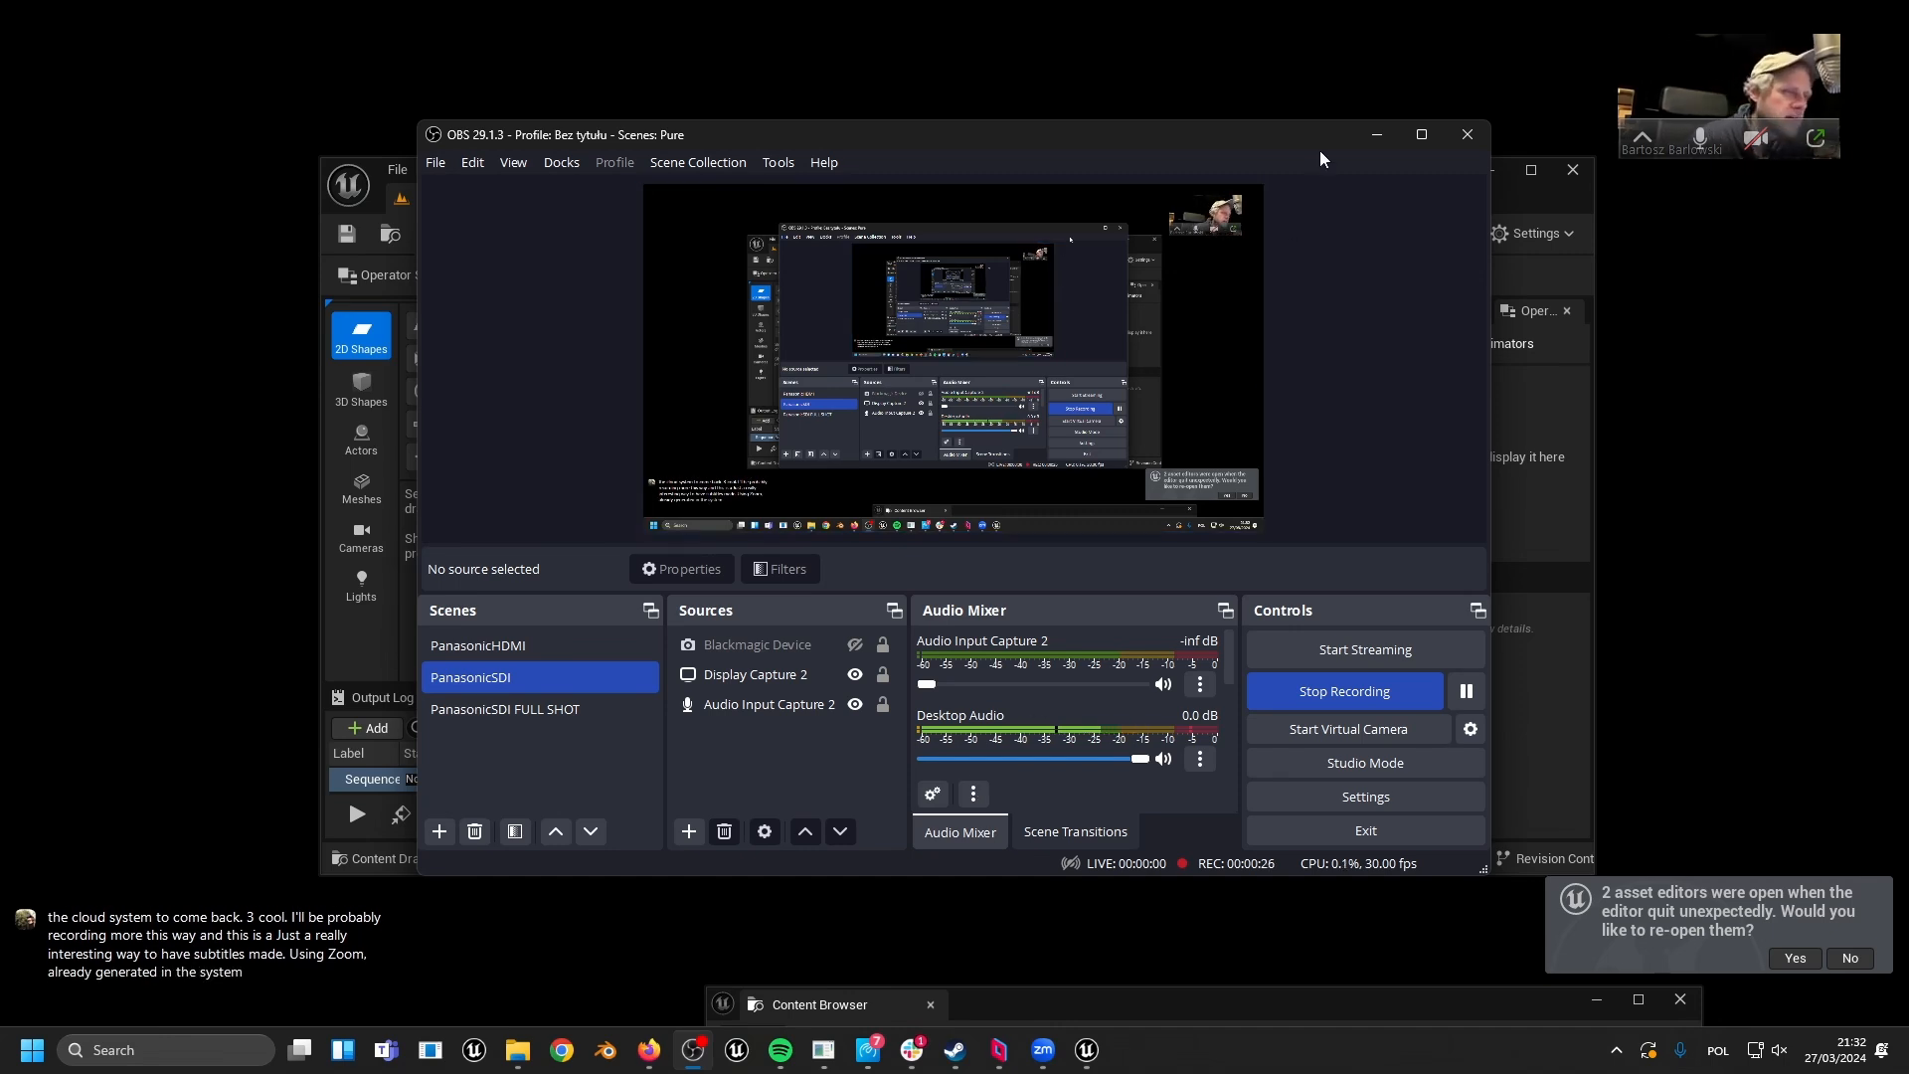
- Minimise the OBS window, maximise the Unreal editor and show the Motion Design actor tools
left_click(1376, 134)
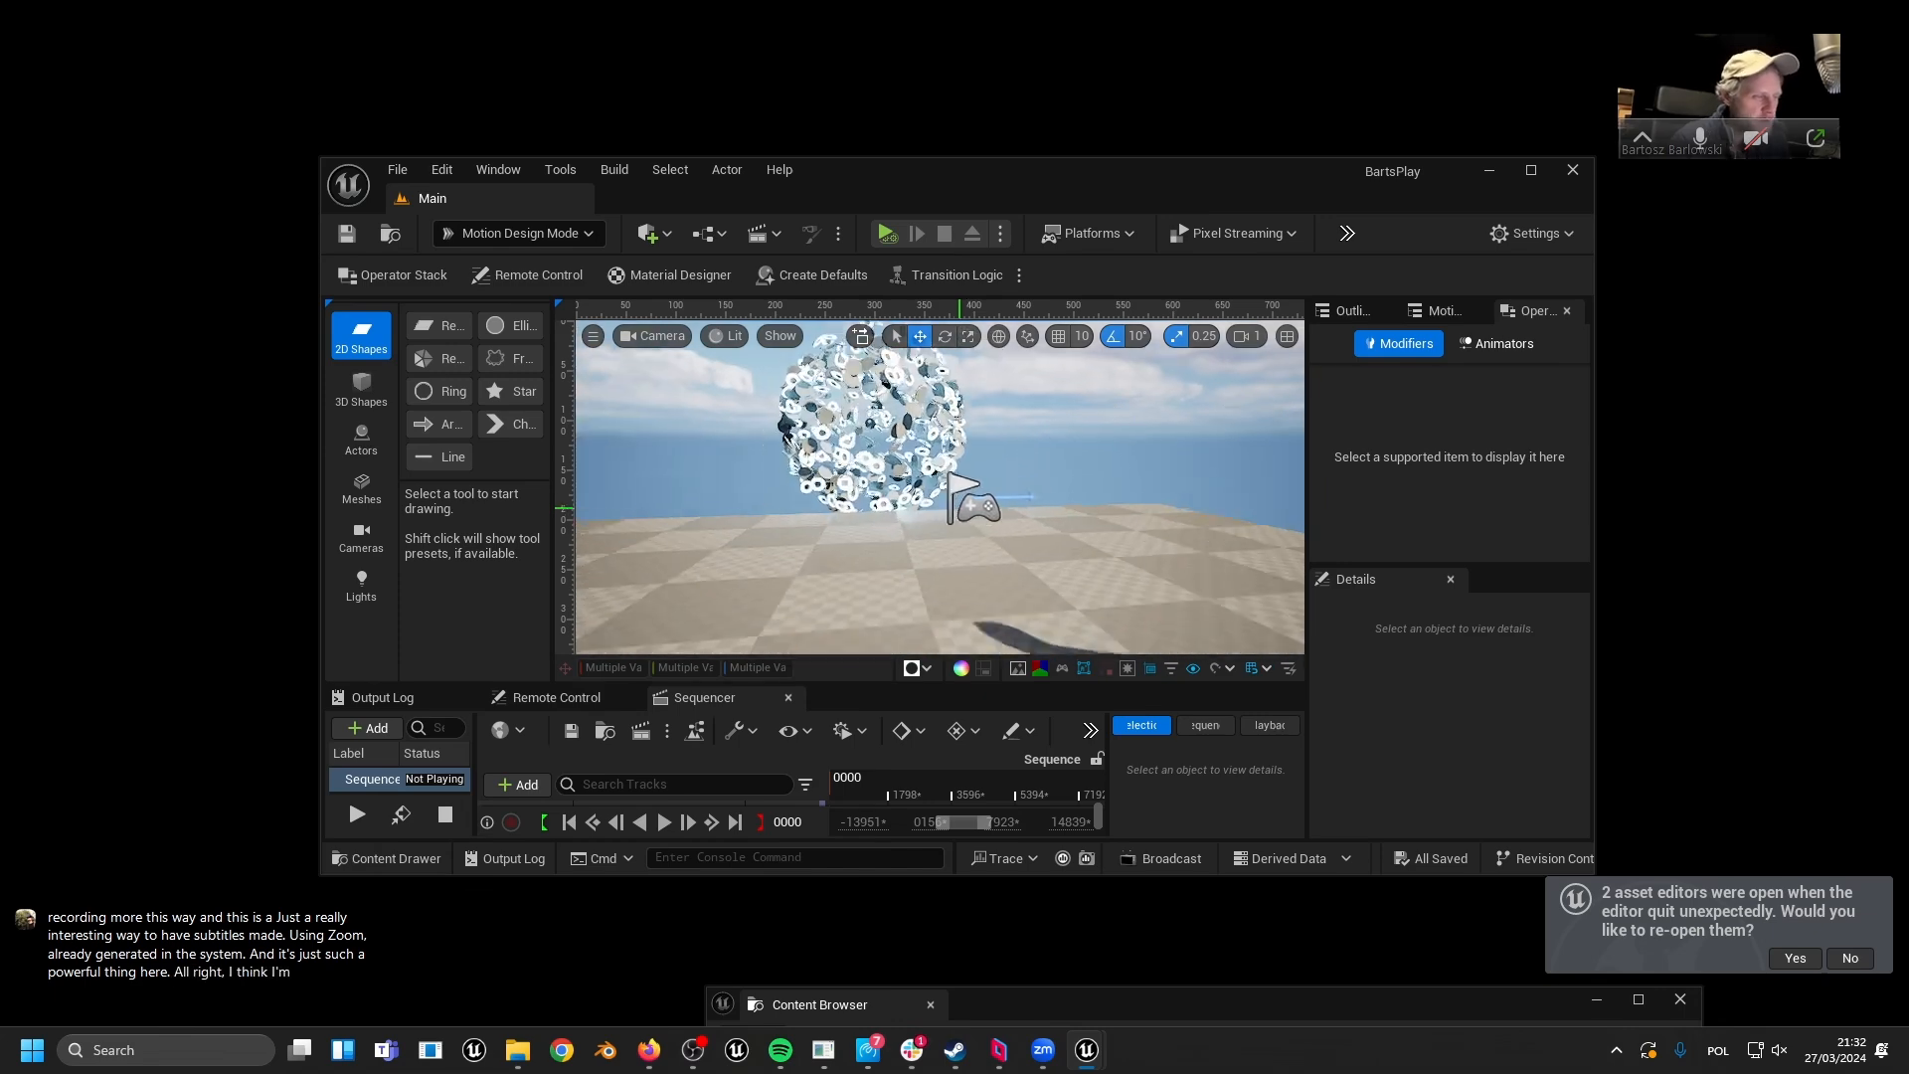
double_click(1168, 170)
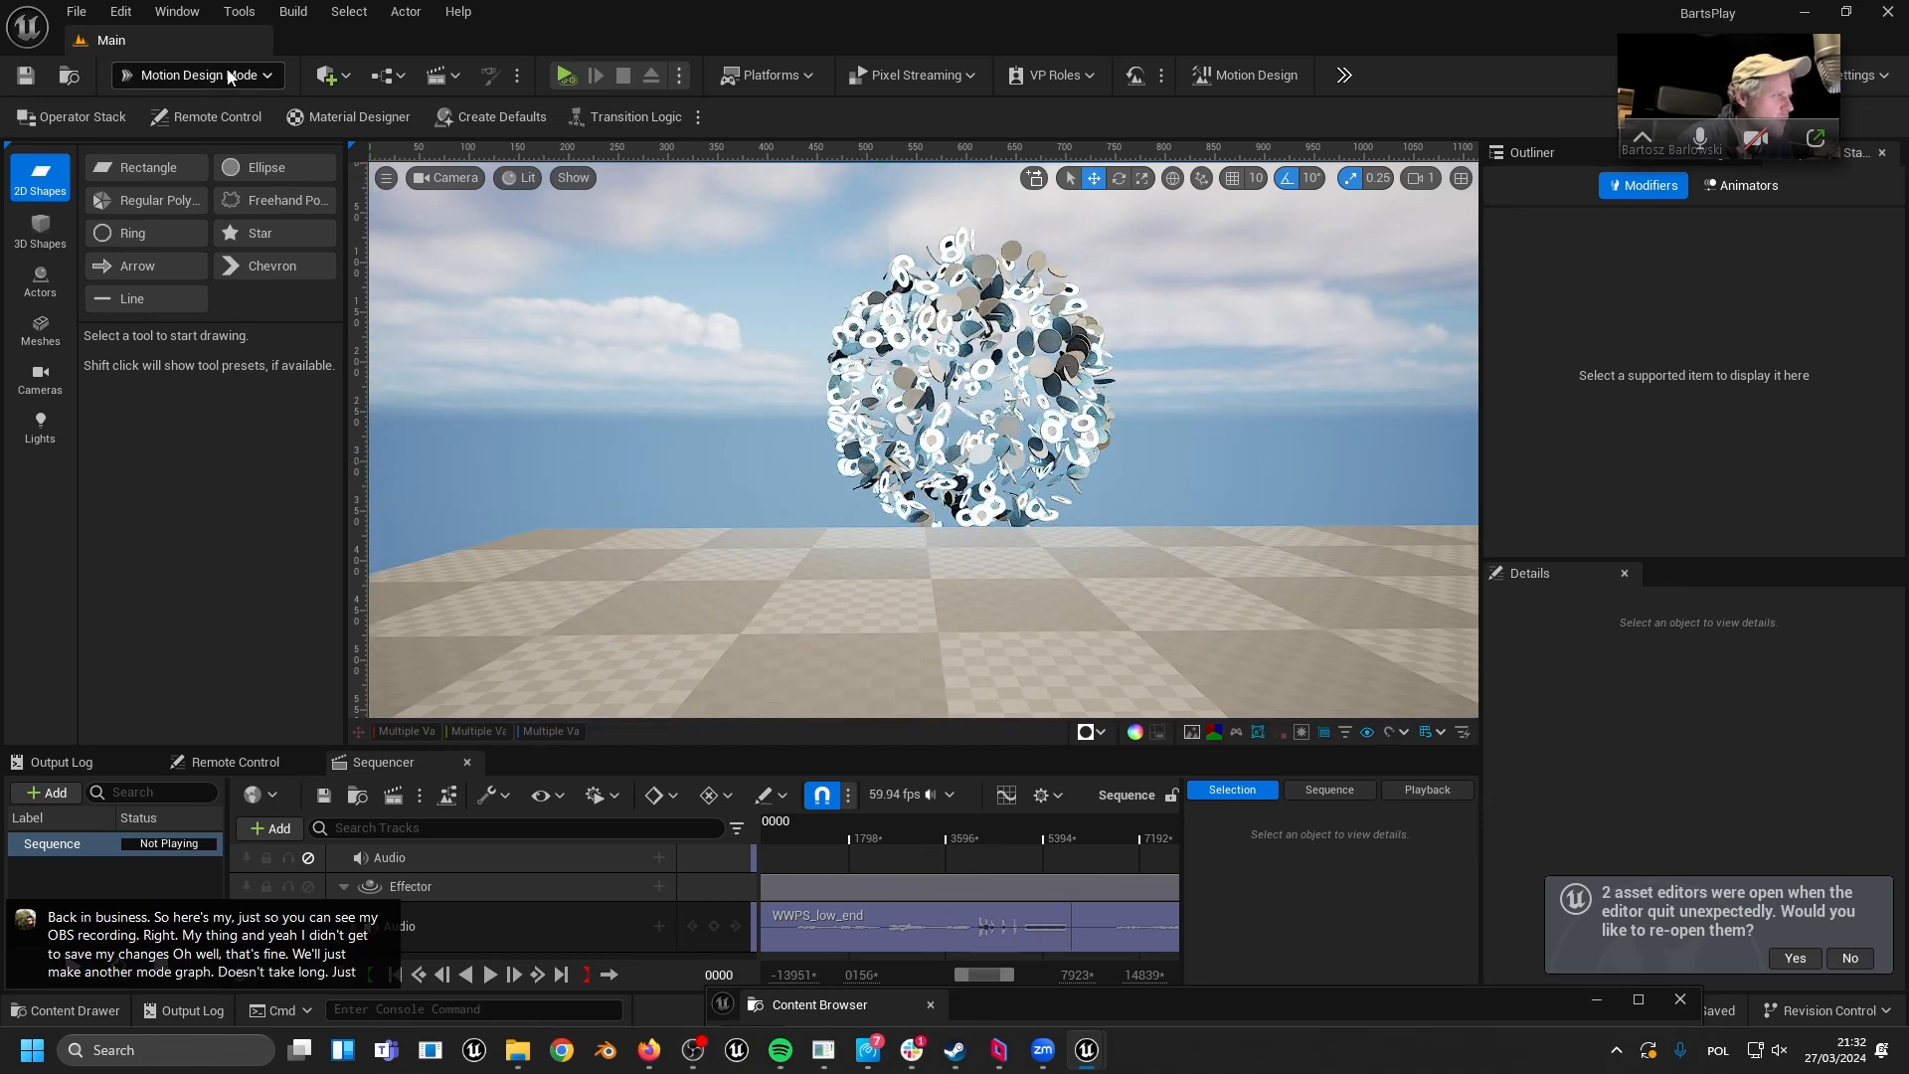
left_click(58, 325)
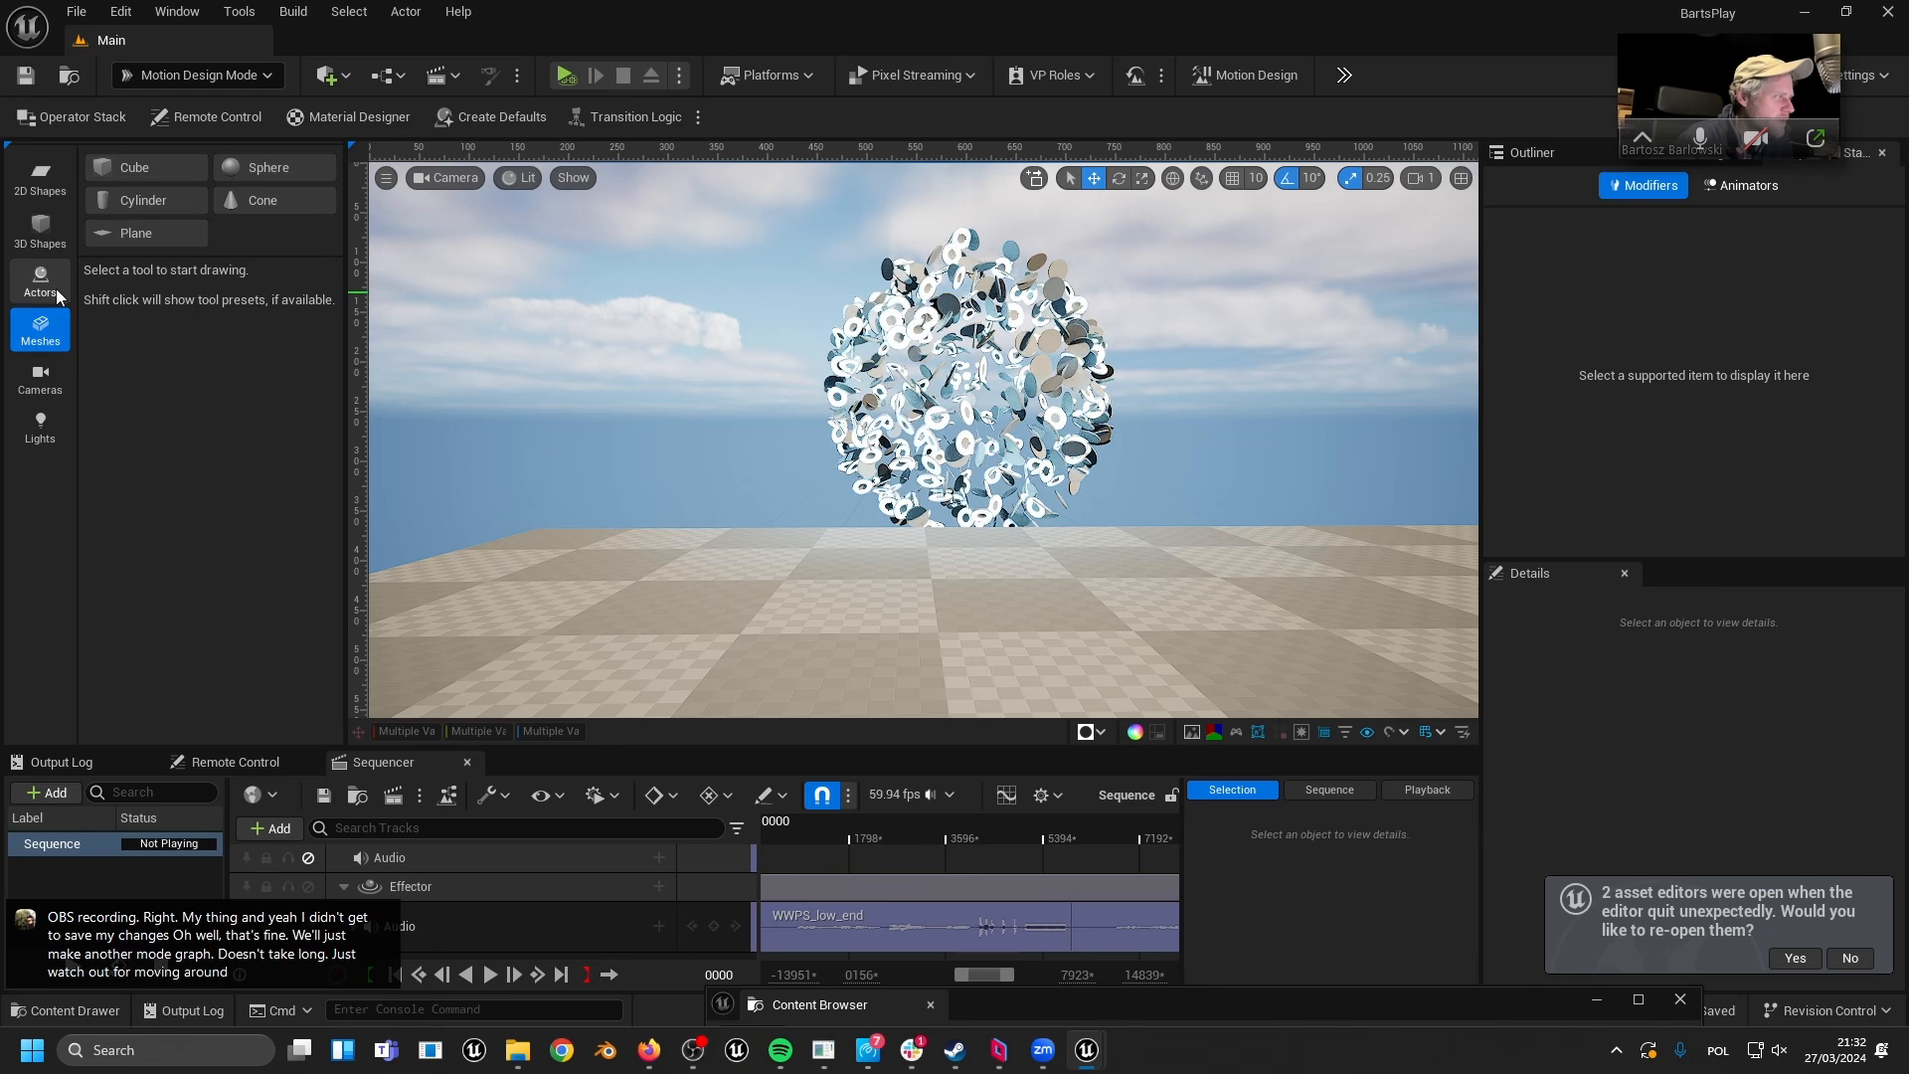
left_click(58, 295)
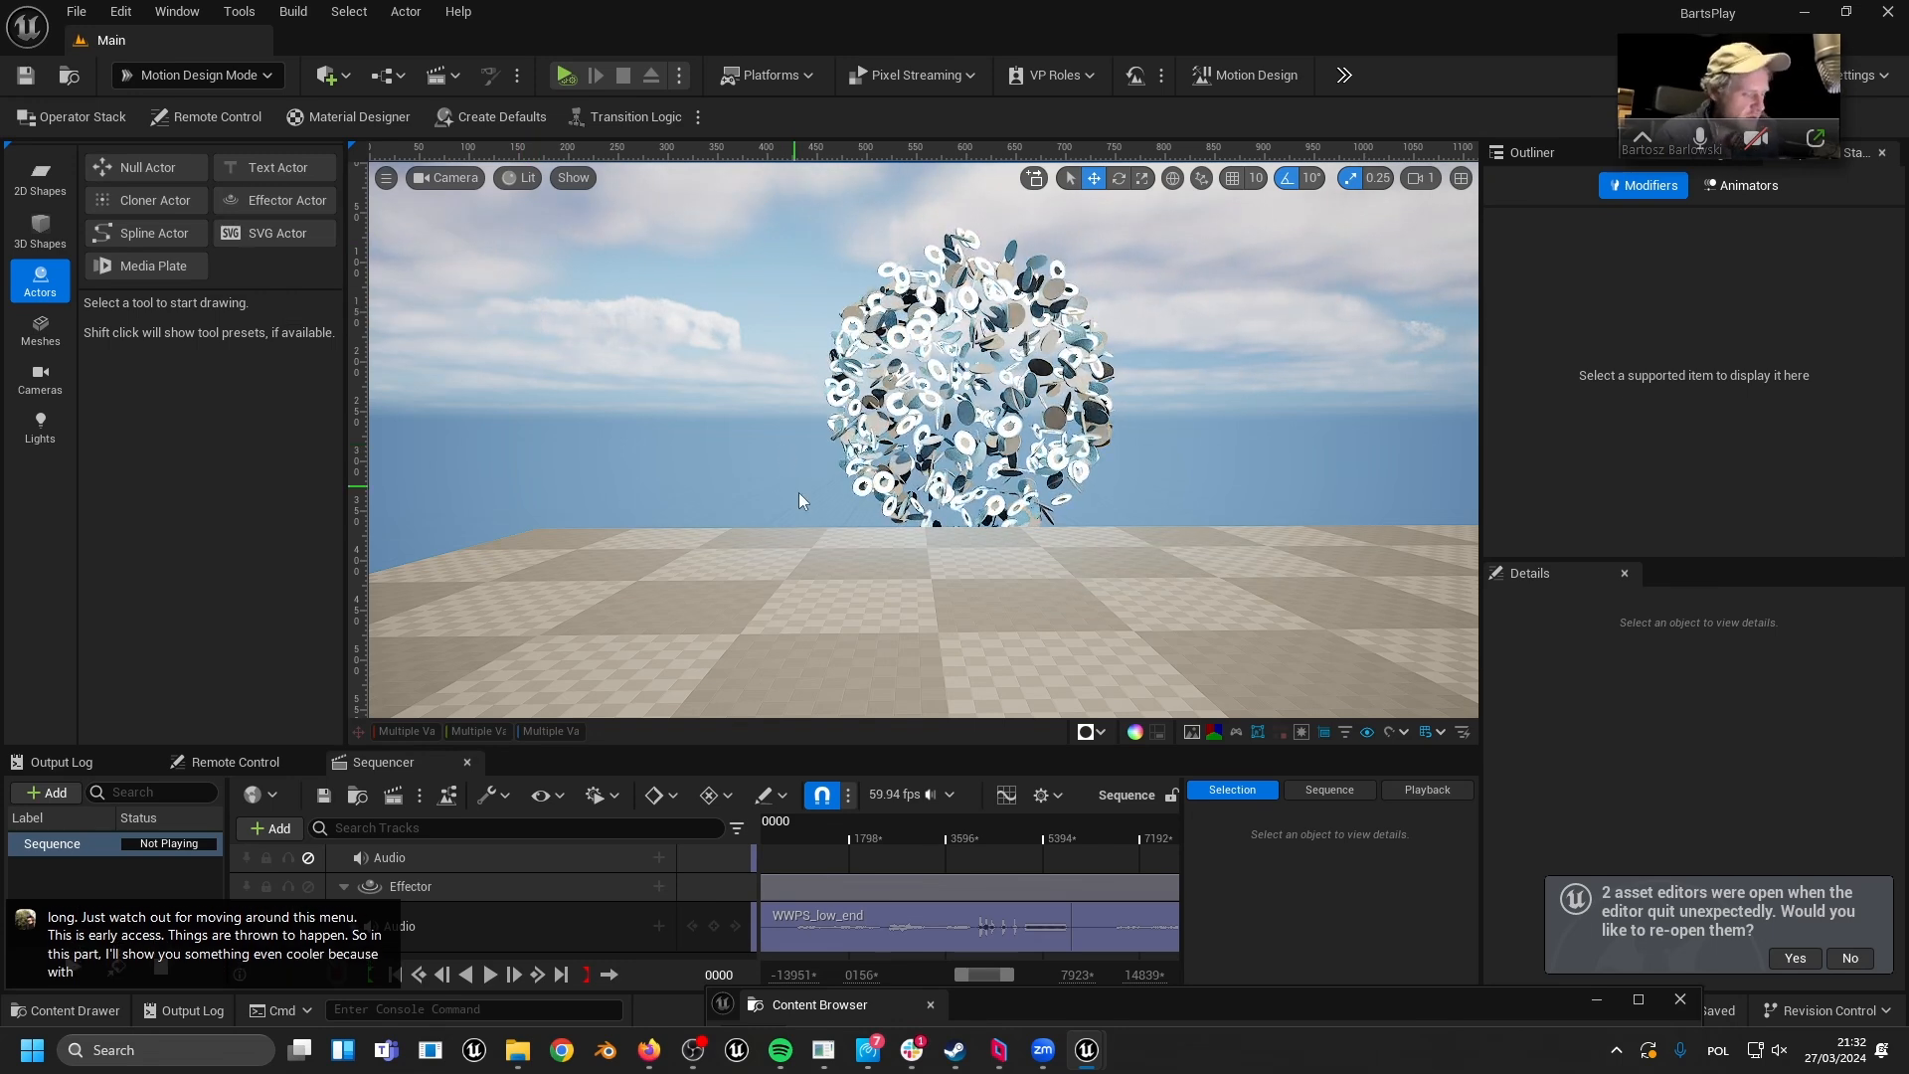
- Switch the viewport from the camera view to the default Perspective view
mouse_move(807, 544)
right_mouse_down()
mouse_move(816, 587)
mouse_move(813, 510)
right_mouse_up()
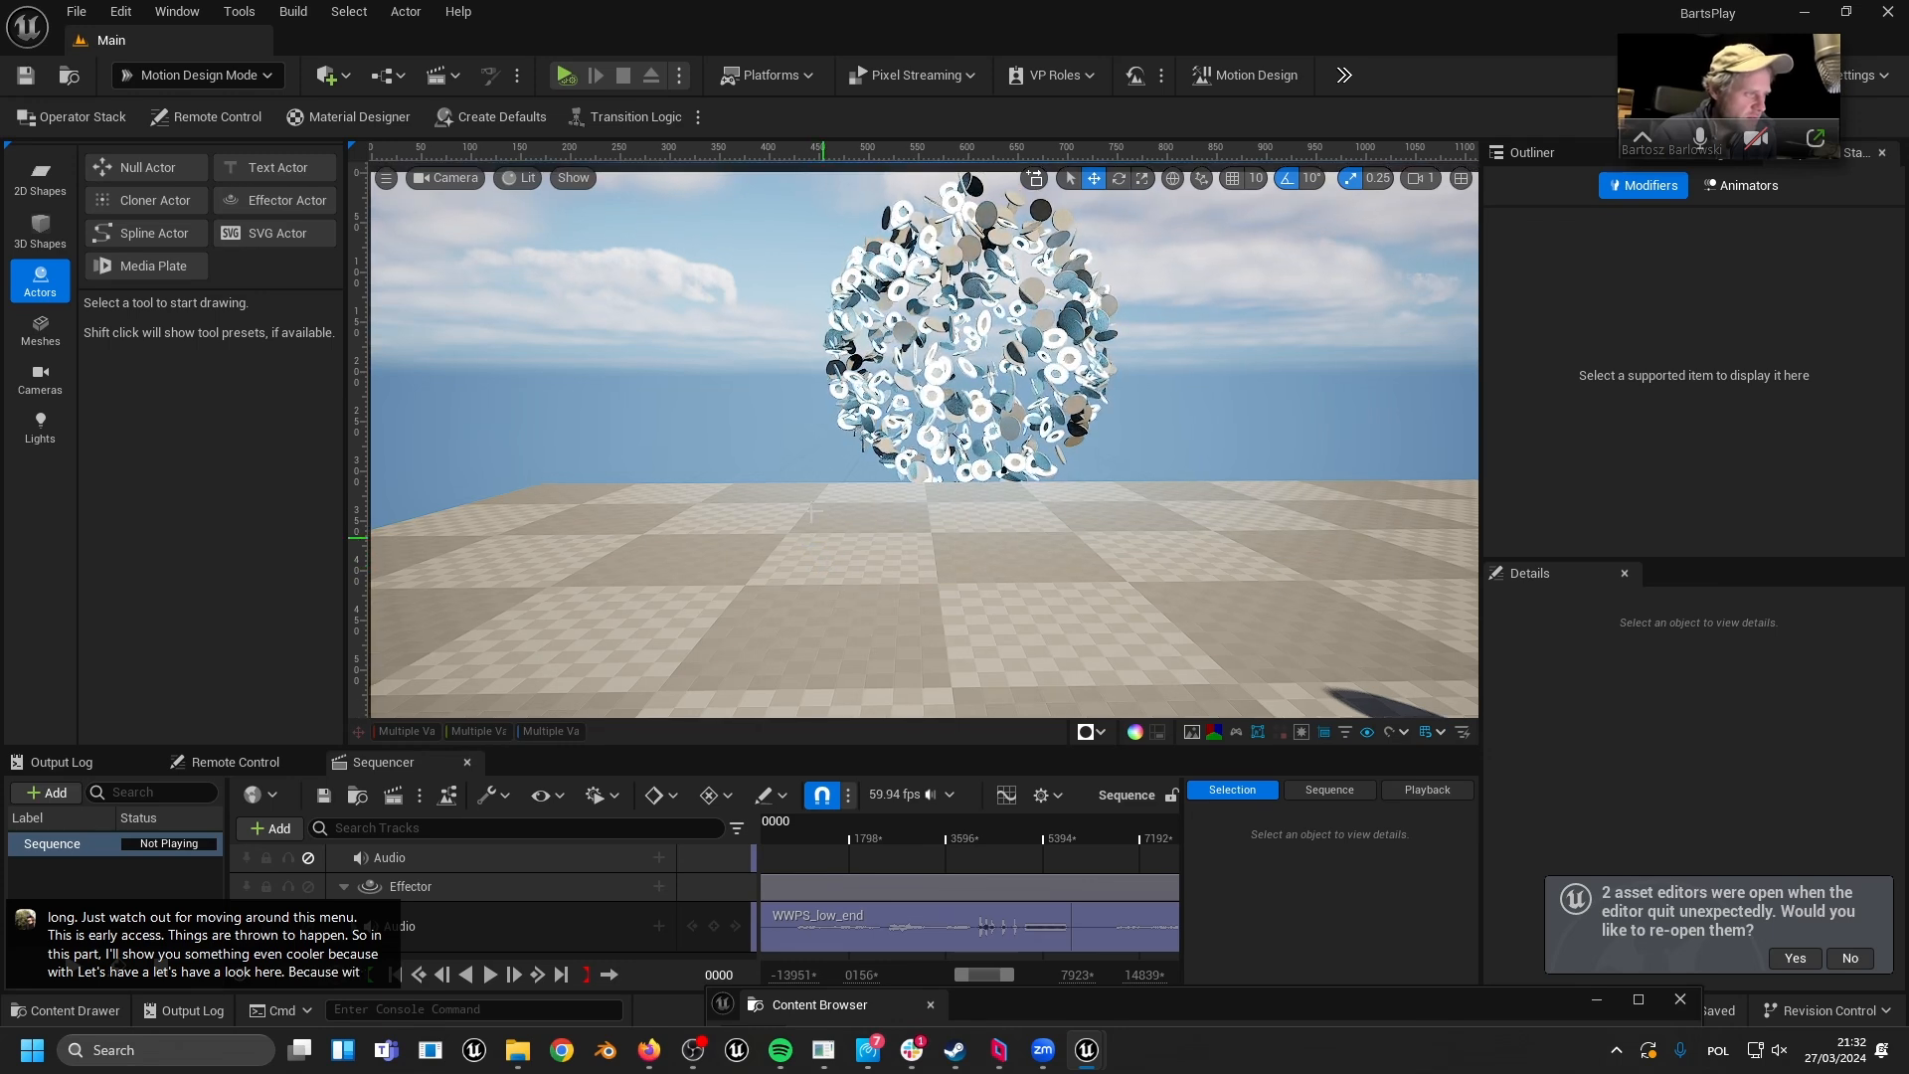
middle_click_drag(812, 510, 786, 481)
mouse_move(809, 482)
right_mouse_down()
mouse_move(825, 482)
mouse_move(792, 487)
right_mouse_up()
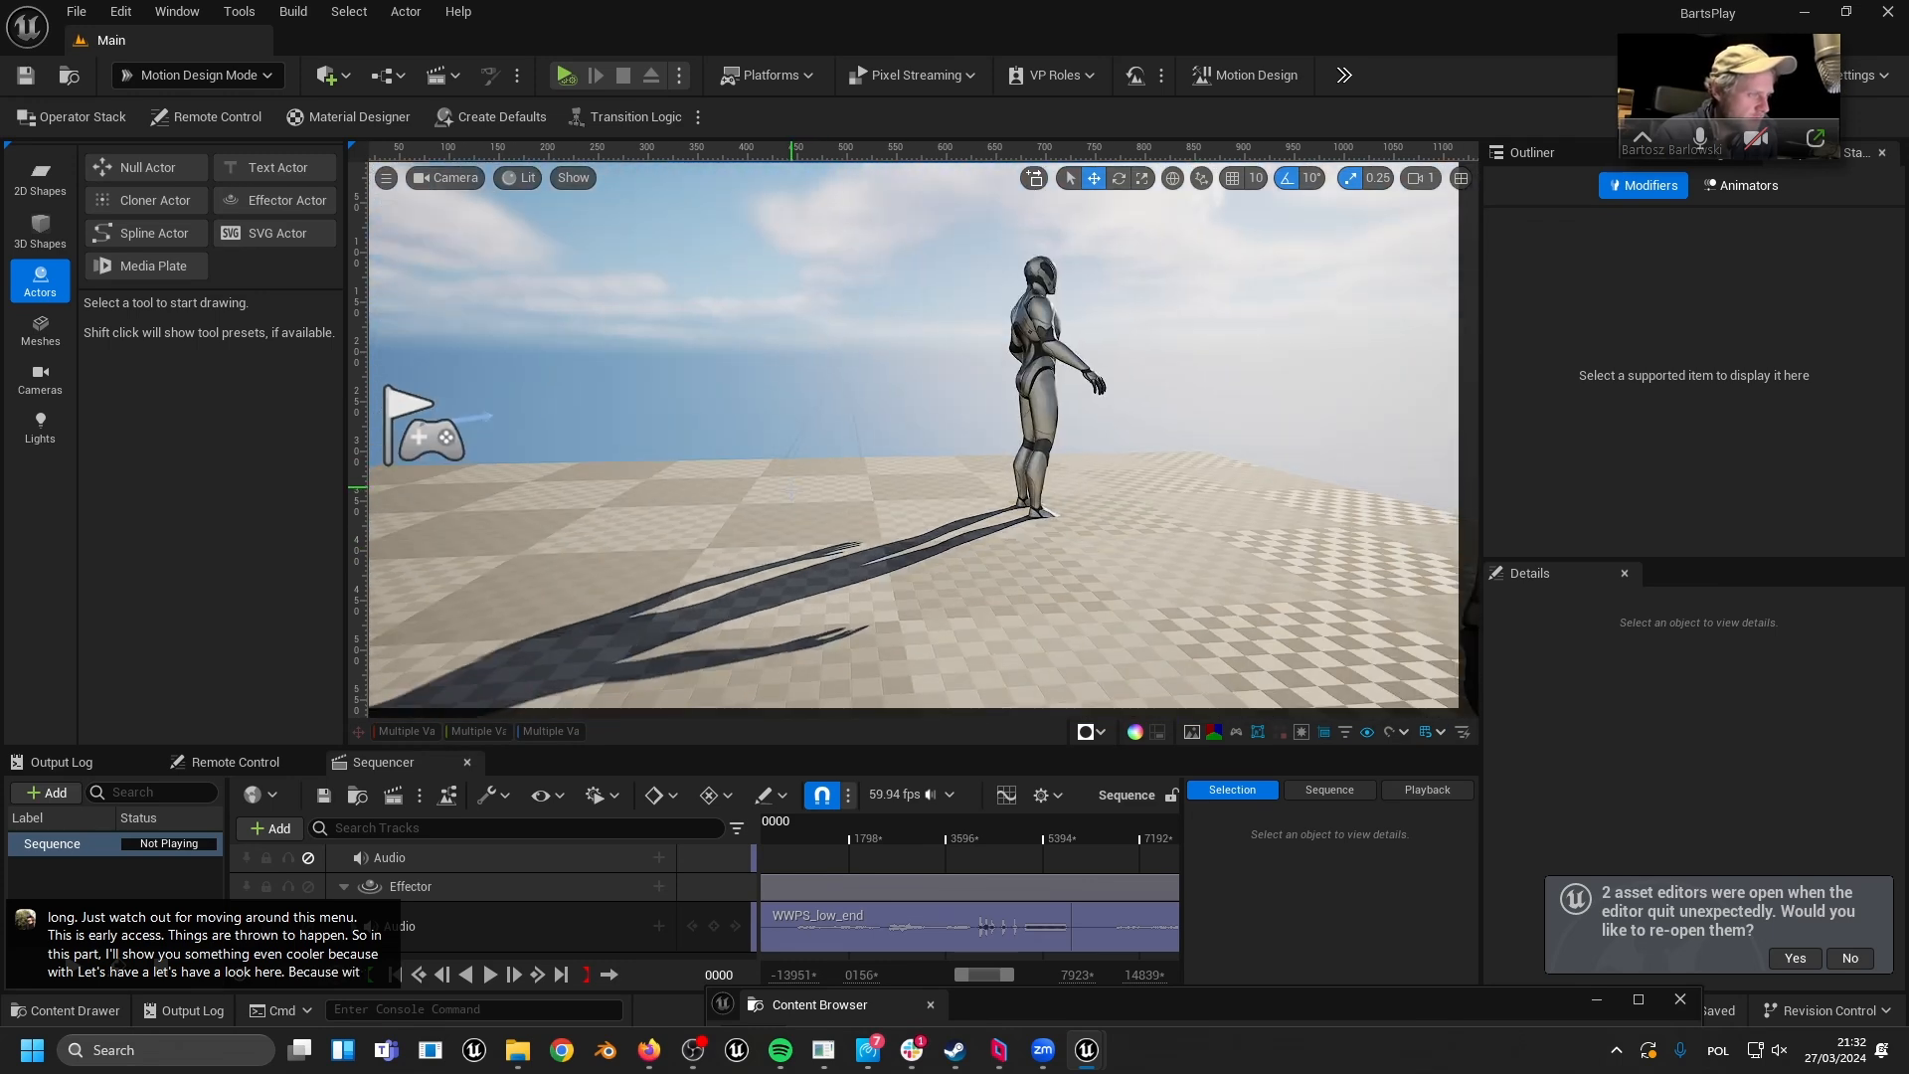
left_click(443, 180)
left_click(484, 338)
- Reposition the sun in the level to give a warm, low-sun sky with long shadows across the floor
mouse_move(772, 479)
right_mouse_down()
mouse_move(702, 465)
mouse_move(792, 493)
right_mouse_up()
key("ctrl+l")
key("w")
key("s")
key("ctrl+l")
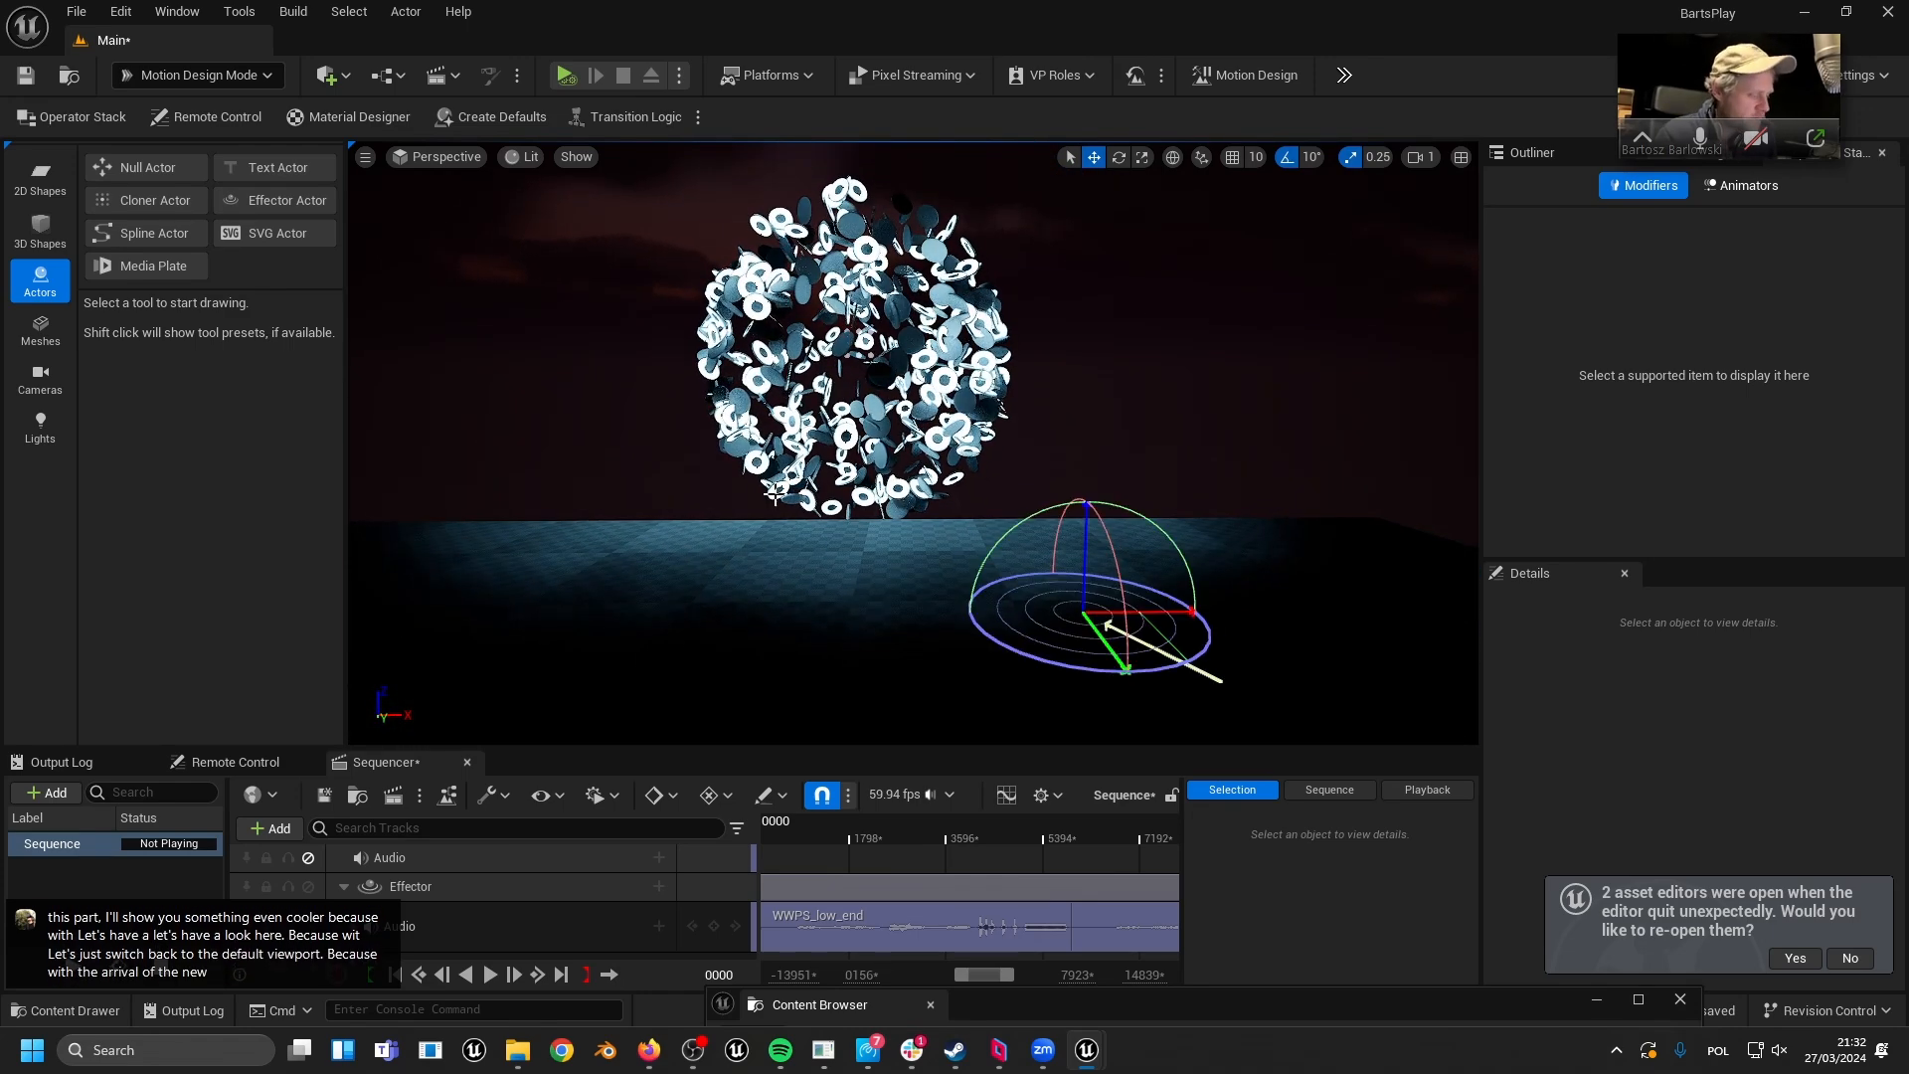
key("ctrl+l")
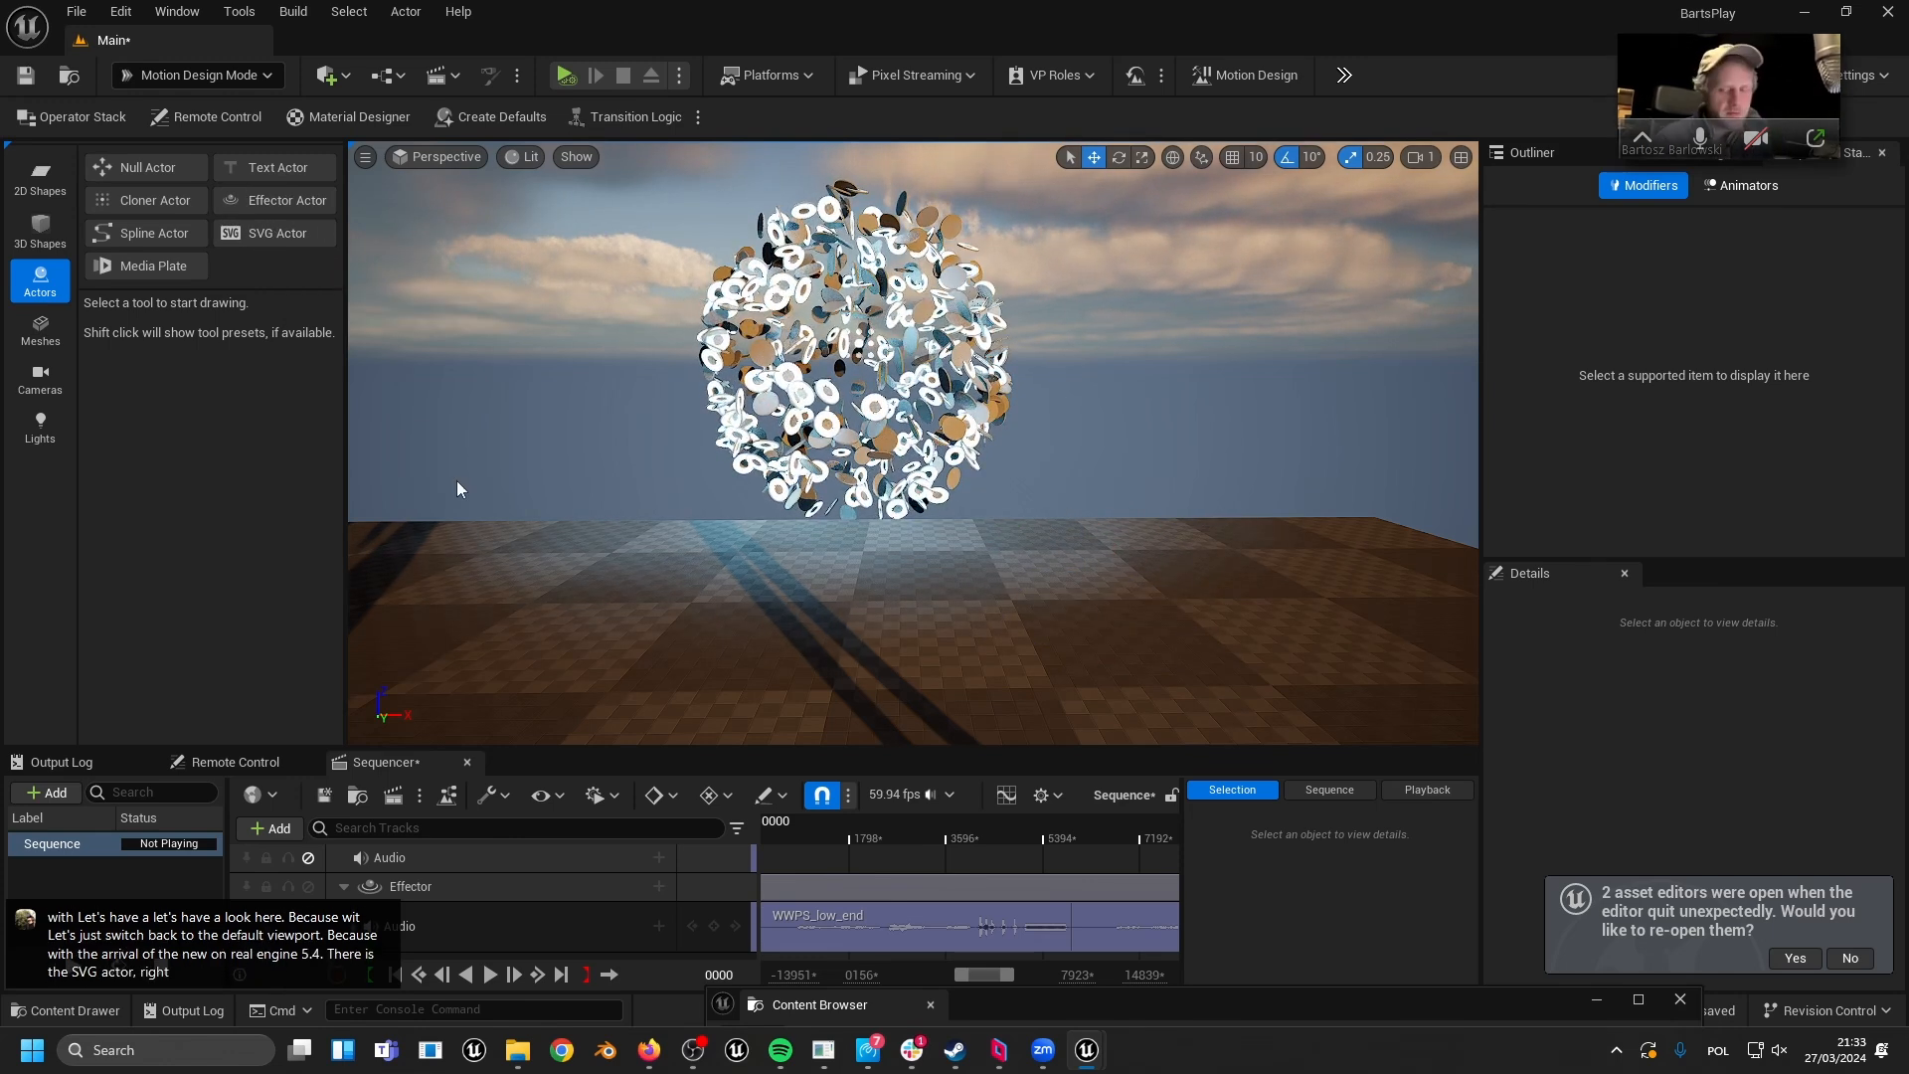
mouse_move(647, 1052)
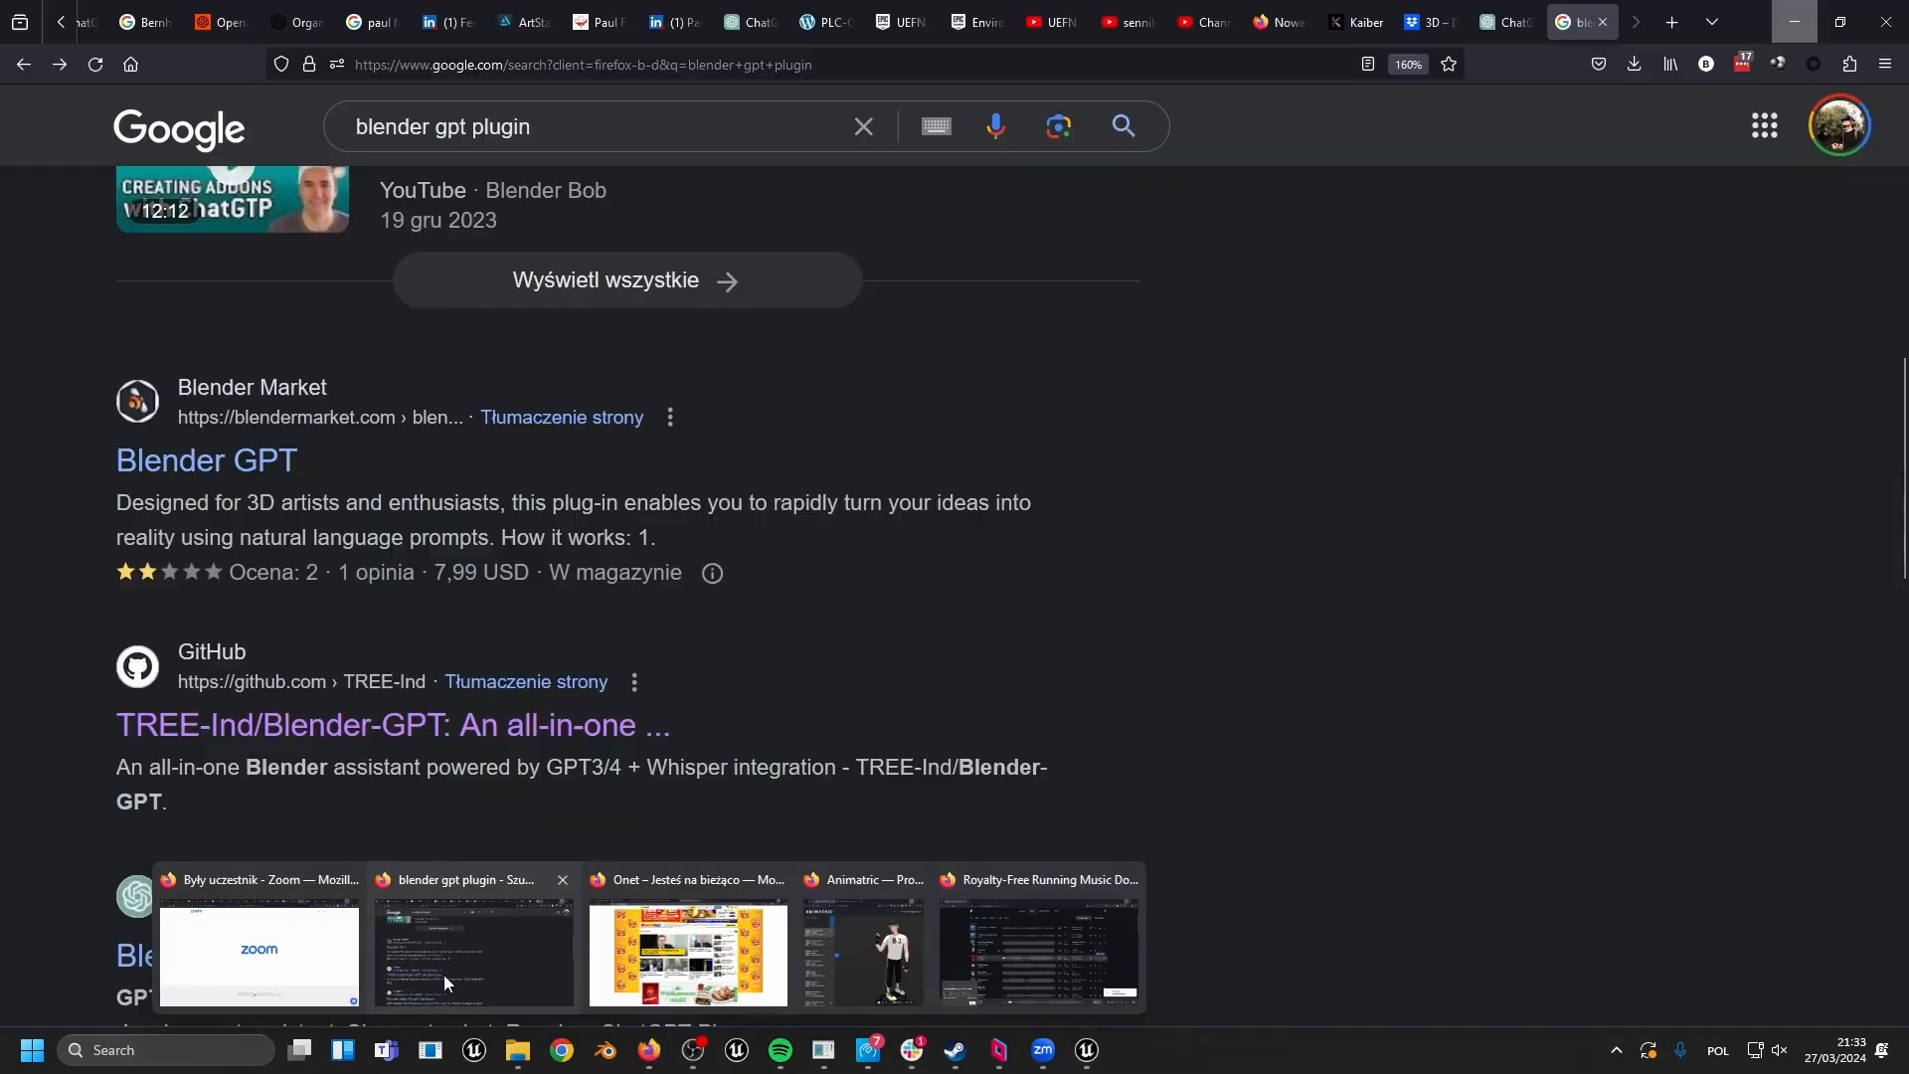
left_click(444, 975)
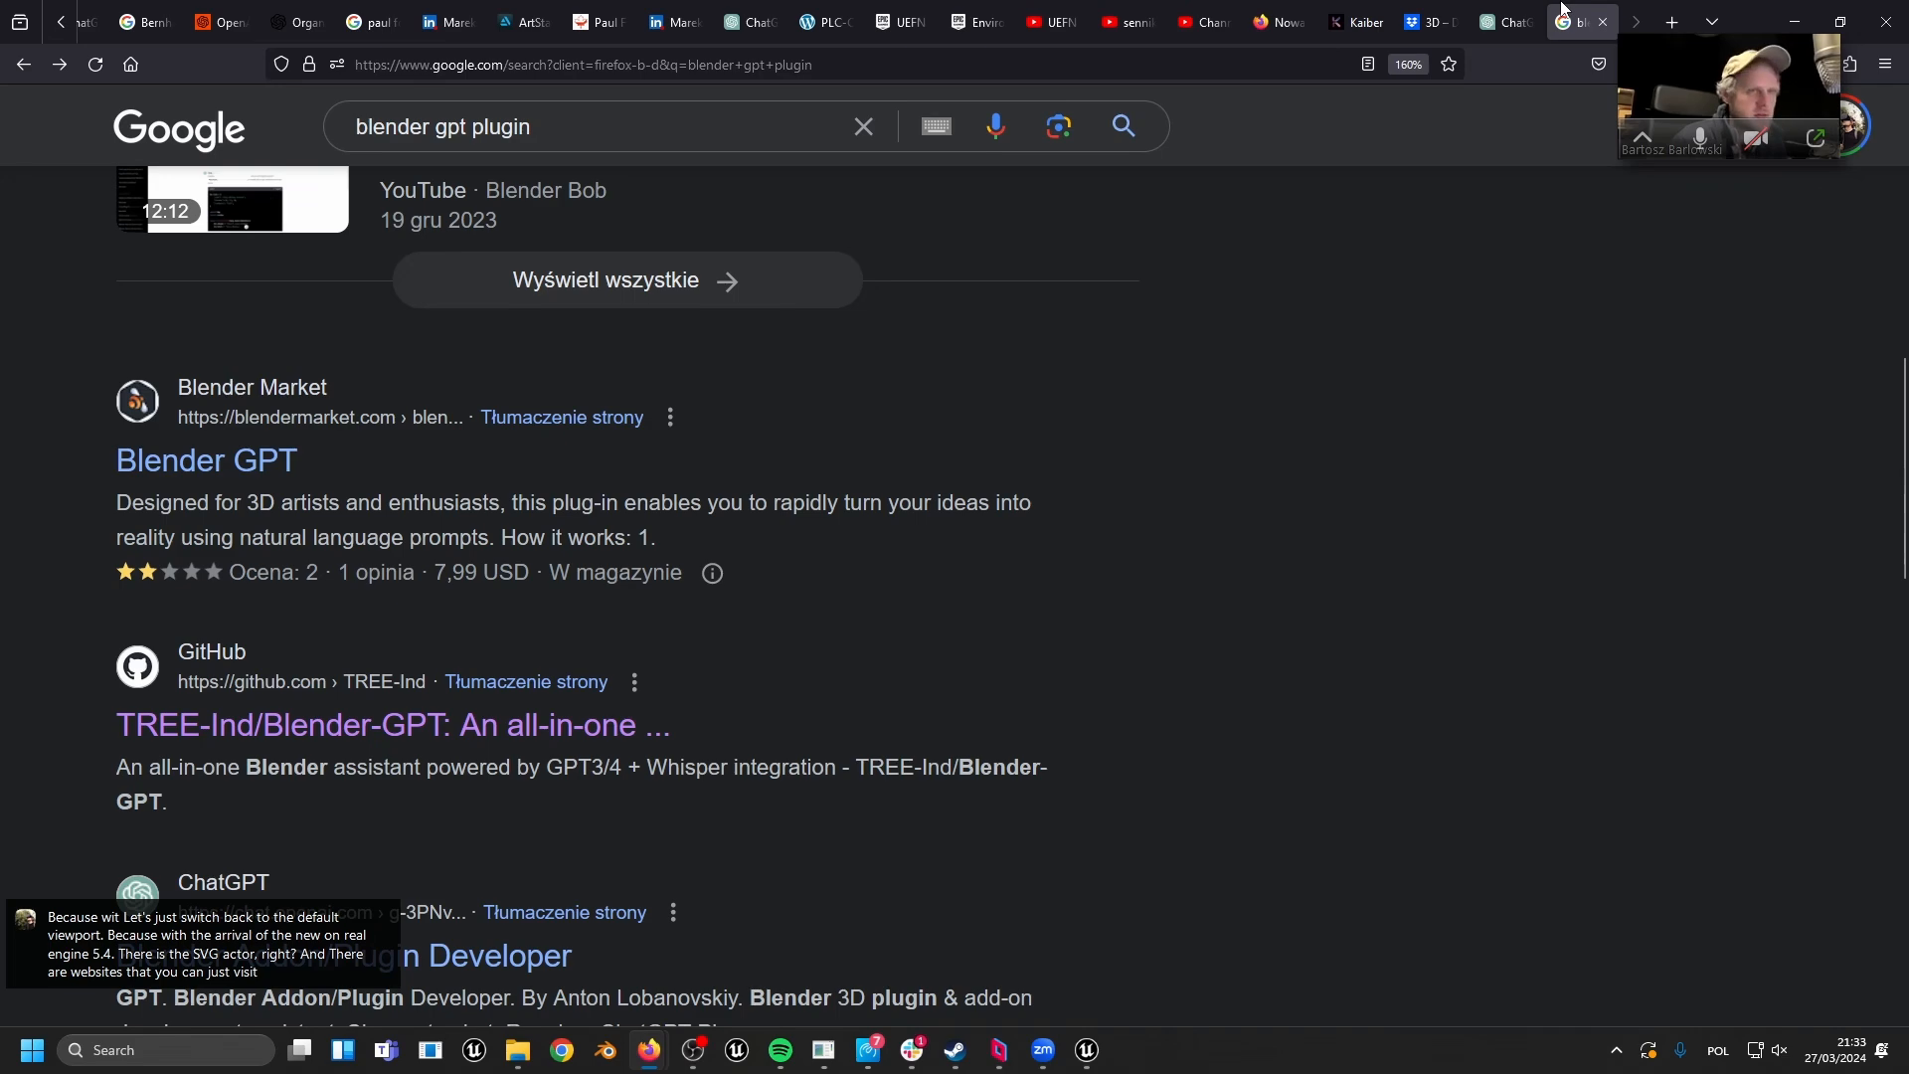
left_click(1794, 21)
- Switch to the Animatric Firefox window, open a new tab, close the Mocap studio tab and search Google for "free svg logos"
mouse_move(651, 1048)
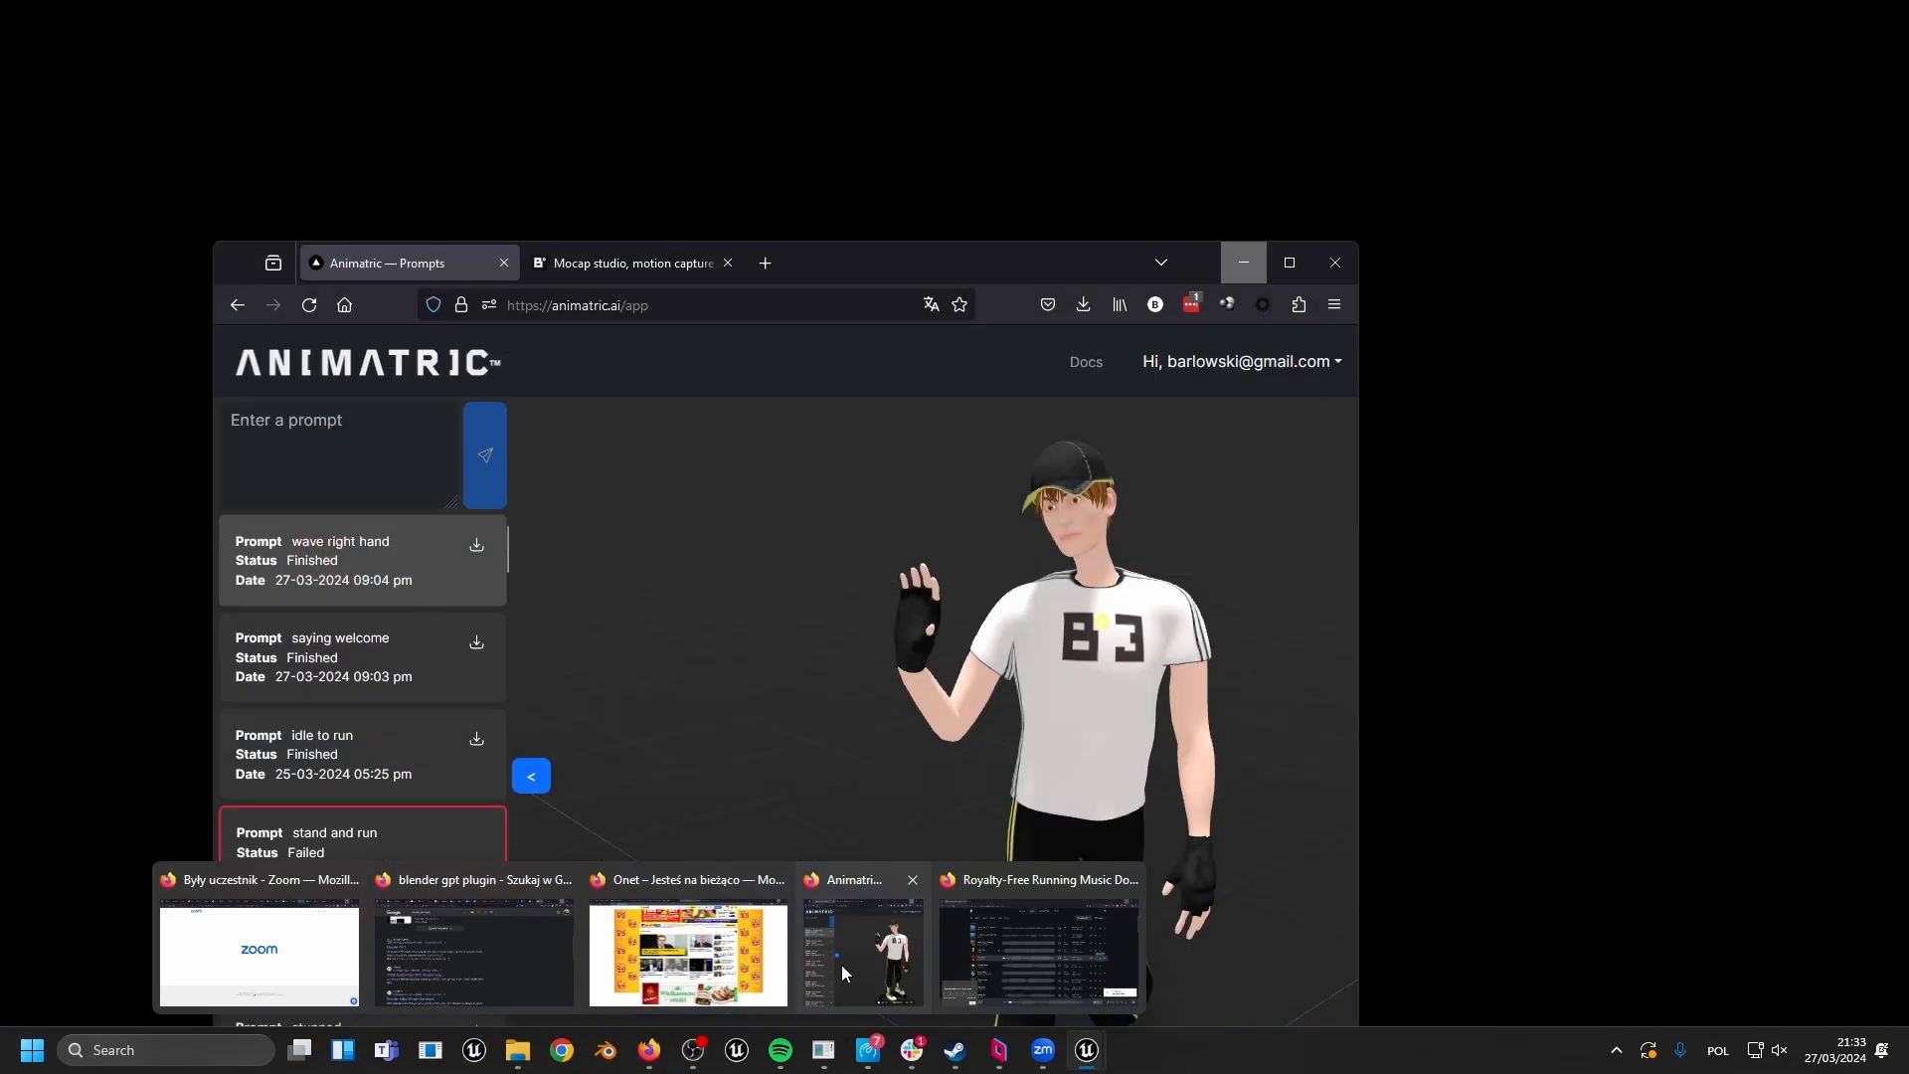
left_click(841, 964)
double_click(815, 254)
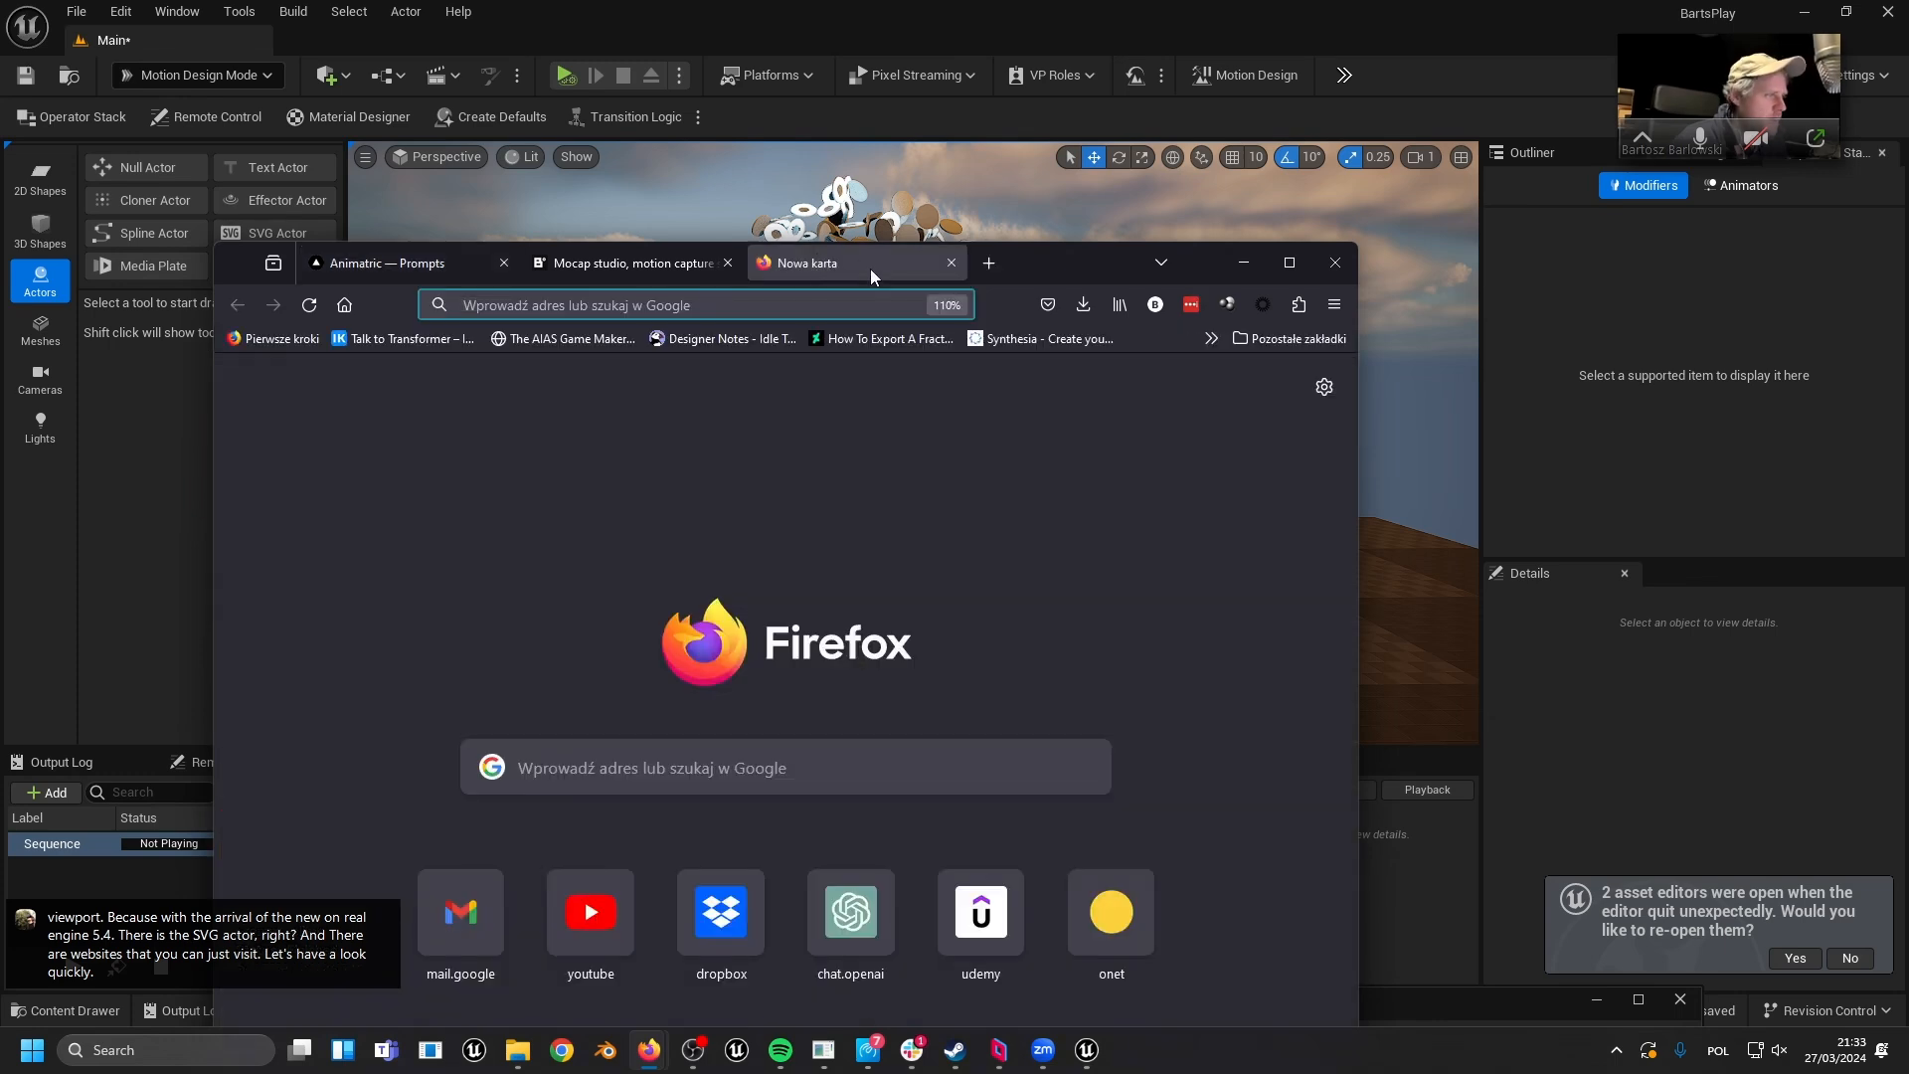
middle_click(596, 259)
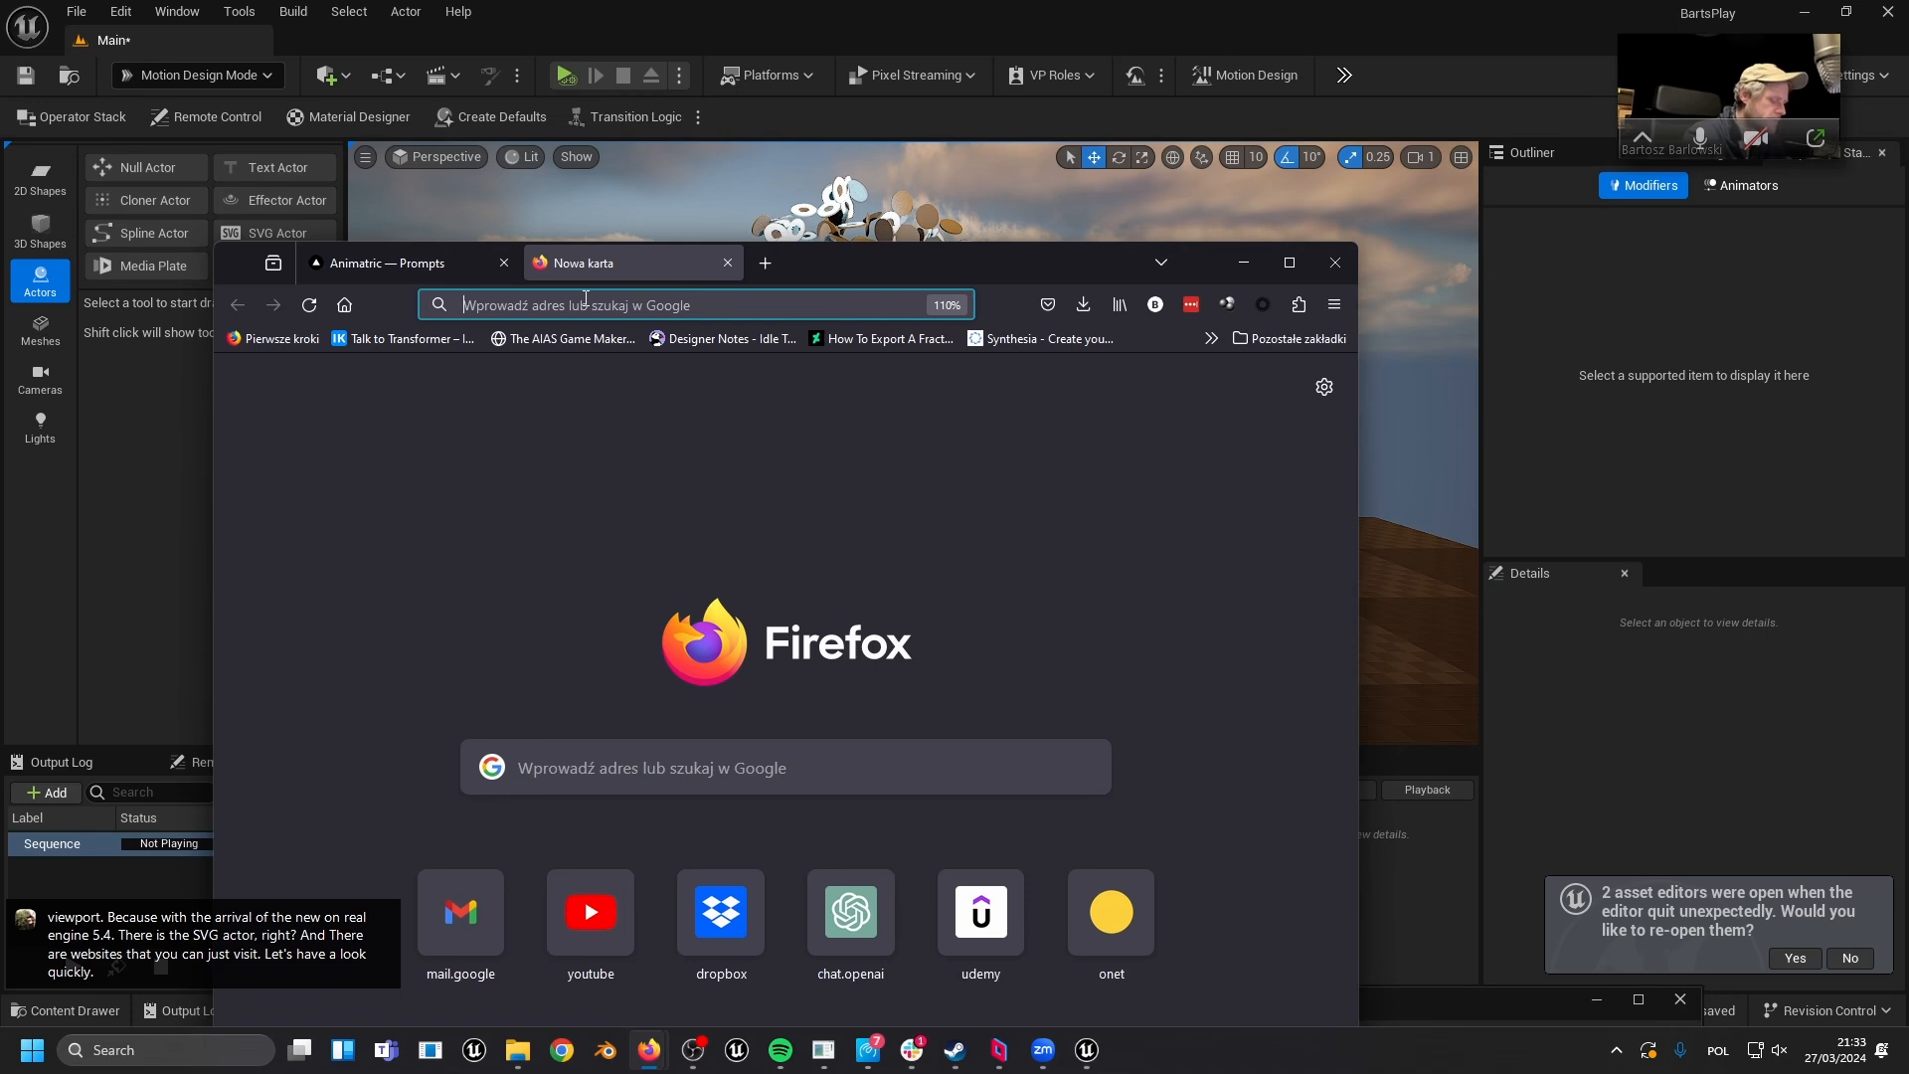
type("df")
key("BackSpace")
key("BackSpace")
type("free svg ")
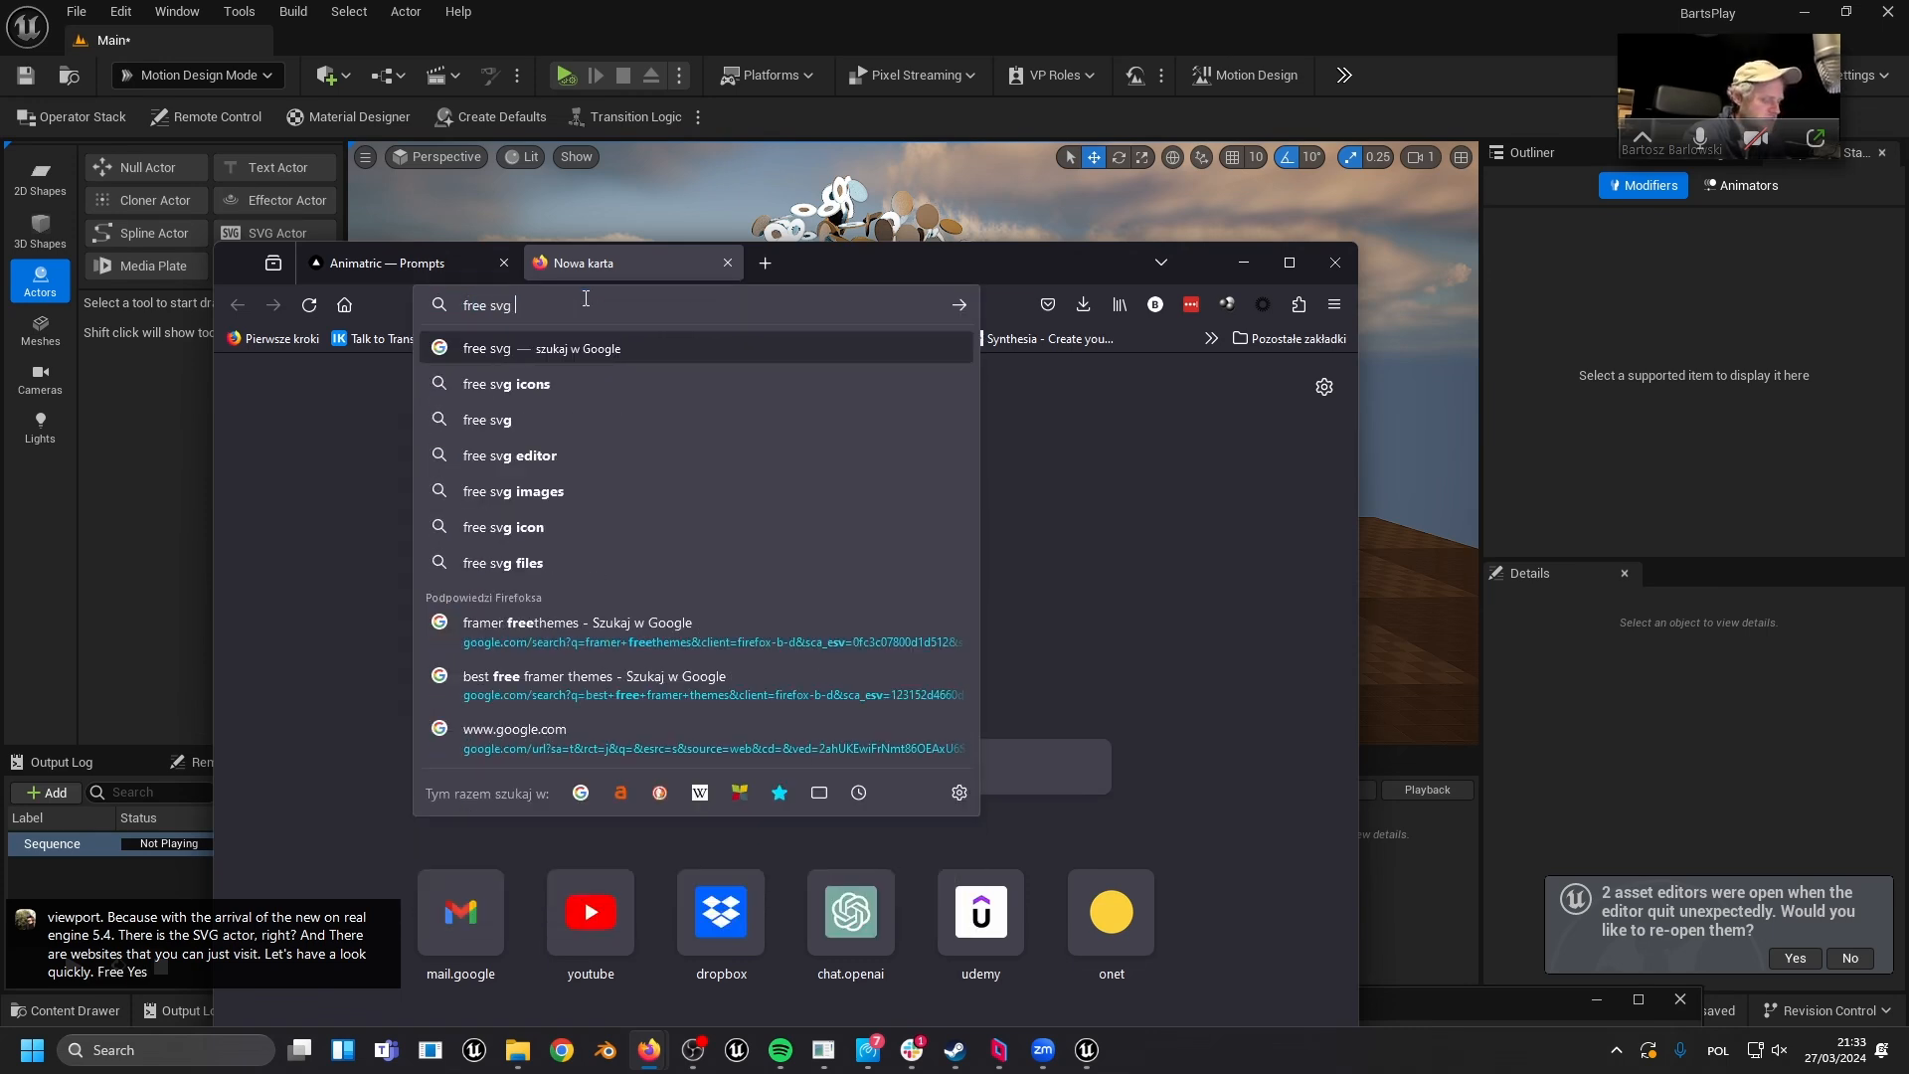
type("logos")
key("Return")
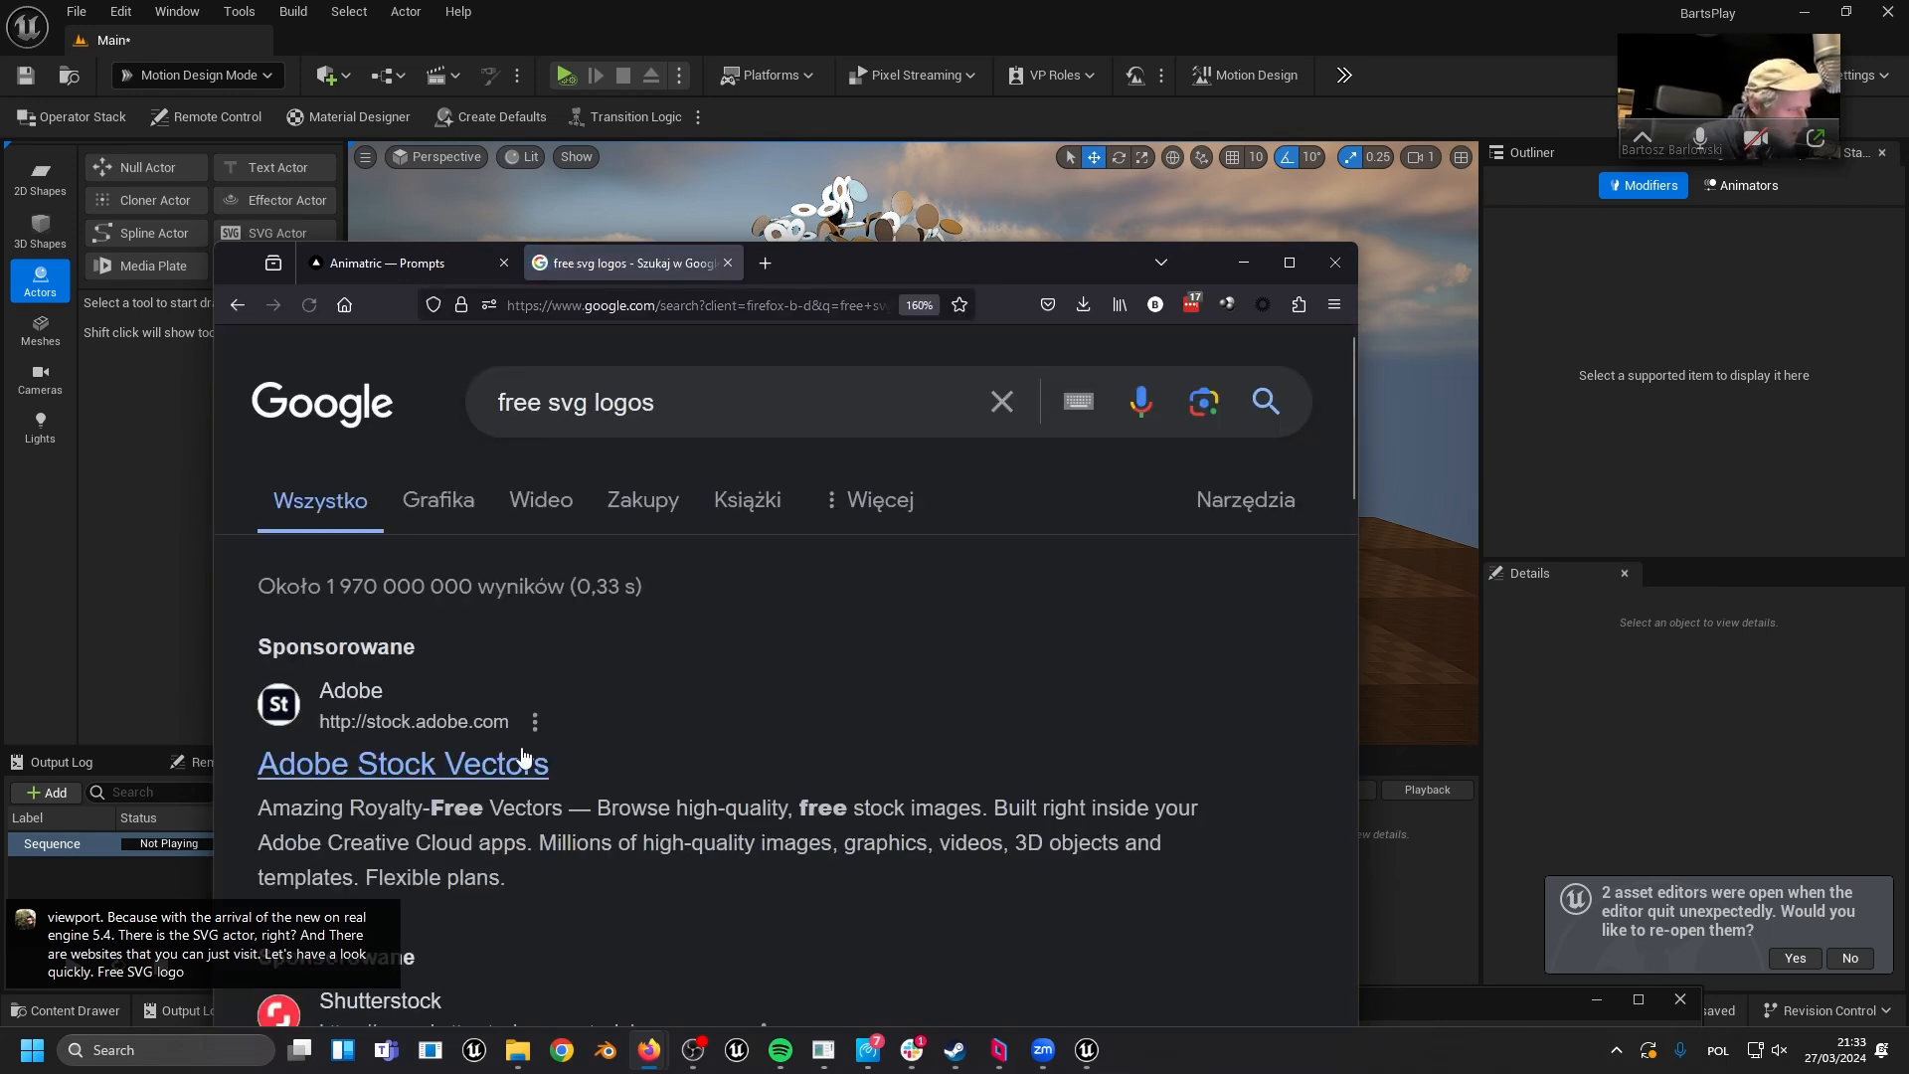
- Open Reshot's free SVG logo icons page from the search results and shift the browser window aside
scroll(524, 756, "down", 5)
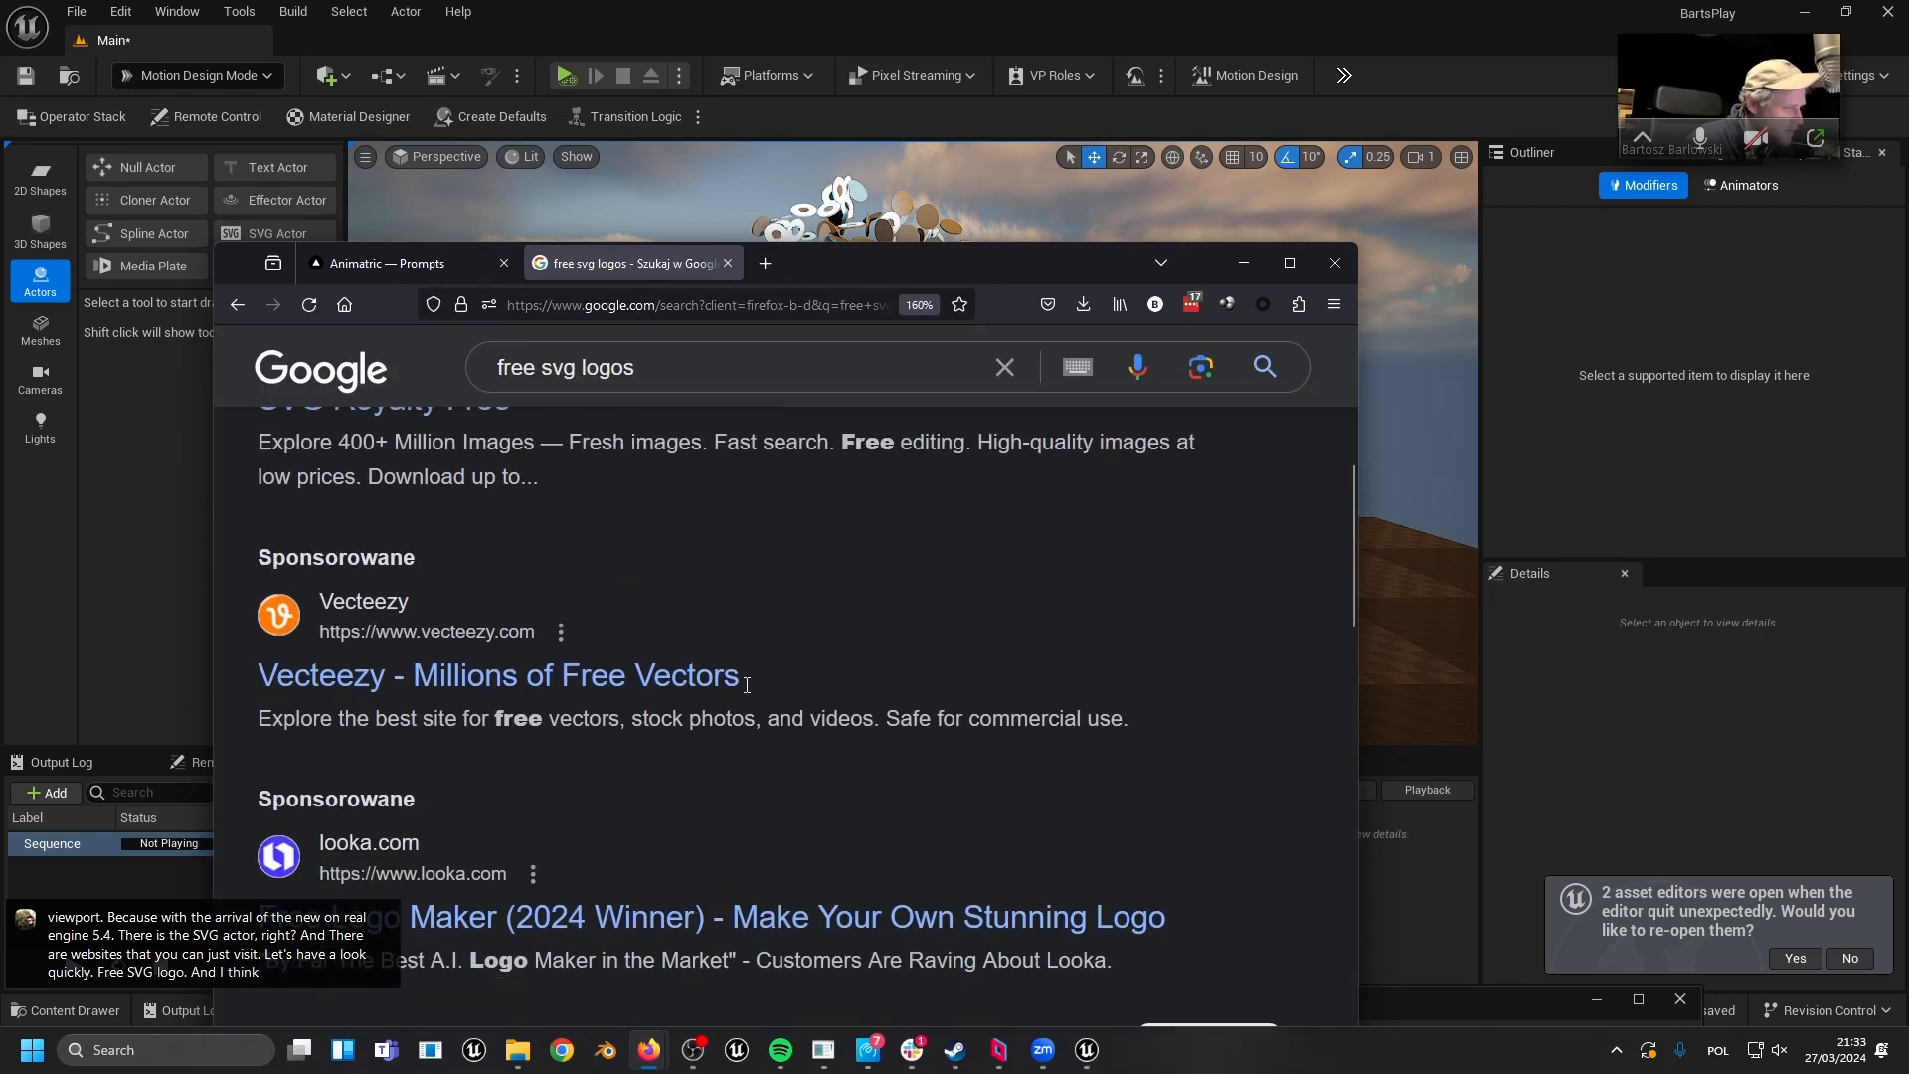
scroll(803, 690, "down", 7)
left_click(488, 803)
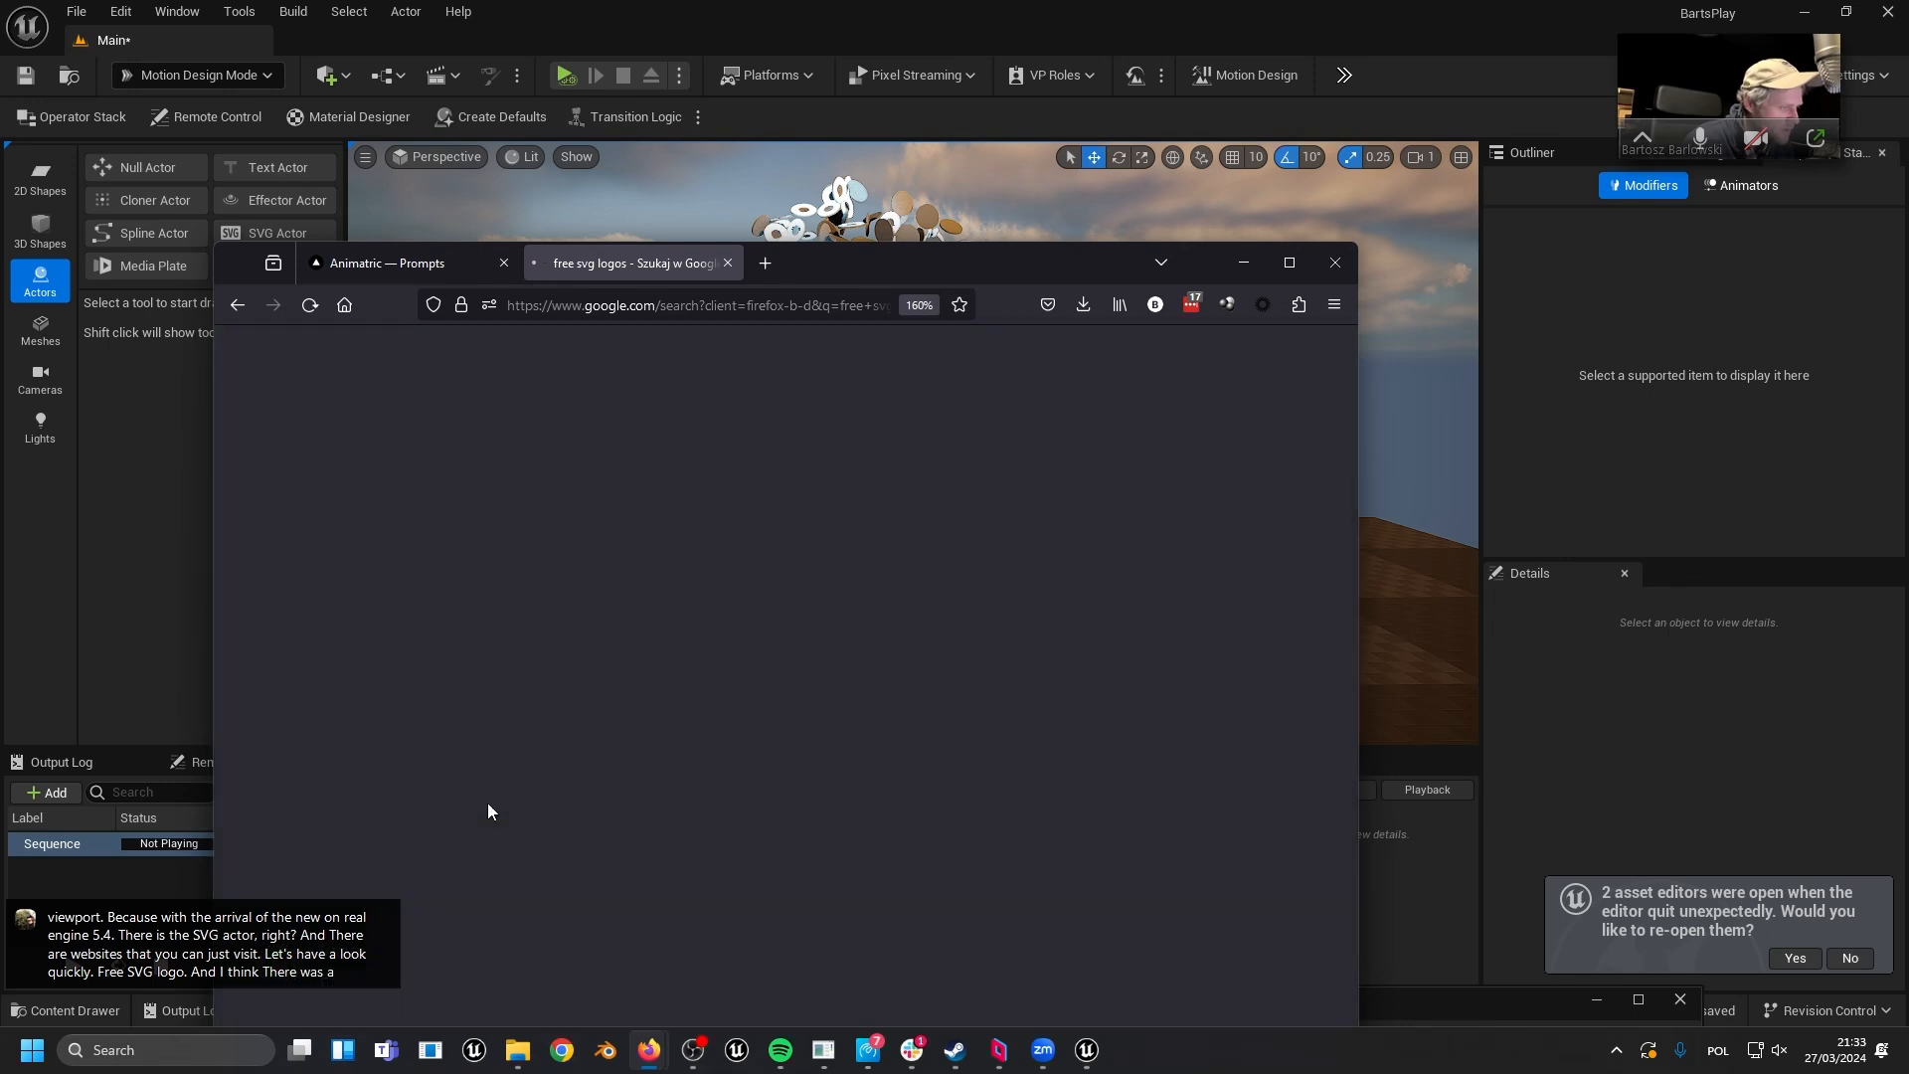
left_click_drag(903, 261, 1106, 213)
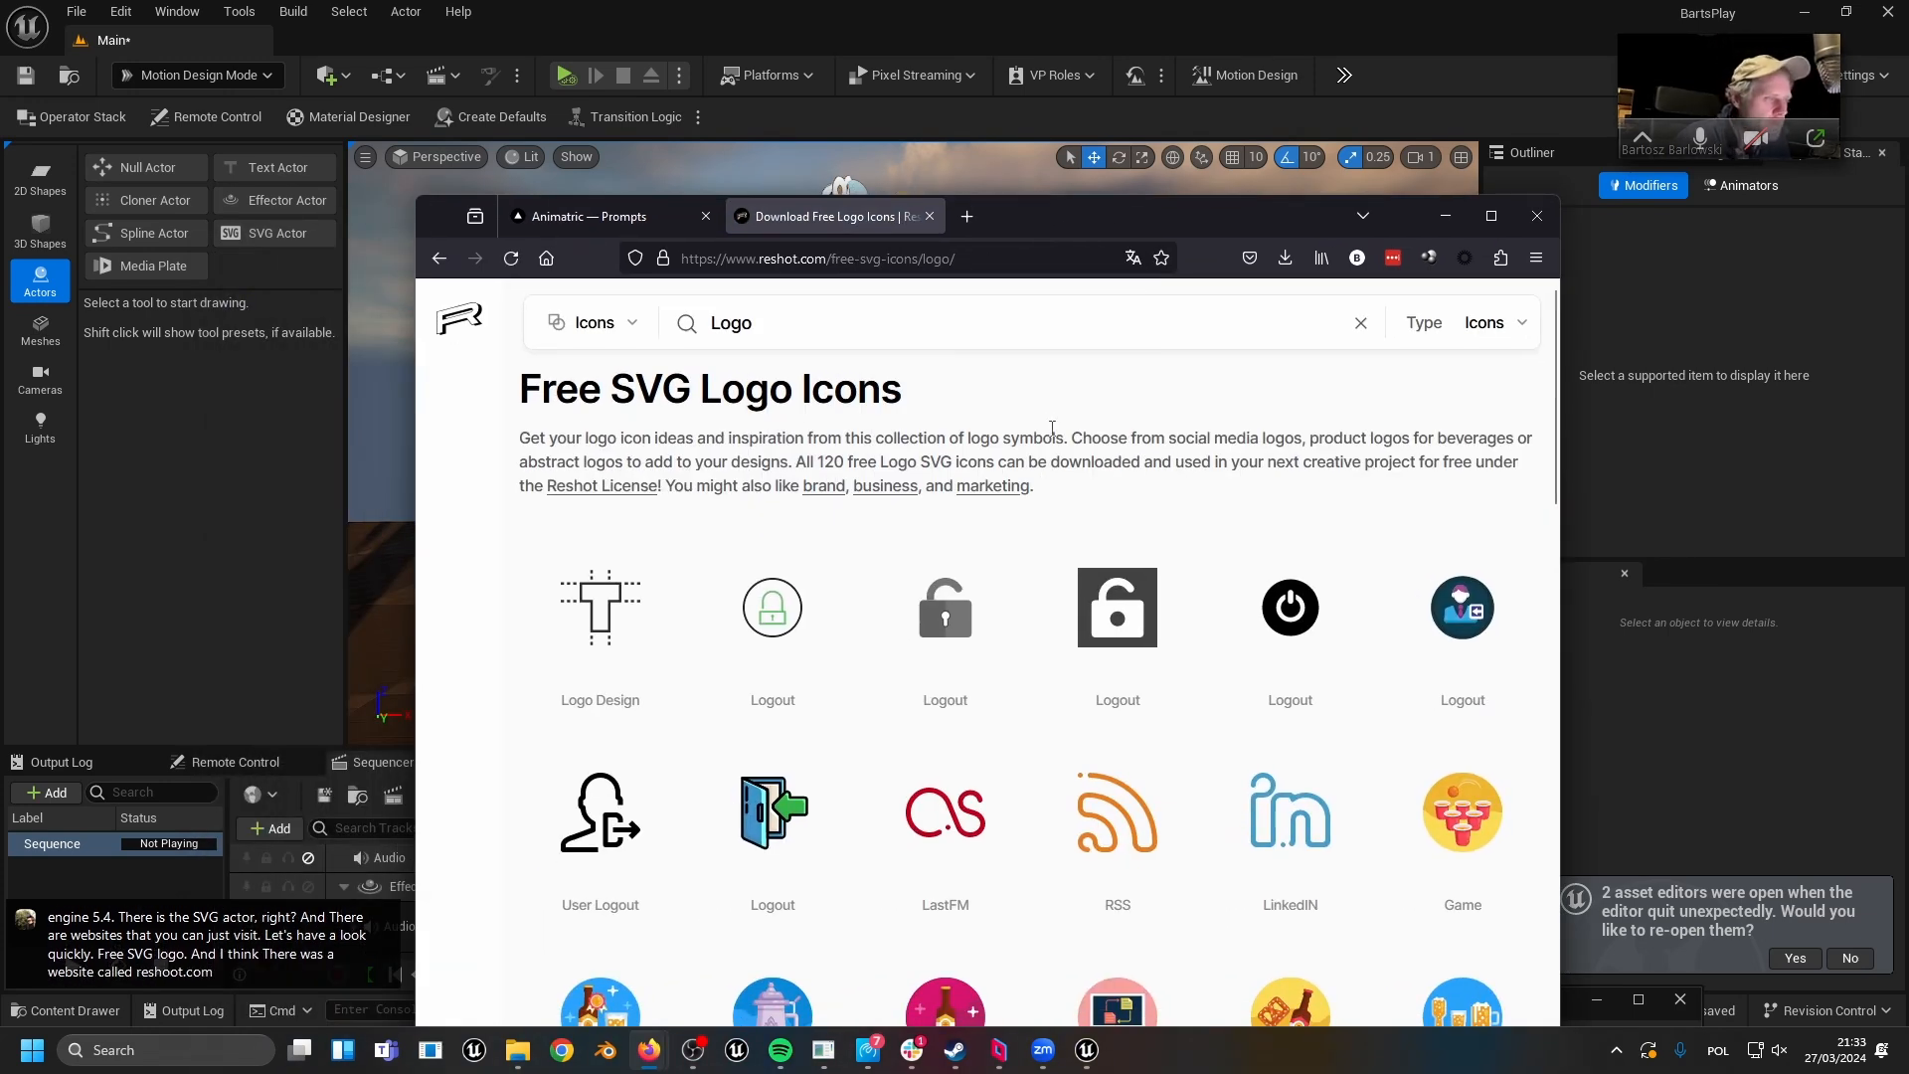
- Look through the logo icons and search Reshot's icon library for "Like" instead
scroll(1011, 567, "down", 6)
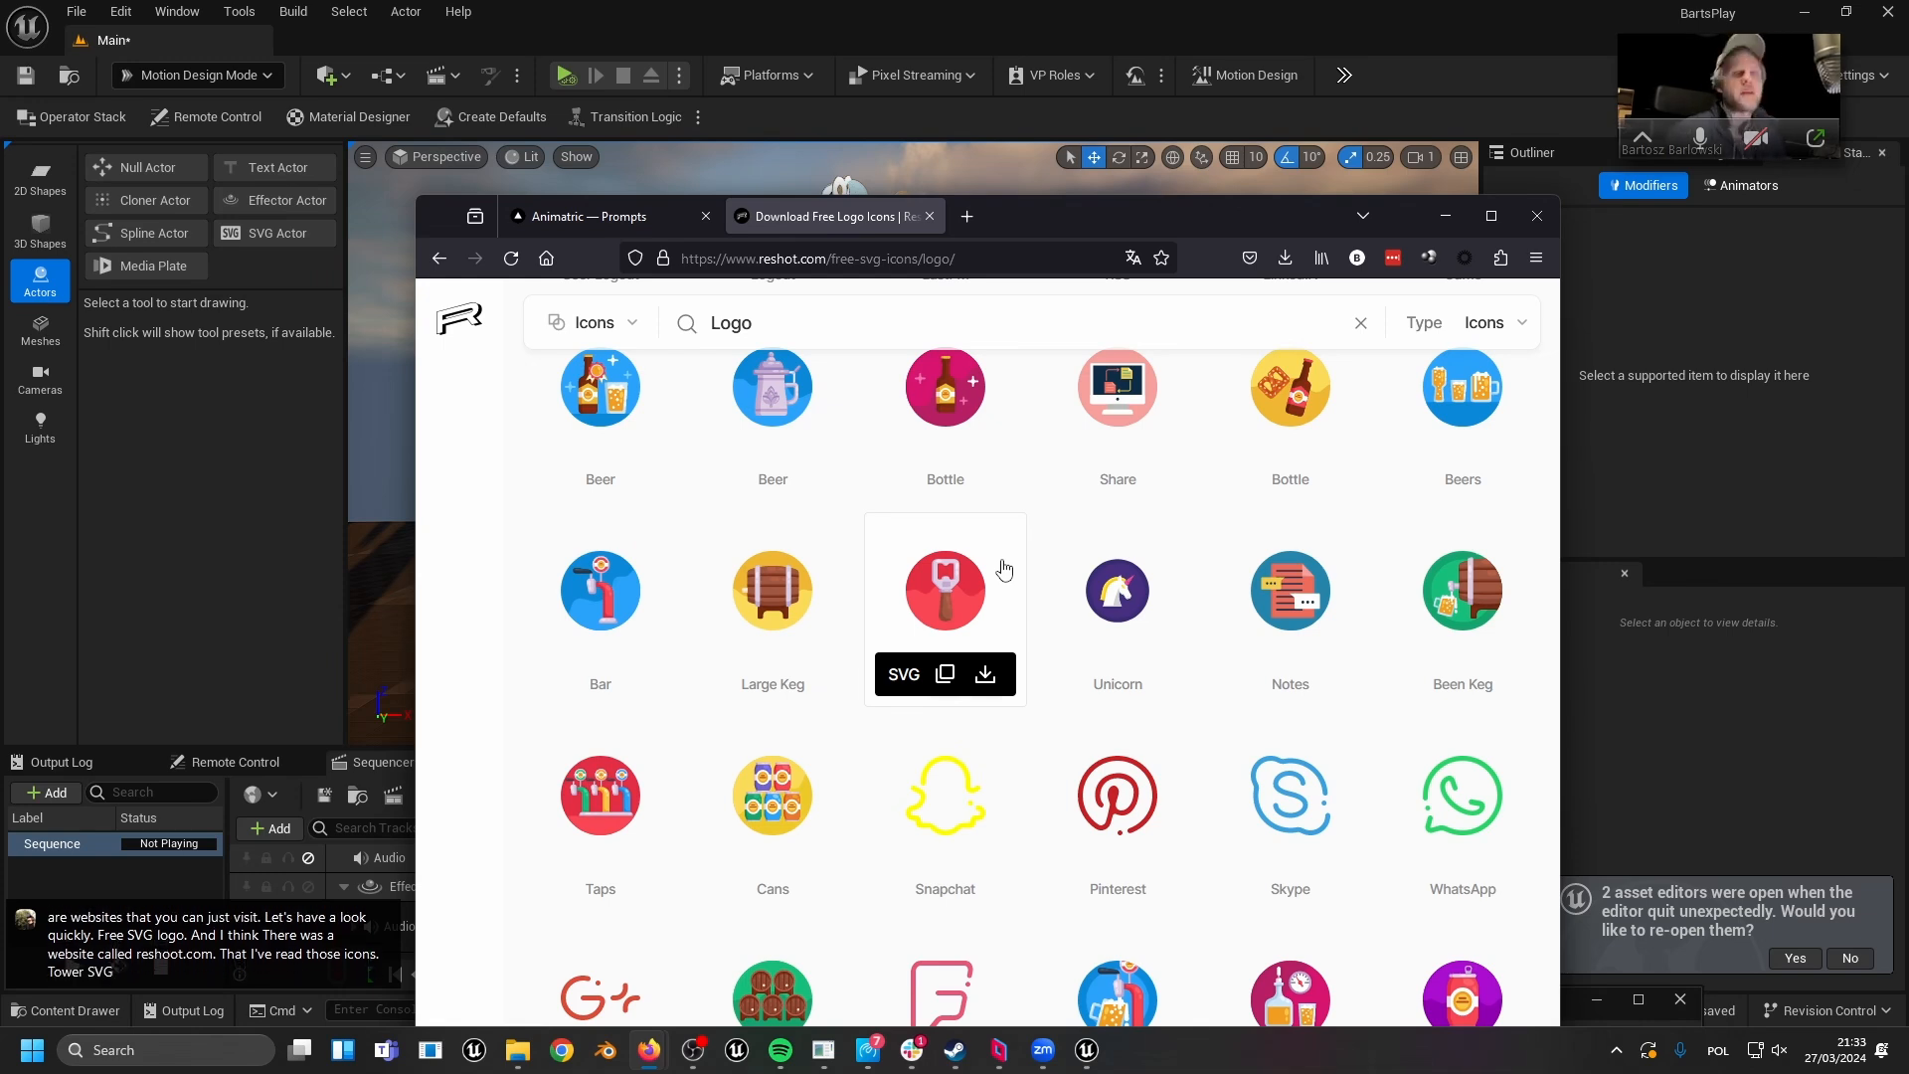
scroll(1145, 485, "down", 6)
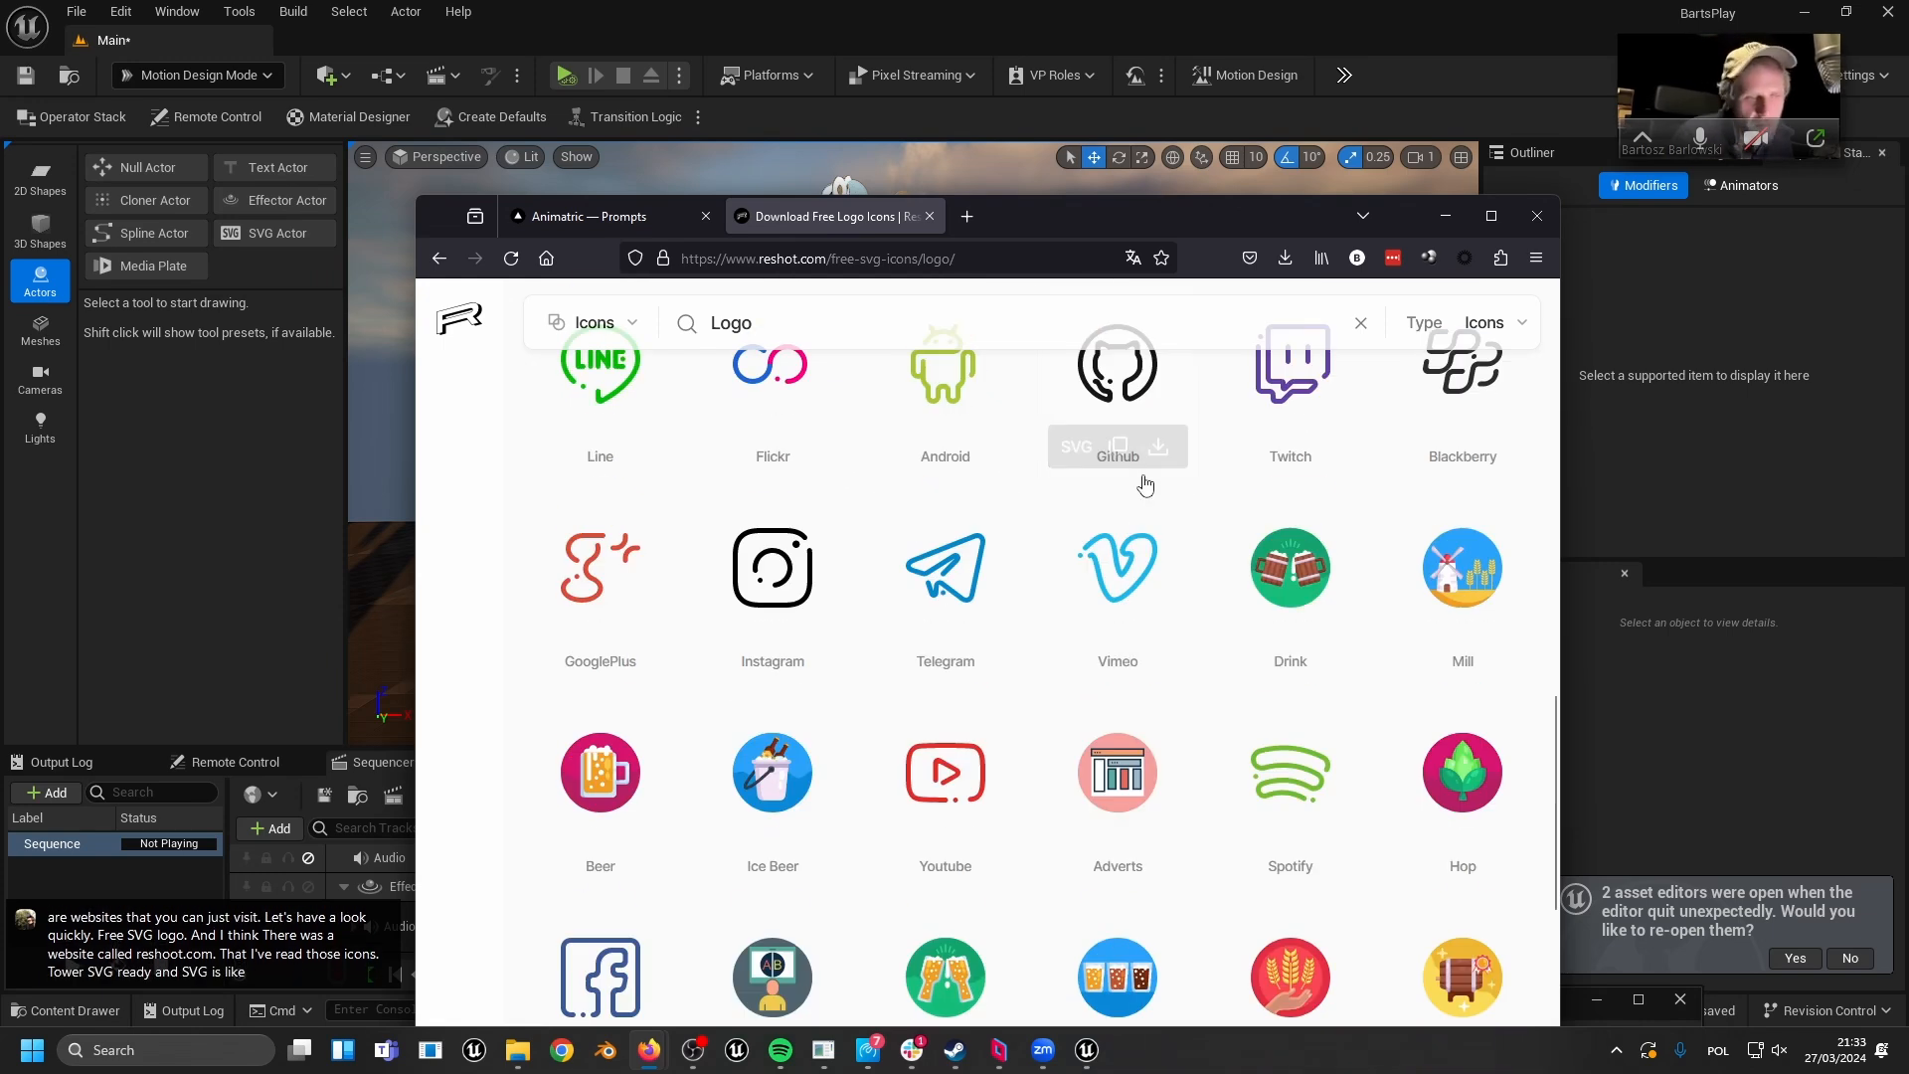
scroll(1134, 494, "down", 7)
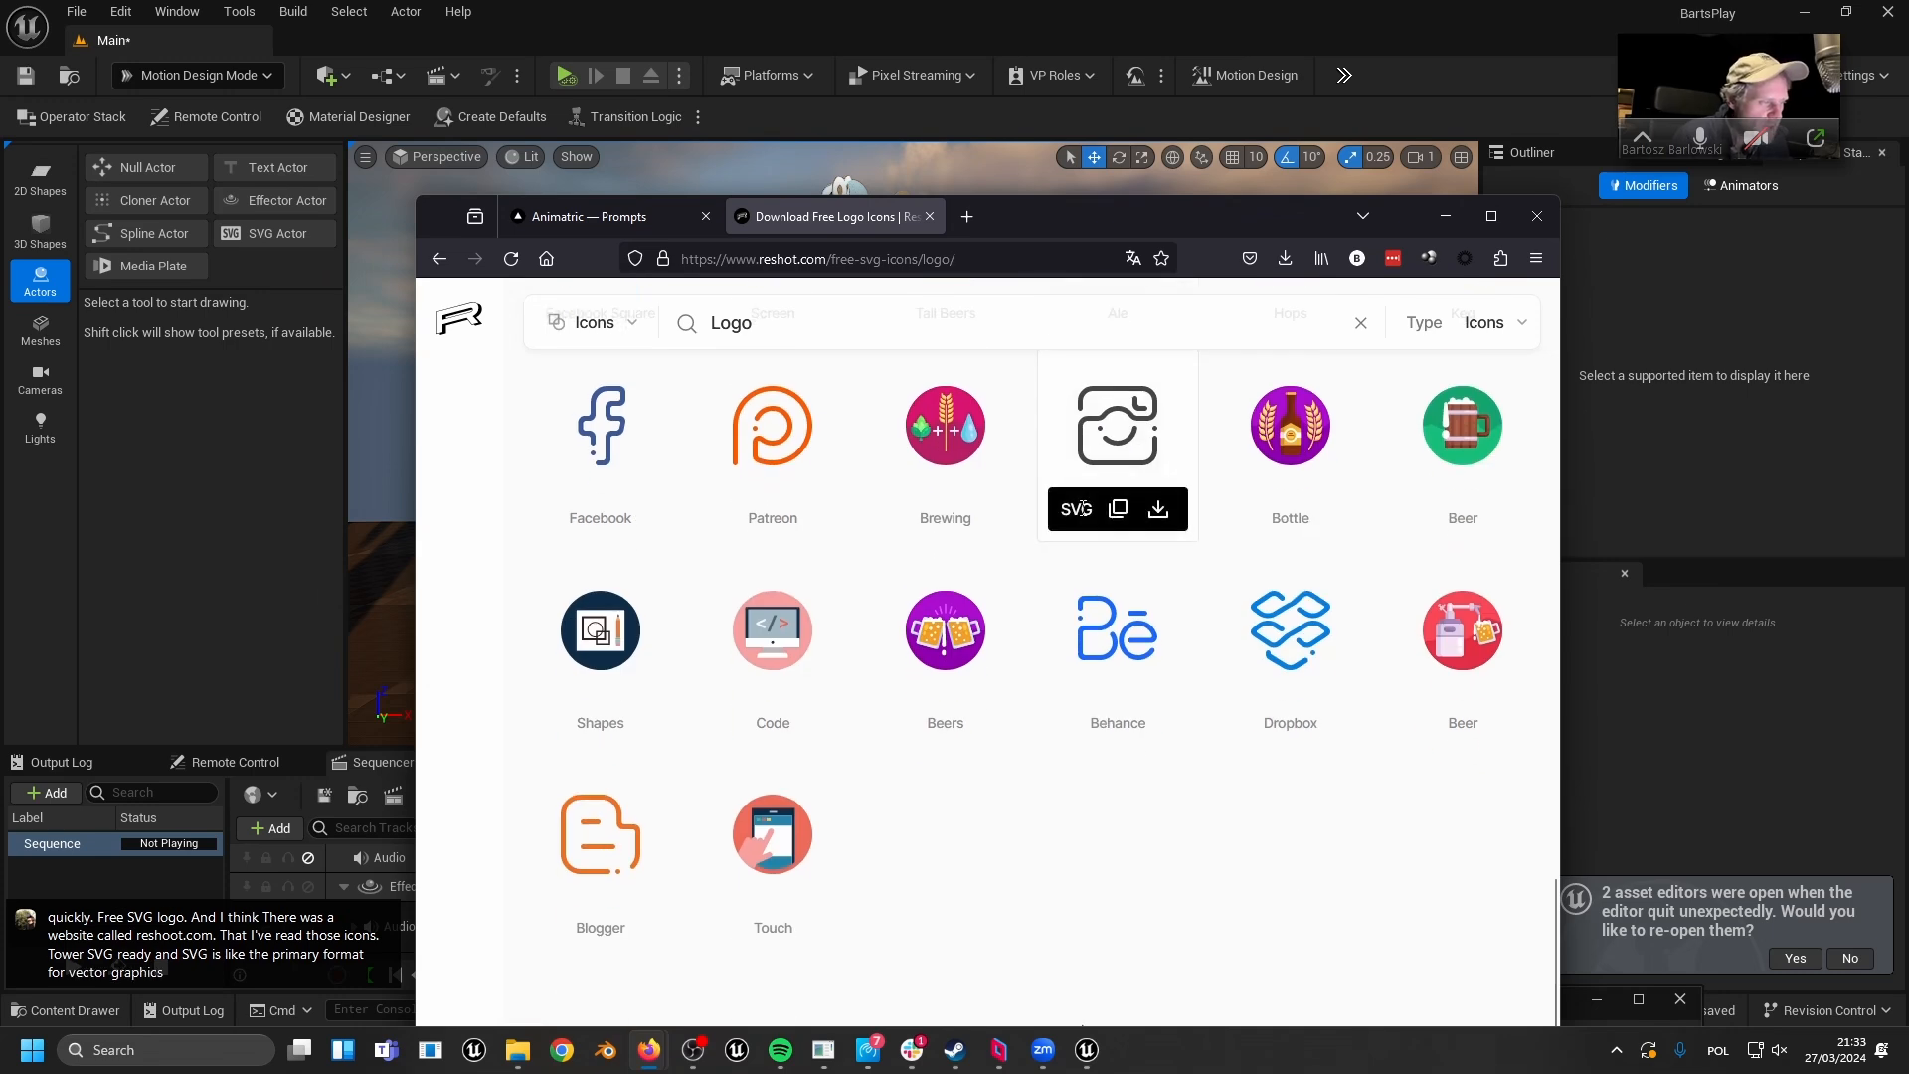
scroll(1120, 511, "up", 8)
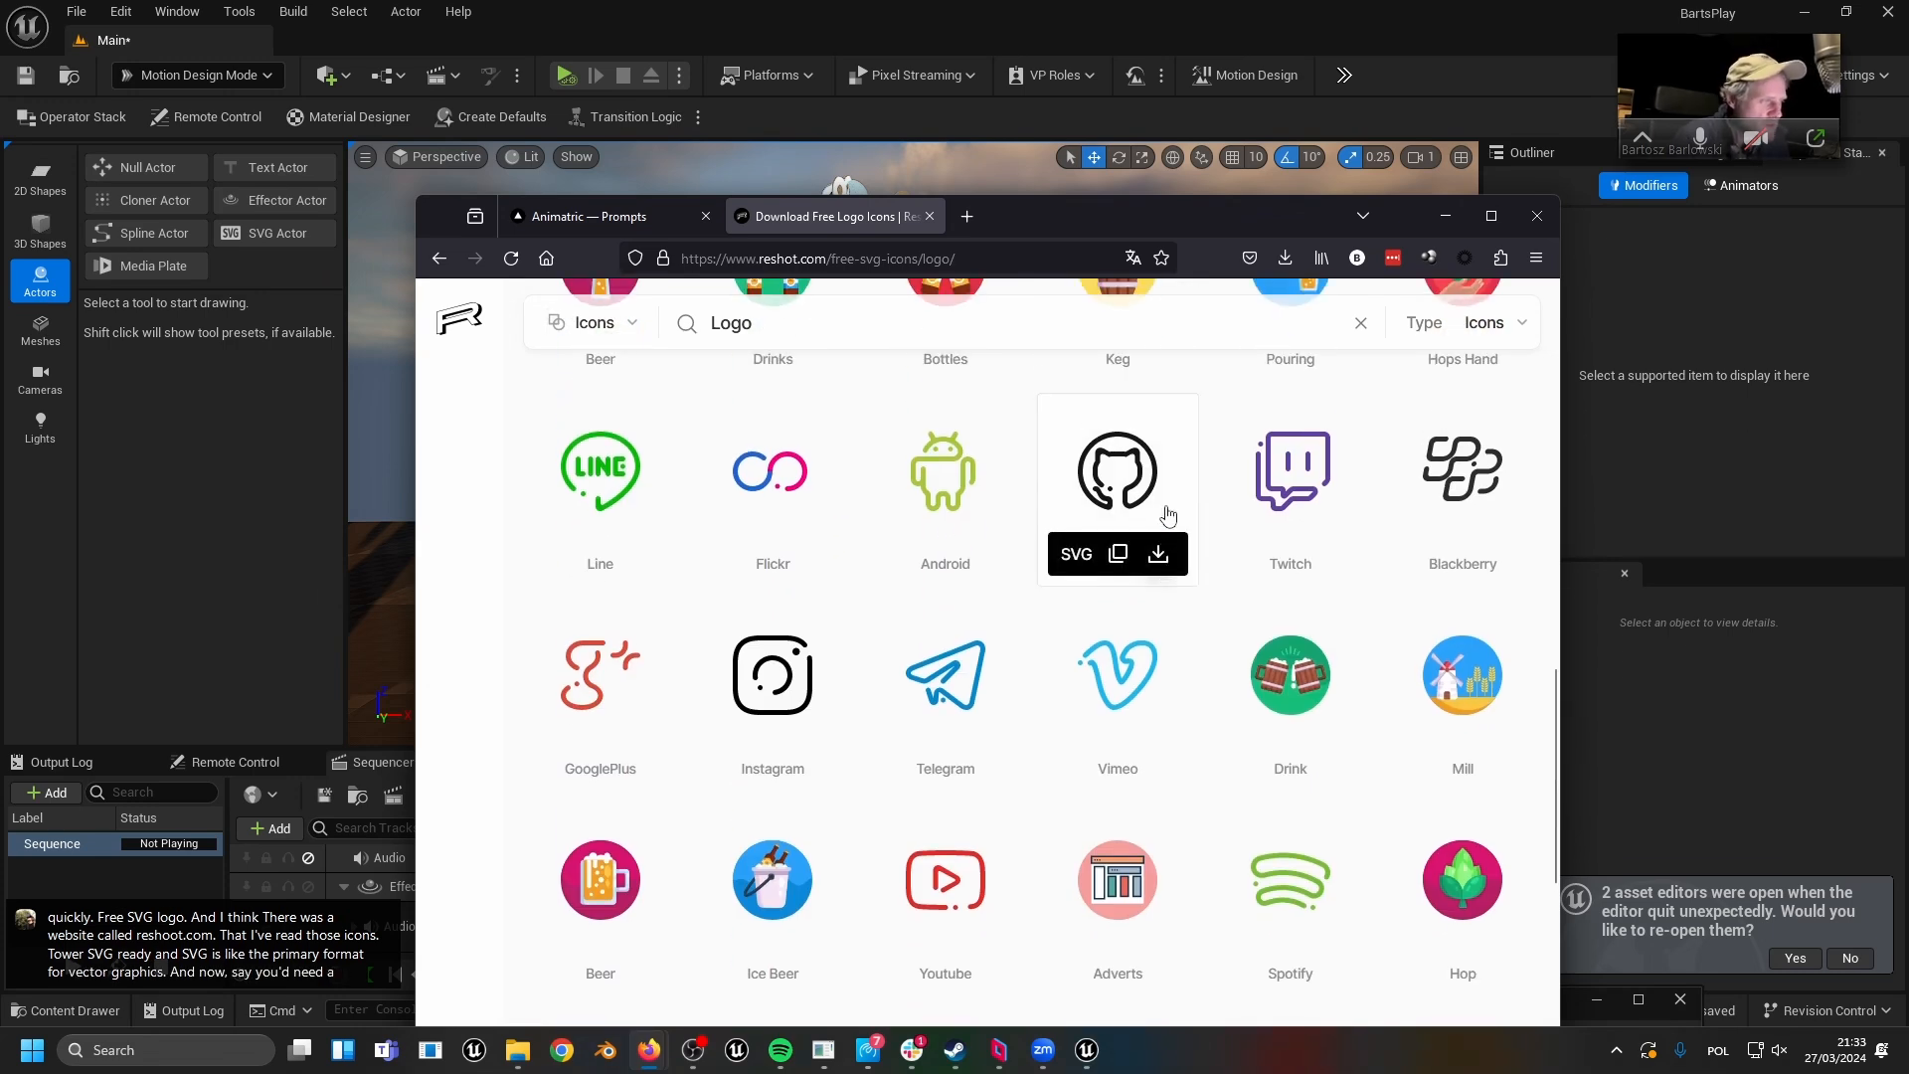
scroll(1173, 527, "up", 10)
scroll(1194, 537, "up", 1)
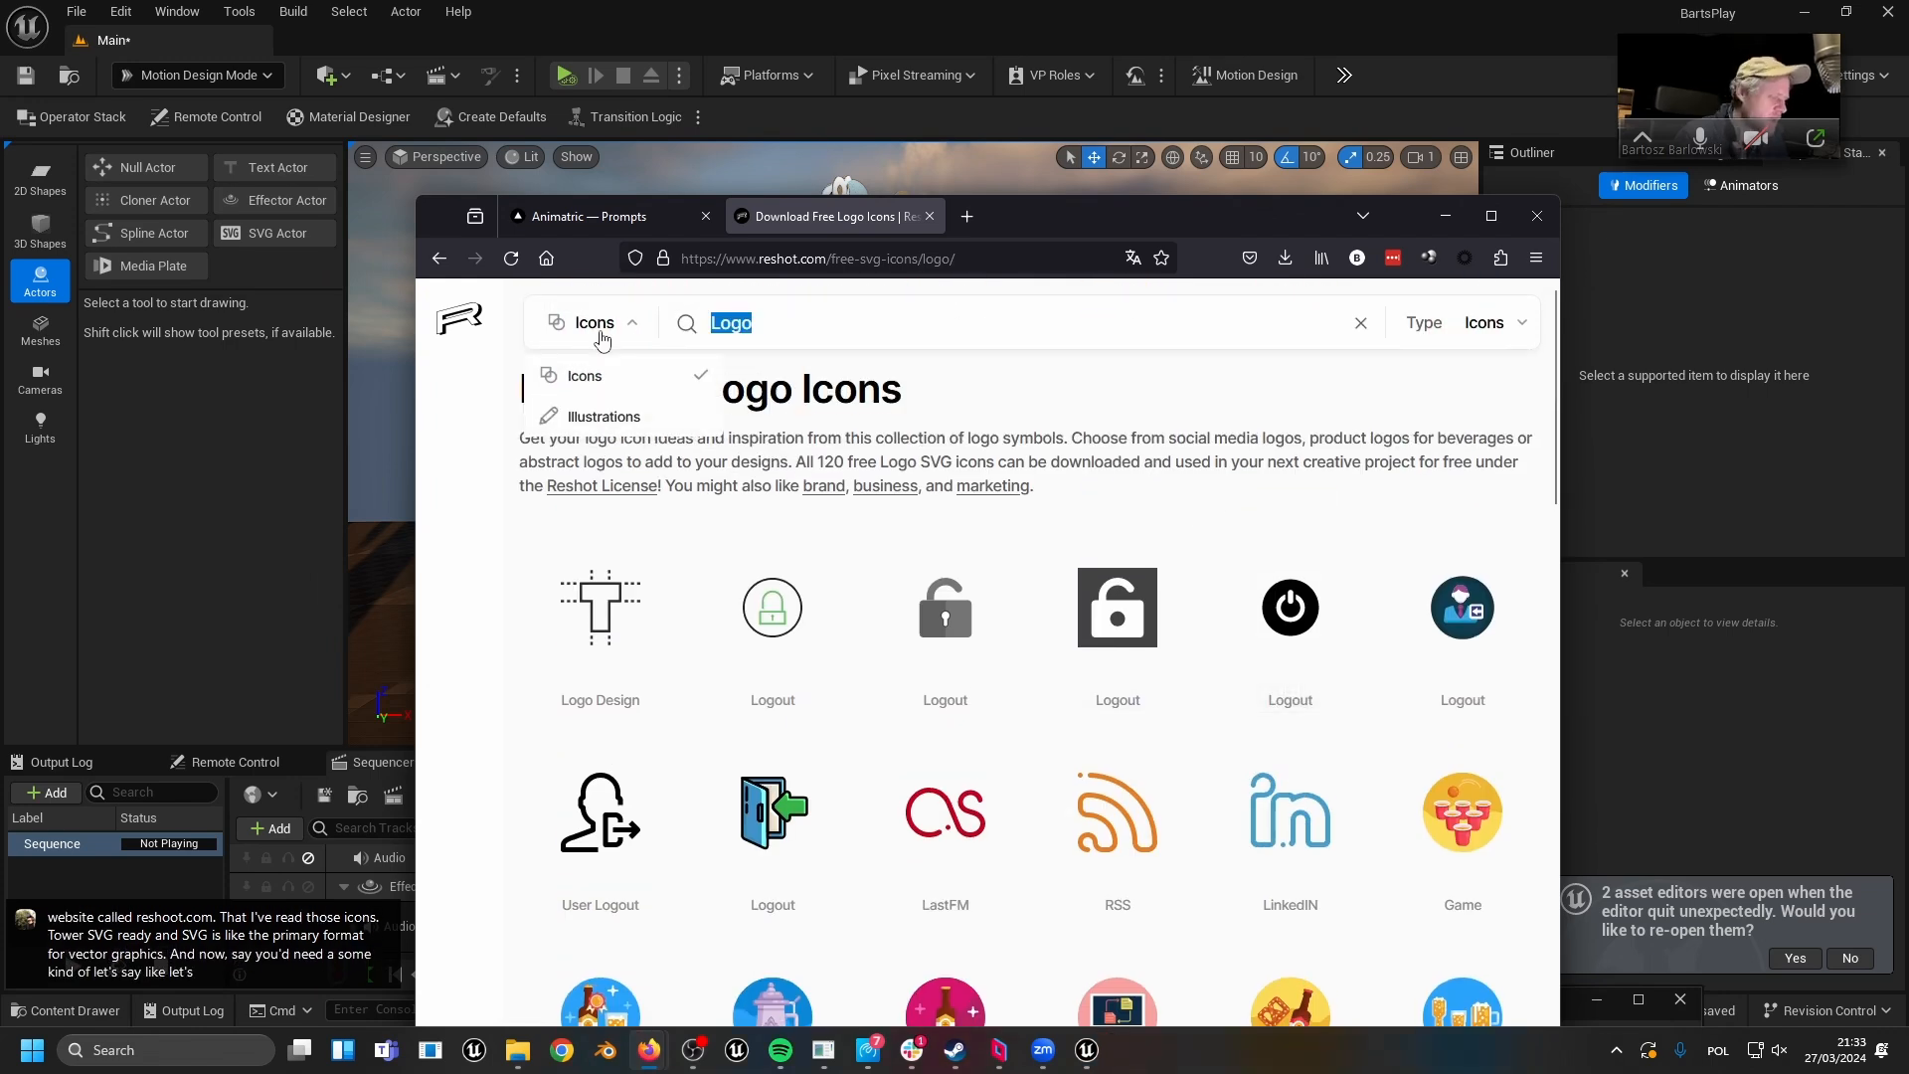
key("Return")
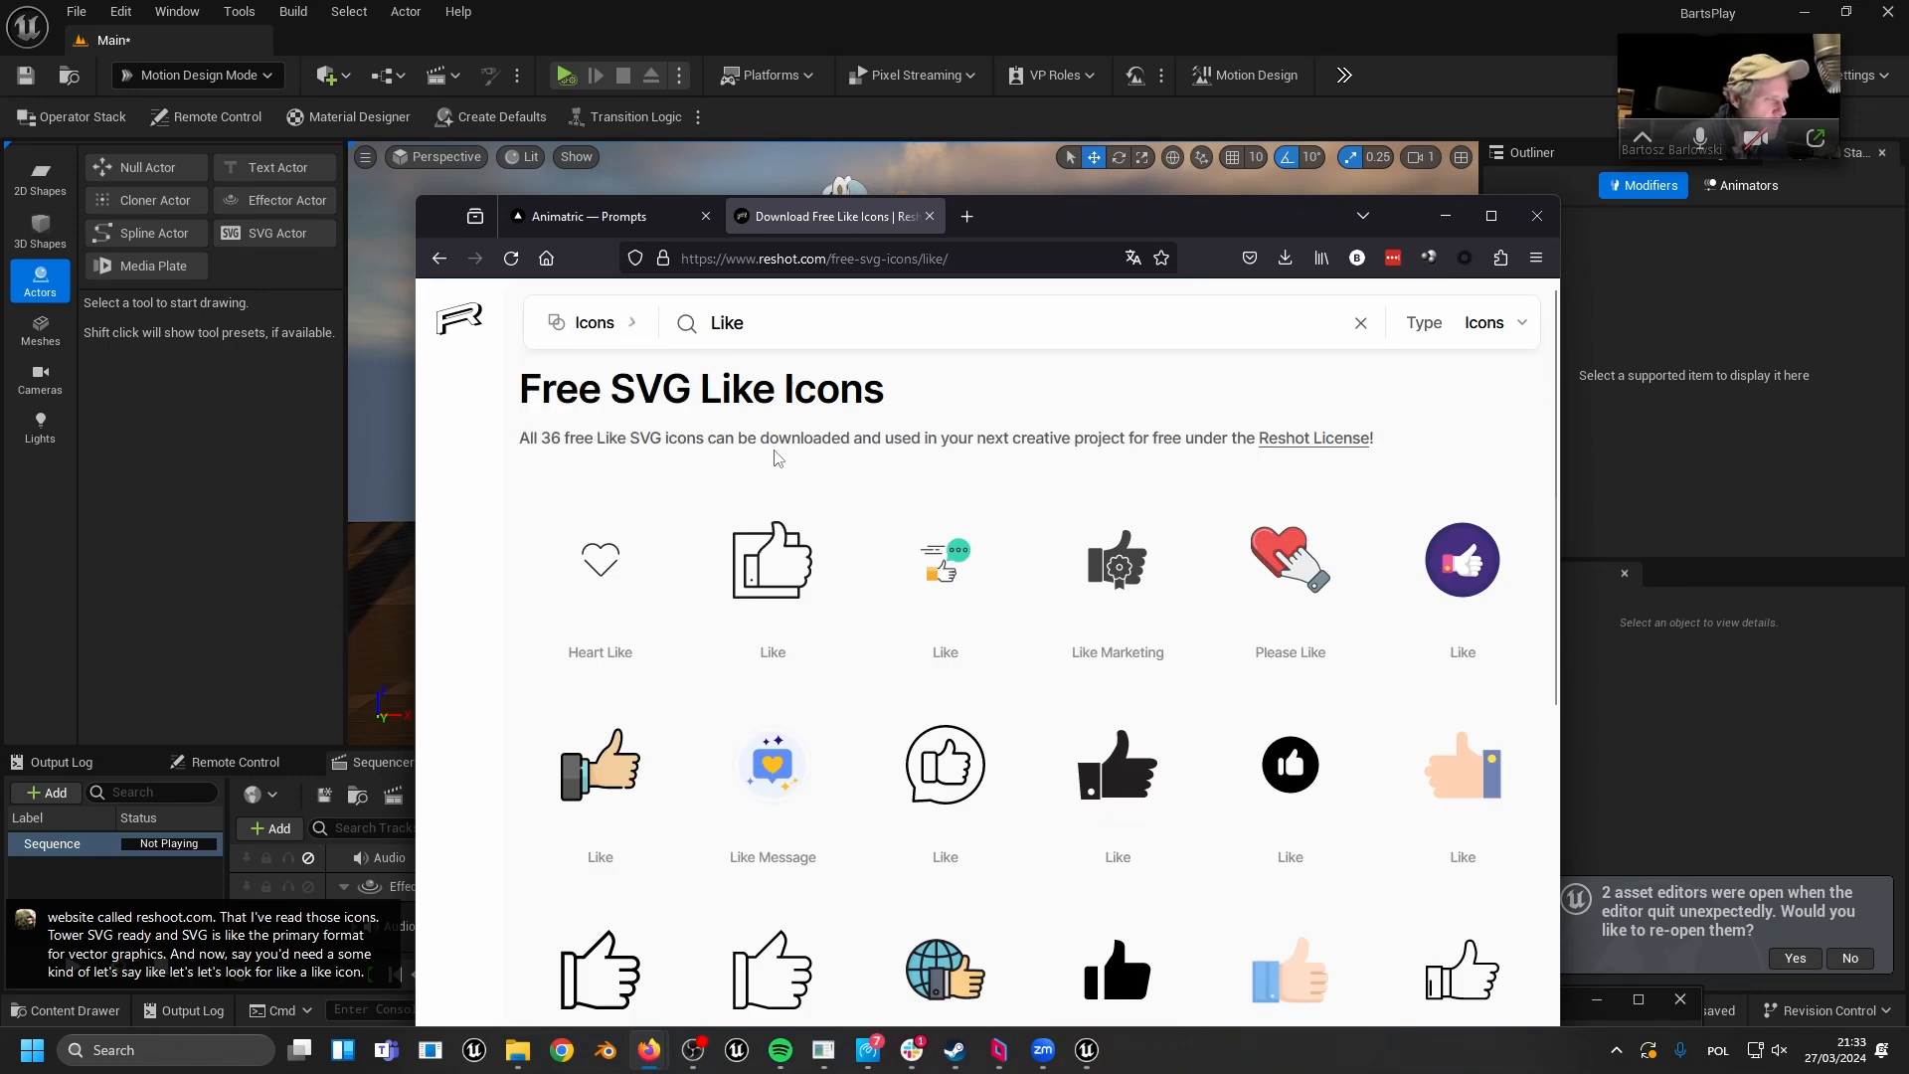
- Download the solid black thumbs-up Like icon as an SVG into the Unreal Project folder and dismiss the promotional pop-up
scroll(777, 457, "down", 1)
mouse_move(1092, 686)
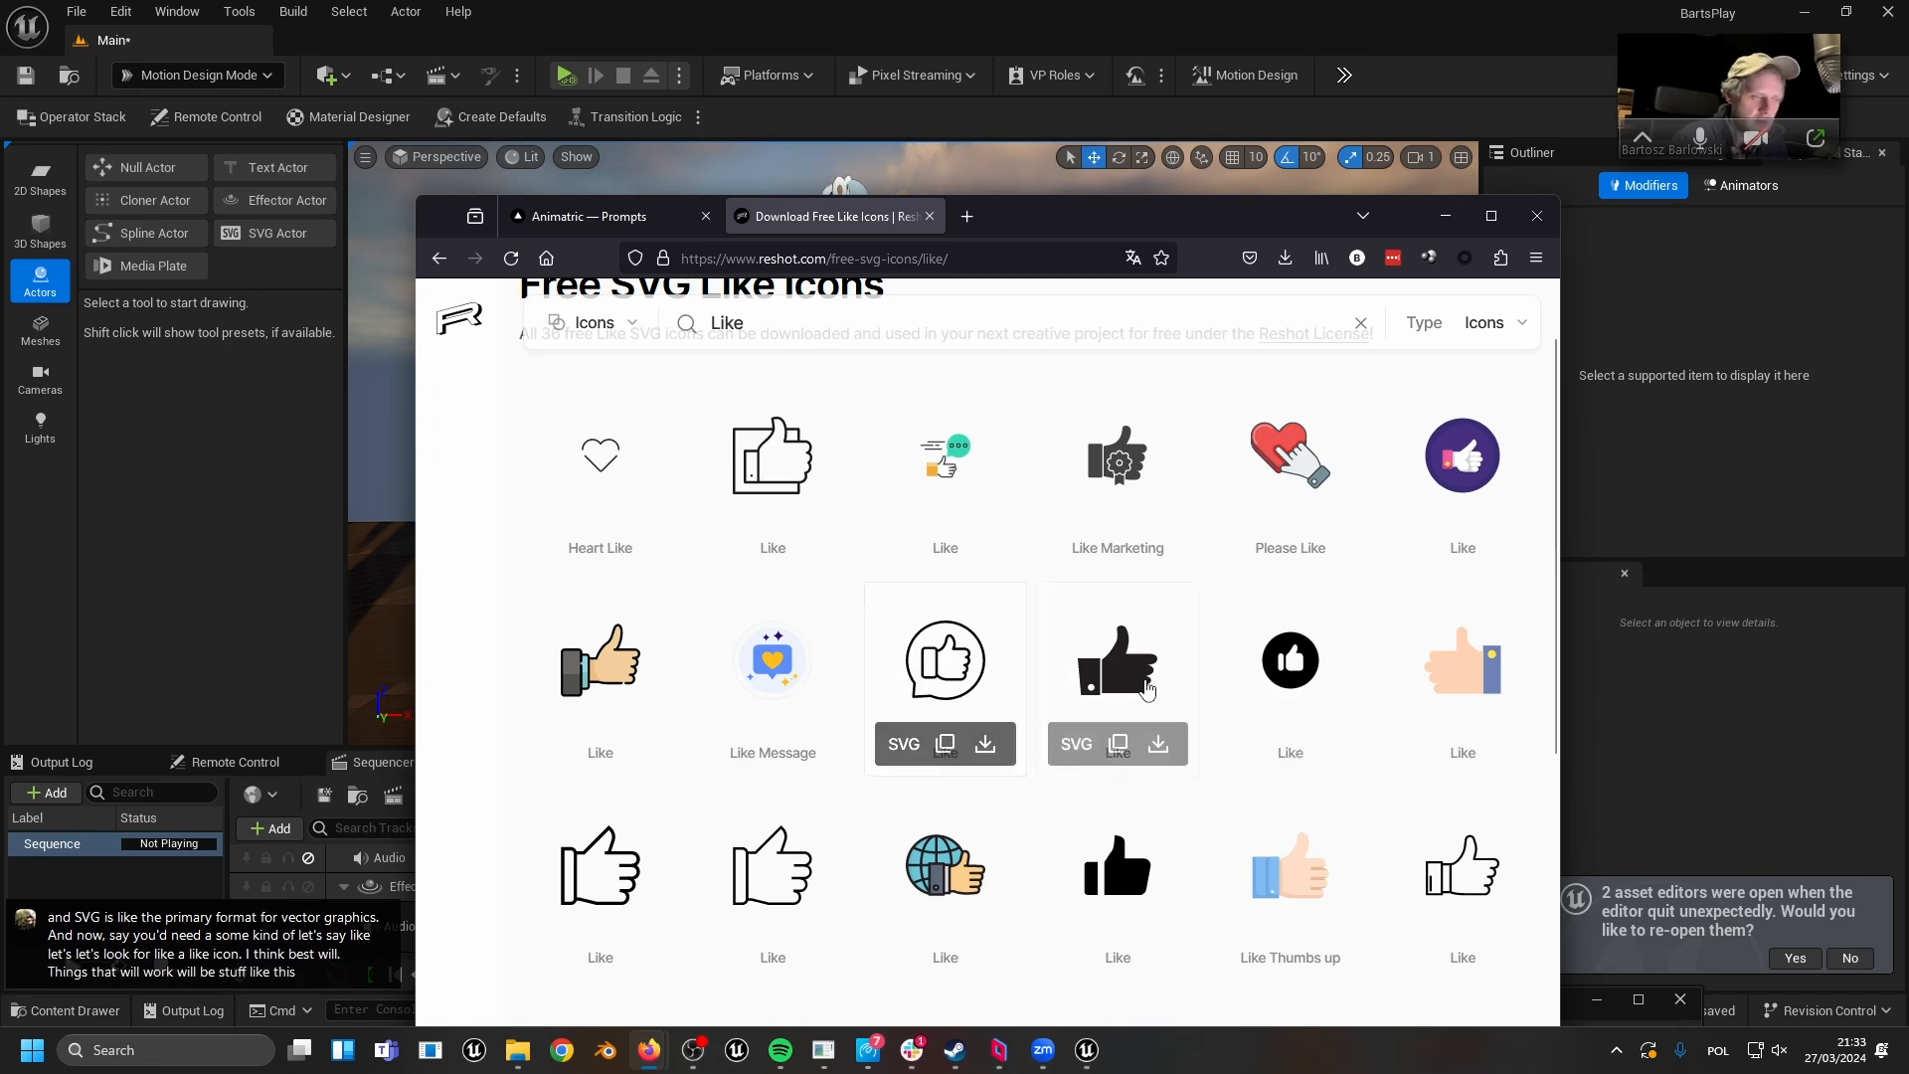
scroll(1149, 691, "down", 2)
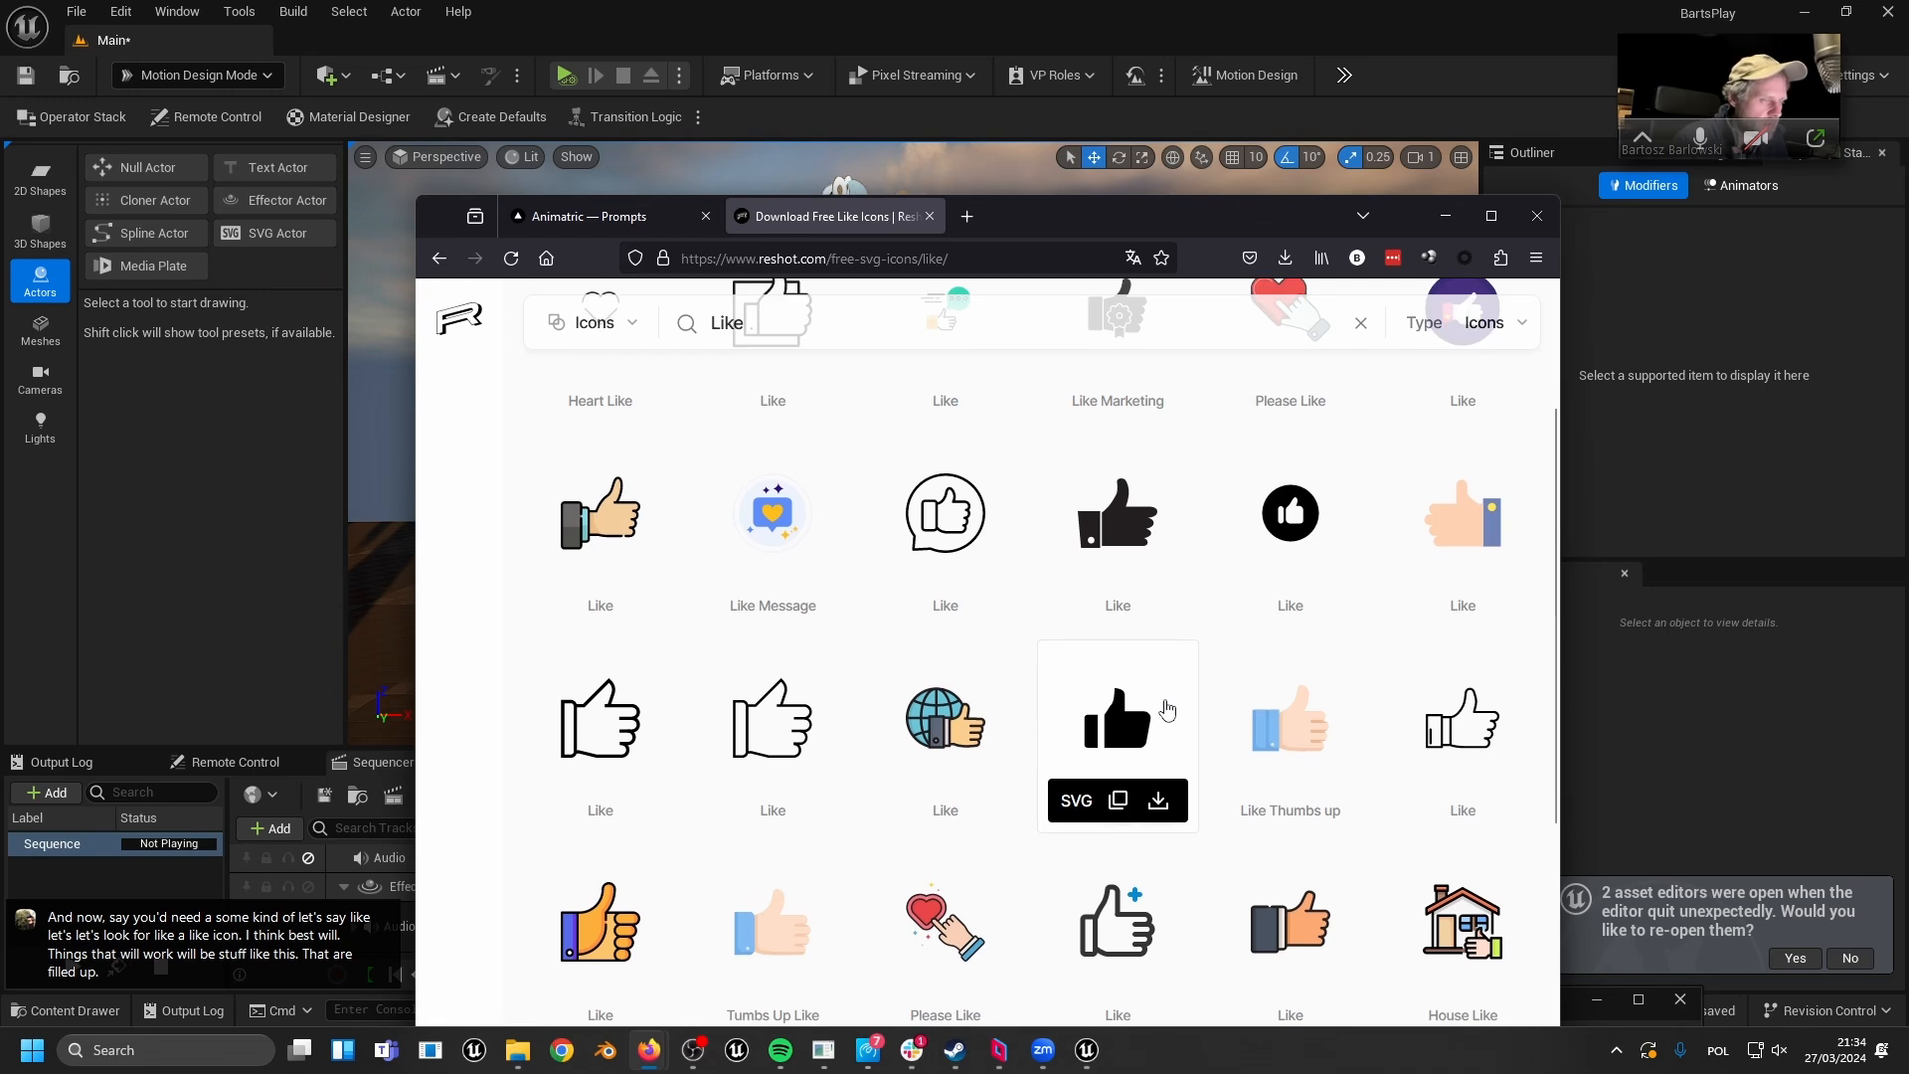
left_click(1159, 802)
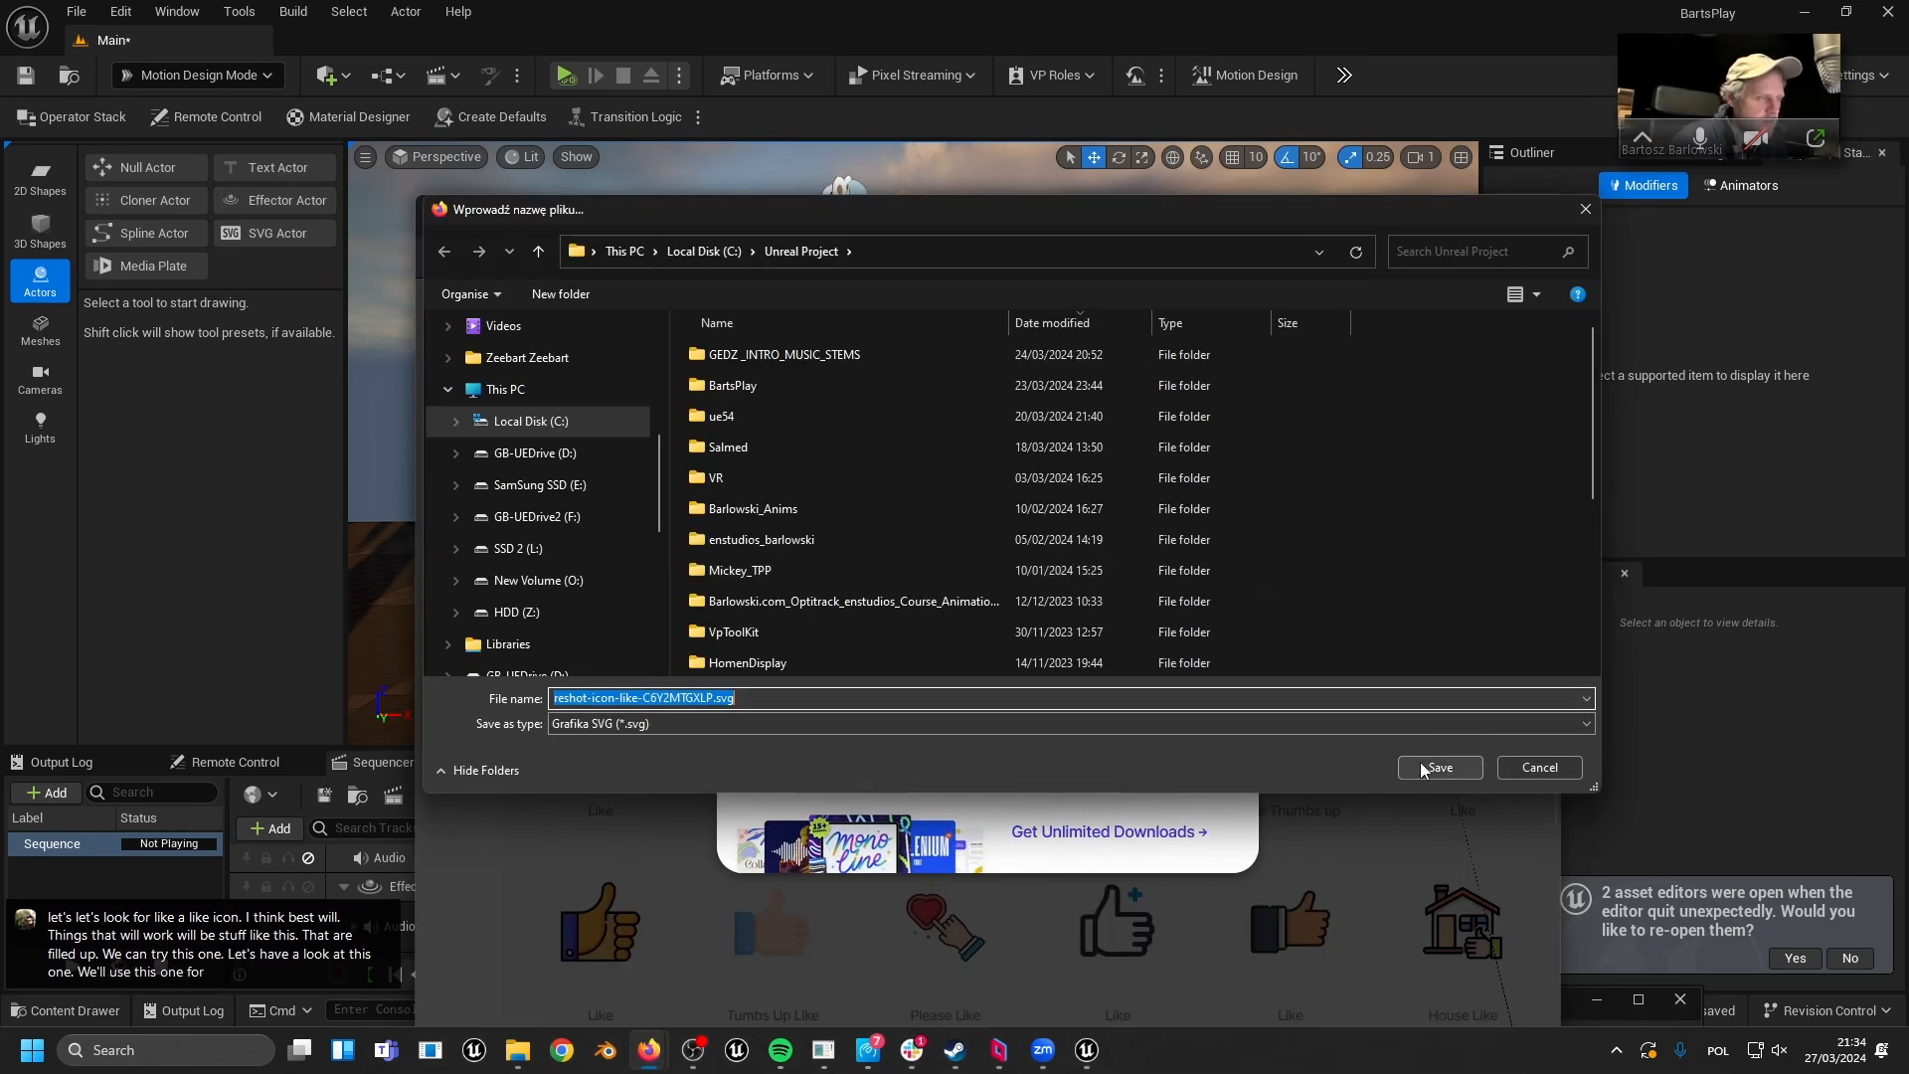
left_click(1438, 768)
left_click(1261, 574)
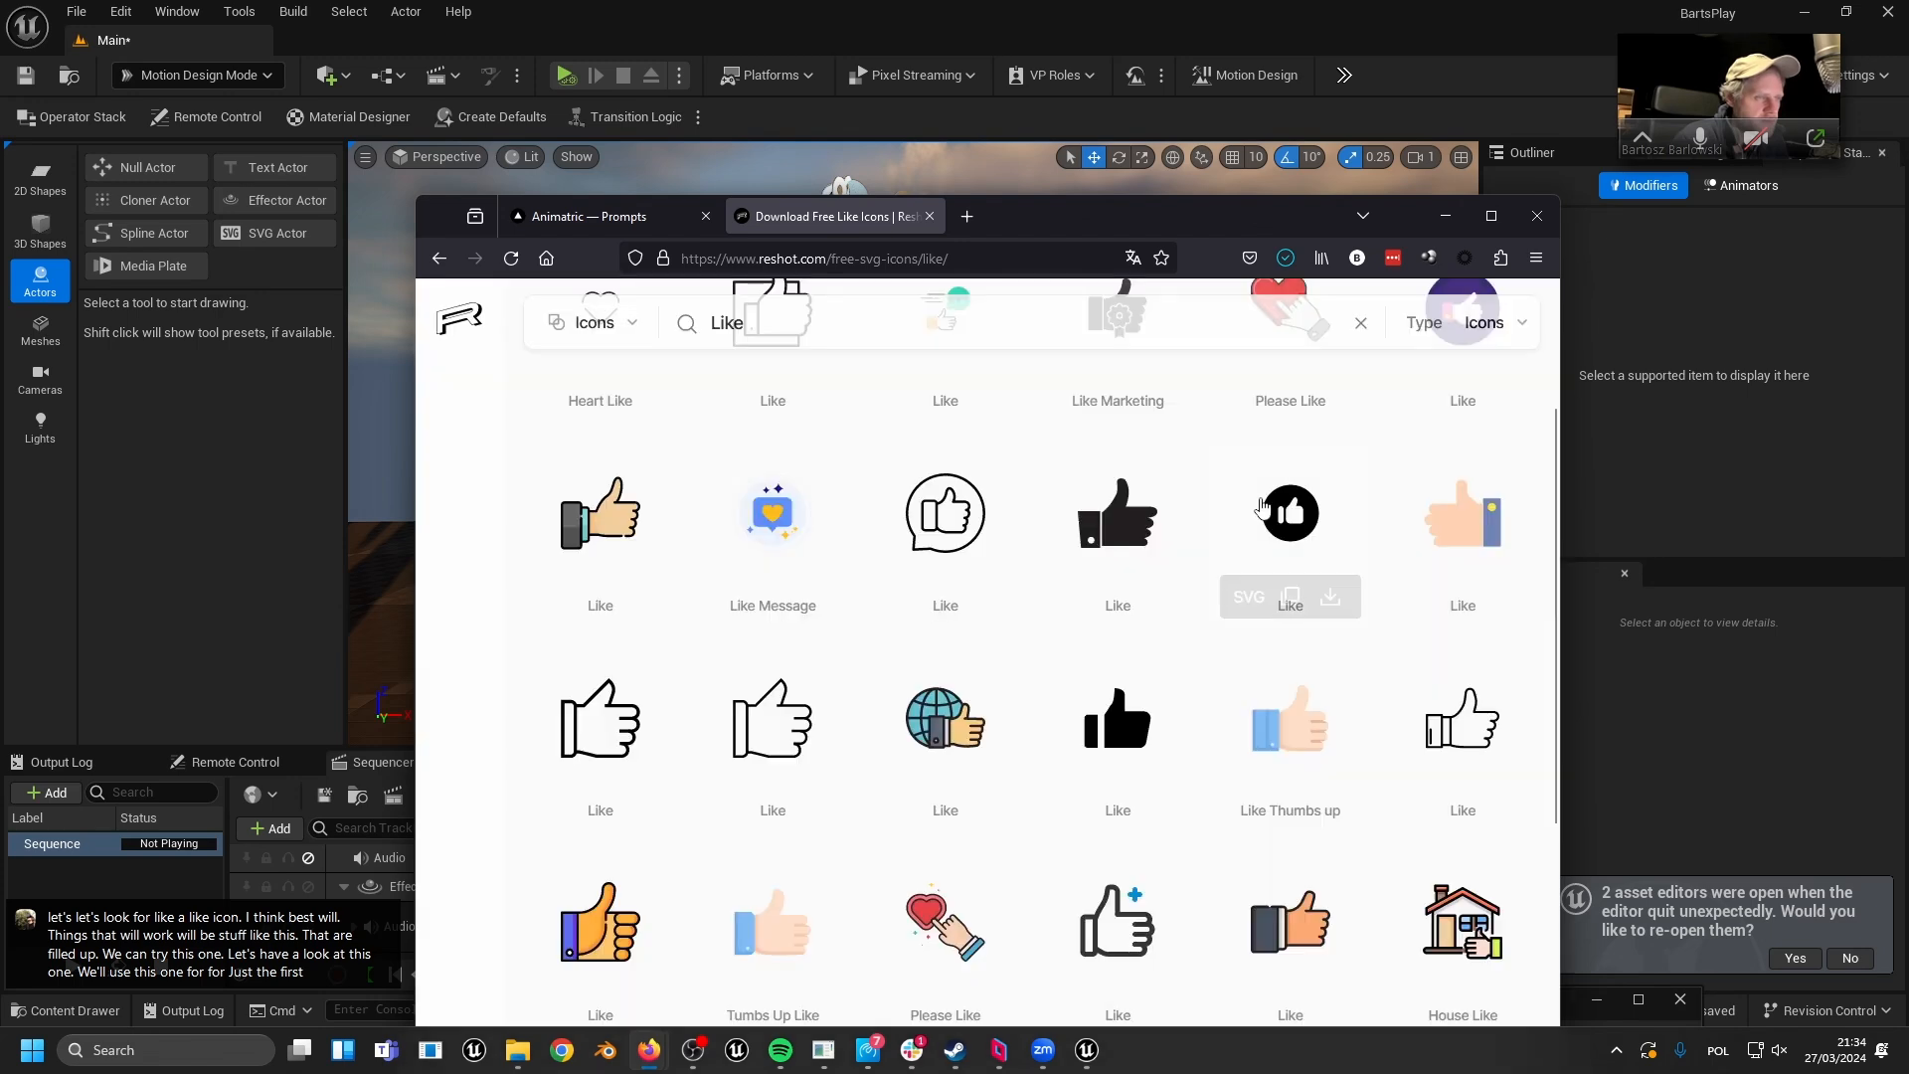
- Show the downloaded icon in its folder and move that file window aside, returning to the Unreal editor
left_click(1283, 258)
left_click(1273, 309)
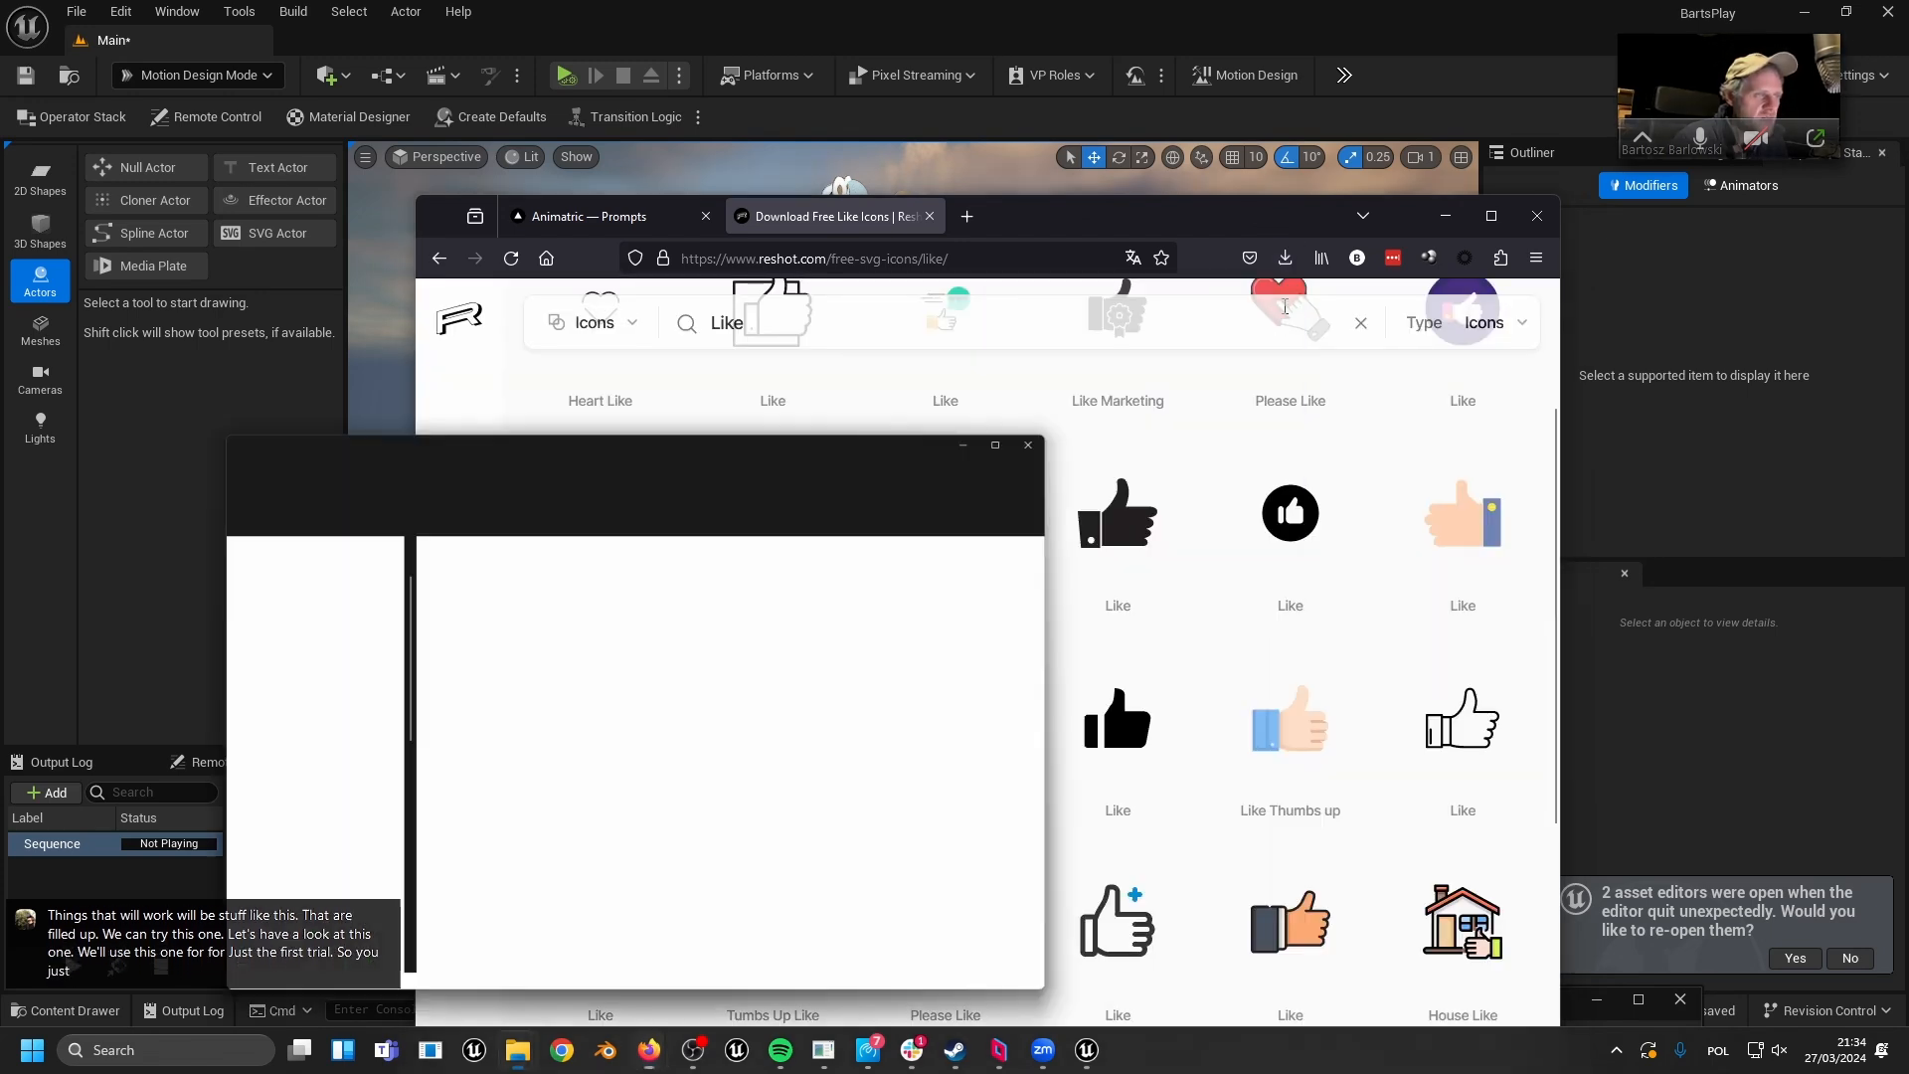
left_click(1445, 216)
left_click_drag(582, 241, 1374, 254)
left_click(165, 877)
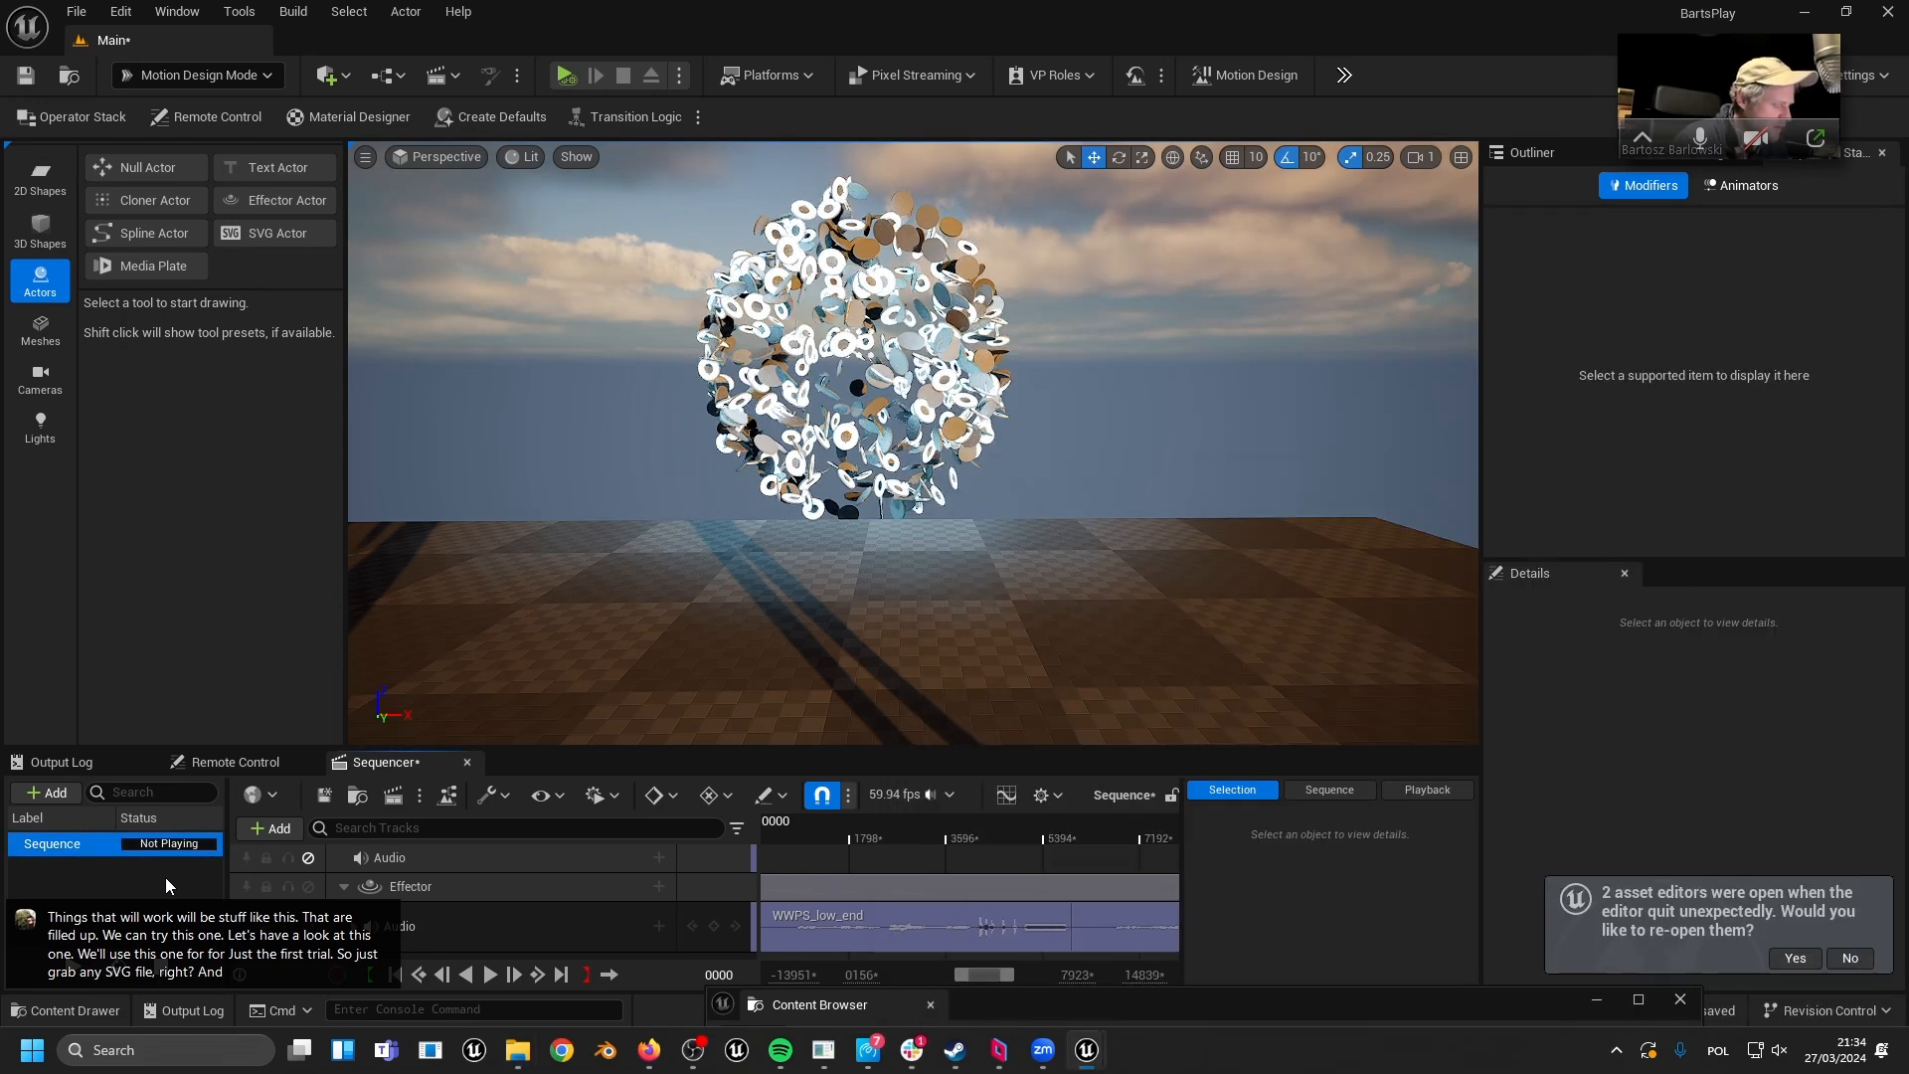
- Move the captions overlay off the content drawer's folder tree and decline re-opening the two asset editors
left_click(89, 1012)
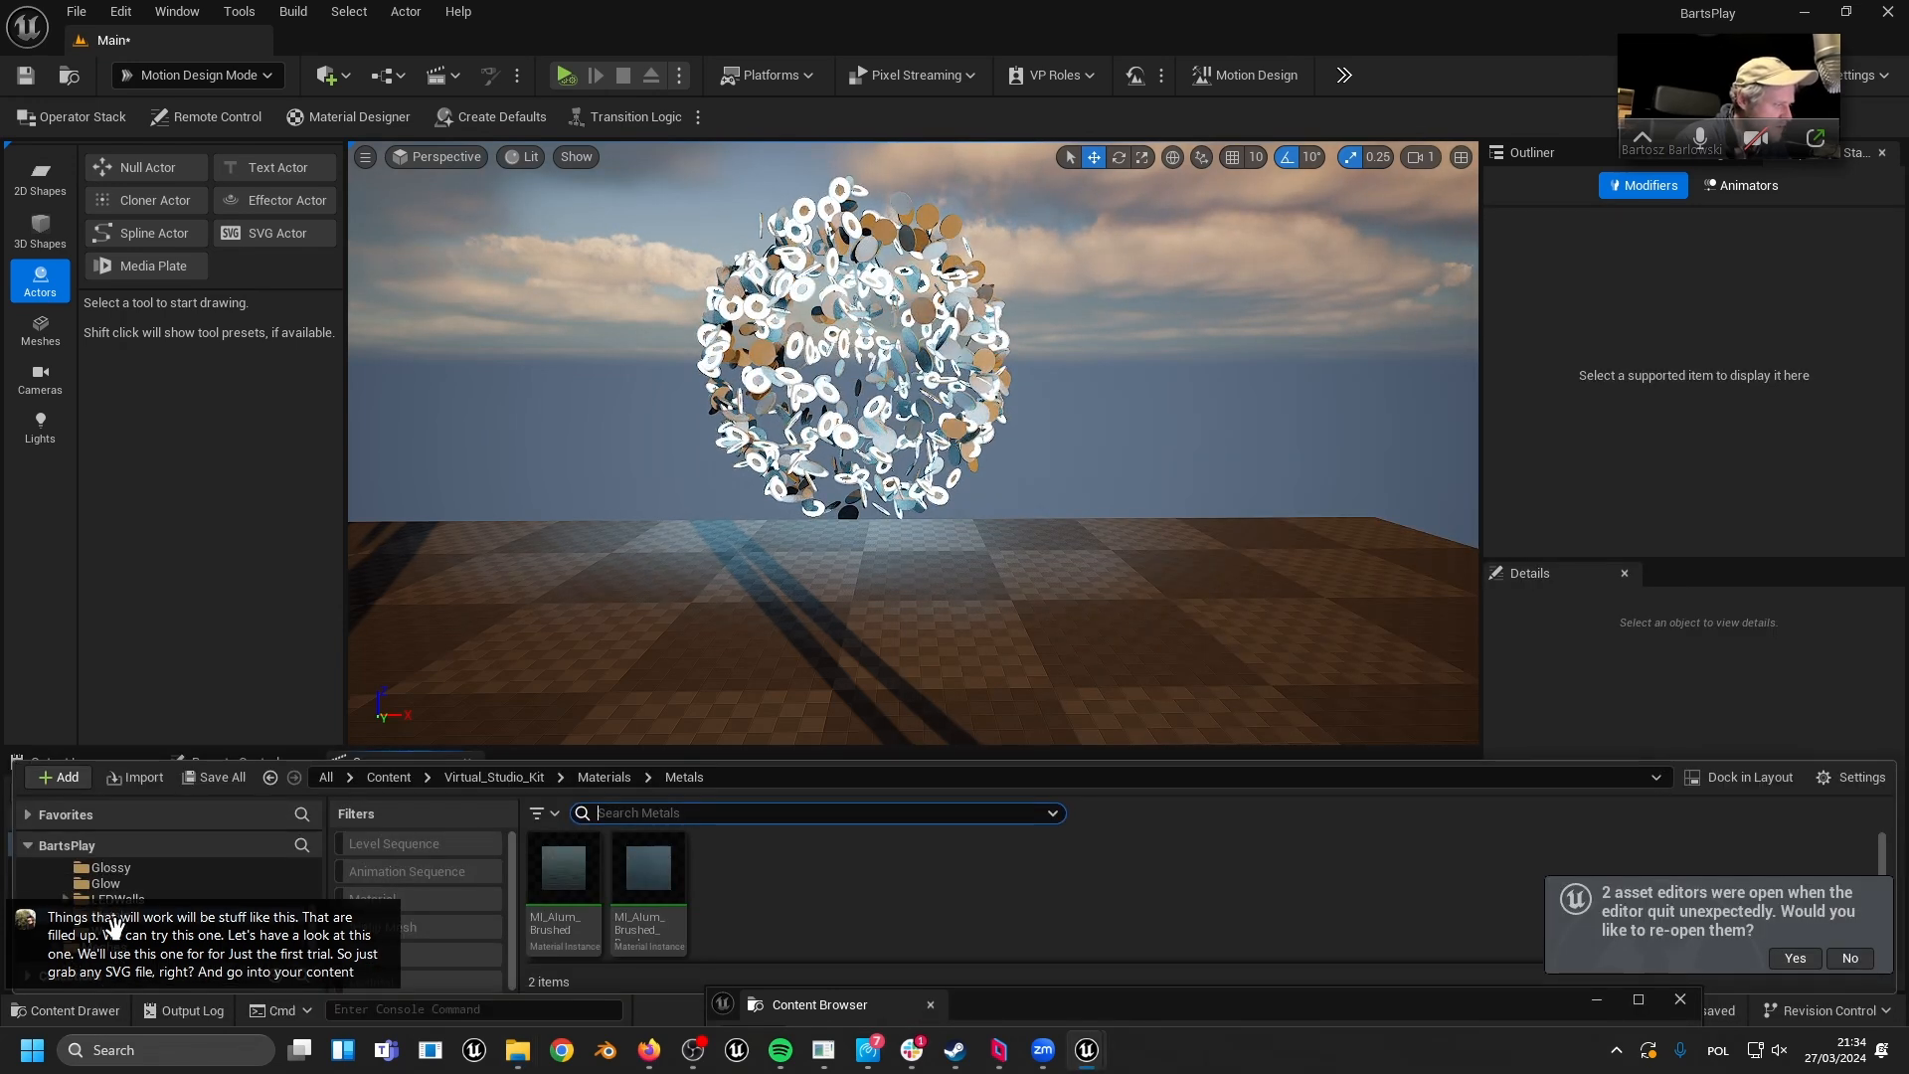
left_click_drag(1631, 808, 1168, 677)
left_click(1833, 965)
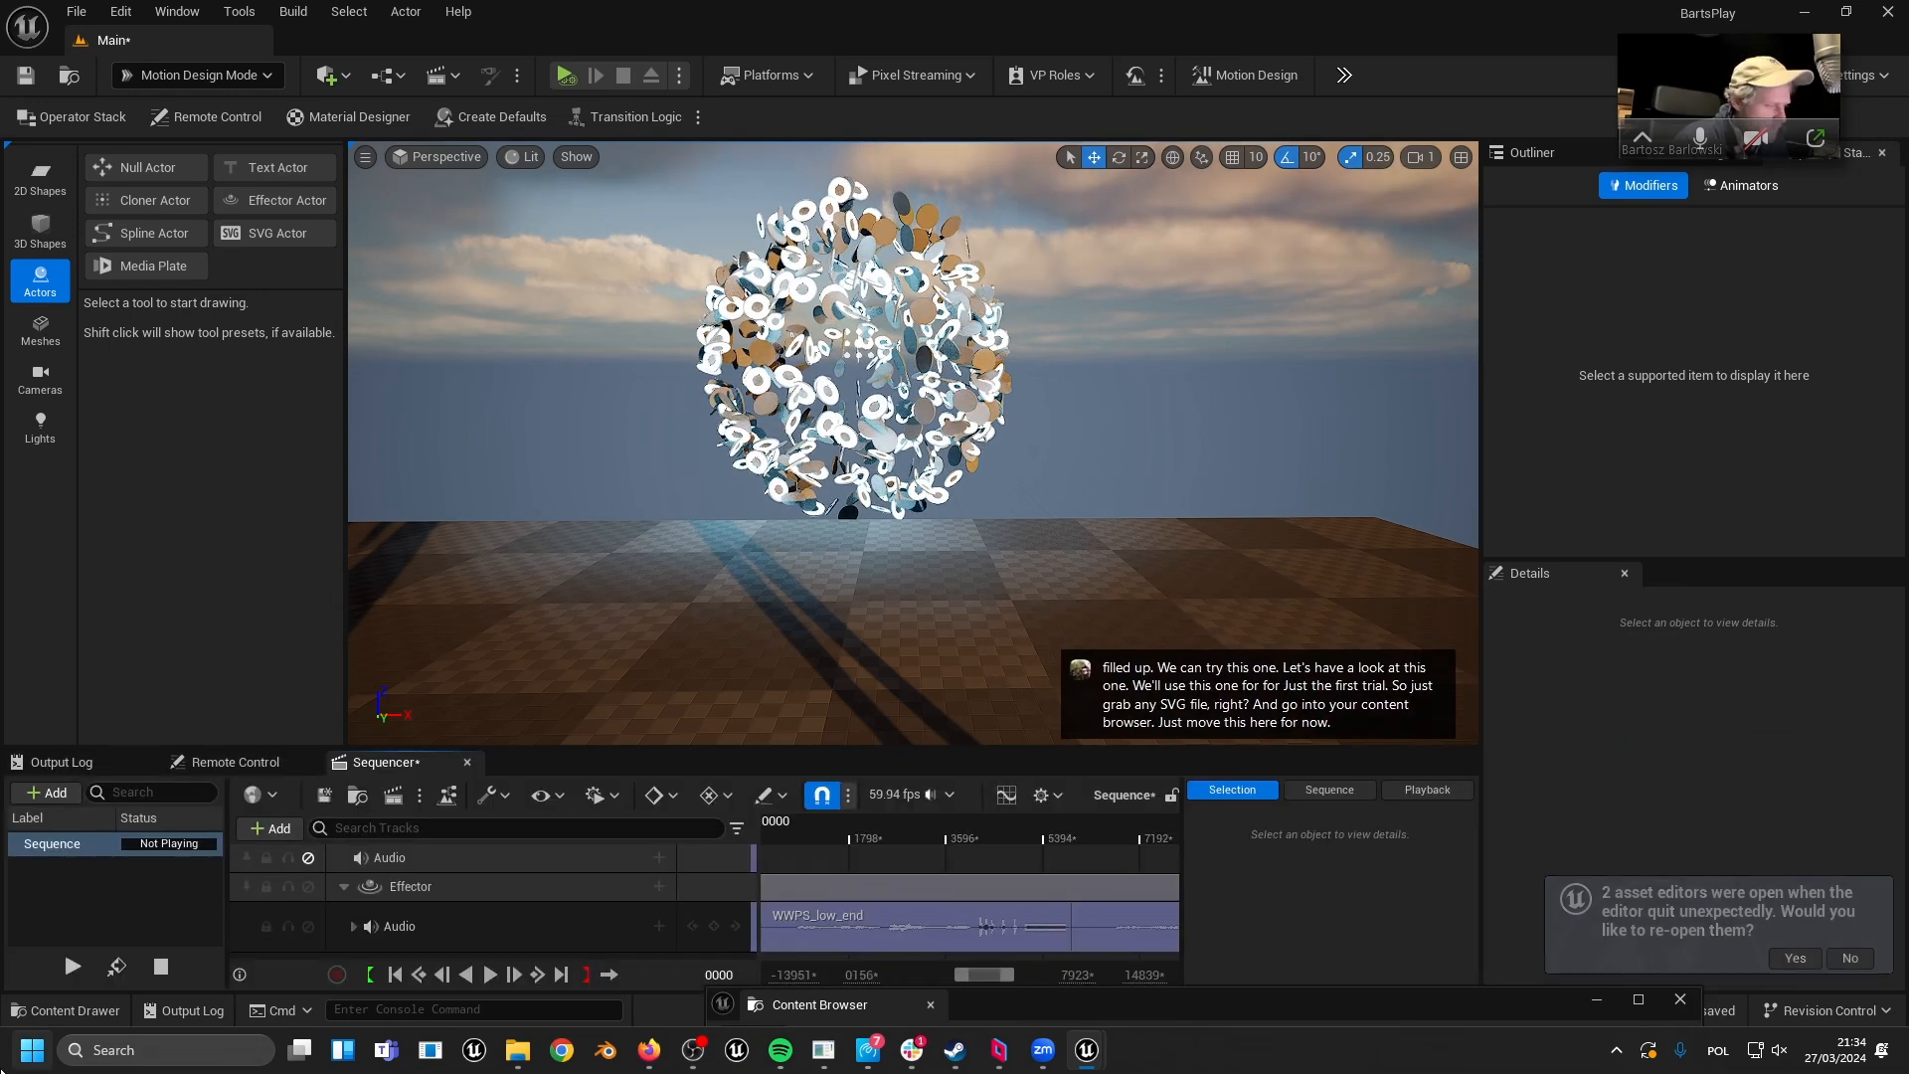
- Open the project's content drawer and go to the main Content folder
left_click(72, 1010)
scroll(165, 932, "up", 5)
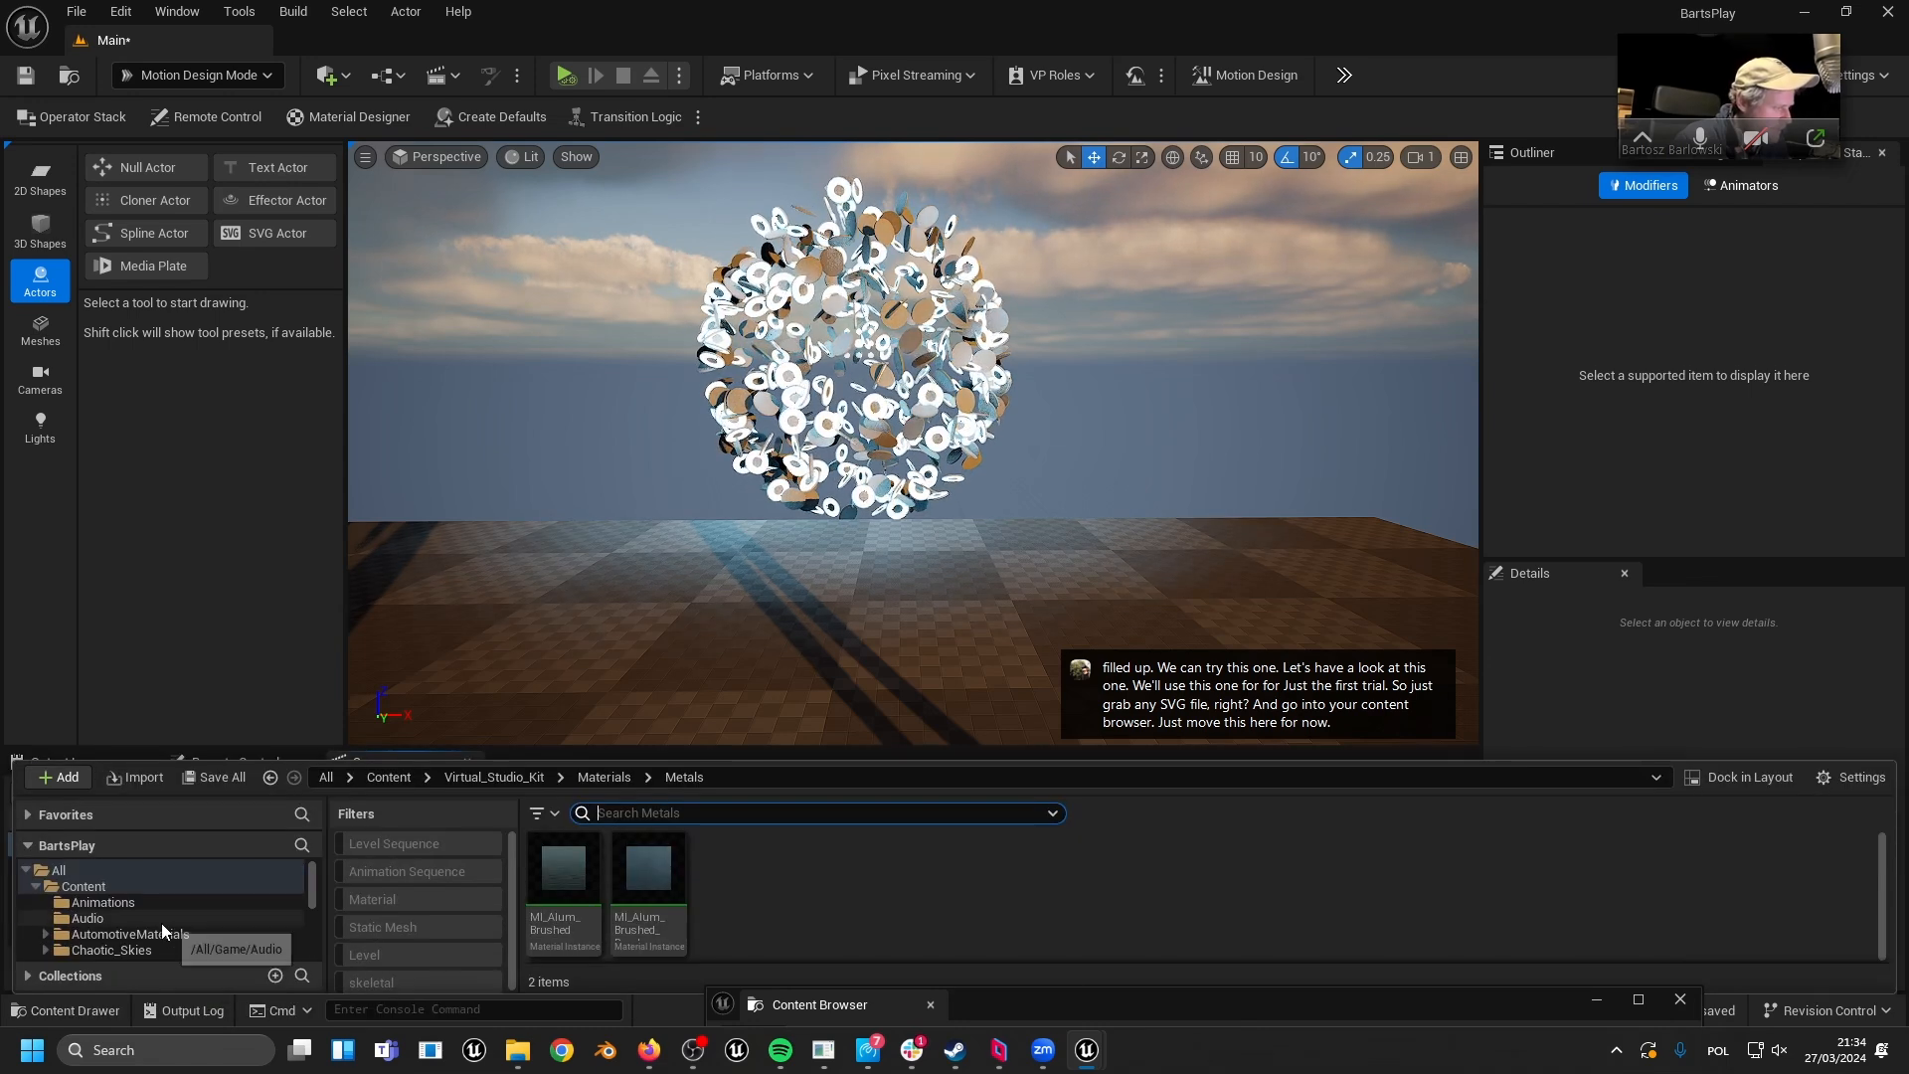
left_click(113, 888)
right_click(114, 892)
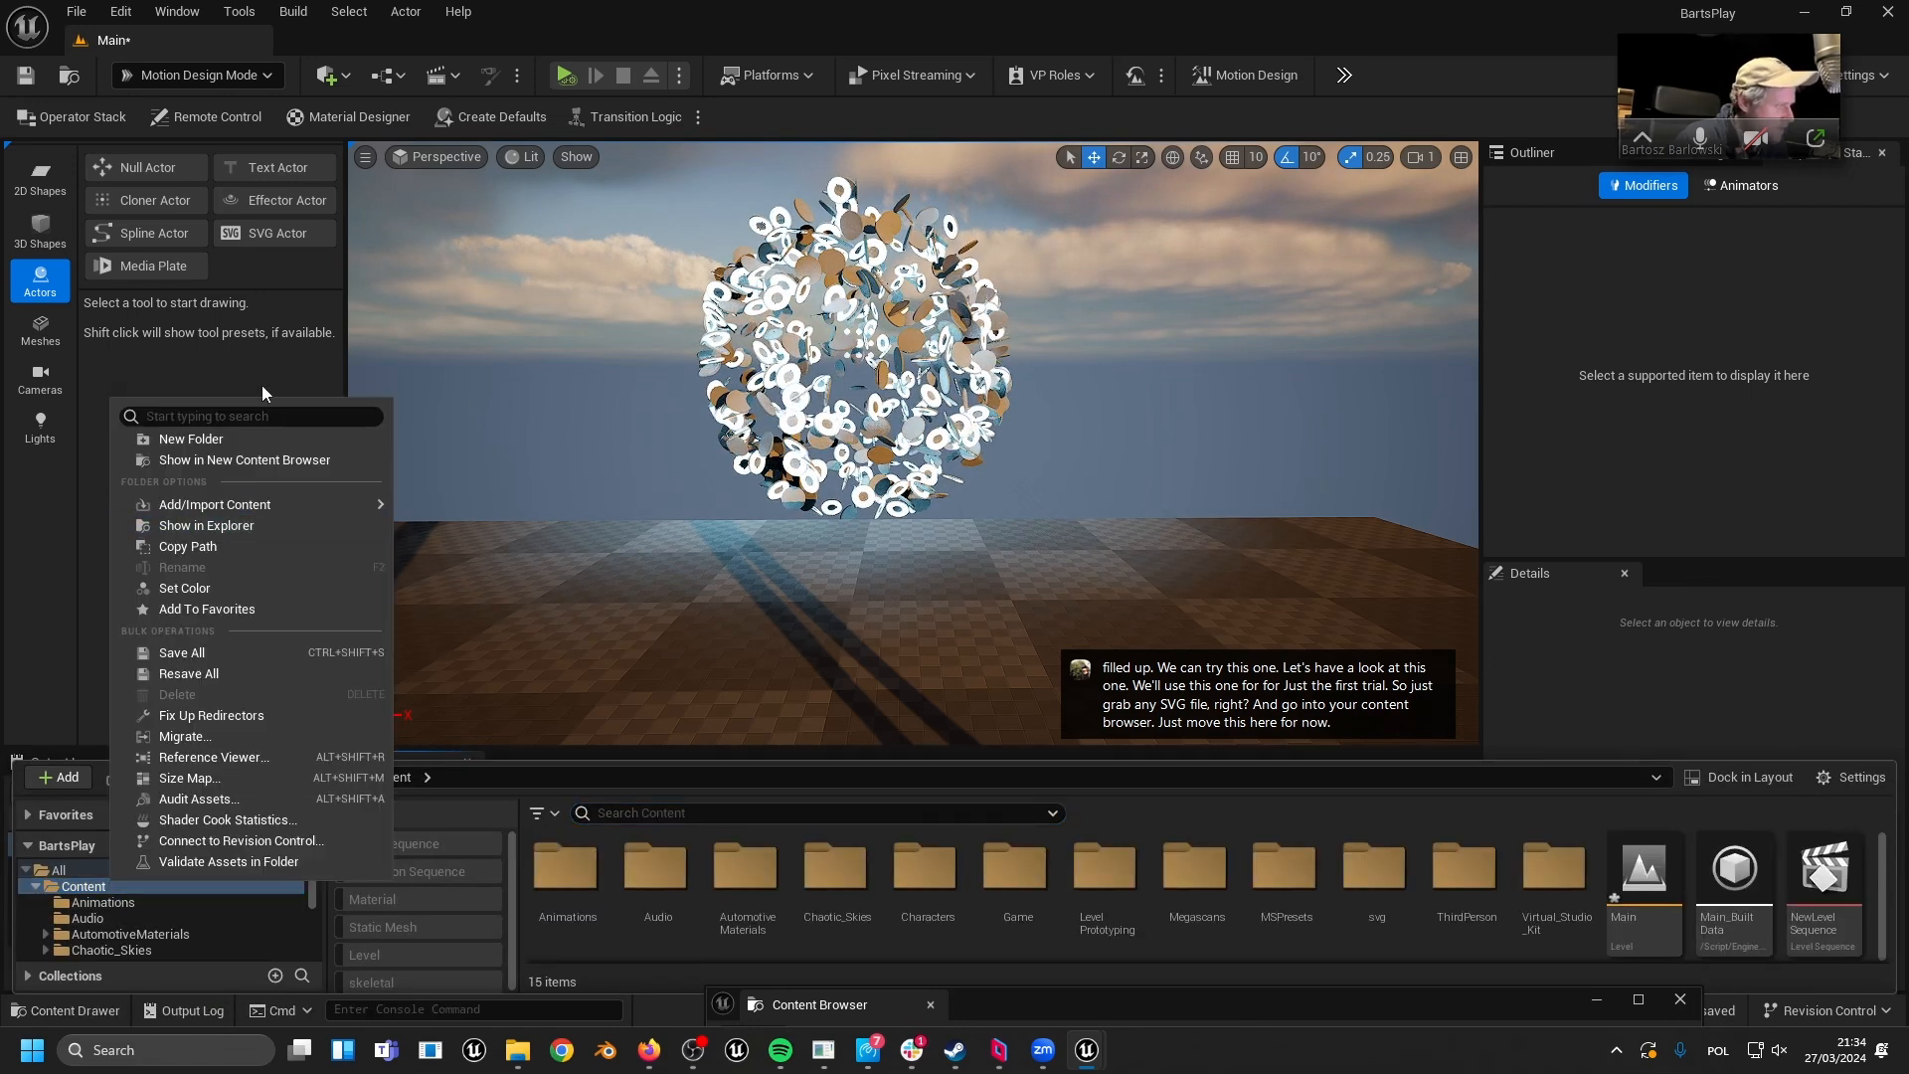
left_click(245, 440)
type("sv")
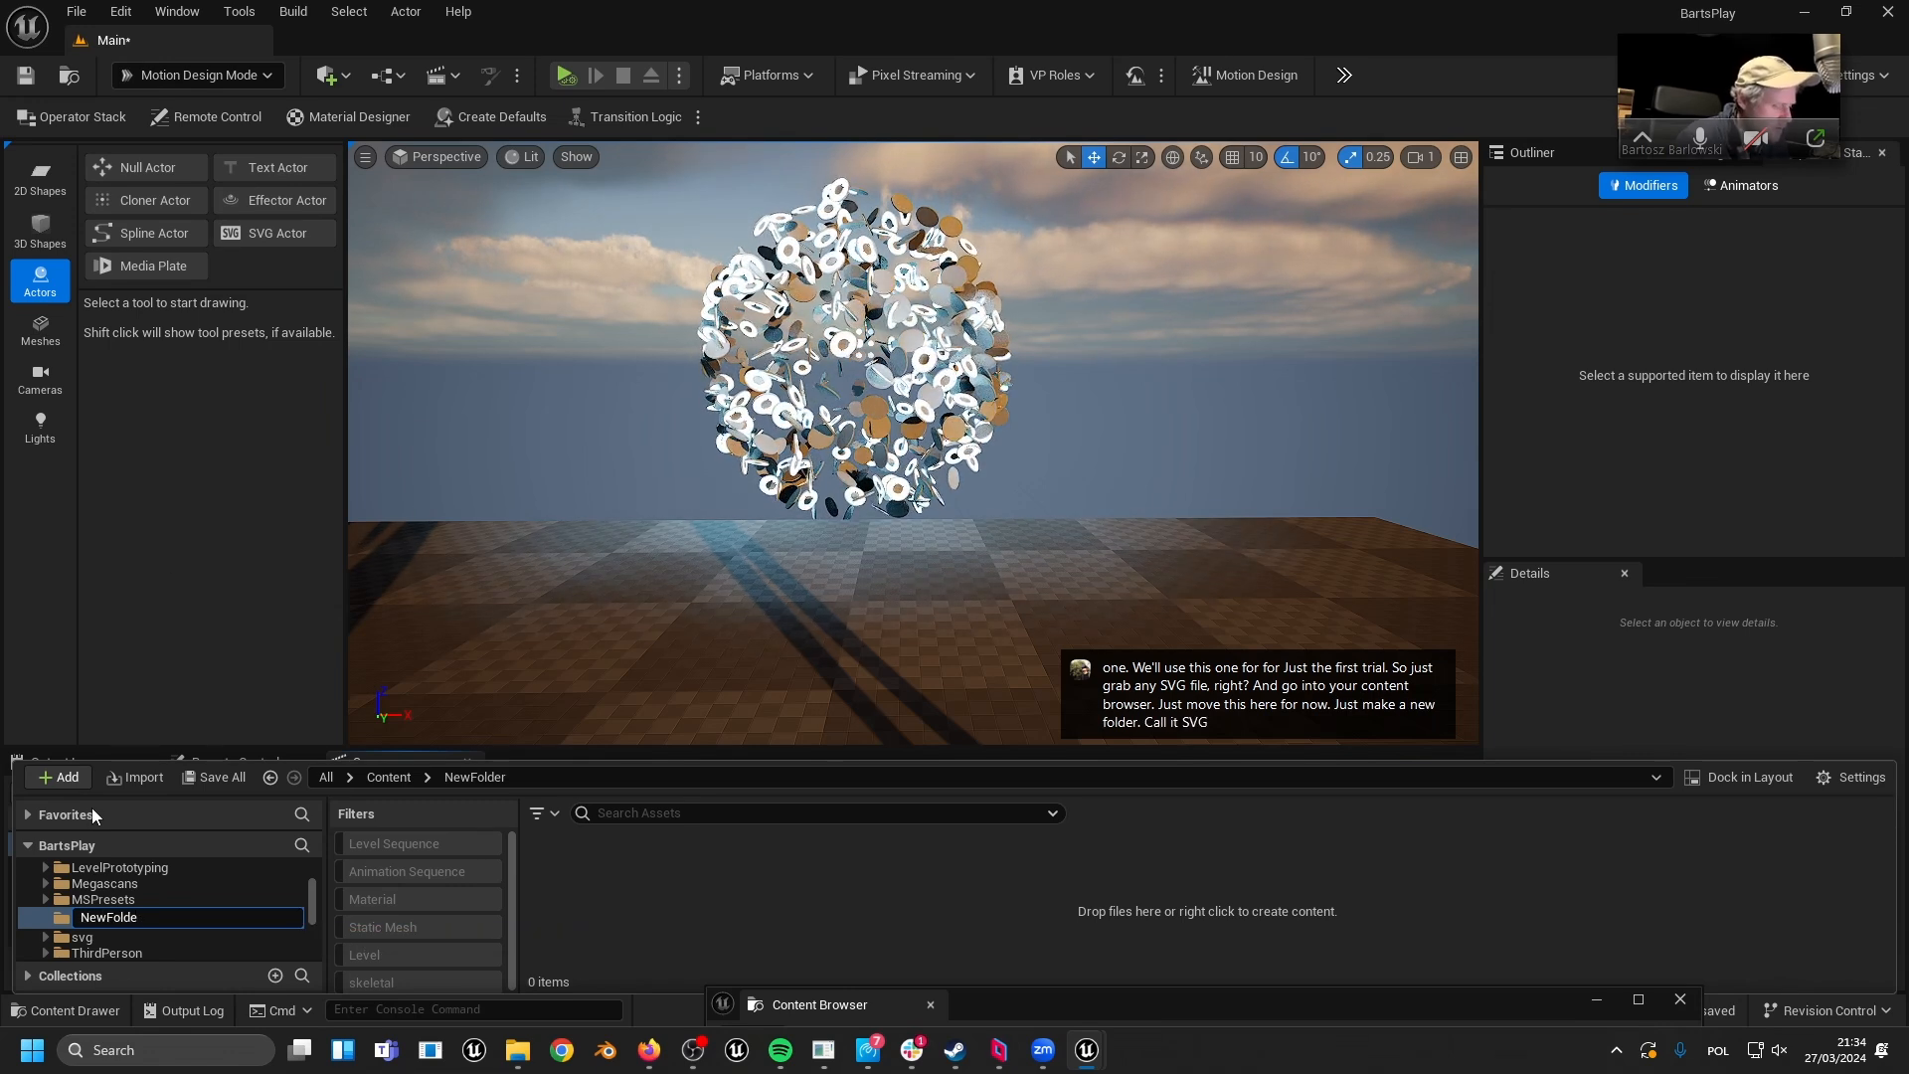
key("BackSpace")
key("BackSpace")
key("BackSpace")
key("BackSpace")
key("BackSpace")
key("BackSpace")
key("BackSpace")
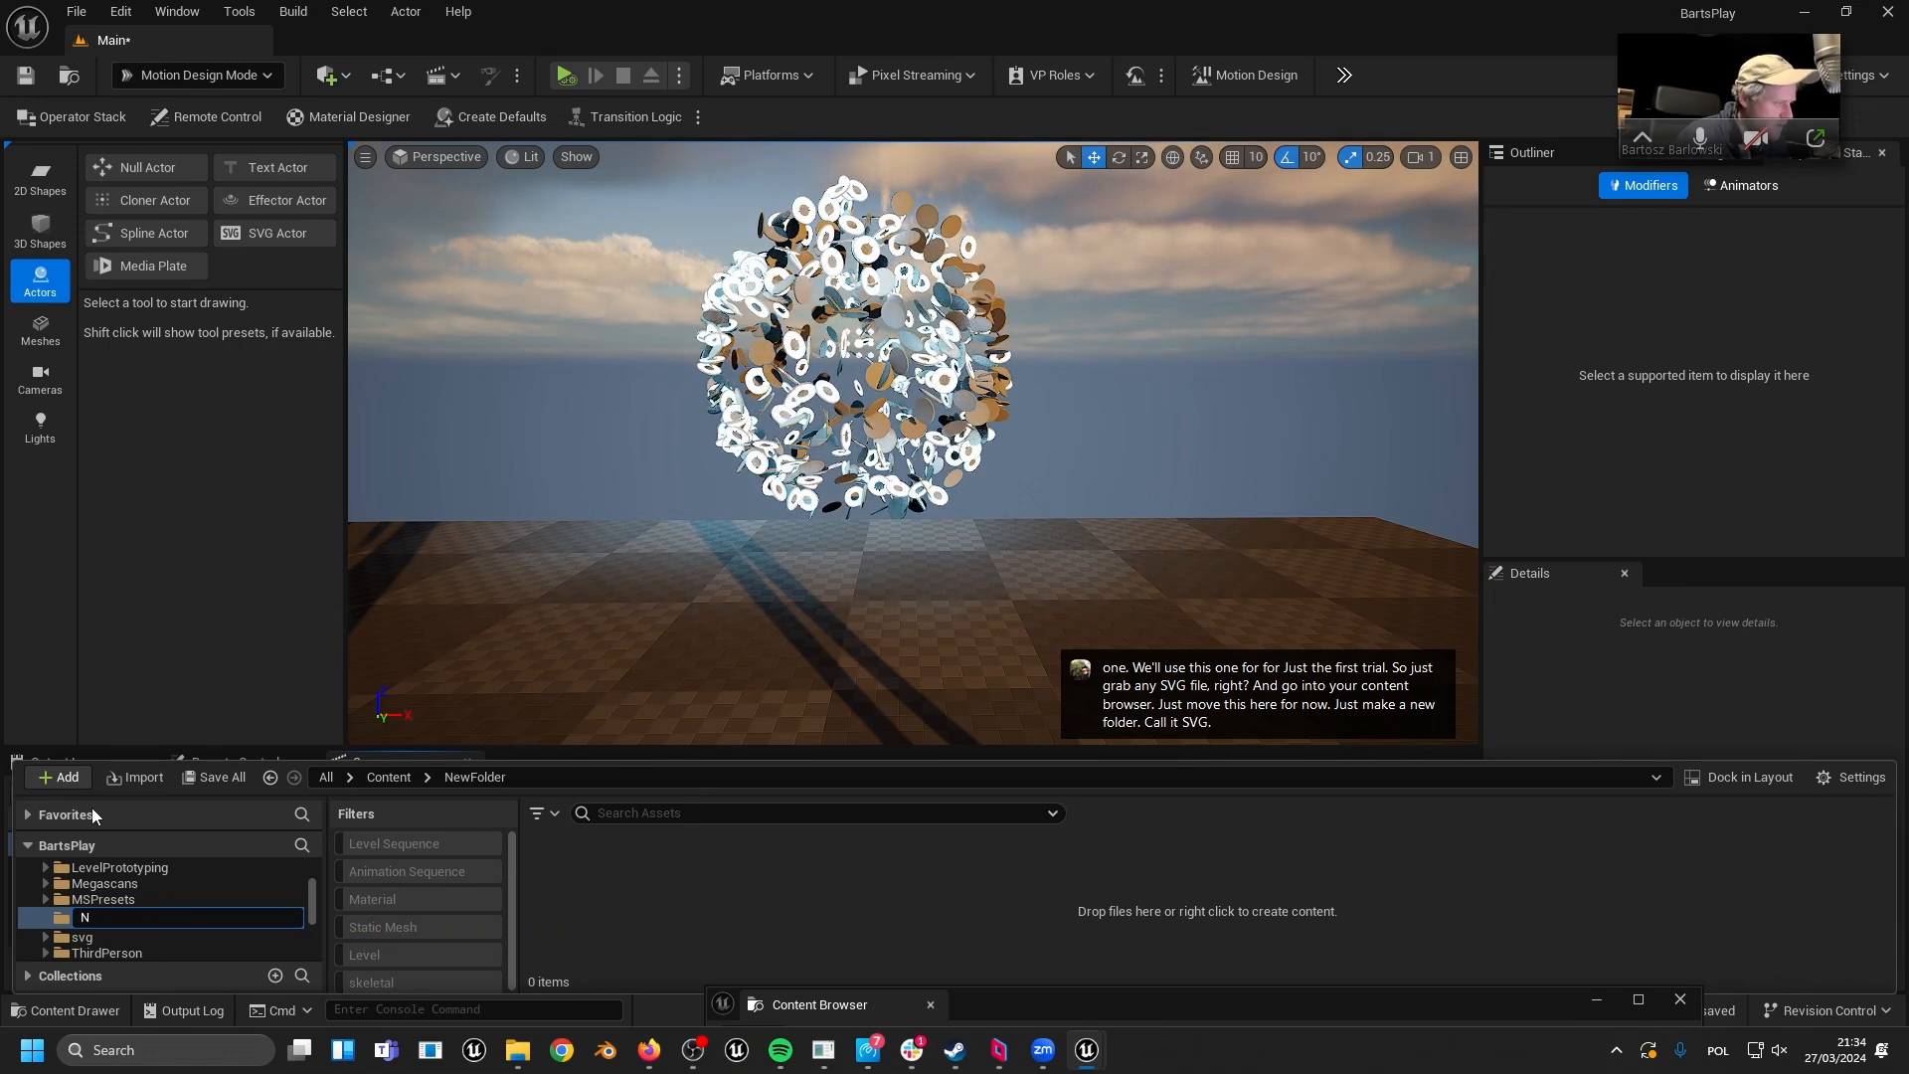
key("Escape")
- Open the existing svg folder and import the downloaded Like icon SVG into it from the Unreal Project folder
left_click(79, 915)
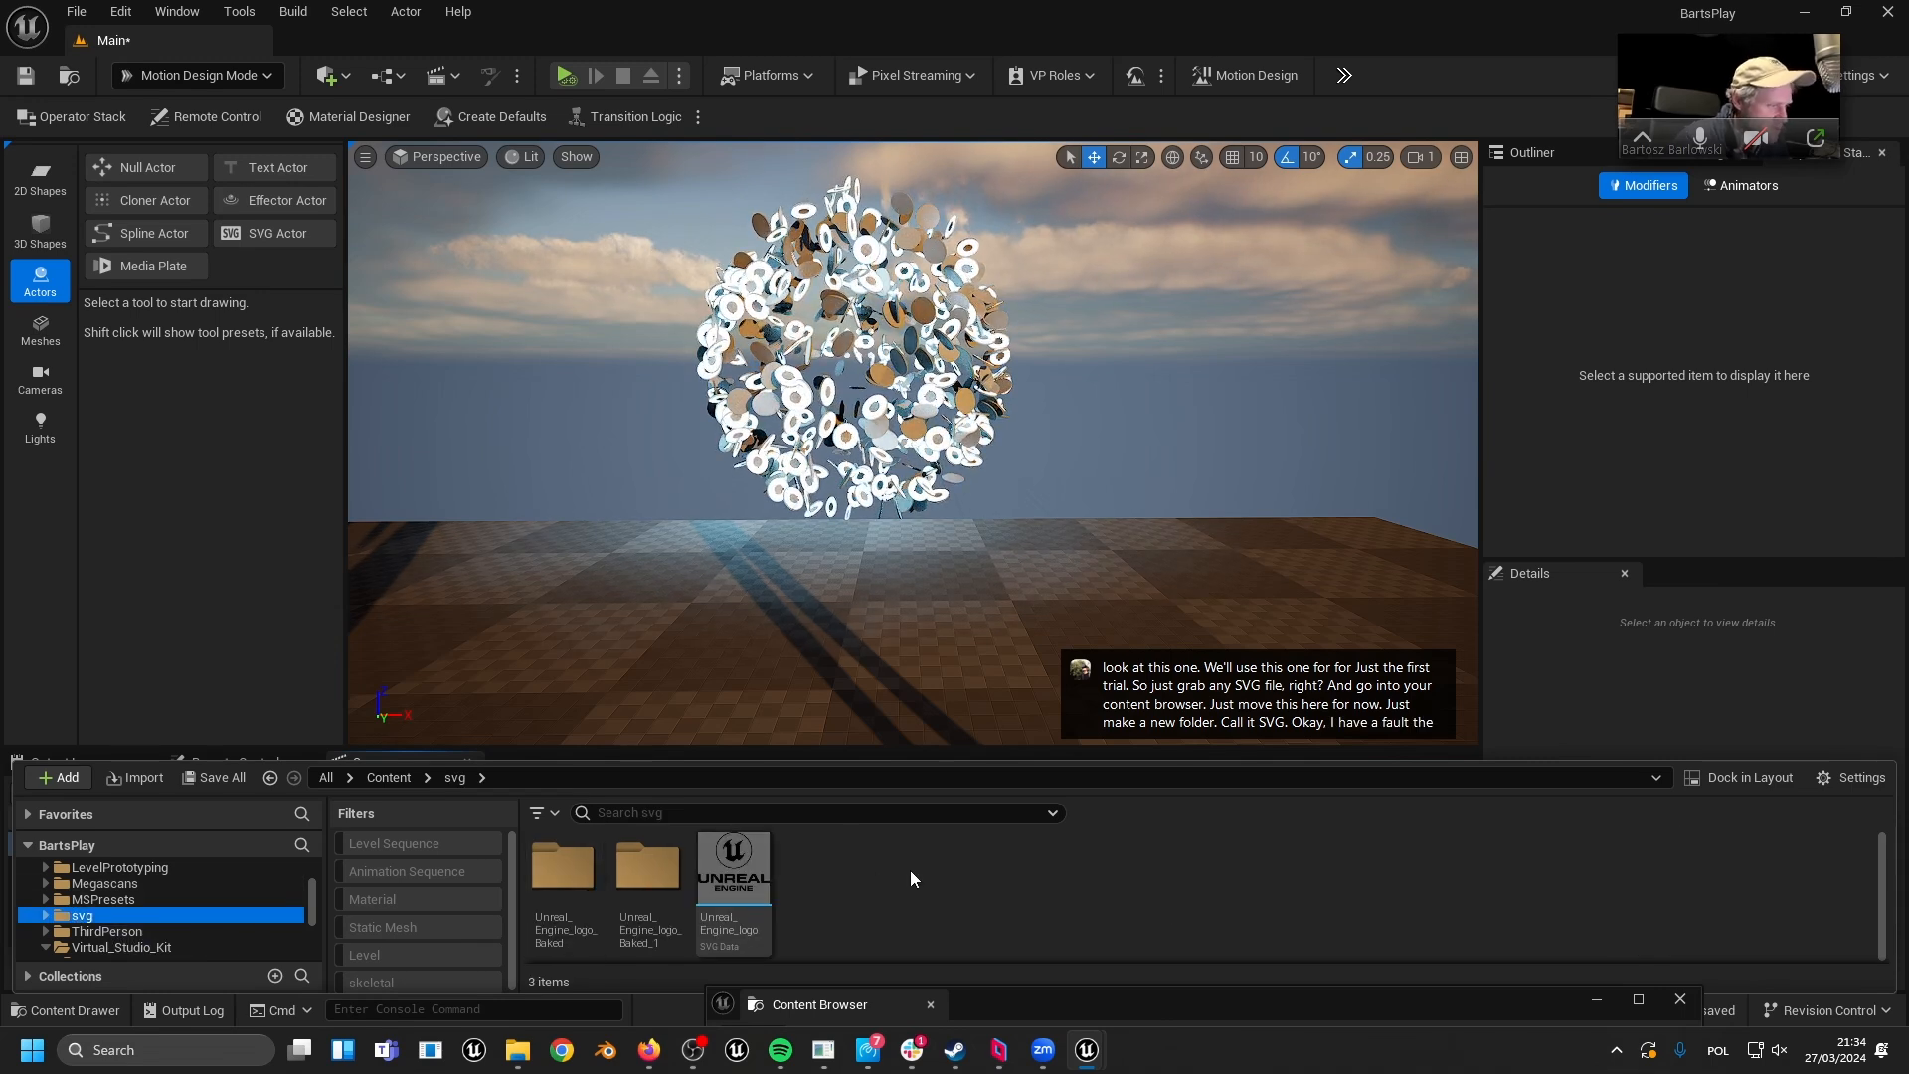
key("alt+Tab")
key("alt+Tab")
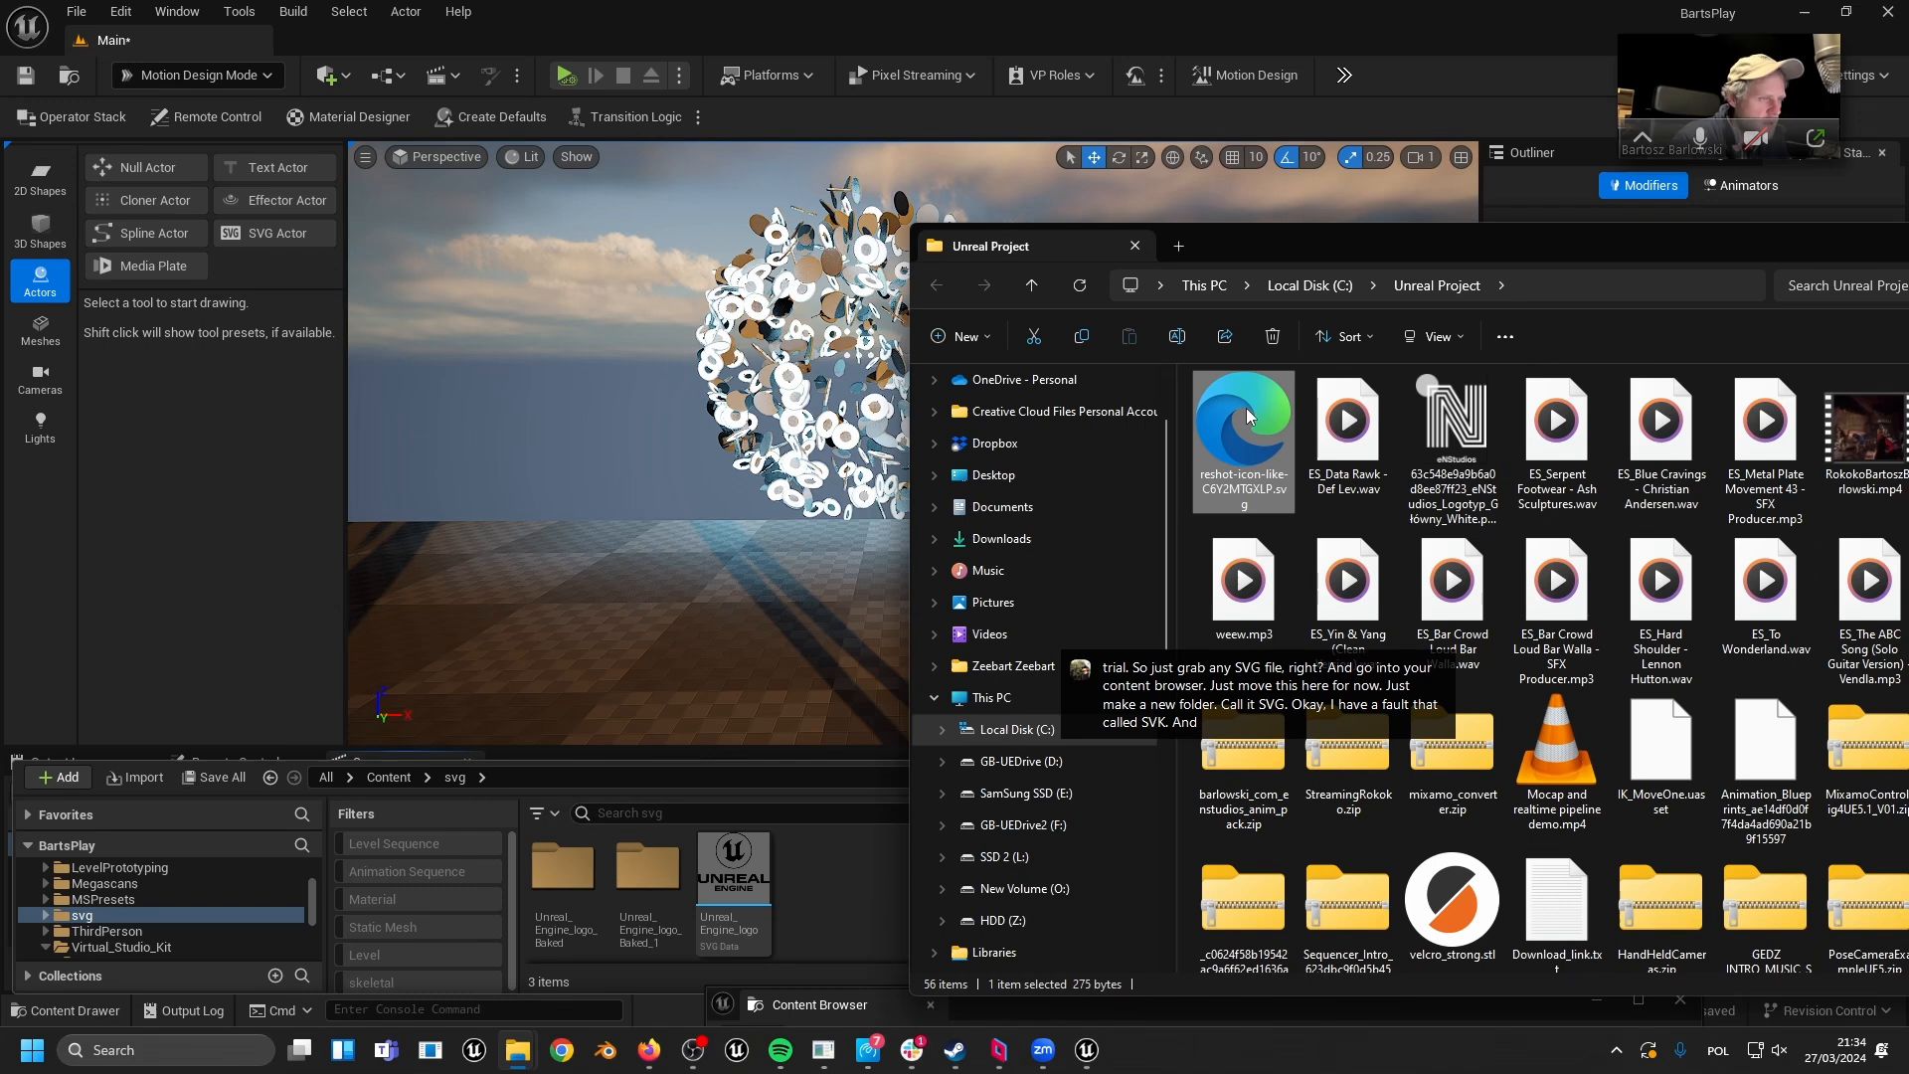
left_click_drag(1250, 416, 845, 910)
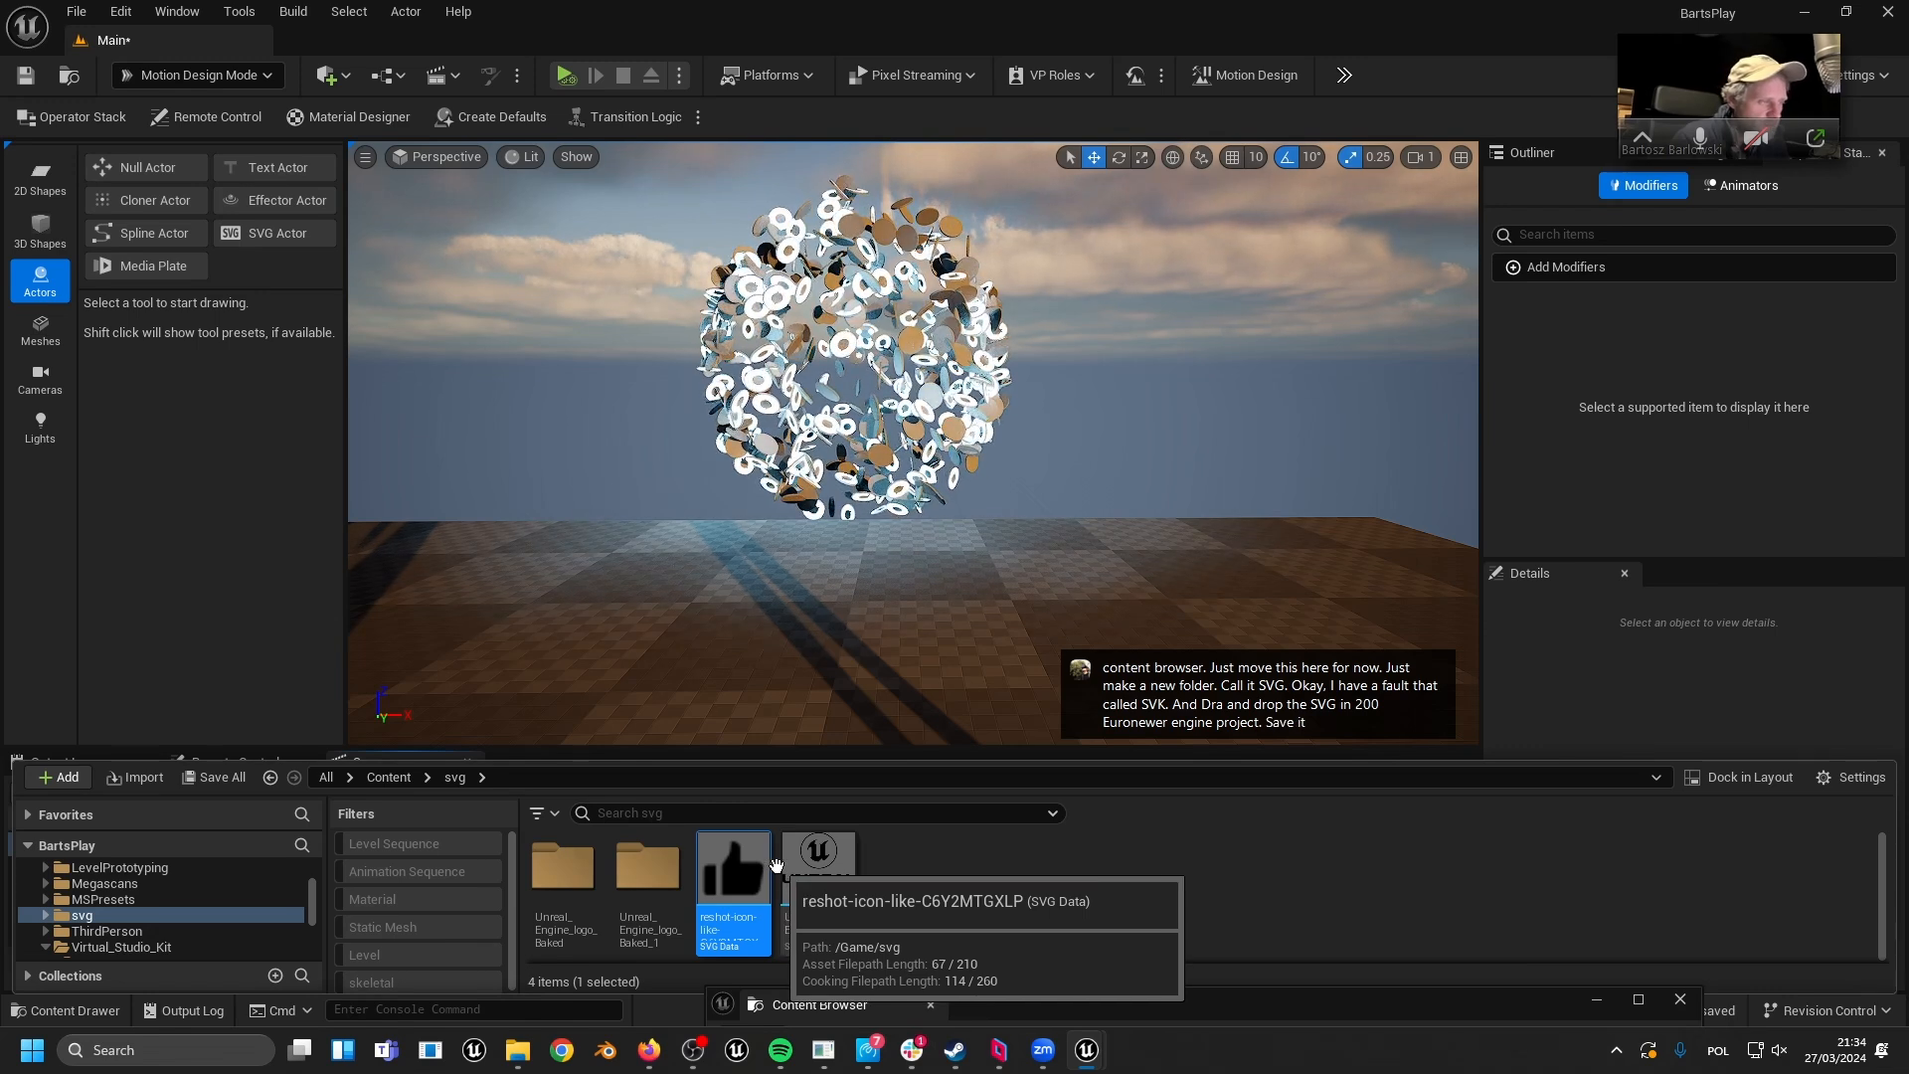
- Place the imported Like icon in the level, on the floor in front of the sphere of clones
left_click_drag(777, 862, 844, 626)
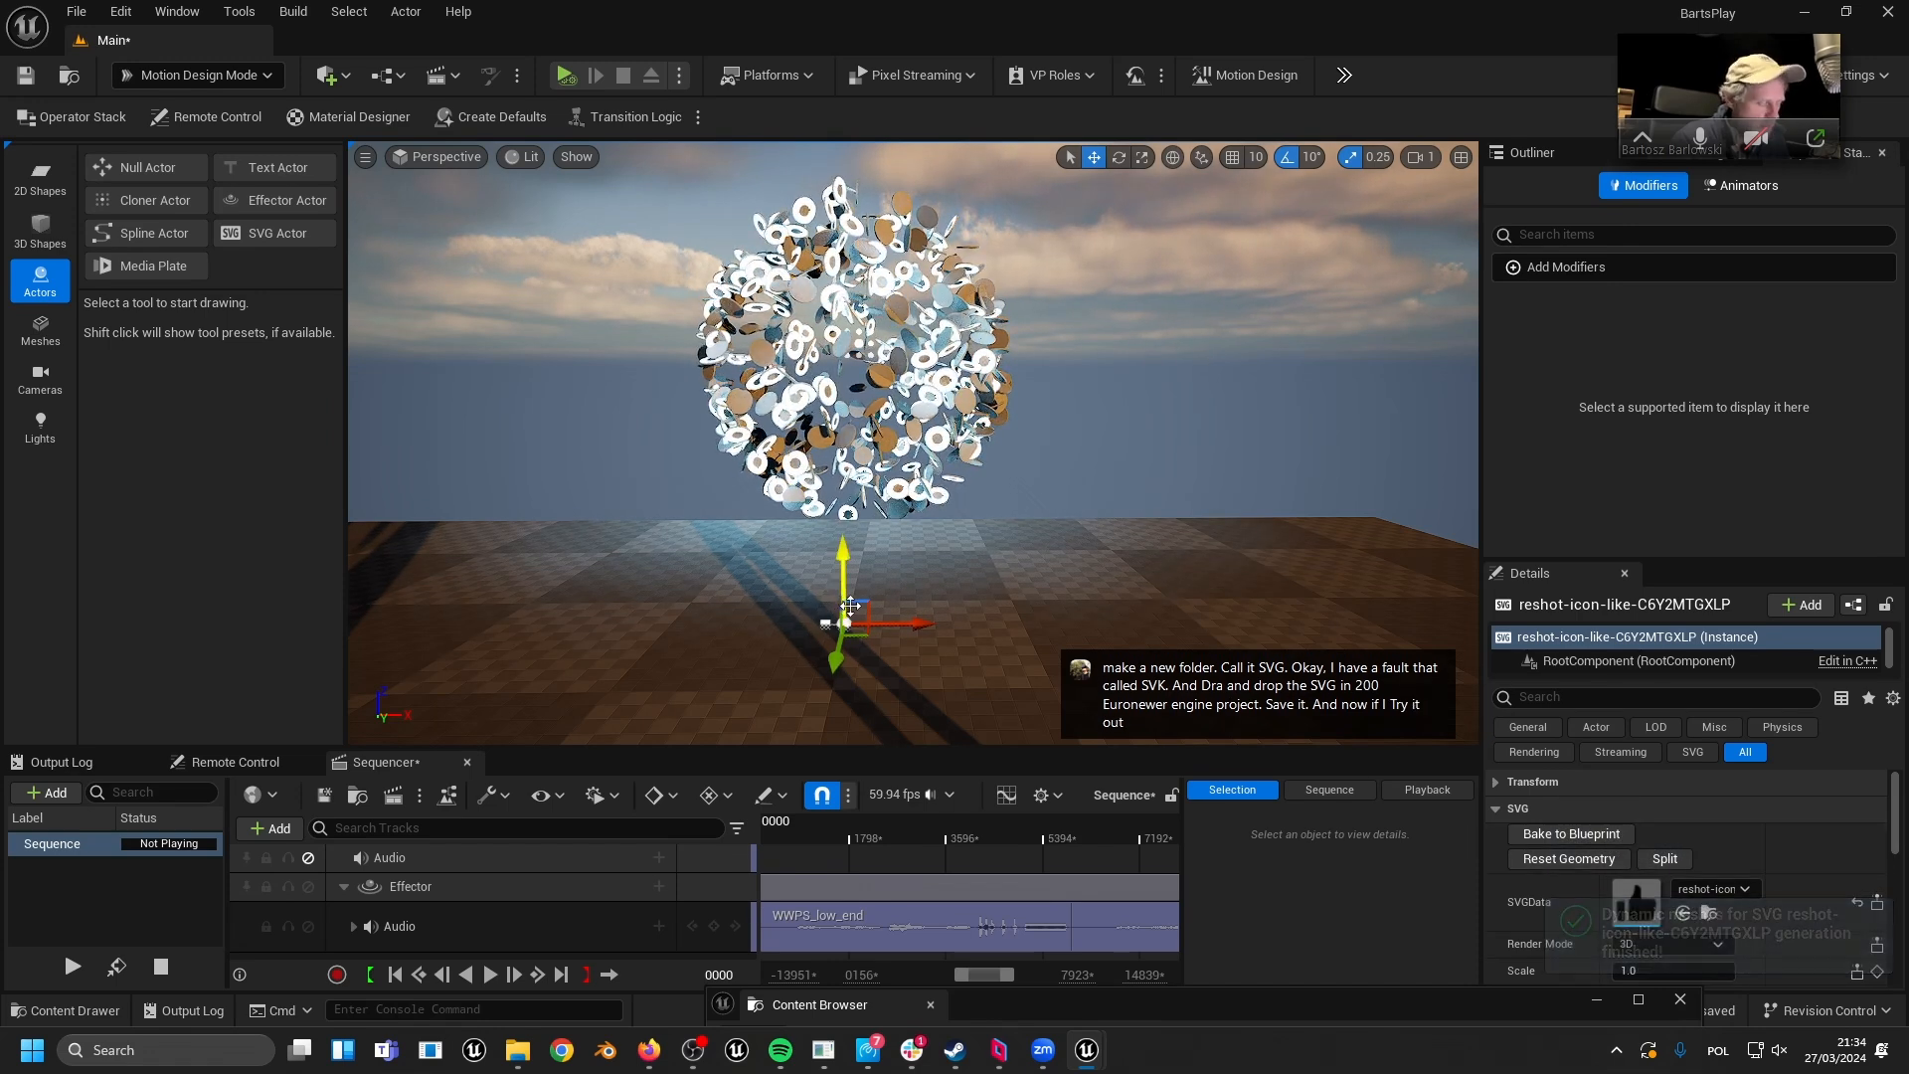
scroll(865, 611, "up", 5)
left_click_drag(982, 580, 845, 296, "alt")
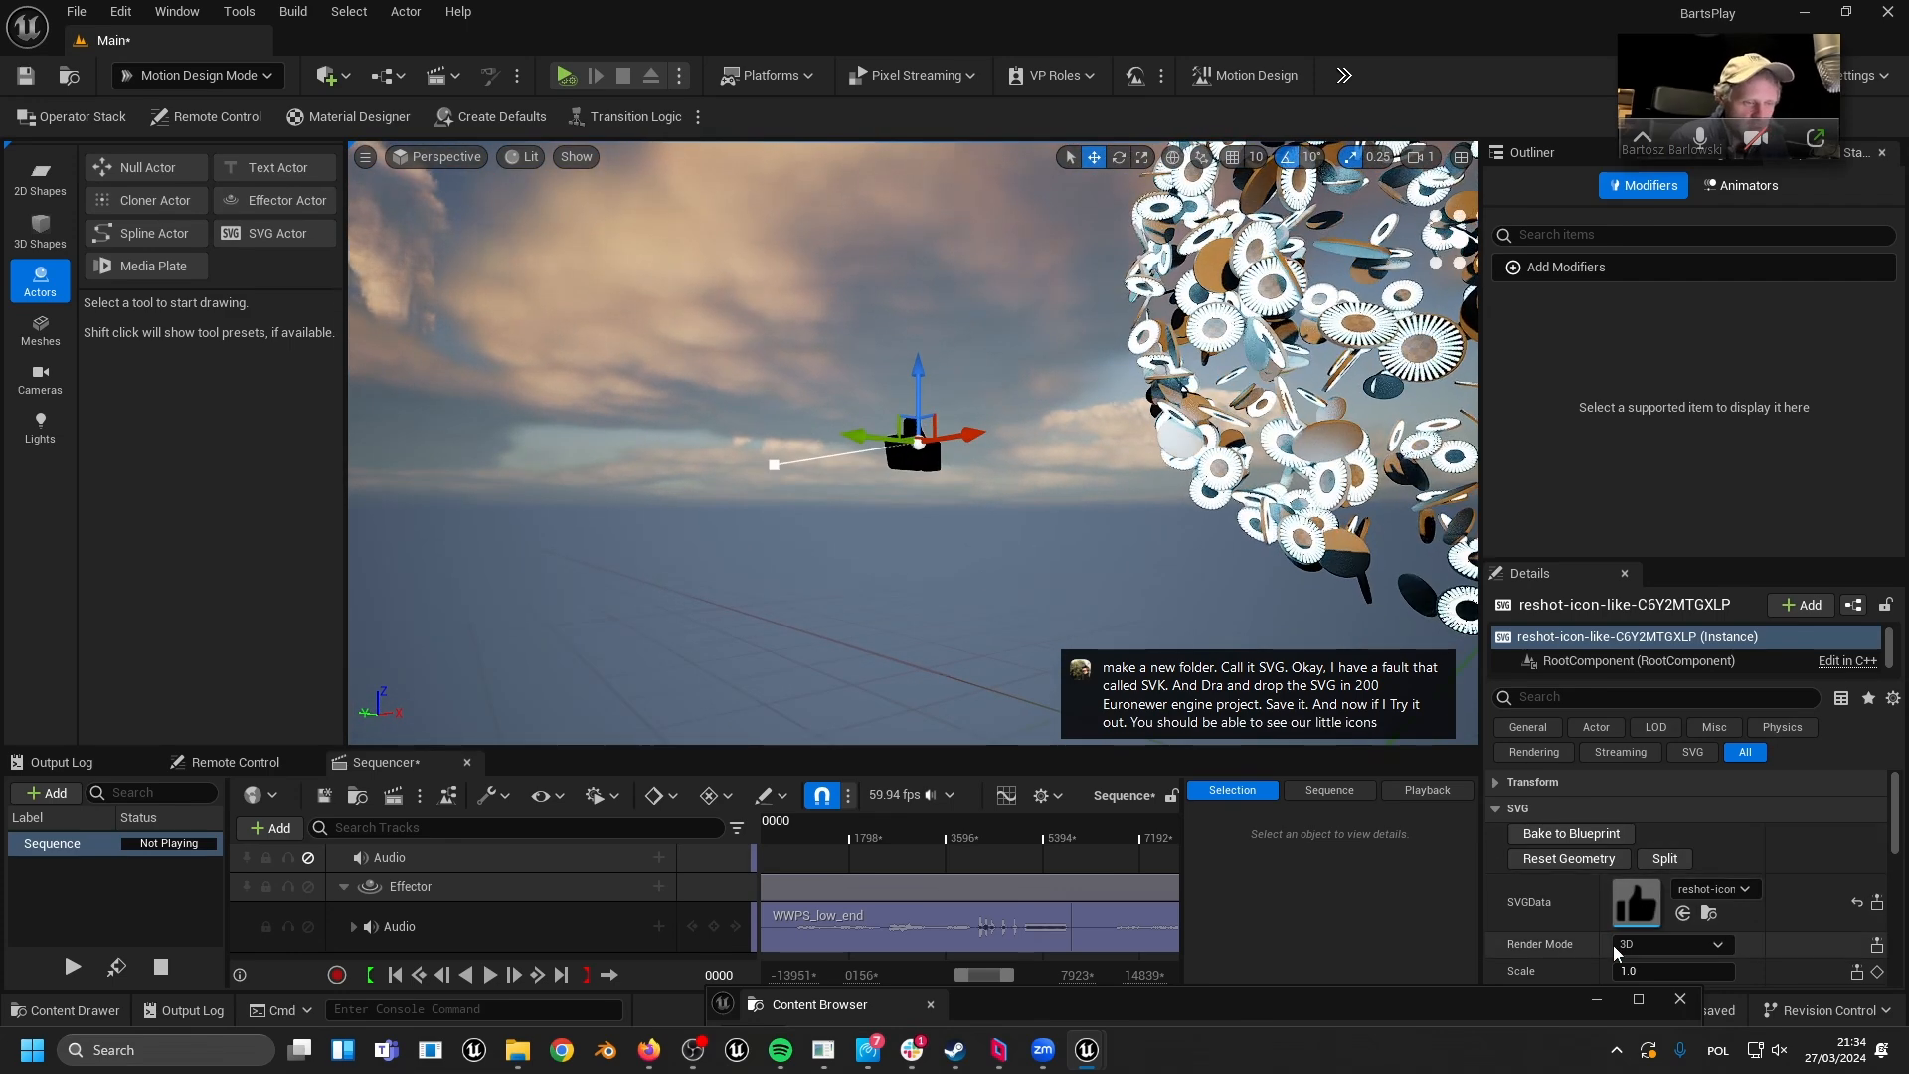
left_click_drag(1035, 541, 1193, 614, "alt")
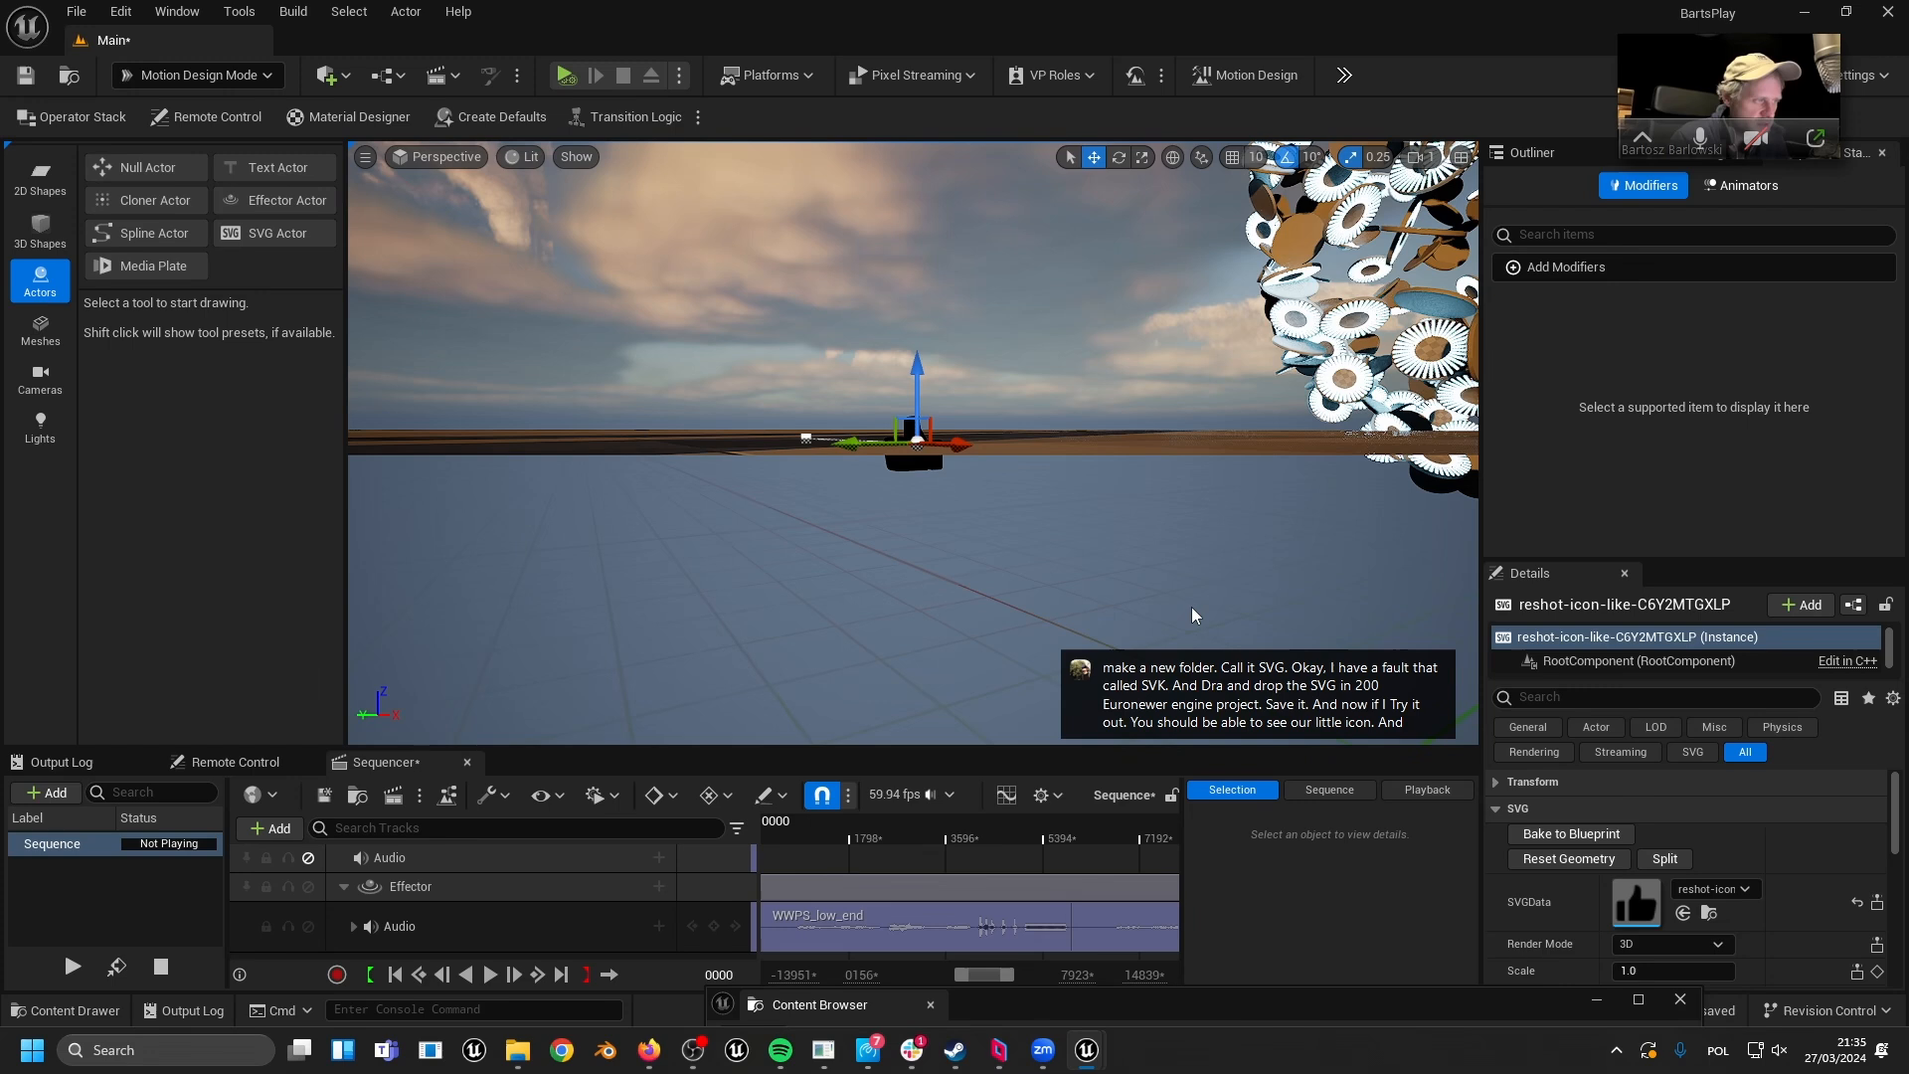
- Set the Like icon's SVG scale to 100
left_click(1703, 967)
type("100")
key("Return")
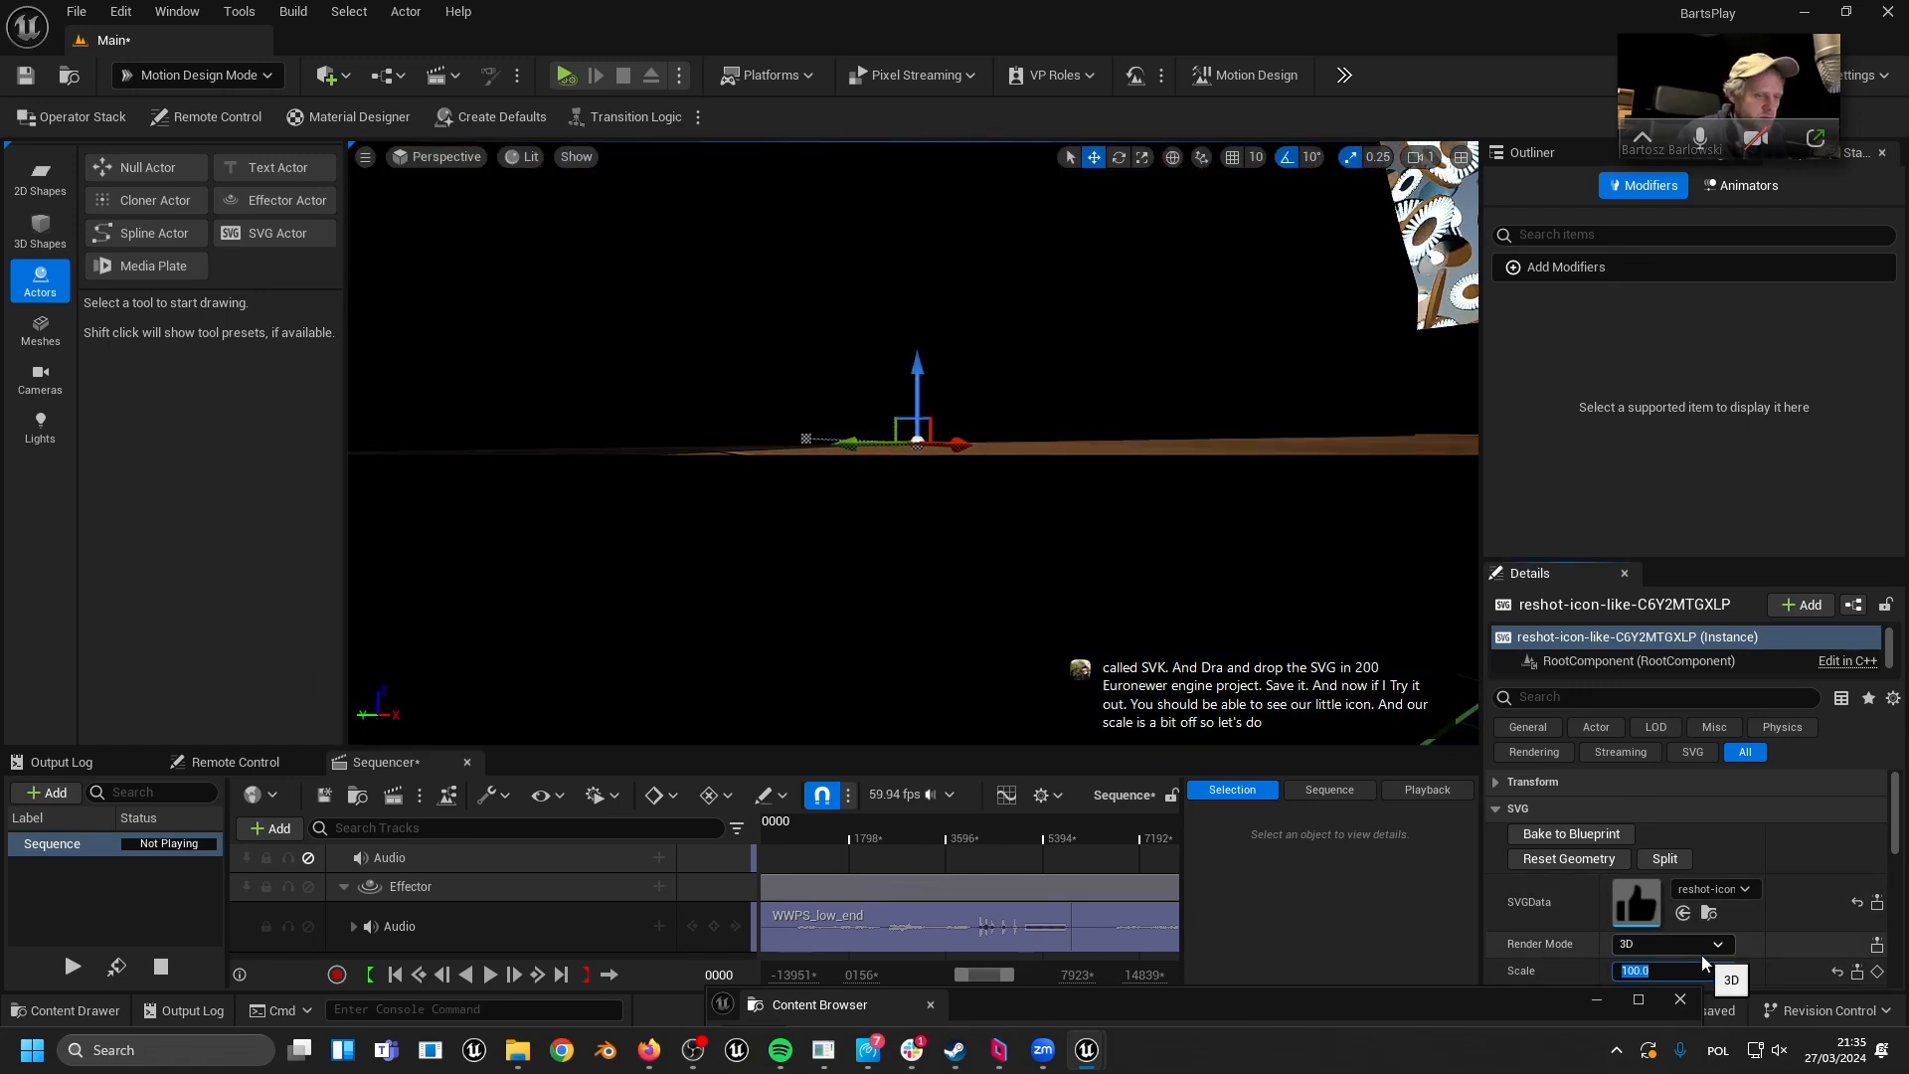
left_click_drag(998, 376, 998, 376, "alt")
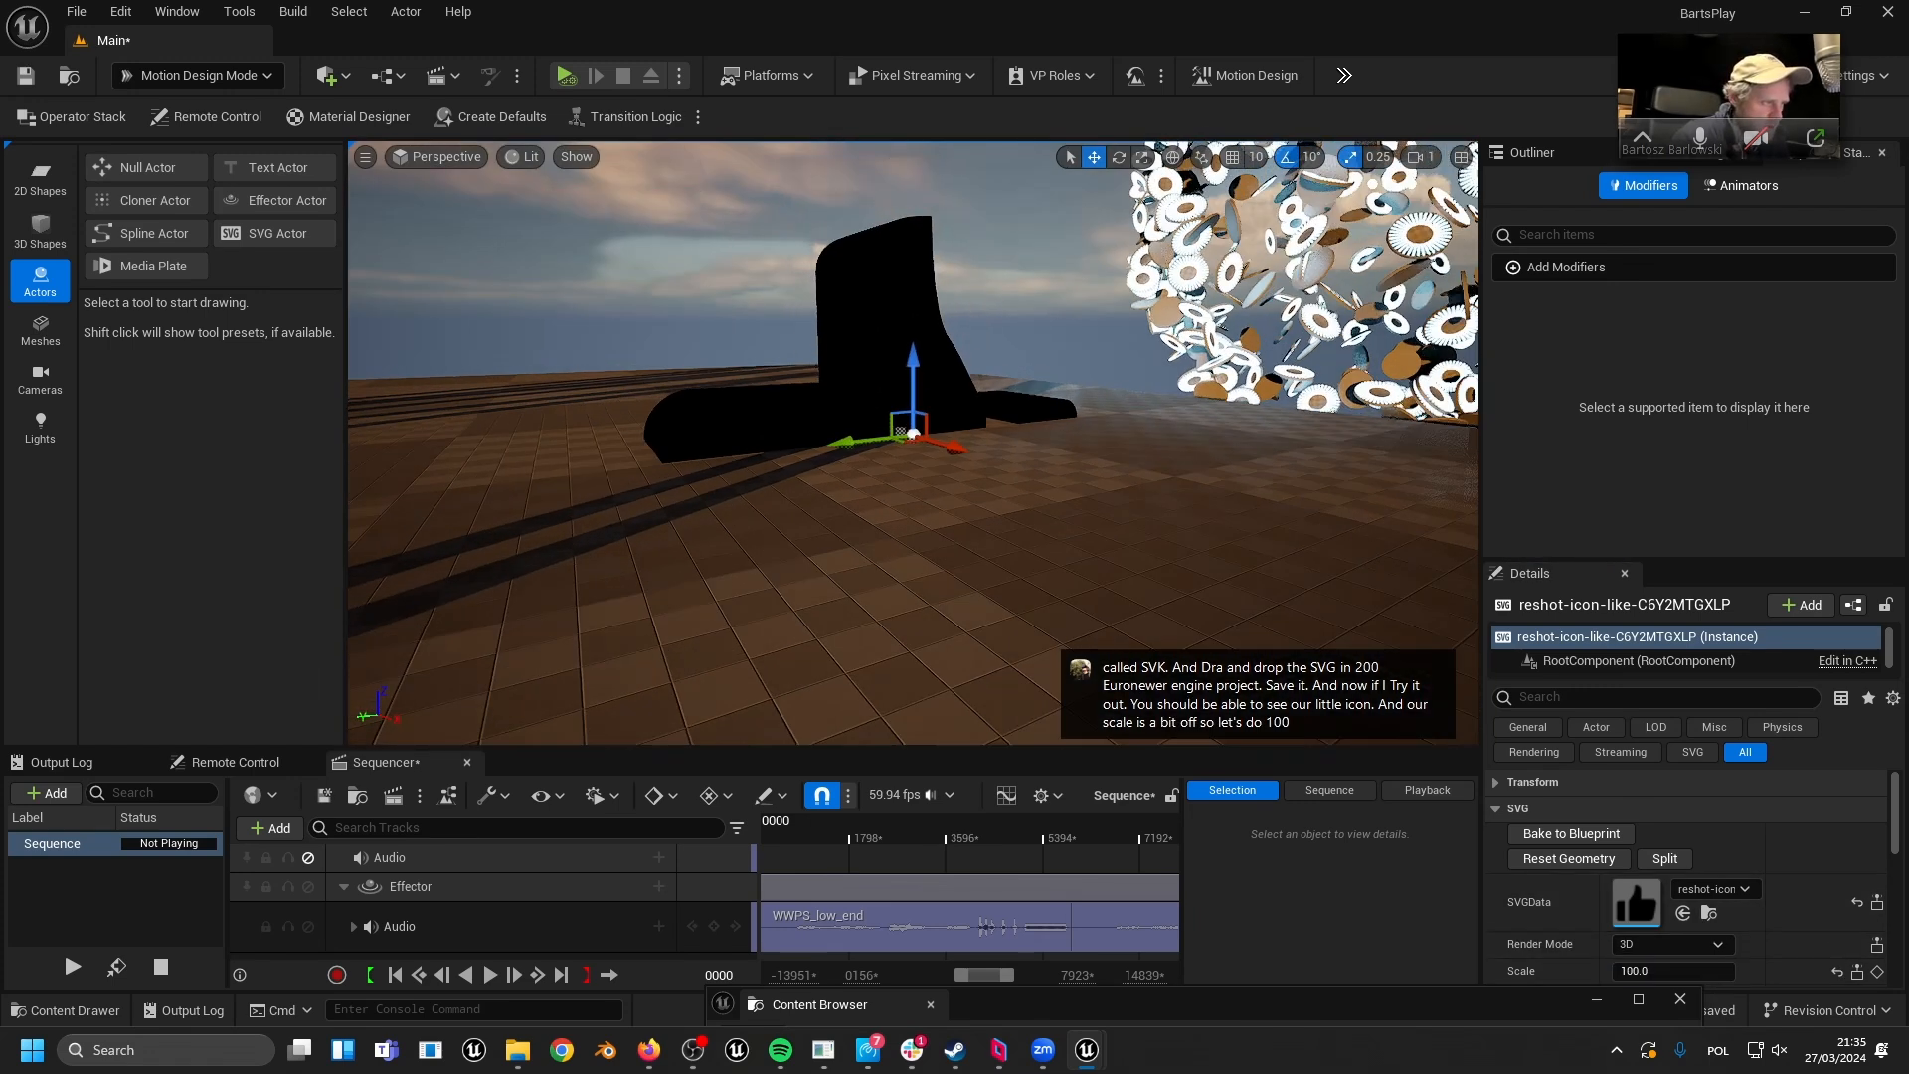
- Raise the Like icon above the floor in front of the sphere and set its SVG scale to 50
right_click_drag(926, 511, 926, 511)
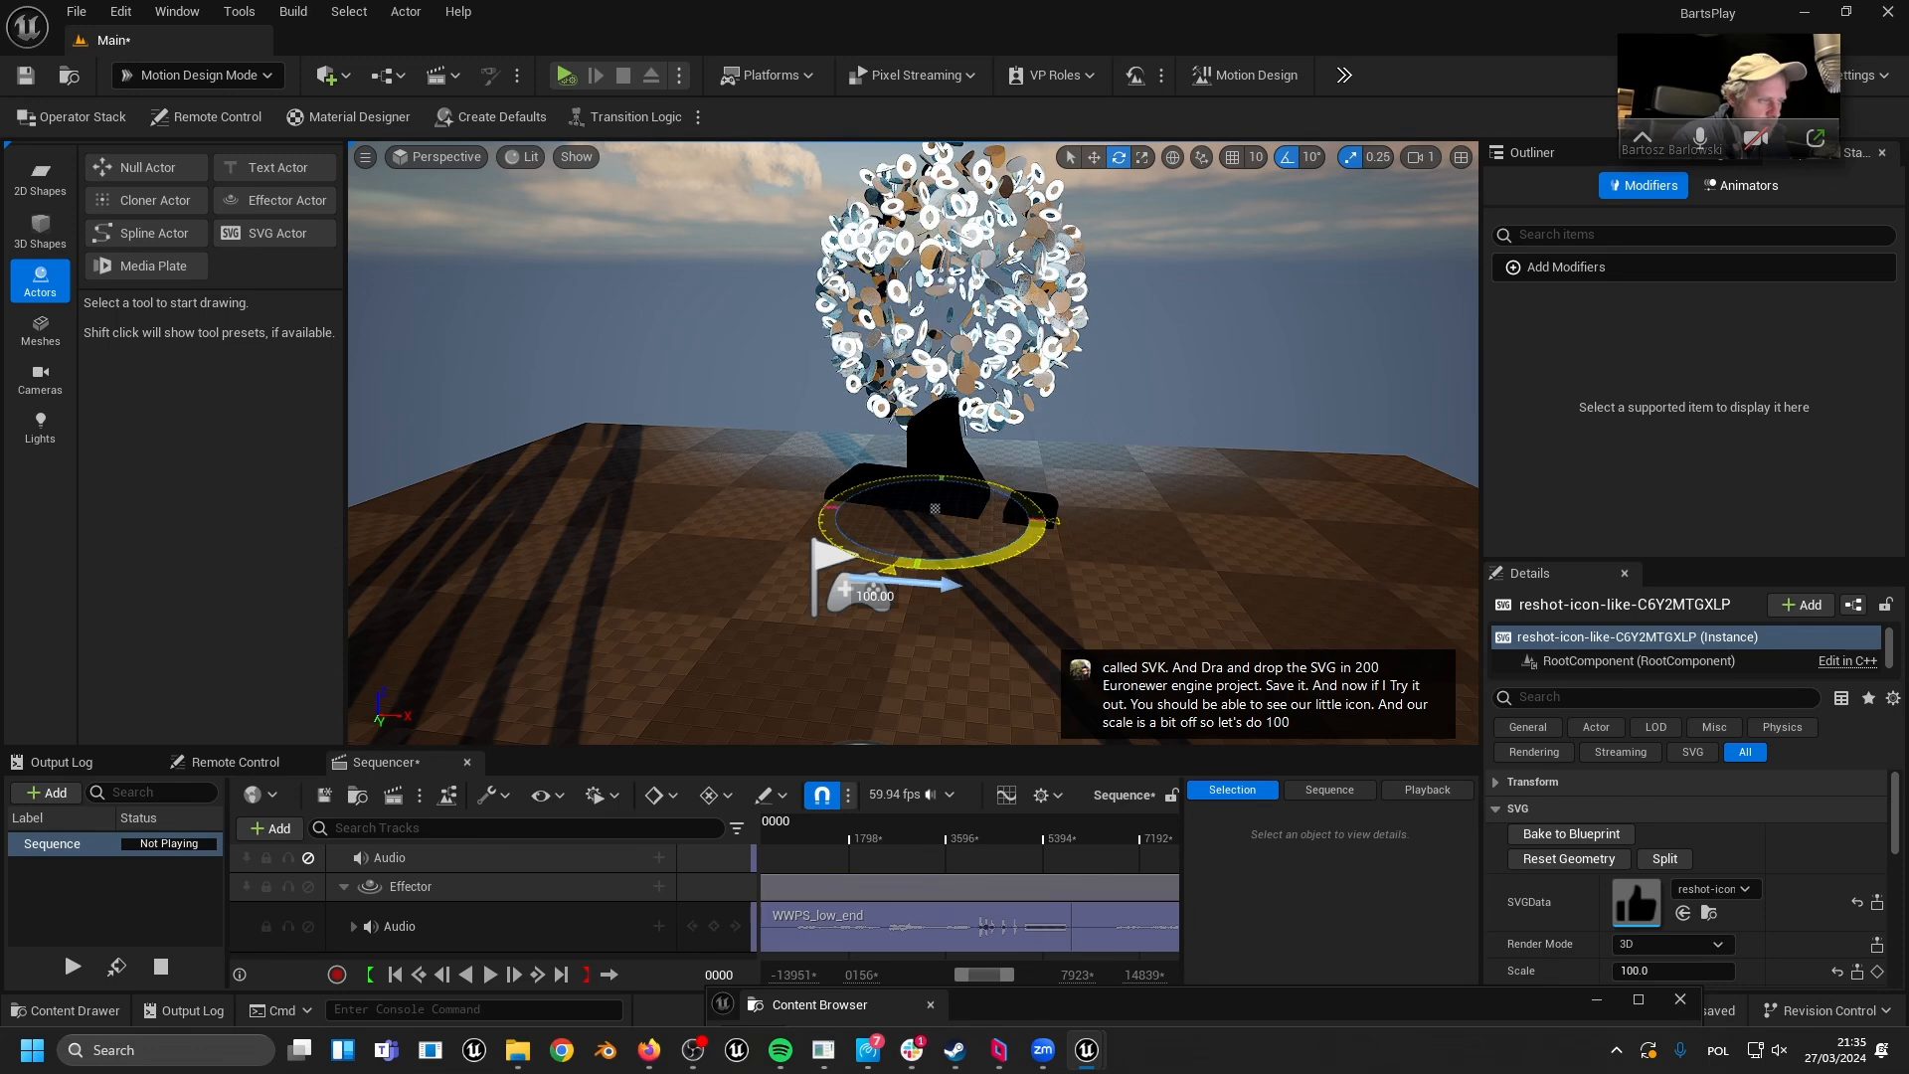
right_click_drag(979, 565, 992, 547)
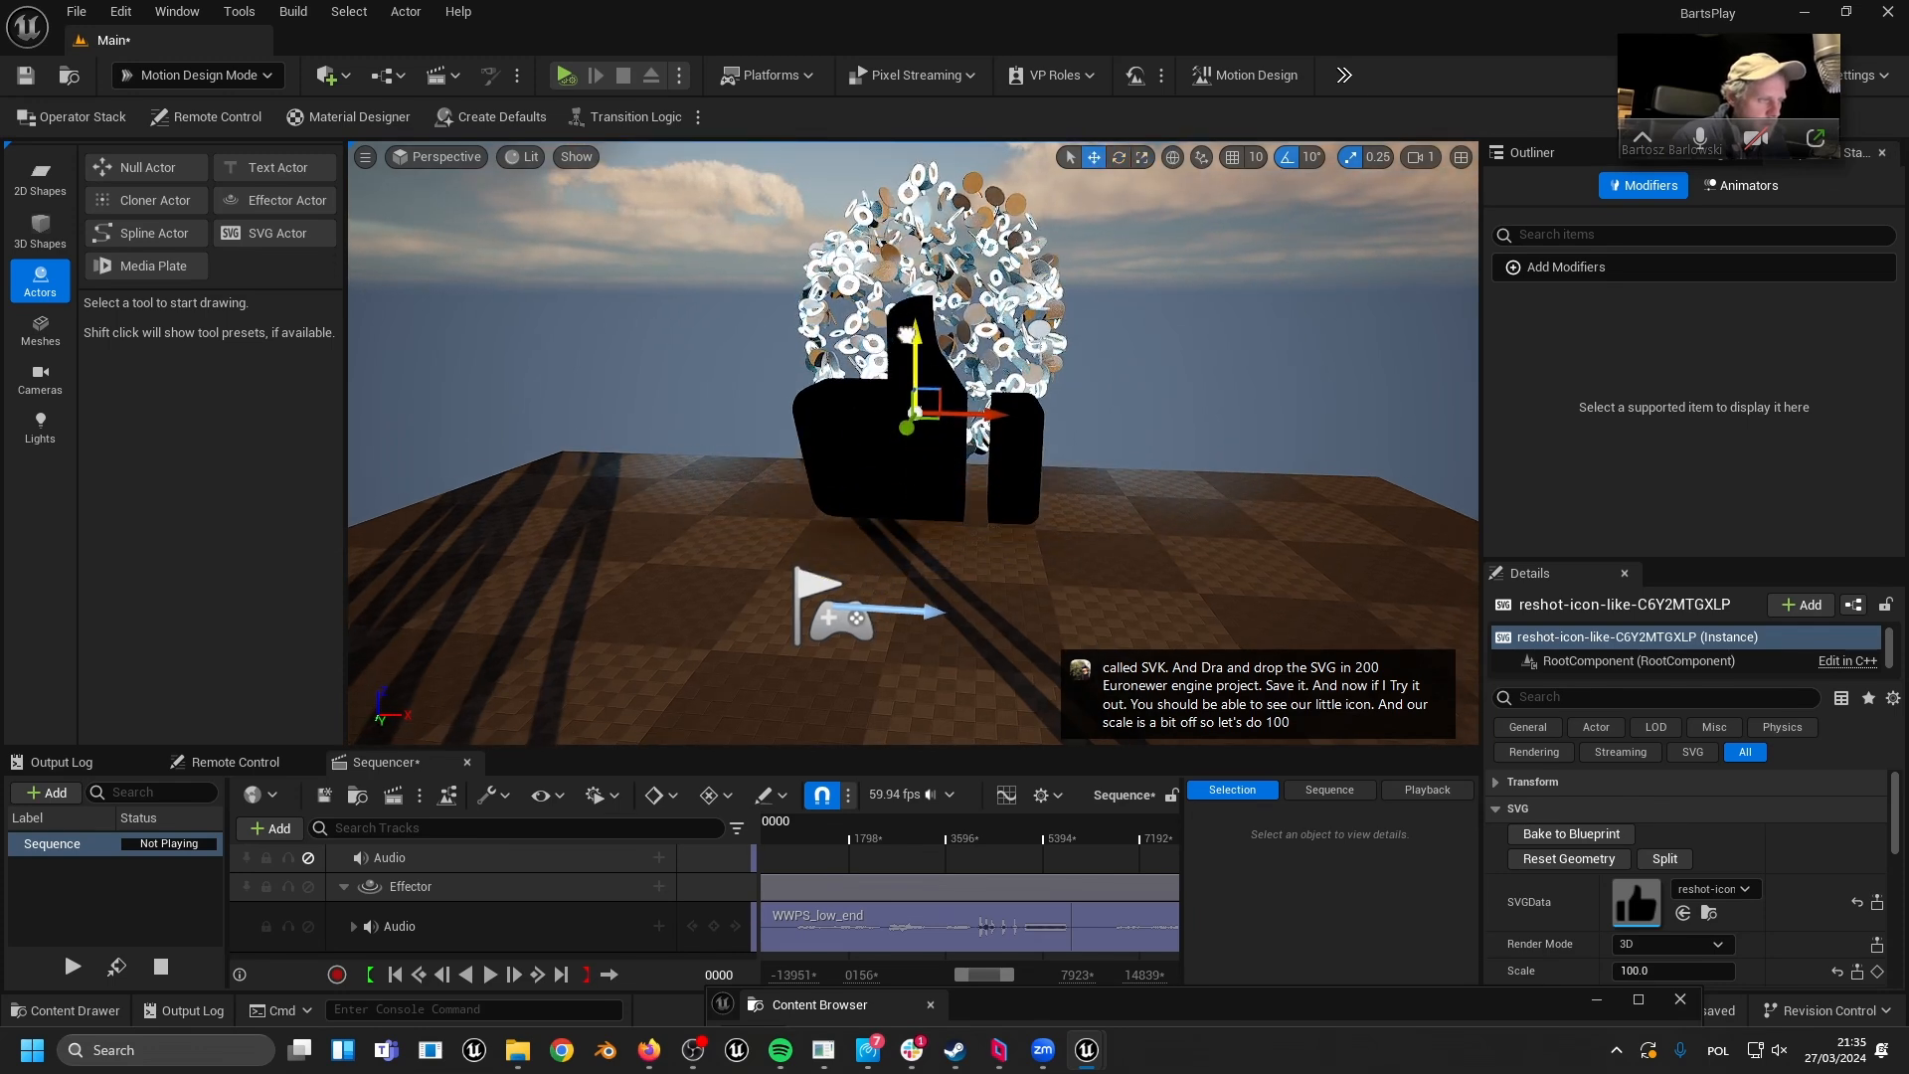
left_click(1654, 970)
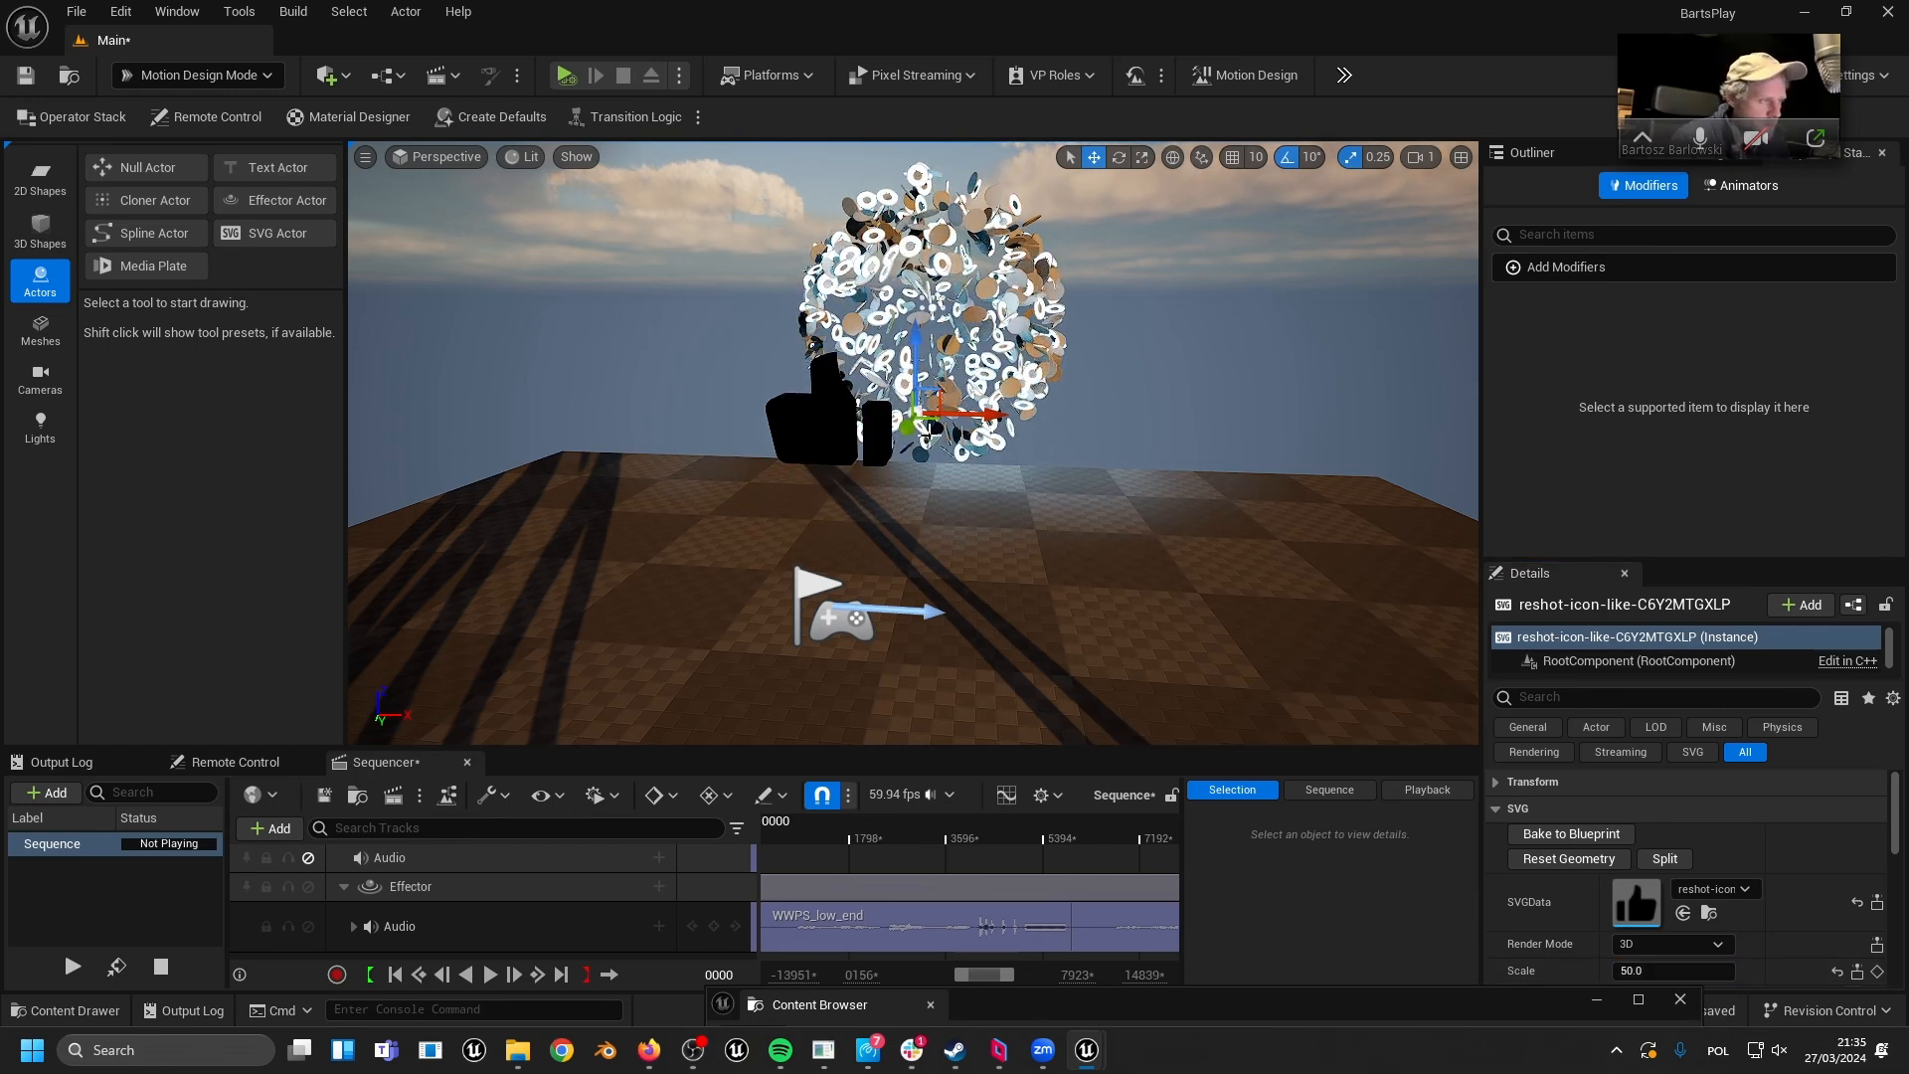
key("w")
right_click_drag(976, 581, 997, 537)
key("s")
scroll(1644, 863, "down", 1)
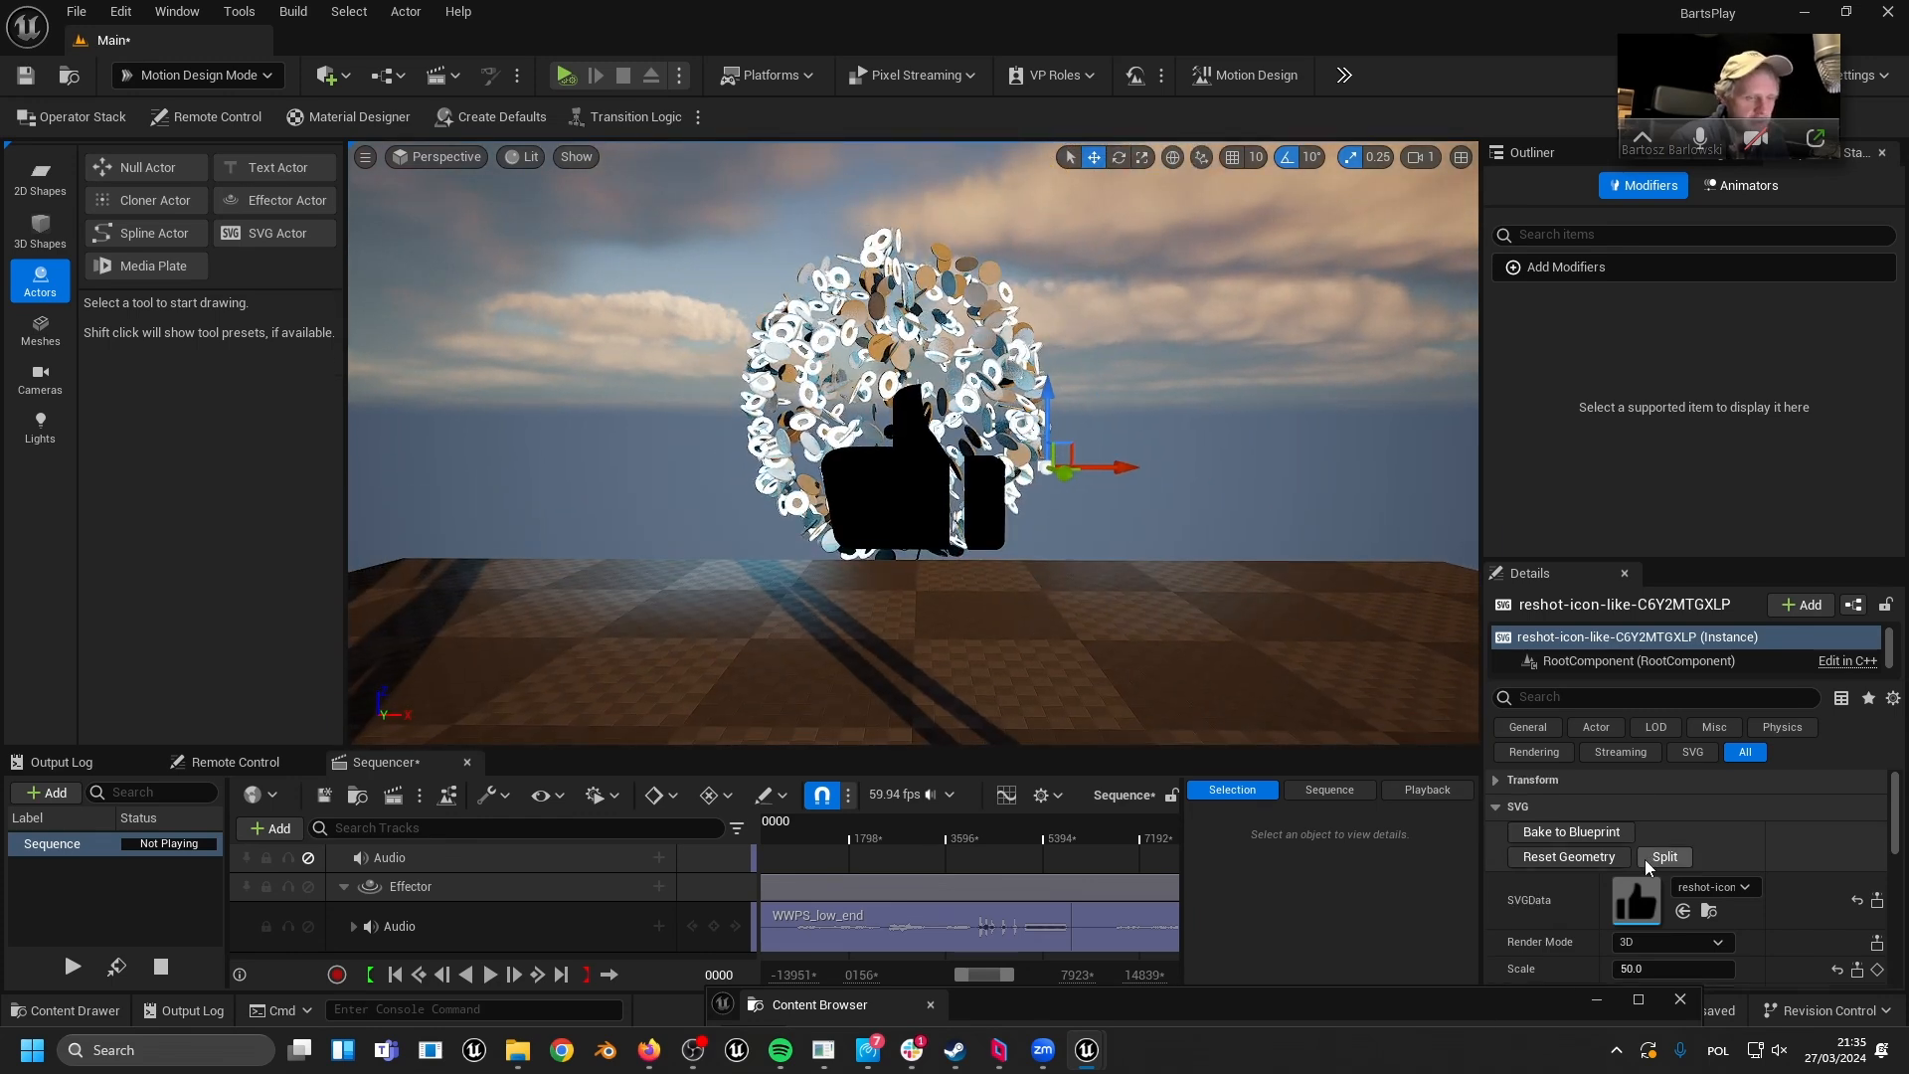
- Set the icon's Fills Extrude to 0.2 while viewing it from the side
scroll(1645, 860, "down", 5)
scroll(1596, 851, "up", 3)
right_click_drag(1213, 597, 994, 597)
key("d")
left_click_drag(1651, 921, 1631, 920)
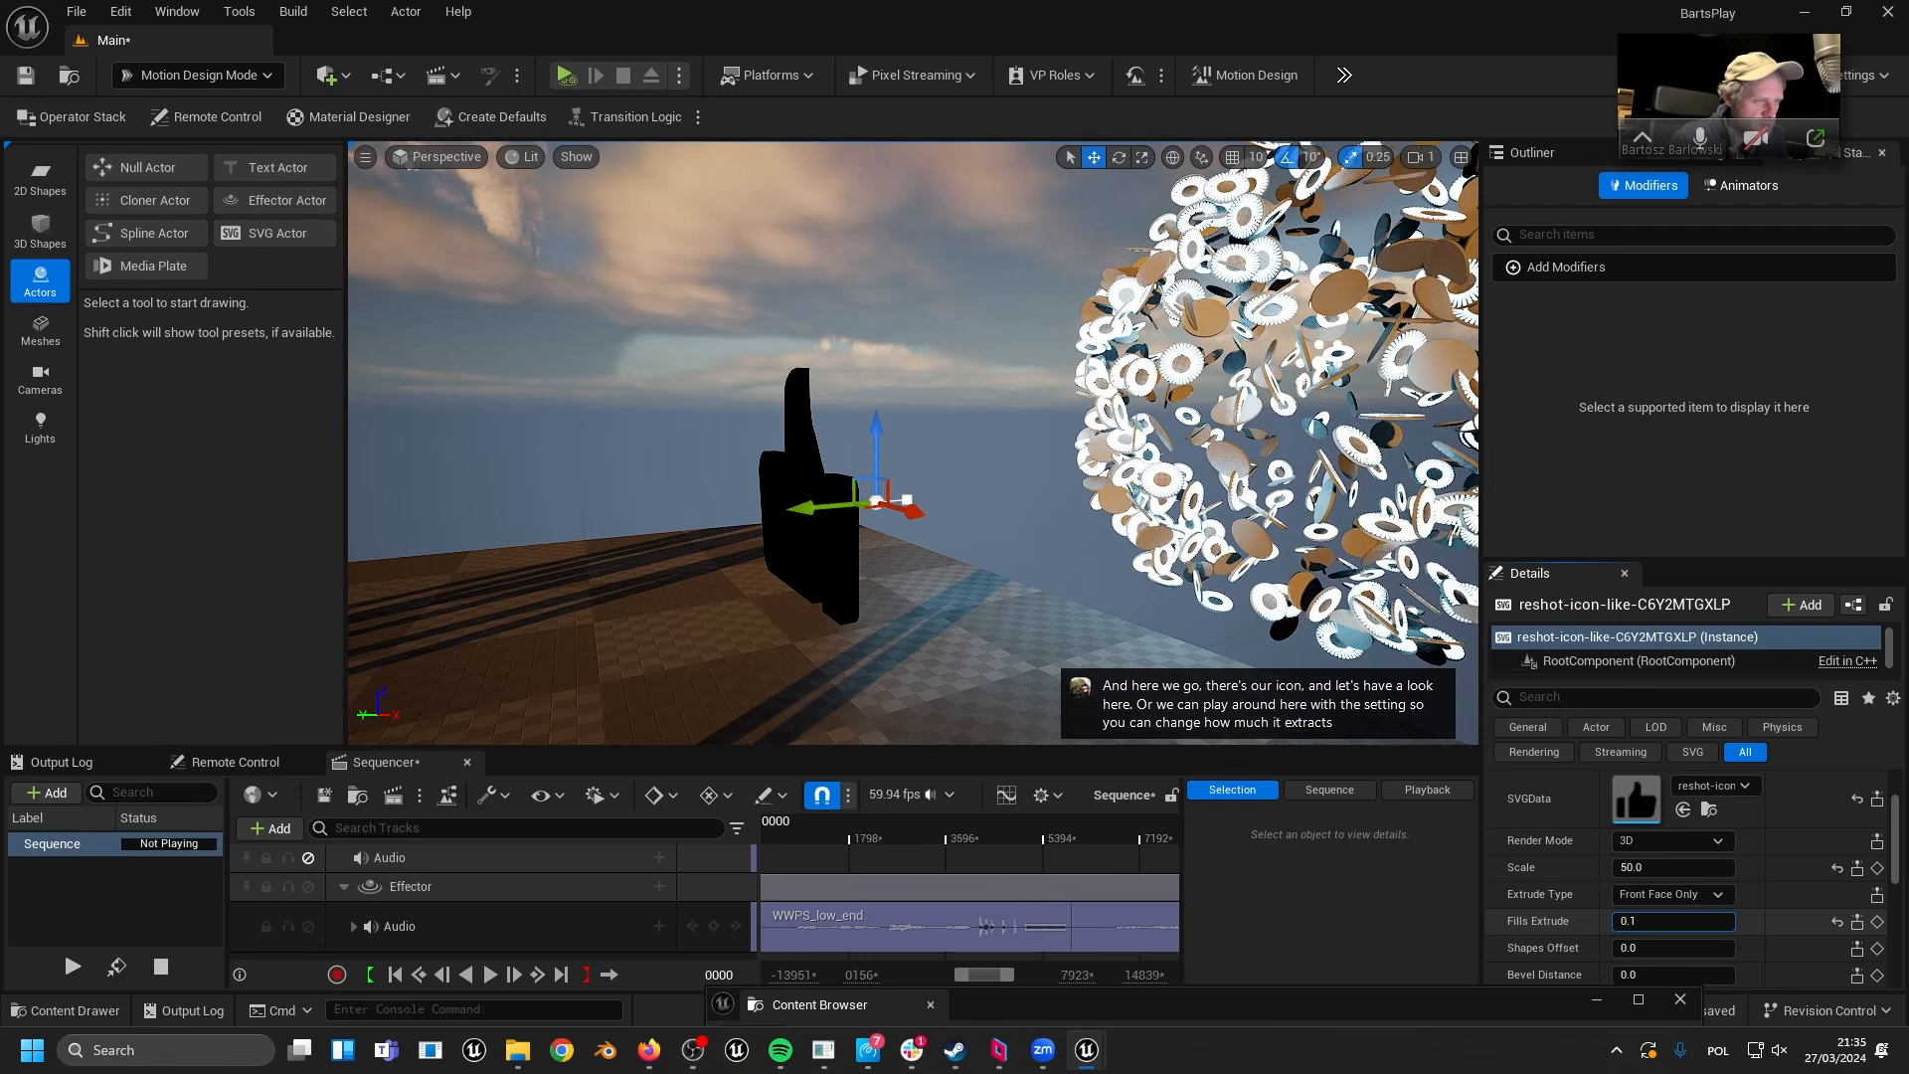
left_click(1657, 915)
type("0.2")
key("Return")
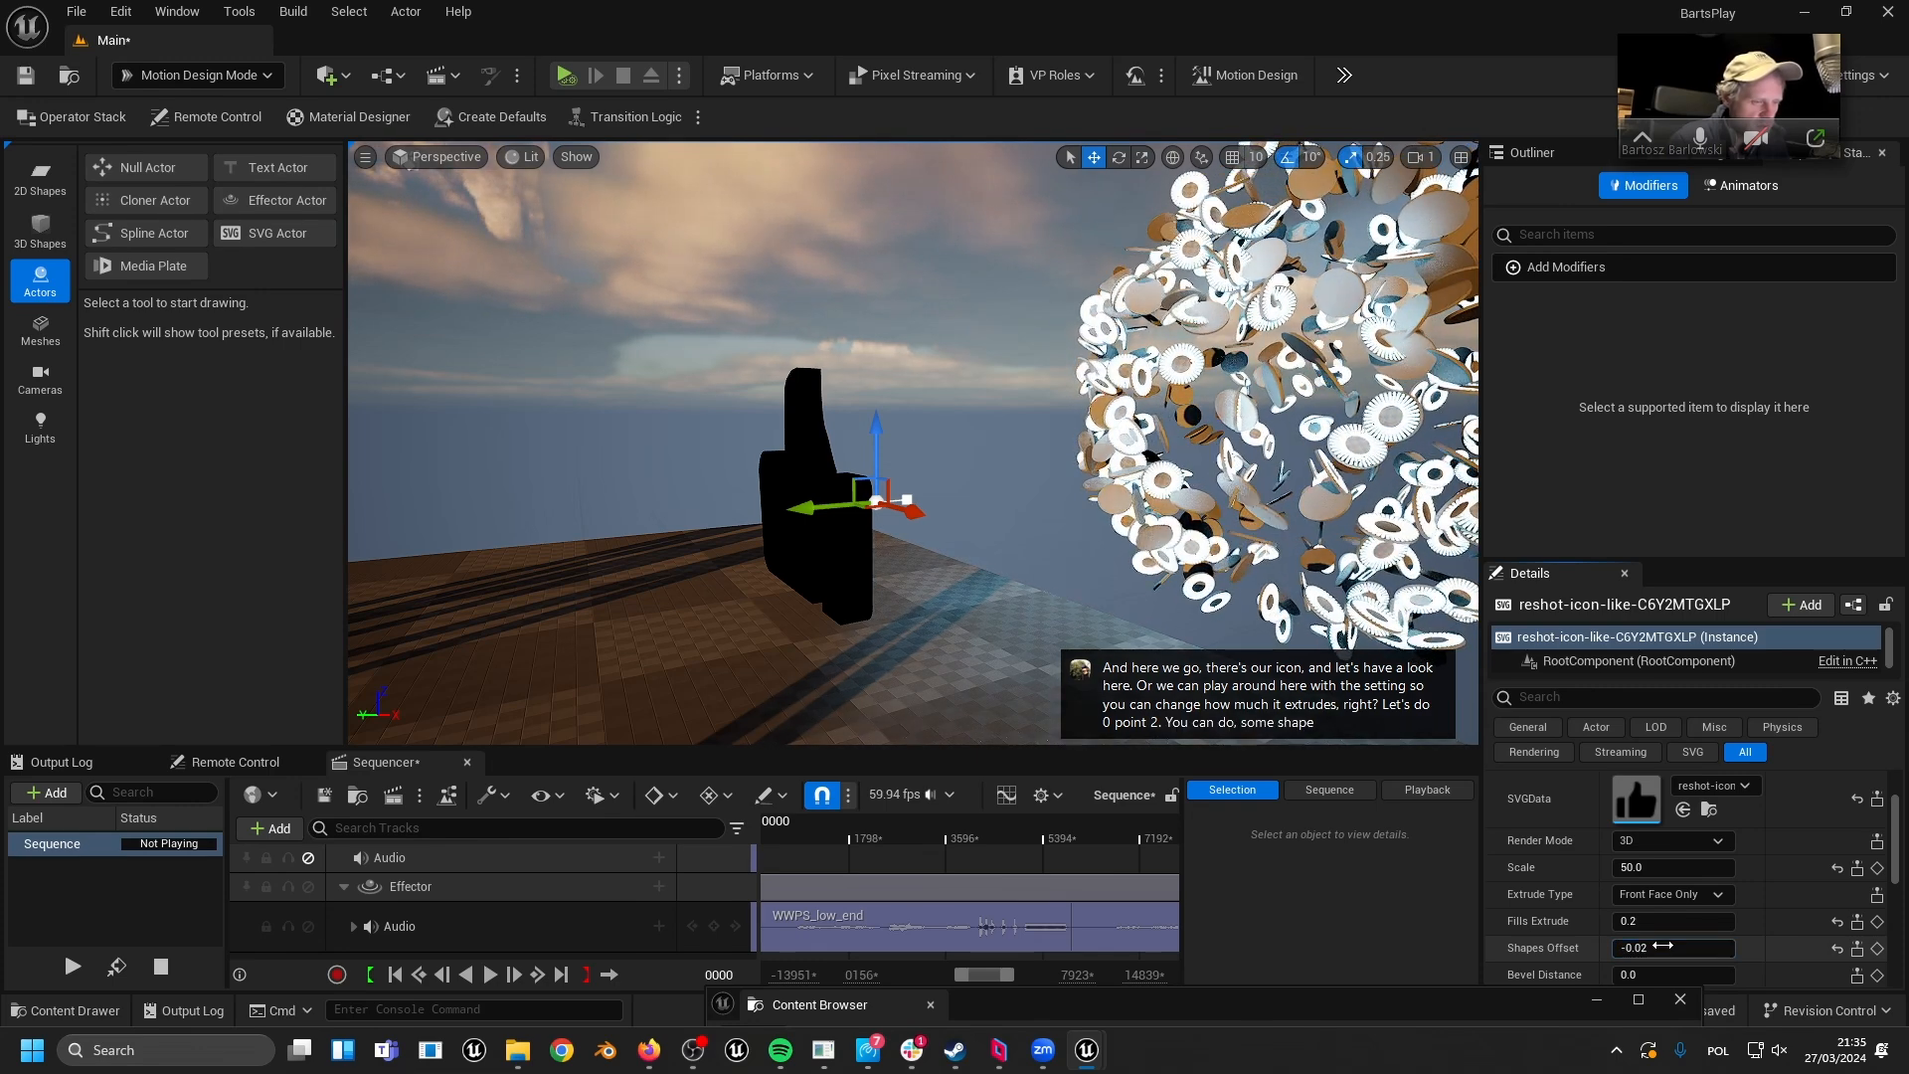
- Test the icon's Shapes Offset and return it to 0.0, and set the Bevel Distance to 0.05
left_click_drag(1673, 947, 1725, 946)
left_click(1724, 945)
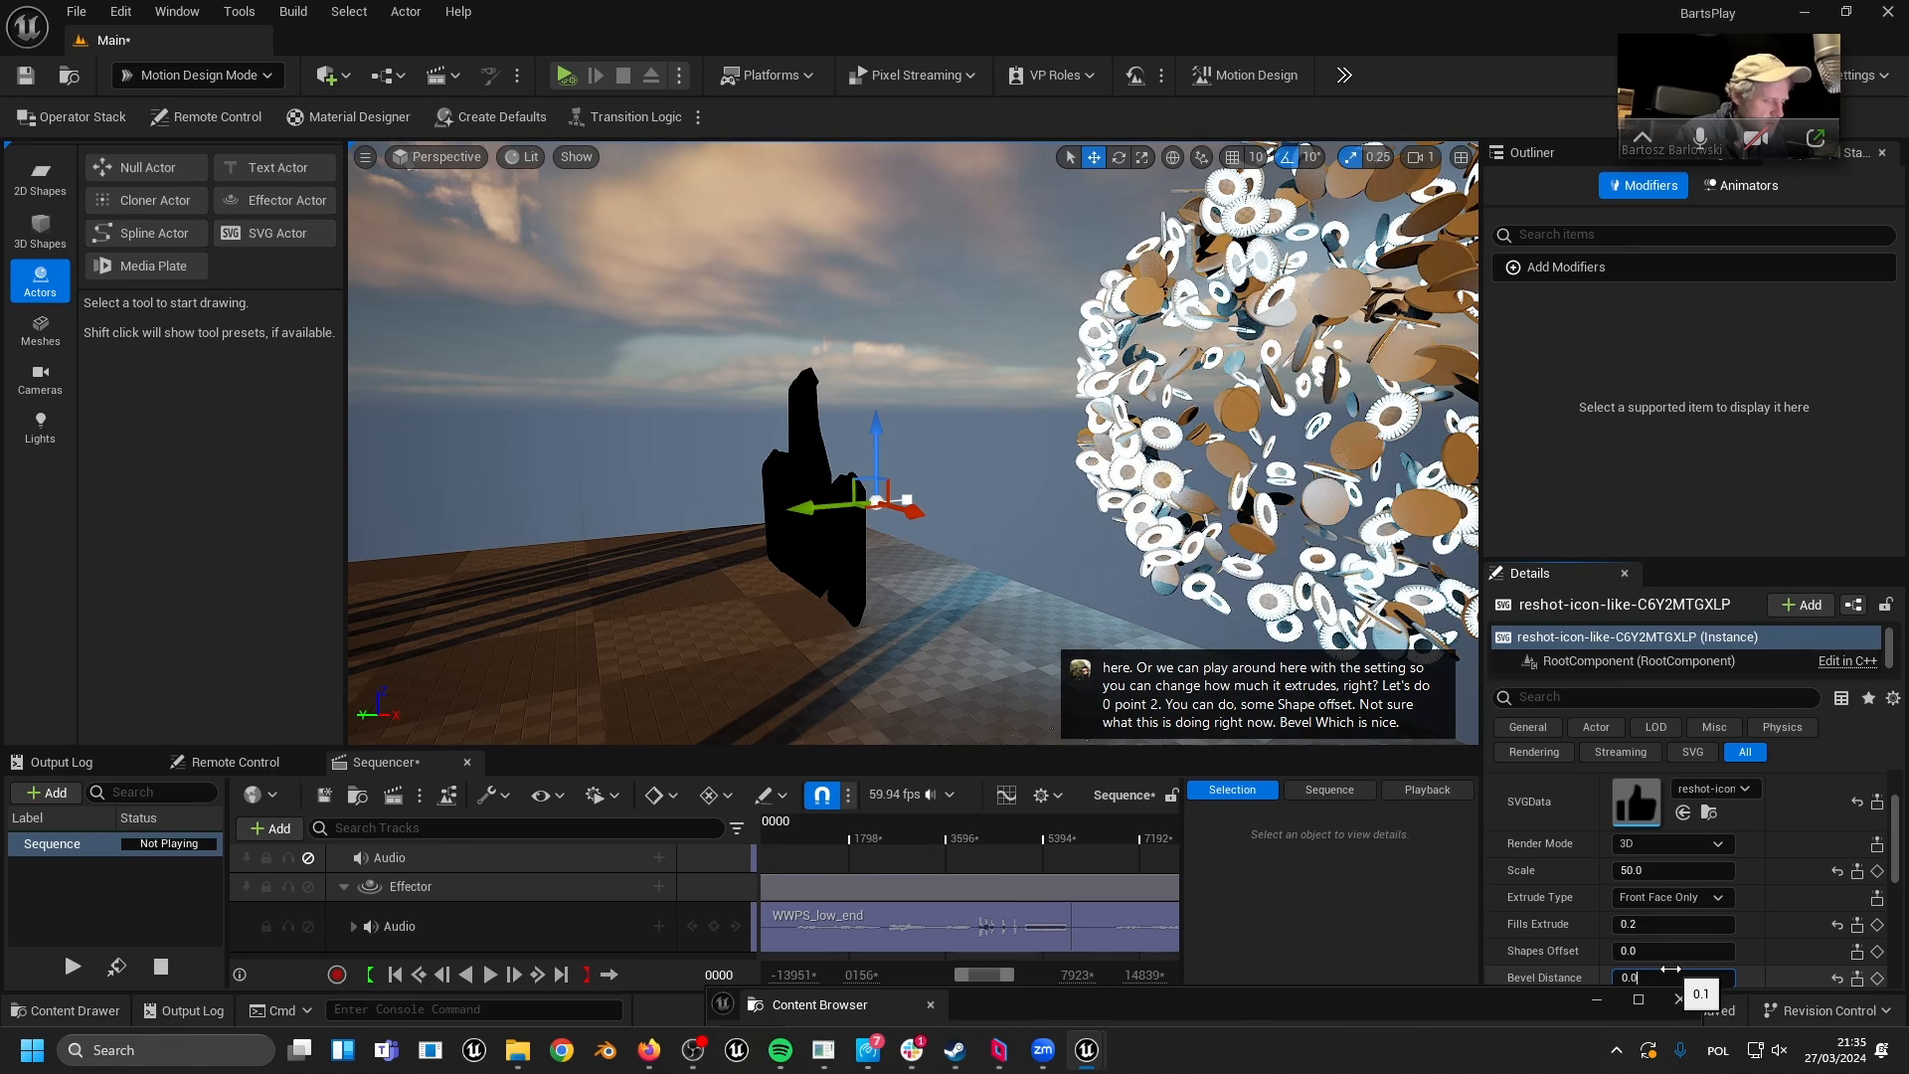
scroll(1591, 907, "down", 2)
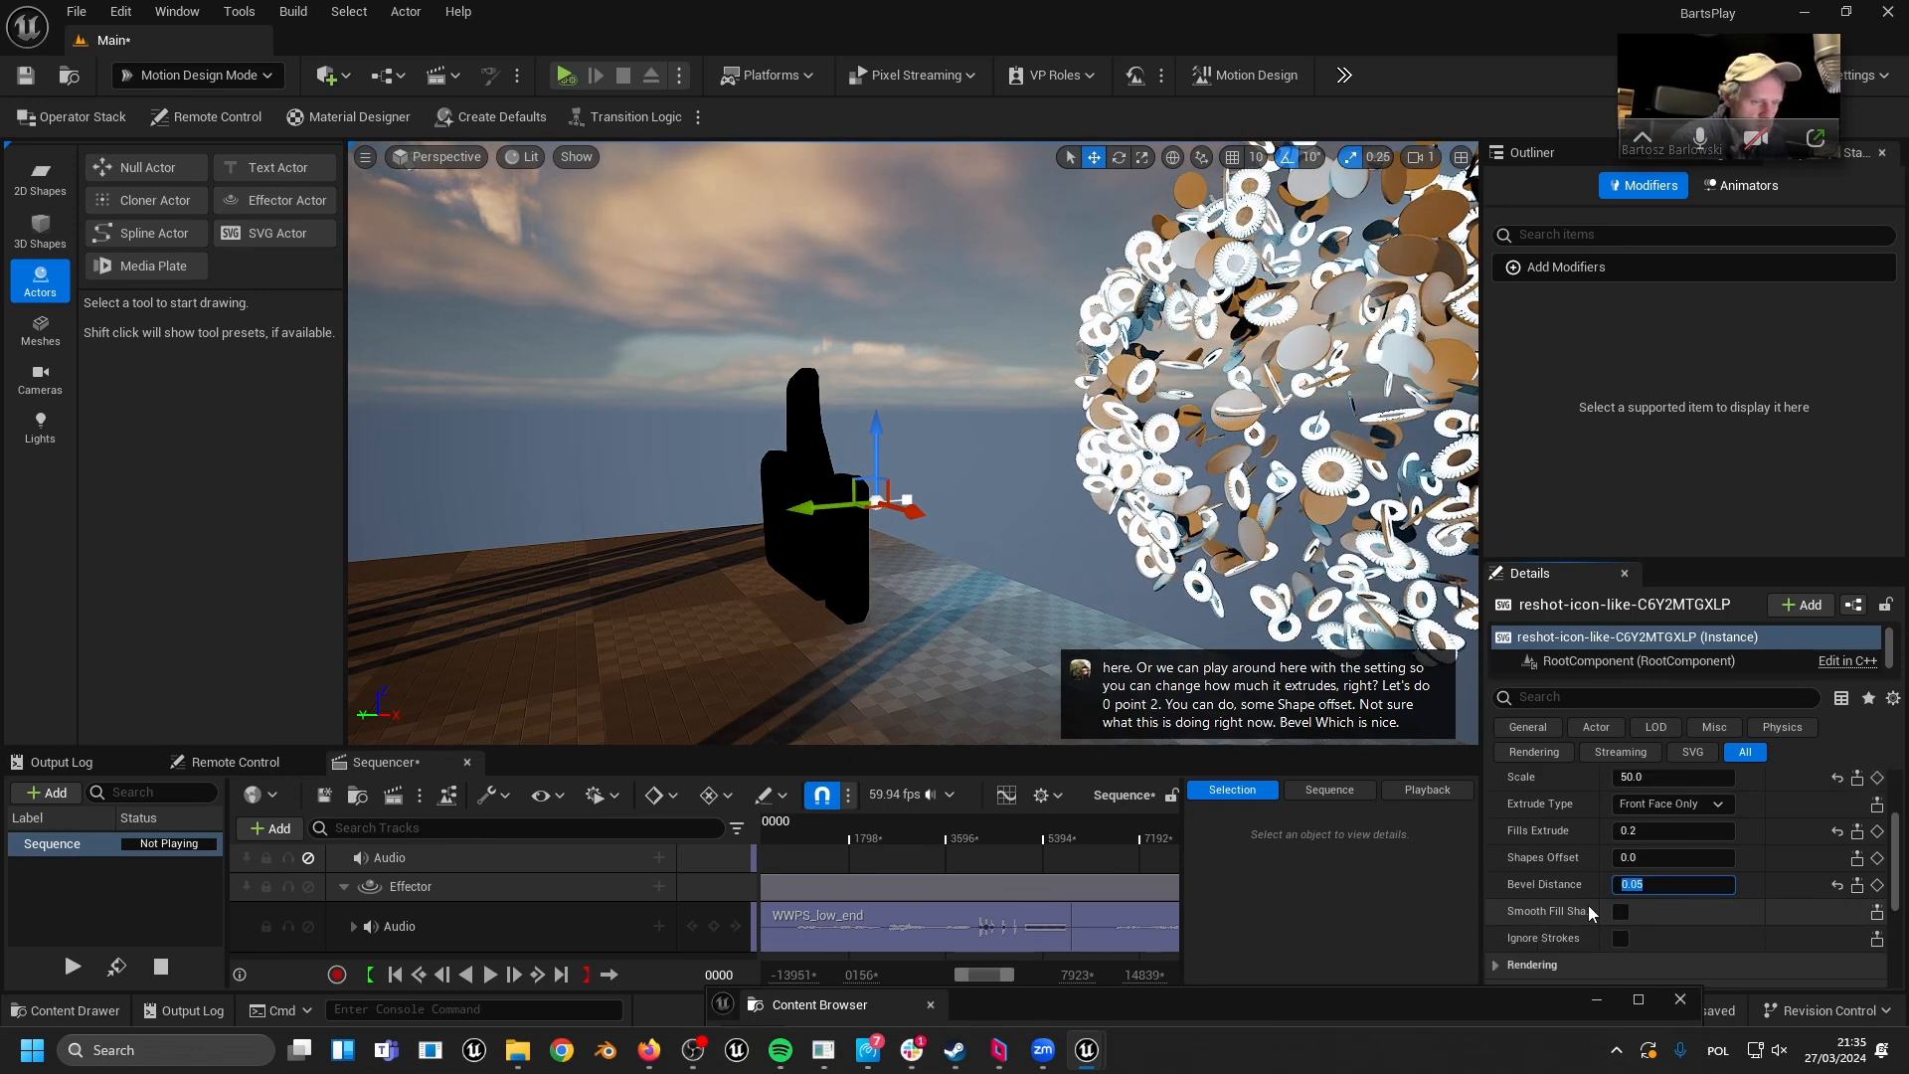
- Try smoothing the icon's fill shapes and turn the option off again
left_click(1621, 911)
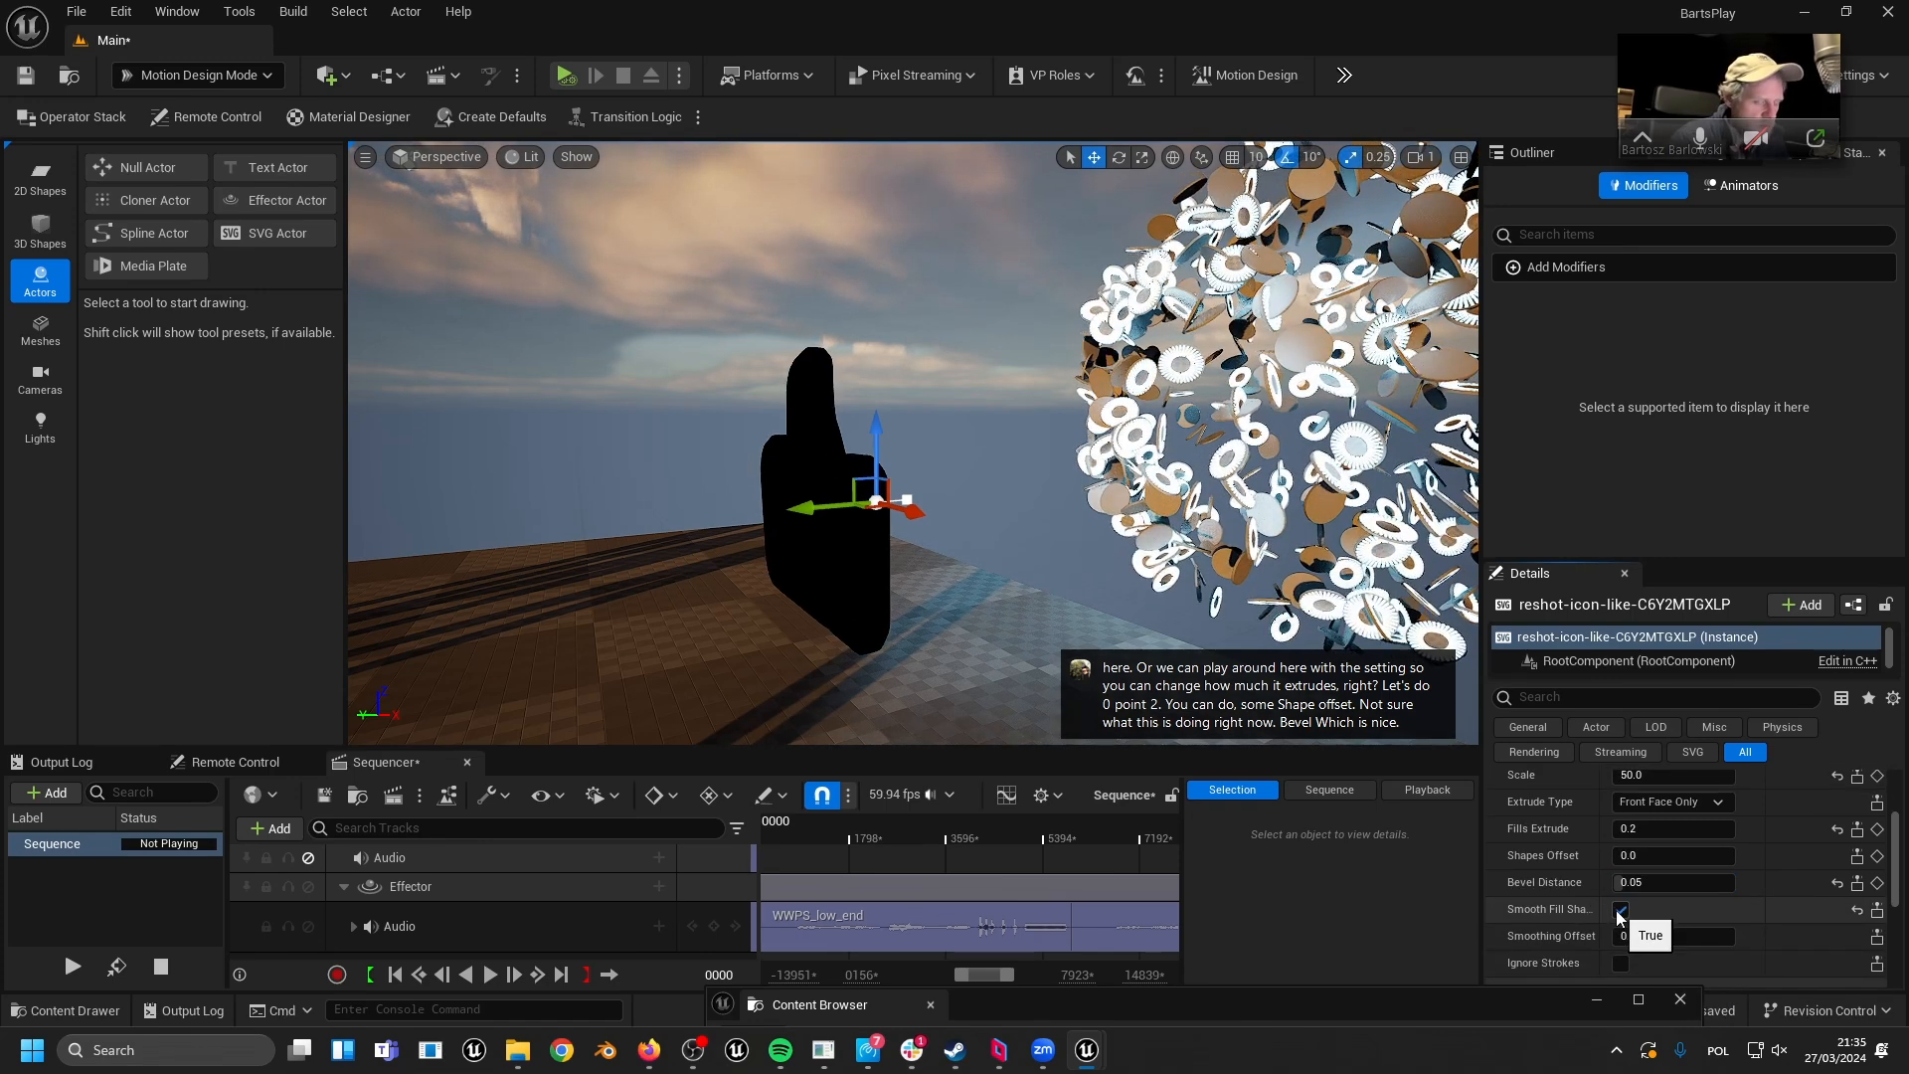
left_click(1621, 910)
scroll(1569, 905, "down", 2)
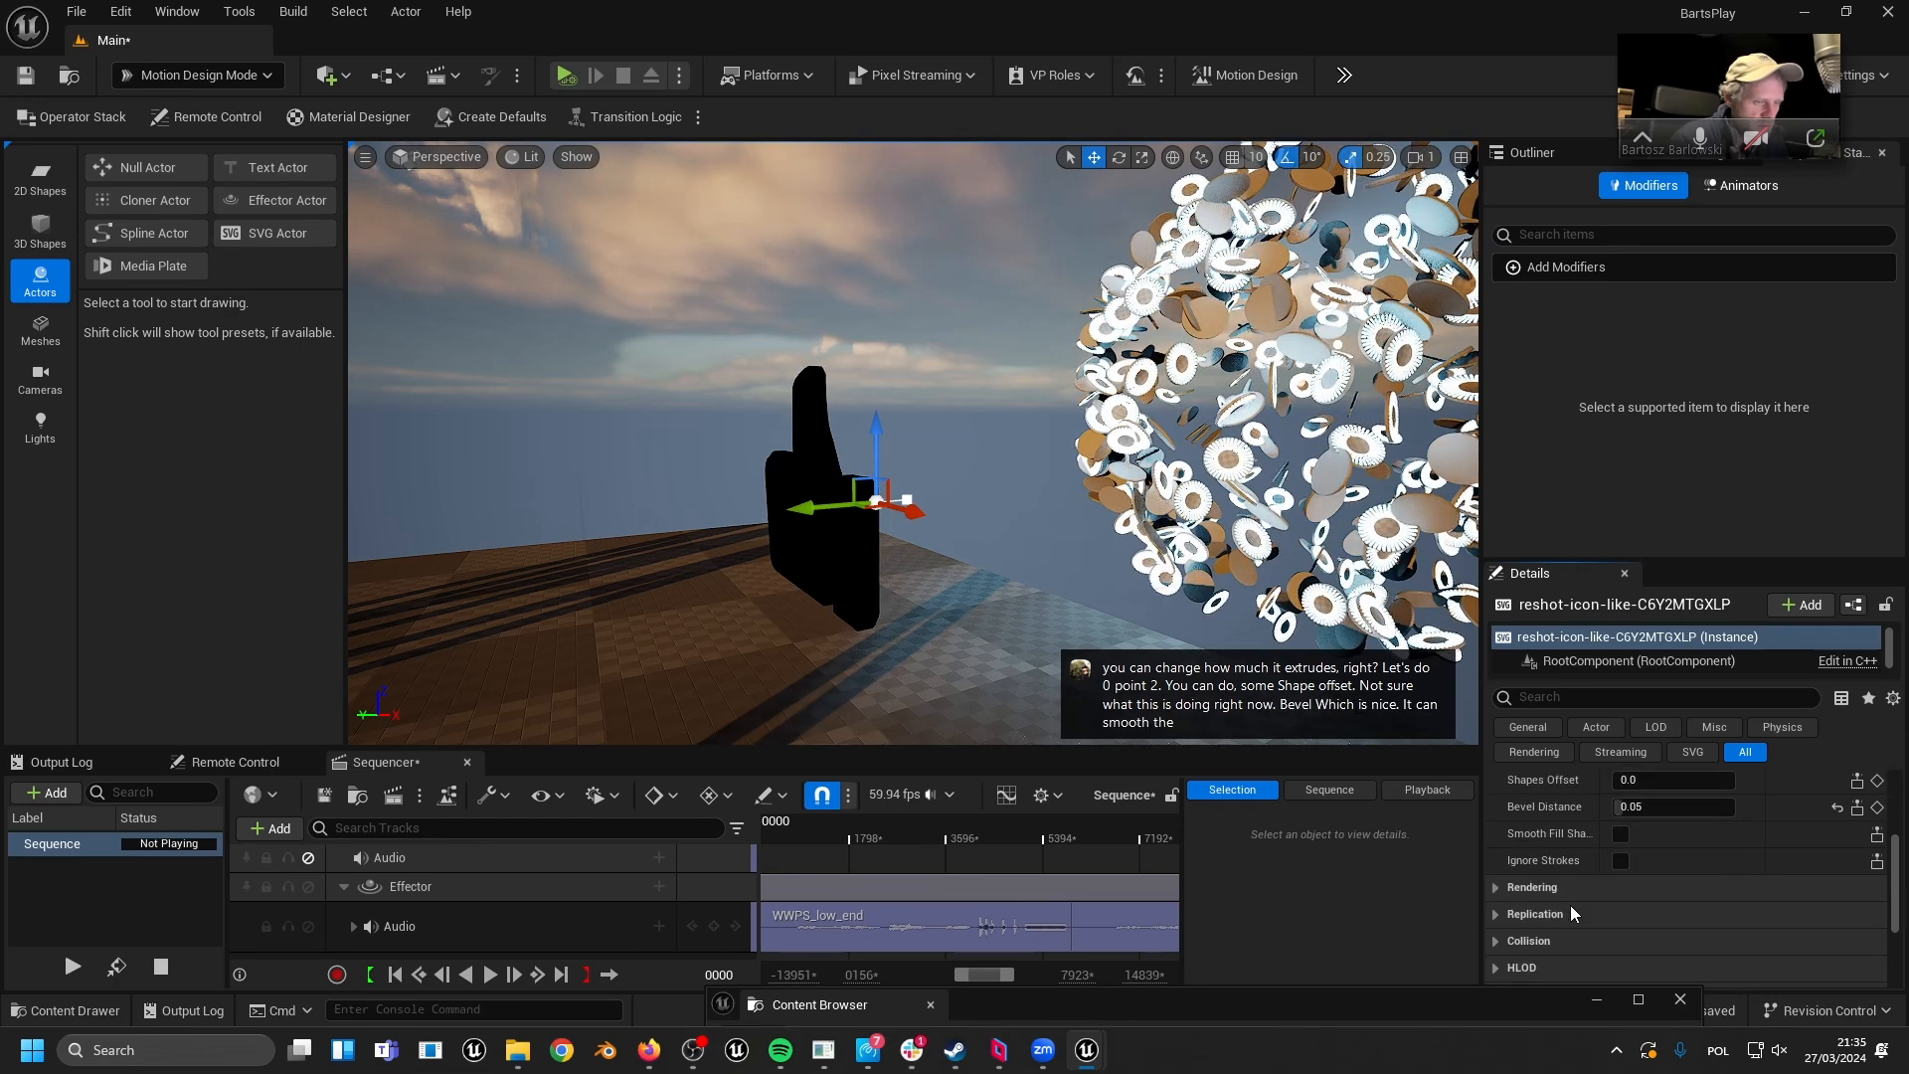
scroll(1516, 882, "up", 5)
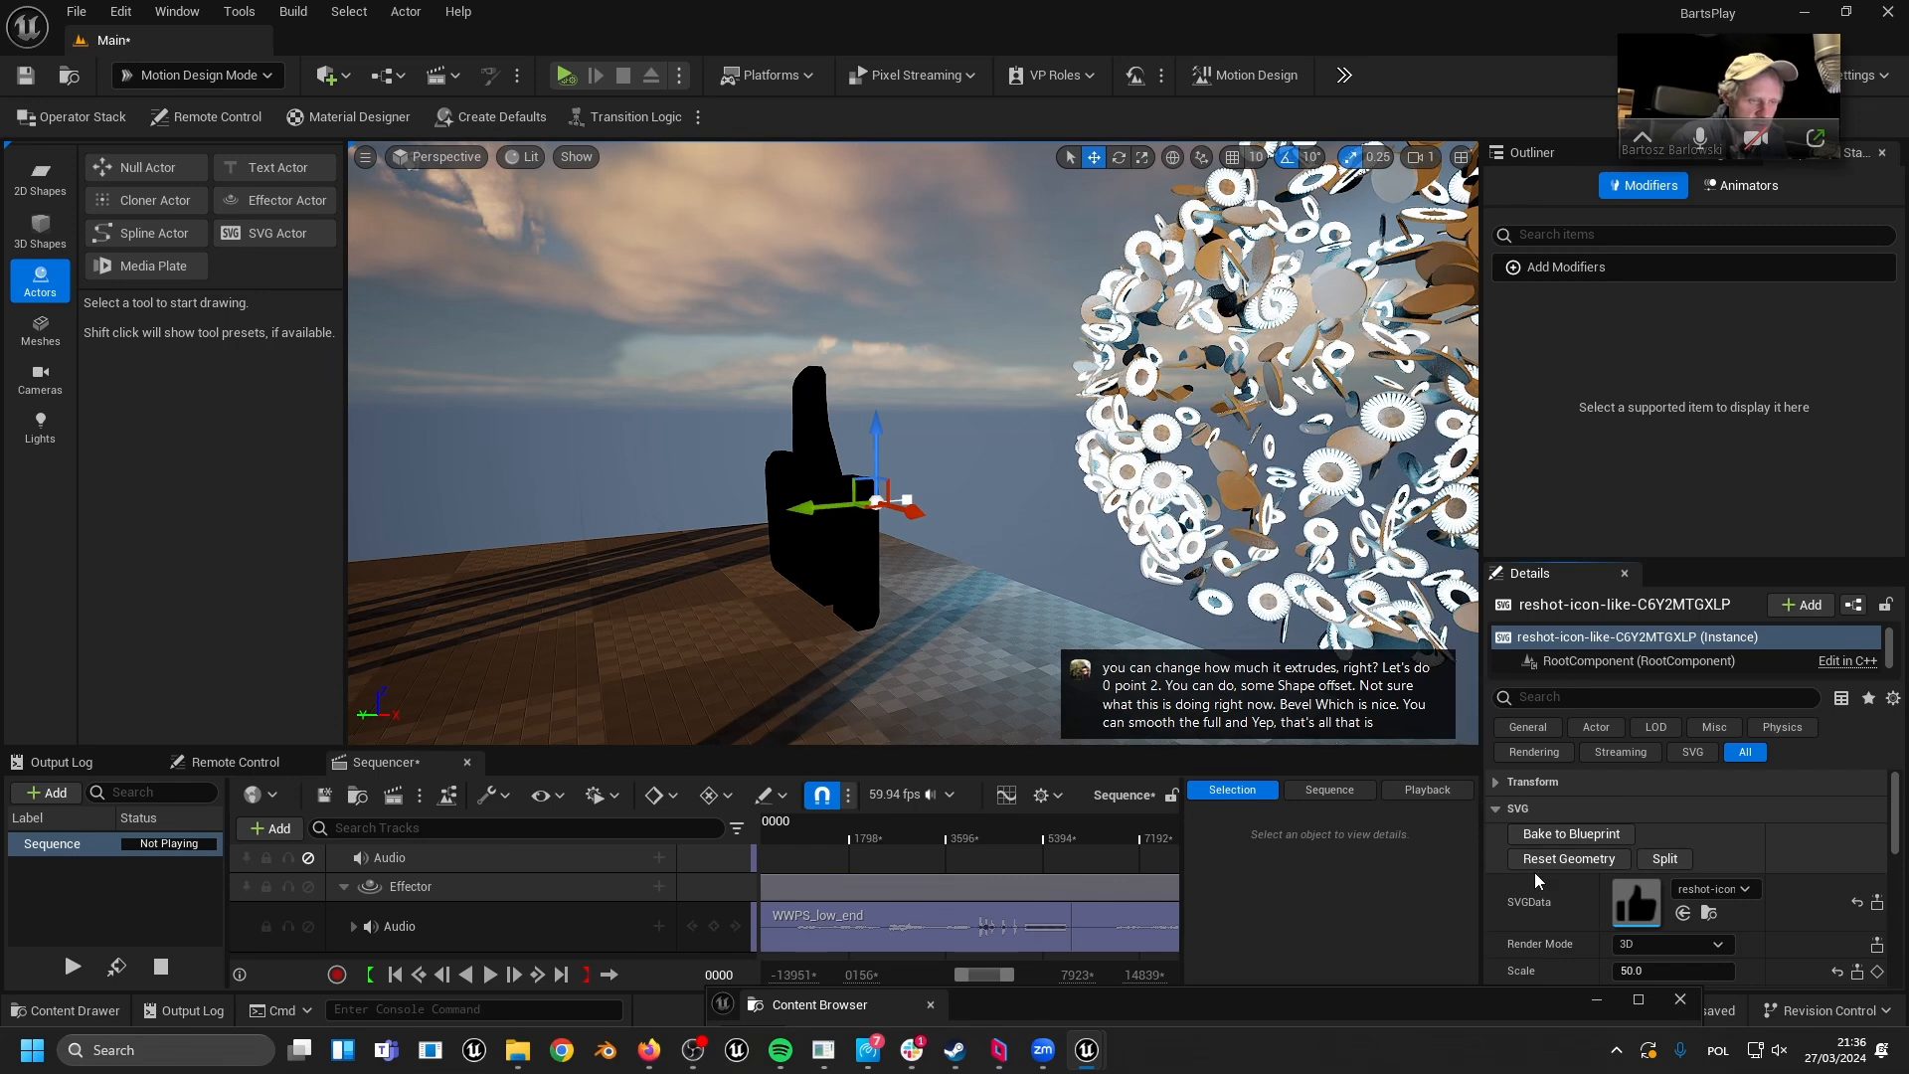
- Try the icon's Render Mode in 2D, view it from another angle, and switch back to 3D
scroll(1535, 873, "down", 2)
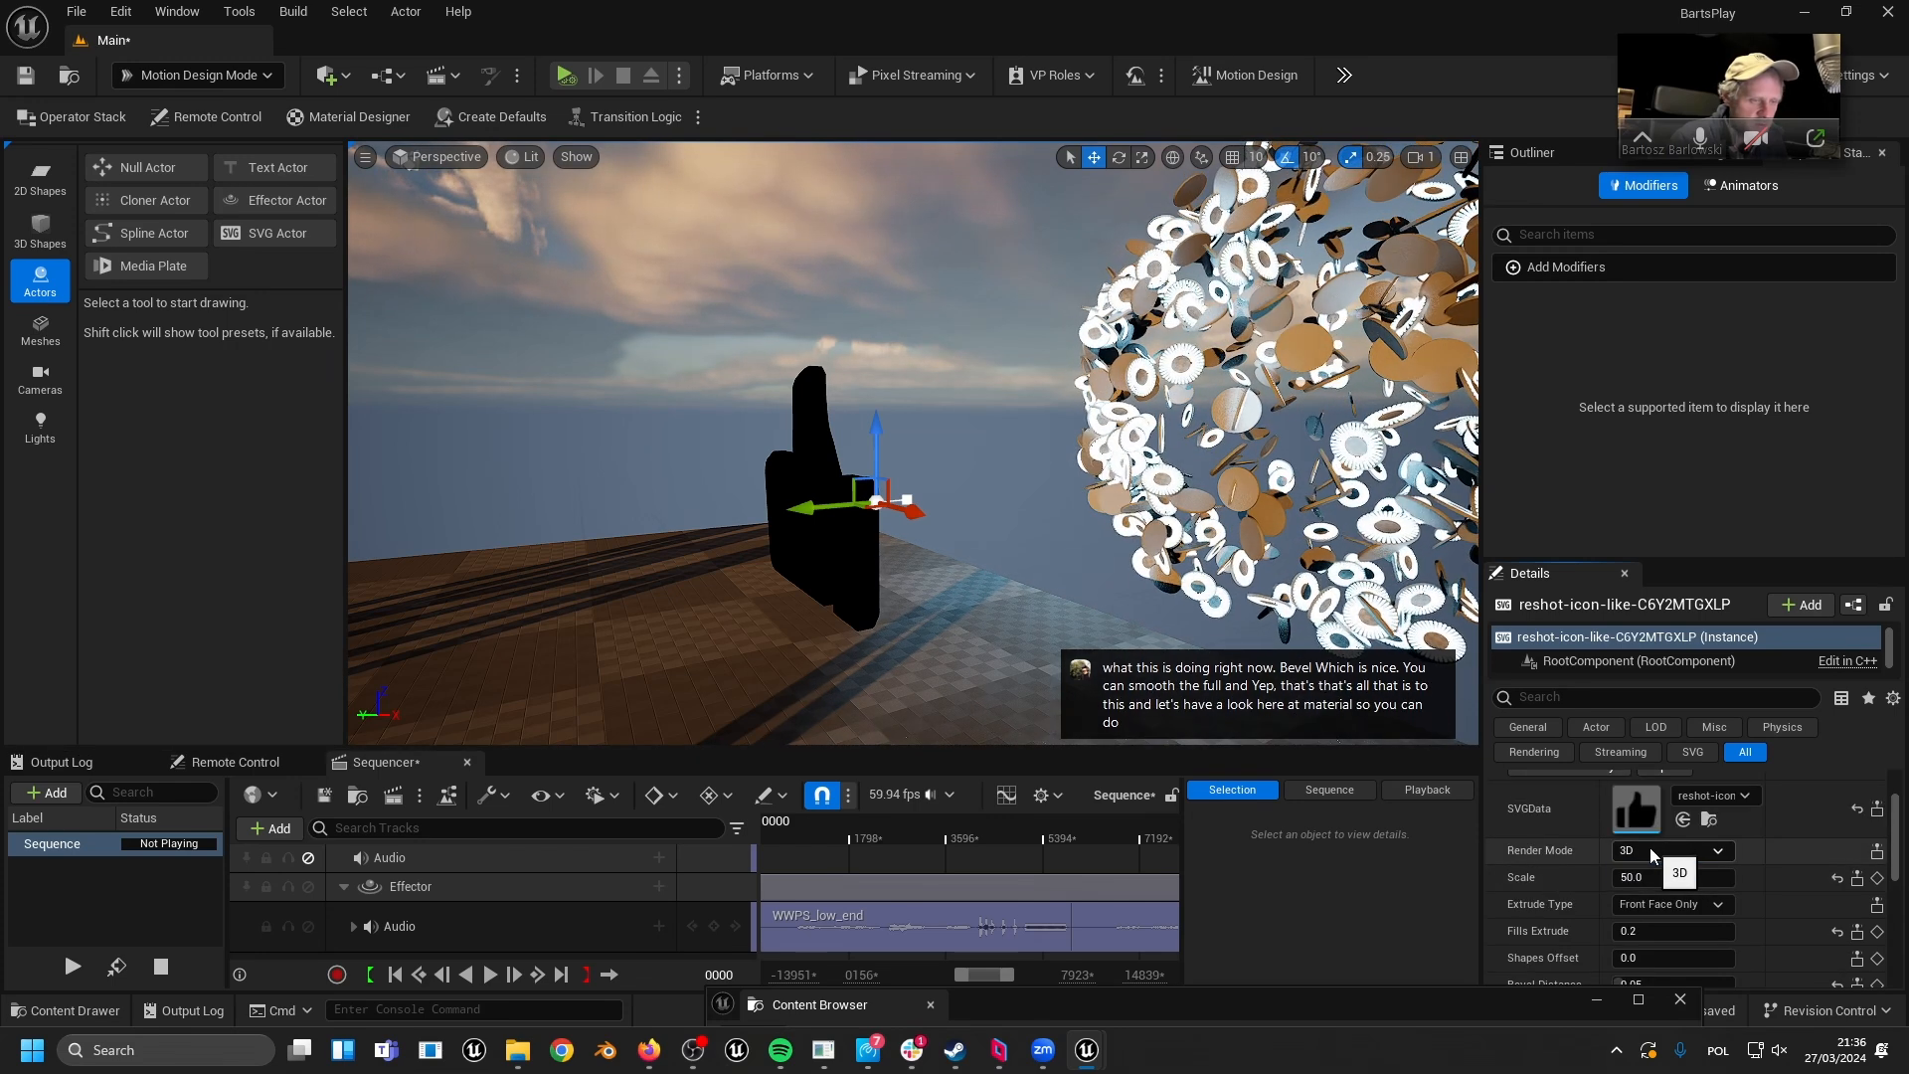
left_click(1642, 888)
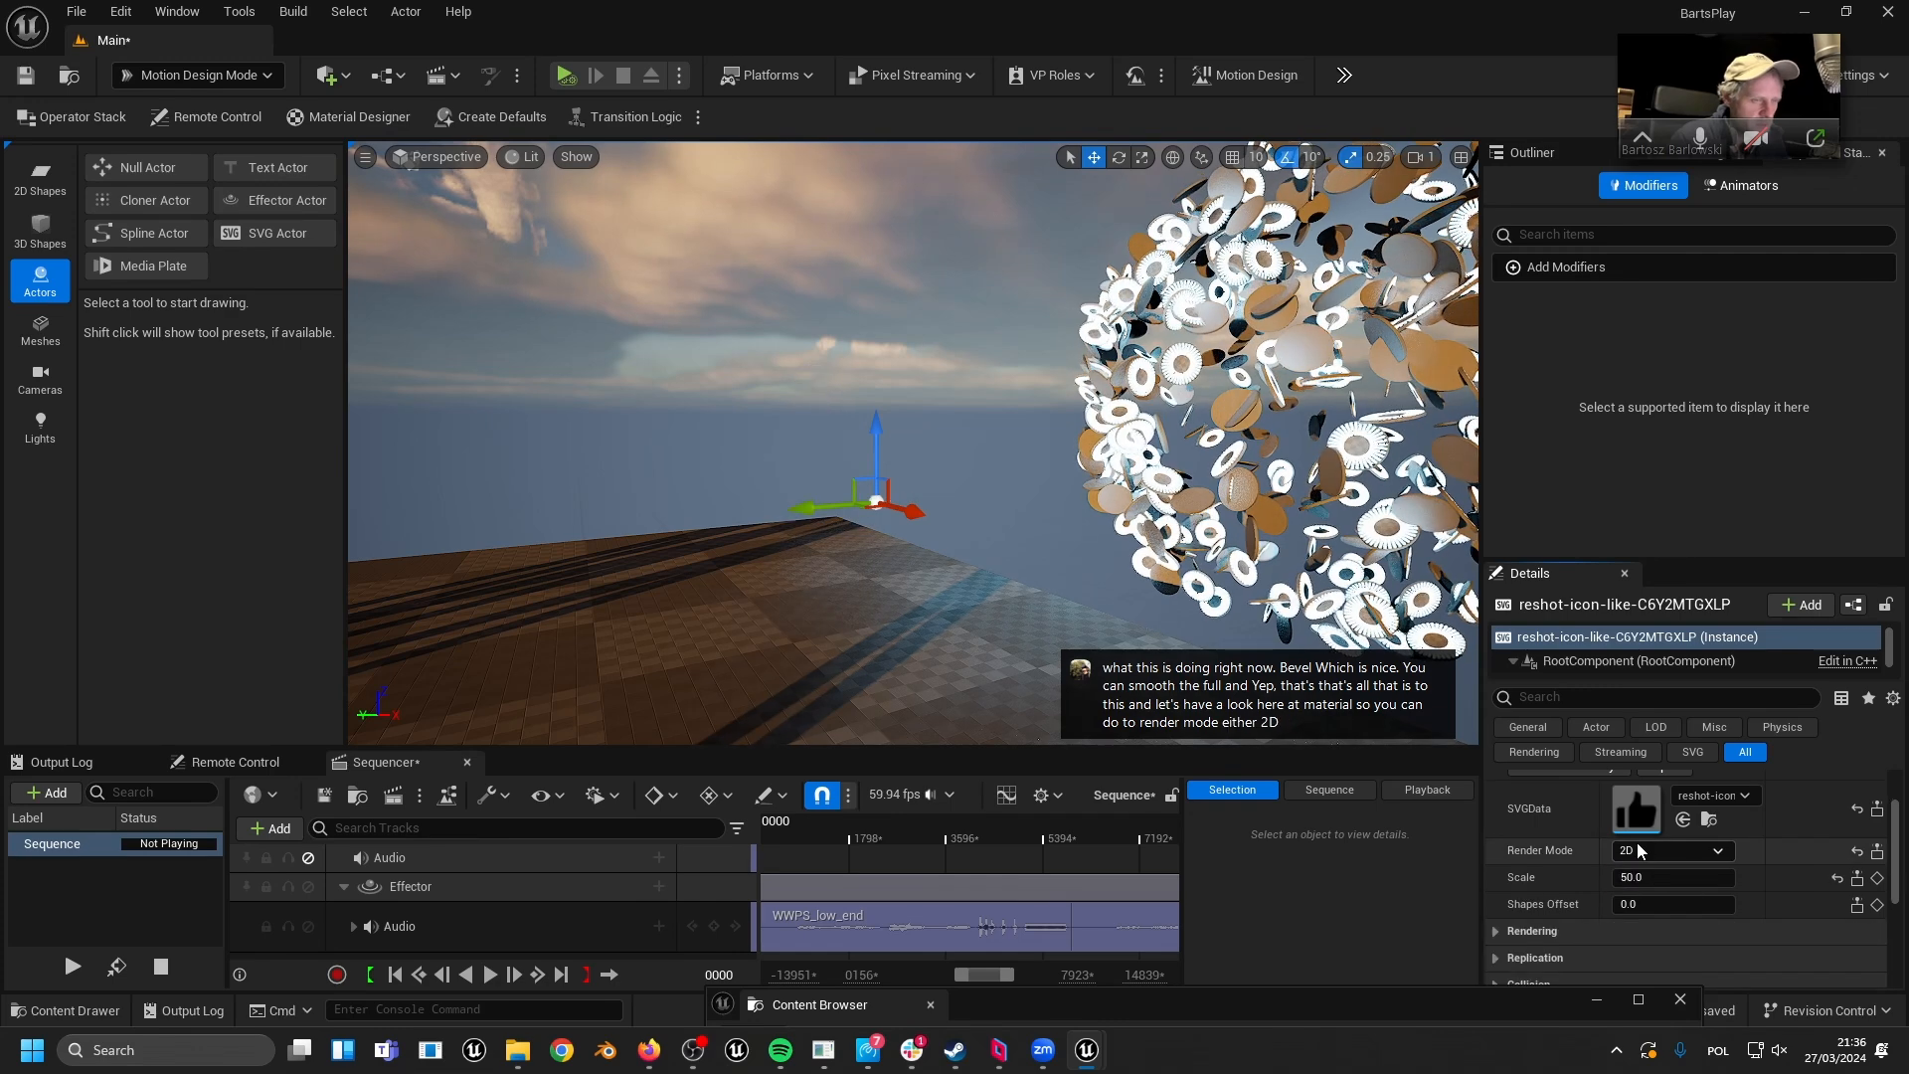
right_click_drag(934, 602, 1249, 736)
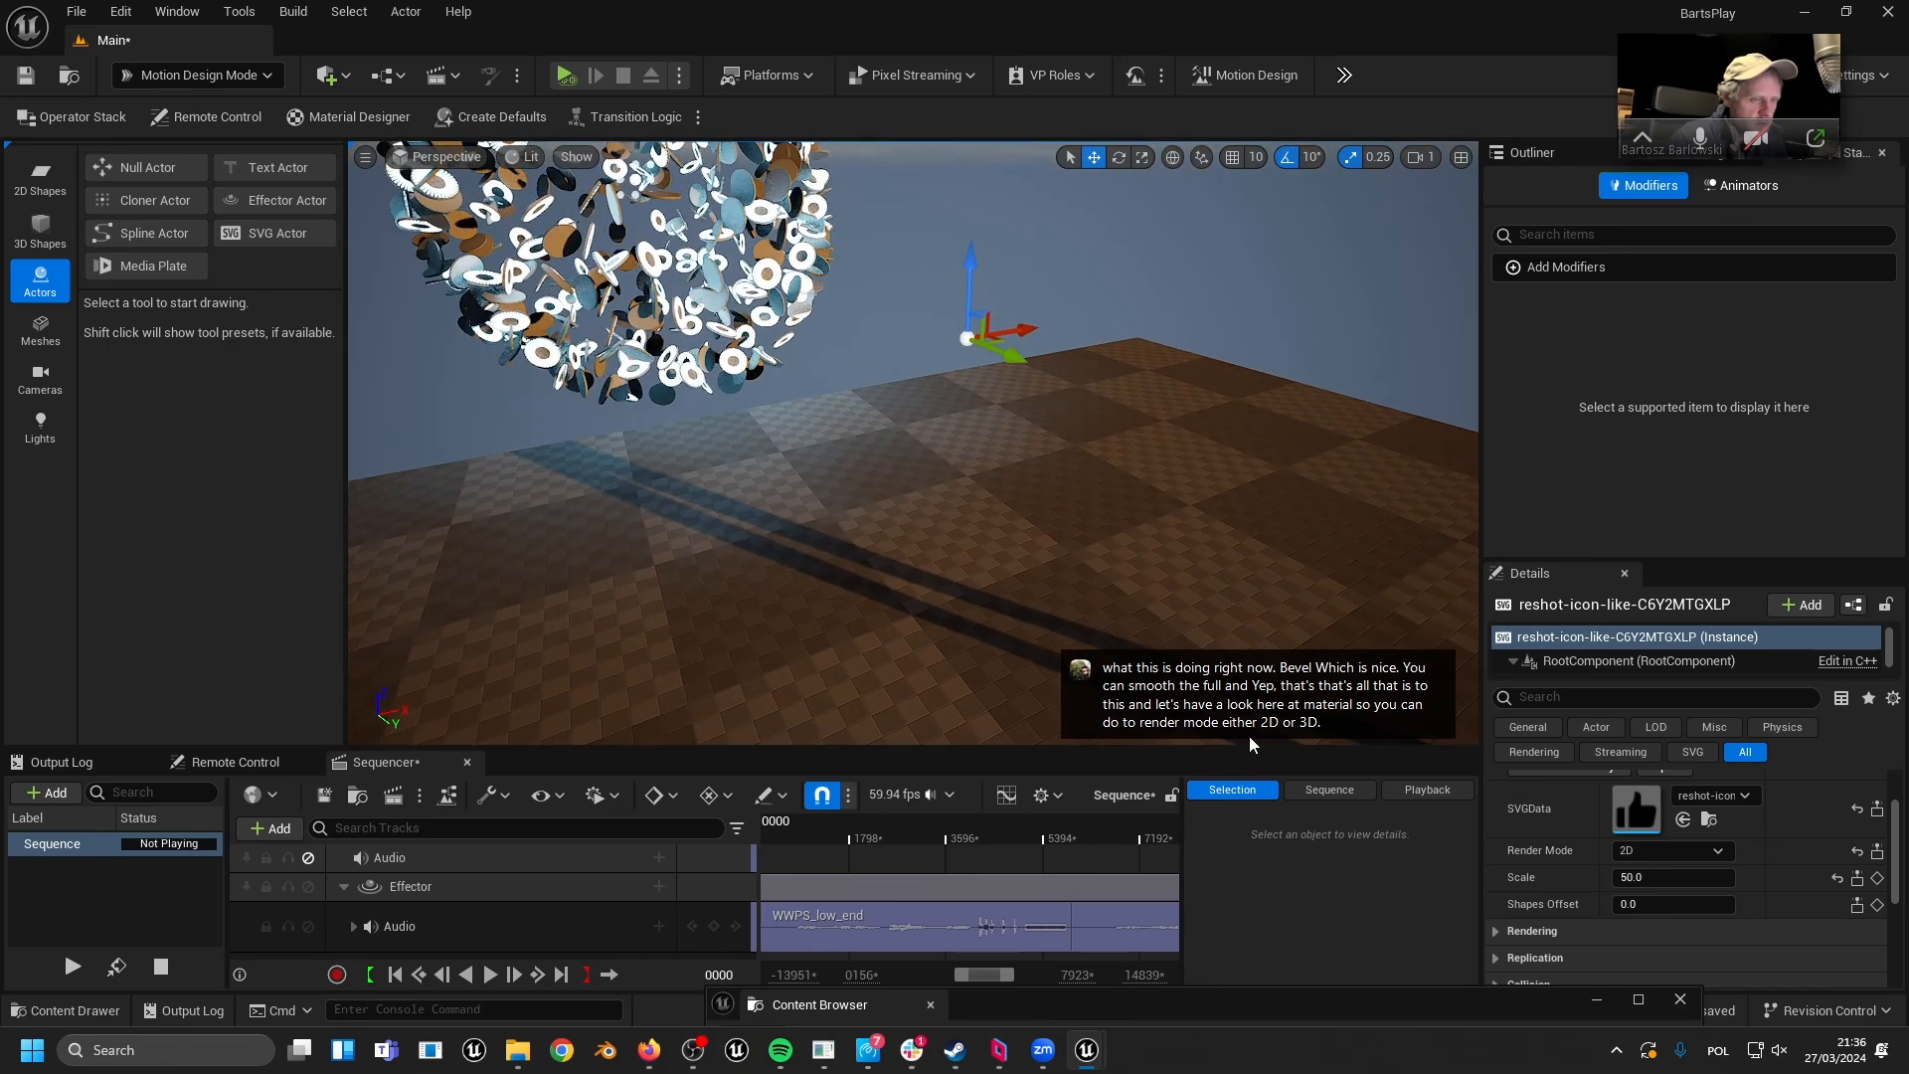
left_click(1672, 850)
left_click(1631, 958)
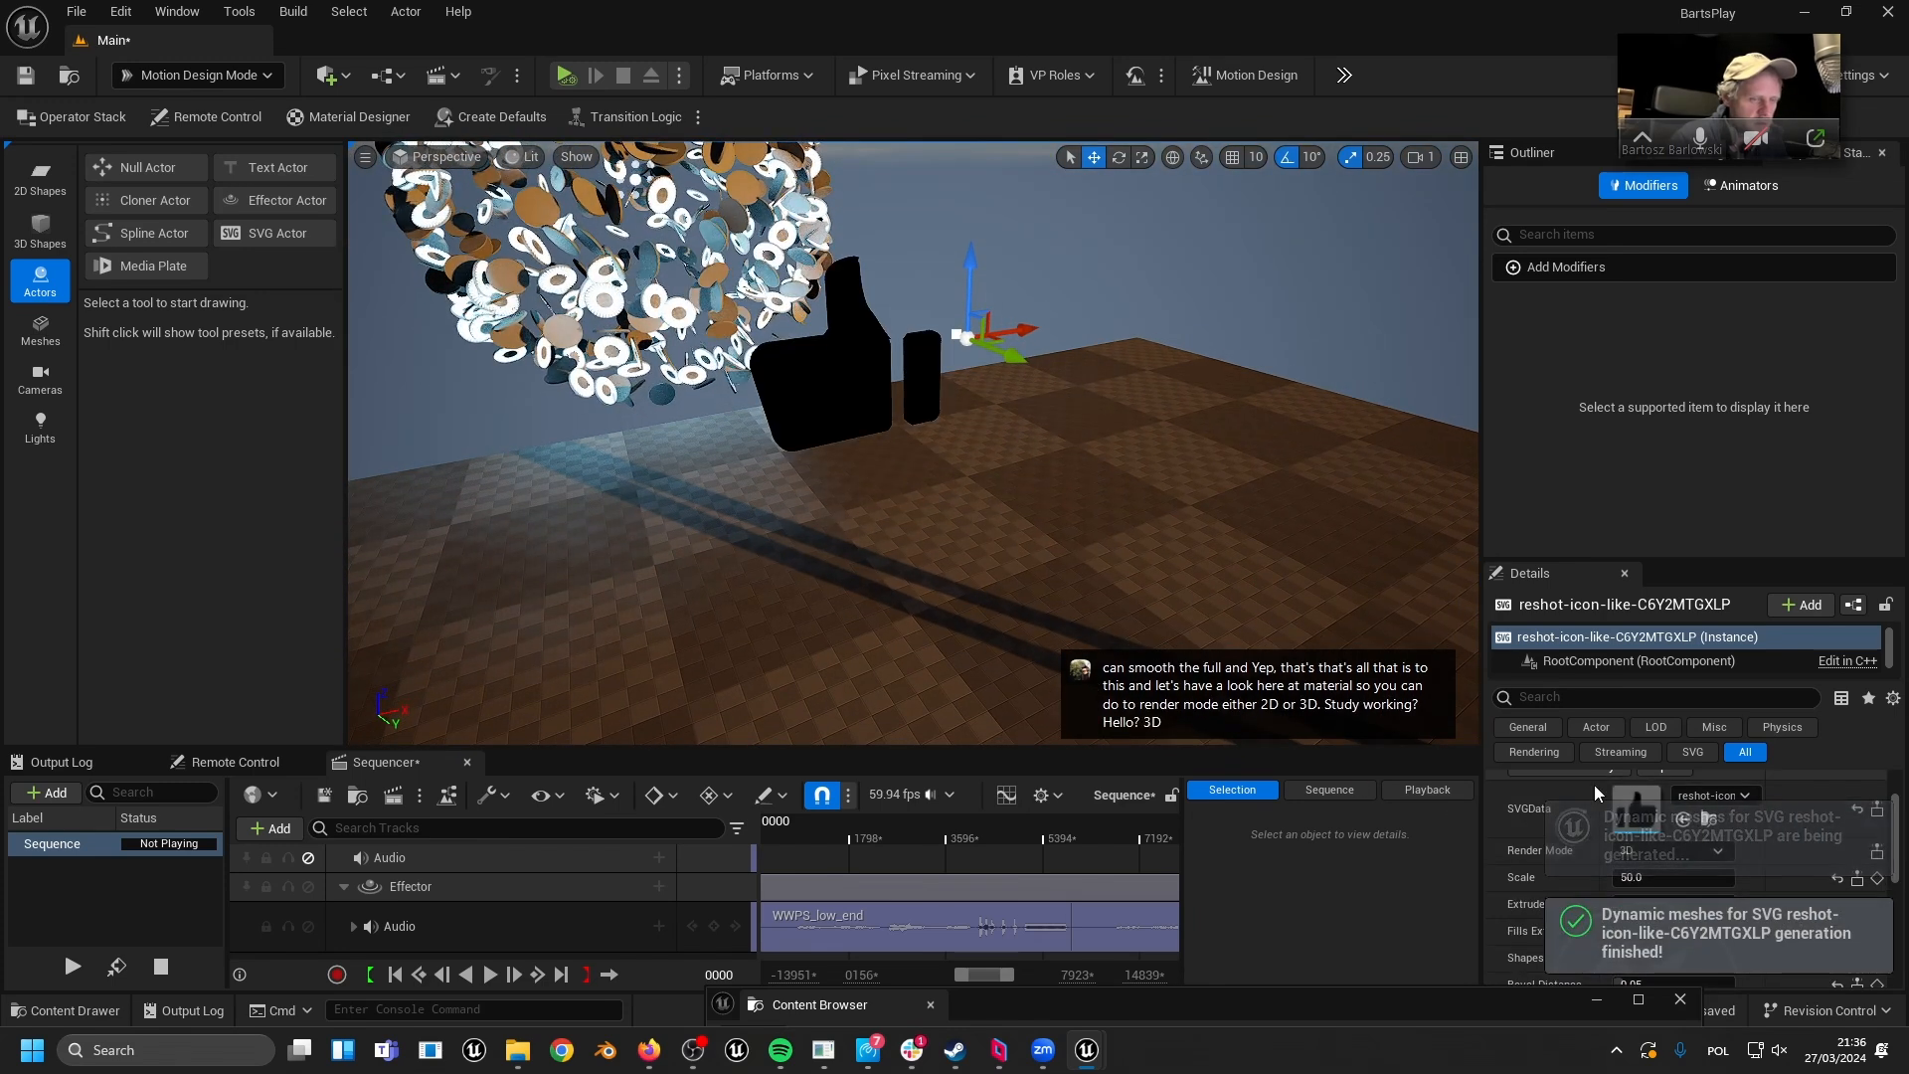
- Check the floor for a shadow from the 3D icon and move the webcam overlay off the Outliner and Settings area
scroll(1589, 858, "down", 2)
right_click_drag(1173, 607, 974, 646)
right_click_drag(998, 520, 1104, 563)
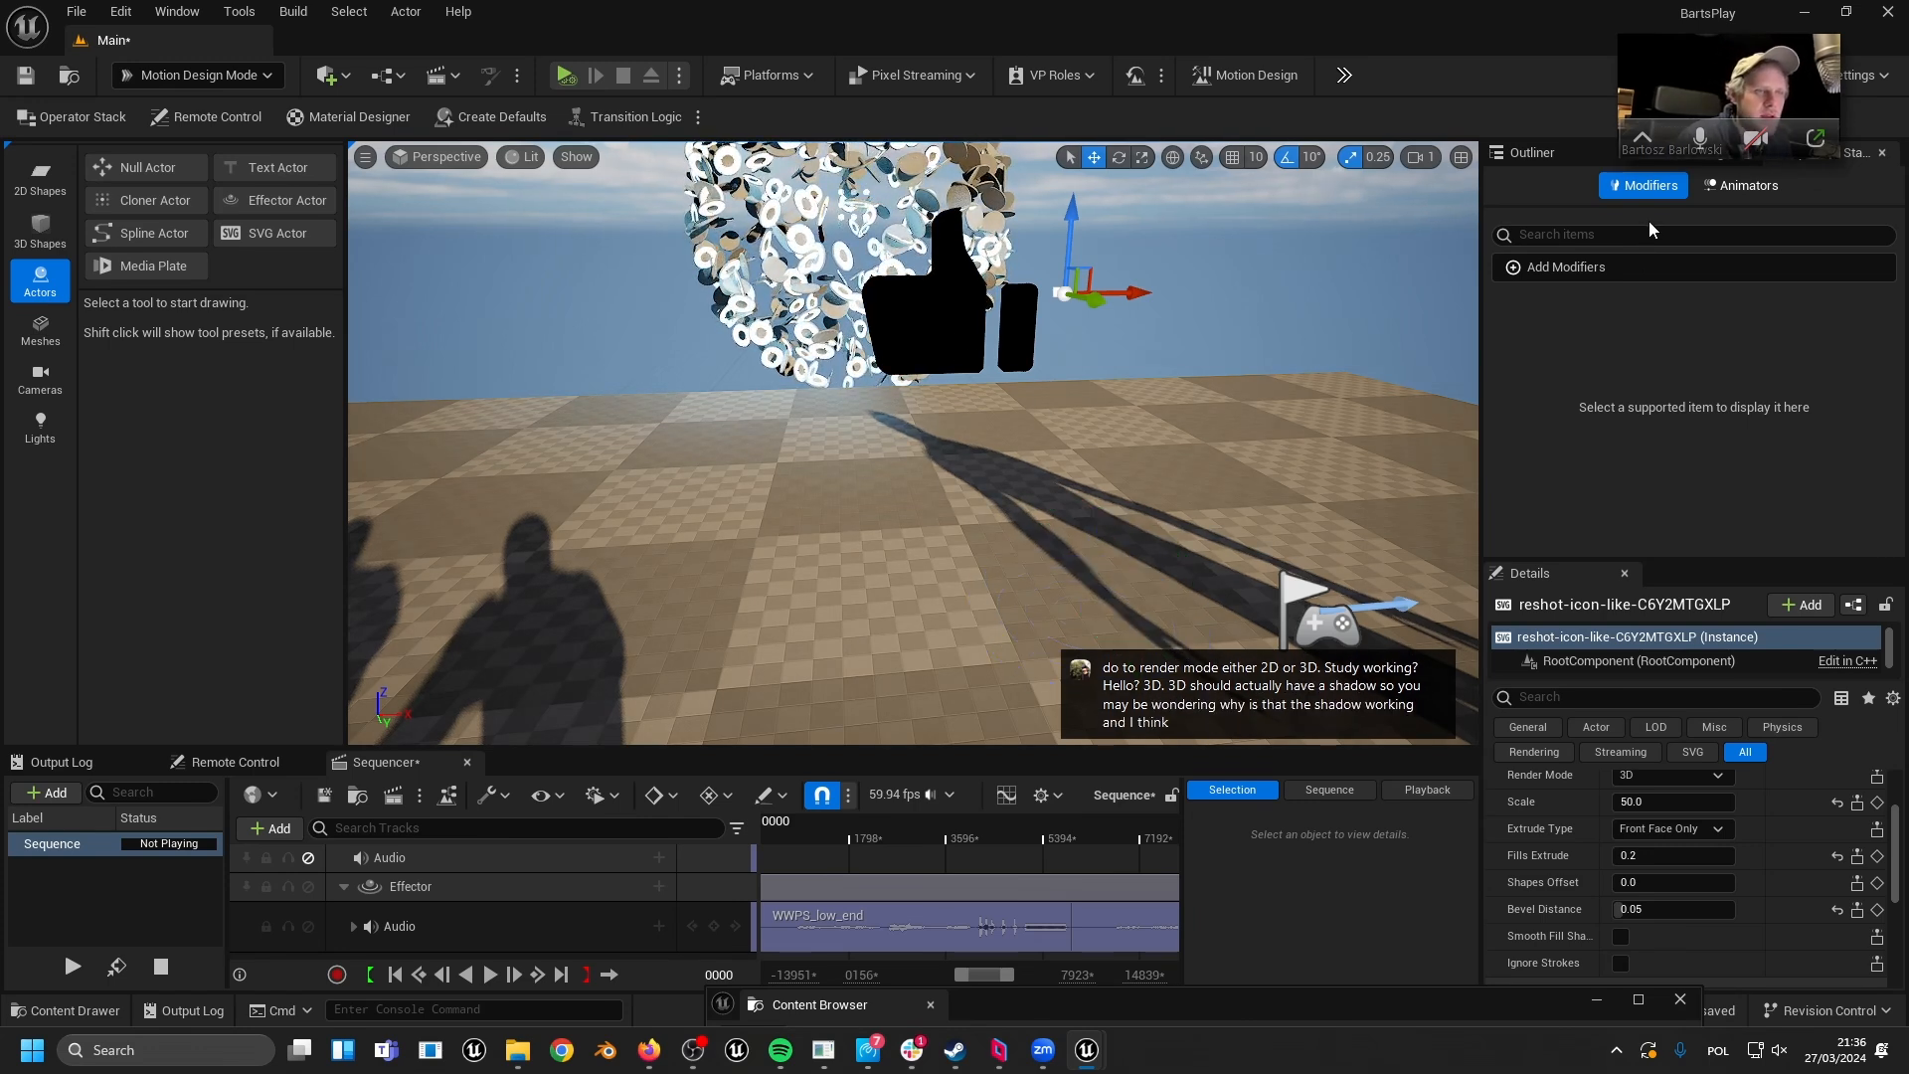
left_click_drag(1765, 74, 1375, 219)
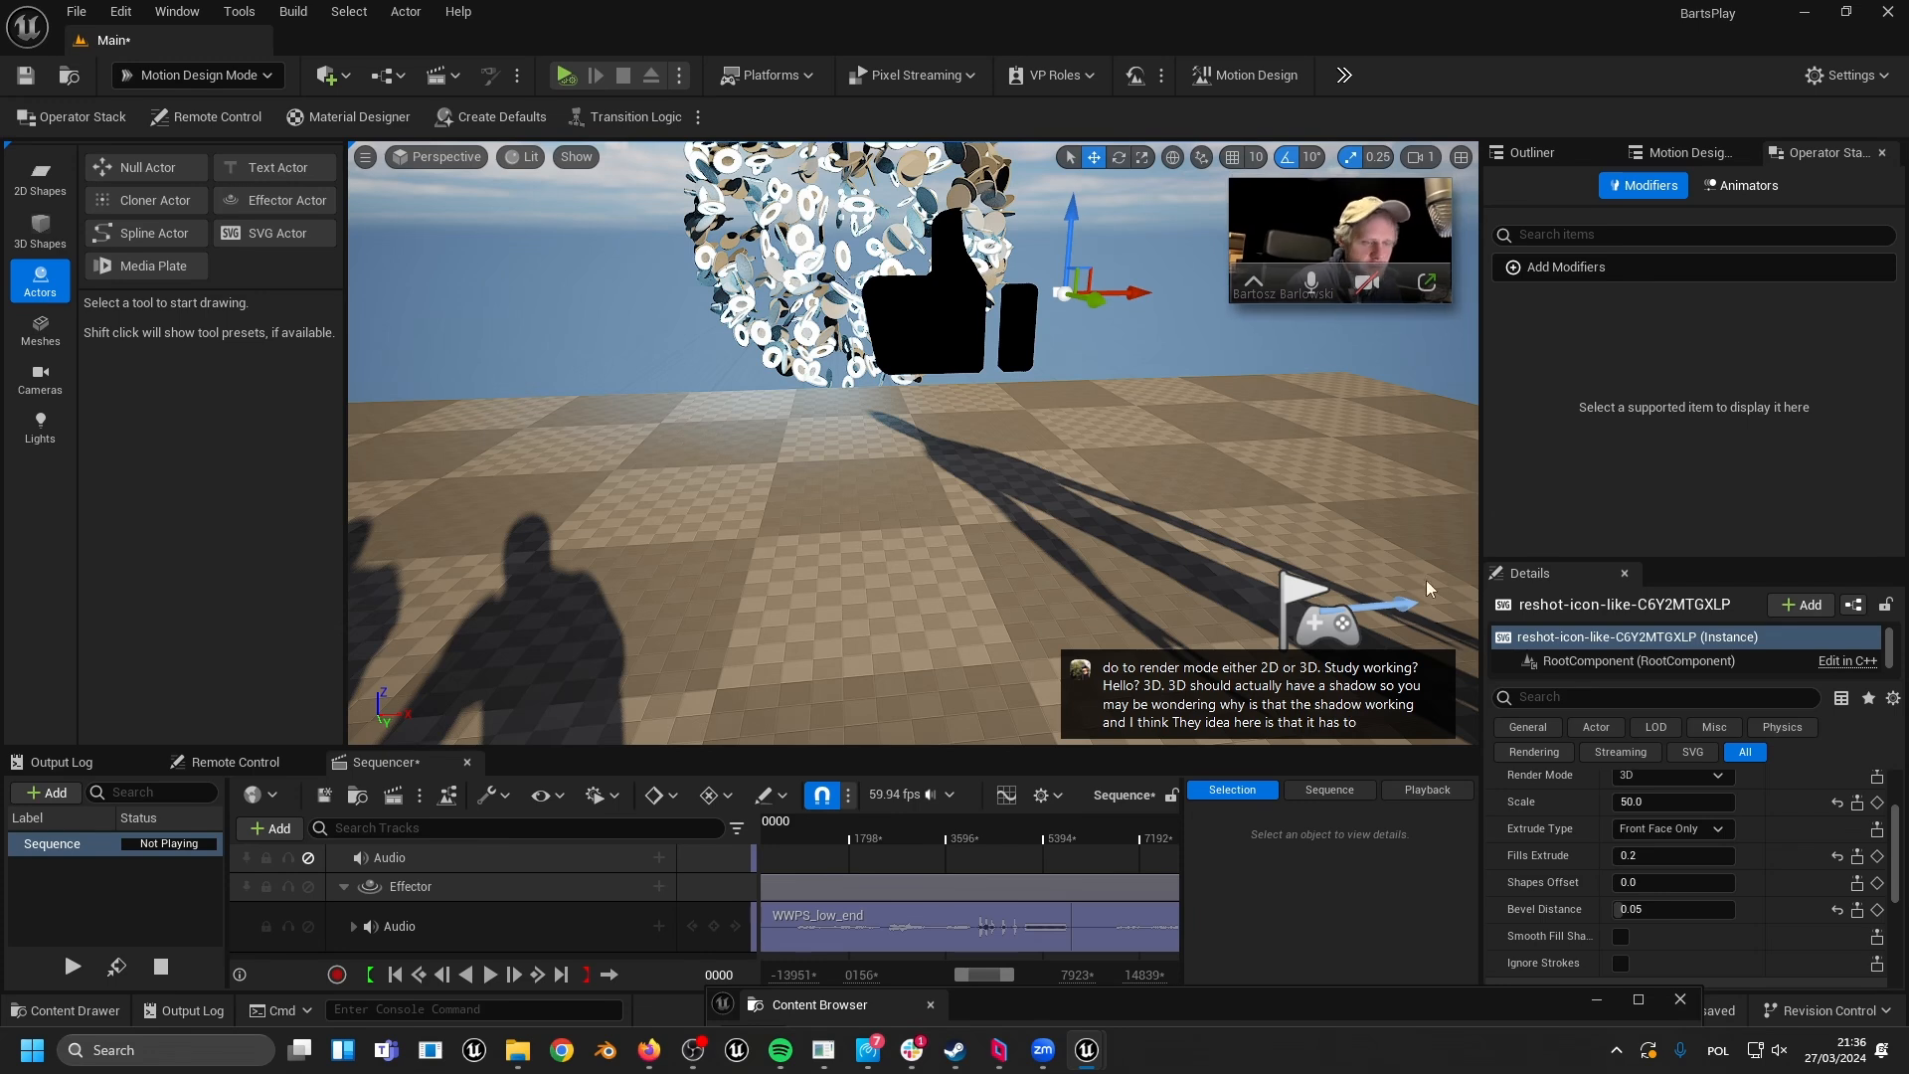
- Set the icon's Render Mode to 2D and view it from behind against the mannequins and their shadows
scroll(1664, 896, "up", 3)
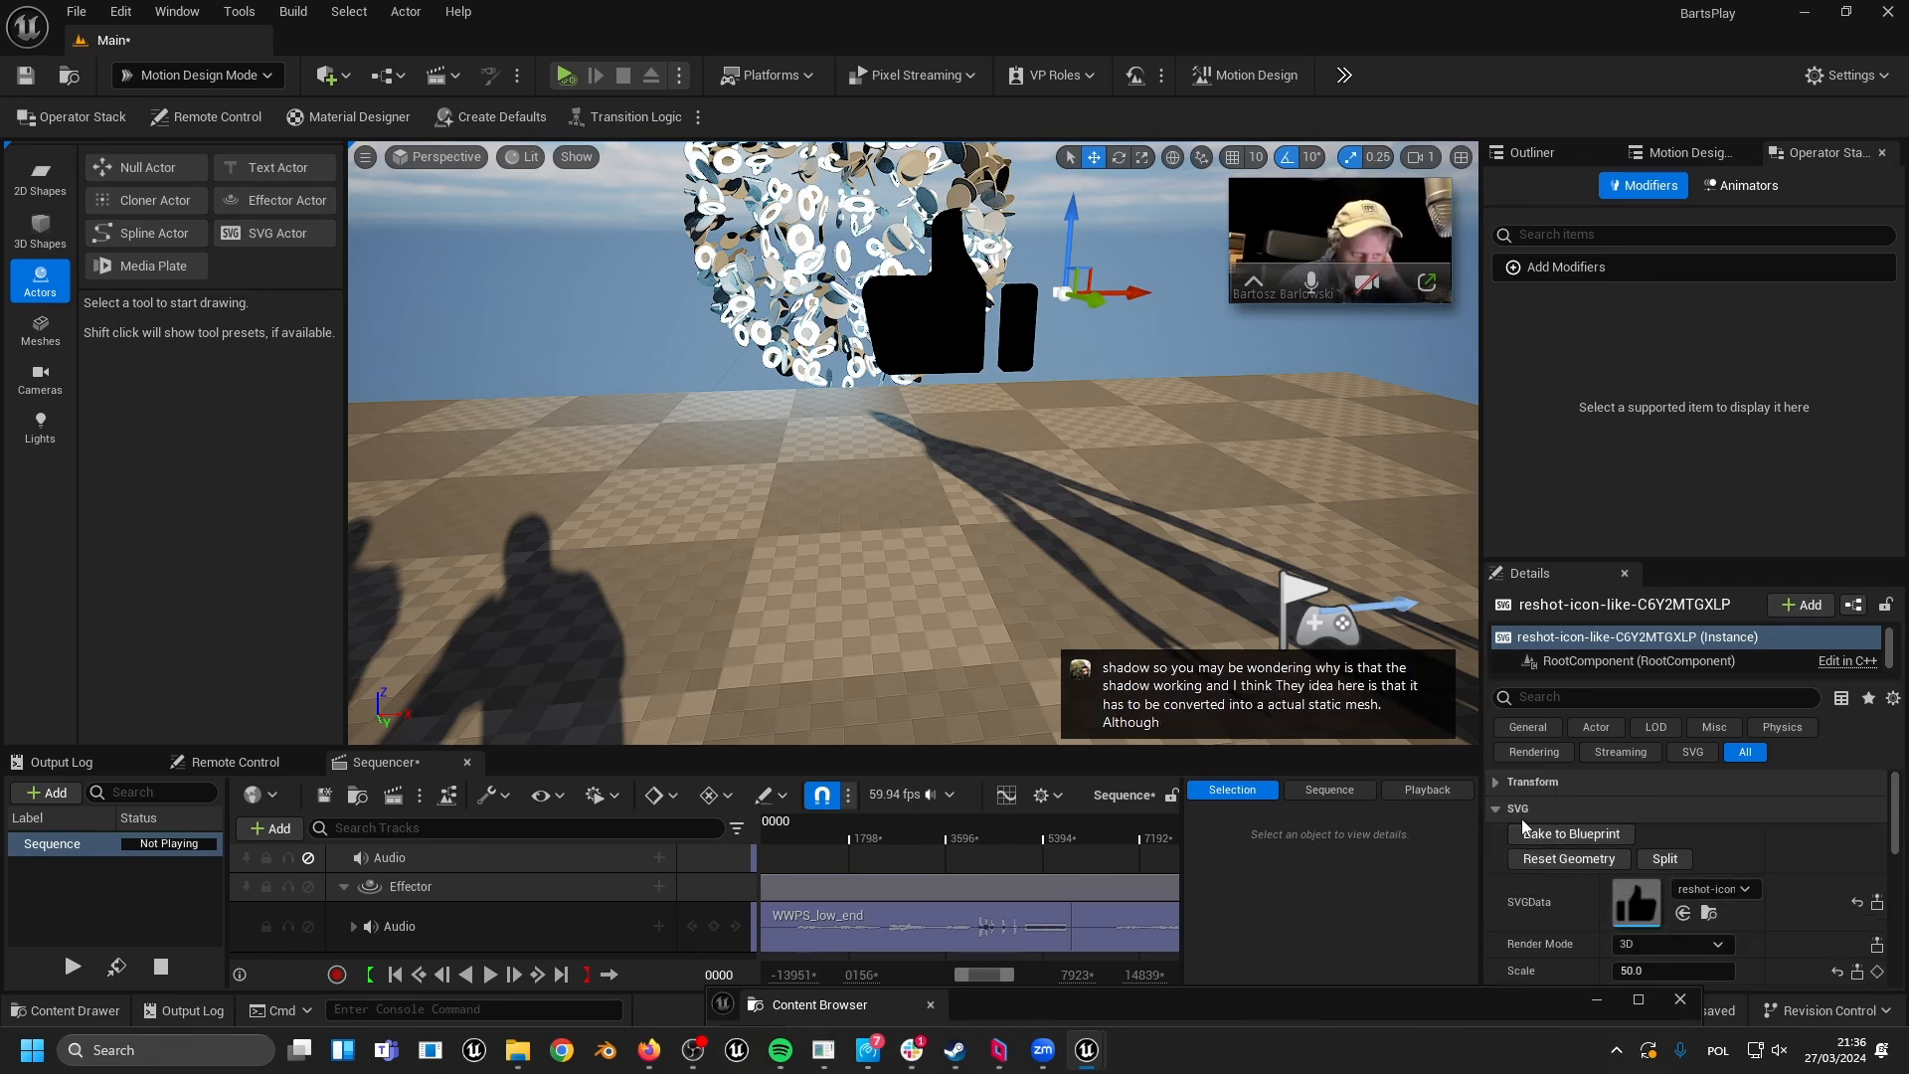
left_click(1640, 946)
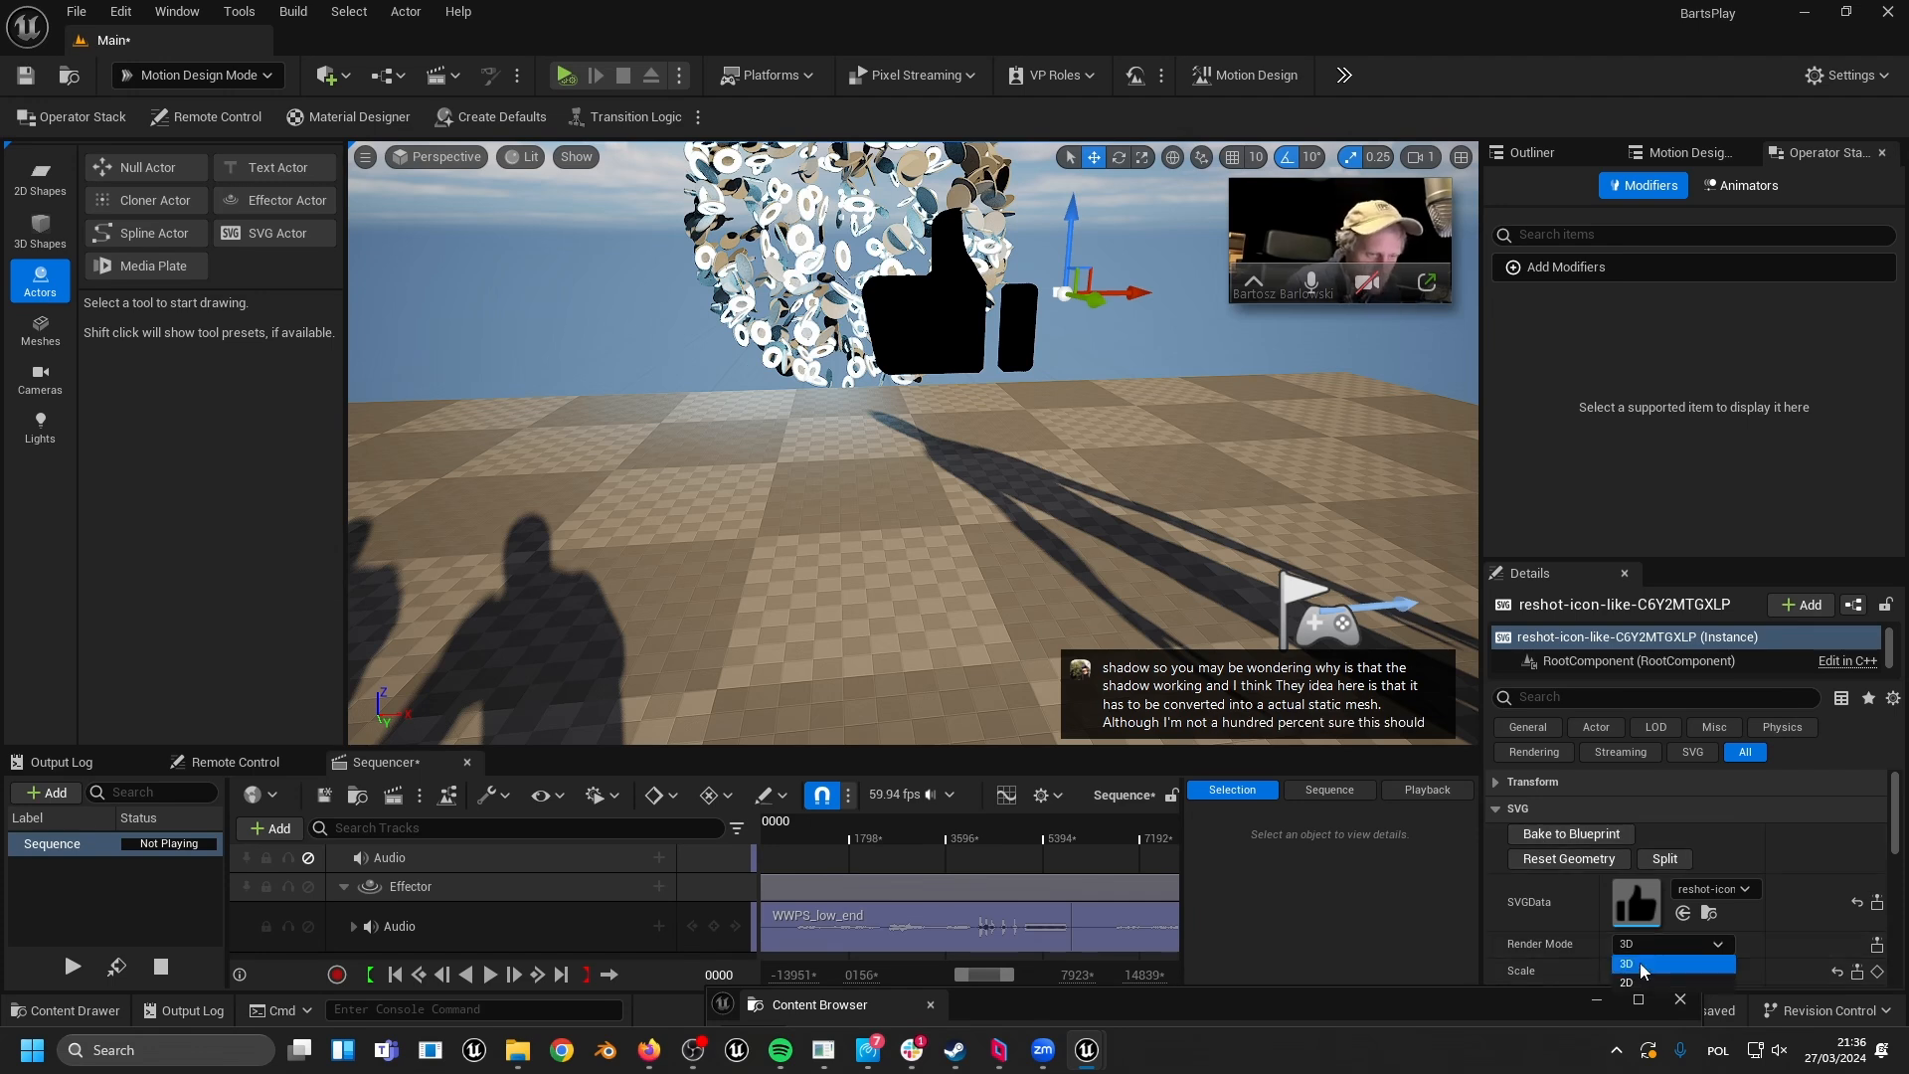
left_click(1640, 985)
key("f")
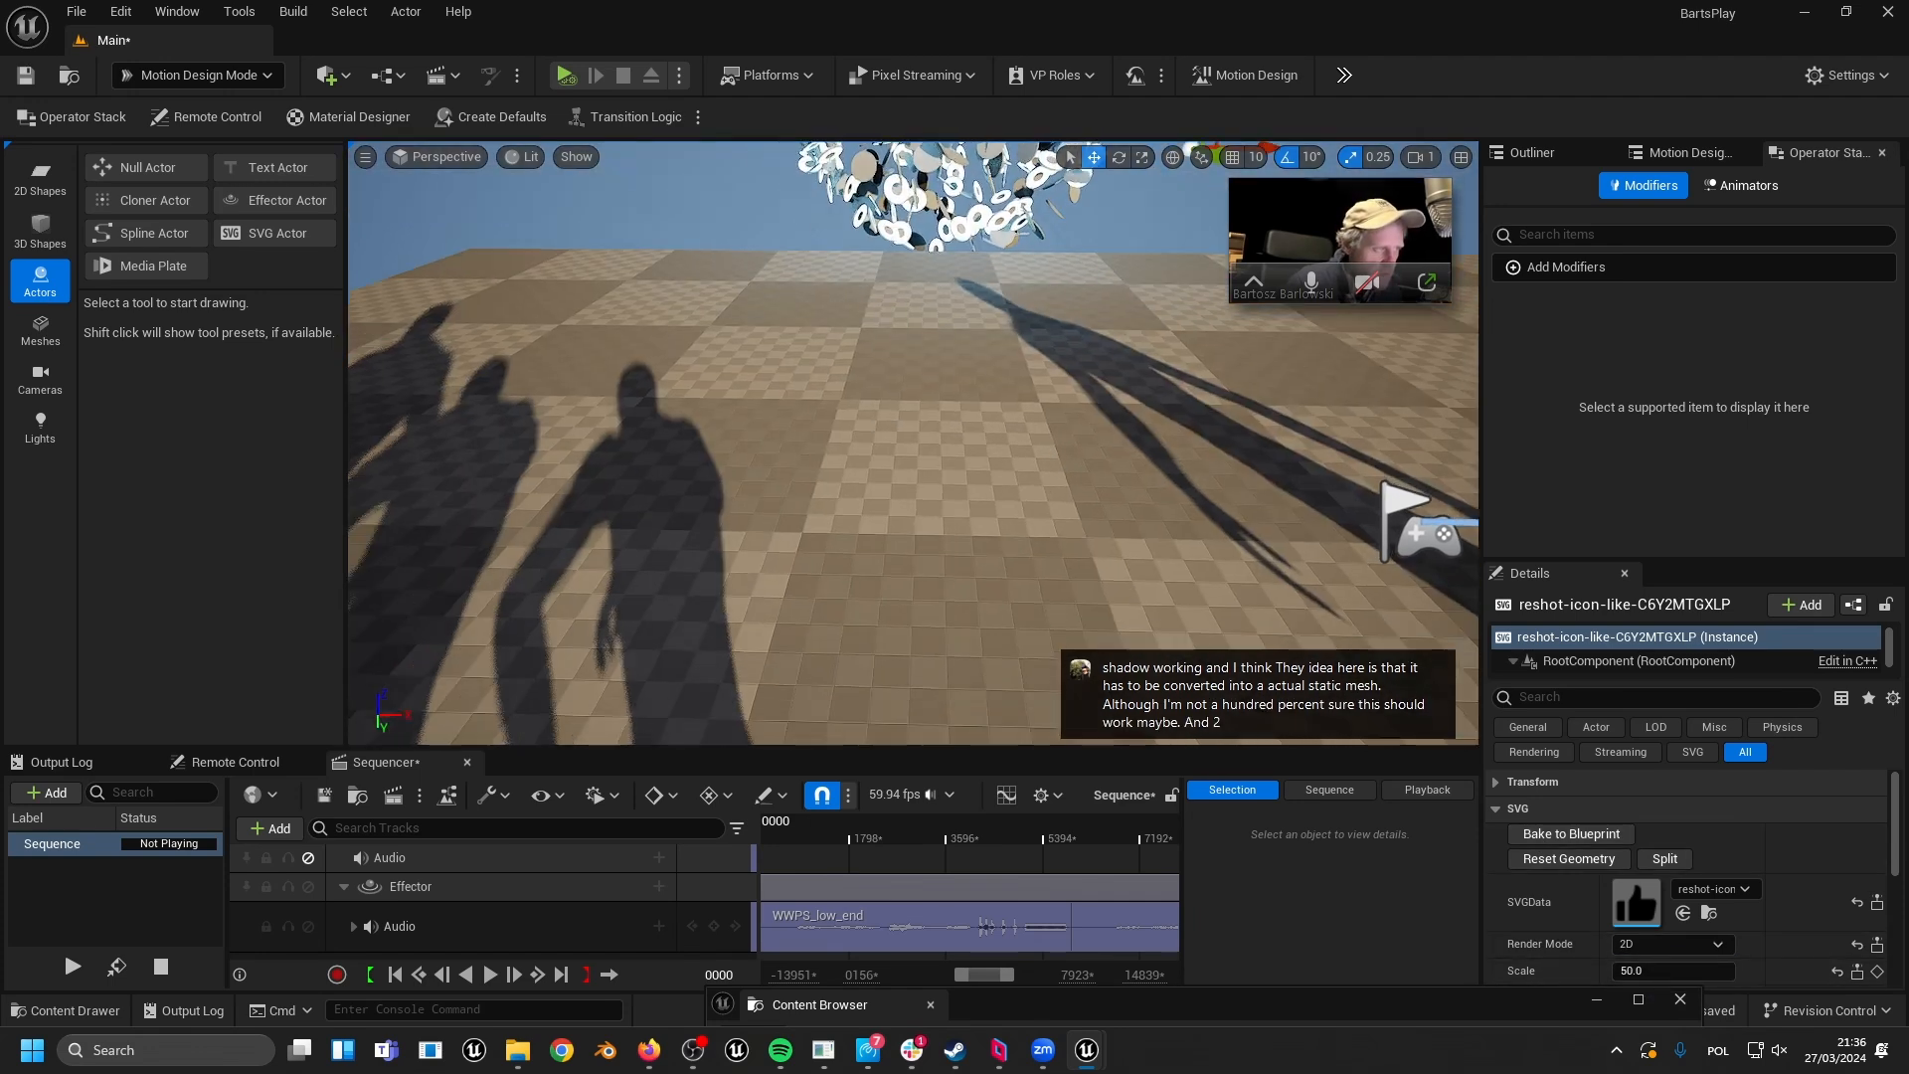
left_click_drag(943, 471, 1285, 378, "alt")
key("s")
right_click_drag(897, 482, 889, 567)
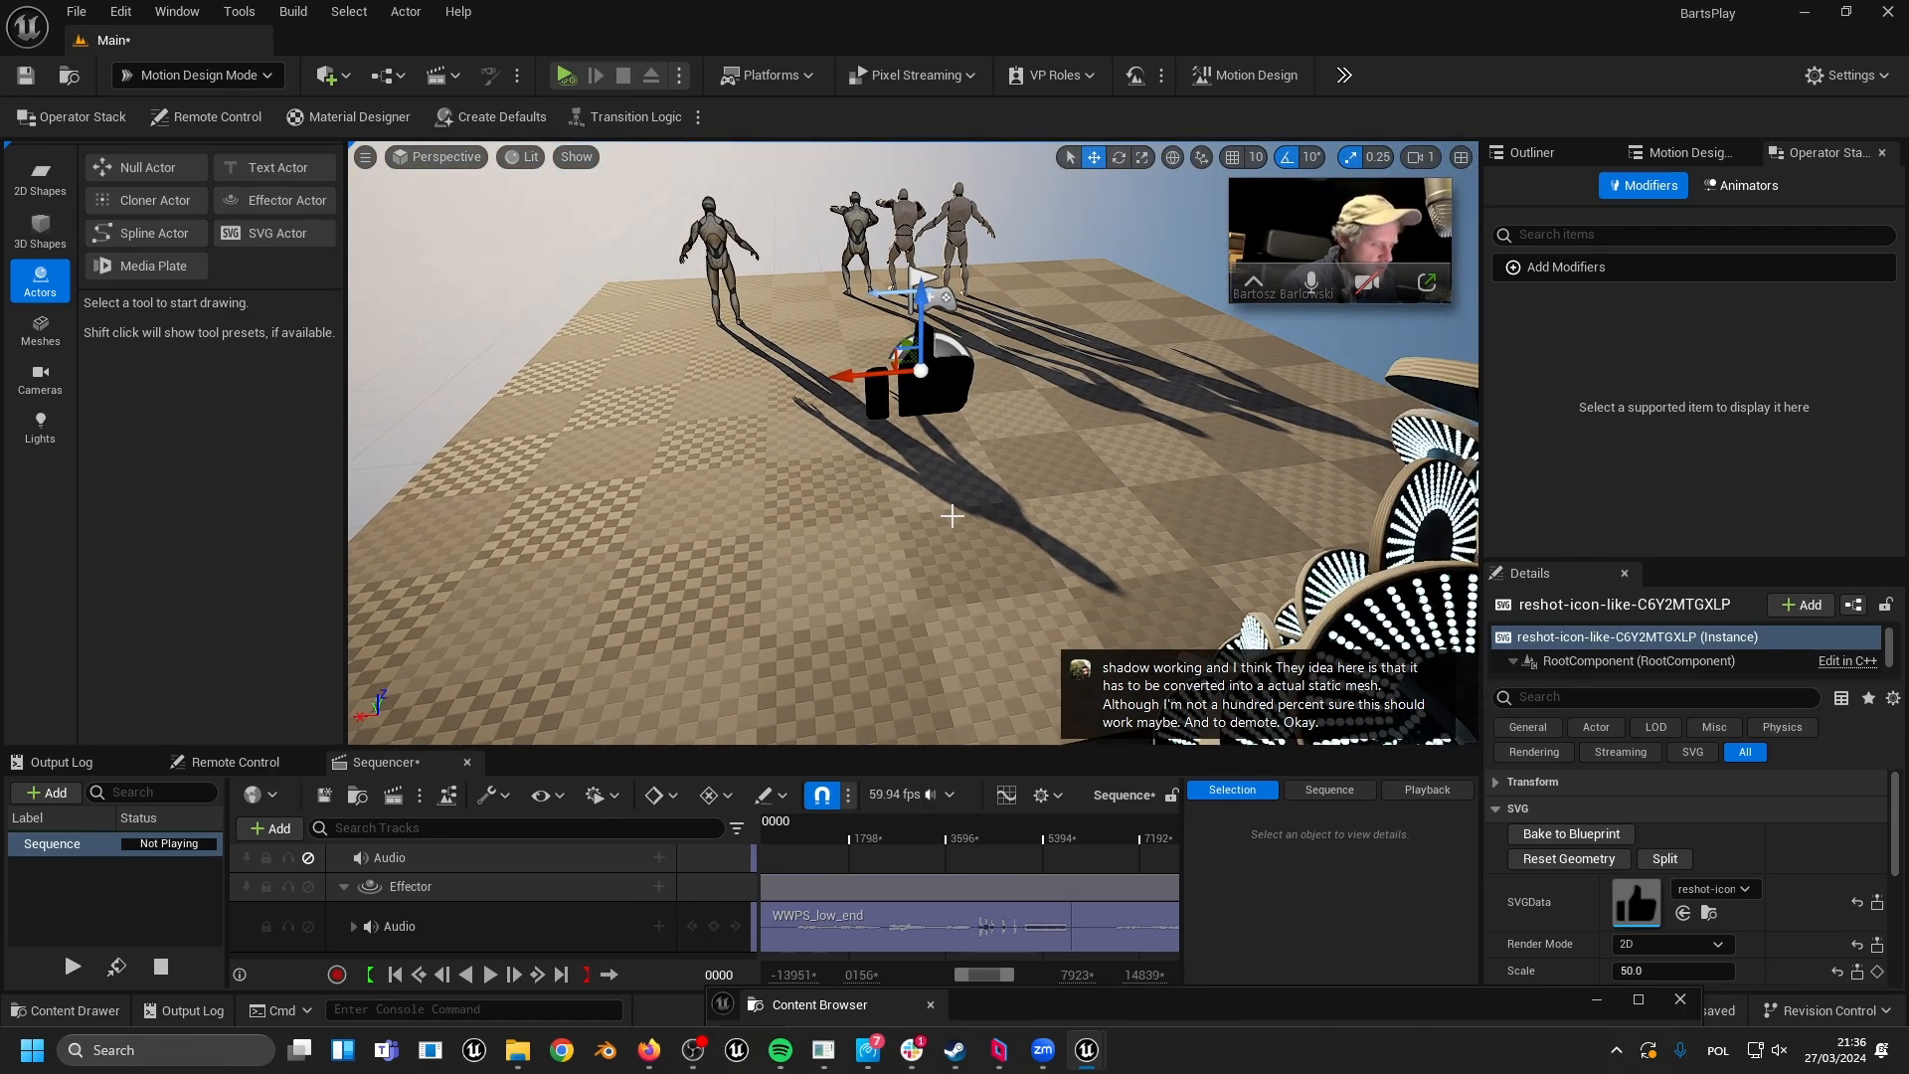
- Rotate the sunlight to a steeper angle to check whether the 2D icon casts a shadow
key("ctrl+l")
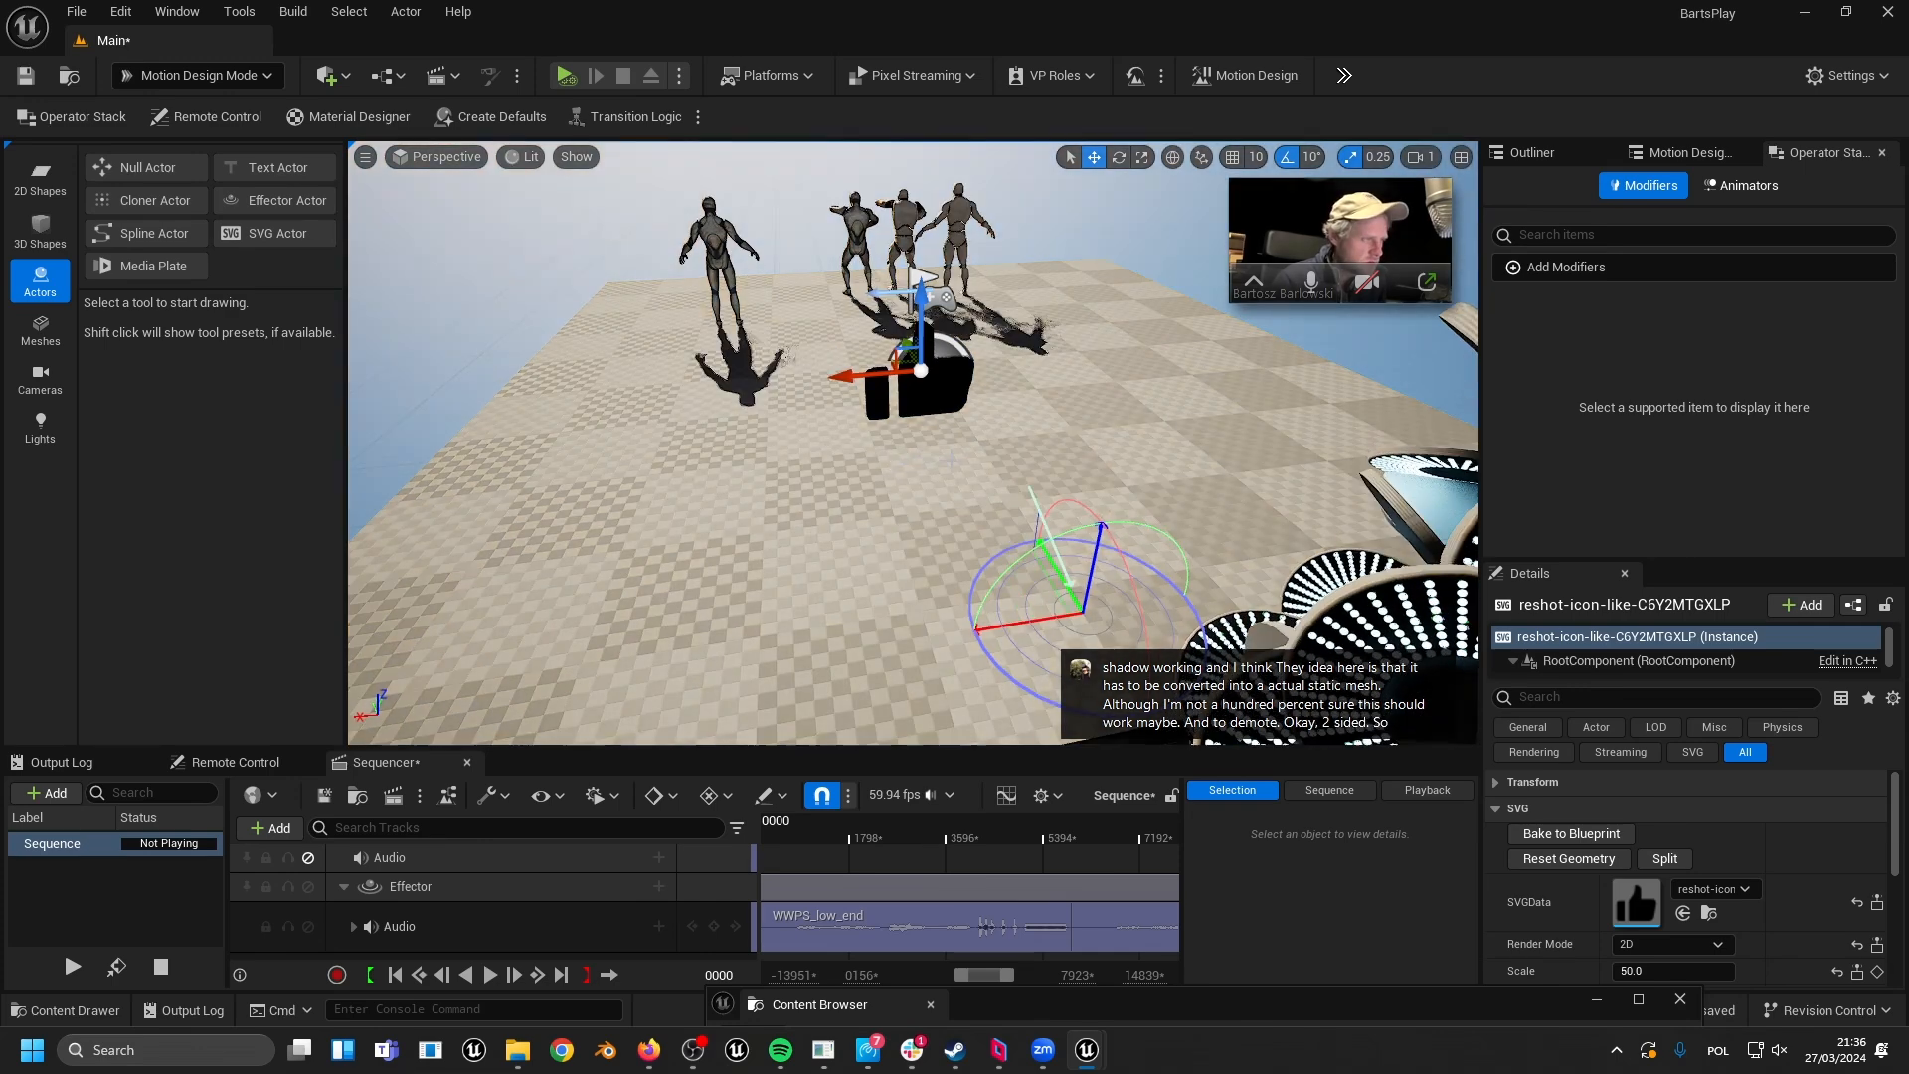
scroll(1599, 846, "down", 3)
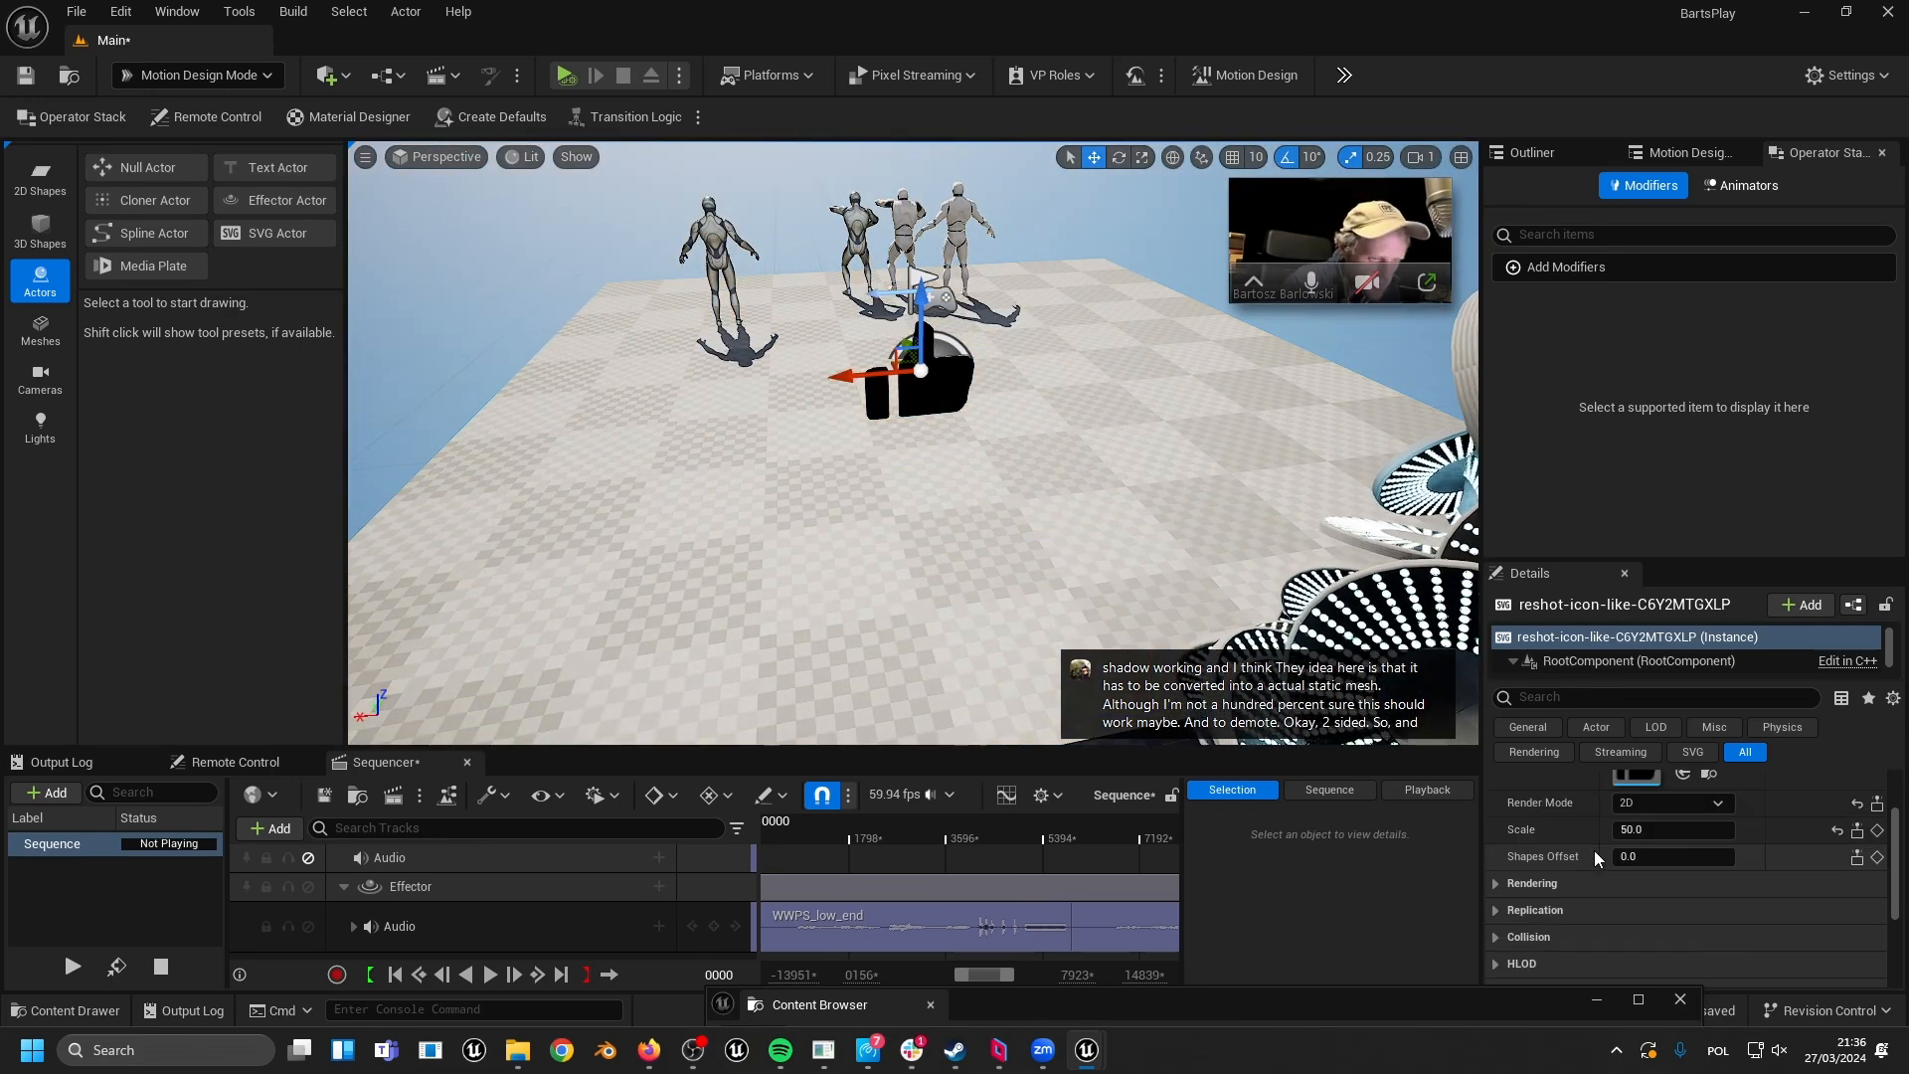
- Find the icon's shadow setting by filtering its properties for "shadow" and enable SVGCasts Shadow
scroll(1547, 880, "down", 4)
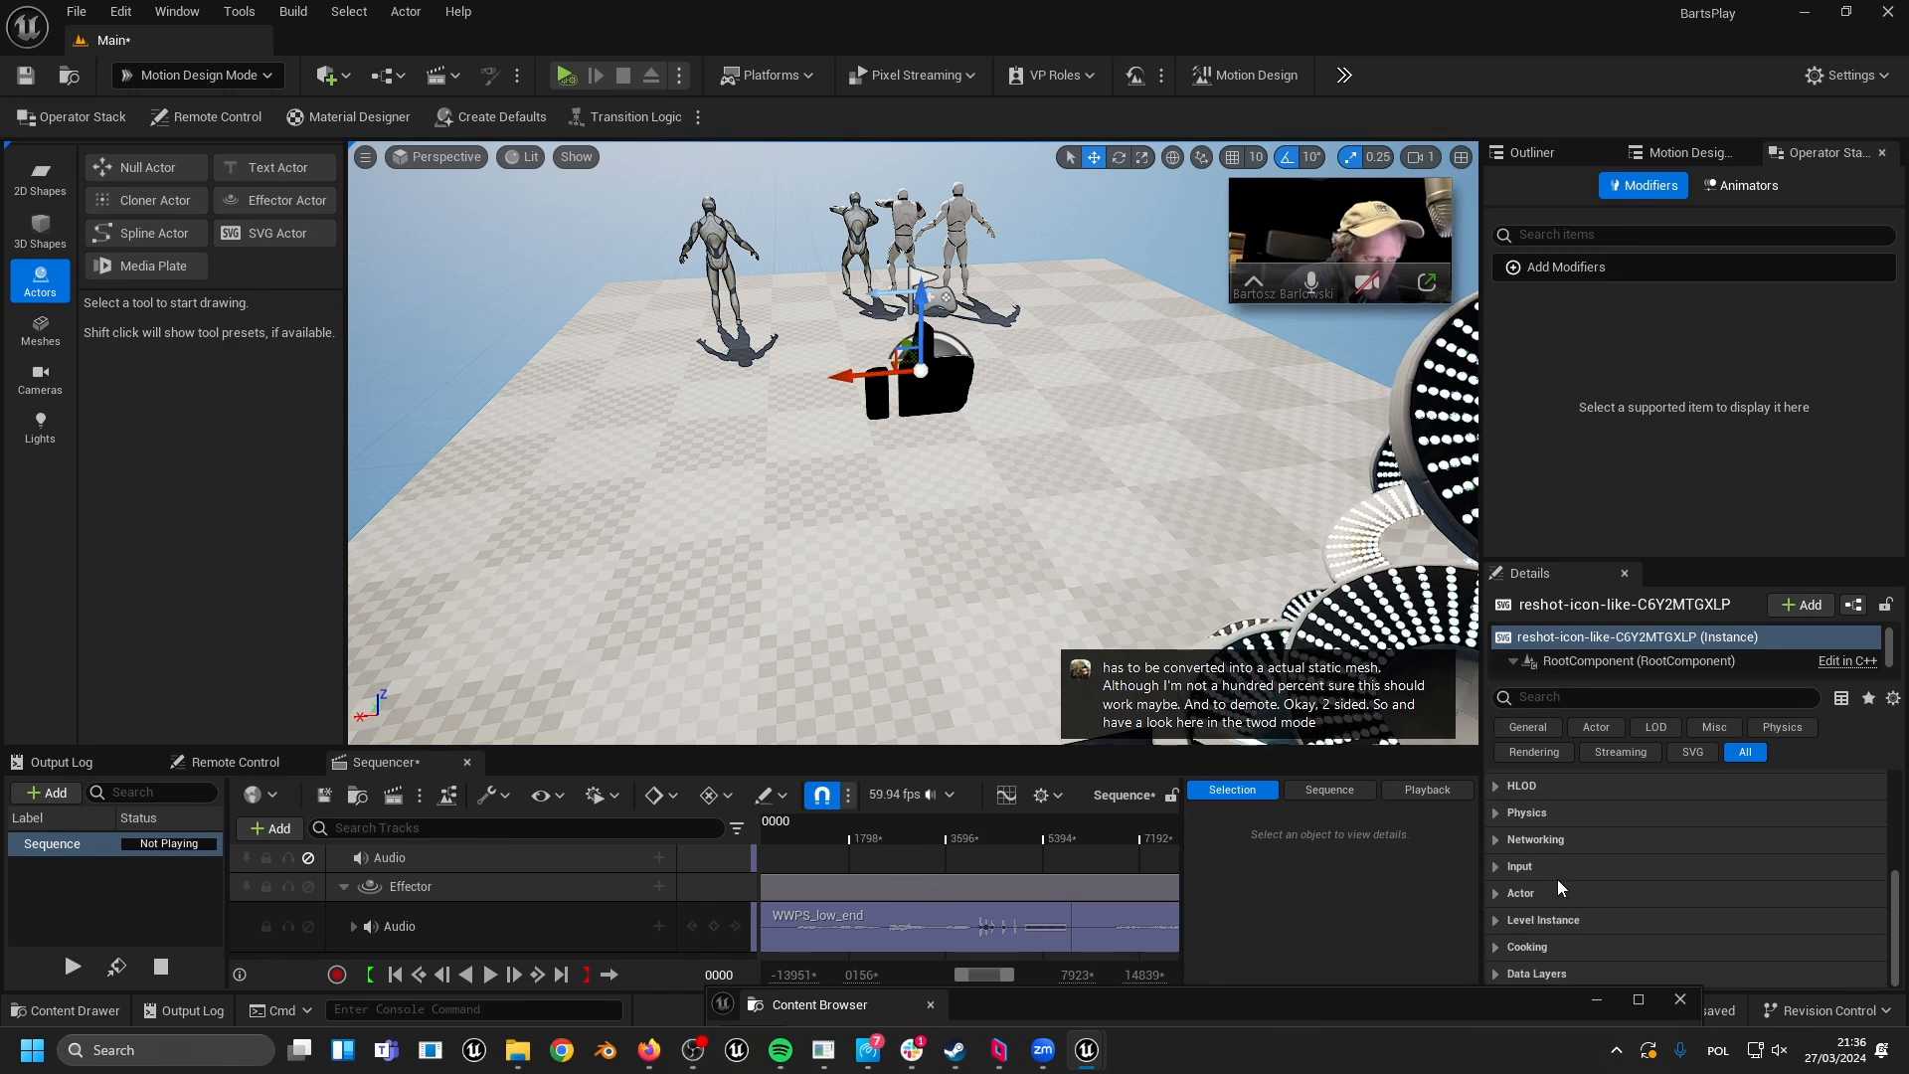
scroll(1541, 855, "up", 7)
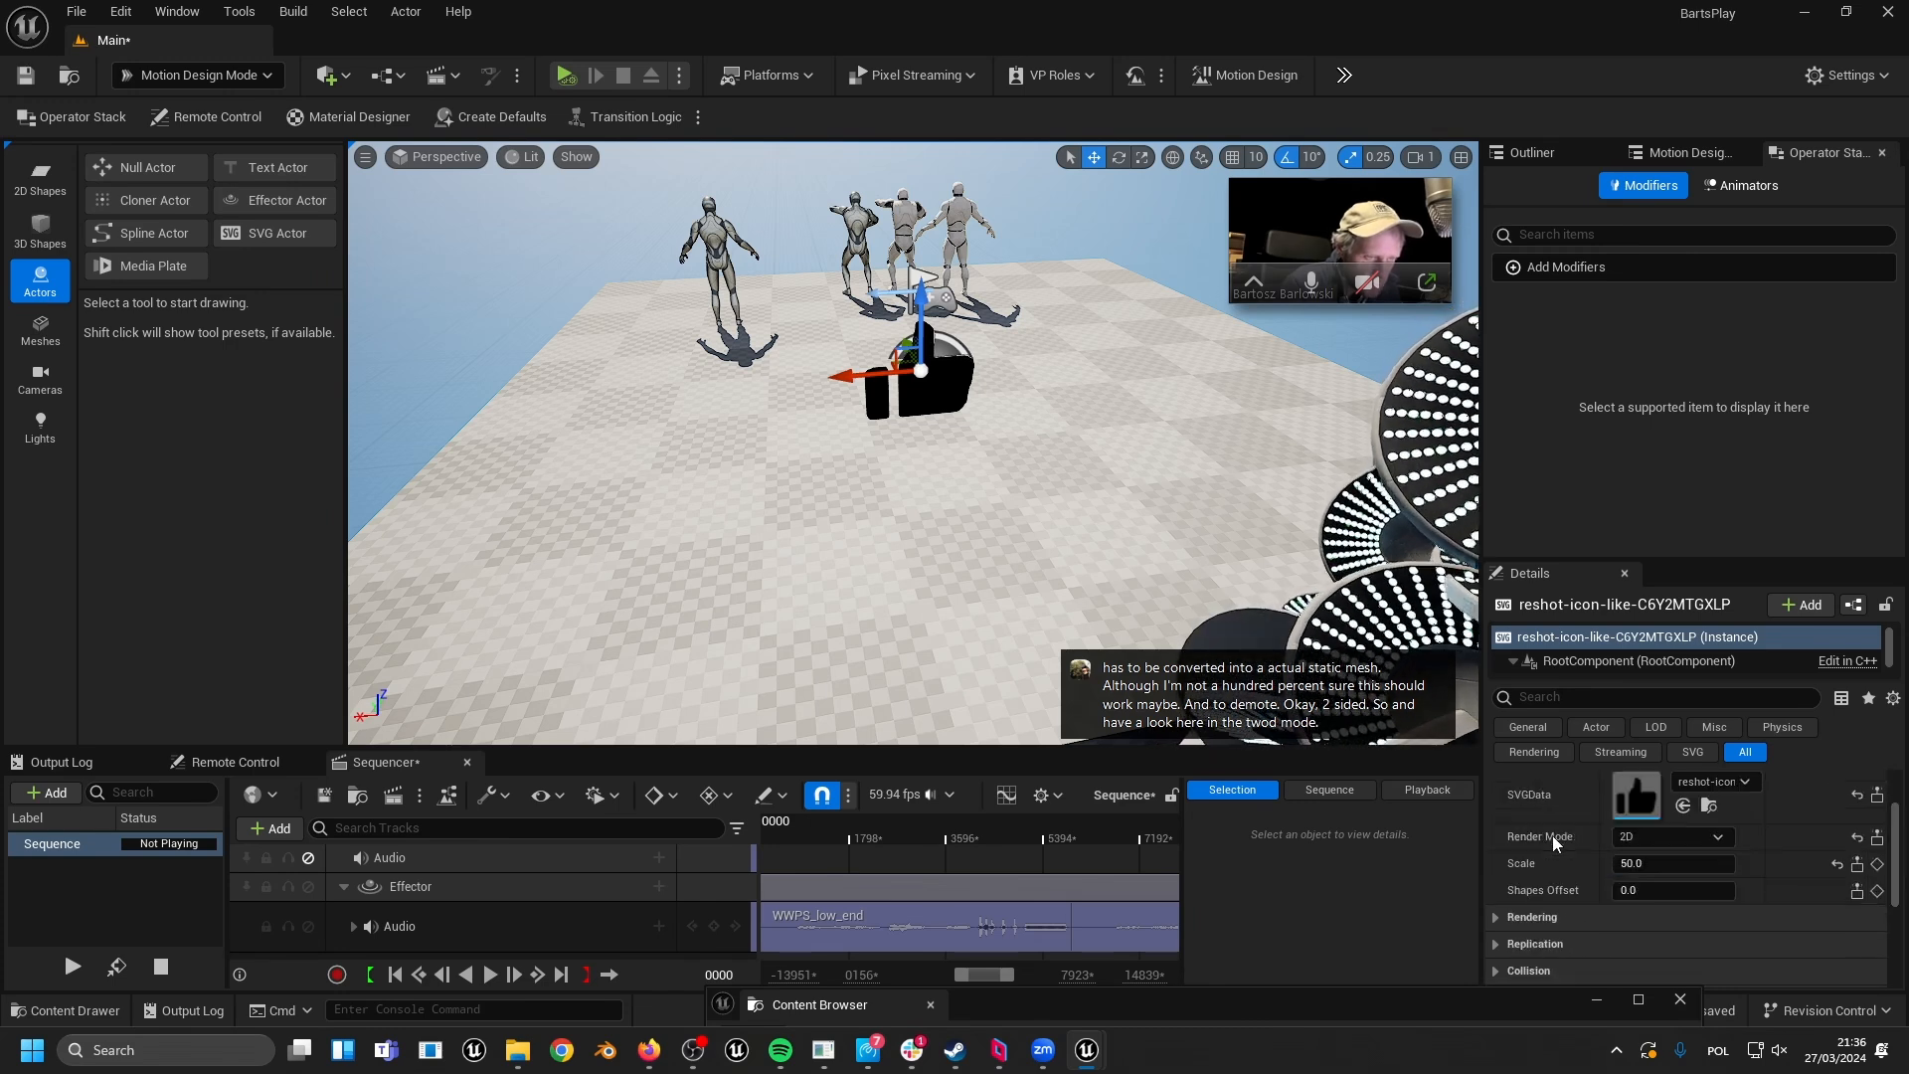
left_click(1515, 808)
left_click(1513, 782)
left_click(1513, 781)
left_click(1562, 696)
type("shadow")
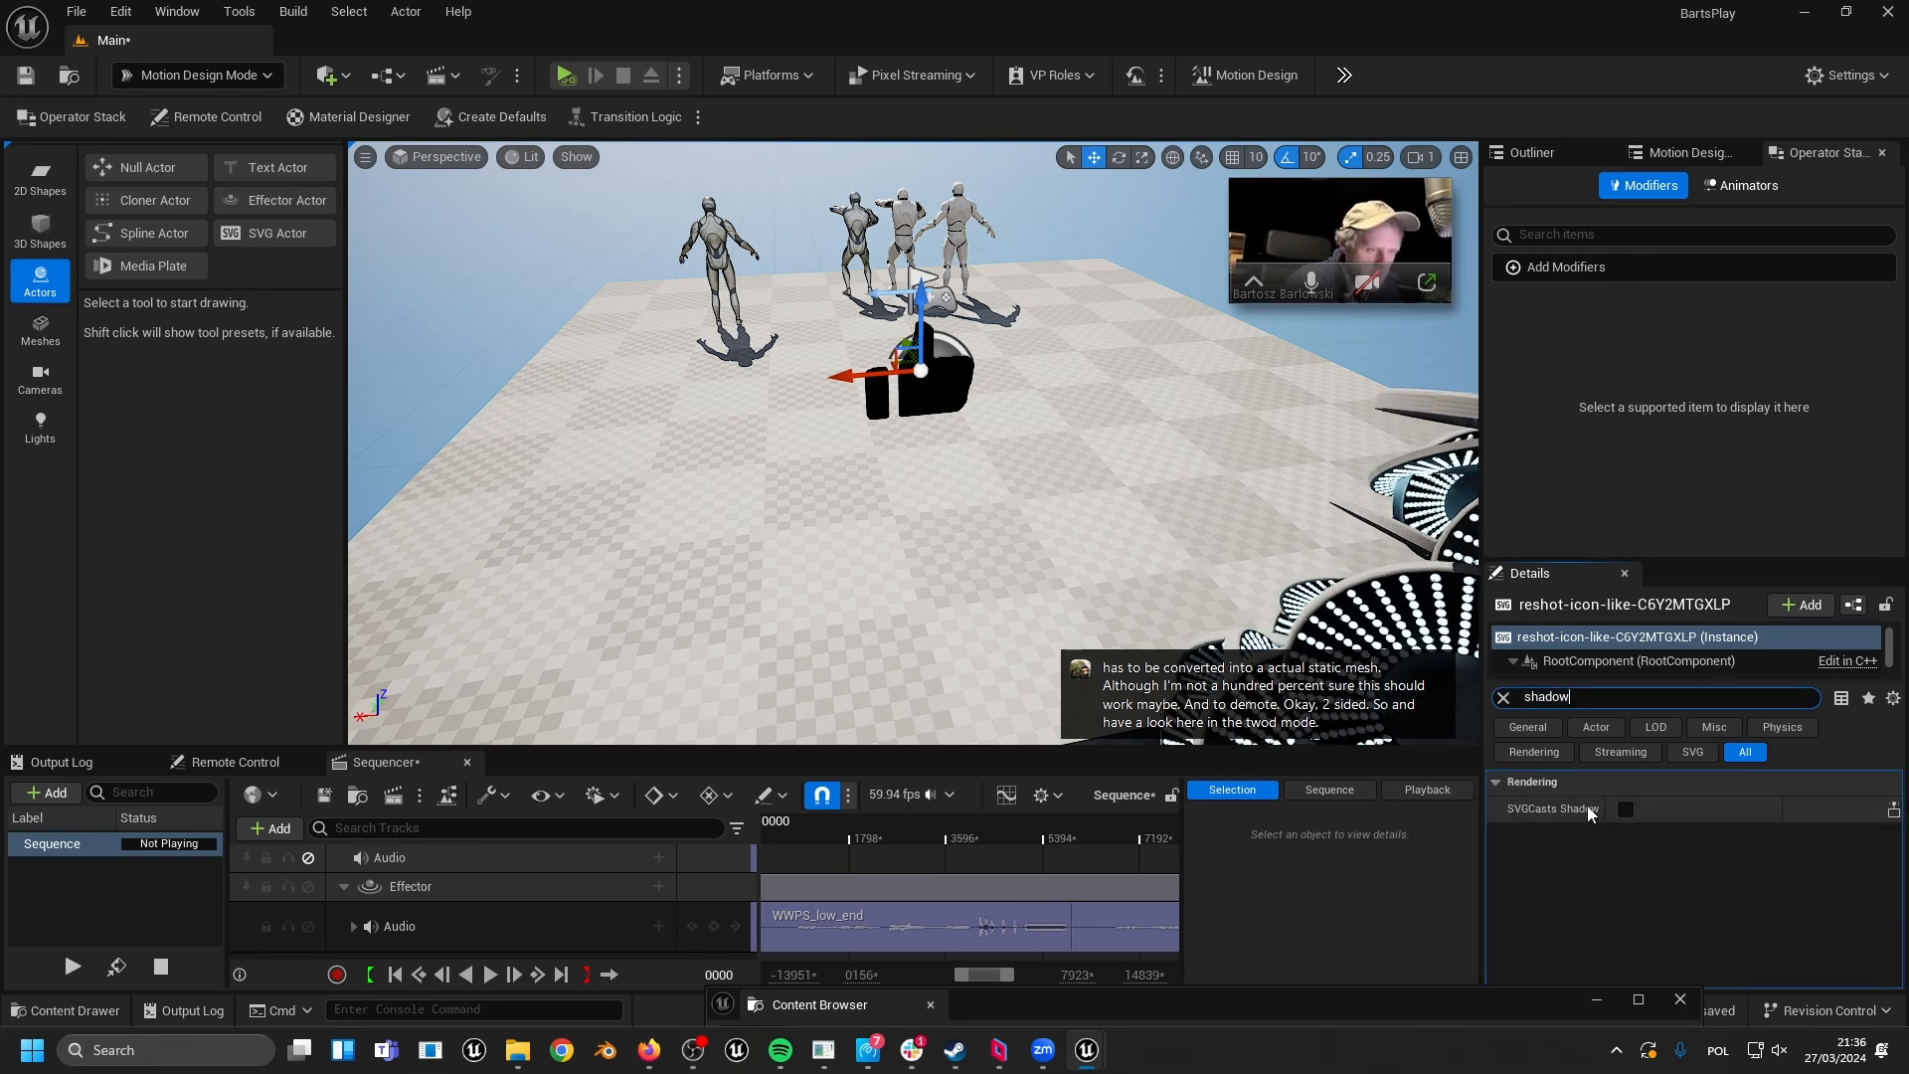
- Rotate the sunlight and view the 2D icon from different sides to check the floor for its shadow
right_click_drag(850, 536, 1188, 536)
key("a")
key("ctrl+l")
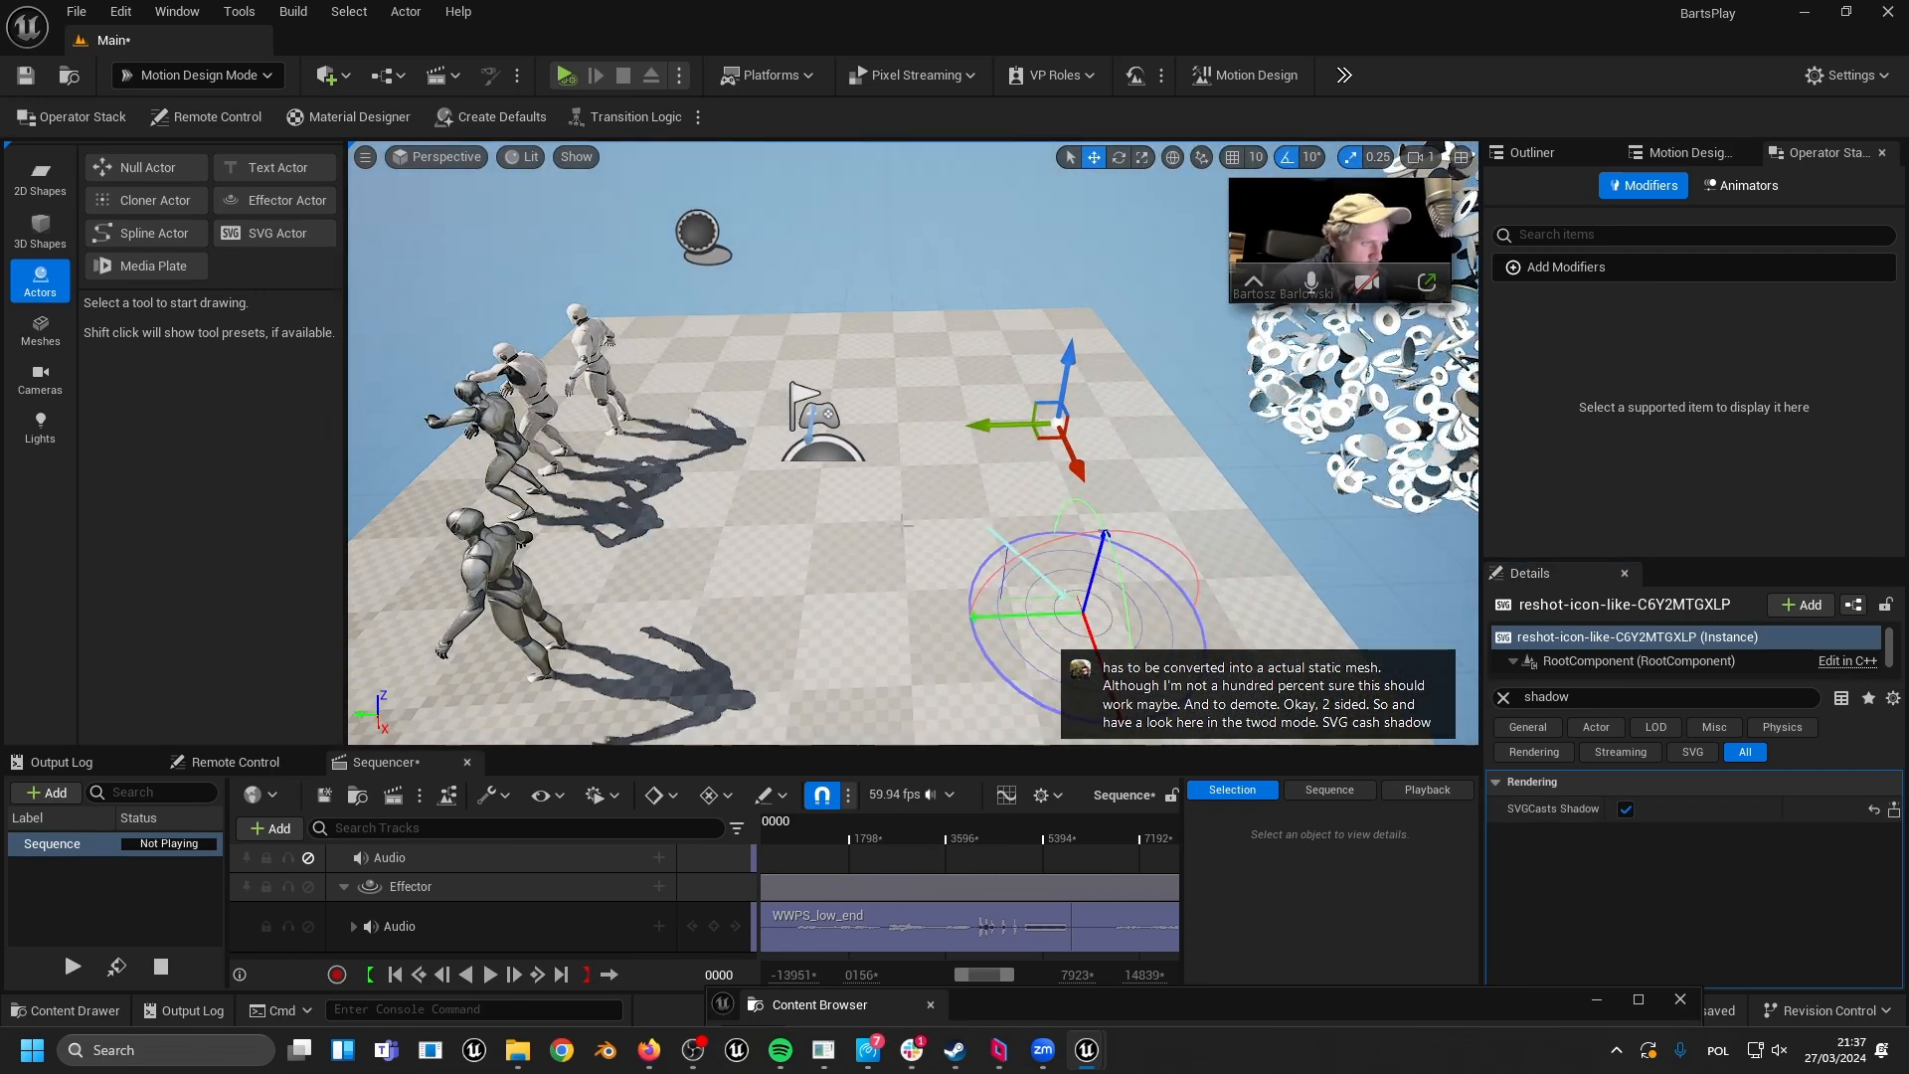
key("d")
right_click_drag(799, 413, 616, 407)
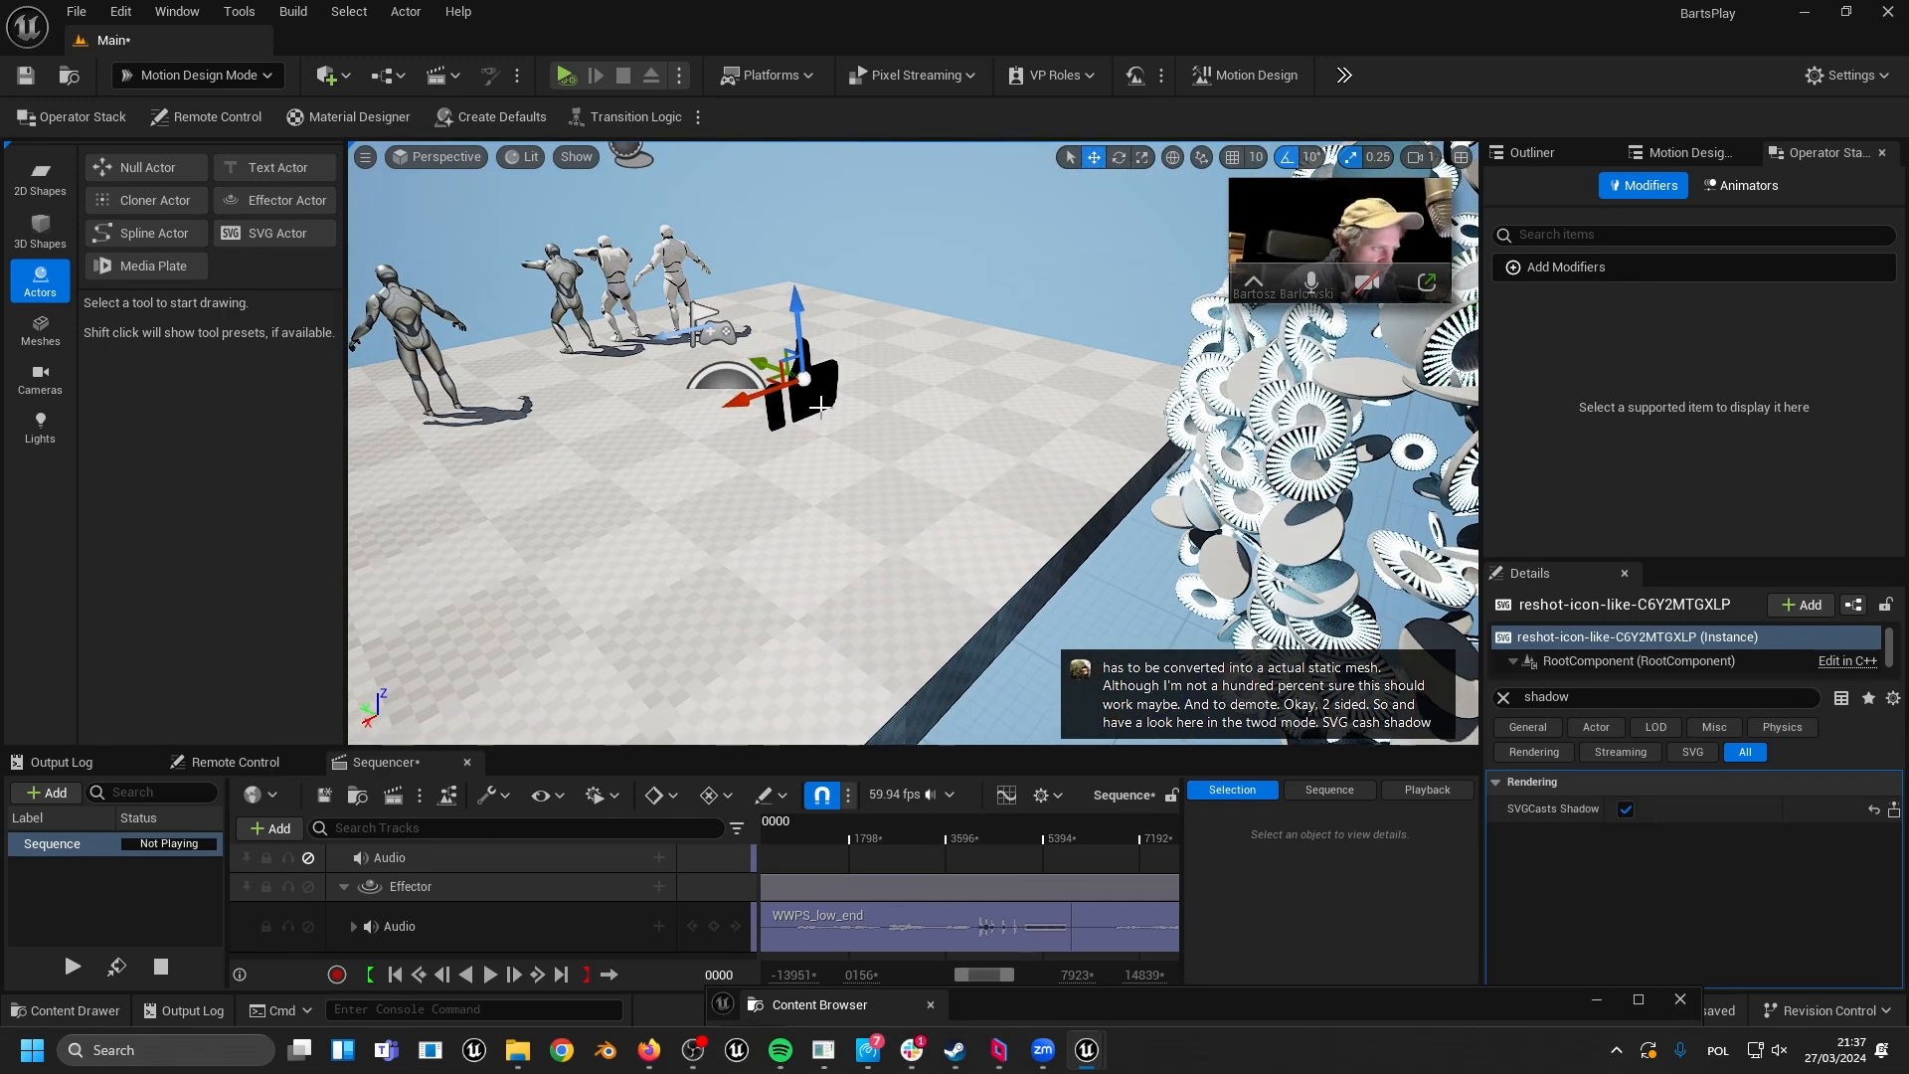
- Clear the property filter and set the icon's Render Mode to 3D
left_click(1504, 698)
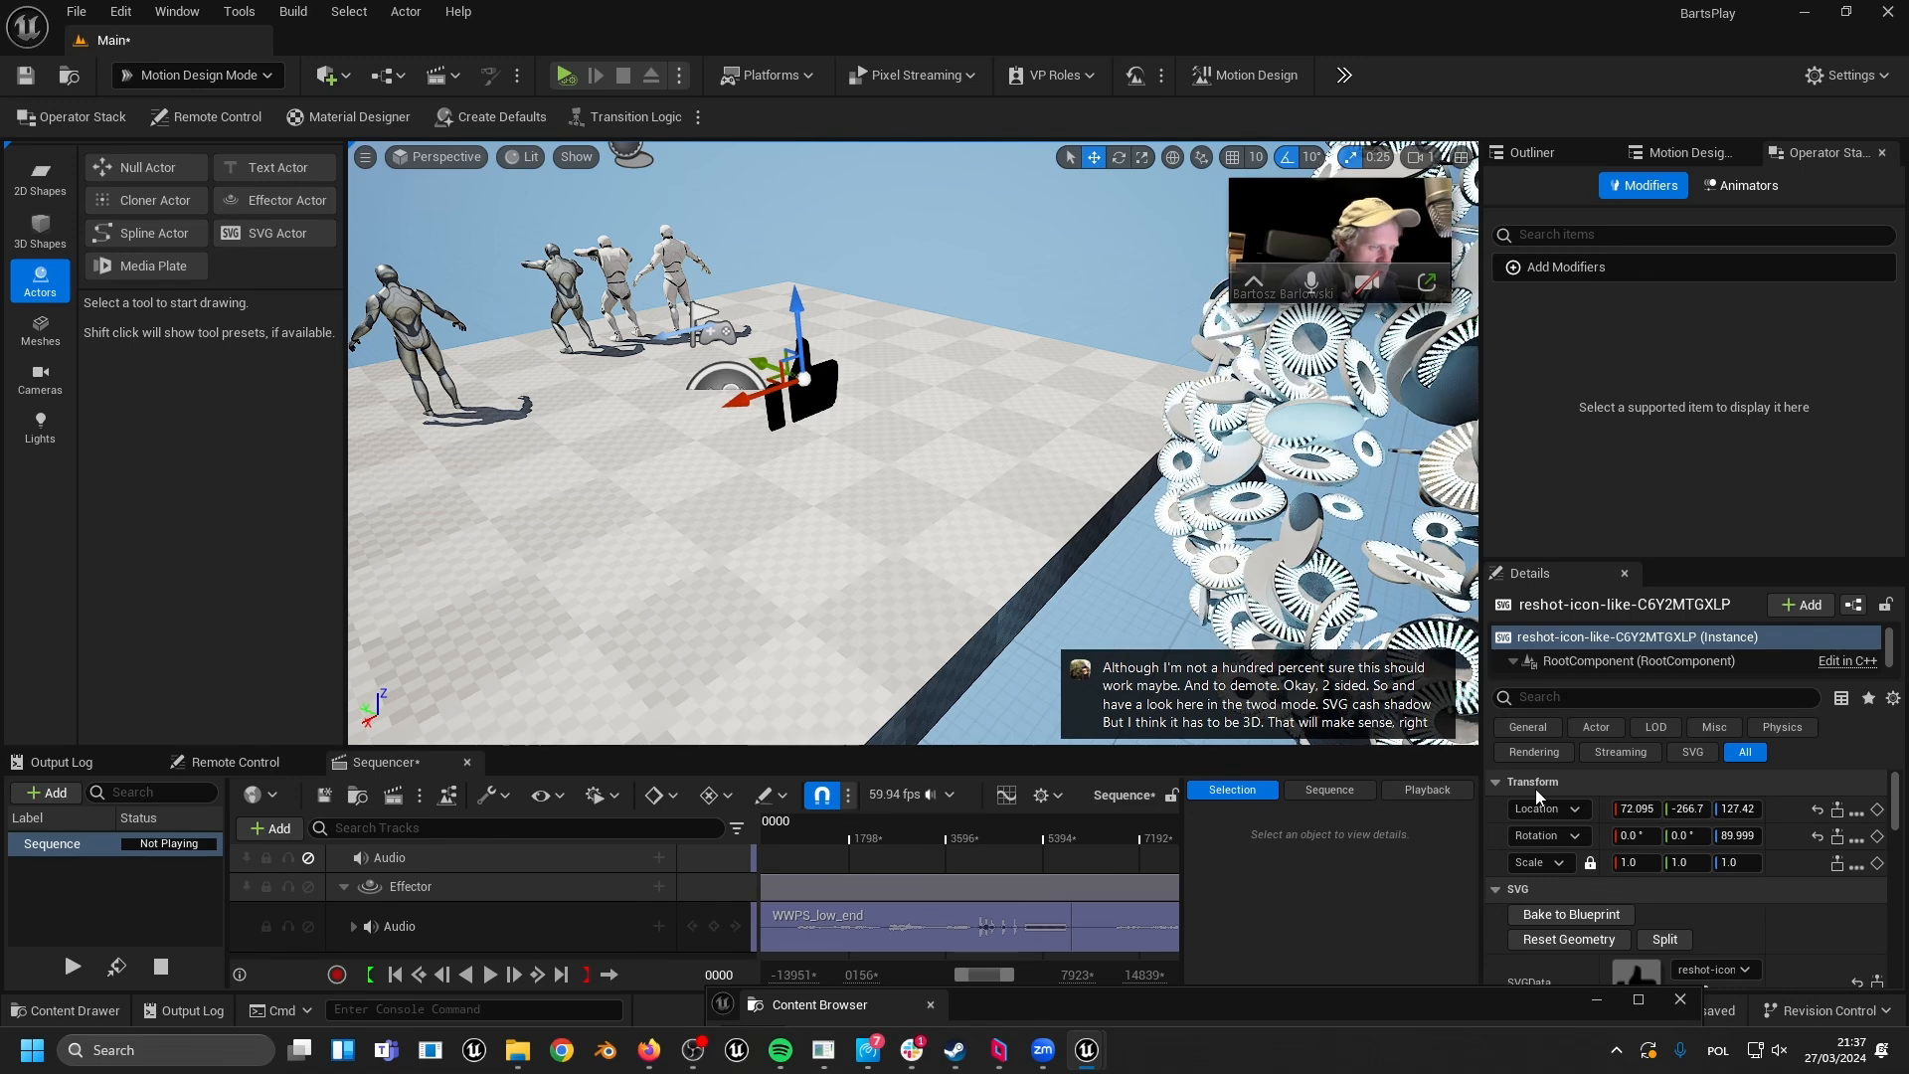
scroll(1551, 815, "down", 3)
left_click(1636, 873)
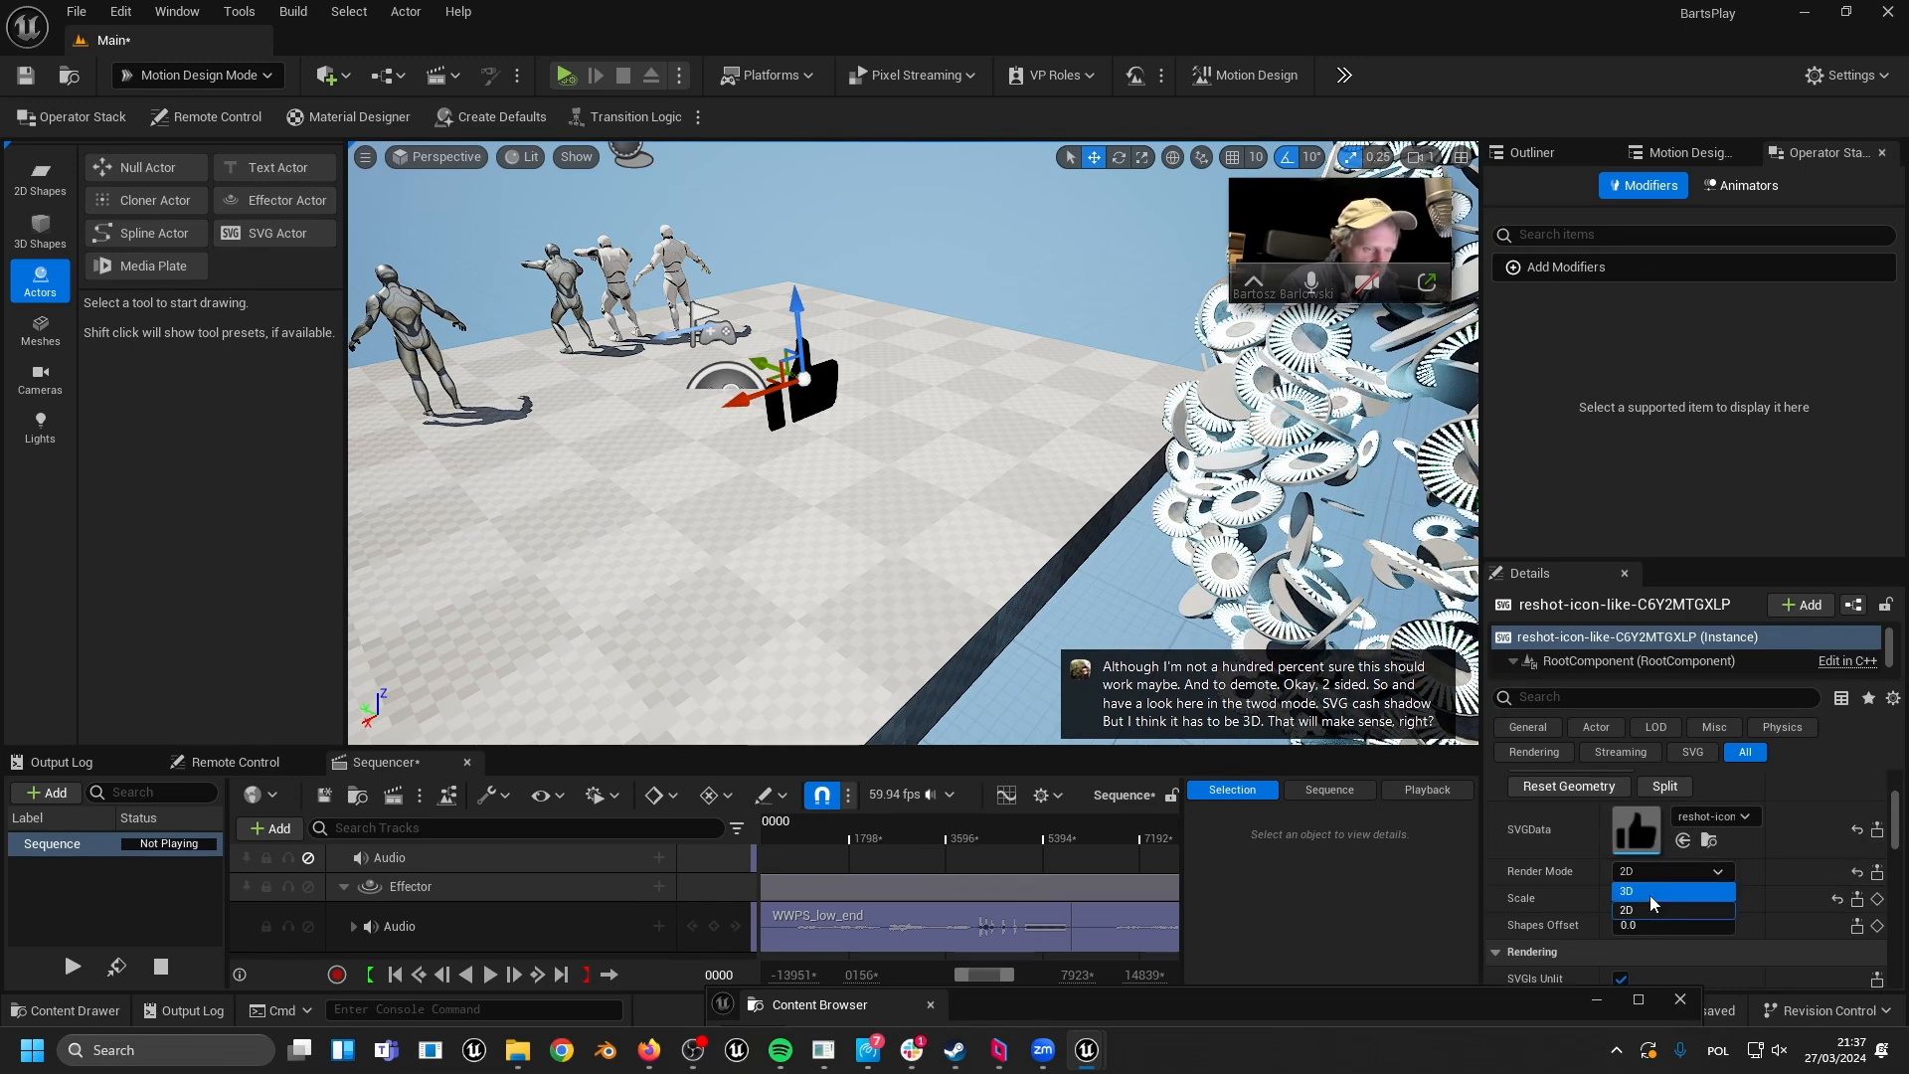
left_click(1649, 895)
- Rotate the sunlight to test how the 3D icon's shadow falls on the floor
mouse_move(916, 524)
right_mouse_down()
mouse_move(959, 524)
mouse_move(916, 524)
right_mouse_up()
key("a")
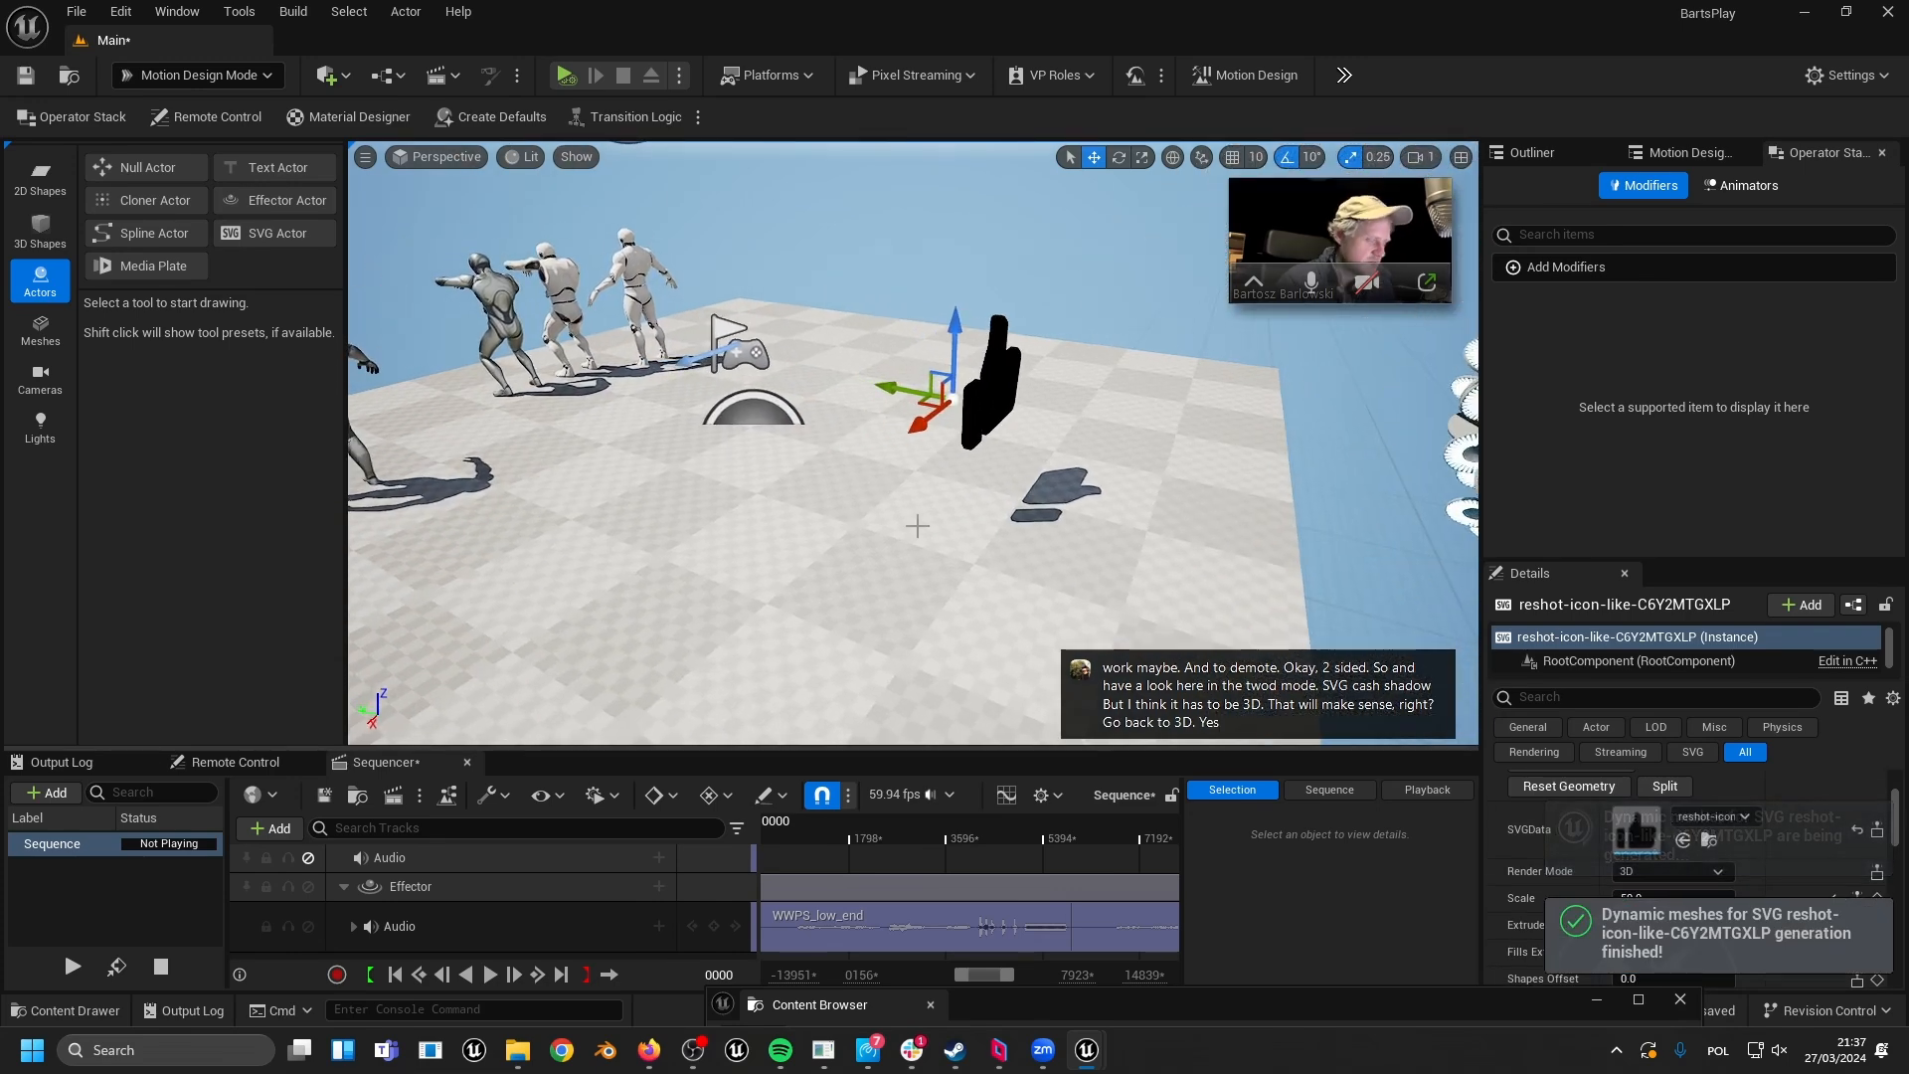
key("ctrl+l")
key("ctrl+l")
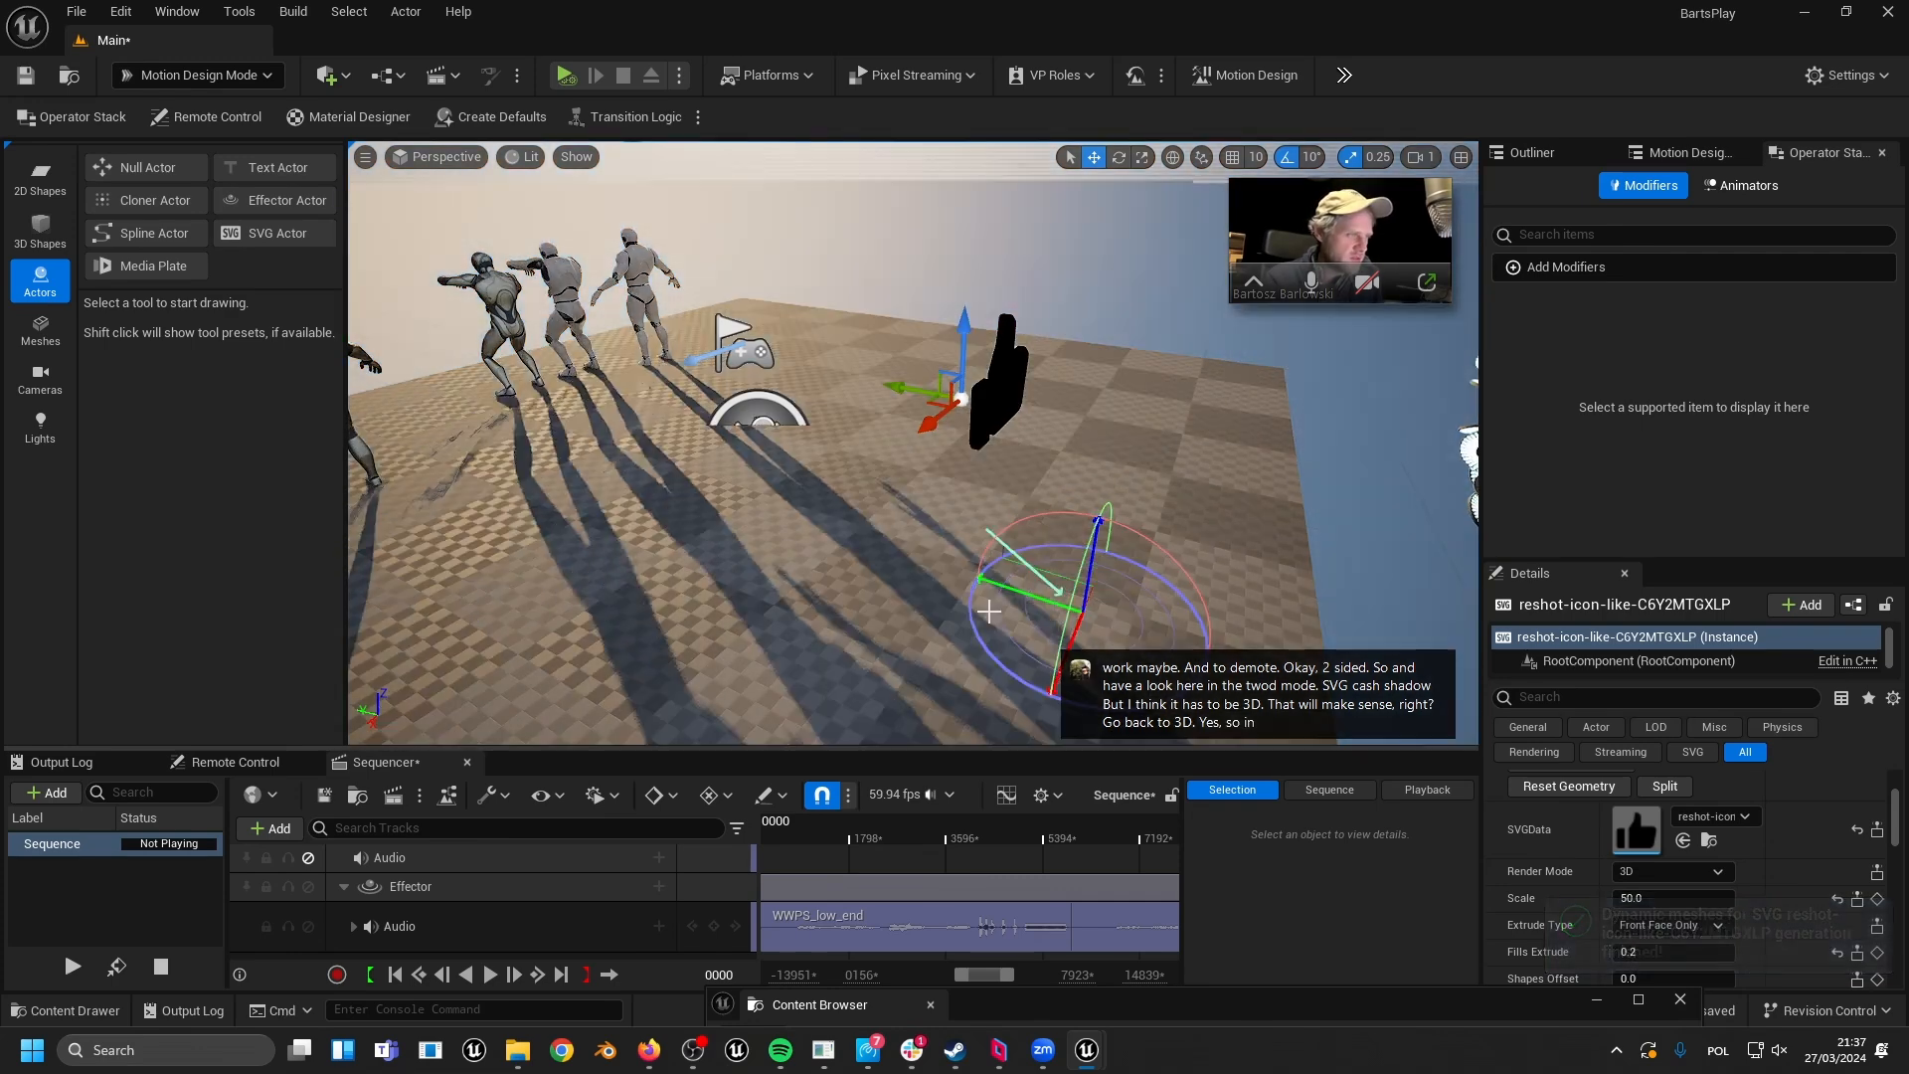
key("ctrl+l")
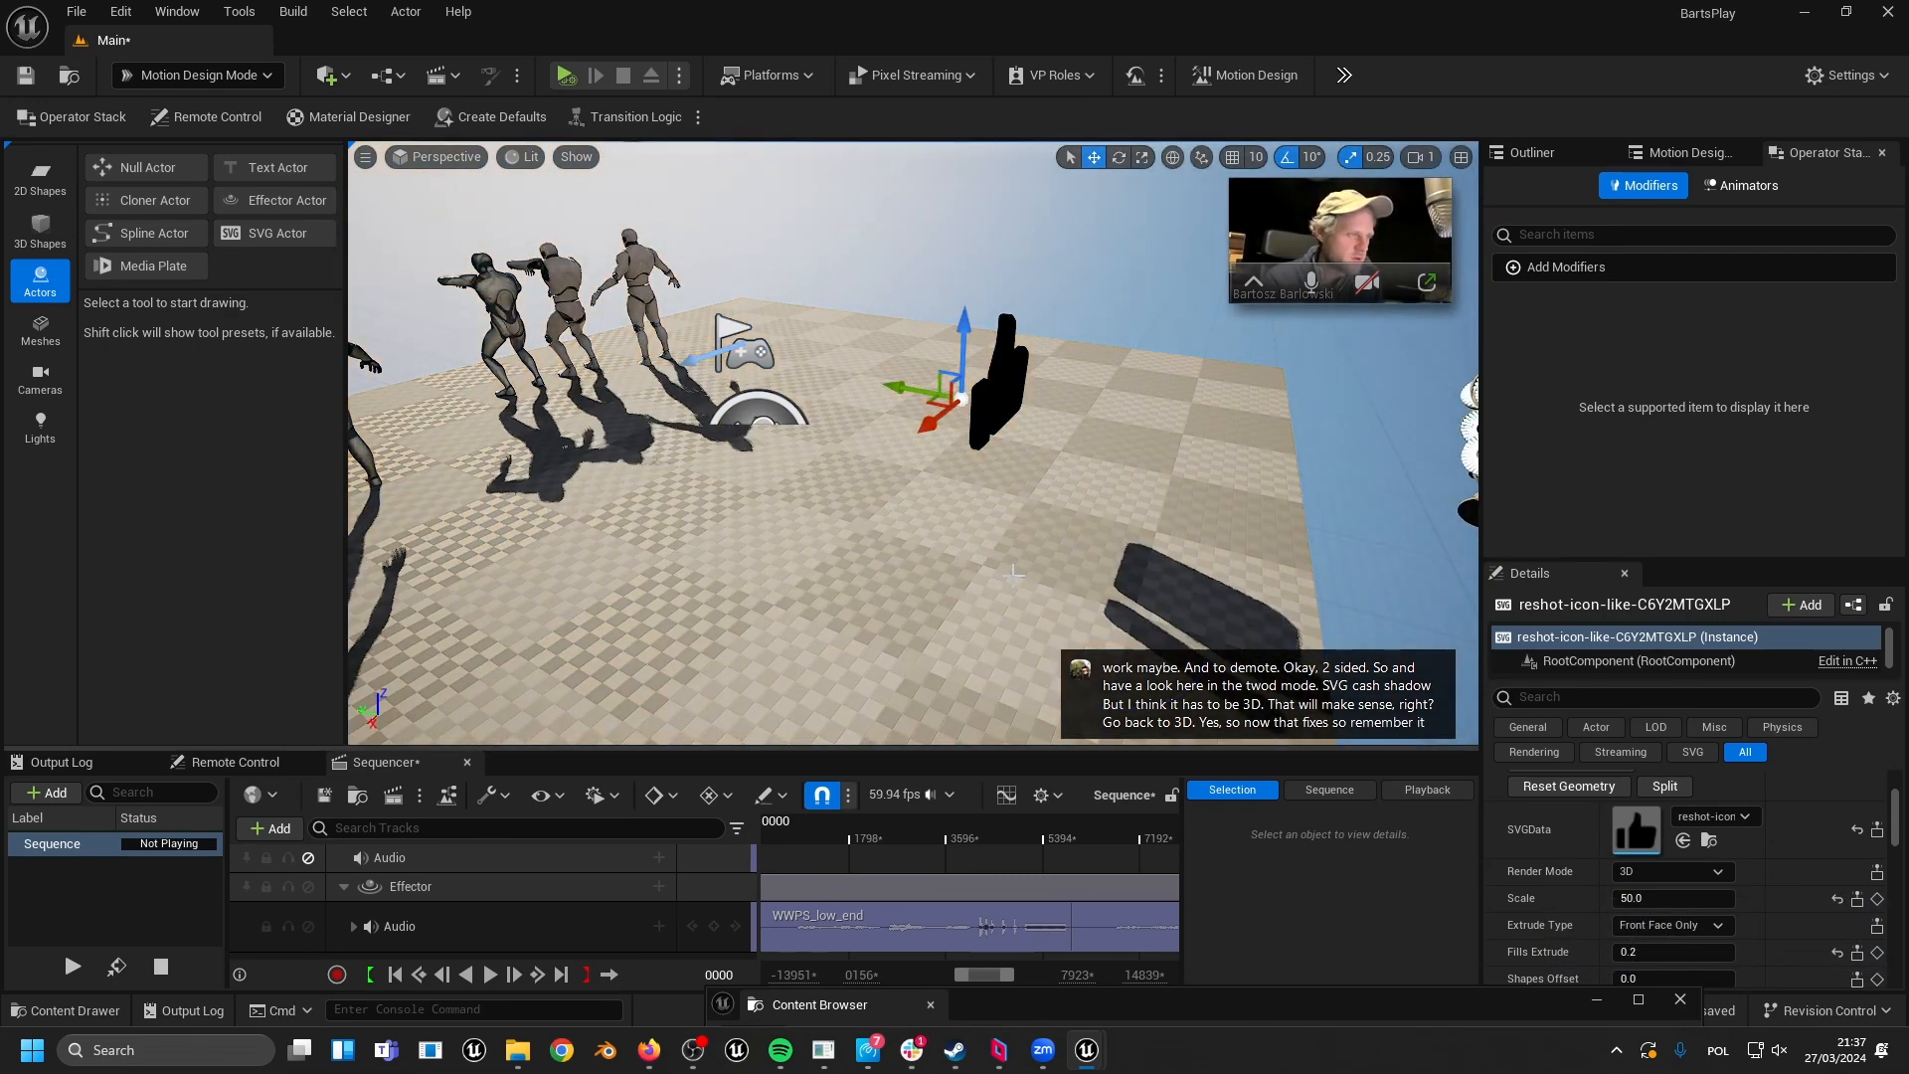
- Examine the 3D icon and its shadow up close and look through its transform, SVG and rendering settings
key("w")
right_click_drag(915, 447, 1179, 388)
key("a")
key("w")
right_click_drag(969, 602, 968, 594)
key("s")
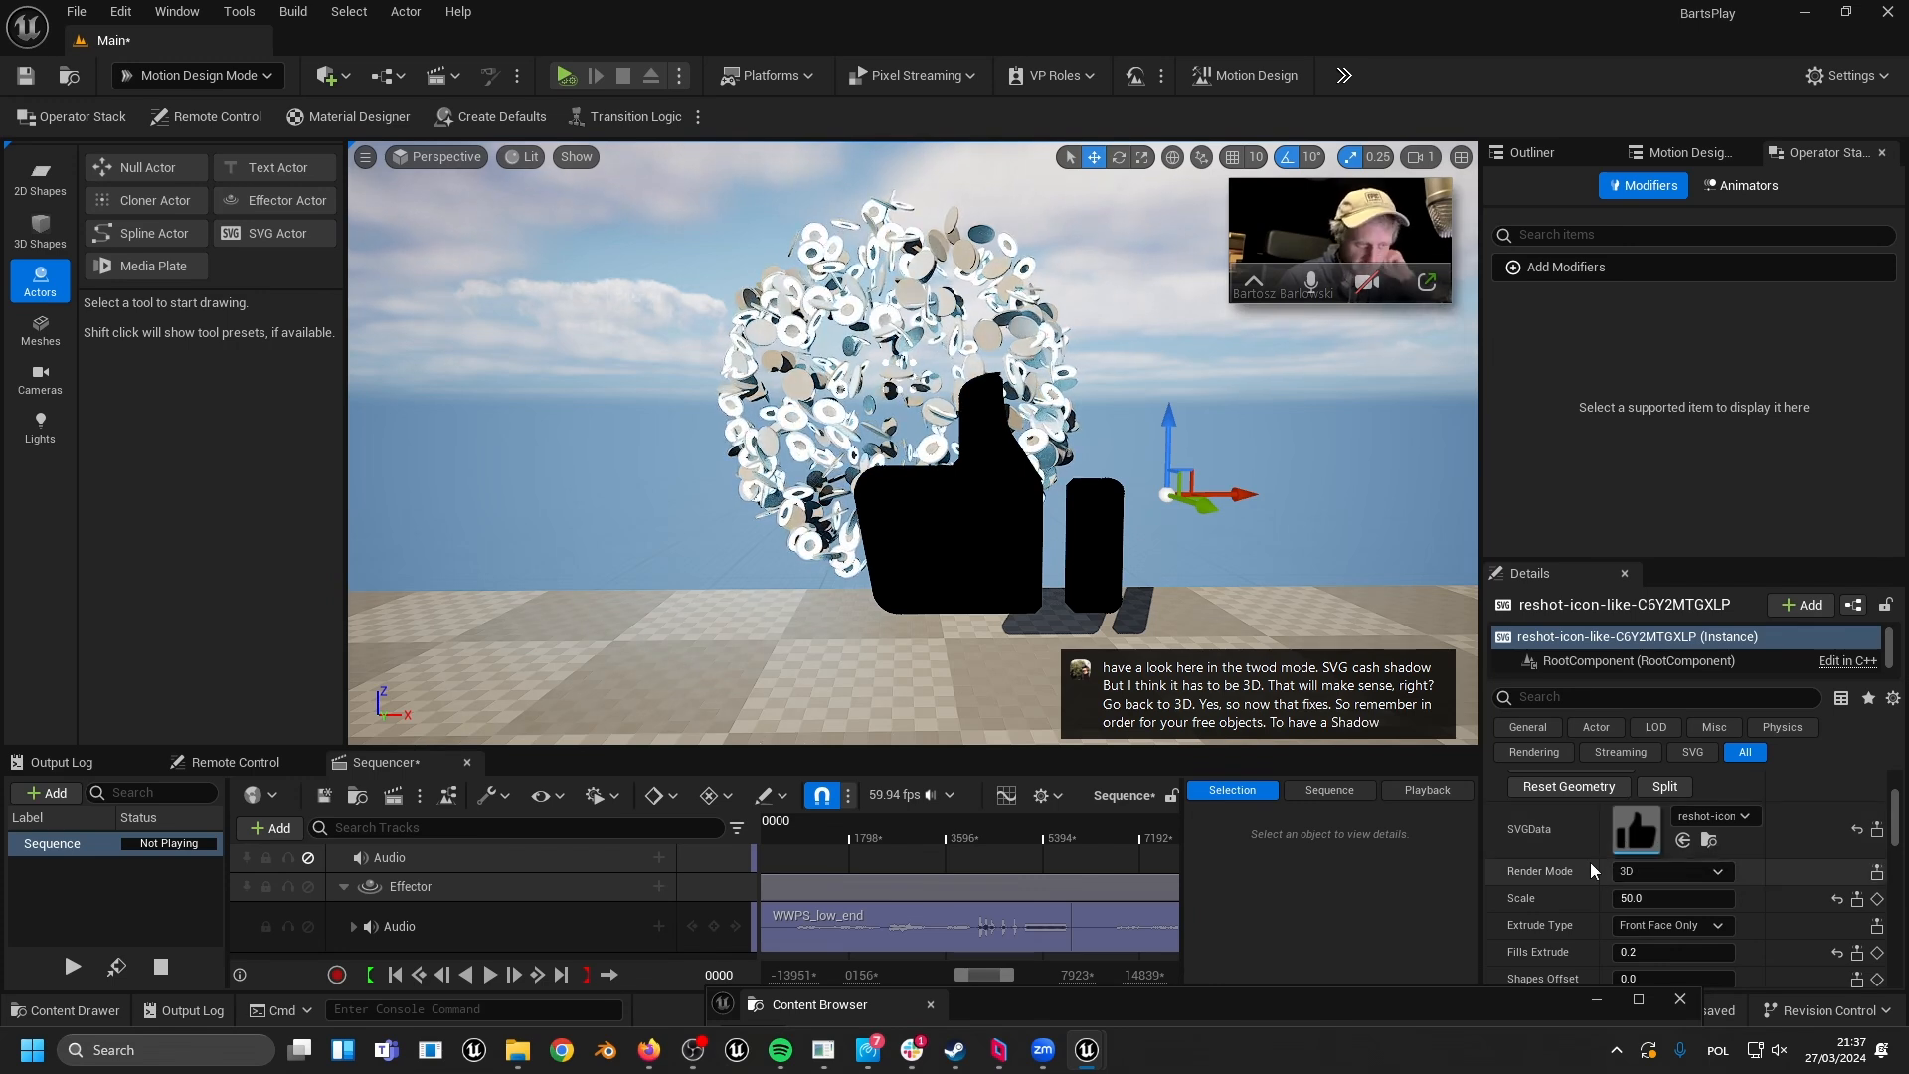
scroll(1590, 862, "down", 10)
scroll(1571, 860, "up", 6)
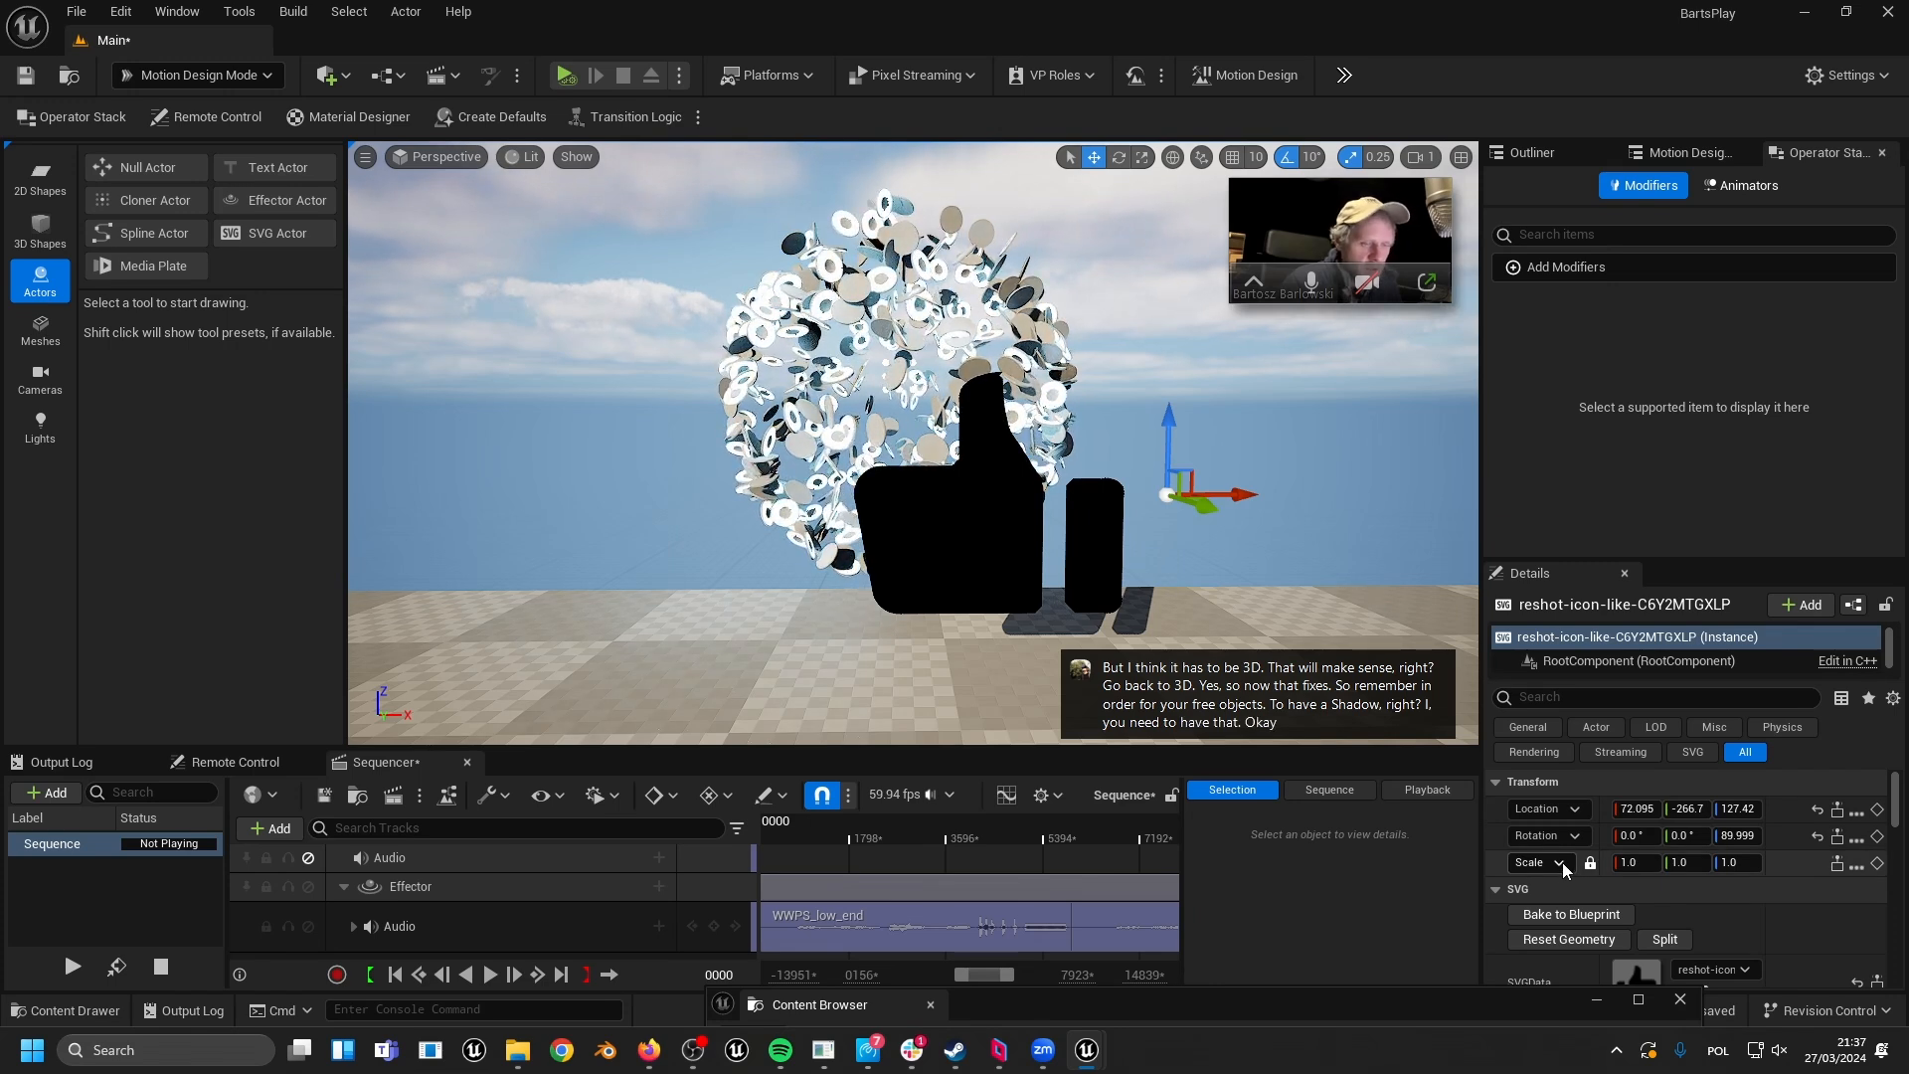
scroll(1561, 862, "down", 1)
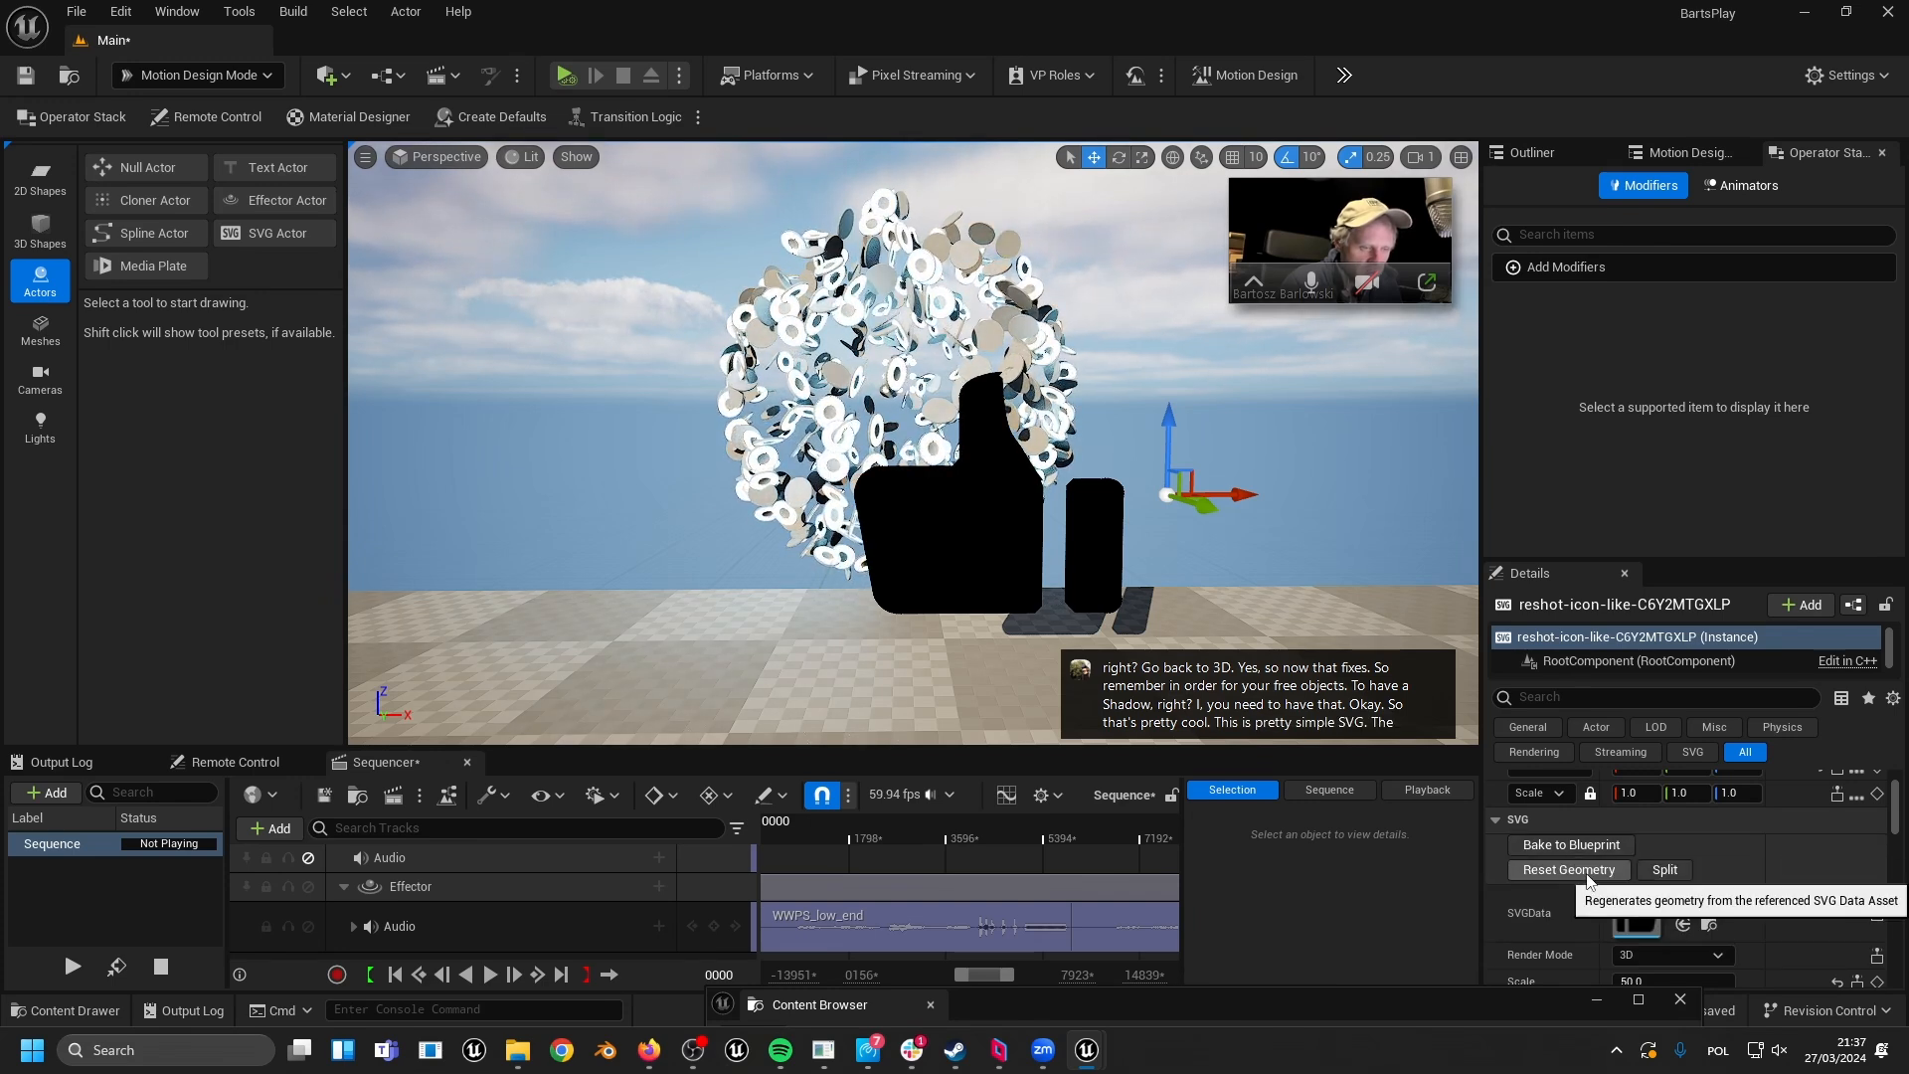
scroll(1557, 880, "down", 3)
scroll(1554, 880, "down", 2)
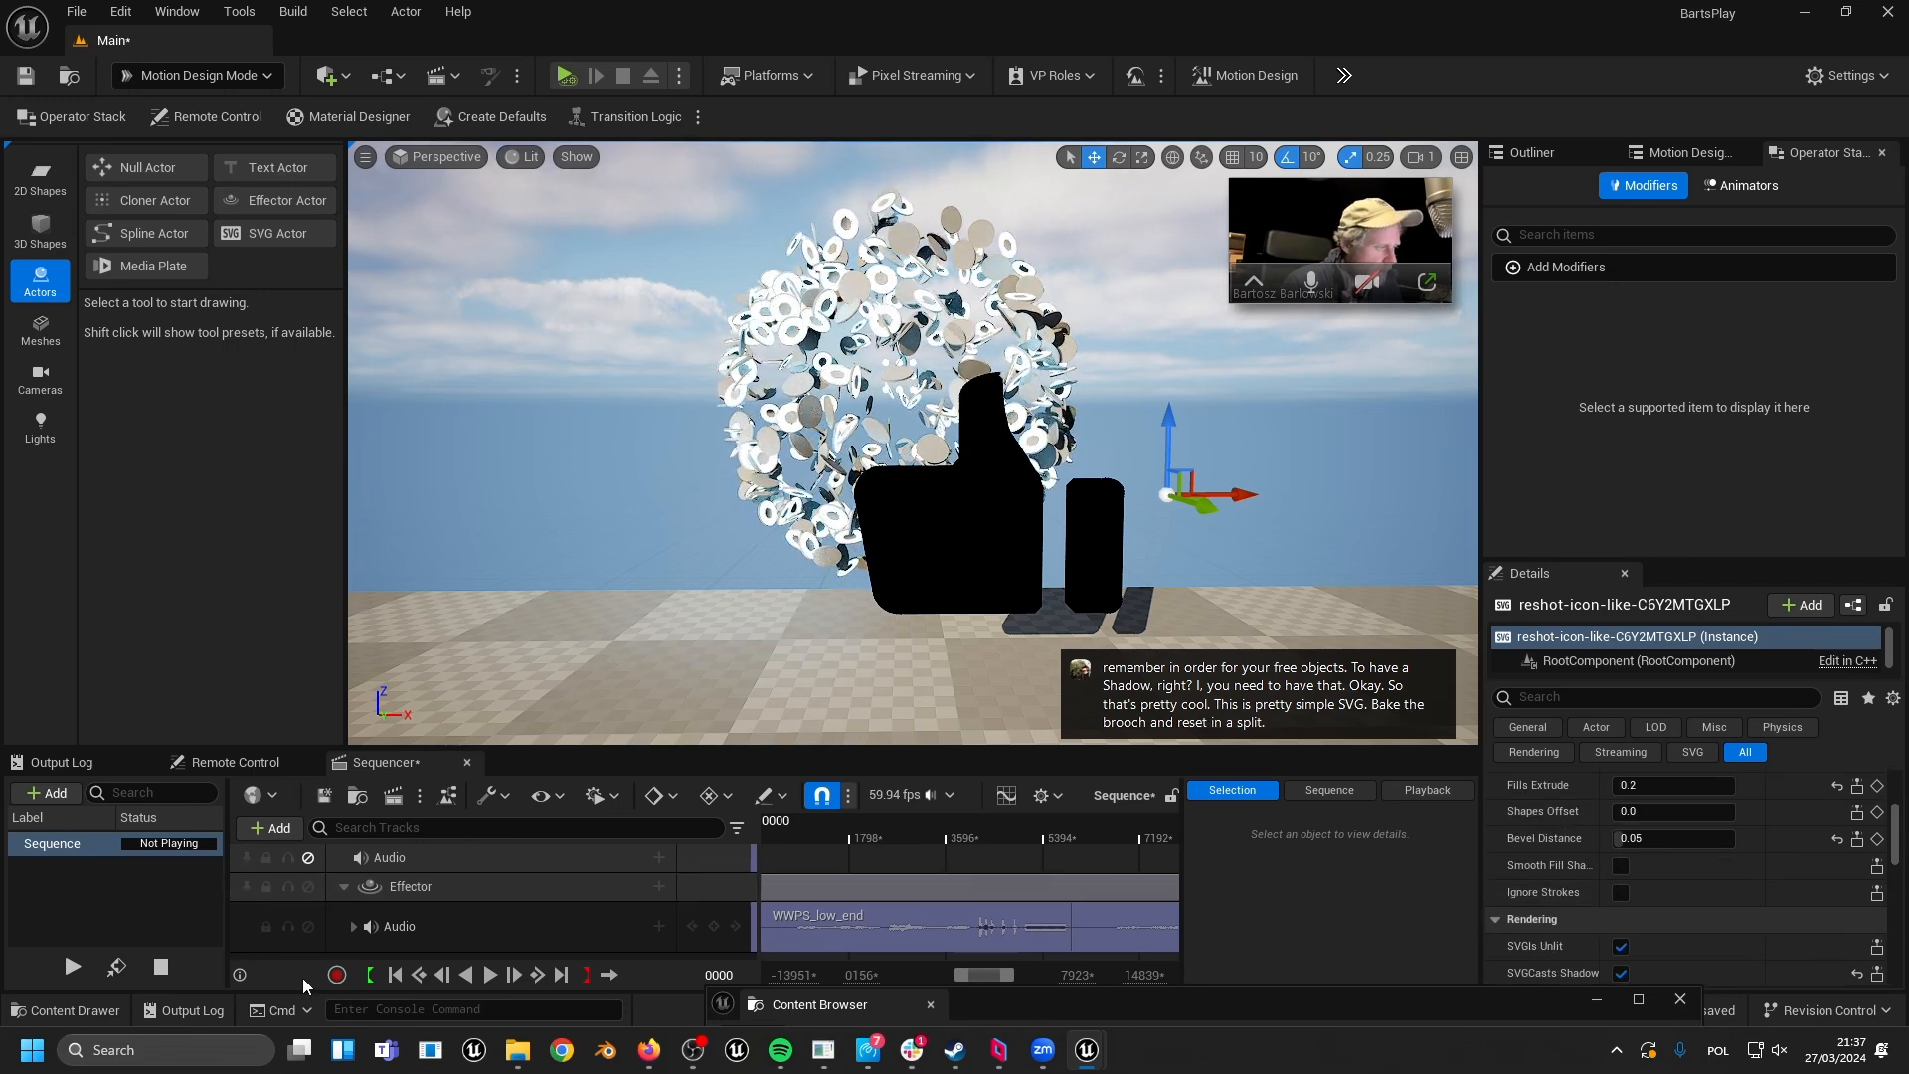
- Browse the project content to the AutomotiveMaterials/Materials/Interior/Emissive folder
left_click(65, 1010)
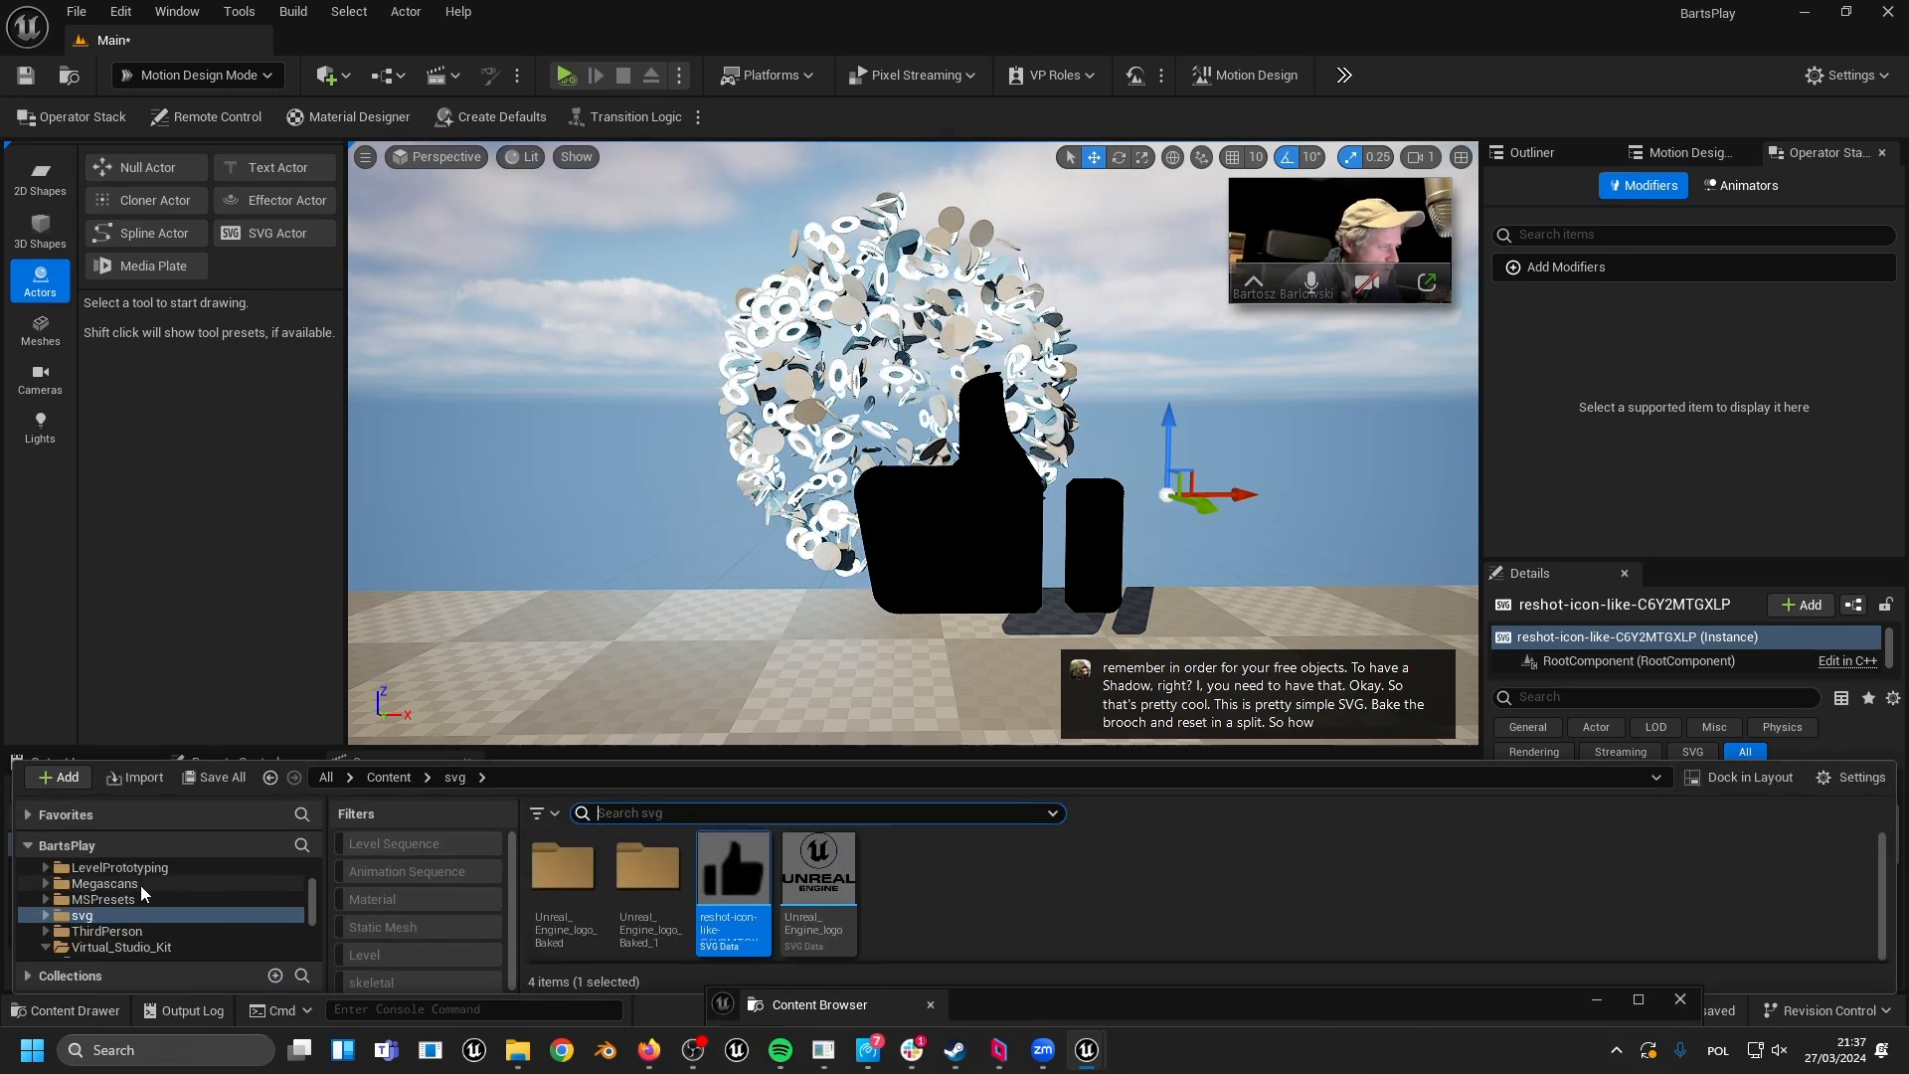
scroll(115, 900, "down", 1)
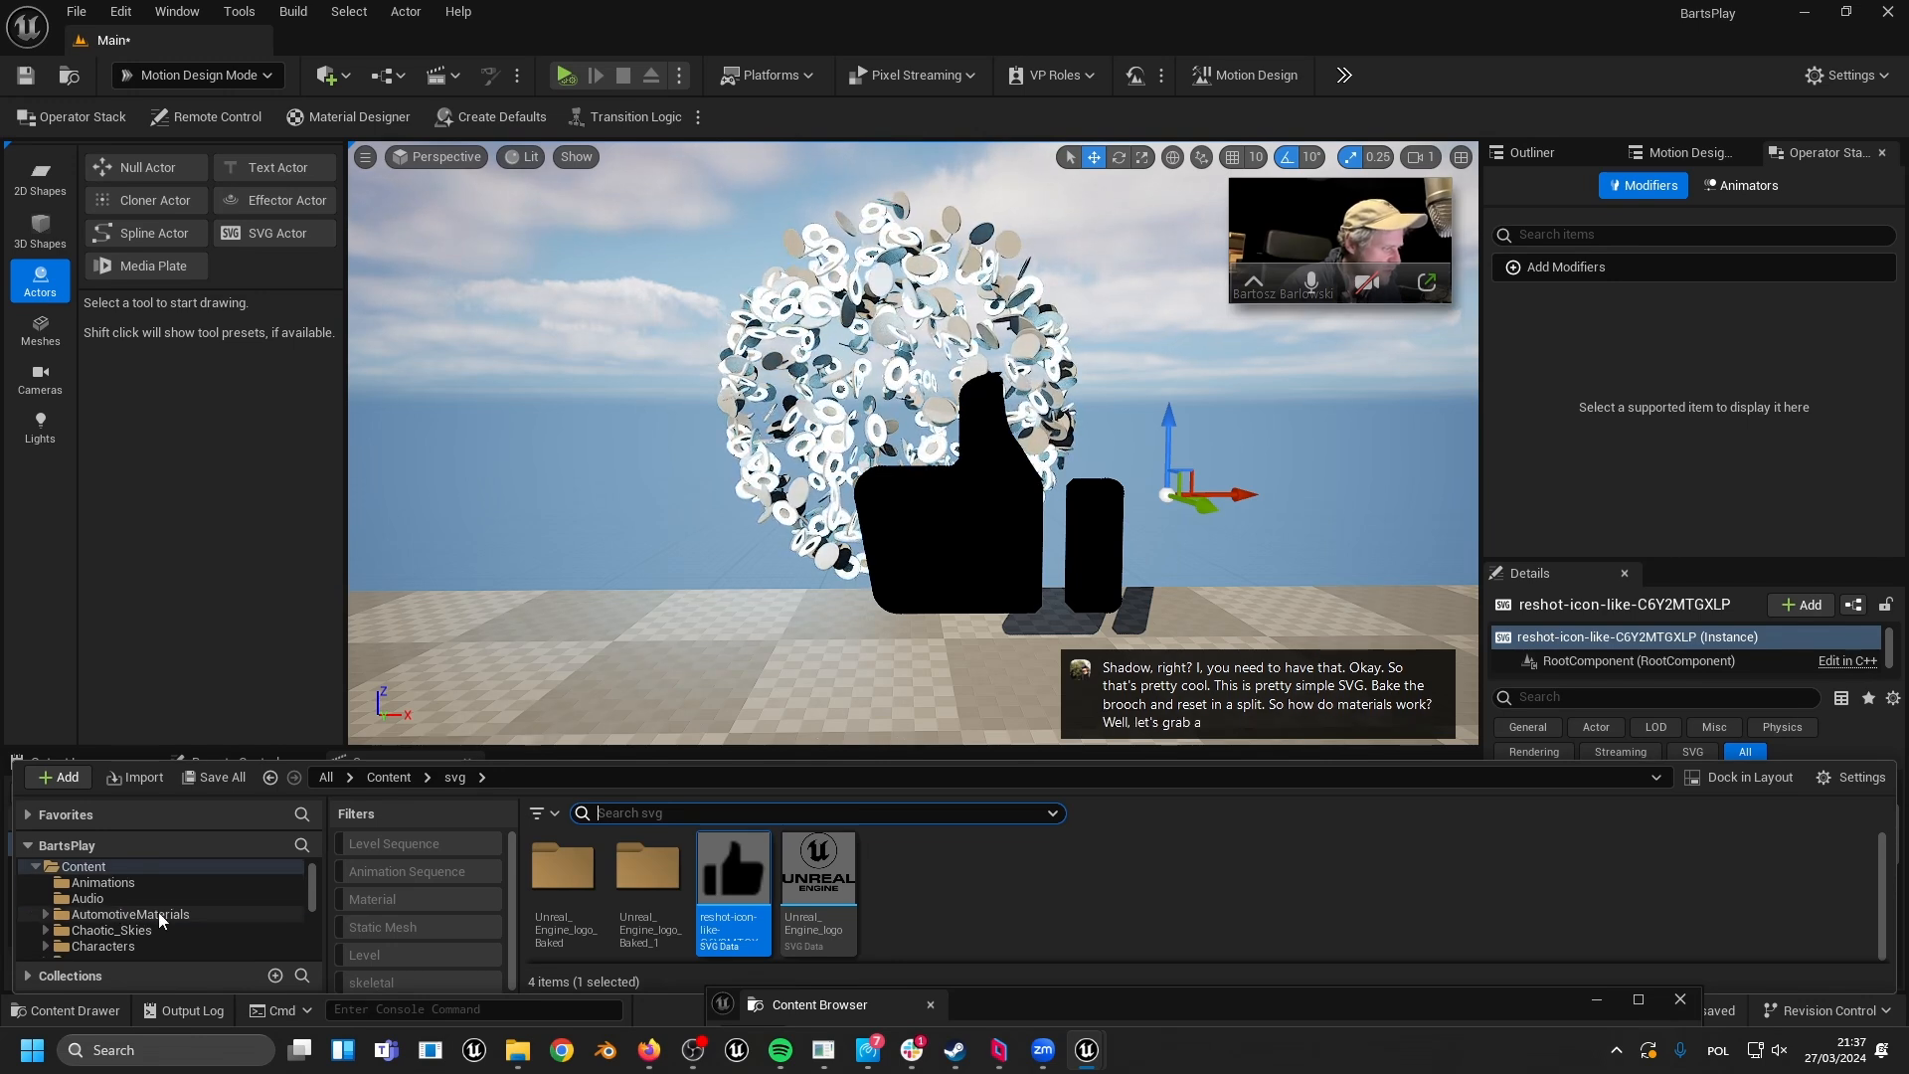
left_click(159, 914)
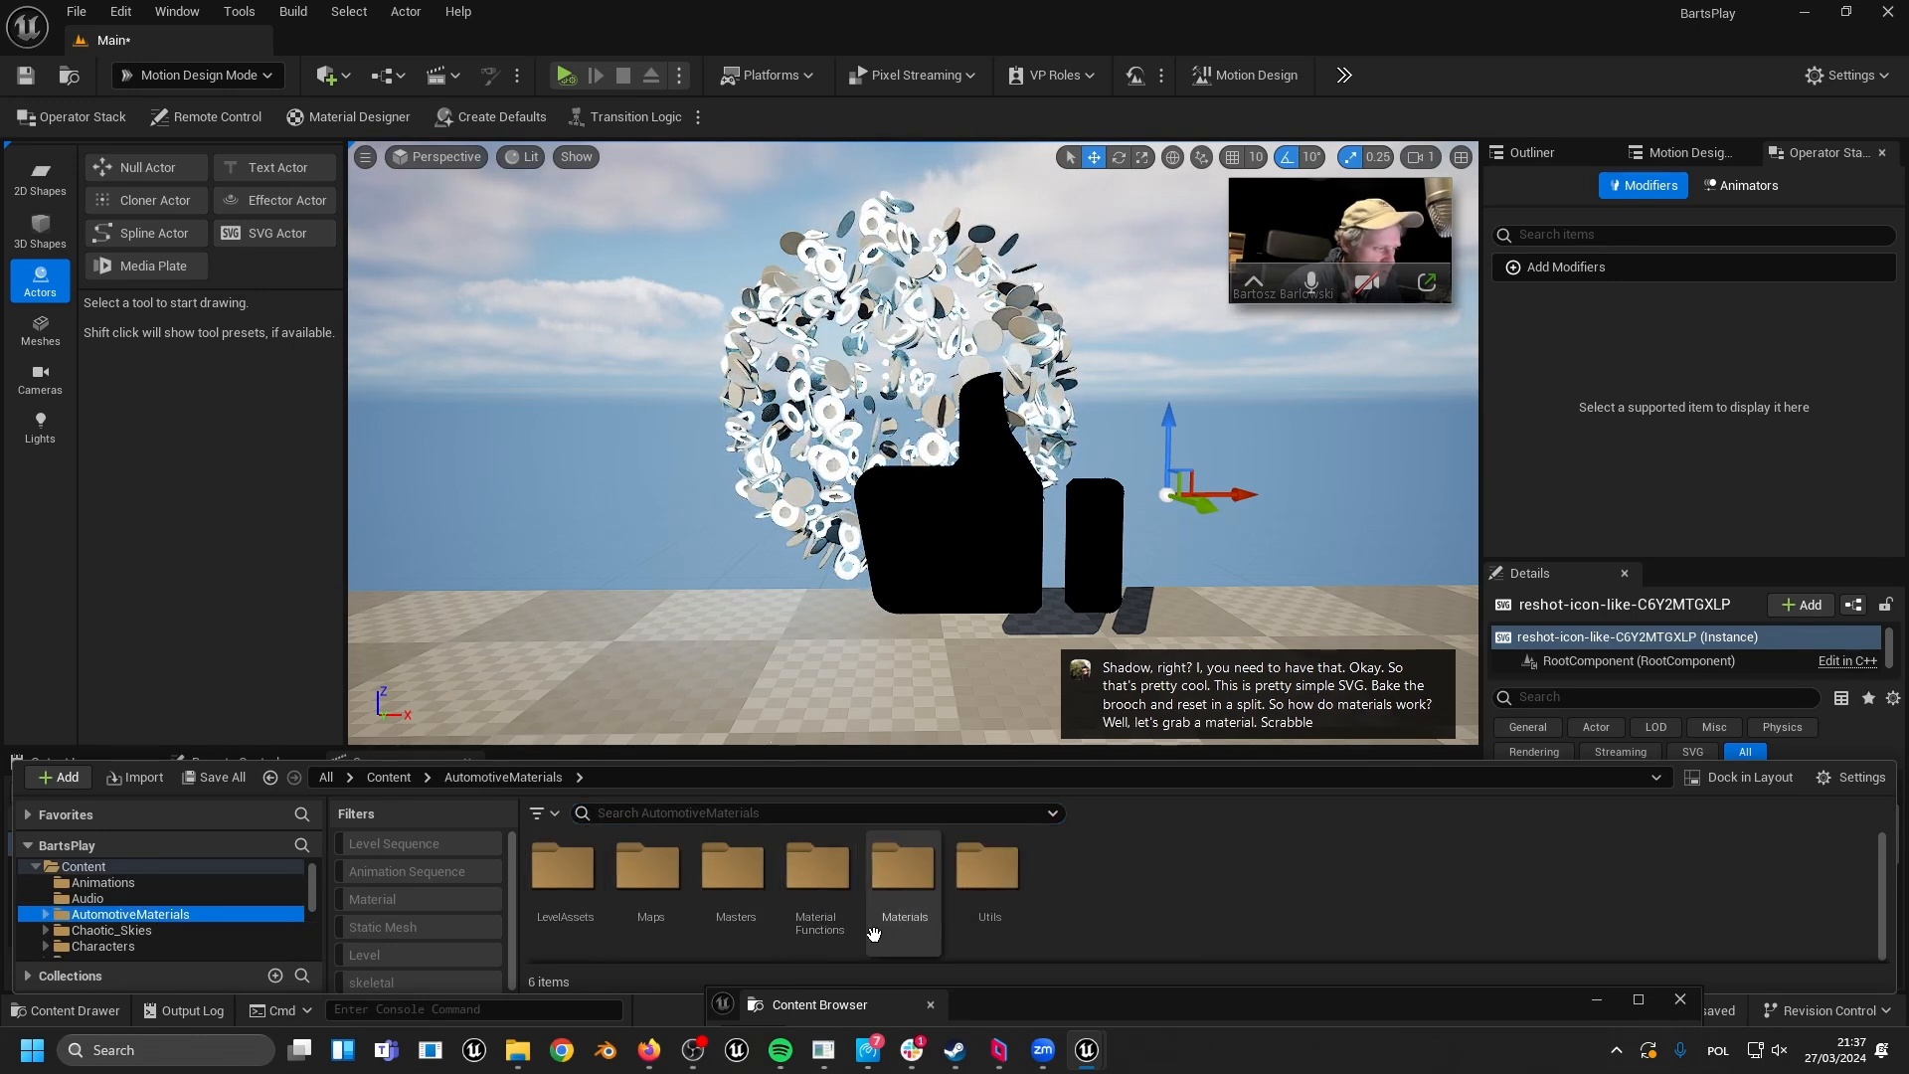
double_click(926, 900)
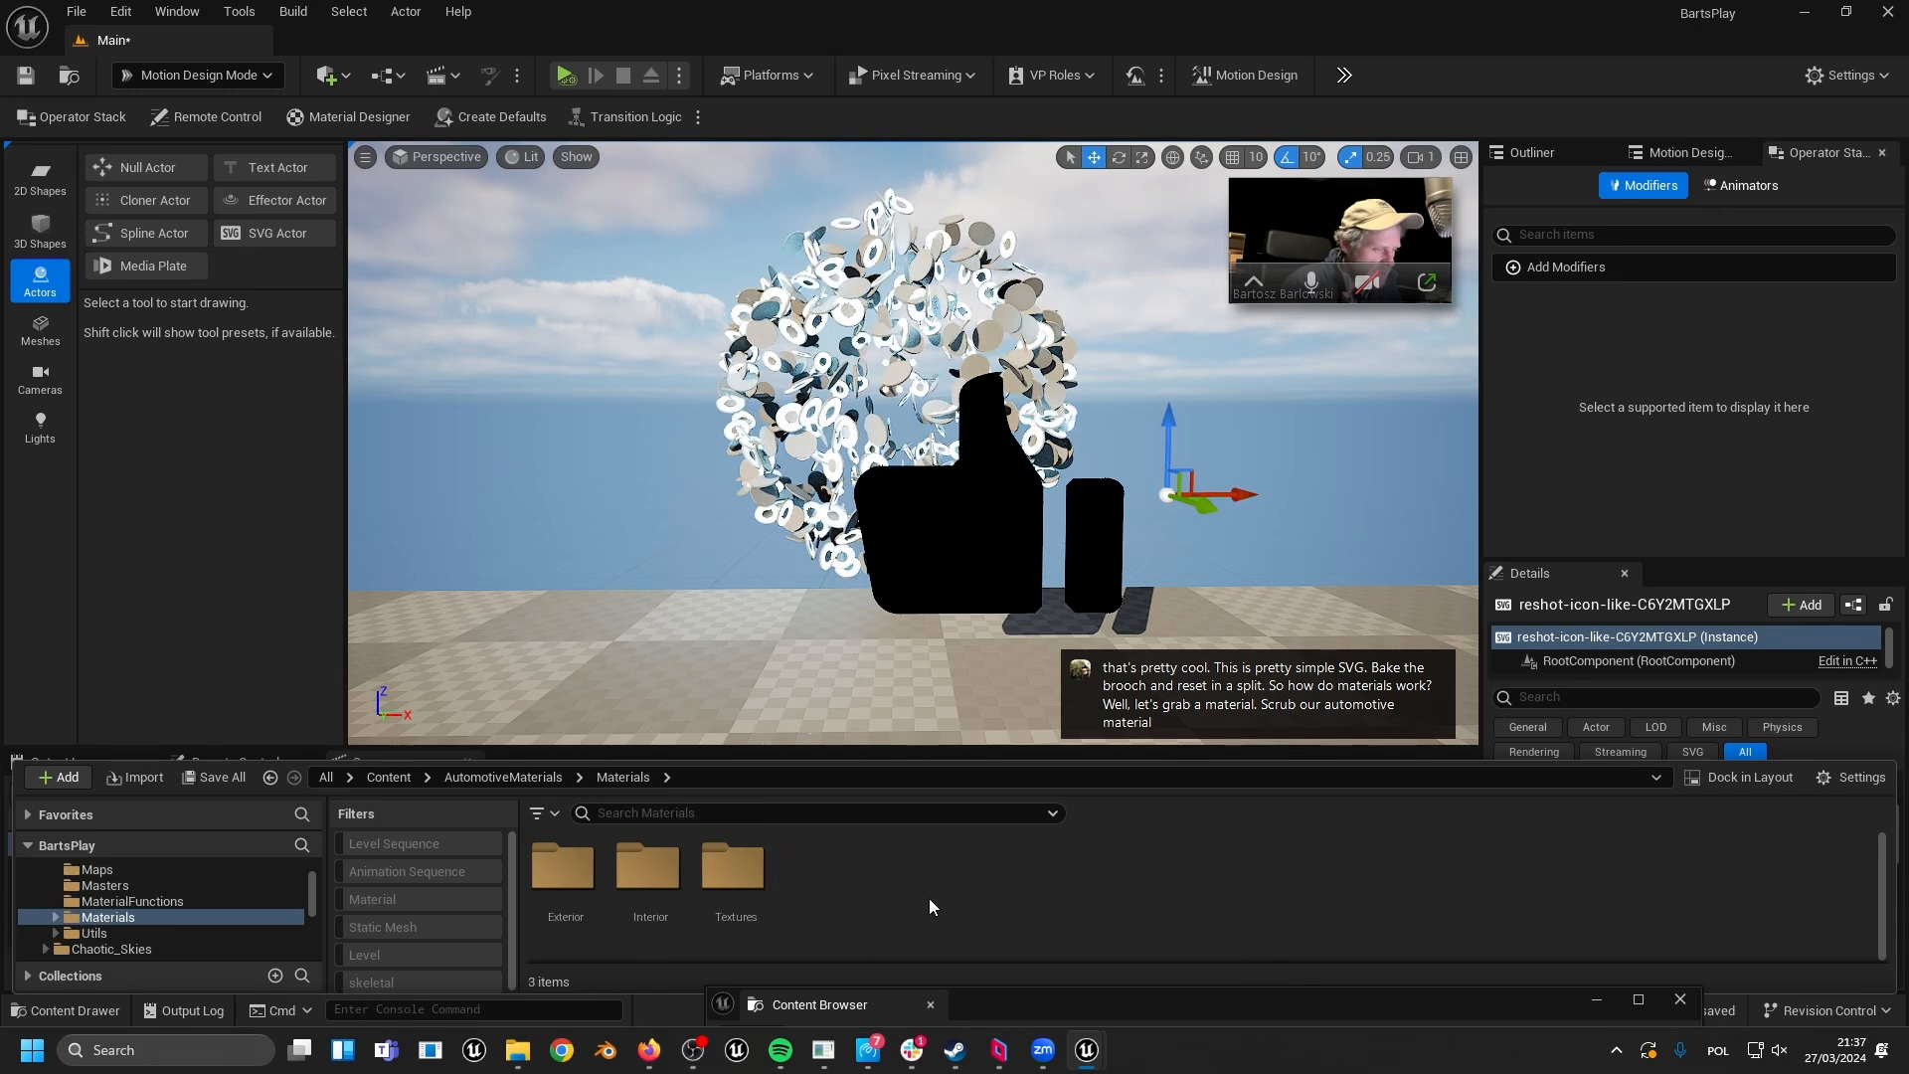
double_click(642, 870)
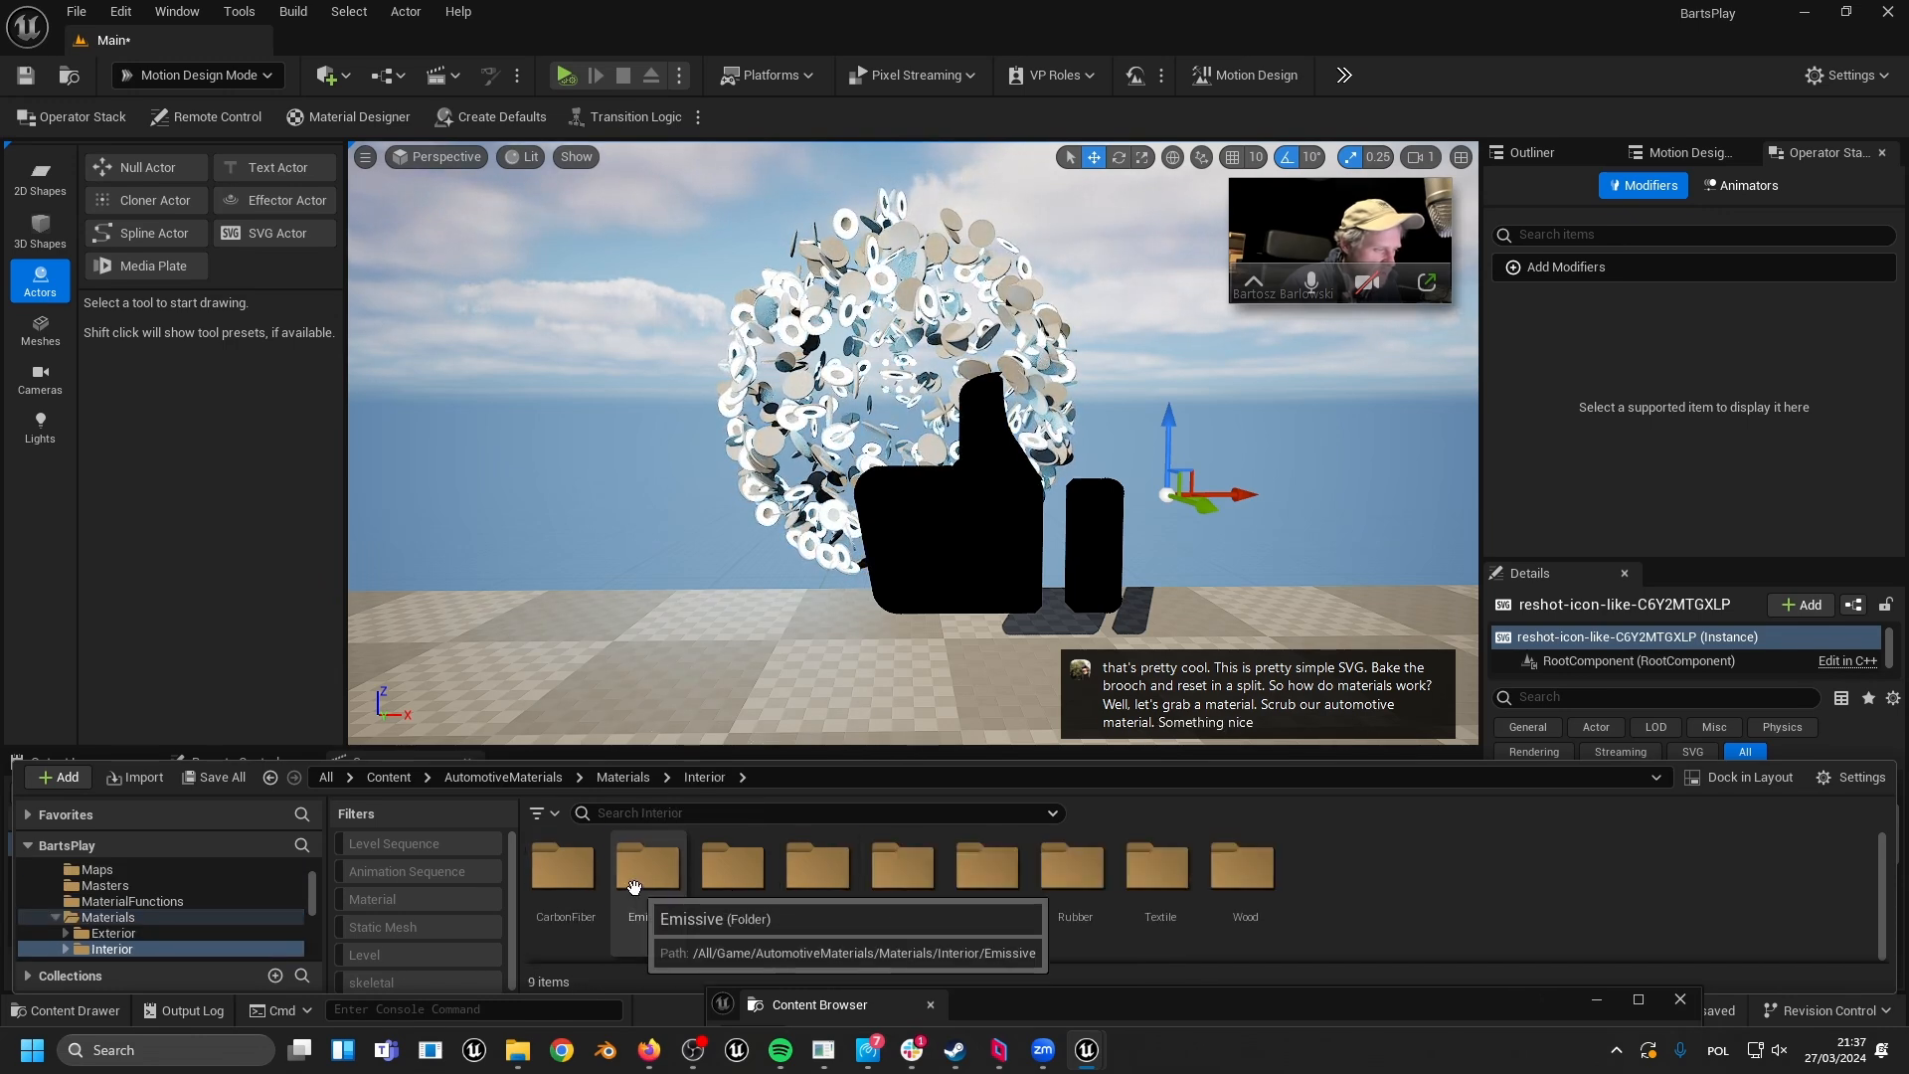
double_click(634, 875)
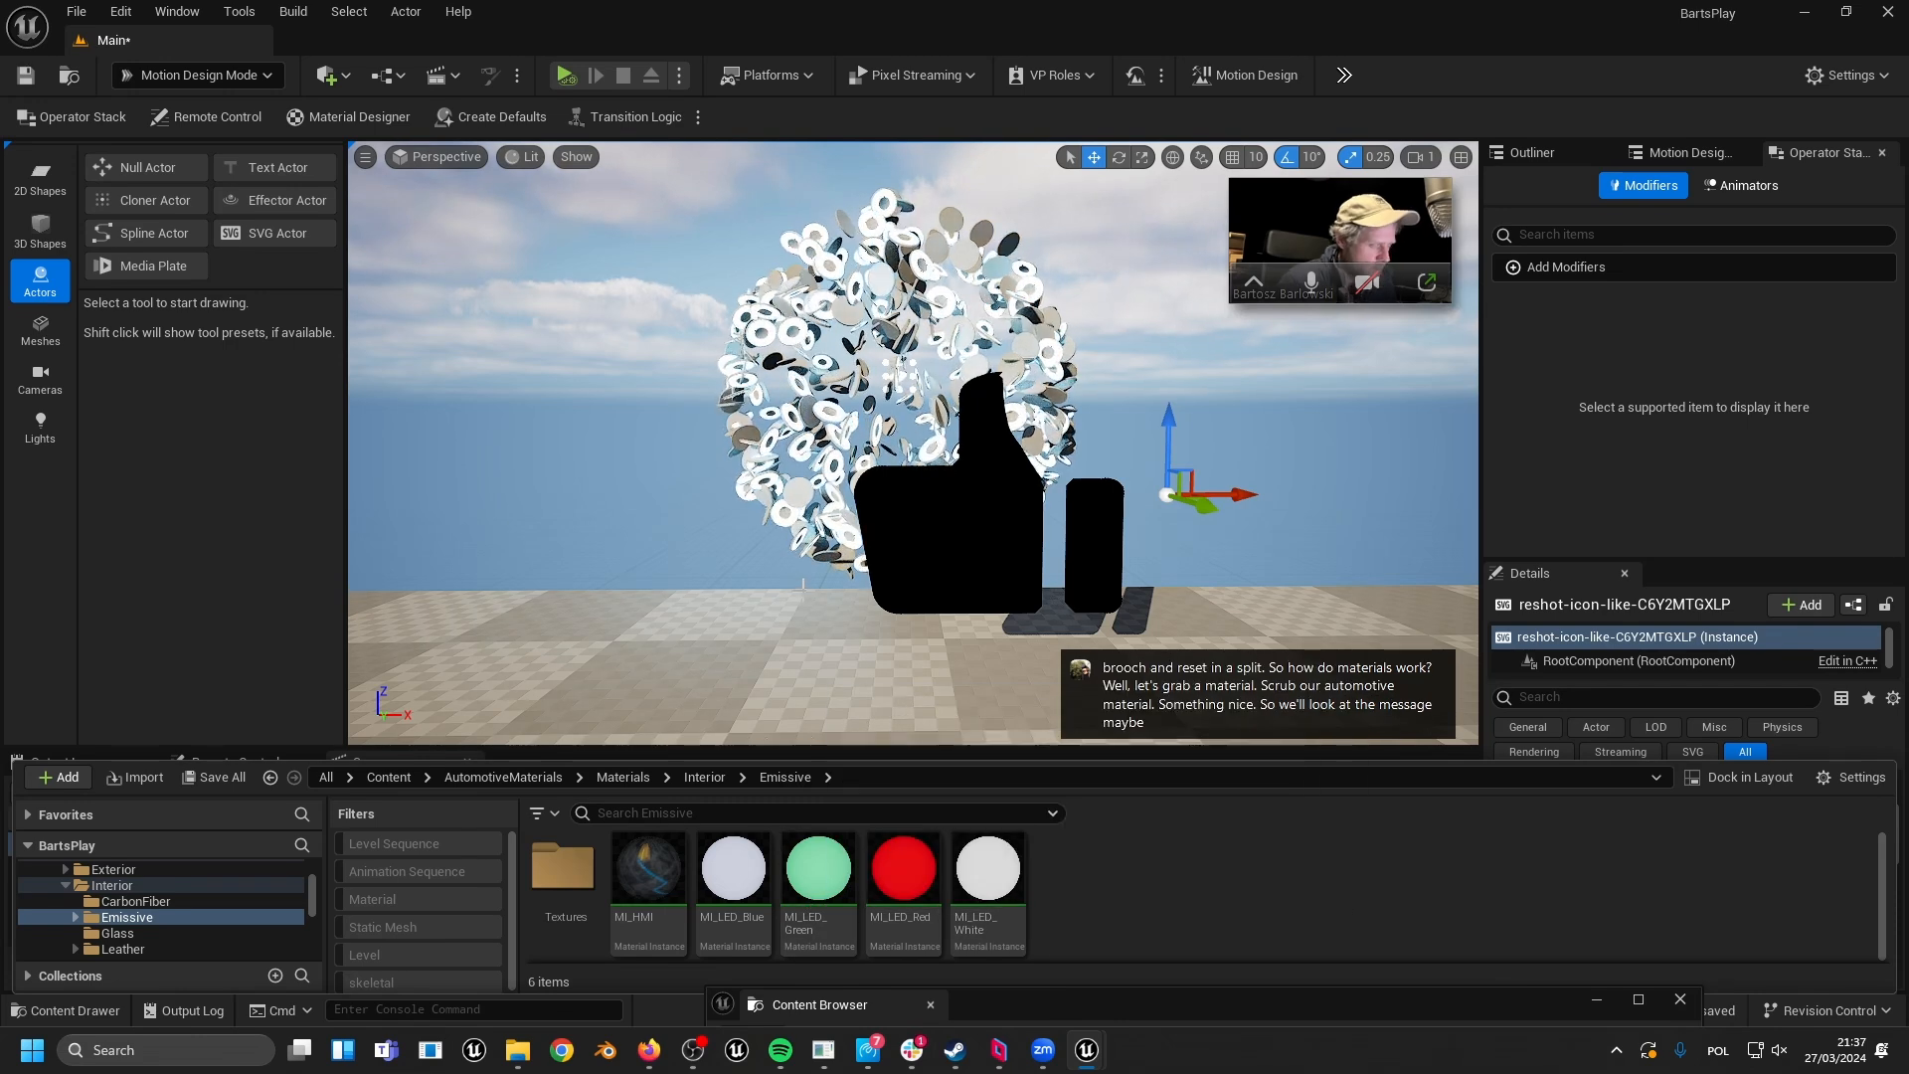
- Rotate the sunlight until the scene is dark and apply the MI_LED_Blue material to the icon
middle_click_drag(824, 609, 804, 601)
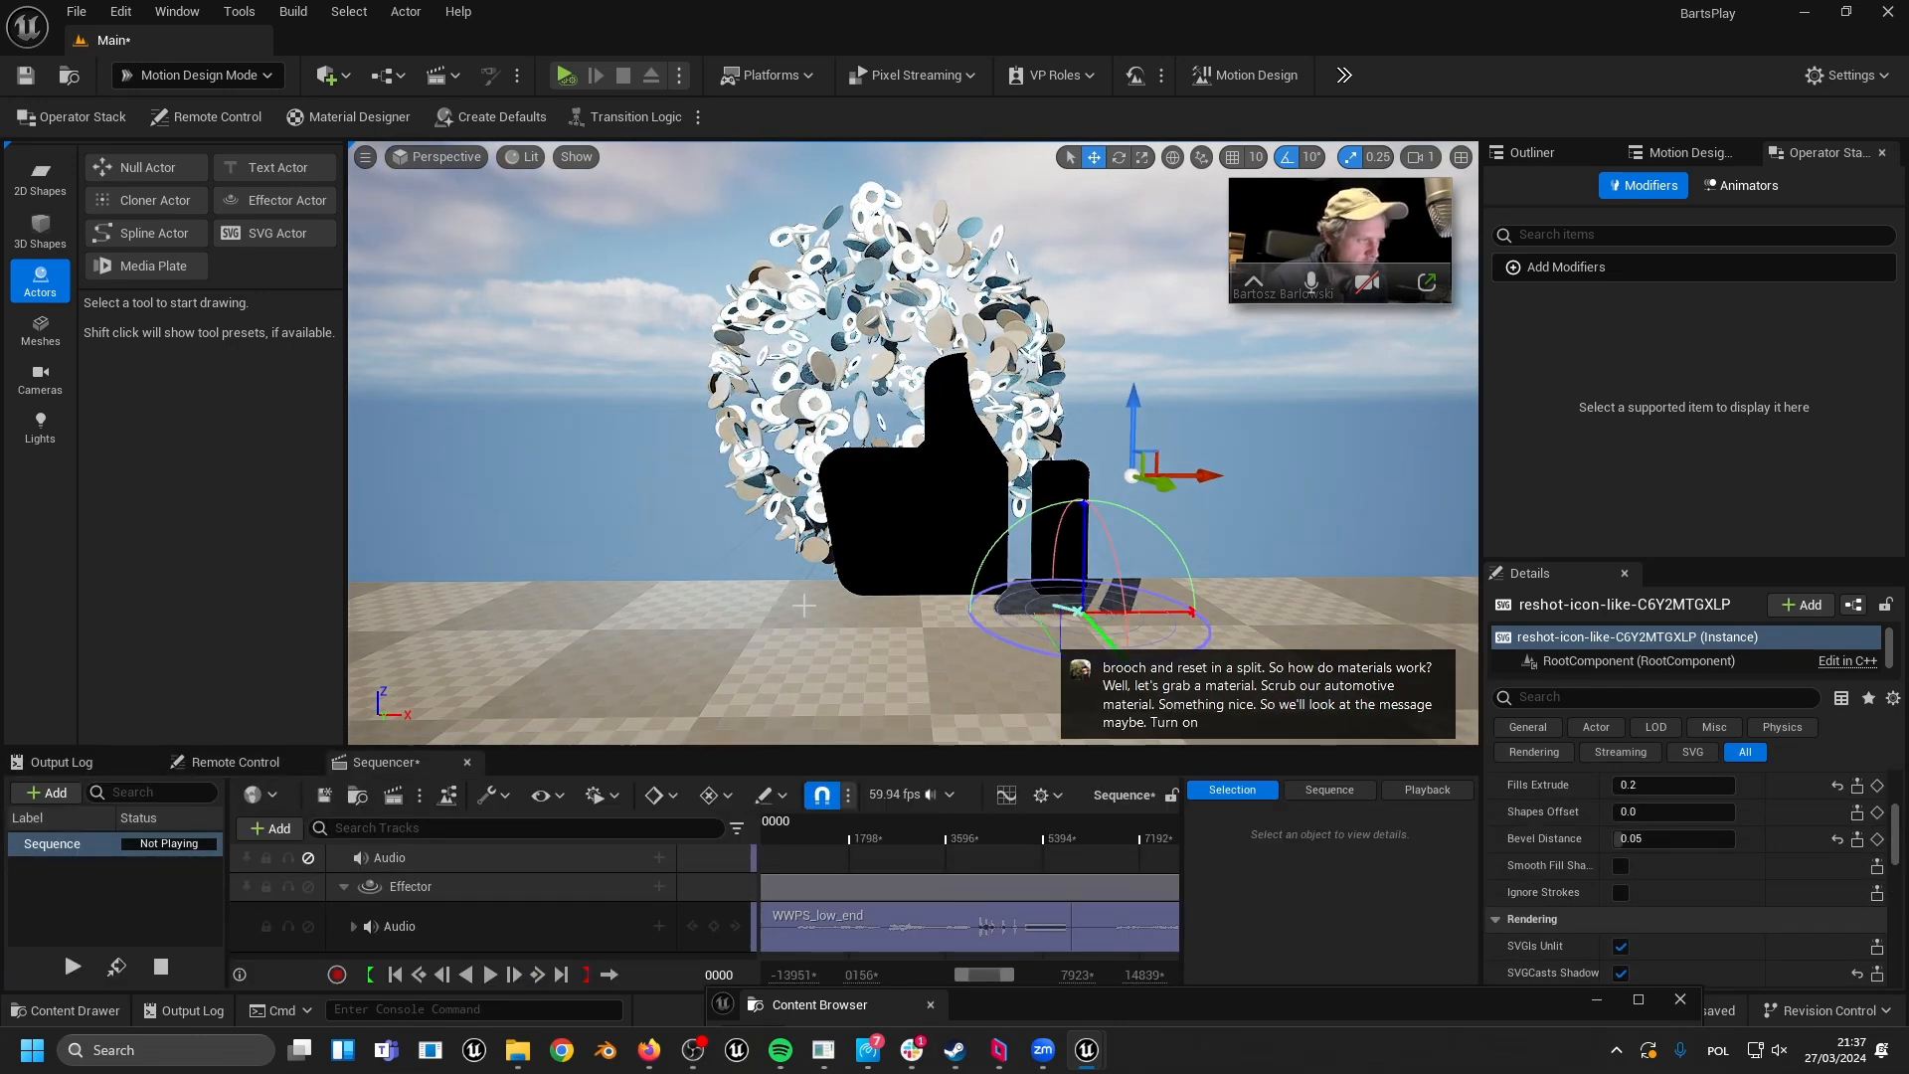
key("ctrl+l")
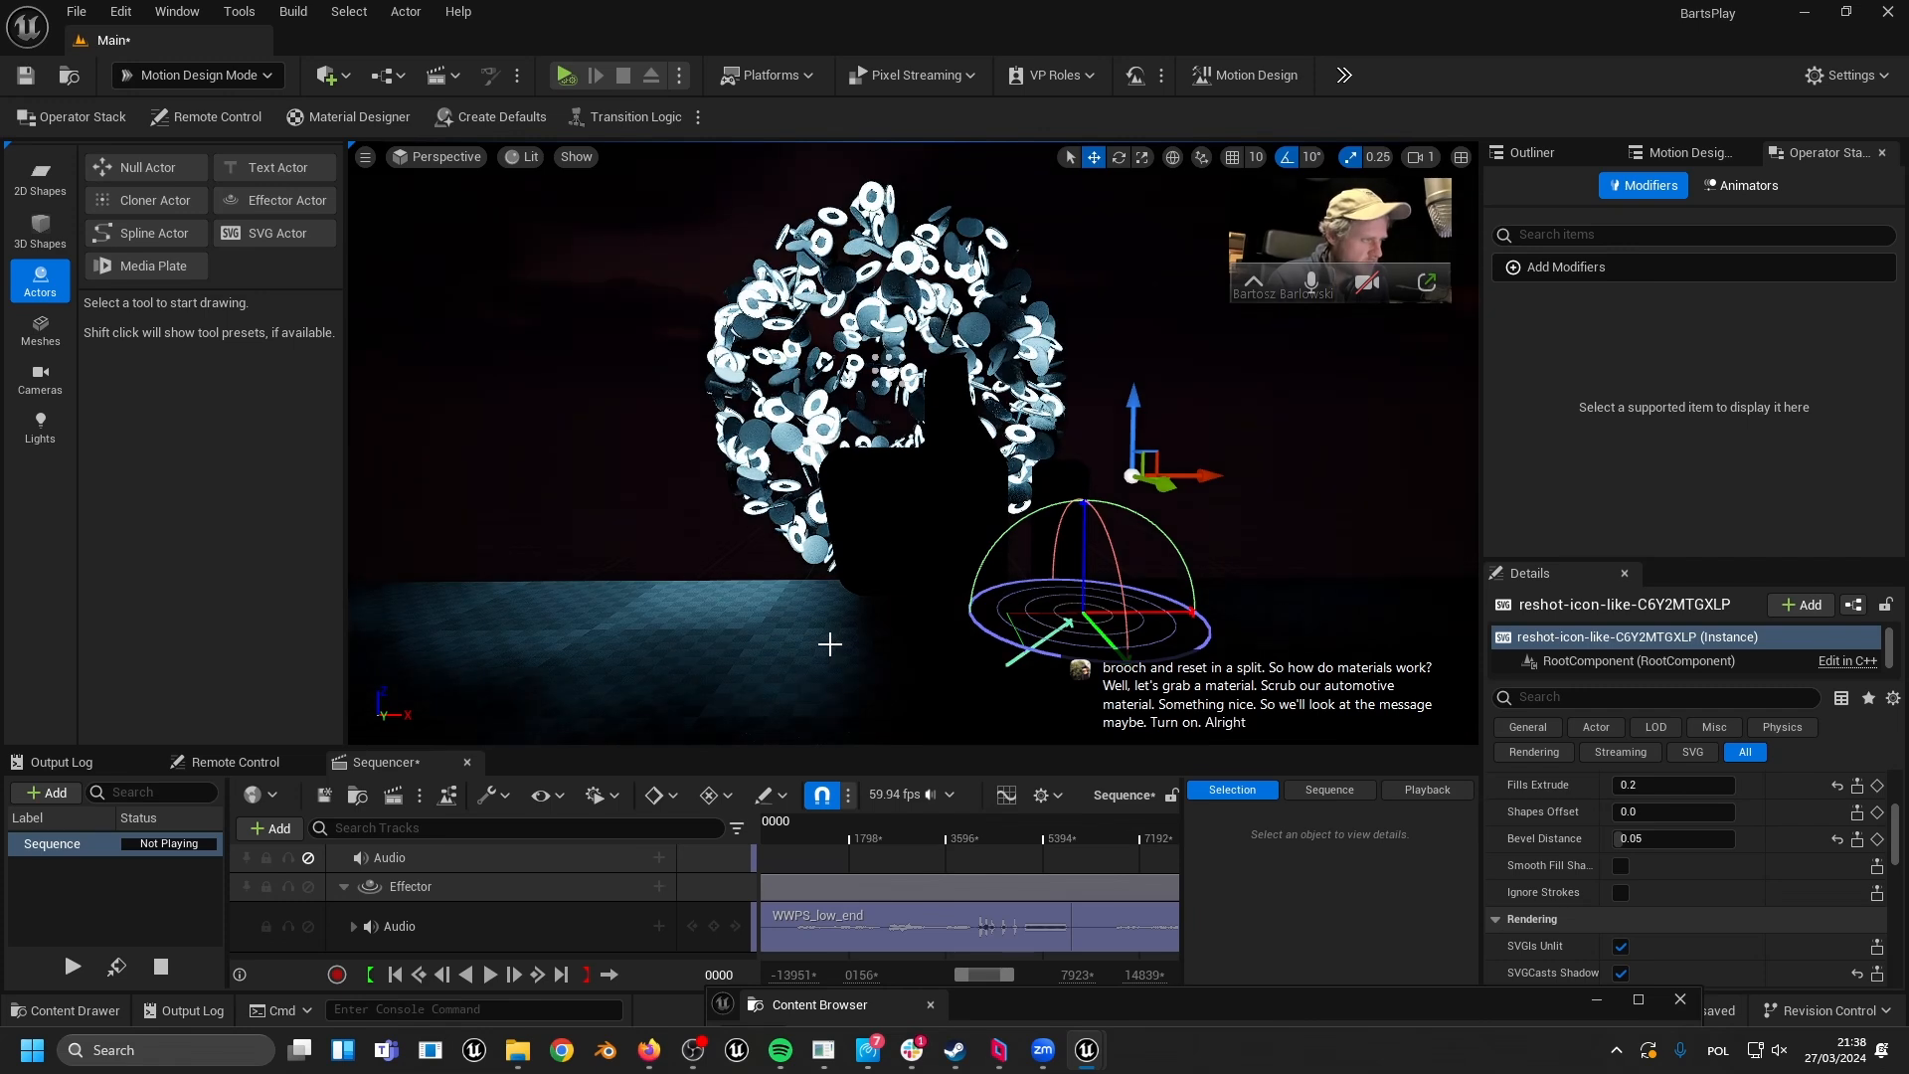
left_click(66, 1010)
left_click_drag(633, 888, 950, 582)
mouse_move(949, 582)
right_mouse_down()
mouse_move(1104, 586)
mouse_move(959, 586)
right_mouse_up()
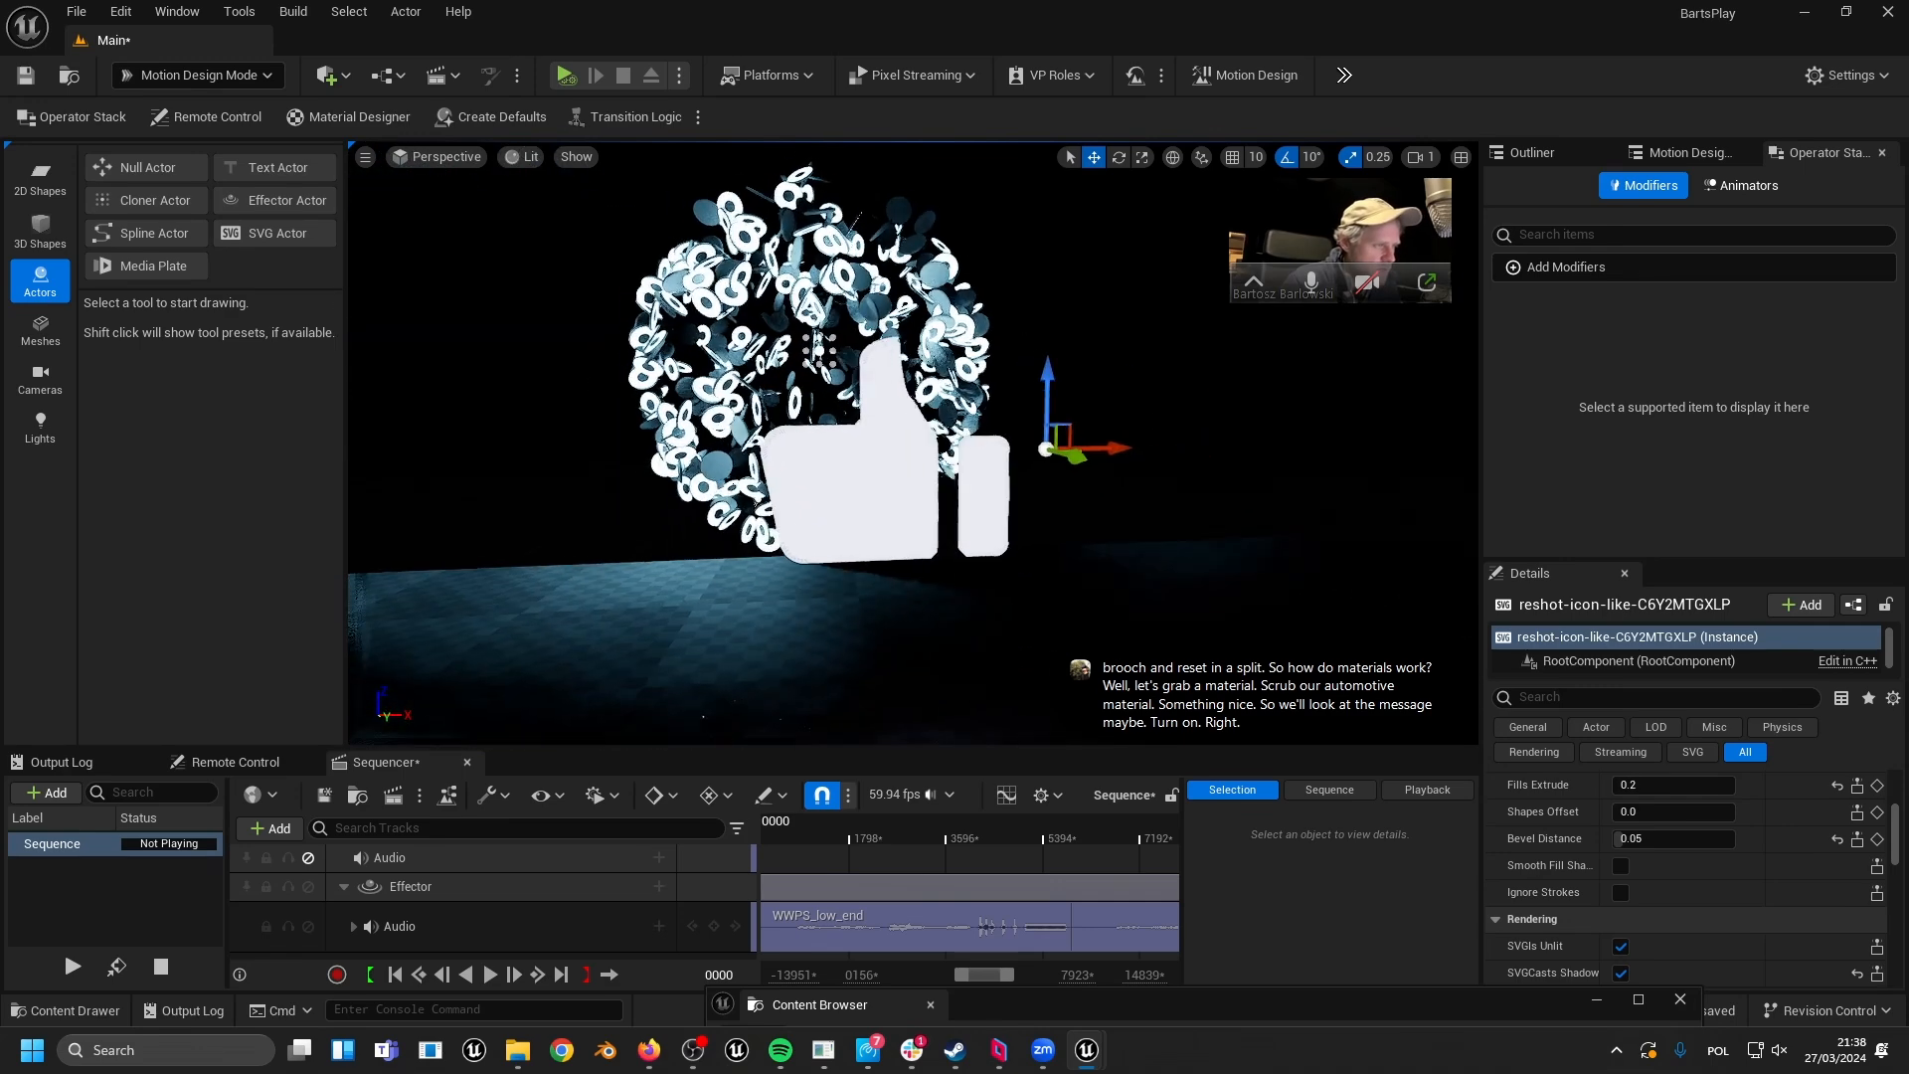
- Apply the first windshield glass material from the interior Glass folder to the icon, restore low sunlight, and inspect the glass from the side
left_click(111, 1010)
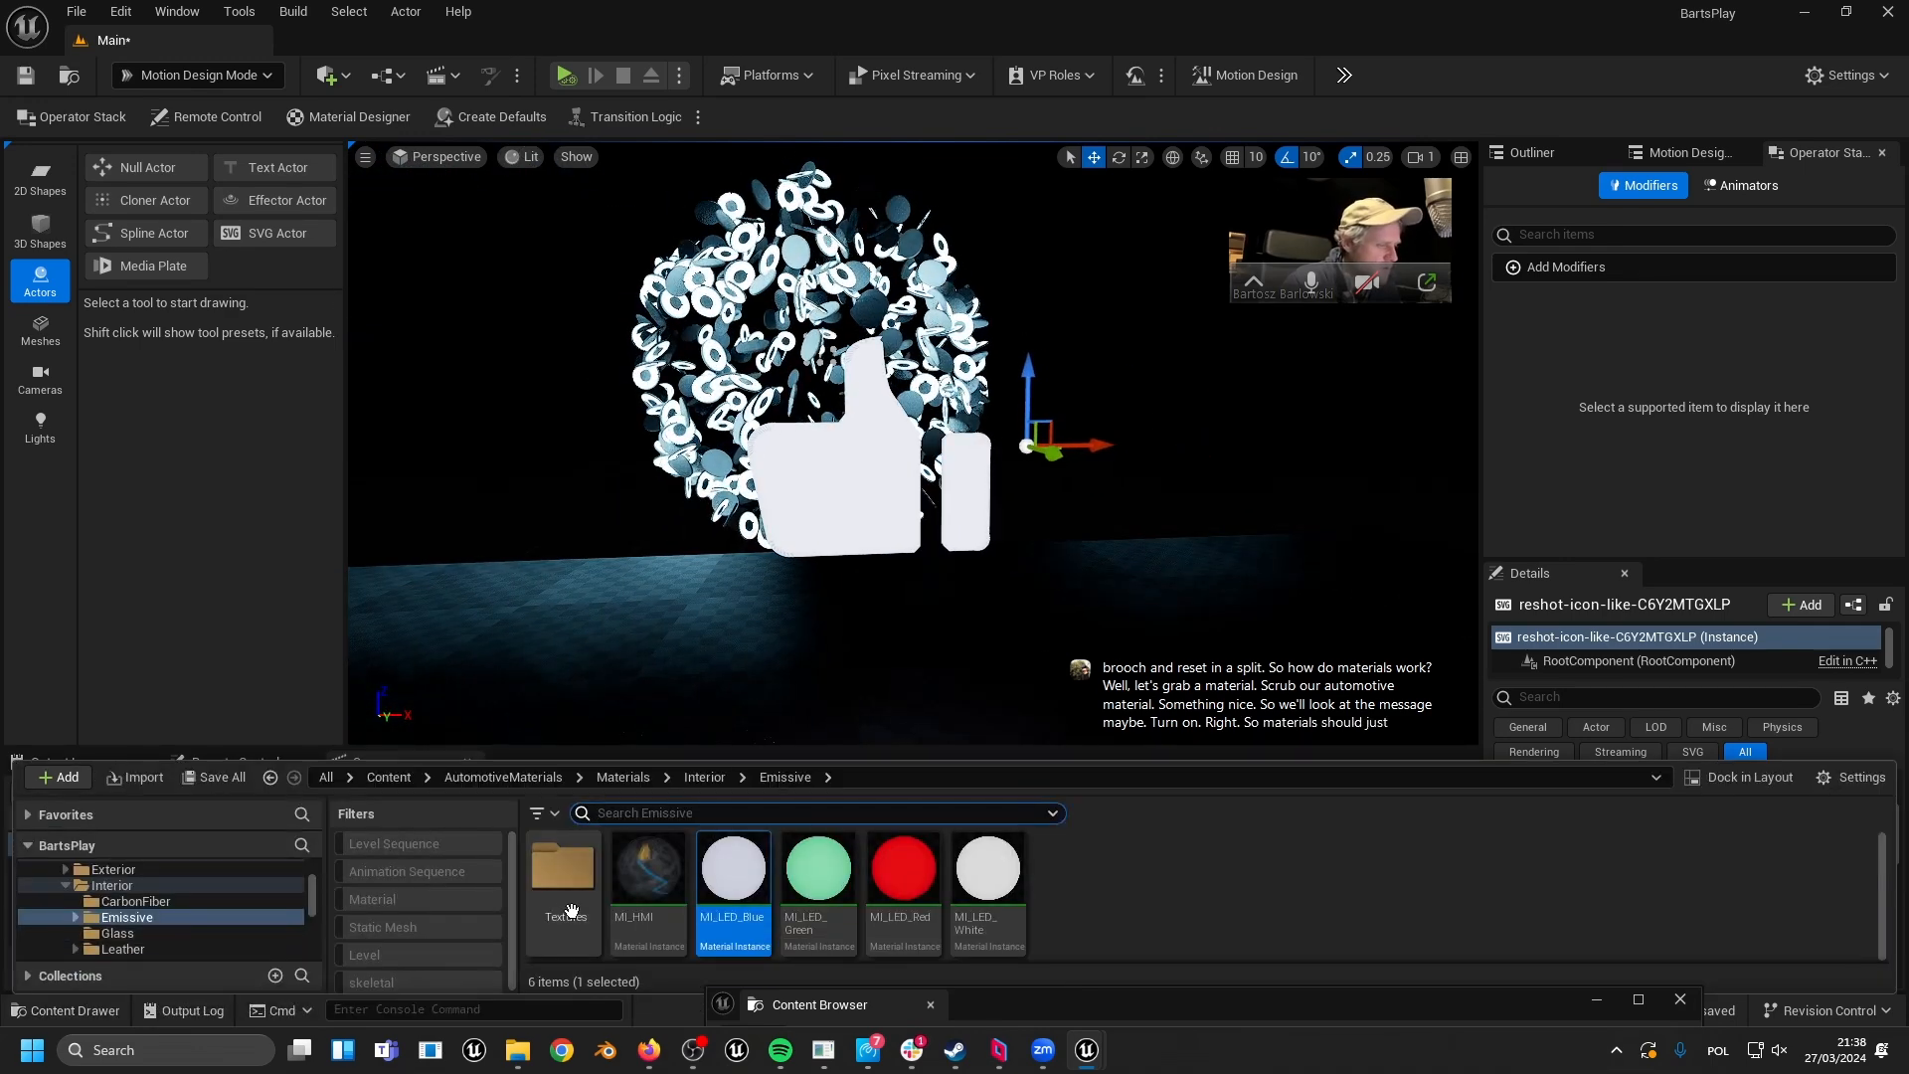
left_click(135, 902)
left_click(118, 933)
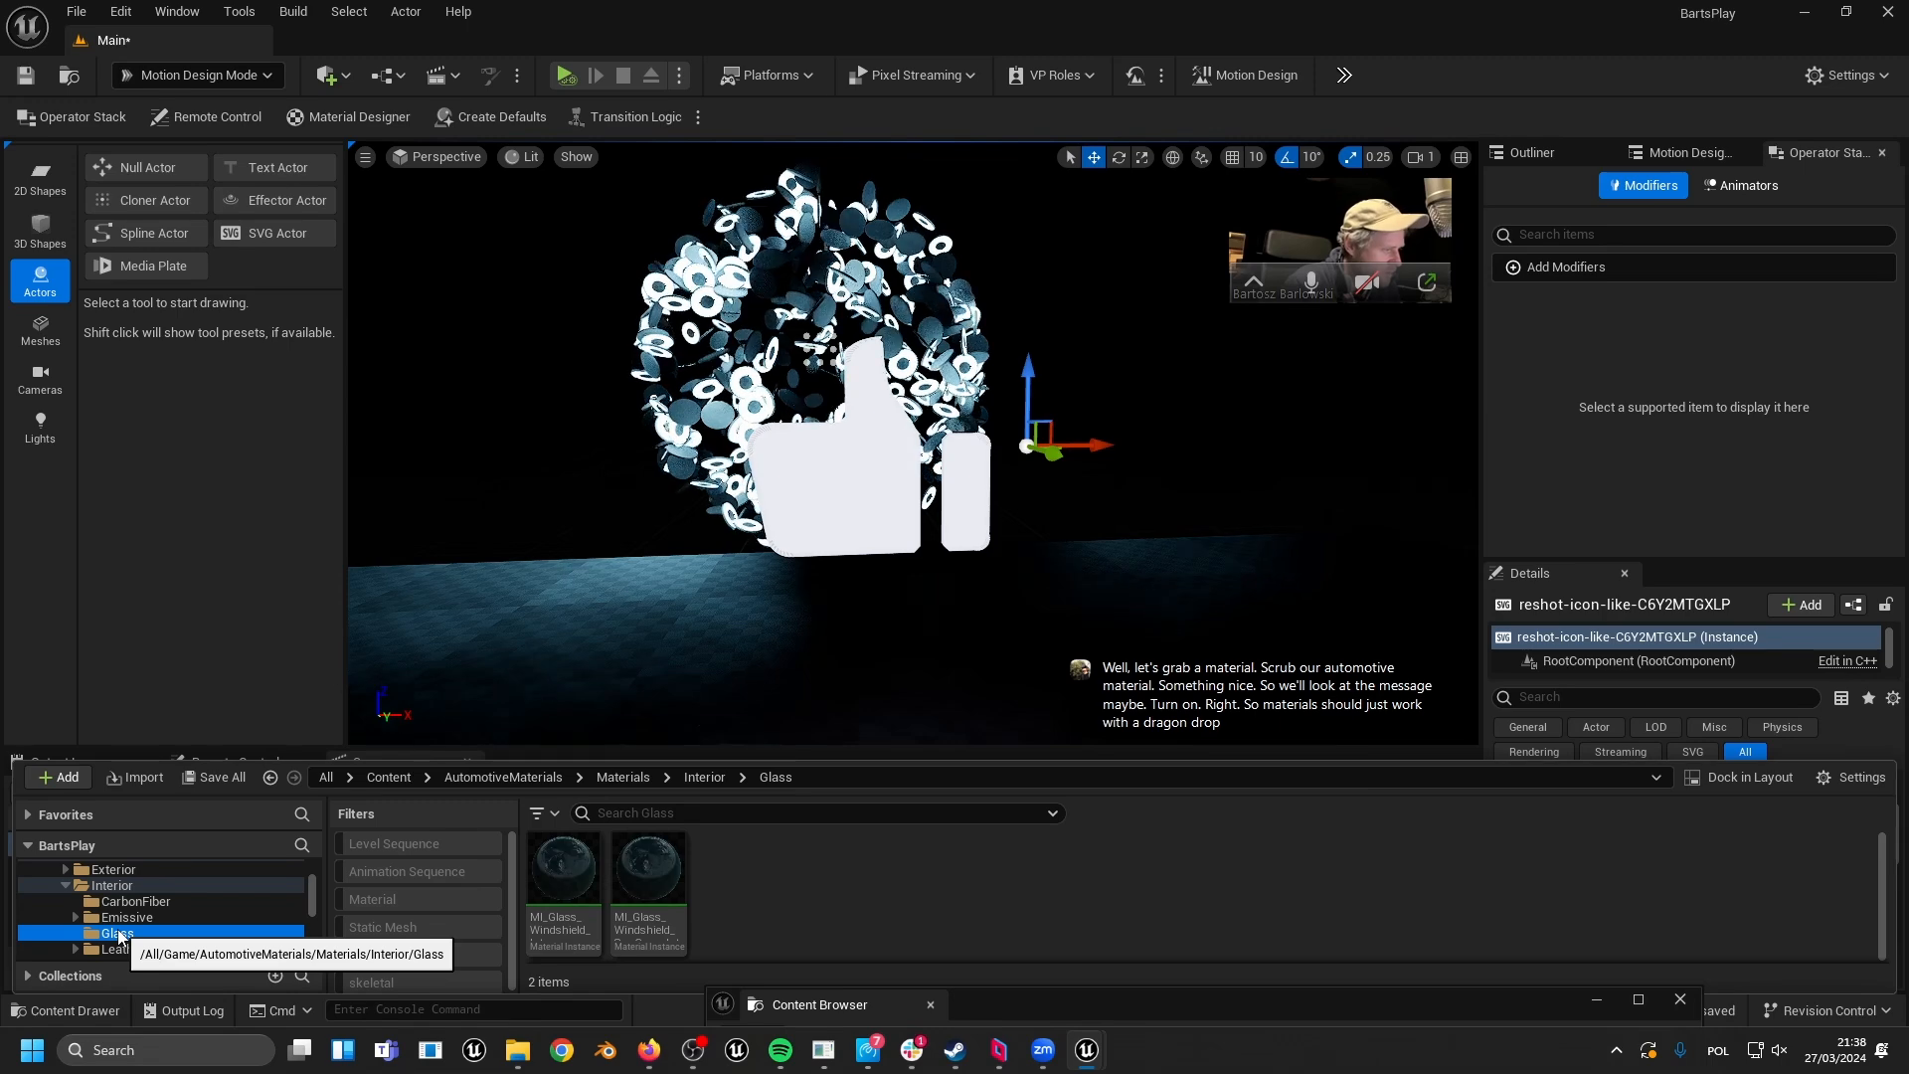
left_click_drag(564, 870, 857, 486)
right_click_drag(857, 486, 879, 487)
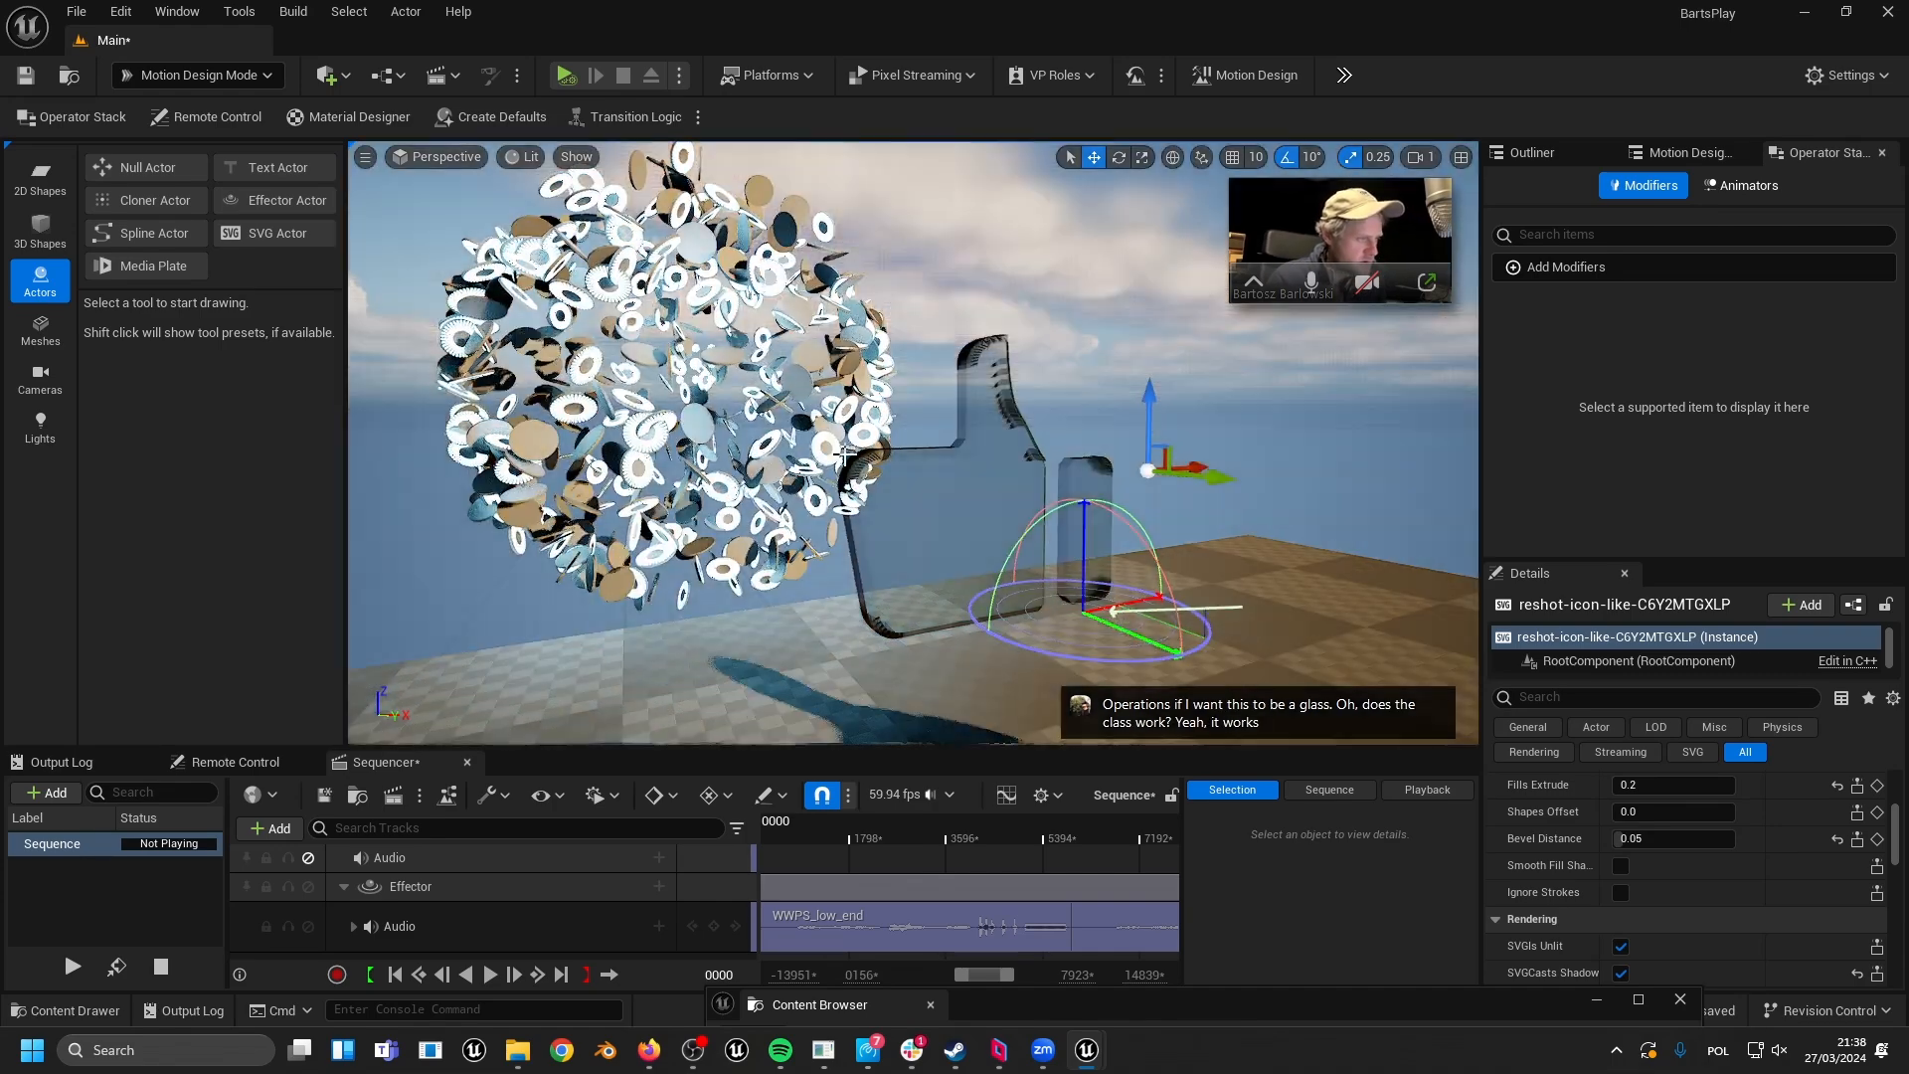
right_click_drag(850, 477, 819, 481)
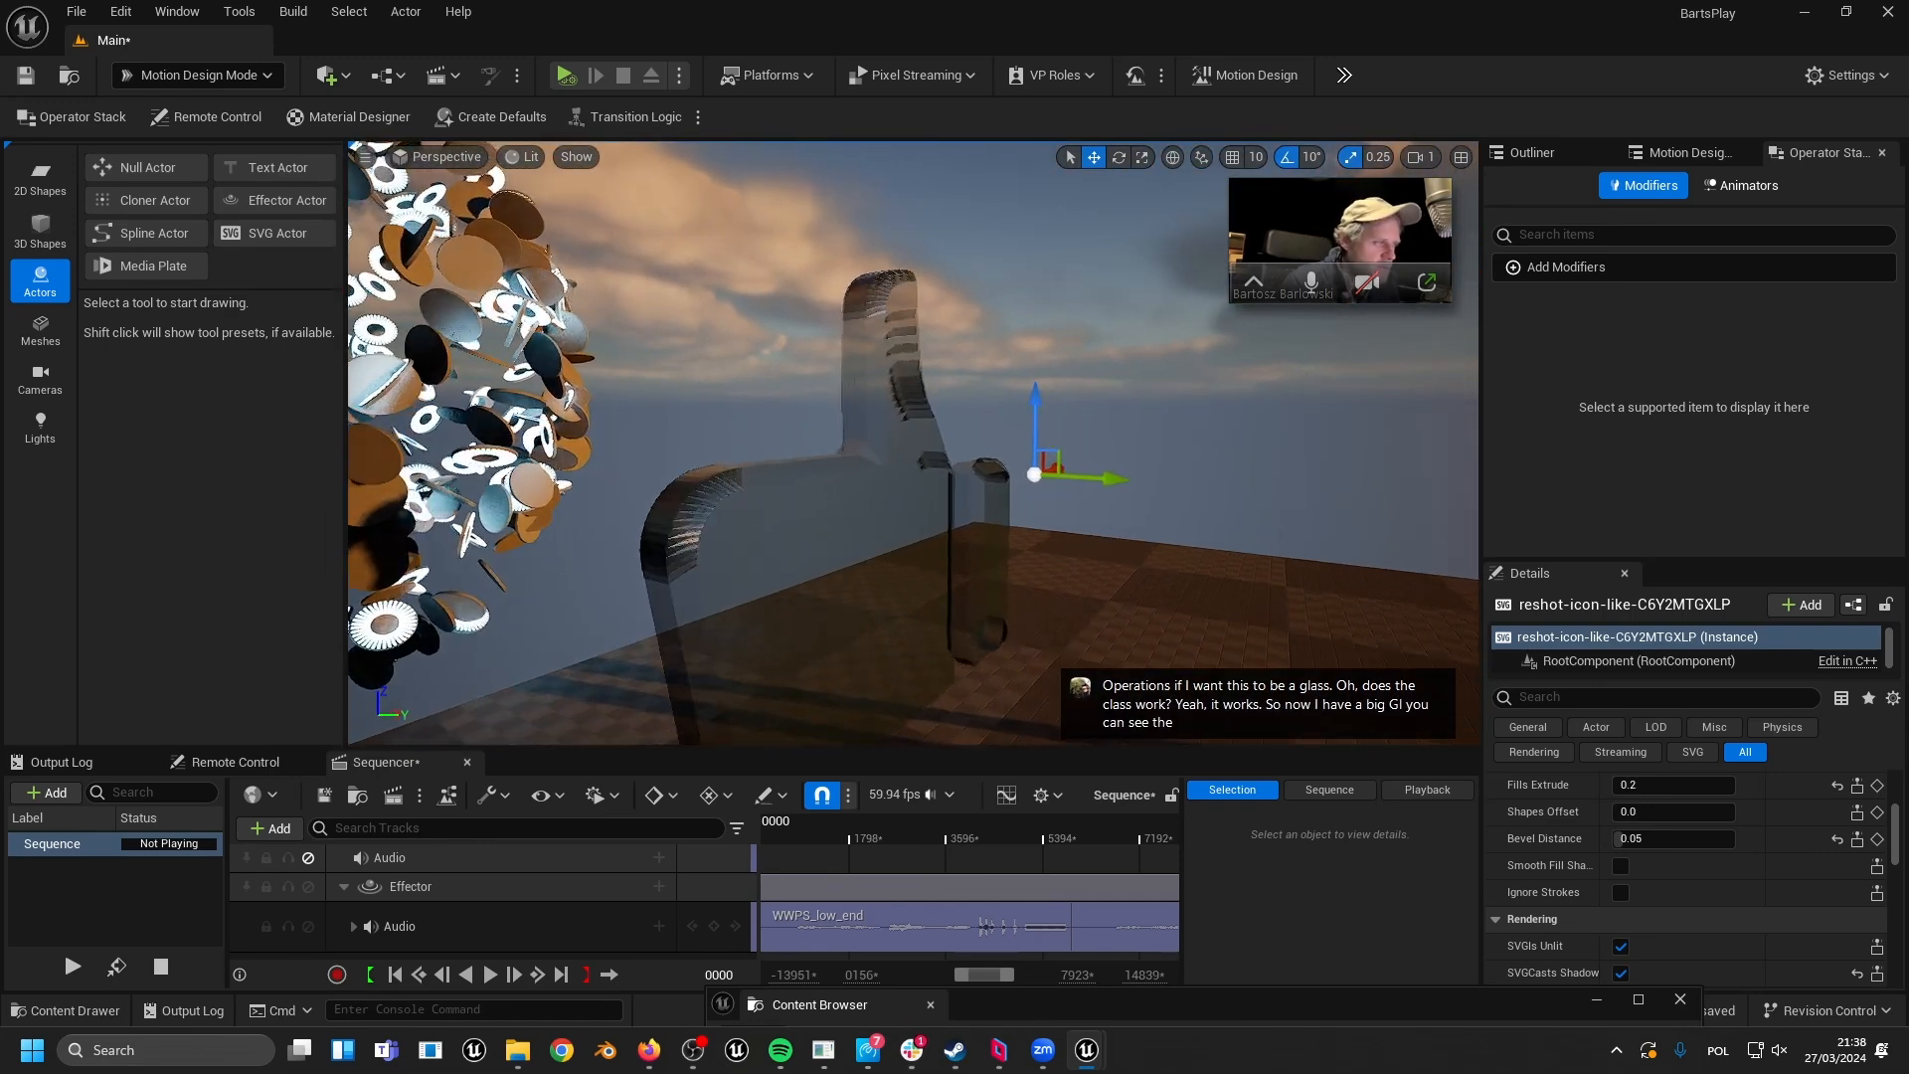
right_click_drag(819, 481, 796, 485)
right_click_drag(810, 573, 801, 573)
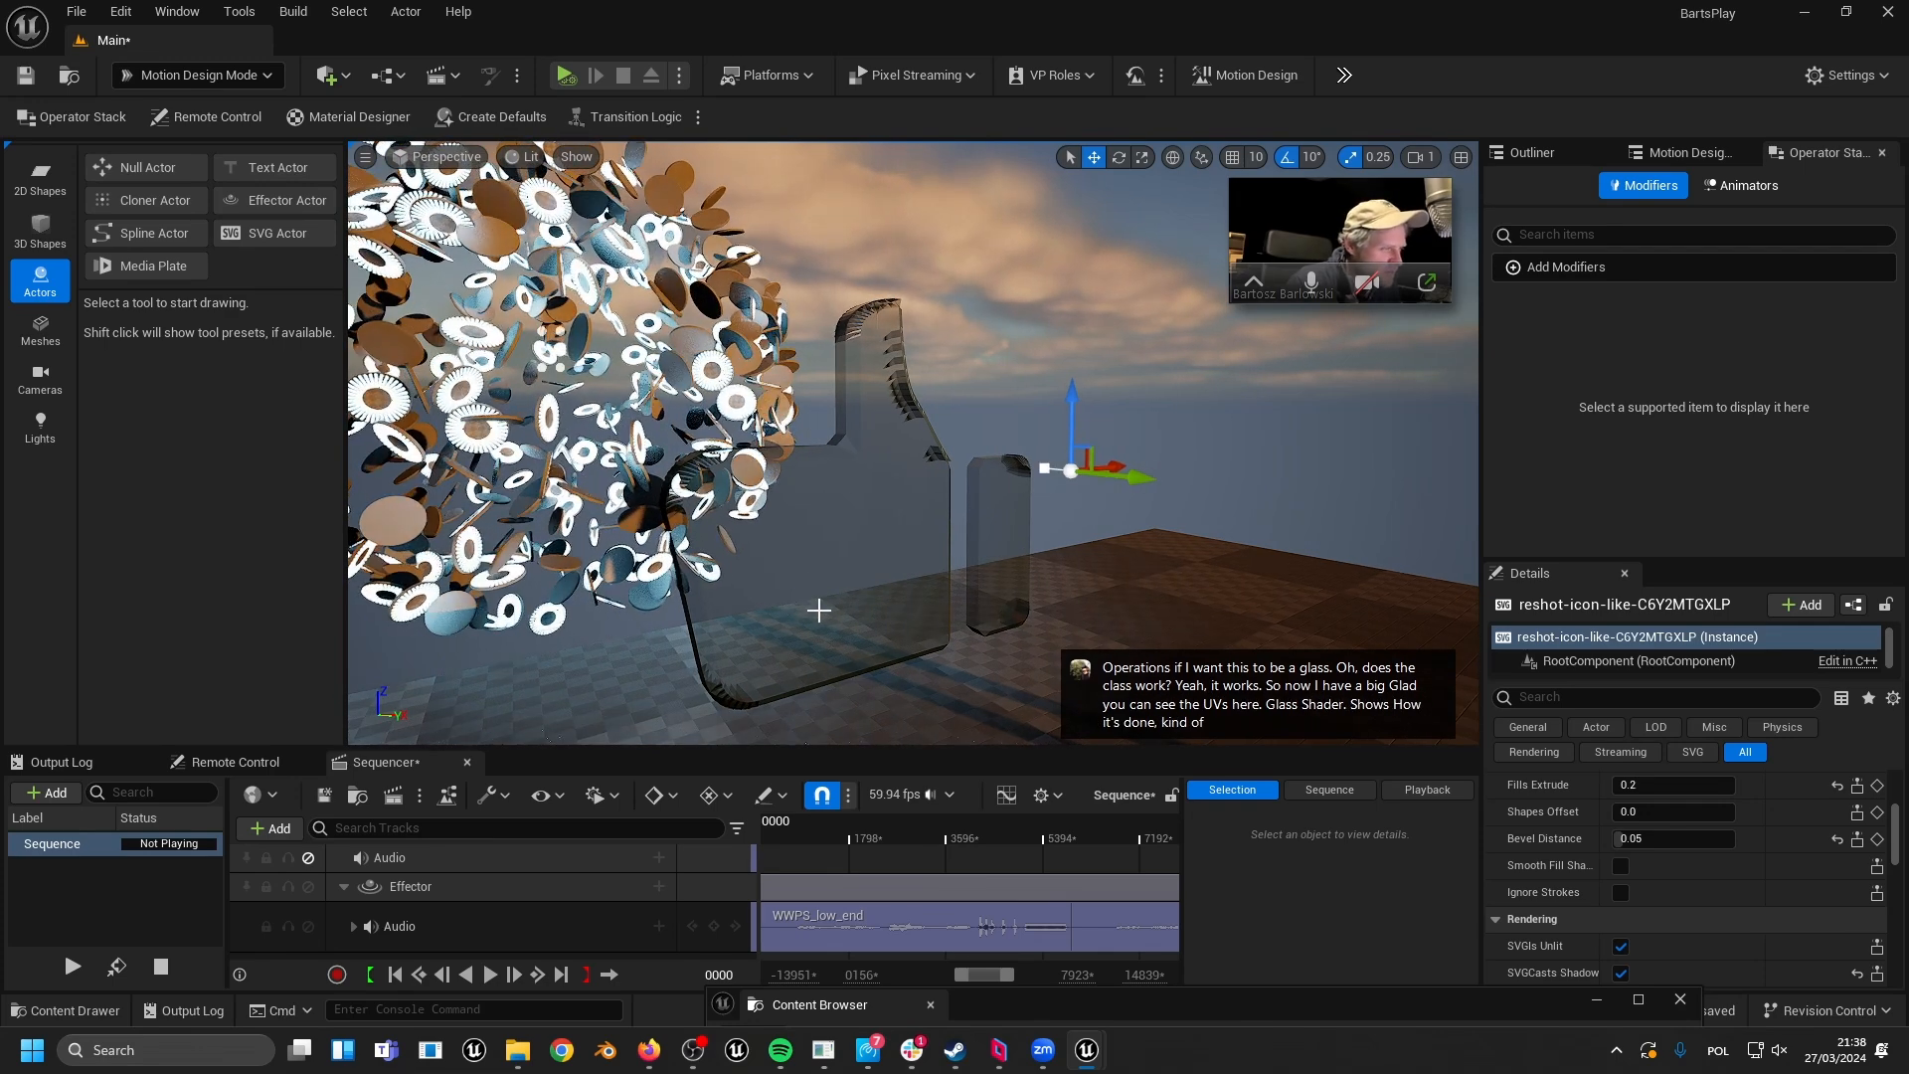
- Apply the MI_CarPaint_BlueGreen material from the Exterior/CarPaint folder to the icon and view it from the front
left_click(70, 1011)
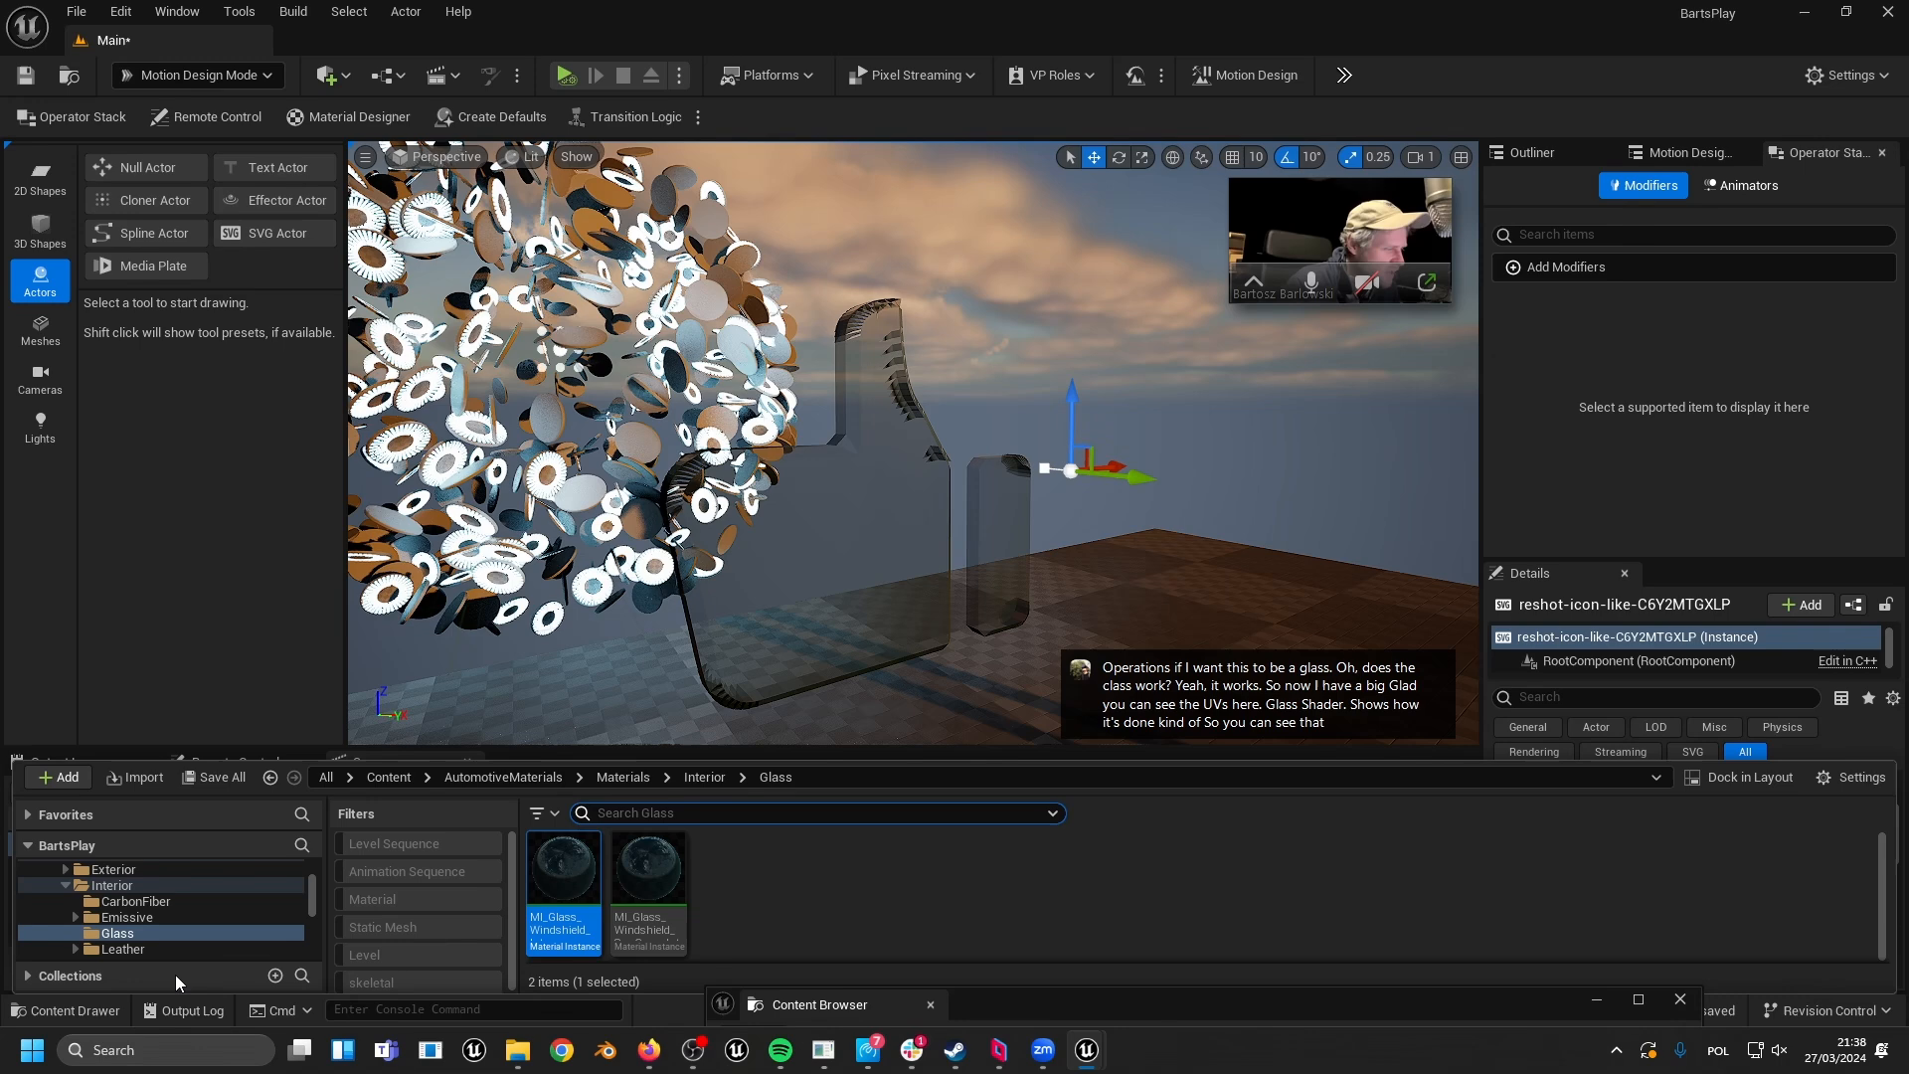
left_click(124, 886)
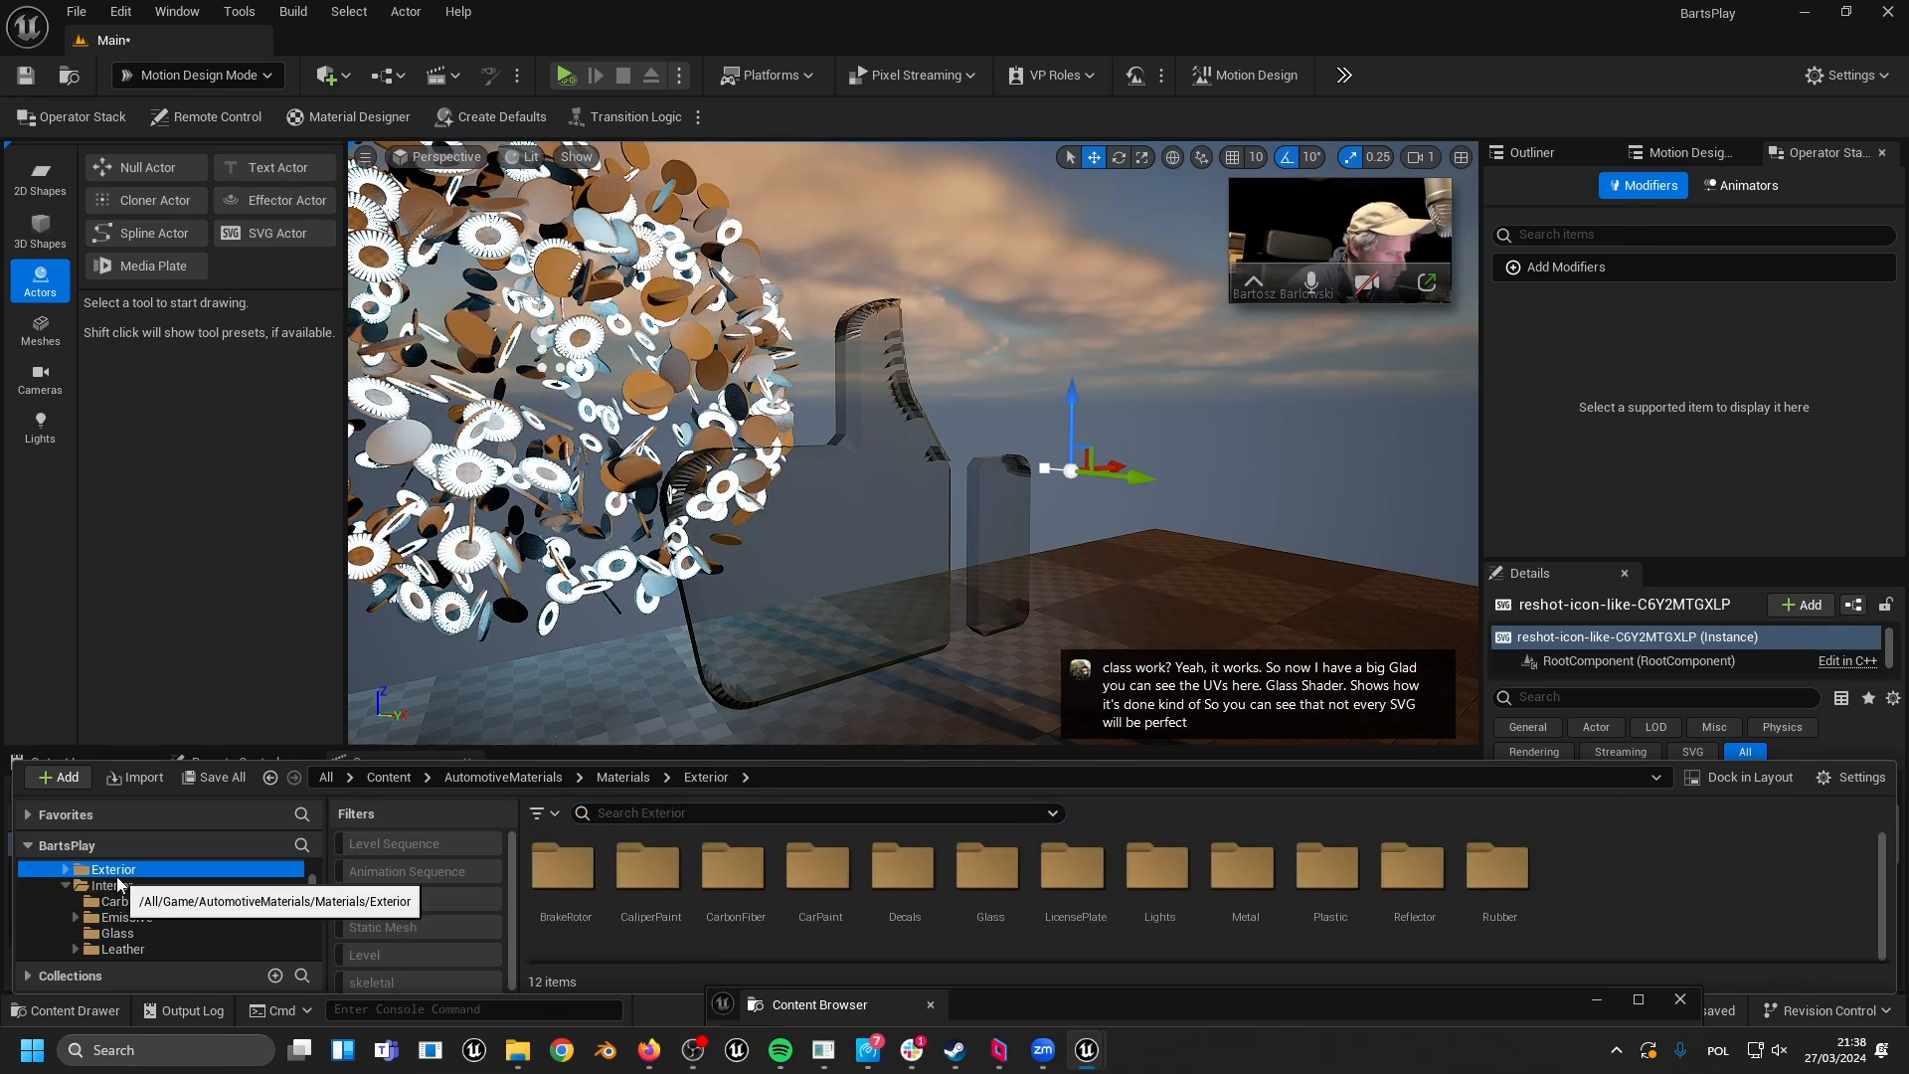
double_click(822, 886)
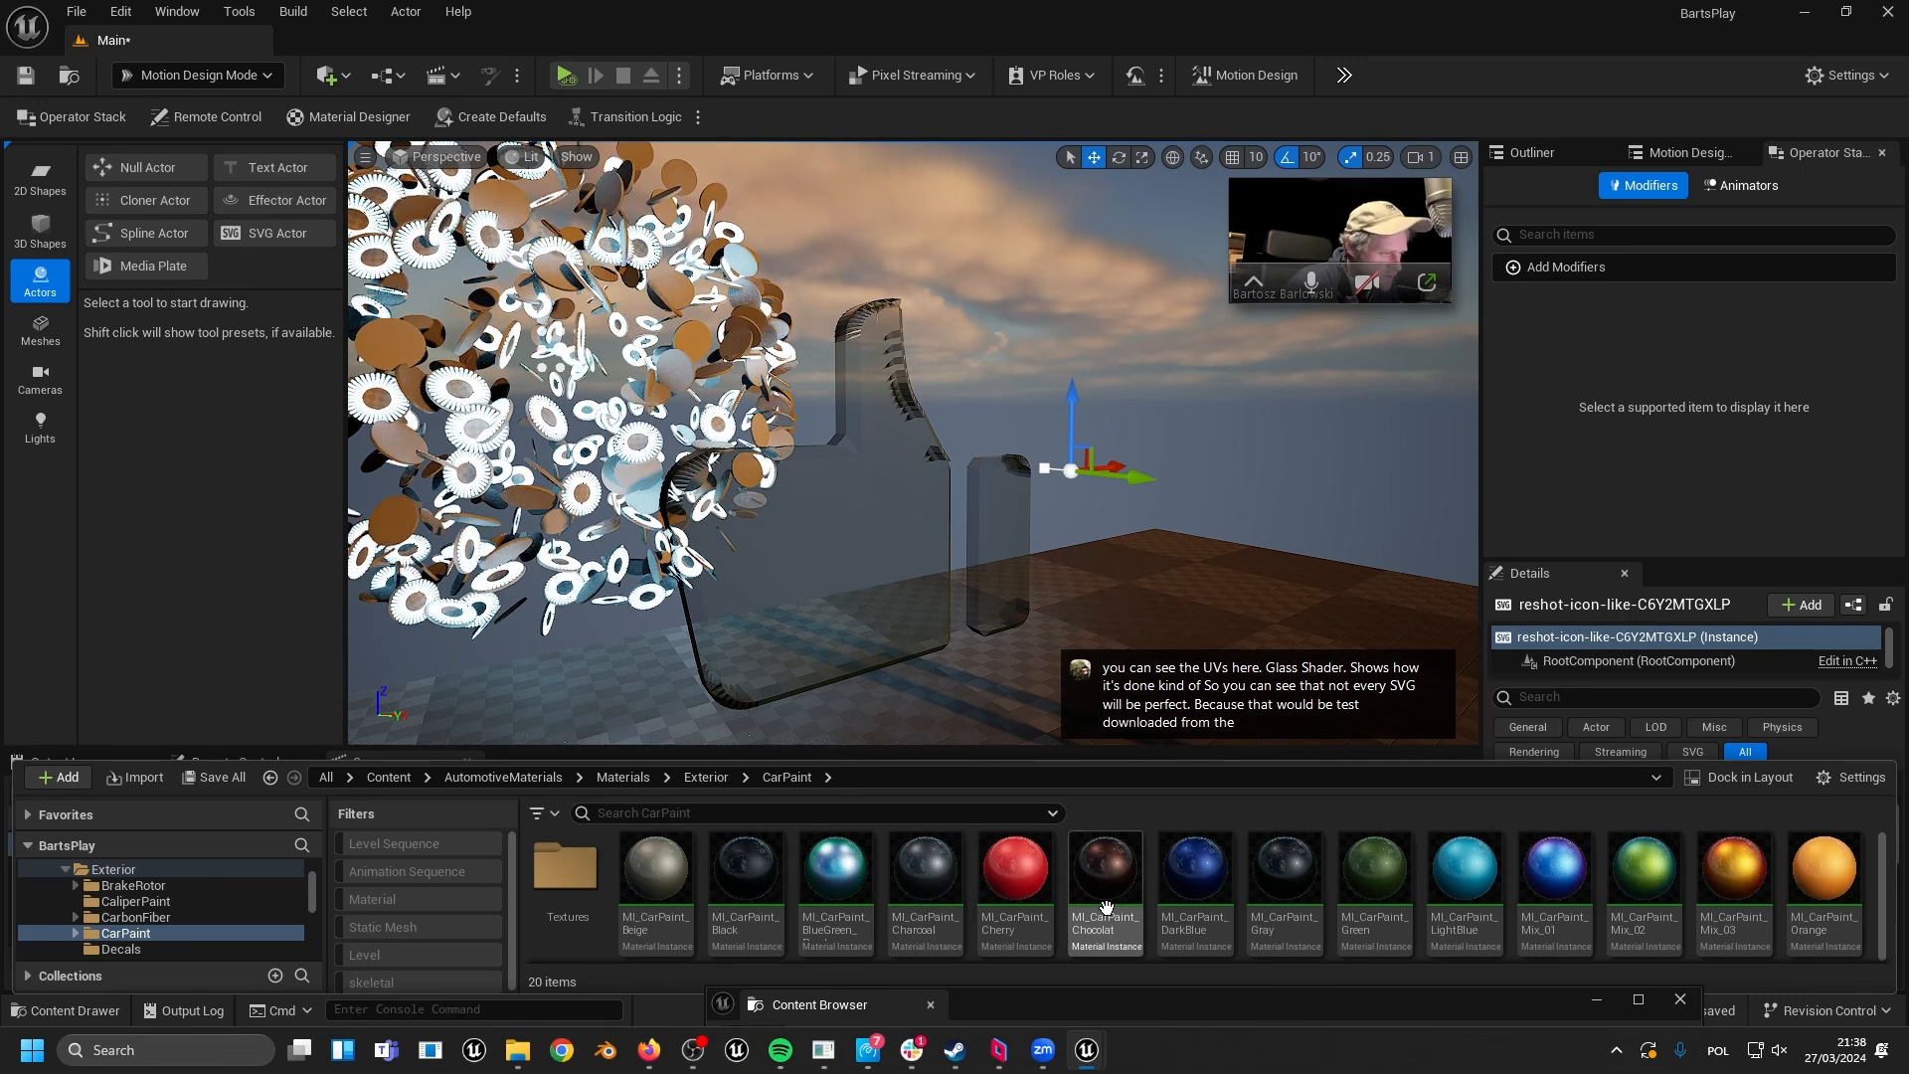
left_click_drag(858, 537, 905, 587)
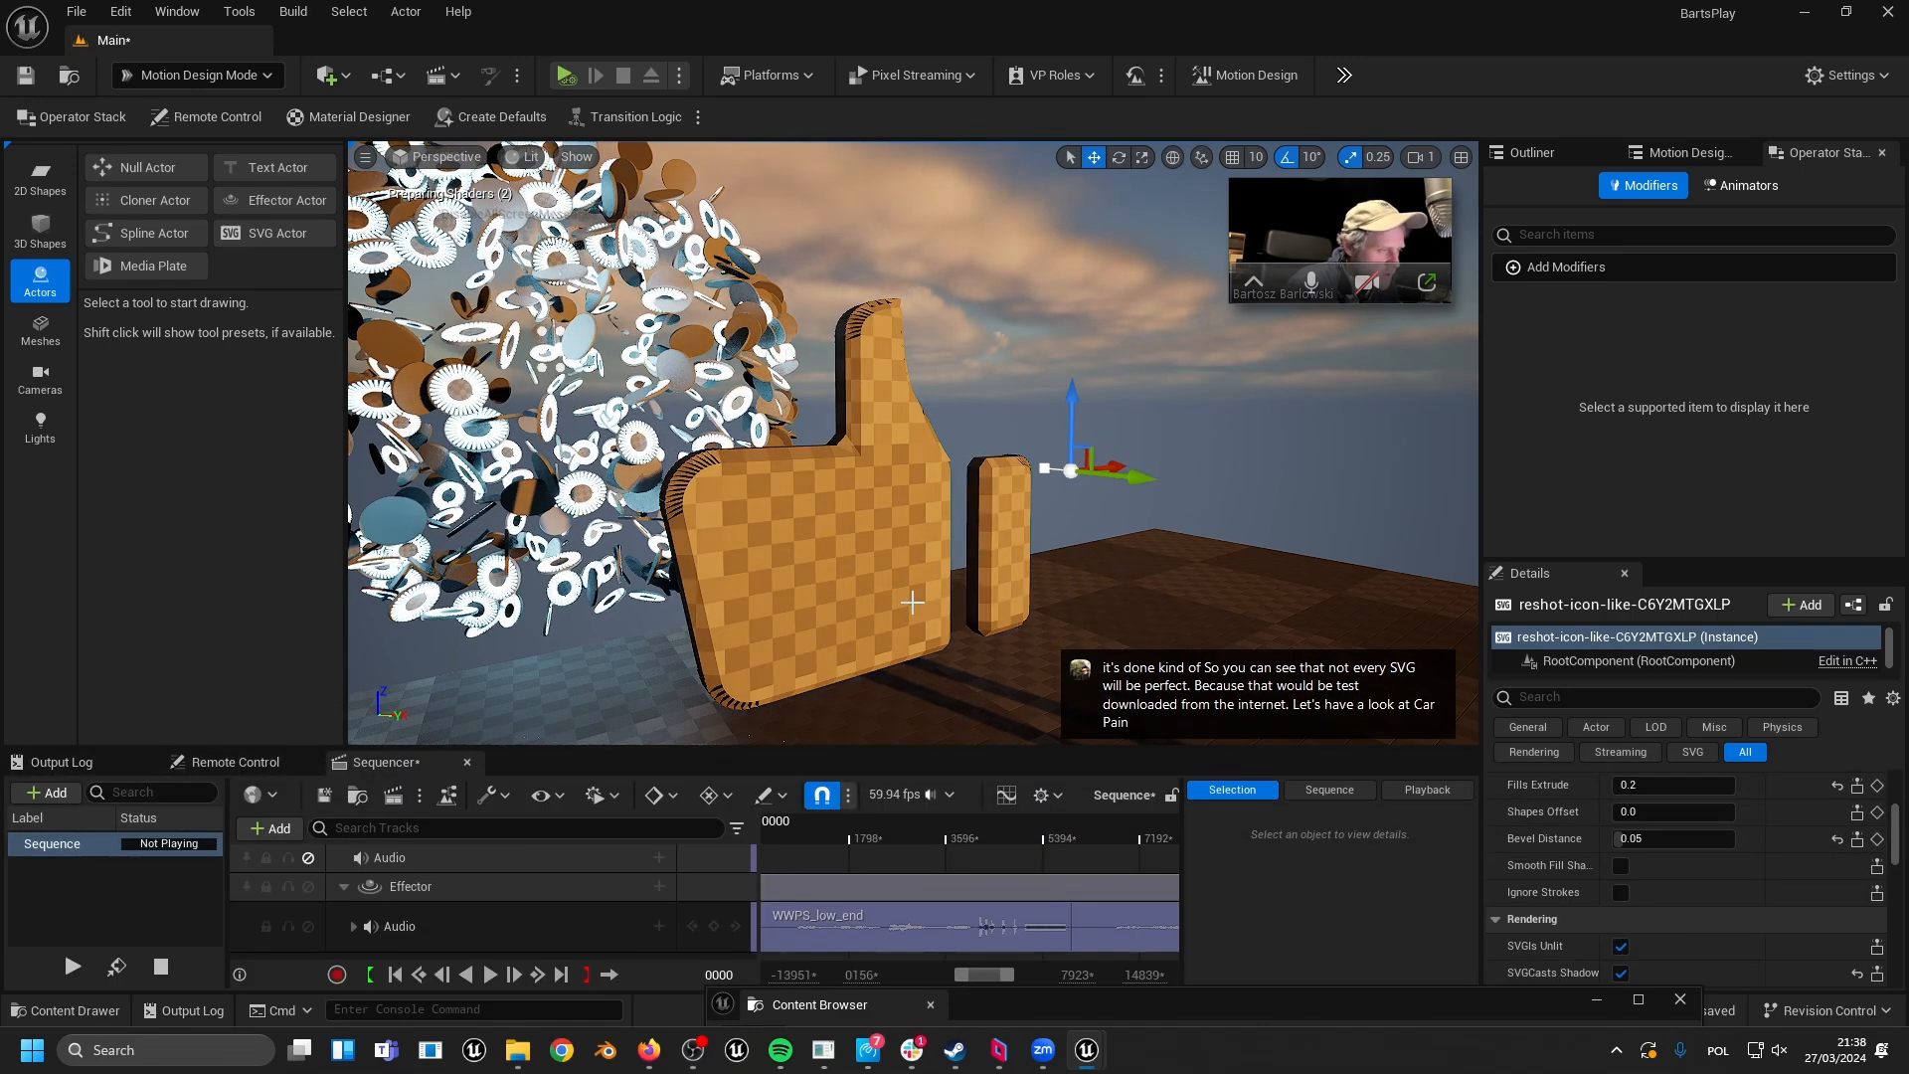
mouse_move(918, 613)
right_mouse_down()
mouse_move(706, 610)
mouse_move(905, 645)
right_mouse_up()
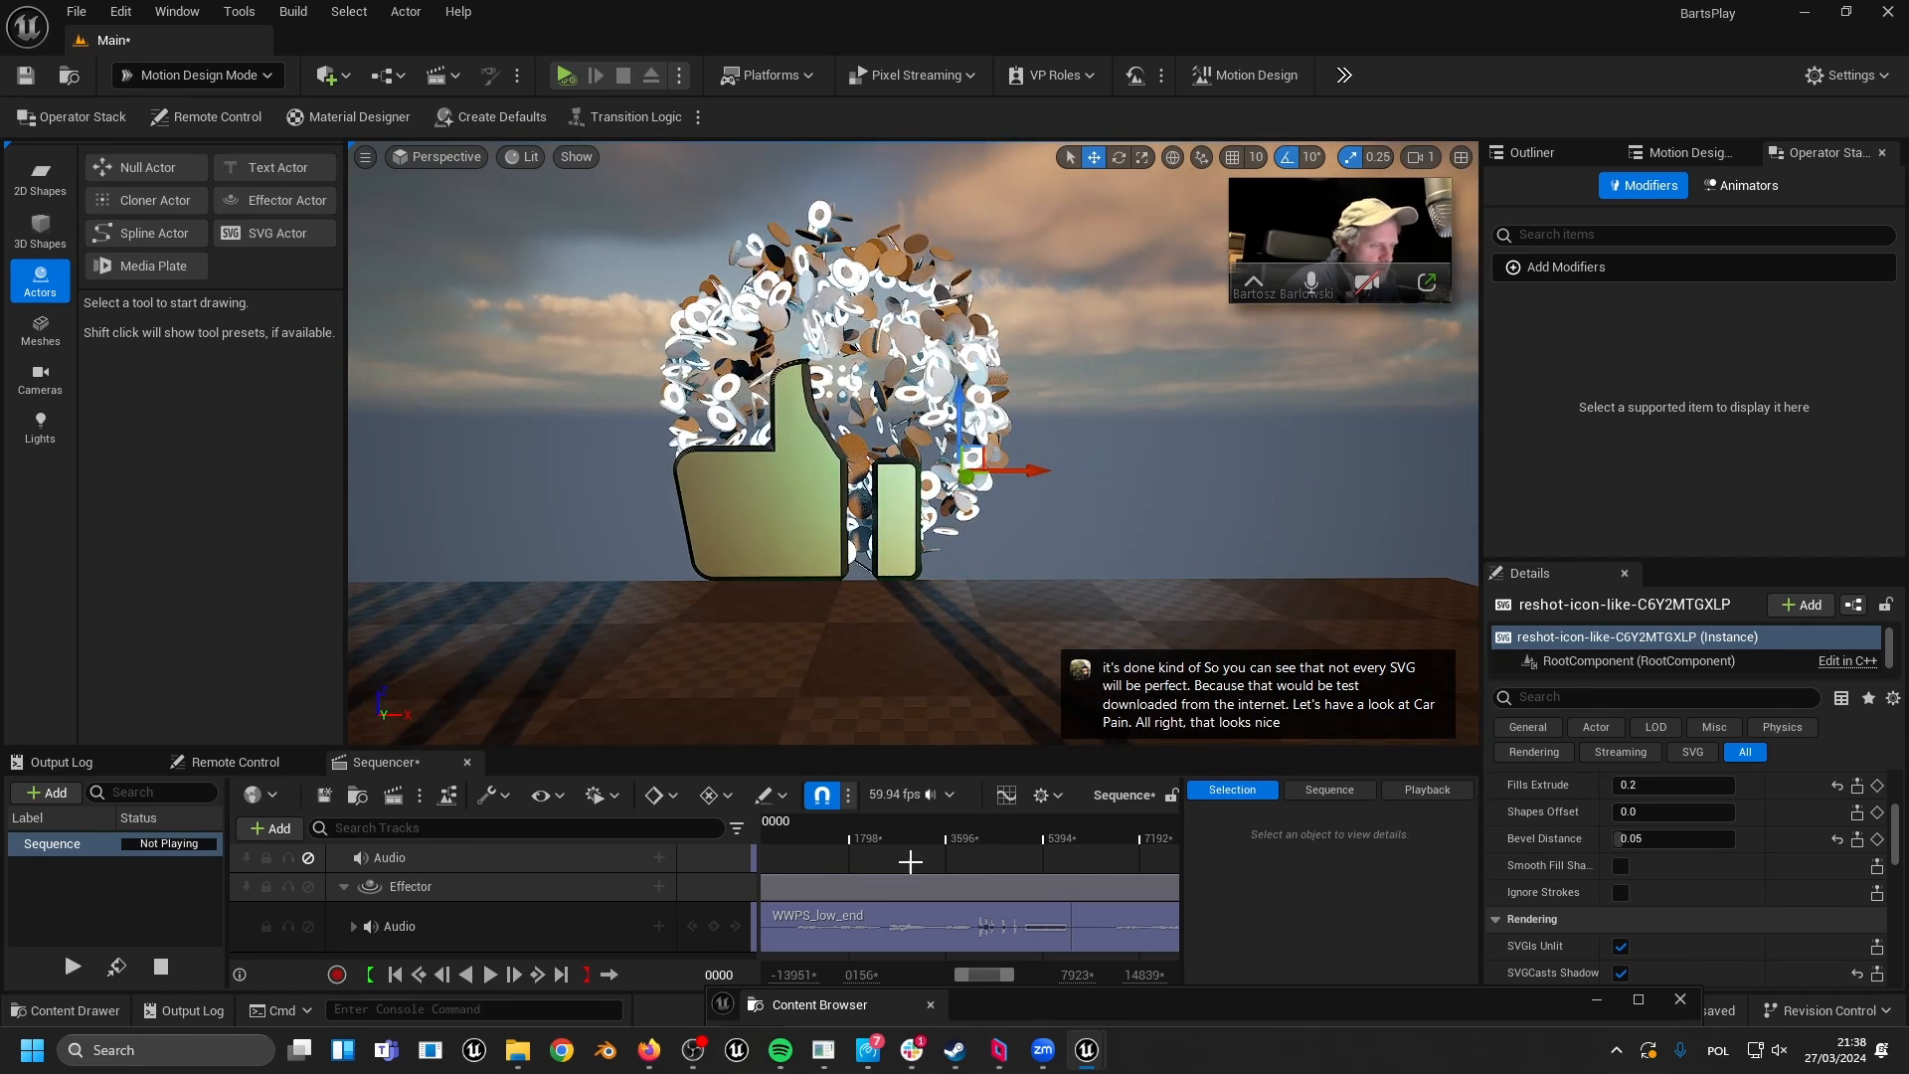
- Replace the icon's material with another one from the CarPaint folder and examine its surface and bevels up close
left_click(881, 877)
left_click(52, 1019)
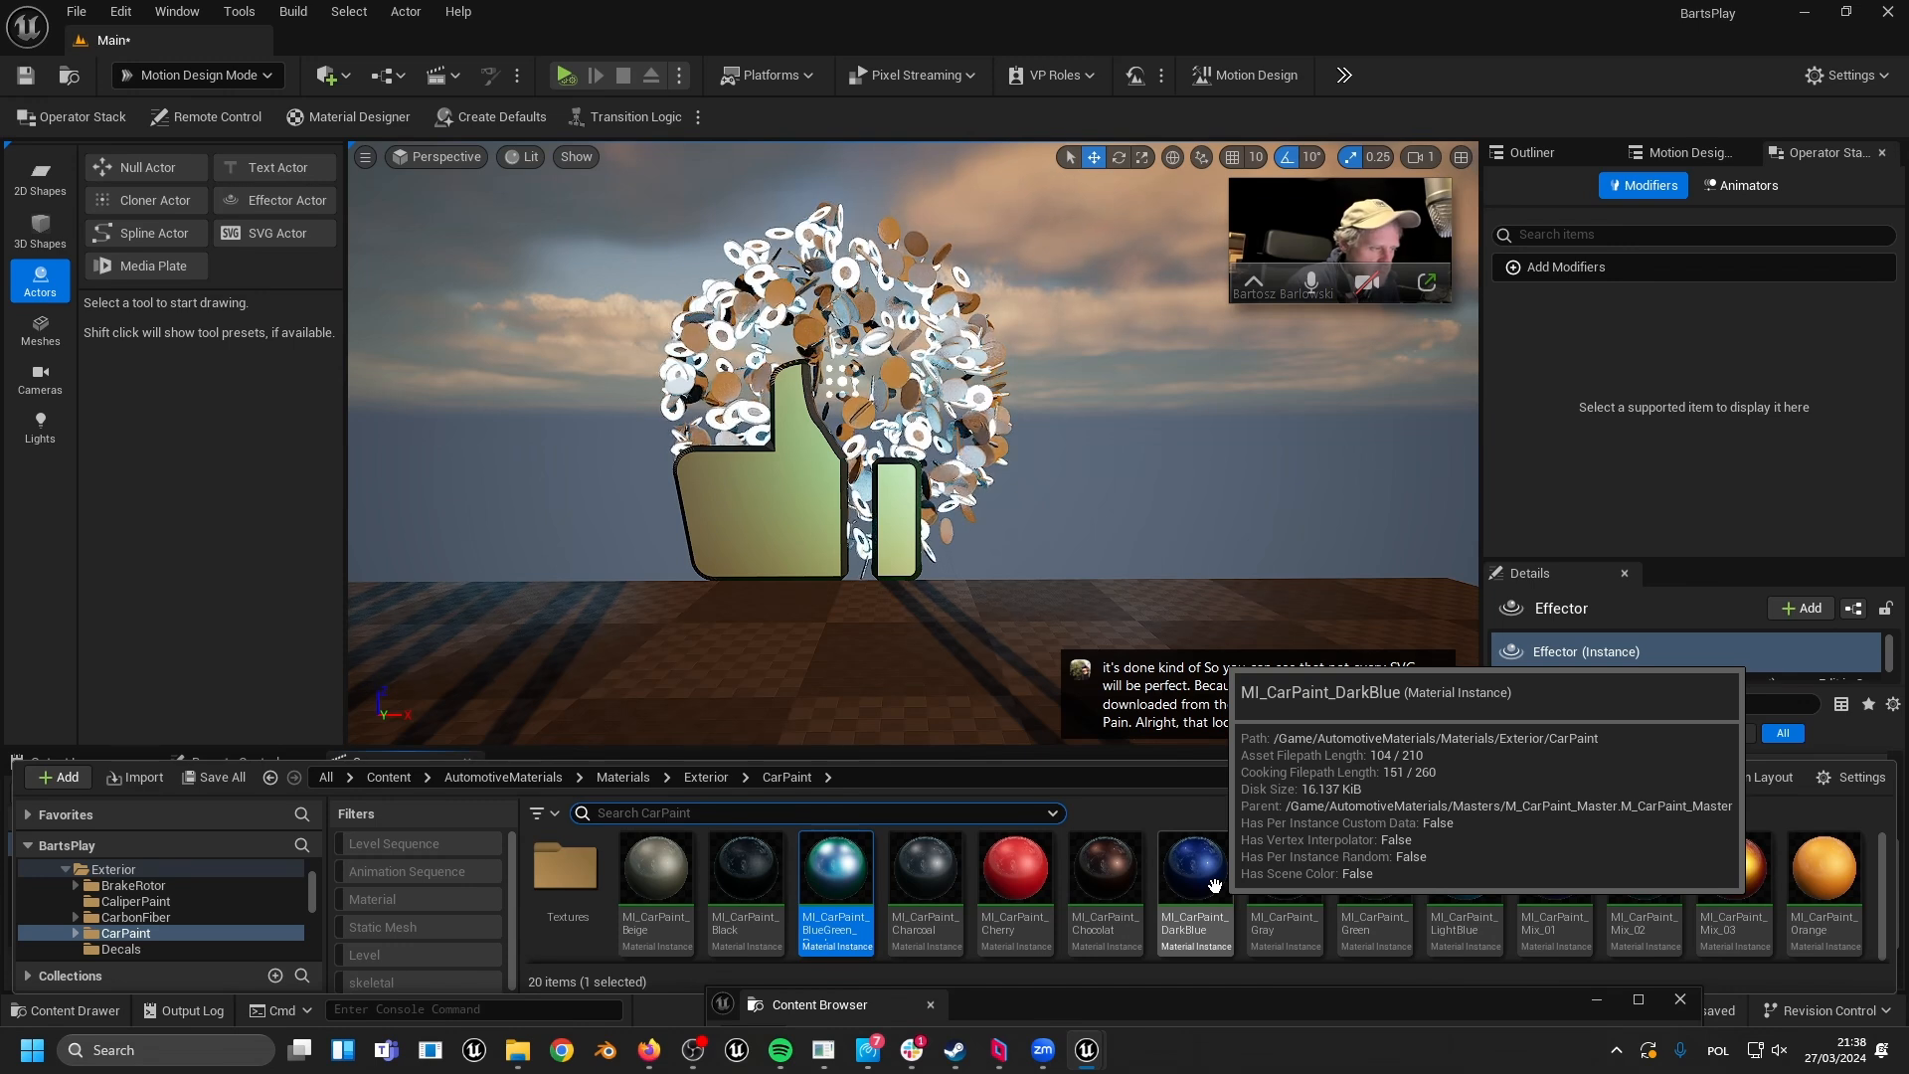
left_click_drag(926, 875, 811, 540)
right_click_drag(824, 611, 766, 619)
key("w")
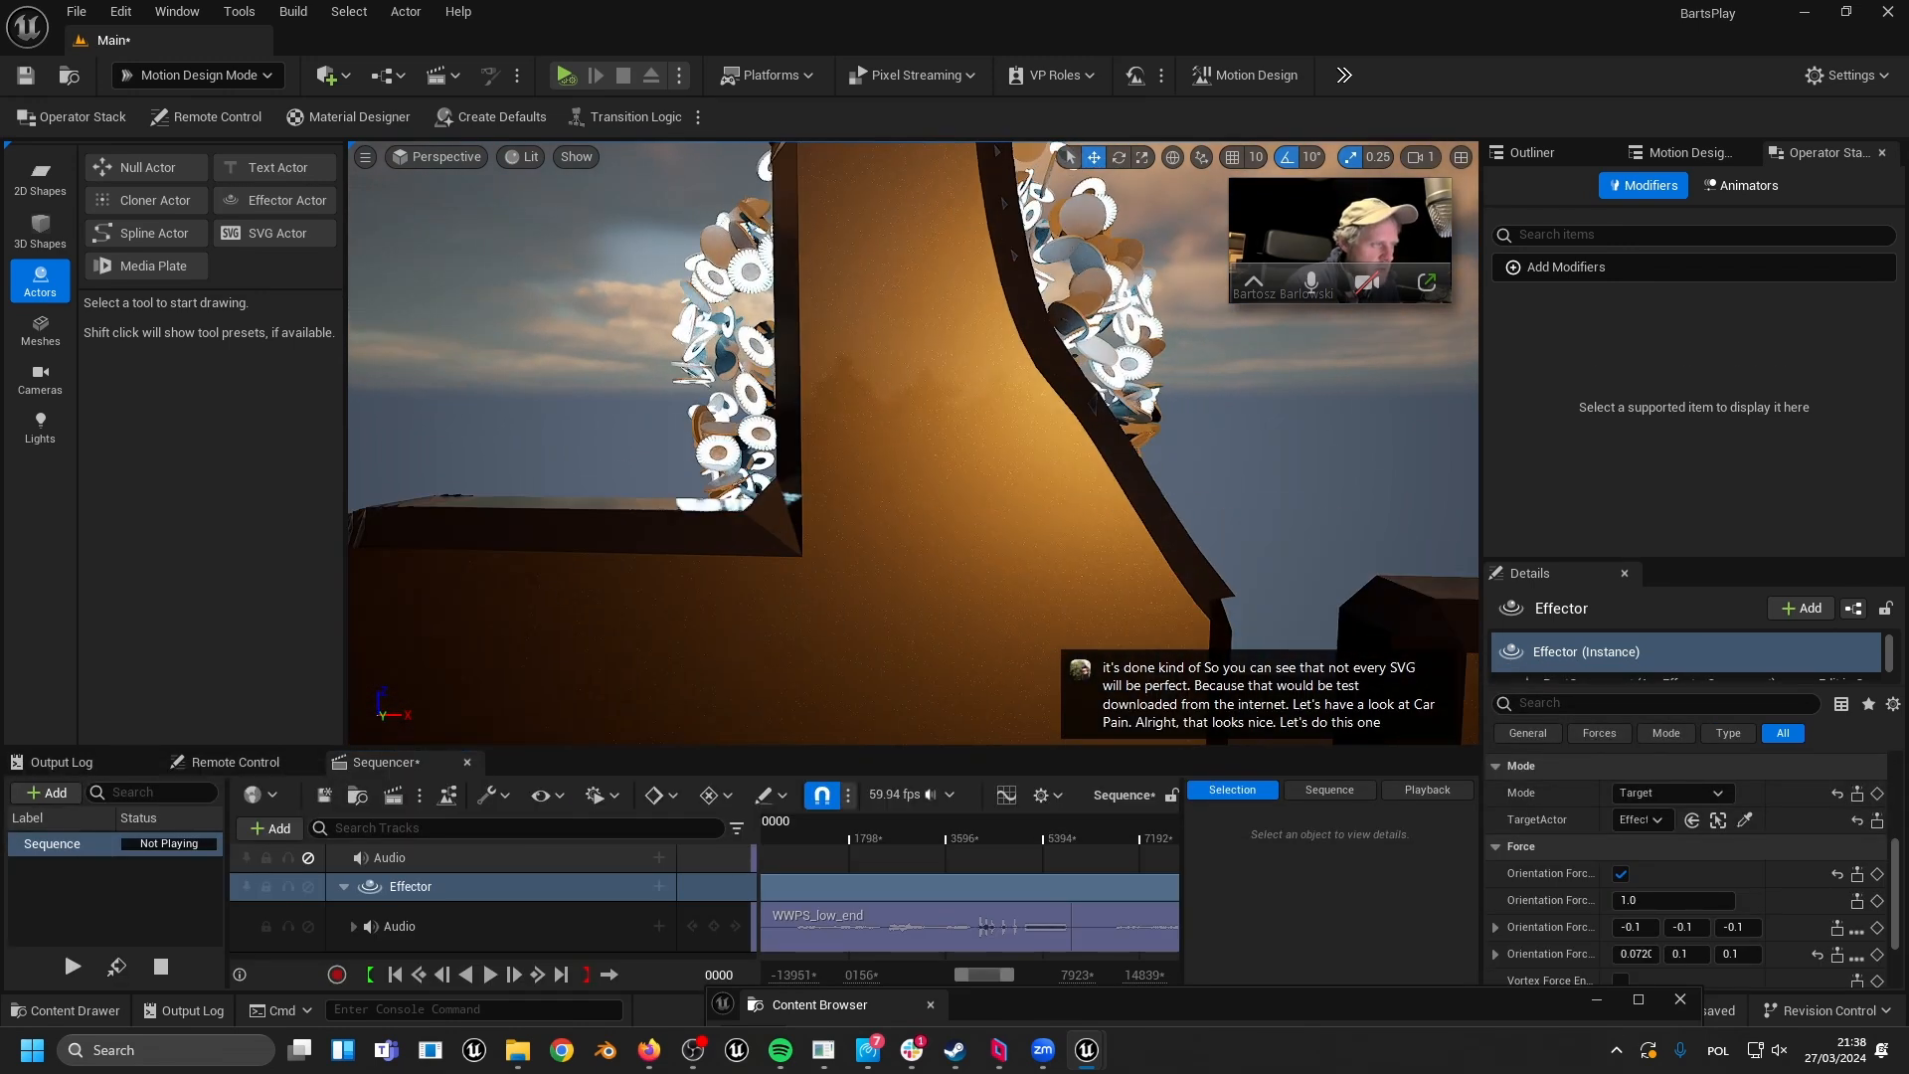
- Examine the icon's car paint surface and bevels up close, then from a distance beside the cloner
key("s")
right_click_drag(765, 618, 683, 600)
key("w")
key("w")
key("w")
key("s")
key("s")
key("w")
key("s")
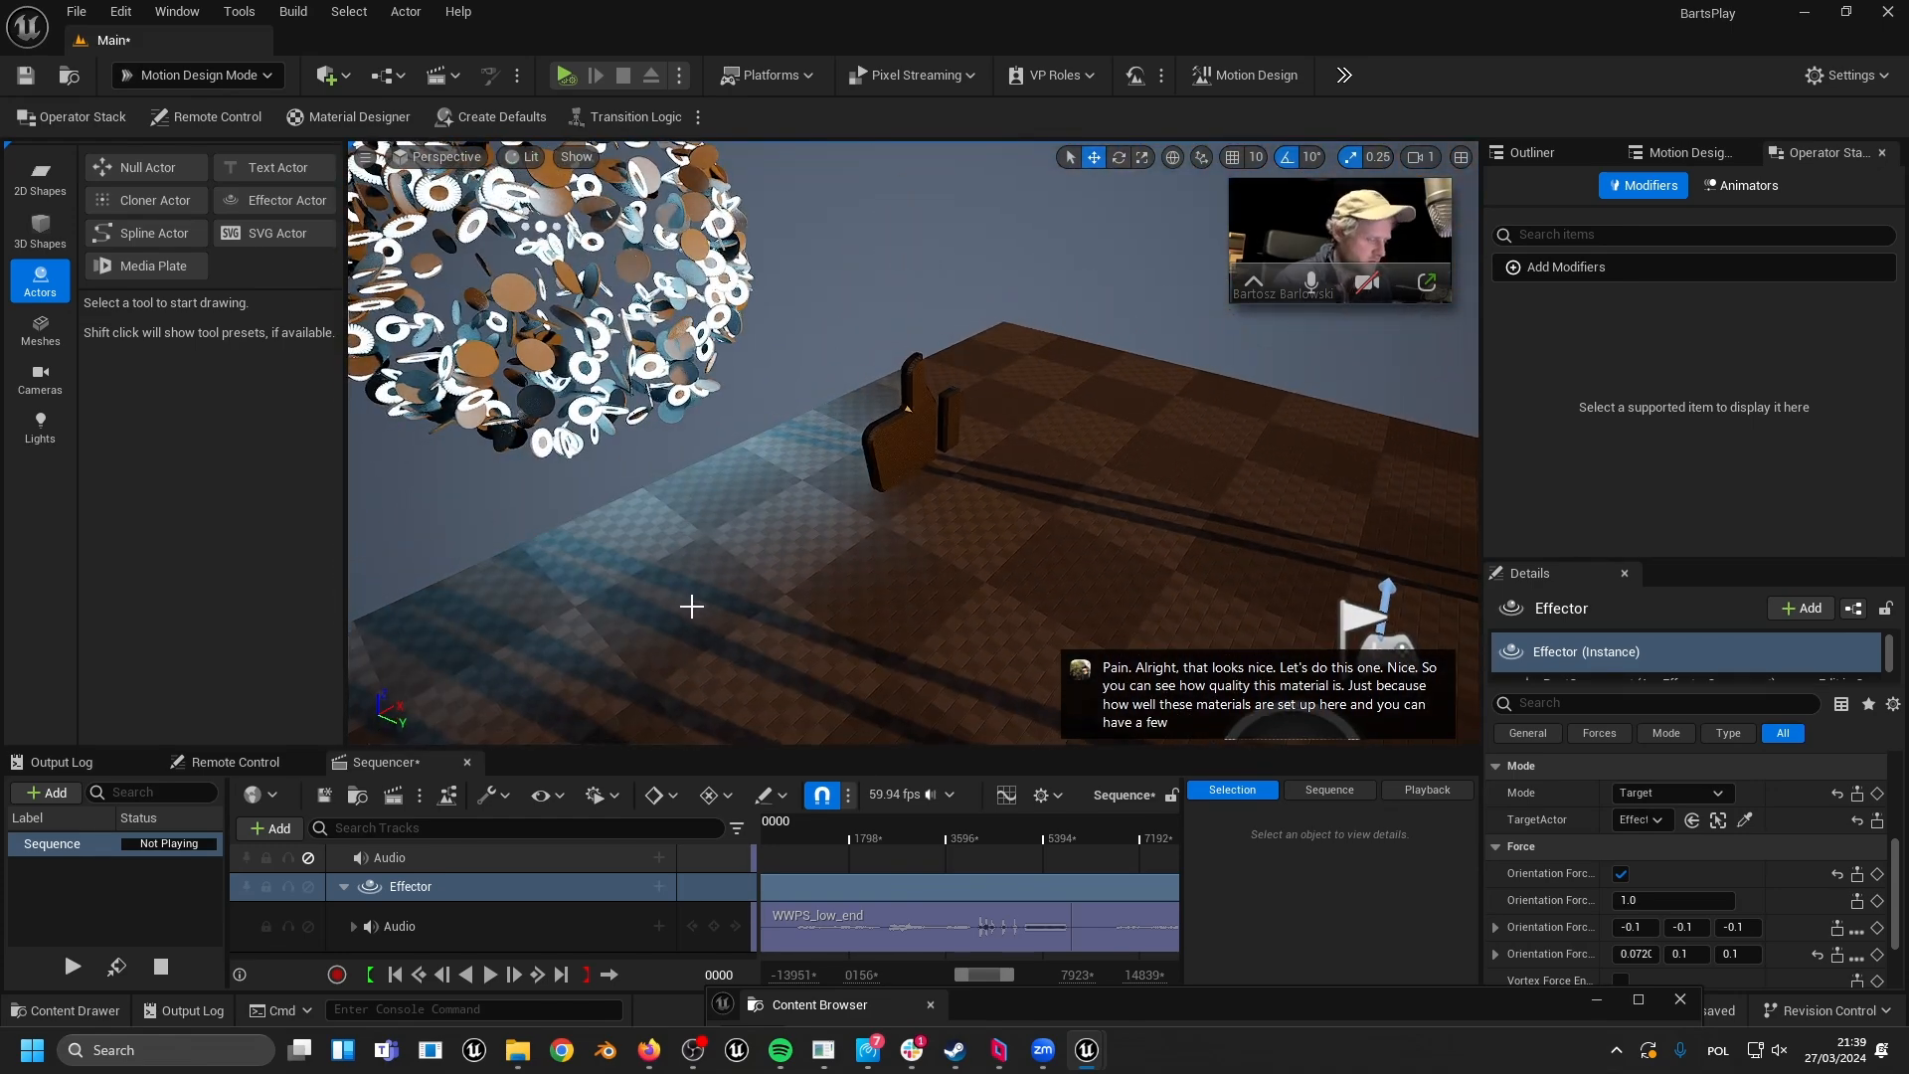
- Rotate the sunlight to bright daylight so the icon casts a clear shadow on the floor
key("ctrl+l")
key("ctrl+l")
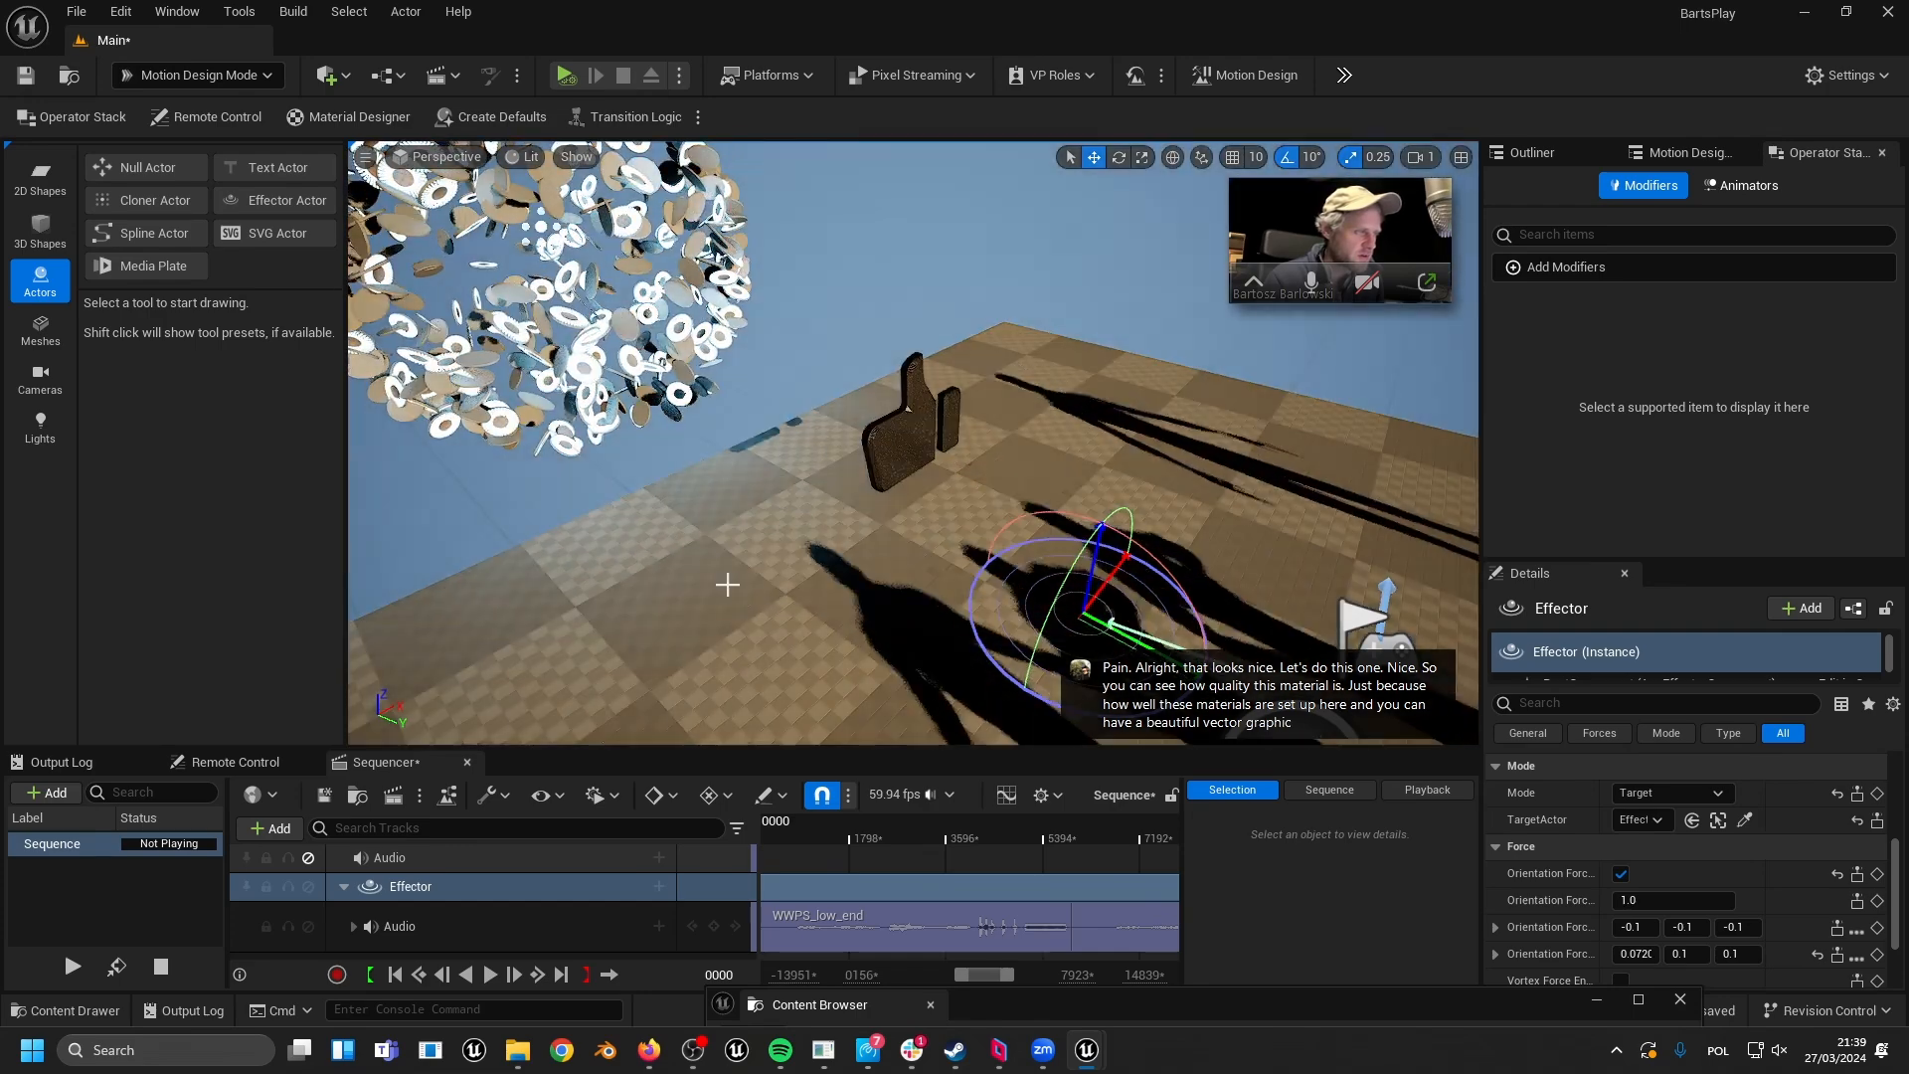
key("ctrl+l")
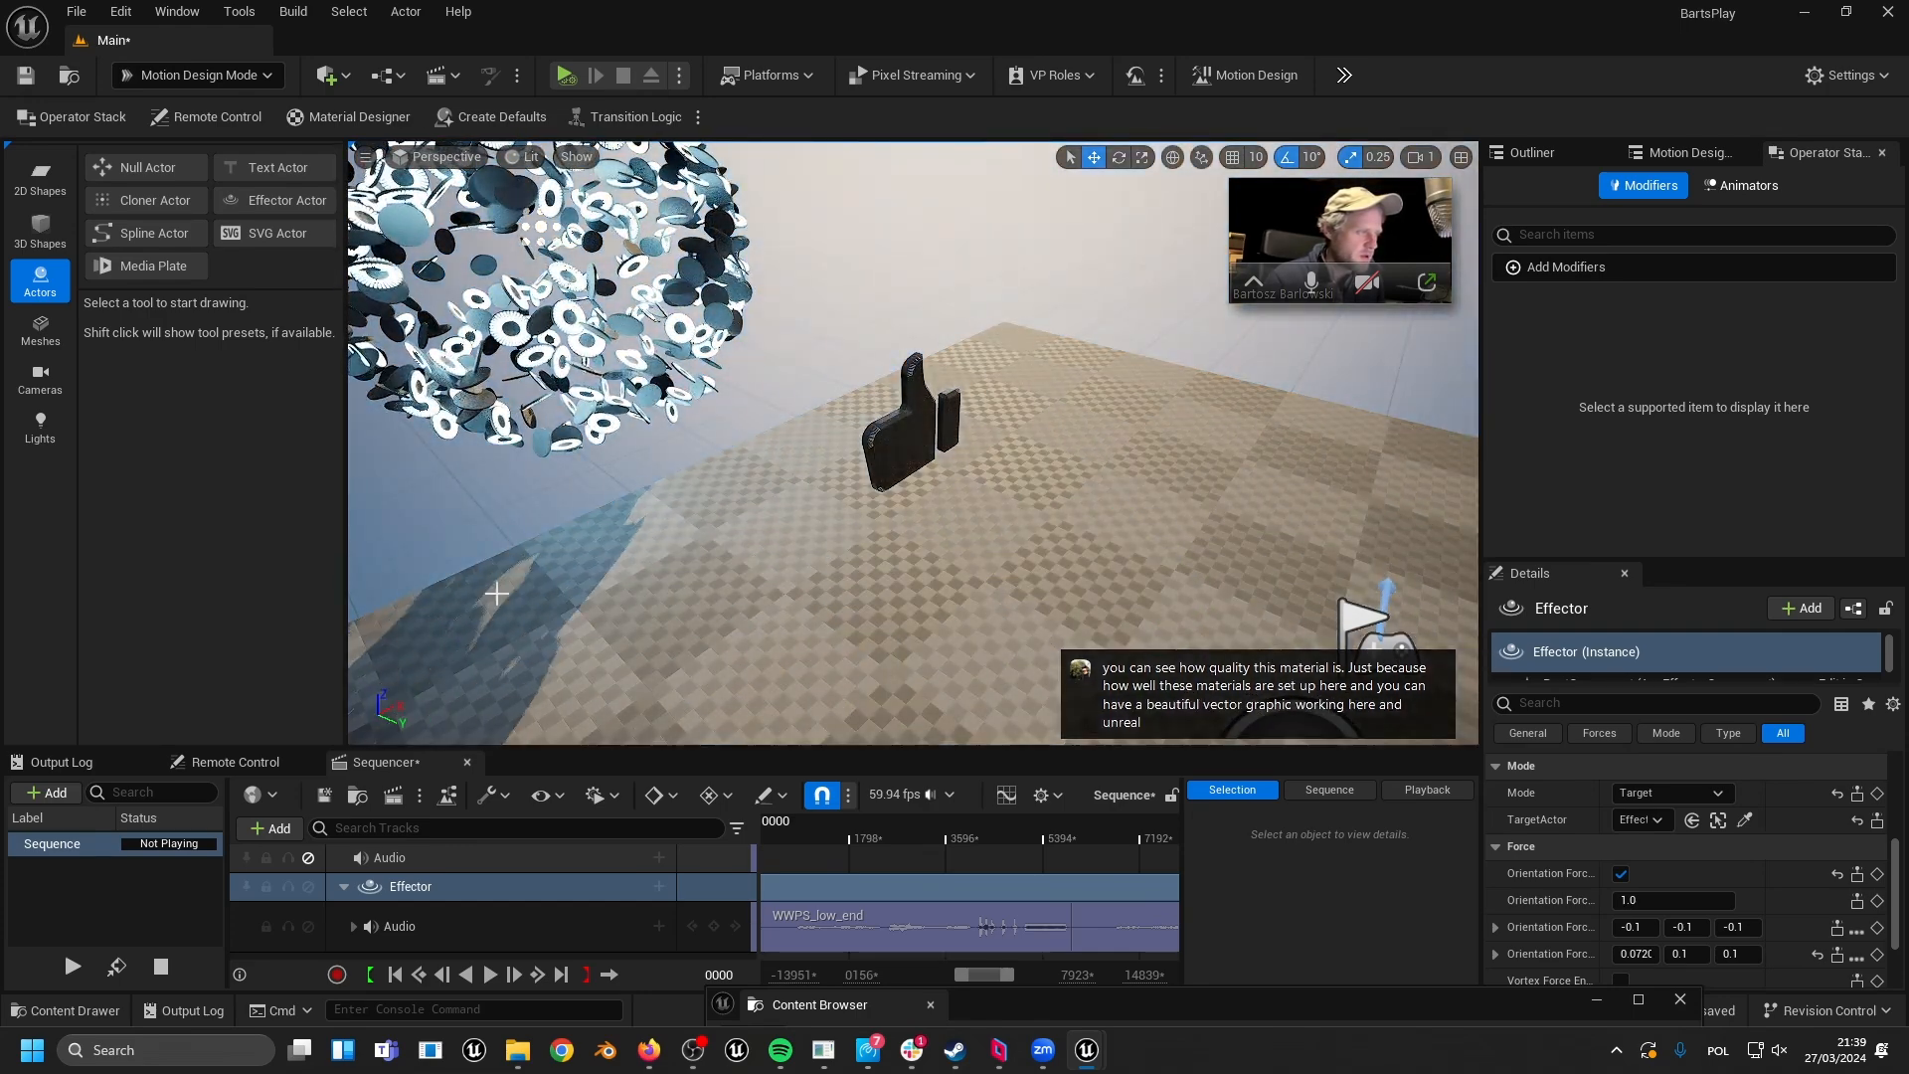
key("ctrl+l")
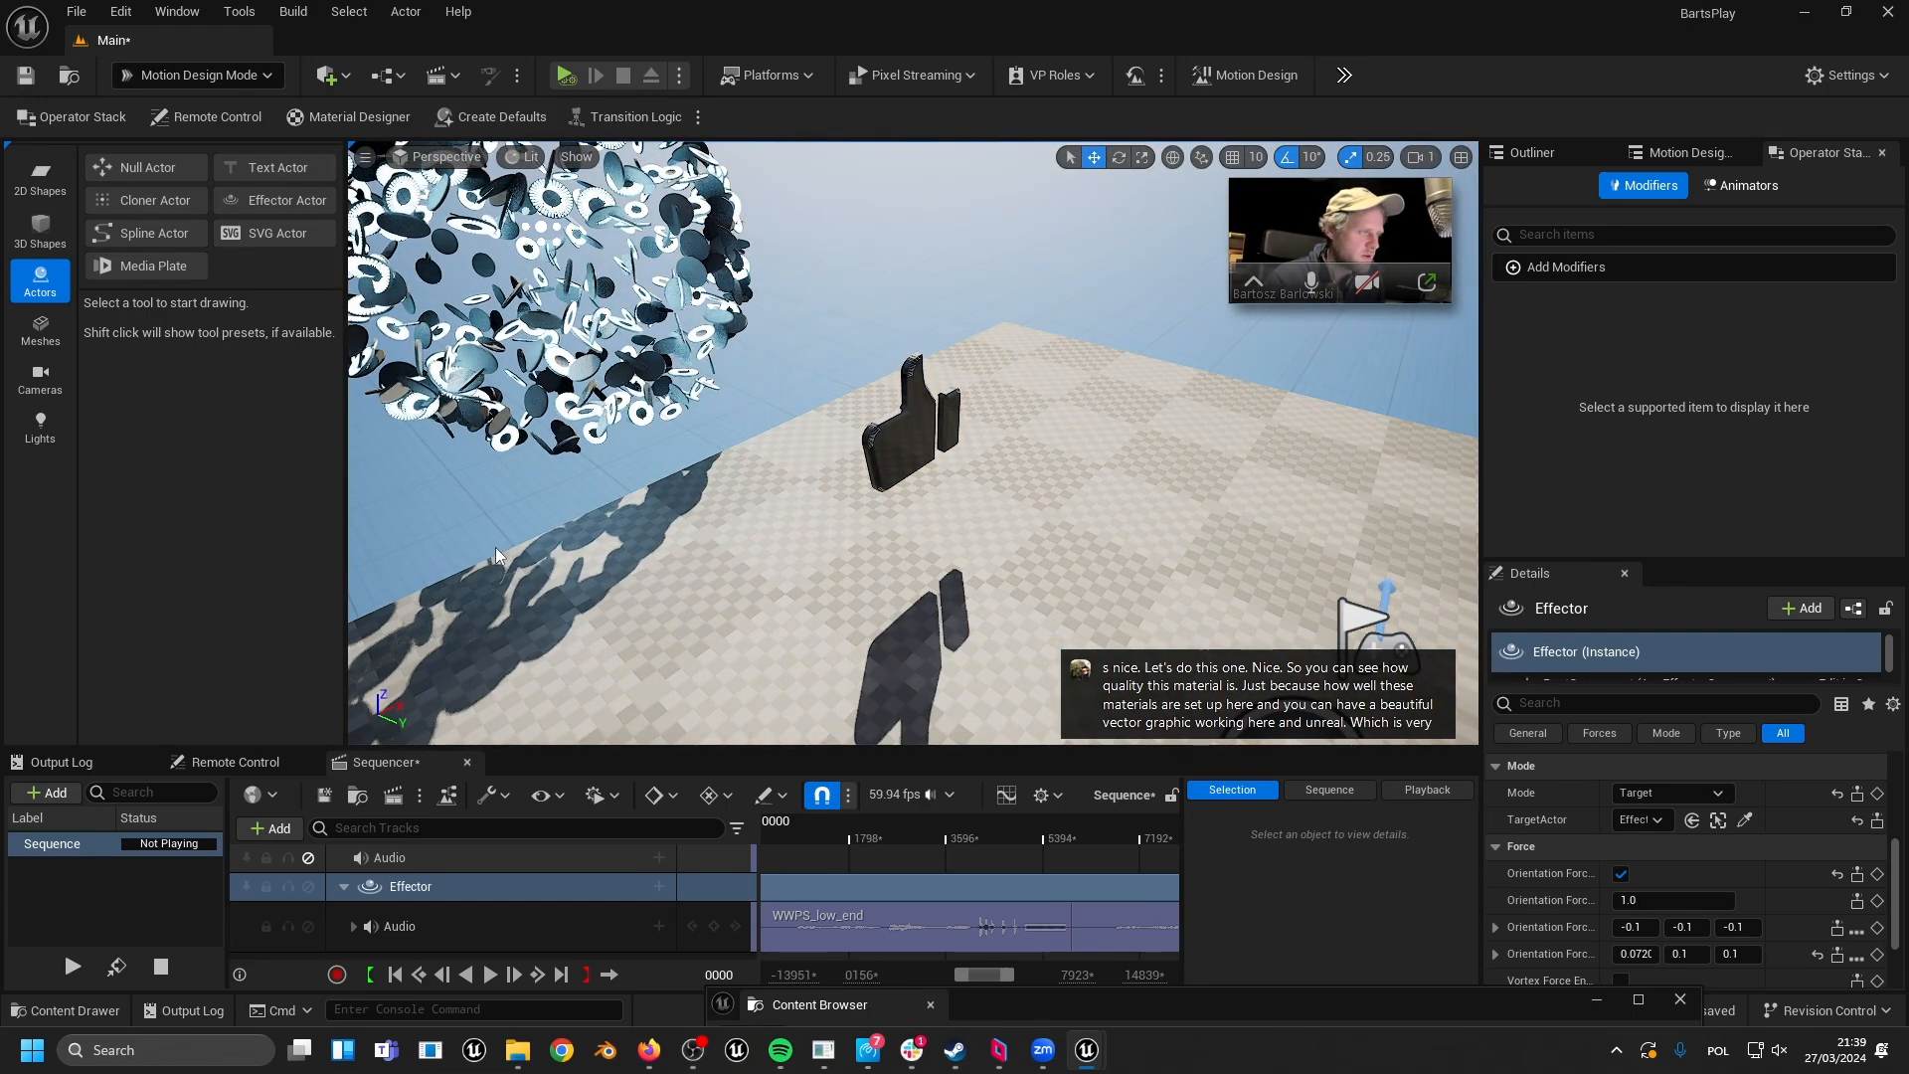
key("ctrl+l")
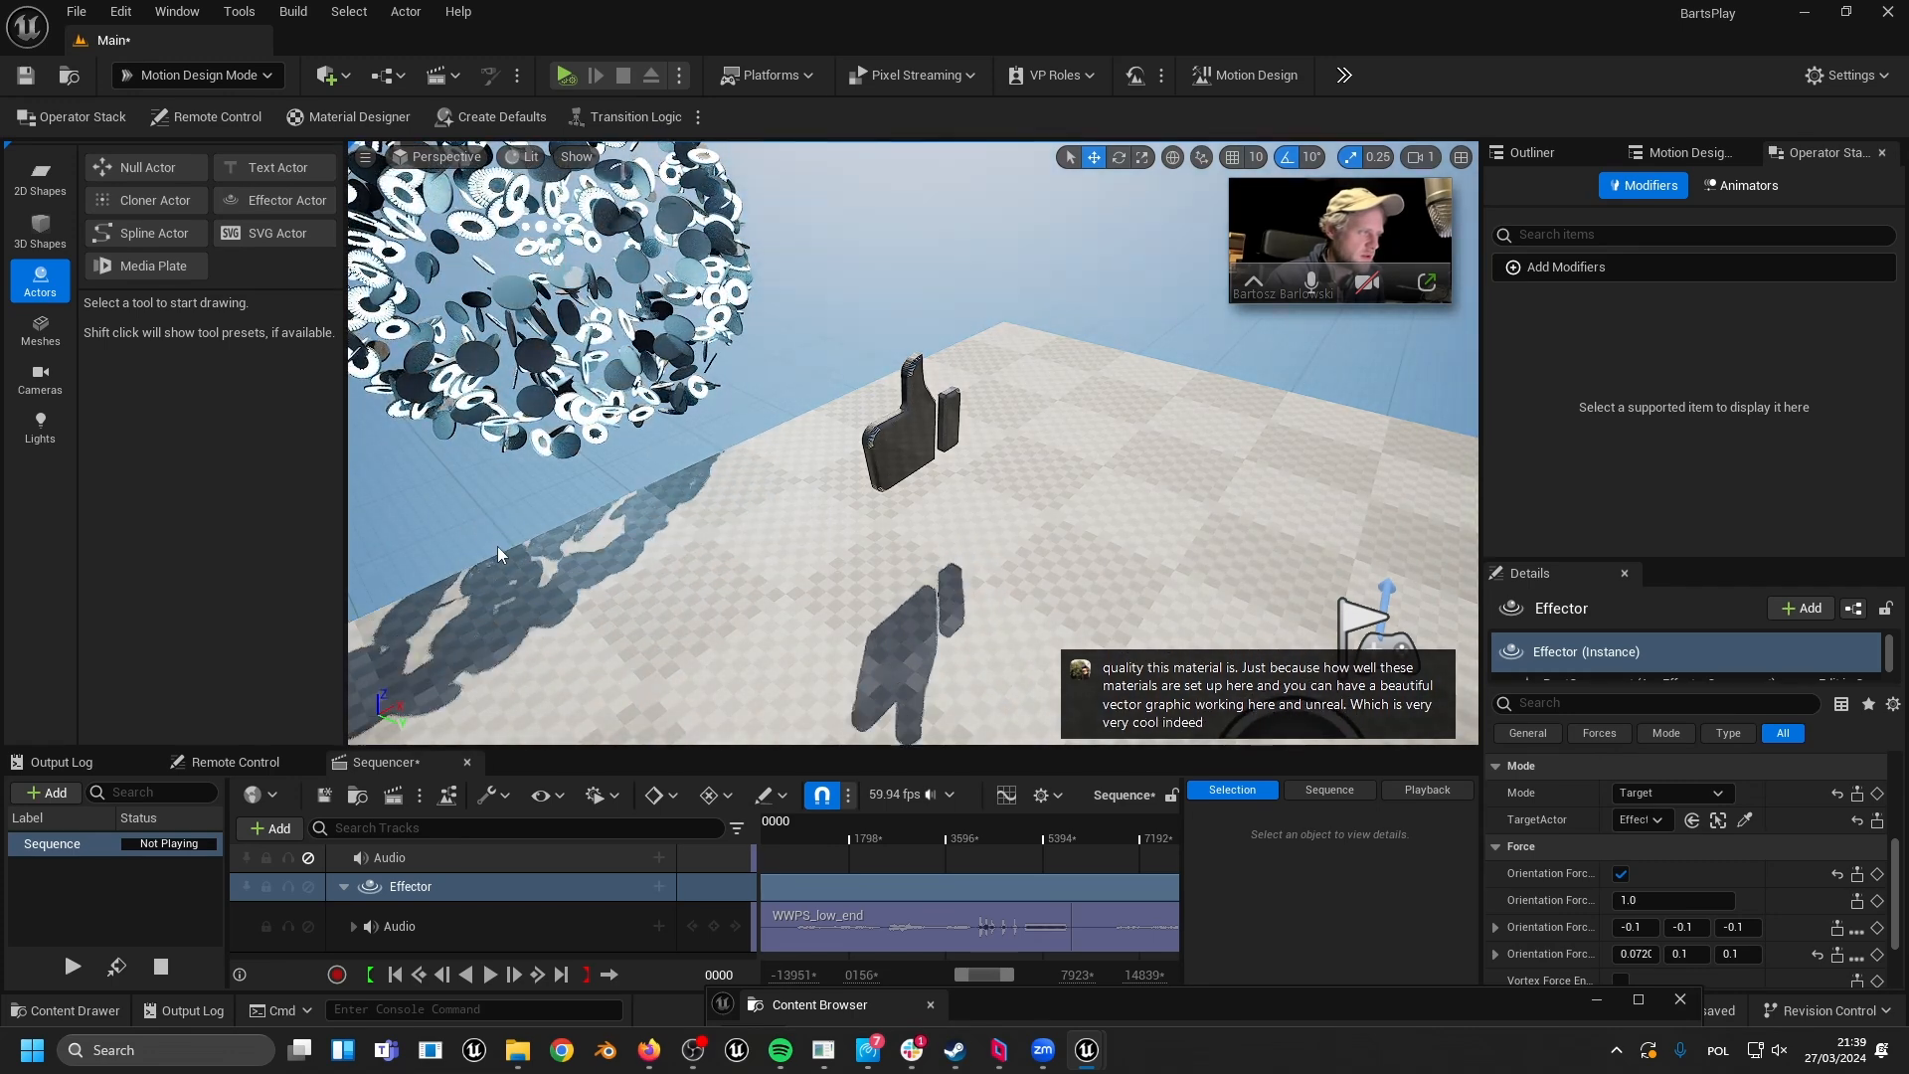
- Select the Like icon and examine its reflective surface in daylight
left_click(900, 437)
key("f")
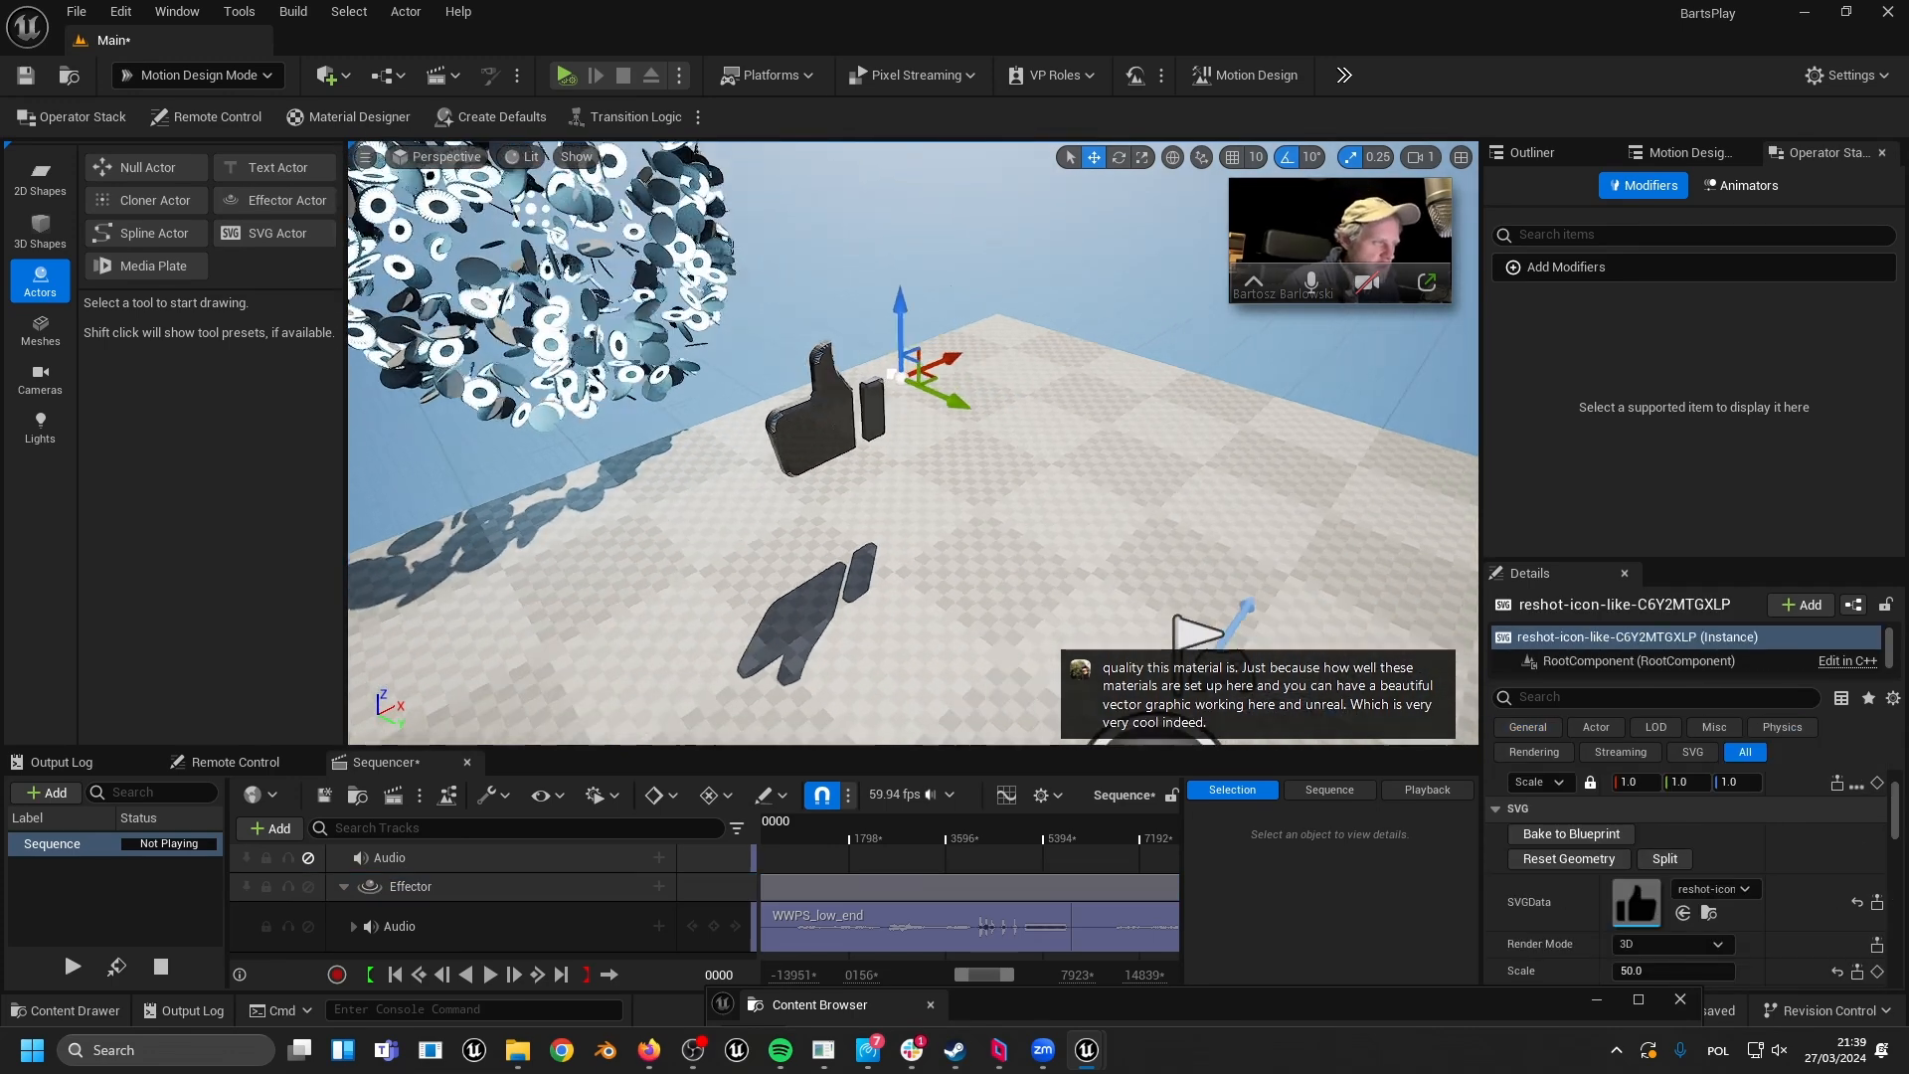
key("w")
right_click_drag(900, 438, 766, 382)
key("s")
key("w")
- Move Cloner2 over the Like icon so the ball of clones surrounds it
left_click(783, 358)
key("s")
mouse_move(857, 333)
right_mouse_down()
mouse_move(956, 350)
mouse_move(979, 388)
mouse_move(910, 358)
mouse_move(905, 427)
mouse_move(865, 397)
mouse_move(696, 388)
mouse_move(846, 358)
mouse_move(875, 398)
mouse_move(865, 348)
right_mouse_up()
key("w")
key("w")
key("w")
key("s")
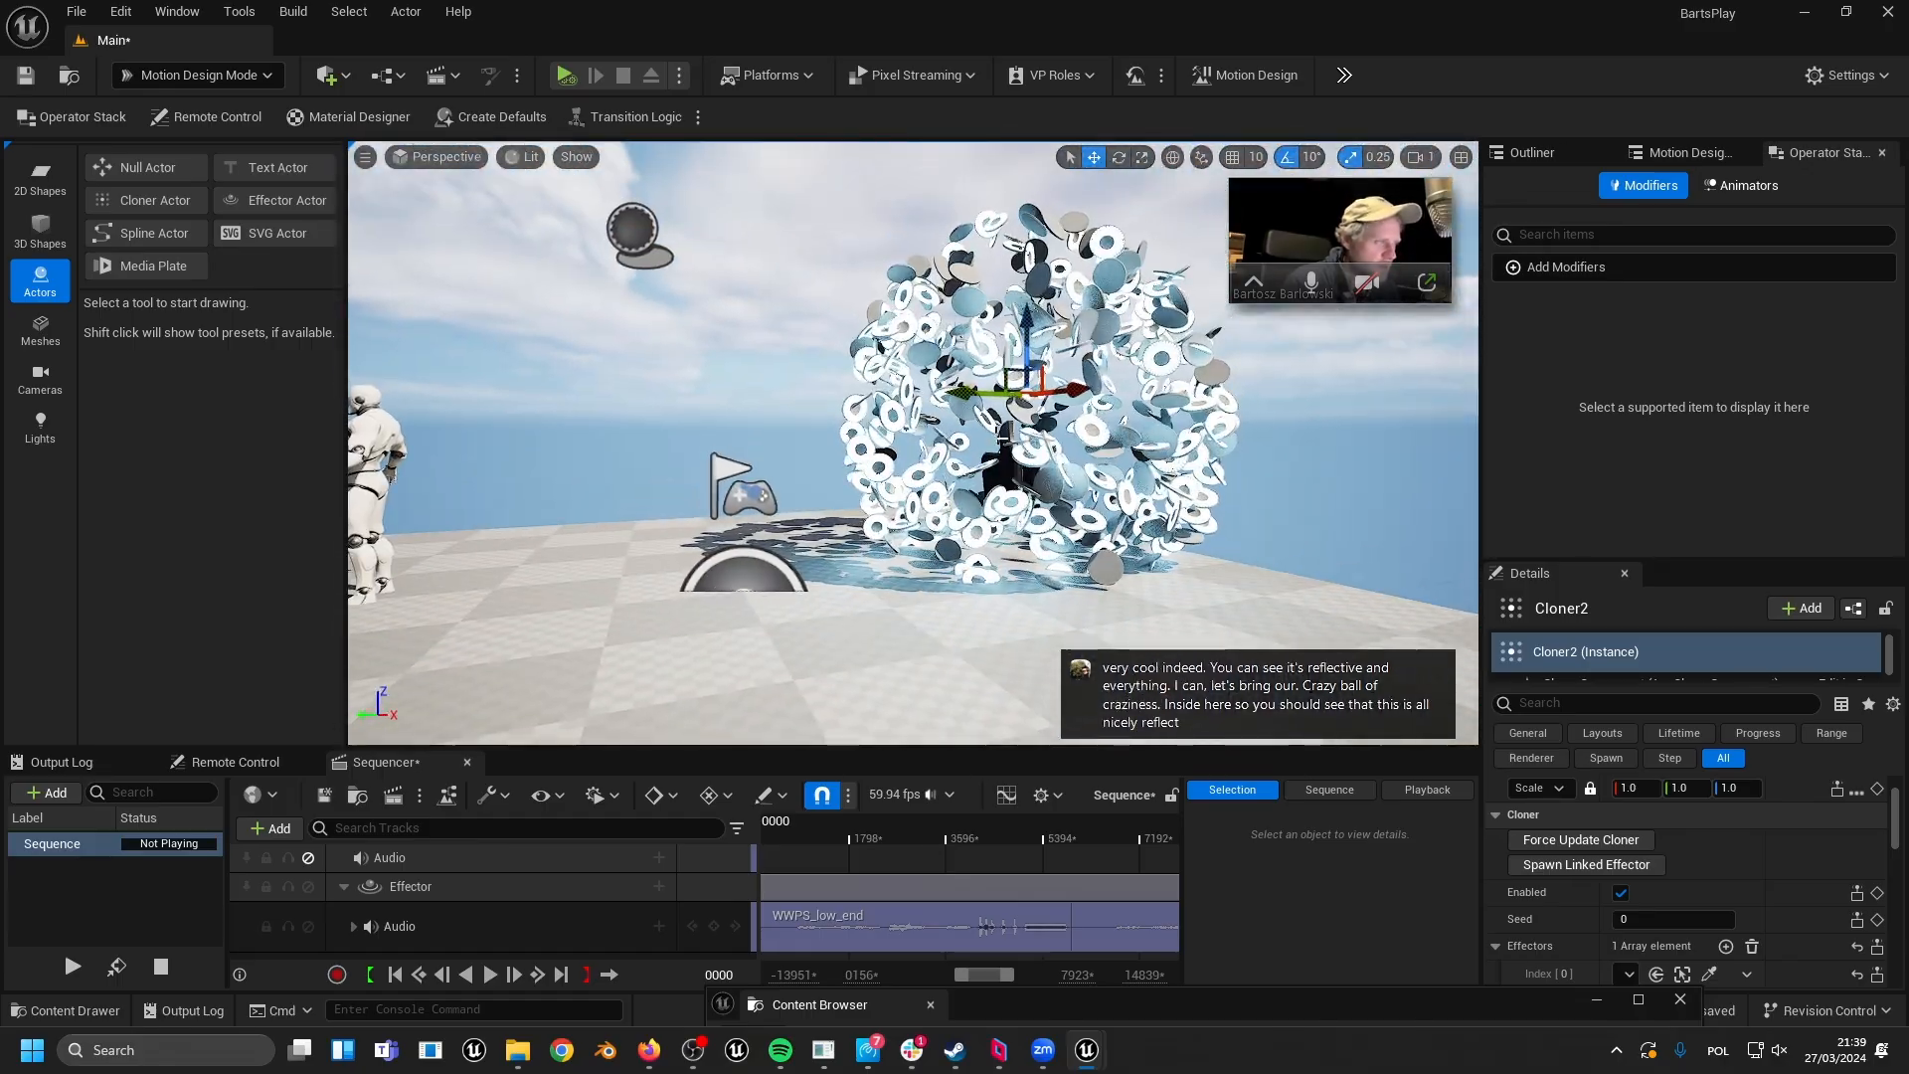
left_click_drag(981, 396, 945, 394)
- Examine the clones' reflections in the icon up close, turning the sunlight to night and back to daylight
right_click_drag(944, 393, 1144, 398)
key("w")
key("w")
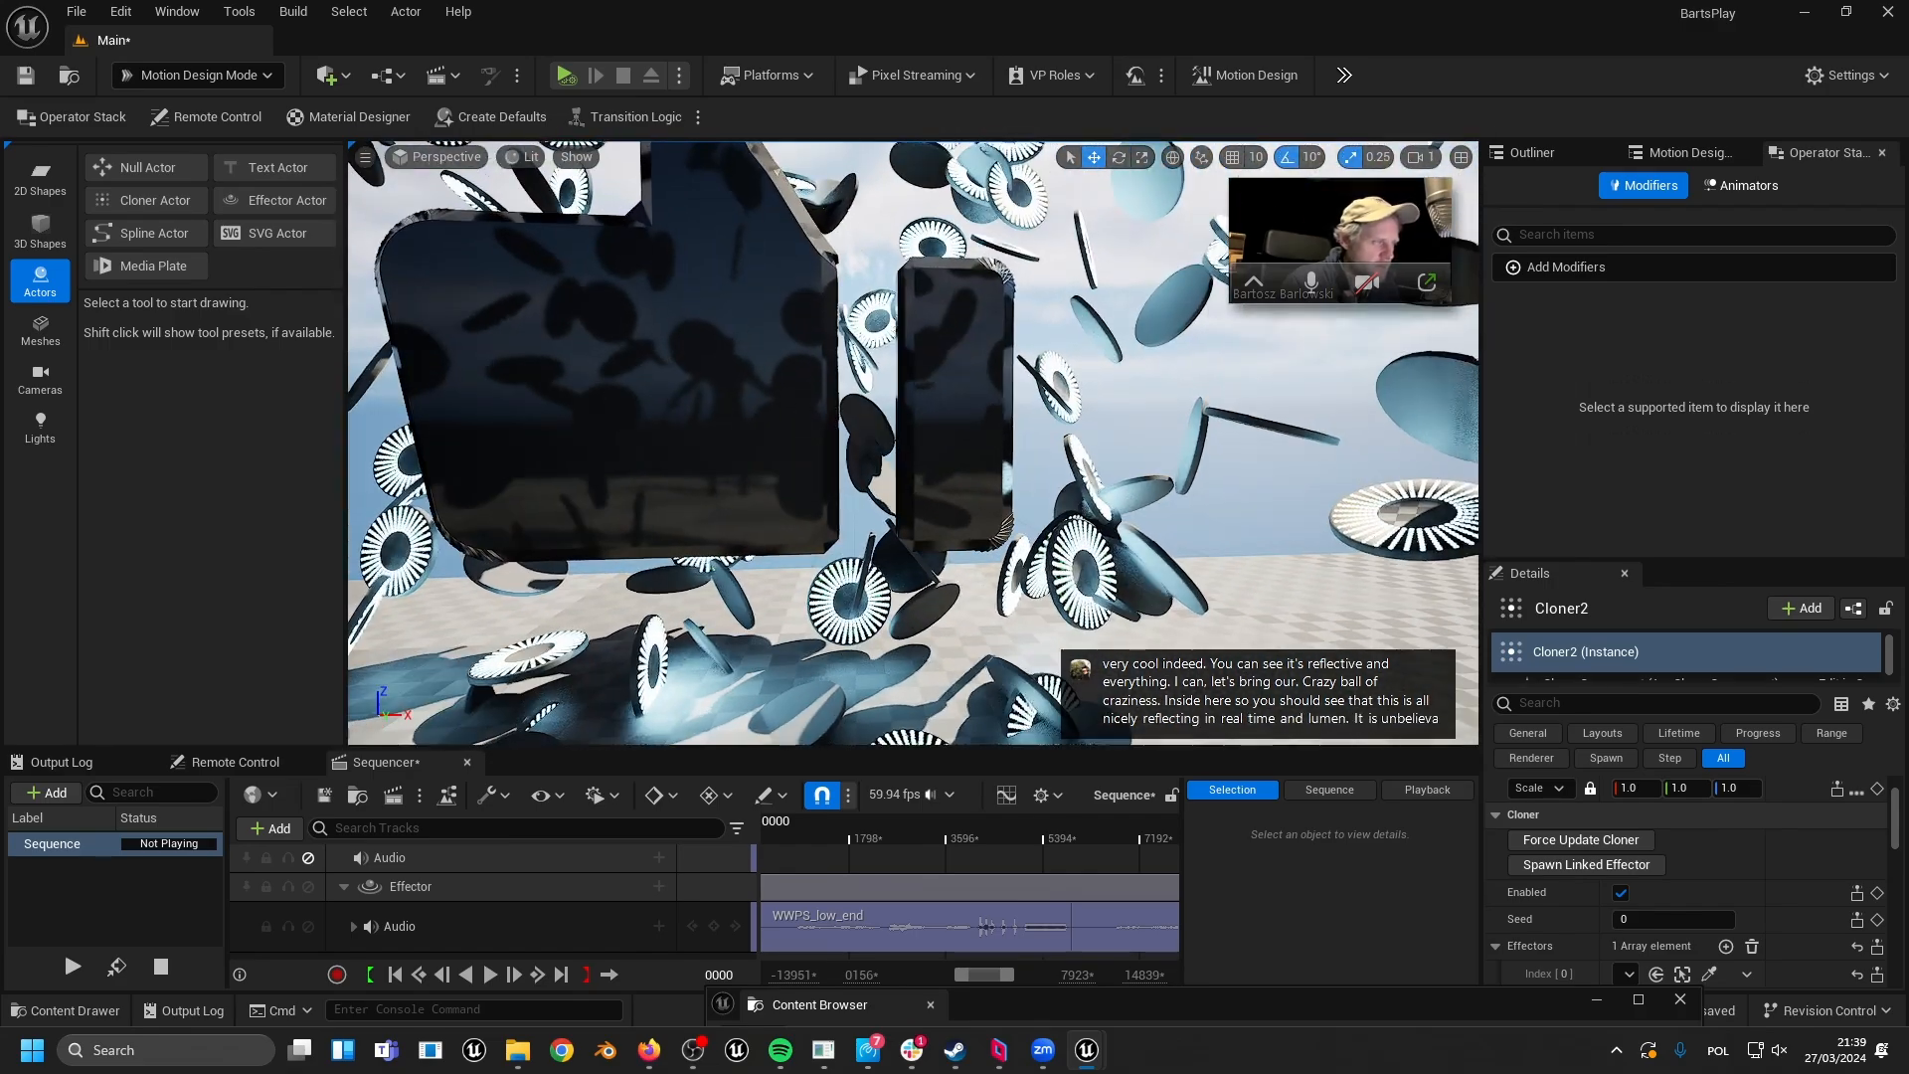
key("s")
mouse_move(871, 412)
right_mouse_down()
mouse_move(836, 403)
mouse_move(871, 413)
right_mouse_up()
key("w")
key("s")
key("ctrl+l")
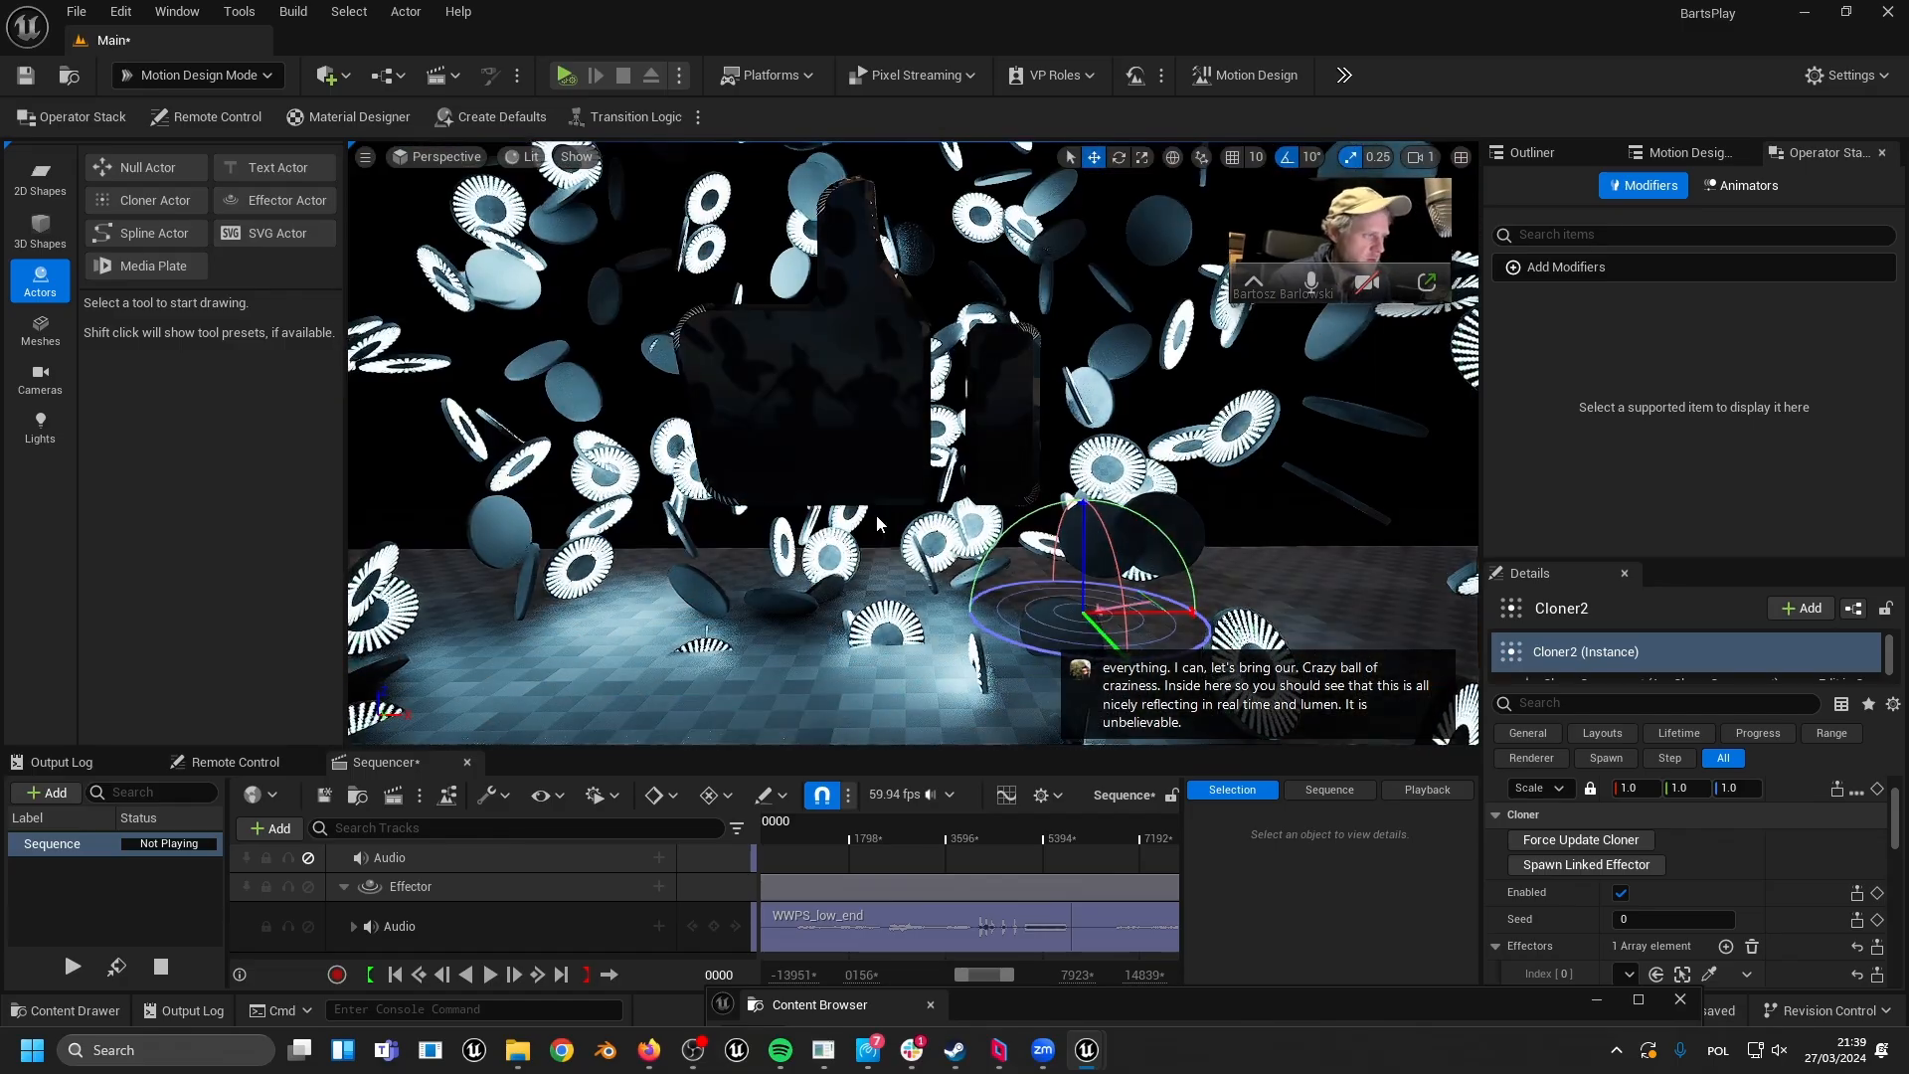
key("ctrl+l")
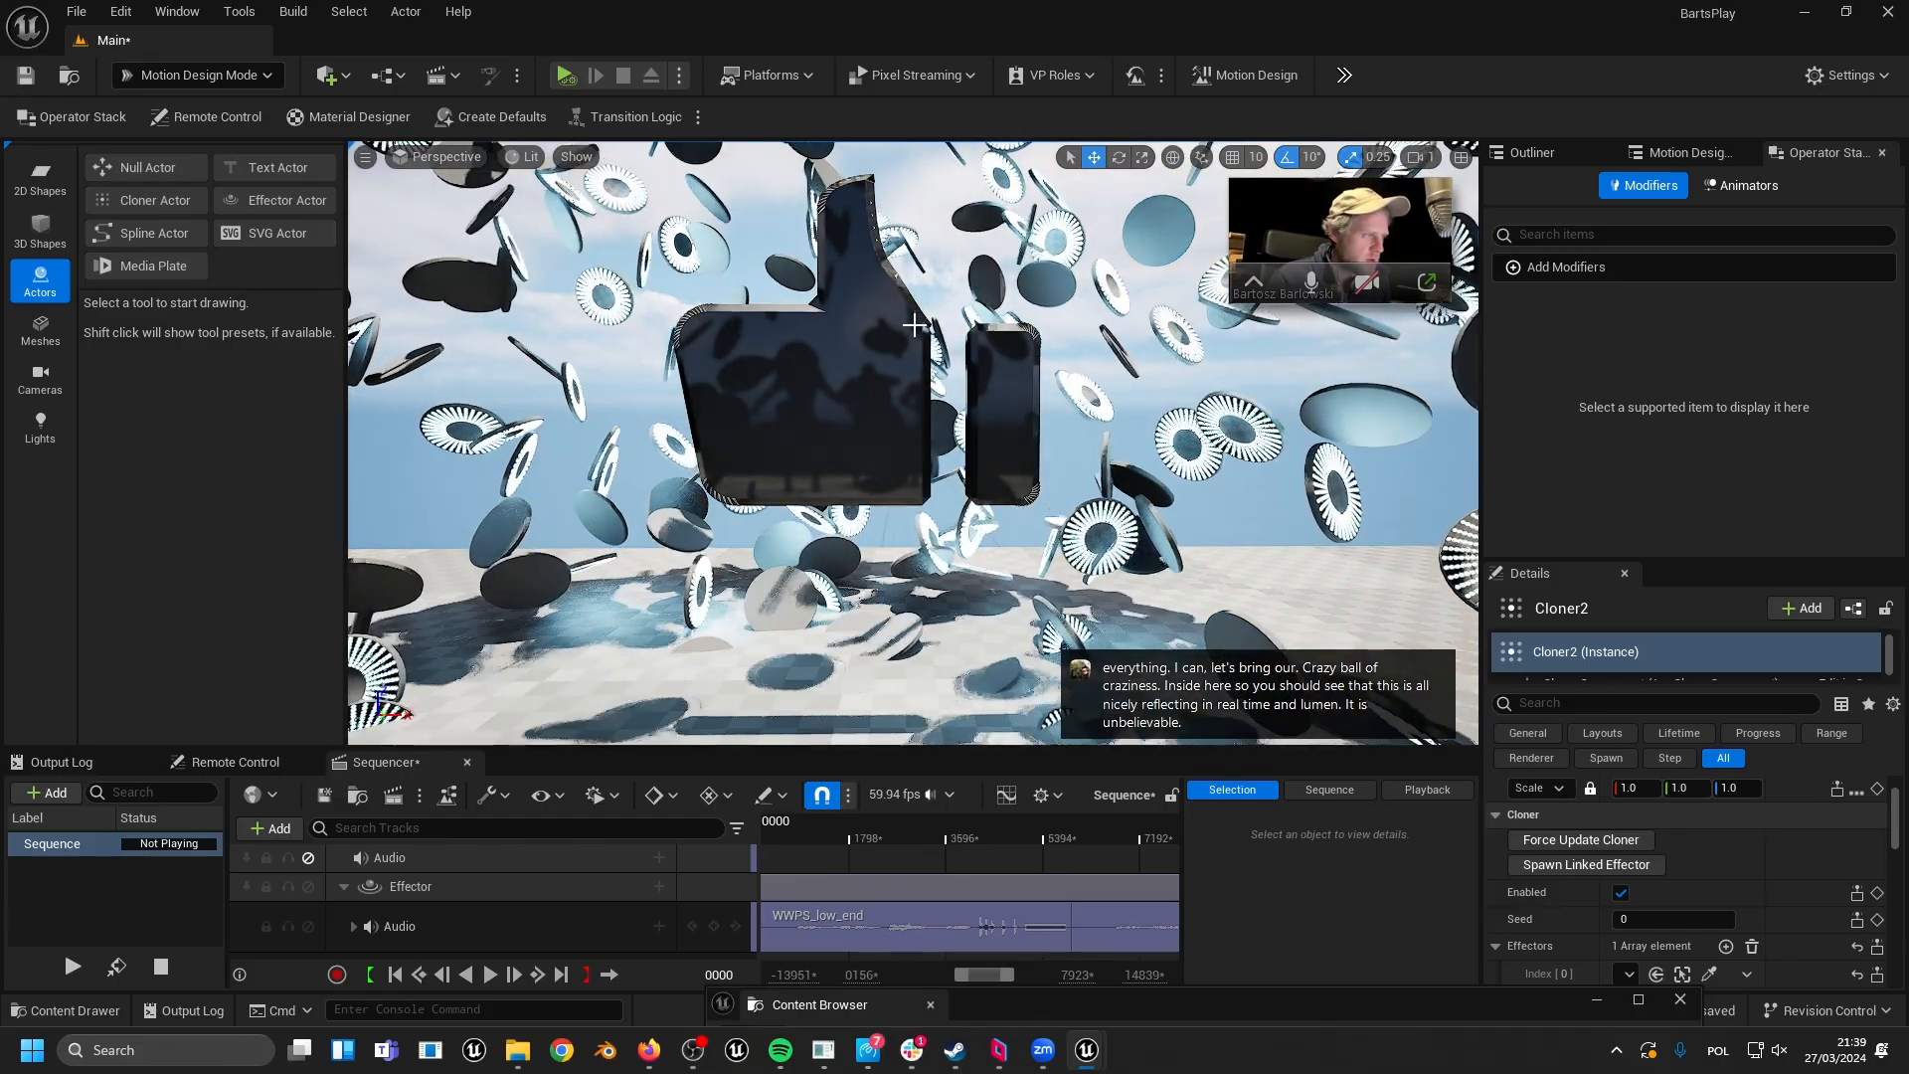
- Attach the reshot-icon-like SVG actor to Cloner2 as a child so the cloner duplicates it
right_click_drag(907, 335, 875, 298)
key("s")
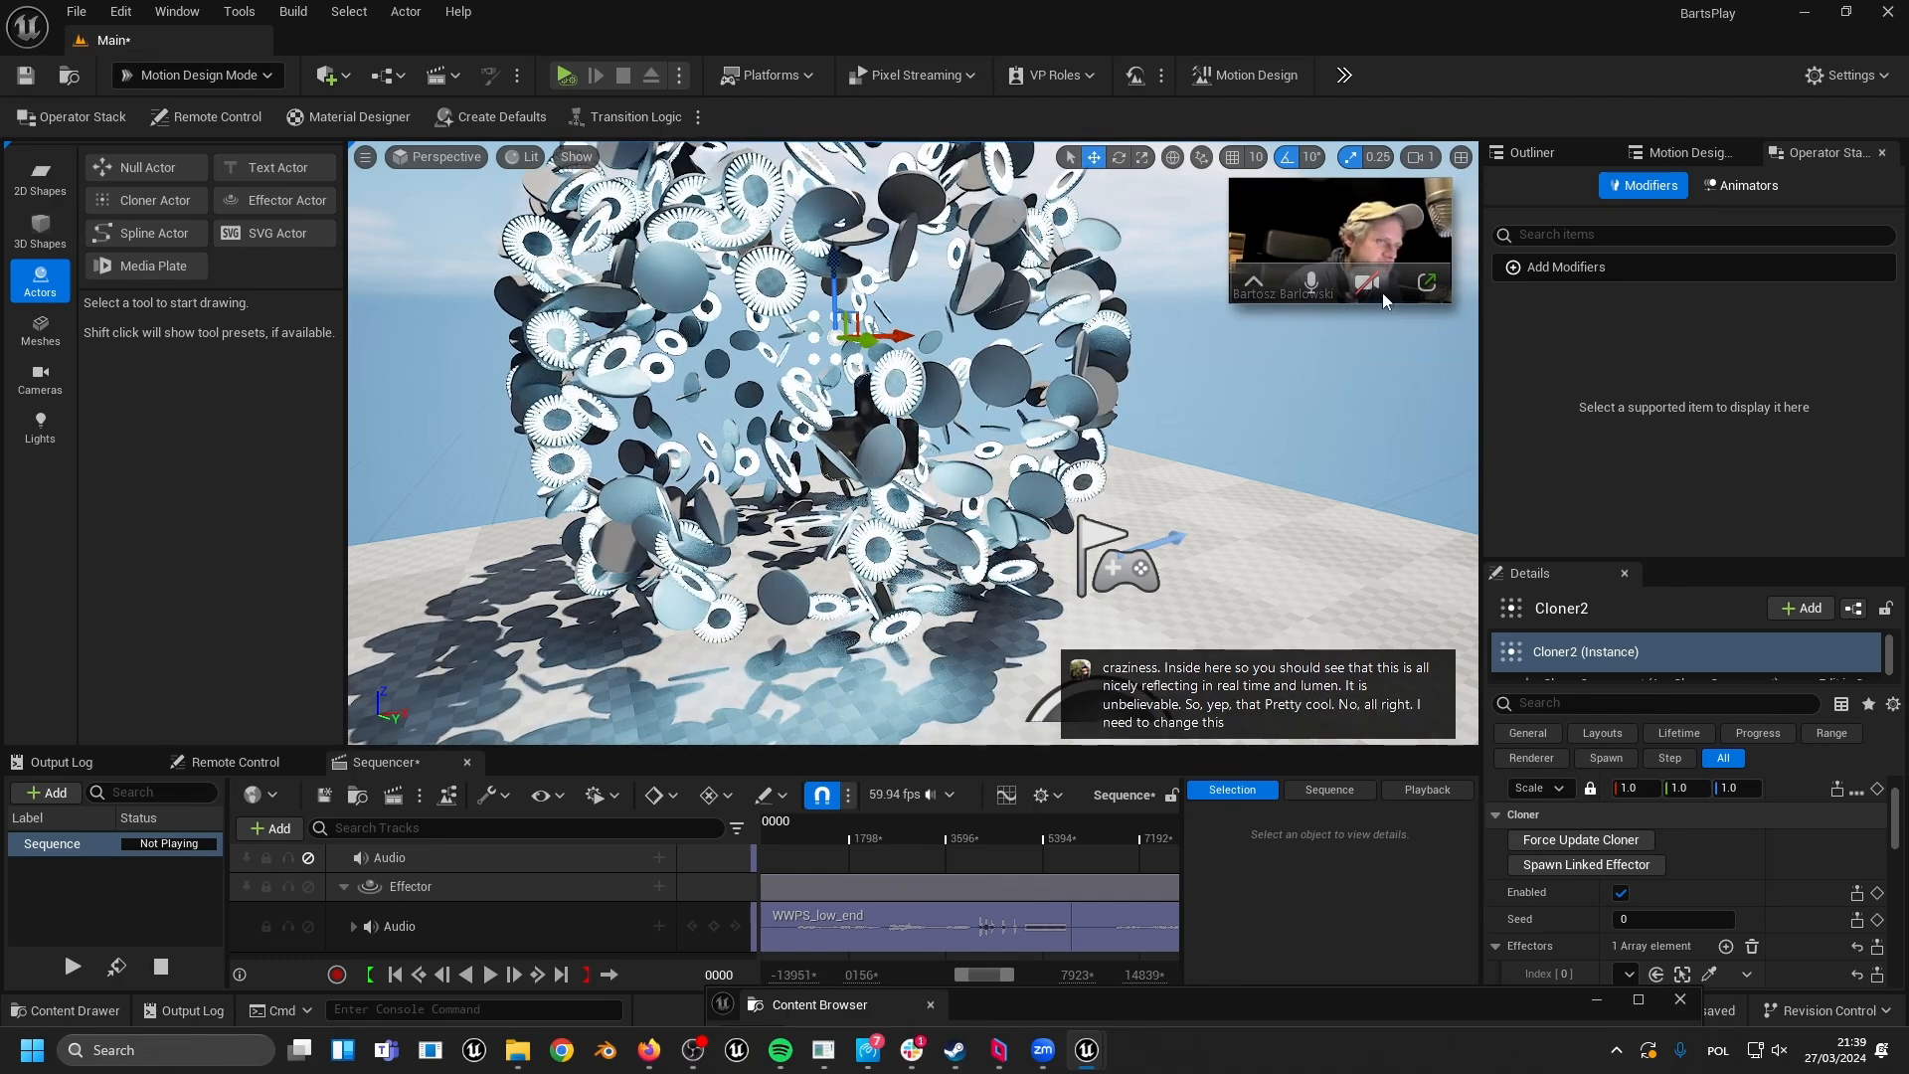
left_click(1565, 157)
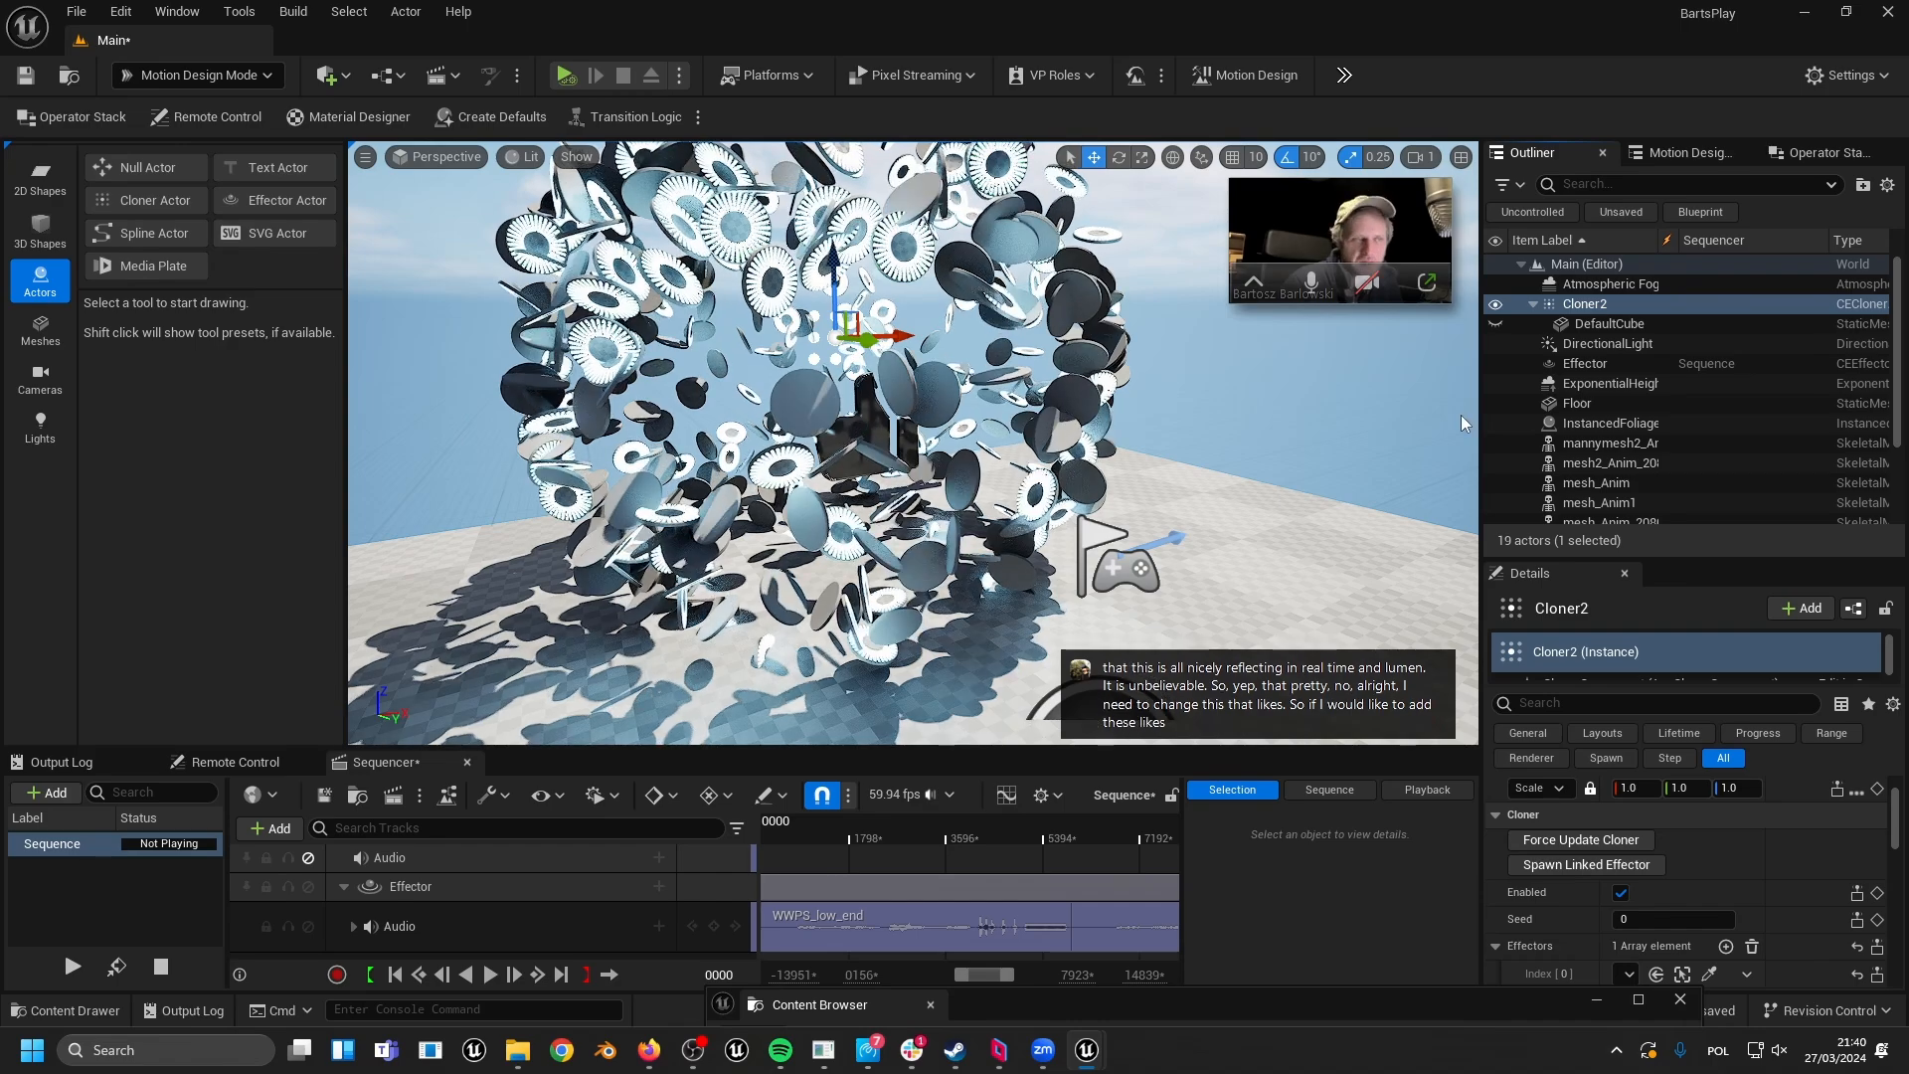
left_click(861, 419)
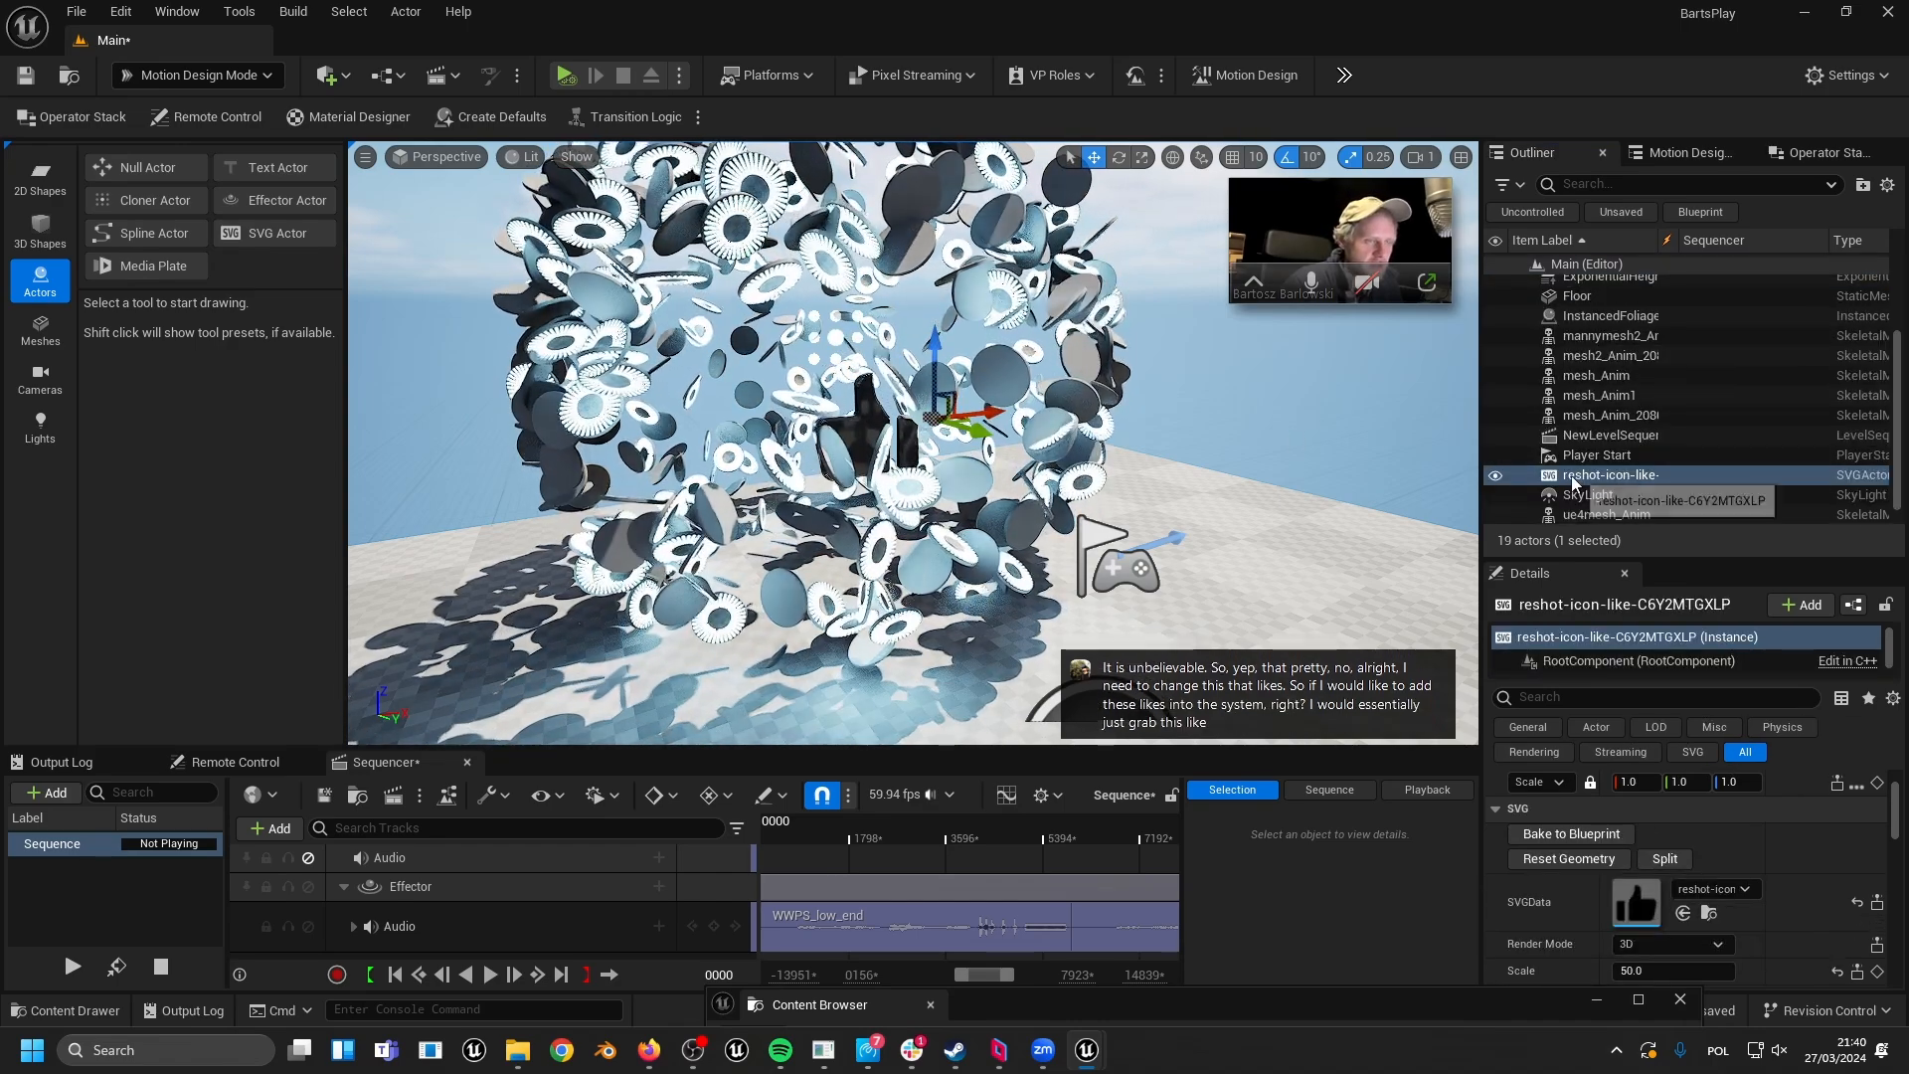
scroll(1586, 447, "up", 3)
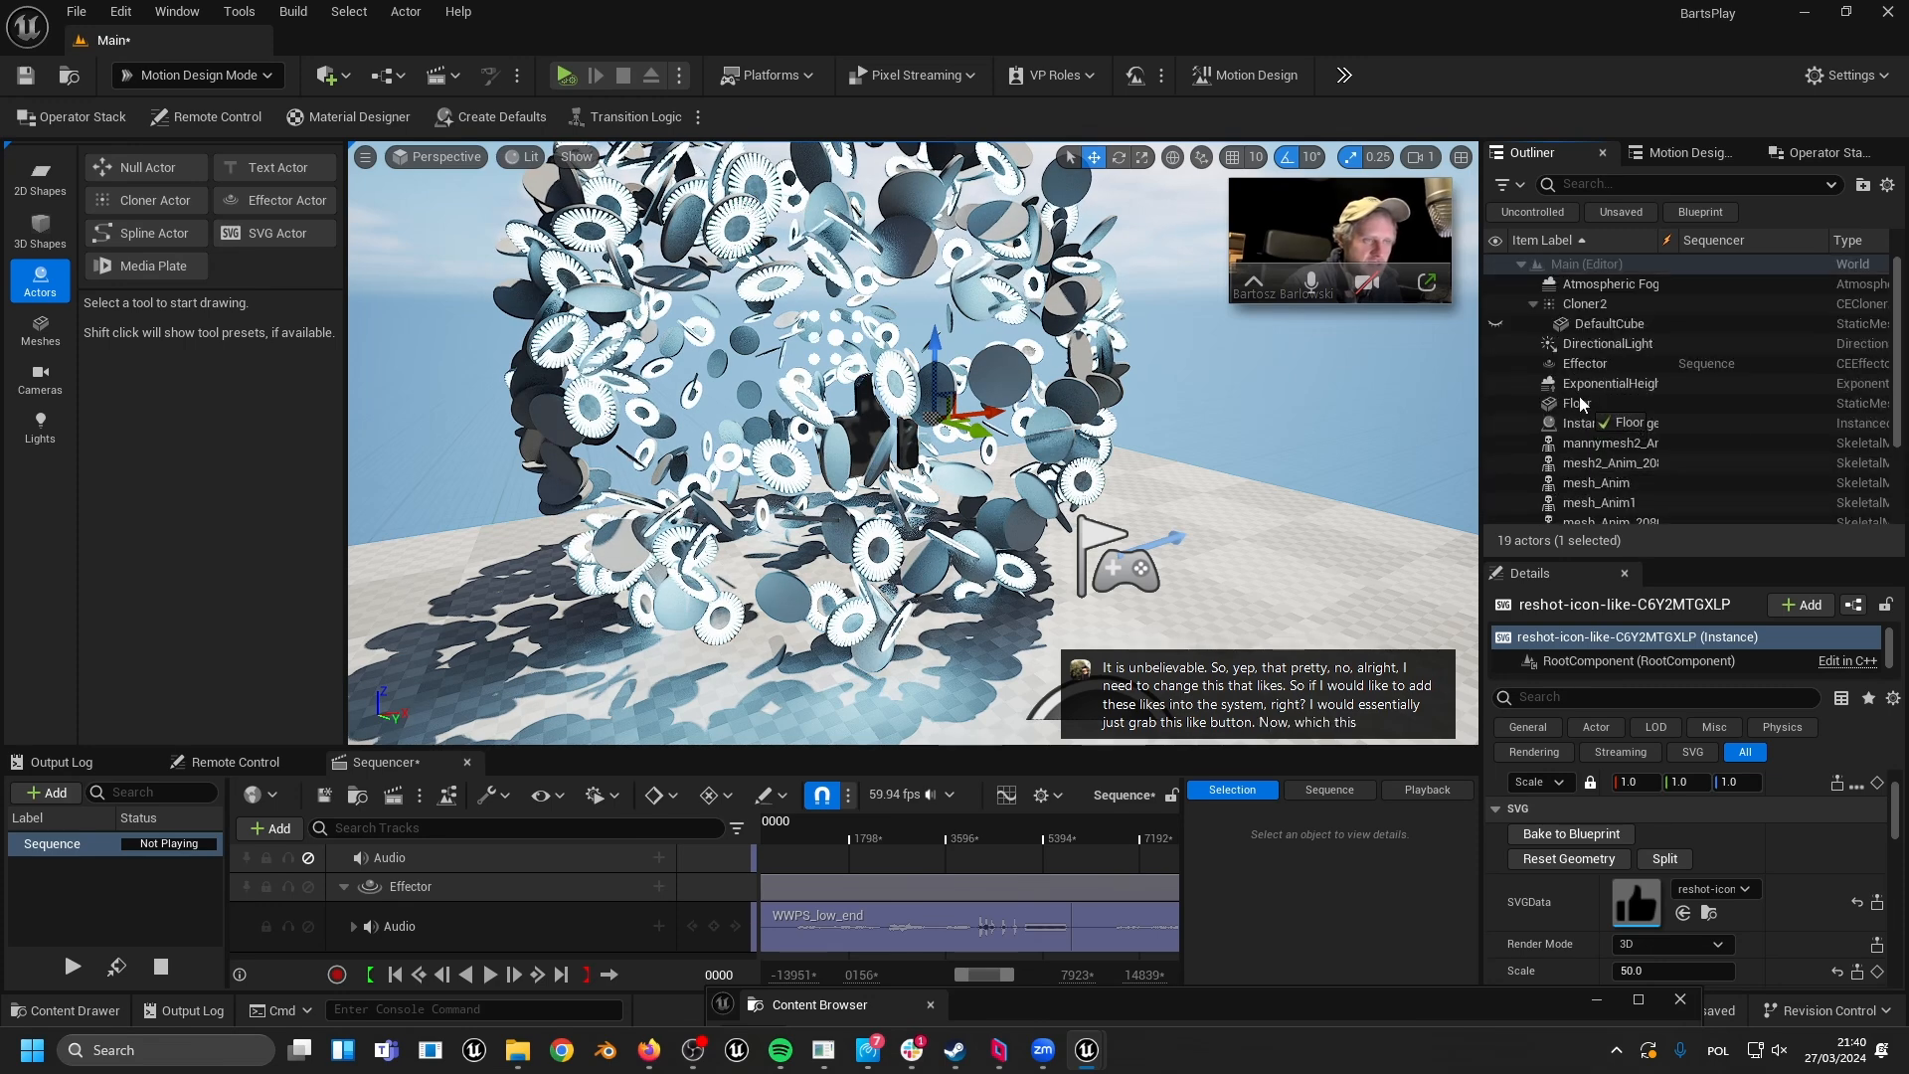
left_click_drag(1581, 312, 1584, 304)
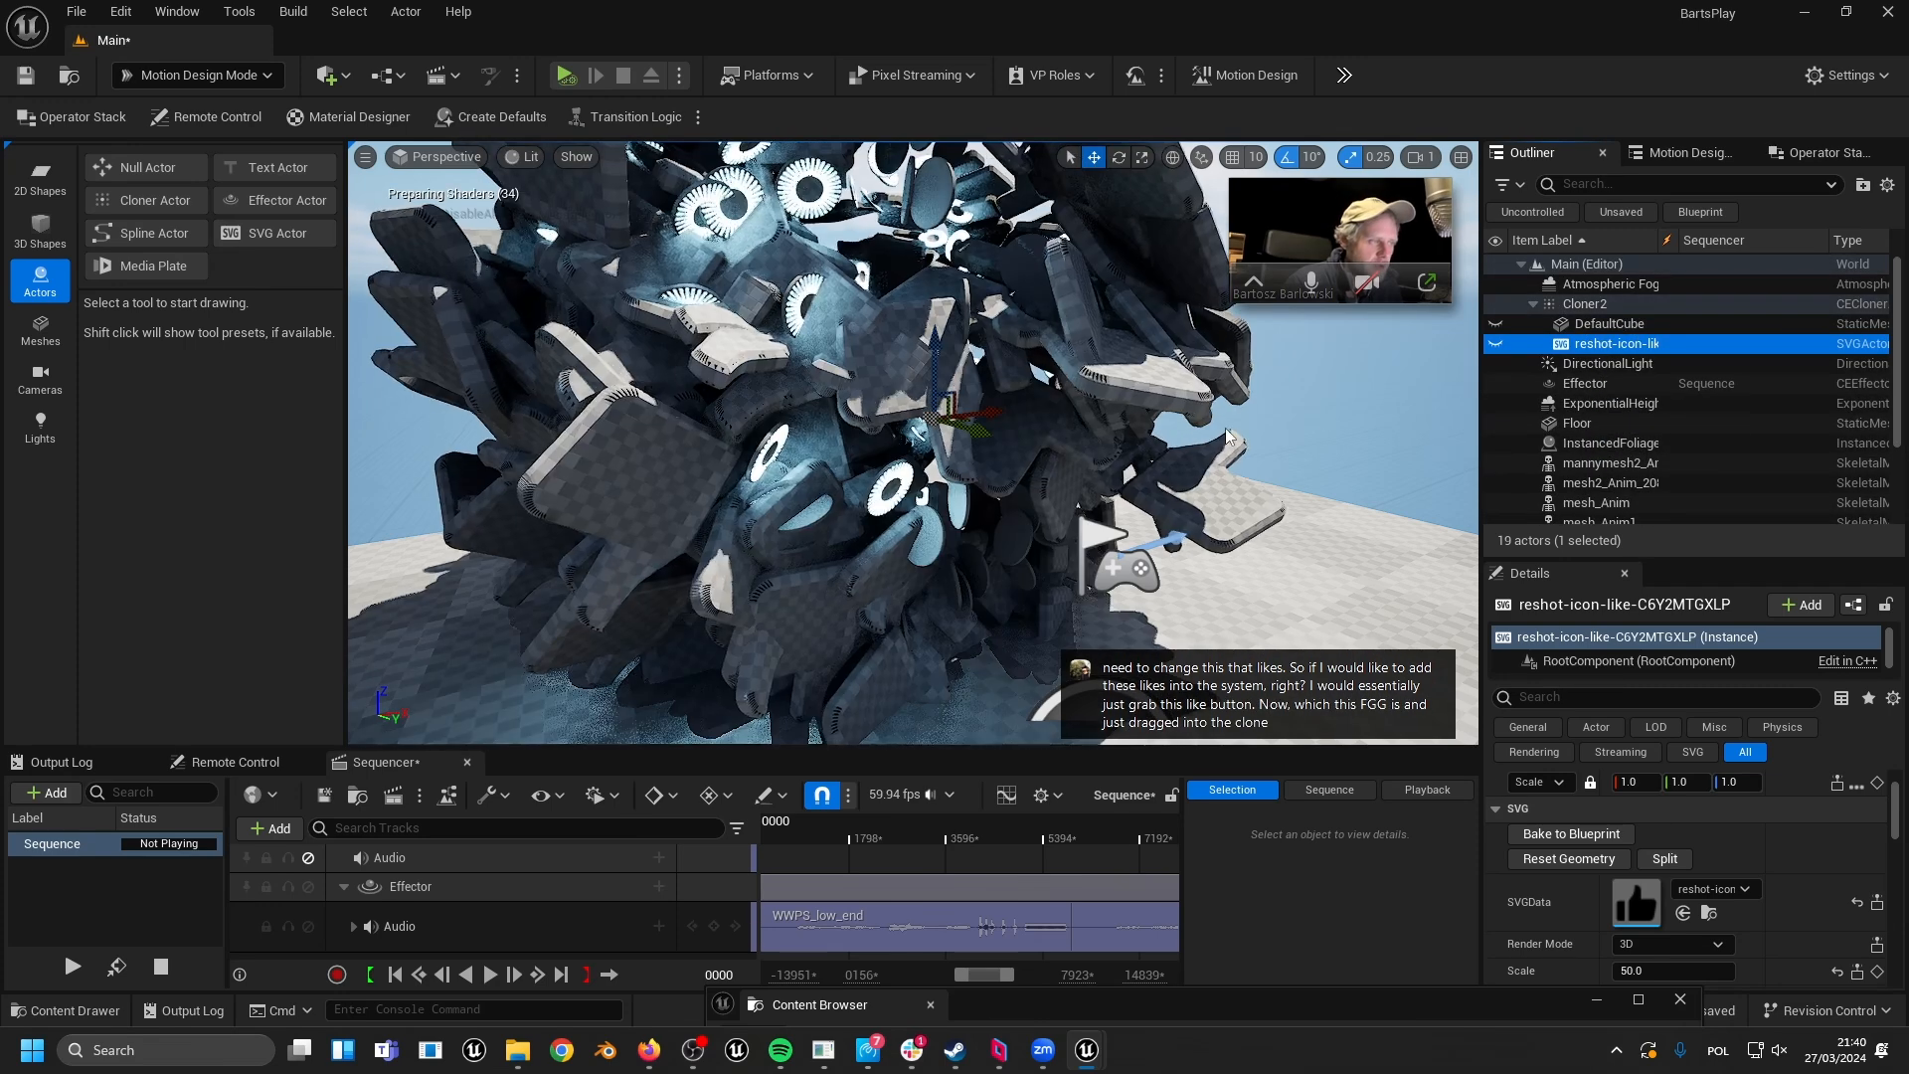
- Set Cloner2's SphereRandom layout count to 50
key("s")
right_click_drag(976, 517, 975, 482)
key("w")
right_click_drag(1392, 634, 1392, 634)
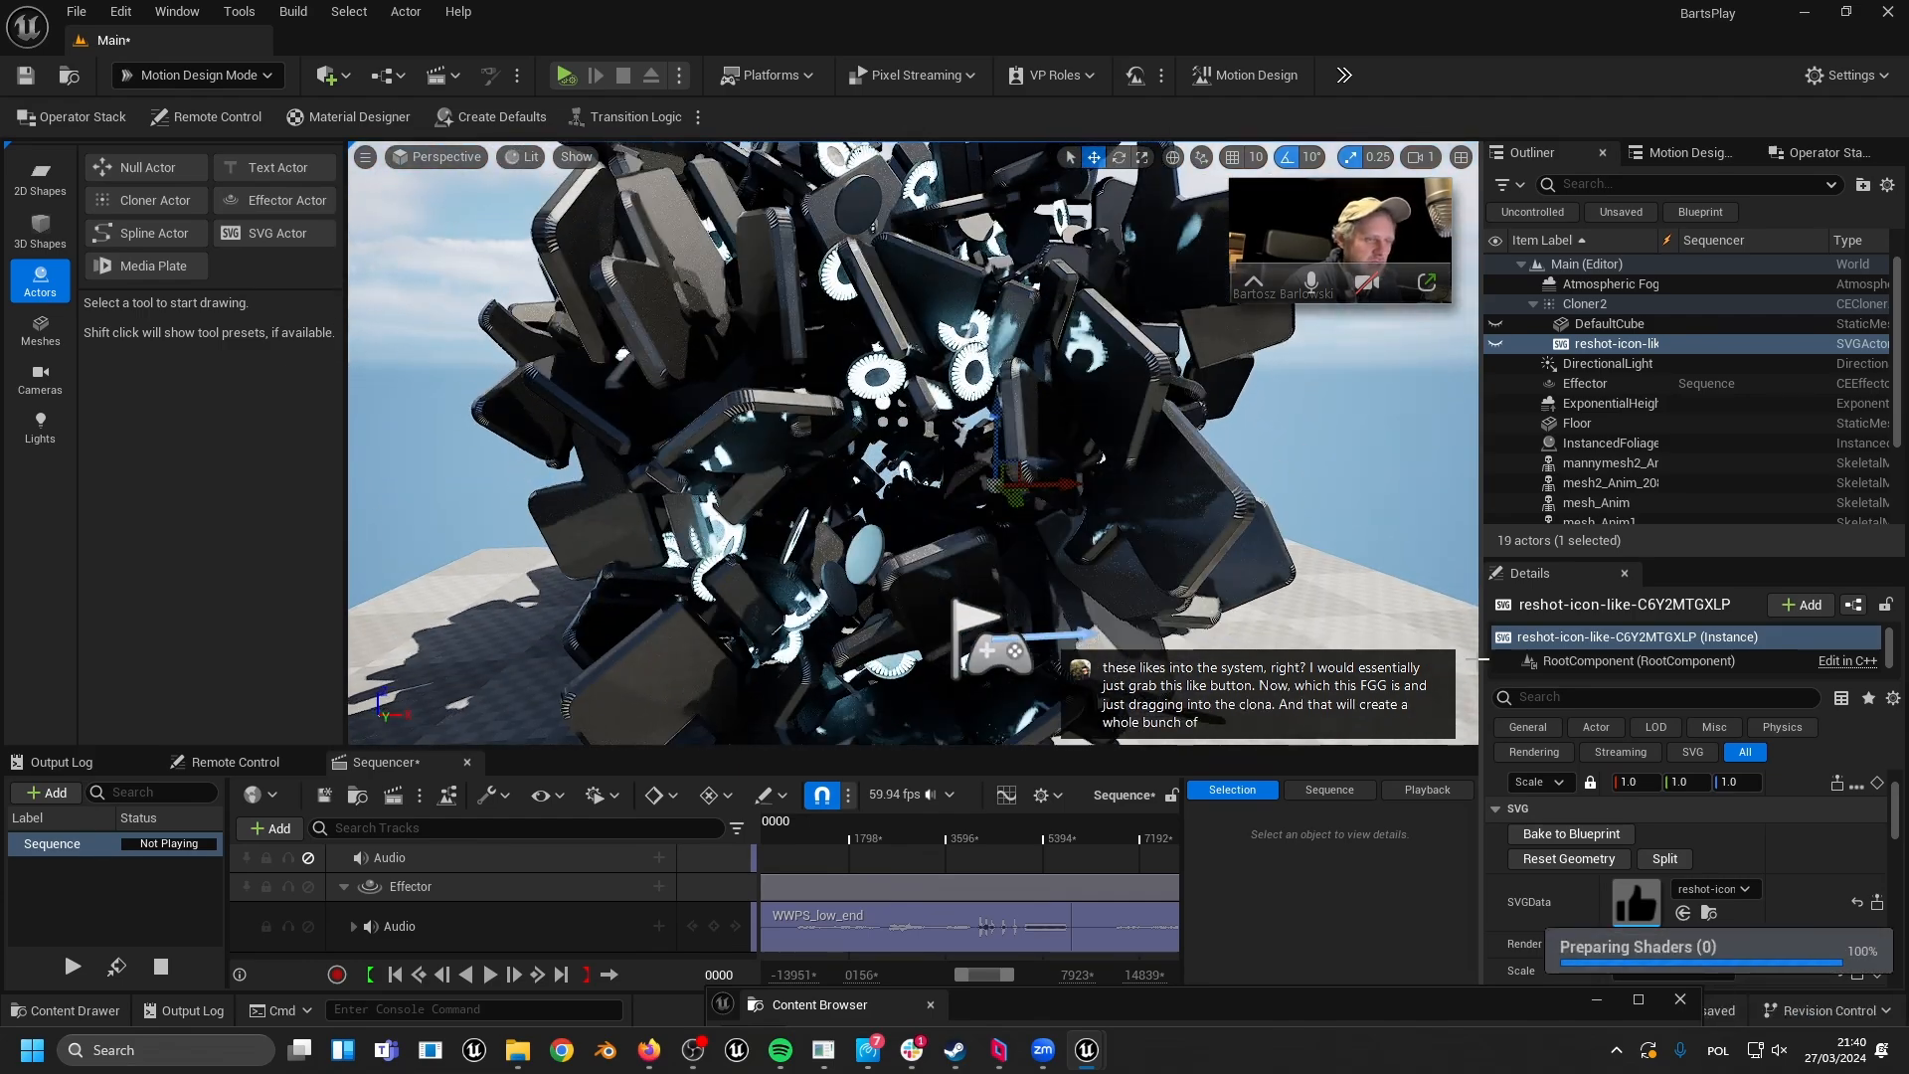
mouse_move(857, 594)
right_mouse_down()
mouse_move(858, 557)
mouse_move(974, 562)
mouse_move(775, 597)
mouse_move(875, 601)
mouse_move(850, 586)
right_mouse_up()
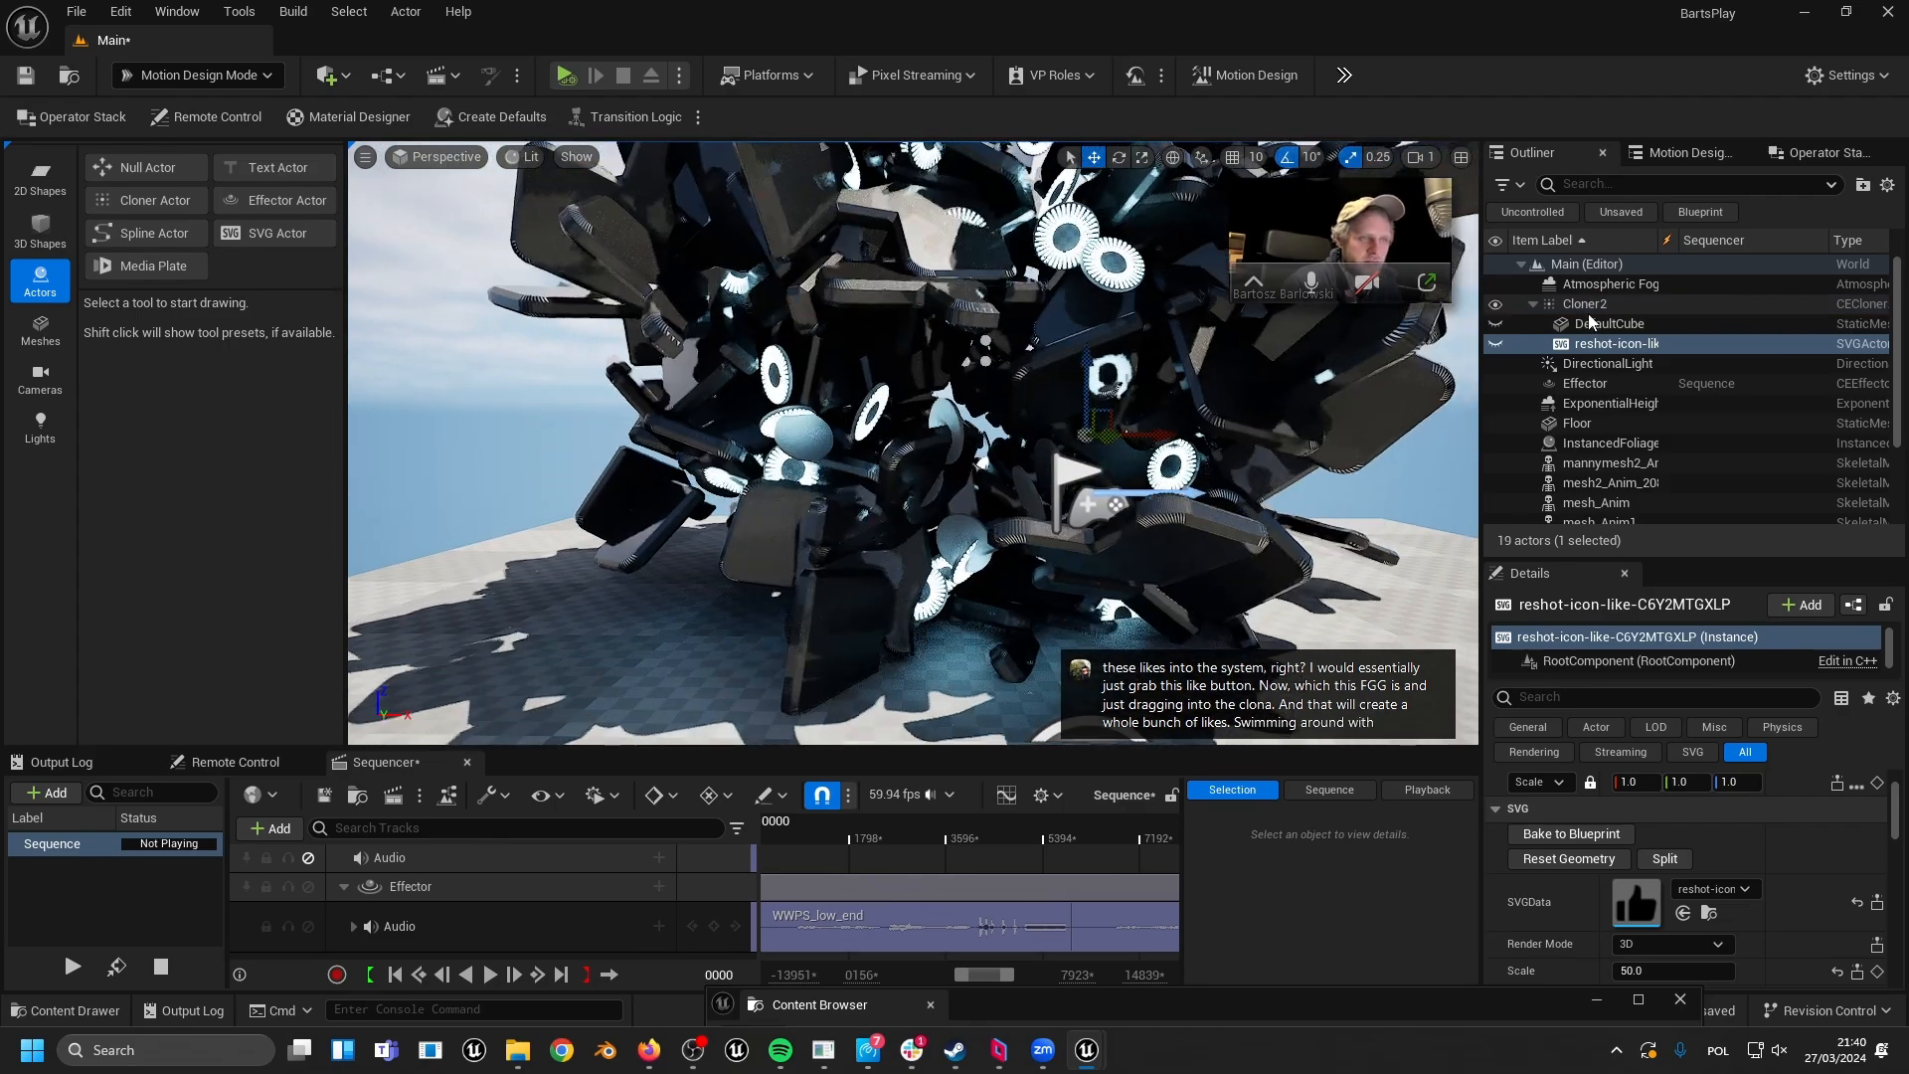
left_click(1589, 311)
scroll(1585, 902, "down", 8)
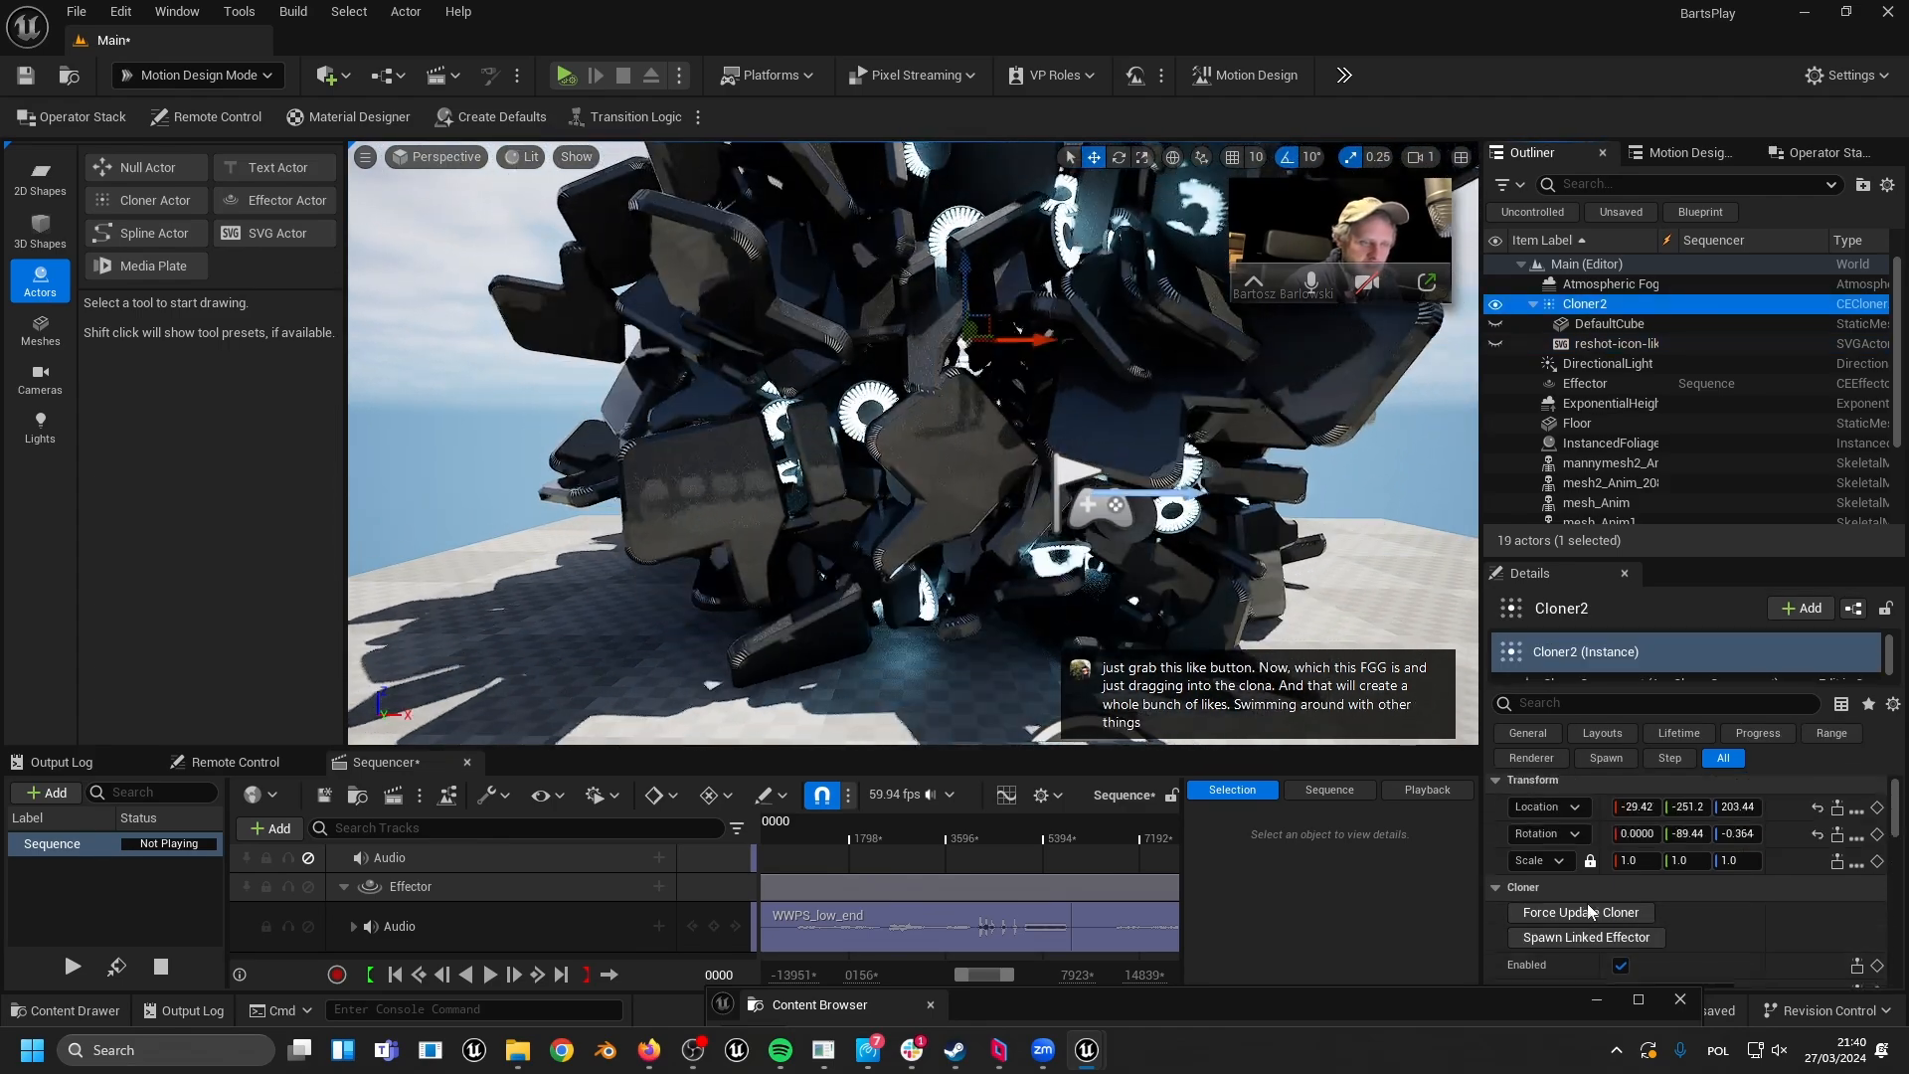
scroll(1573, 901, "down", 2)
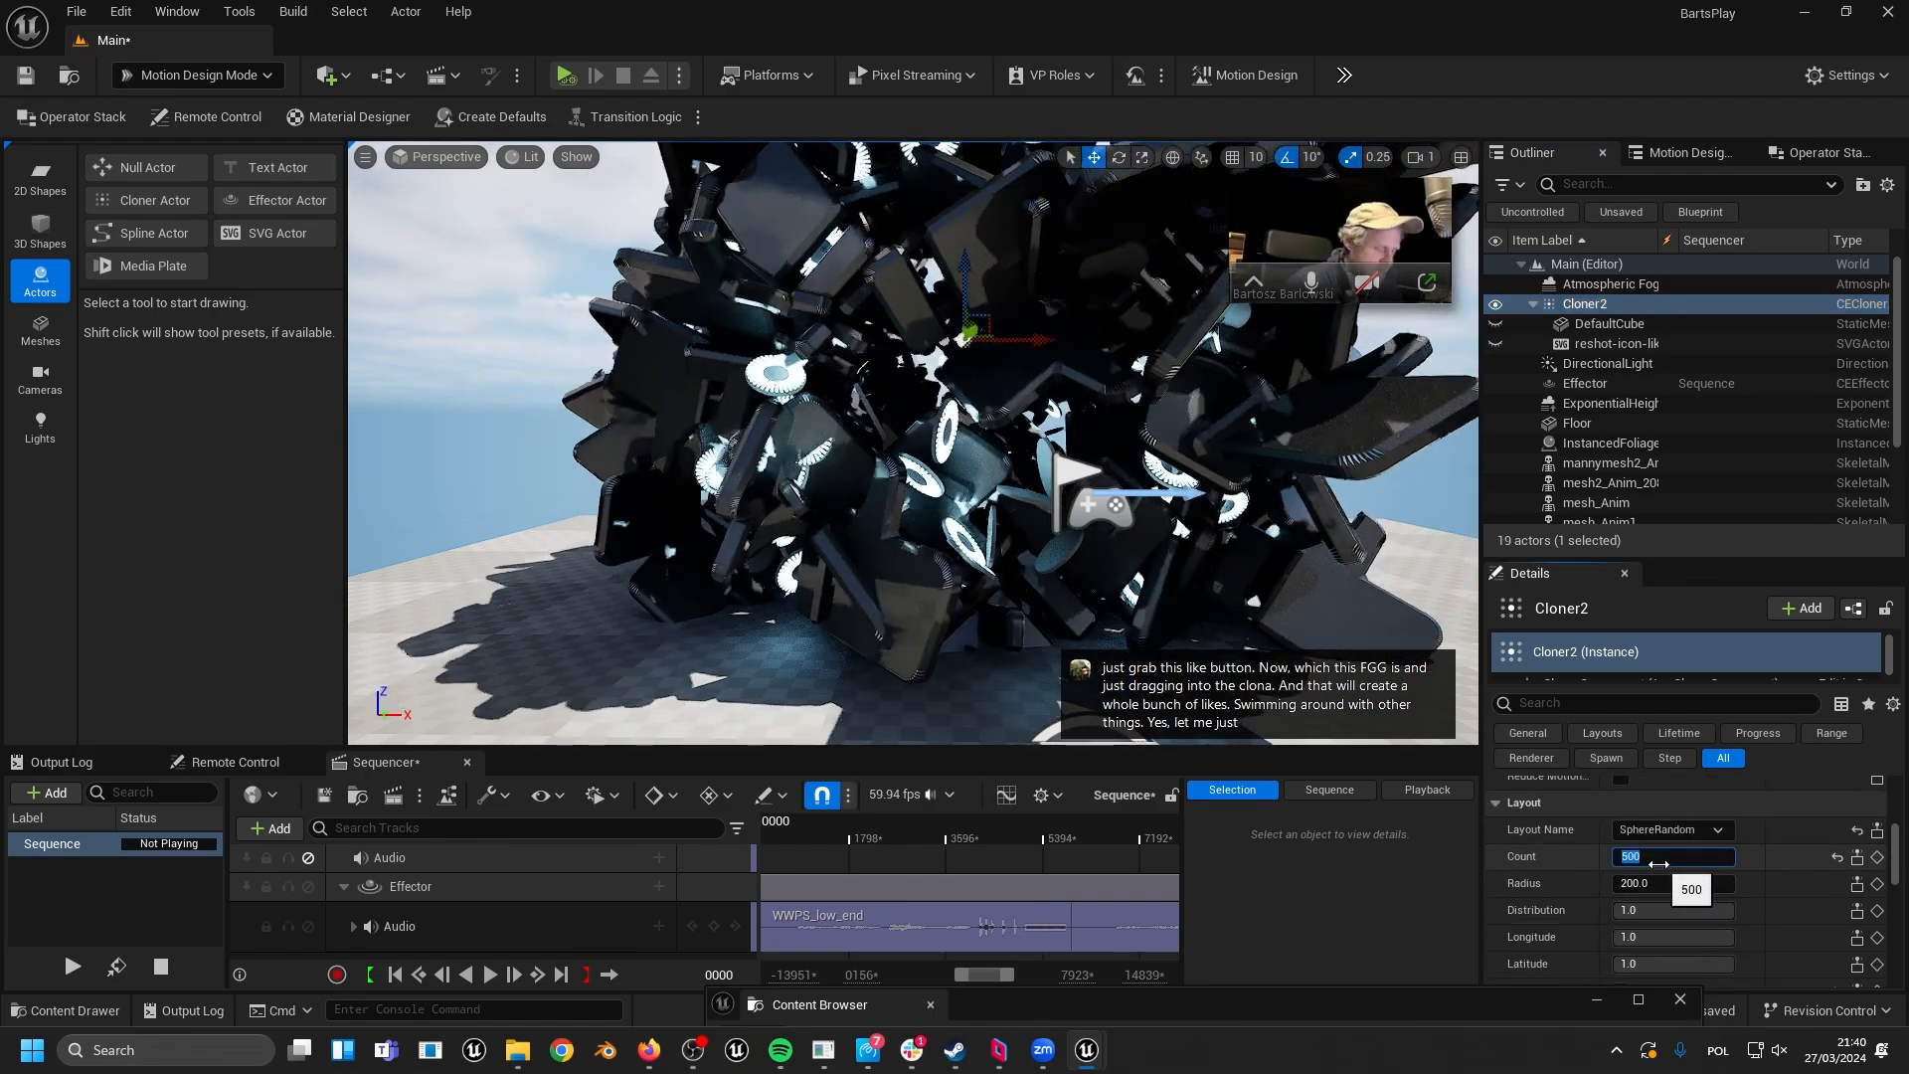
right_click_drag(809, 560, 835, 505)
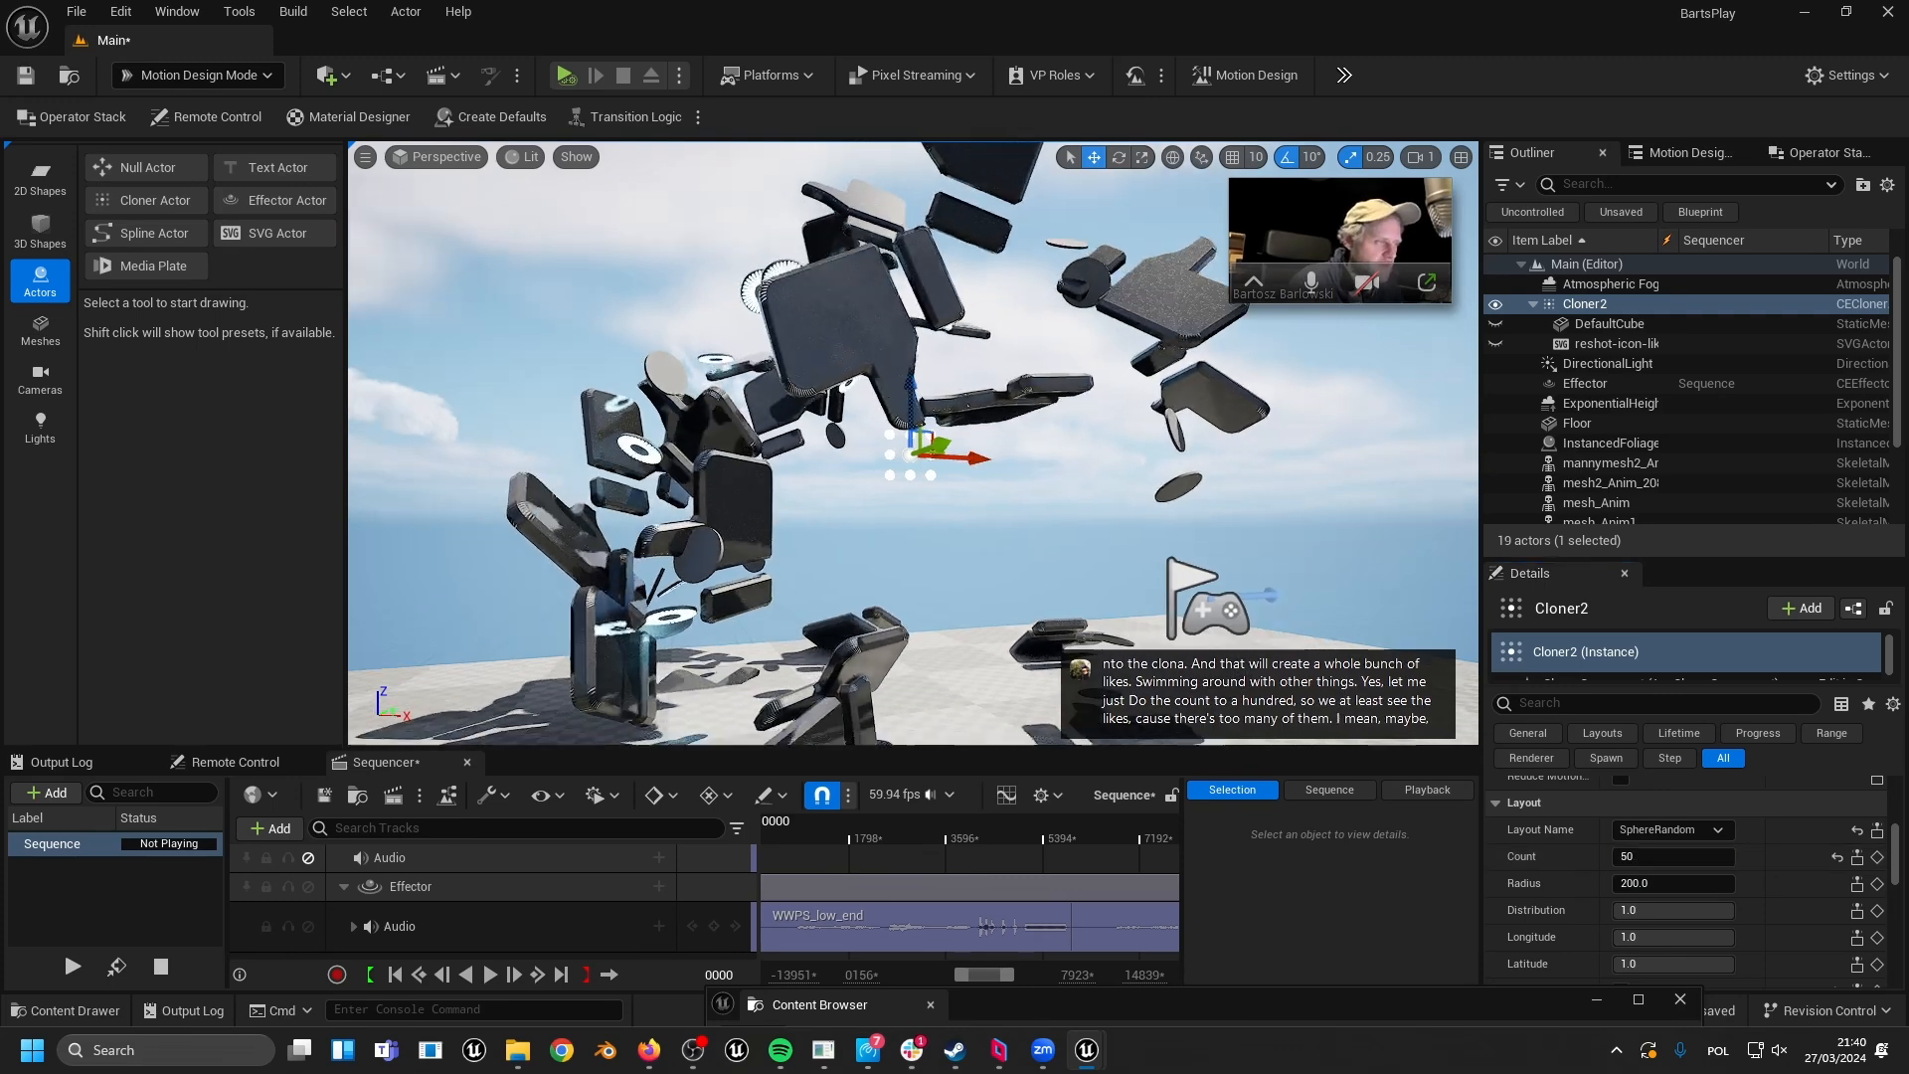
right_click_drag(835, 505, 887, 533)
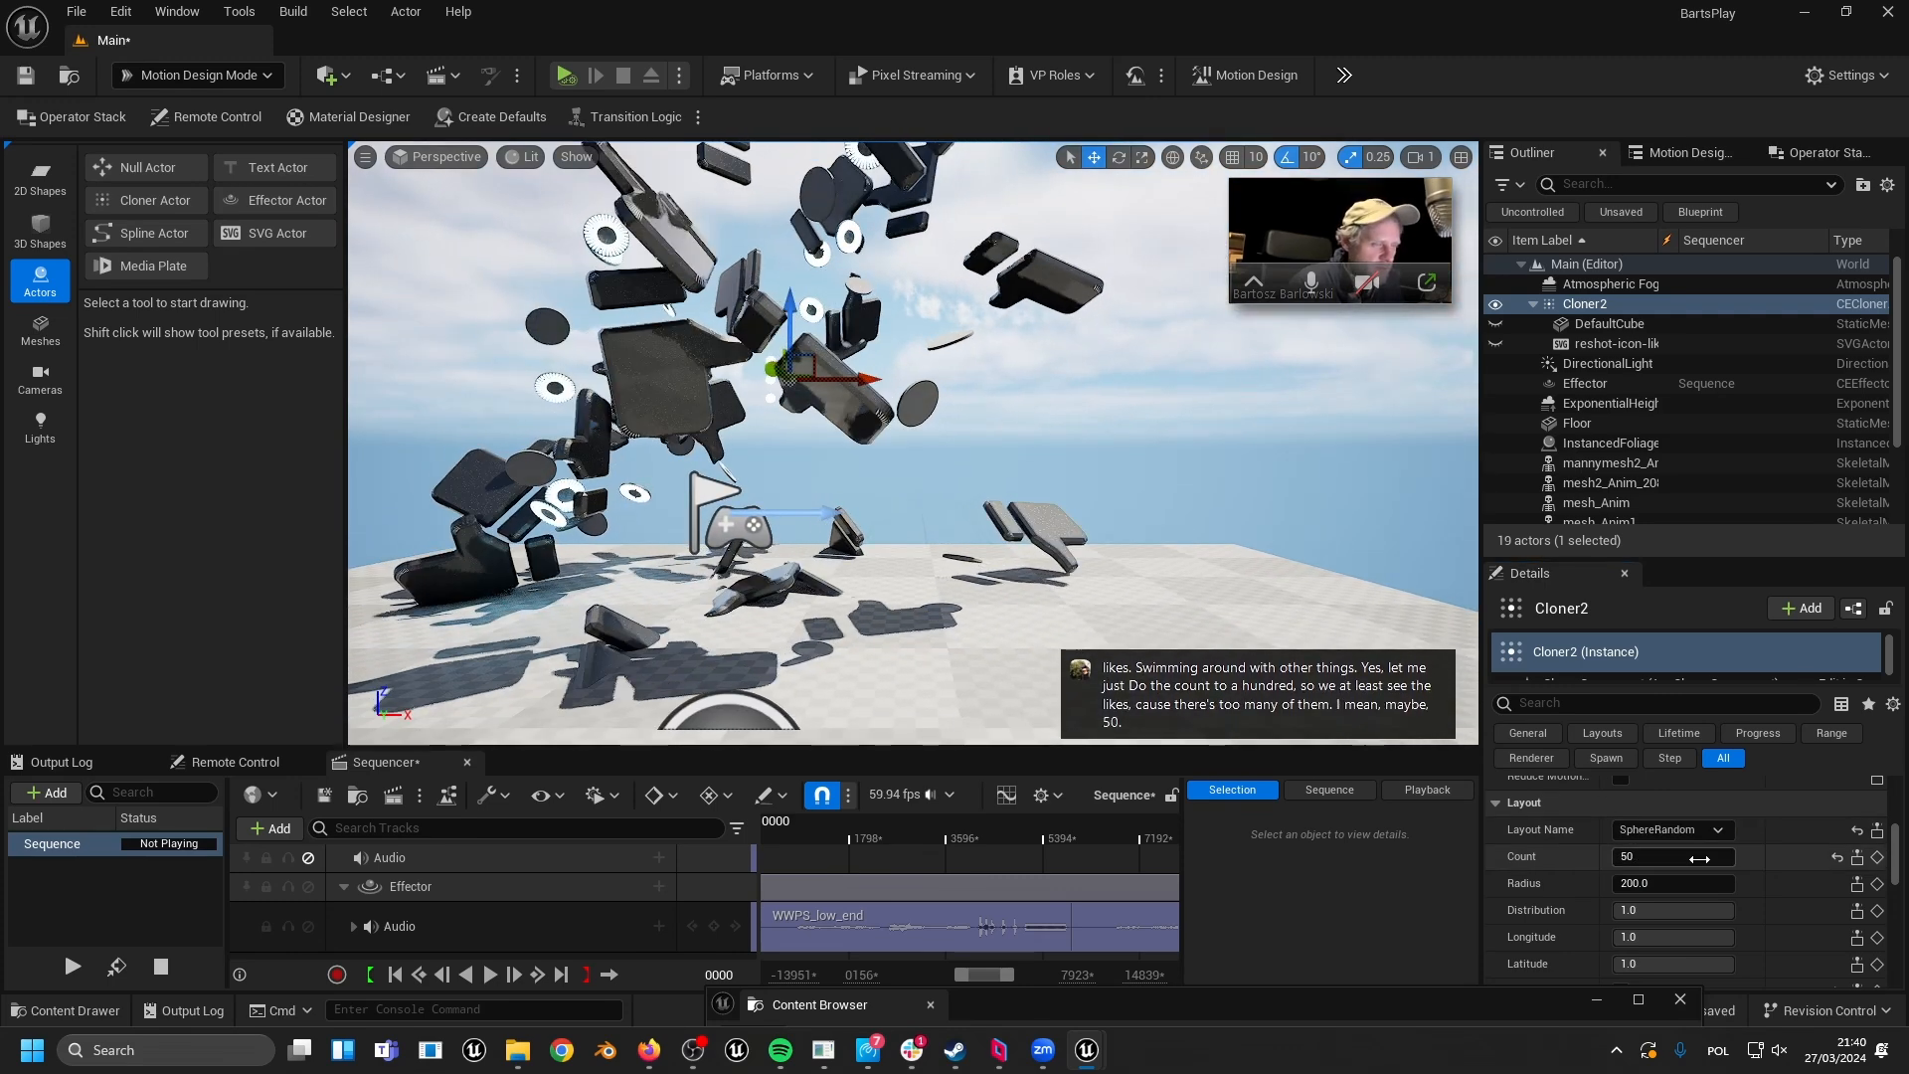
- Play the sequence from about frame 1242 and watch the cloned icons react to the audio
scroll(835, 847, "down", 5, "ctrl")
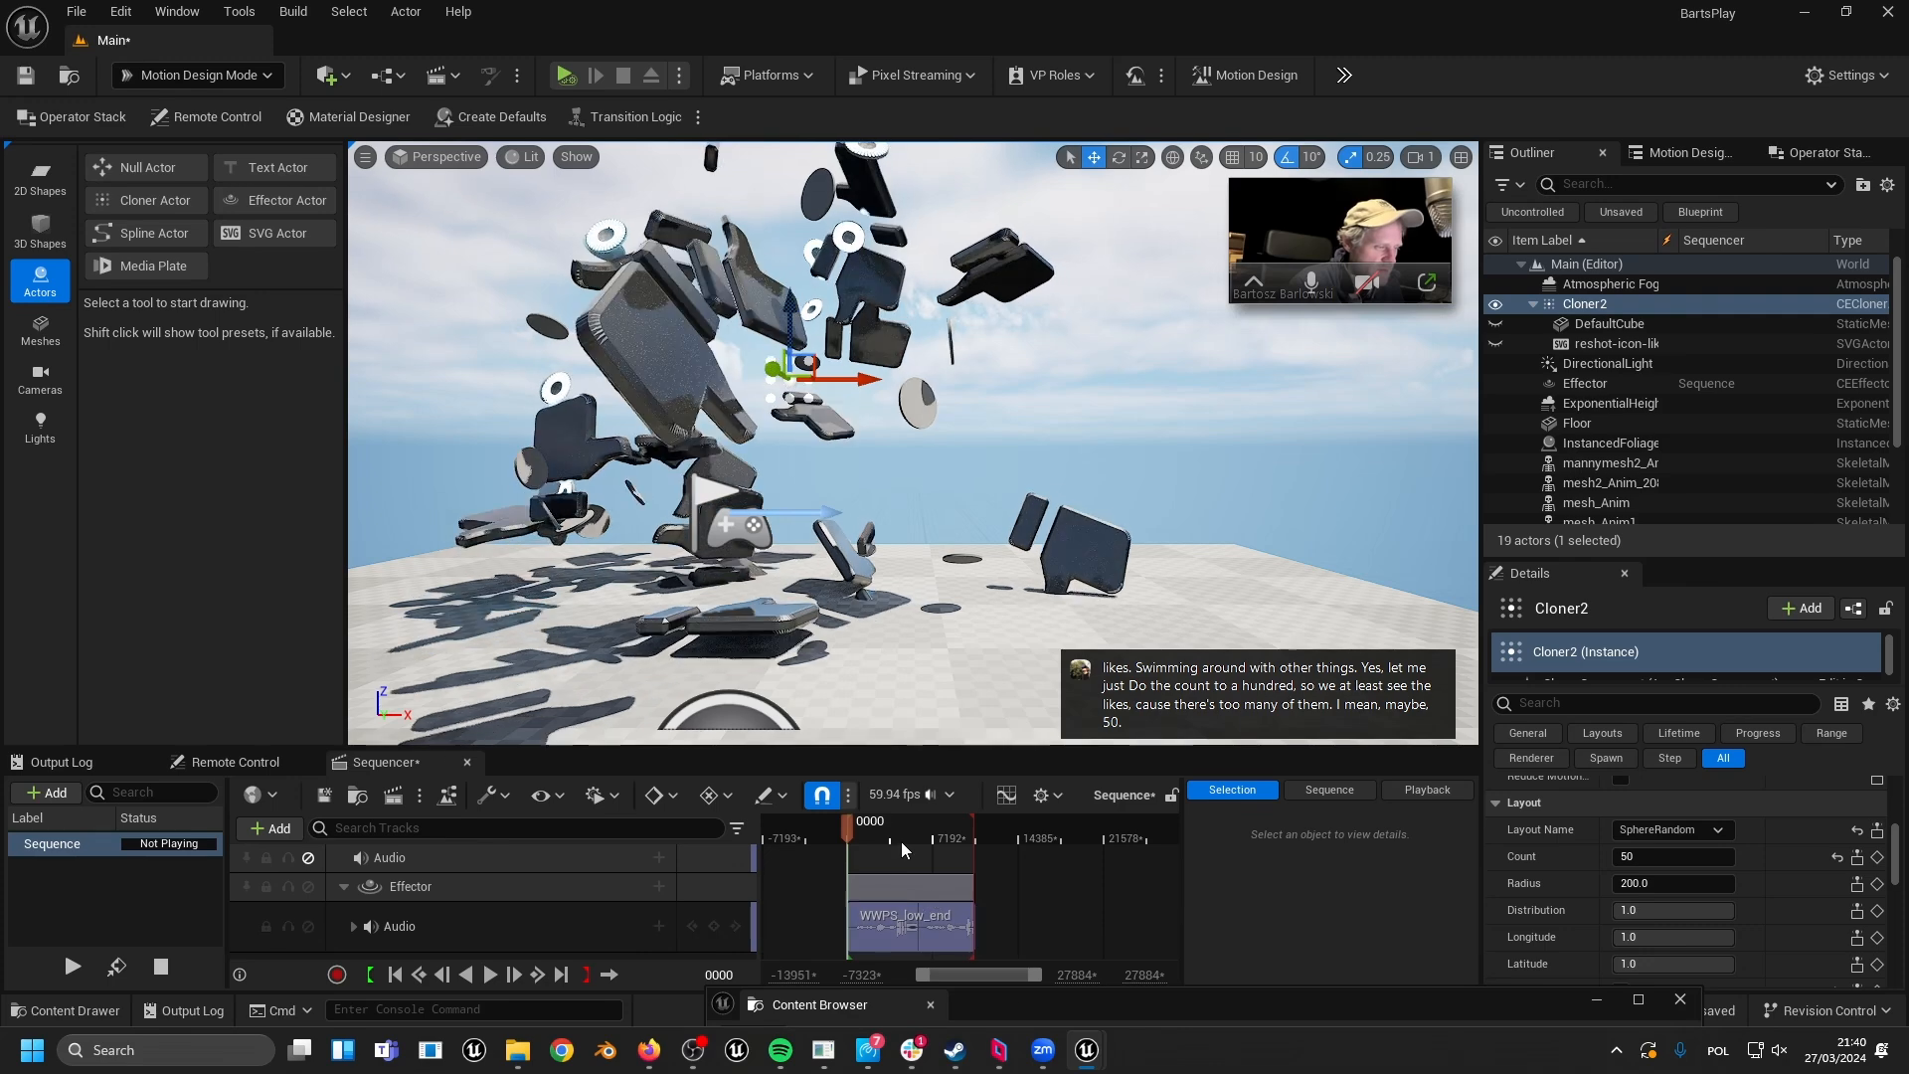
left_click_drag(869, 831, 862, 831)
key("space")
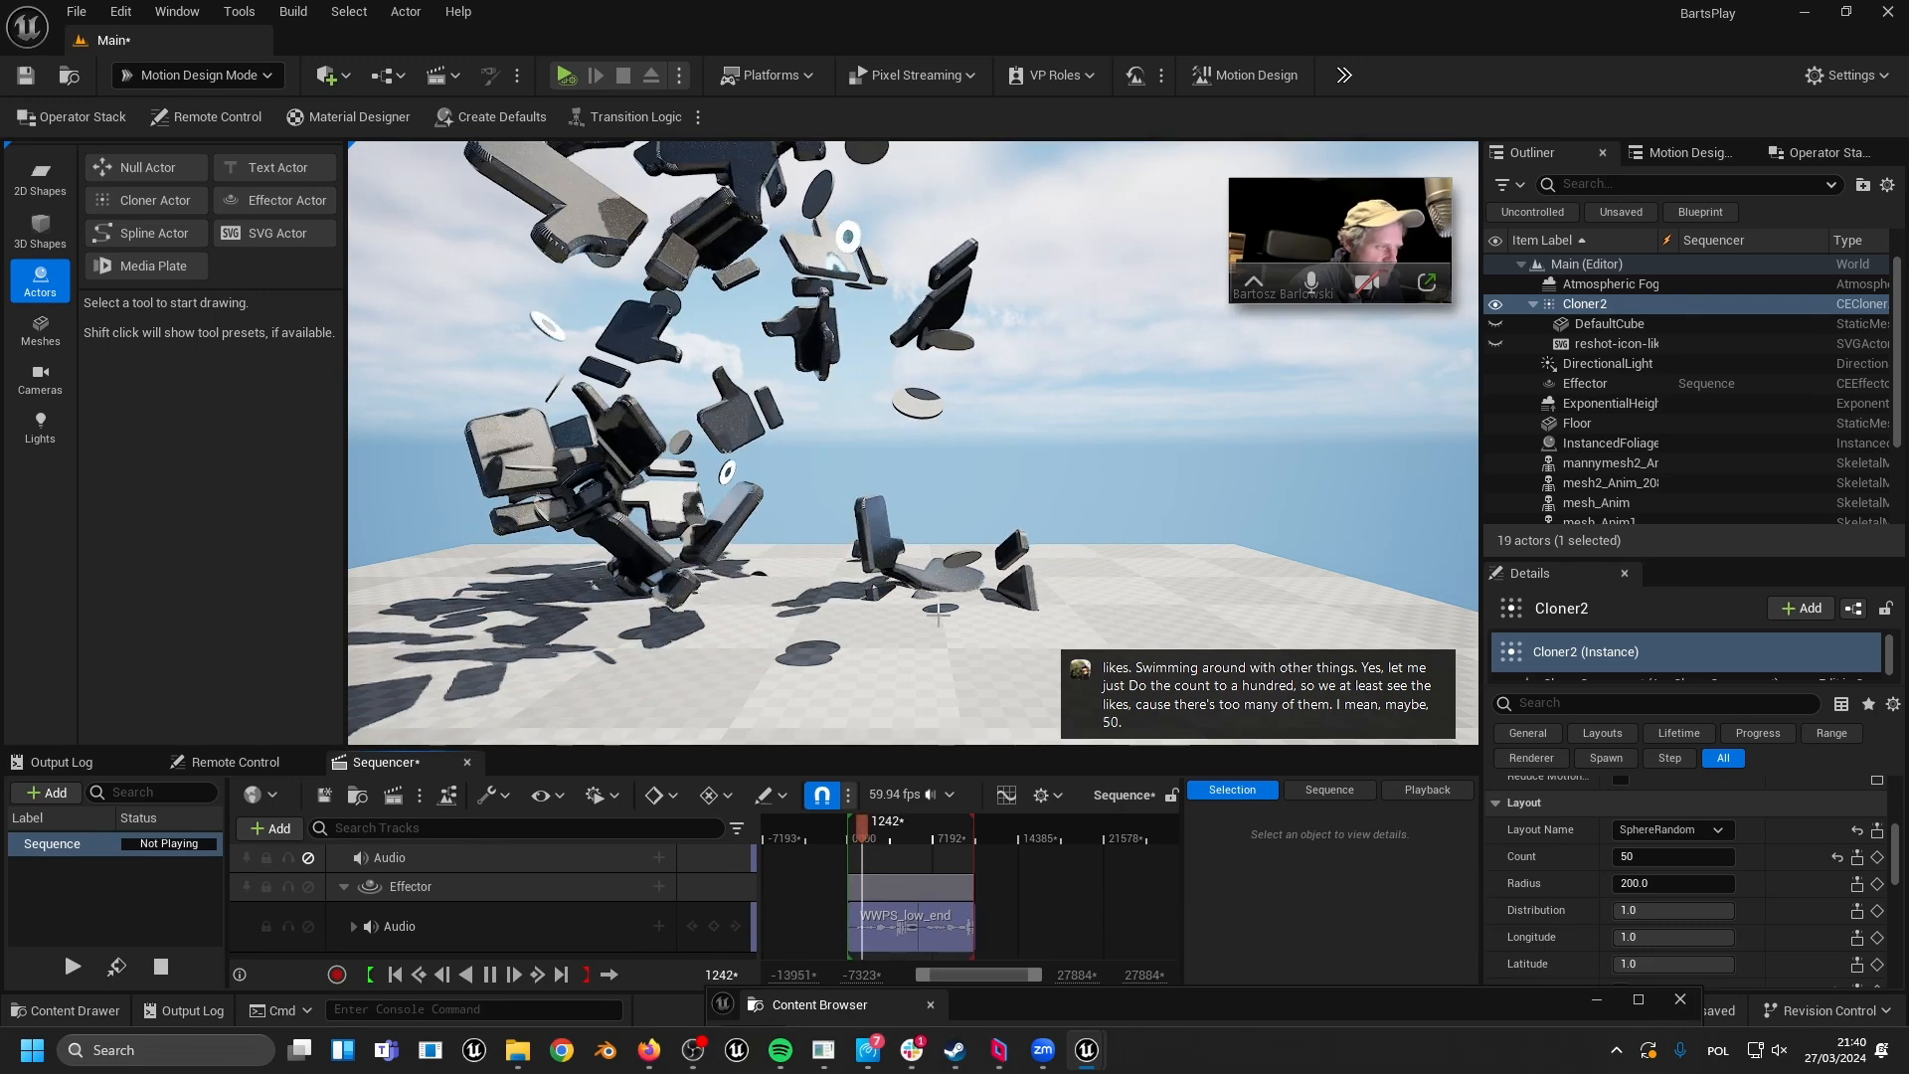
right_click_drag(865, 557, 810, 512)
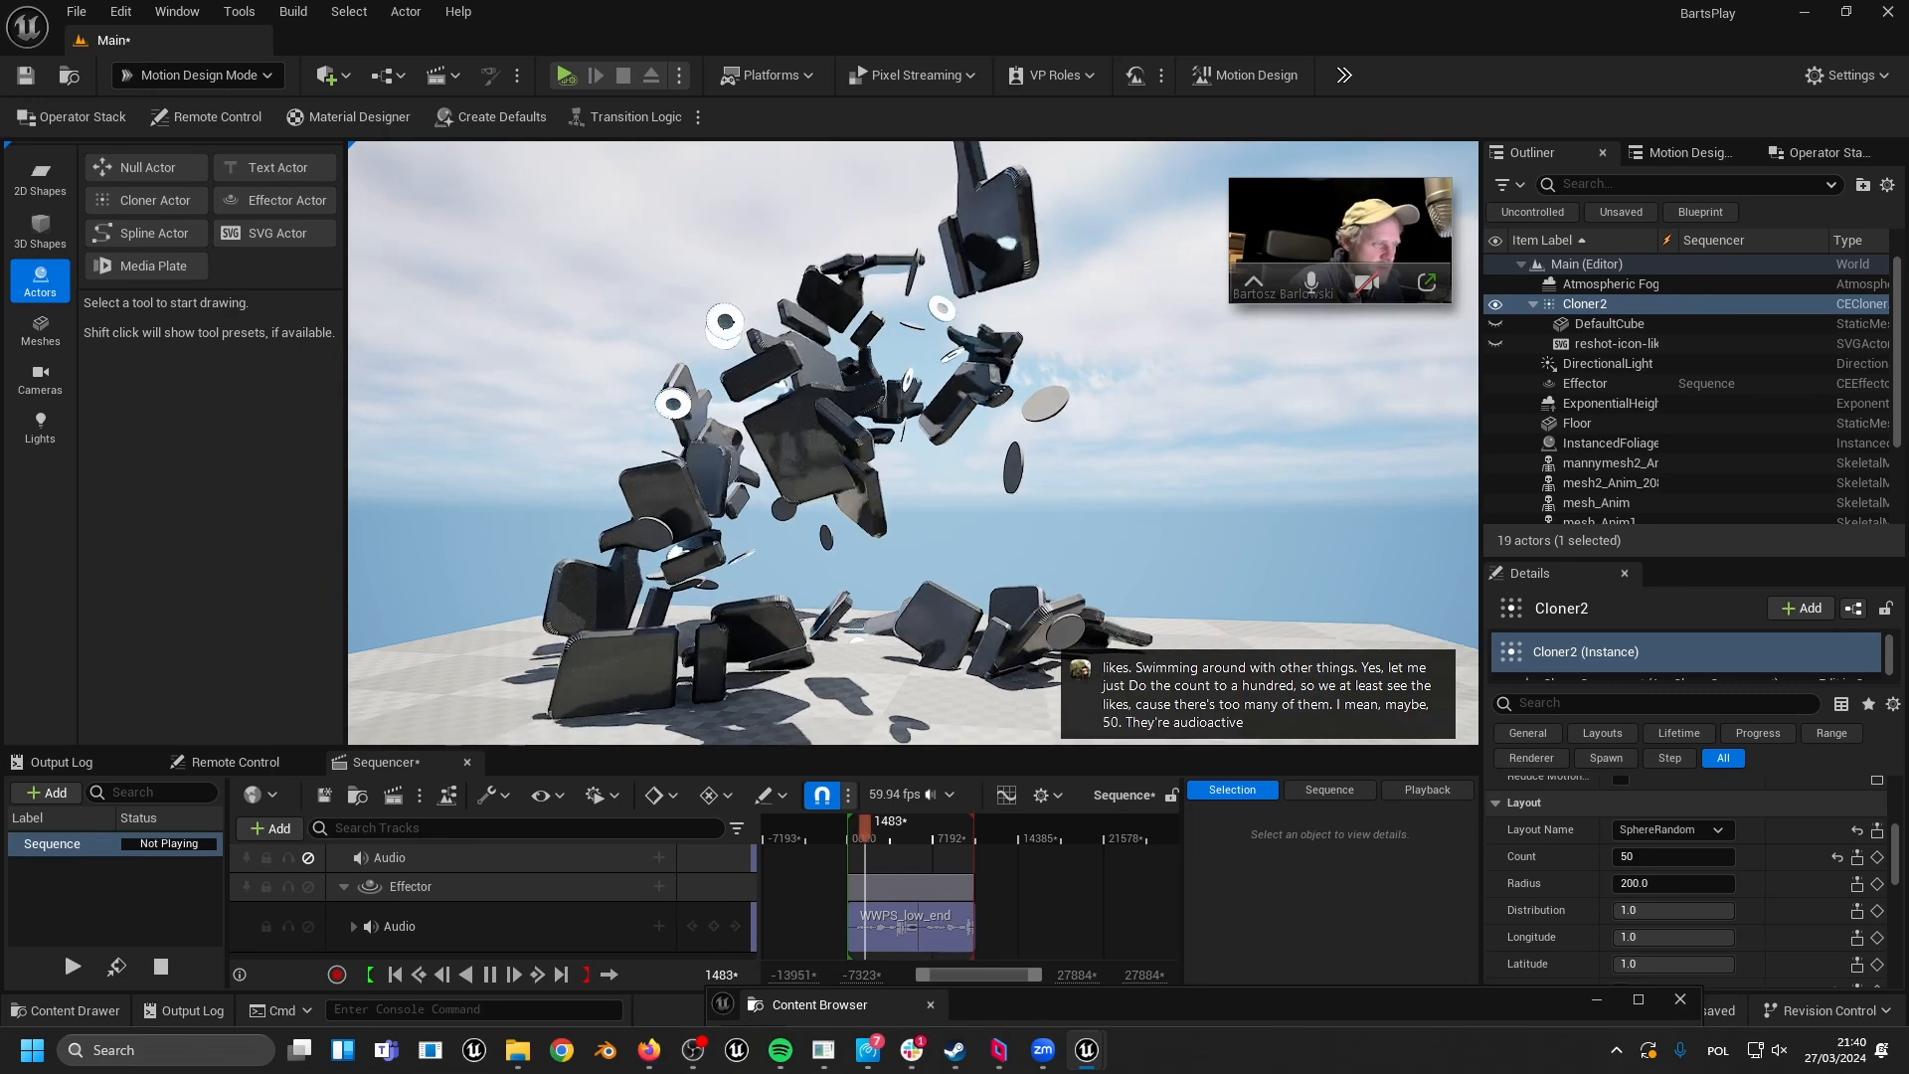
mouse_move(810, 512)
right_mouse_down()
mouse_move(865, 462)
mouse_move(835, 472)
mouse_move(905, 527)
mouse_move(825, 527)
right_mouse_up()
key("w")
right_click_drag(891, 594, 890, 595)
- Rotate the sunlight to a dark red sunset and view the cloned icons closer up
key("ctrl+l")
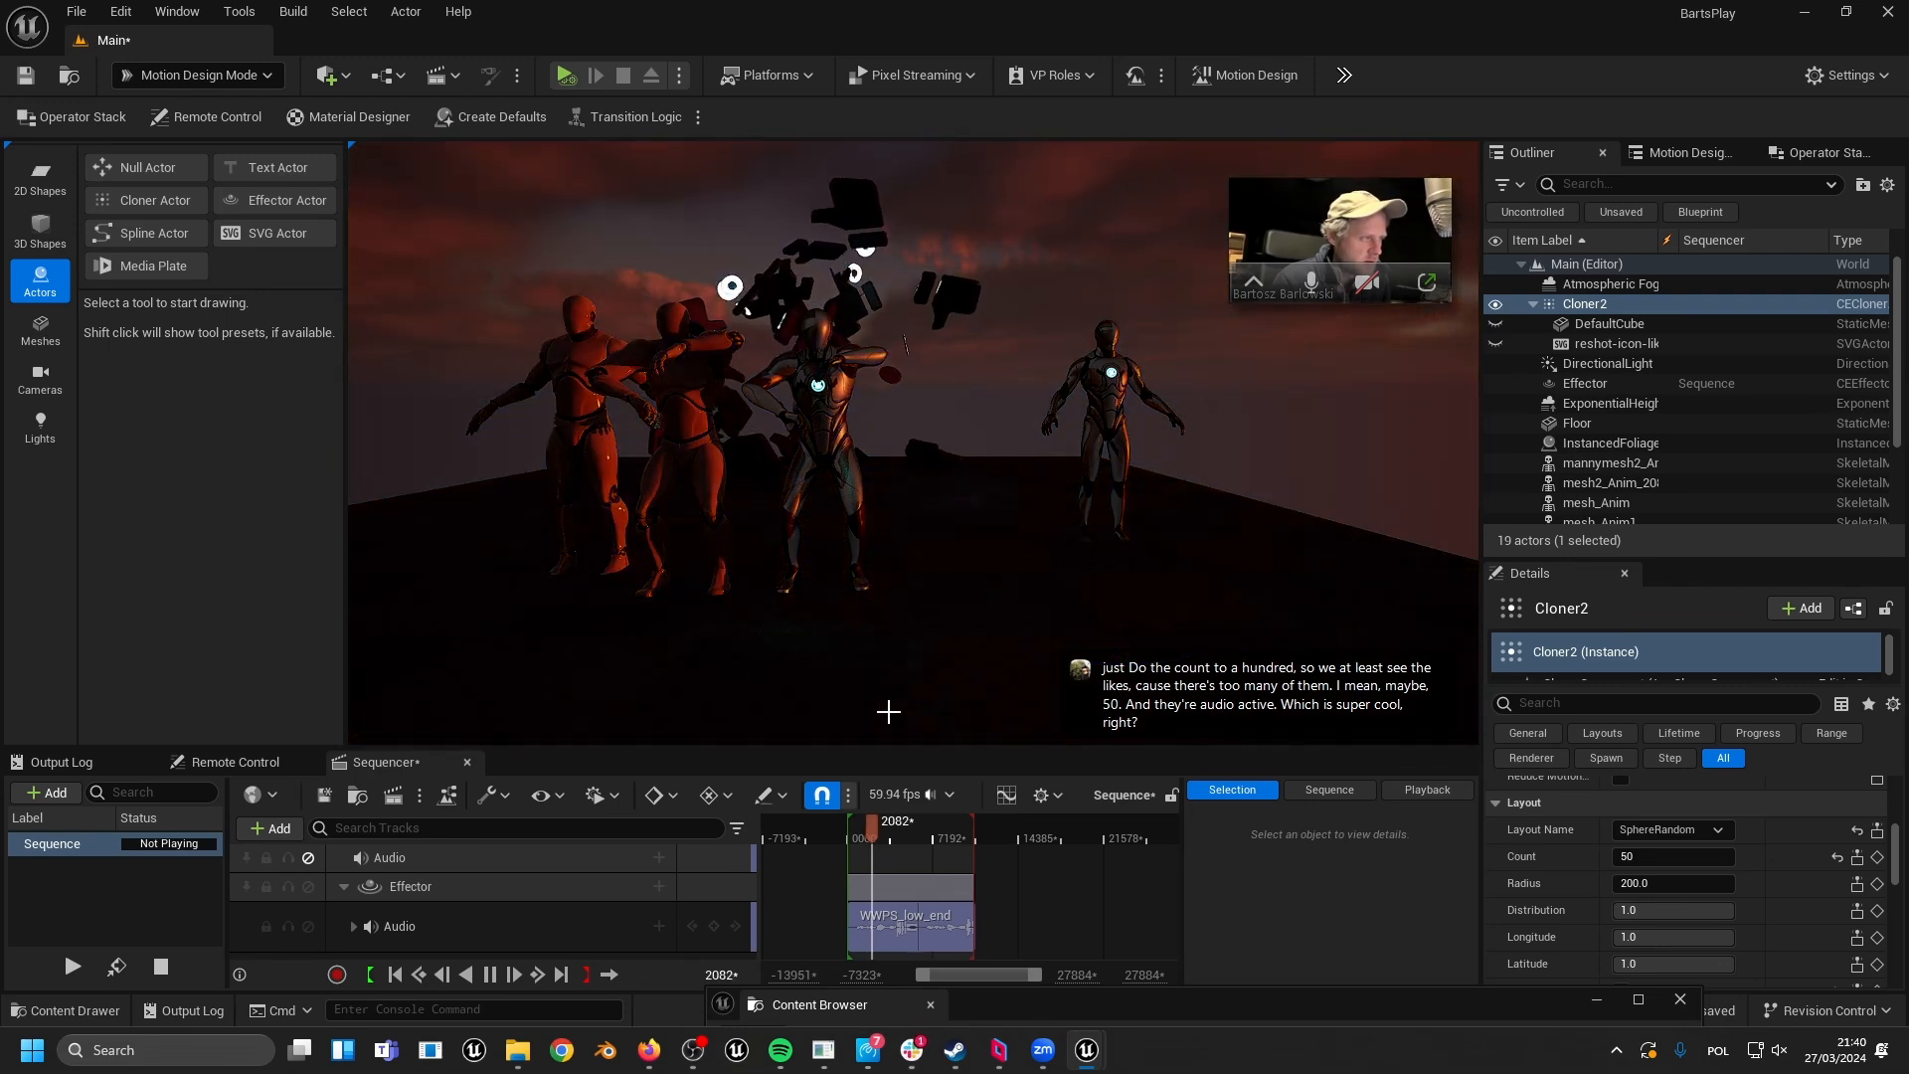
key("w")
right_click_drag(696, 427, 806, 422)
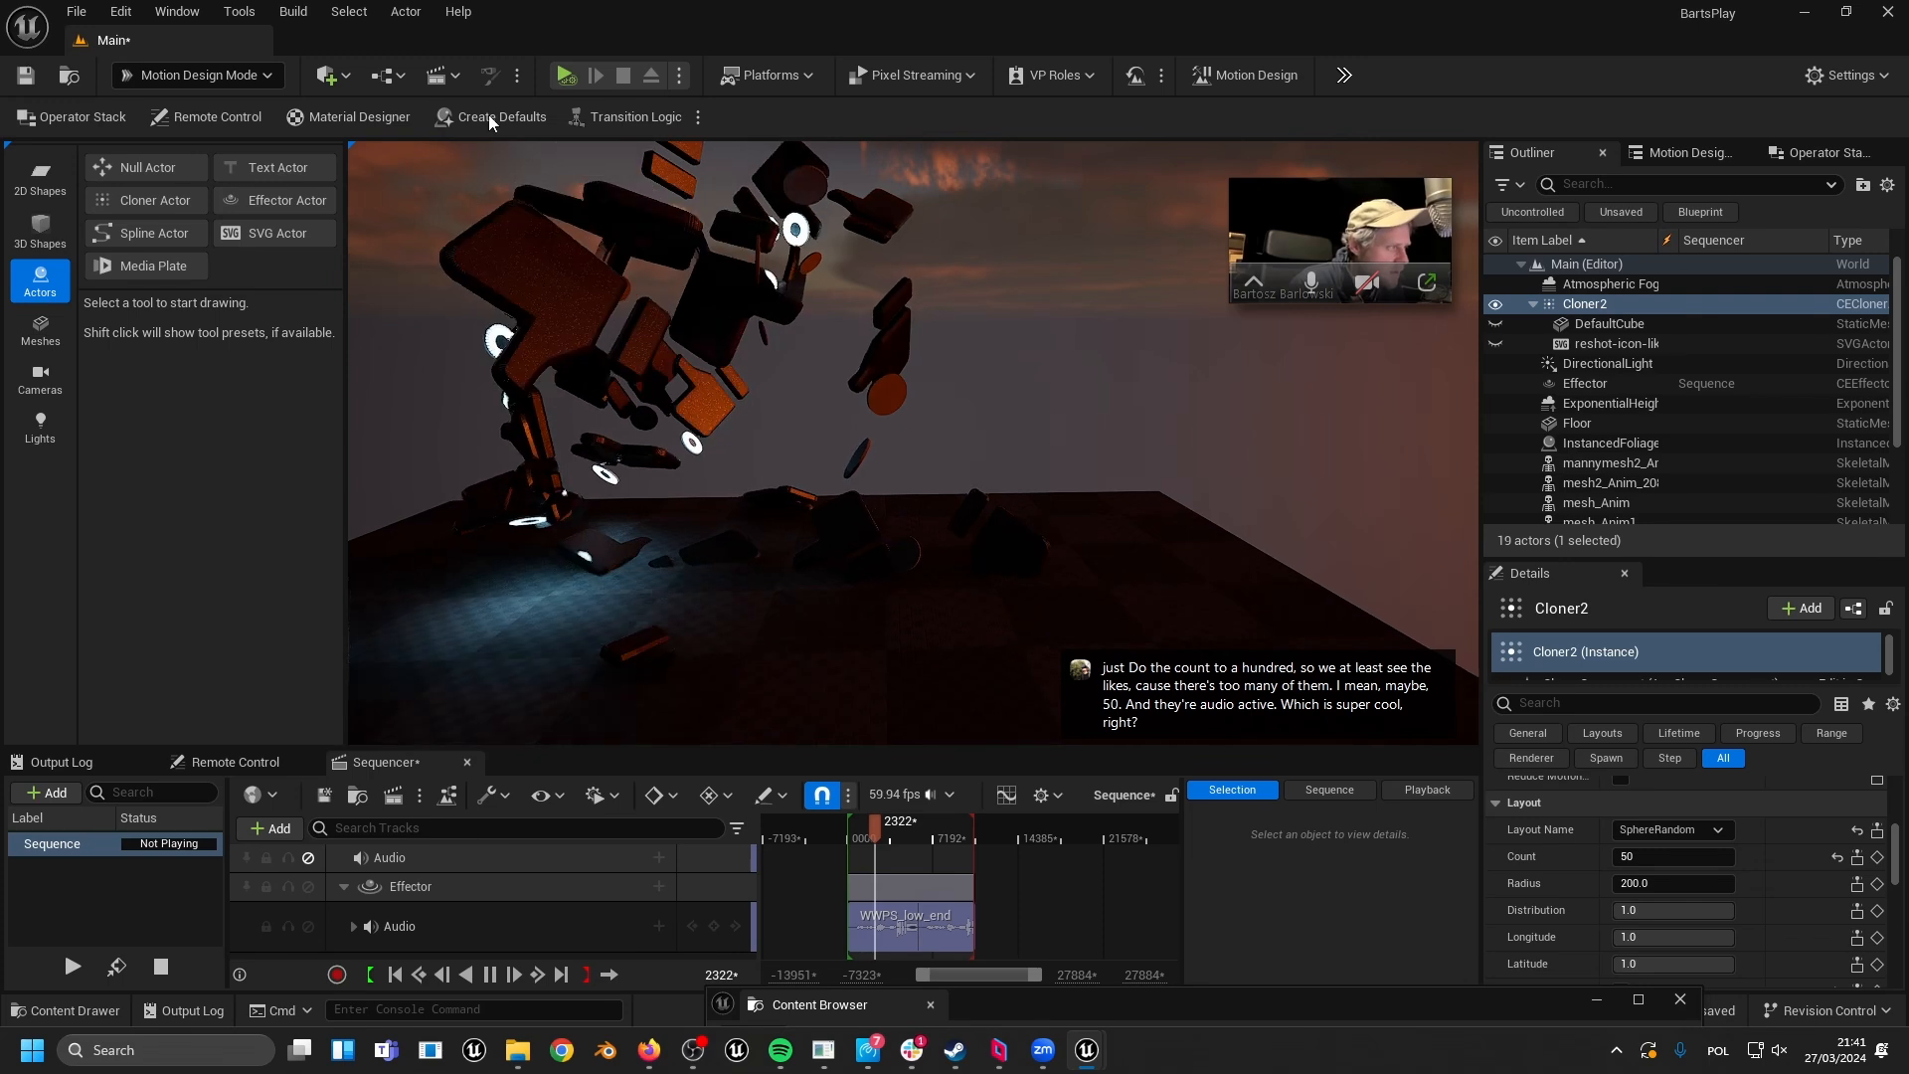
- Place a point light on the floor beneath the cloned icons
left_click(39, 423)
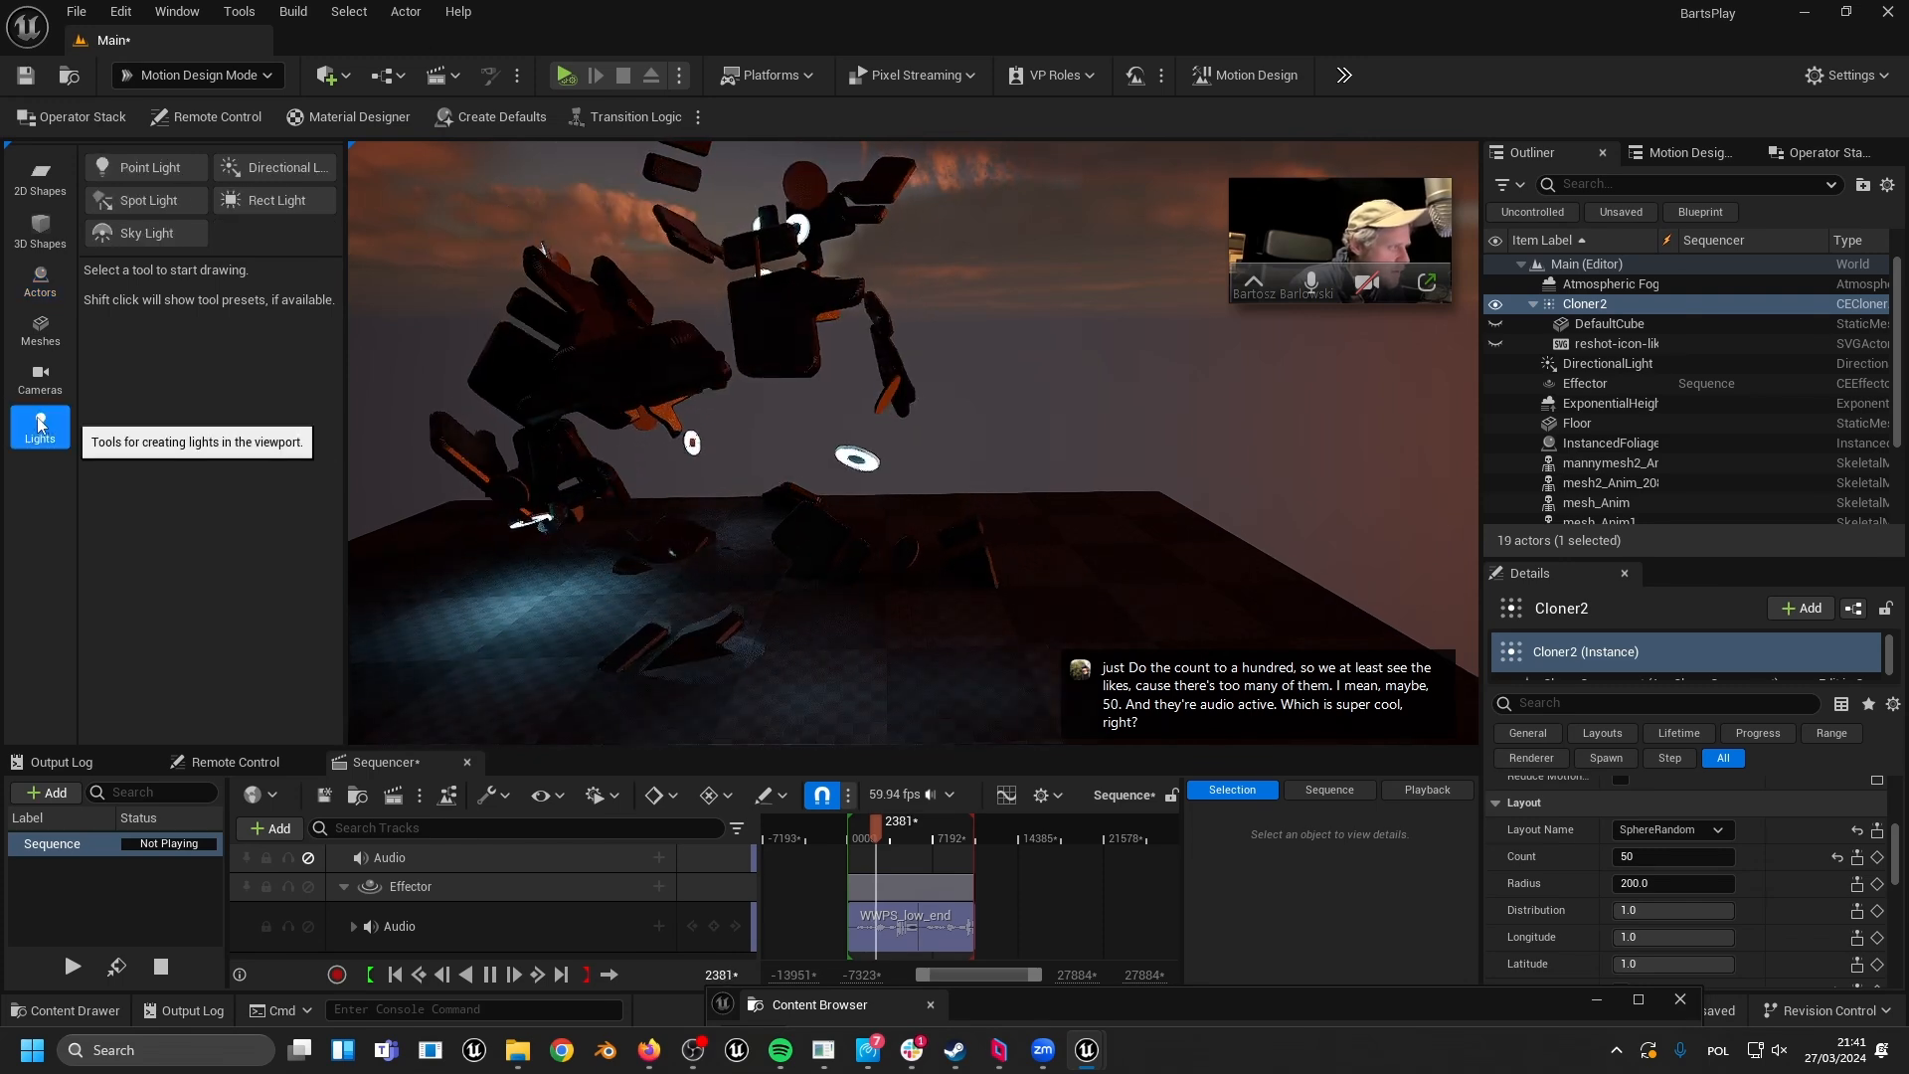
left_click(159, 169)
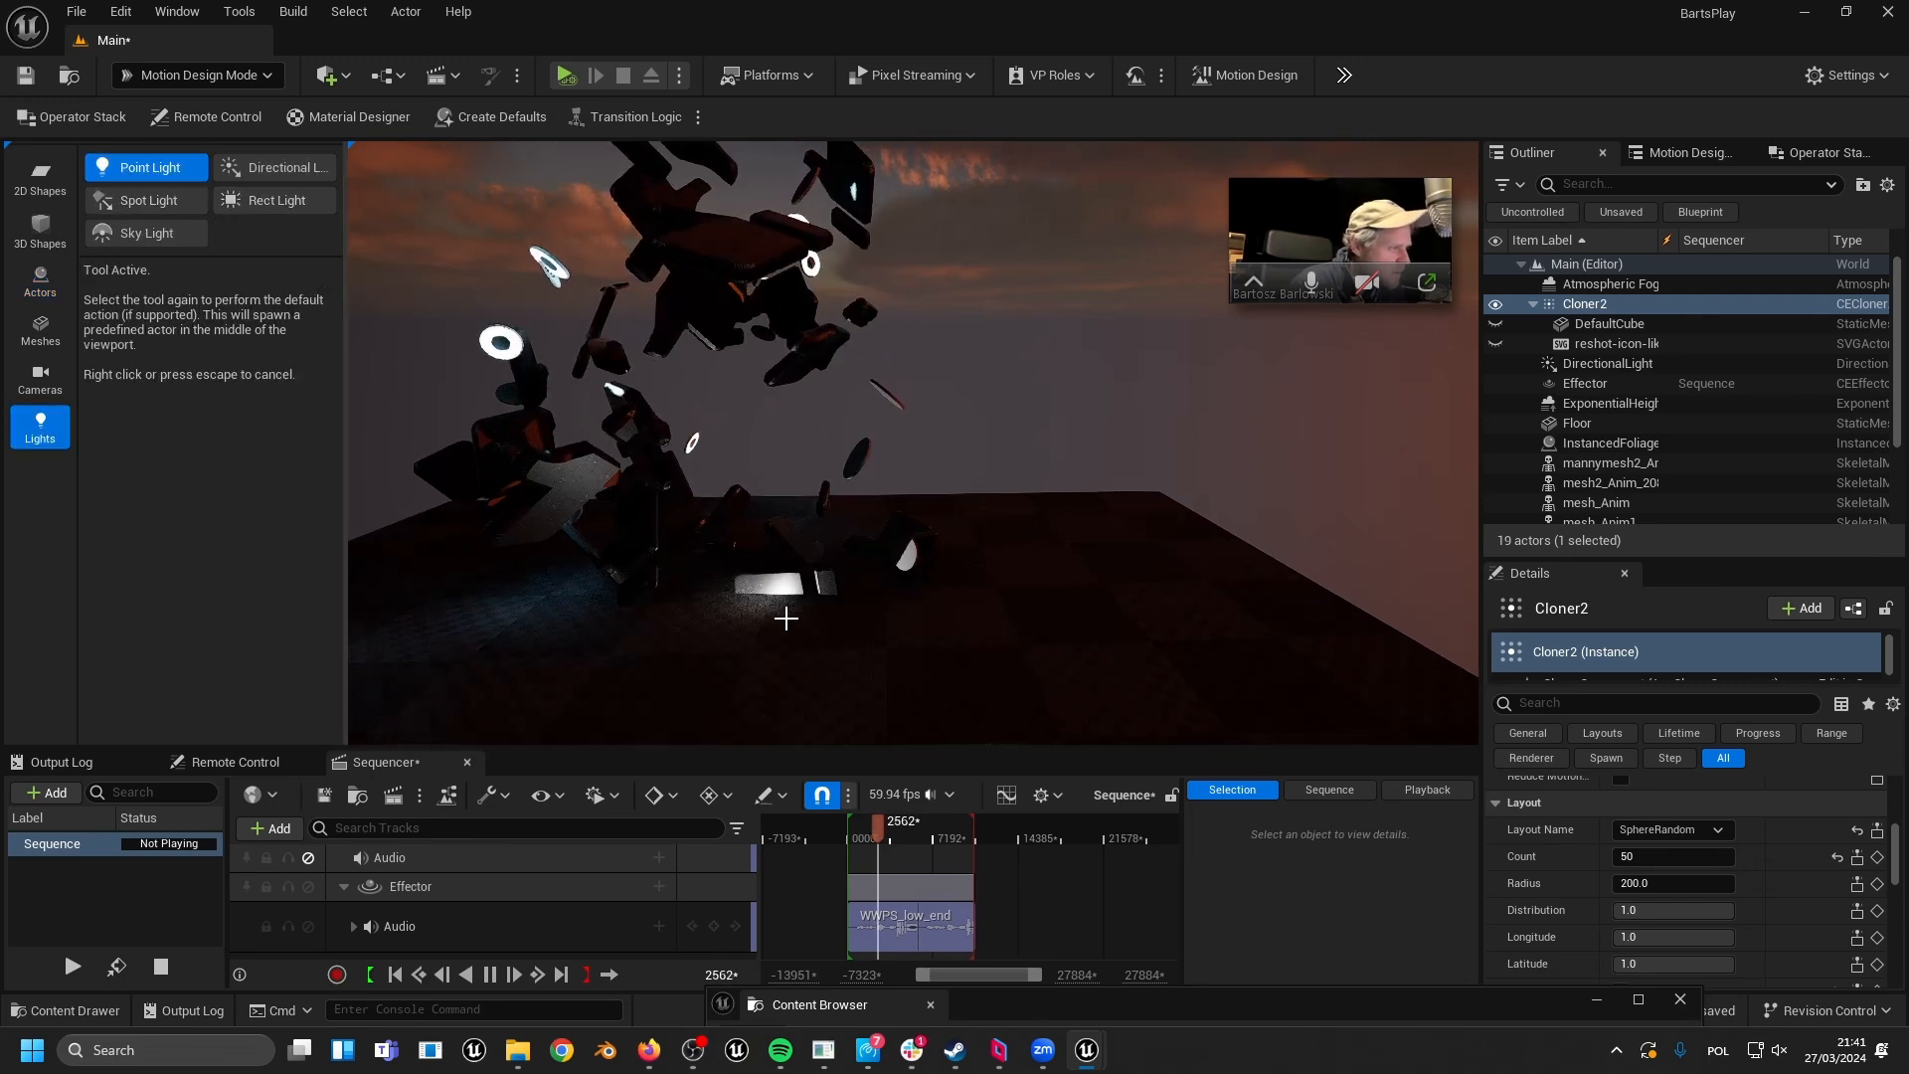
left_click(785, 540)
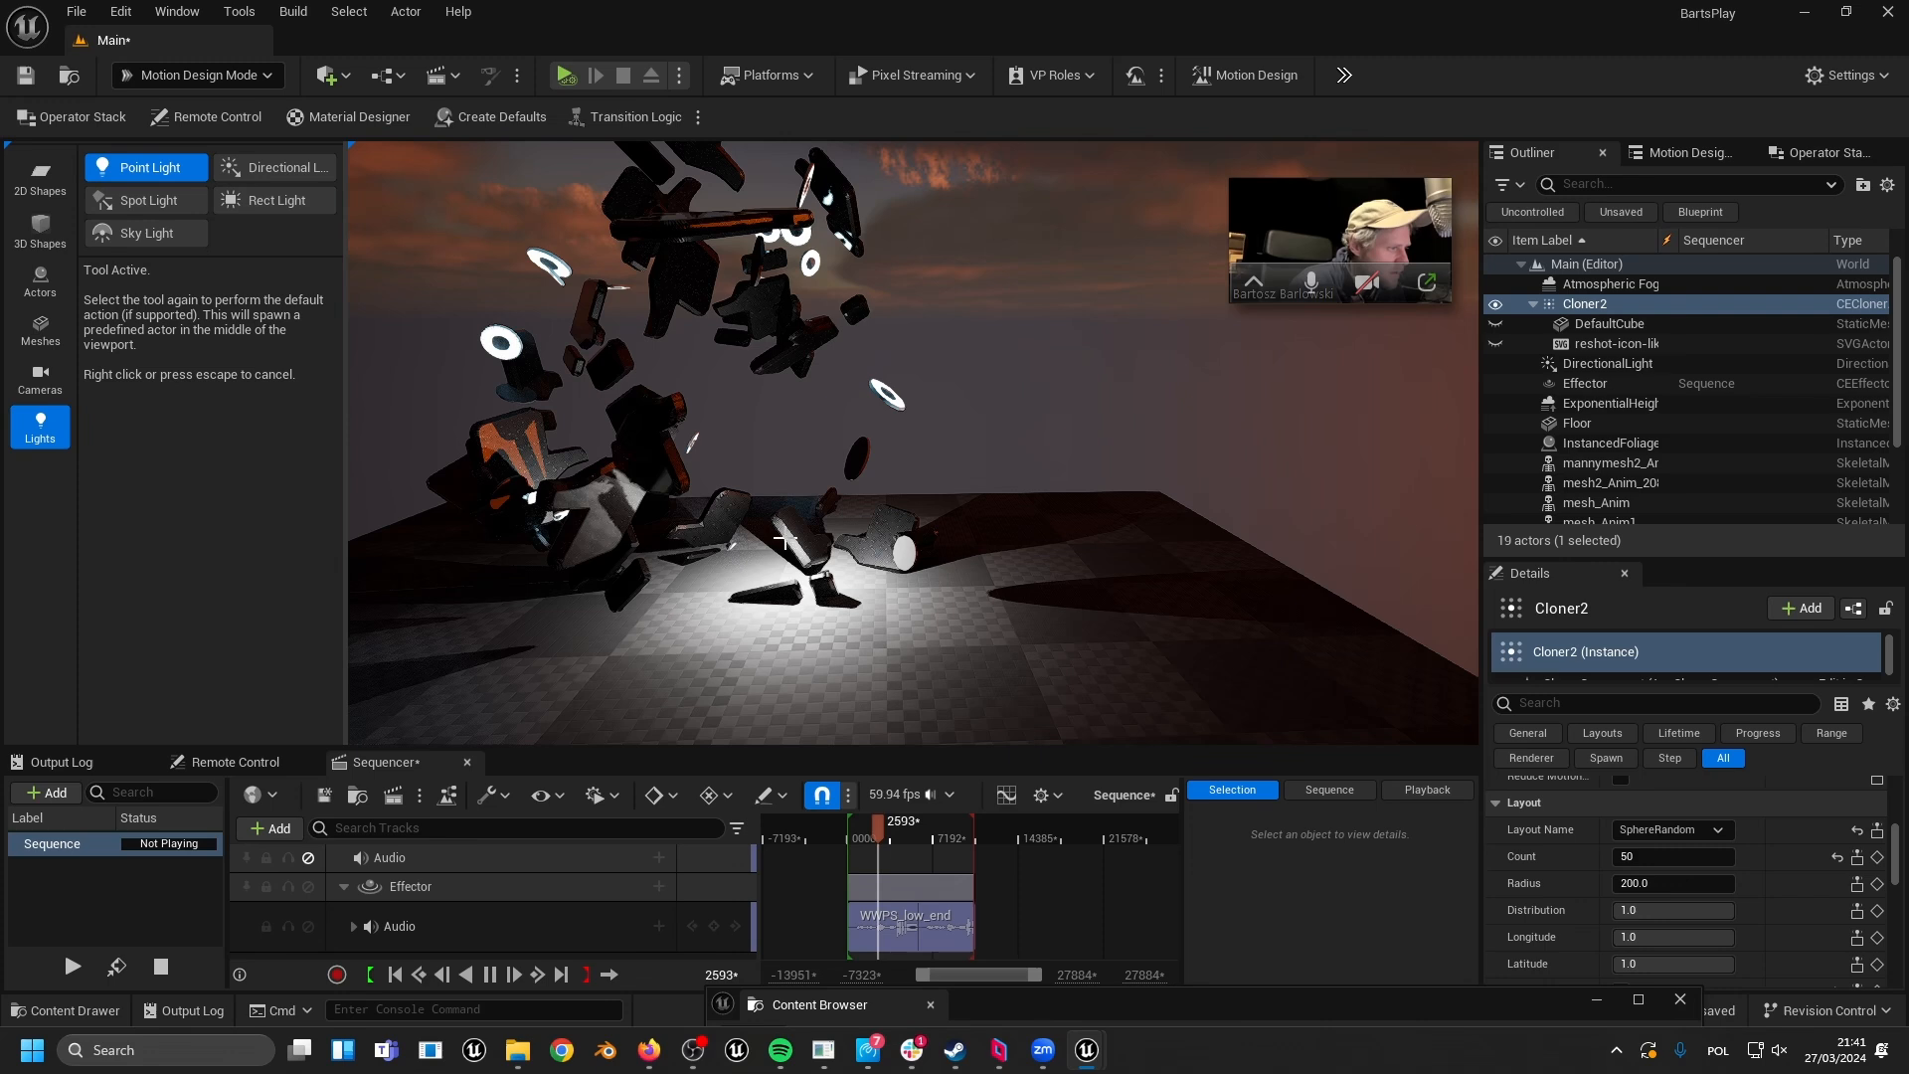
left_click(704, 583)
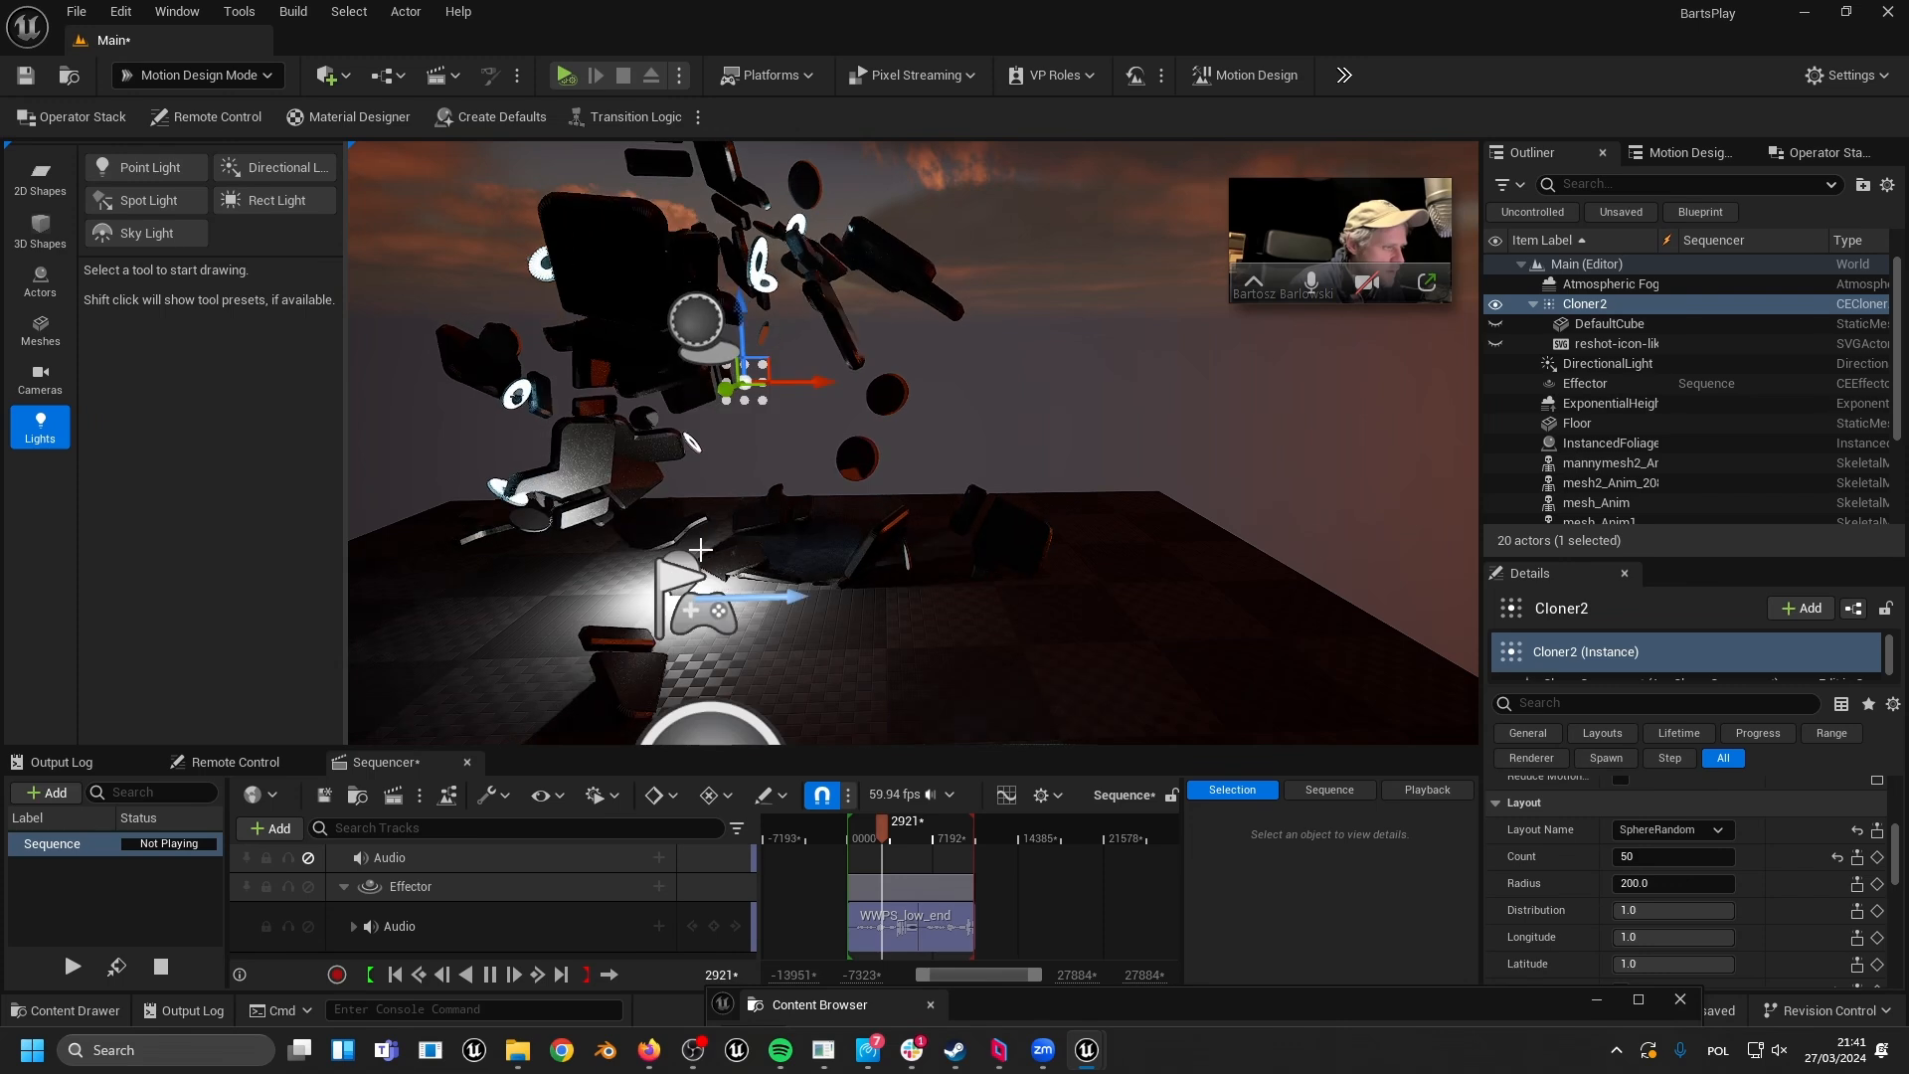
- Raise the new point light from the floor to the middle of the cloned icons
left_click(675, 529)
left_click_drag(672, 547, 1110, 513, "alt")
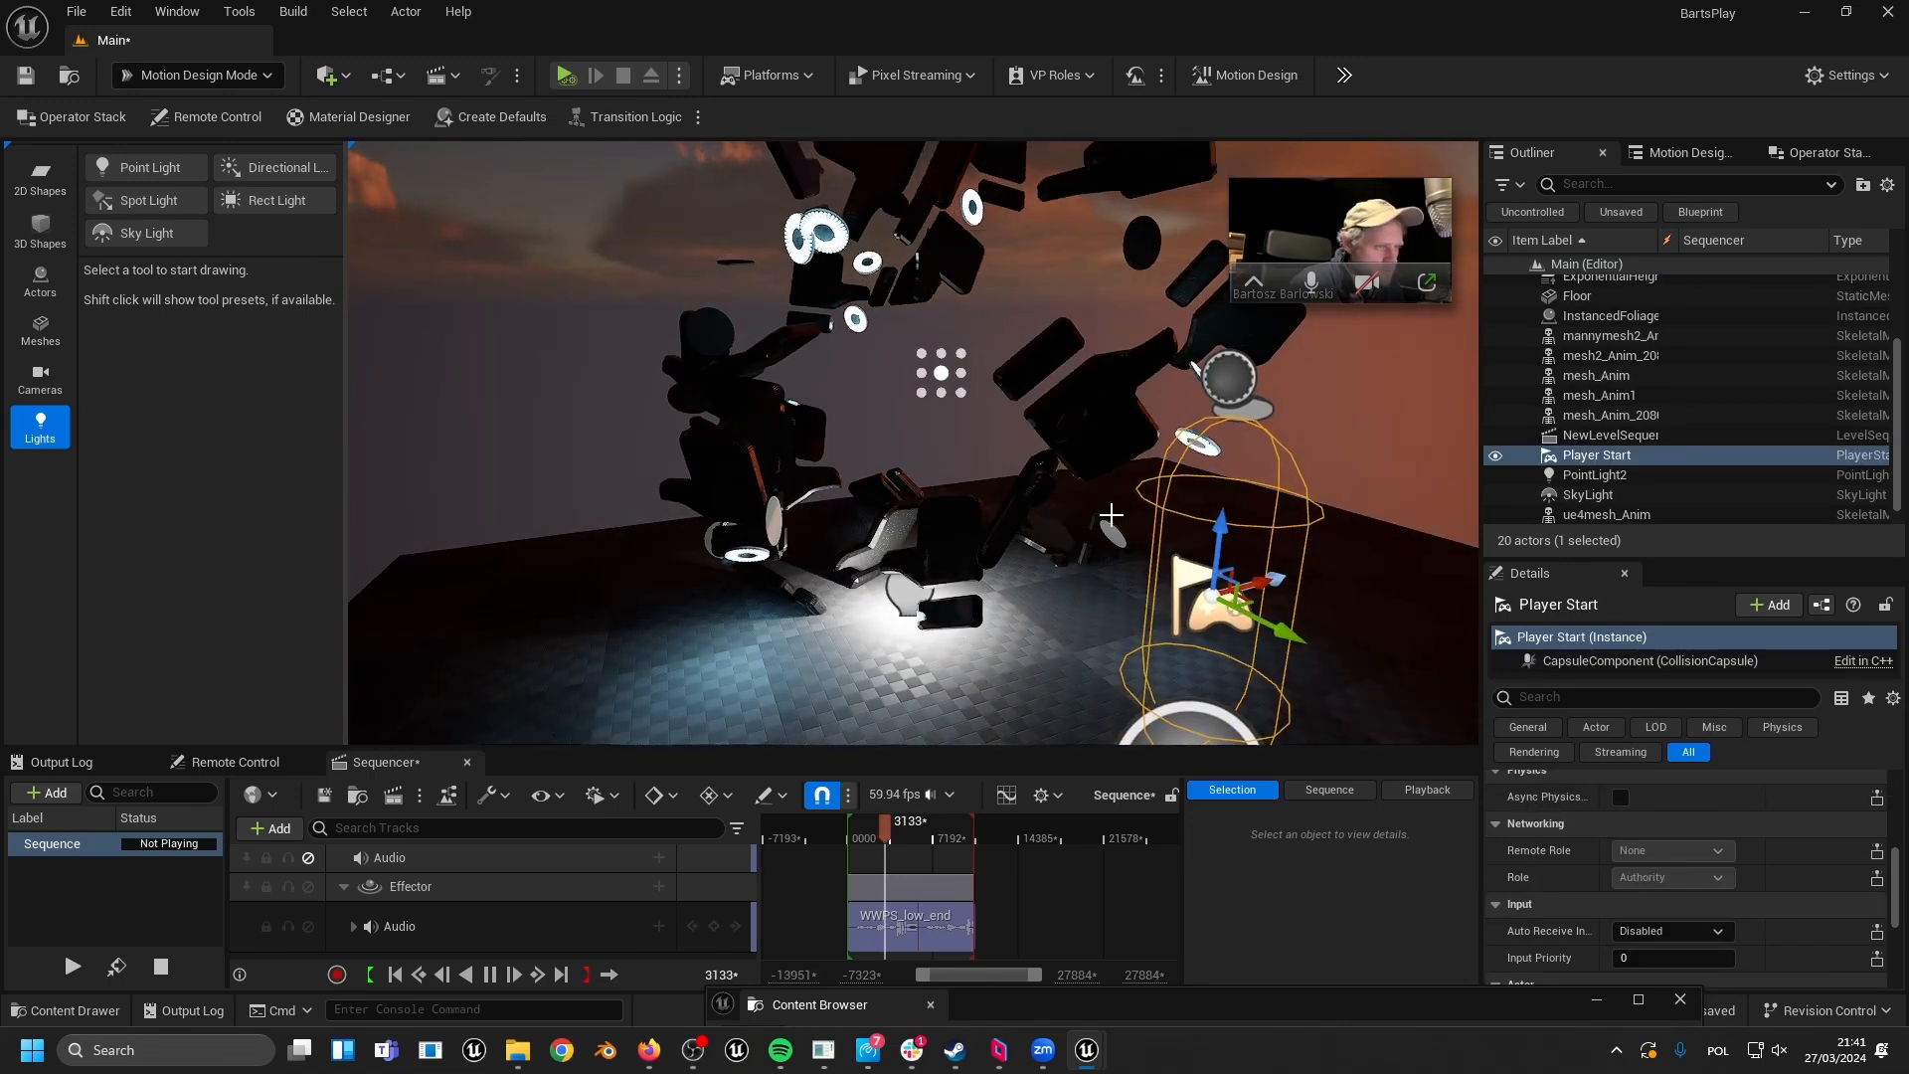
left_click(904, 601)
left_click_drag(911, 524, 910, 242)
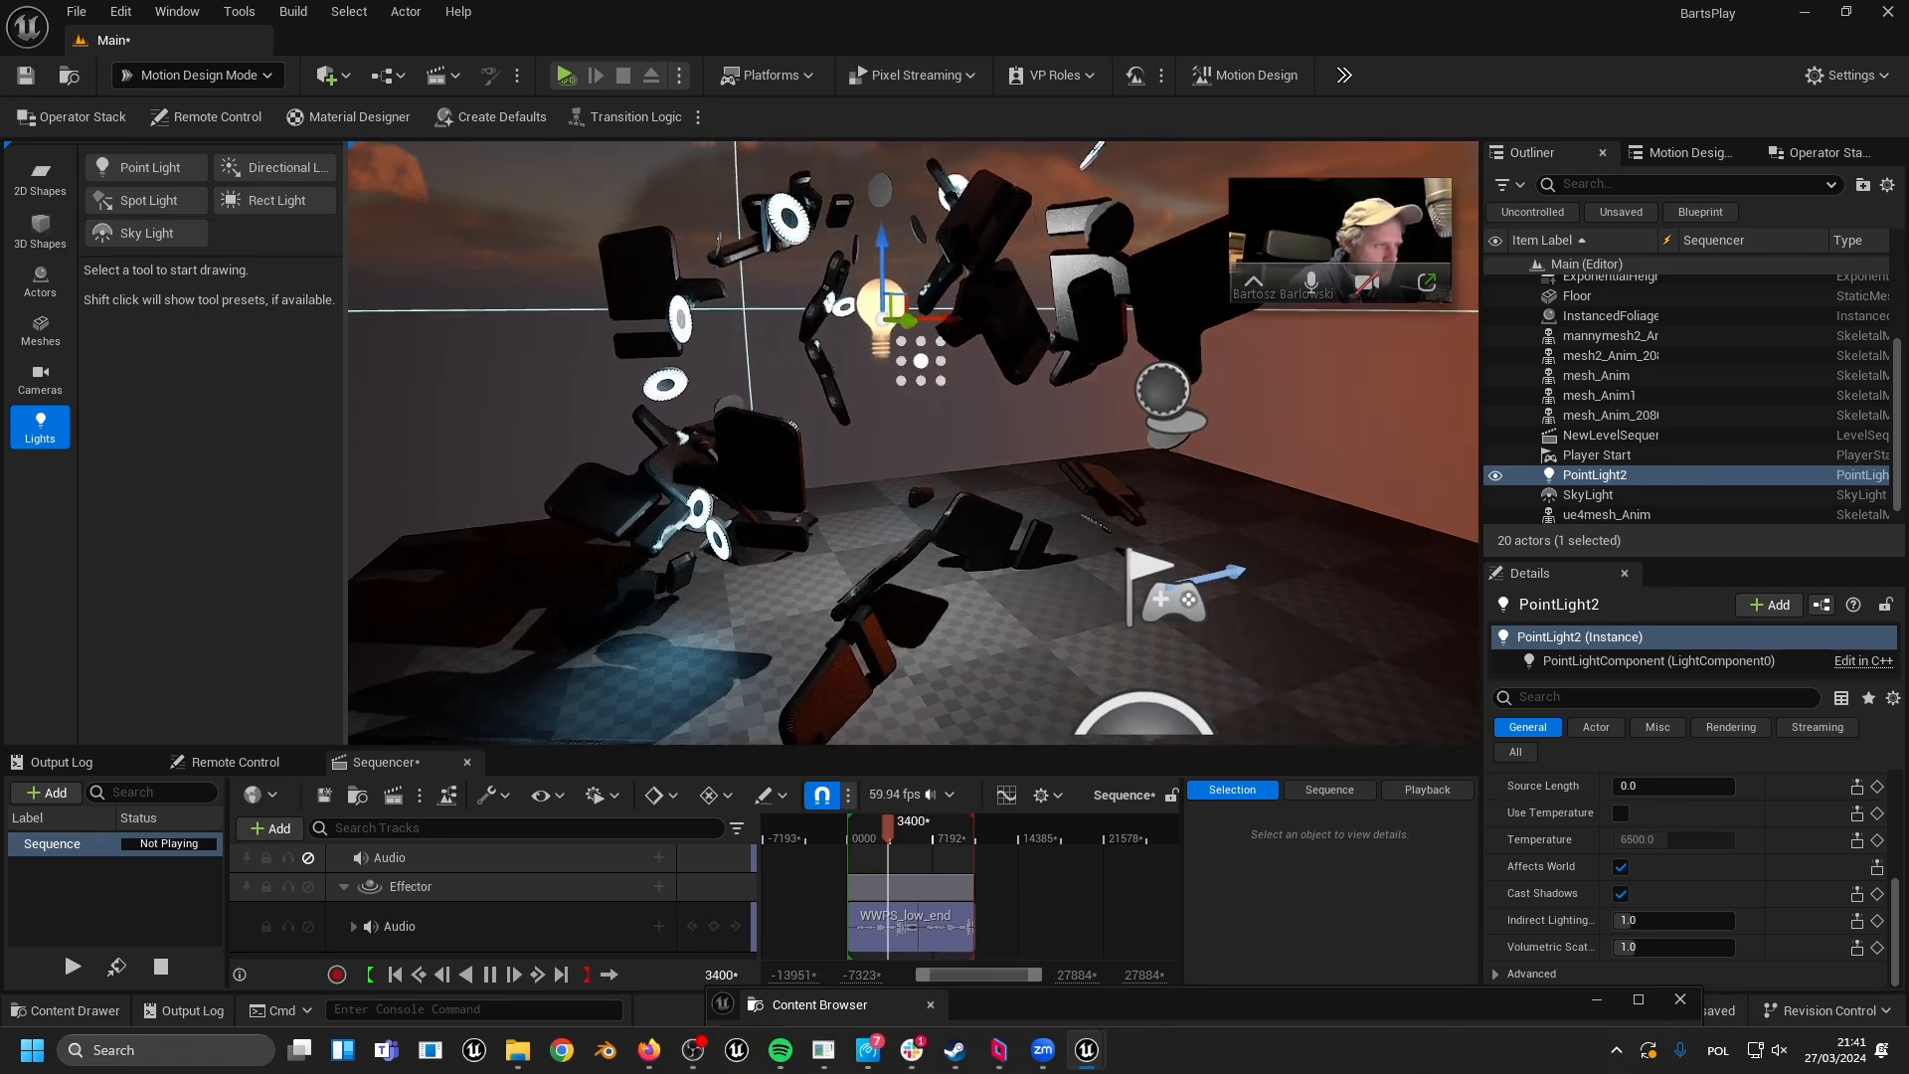
- Rotate the sunlight to a brighter low-sun sky and view the point-lit icons from several sides
scroll(909, 242, "down", 10)
mouse_move(874, 336)
right_mouse_down()
mouse_move(836, 336)
mouse_move(874, 336)
right_mouse_up()
key("w")
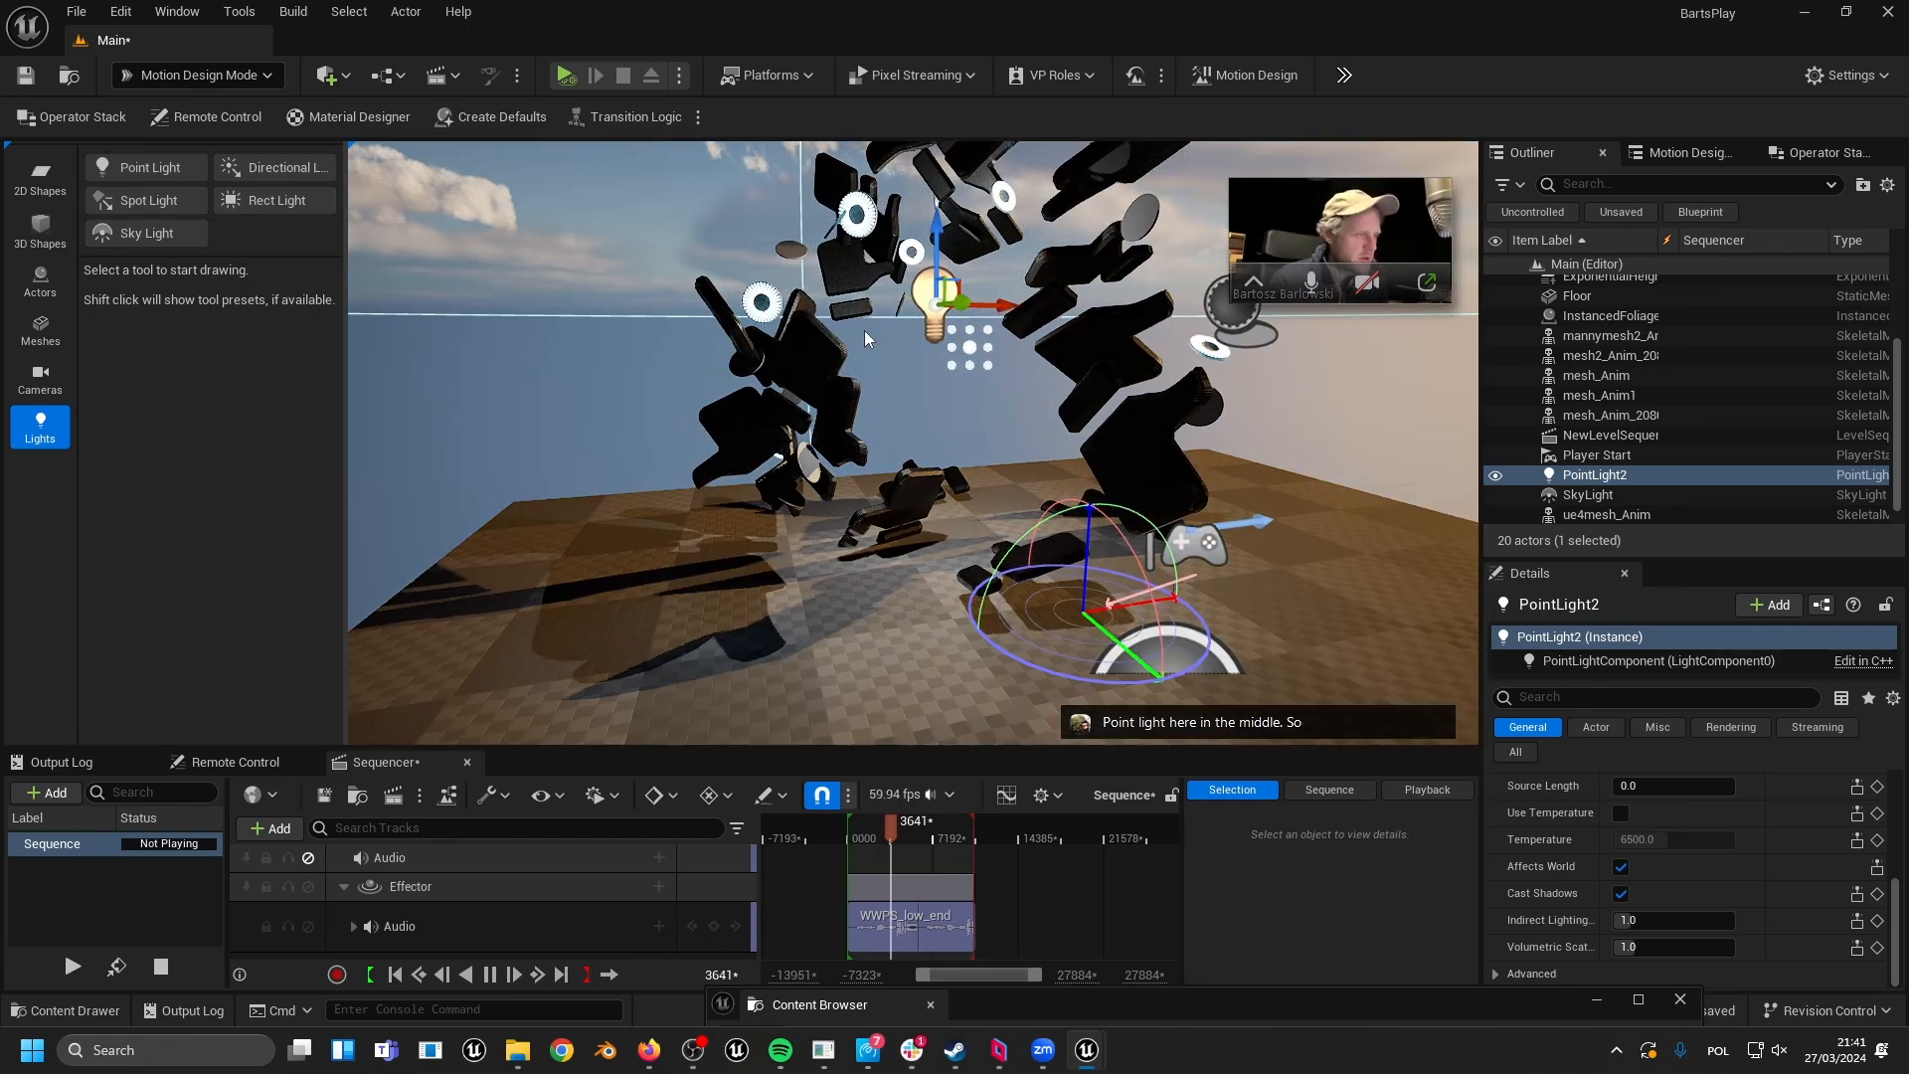
key("d")
right_click_drag(845, 370, 774, 319)
right_click_drag(937, 427, 1036, 455)
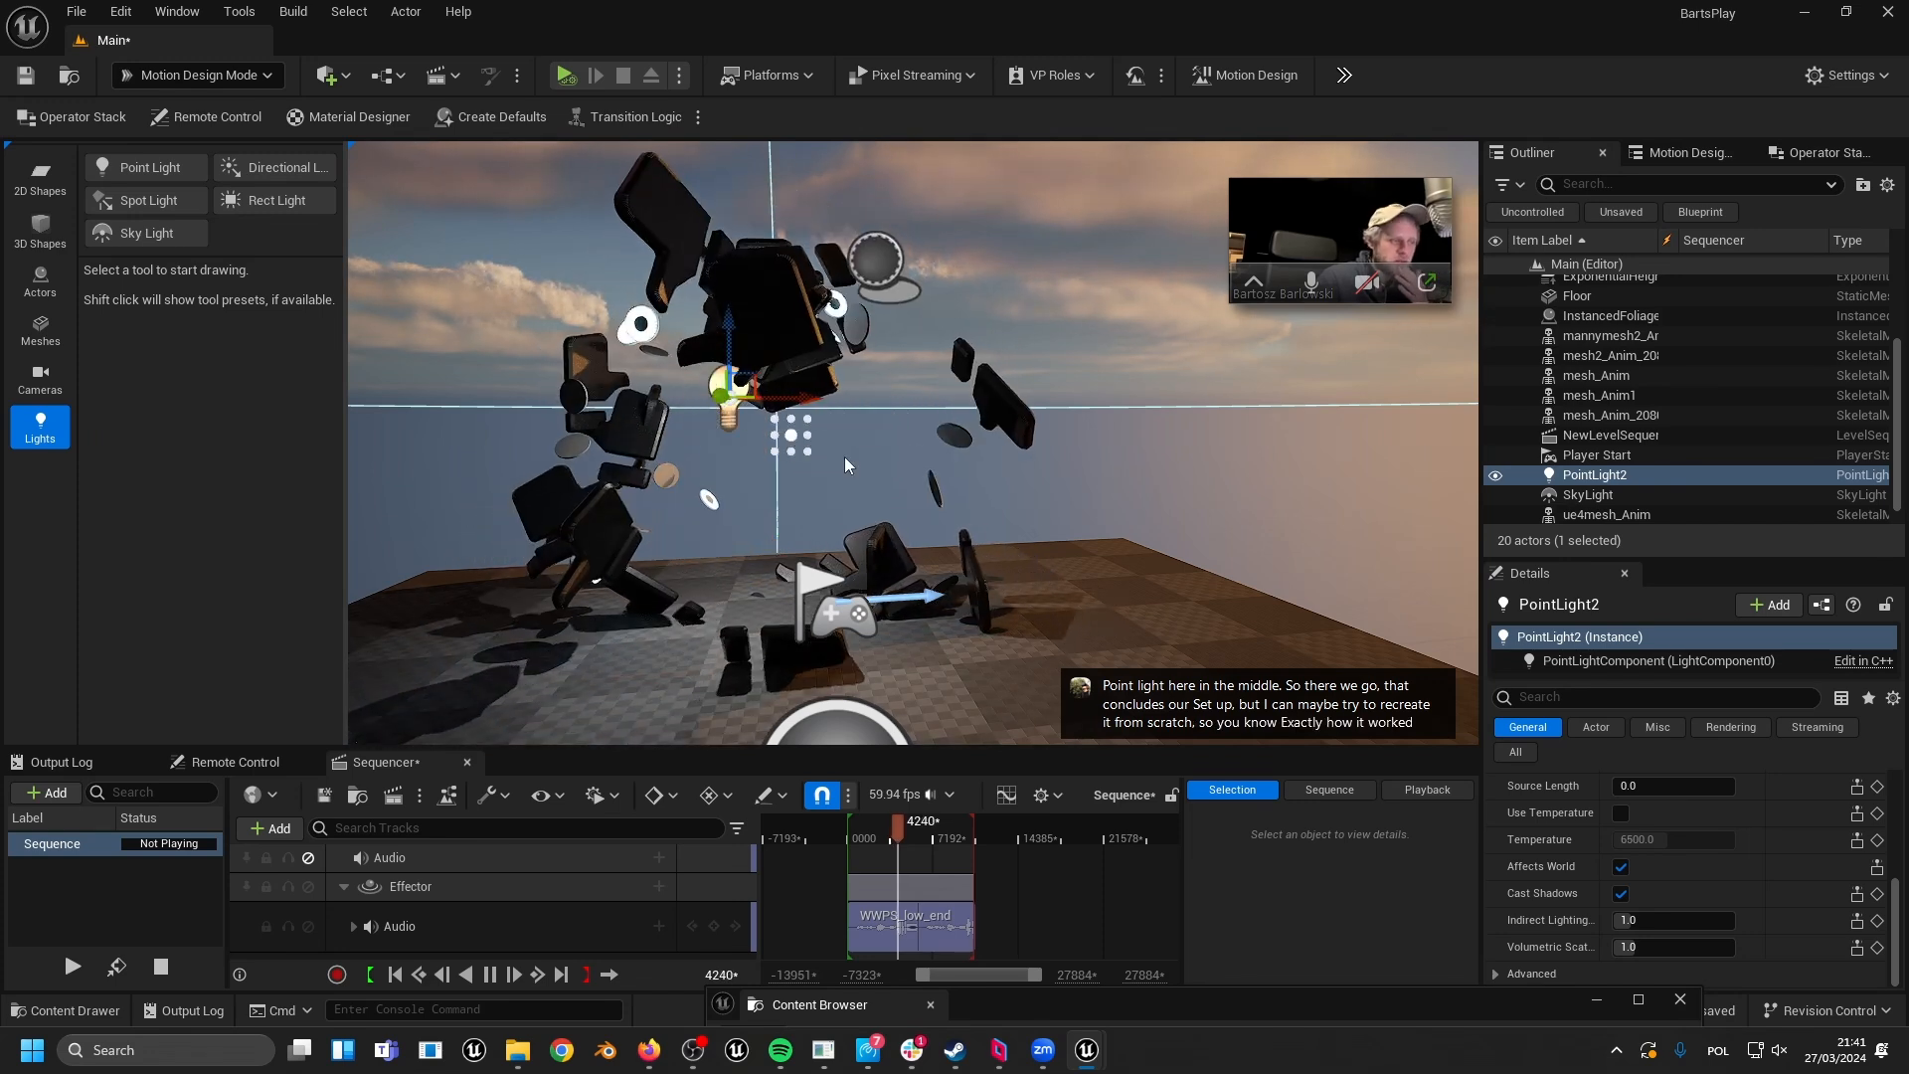
scroll(1675, 334, "up", 3)
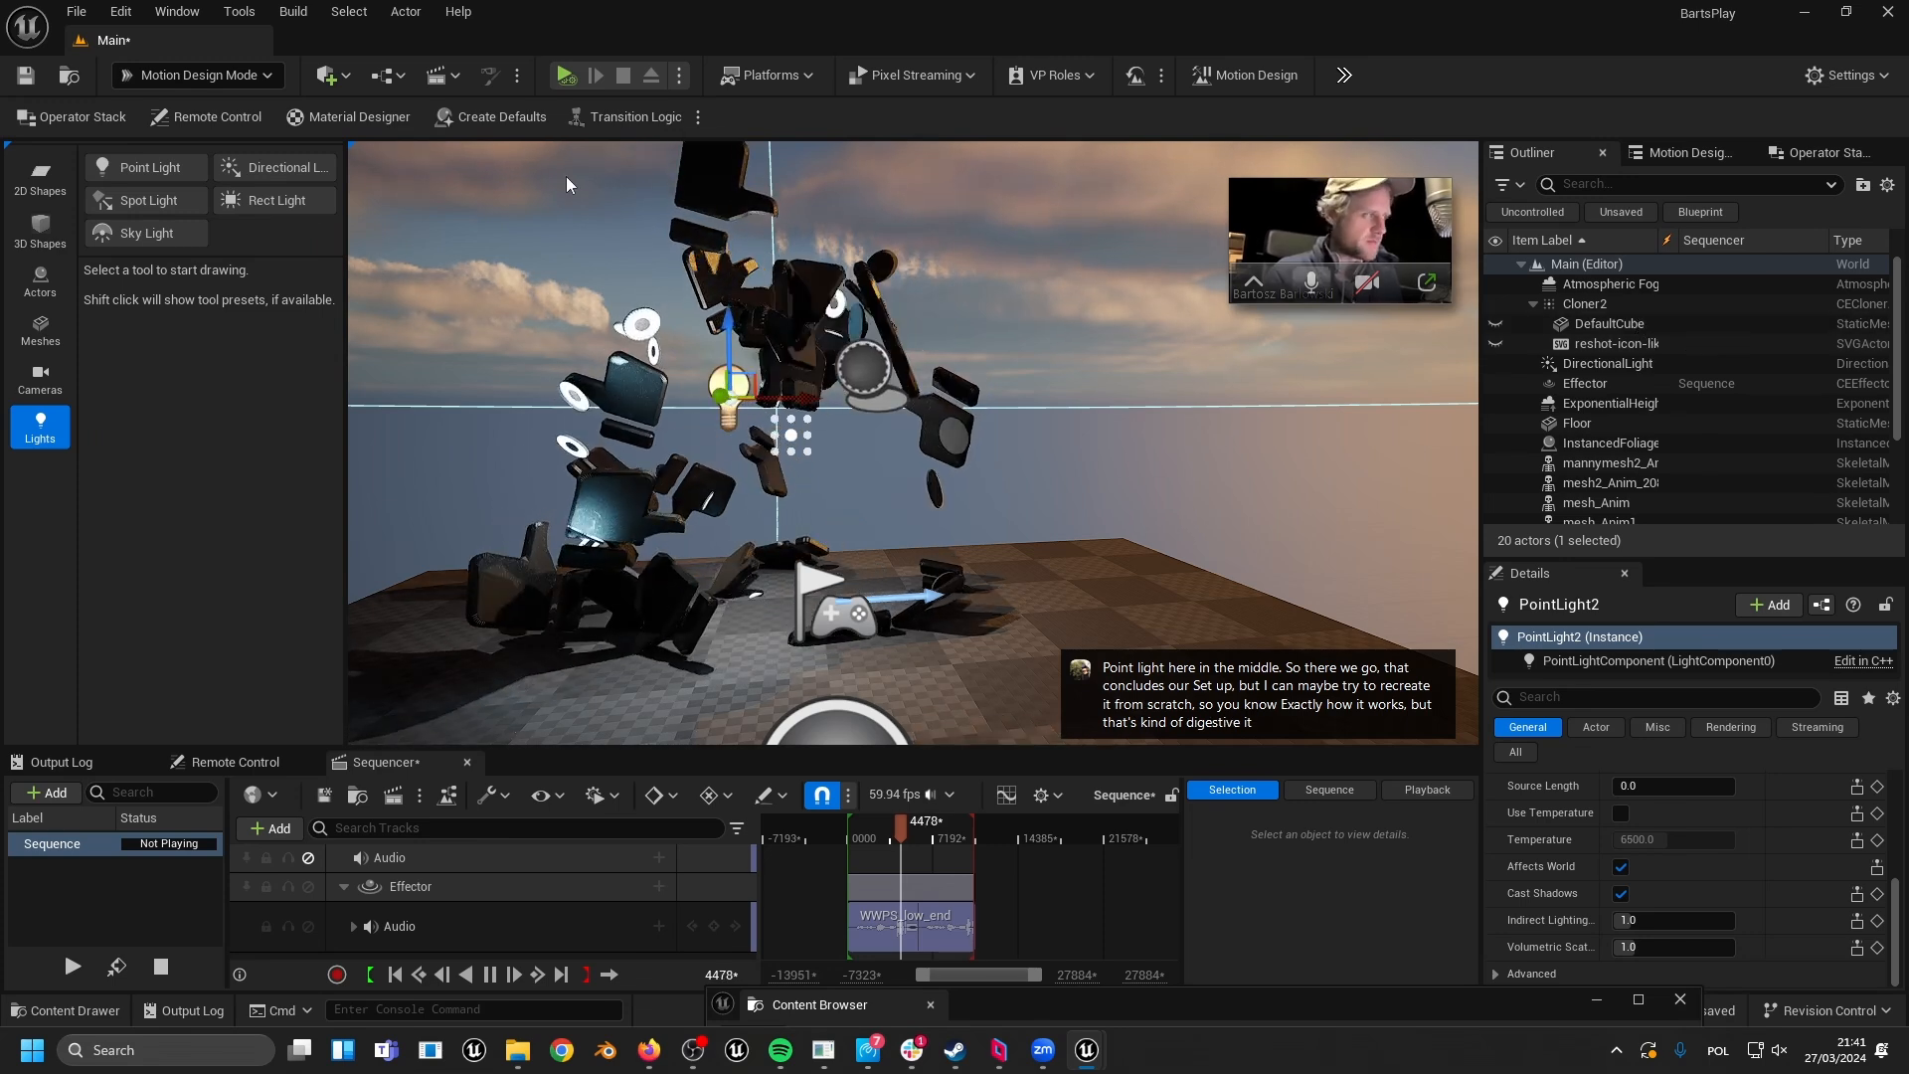
- Save all unsaved changes in the current level and its sequence
left_click(82, 13)
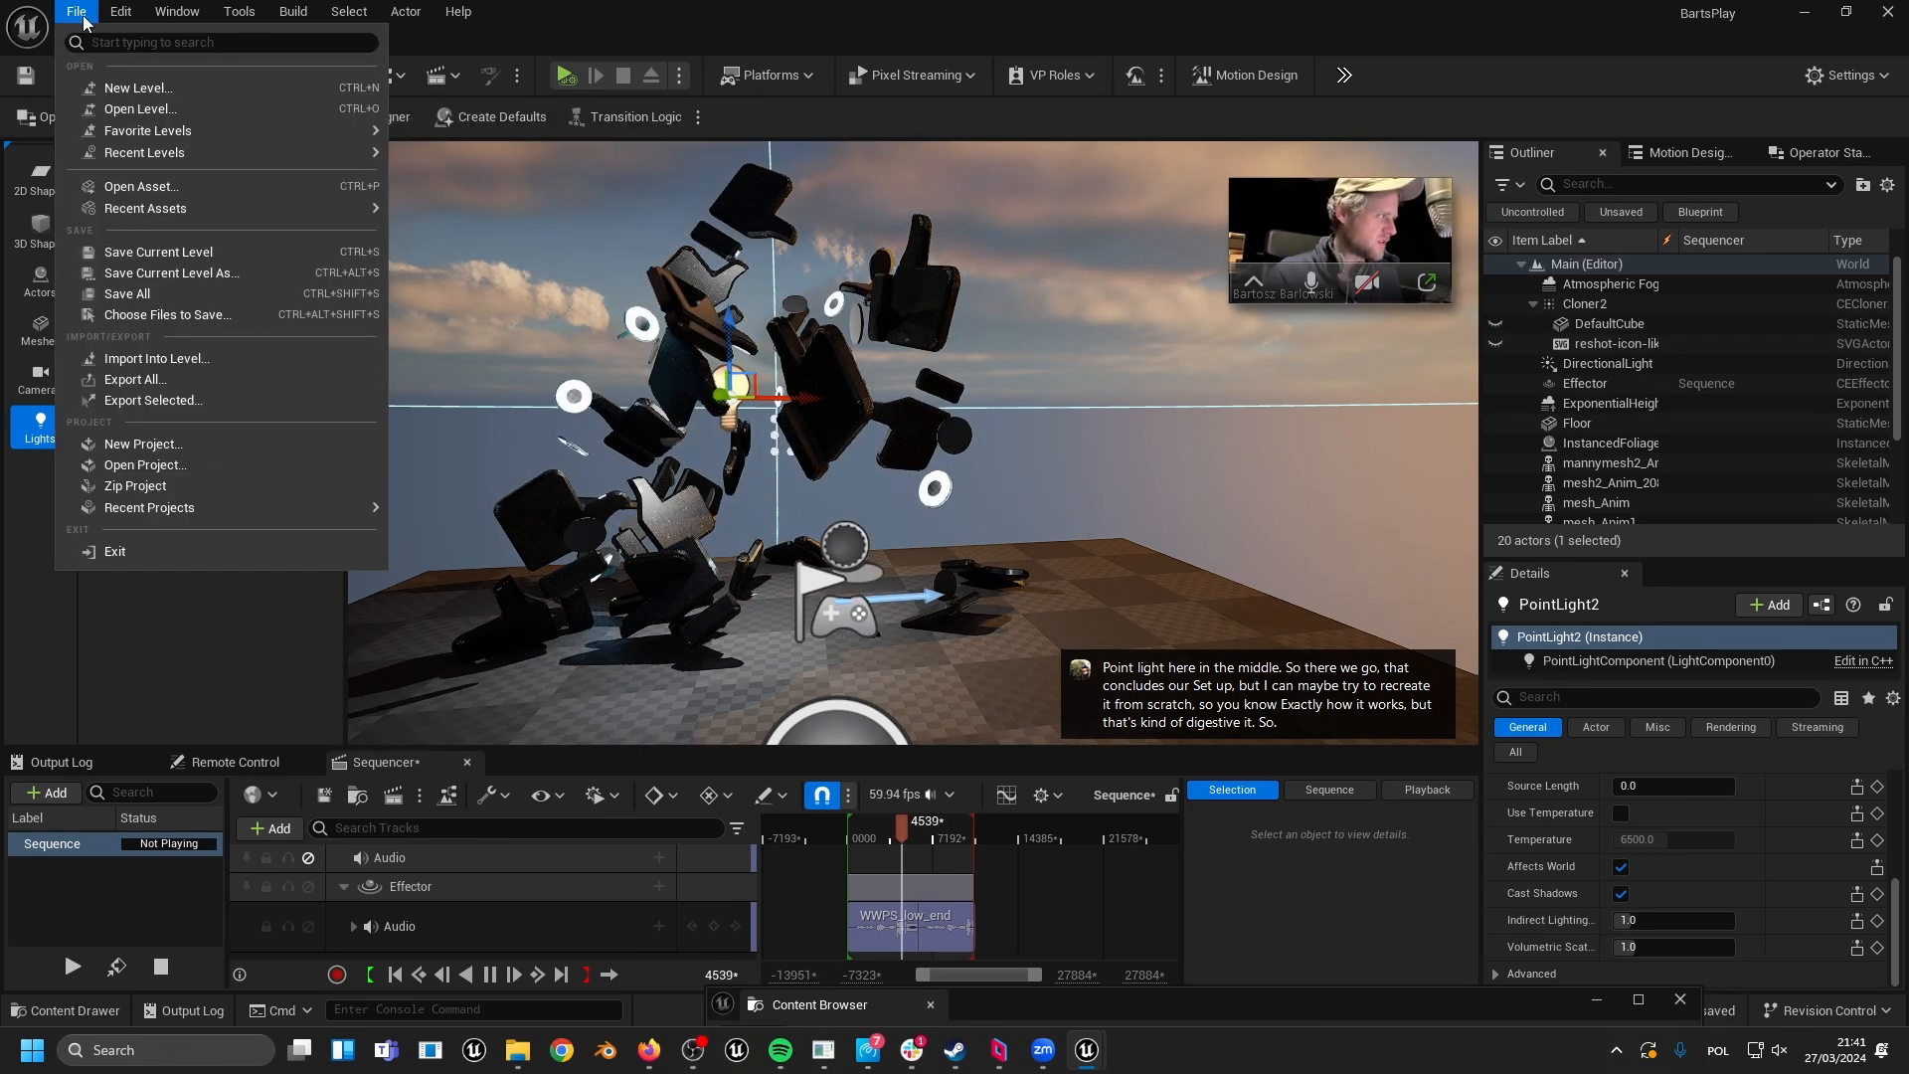
left_click(120, 306)
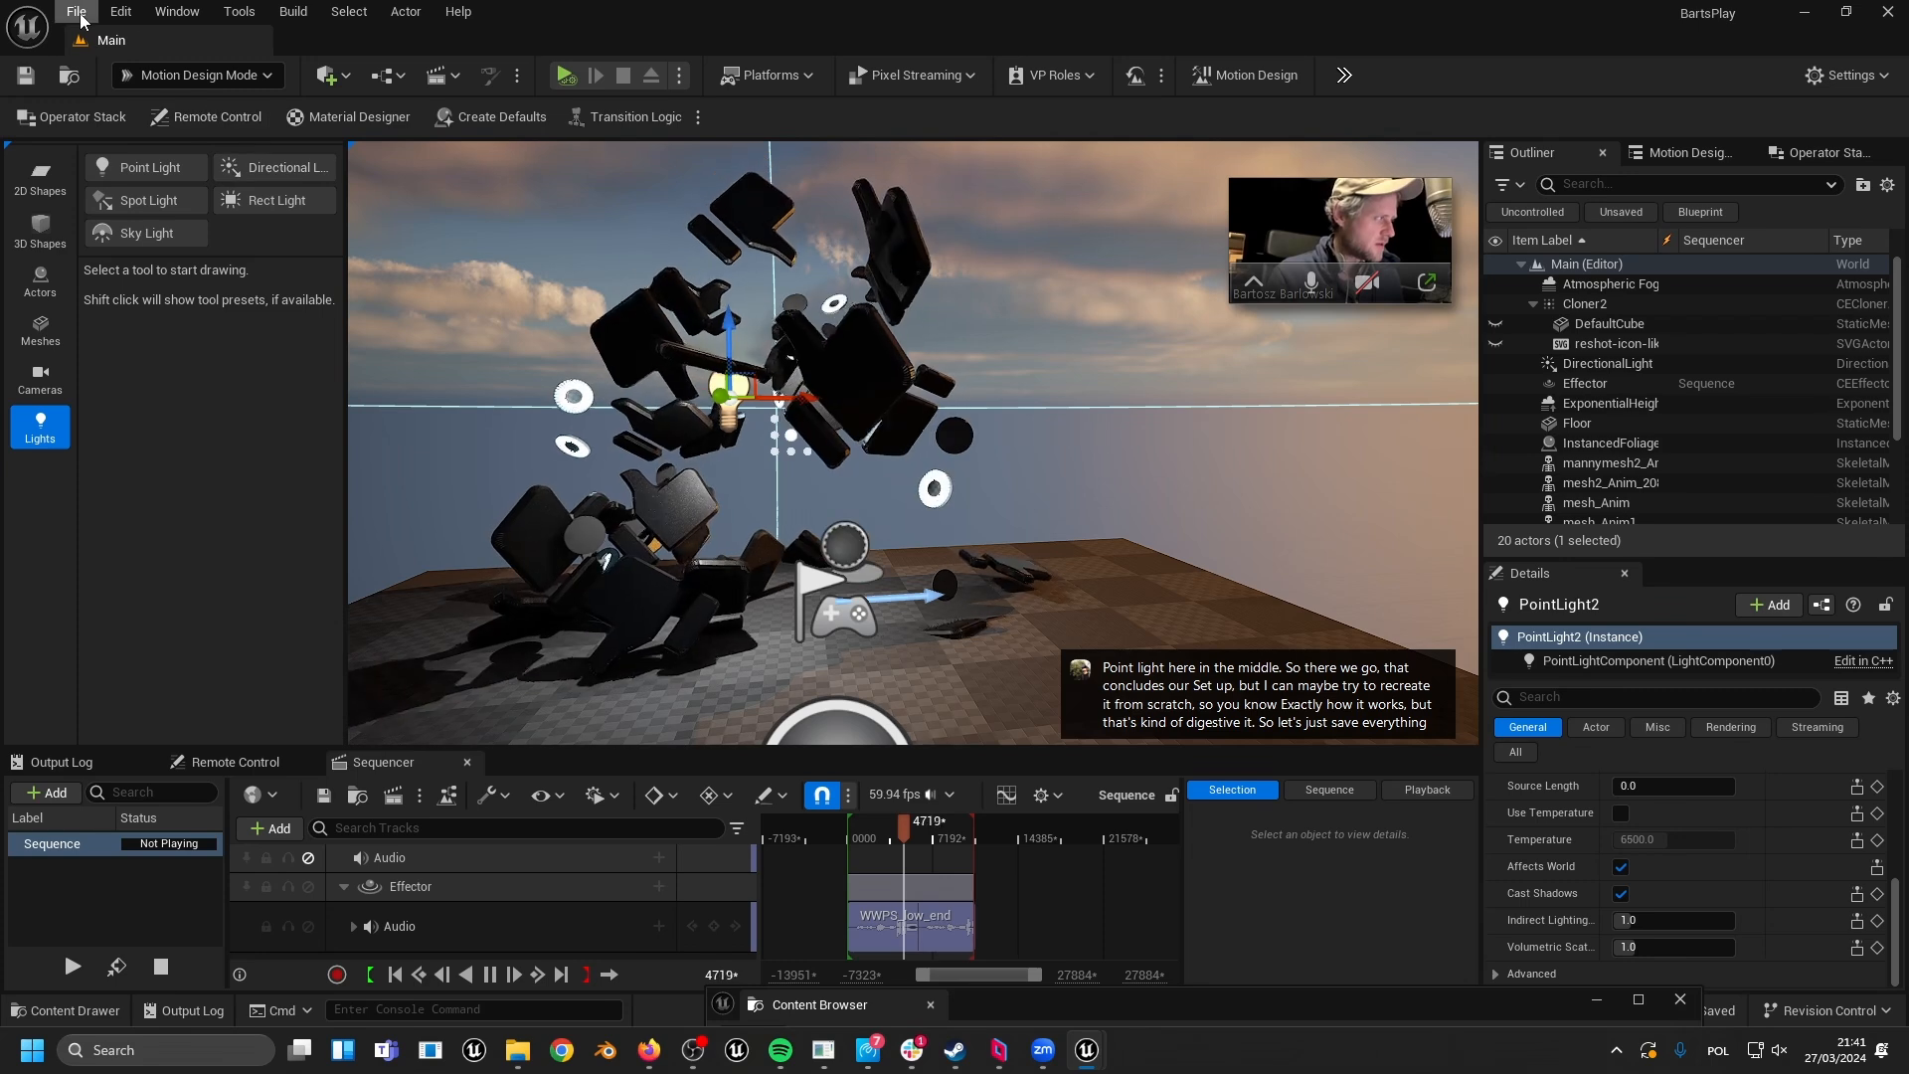
left_click(79, 14)
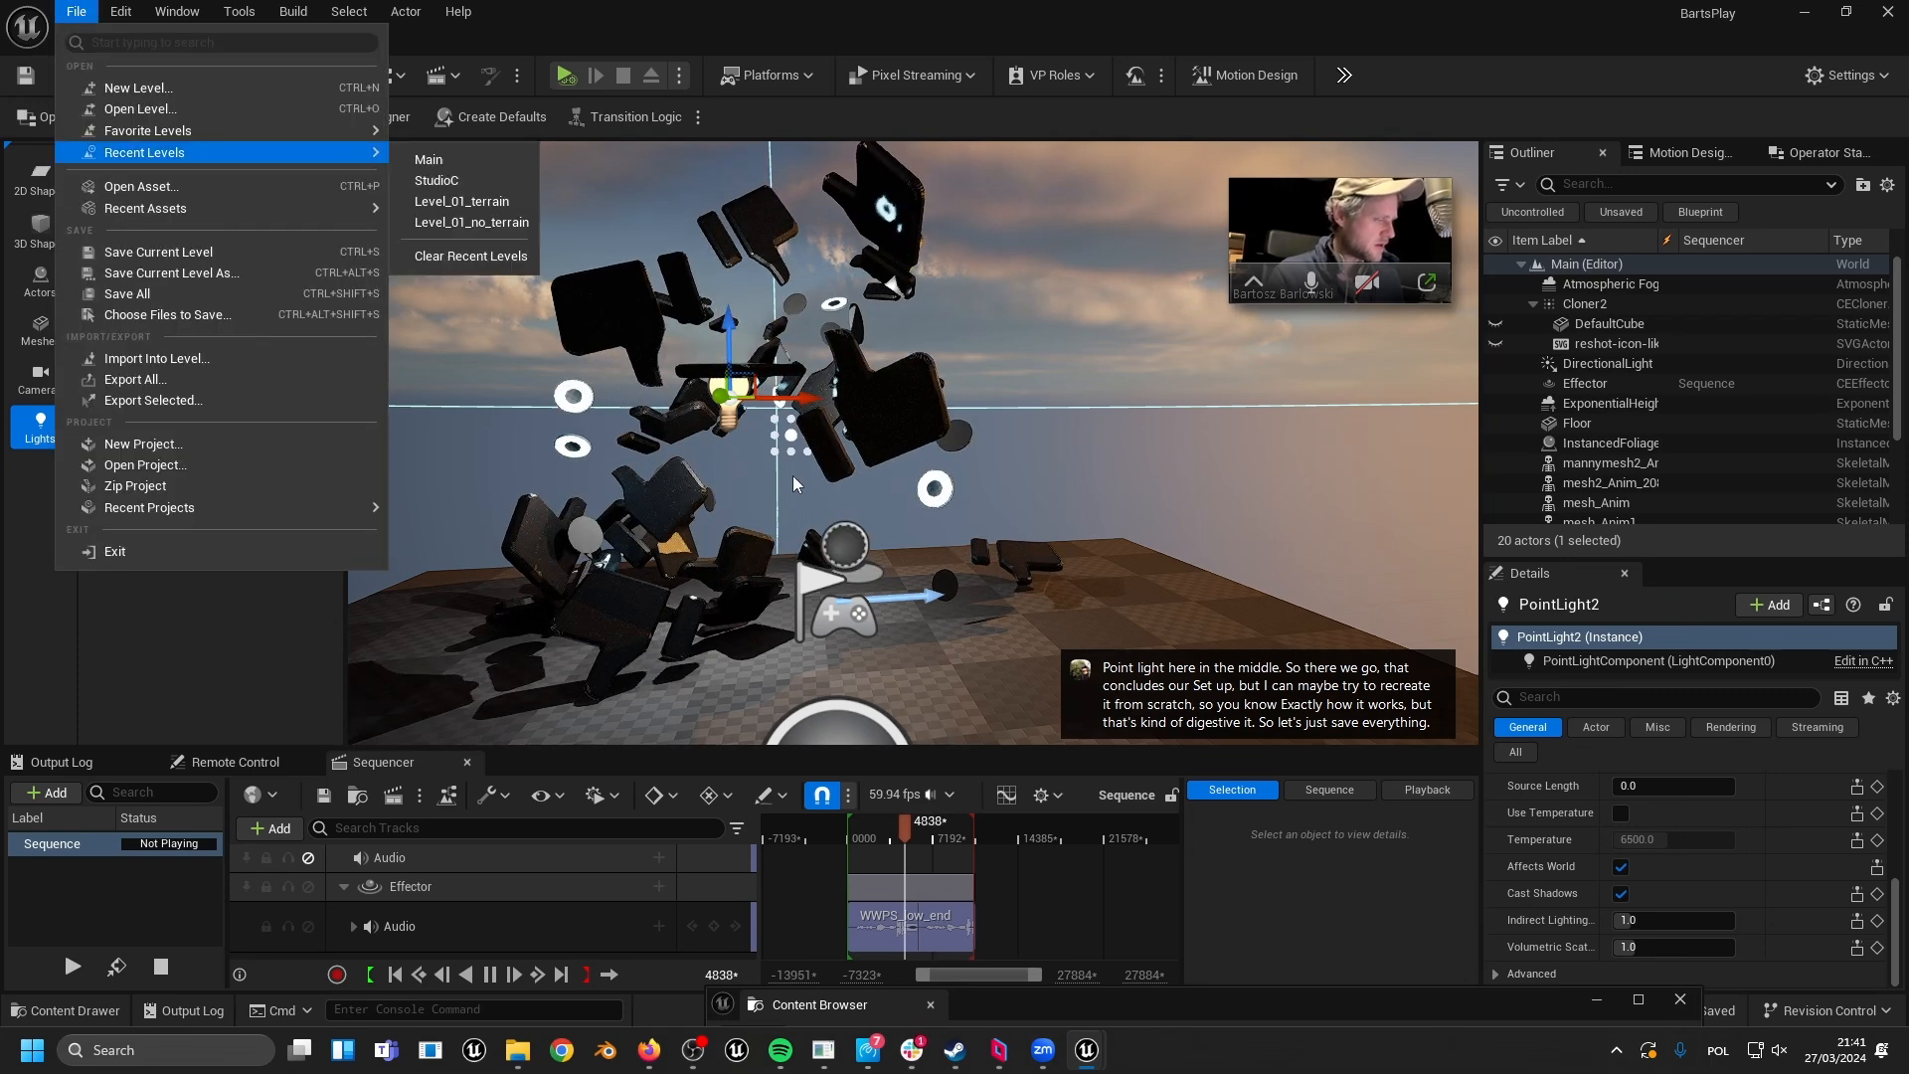
left_click(792, 475)
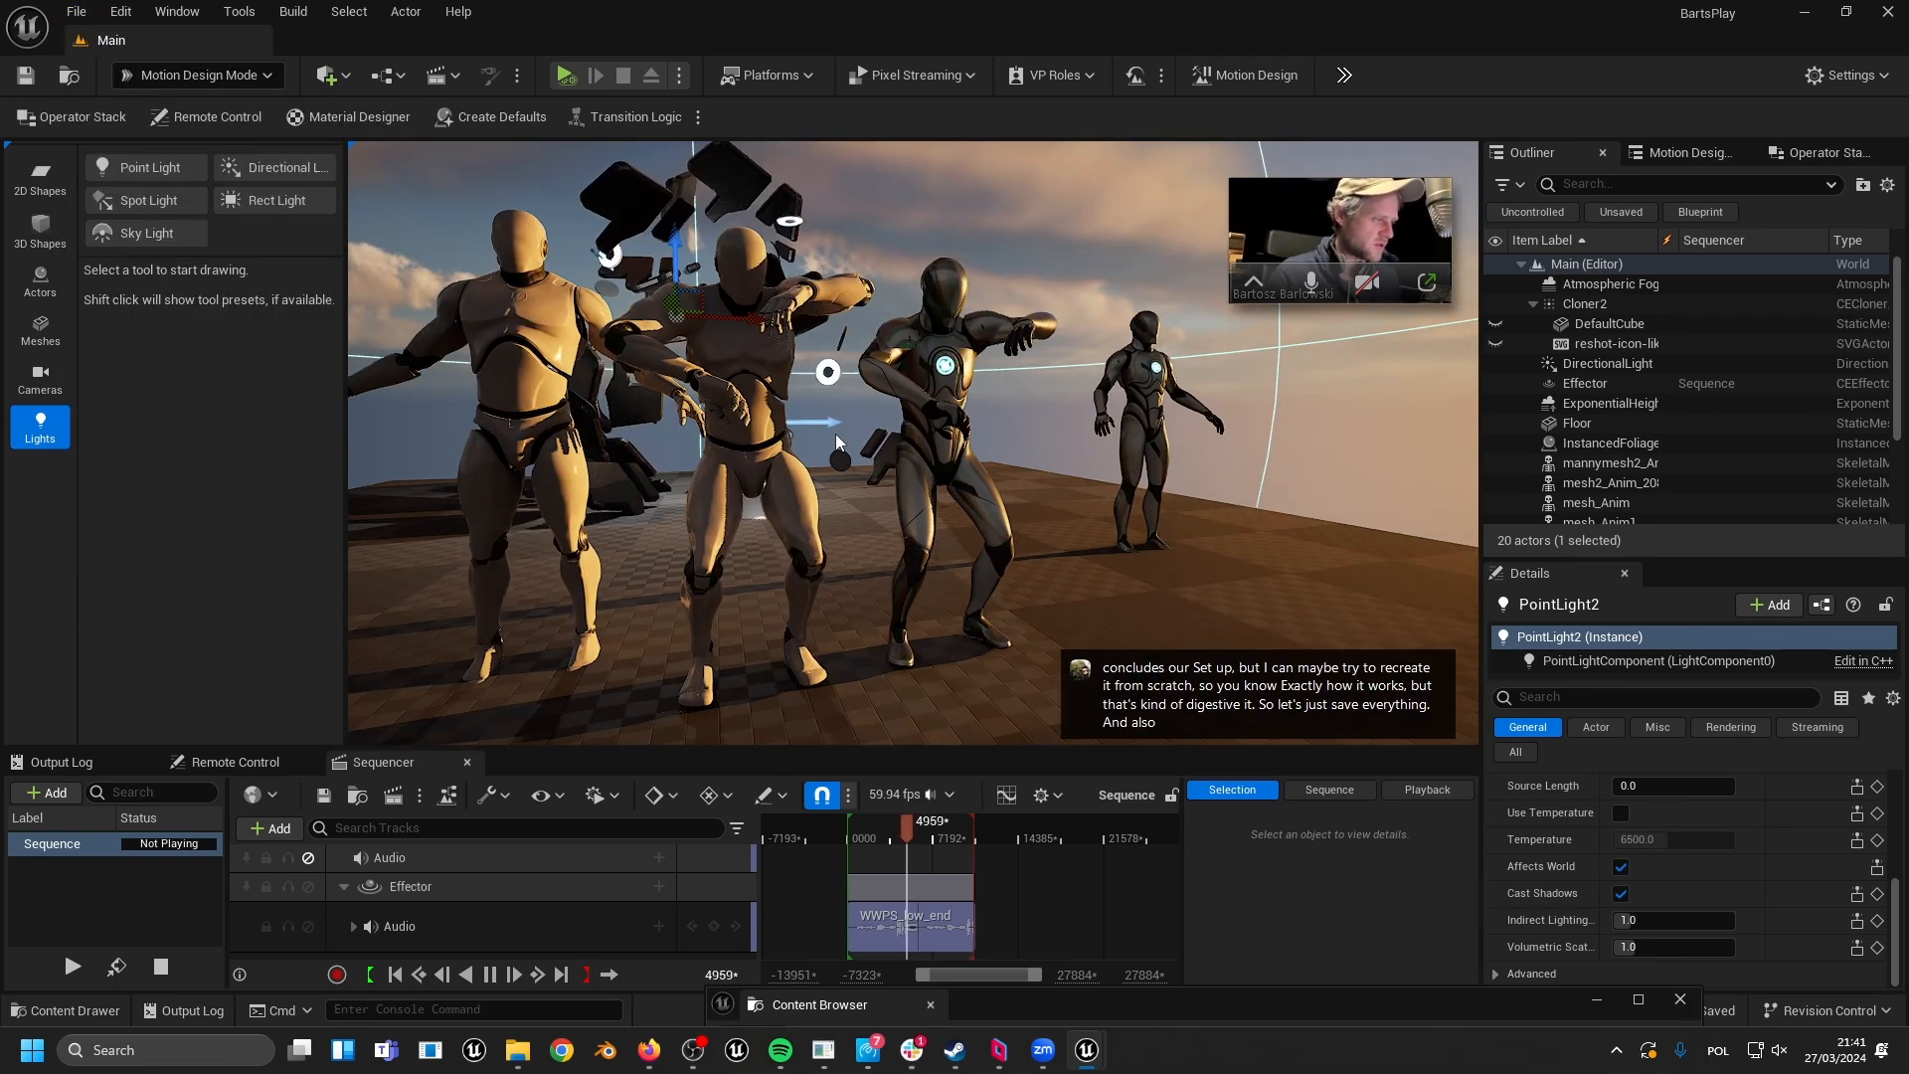
- Play the level to watch the animated mannequins with the cloned icons, stop it, and move the sequence playhead to frame 2719
left_click(766, 368)
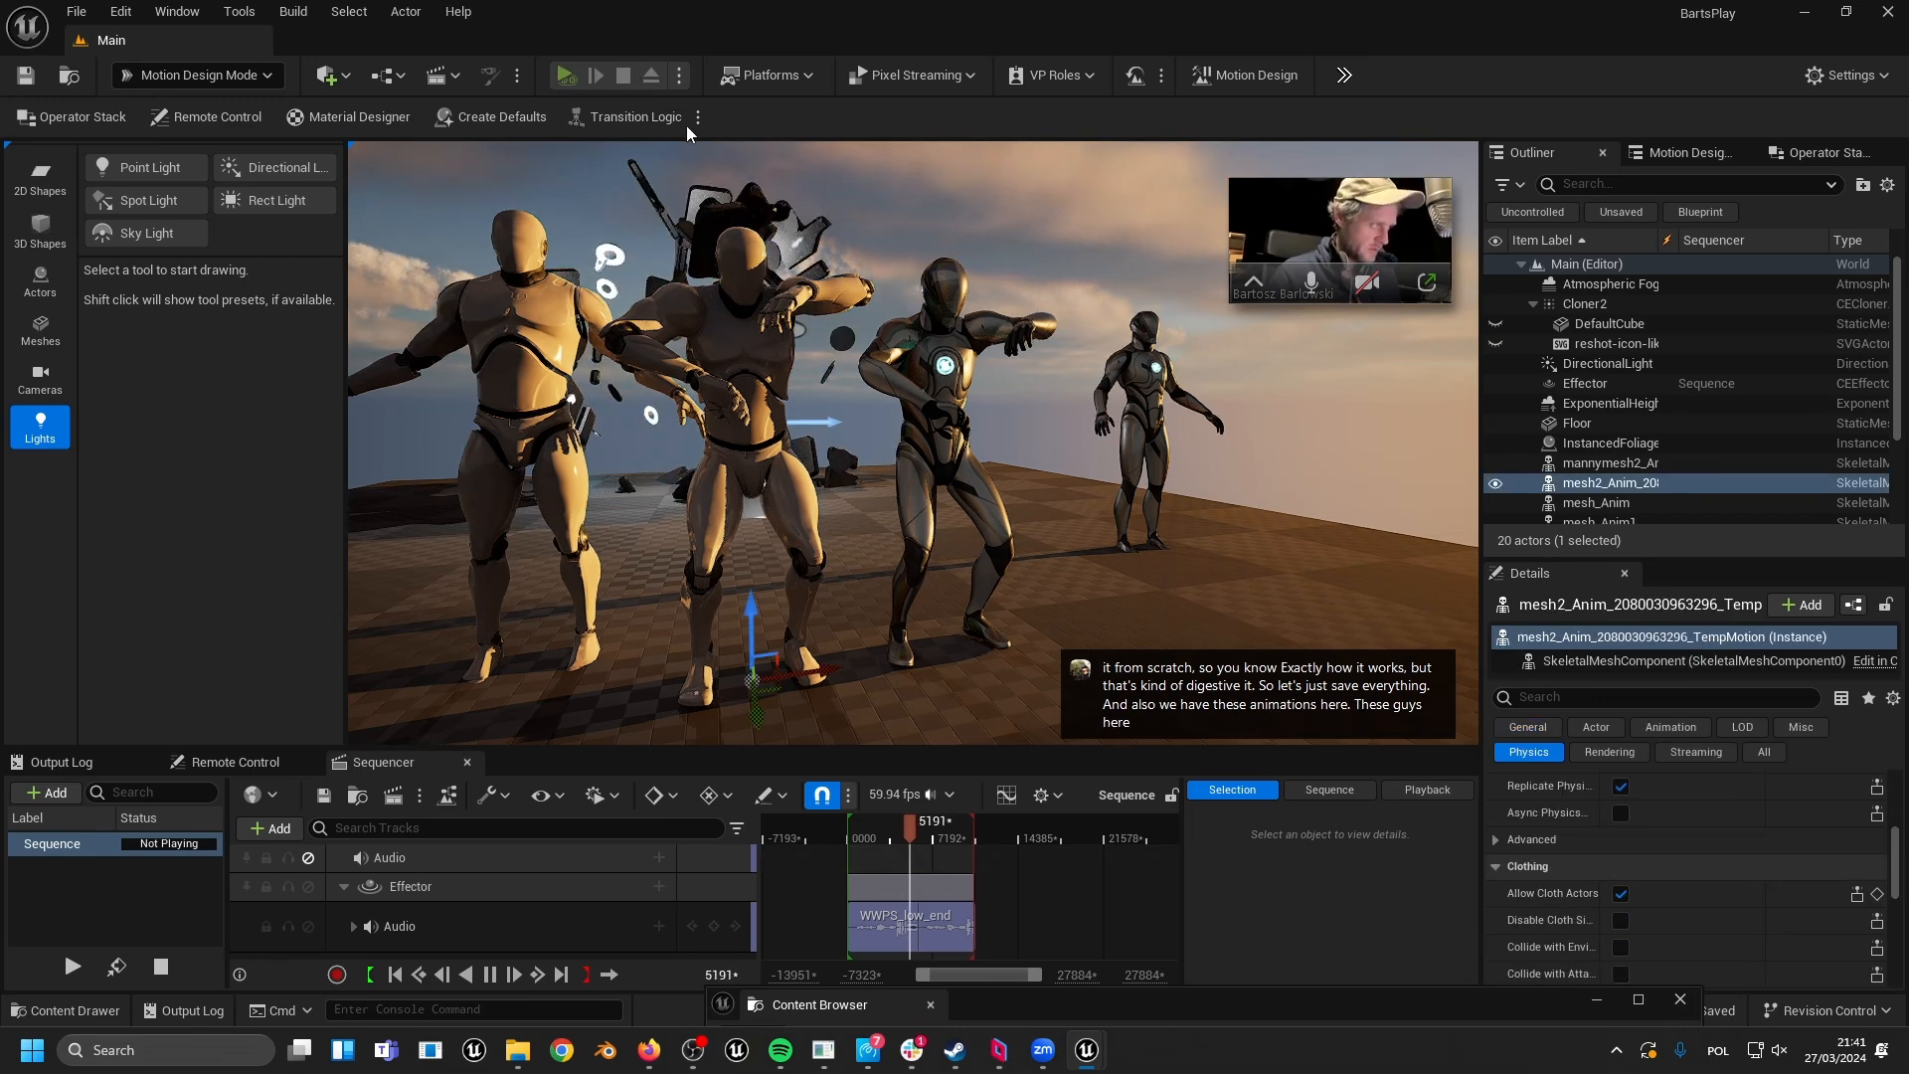
key("alt+p")
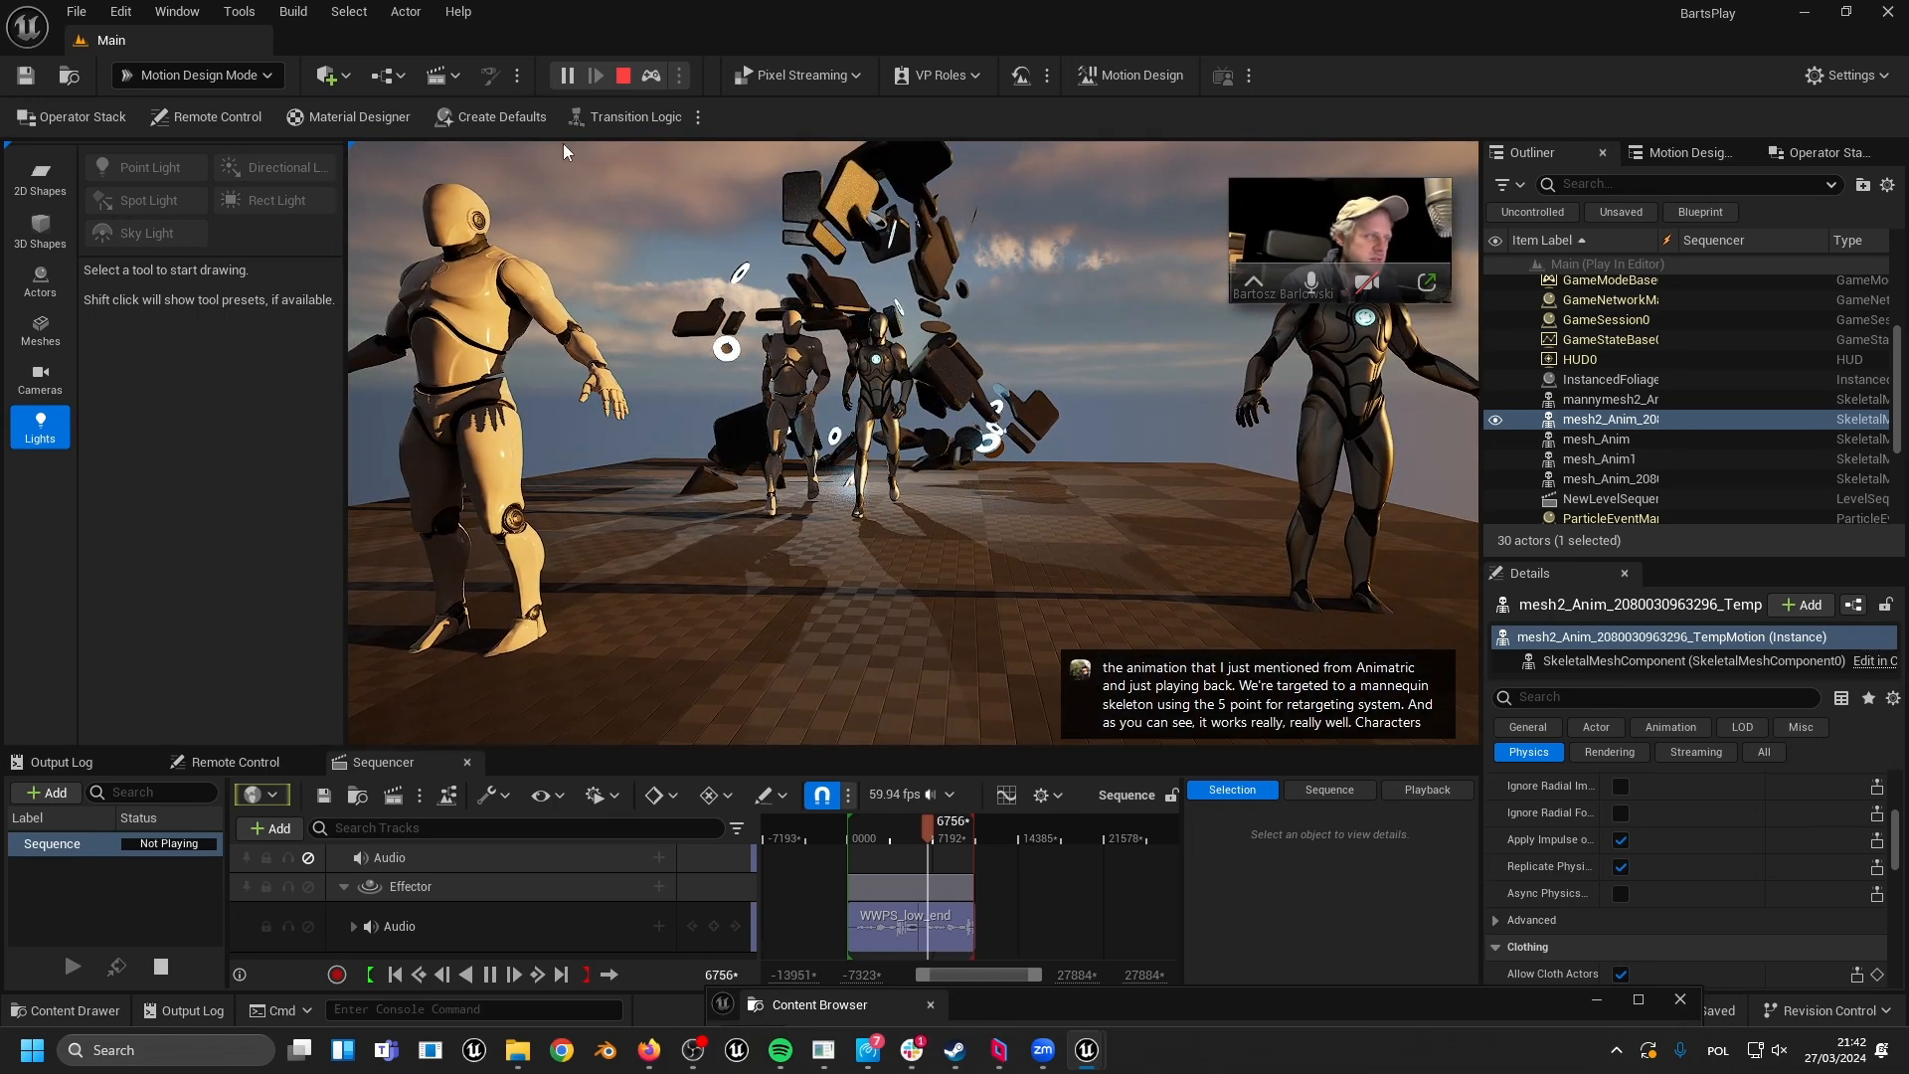
key("Escape")
right_click_drag(733, 236, 851, 261)
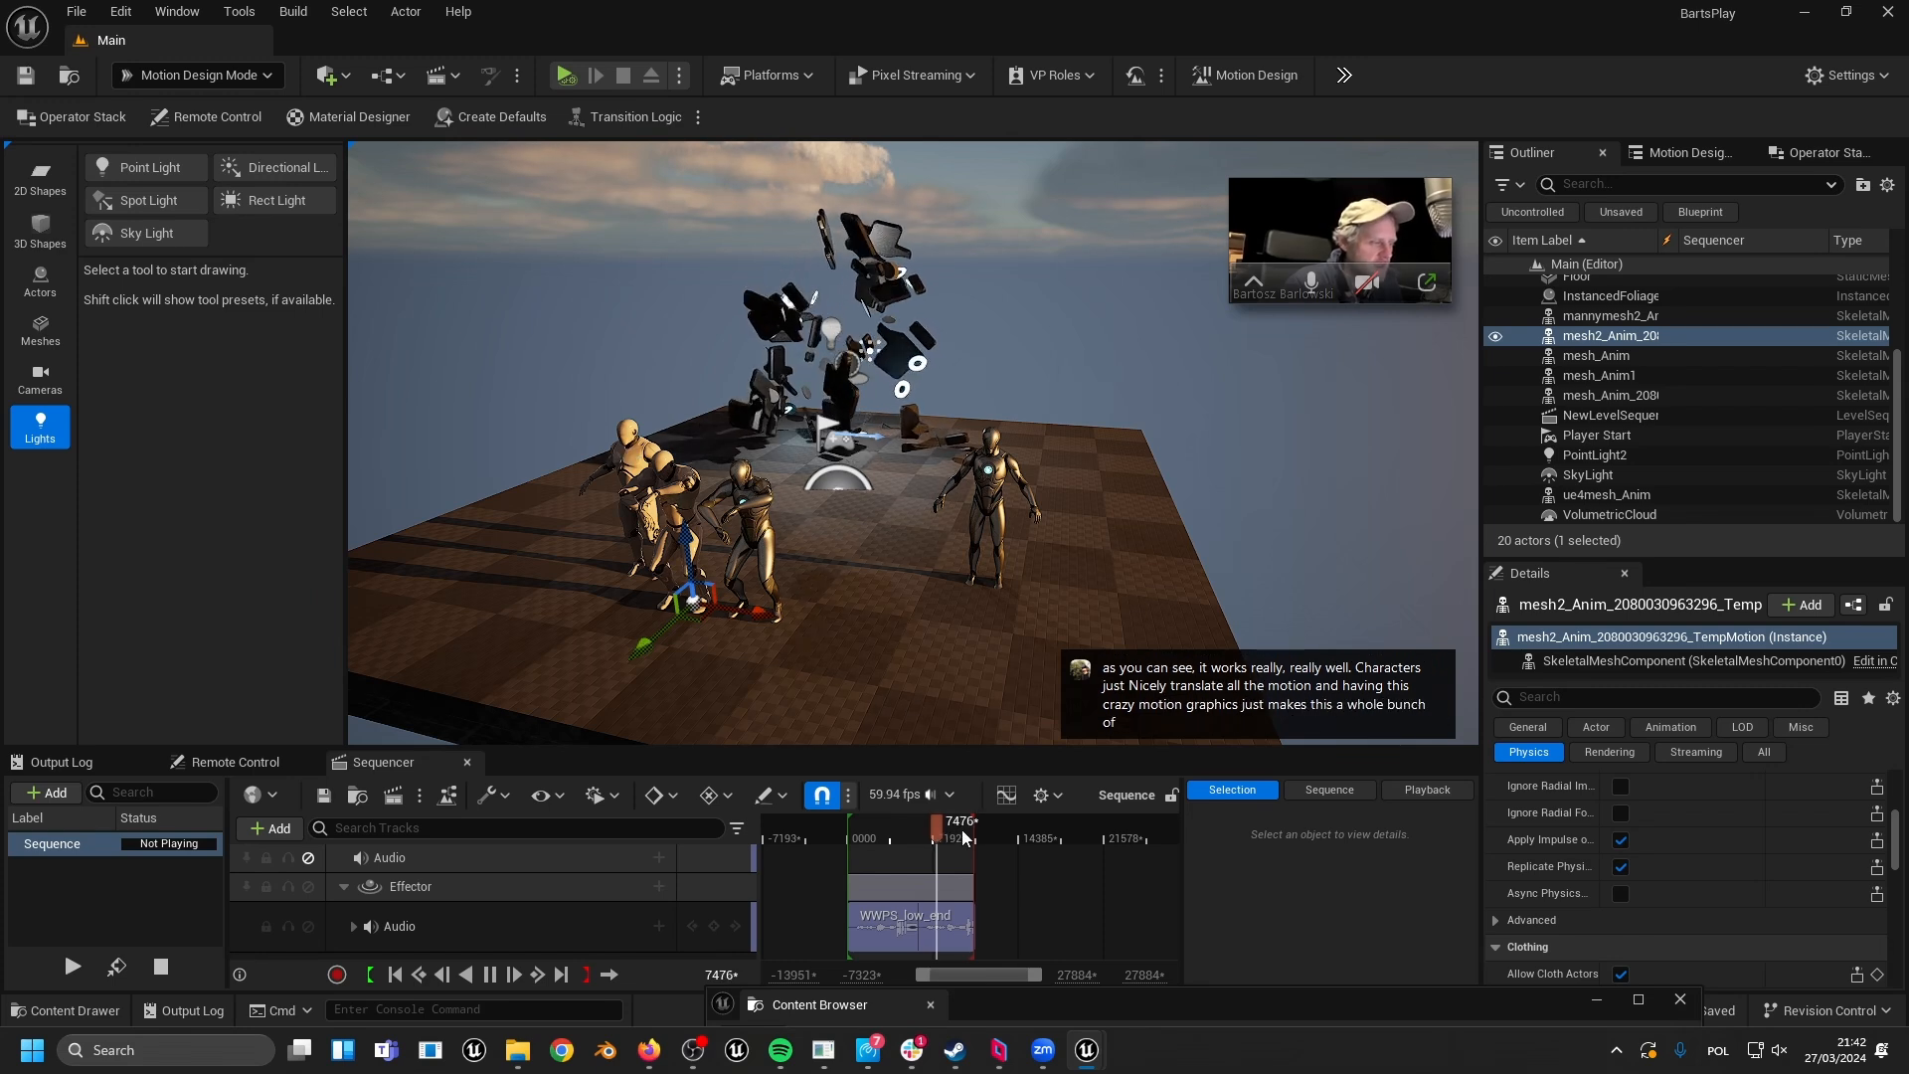
left_click(880, 827)
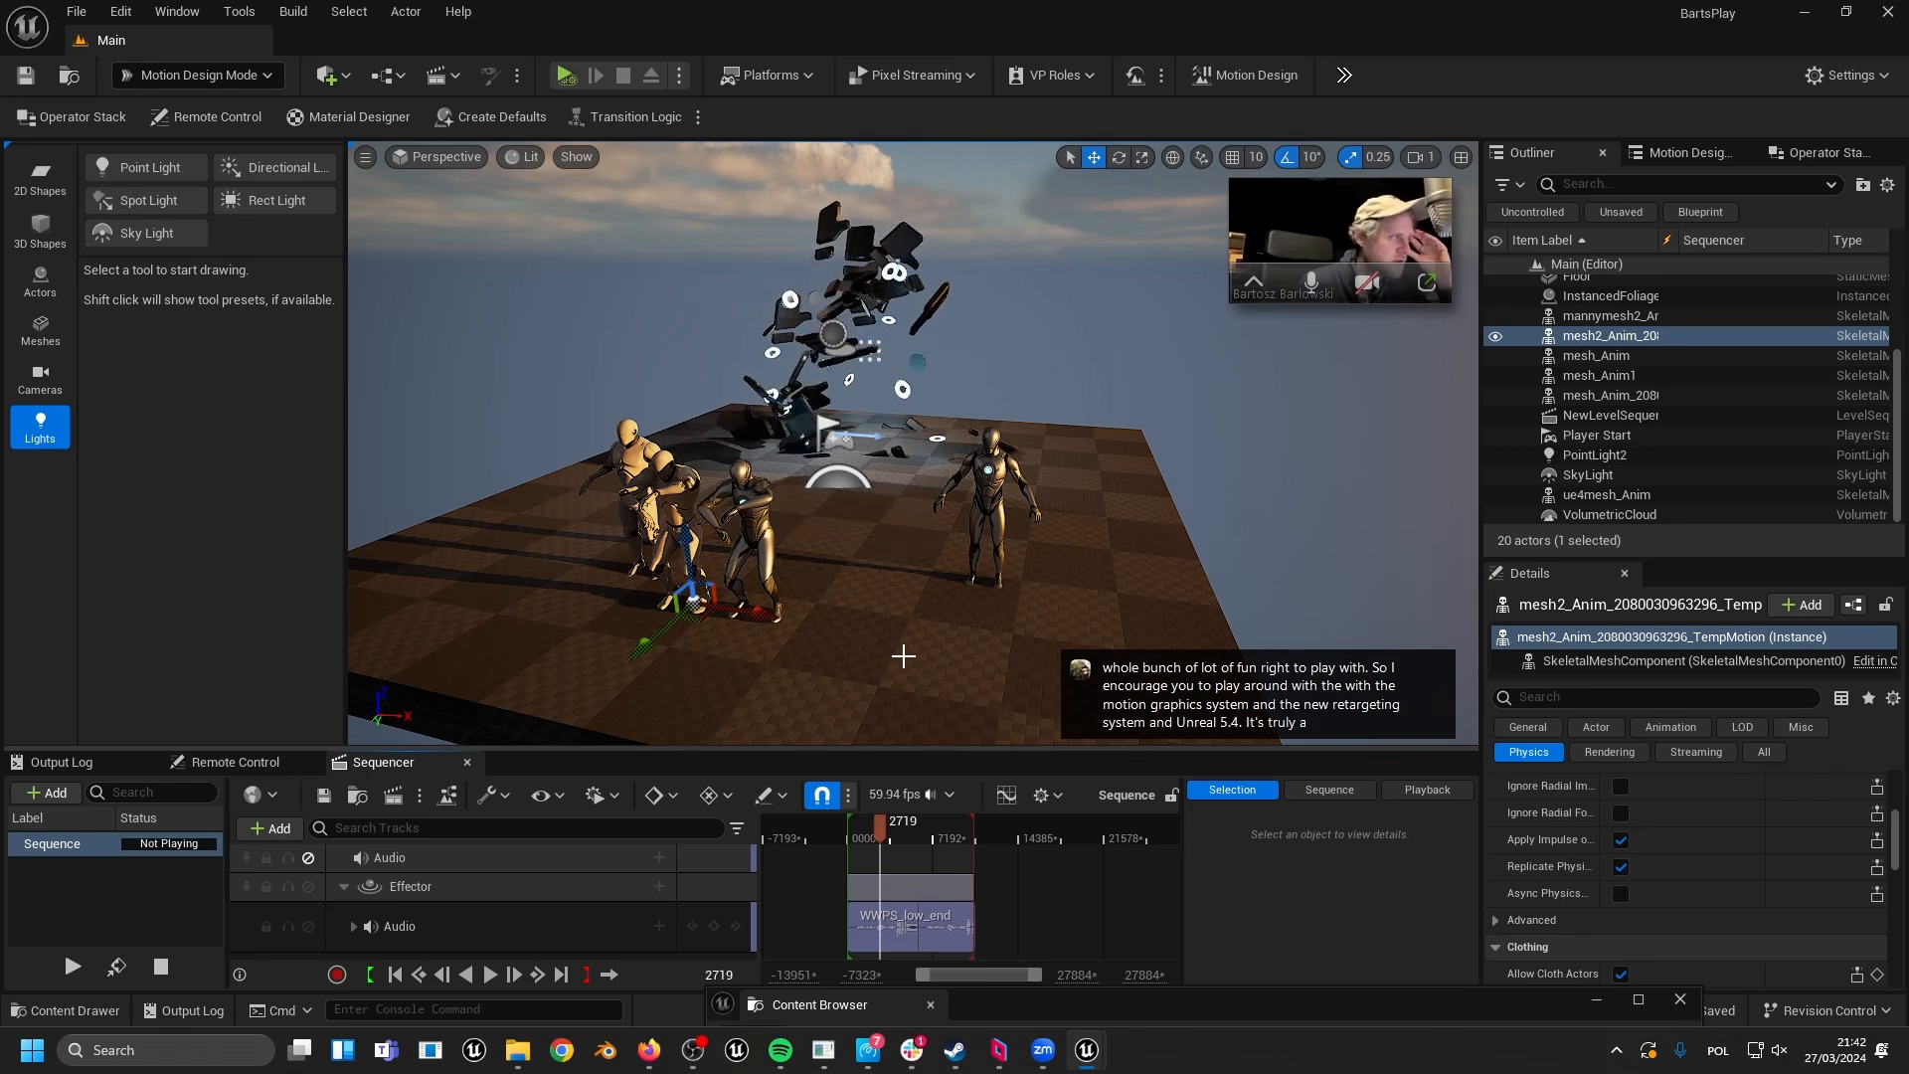
- Create a new level from the Basic template
left_click(77, 11)
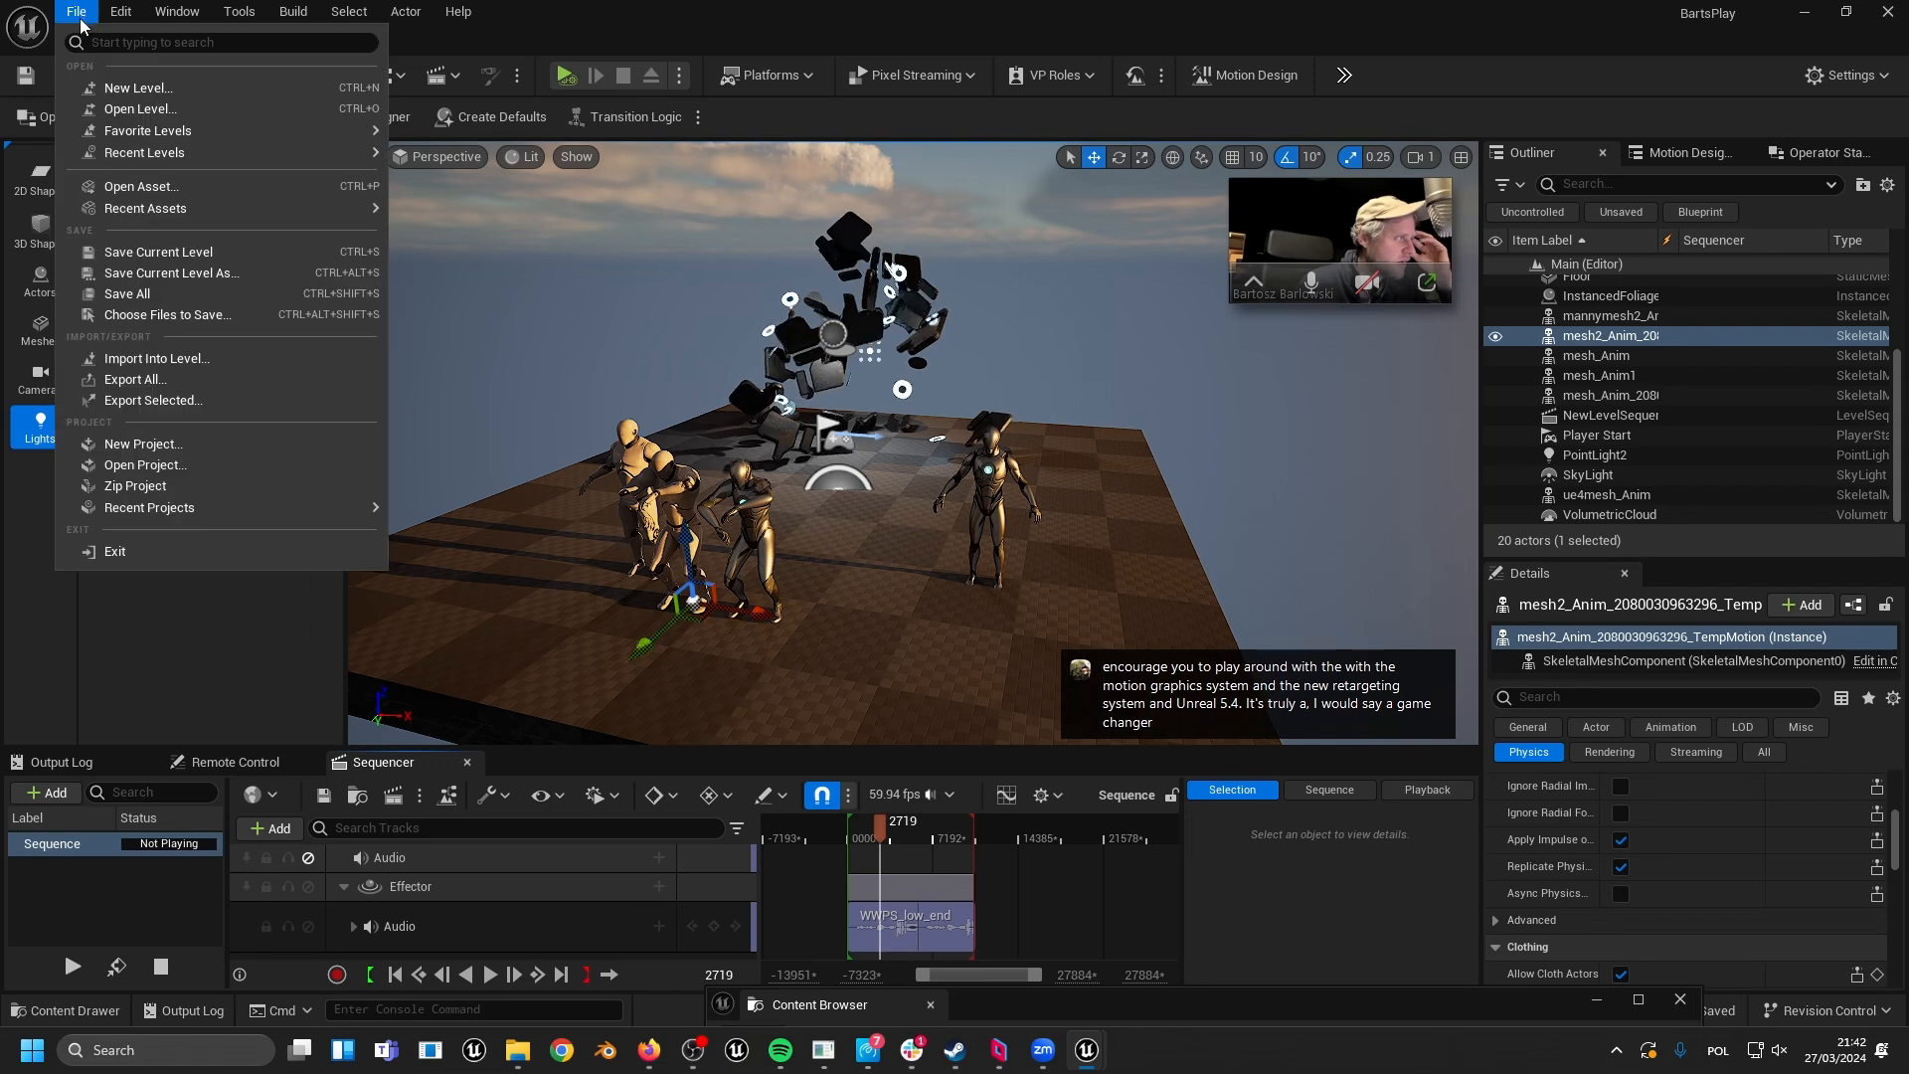
left_click(124, 88)
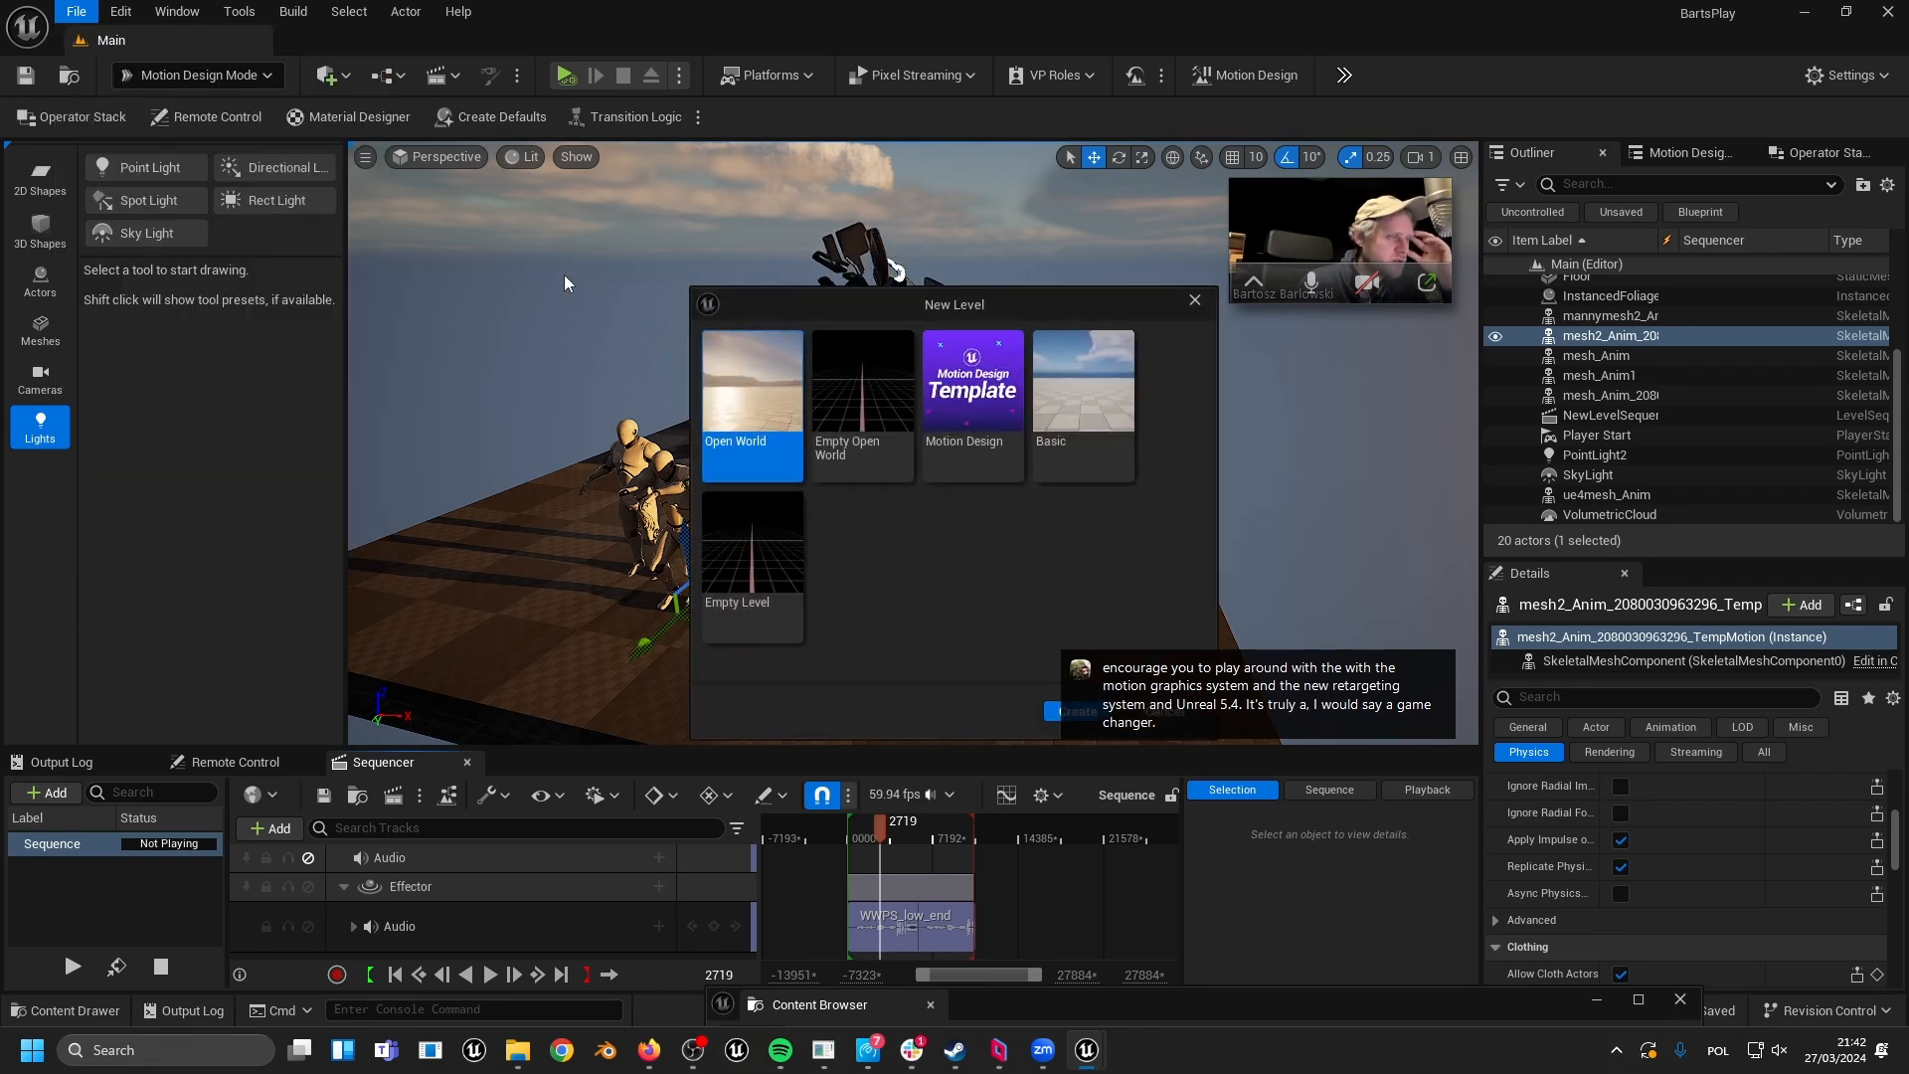
left_click(1047, 387)
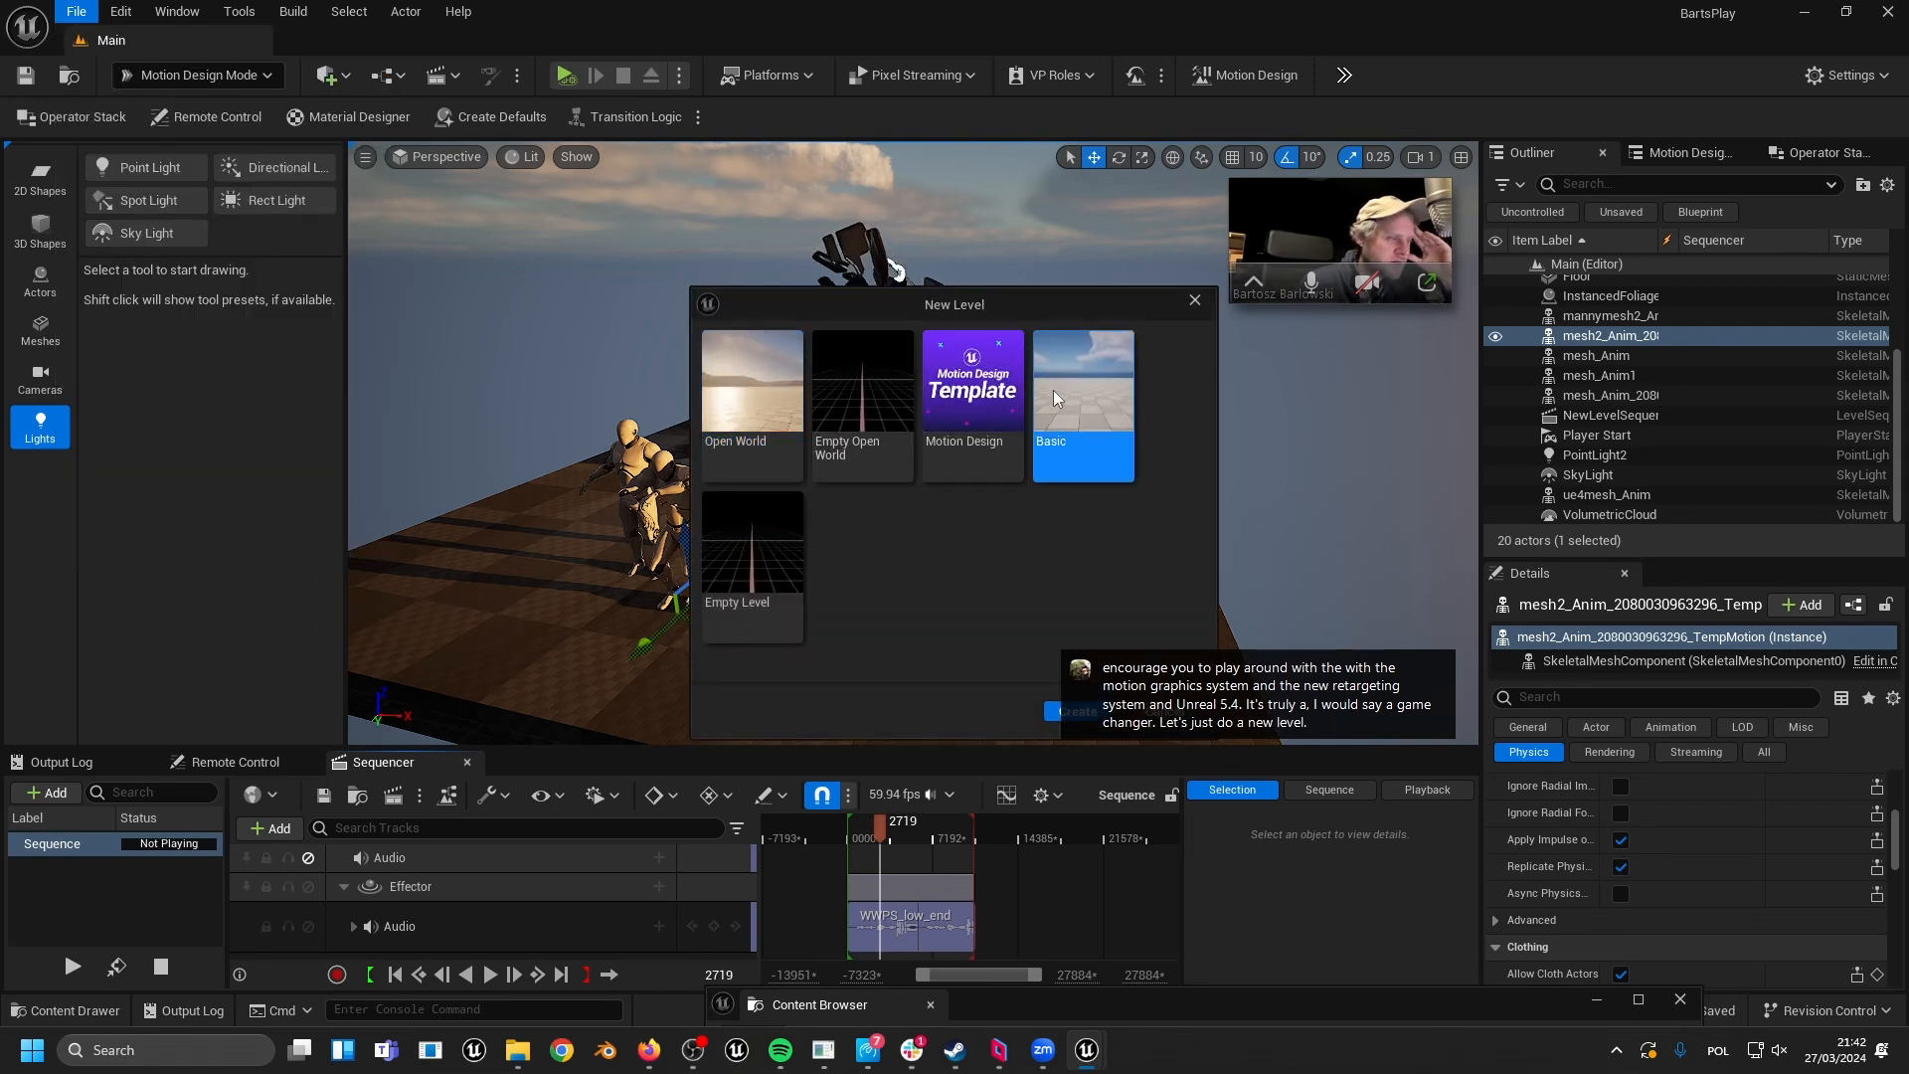
left_click_drag(1026, 302, 887, 223)
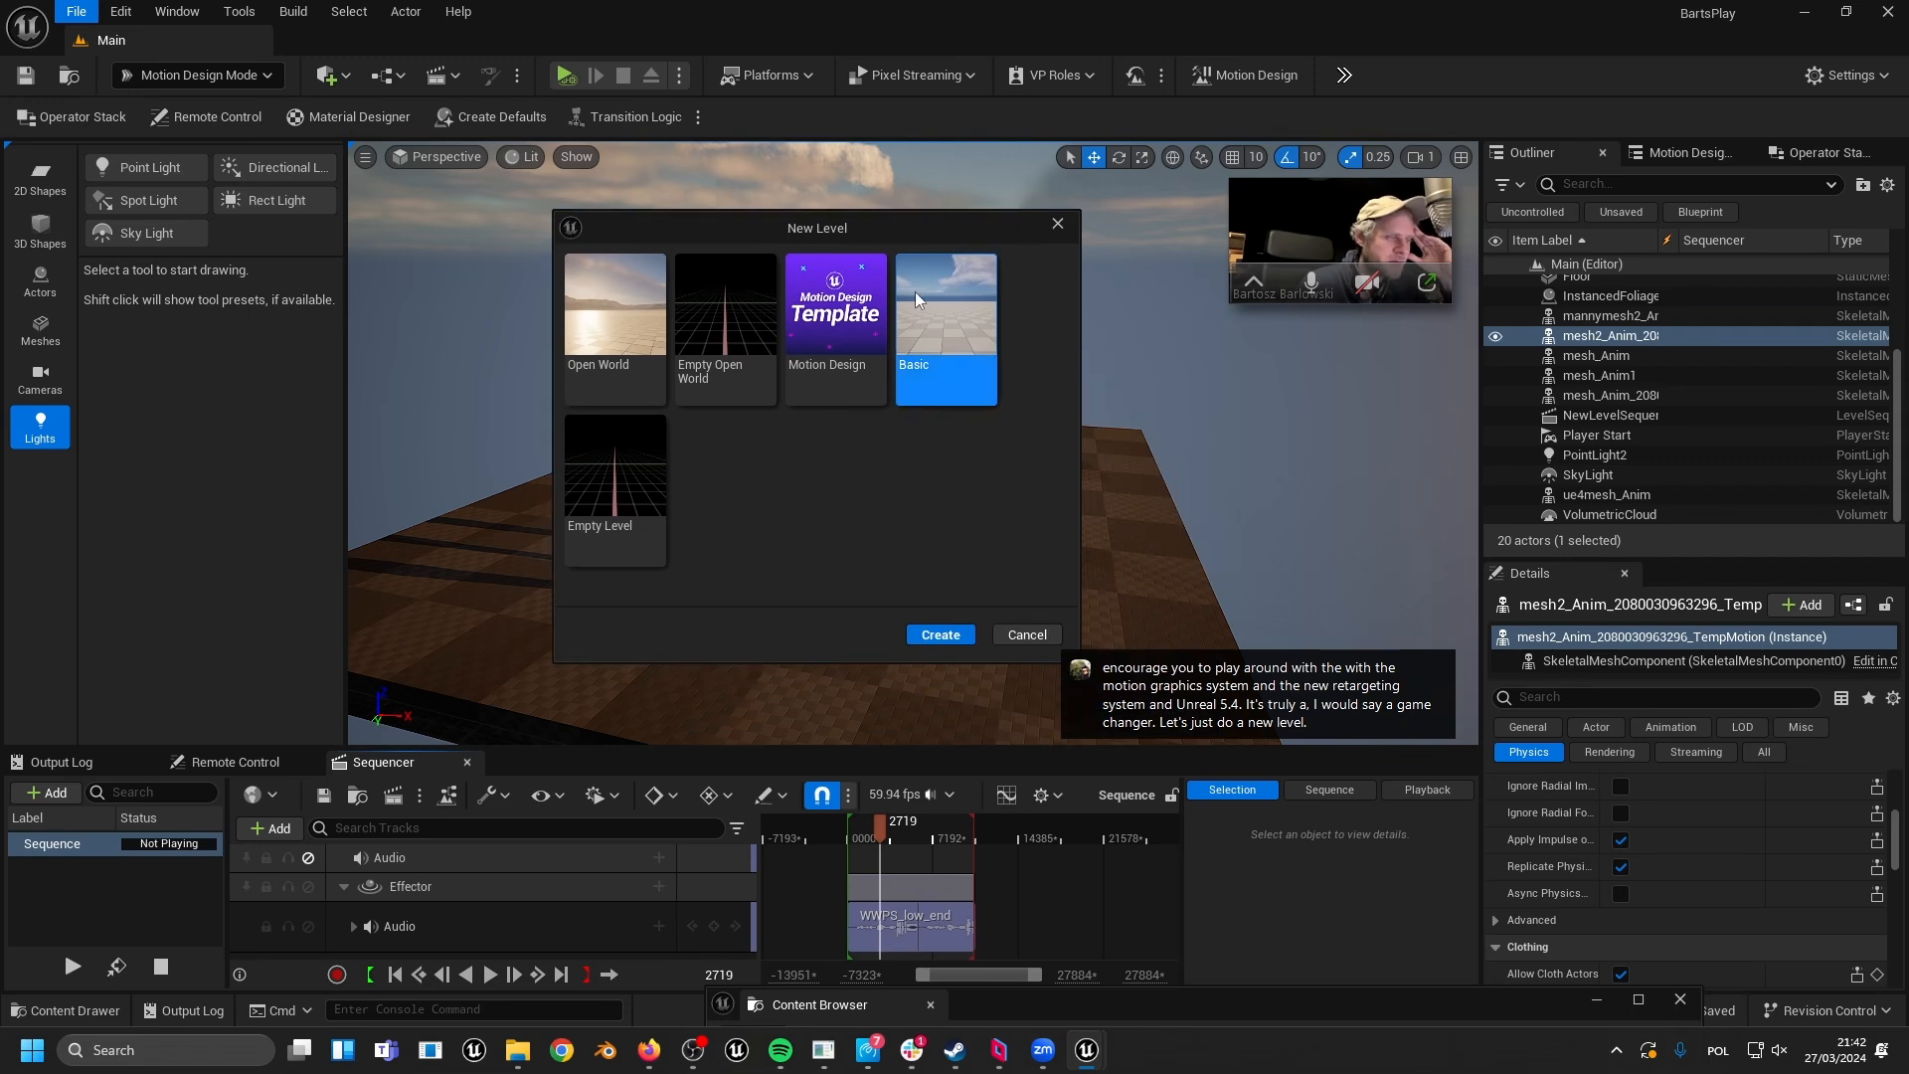
left_click(938, 631)
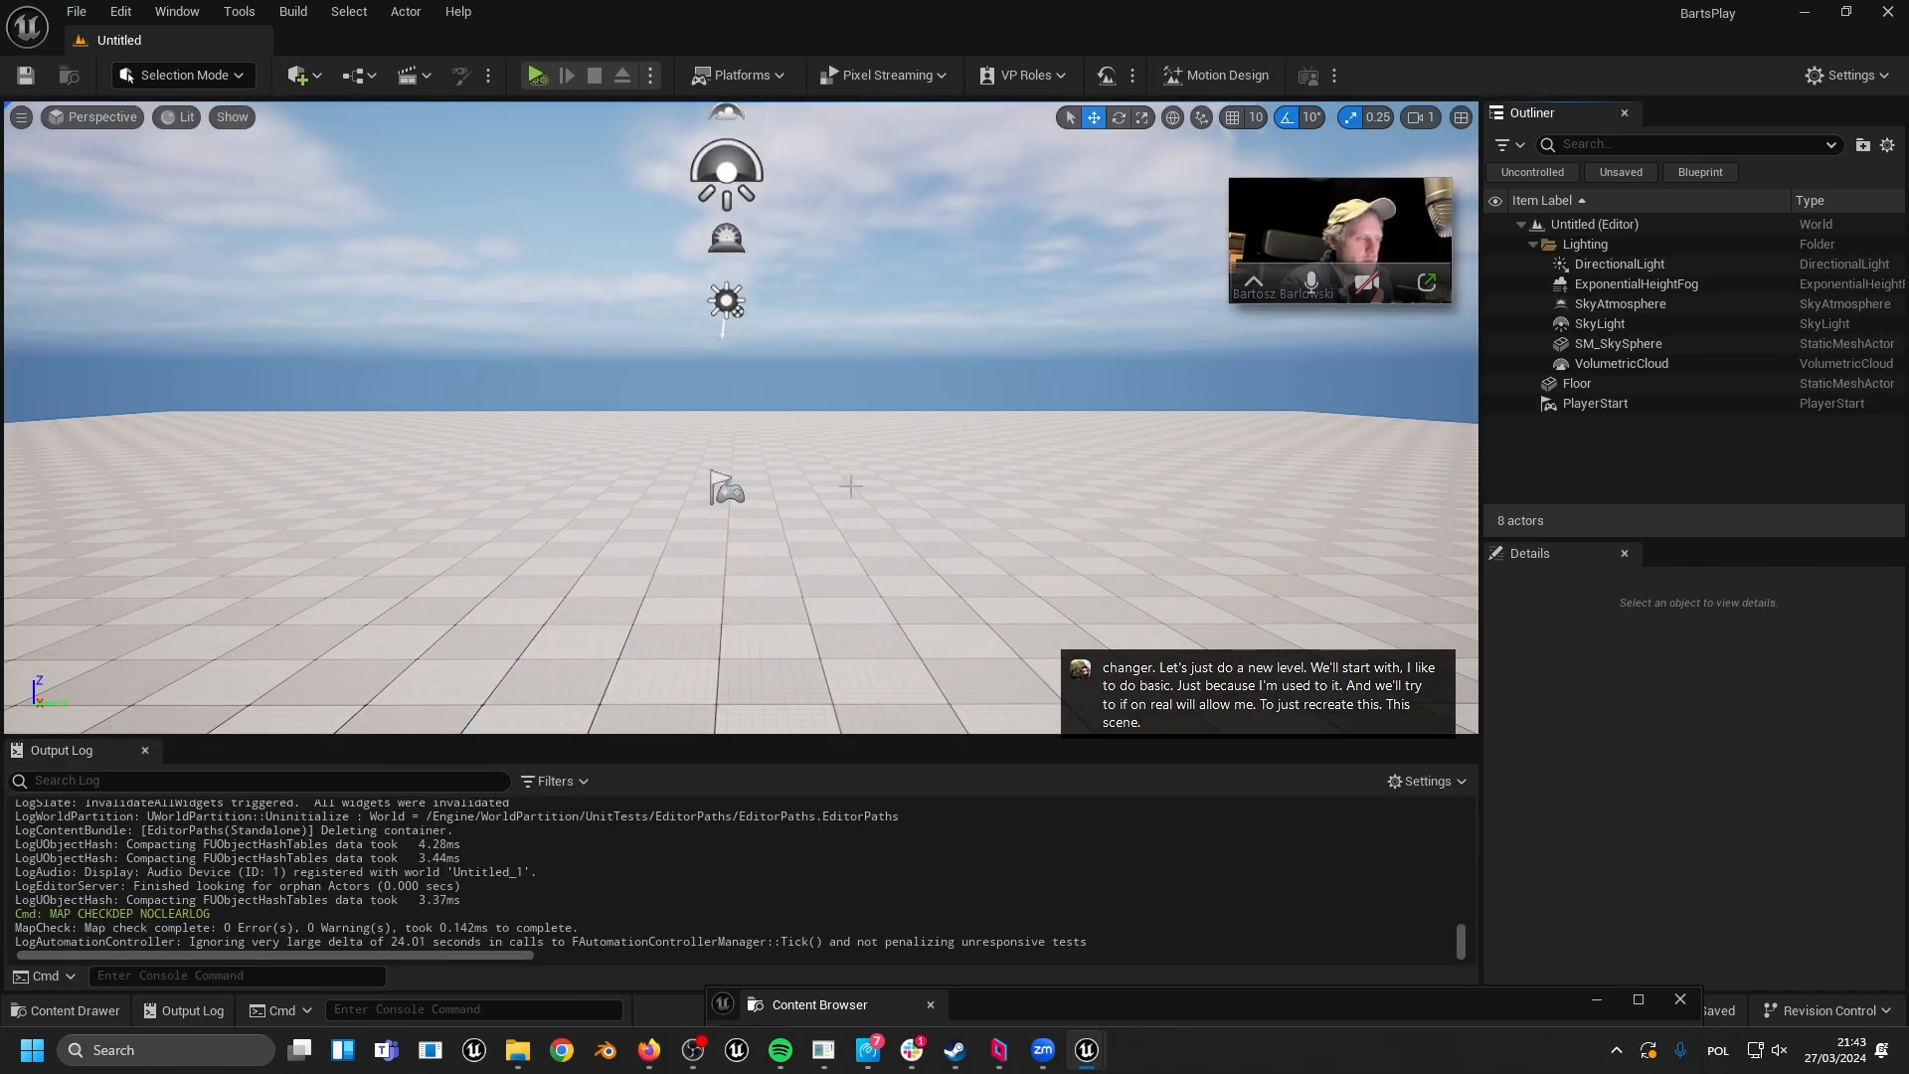
- Rotate the new level's sunlight down to a dark red sunset
right_click_drag(851, 486, 842, 527)
key("ctrl+l")
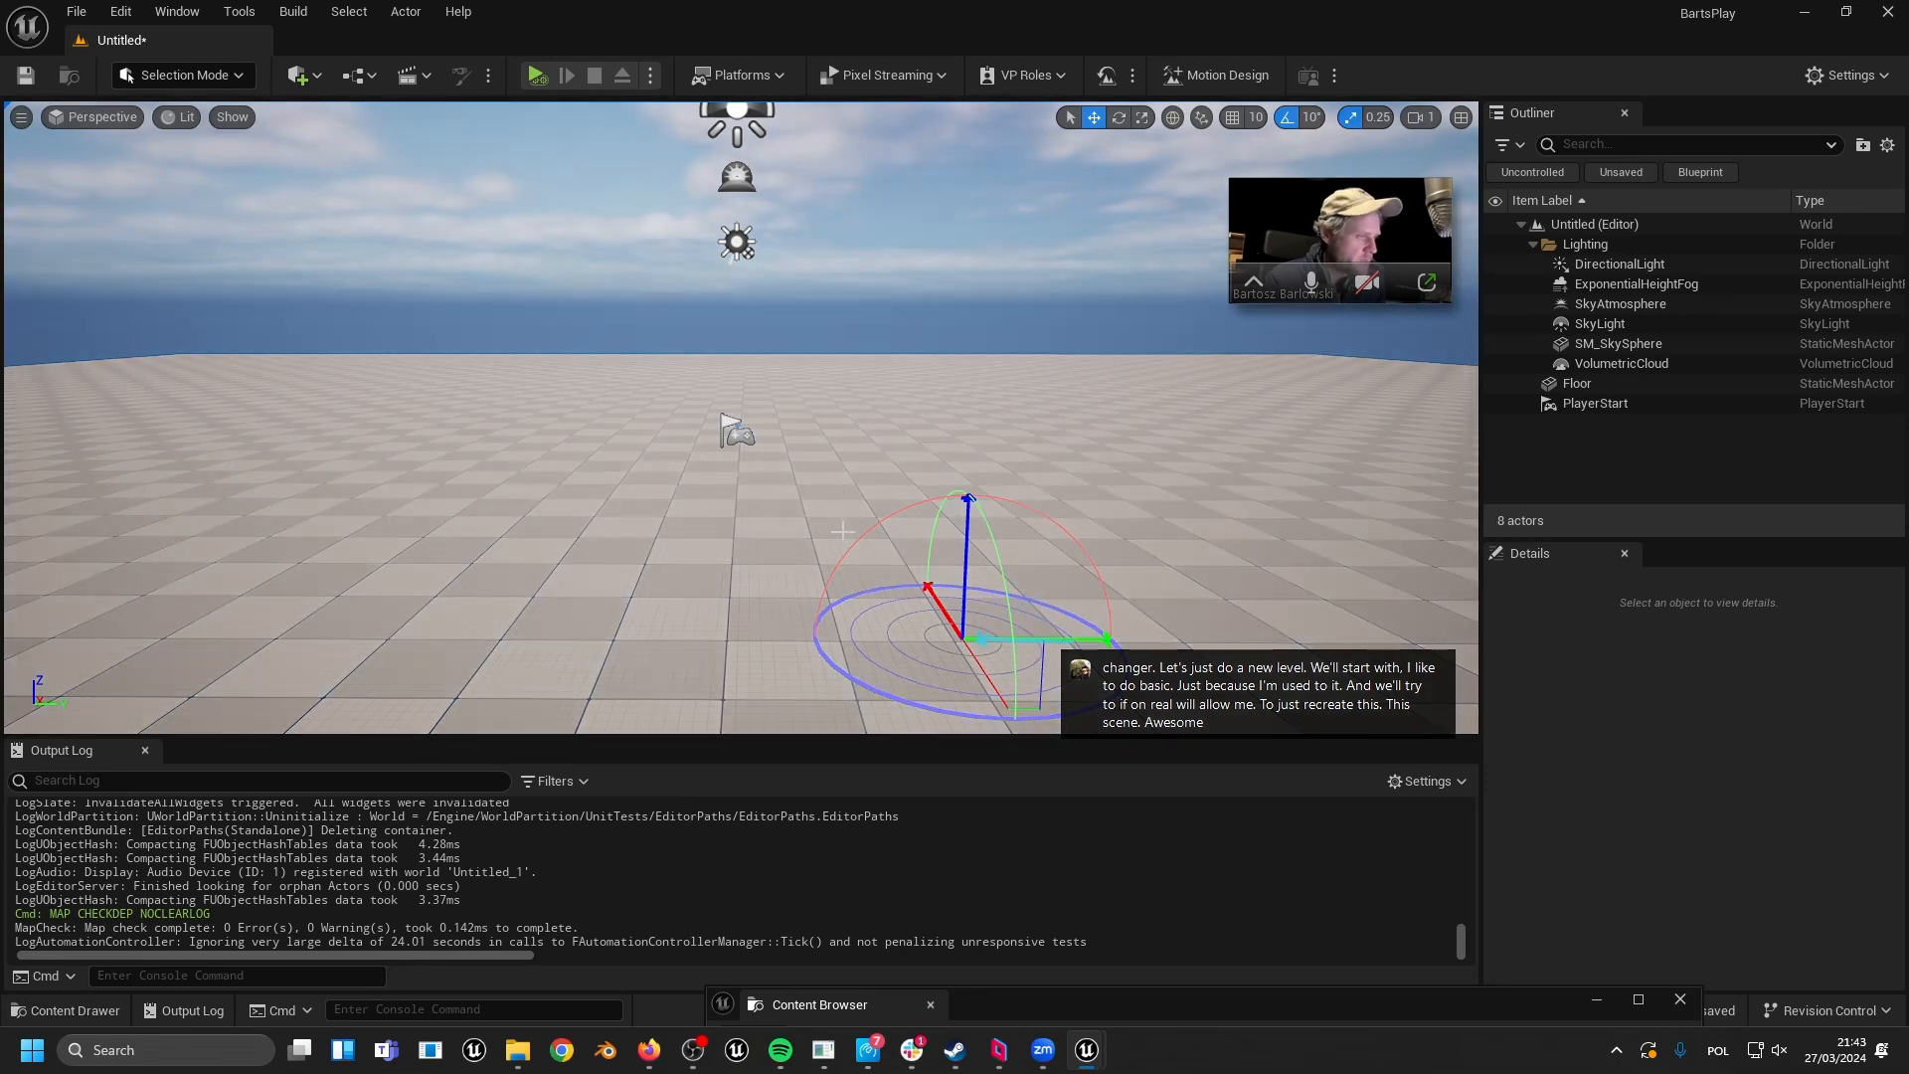
key("ctrl+l")
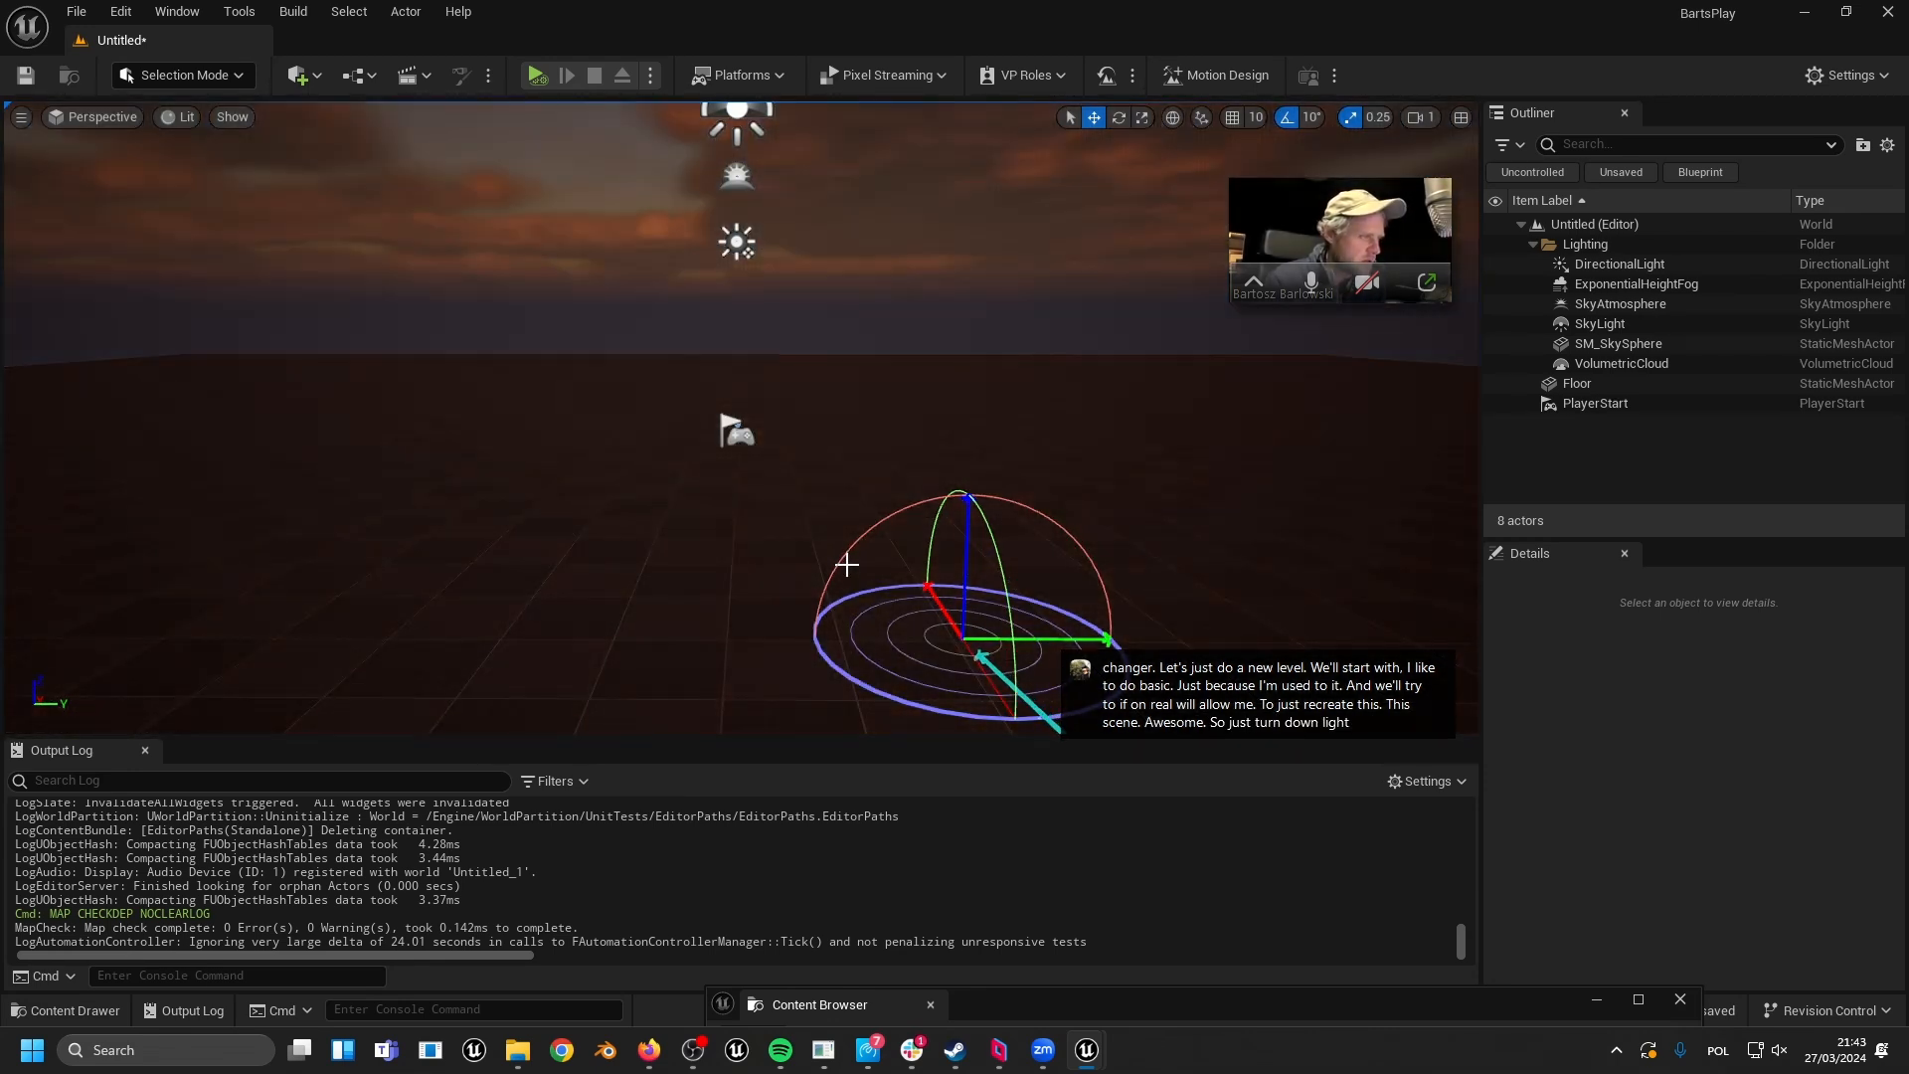
key("w")
right_click_drag(845, 562, 844, 631)
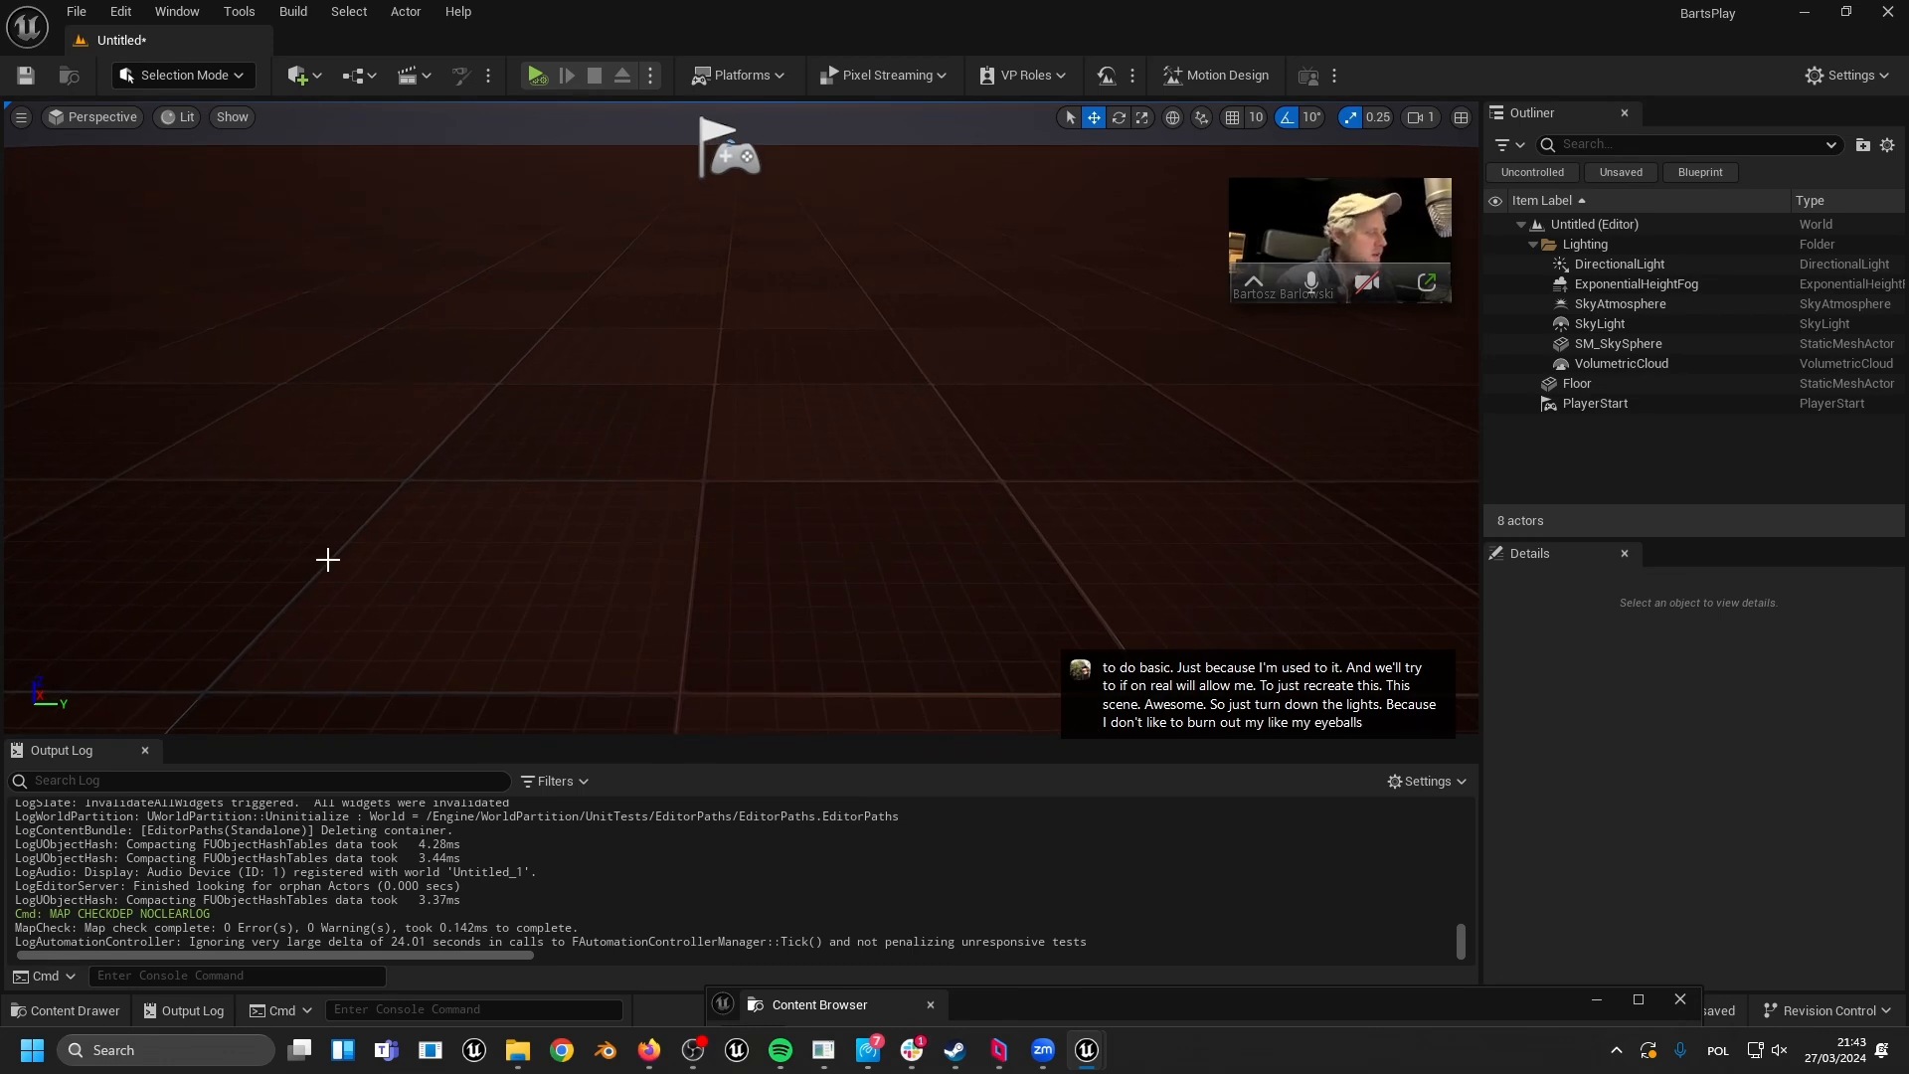
left_click(207, 75)
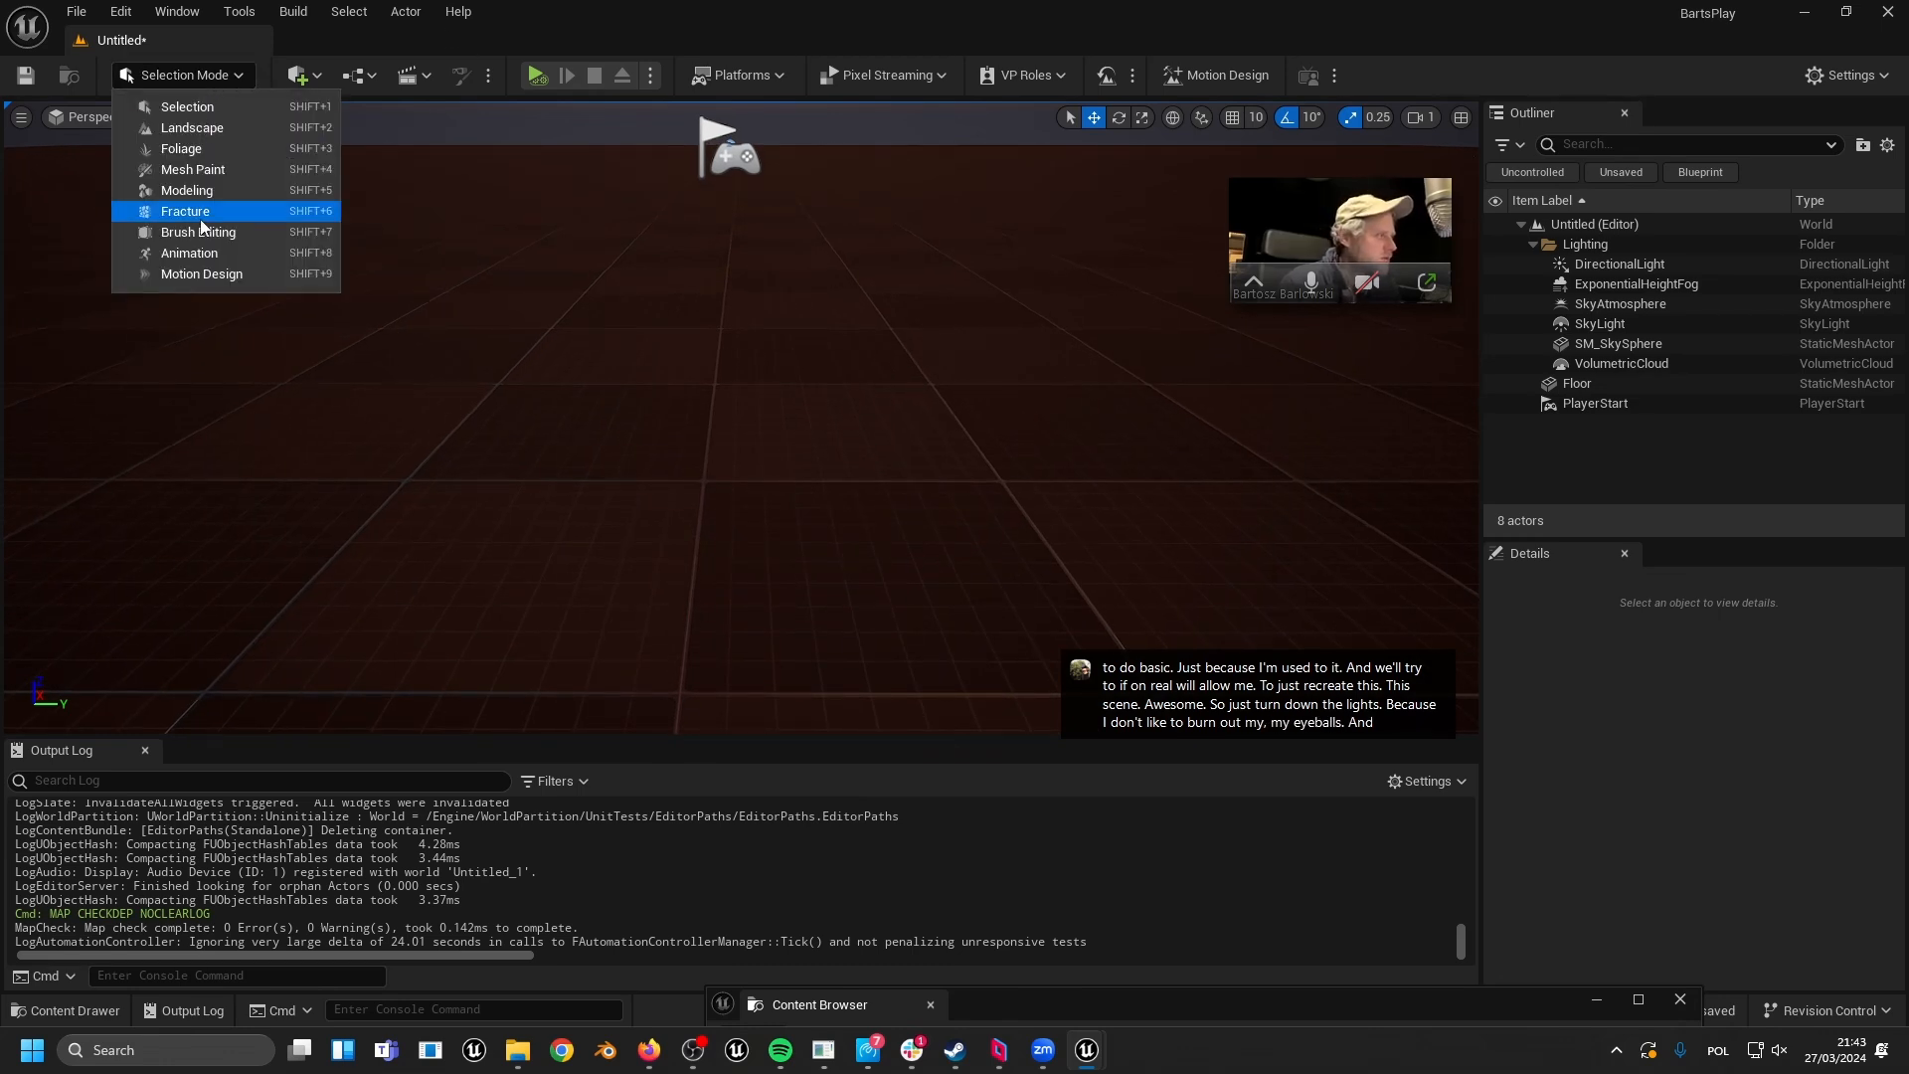
left_click(204, 274)
left_click(450, 117)
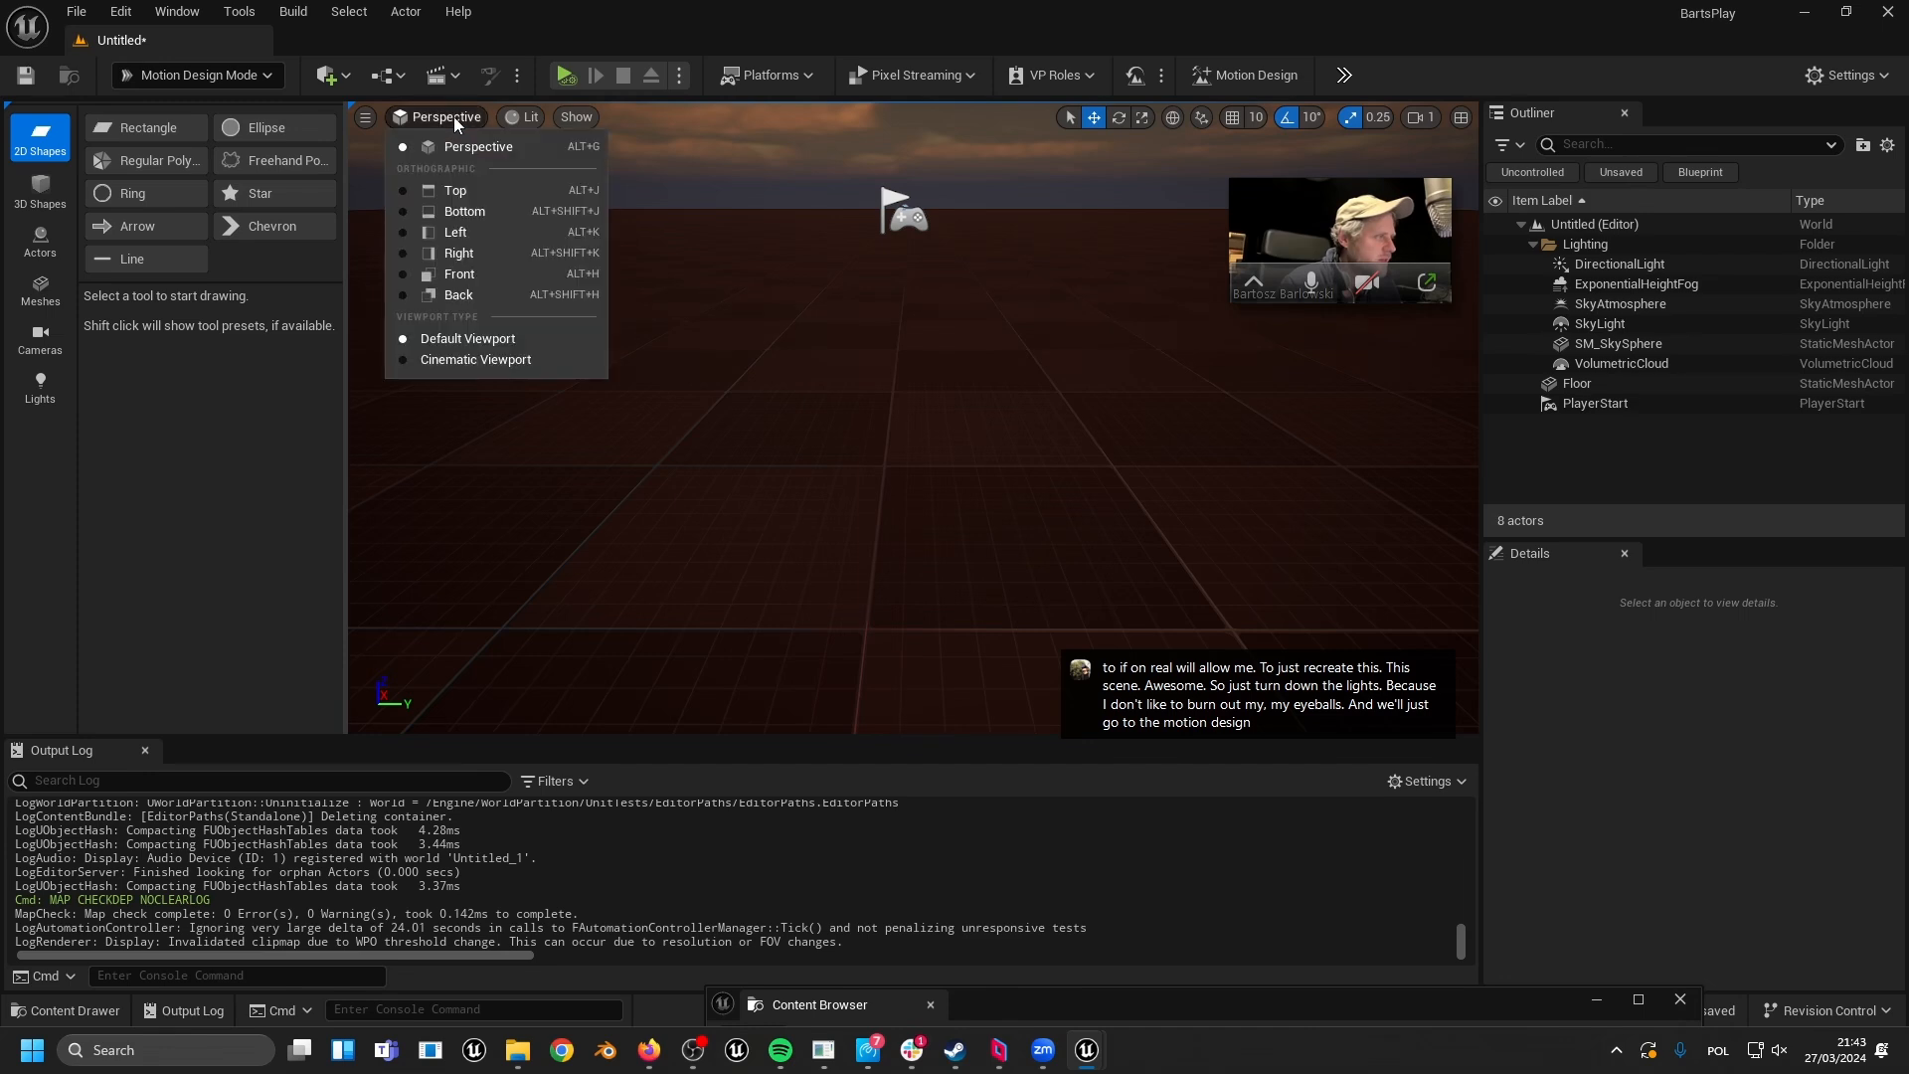
left_click(452, 117)
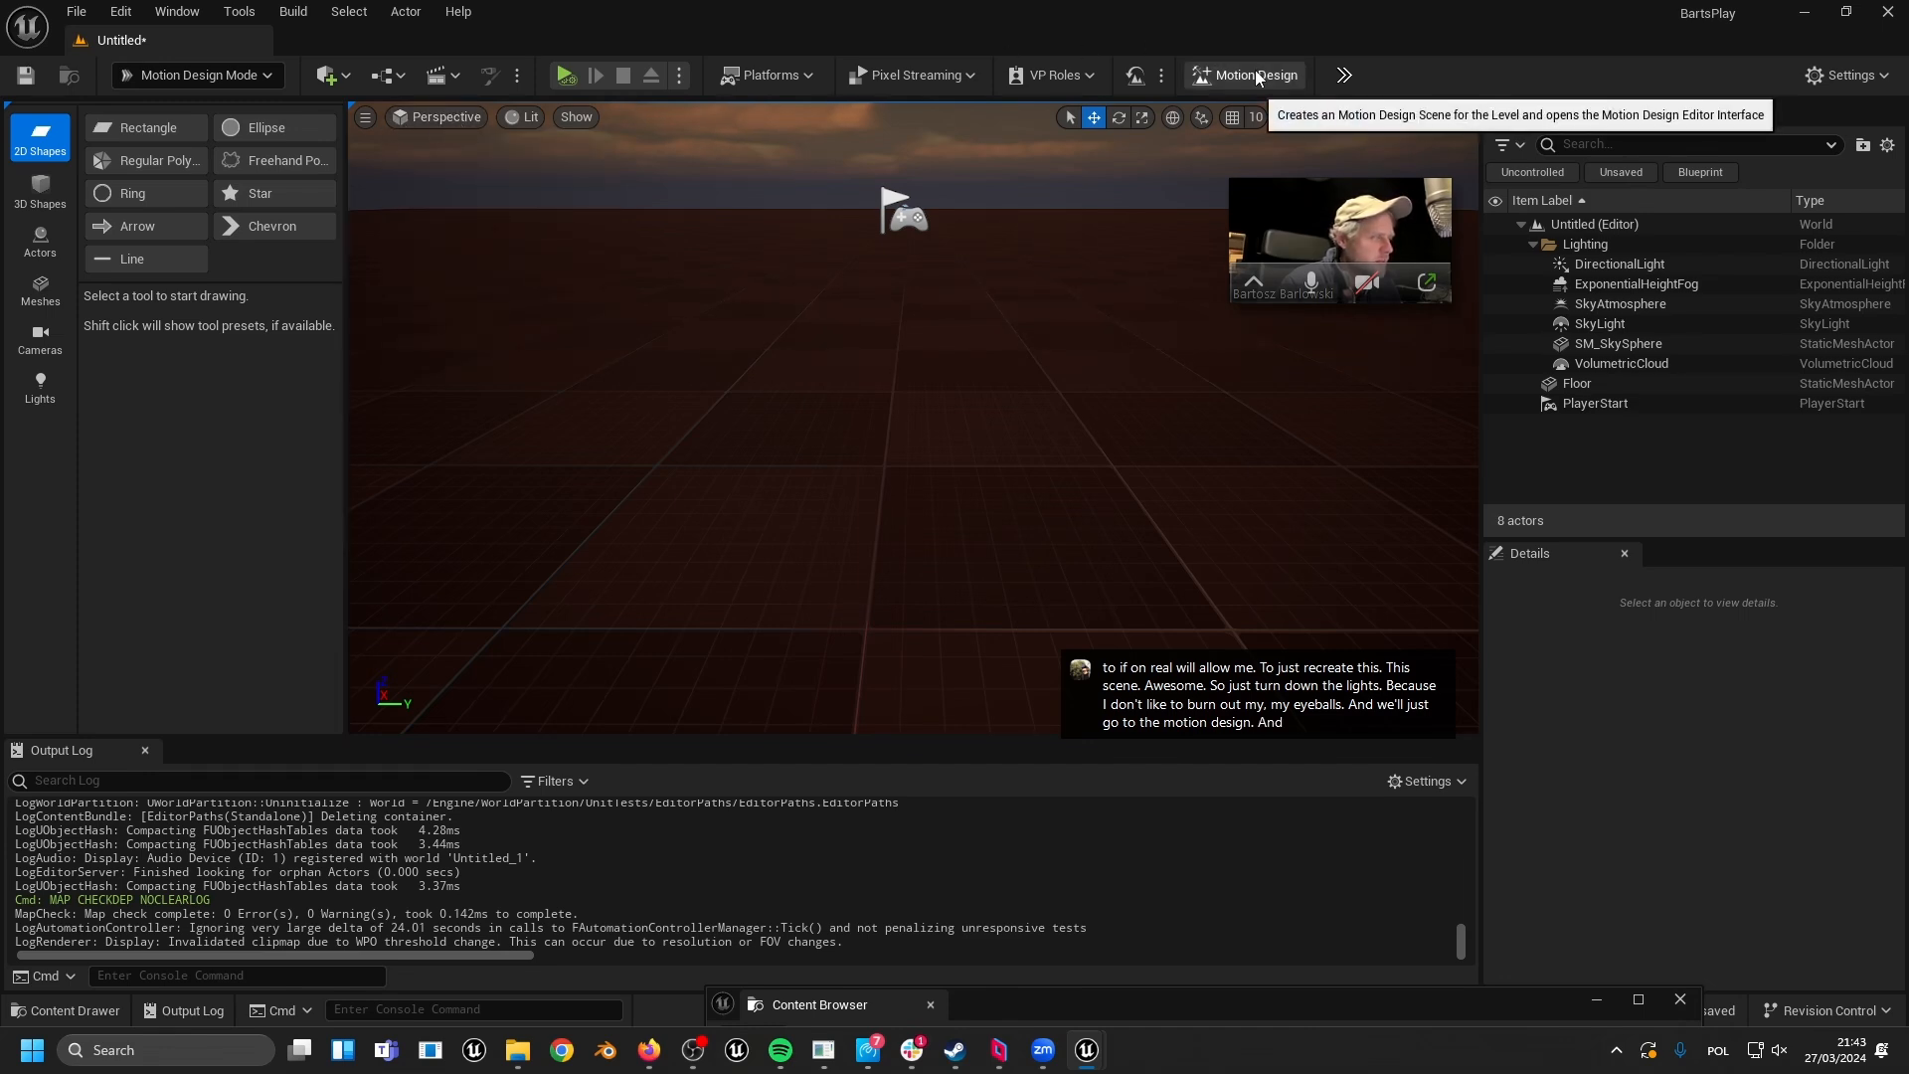
left_click(221, 79)
left_click(213, 111)
- Create a Motion Design scene for the level and set the viewport type to Default Viewport
left_click(1179, 79)
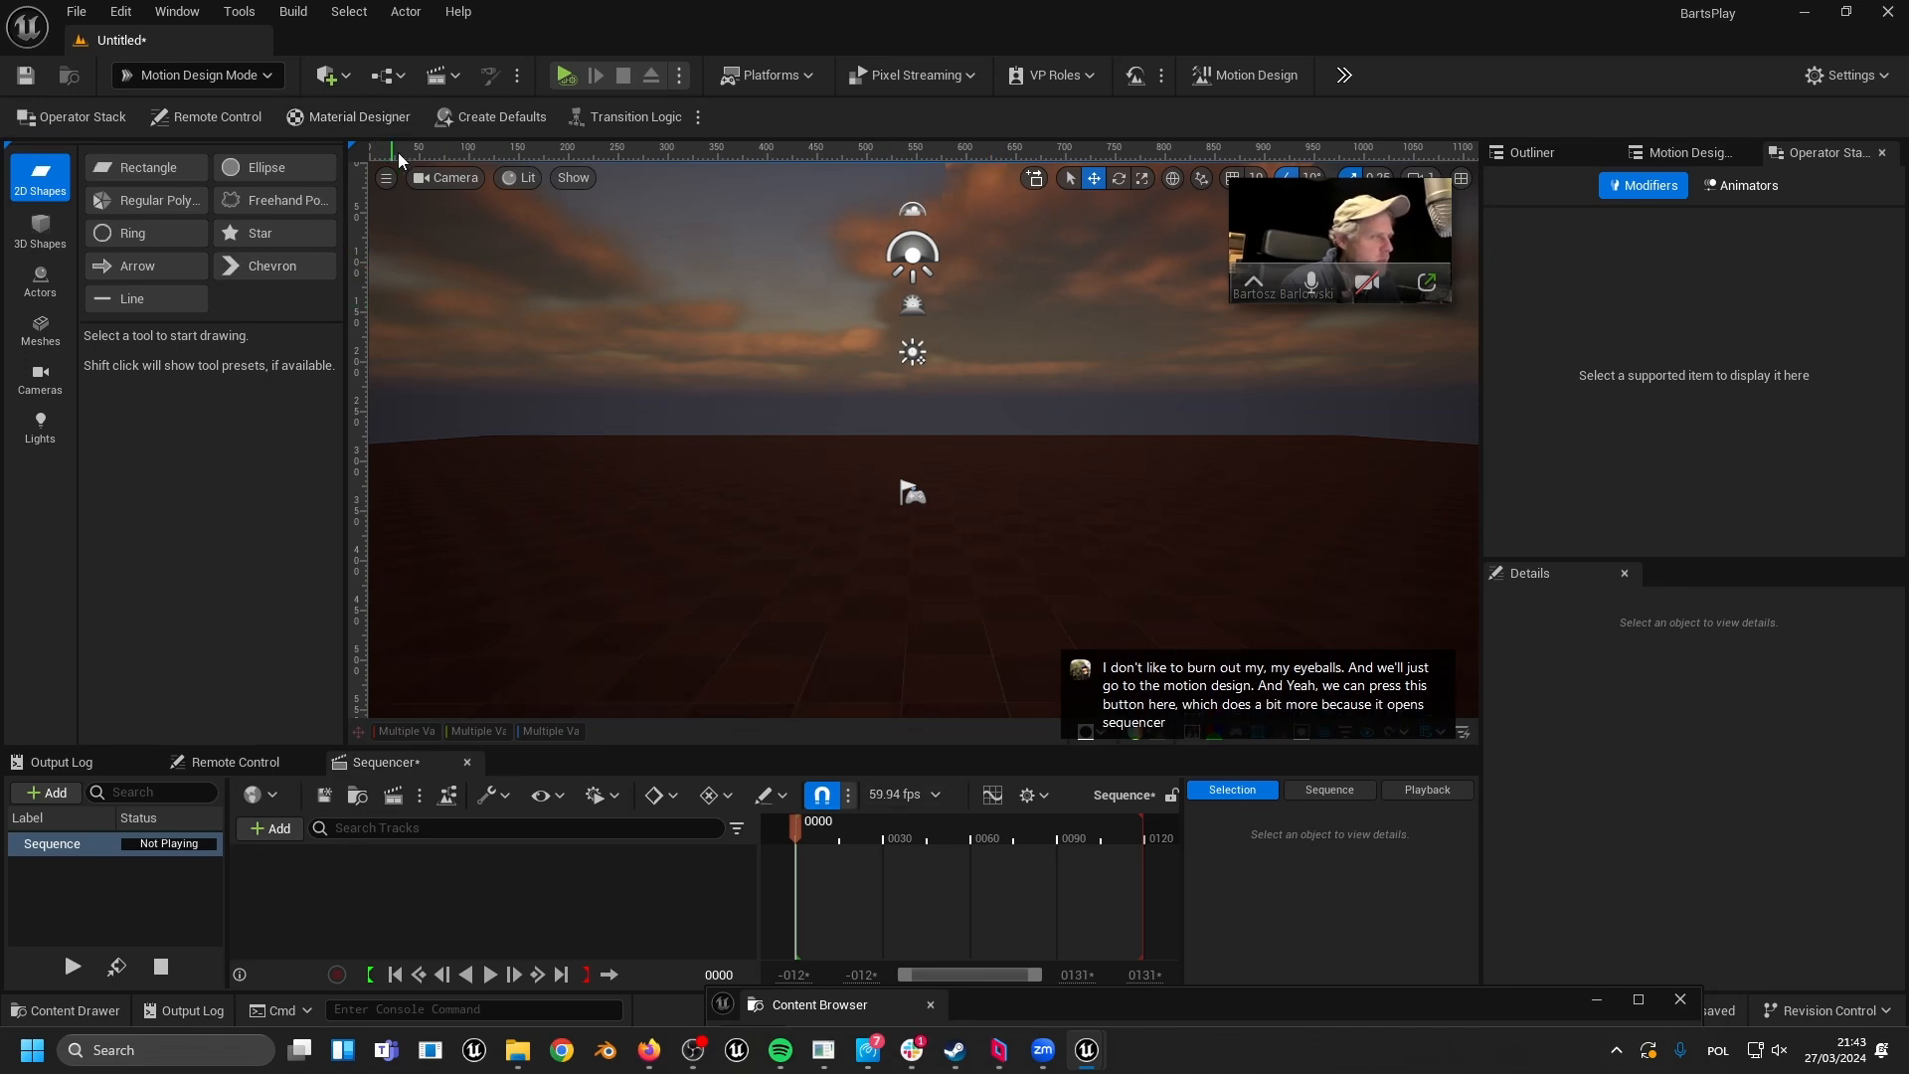
left_click(446, 178)
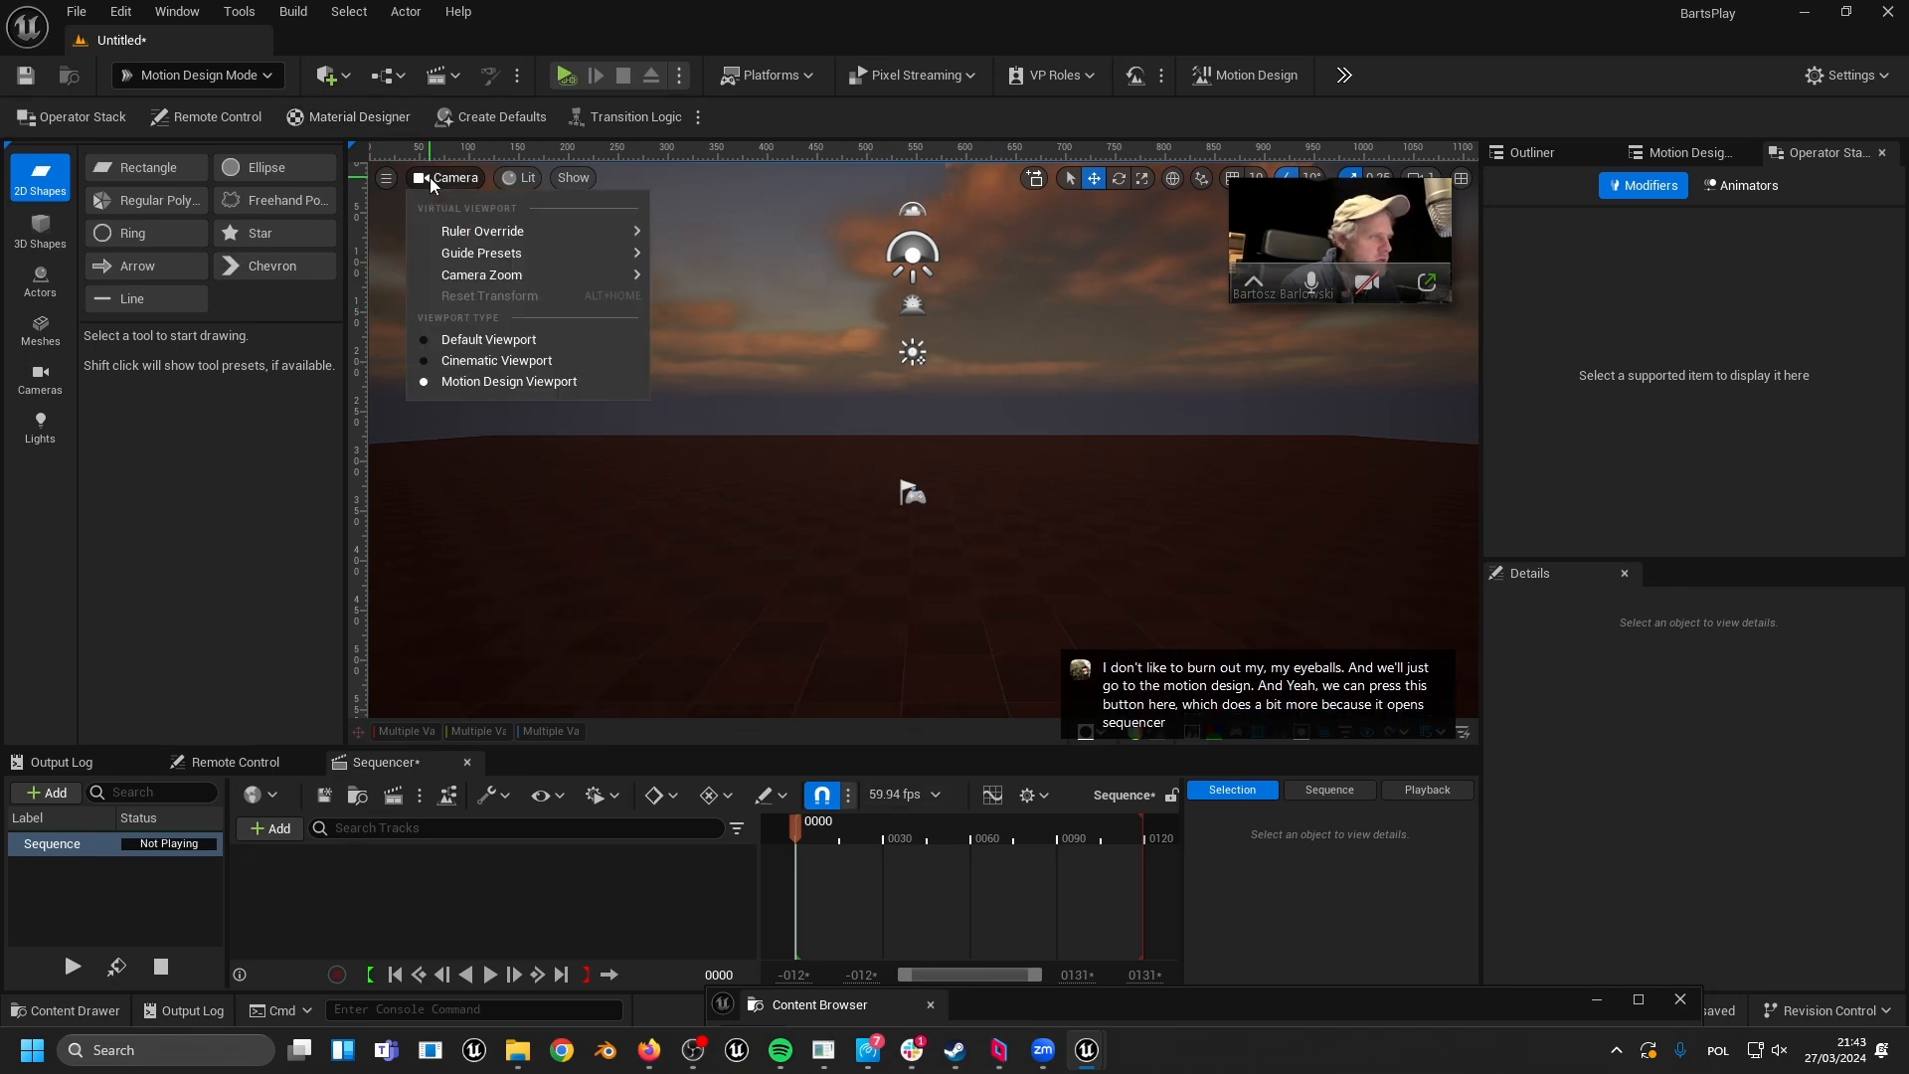
left_click(505, 341)
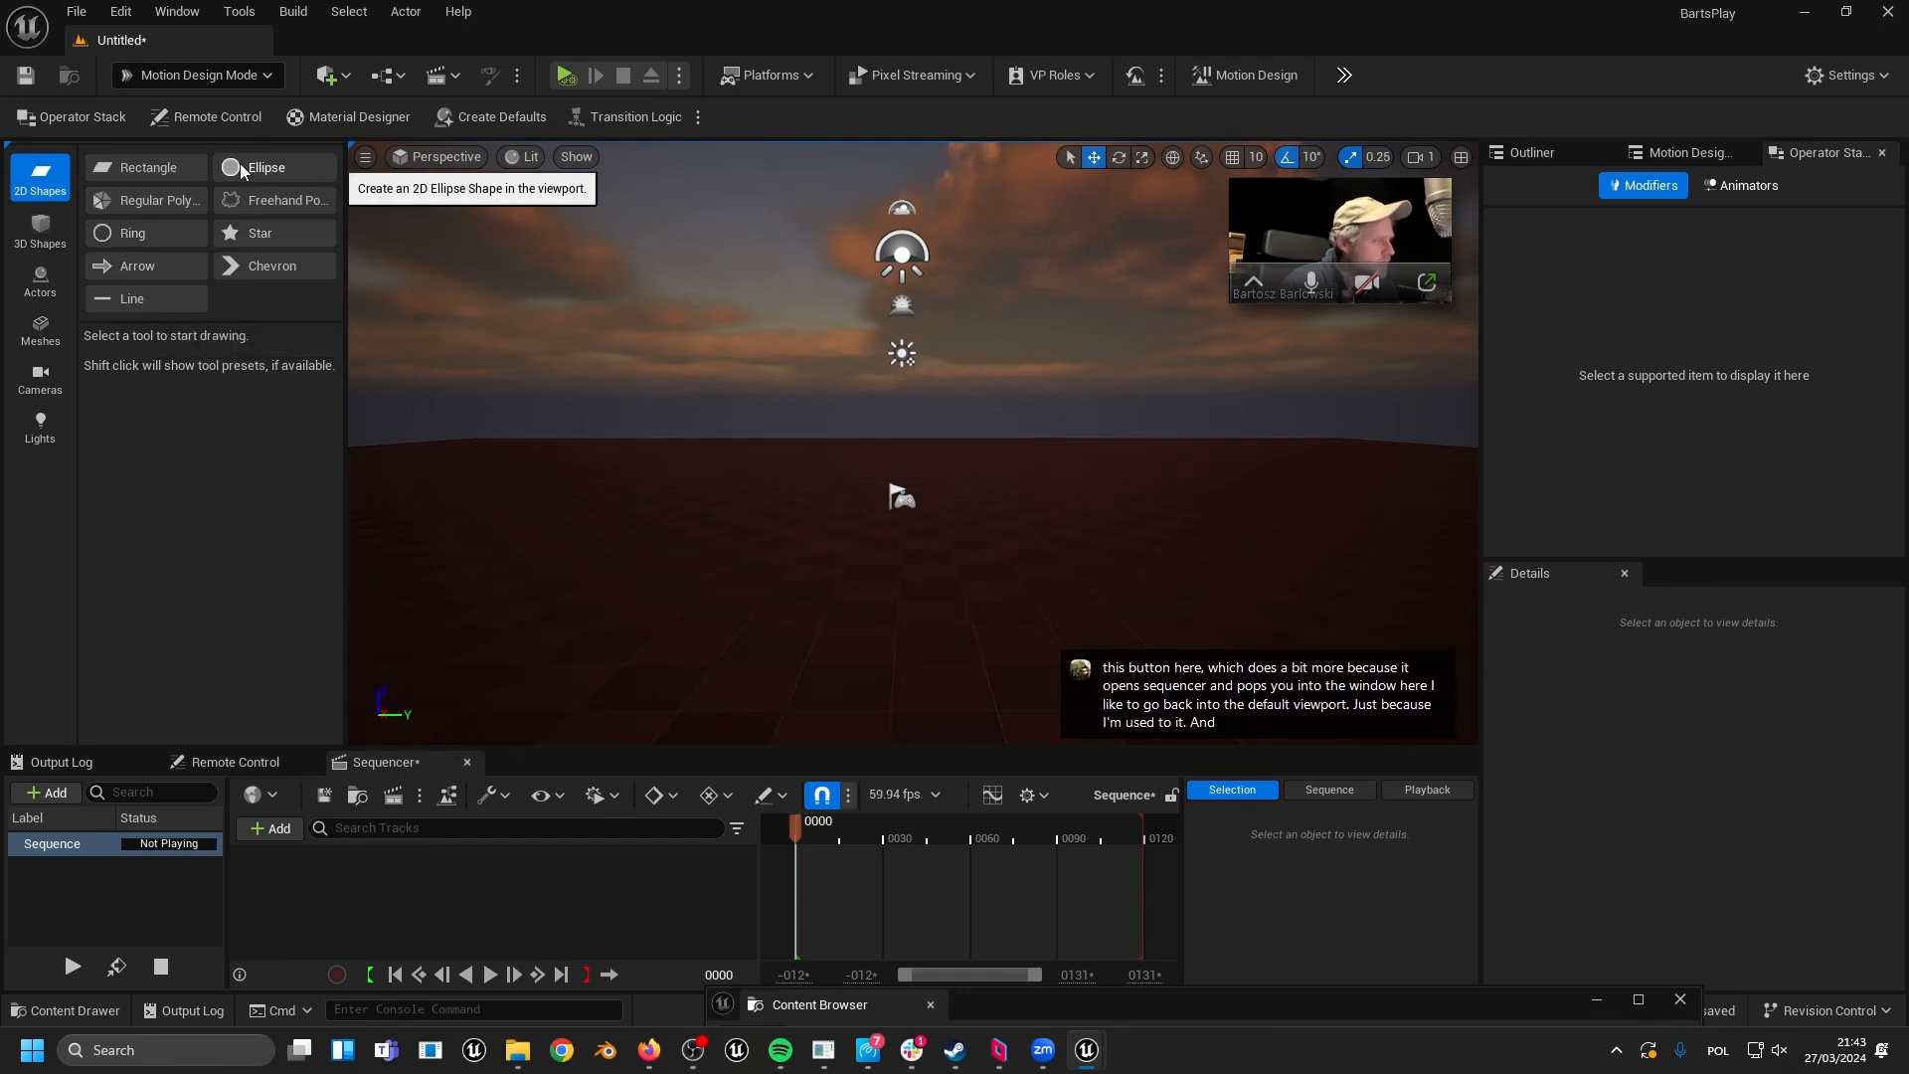
- Draw a 2D rectangle about 128 by 65 units in front of the player start
left_click(183, 171)
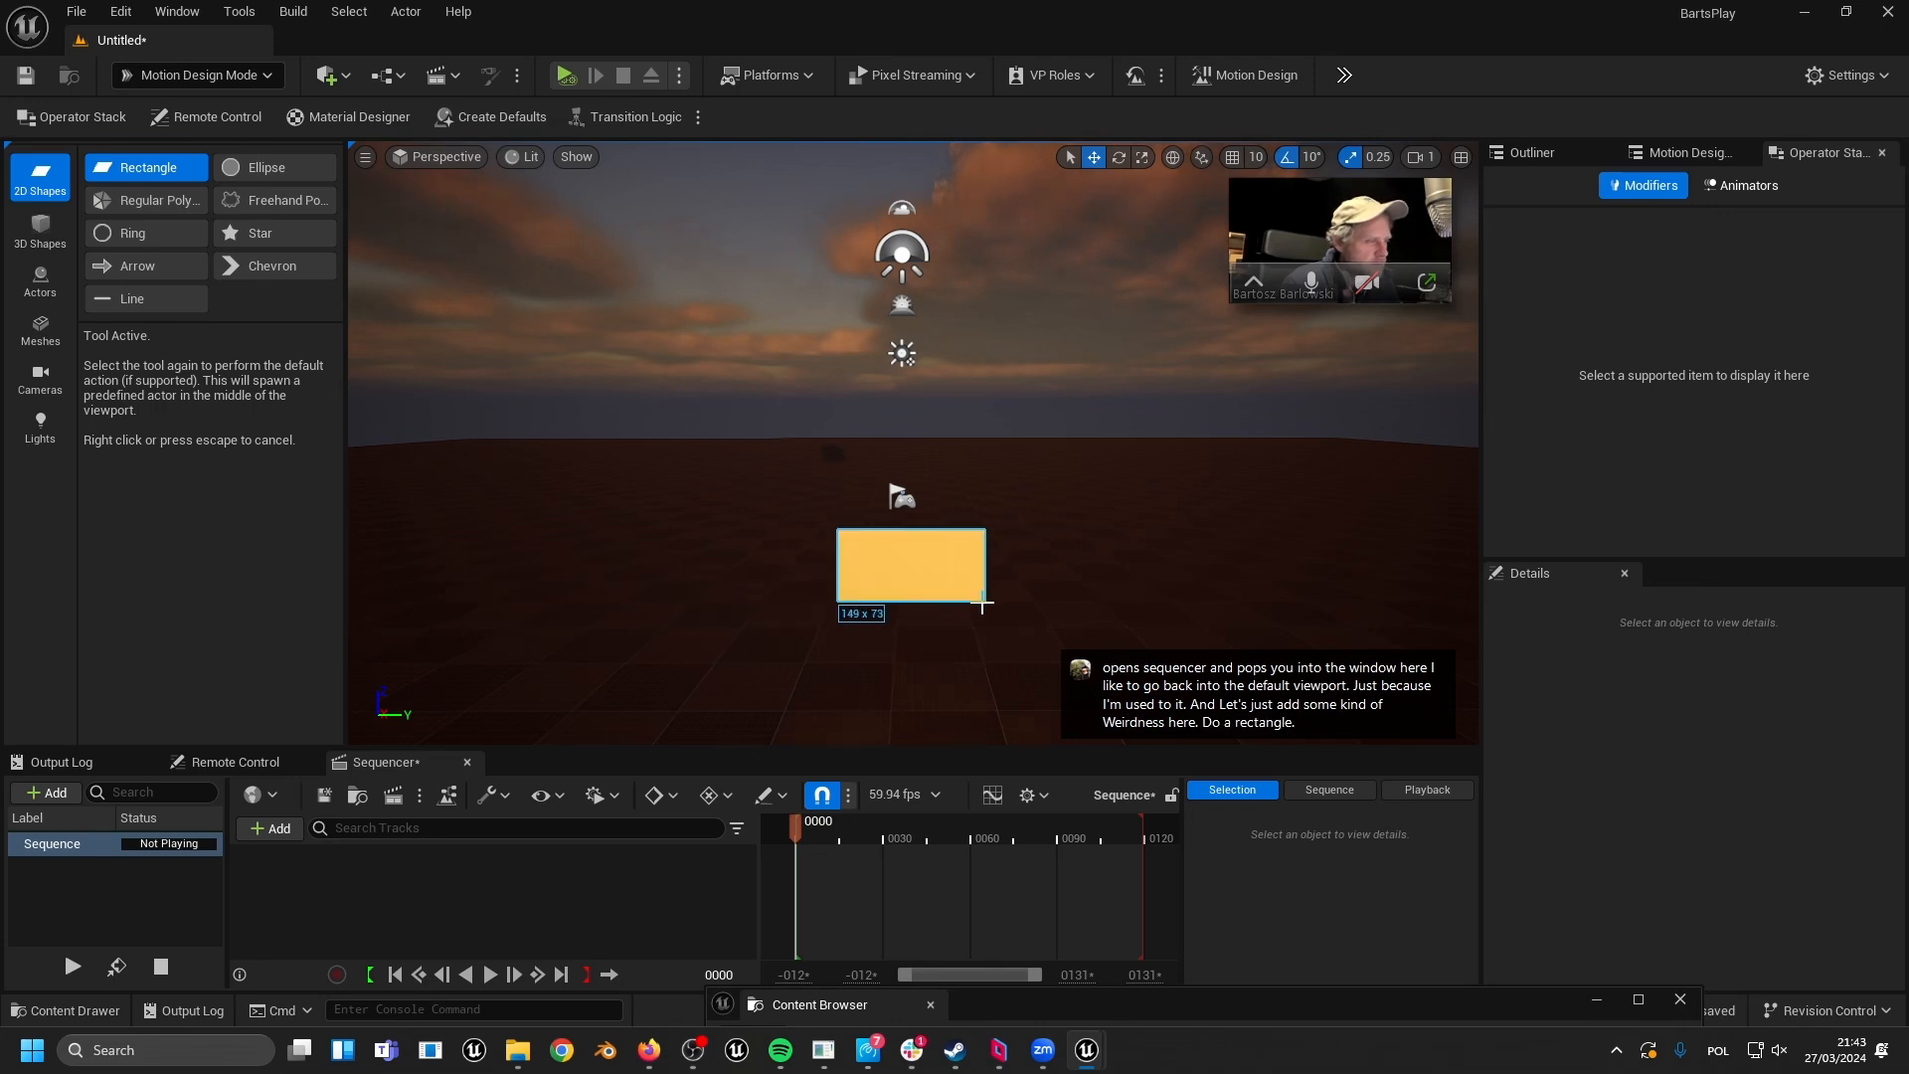
left_click_drag(982, 603, 982, 602)
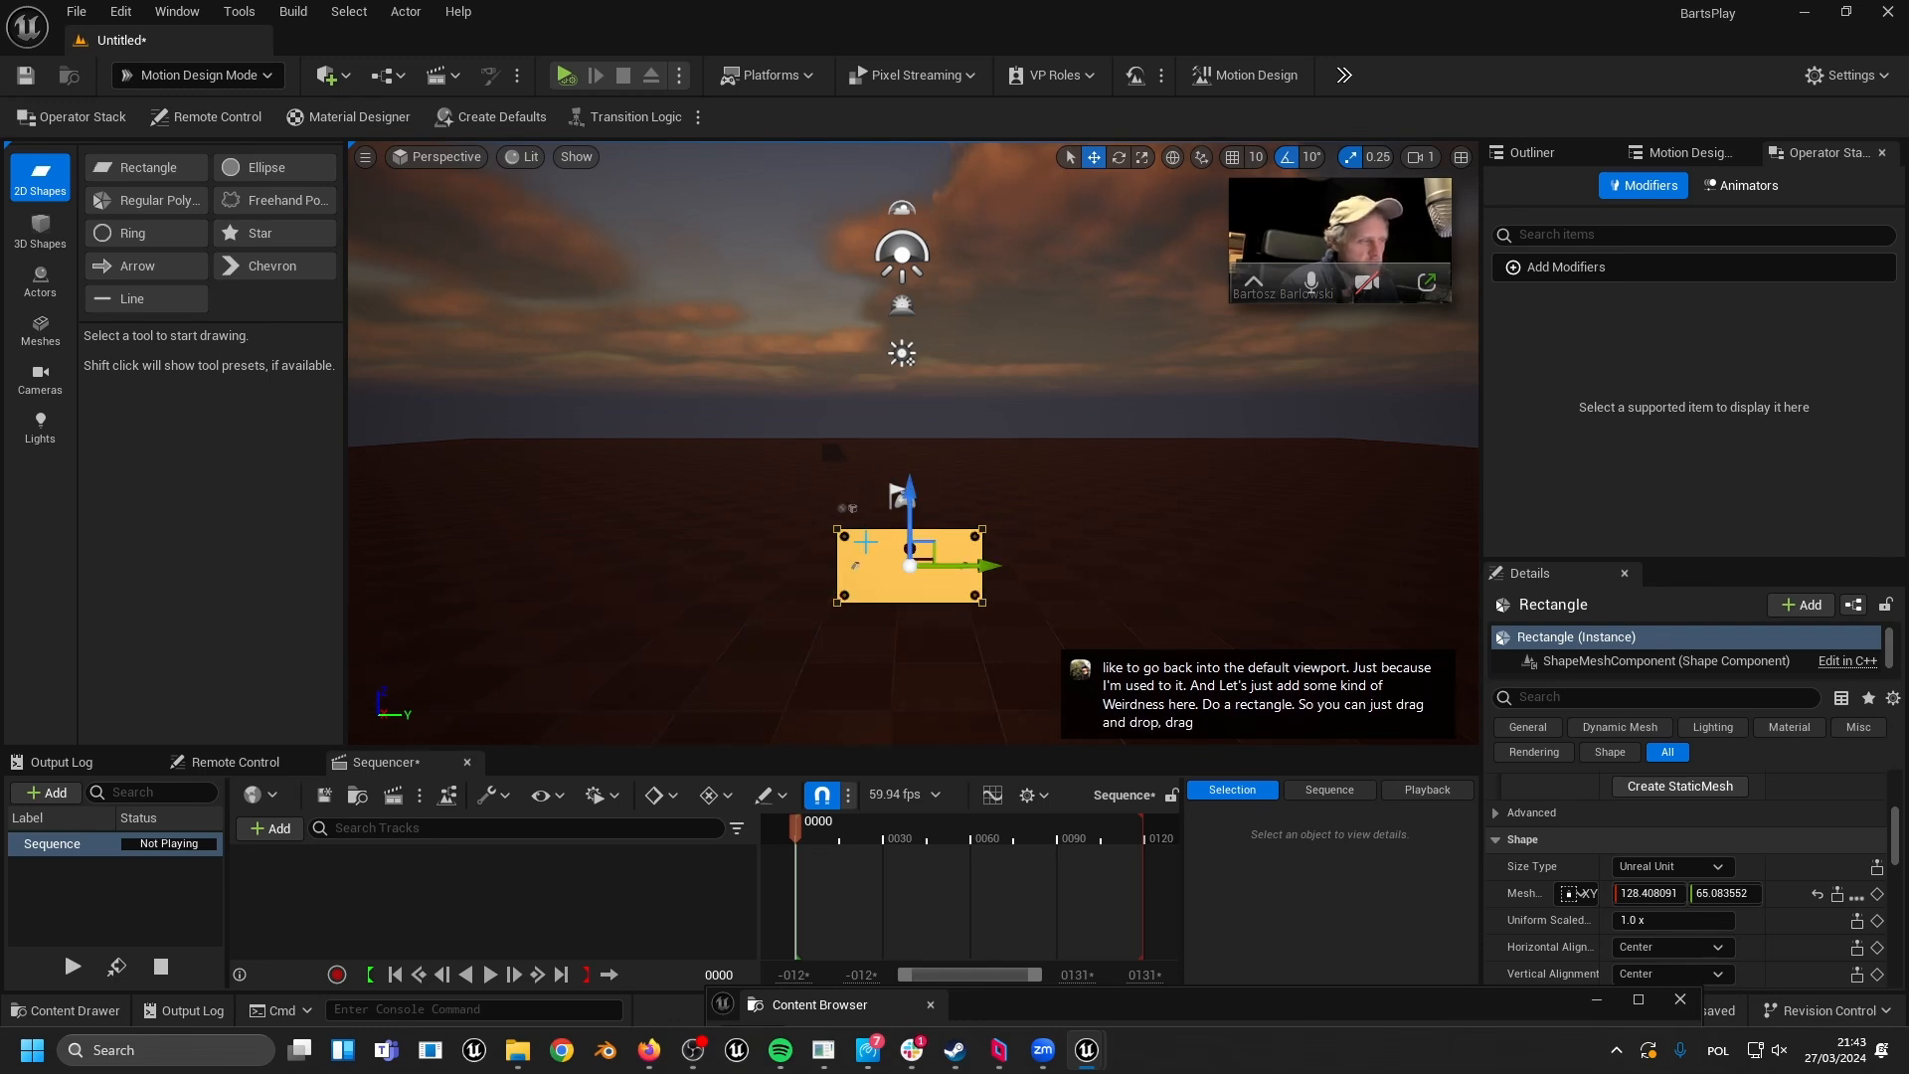
- Set the rectangle's left and right slant to 45.0 and its global bevel size to 0.04
key("w")
mouse_move(859, 541)
right_mouse_down()
mouse_move(885, 593)
mouse_move(857, 554)
right_mouse_up()
key("q")
key("w")
key("s")
key("w")
key("s")
scroll(856, 554, "down", 1)
right_click_drag(669, 380, 671, 382)
key("w")
mouse_move(633, 325)
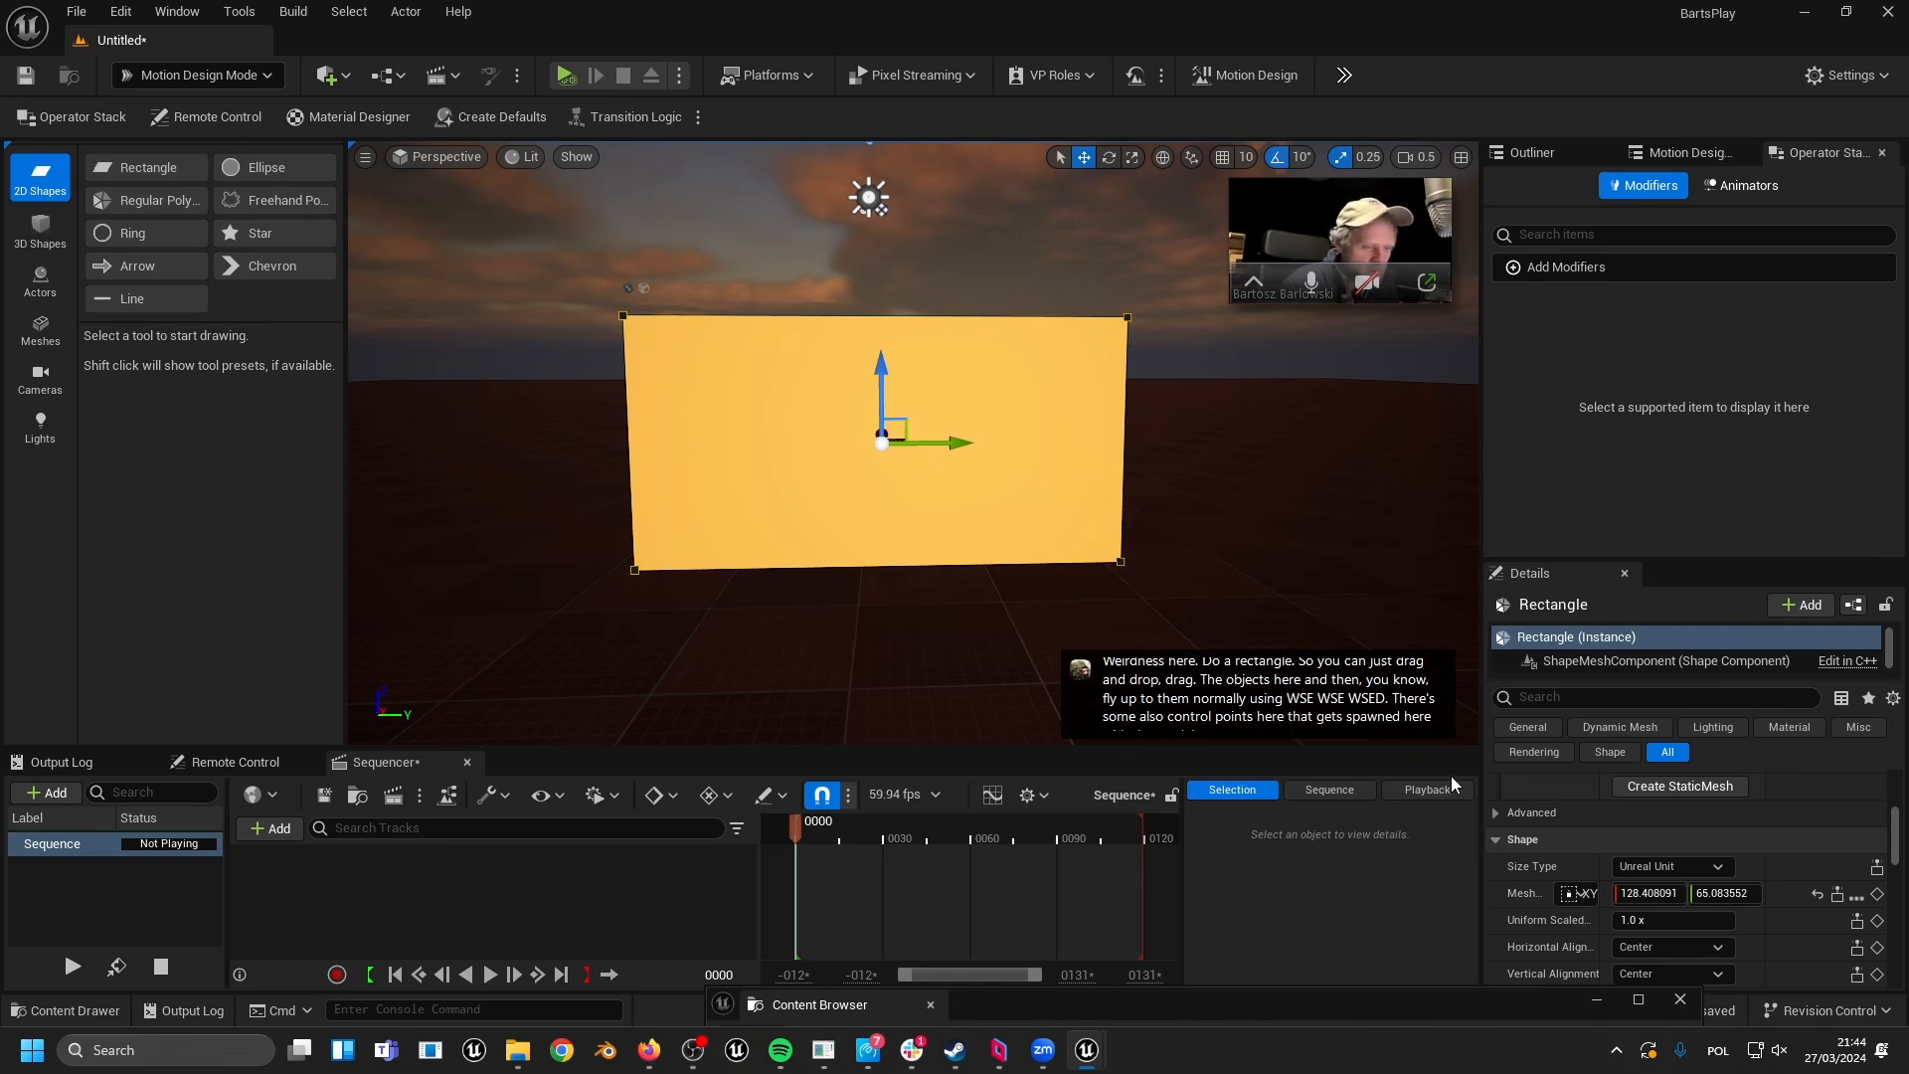
scroll(1602, 859, "down", 3)
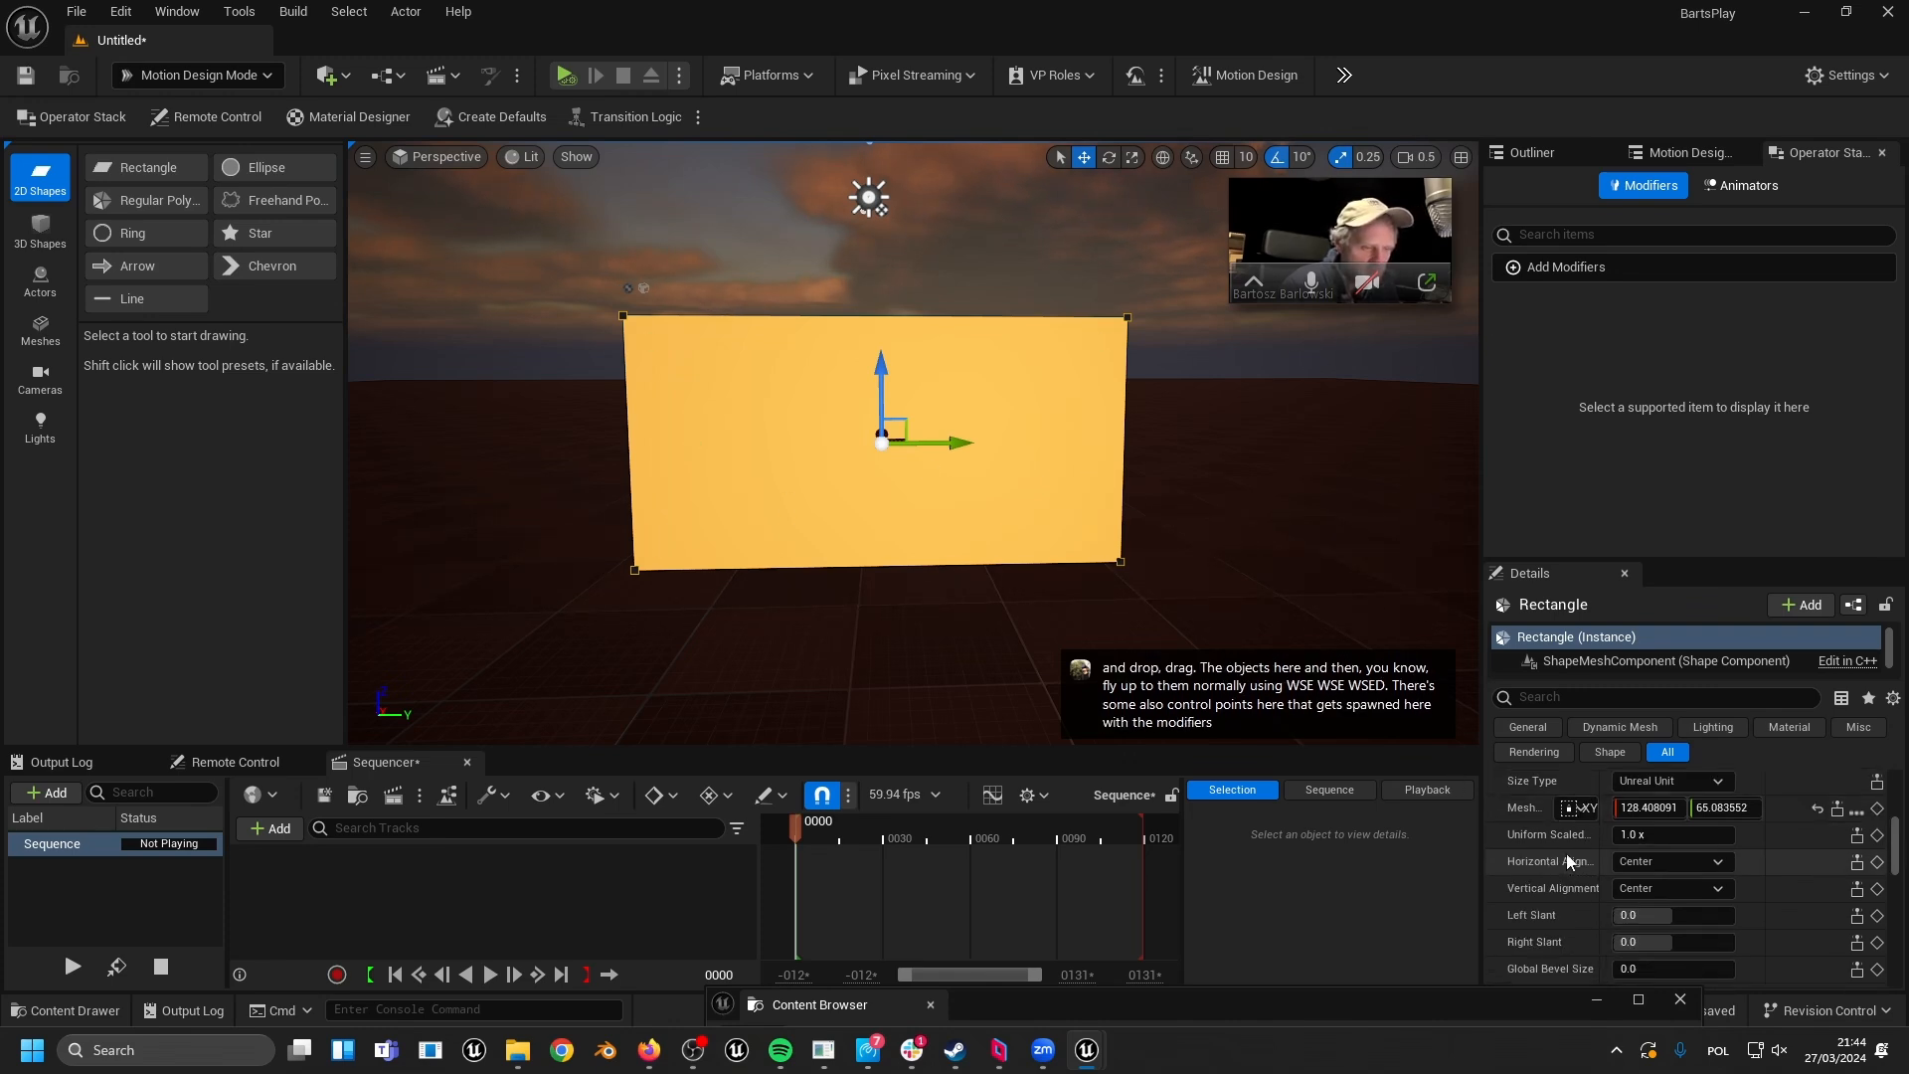
left_click_drag(1645, 915, 1735, 941)
left_click_drag(1616, 915, 1670, 915)
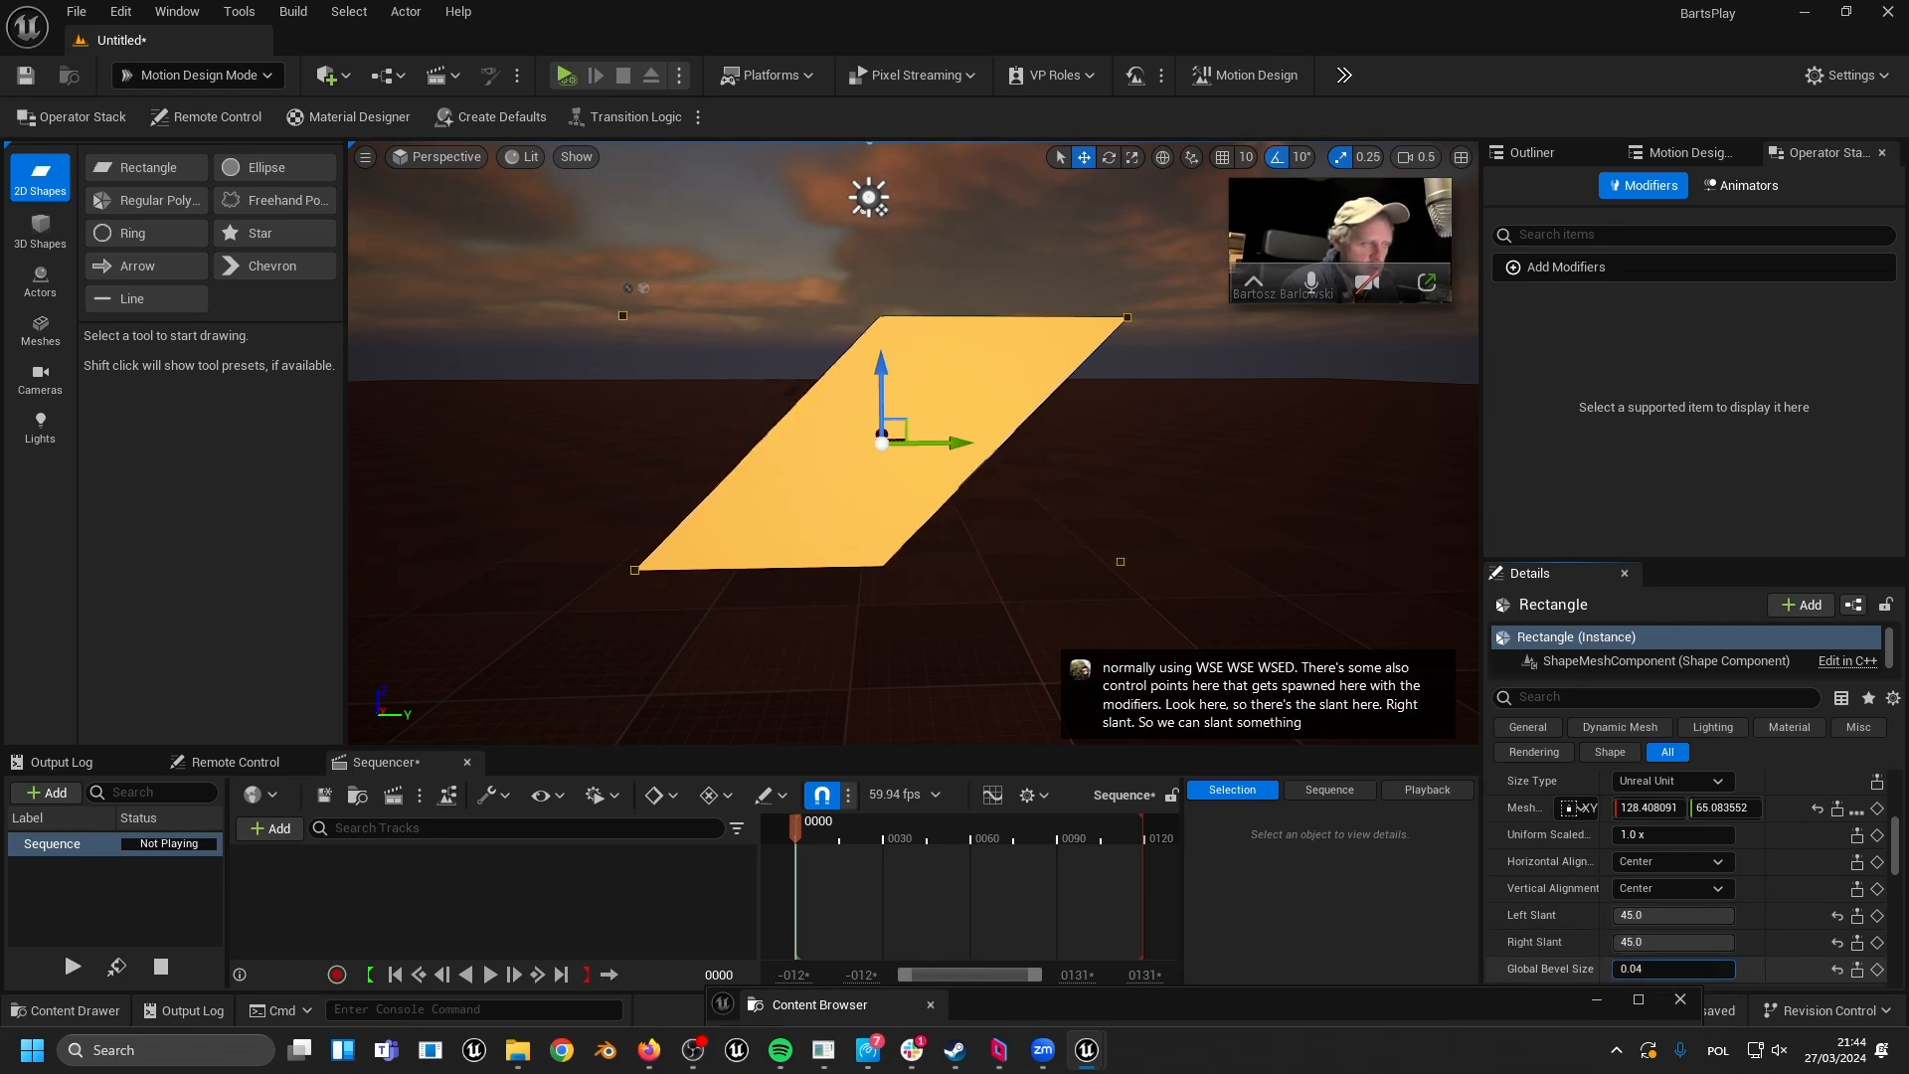
scroll(1591, 895, "up", 3)
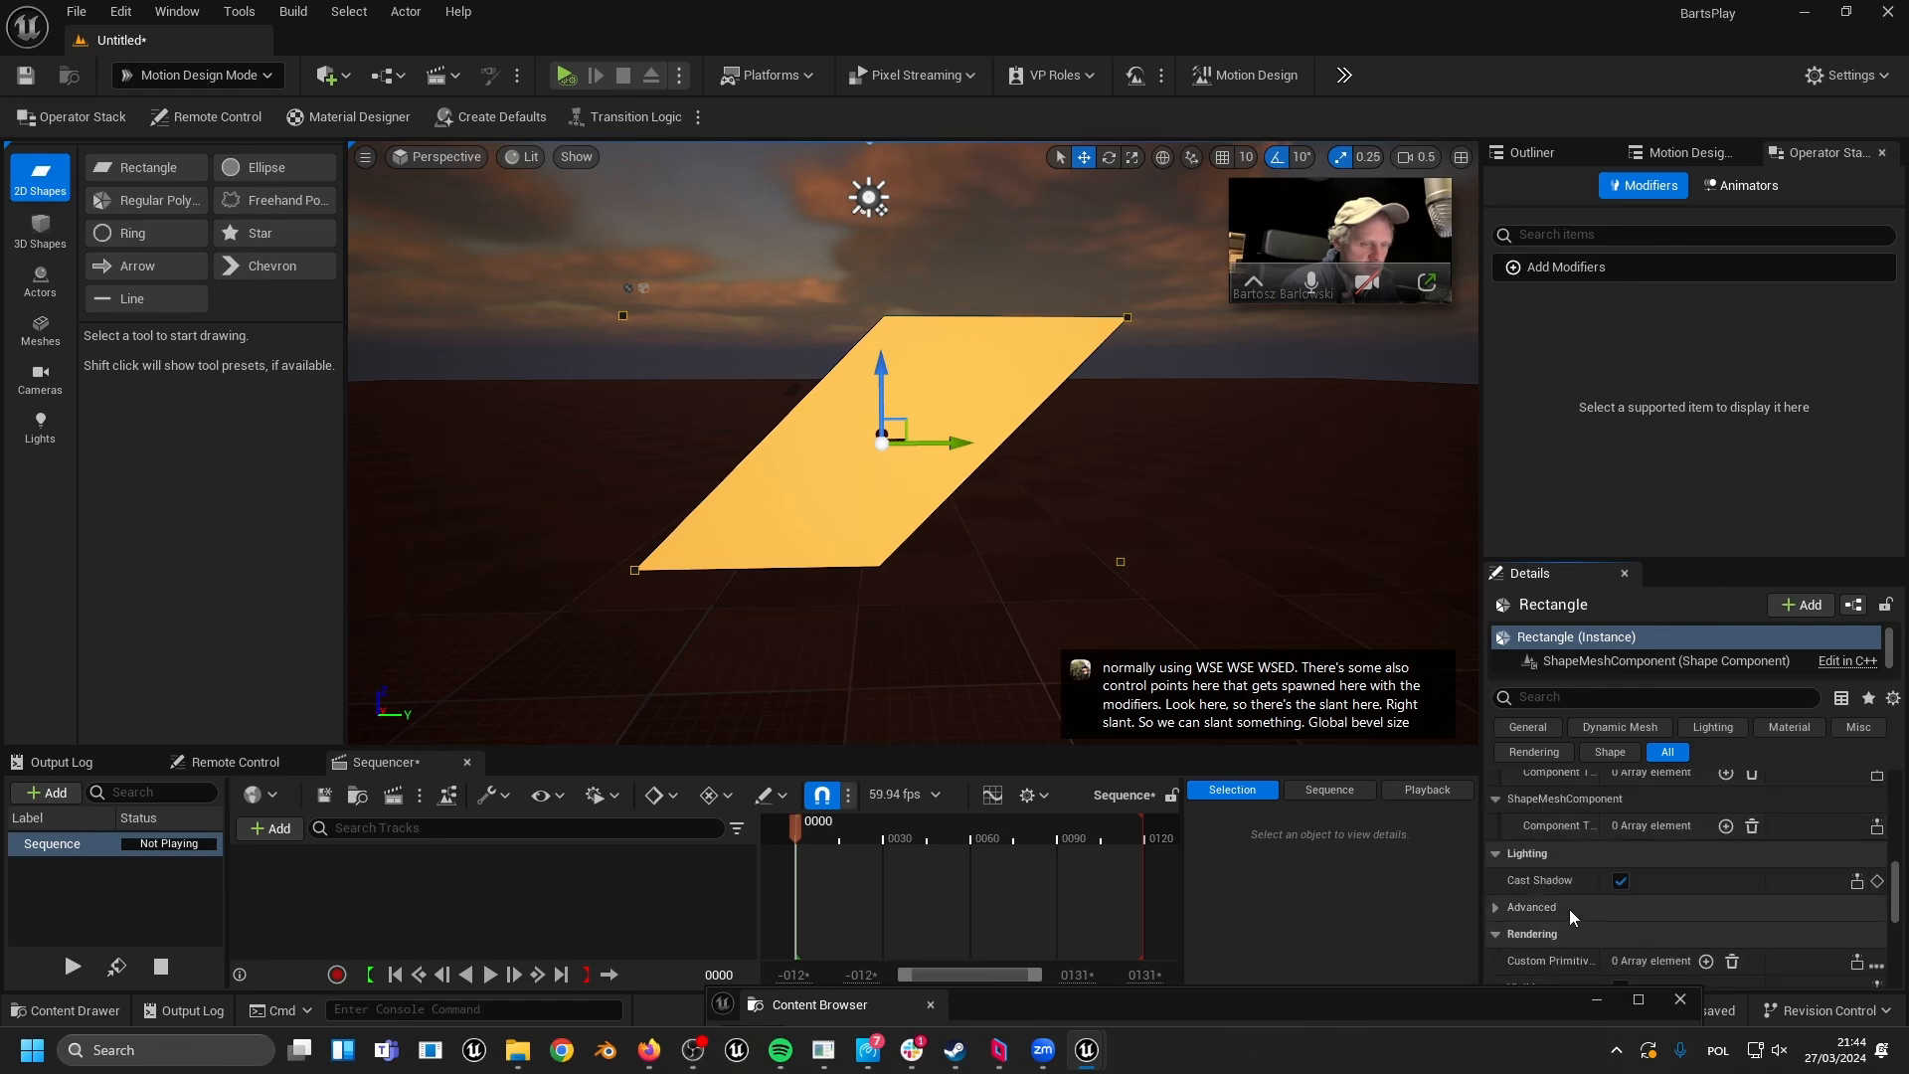
- Draw a 2D arrow beside the slanted rectangle, on the far side of the player start
right_click_drag(748, 442, 742, 443)
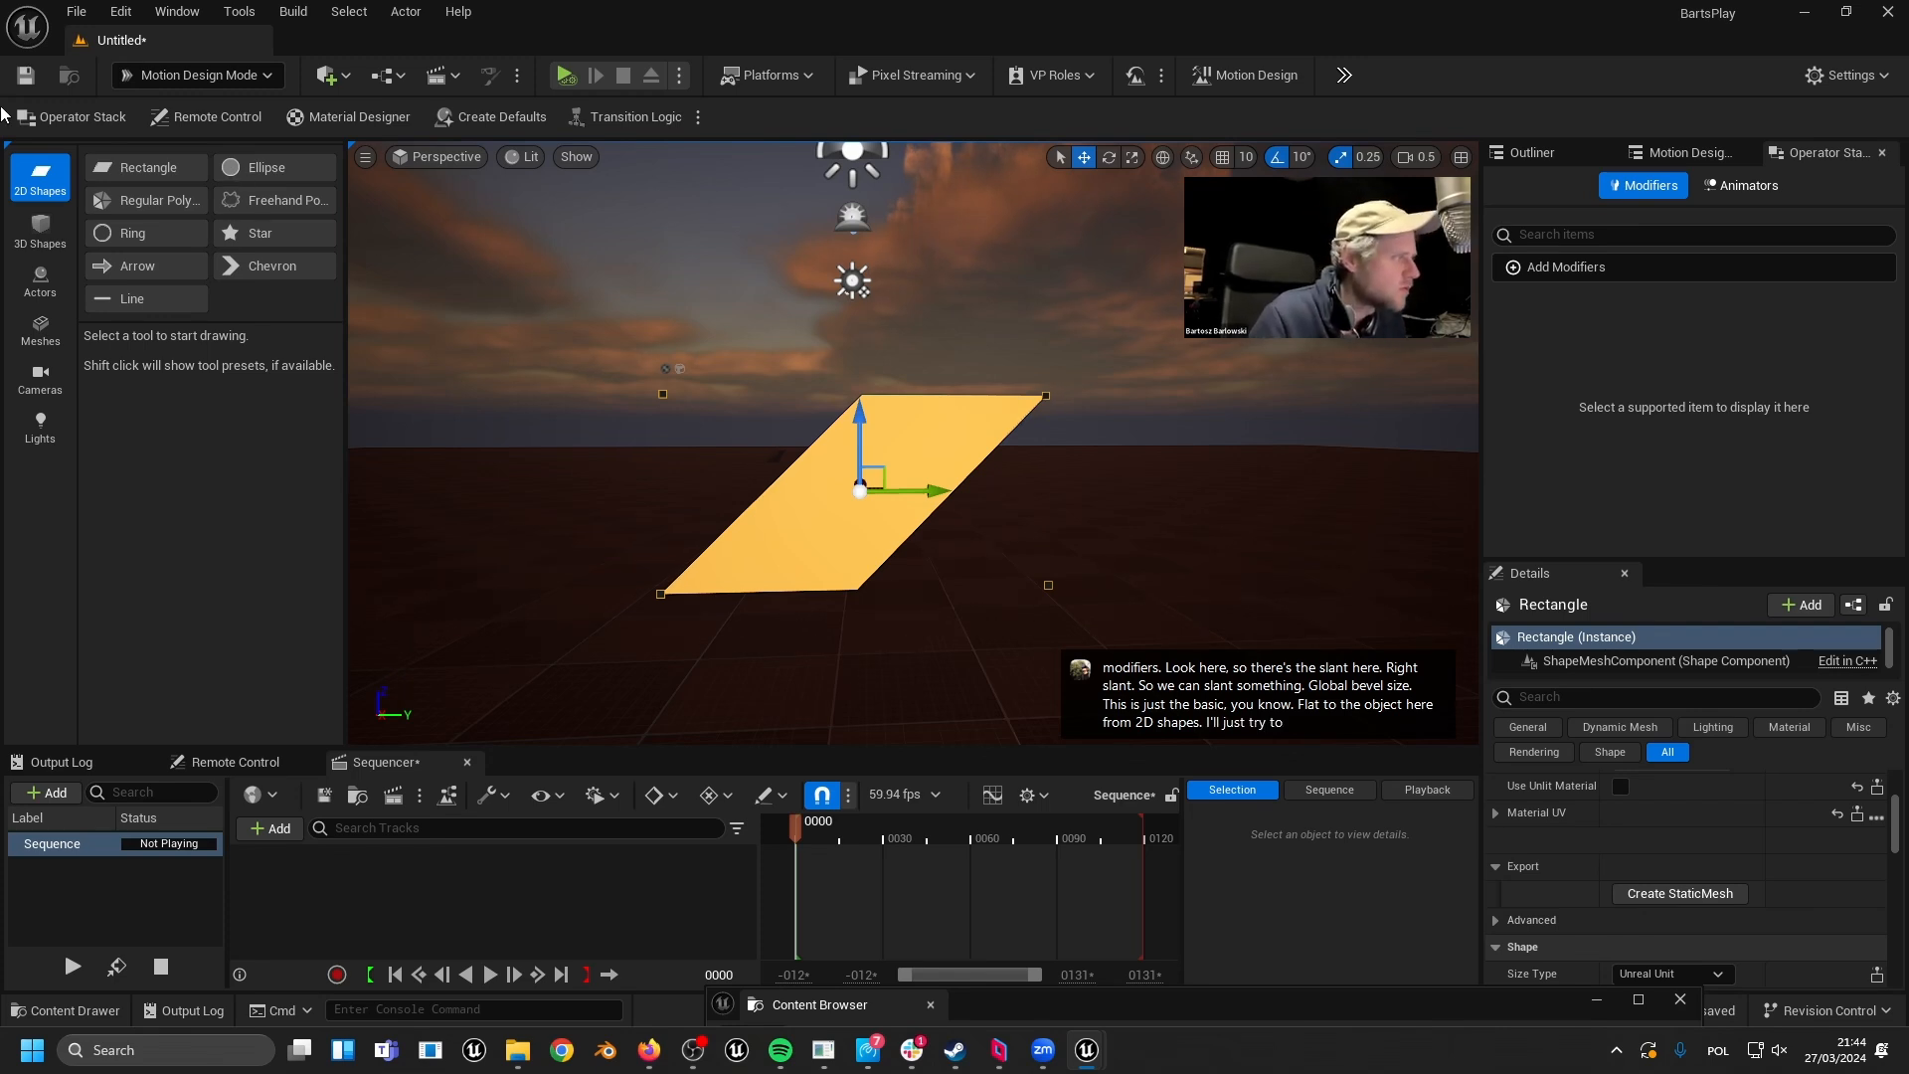
right_click_drag(418, 398, 421, 397)
left_click(177, 264)
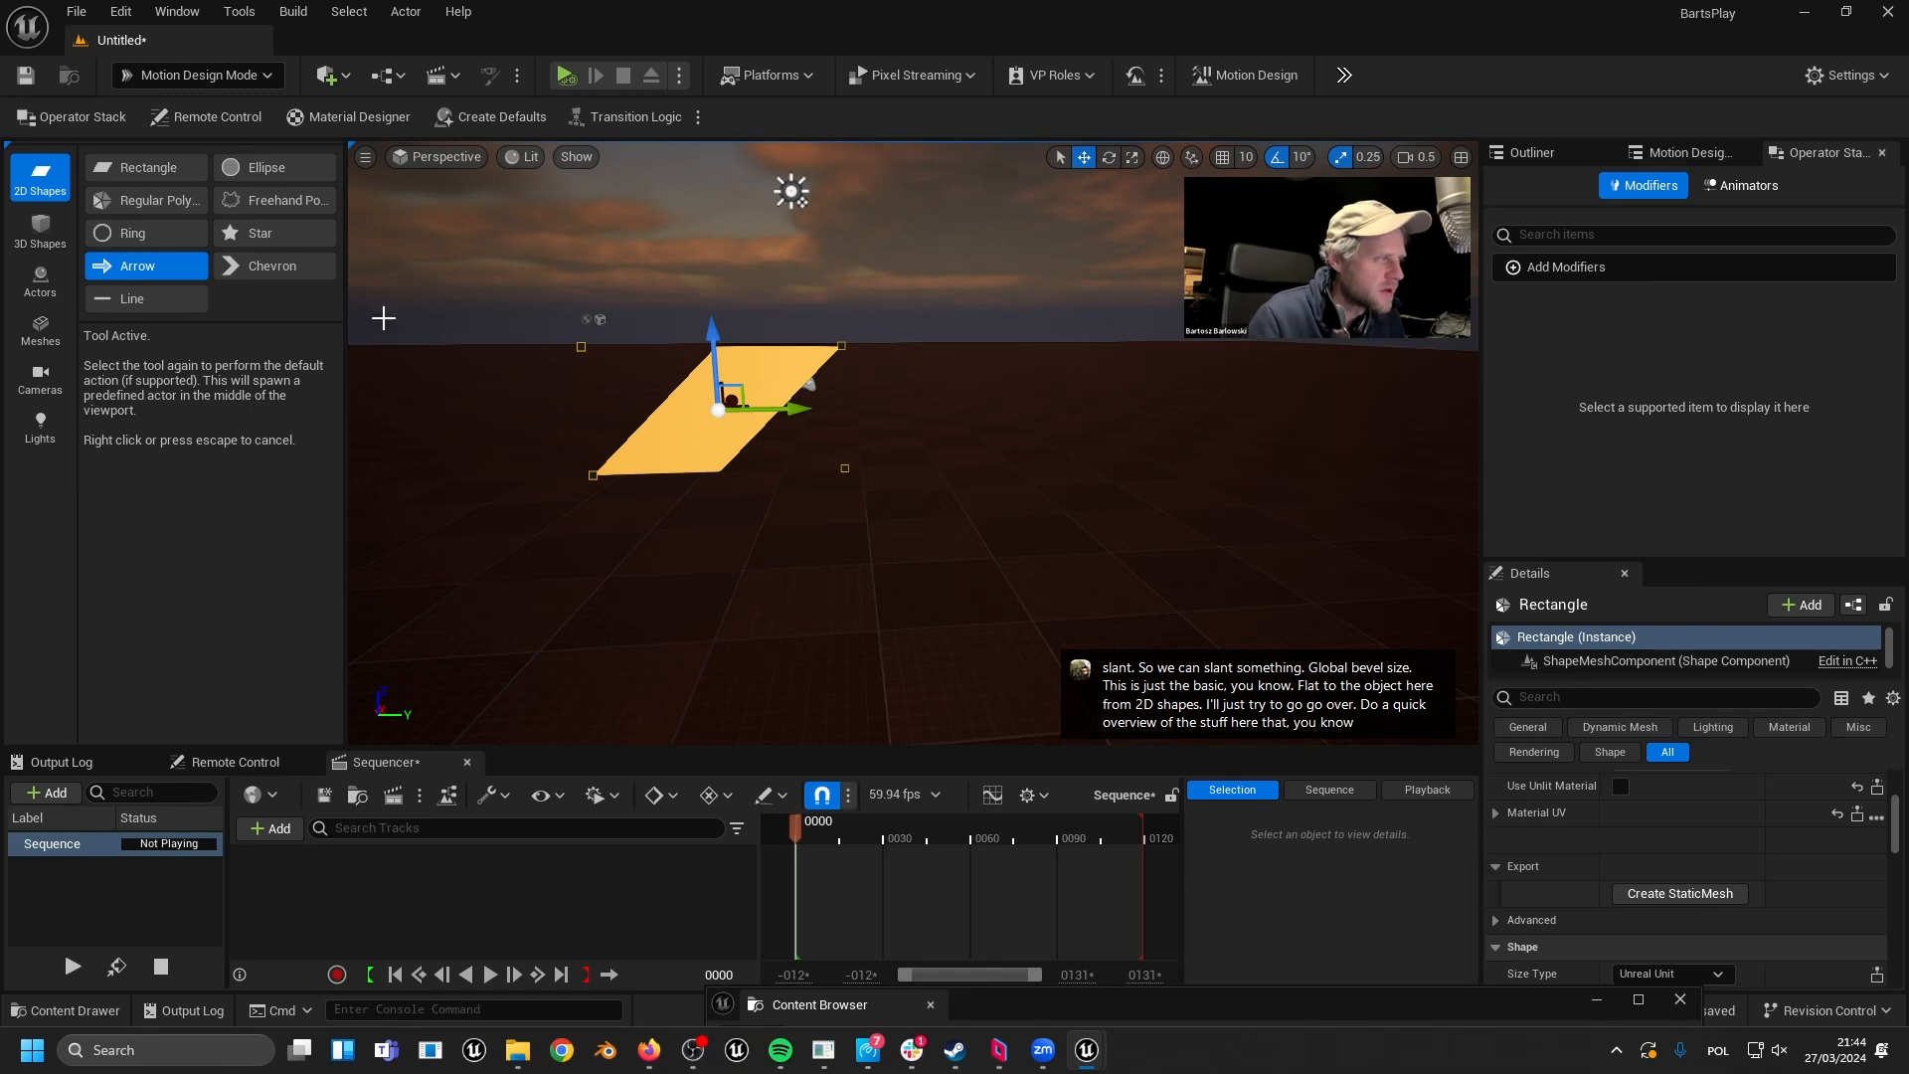
left_click_drag(918, 353, 1164, 456)
right_click_drag(798, 379, 797, 379)
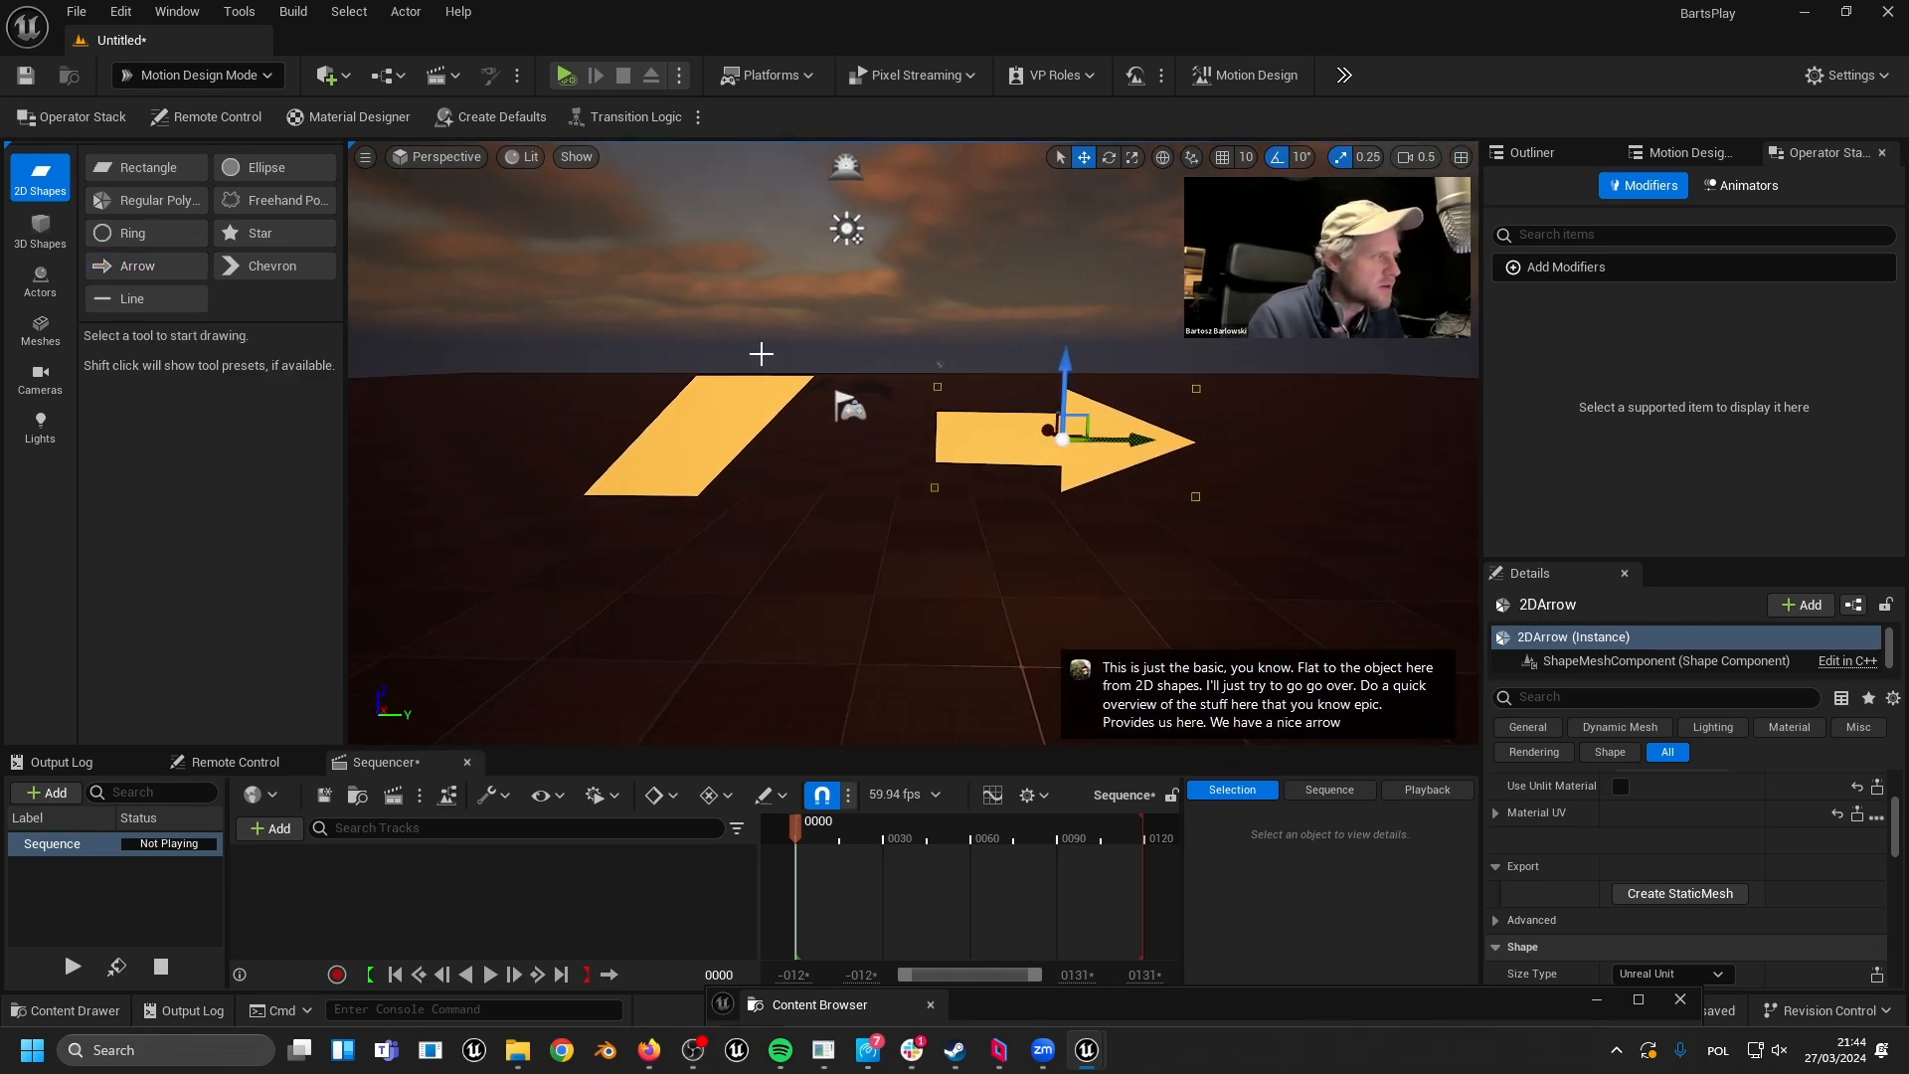
- Change the 2D arrow's simple material style to Linear Gradient
scroll(1658, 947, "up", 5)
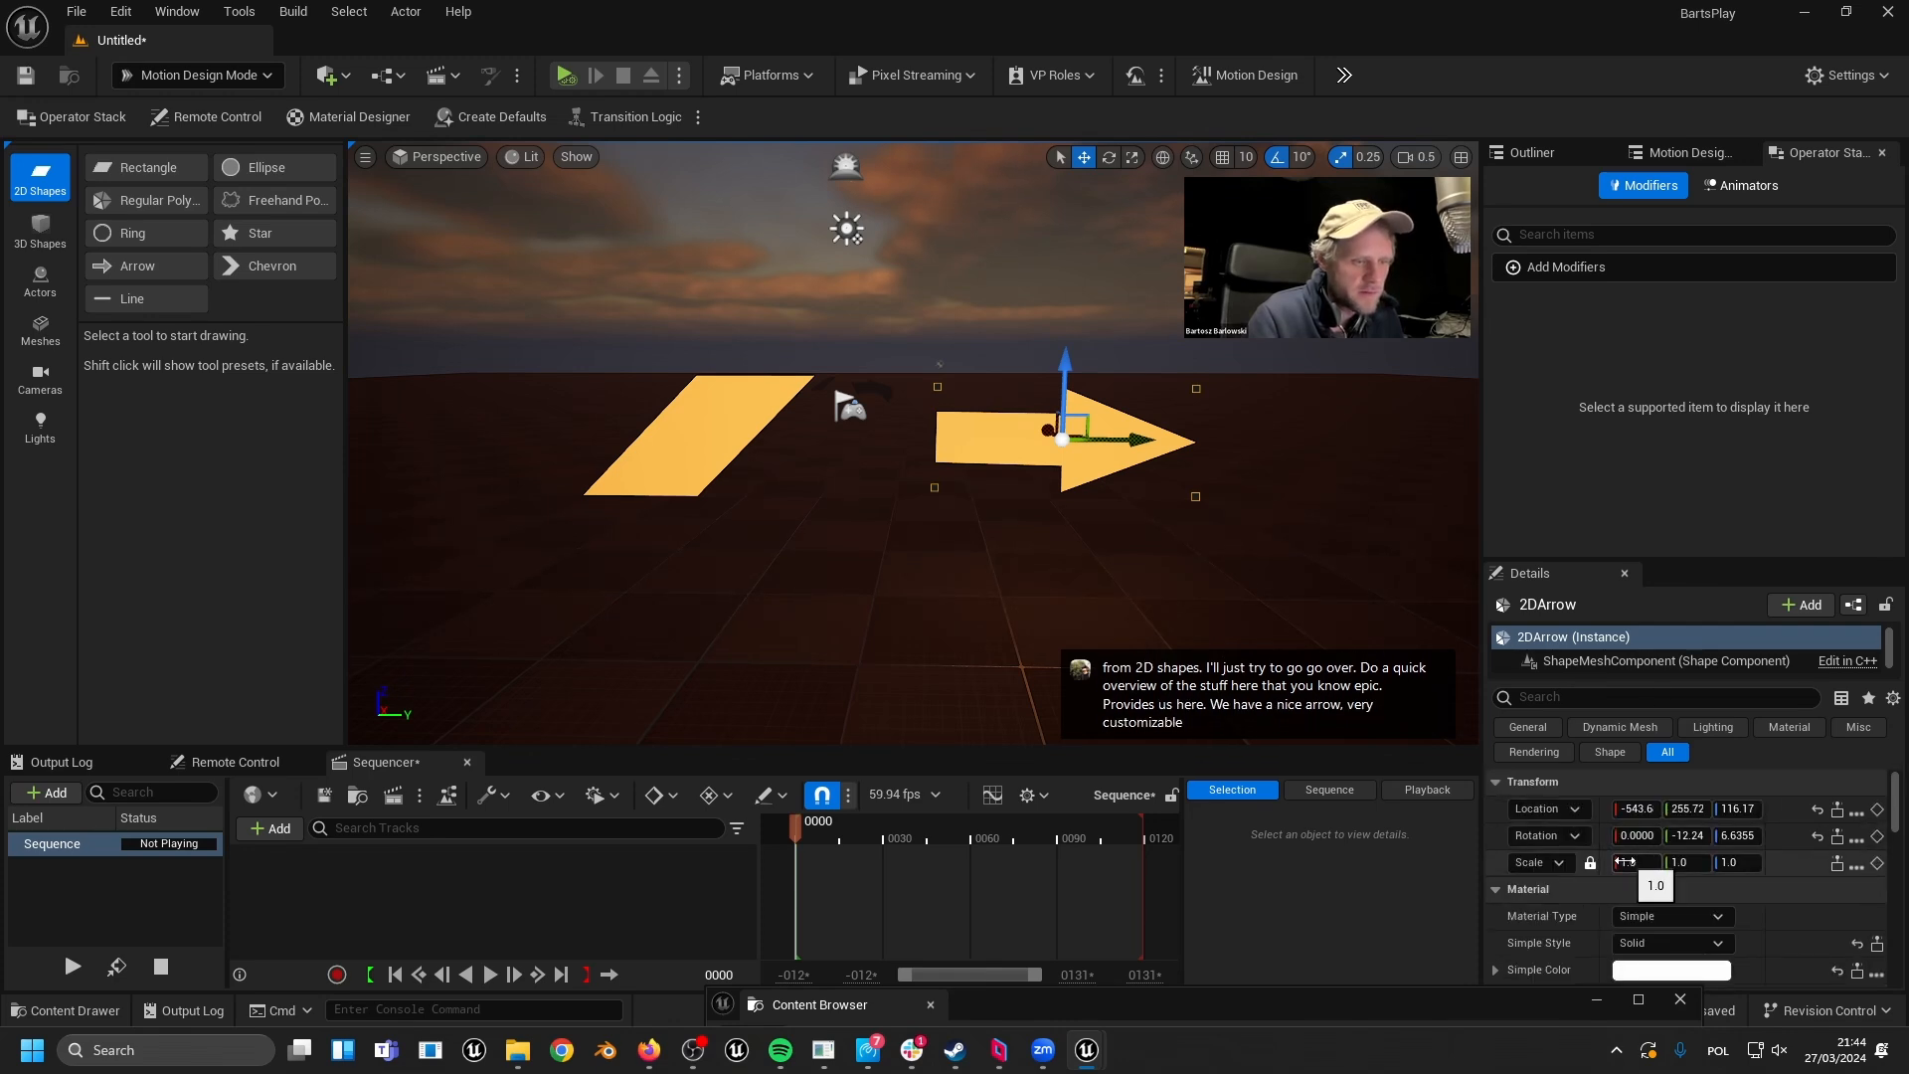
scroll(1600, 936, "down", 1)
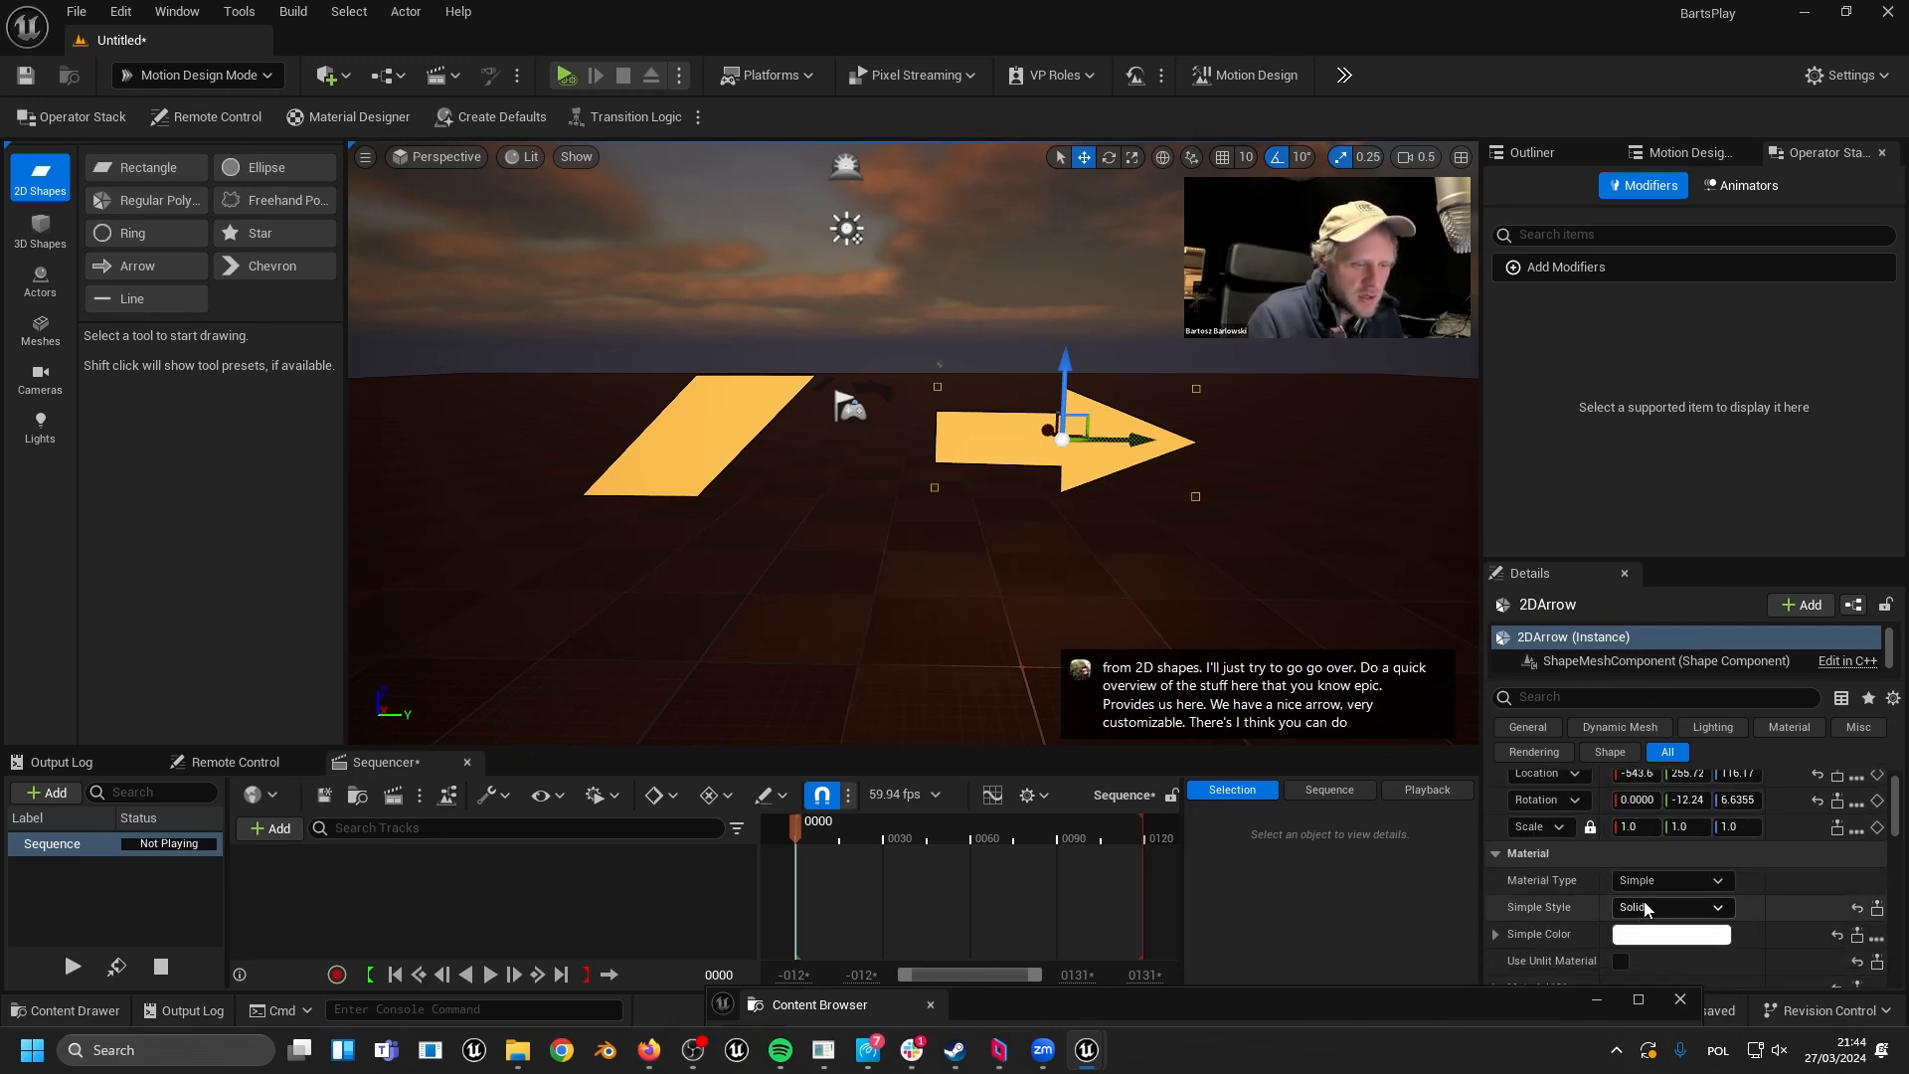
left_click(1676, 907)
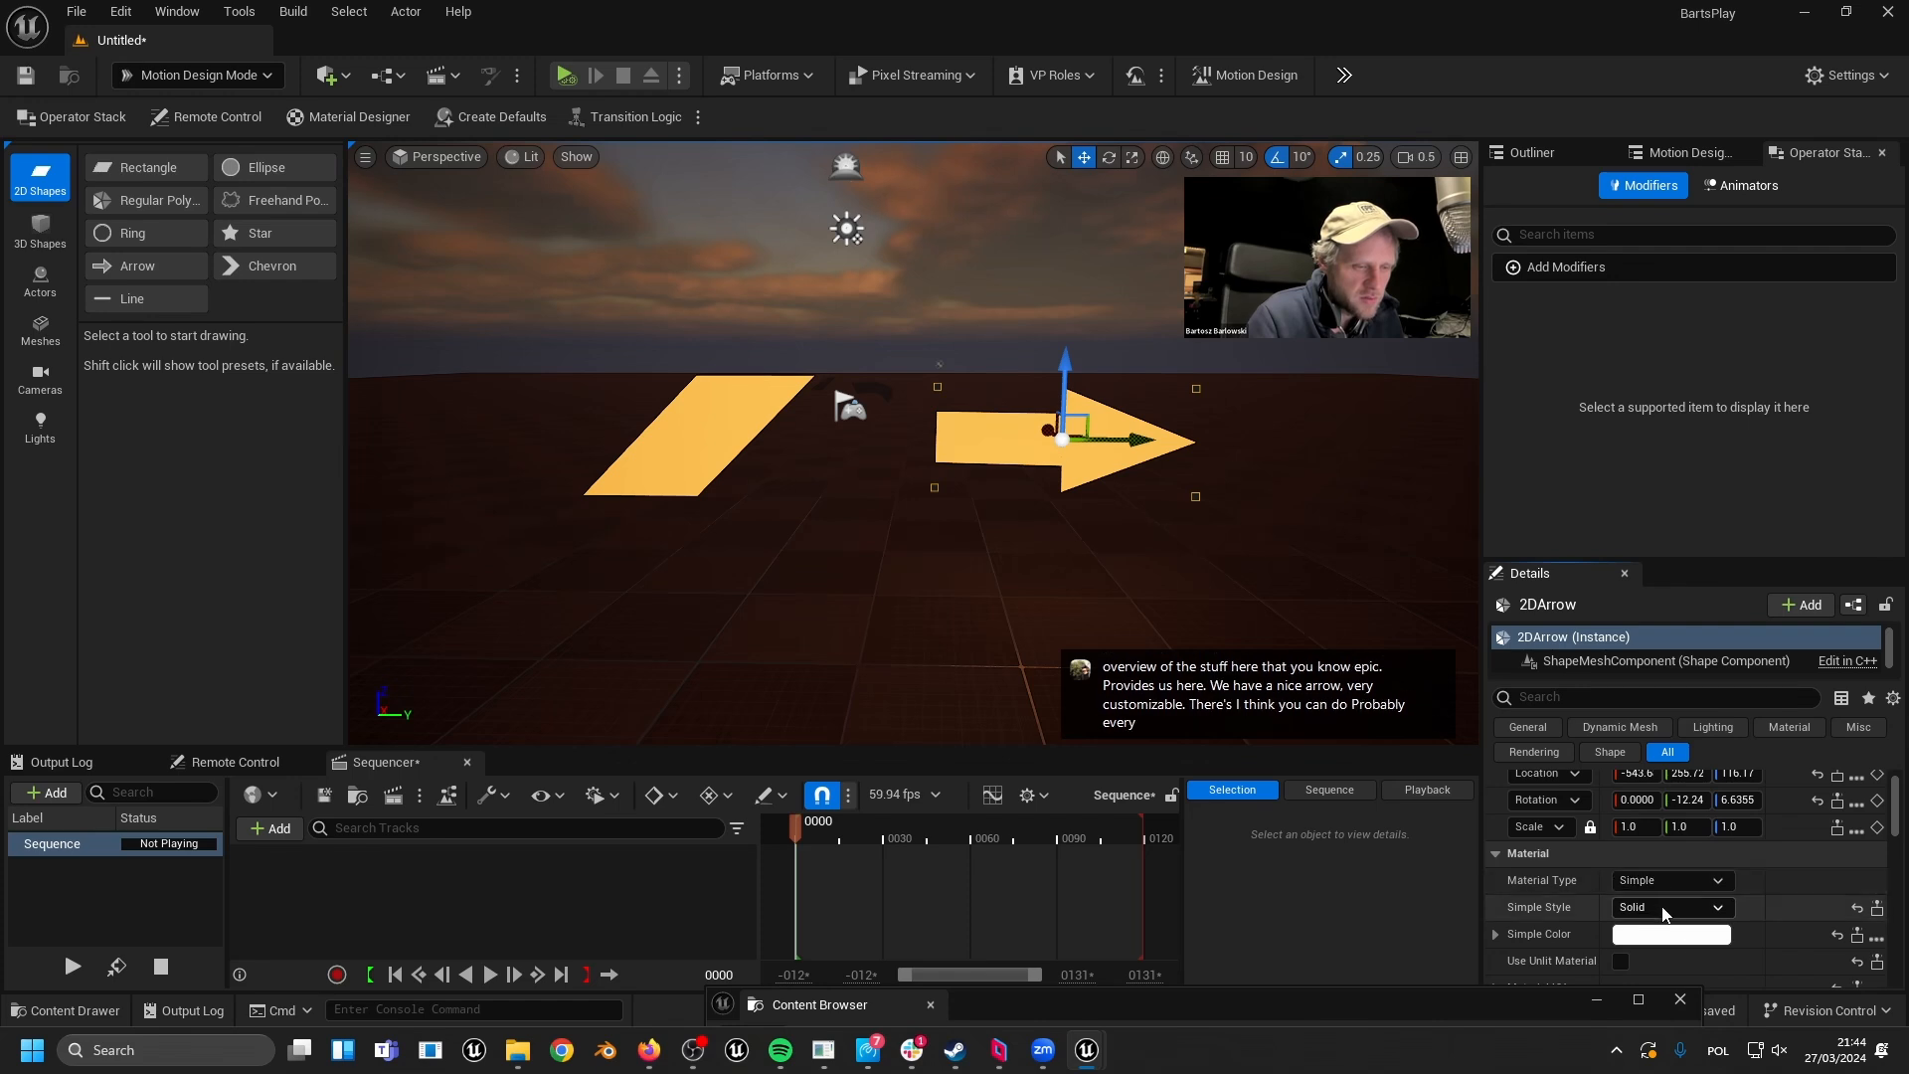
left_click(1658, 937)
left_click(1655, 908)
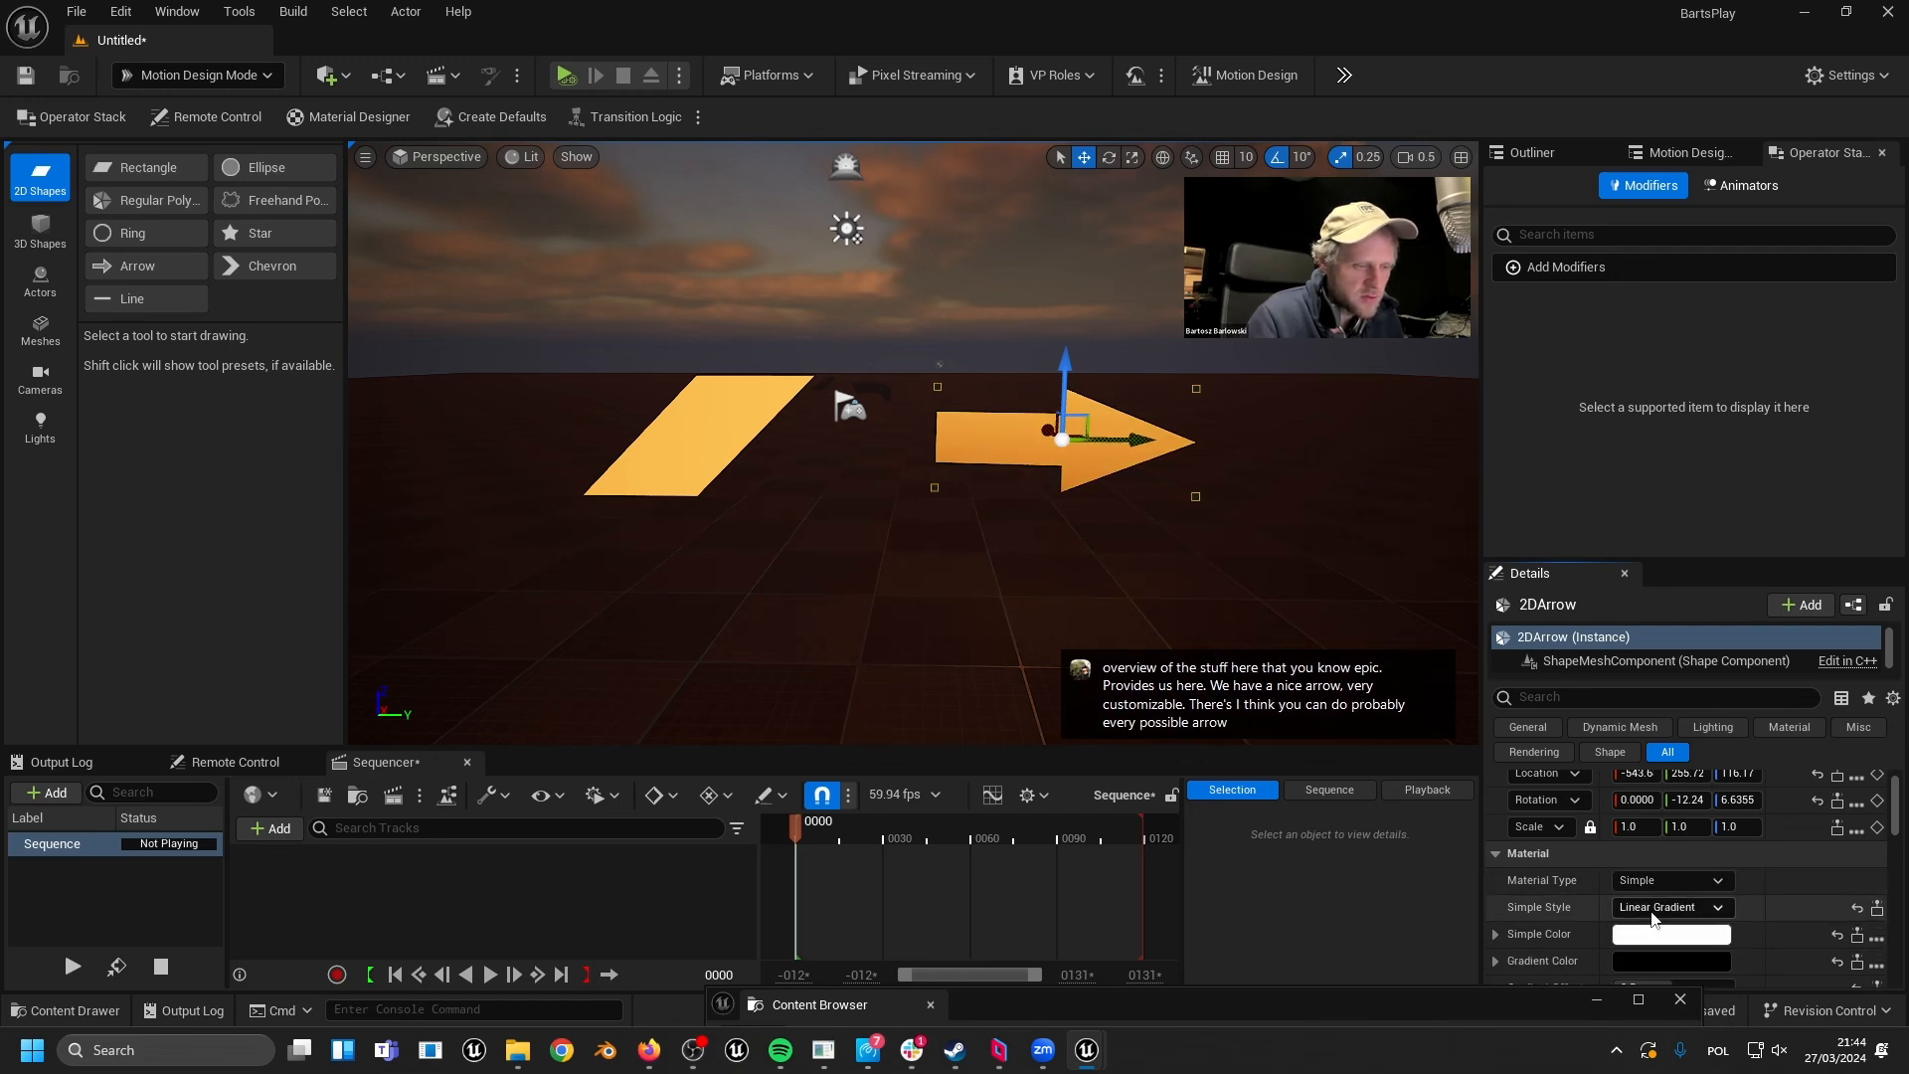
- Change the 2D arrow's material type to Asset and assign the chrome material to it
left_click(1650, 929)
left_click(1645, 881)
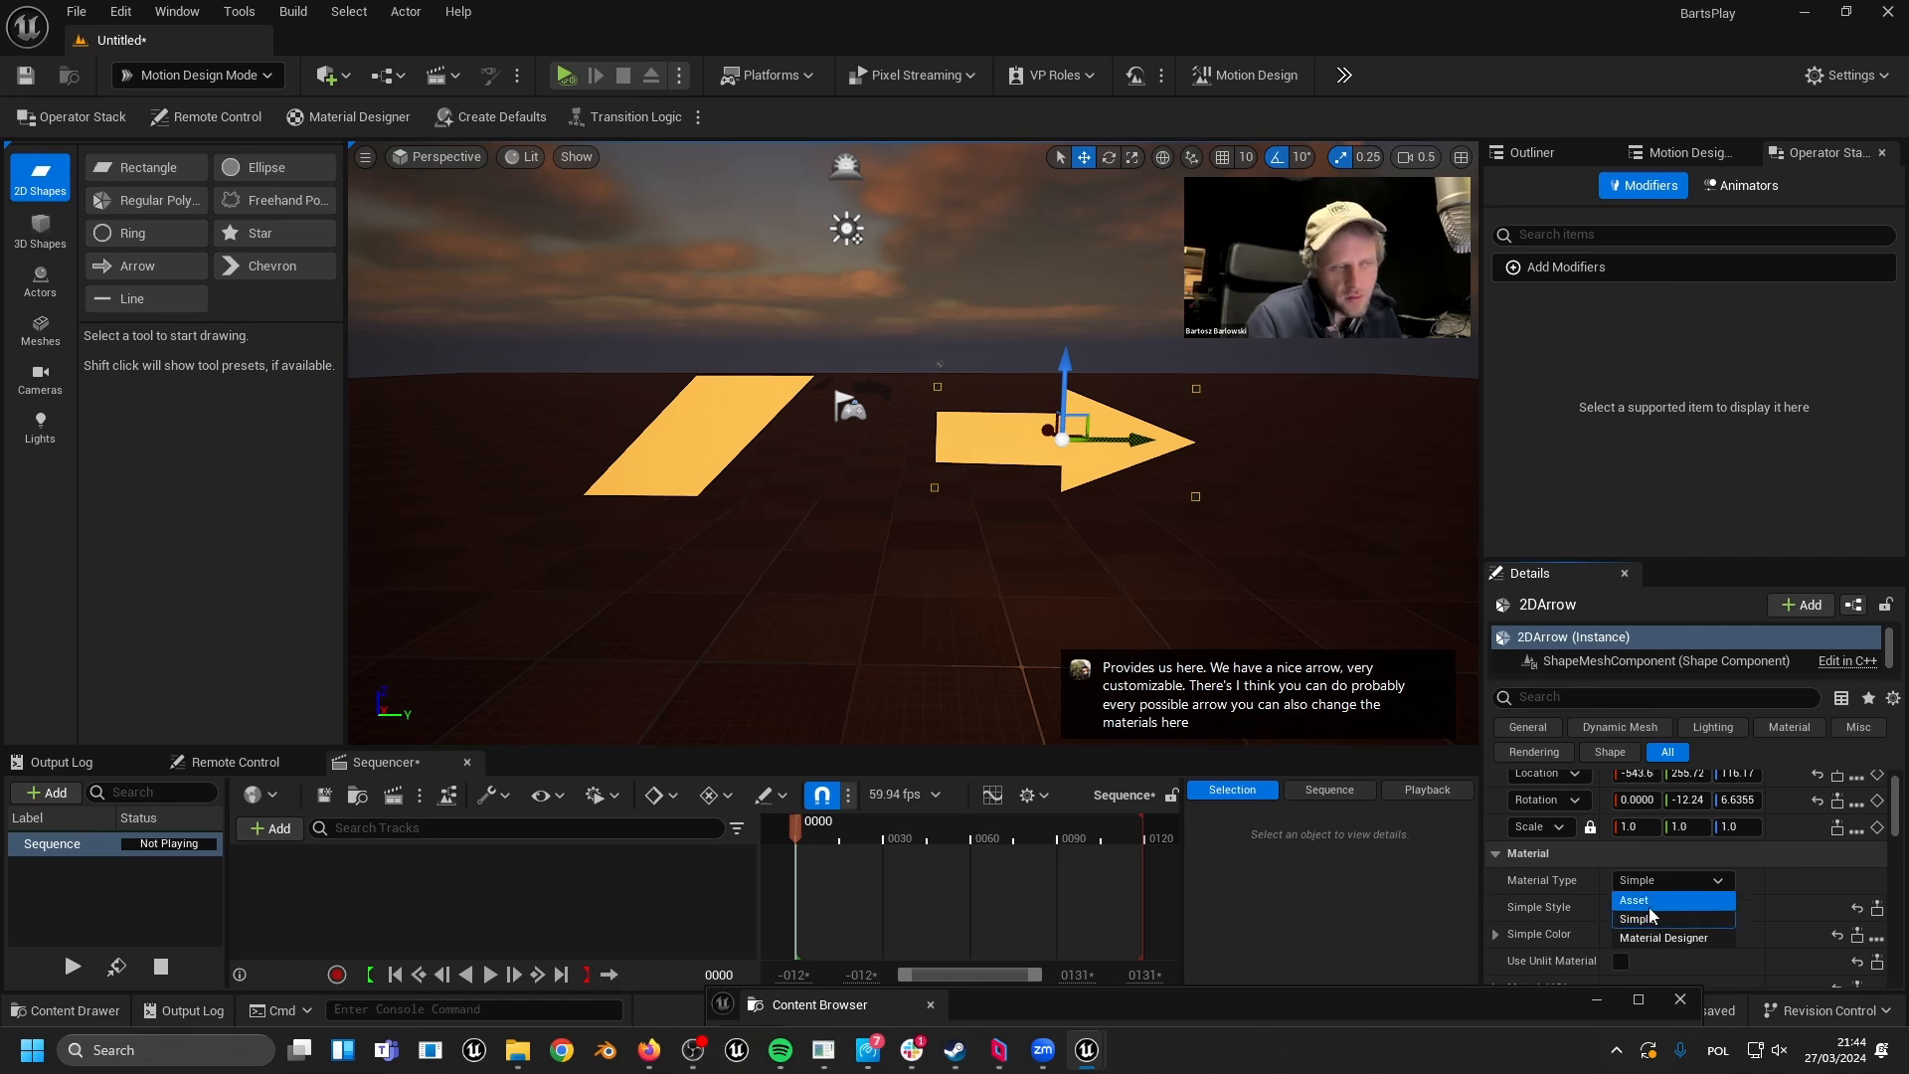
left_click(1645, 900)
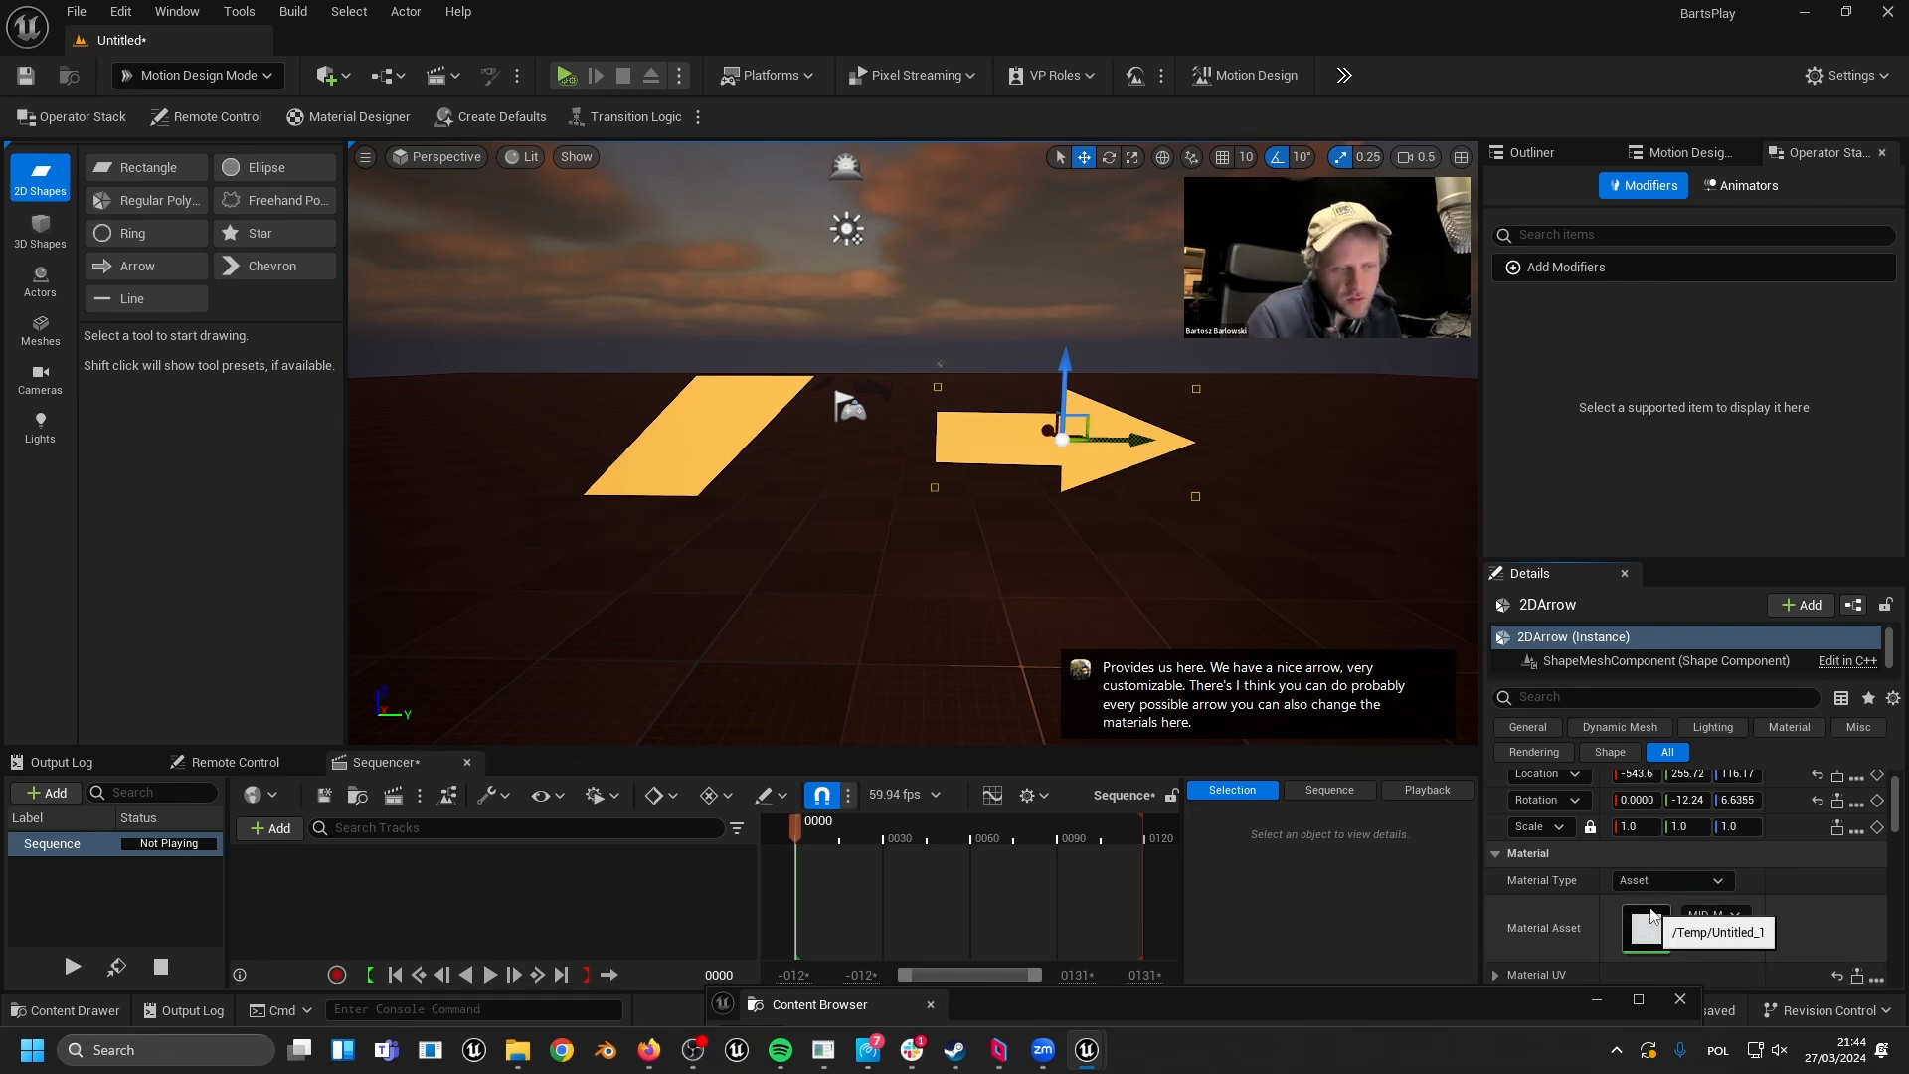
left_click(1710, 915)
left_click(1692, 832)
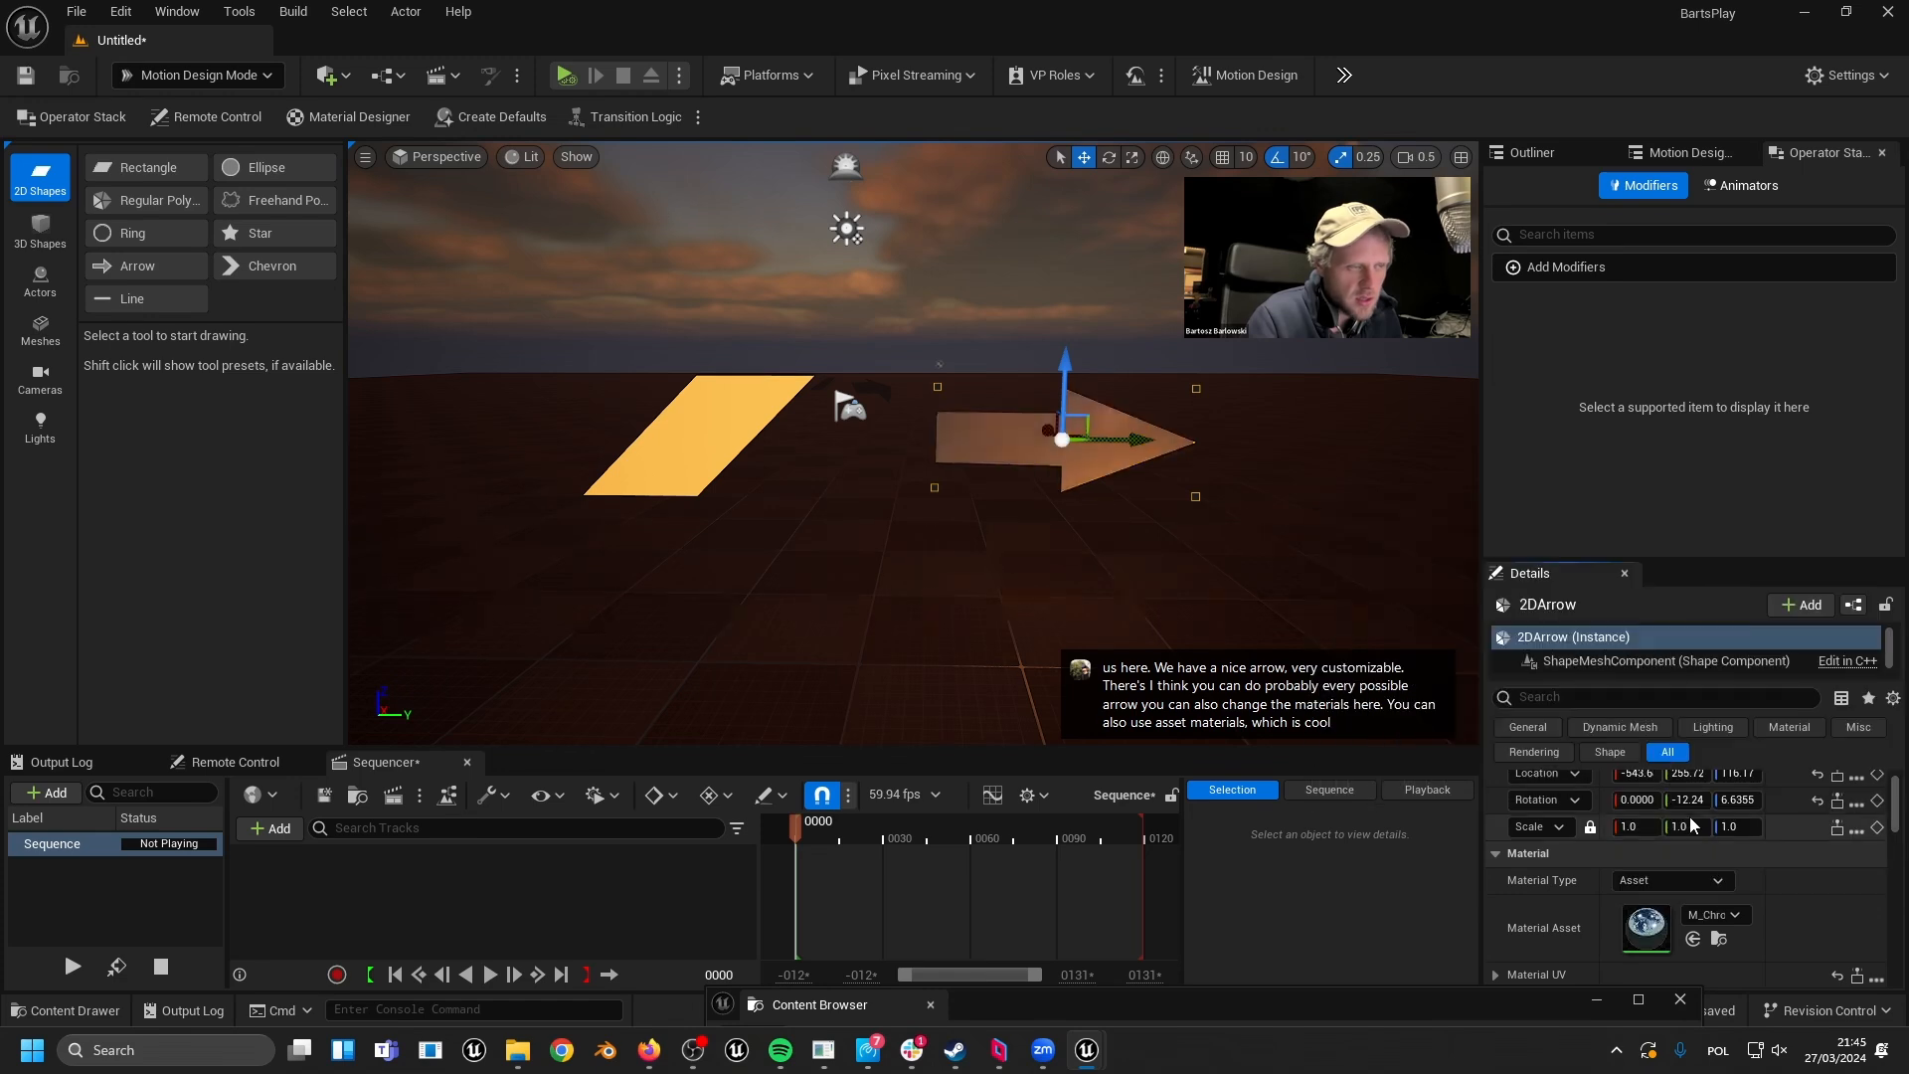
right_click_drag(996, 566, 1019, 580)
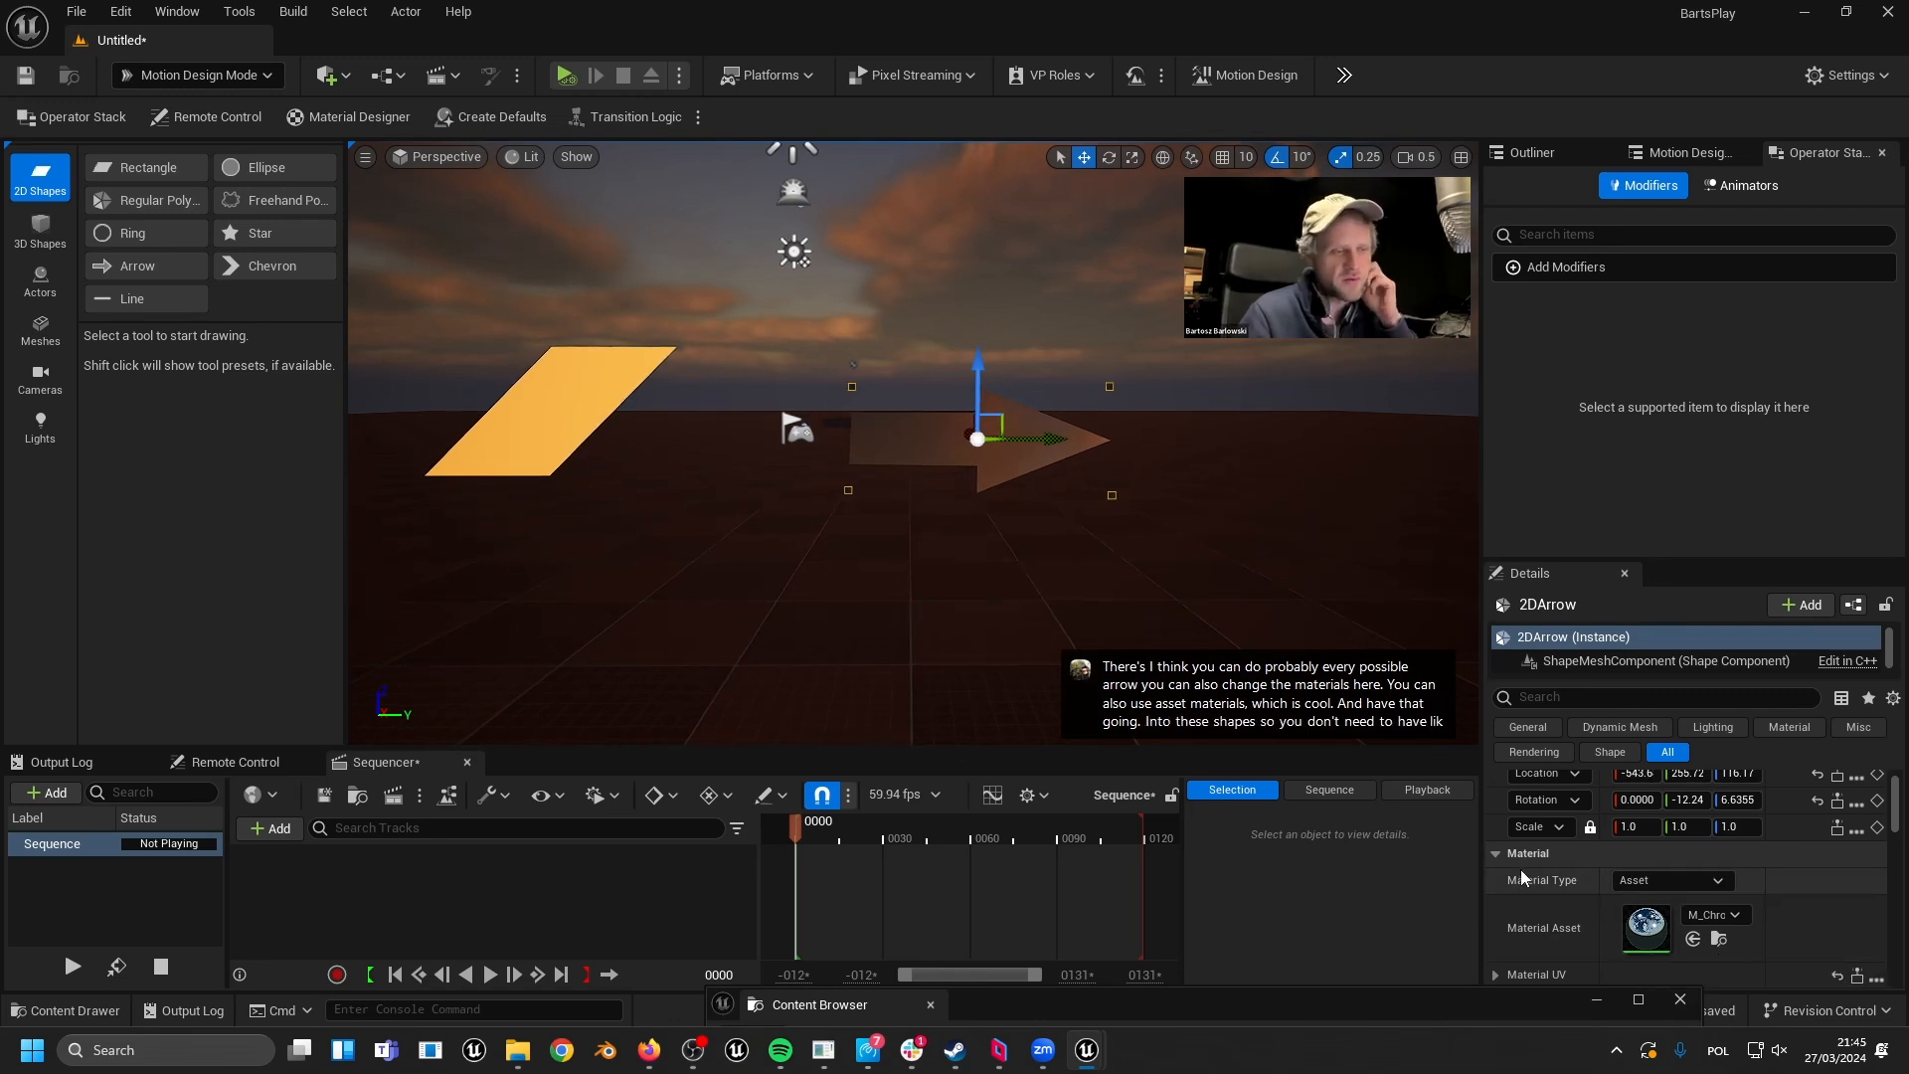
- Draw an evenly proportioned 2D star in front of the player start, between the slanted rectangle and the arrow
left_click(276, 237)
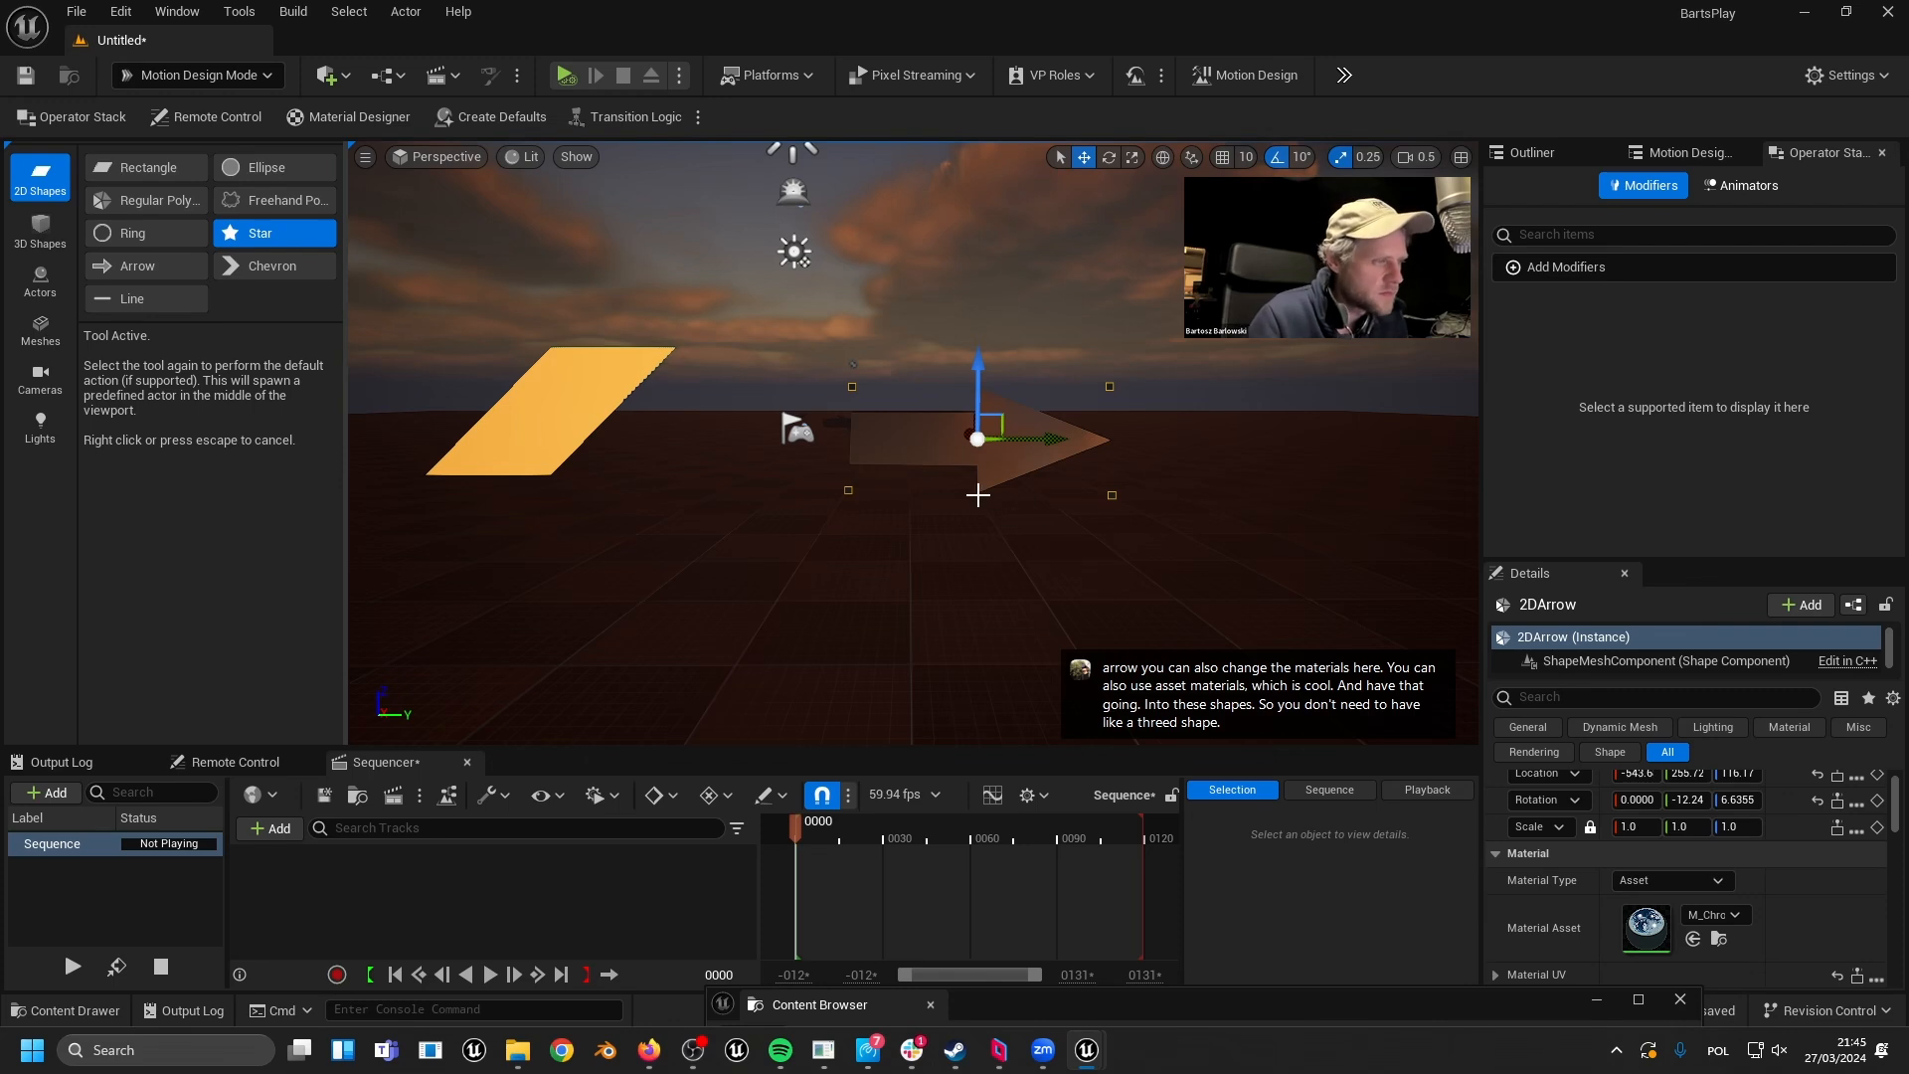
key("Escape")
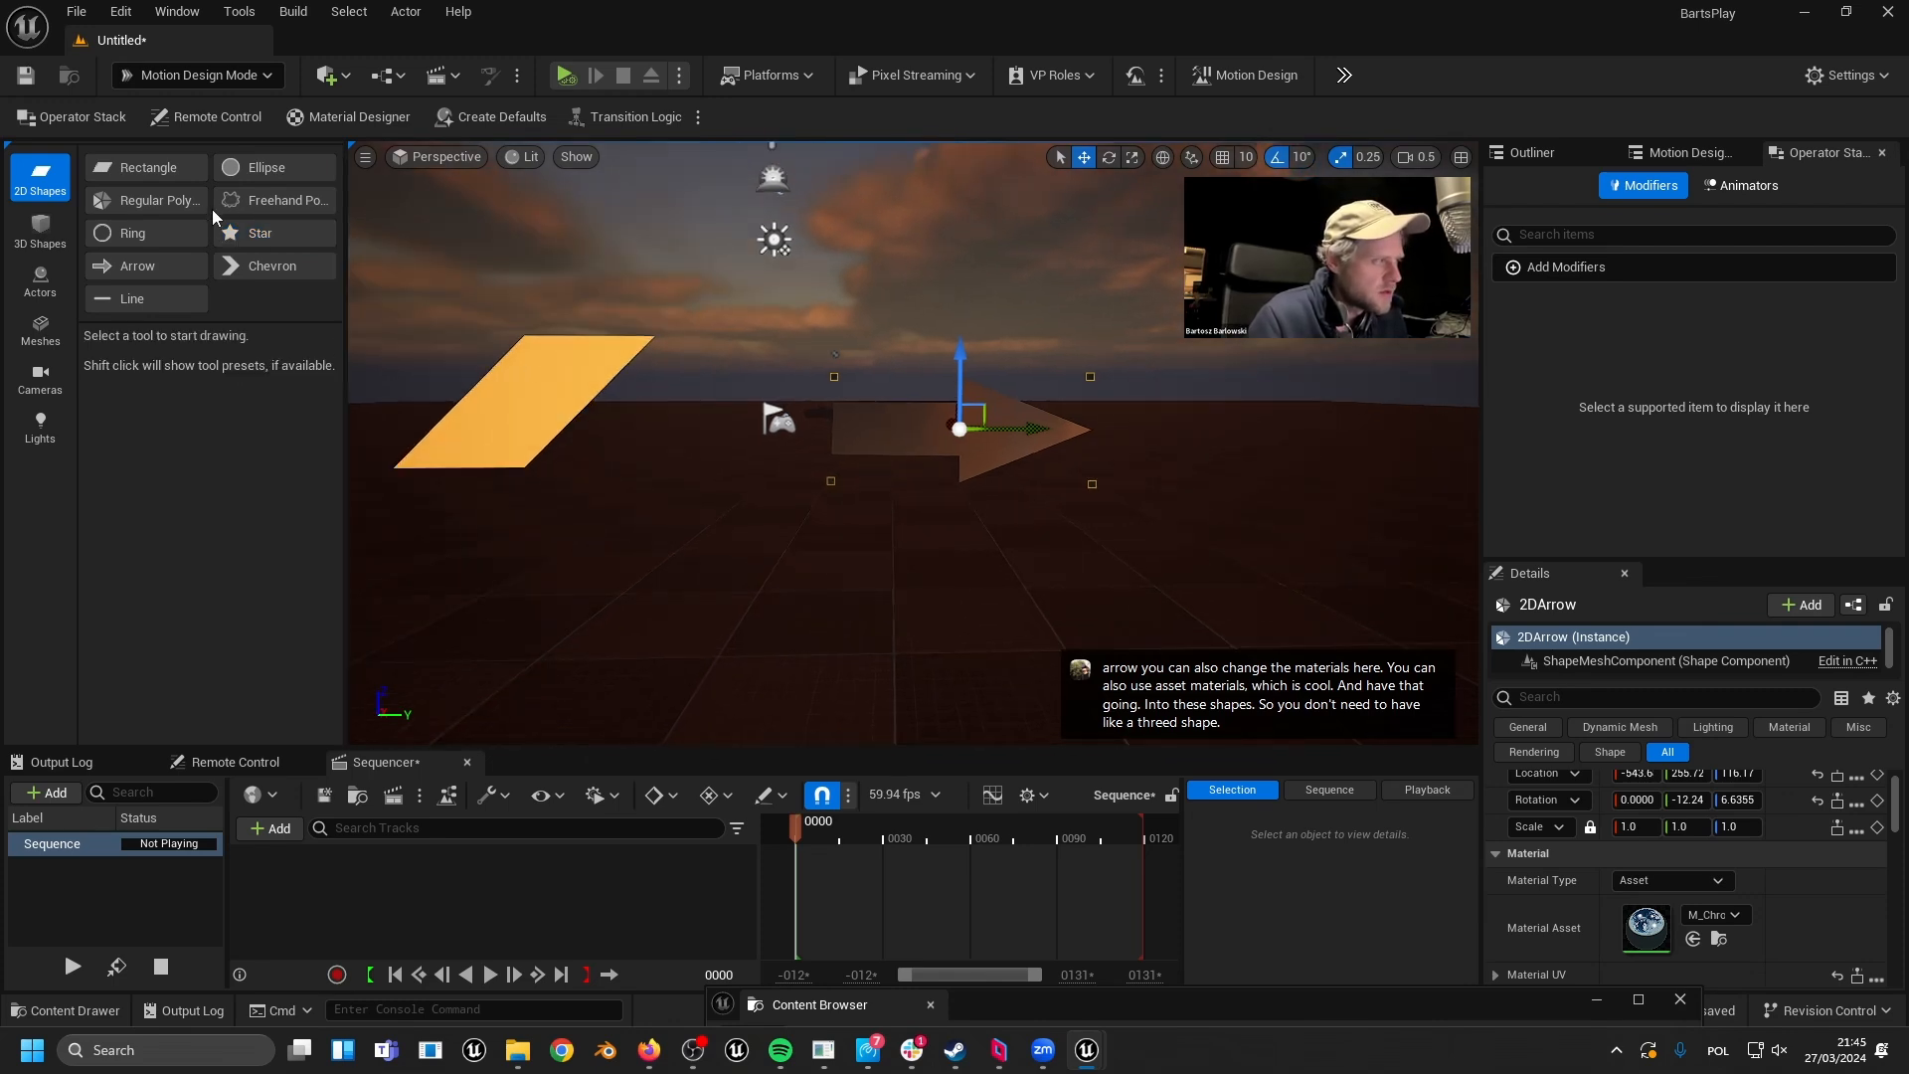
left_click(248, 233)
mouse_move(682, 466)
left_mouse_down()
mouse_move(793, 550)
mouse_move(770, 536)
left_mouse_up()
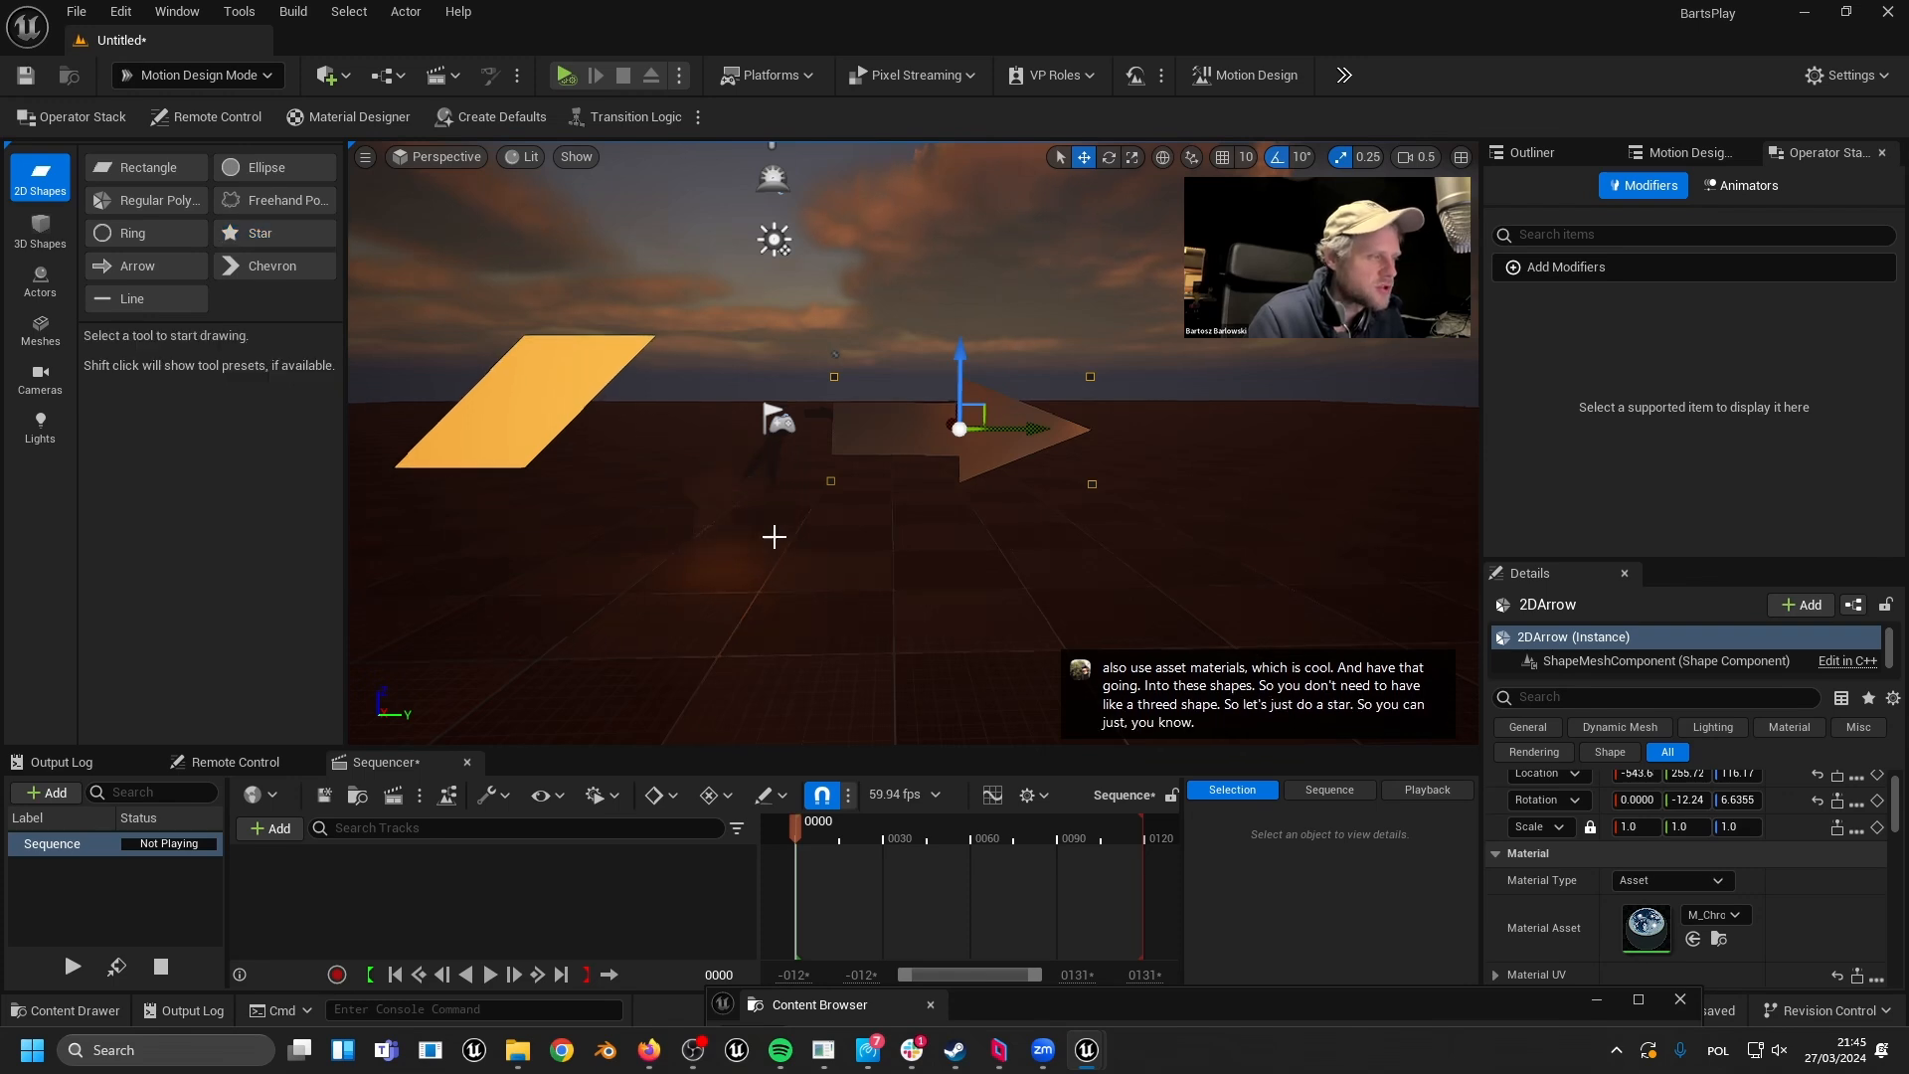
key("f")
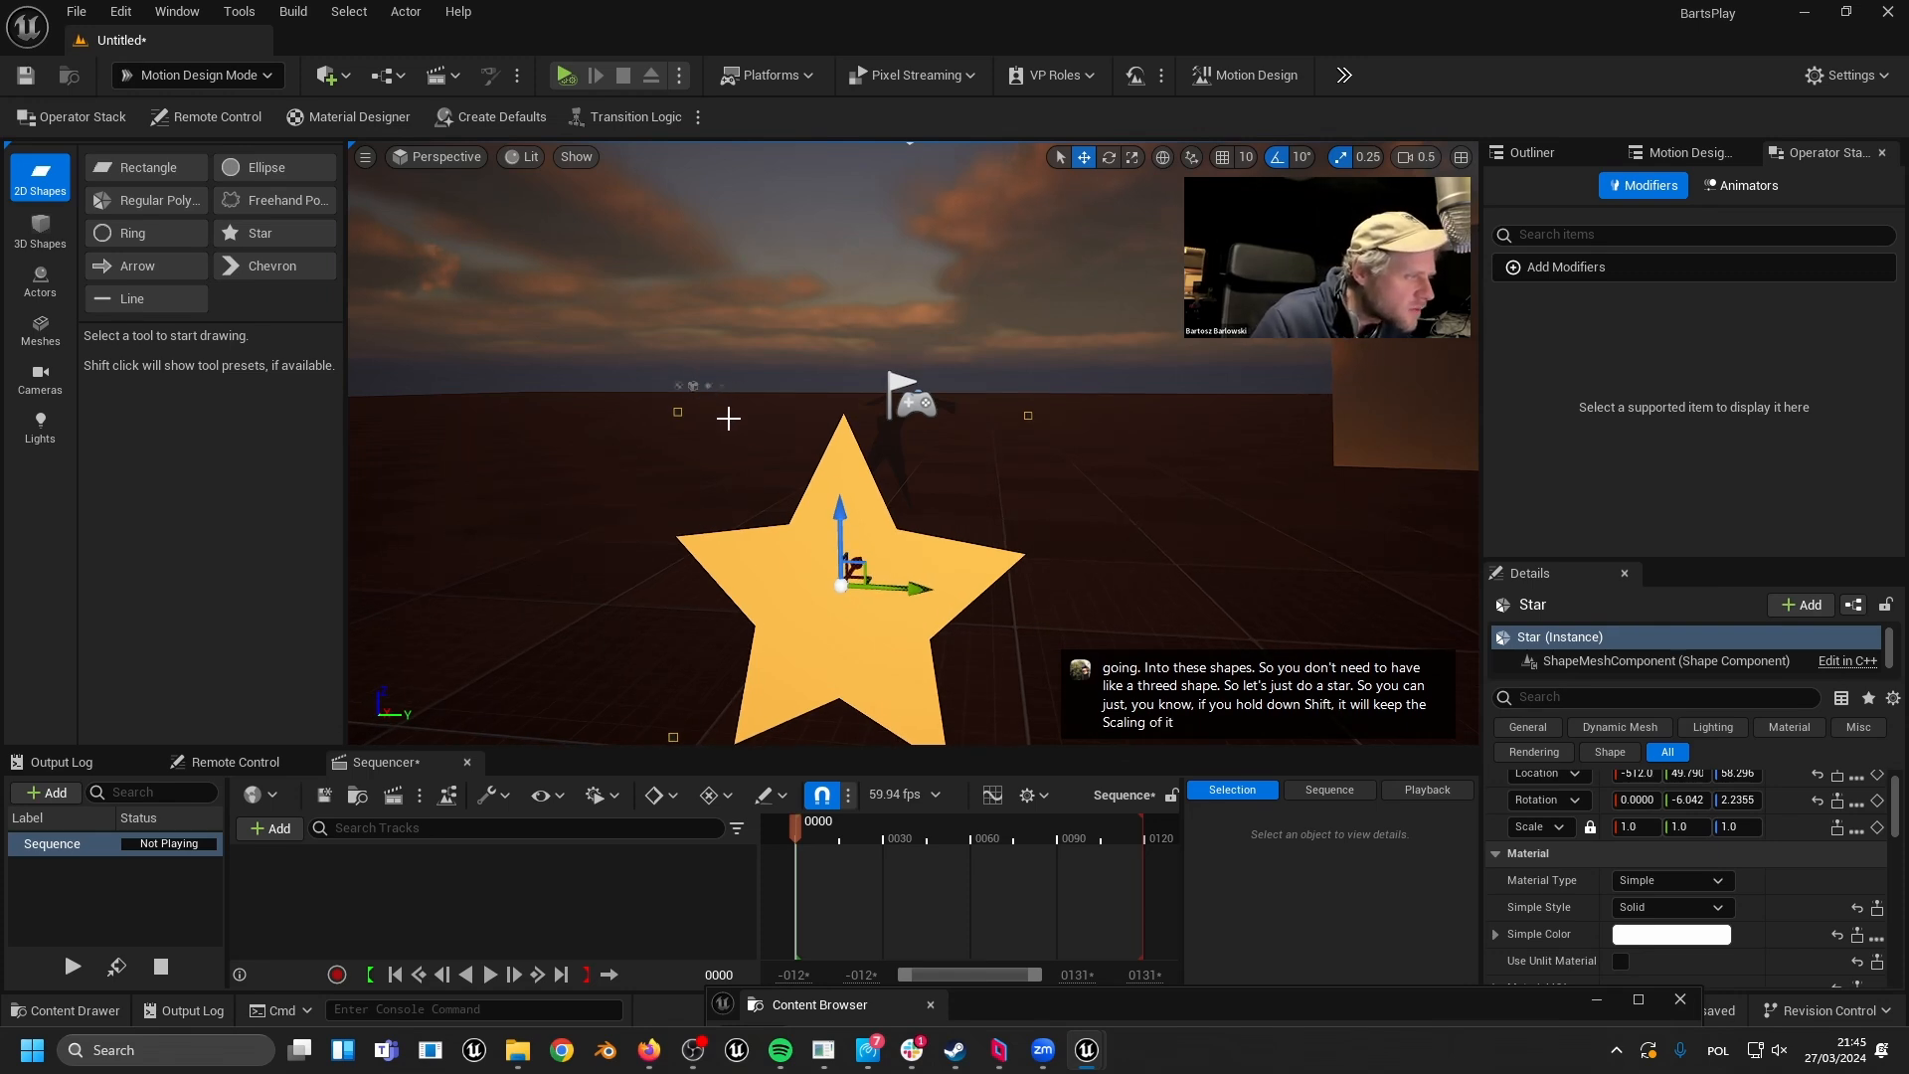
scroll(729, 417, "down", 6)
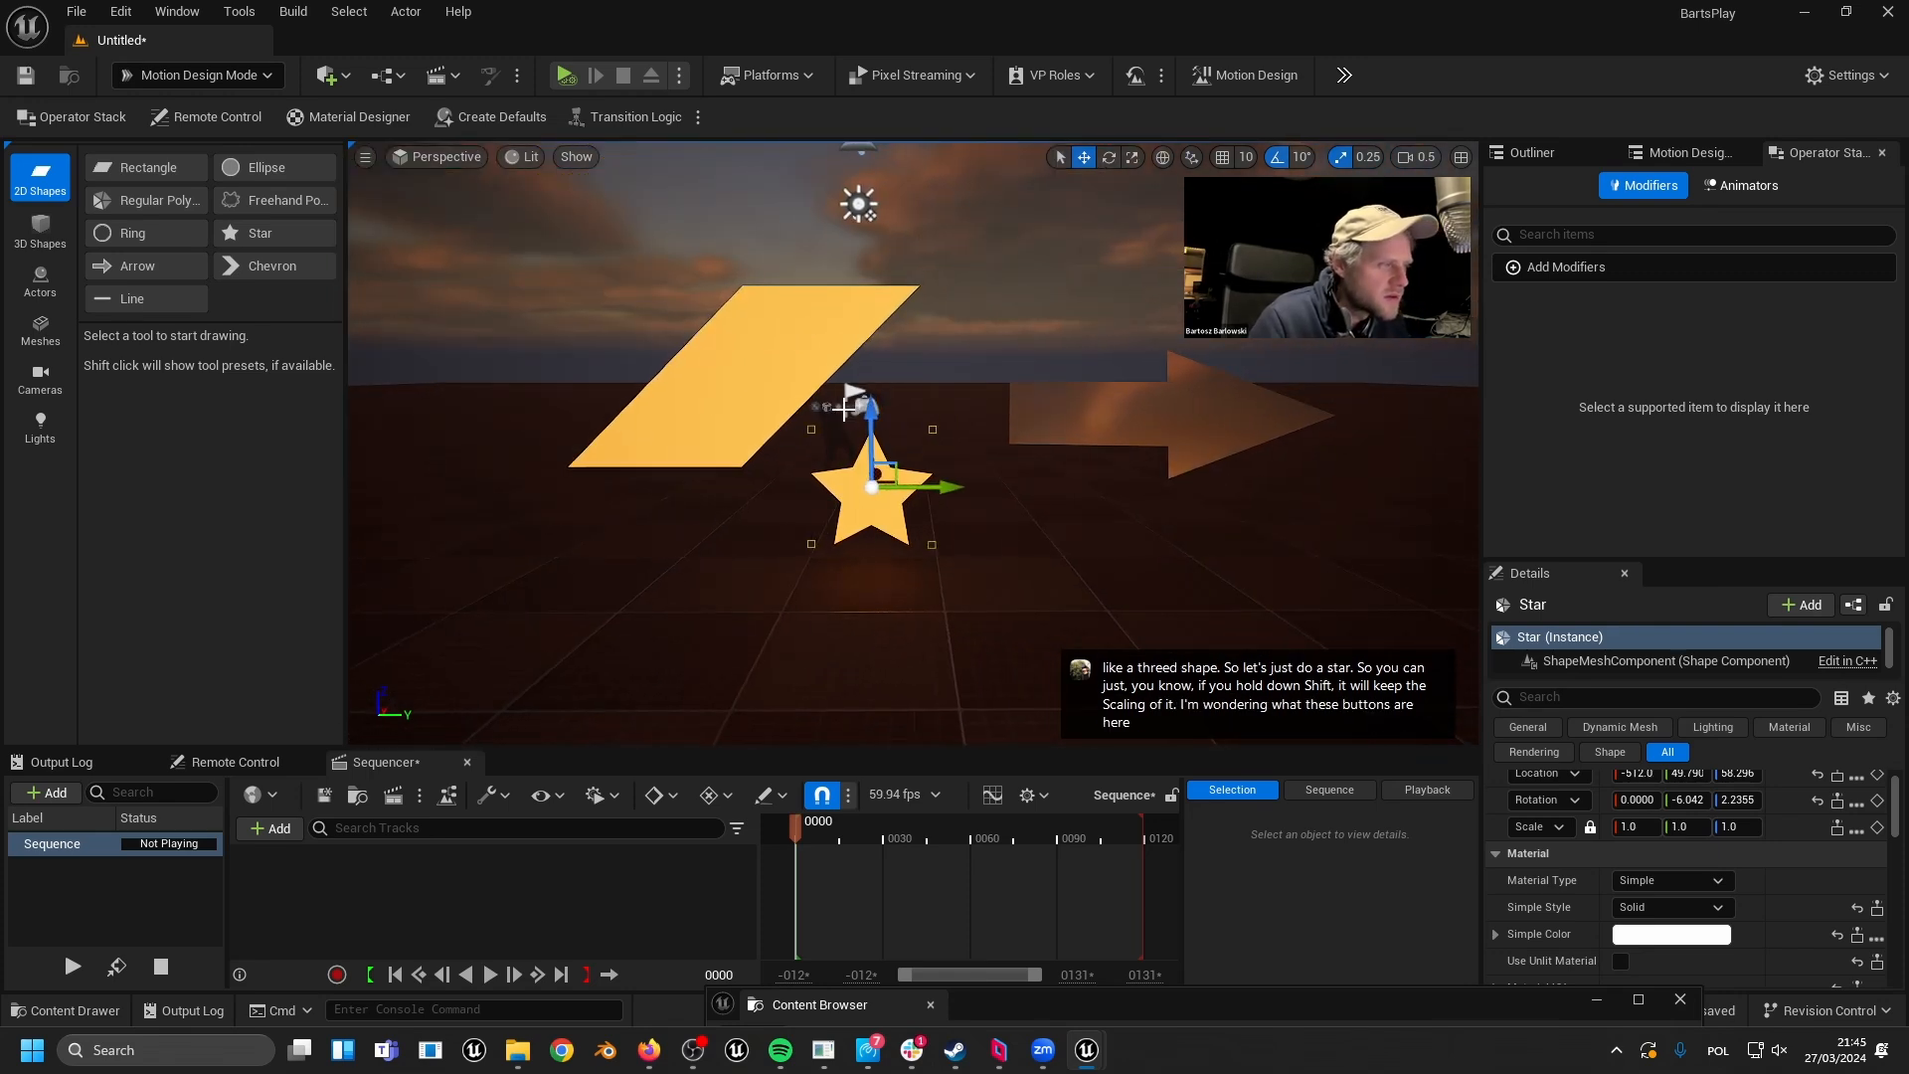
- Raise the 2D star higher above the floor
key("w")
right_click_drag(753, 463, 686, 423)
left_click_drag(726, 430, 717, 335)
- Create a static mesh from the star, saved as SM_MotionDesignStar in the Meshes folder, and nudge the star slightly along Y
scroll(1674, 849, "down", 3)
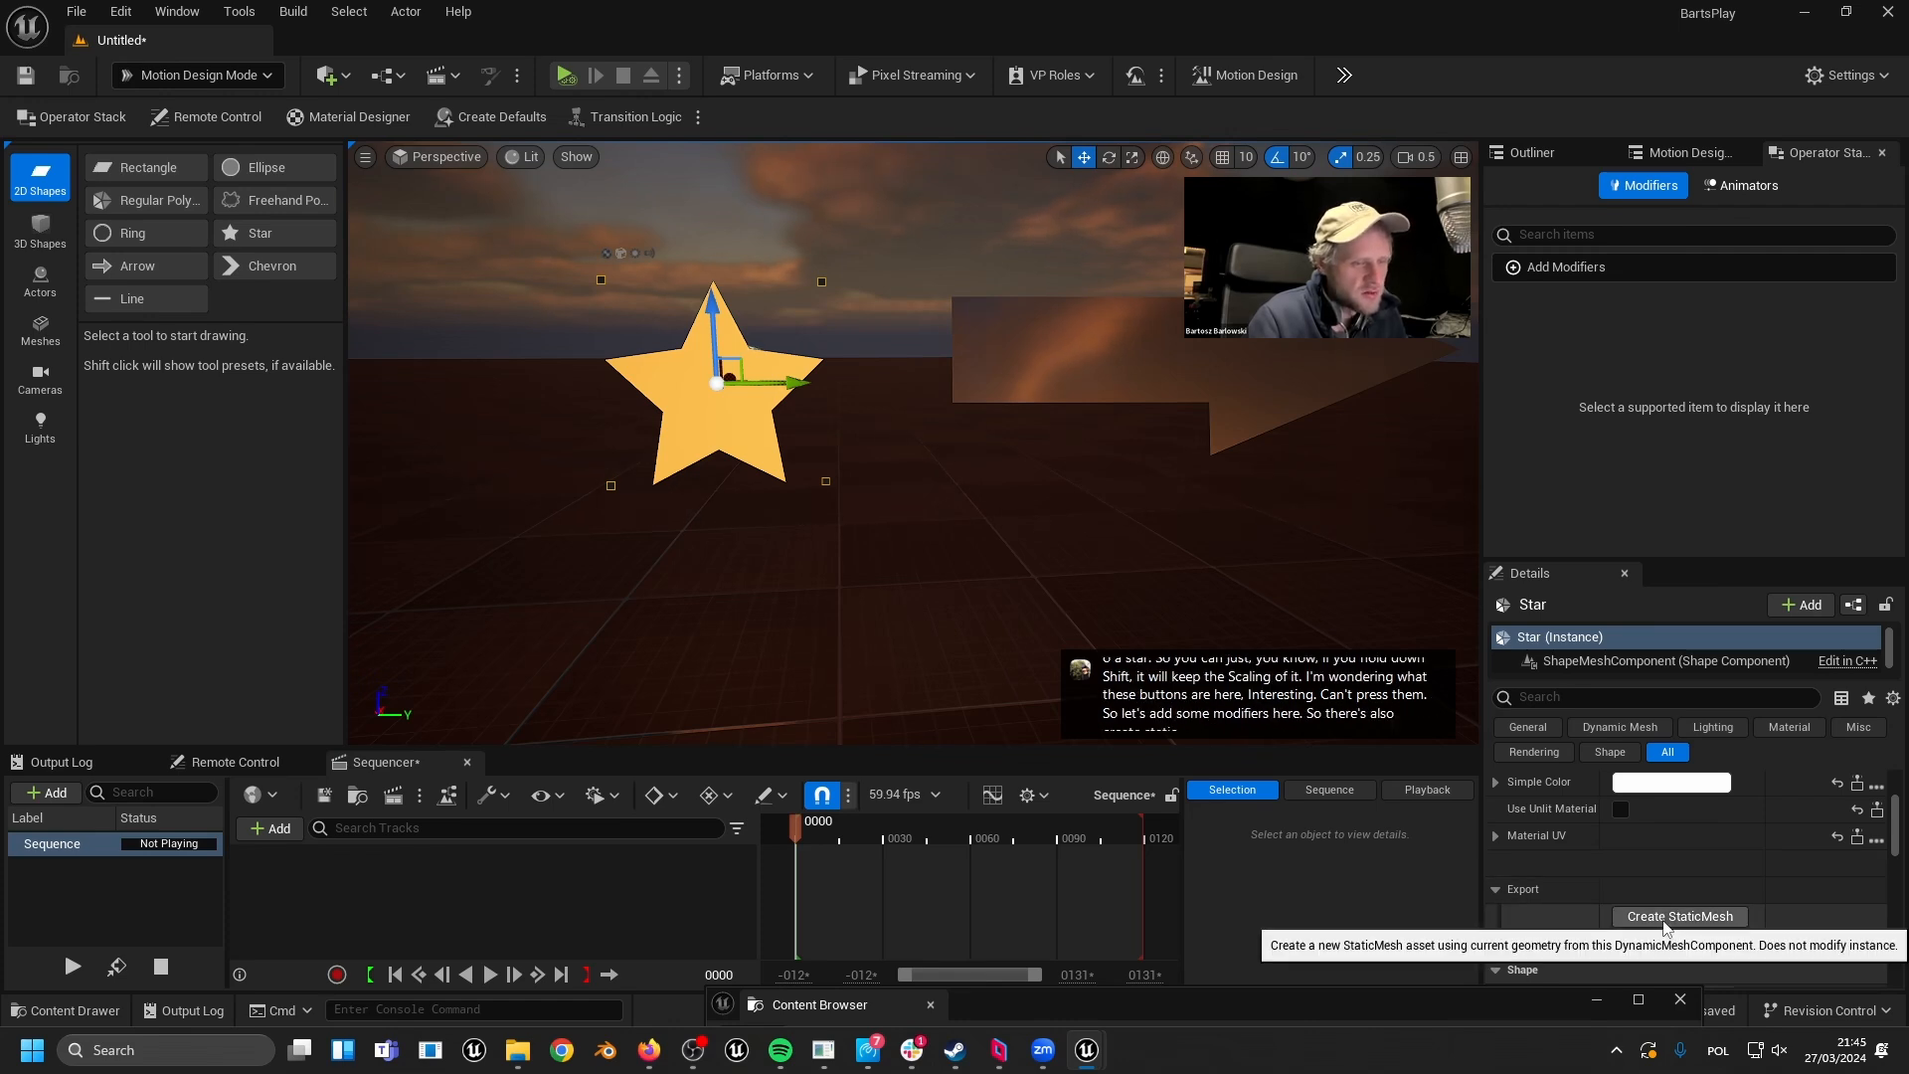
scroll(1581, 870, "up", 2)
scroll(1577, 863, "down", 2)
left_click(1690, 913)
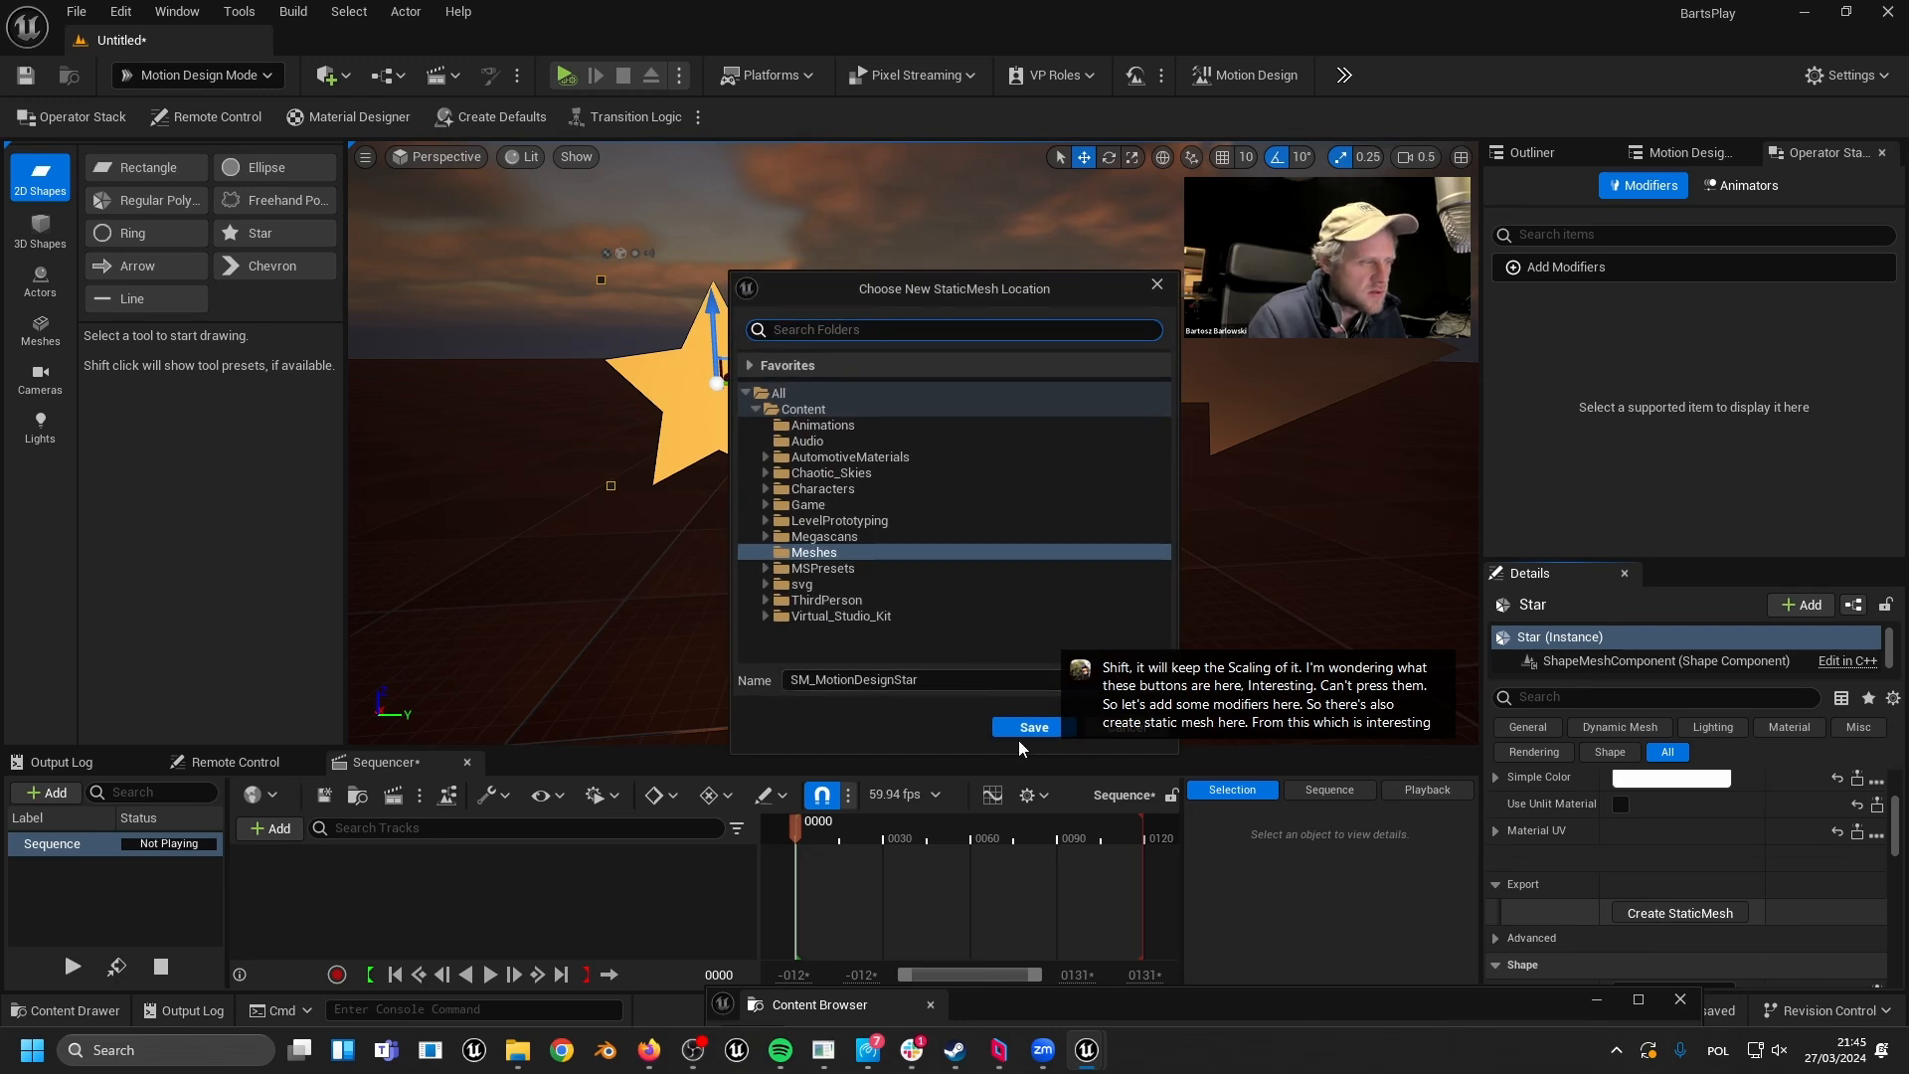
left_click(1022, 733)
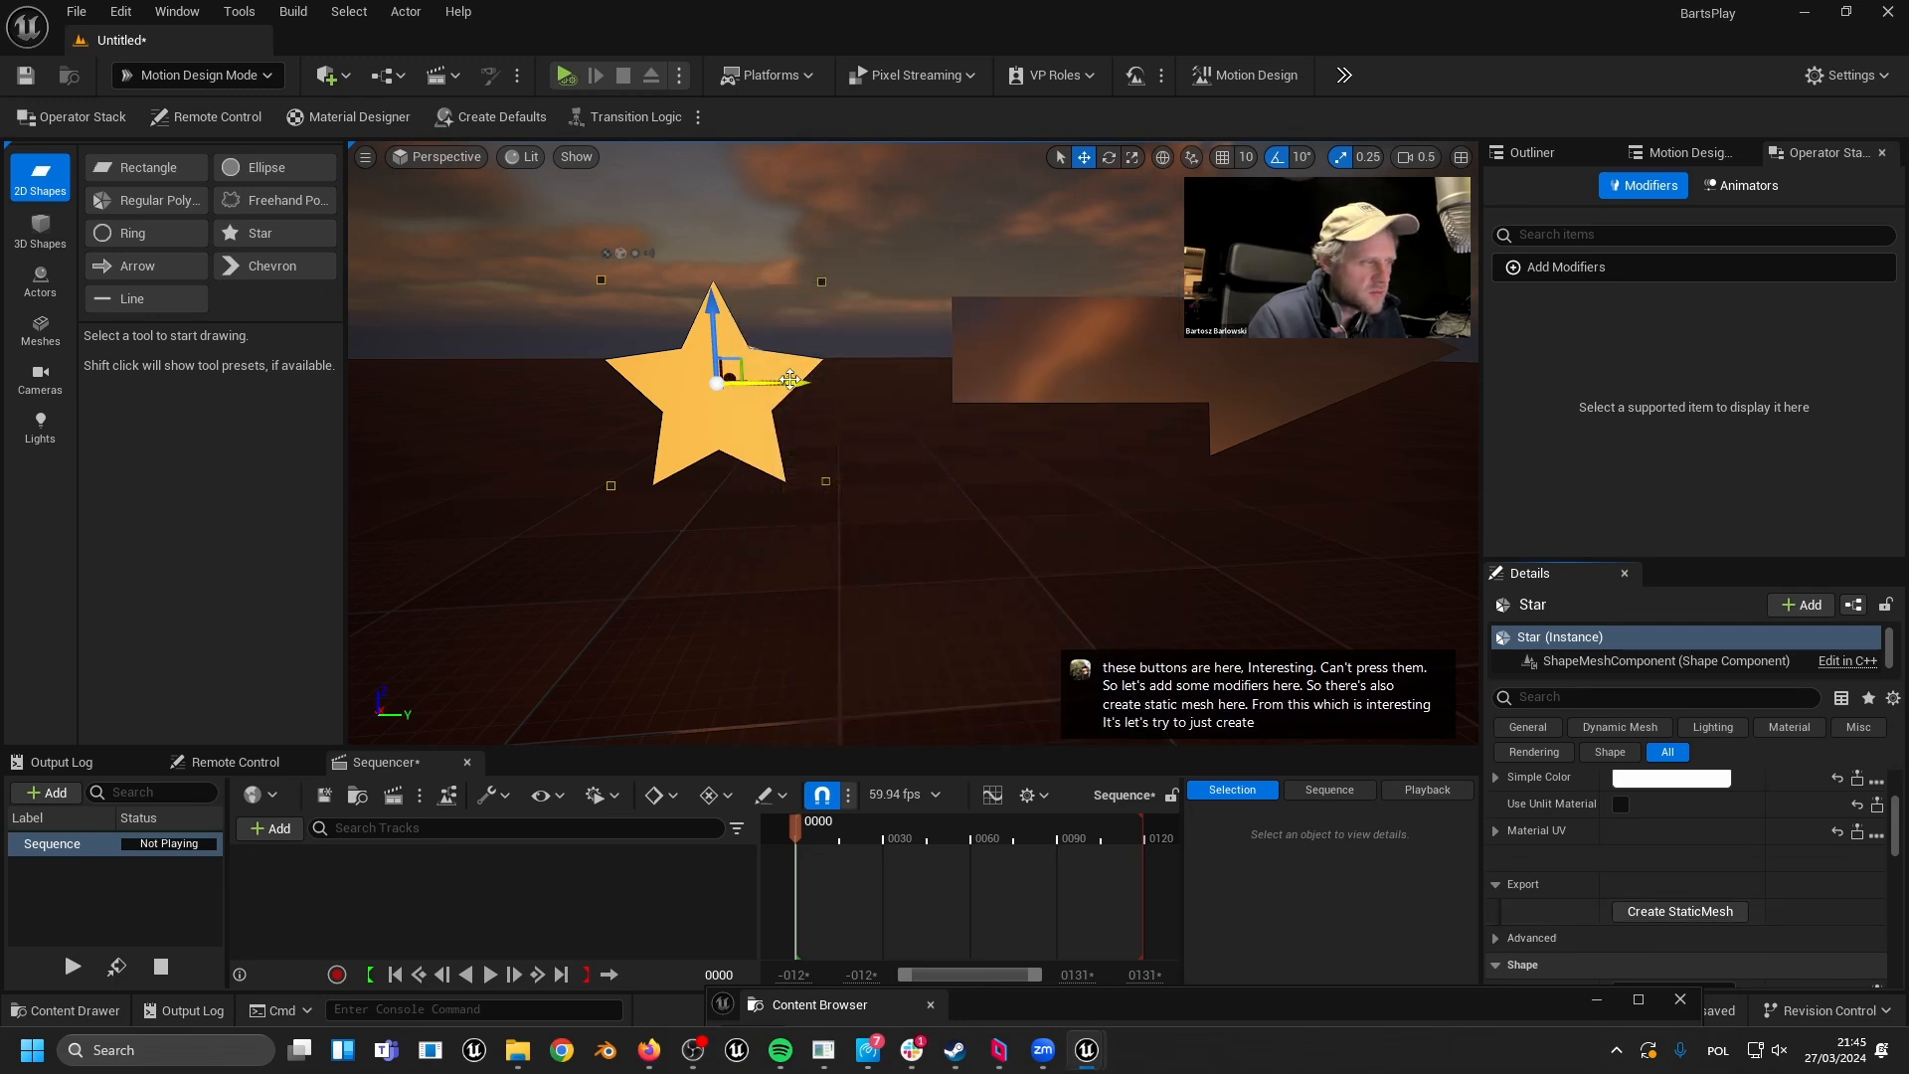
mouse_move(795, 381)
left_mouse_down()
mouse_move(591, 381)
mouse_move(802, 381)
left_mouse_up()
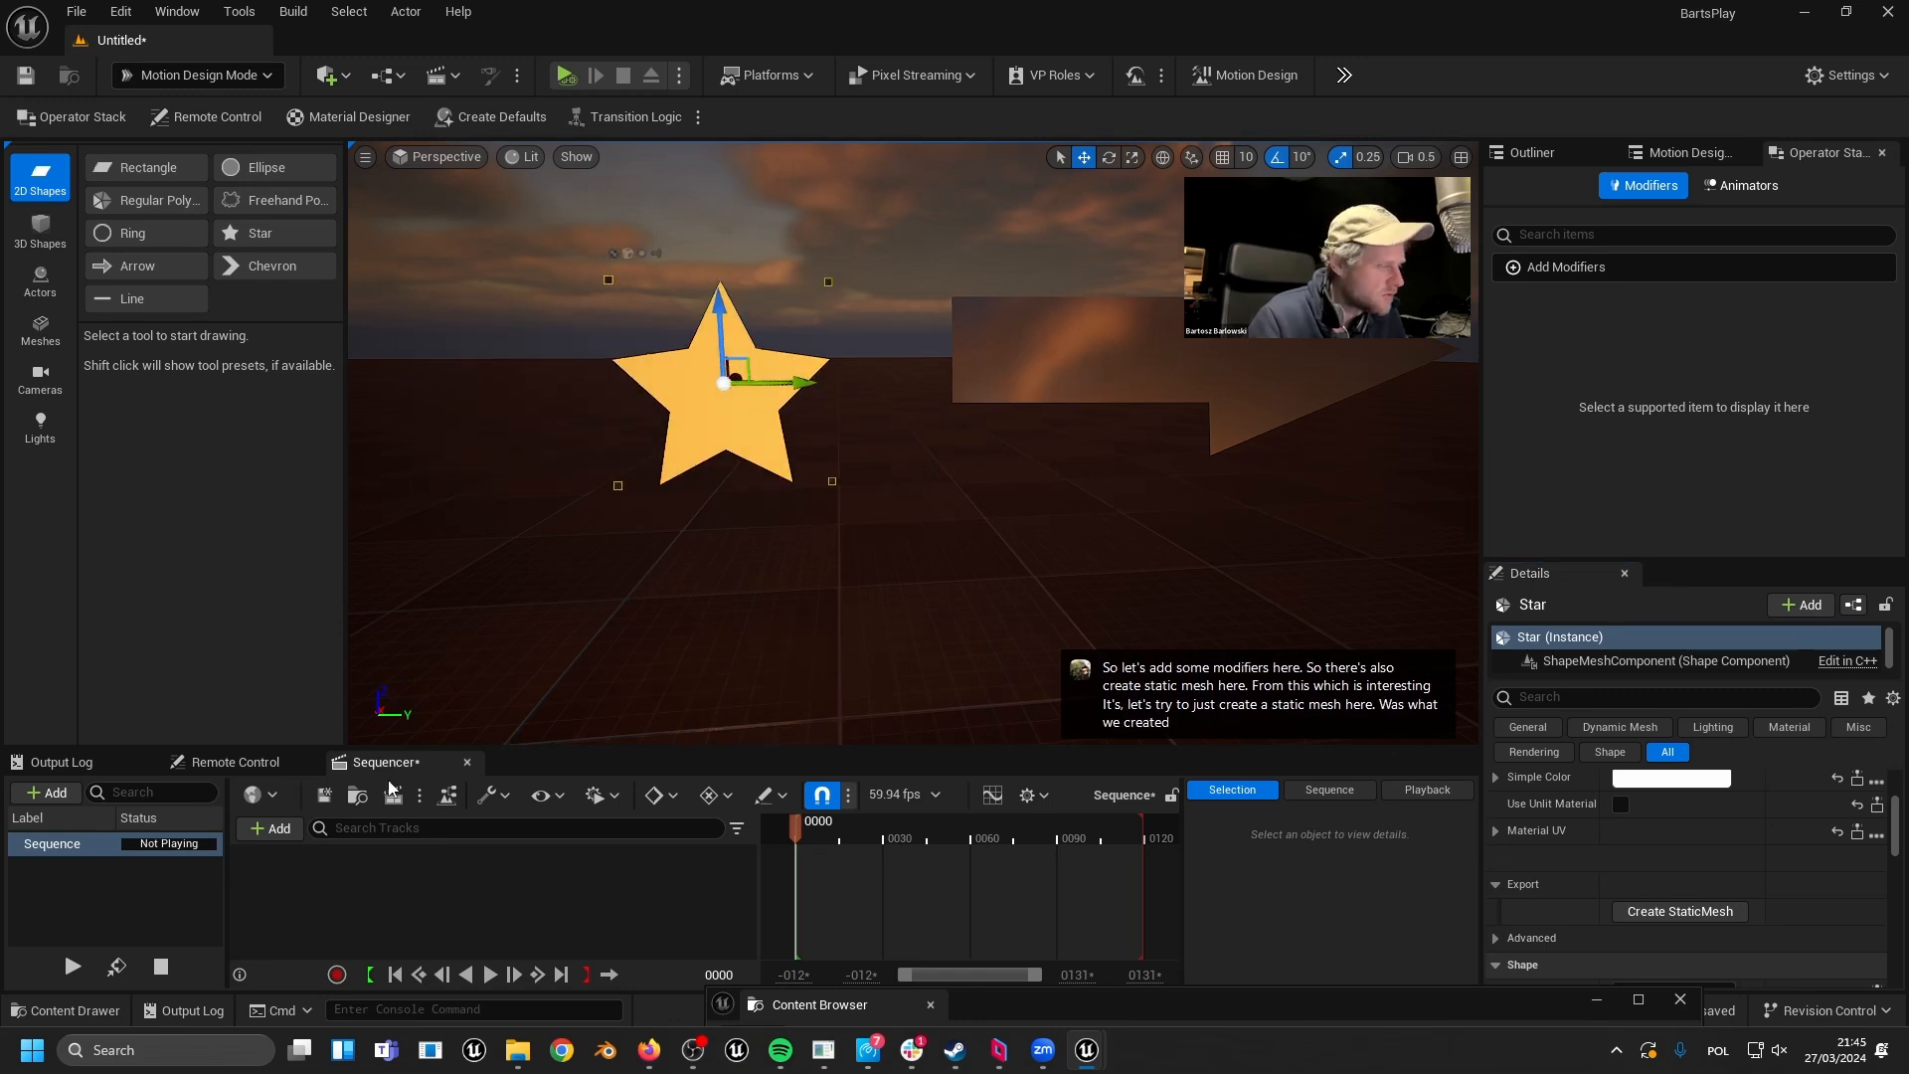
- Check which folder the star's static mesh is saved to, without creating another mesh
left_click(1683, 912)
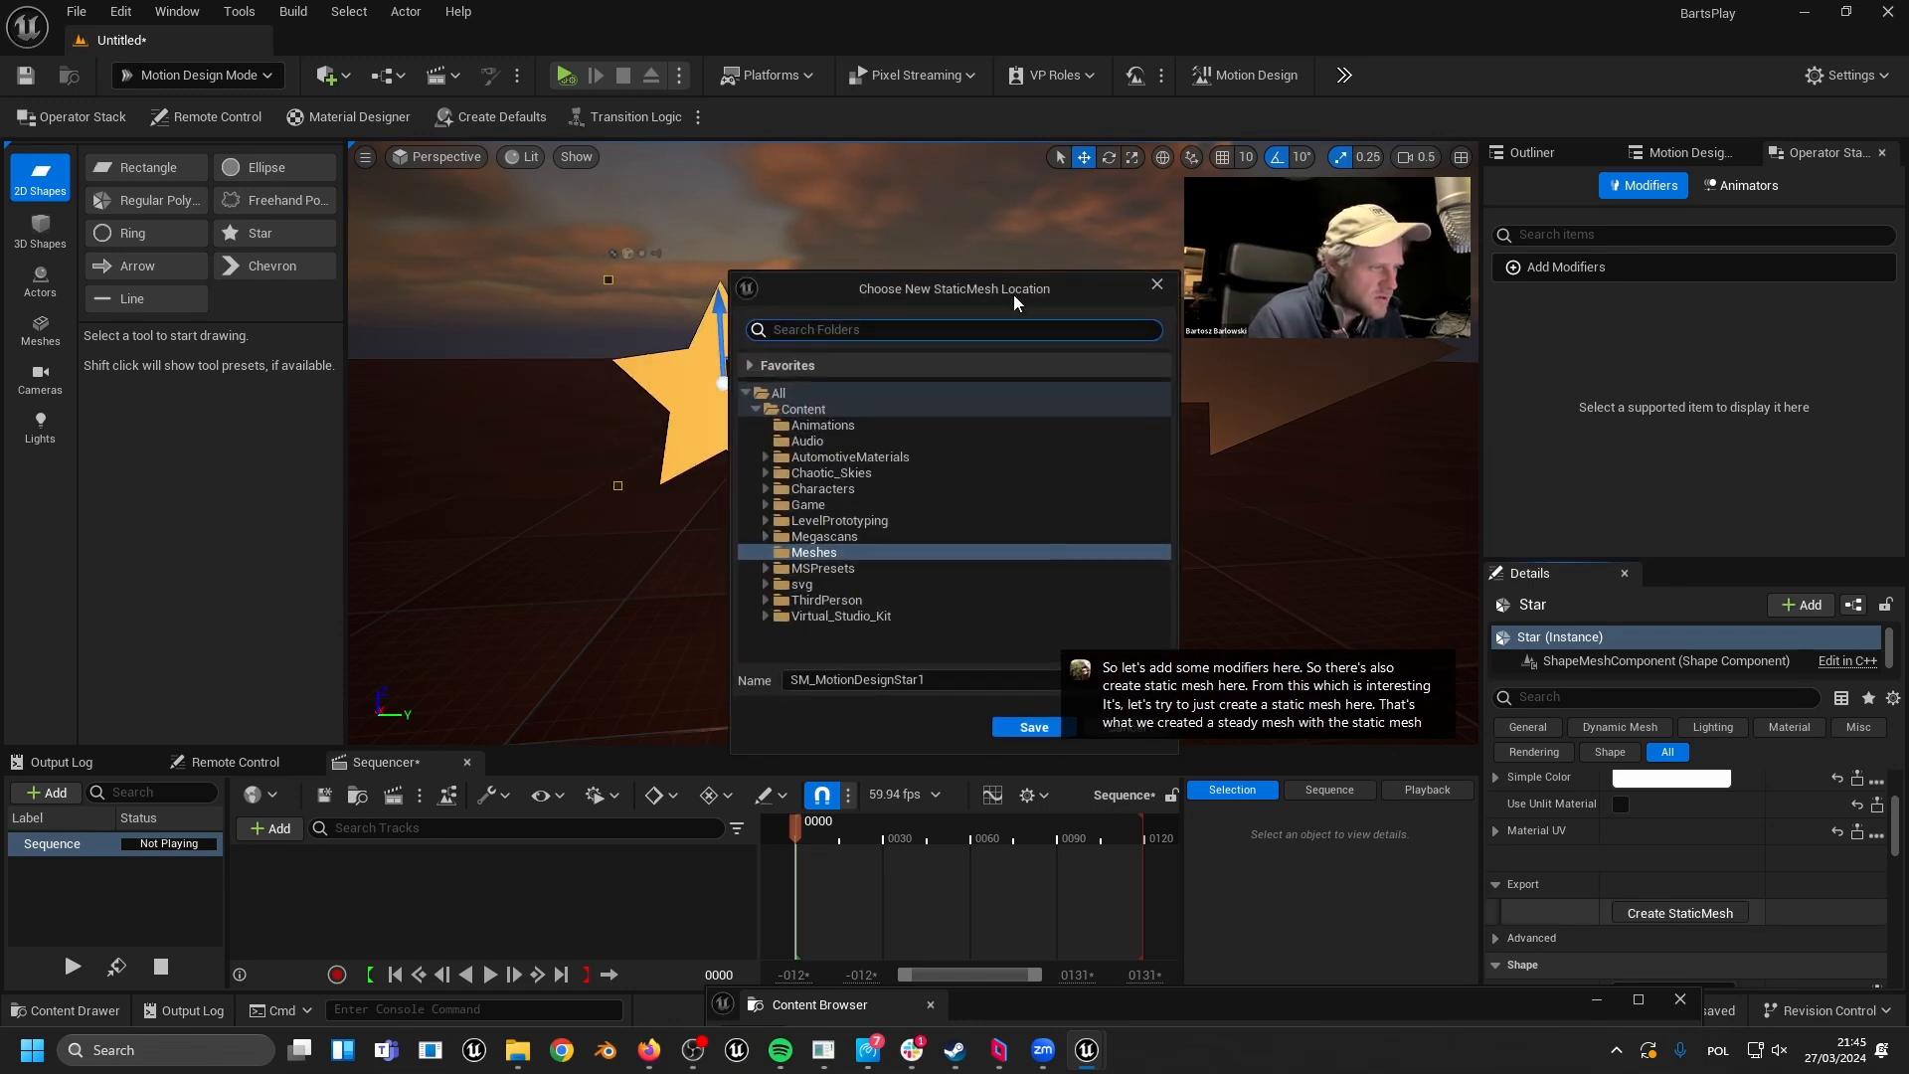
left_click_drag(1015, 294, 848, 265)
left_click(957, 702)
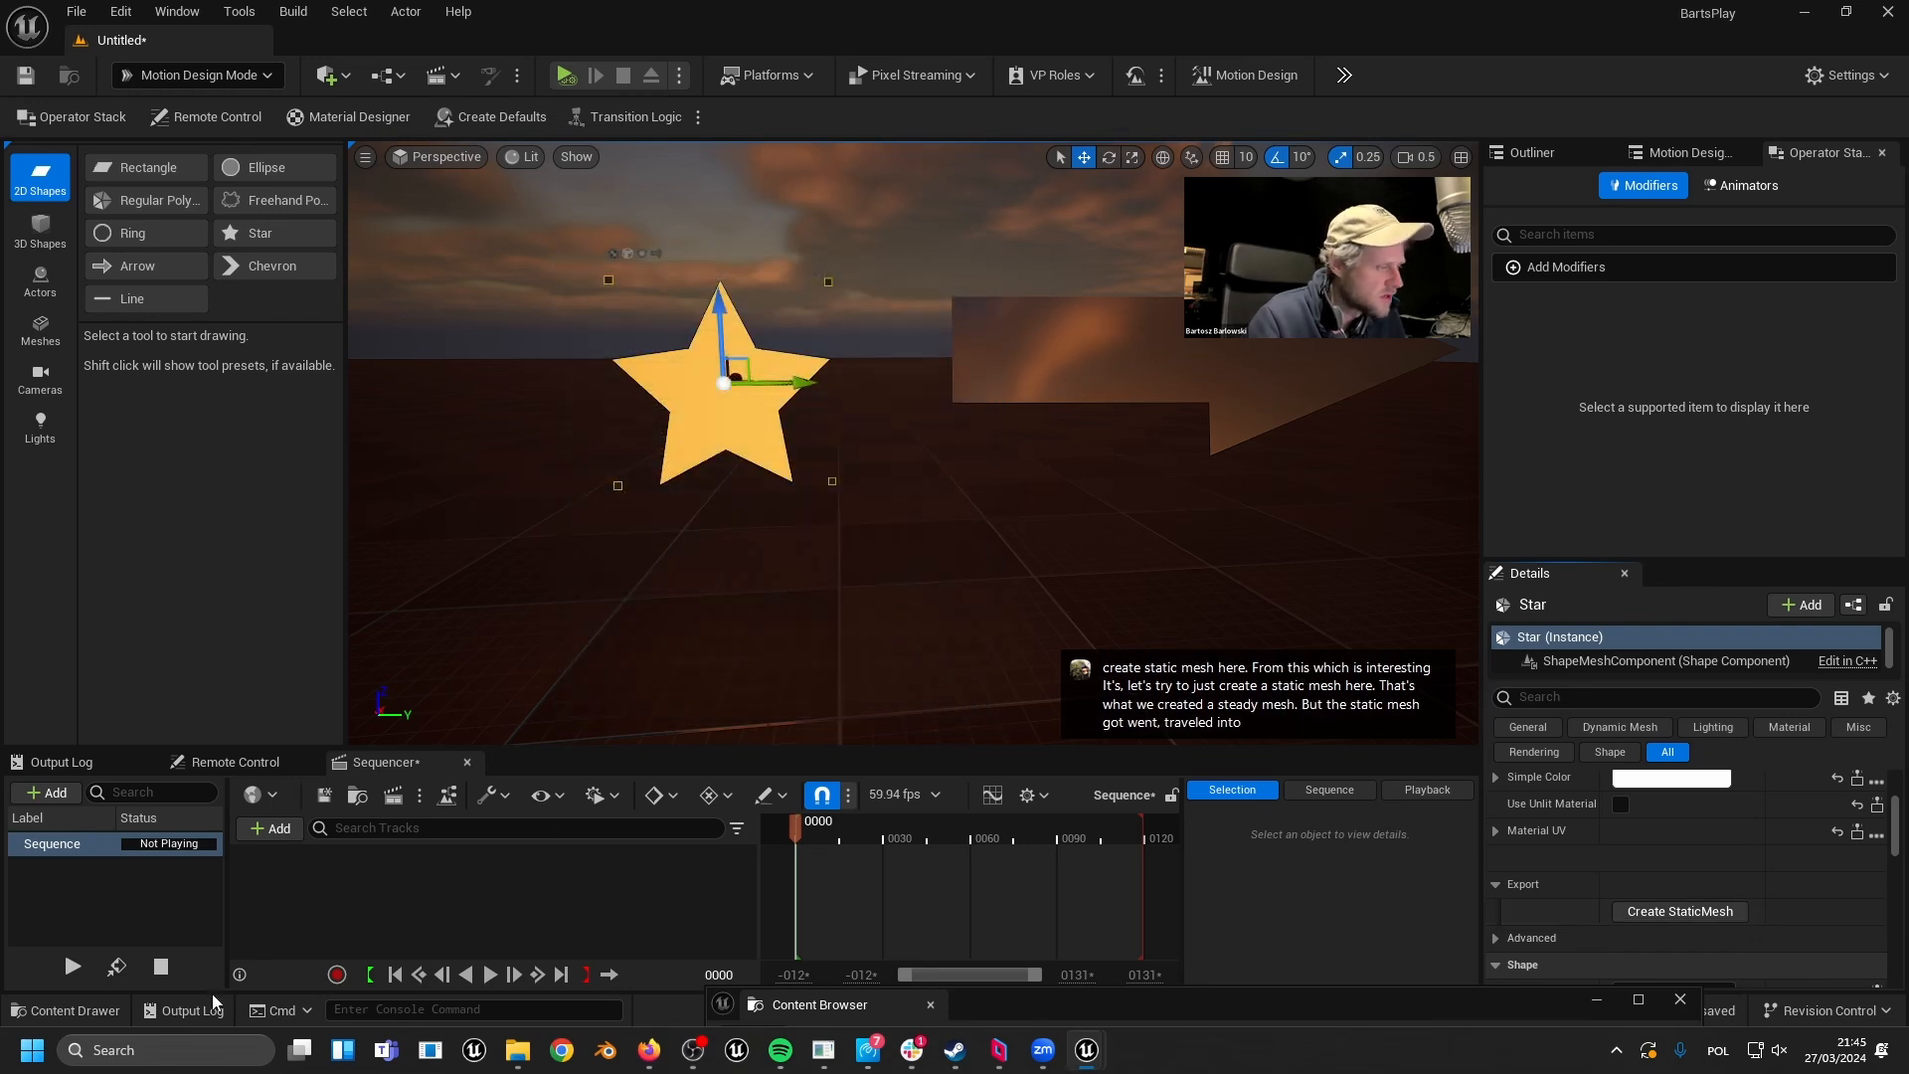
- Open the project's Content/Meshes folder to find the star's static mesh
left_click(65, 1011)
scroll(128, 930, "down", 5)
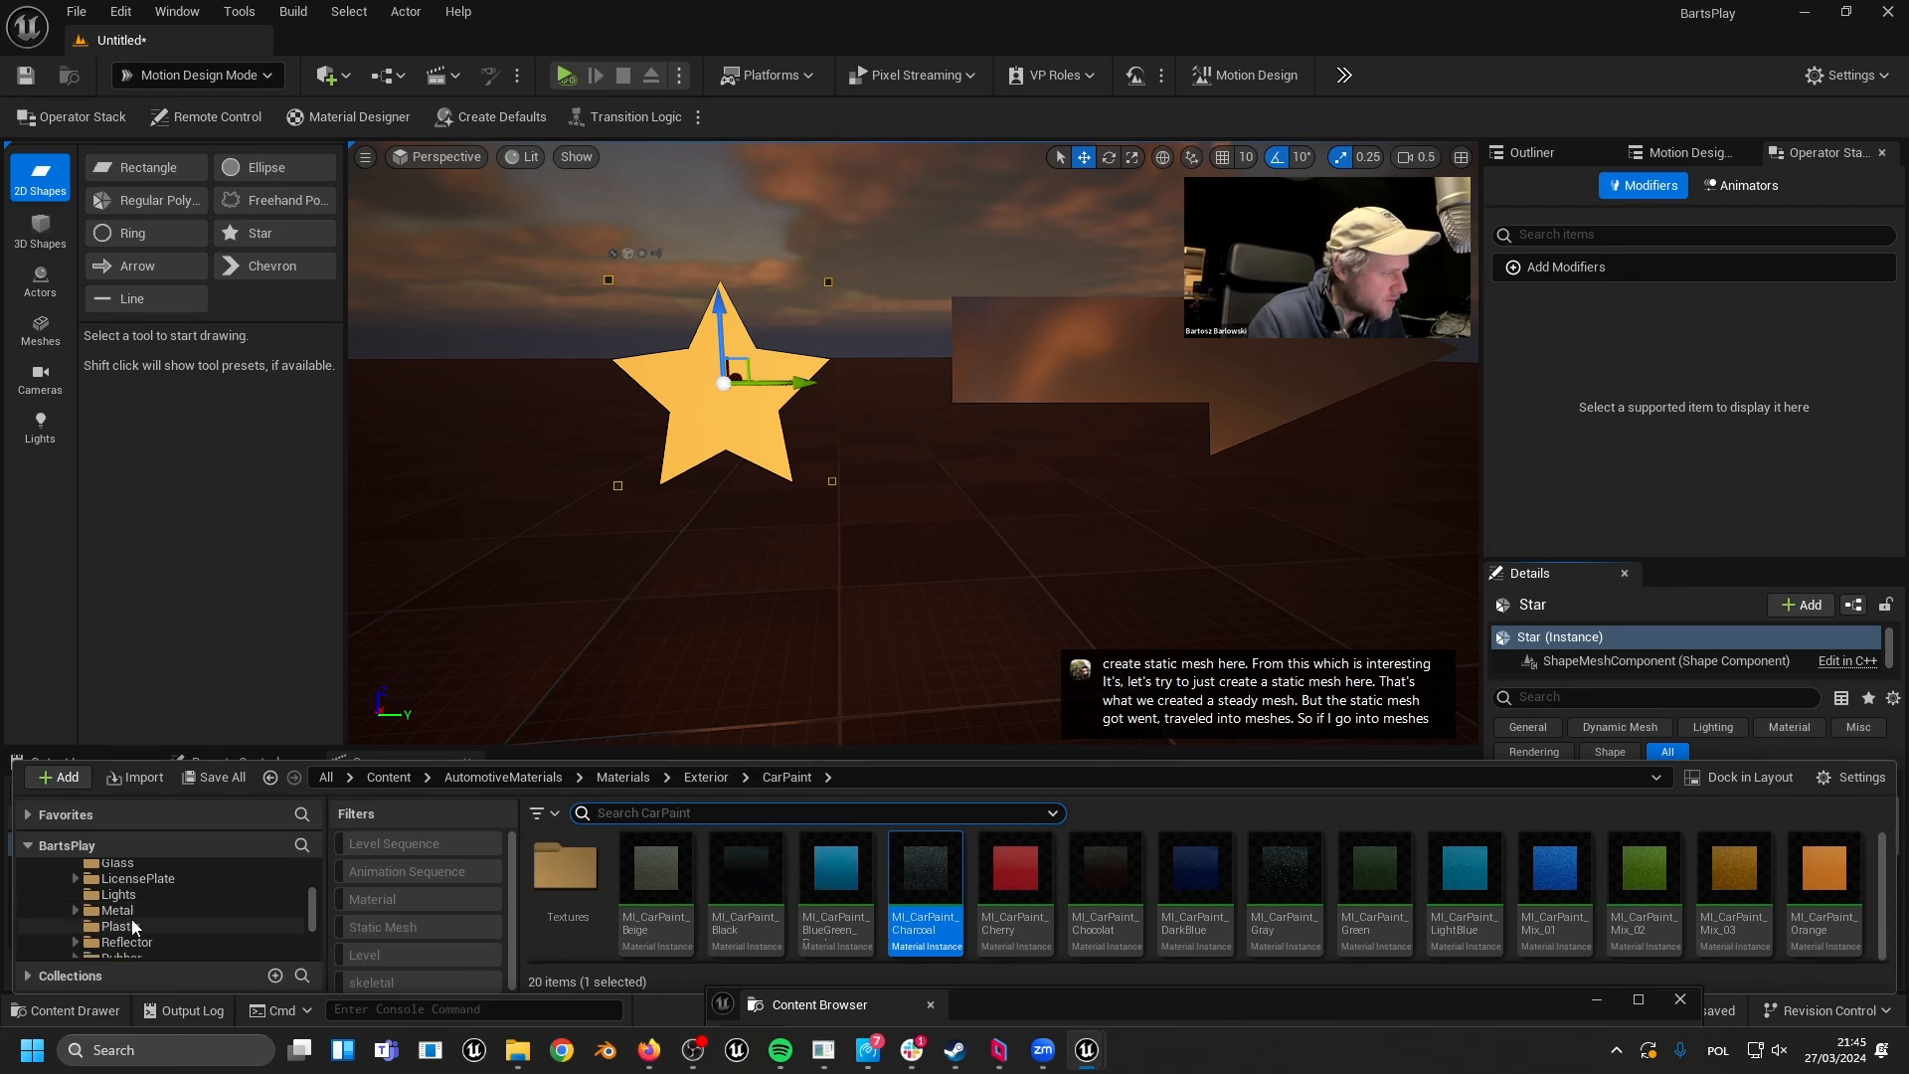
scroll(134, 925, "up", 7)
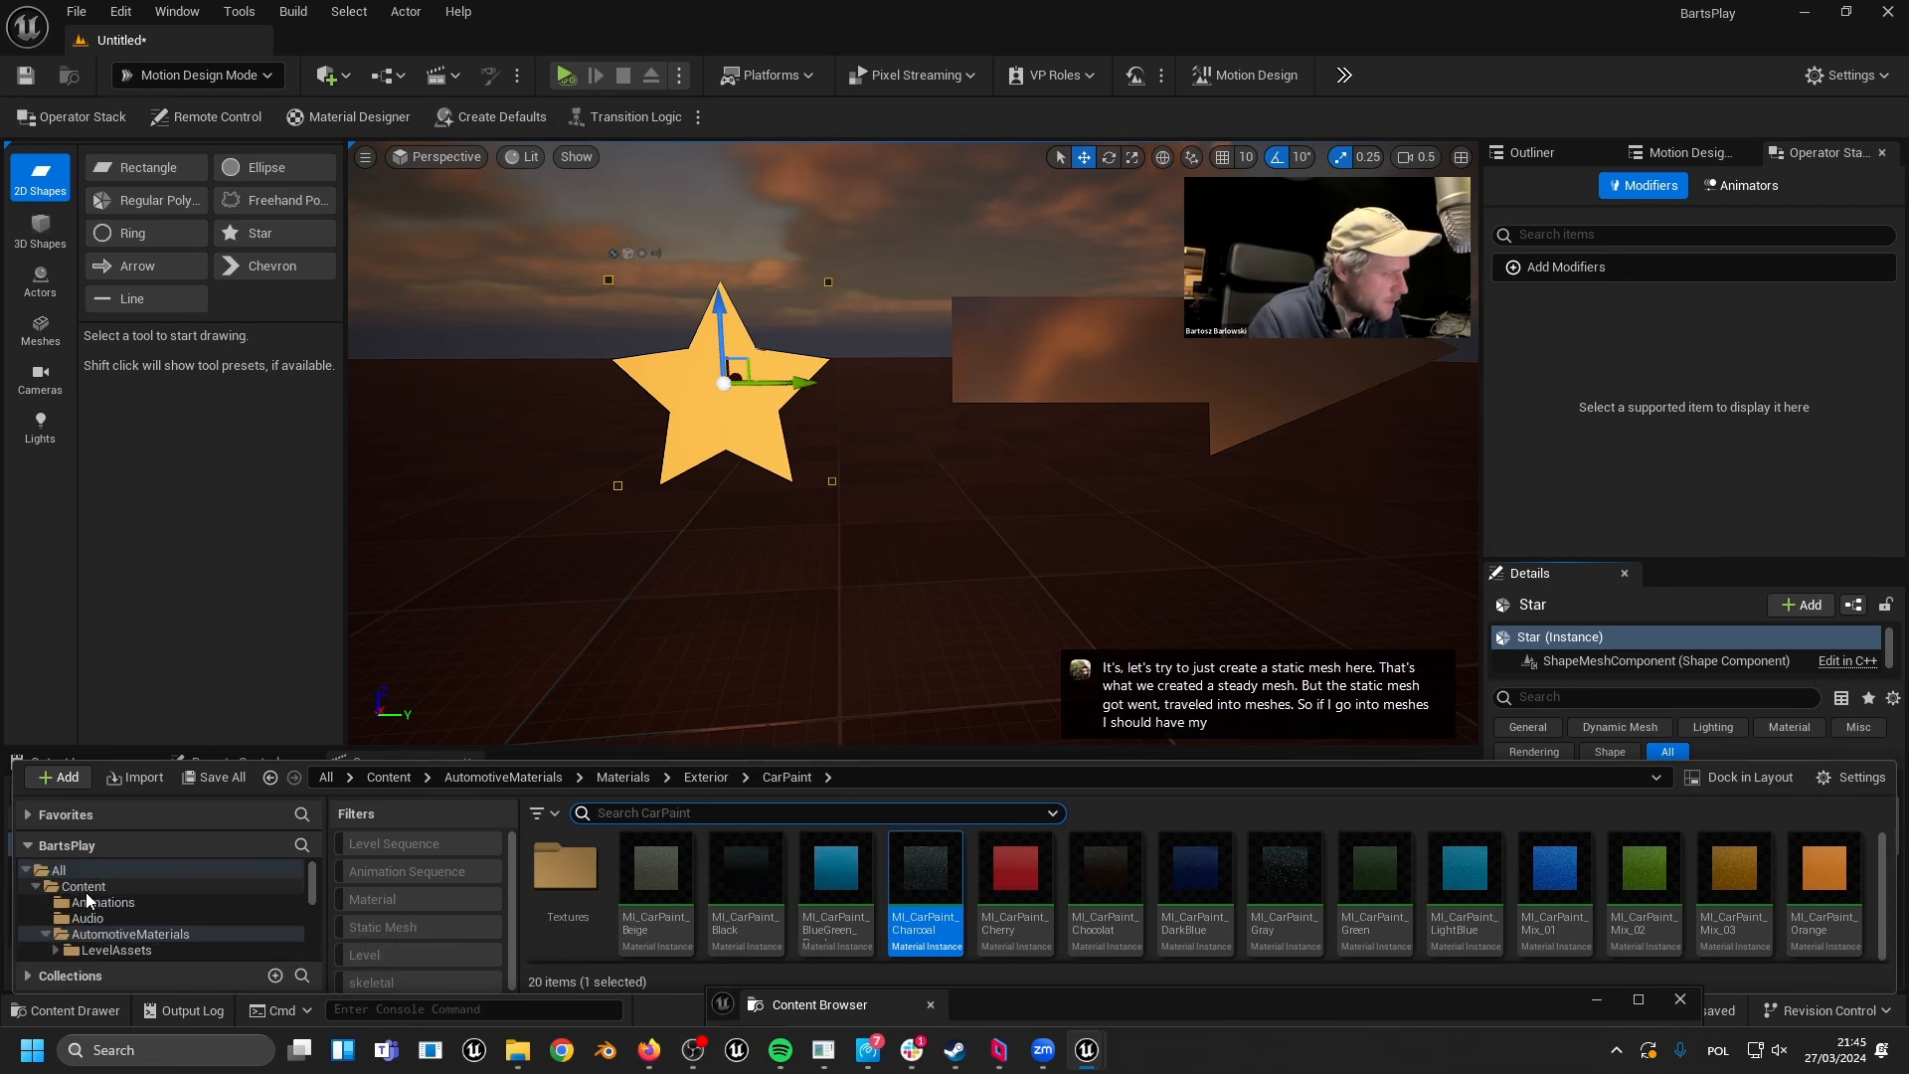
left_click(36, 886)
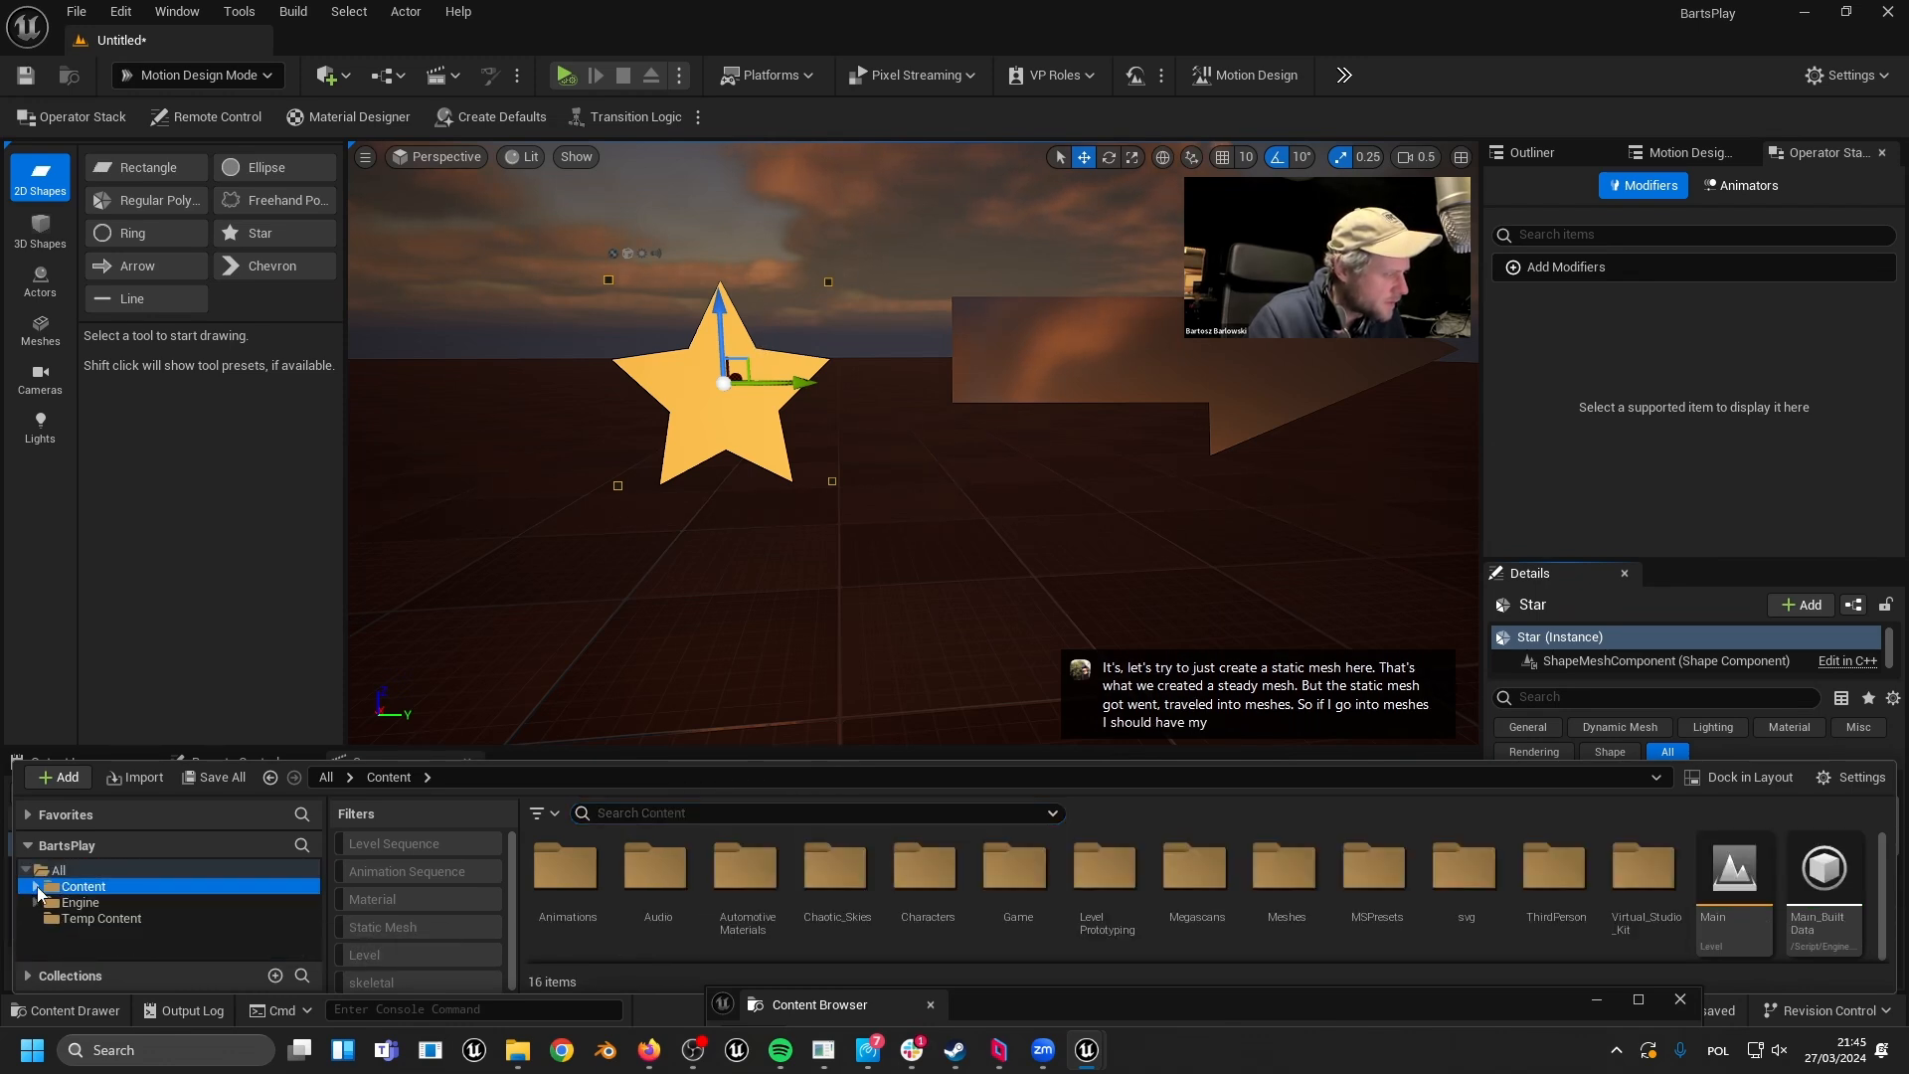
left_click(37, 886)
scroll(46, 933, "down", 2)
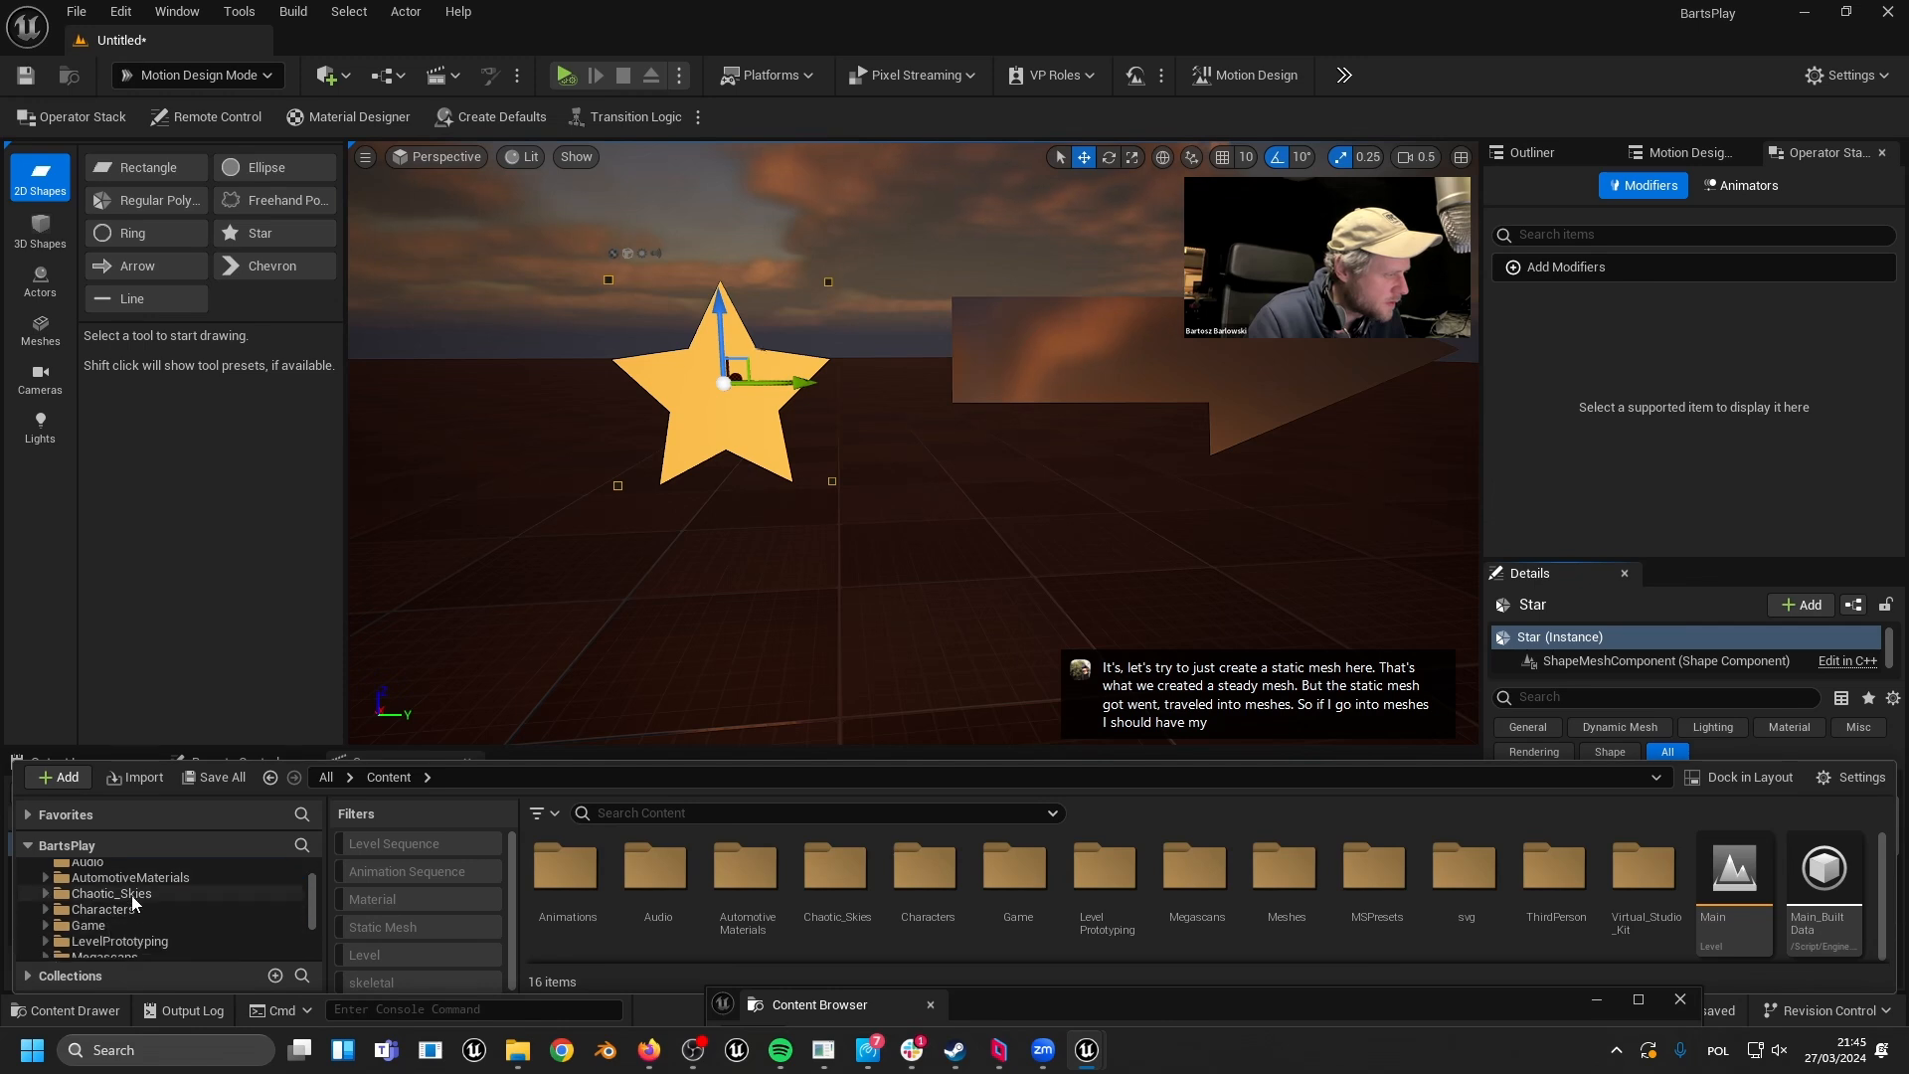
scroll(134, 910, "down", 1)
left_click(99, 941)
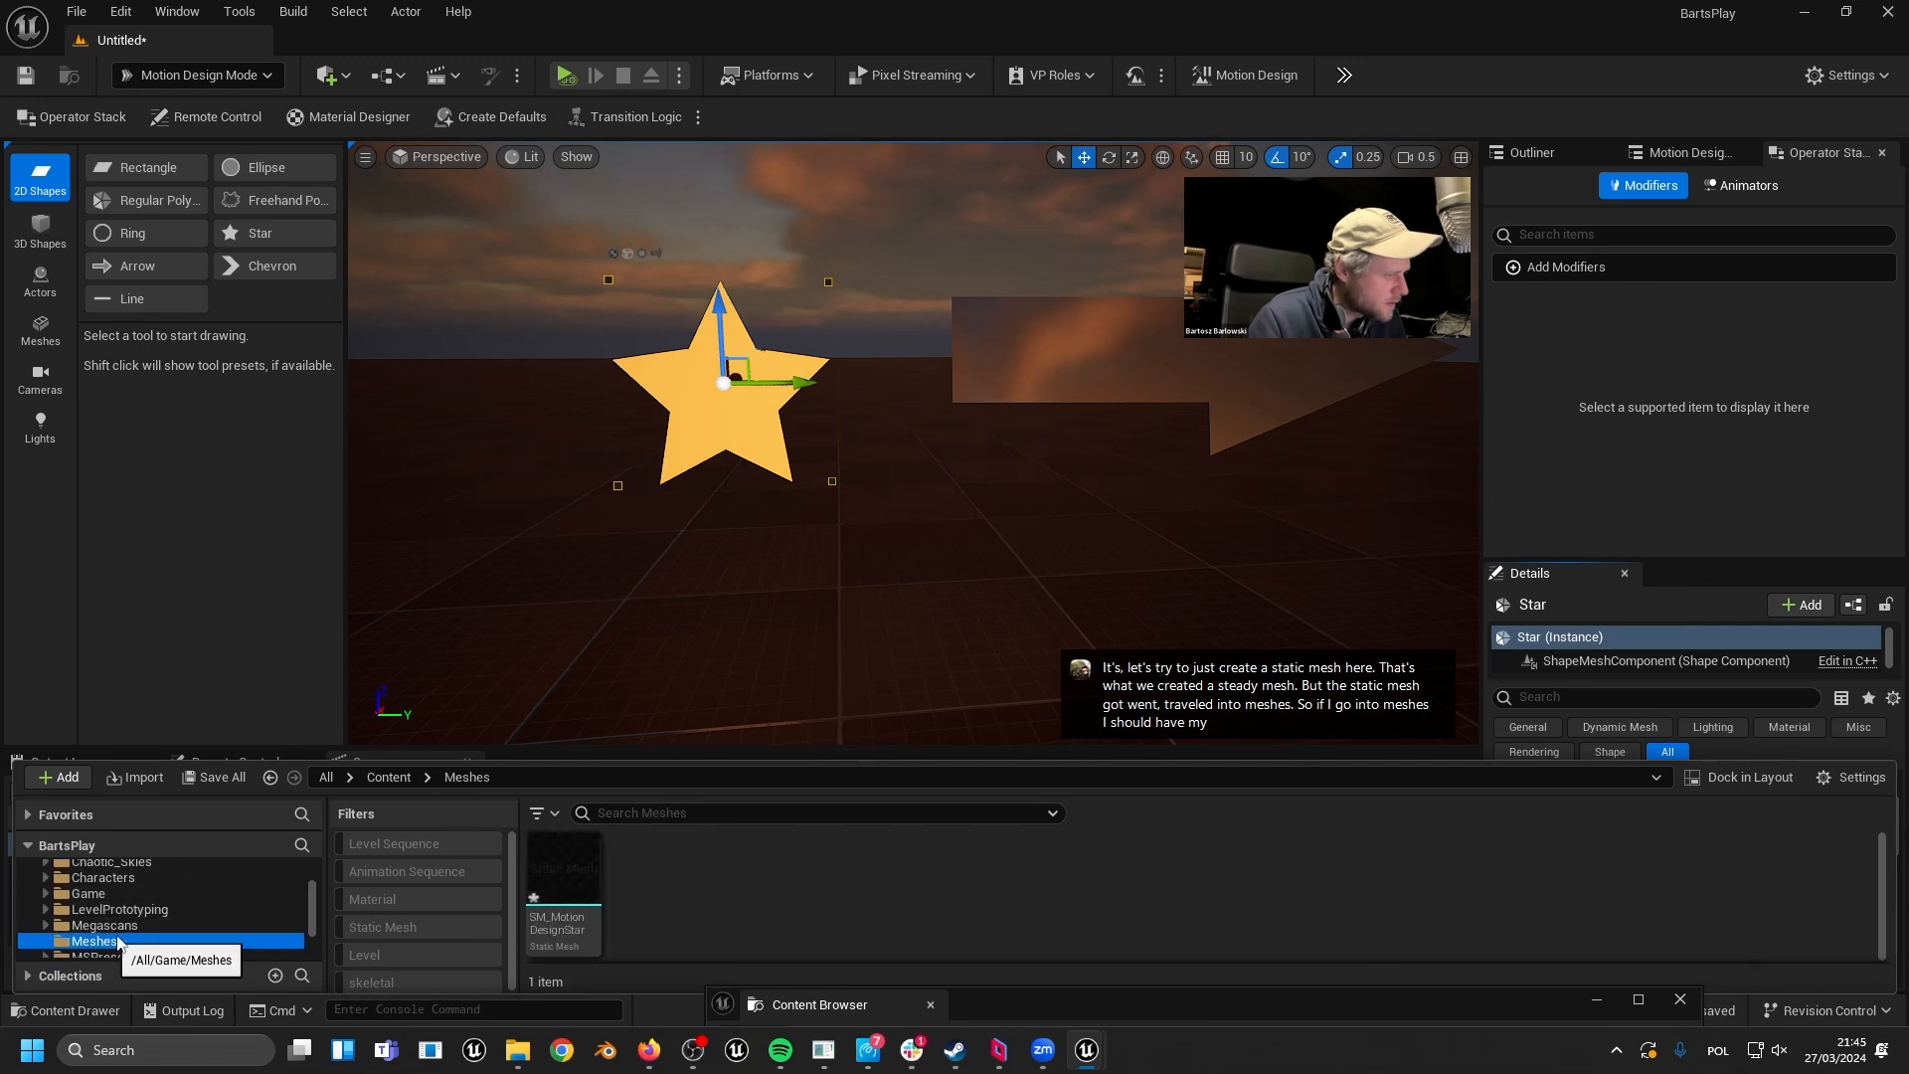
- Place the SM_MotionDesignStar static mesh in the level beside the 2D star and compare the two
left_click_drag(563, 880, 877, 478)
right_click_drag(678, 331, 765, 241)
left_click(678, 331)
left_click_drag(785, 215, 678, 505)
right_click_drag(678, 505, 512, 500)
left_click(842, 495)
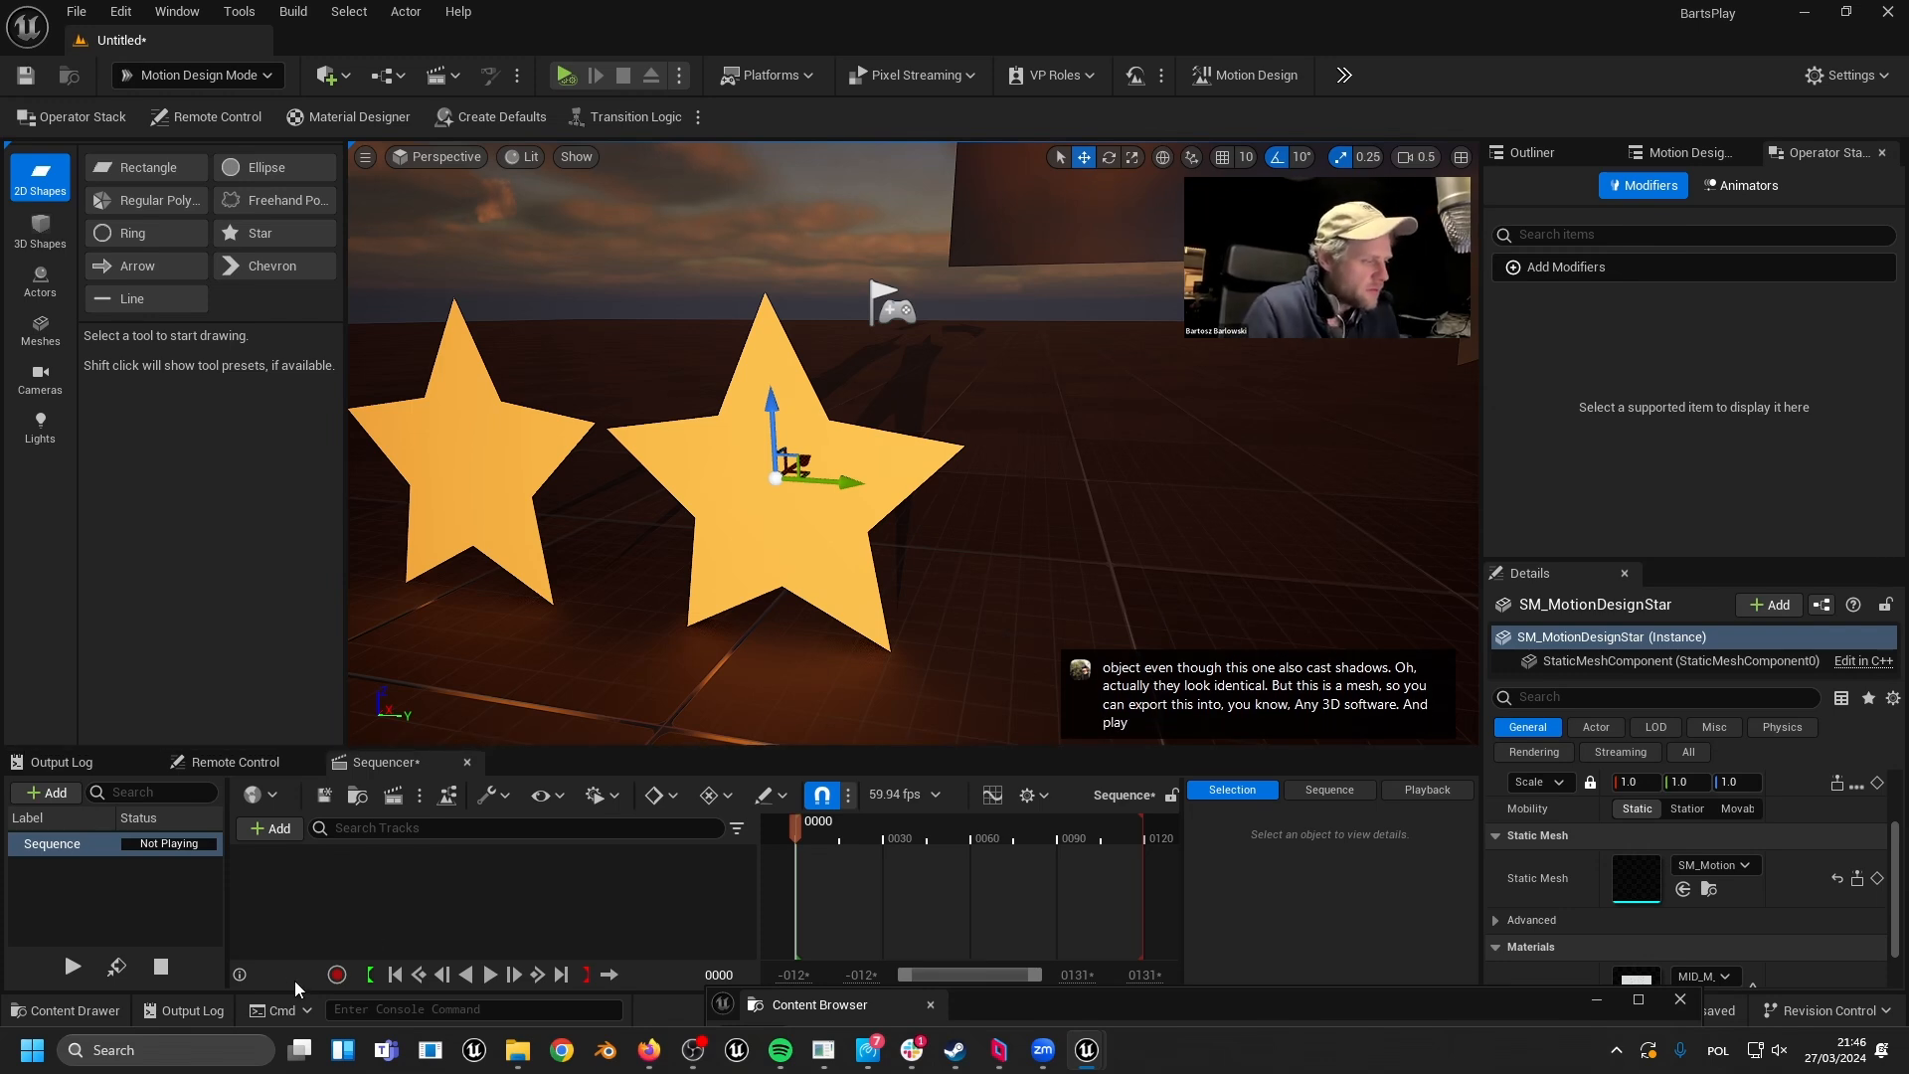
left_click(97, 1006)
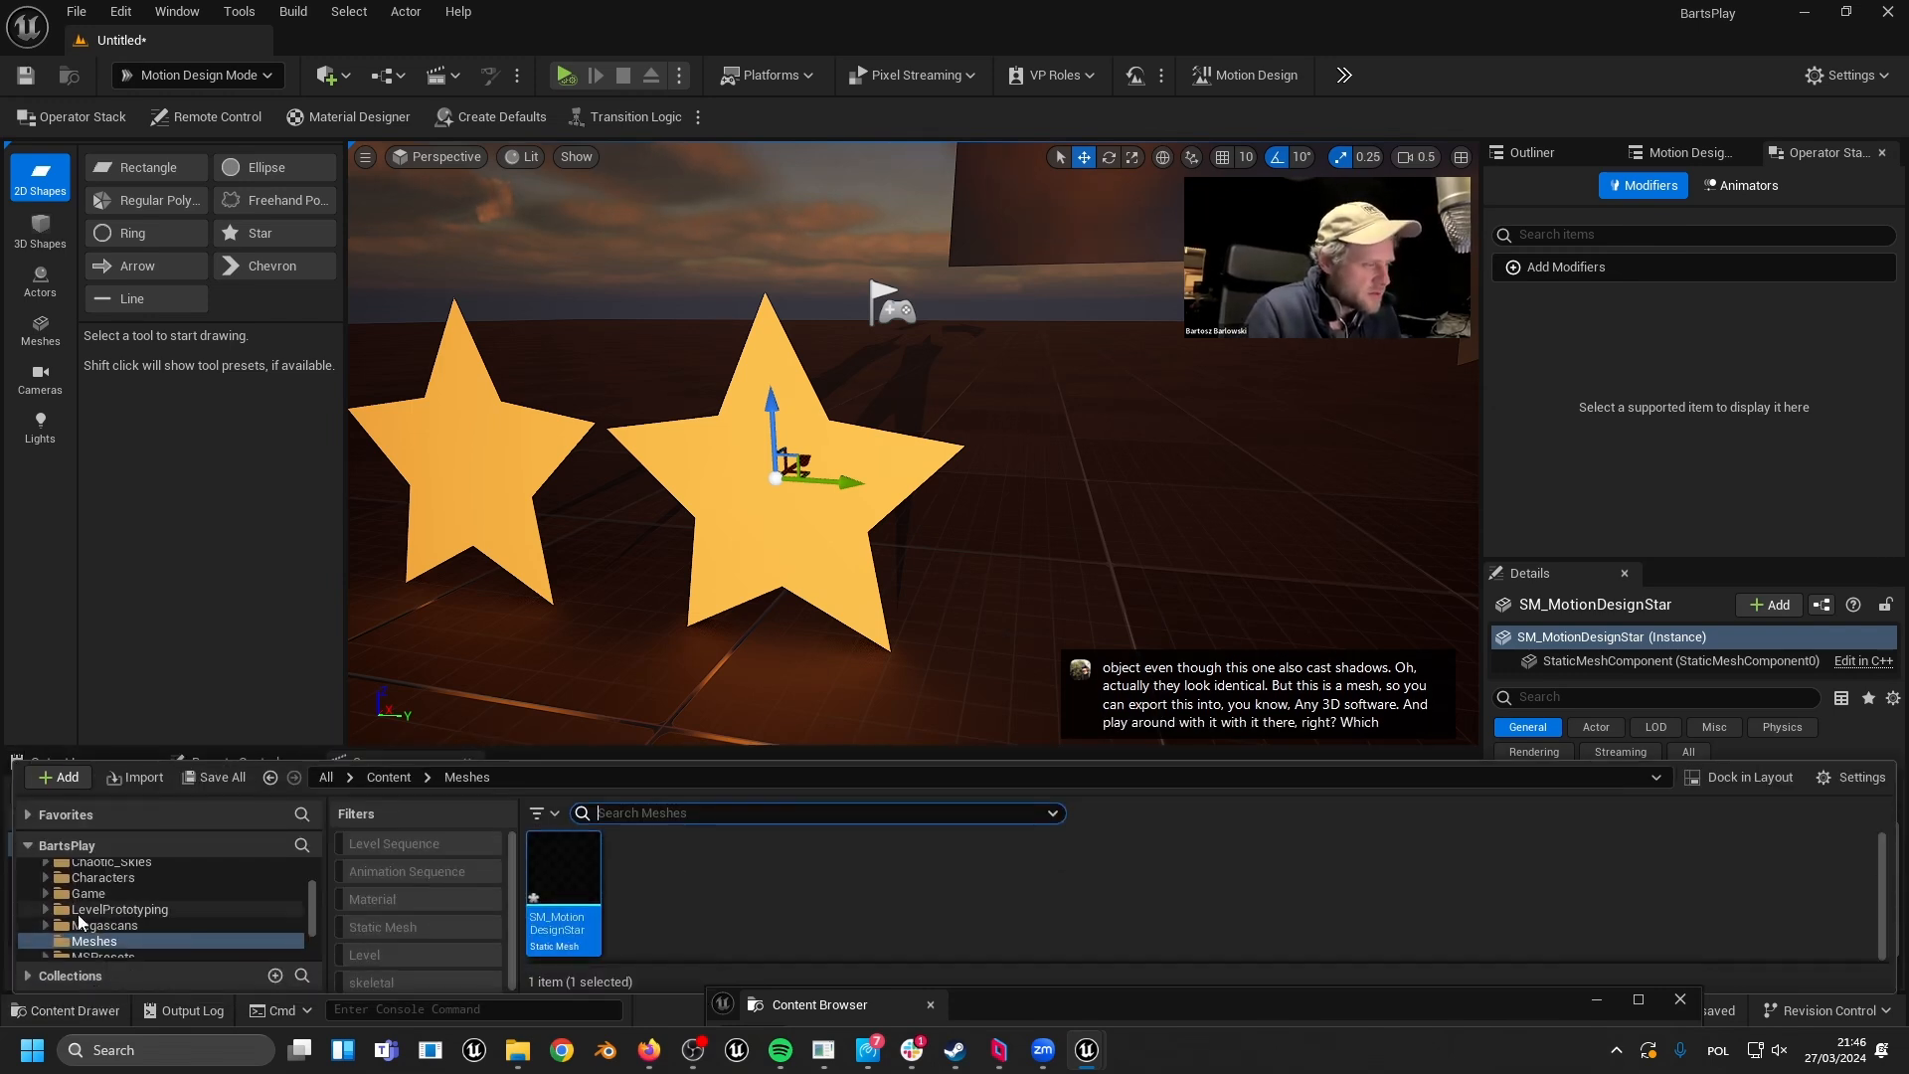
left_click(17, 1018)
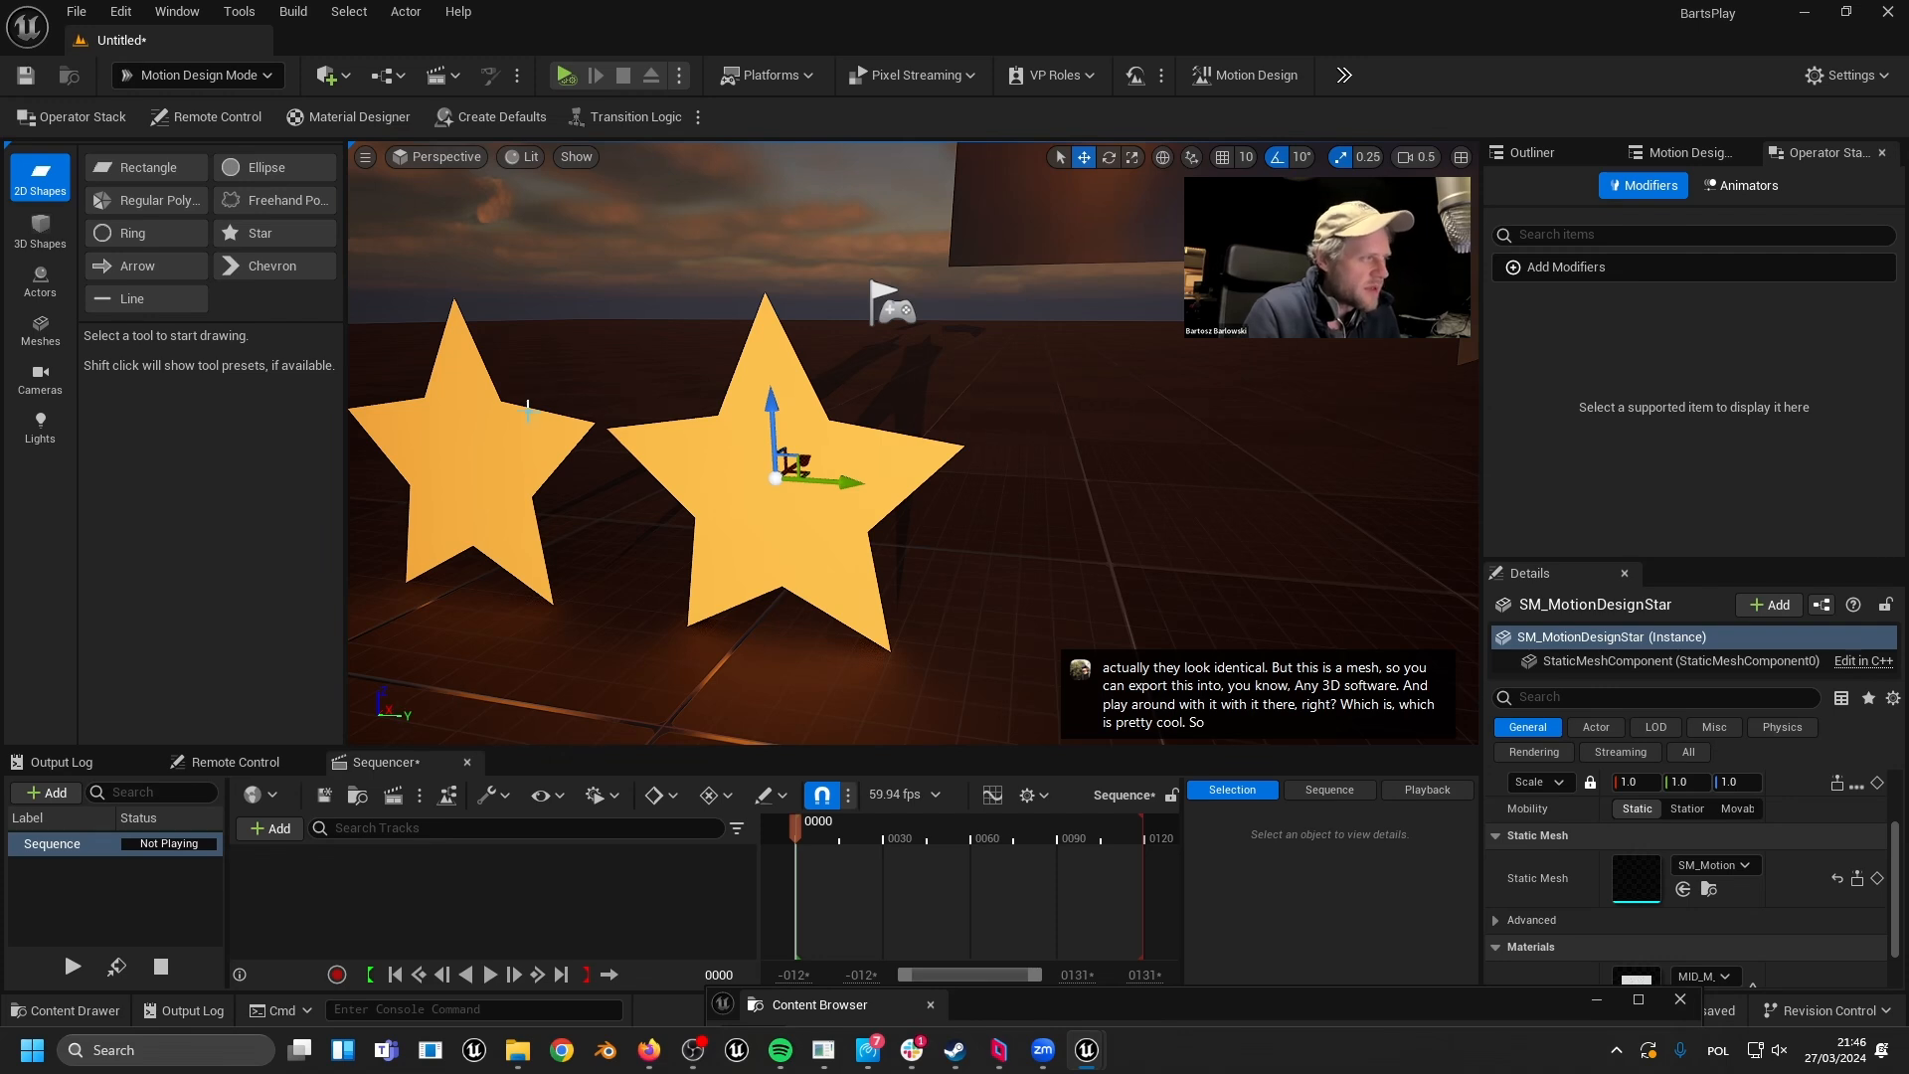
- Add a Radial Arrange modifier to the original 2D star
left_click(478, 471)
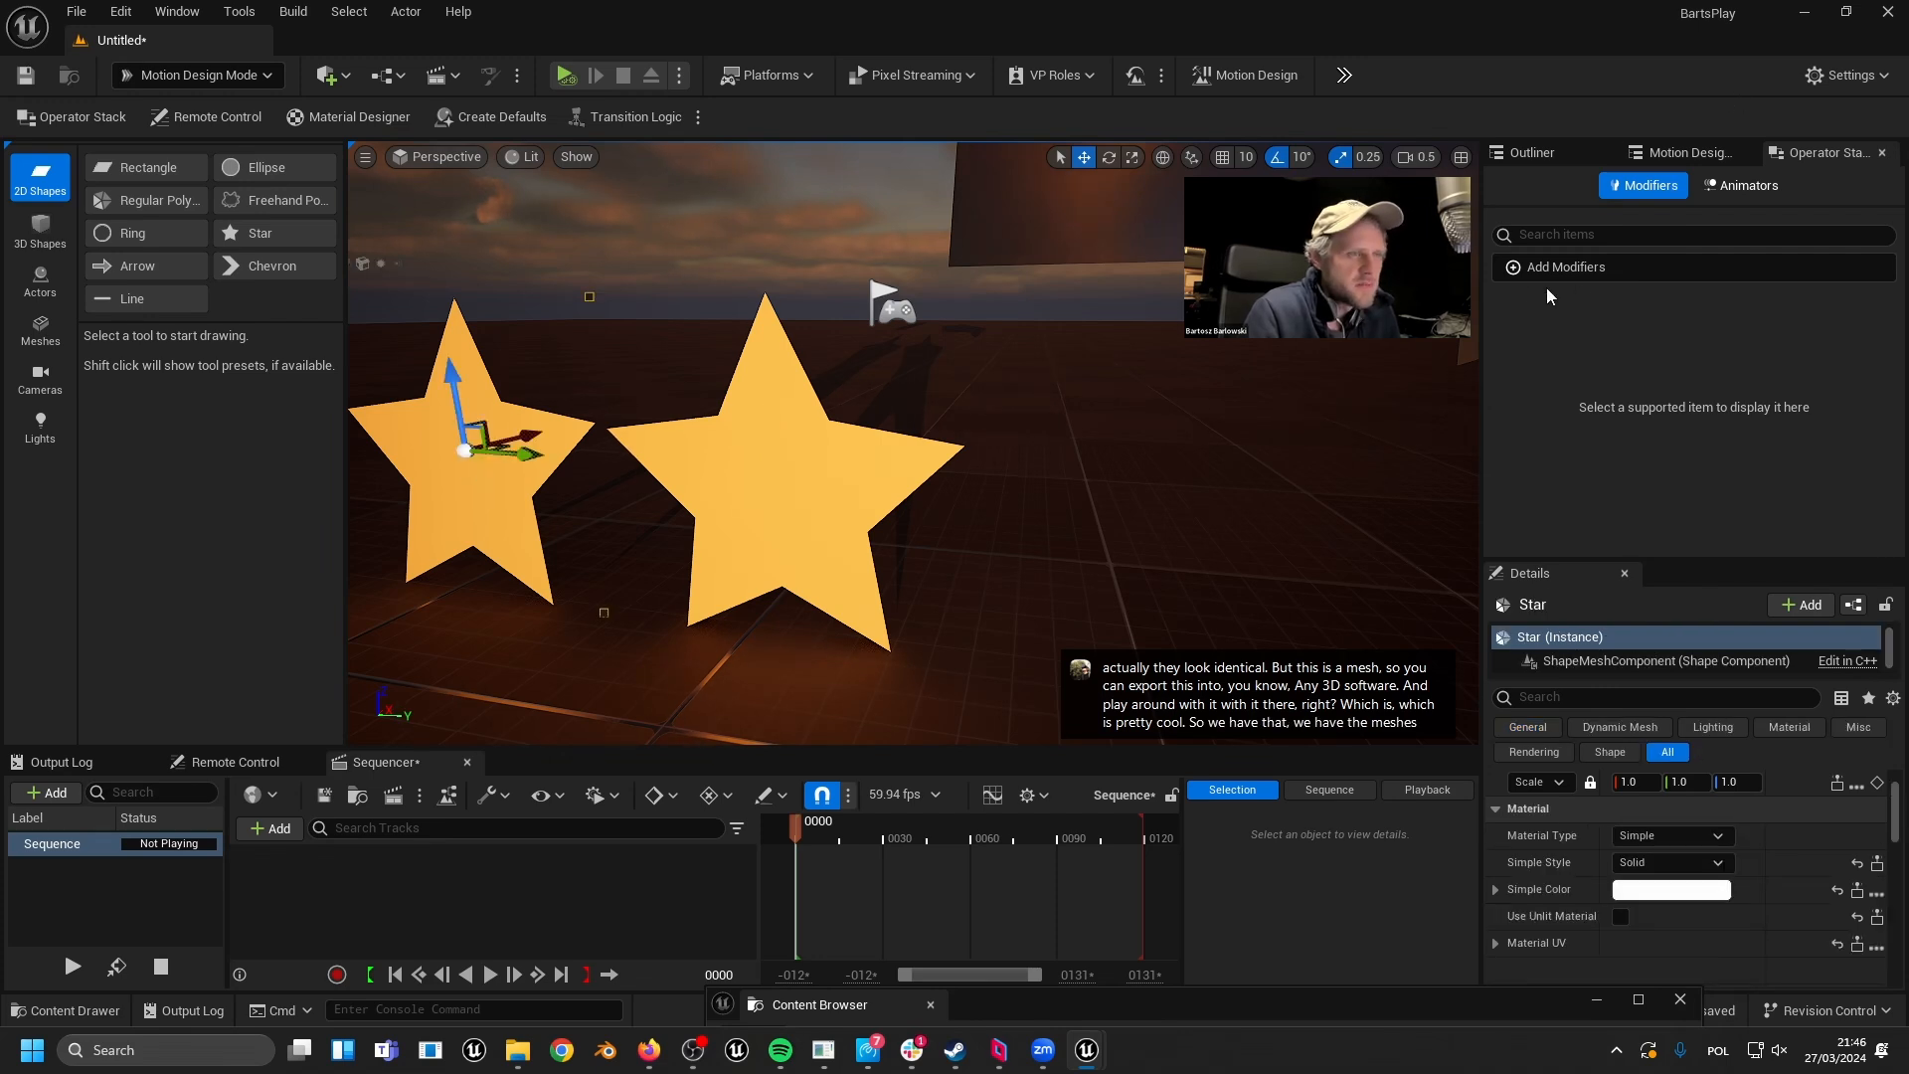
left_click(1588, 265)
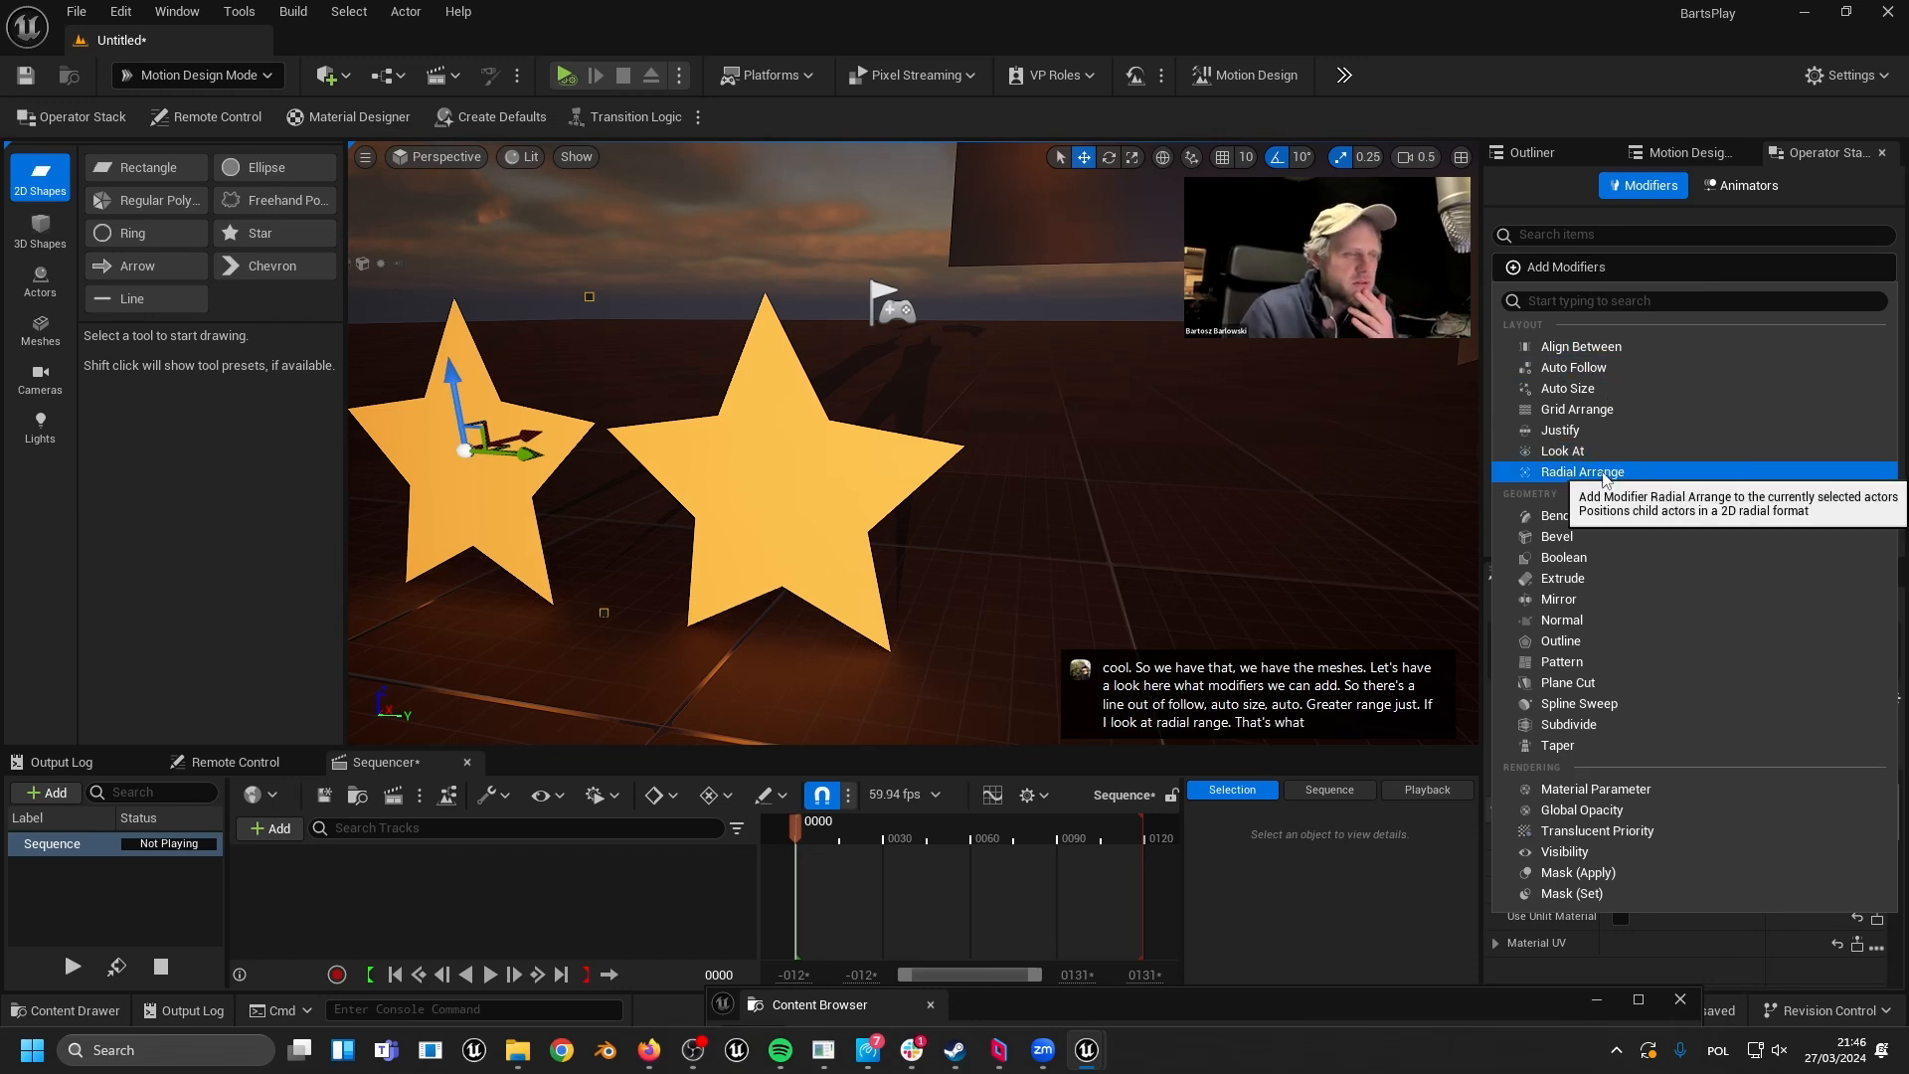
left_click(1599, 471)
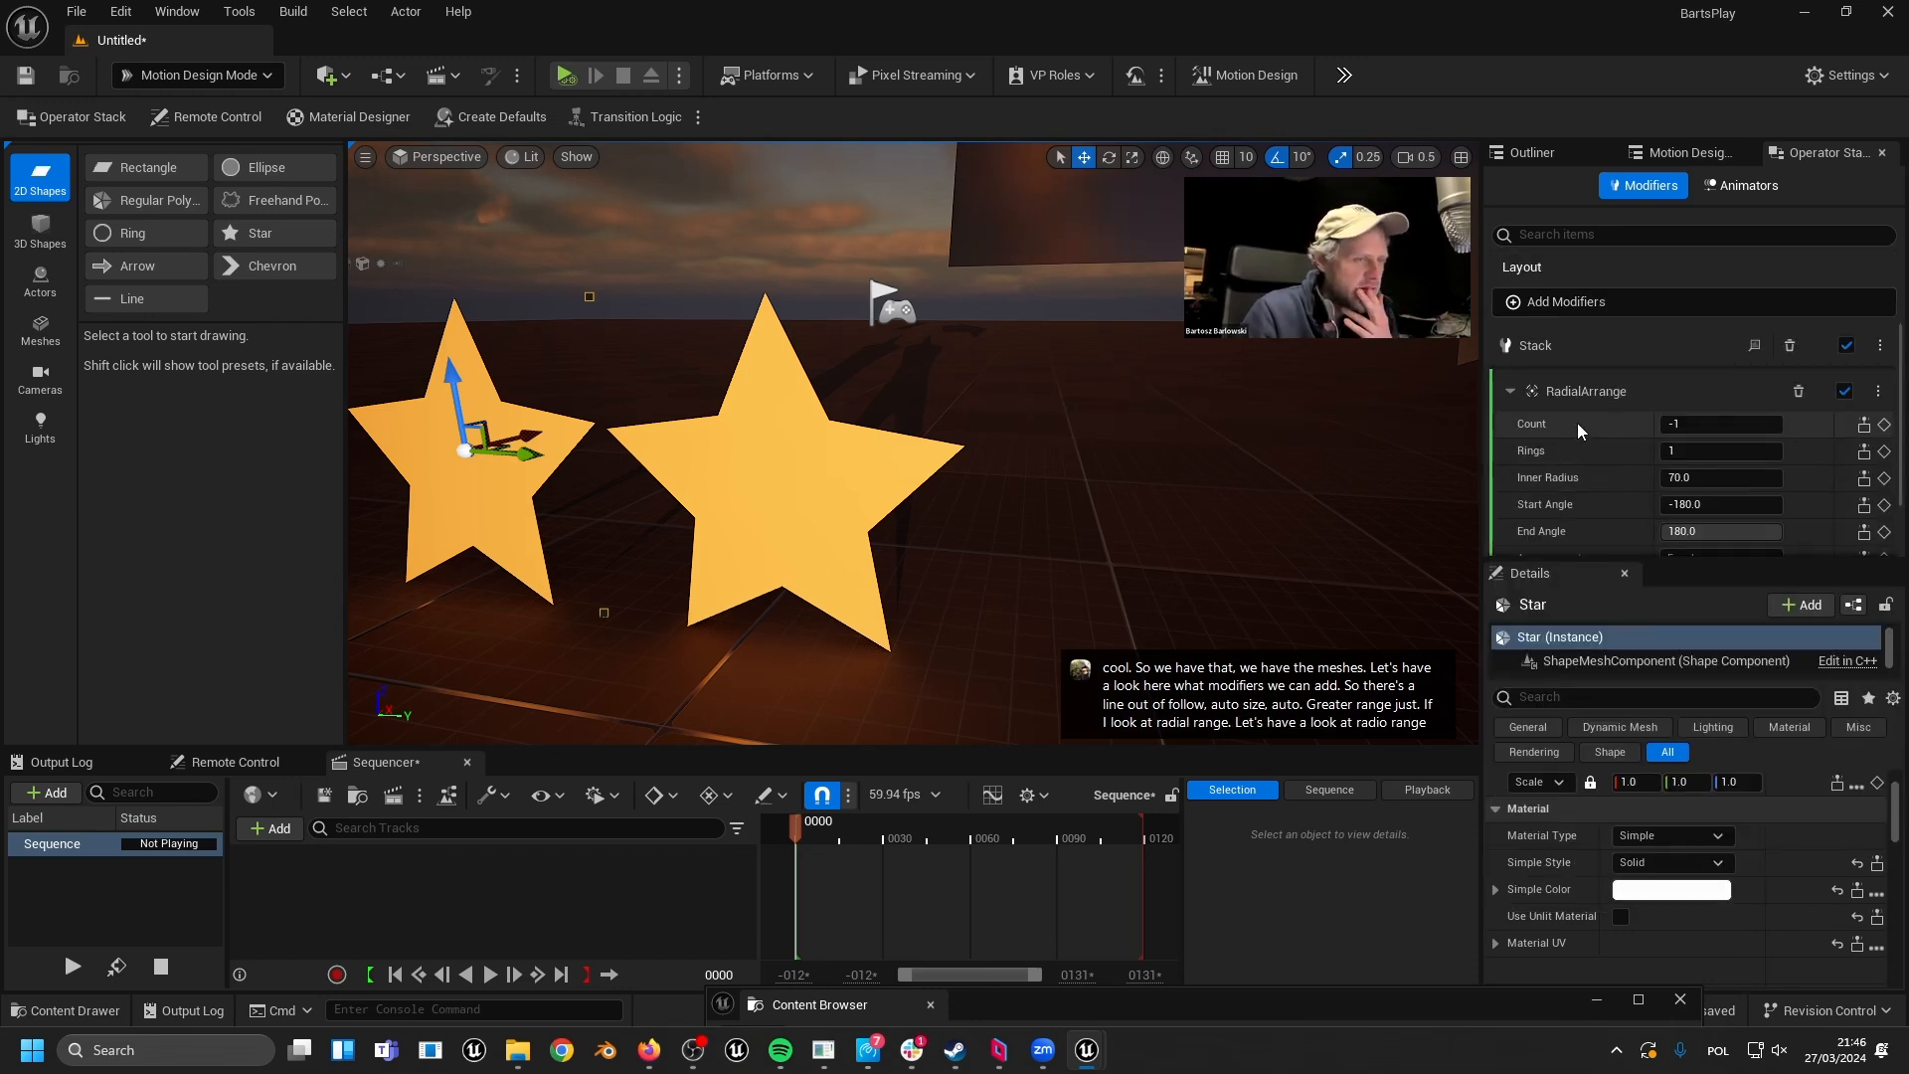
- Try the star's Radial Arrange modifier with 4 rings and a count of 5, and remove the modifier
left_click(1669, 424)
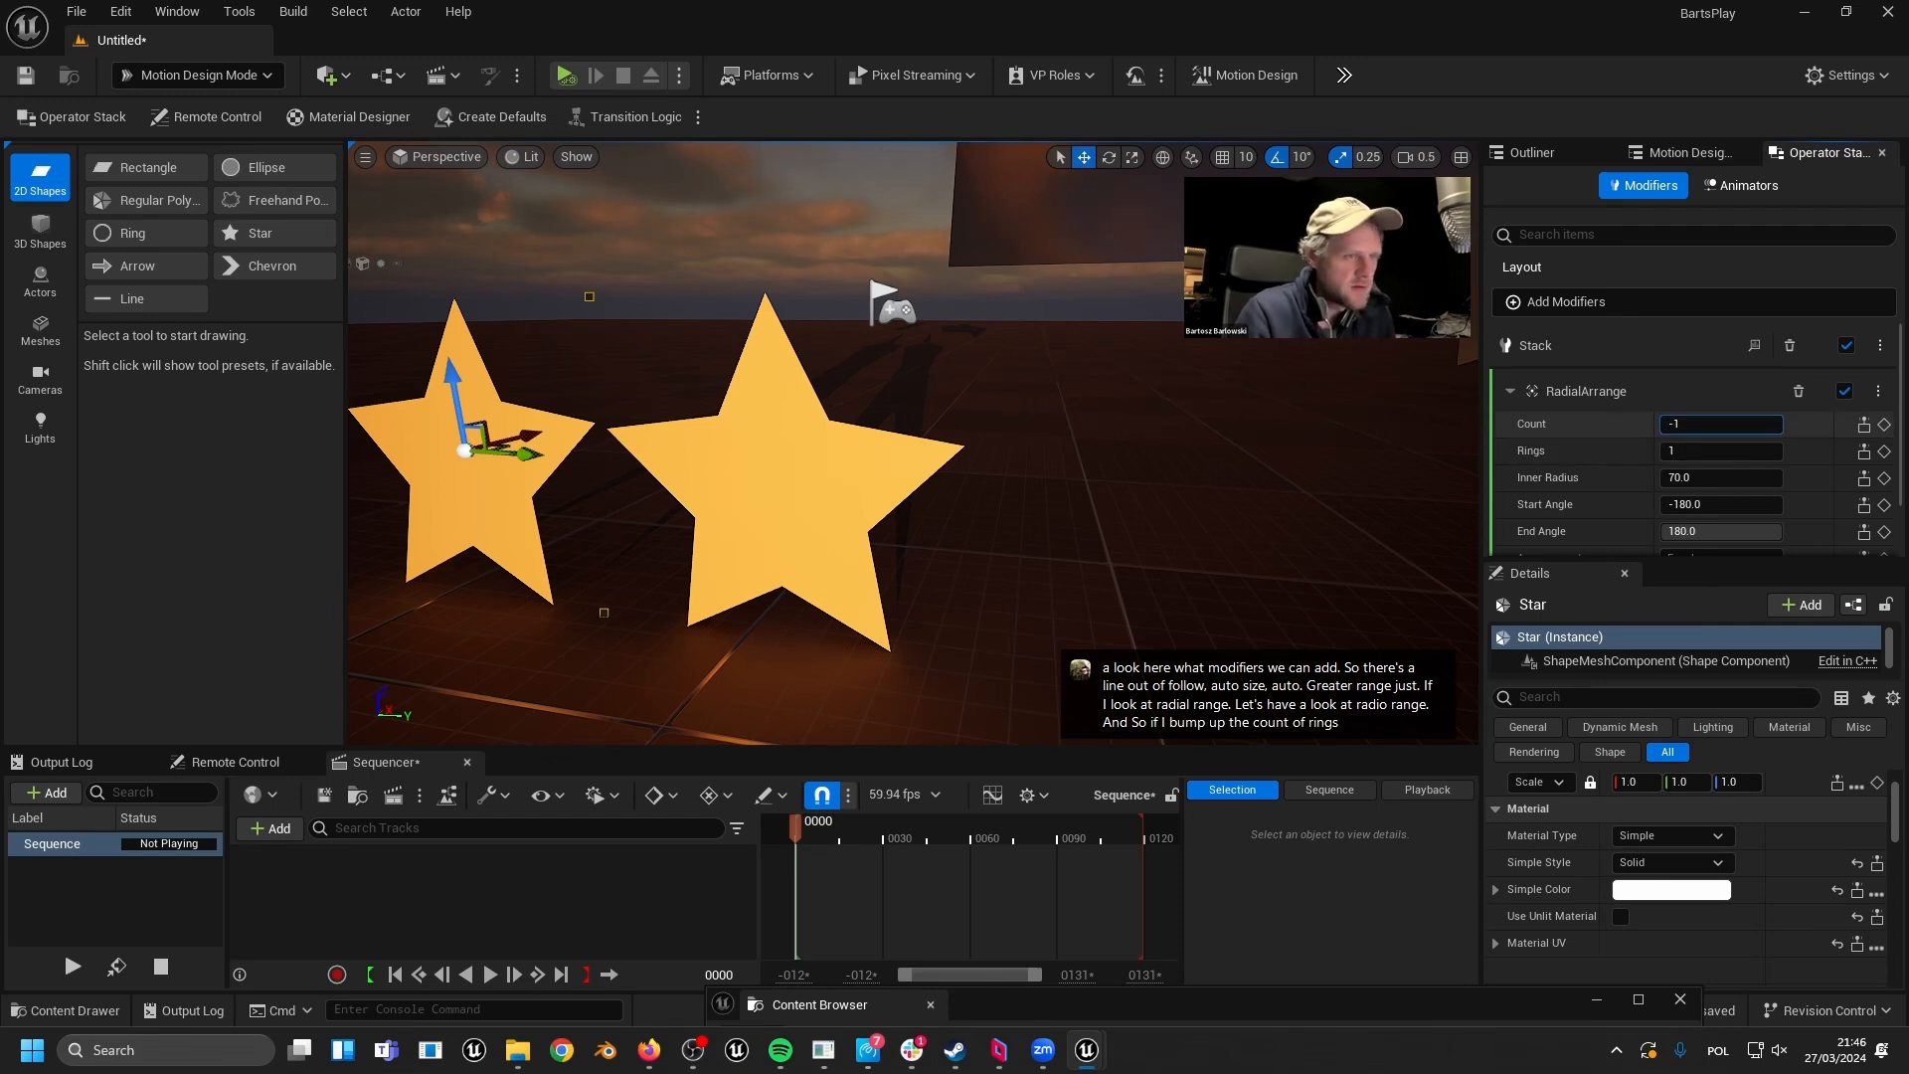
right_click_drag(1330, 444, 1119, 468)
key("s")
key("a")
key("d")
key("s")
key("w")
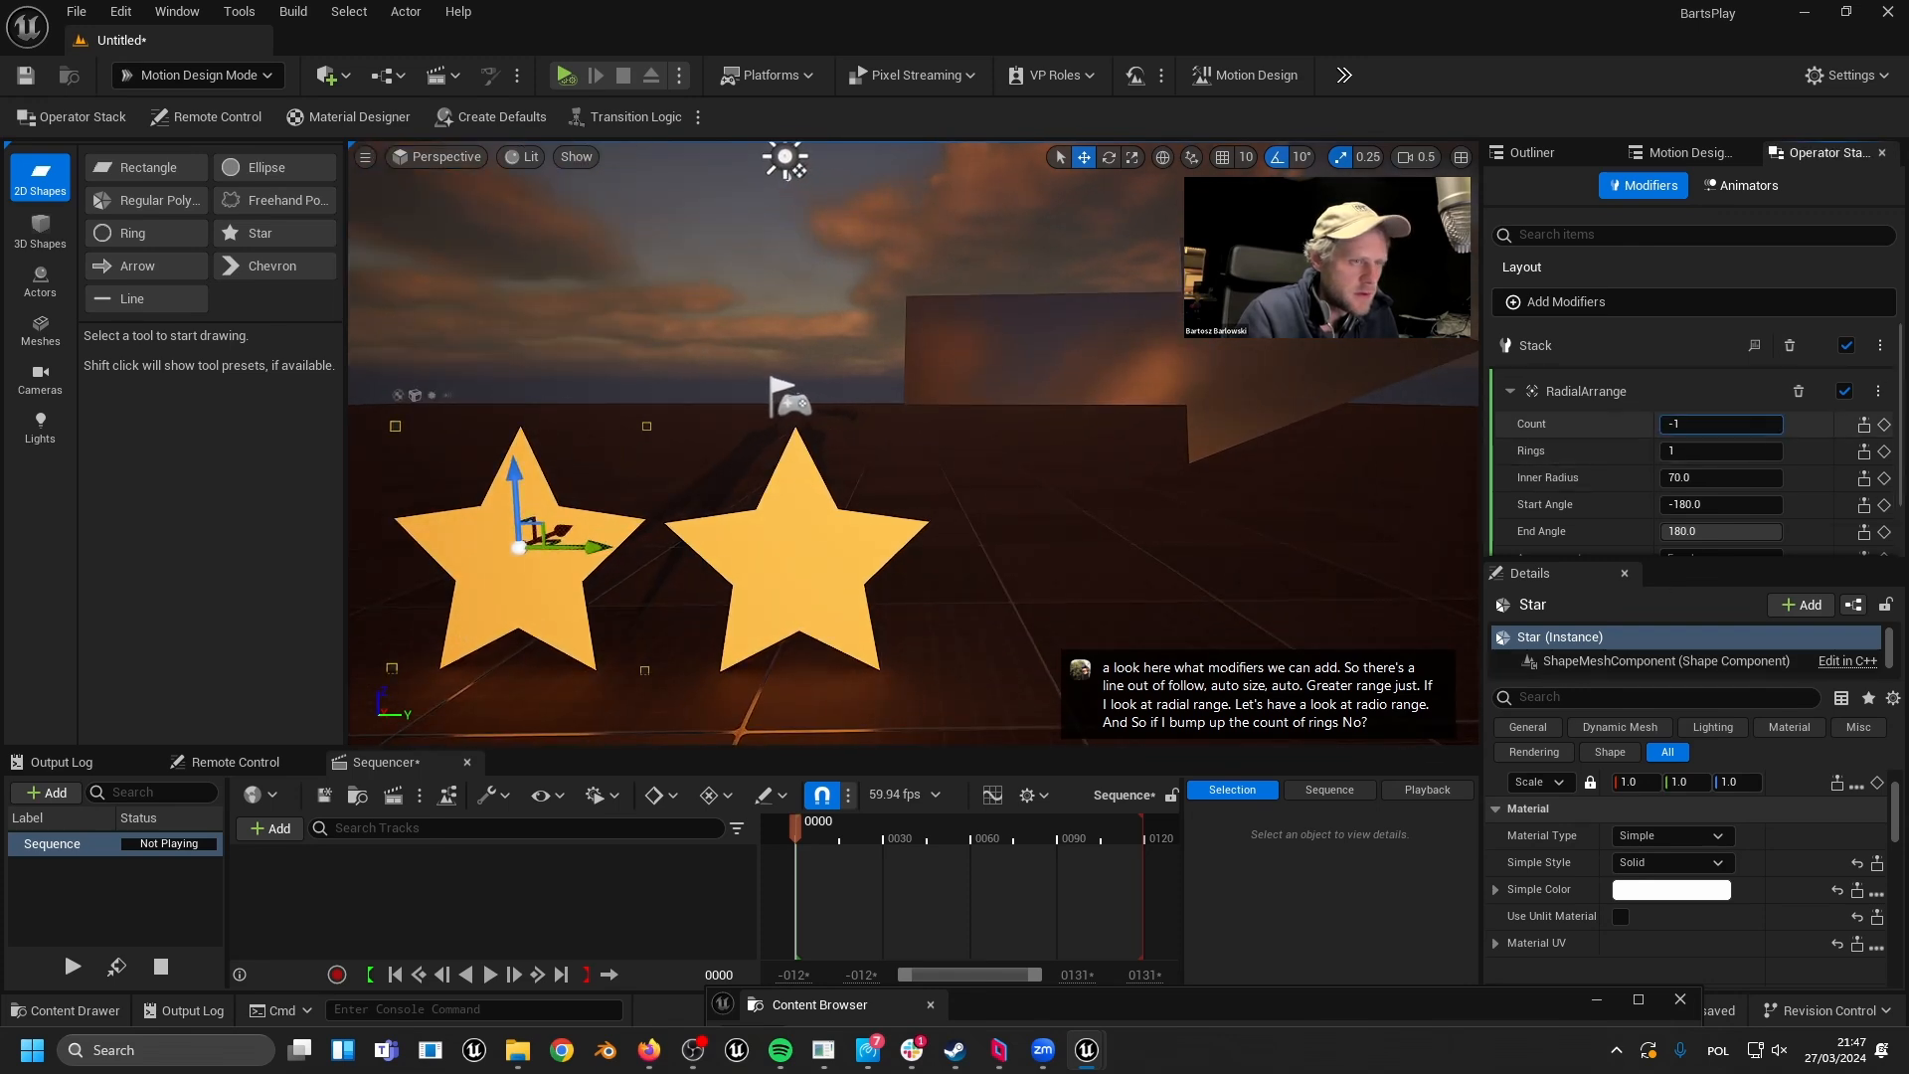
mouse_move(1678, 446)
left_mouse_down()
mouse_move(1762, 449)
mouse_move(1685, 425)
left_mouse_up()
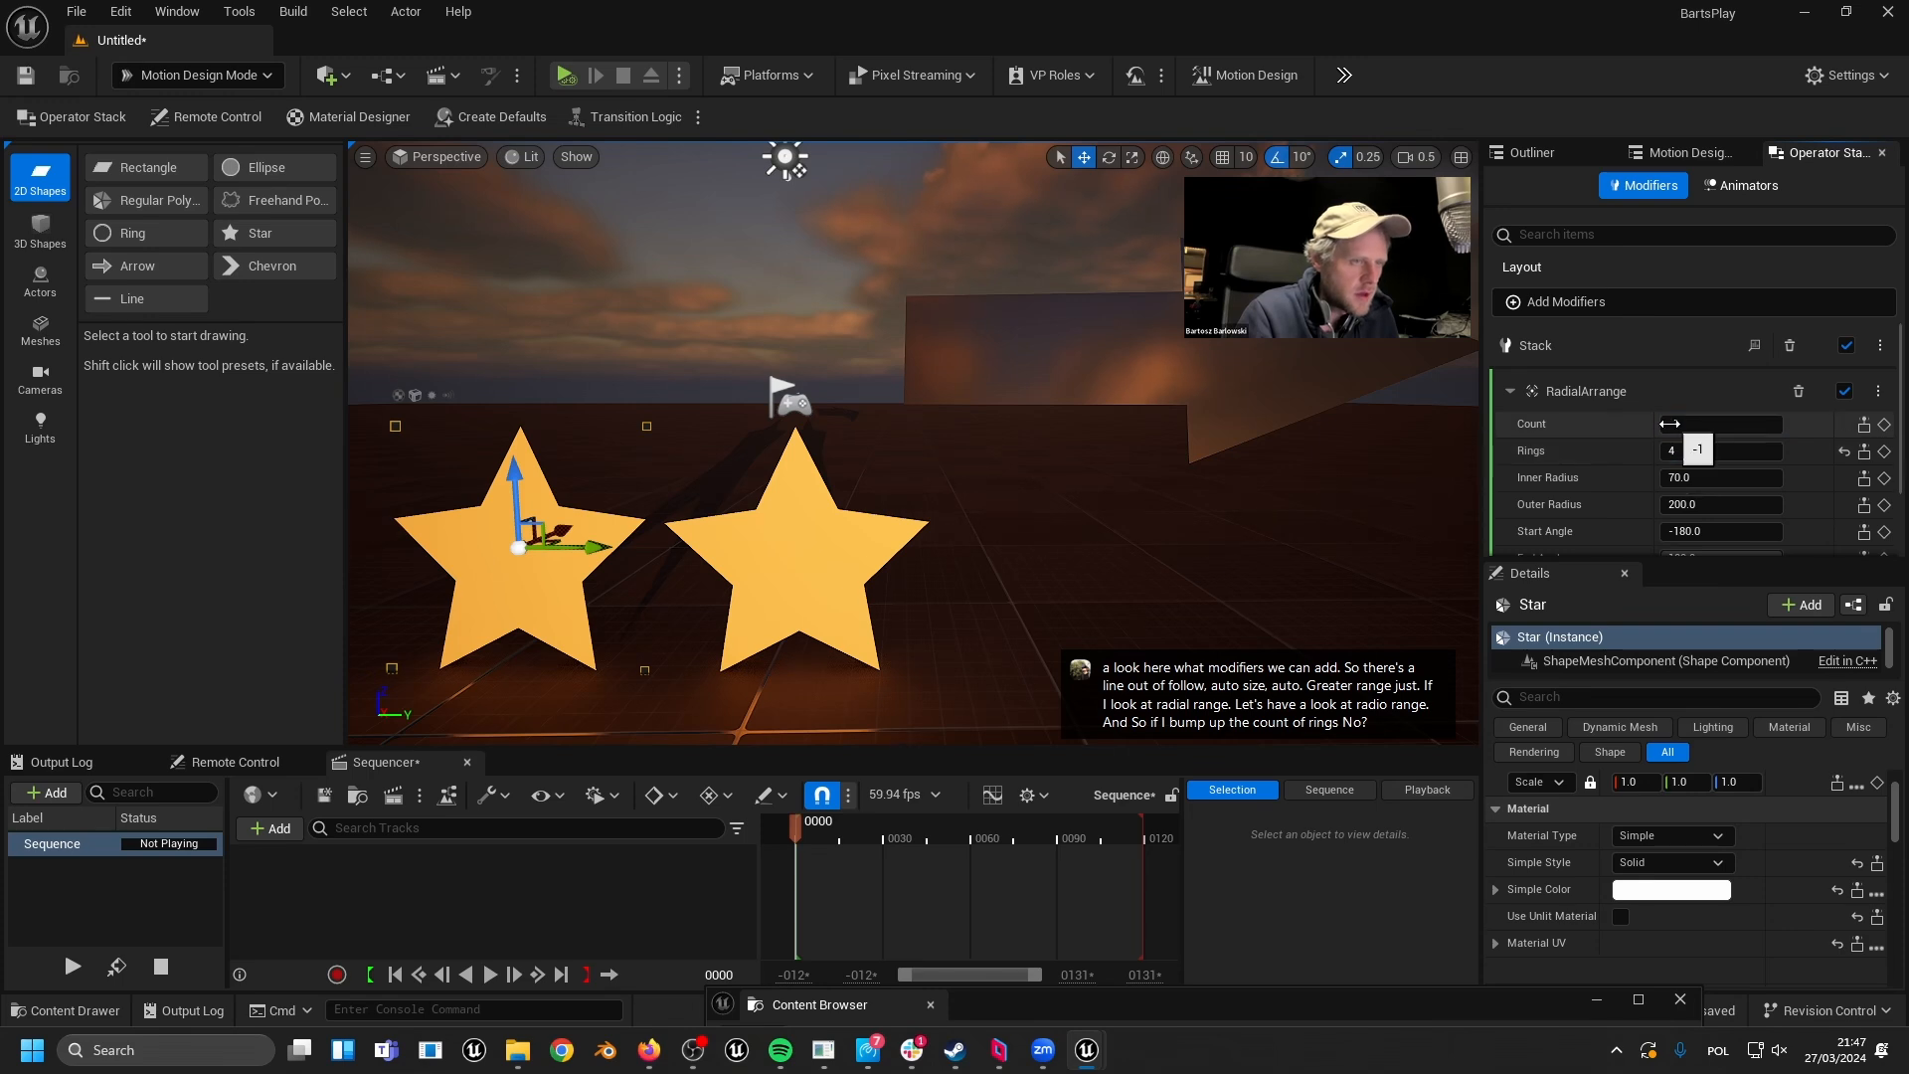
right_click_drag(719, 487, 761, 489)
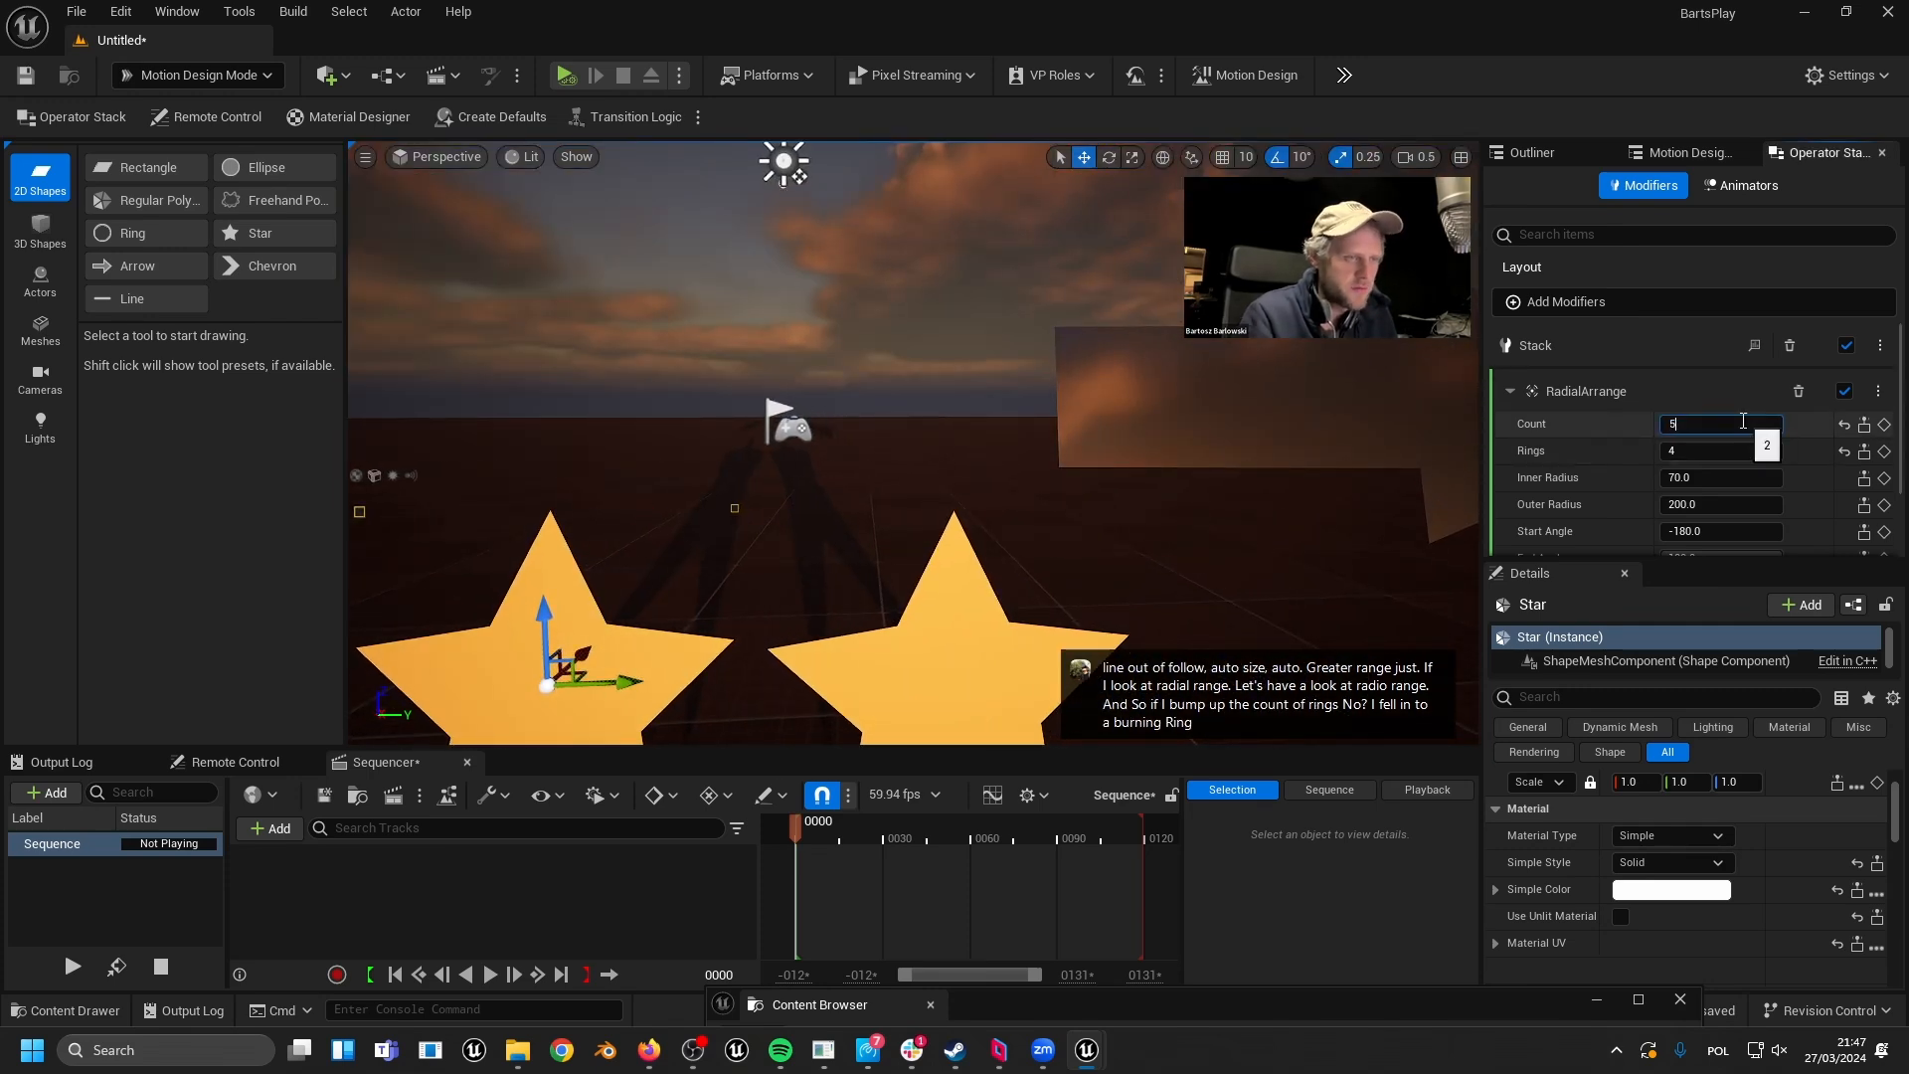
right_click_drag(1034, 447, 1094, 465)
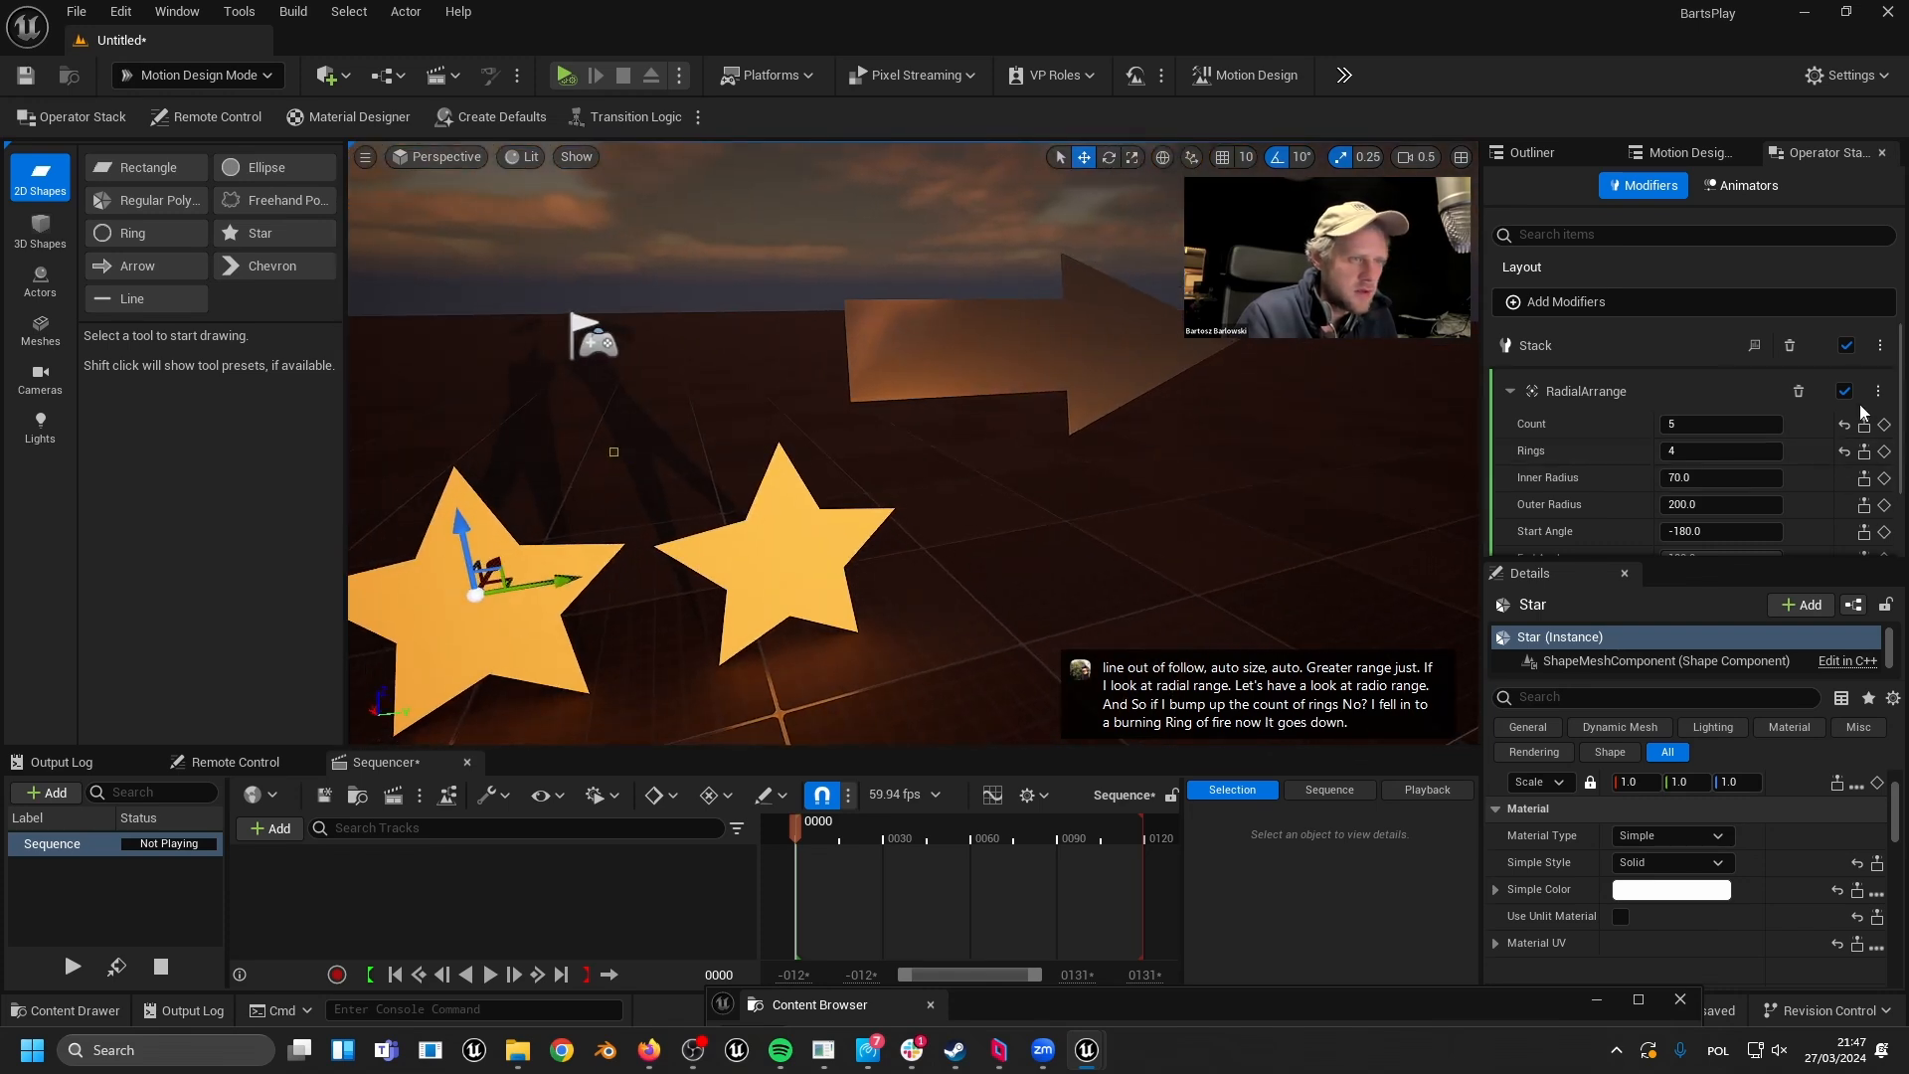
left_click(1801, 392)
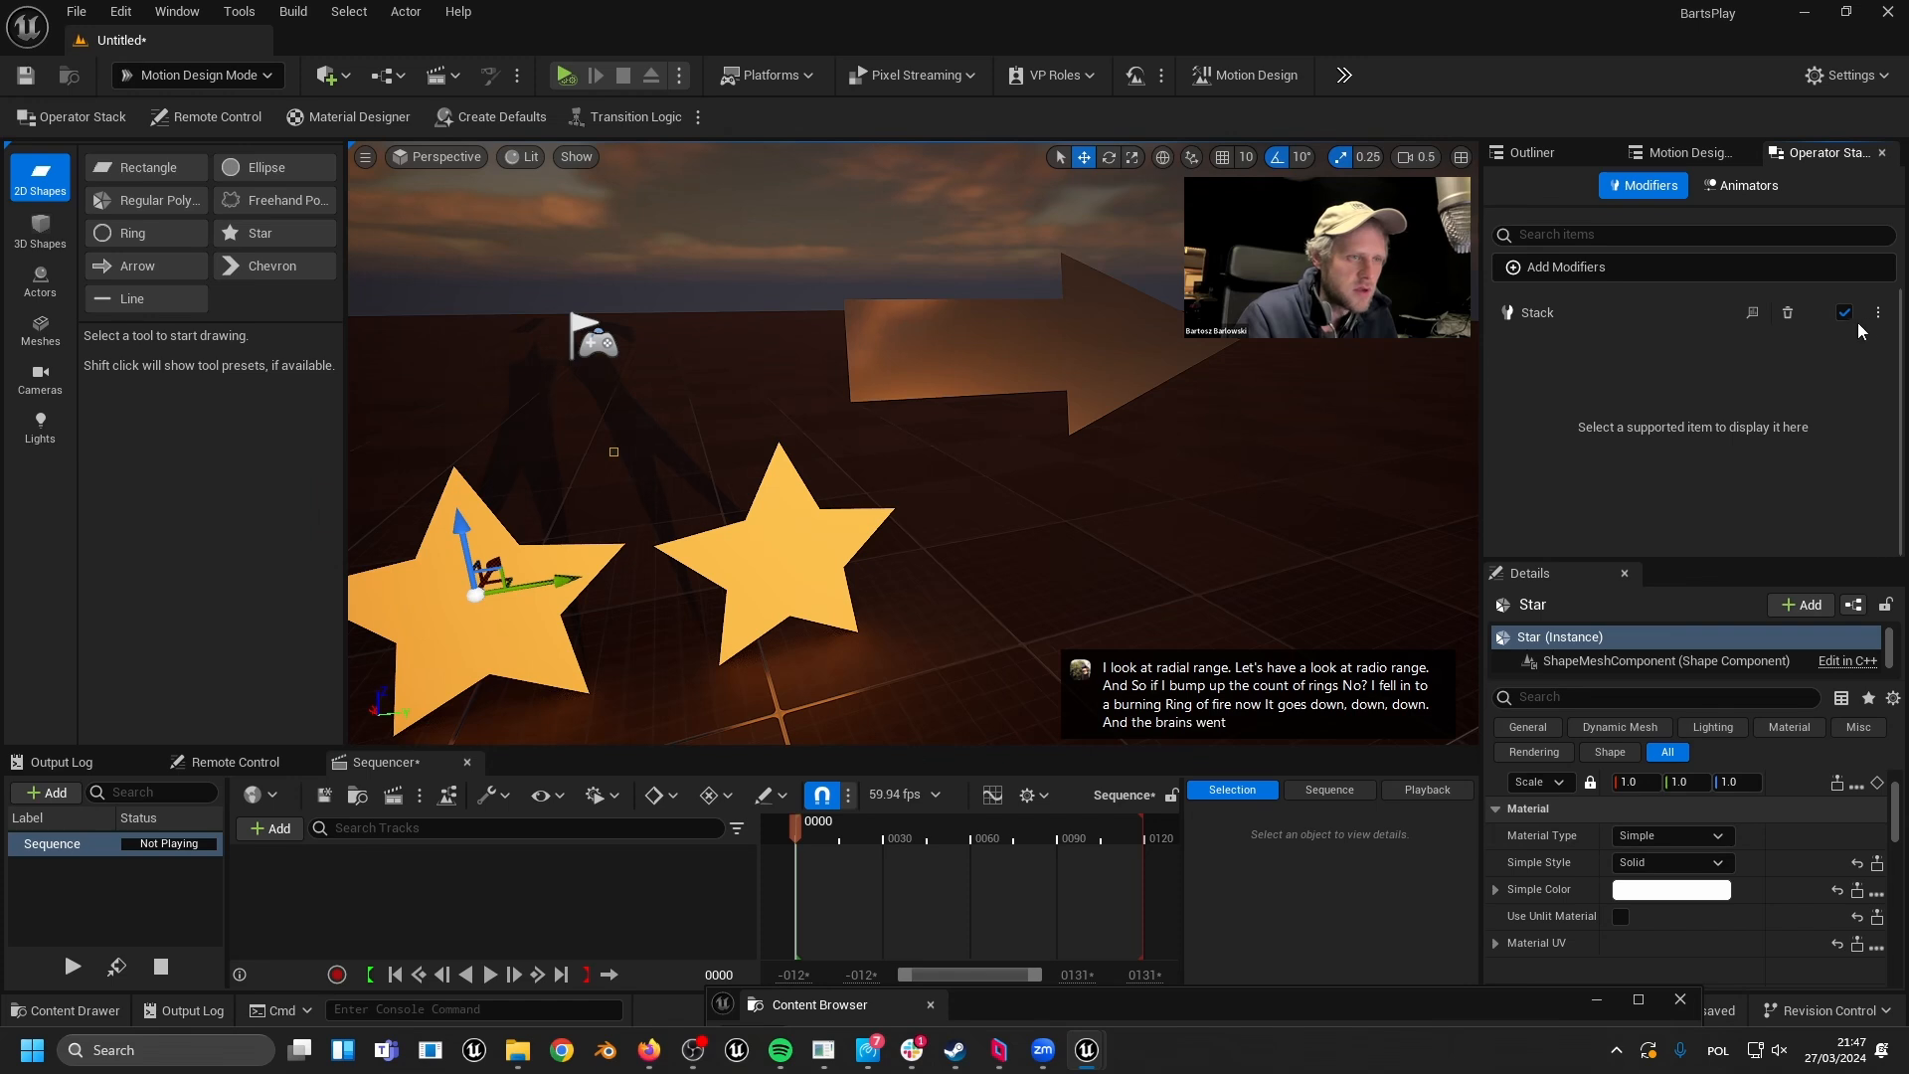
- Try an Auto Size modifier on the 2D star and remove it again
left_click(1629, 266)
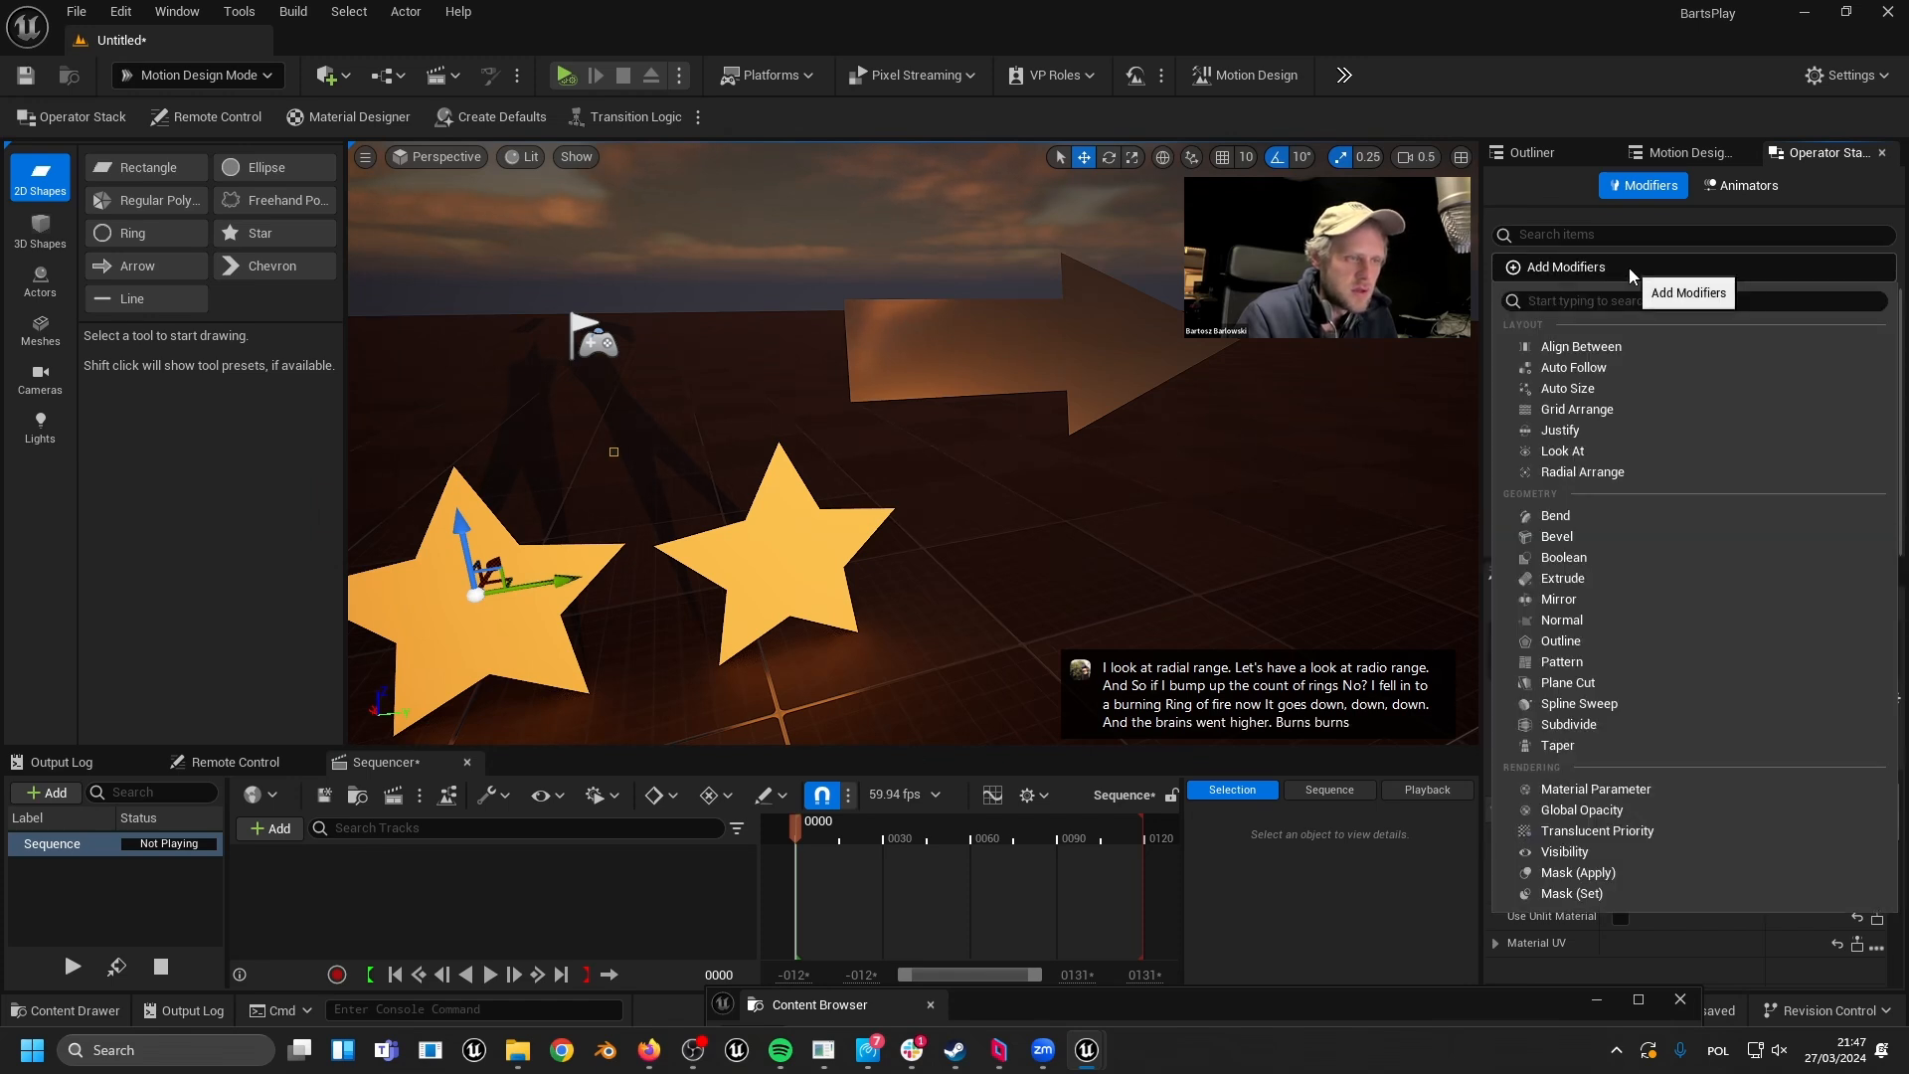
left_click(1597, 388)
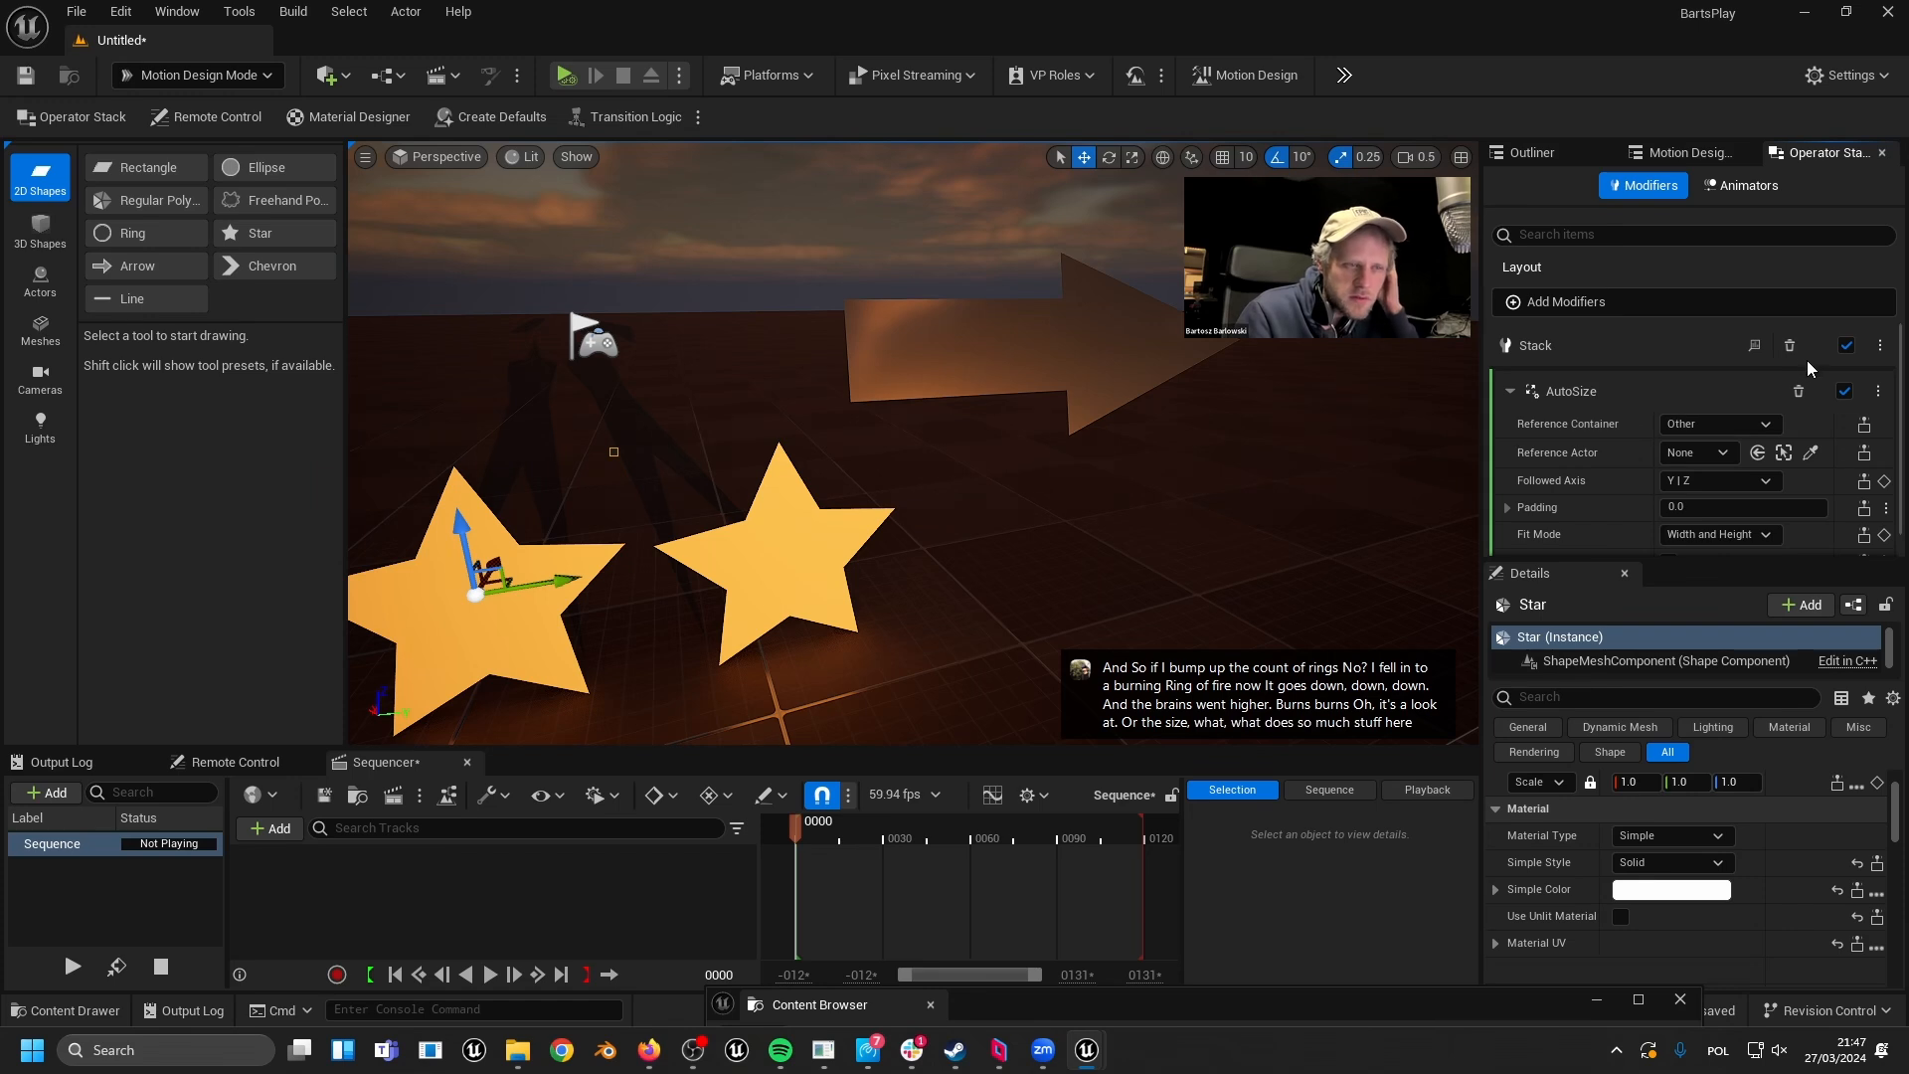
left_click(1797, 391)
left_click(1603, 261)
left_click(1599, 261)
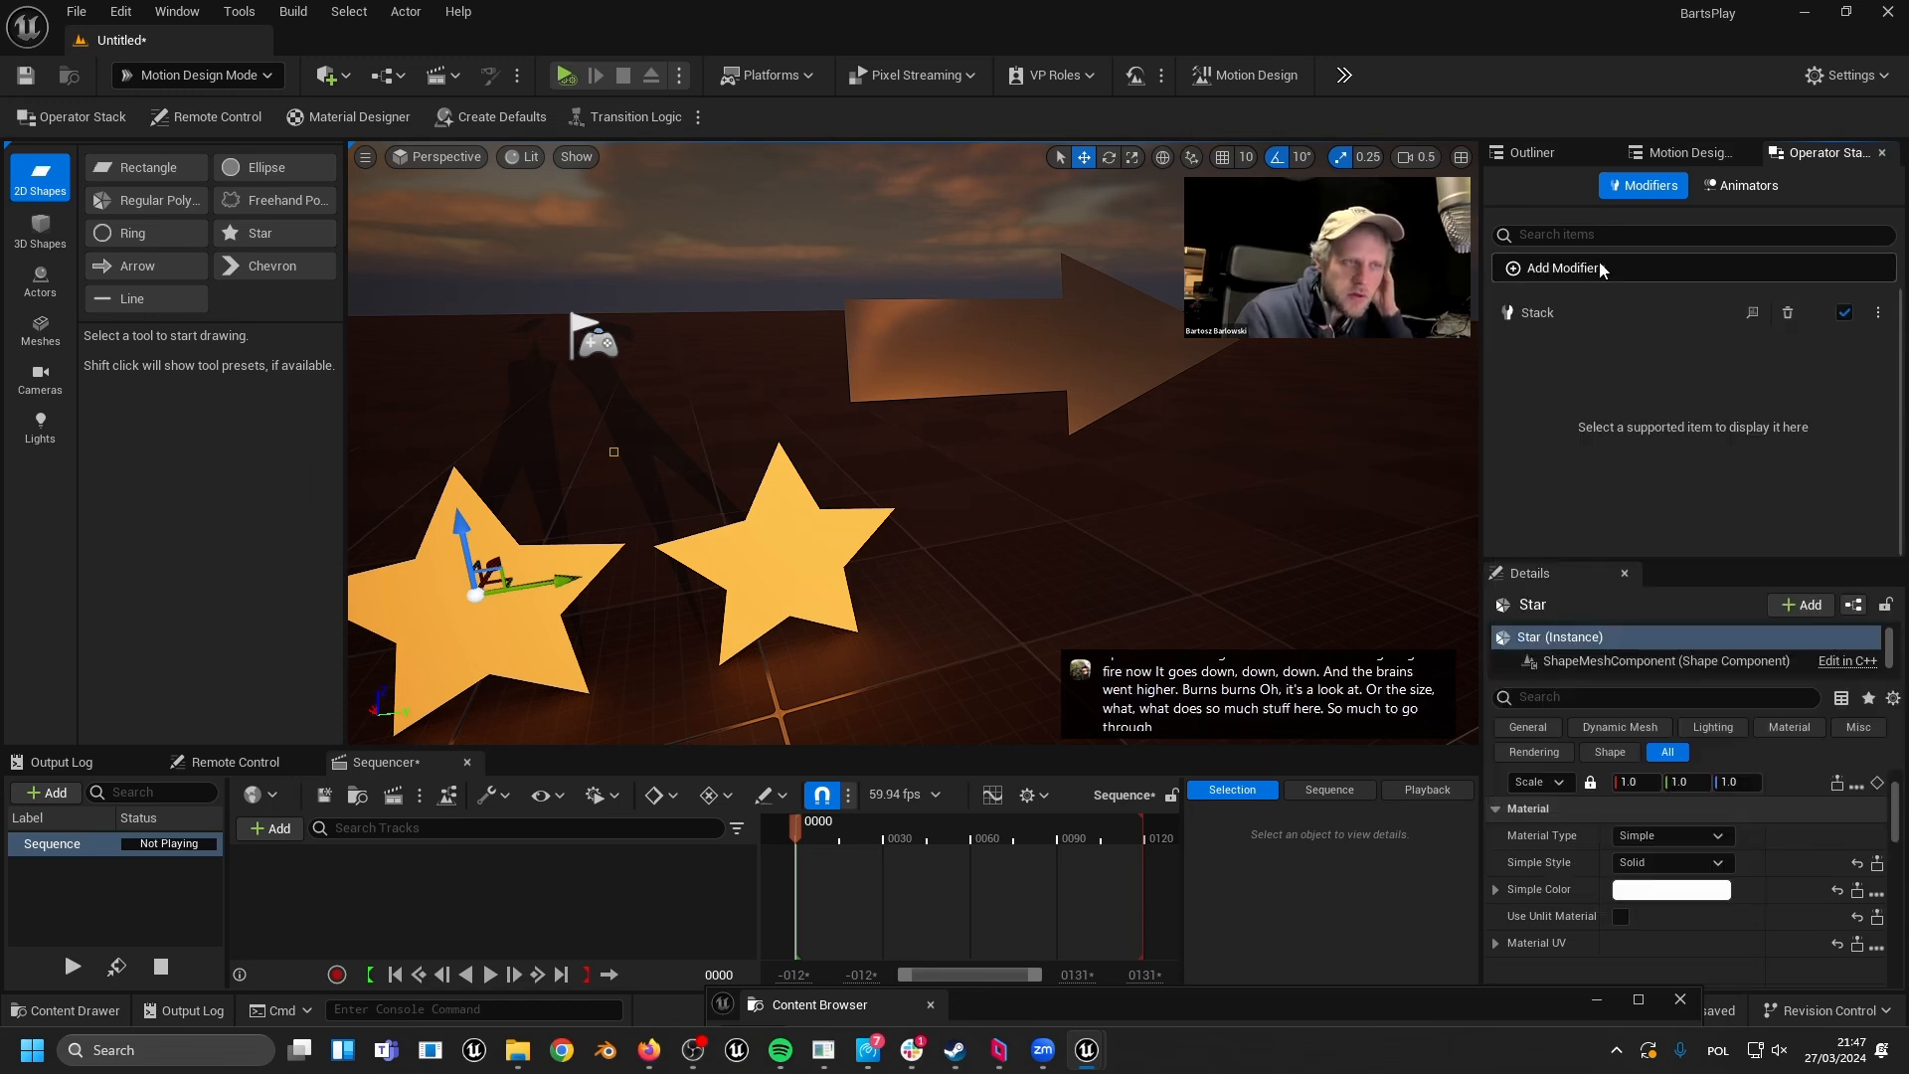
- Add an Oscillate animator with the Location YZ preset to the selected 2D star
left_click(1748, 179)
left_click(1655, 269)
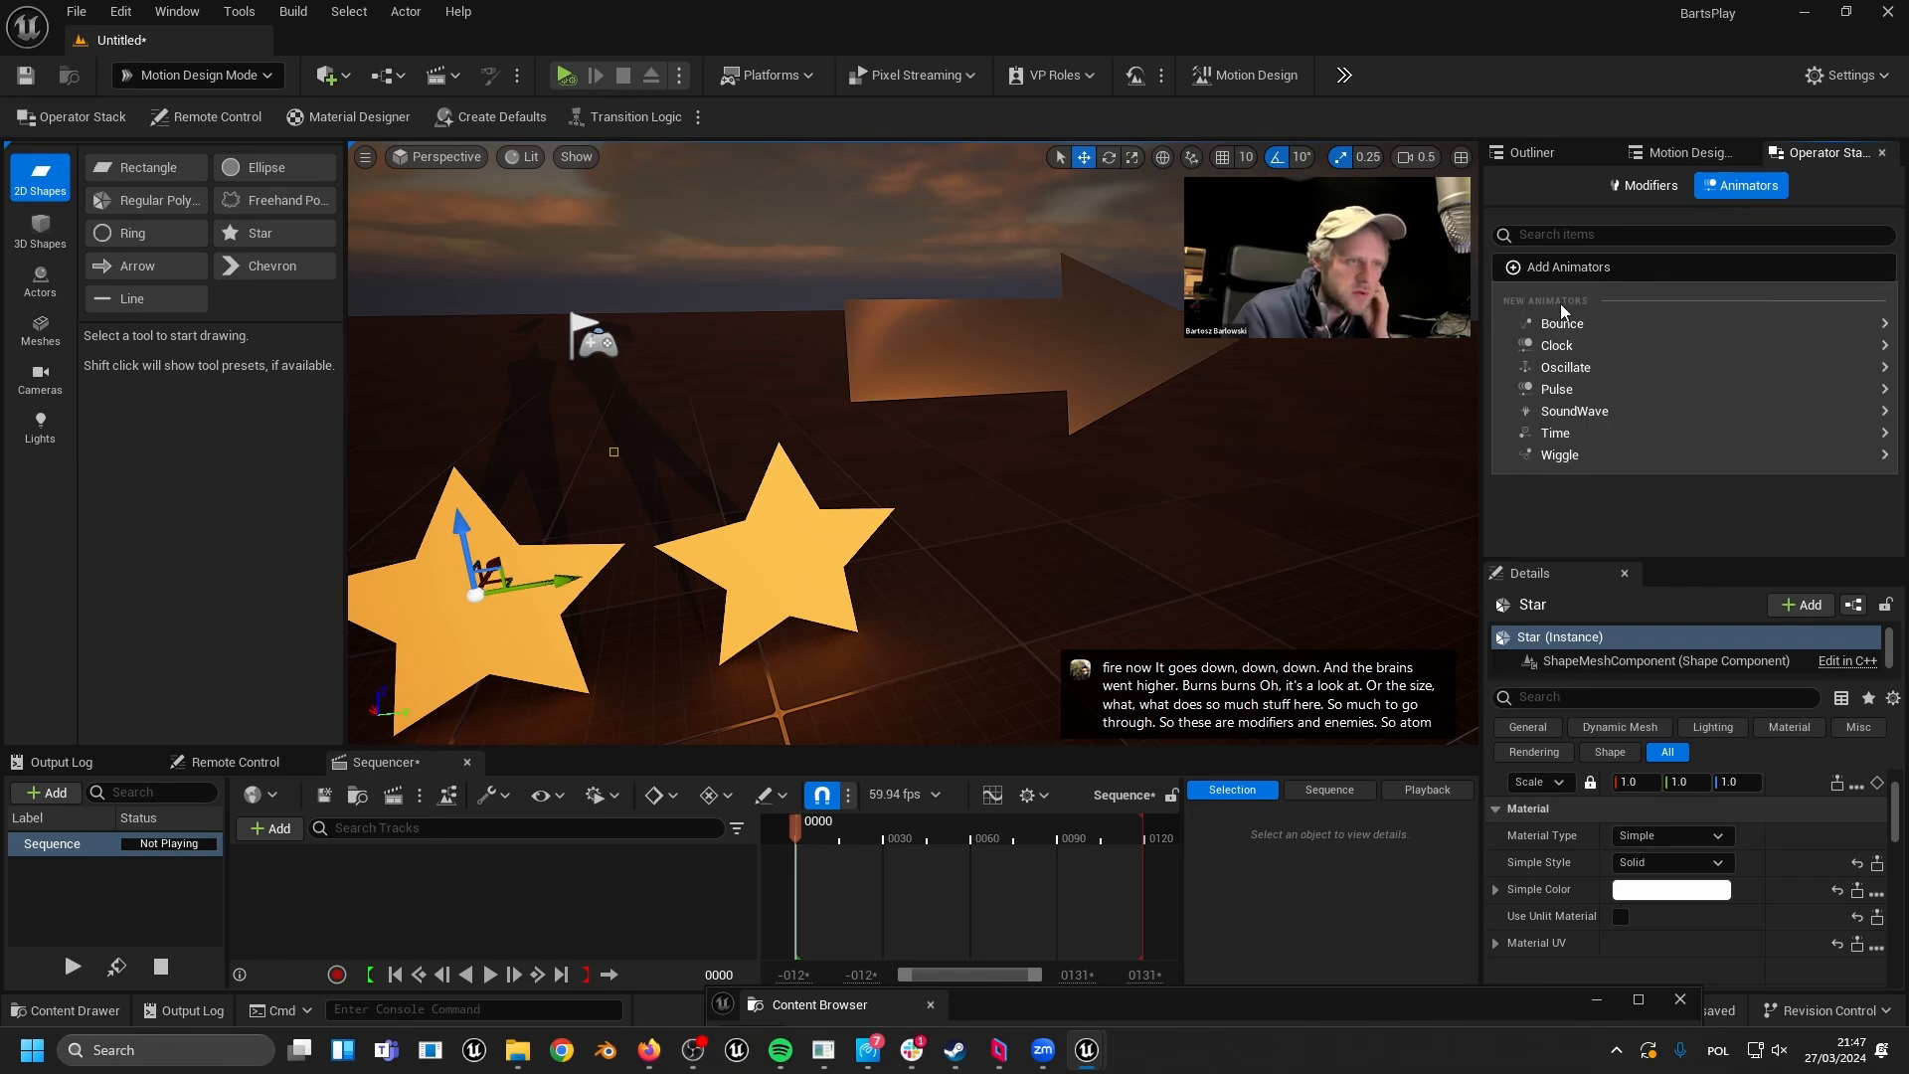
mouse_move(1573, 329)
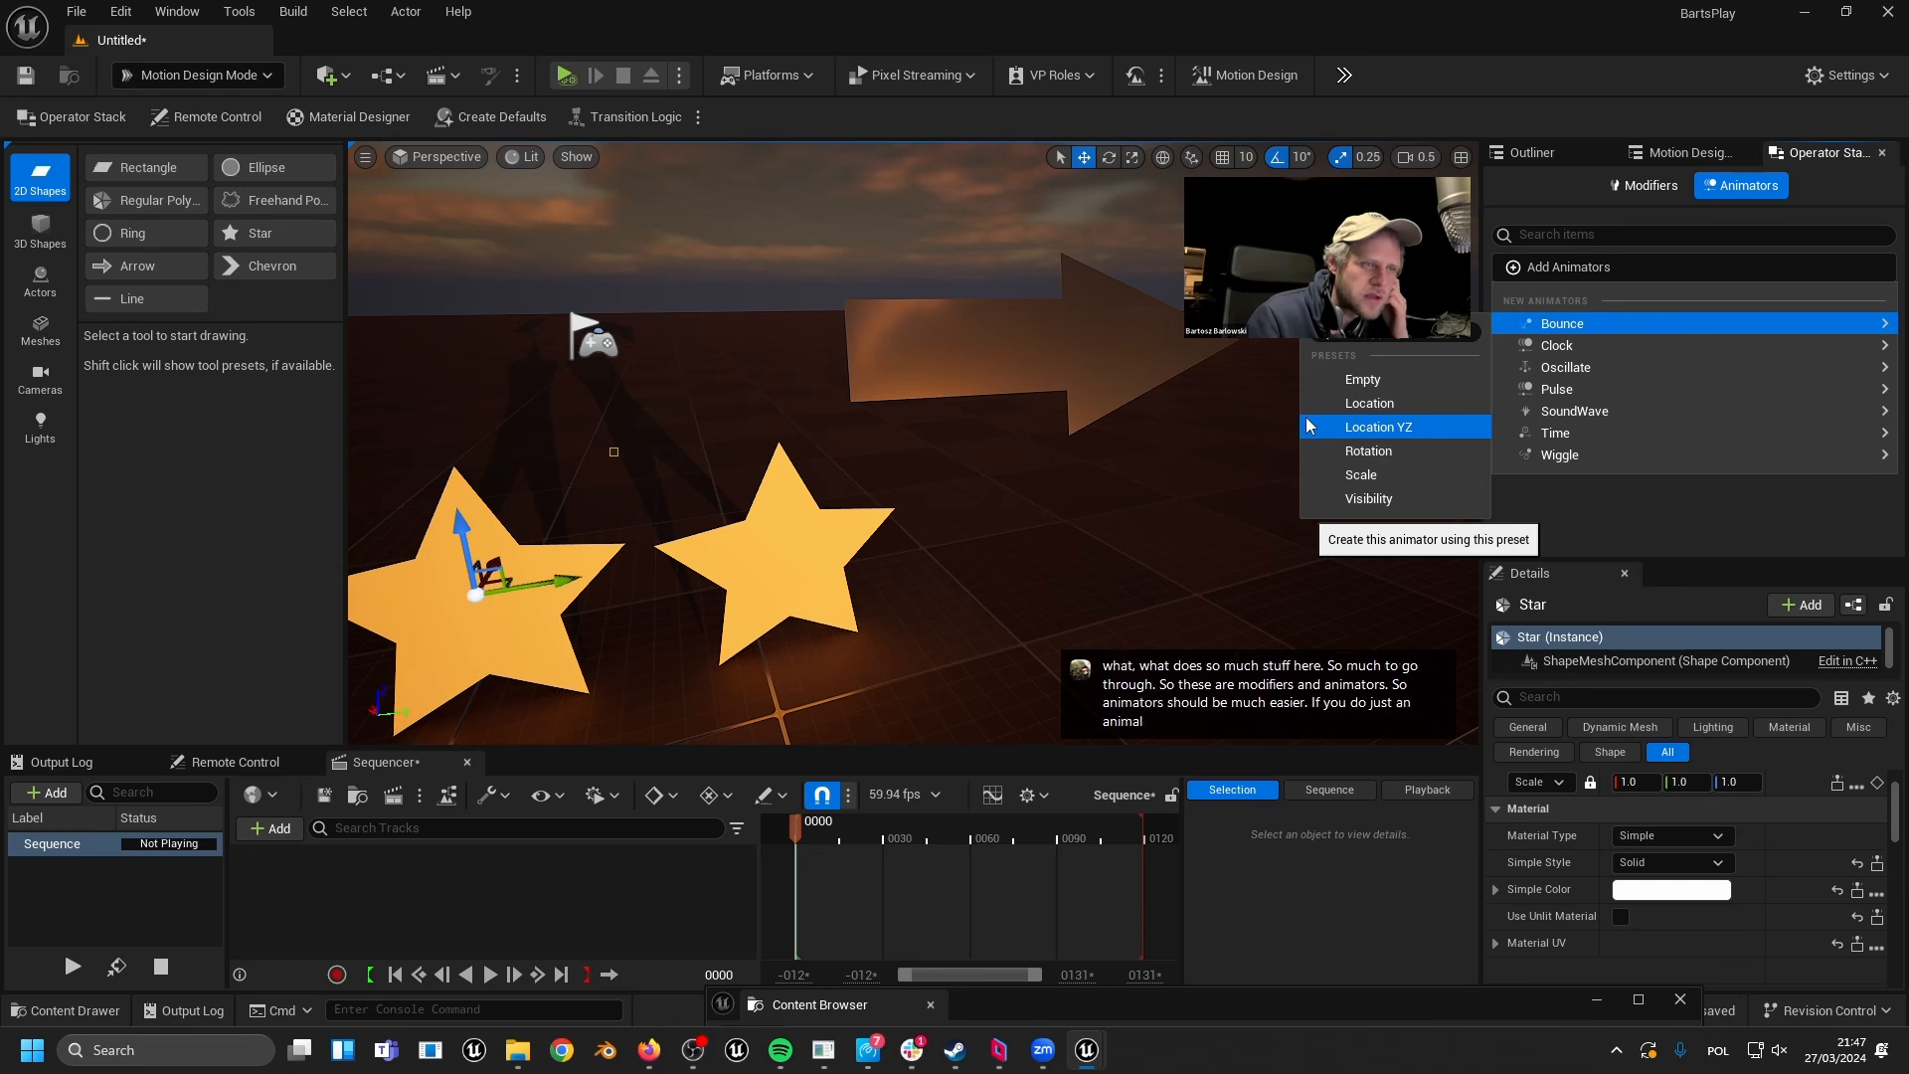
mouse_move(1560, 368)
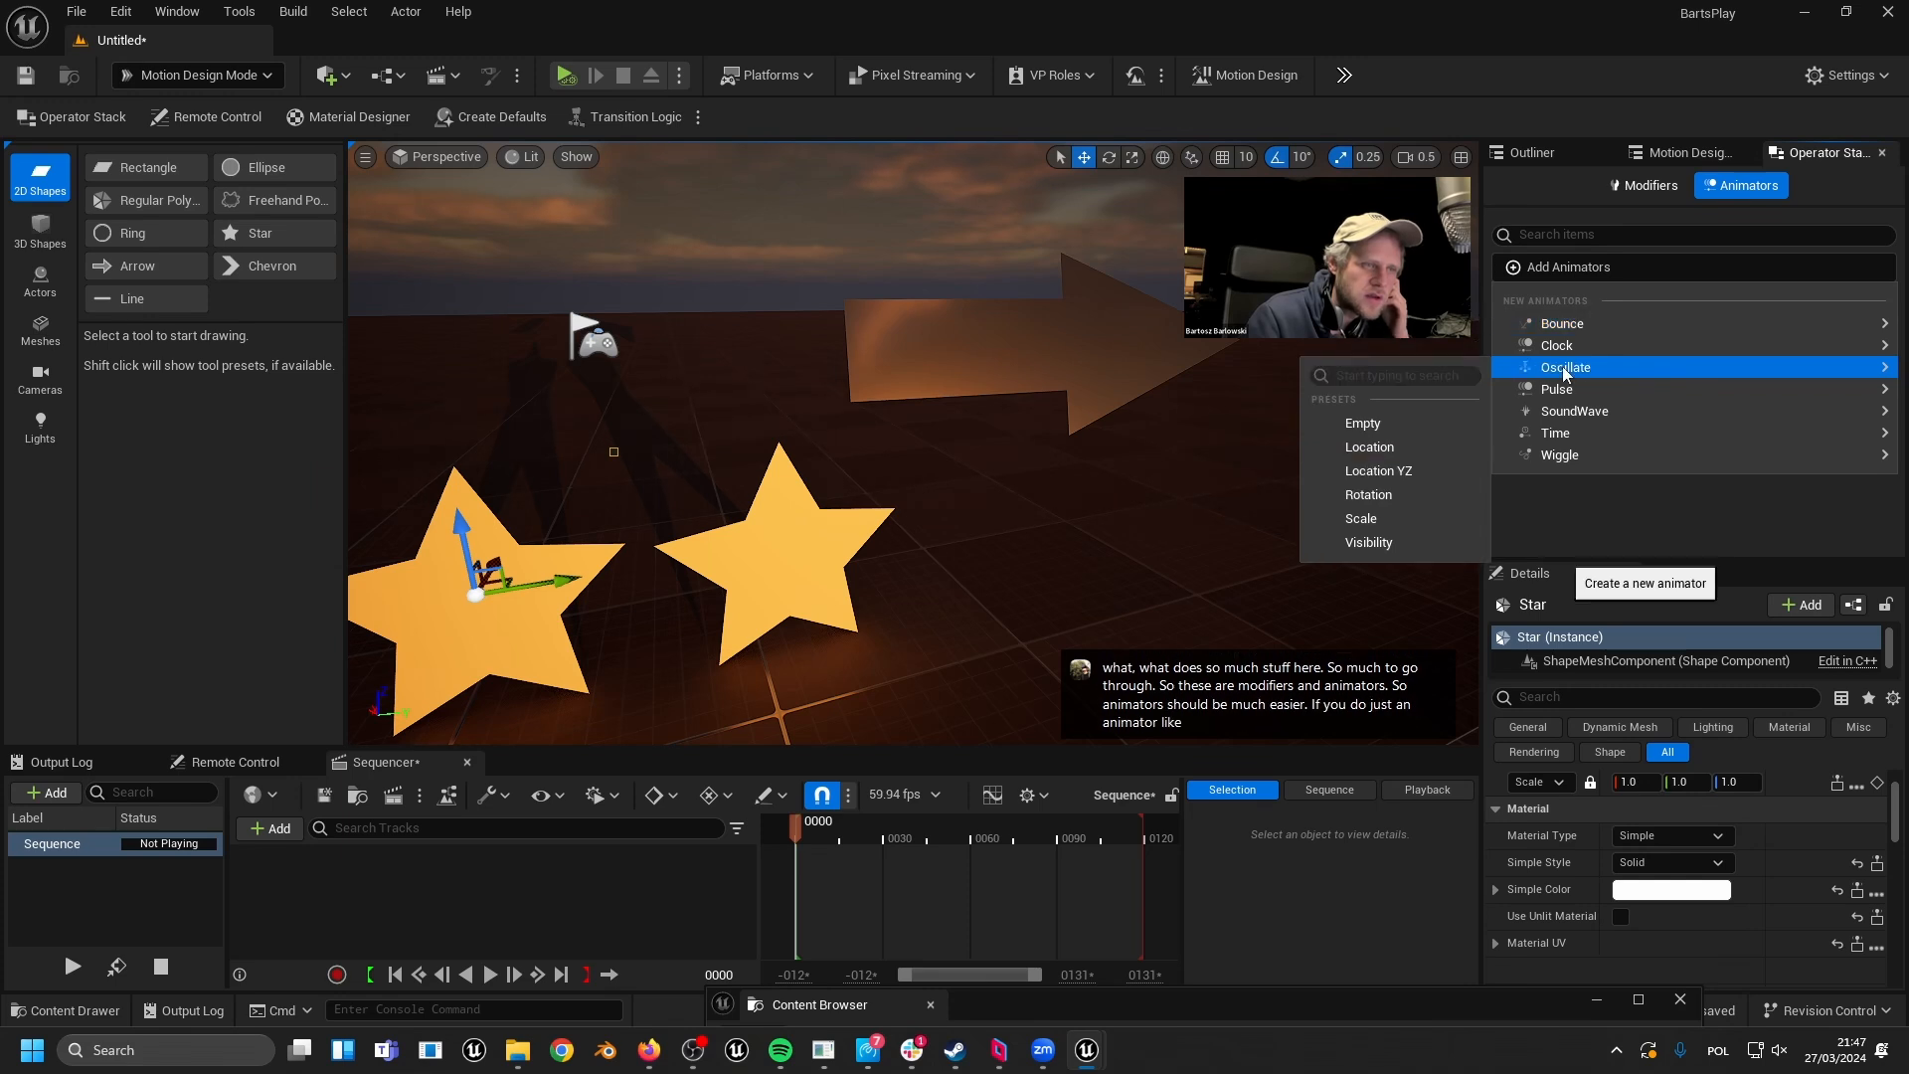
left_click(1378, 470)
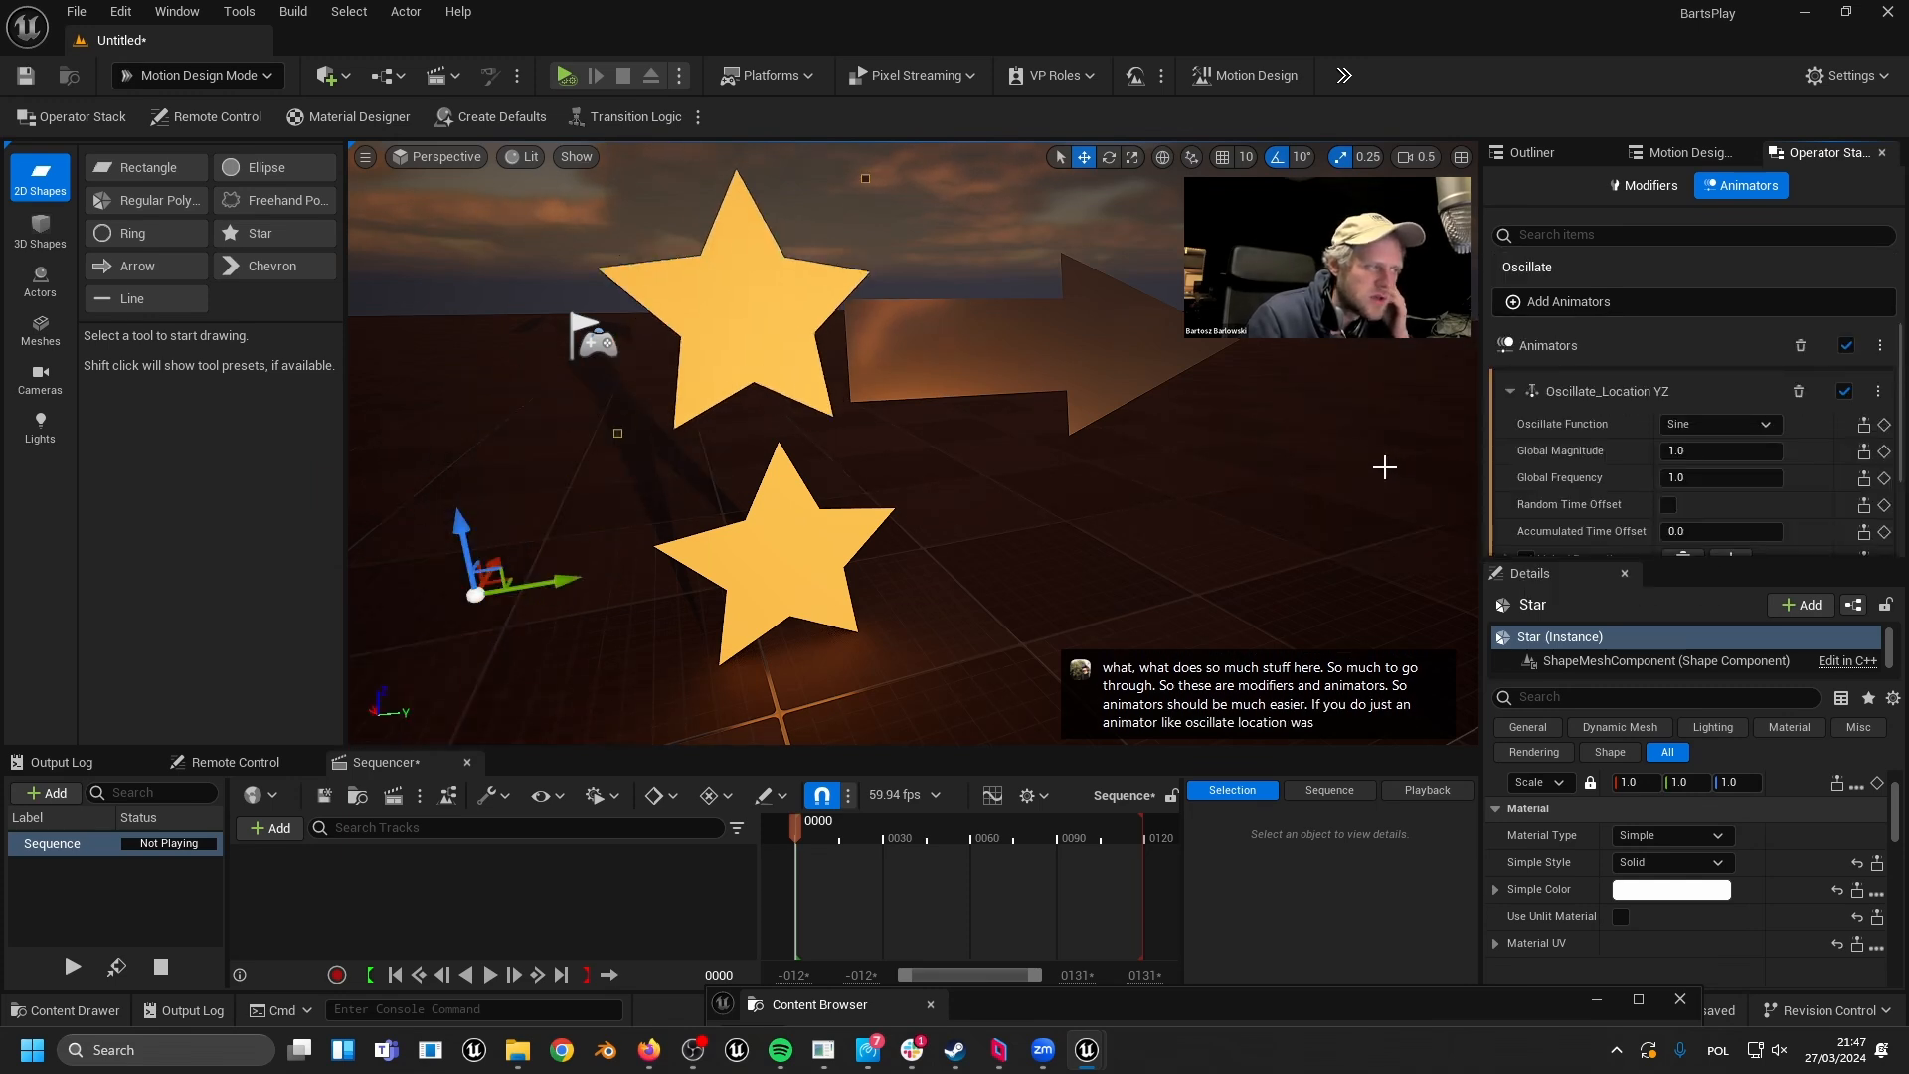
- Try the Cosine and Square oscillate functions, return to Sine, and reduce the Oscillate animator's global magnitude to 0.184
left_click(1728, 423)
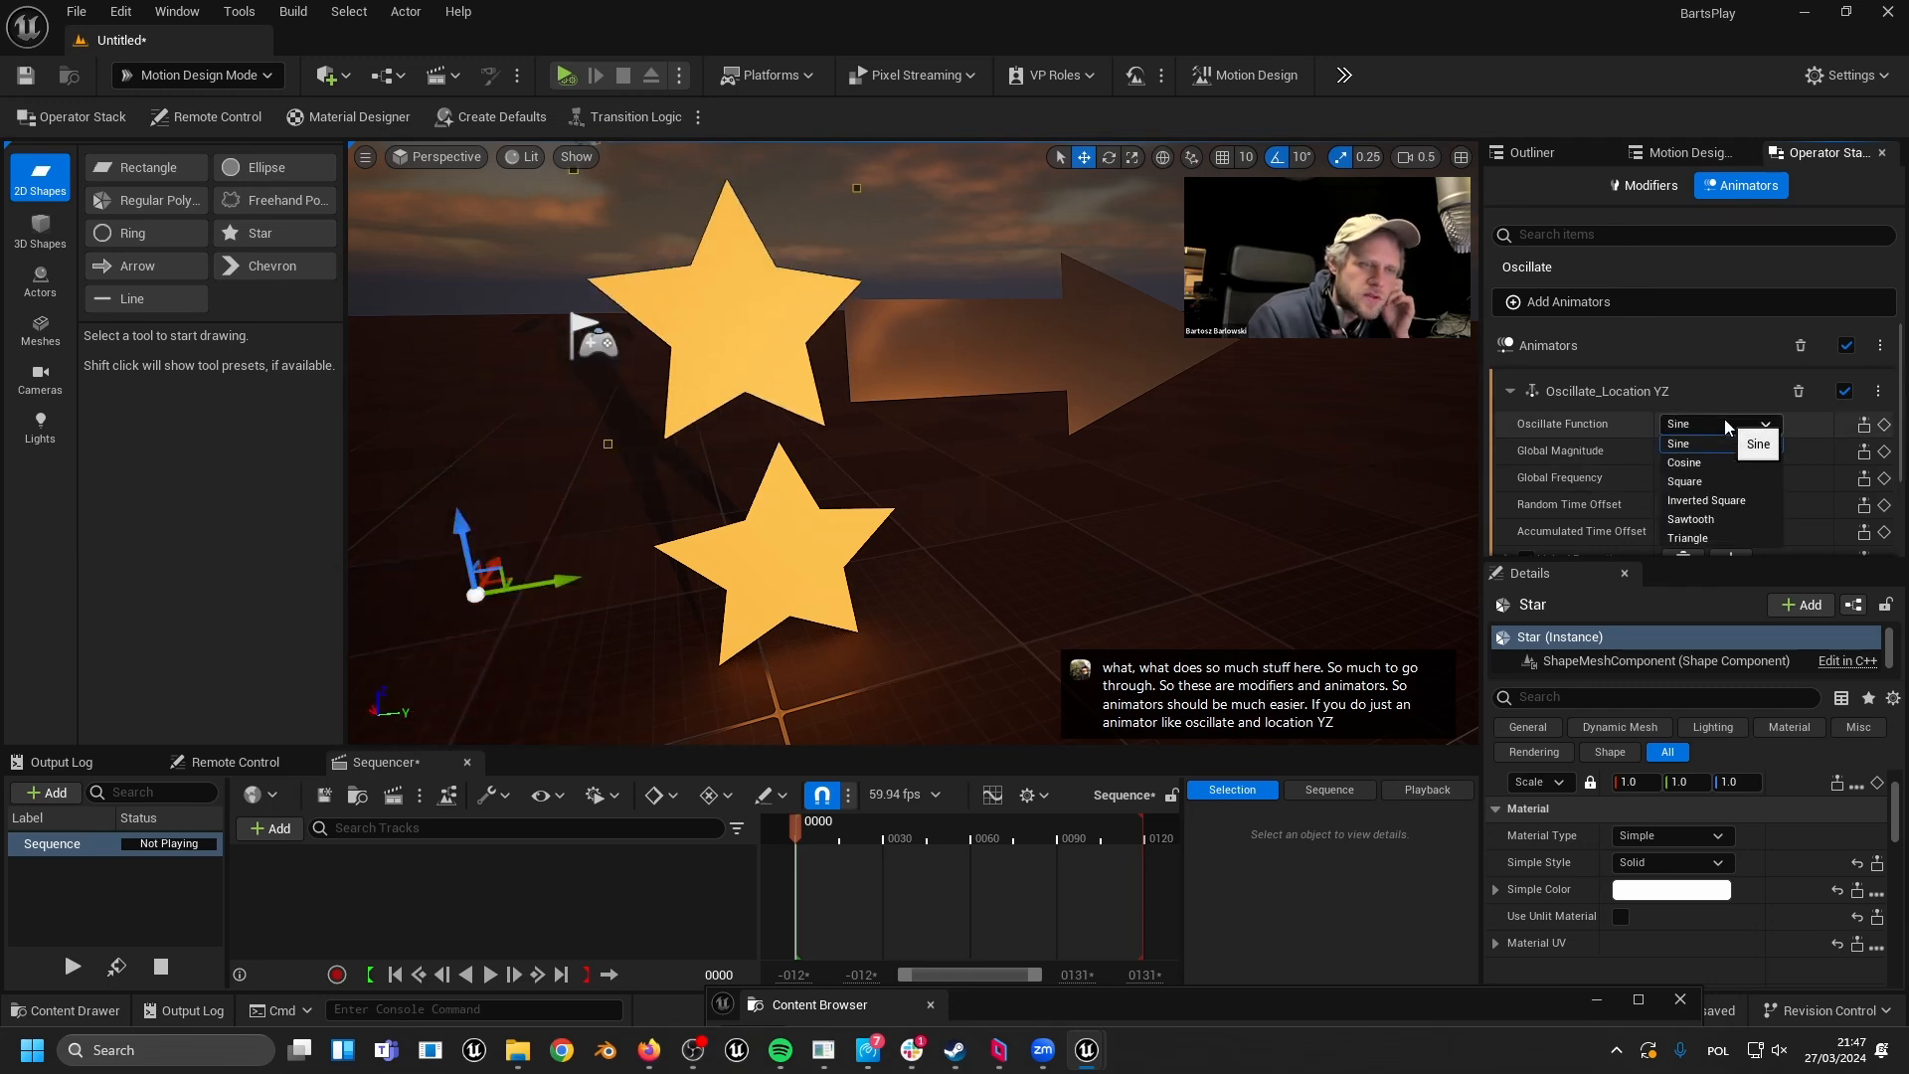
left_click(1705, 454)
left_click(1718, 423)
left_click(1703, 468)
left_click(1708, 428)
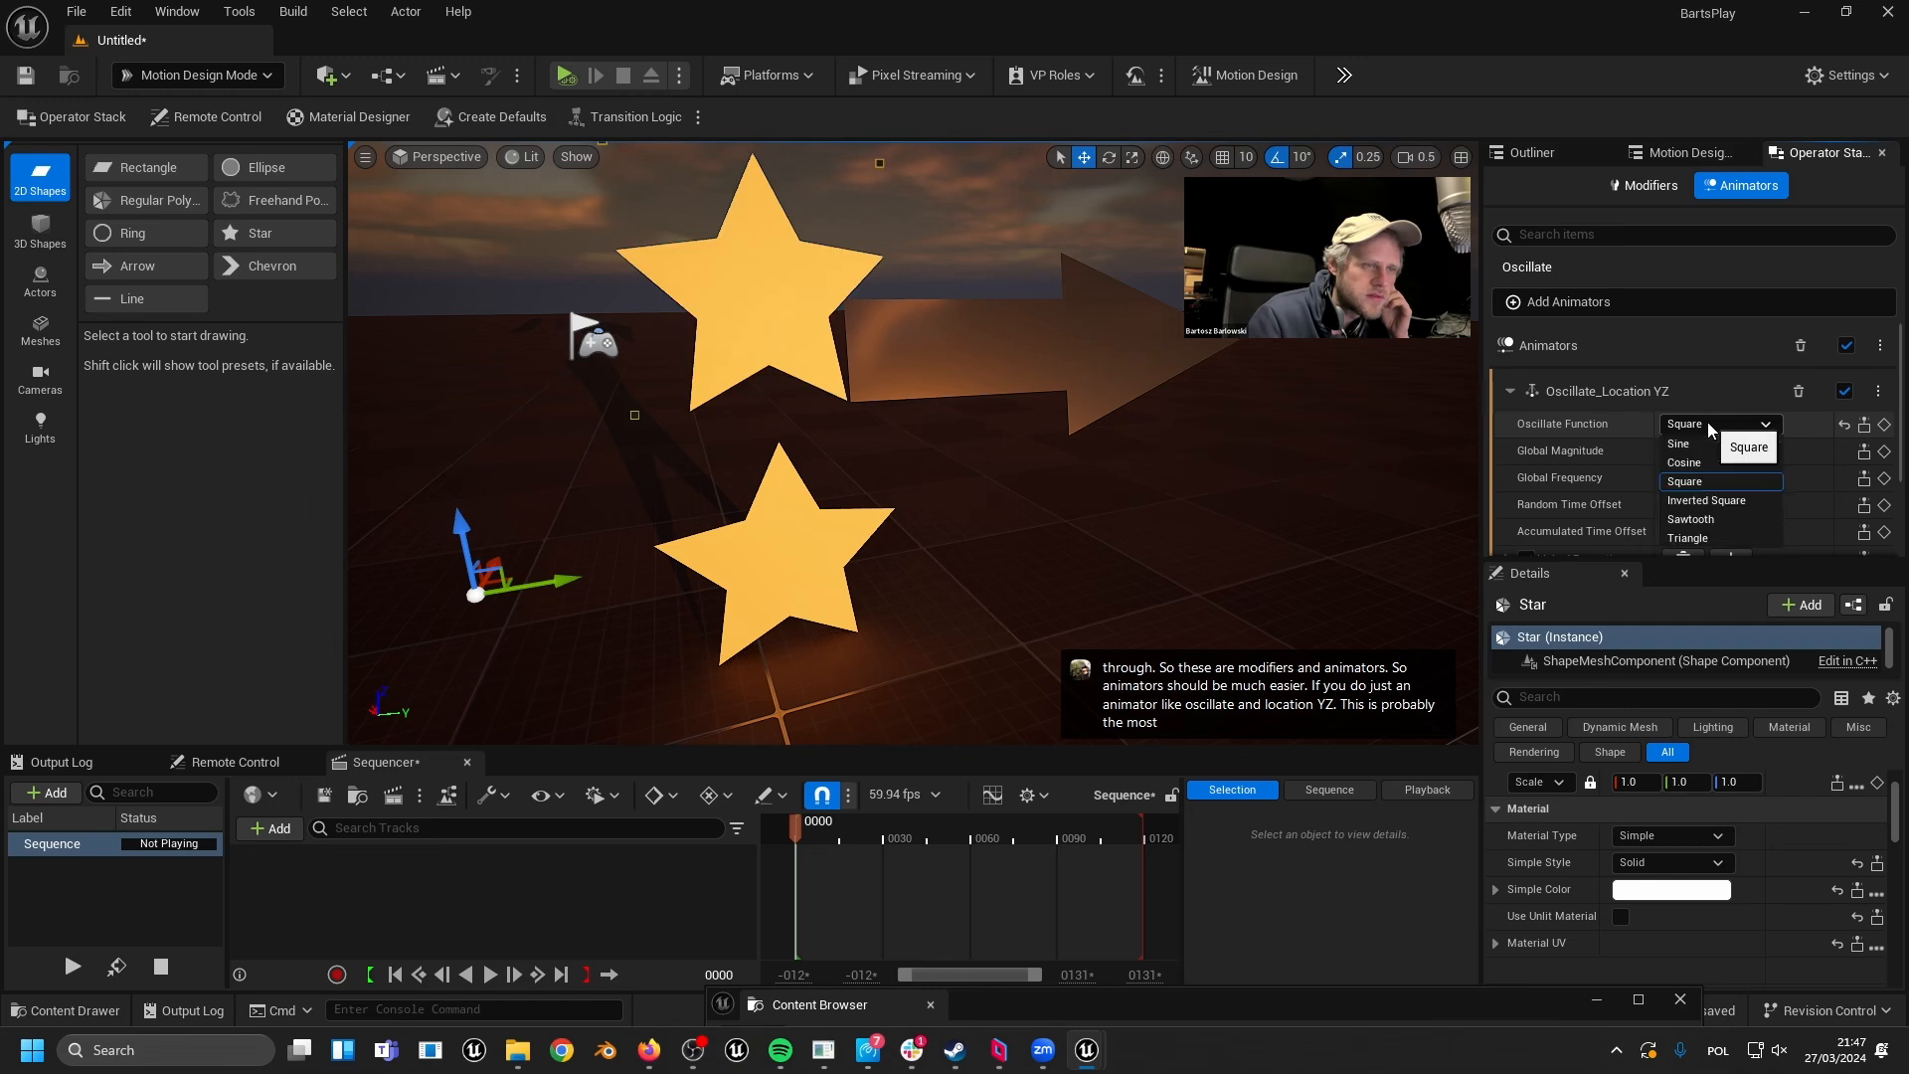
left_click(1702, 440)
left_click_drag(1730, 451, 1774, 453)
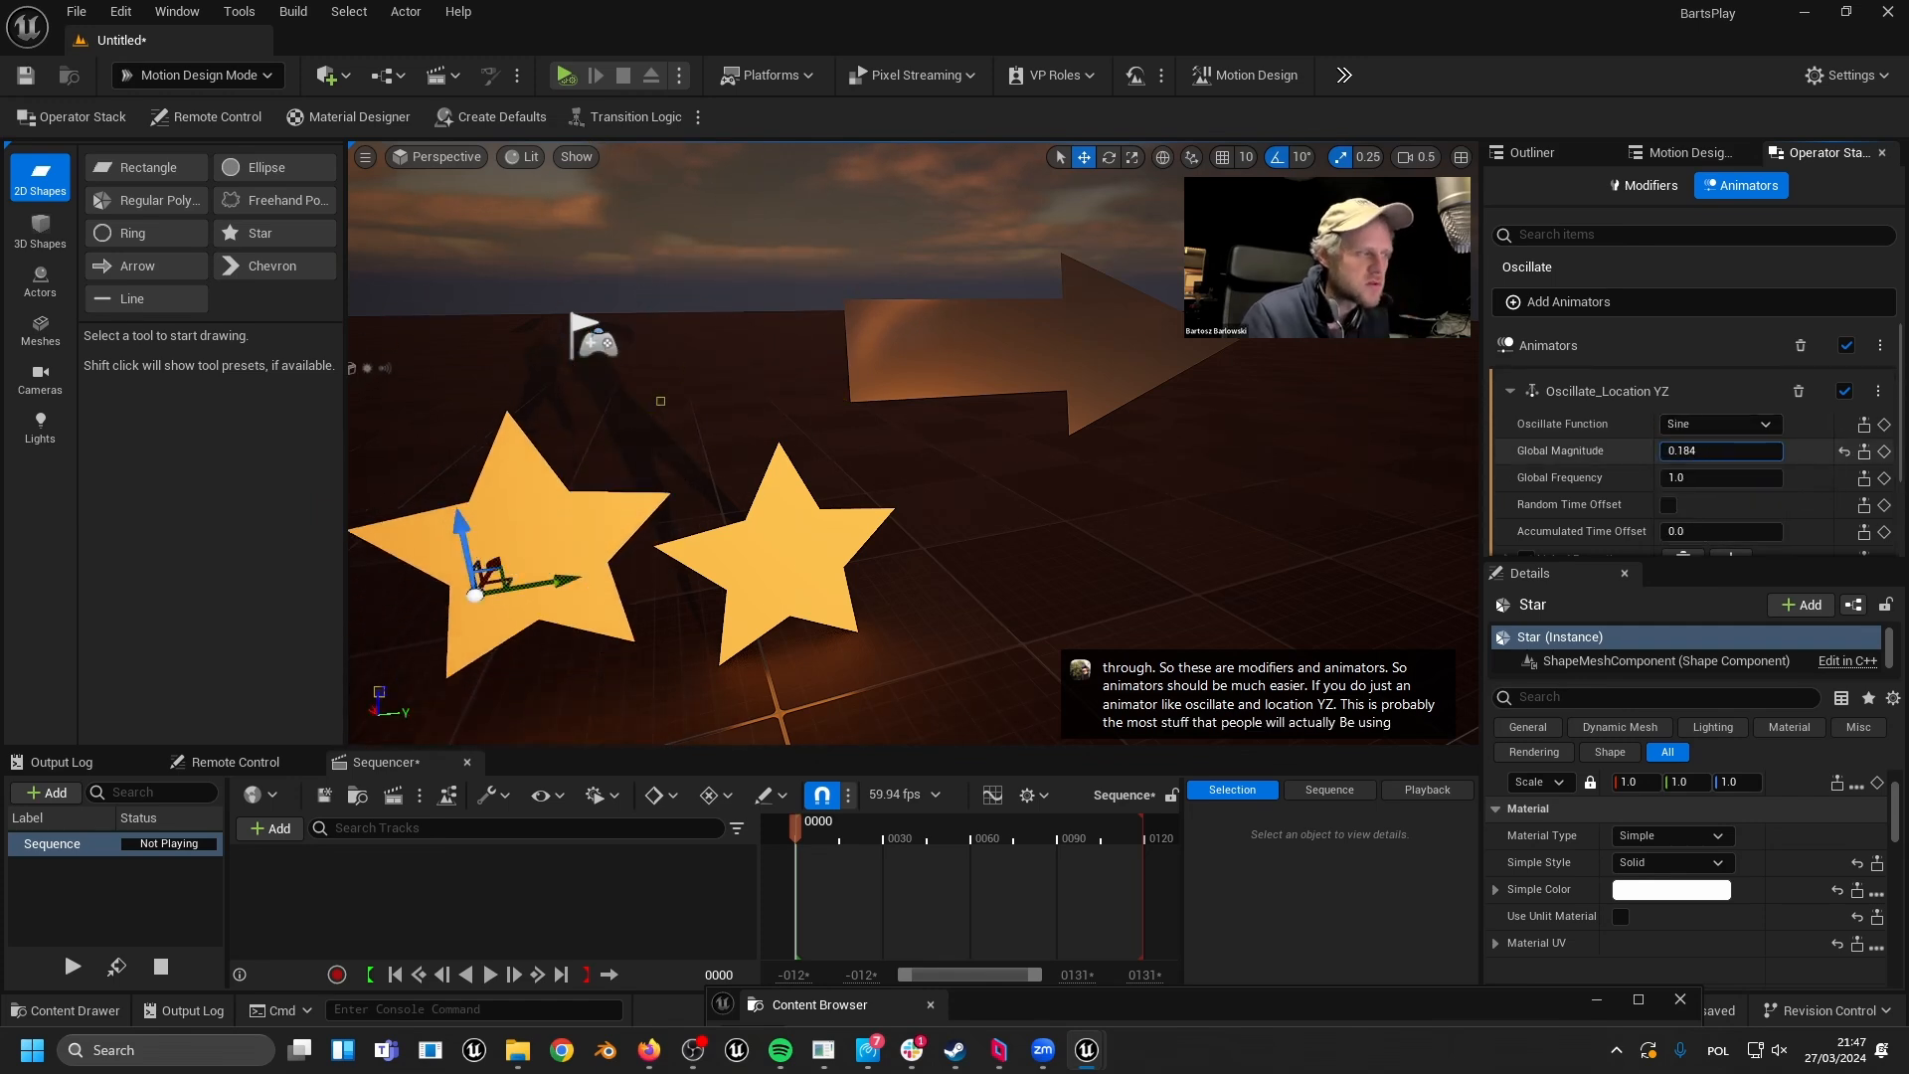
- Review the Oscillate animator's settings and try the Cosine, Inverted Square and Sawtooth functions before returning to Sine
scroll(1573, 470, "down", 2)
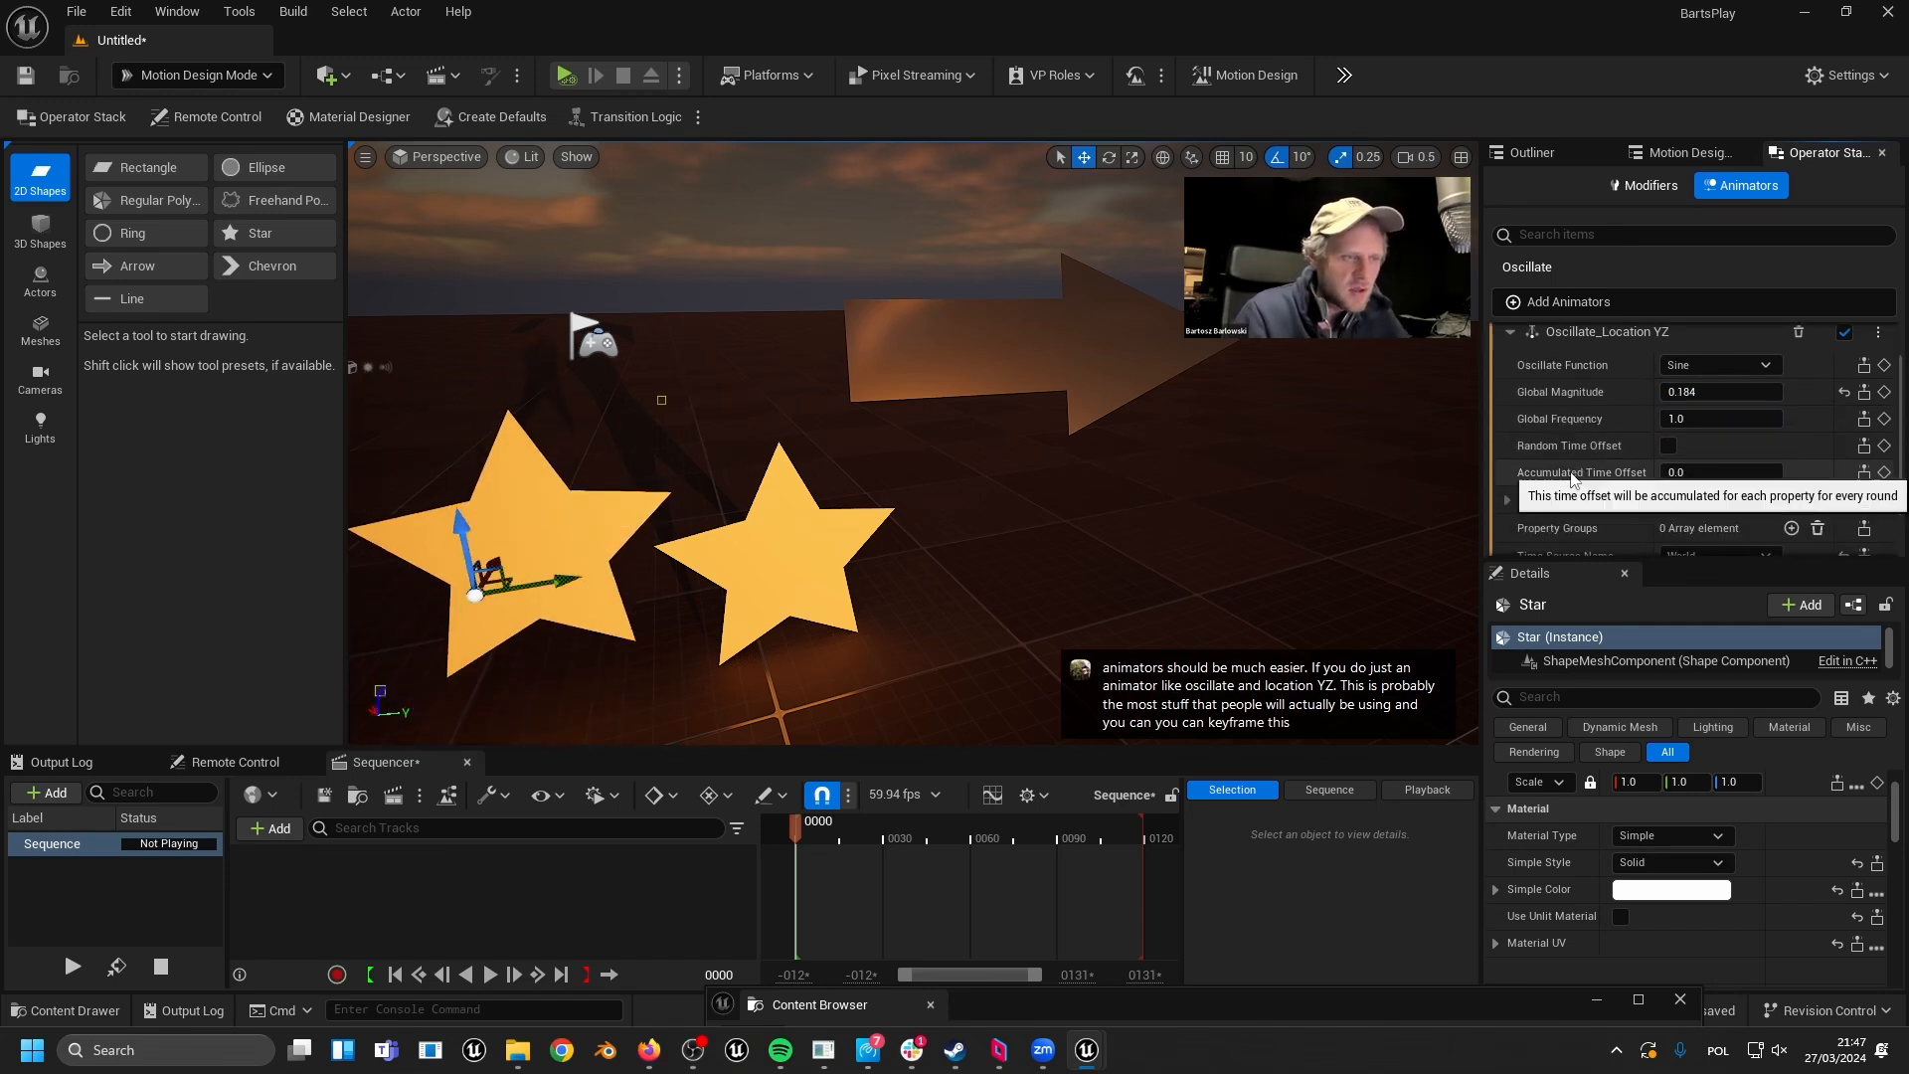
scroll(1569, 460, "down", 2)
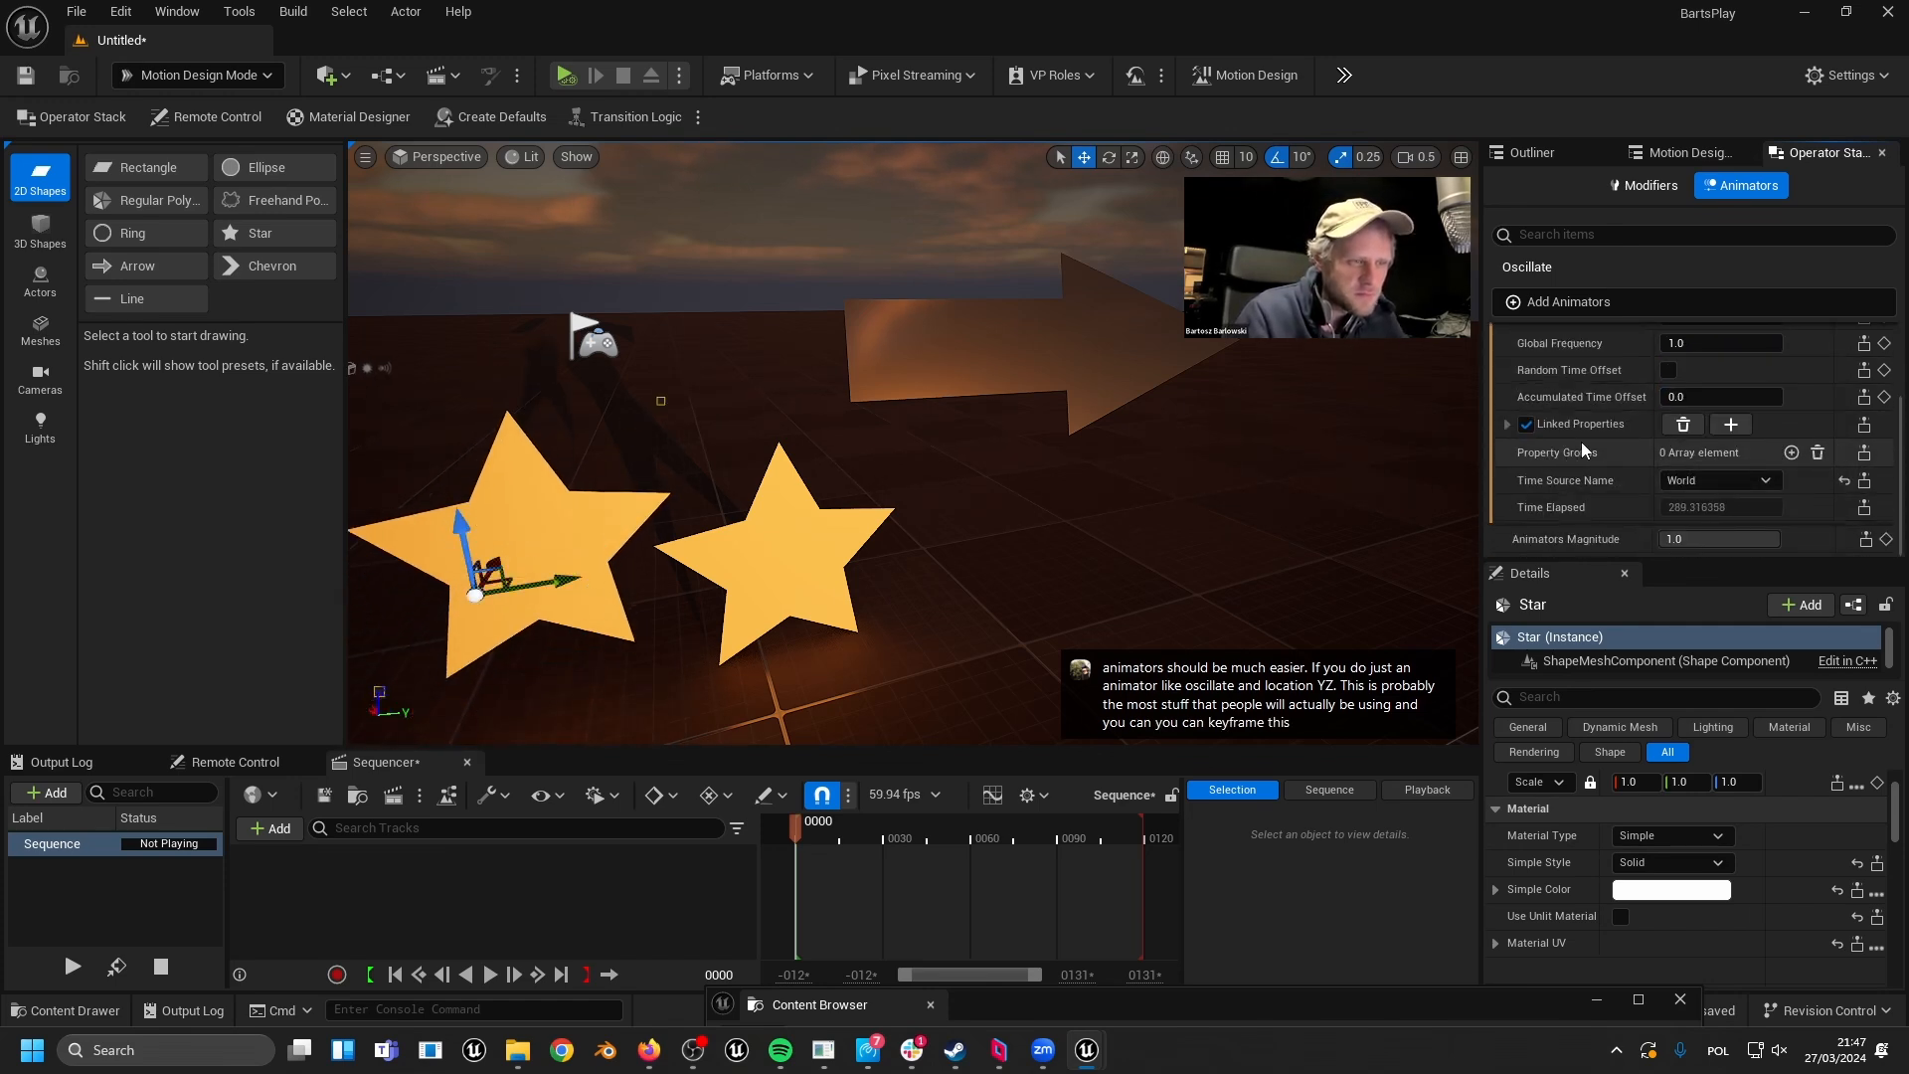
scroll(1583, 446, "up", 3)
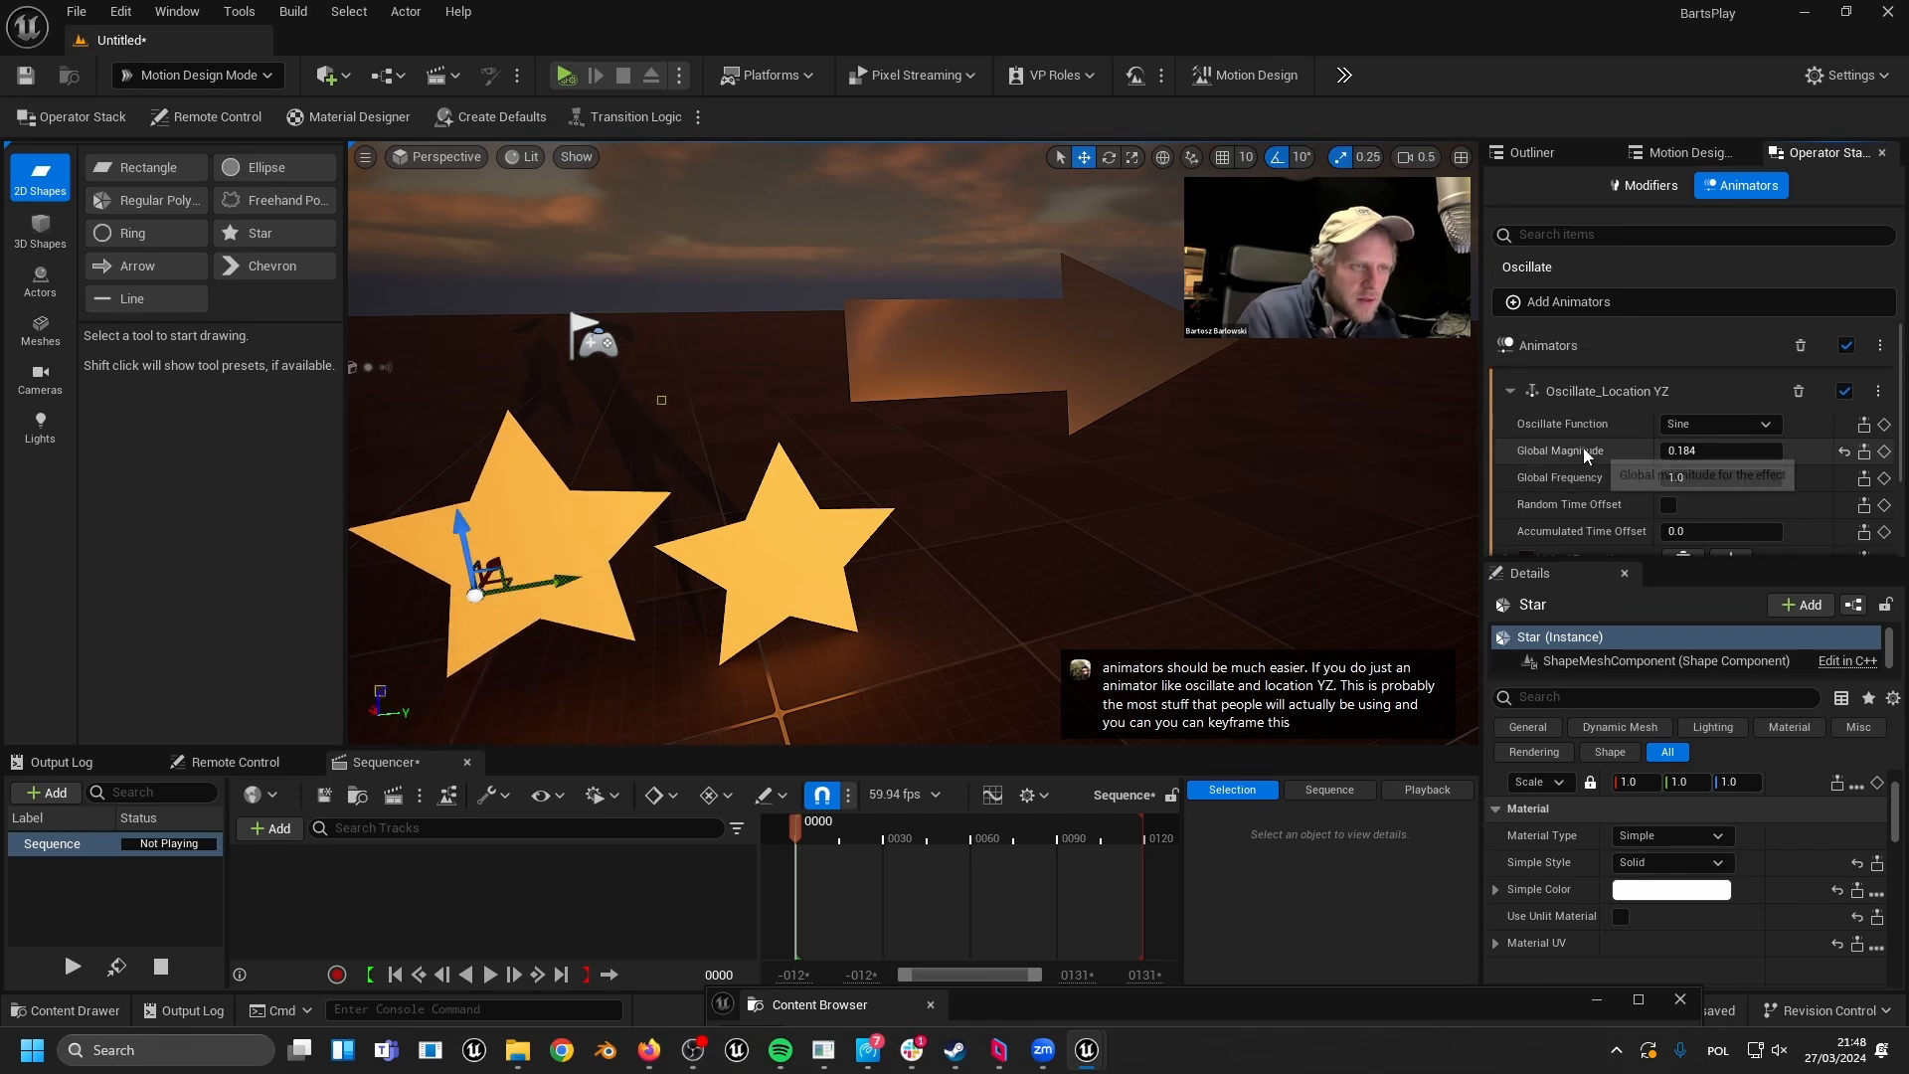
left_click(1690, 424)
left_click(1688, 466)
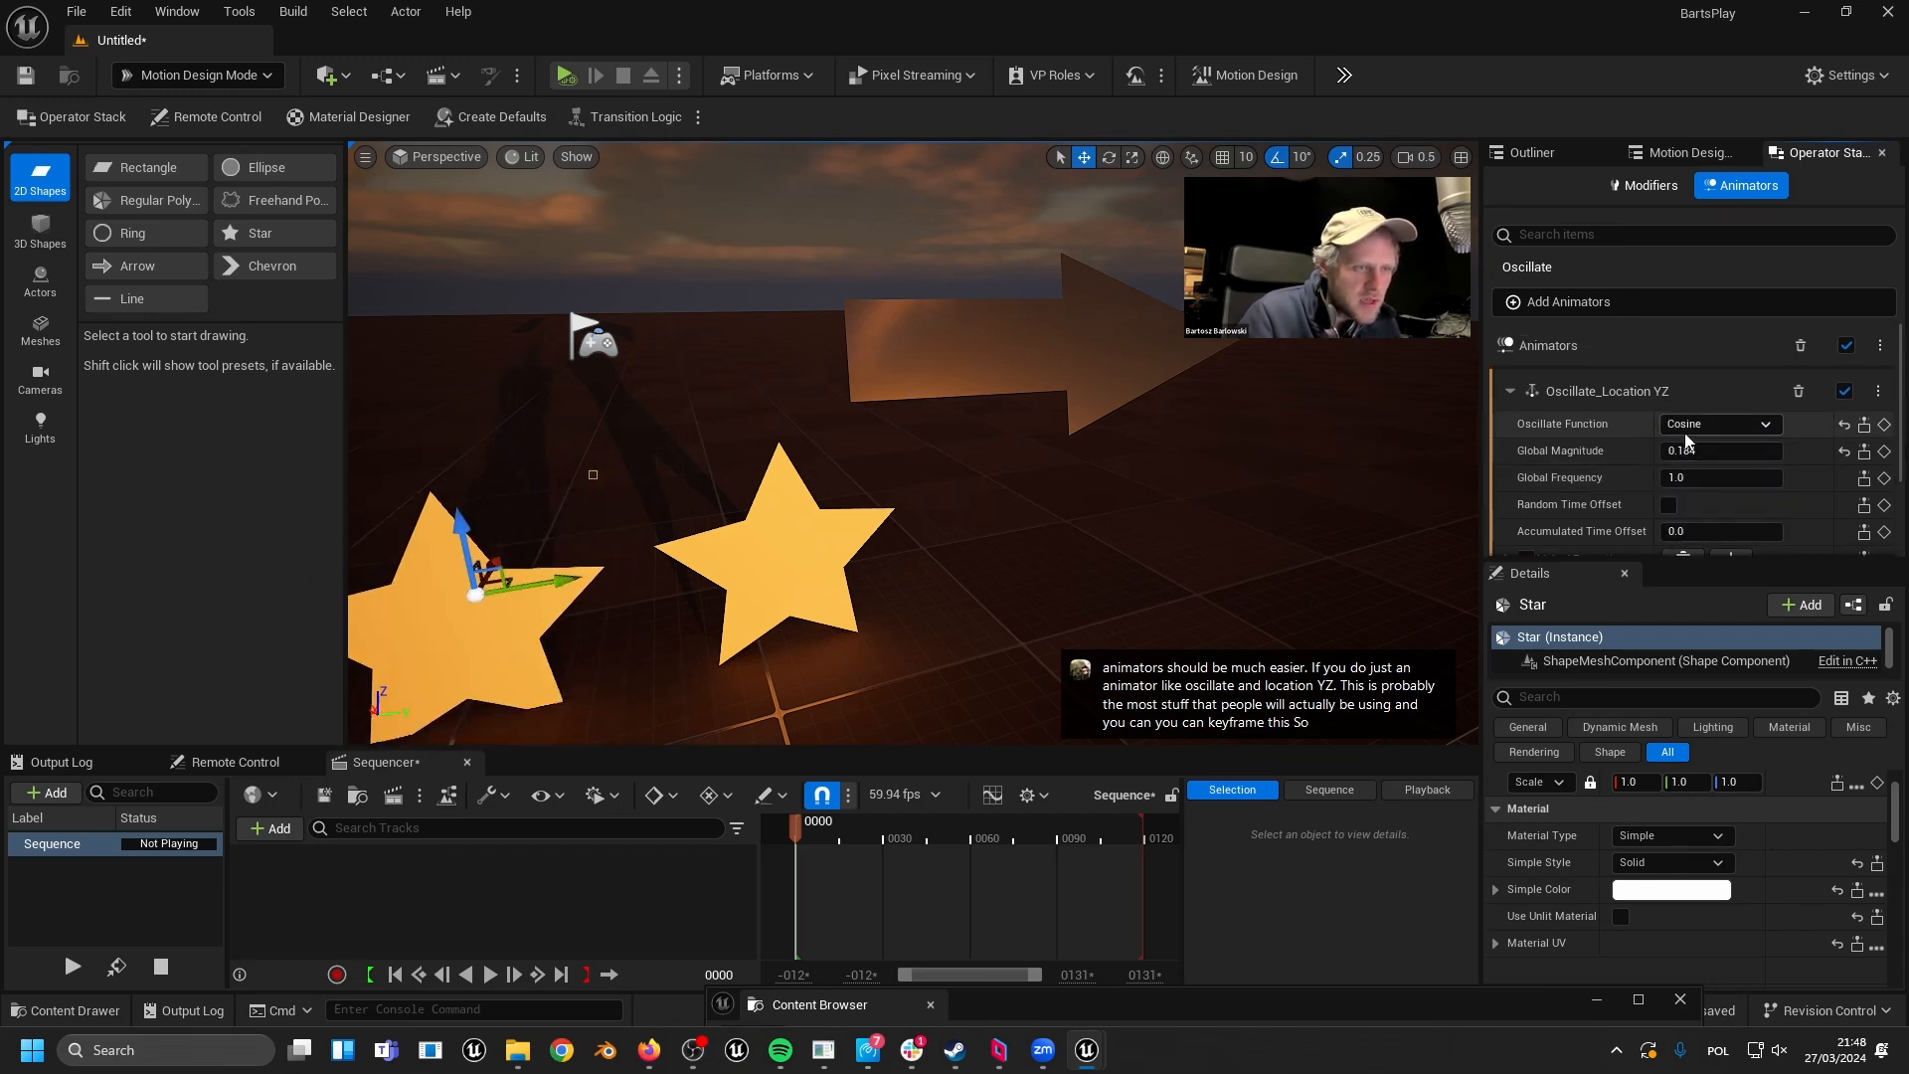
left_click(1693, 428)
left_click(1691, 502)
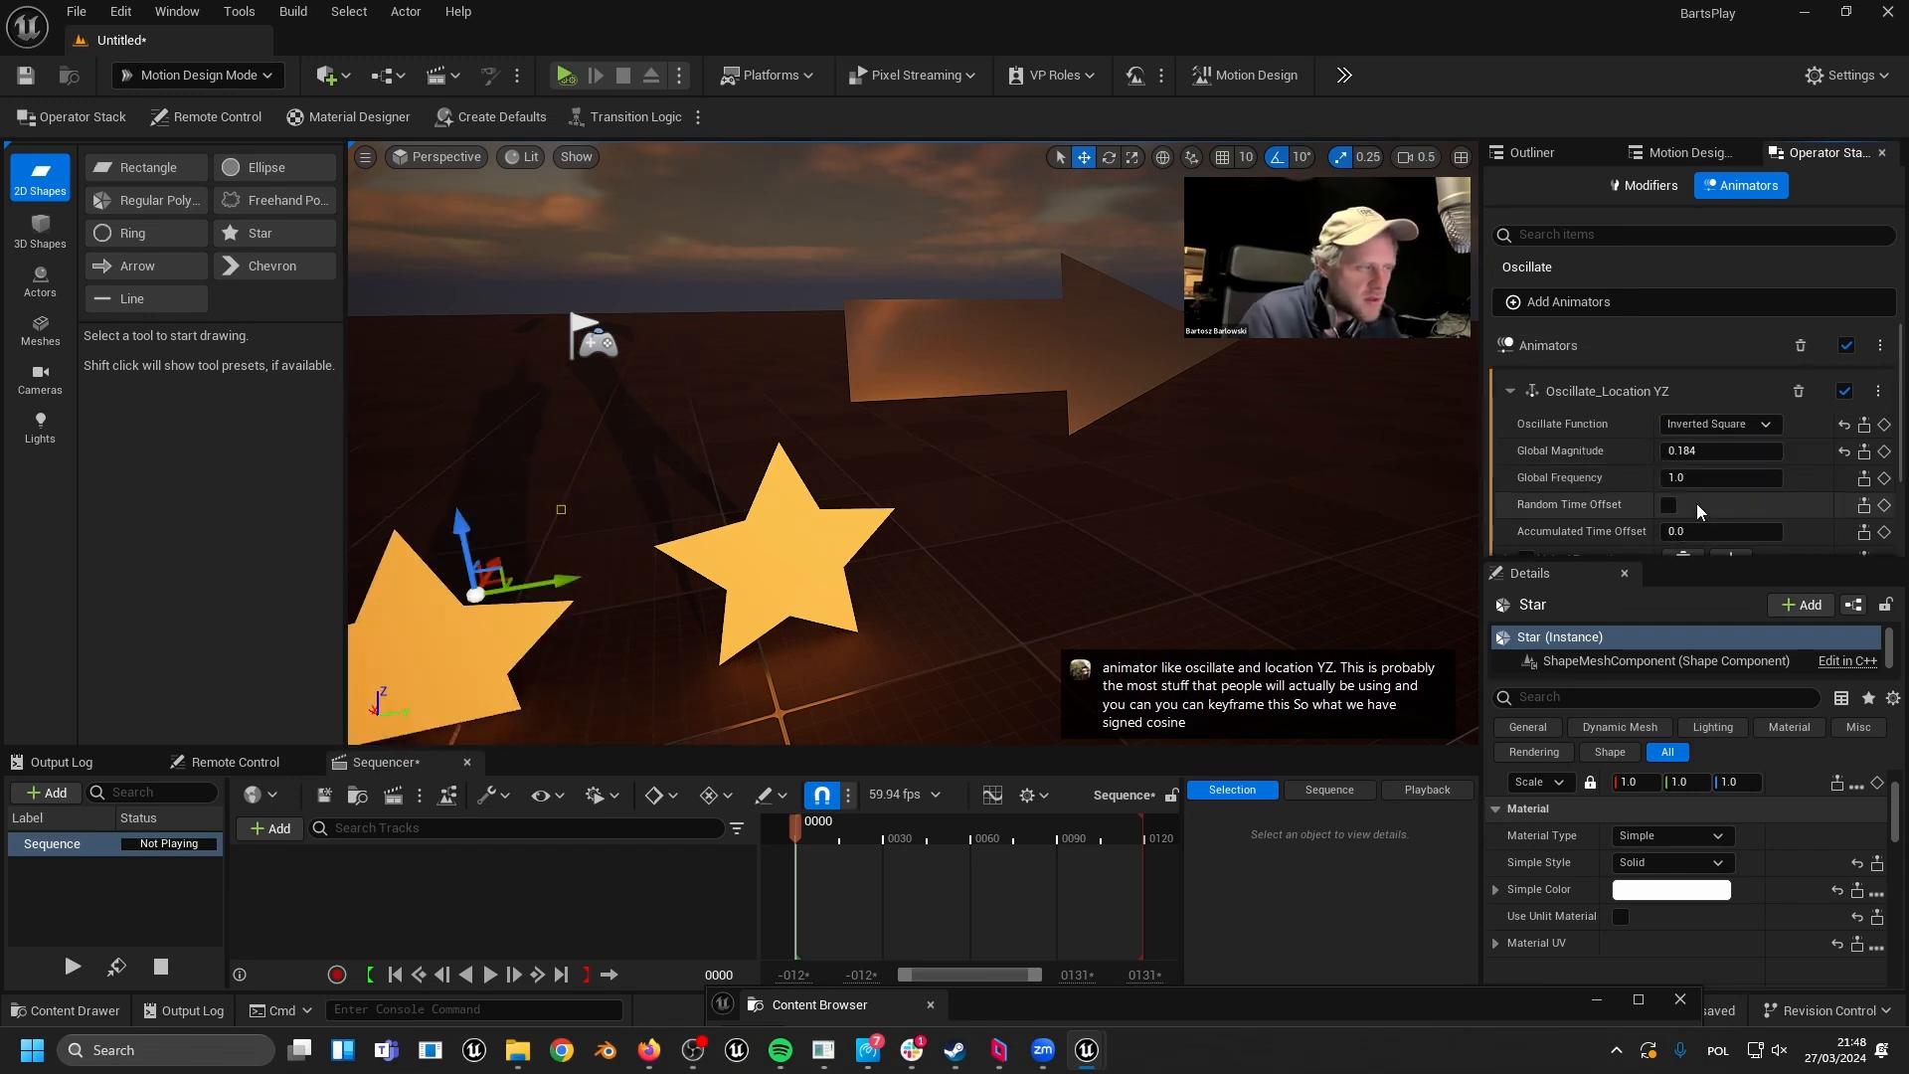
left_click(1693, 425)
left_click(1700, 516)
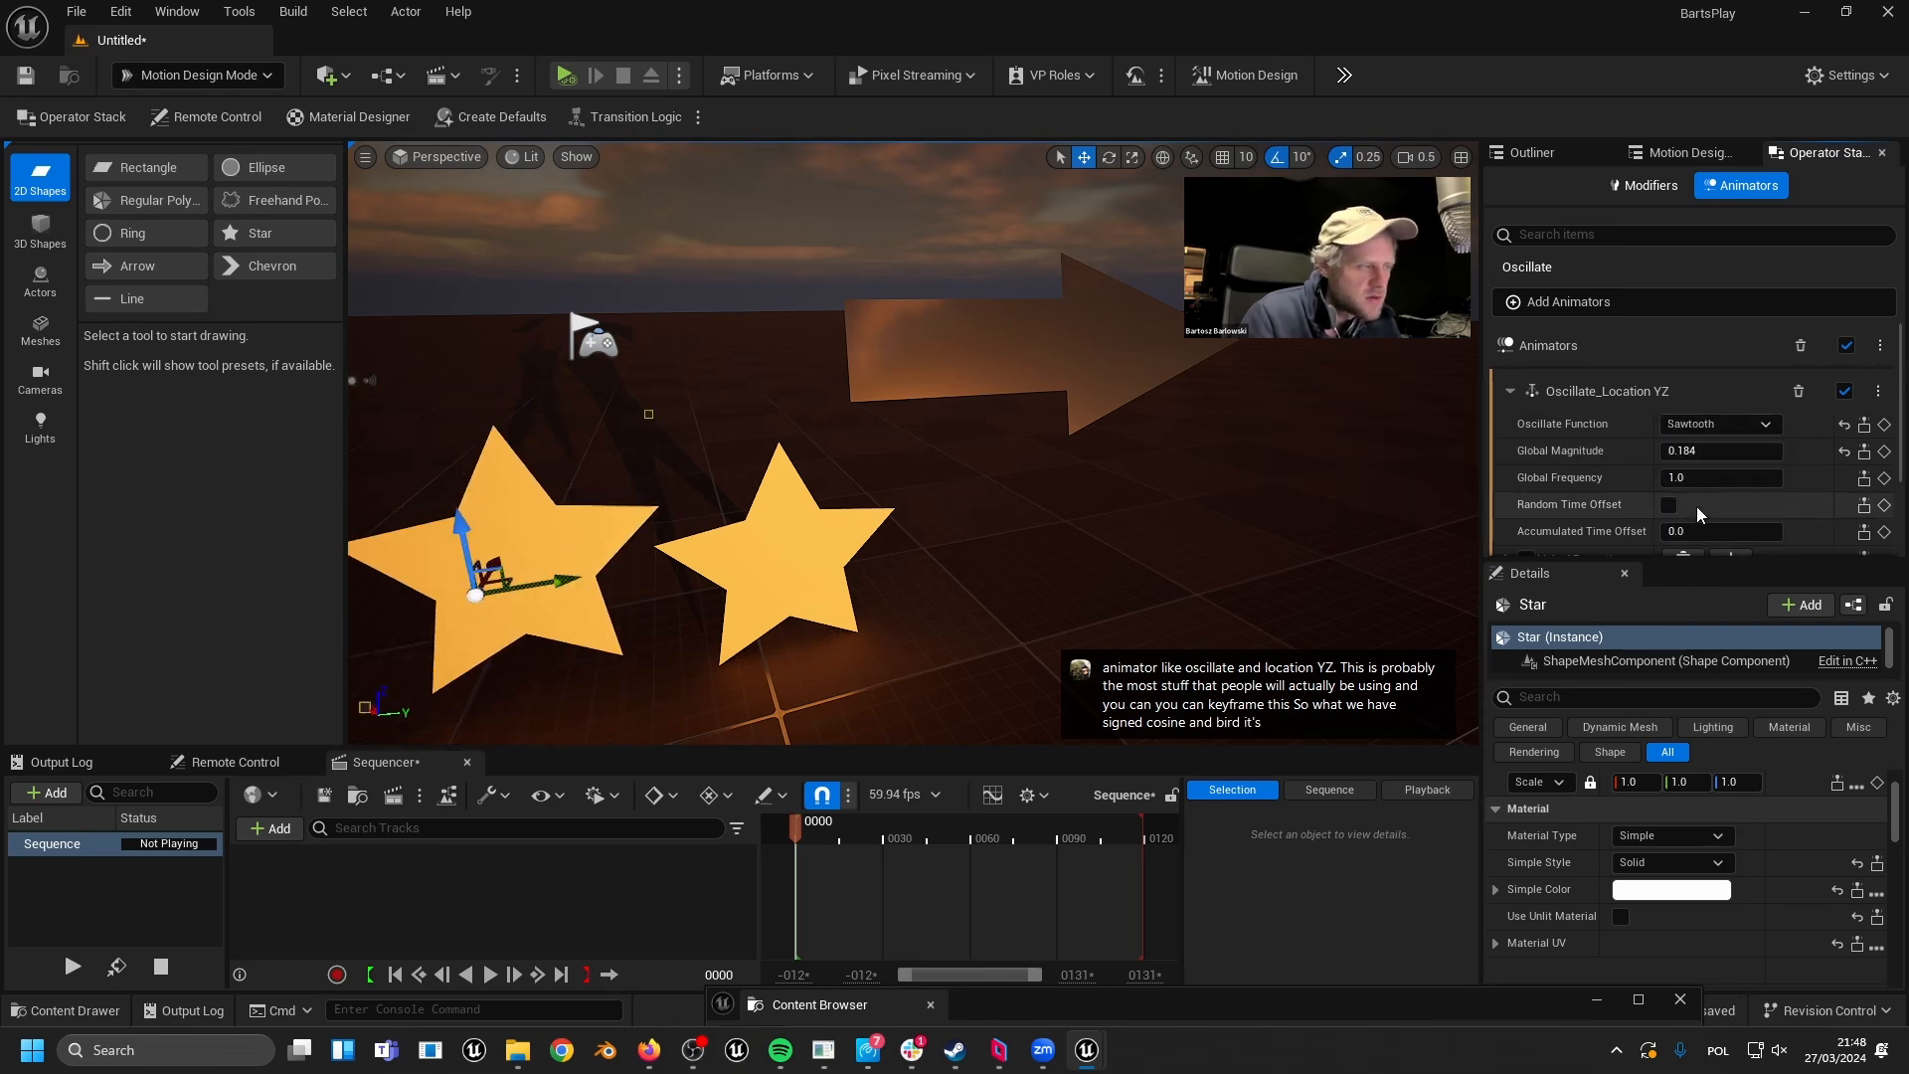
left_click(1704, 425)
left_click(1690, 443)
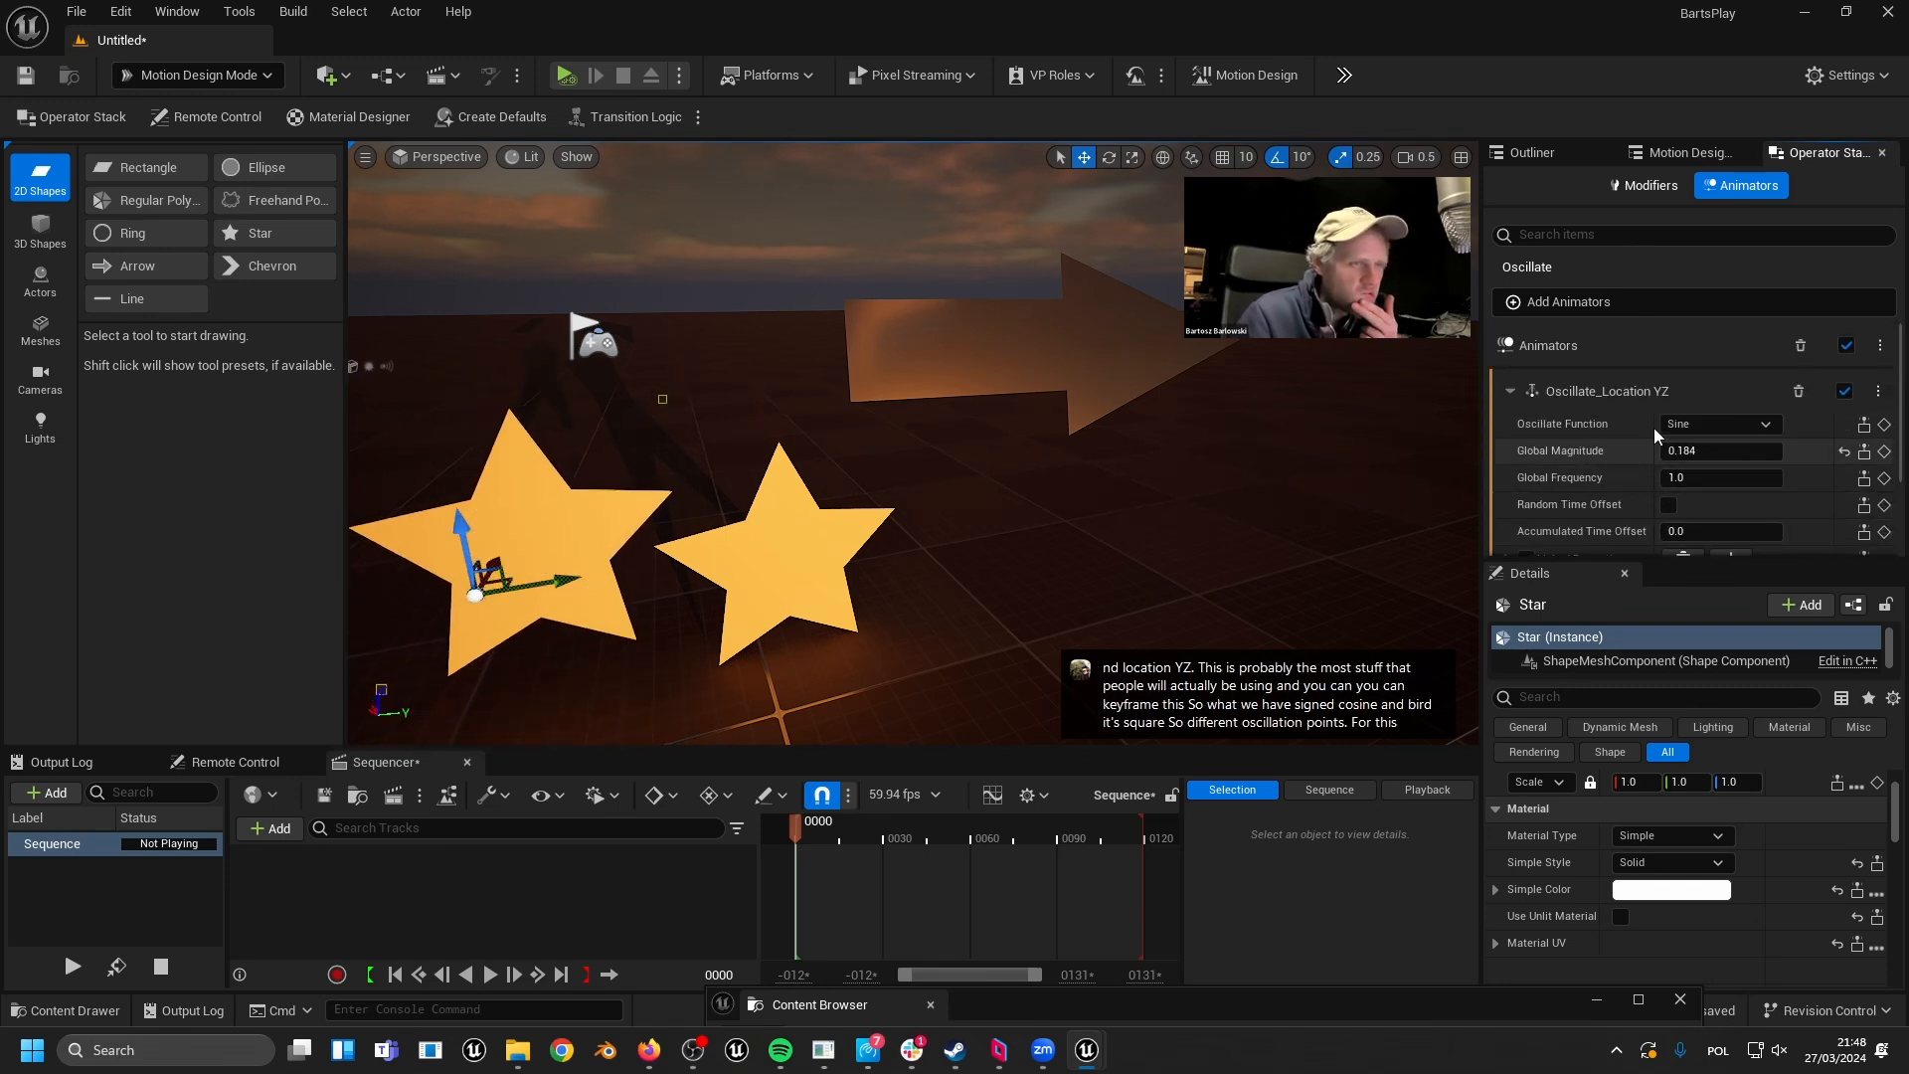
- Remove the Oscillate animator from the star
left_click(1800, 345)
left_click(1567, 269)
left_click(1823, 320)
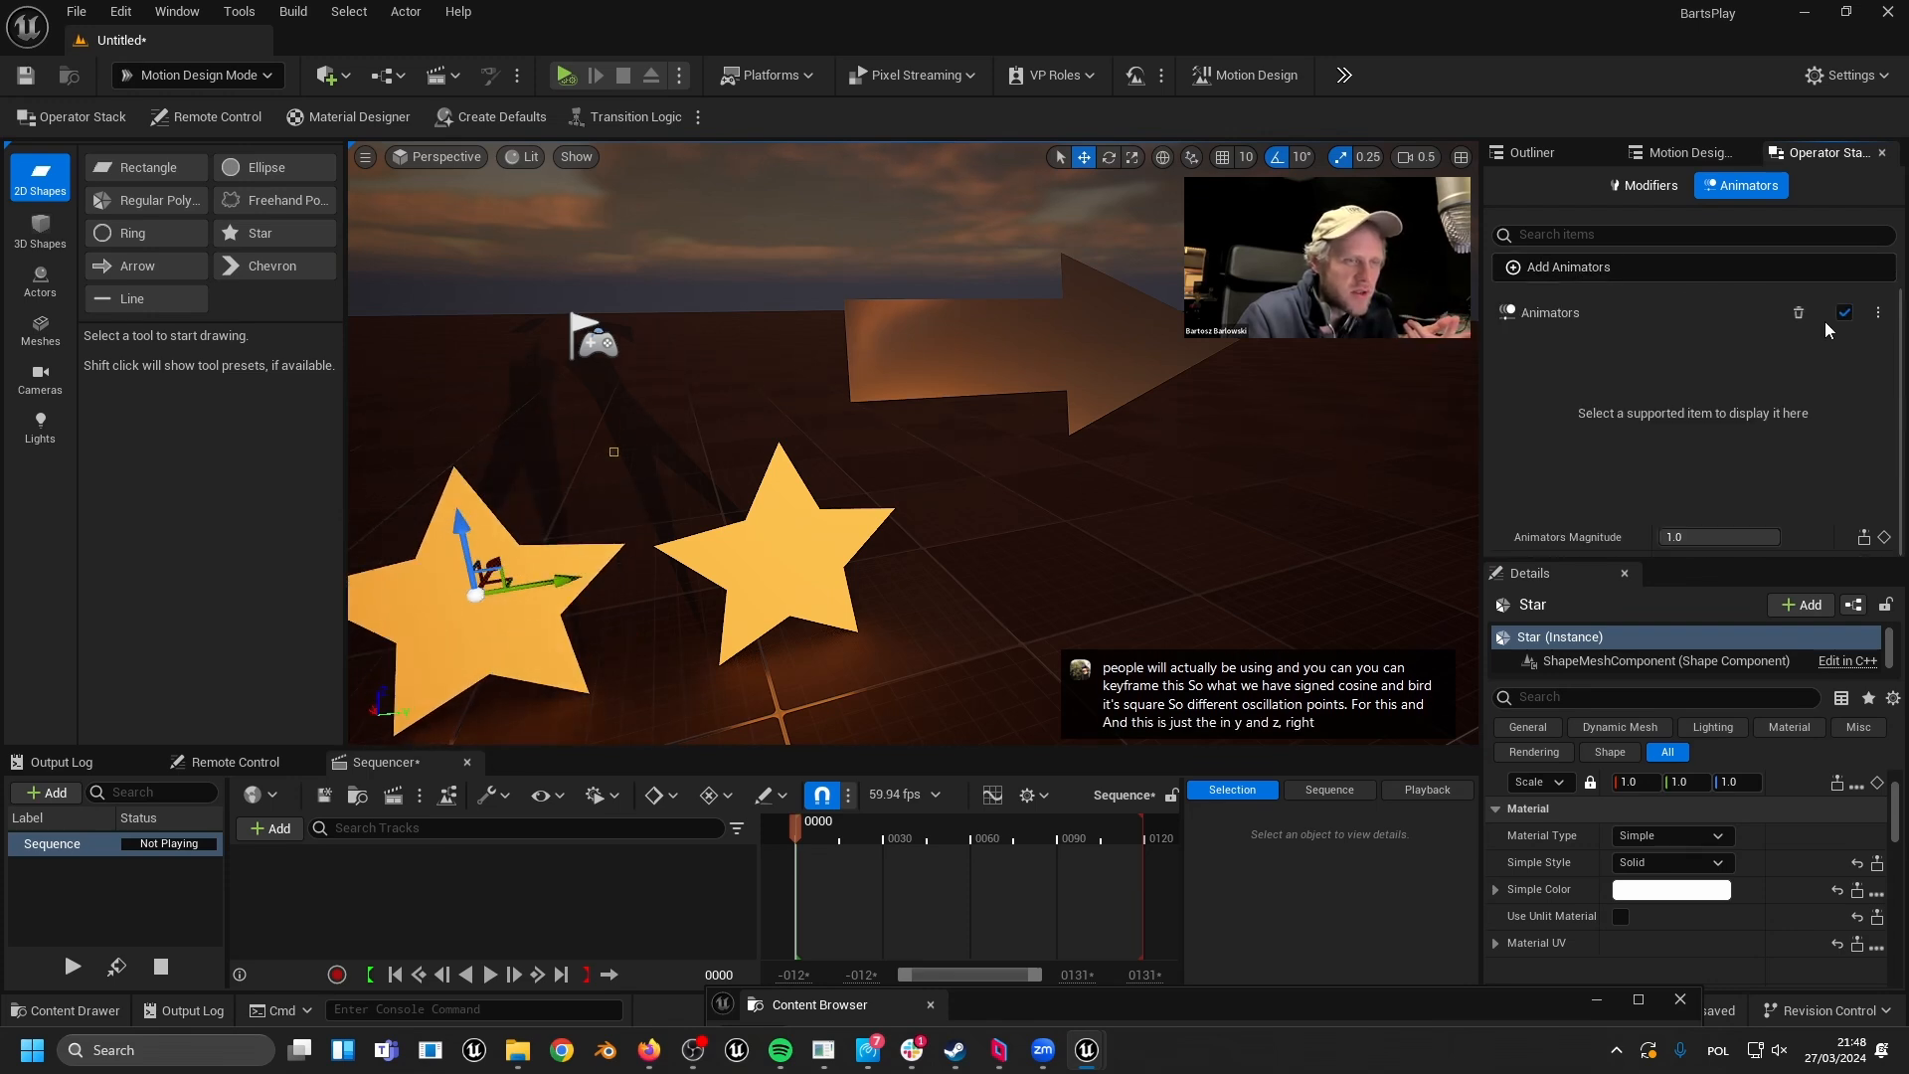
- Add a Bounce animator with the Location preset to the star
left_click(1627, 265)
mouse_move(1584, 433)
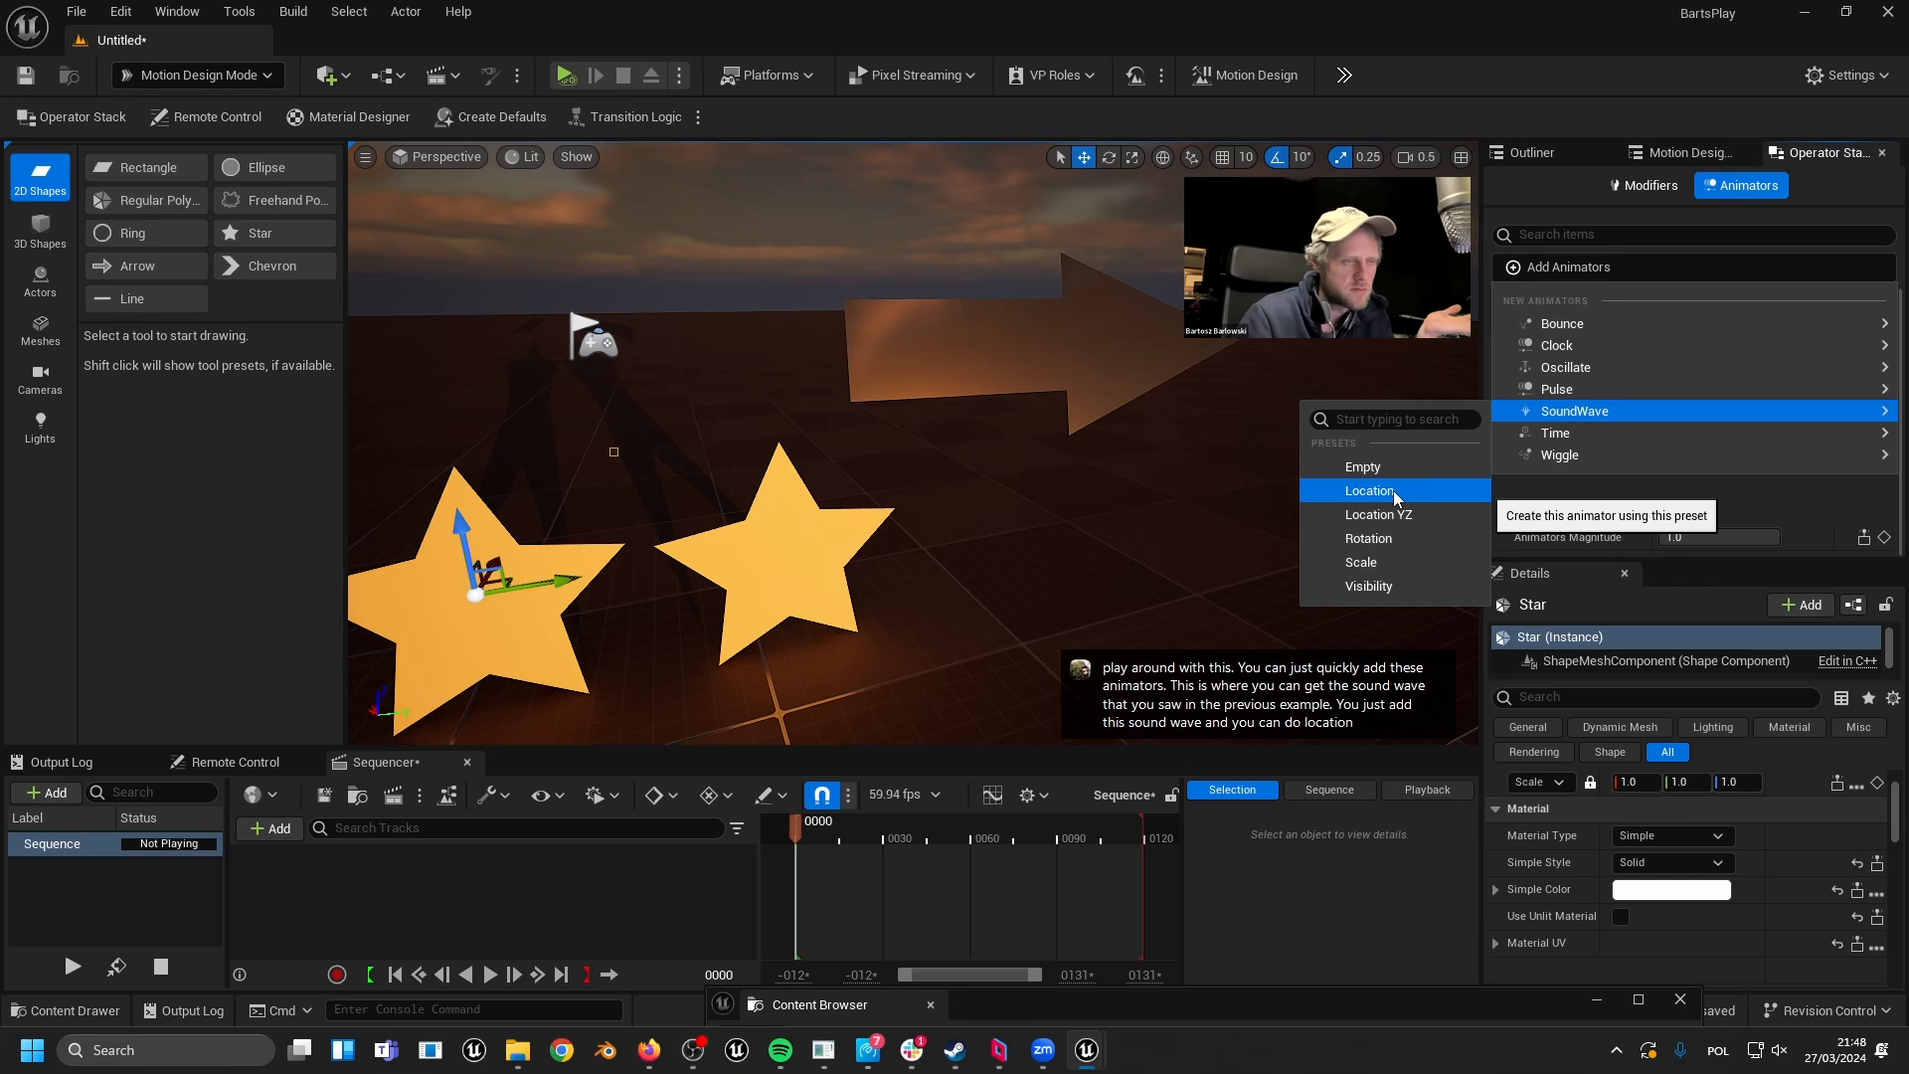
mouse_move(1606, 329)
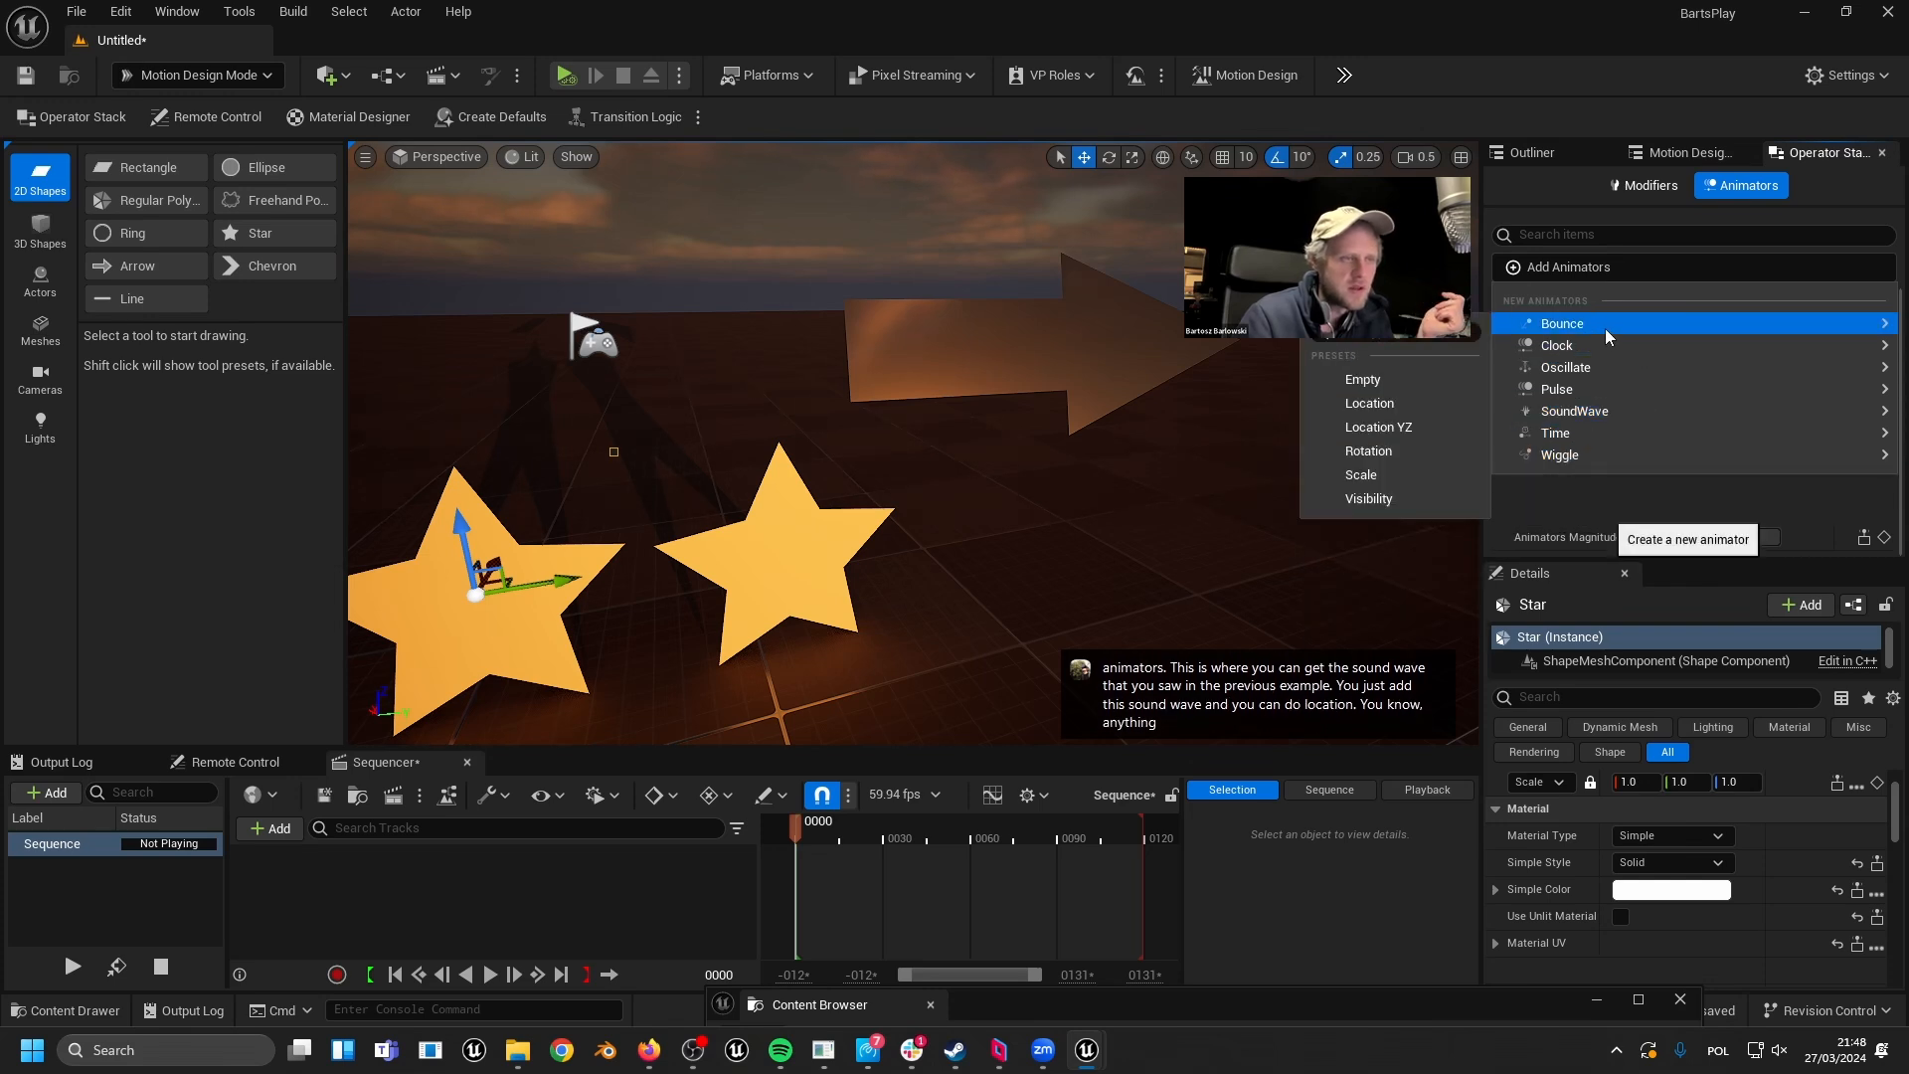
left_click(1412, 408)
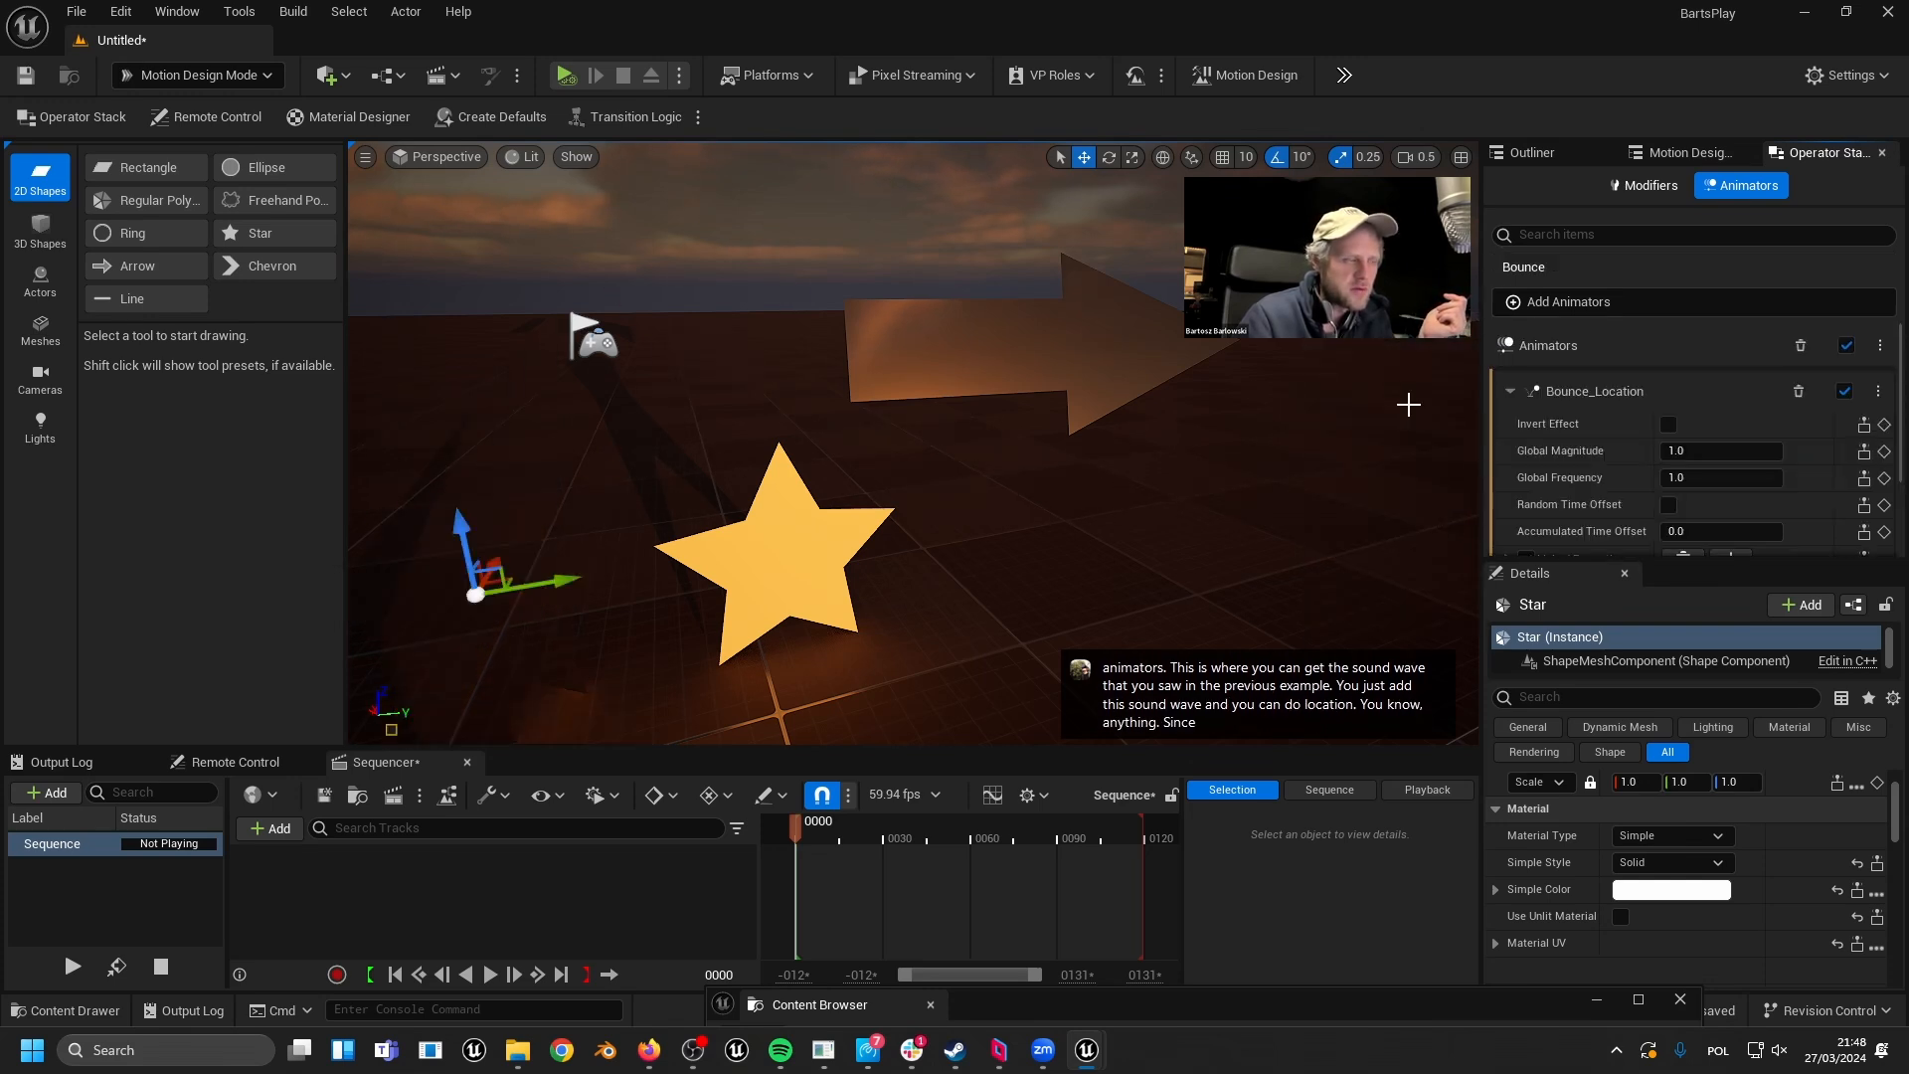
- Raise the bouncing star higher above the floor and check its motion from the side and front
right_click_drag(1066, 505, 970, 497)
left_click_drag(764, 489, 760, 311)
right_click_drag(793, 477, 832, 418)
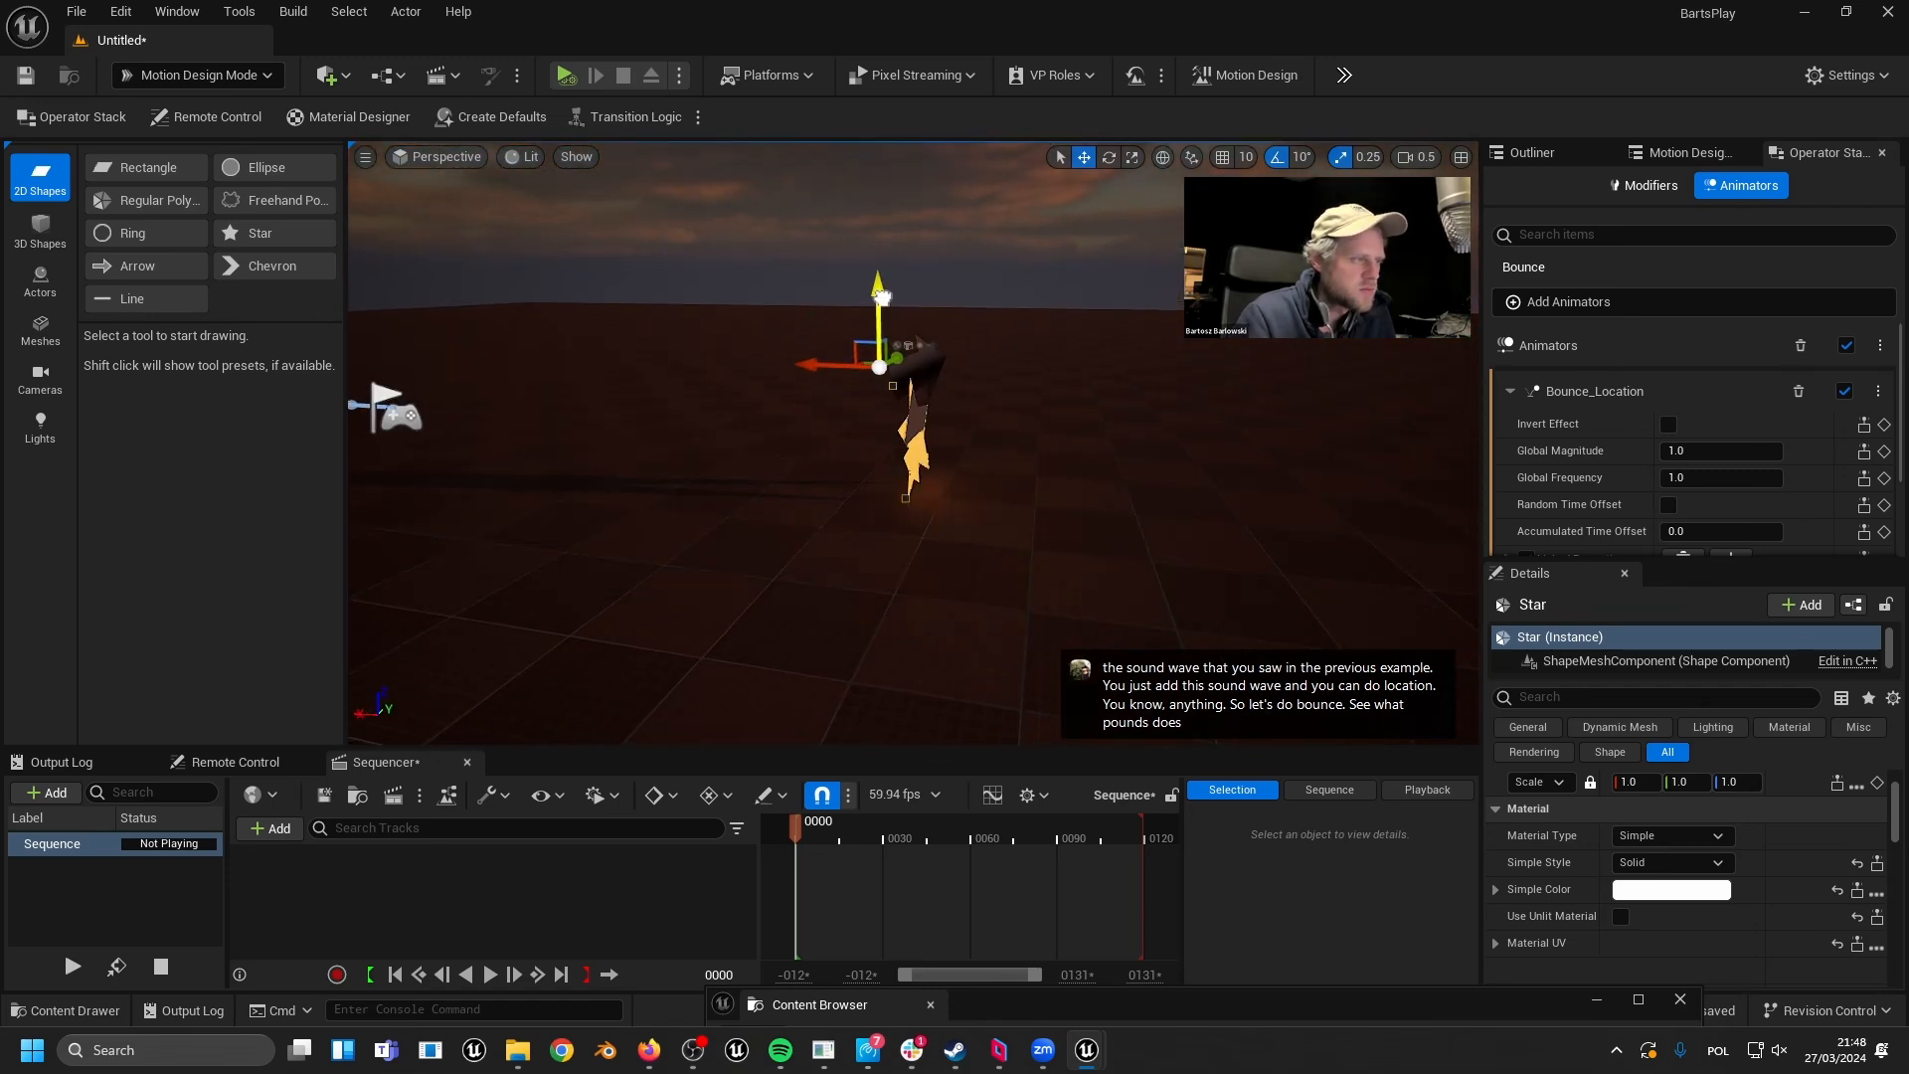
right_click_drag(879, 338, 833, 326)
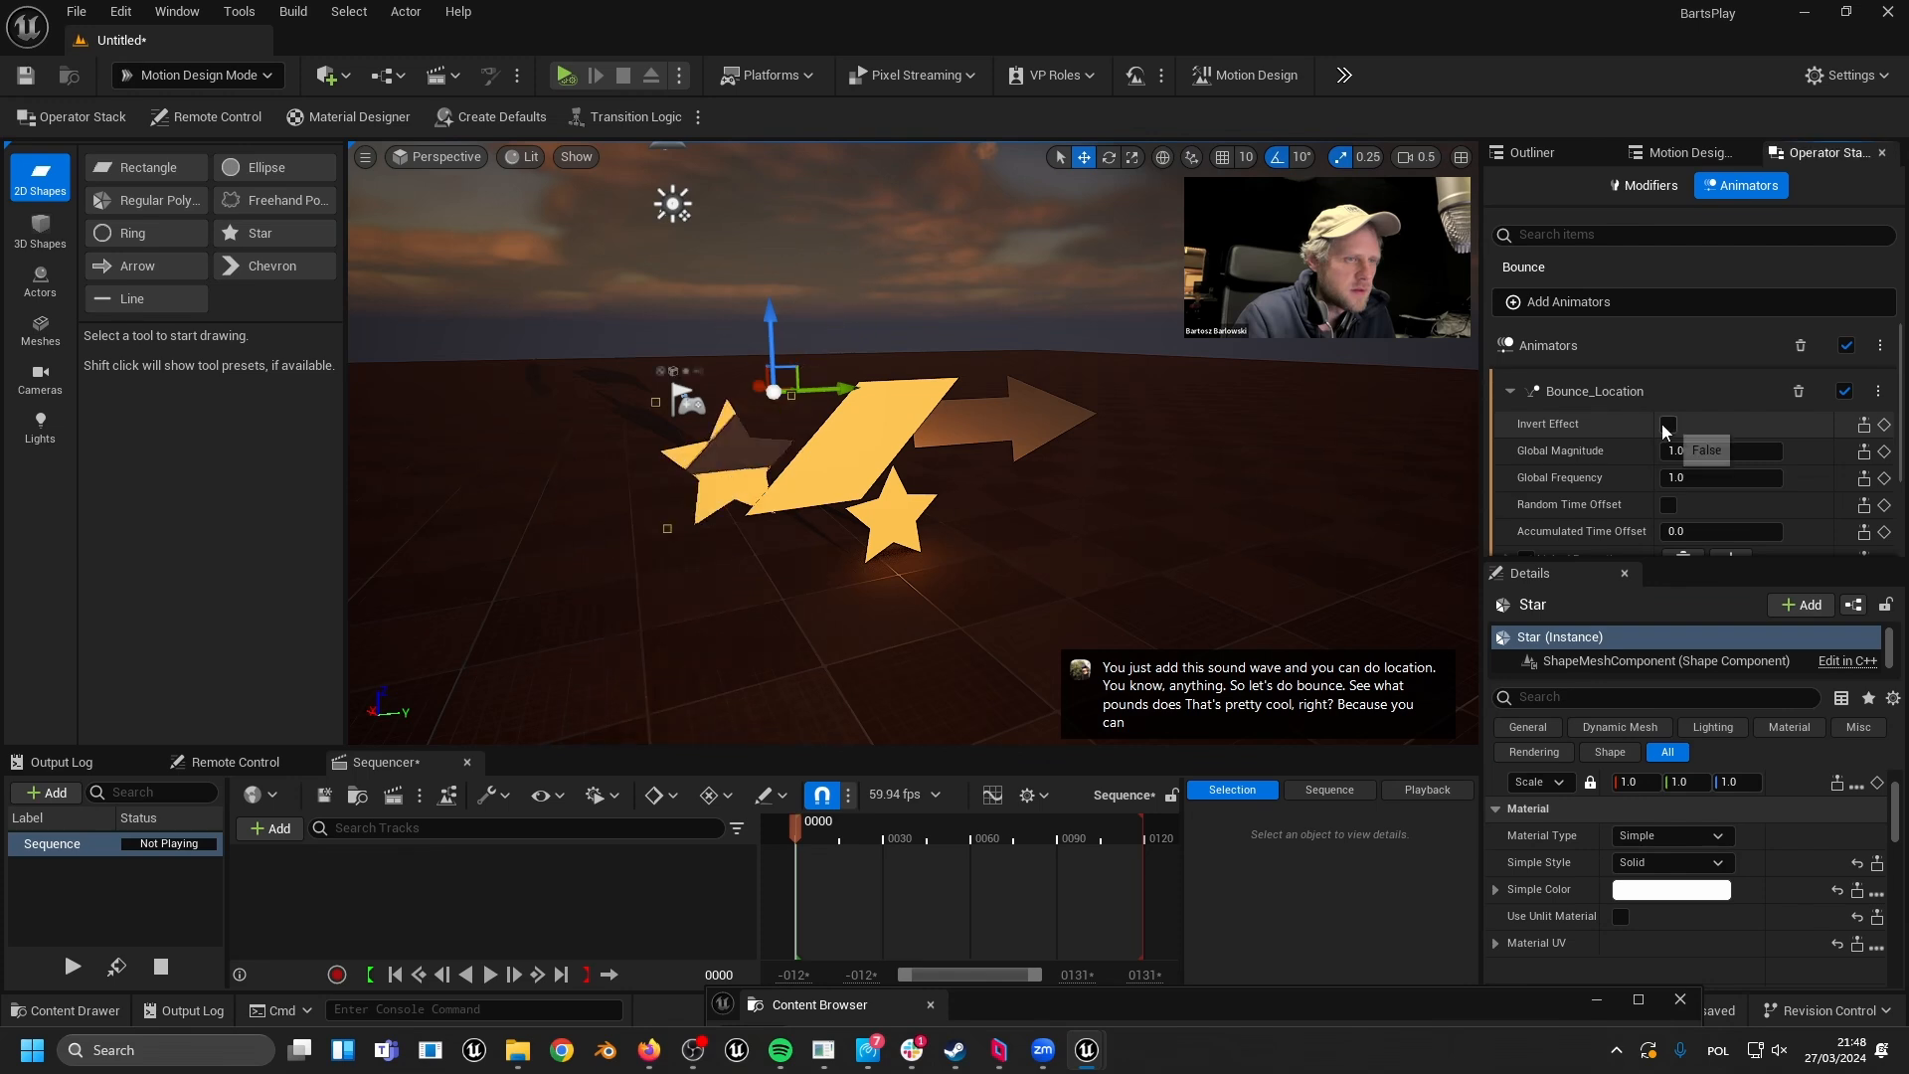
- Try the Bounce animator's Invert Effect option and look through its magnitude, frequency, time offset and time source settings
left_click(1669, 426)
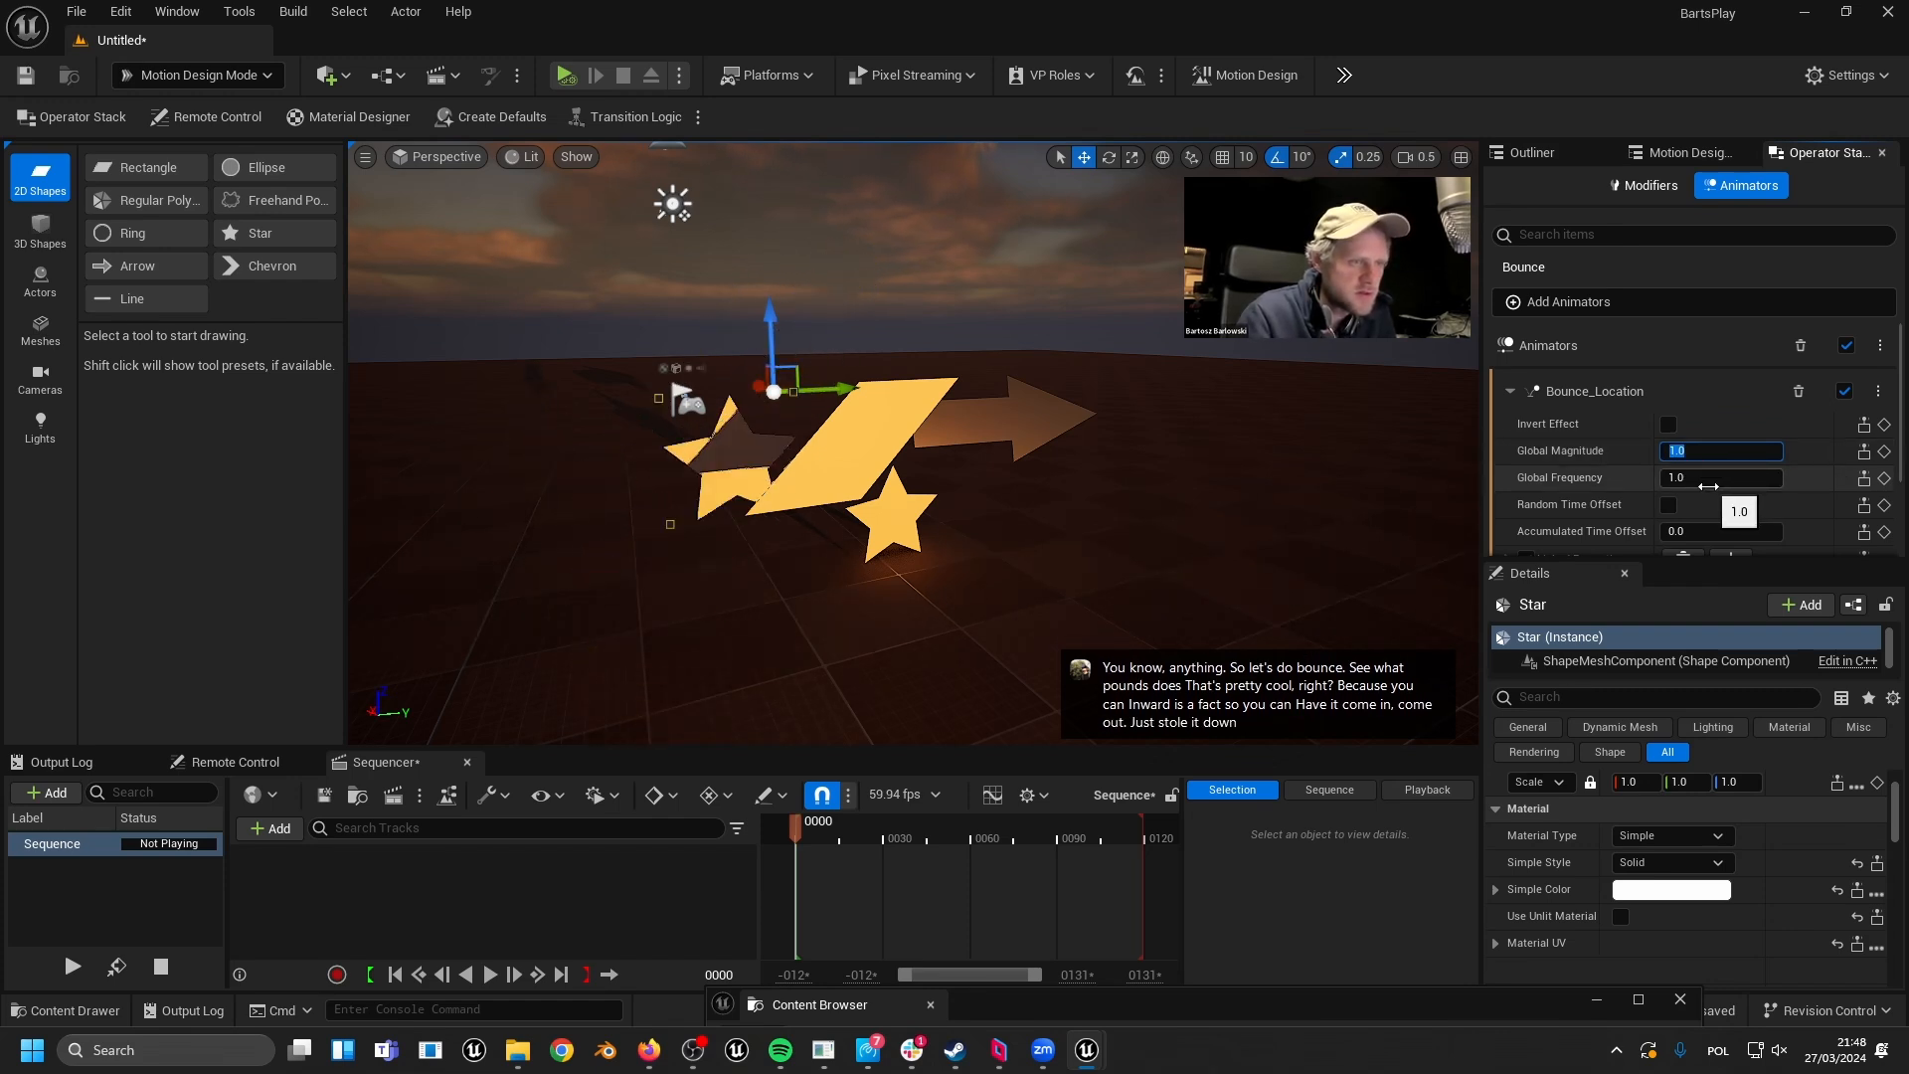
scroll(1628, 506, "down", 2)
scroll(1628, 505, "down", 2)
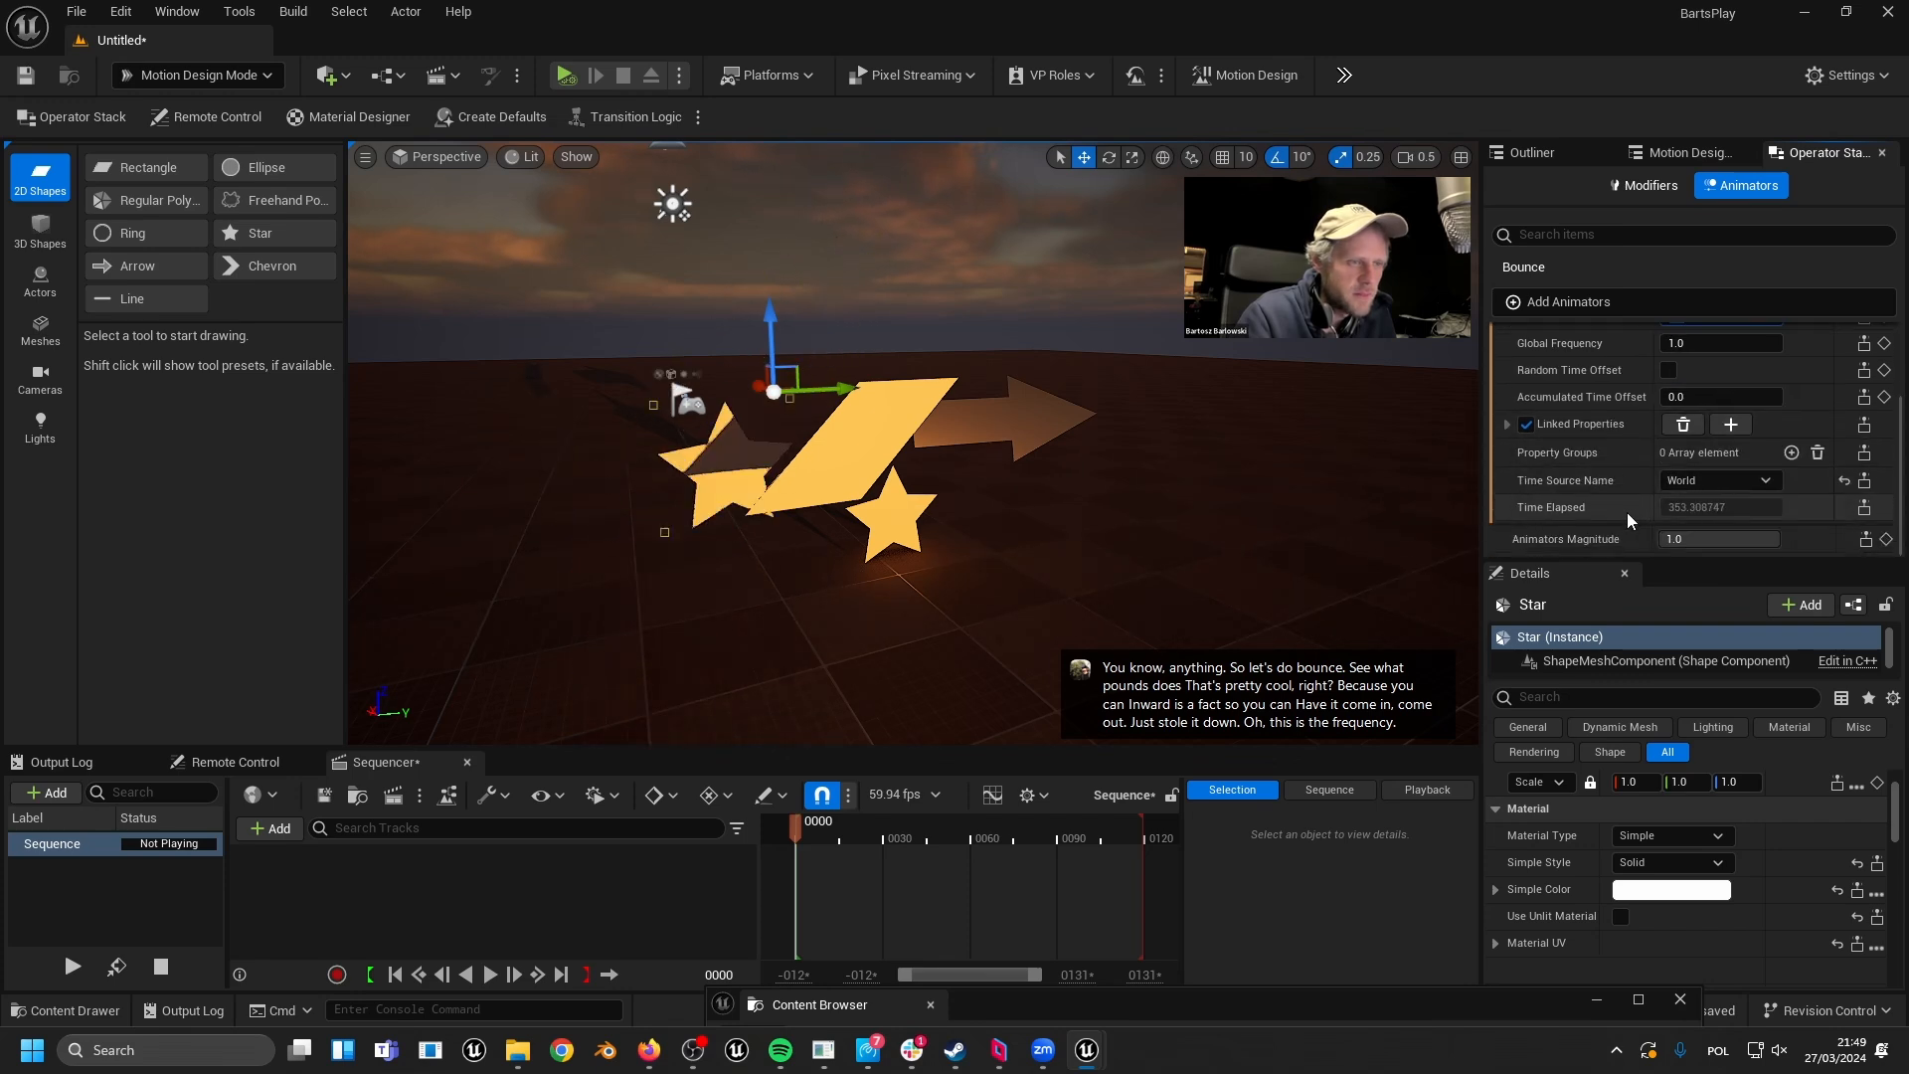
scroll(1627, 511, "up", 3)
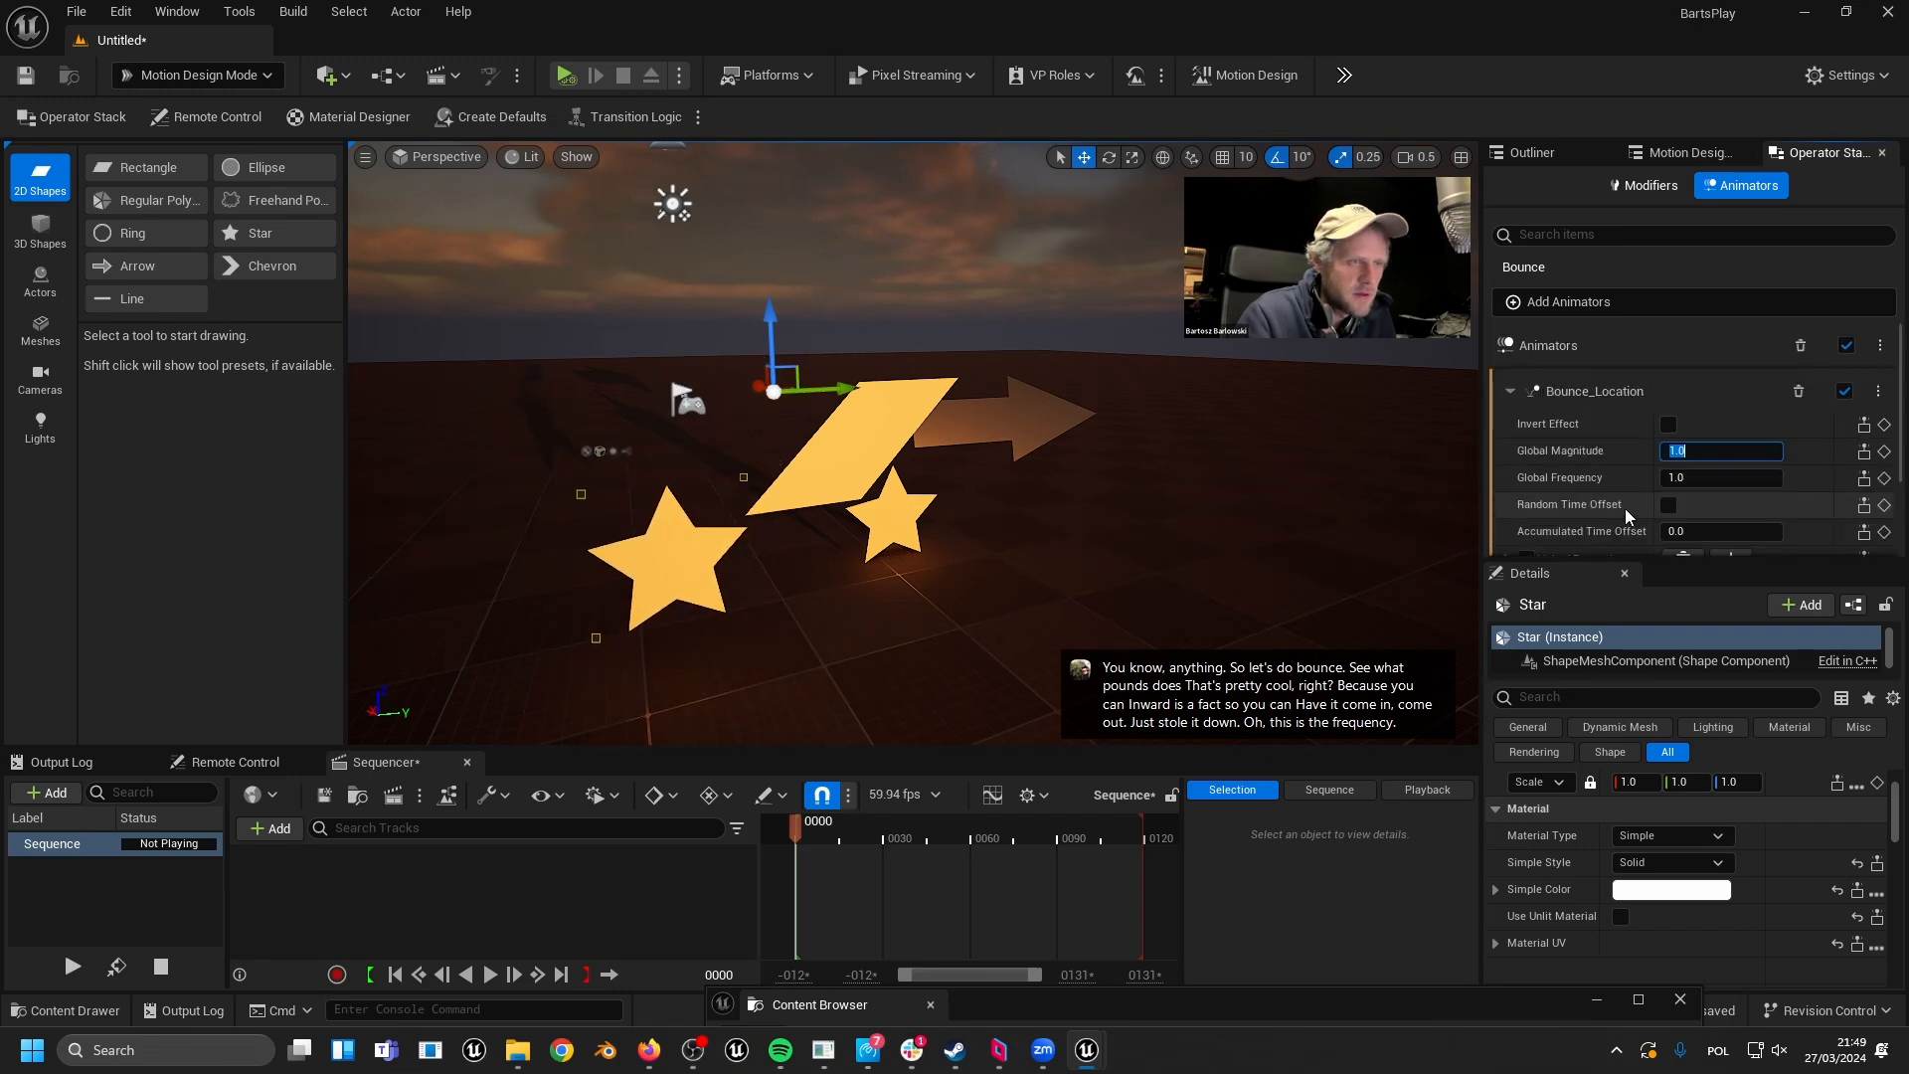
- Disable the star's animators, add a Pulse animator with the Rotation preset, and briefly preview the stacked animators
left_click(1845, 347)
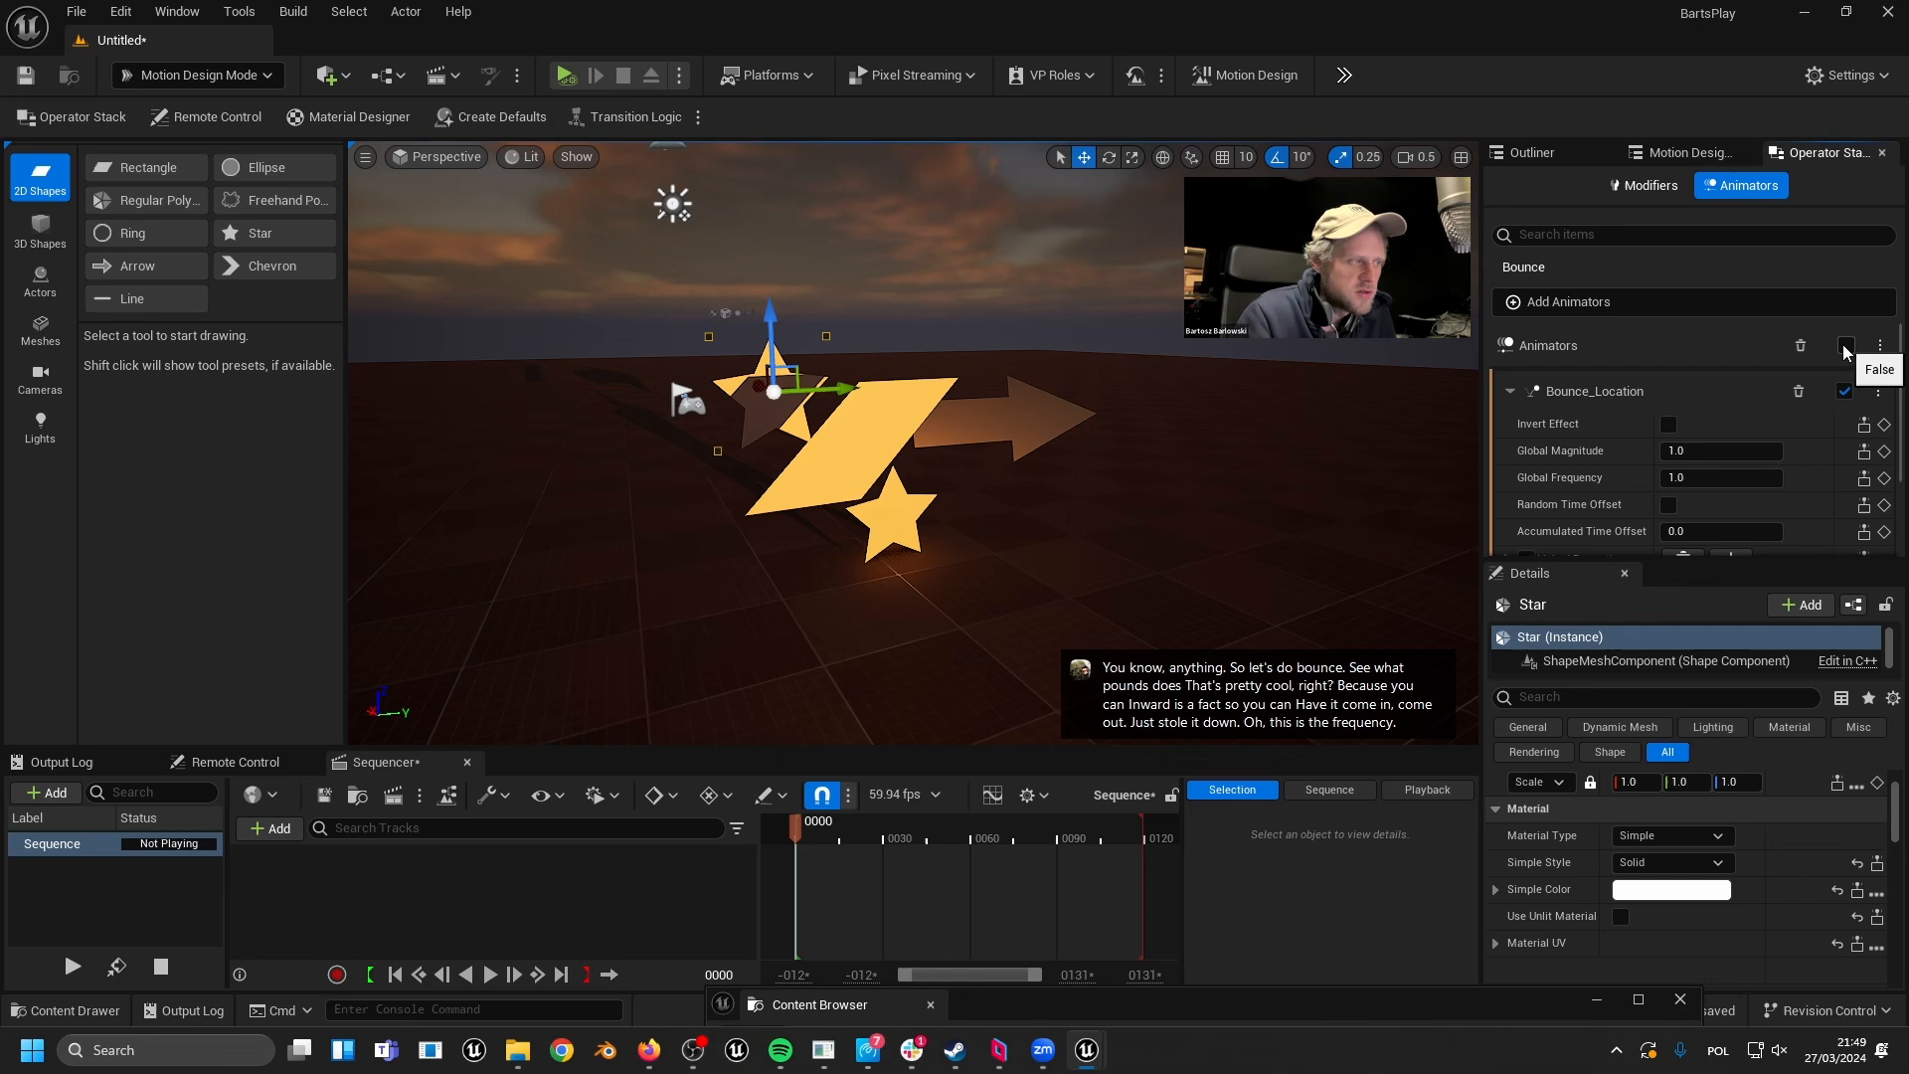
left_click(1586, 303)
mouse_move(1579, 426)
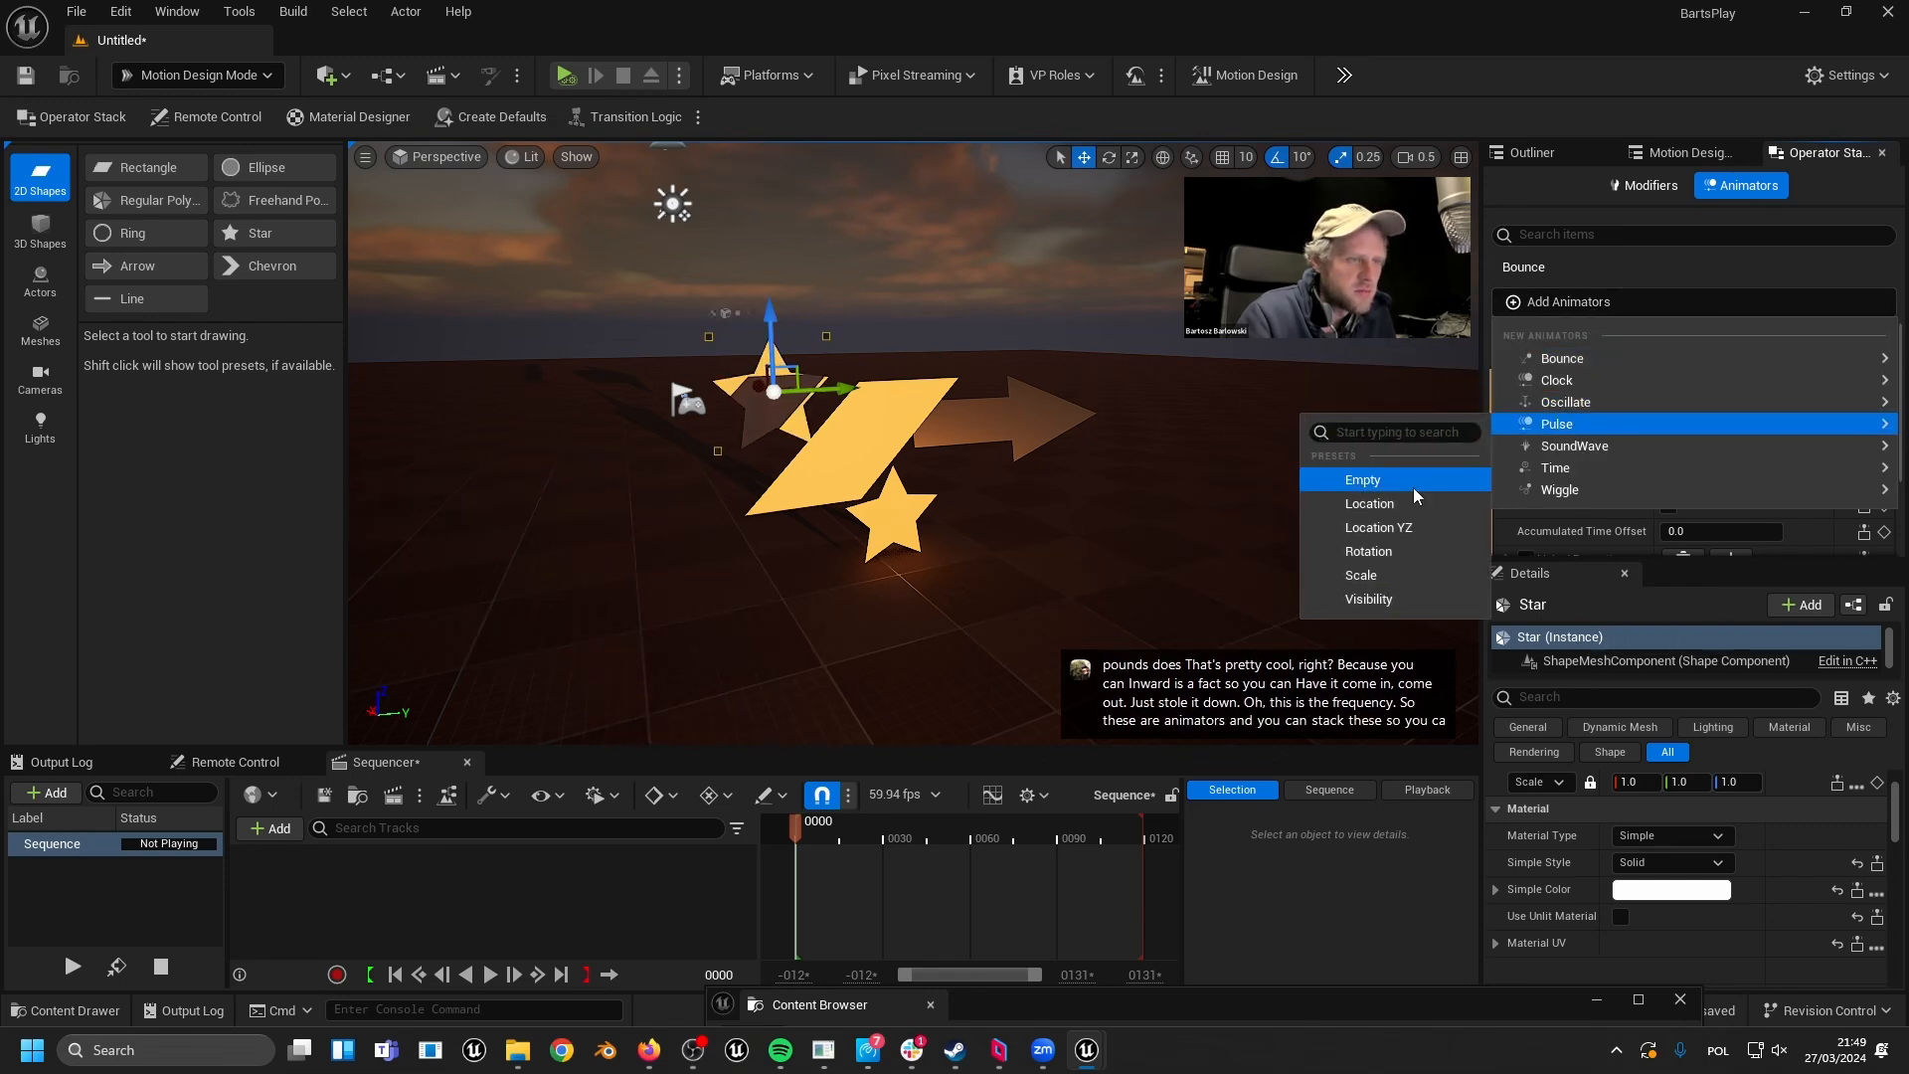
left_click(1367, 549)
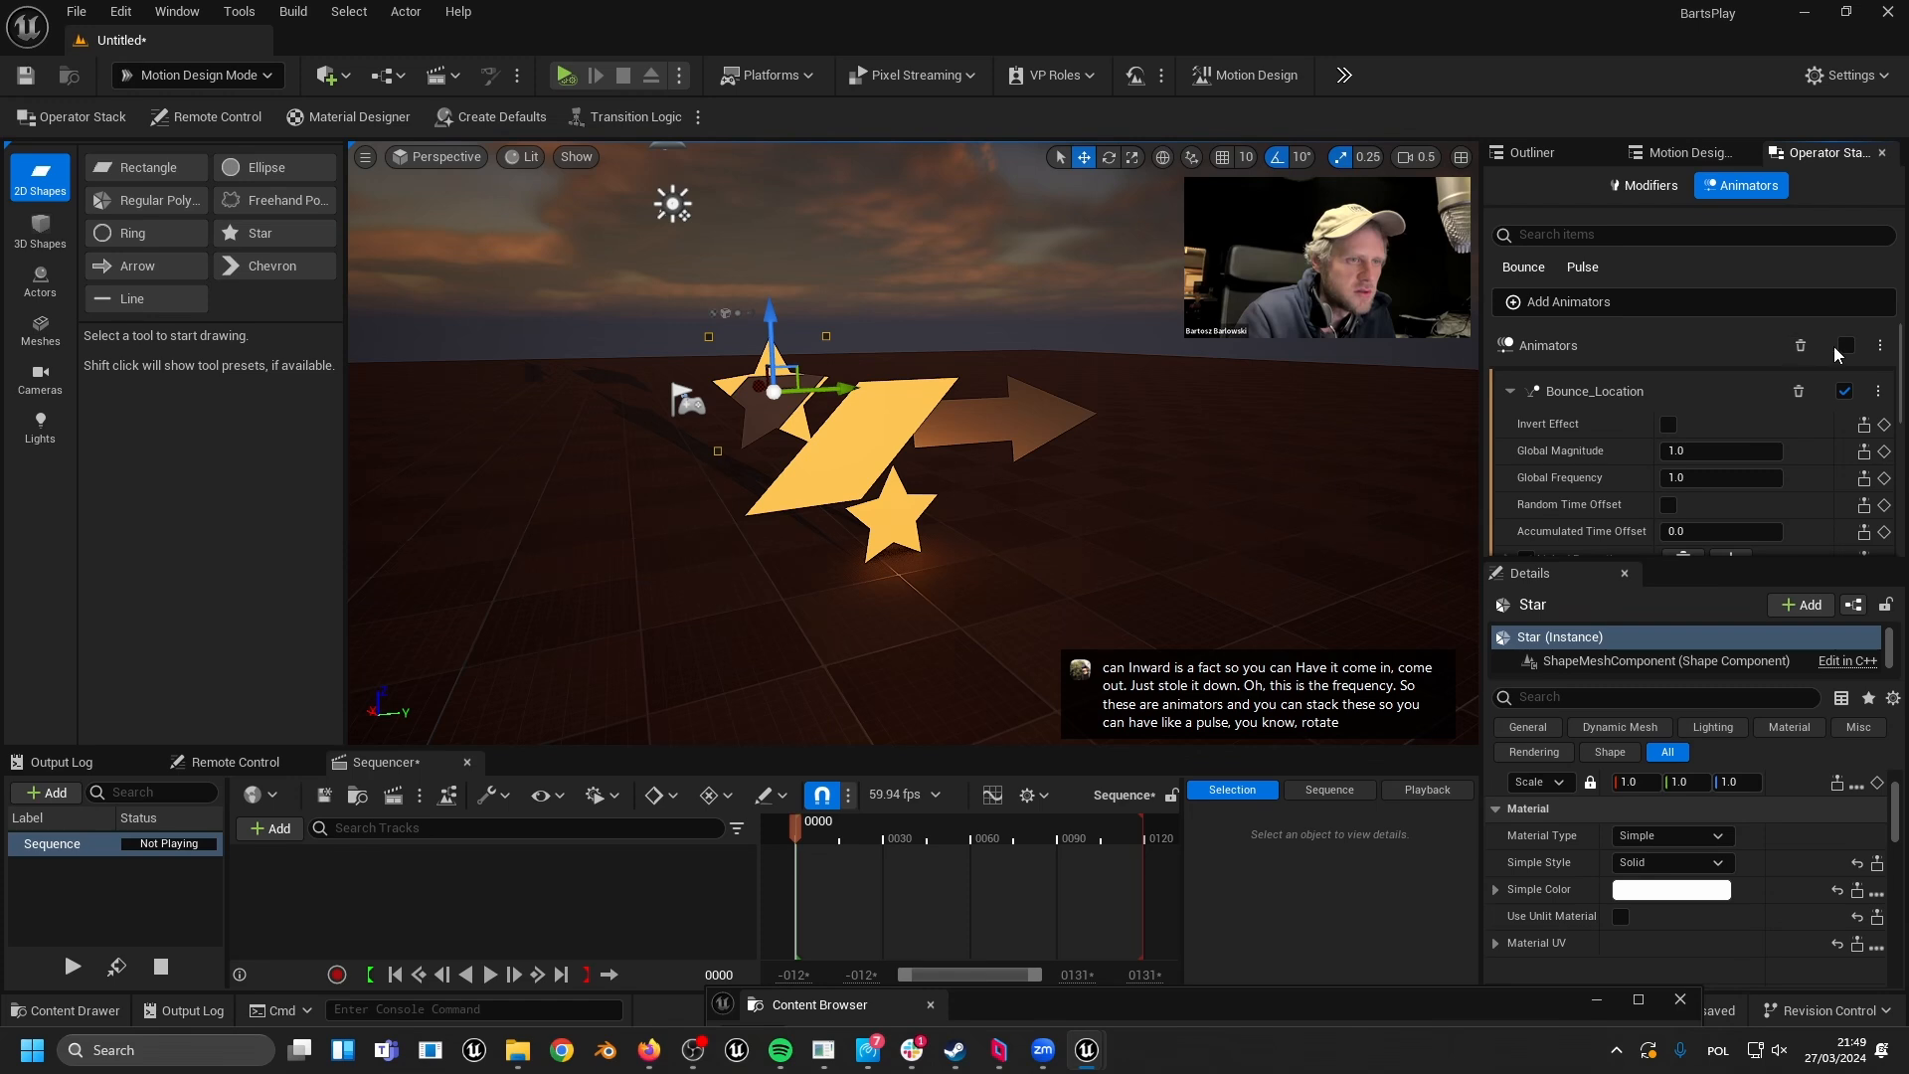
left_click(1844, 347)
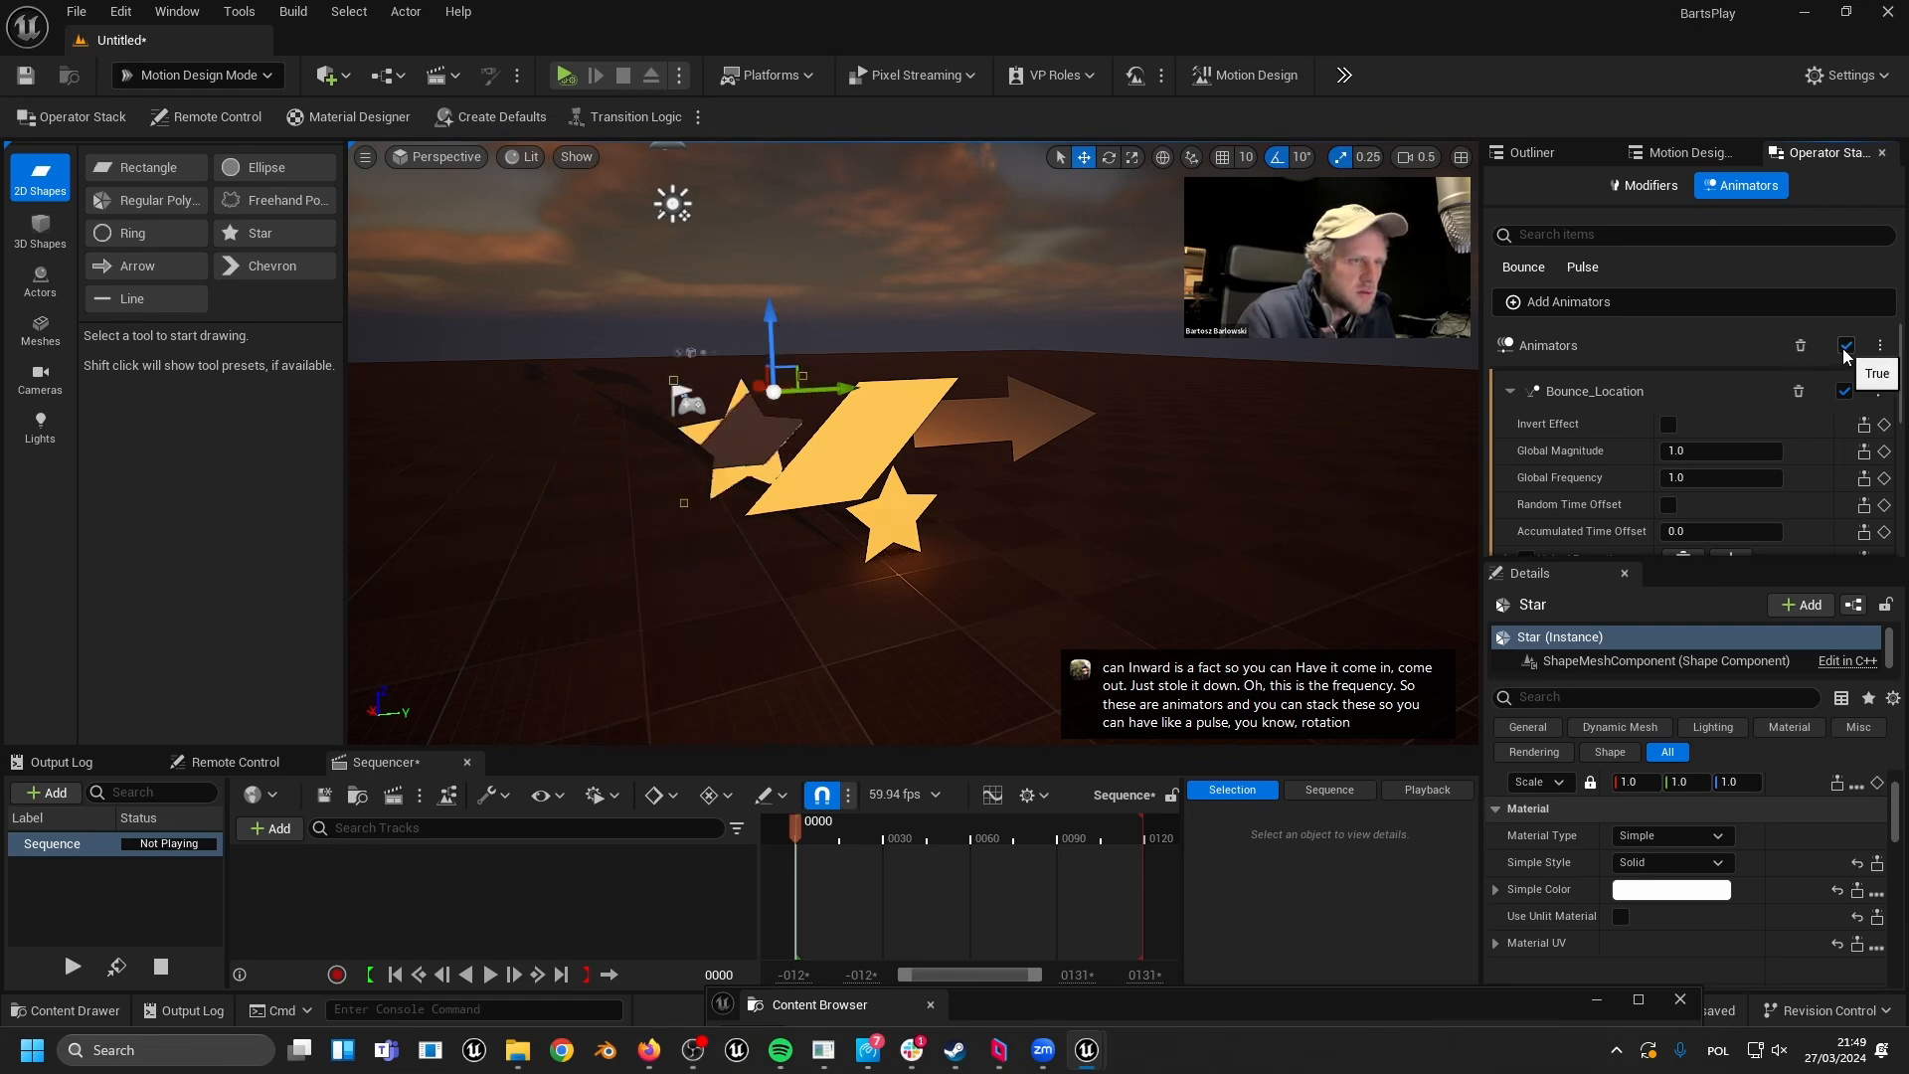
left_click(1844, 347)
- Enable the Pulse_Rotation animator and set its Easing Function to Cubic
left_click(1511, 391)
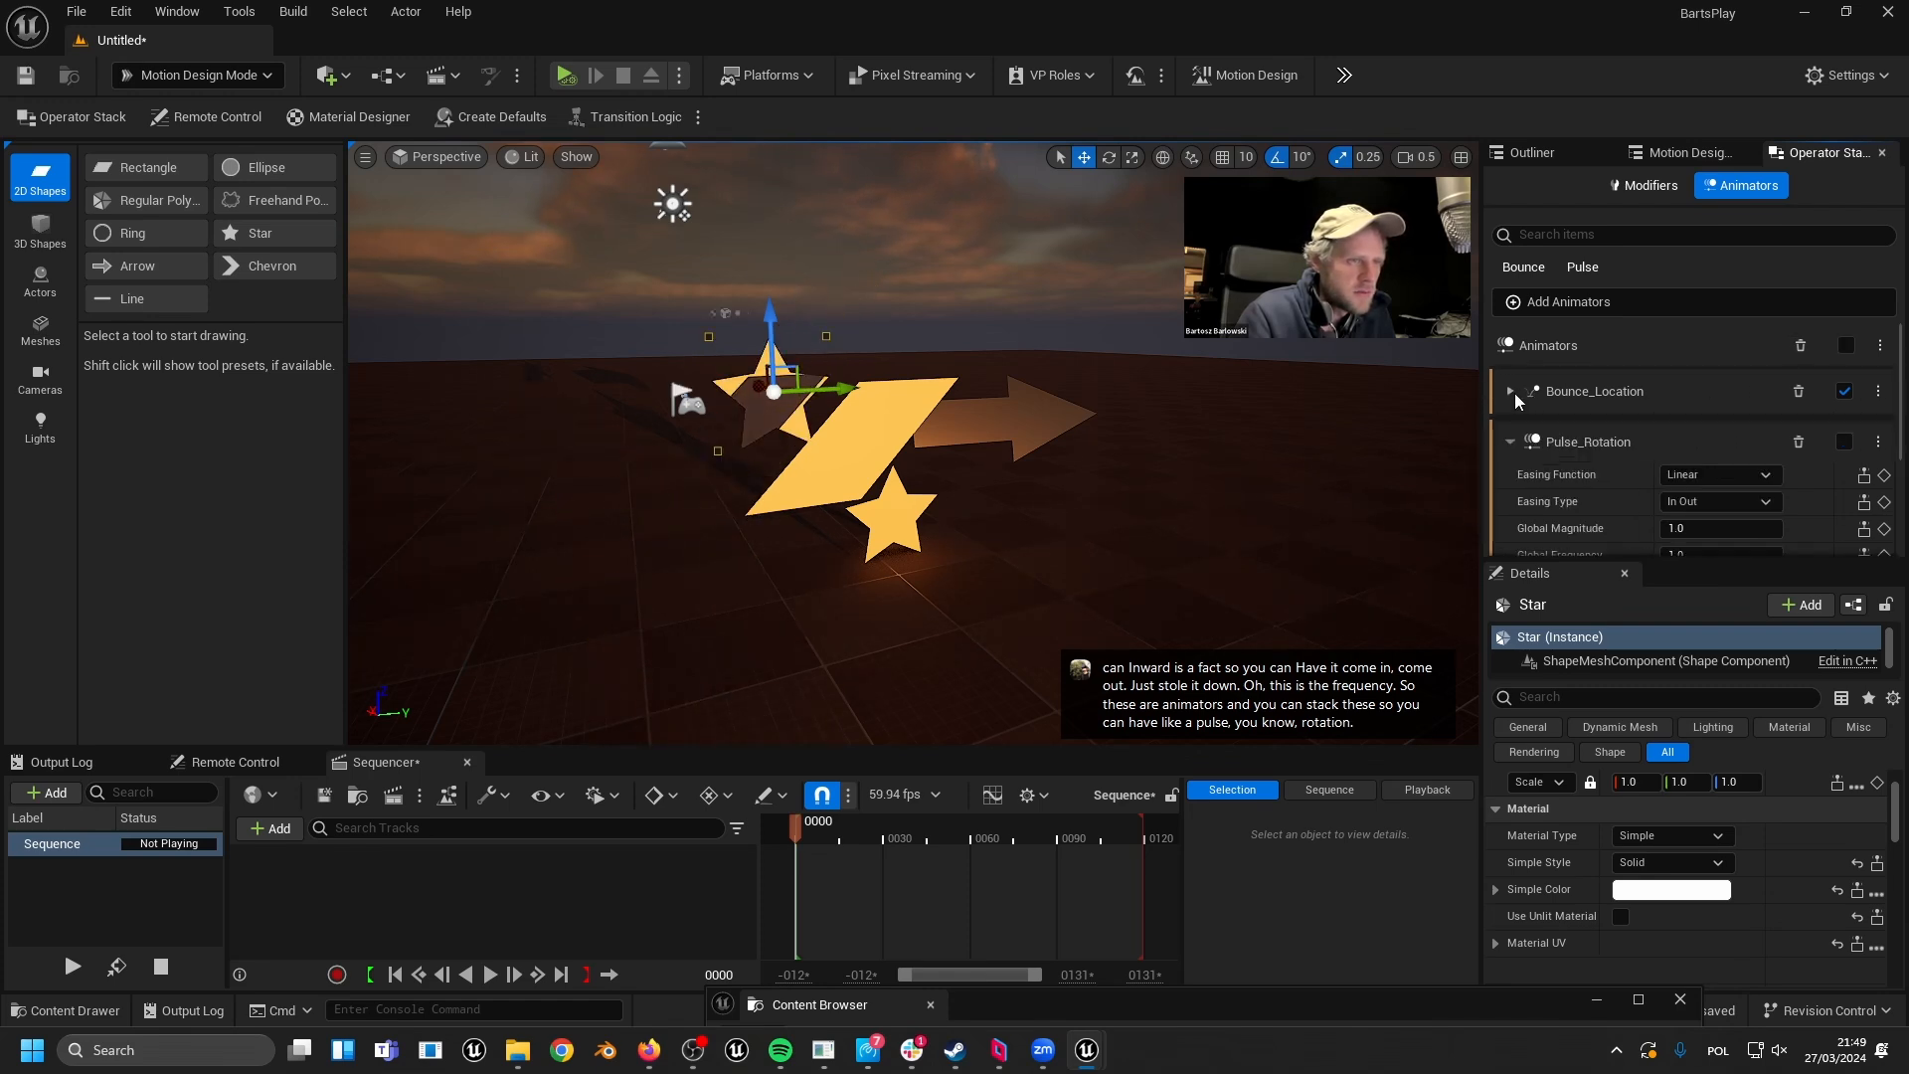
left_click(1705, 475)
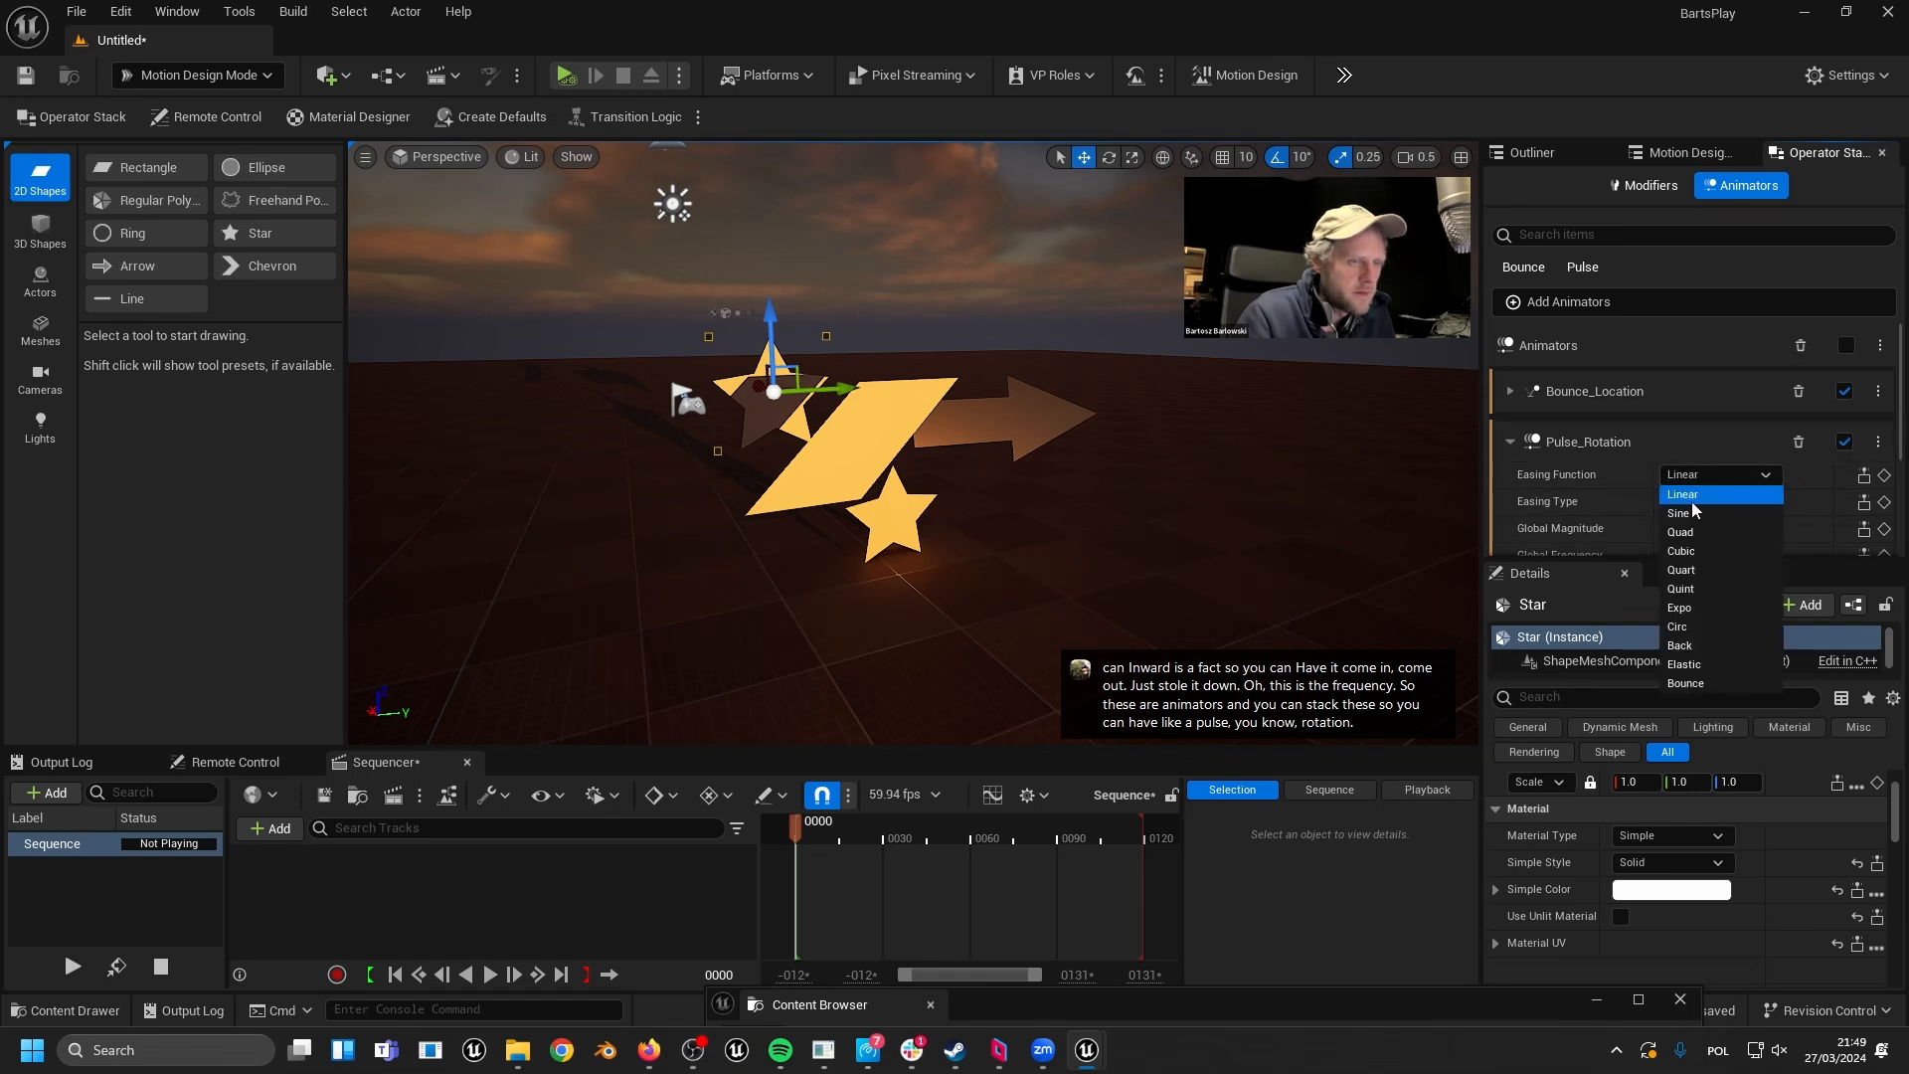
left_click(1703, 553)
scroll(1783, 471, "down", 2)
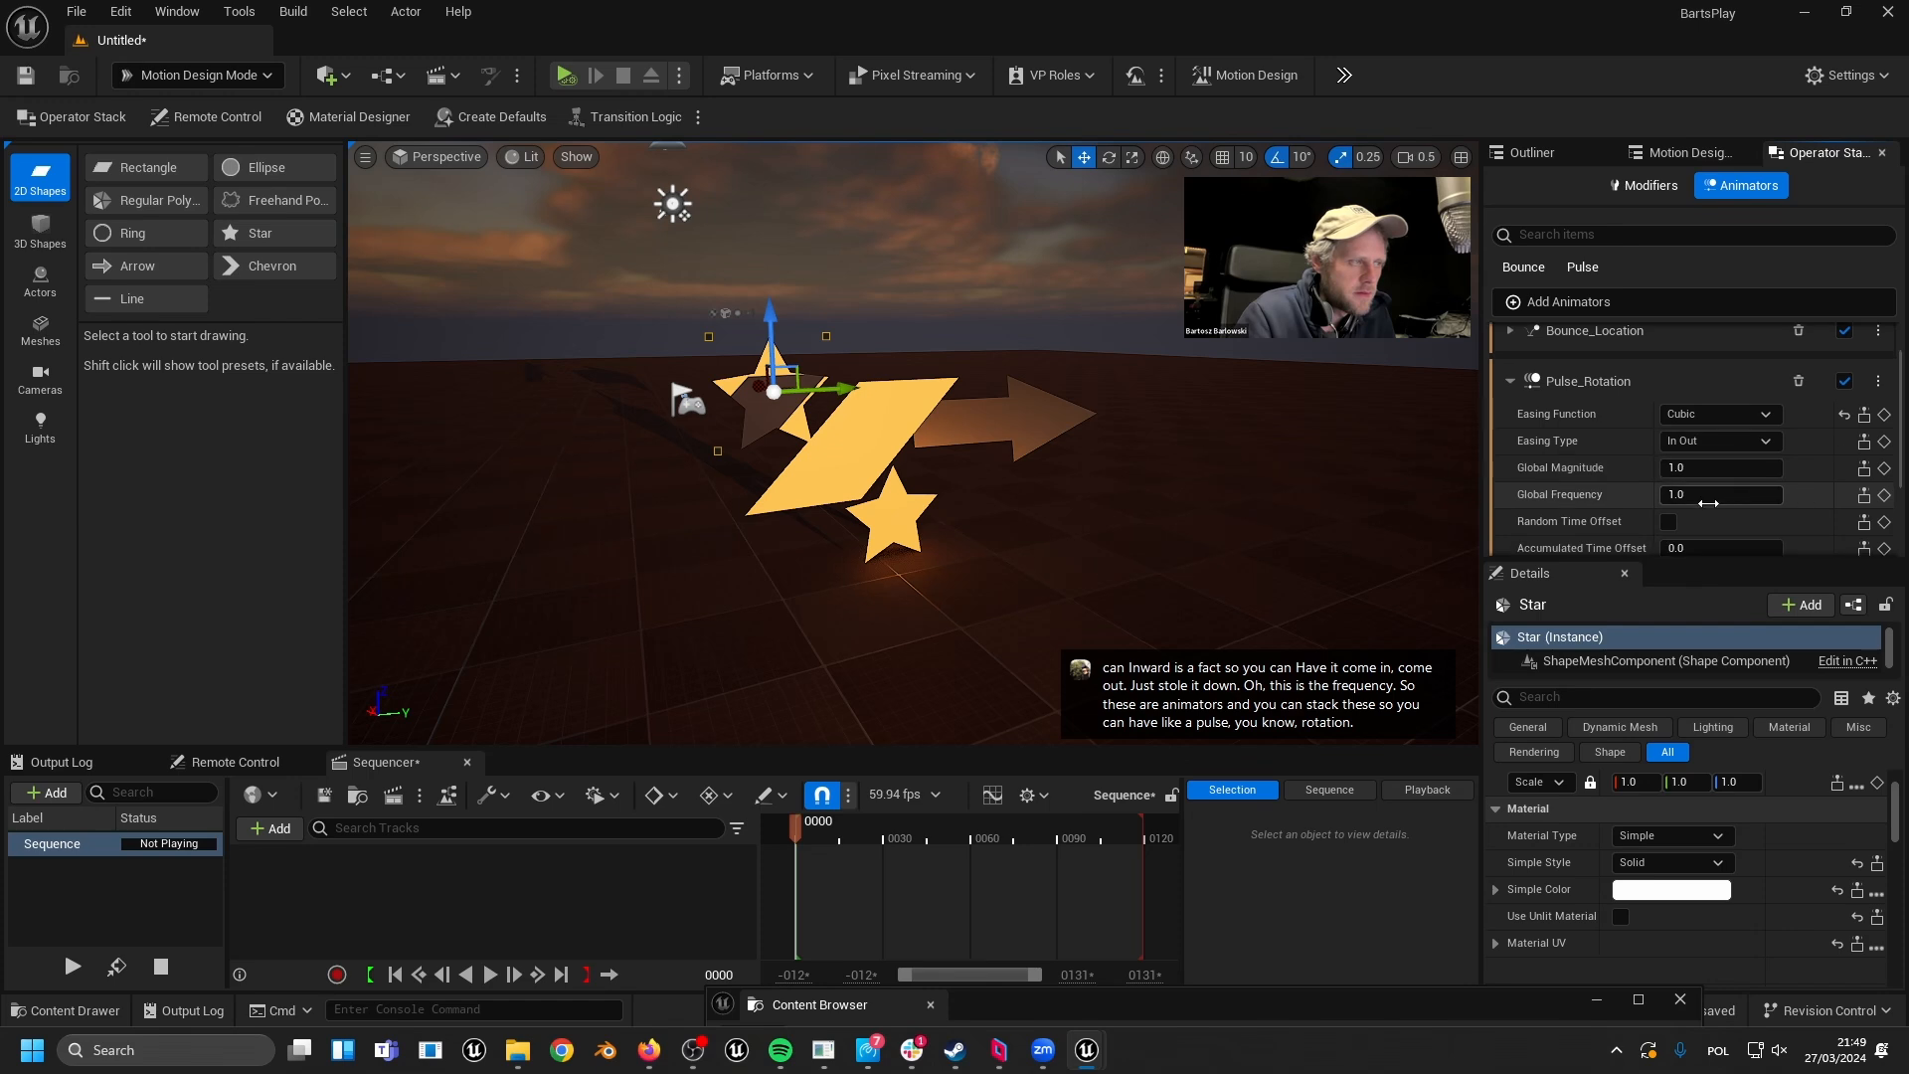
right_click_drag(1064, 461, 1174, 448)
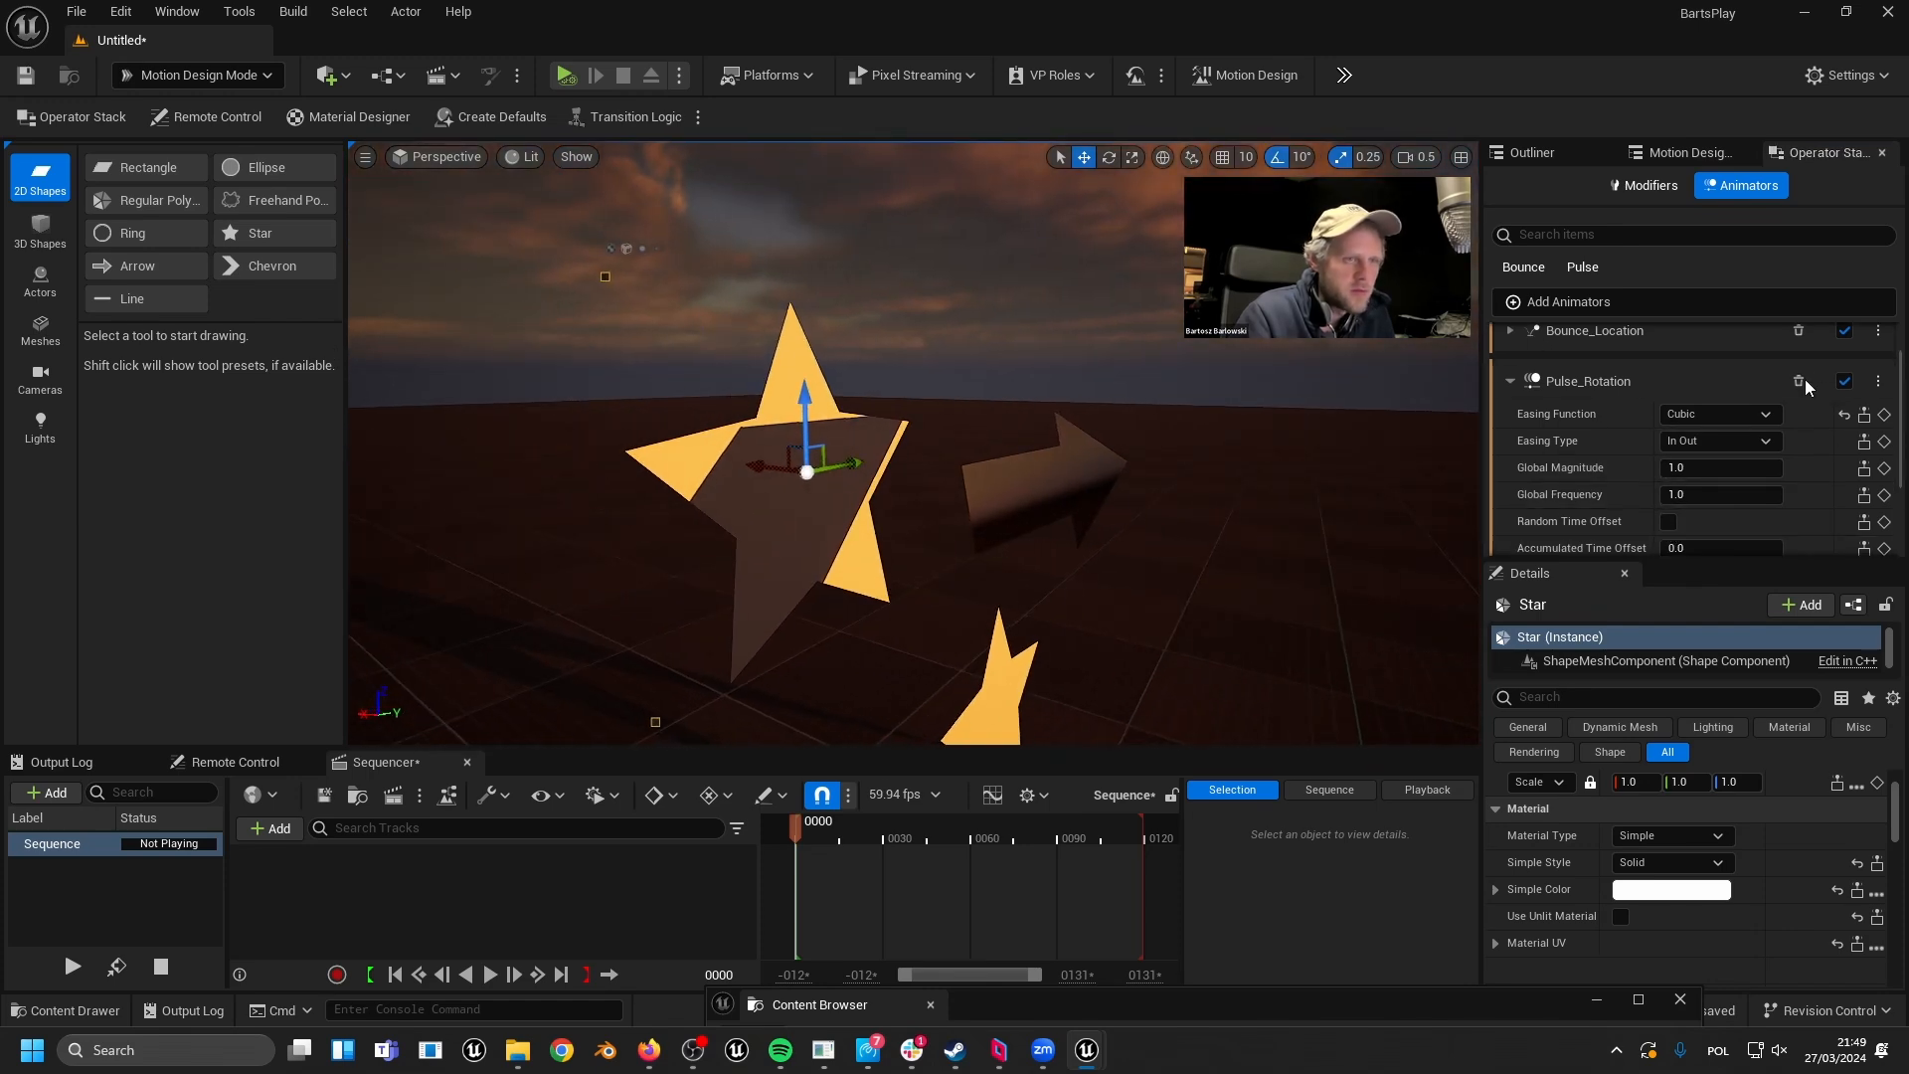
- Delete the Pulse_Rotation and Bounce_Location animators from the star
left_click(1799, 382)
left_click(1800, 391)
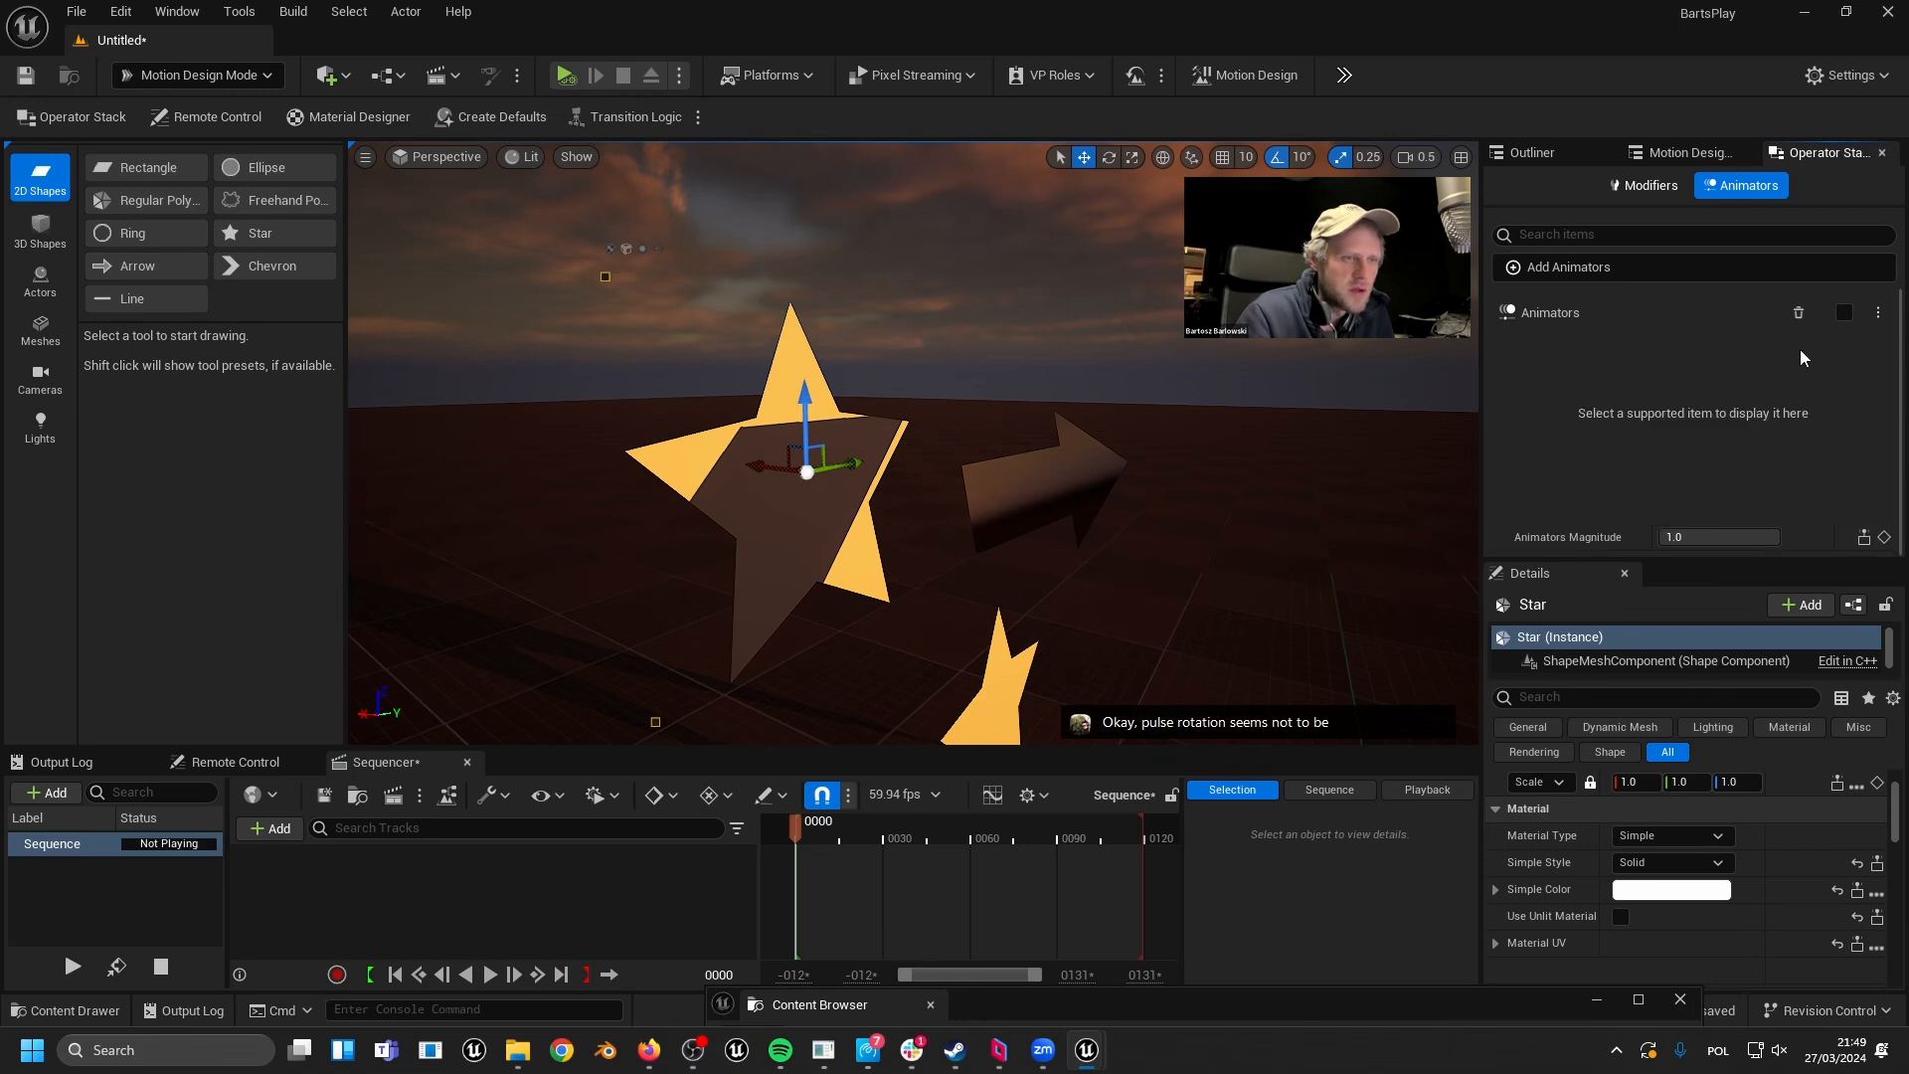
- Add a Look At modifier to the star and set its Reference Container to Next
left_click(1642, 186)
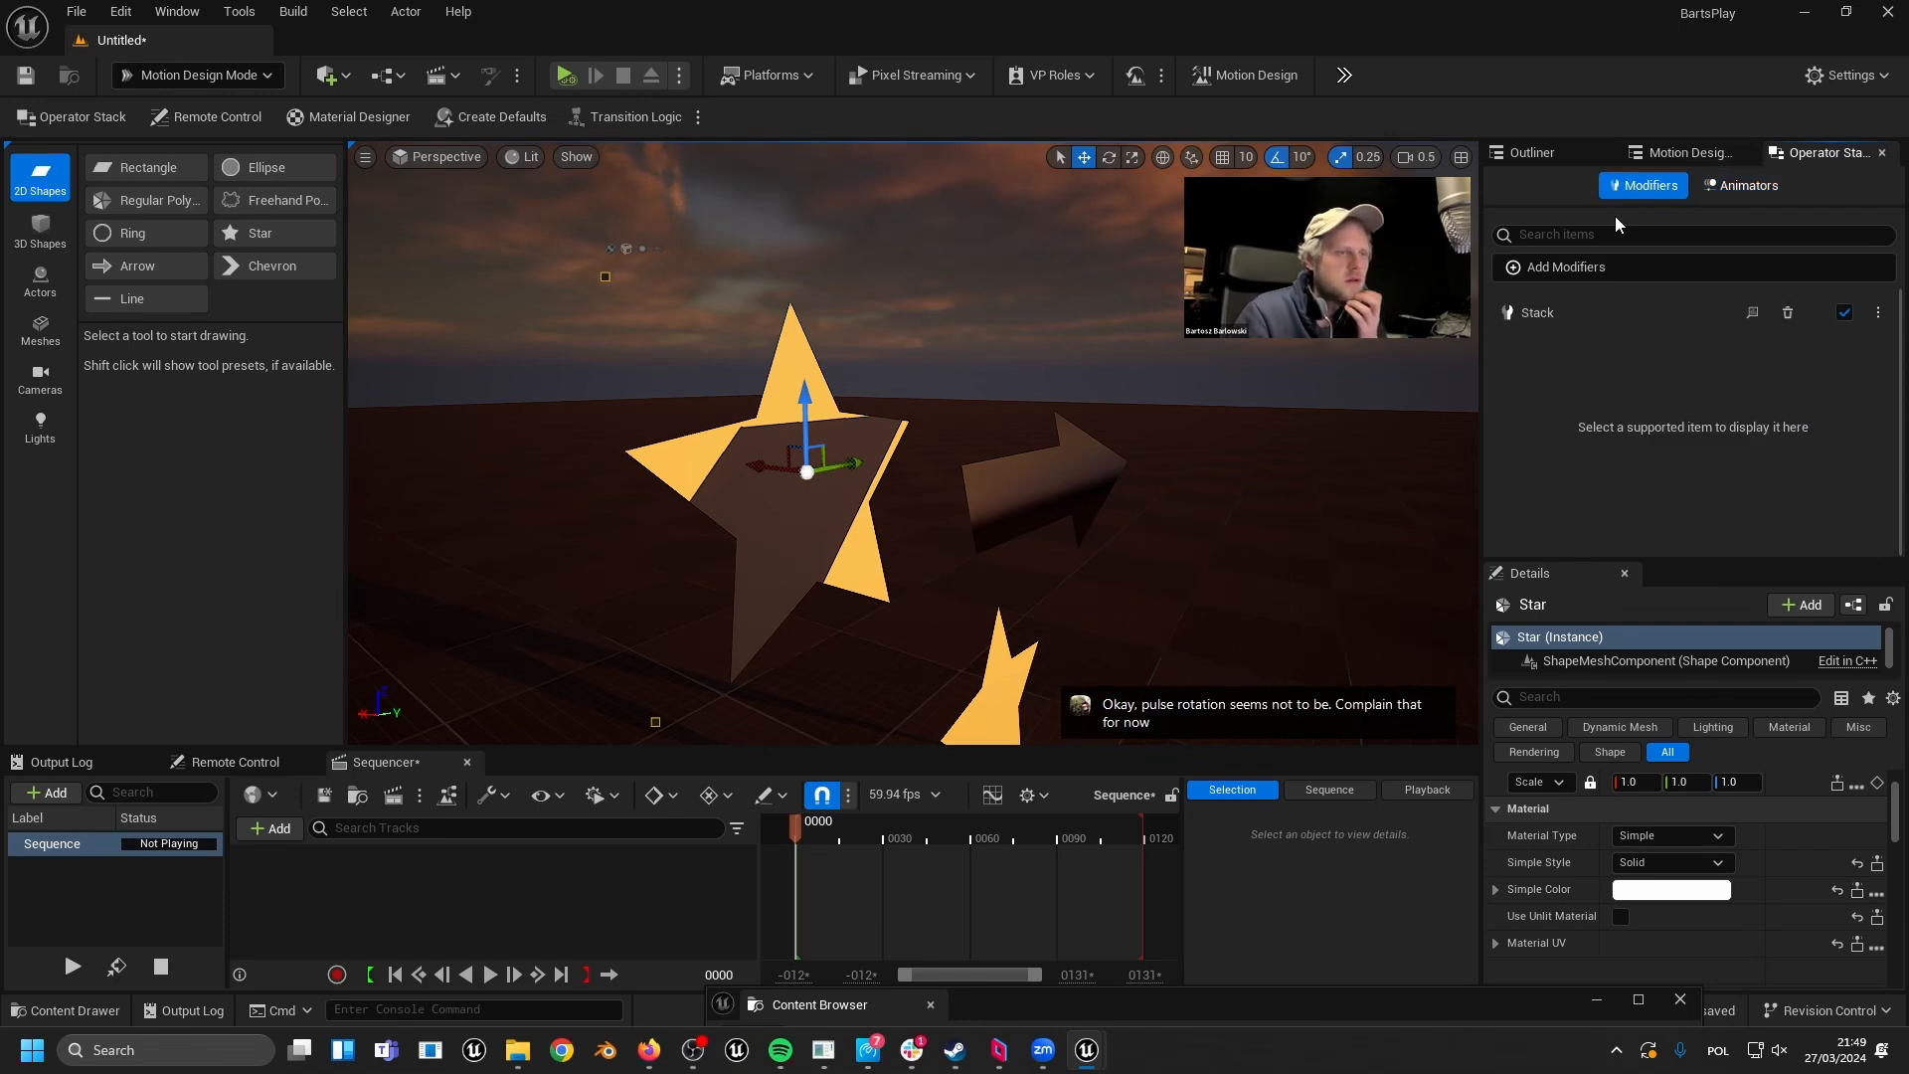
left_click(1603, 268)
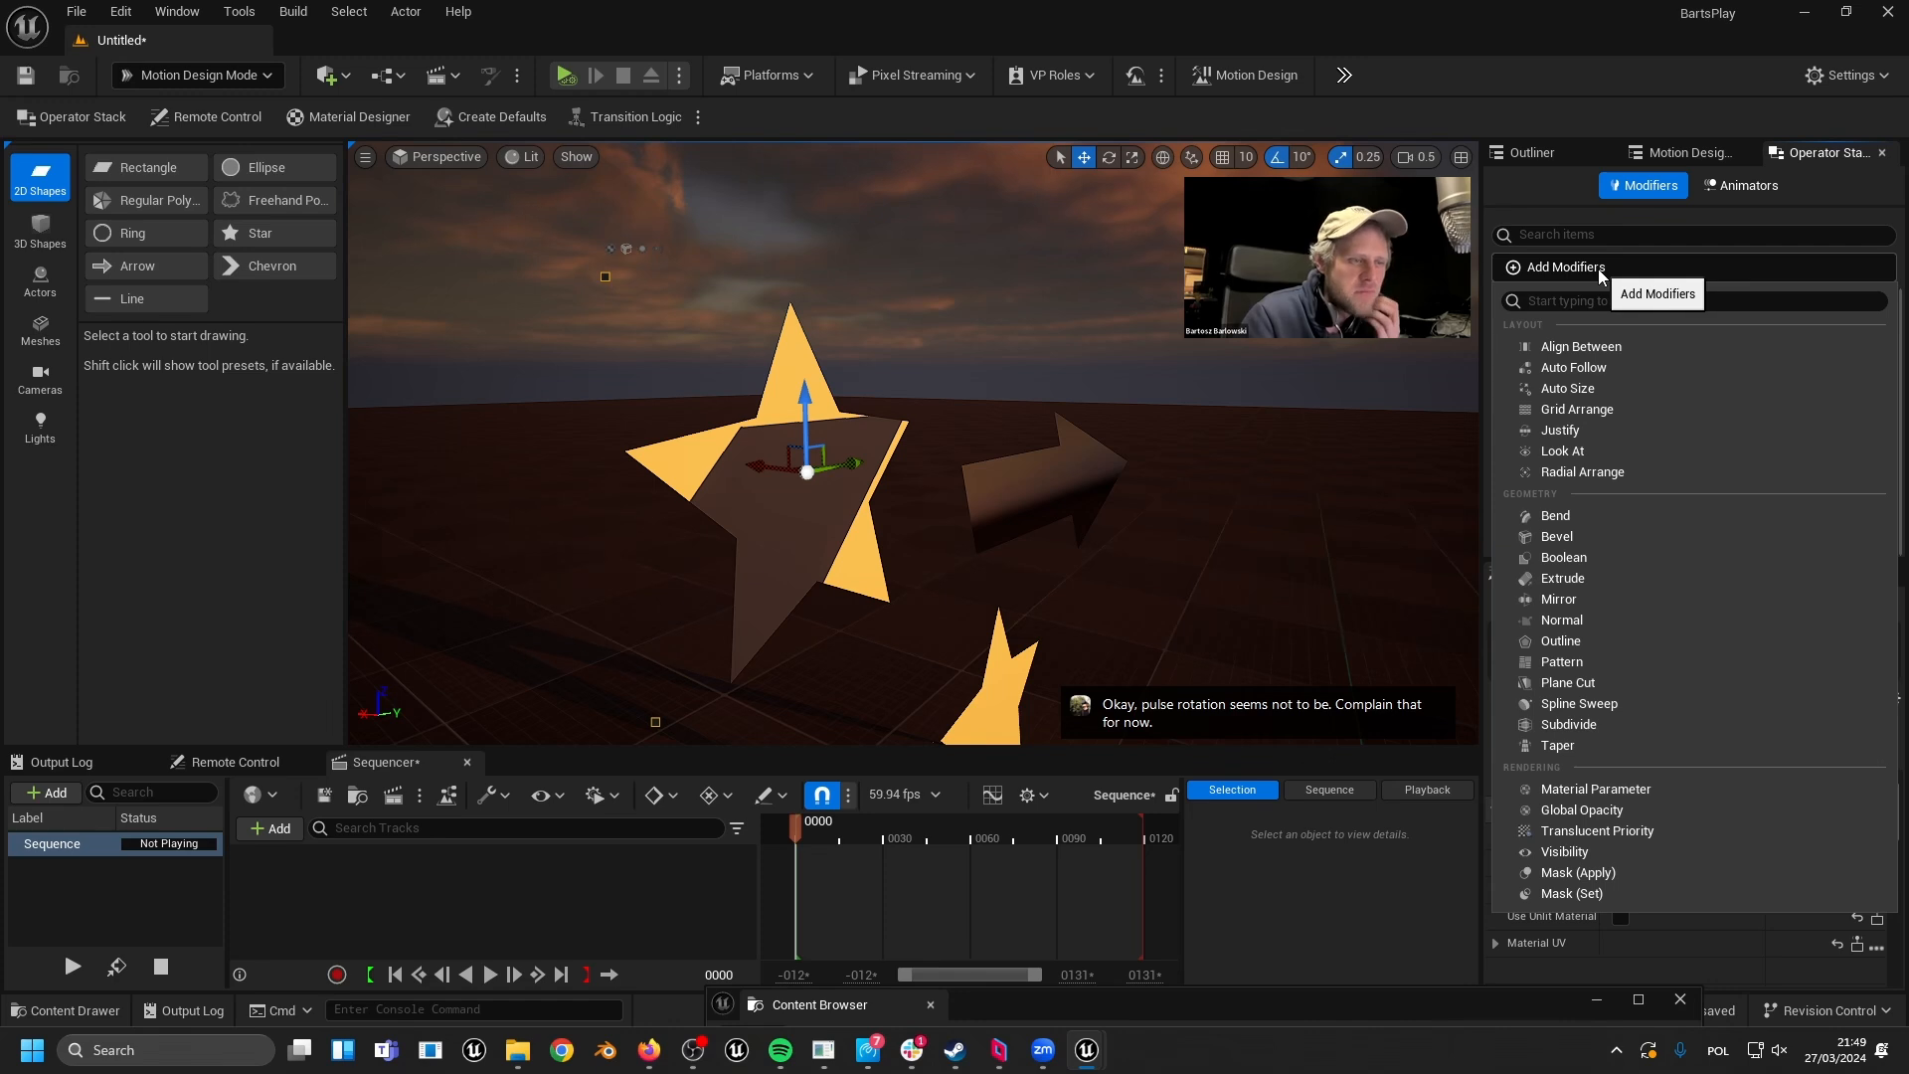
left_click(1579, 452)
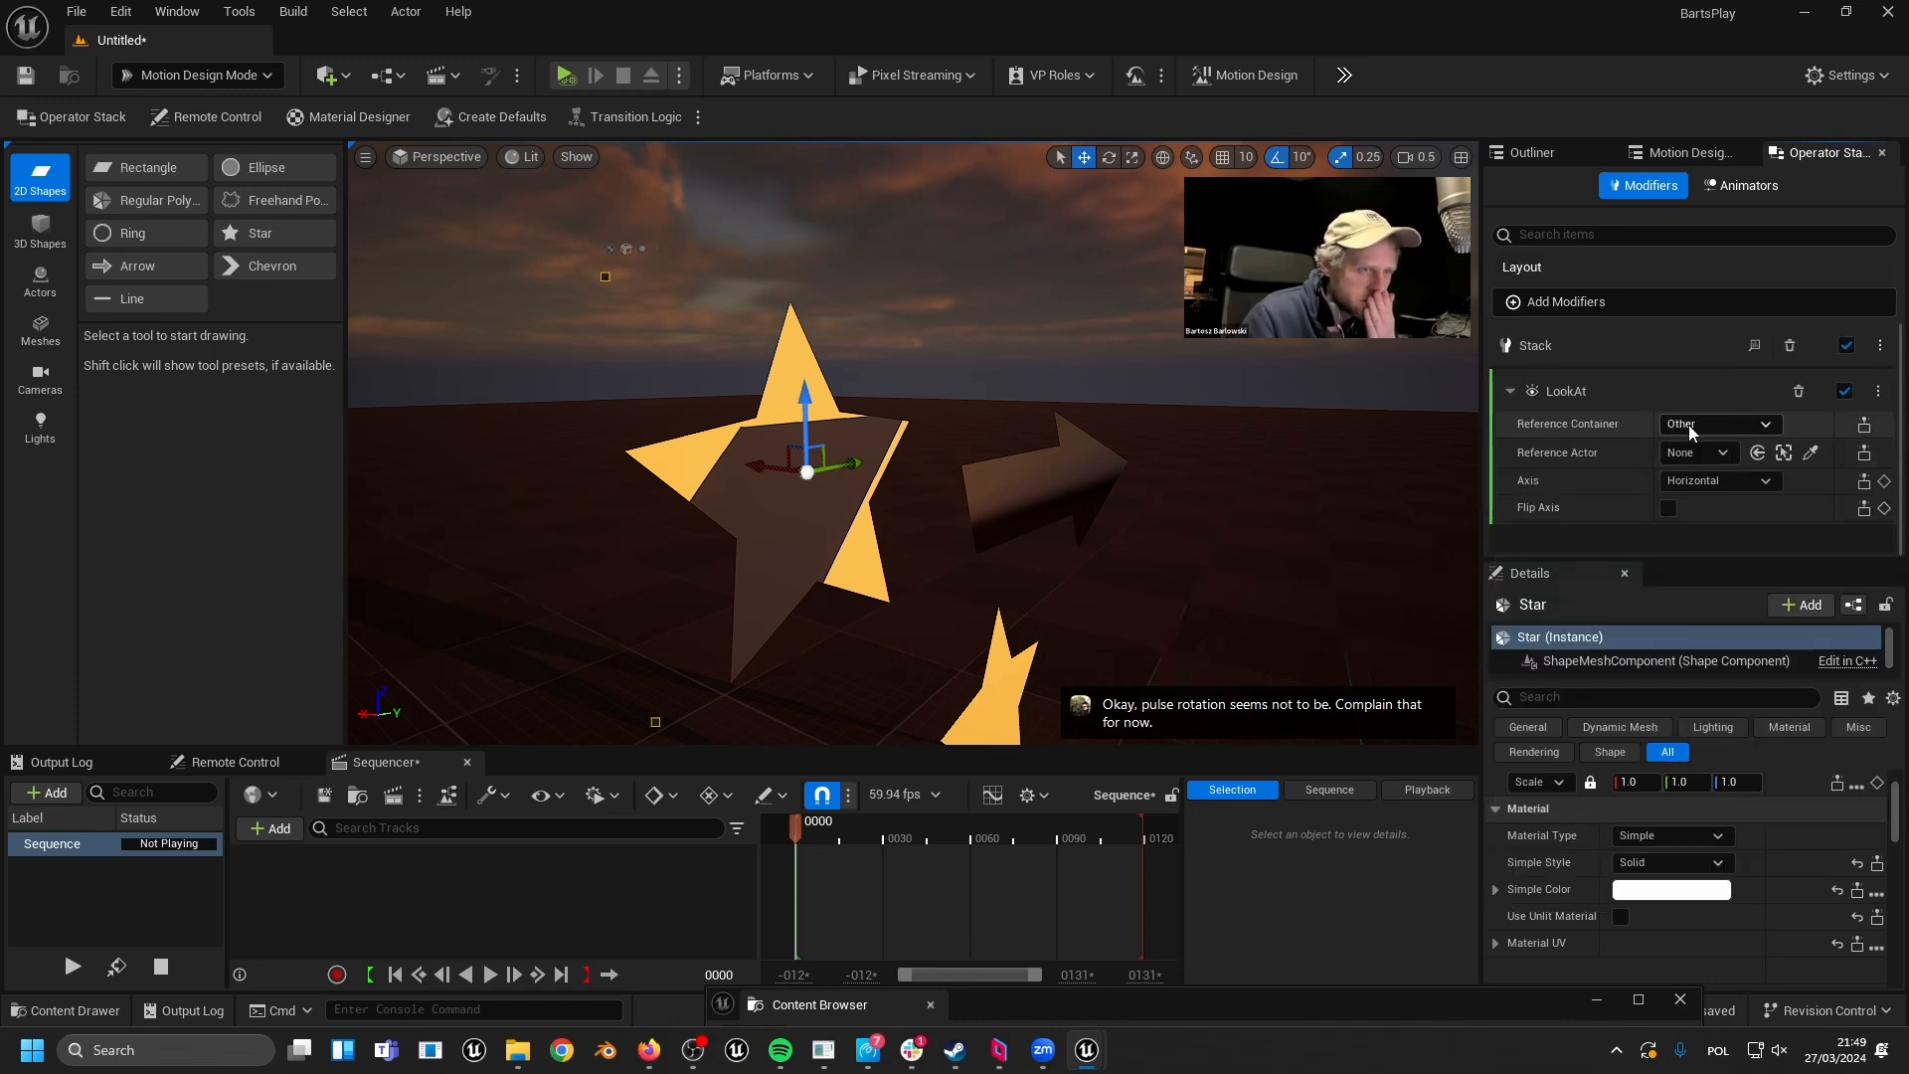
left_click(1688, 426)
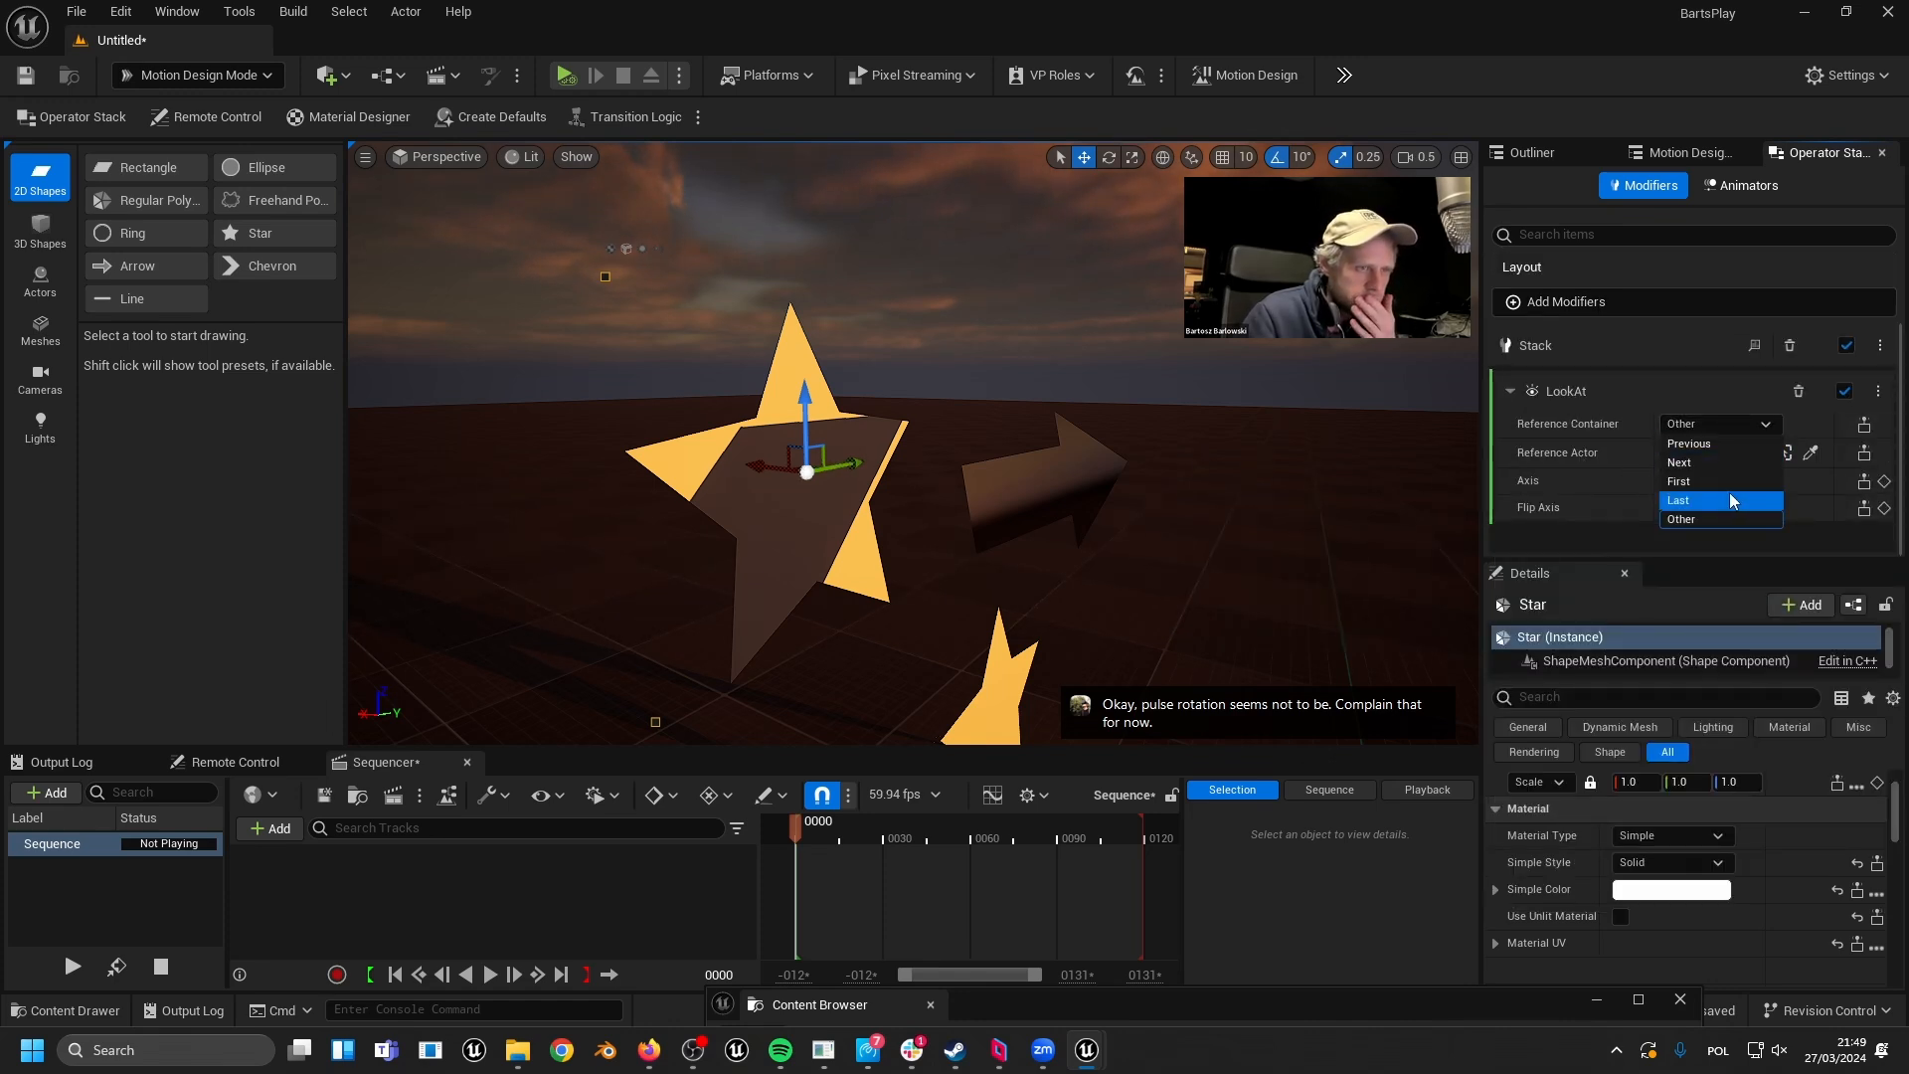
left_click(1709, 463)
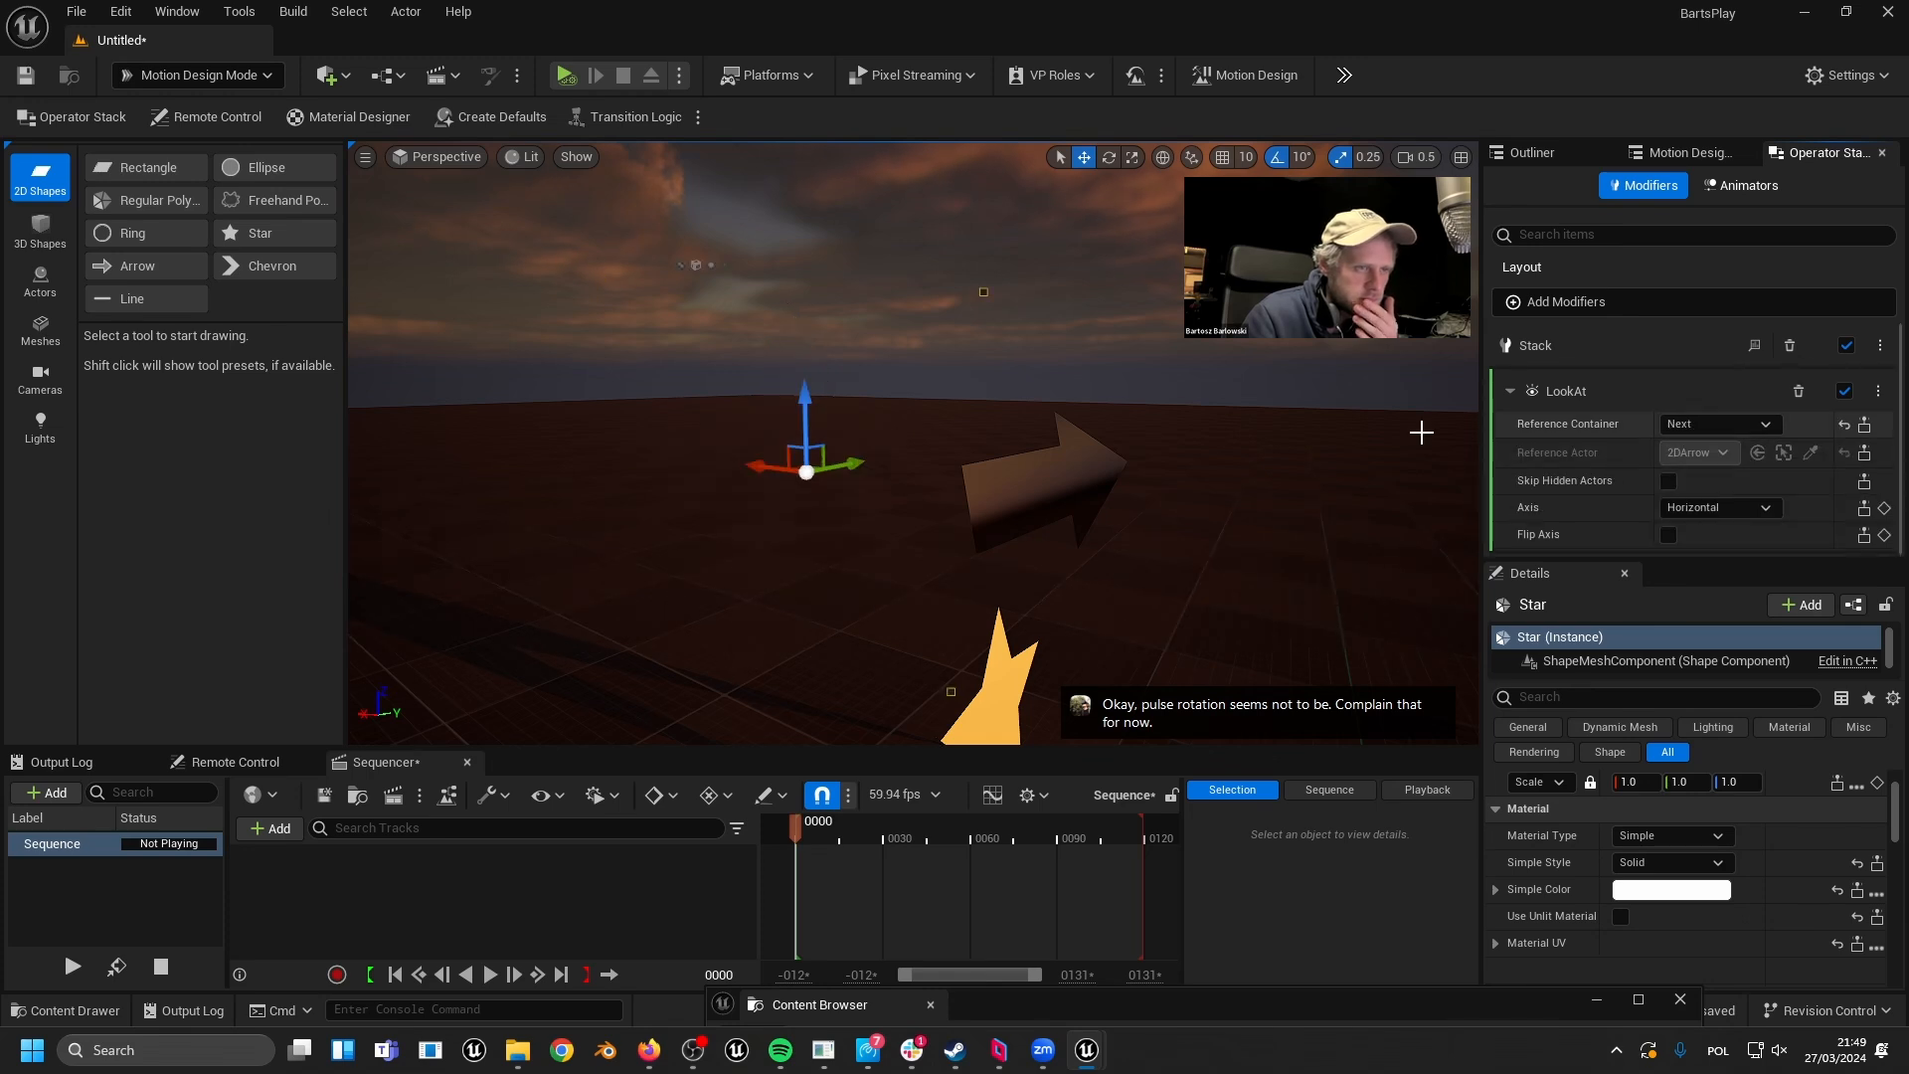
- Examine from several angles how the star with the Look At modifier is oriented relative to the arrow
key("f")
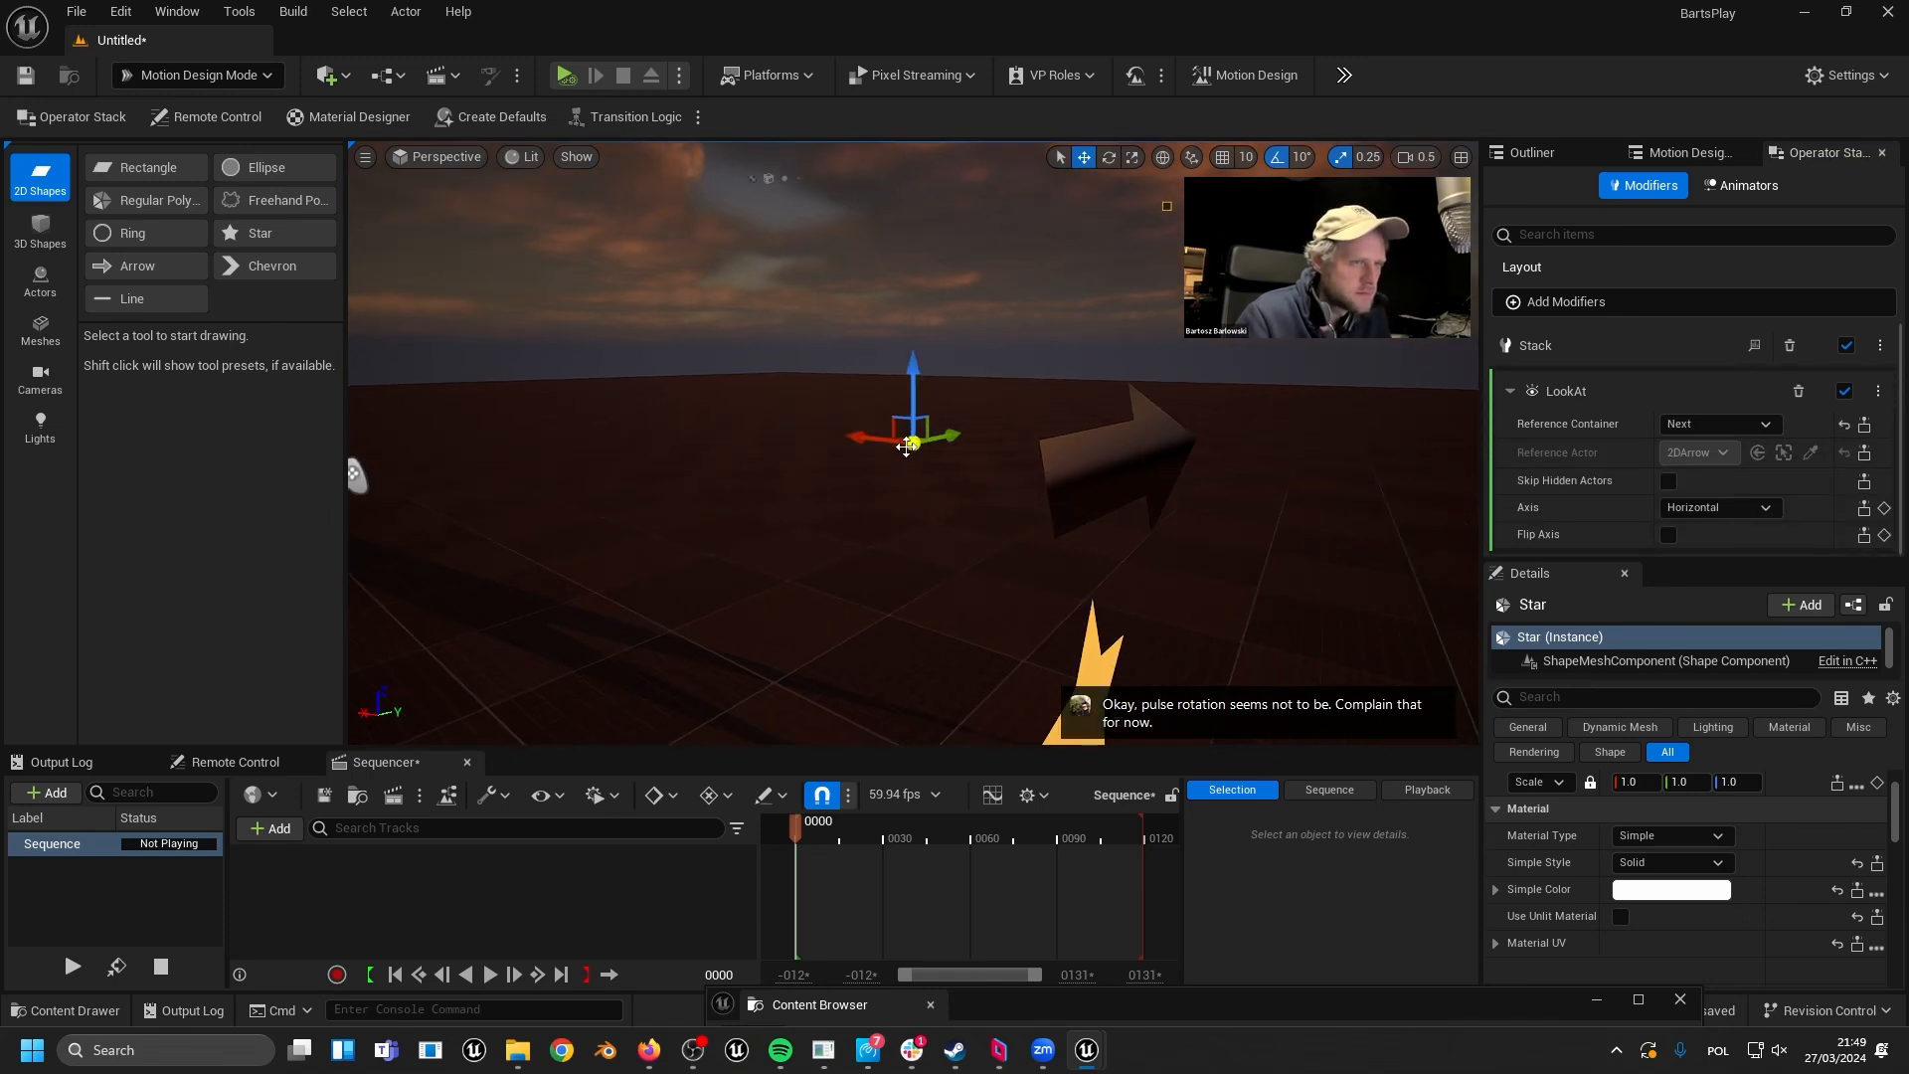
key("super")
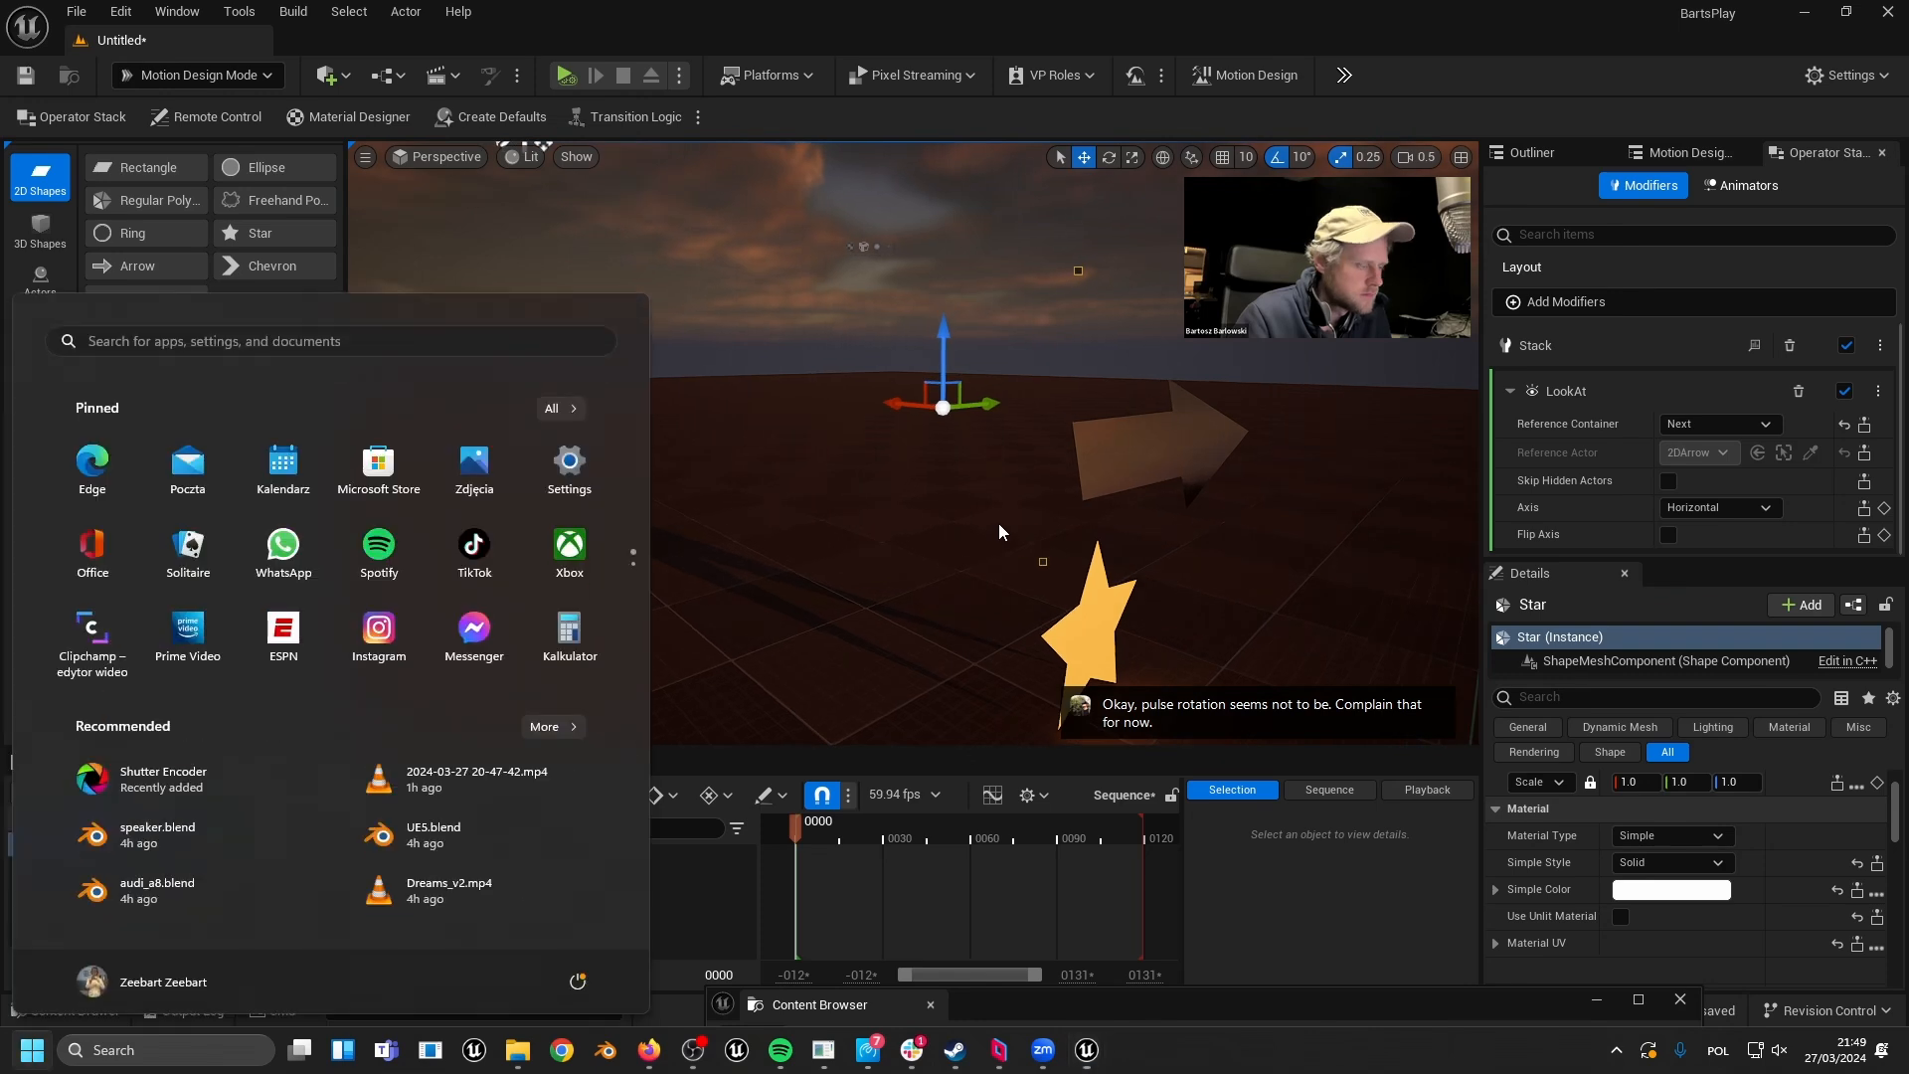
key("super")
key("f")
left_click_drag(1027, 460, 651, 462, "alt")
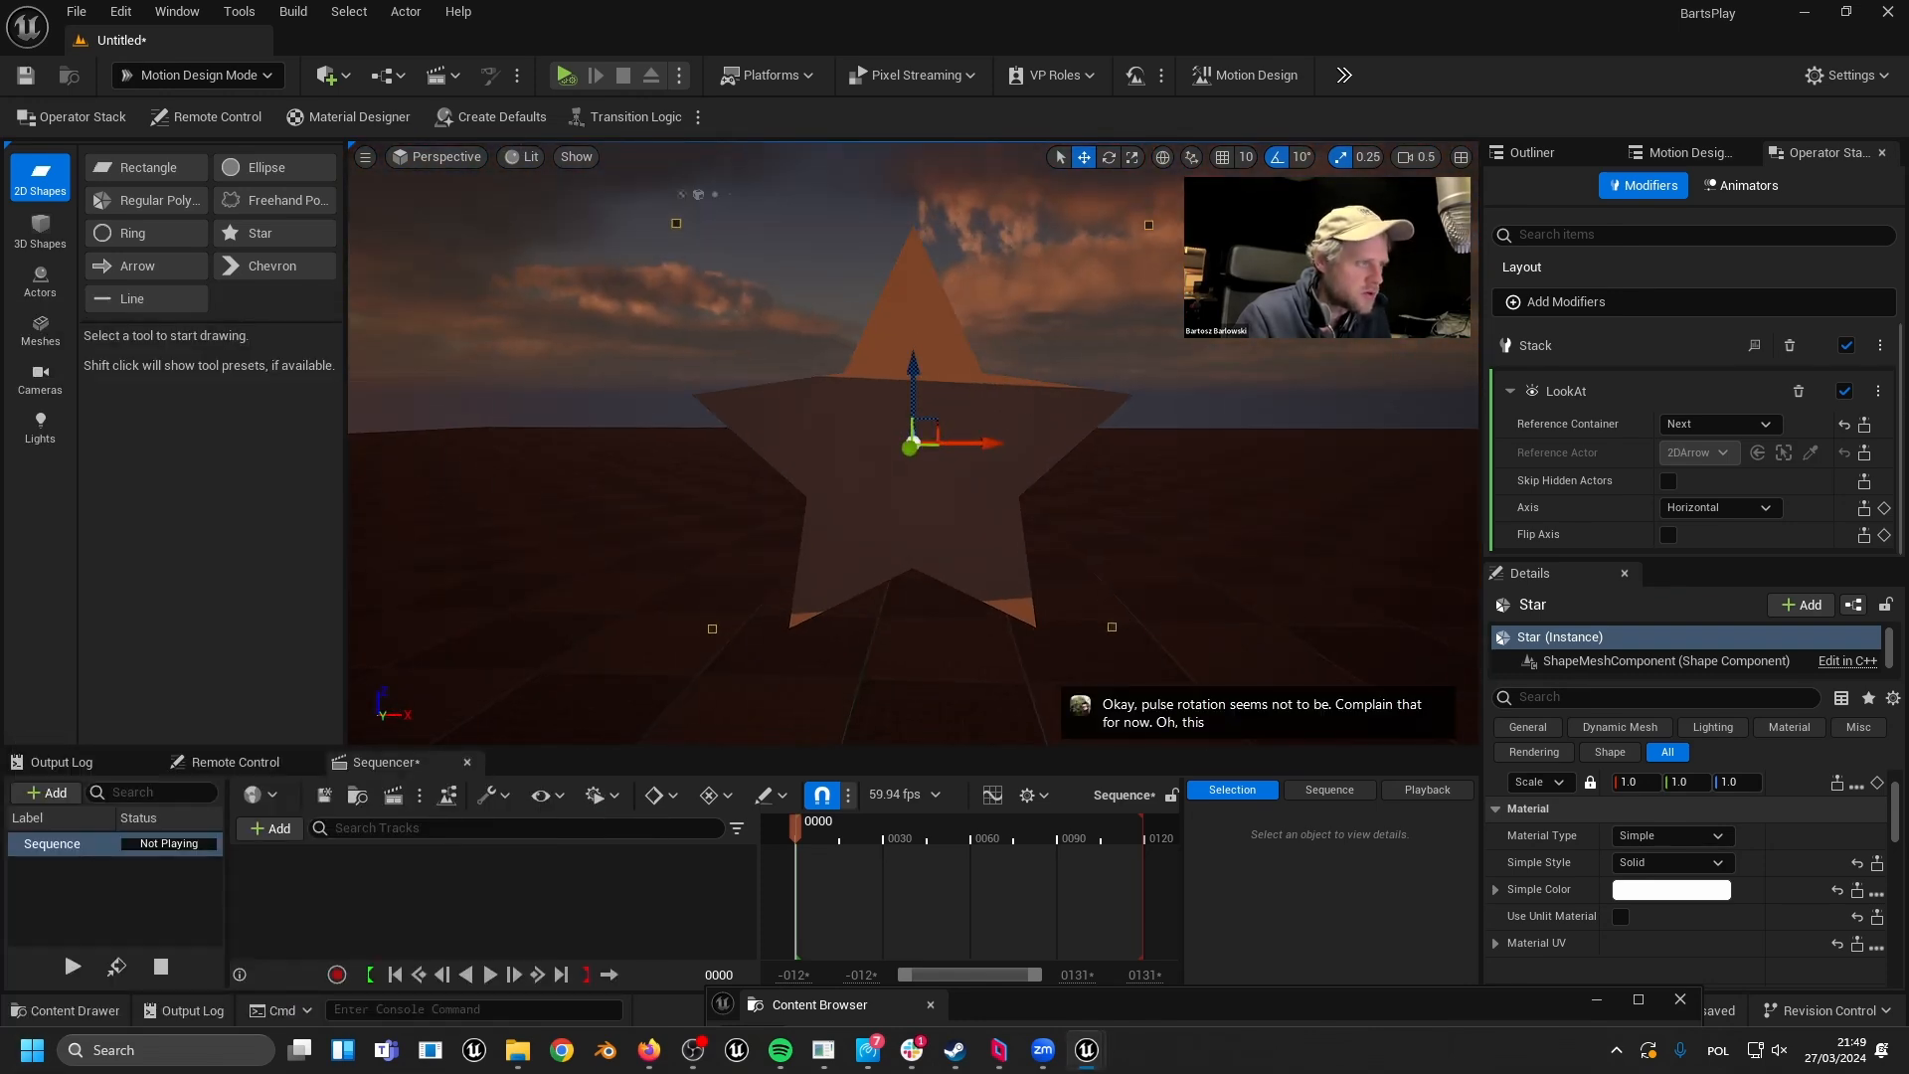
right_click_drag(1027, 460, 1054, 457)
key("s")
key("s")
right_click_drag(772, 298, 711, 330)
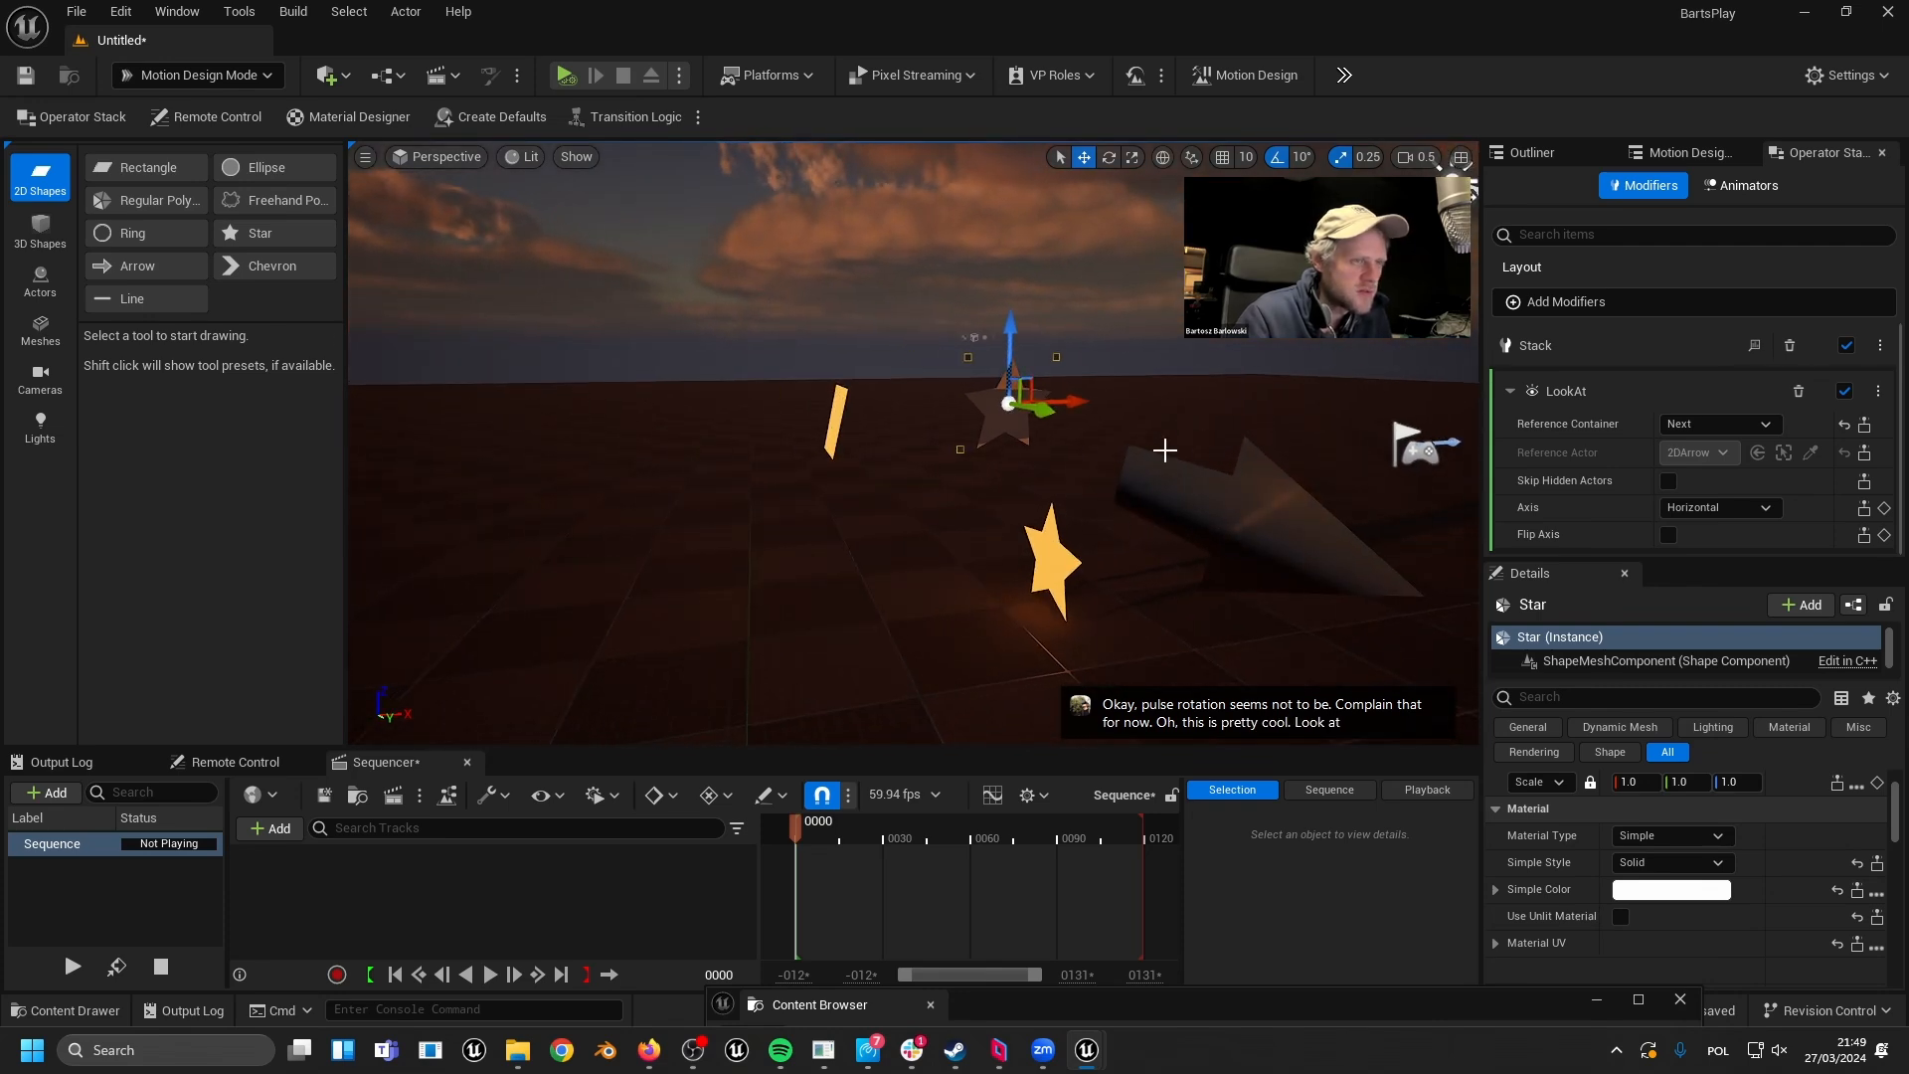
- Move the Look At star and the small yellow SM_MotionDesignStar along the X axis
left_click_drag(1053, 404, 952, 492)
left_click(1053, 559)
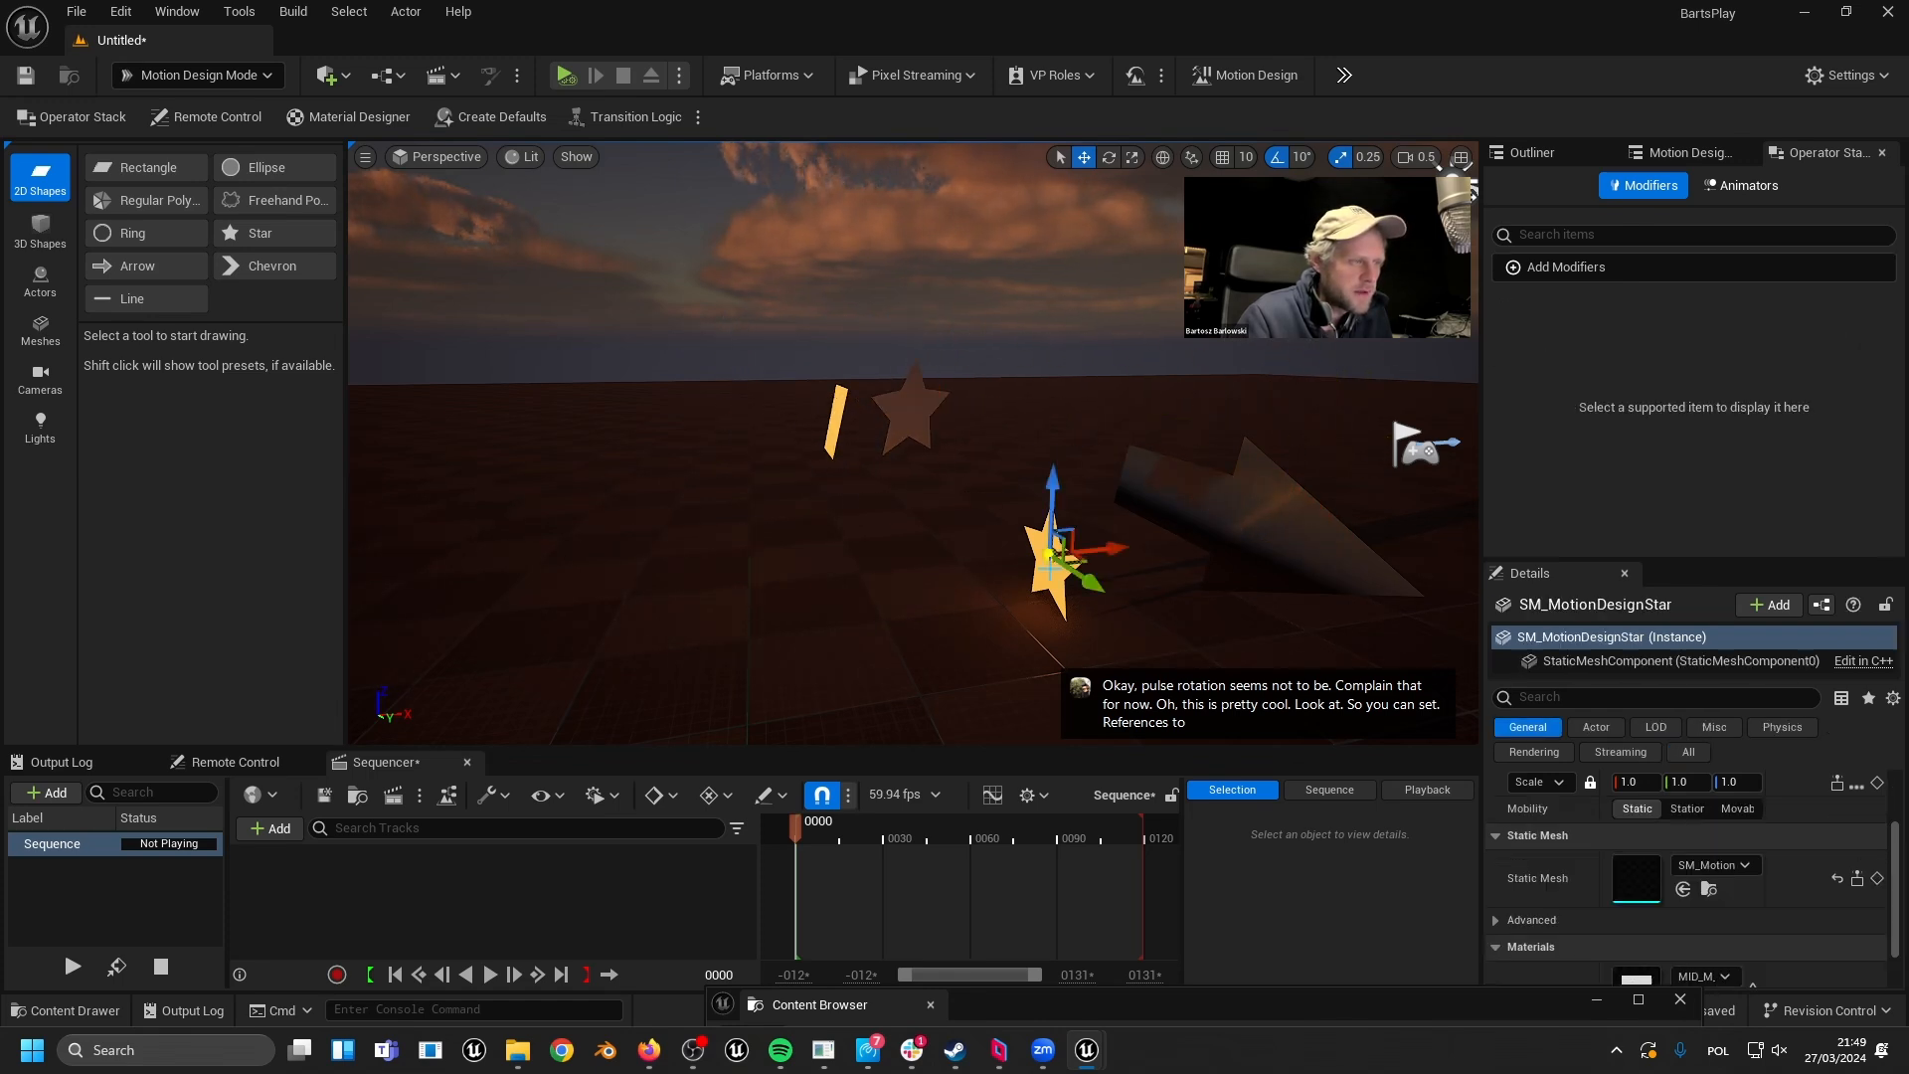
left_click_drag(1104, 553, 1049, 554)
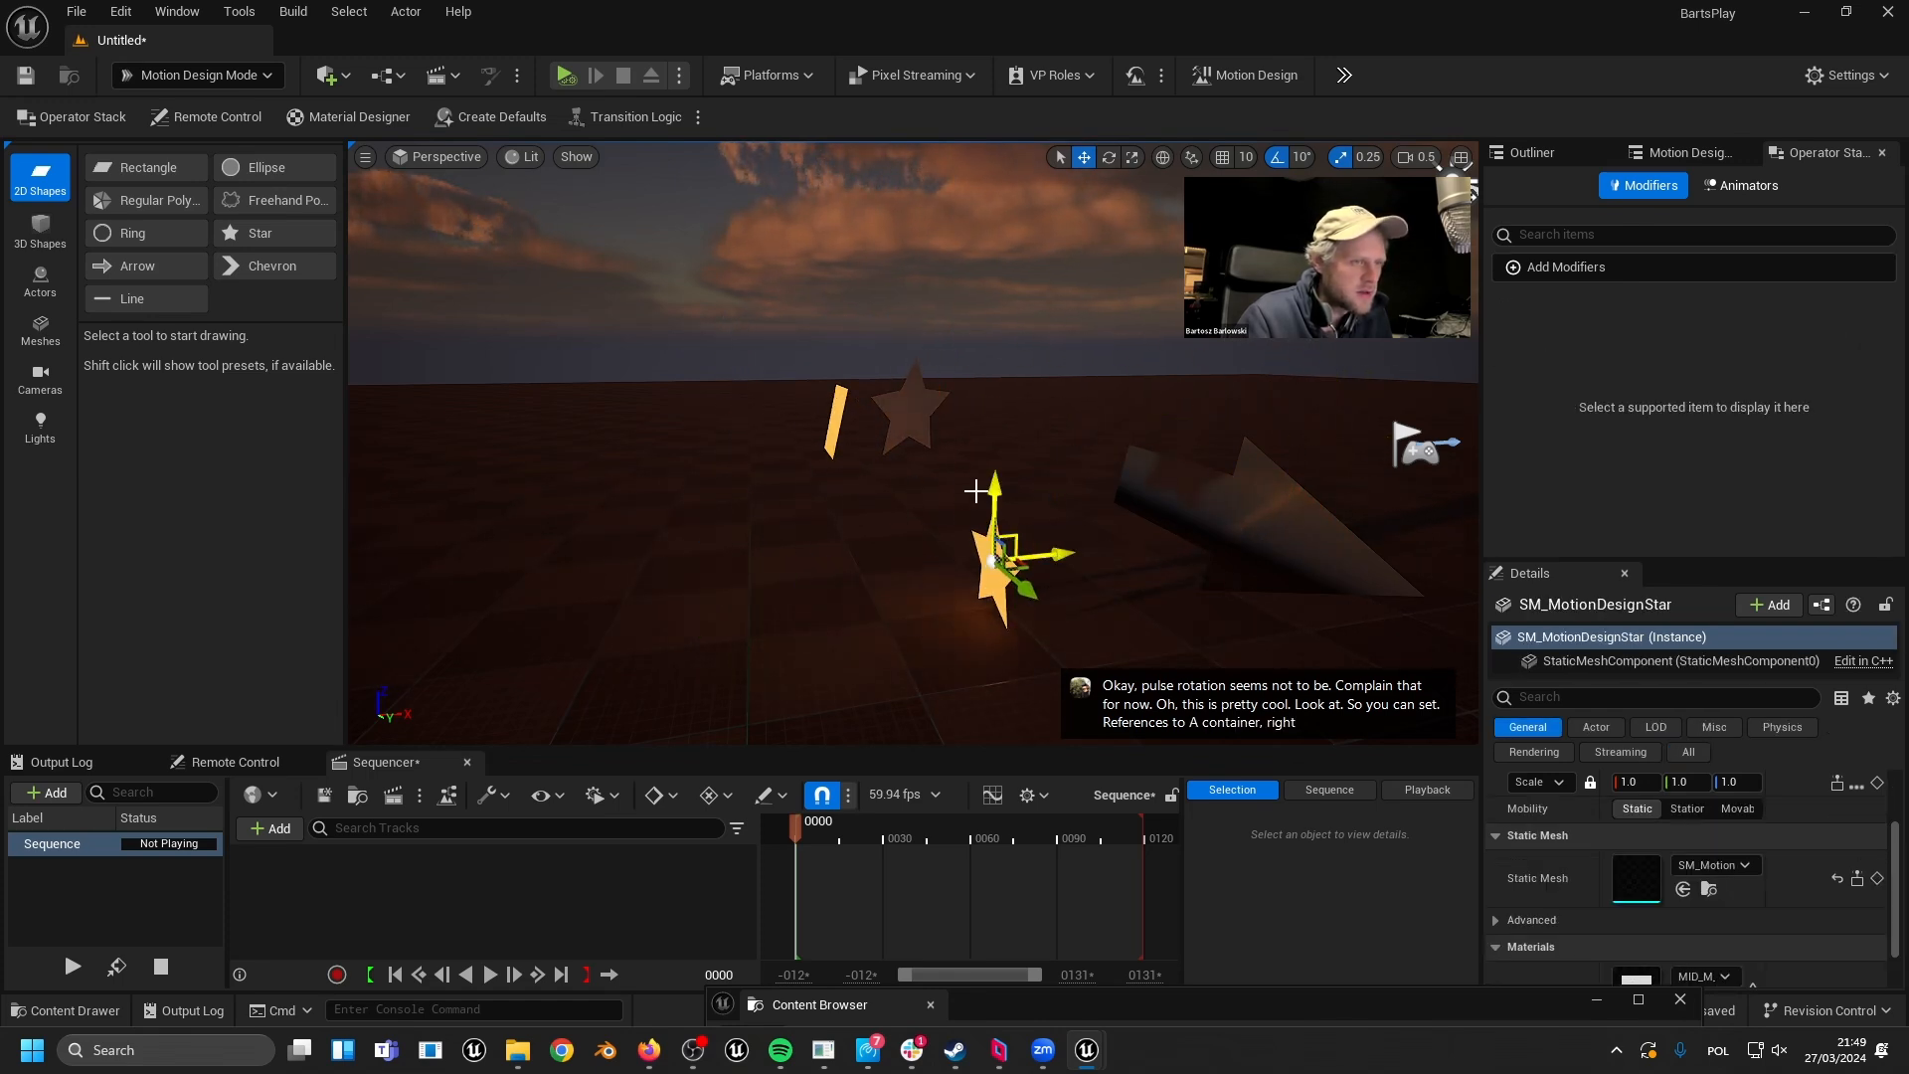
- Set the Look At modifier's Reference Container to Other and pick the yellow SM_MotionDesignStar as its Reference Actor
left_click(914, 411)
left_click(1684, 422)
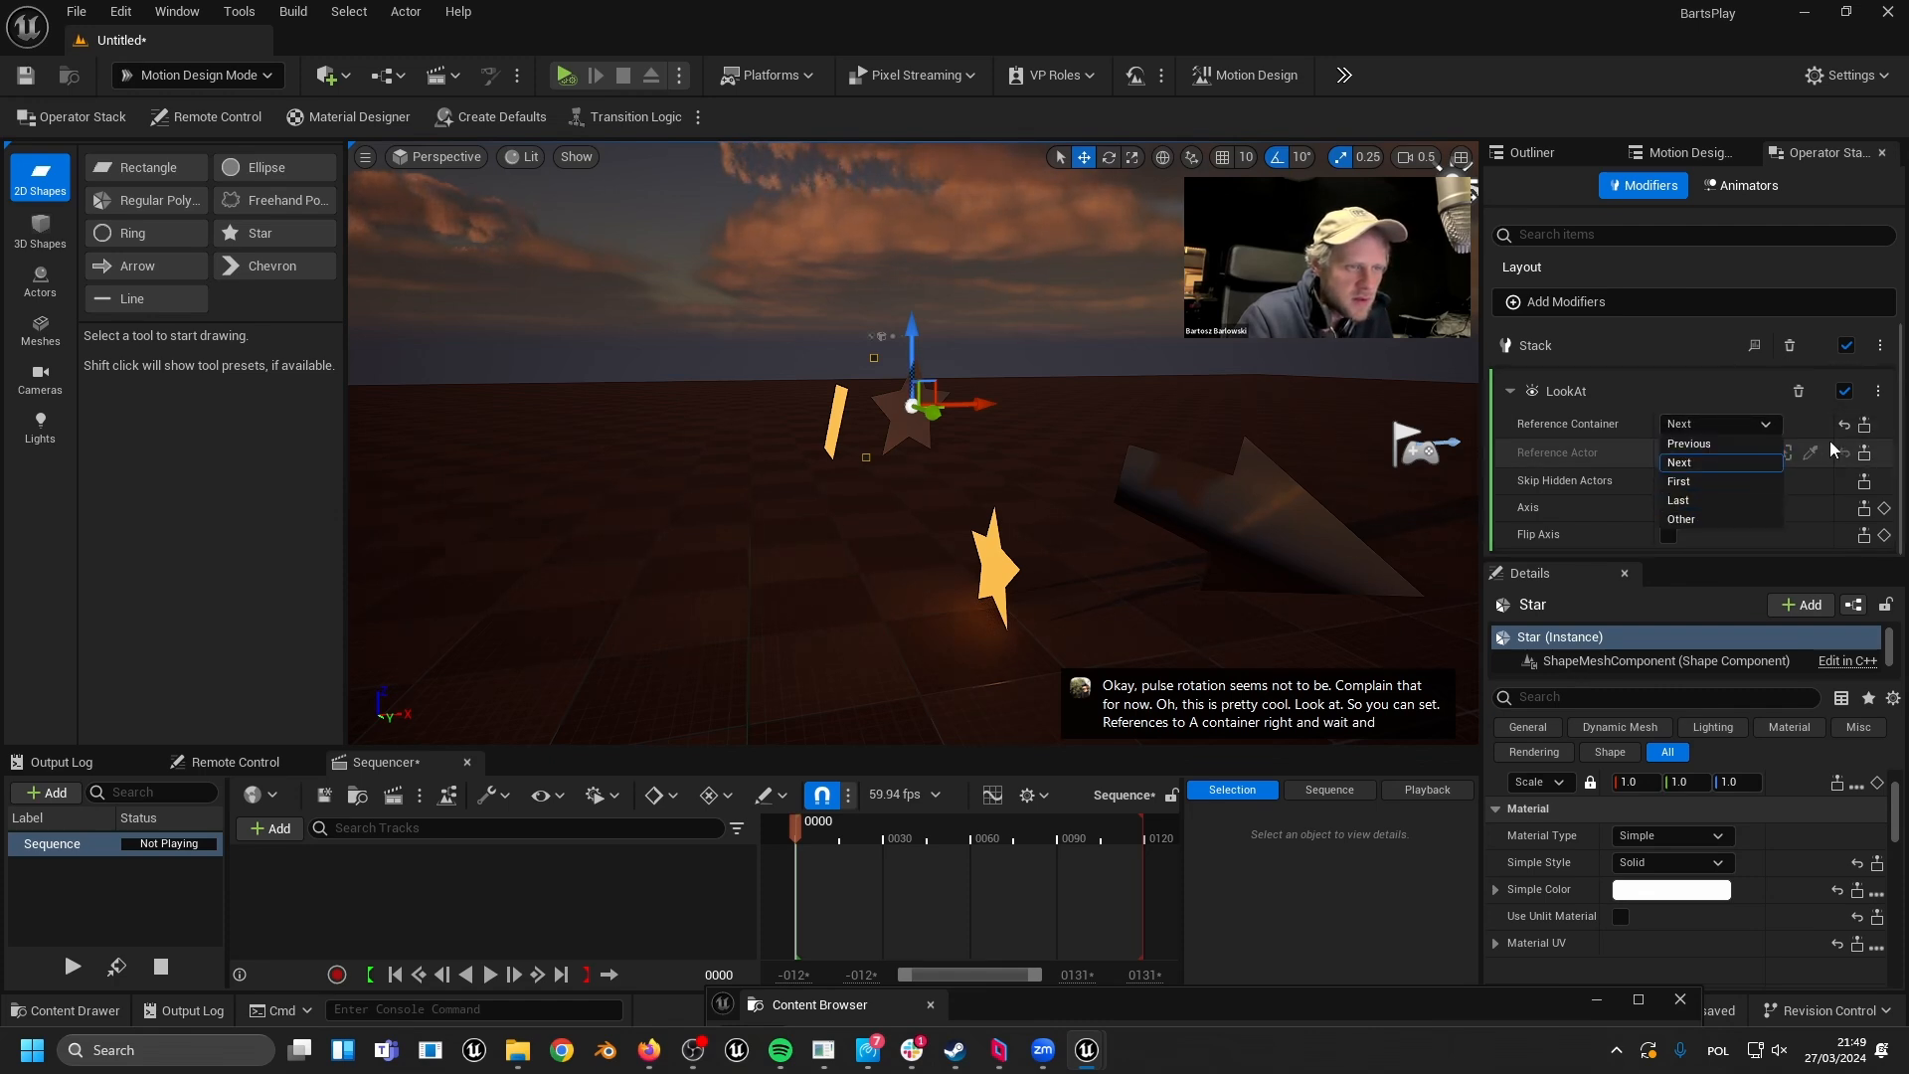
left_click(1681, 519)
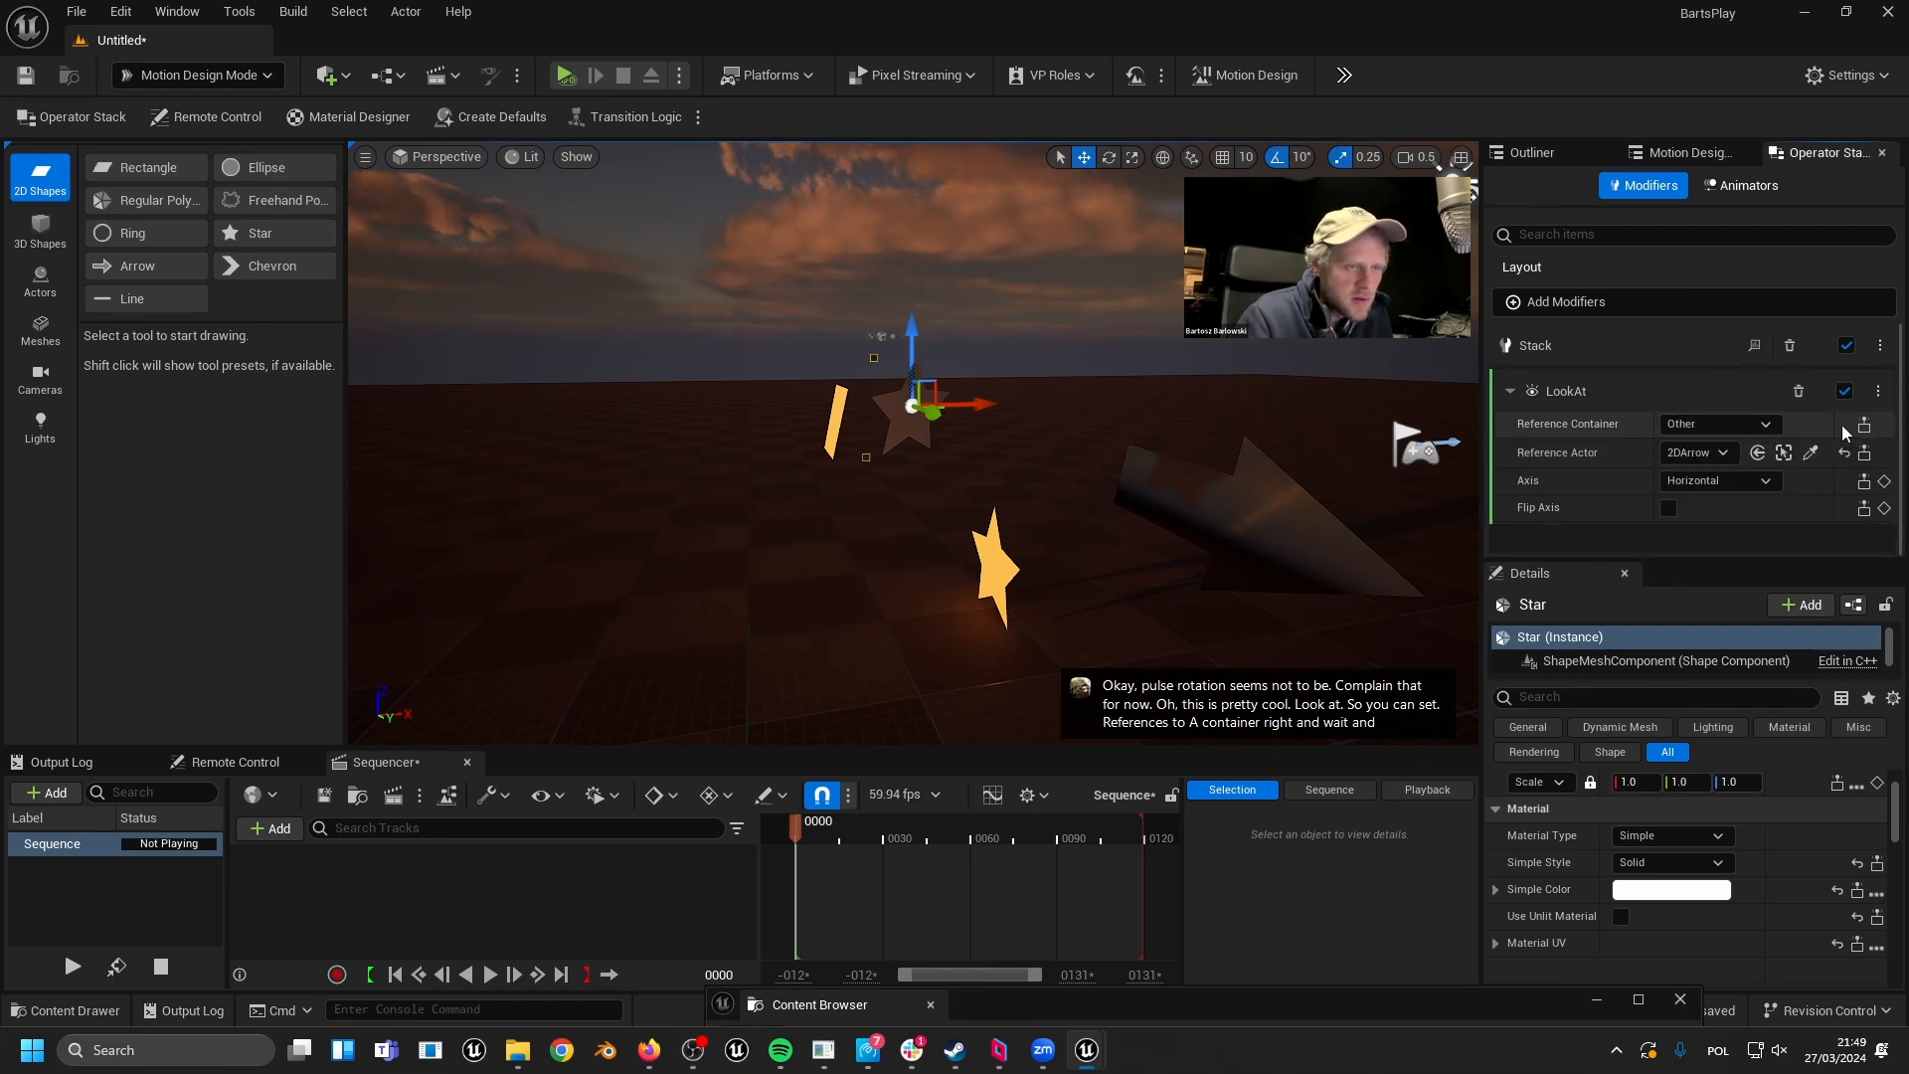
left_click(1724, 454)
left_click(1778, 459)
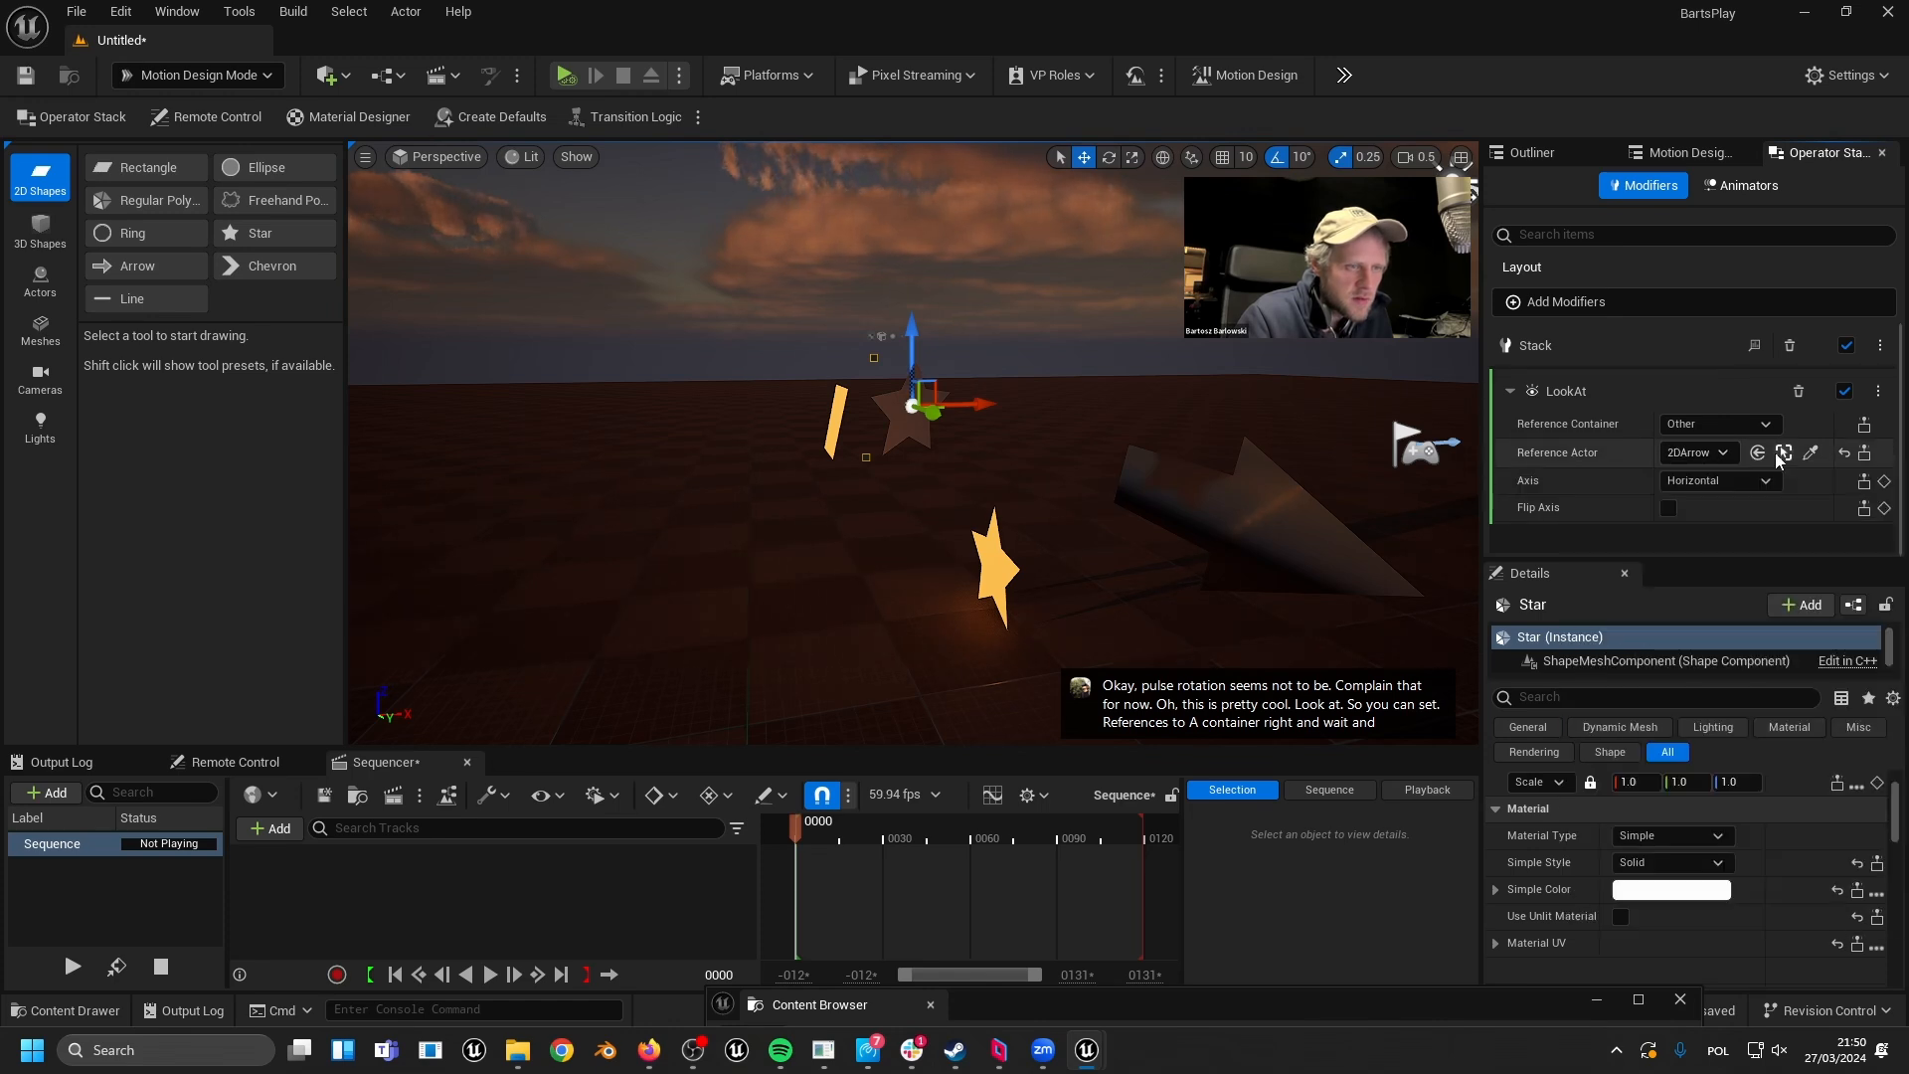
left_click(1810, 455)
left_click(994, 552)
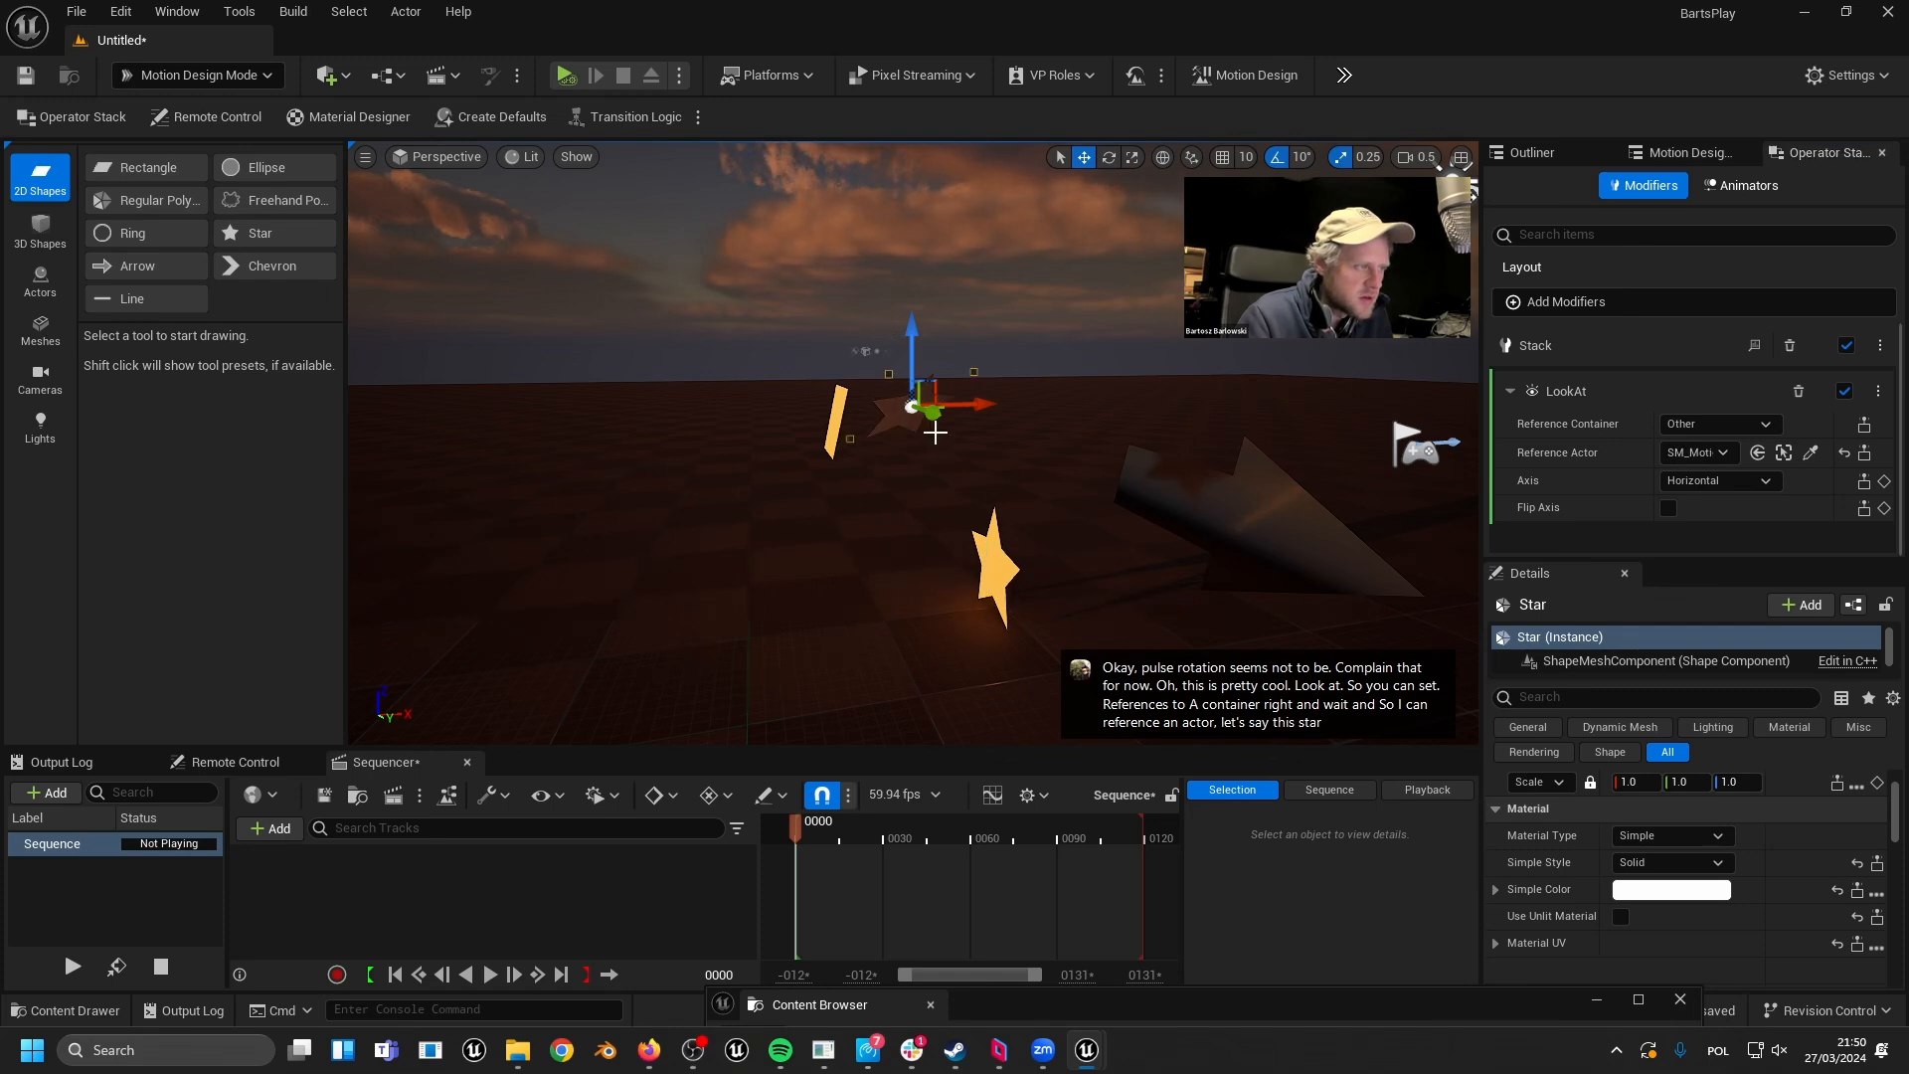
- Move the yellow SM_MotionDesignStar along the ground to test the other star's Look At tracking
left_click(992, 586)
right_click_drag(886, 402, 900, 358)
key("w")
mouse_move(1067, 649)
left_mouse_down()
mouse_move(661, 664)
mouse_move(1163, 633)
mouse_move(959, 630)
mouse_move(1053, 623)
mouse_move(1001, 622)
mouse_move(1044, 637)
left_mouse_up()
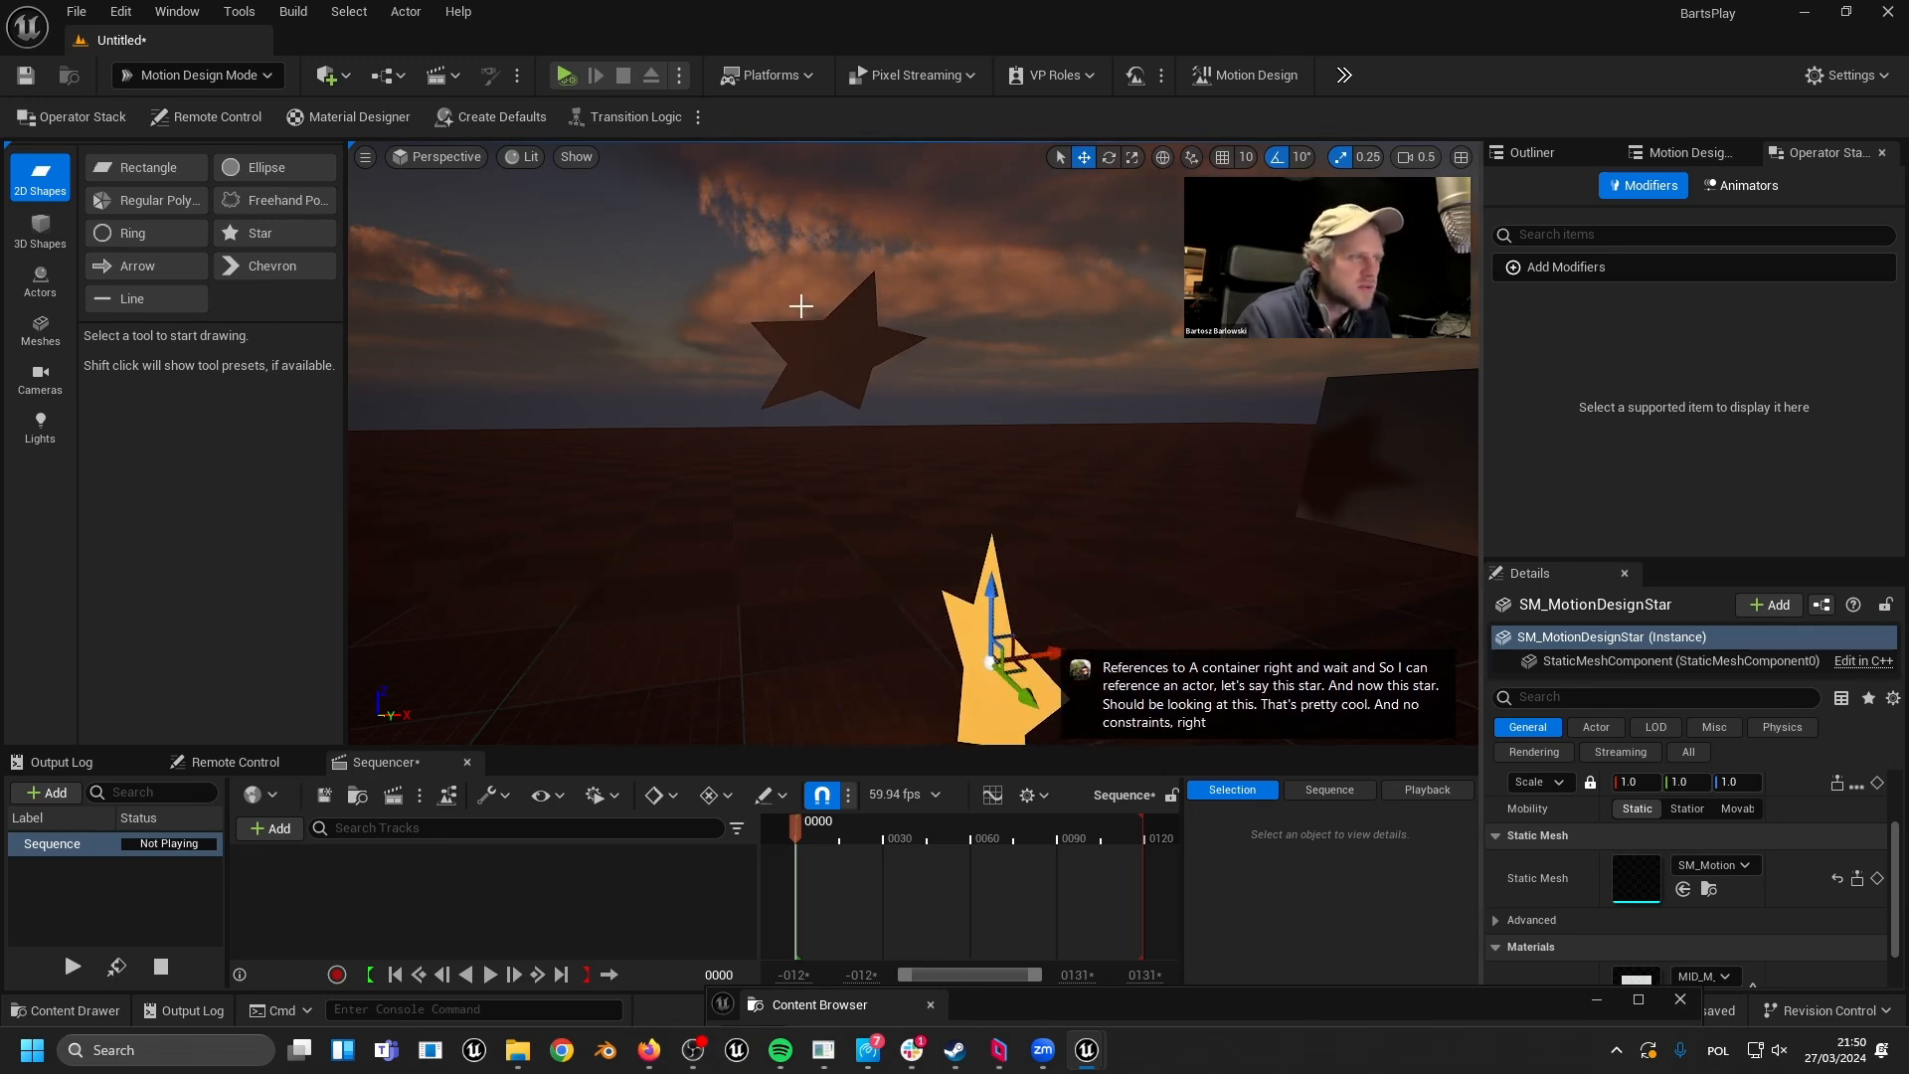
- Move the Look At star to several positions around the yellow star to test its orientation
left_click(825, 340)
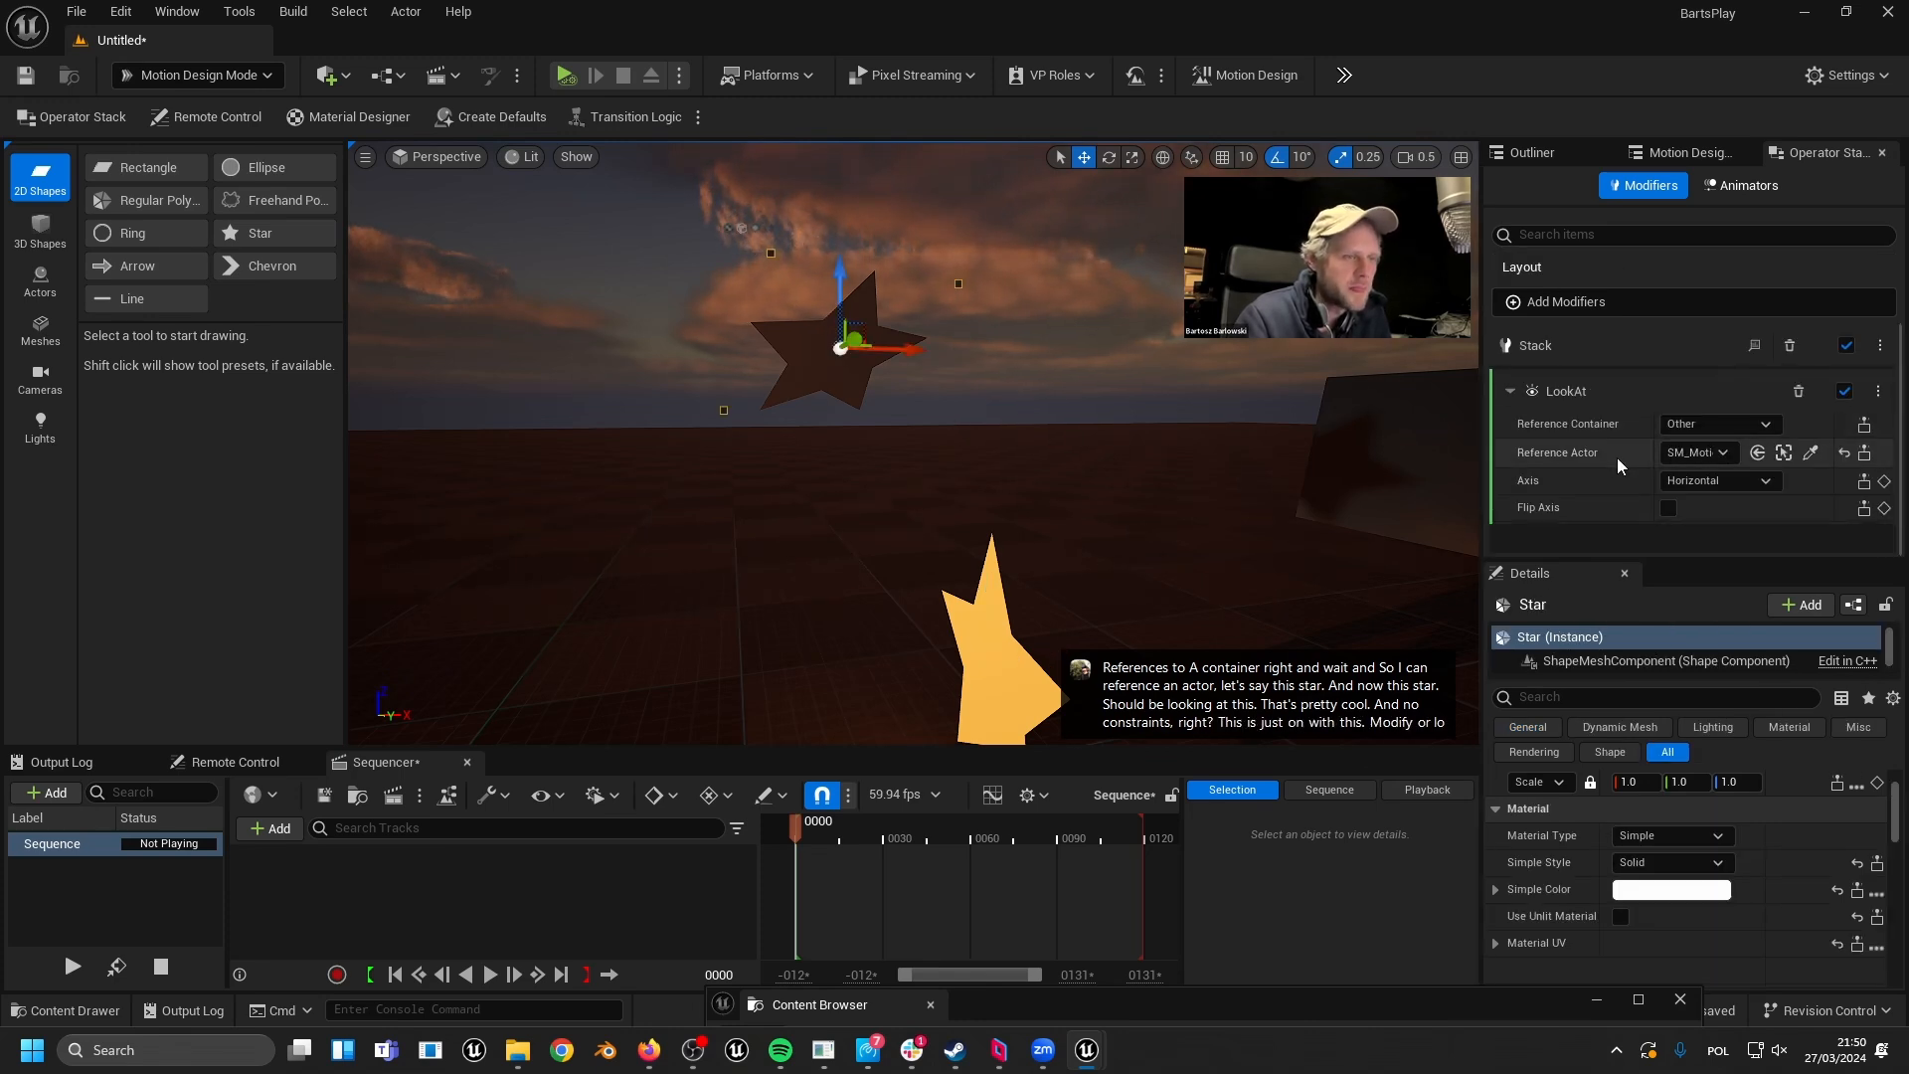
left_click_drag(903, 353, 1027, 487)
mouse_move(1027, 487)
right_mouse_down()
mouse_move(1143, 557)
mouse_move(1253, 507)
mouse_move(1183, 437)
mouse_move(1143, 557)
mouse_move(1027, 486)
right_mouse_up()
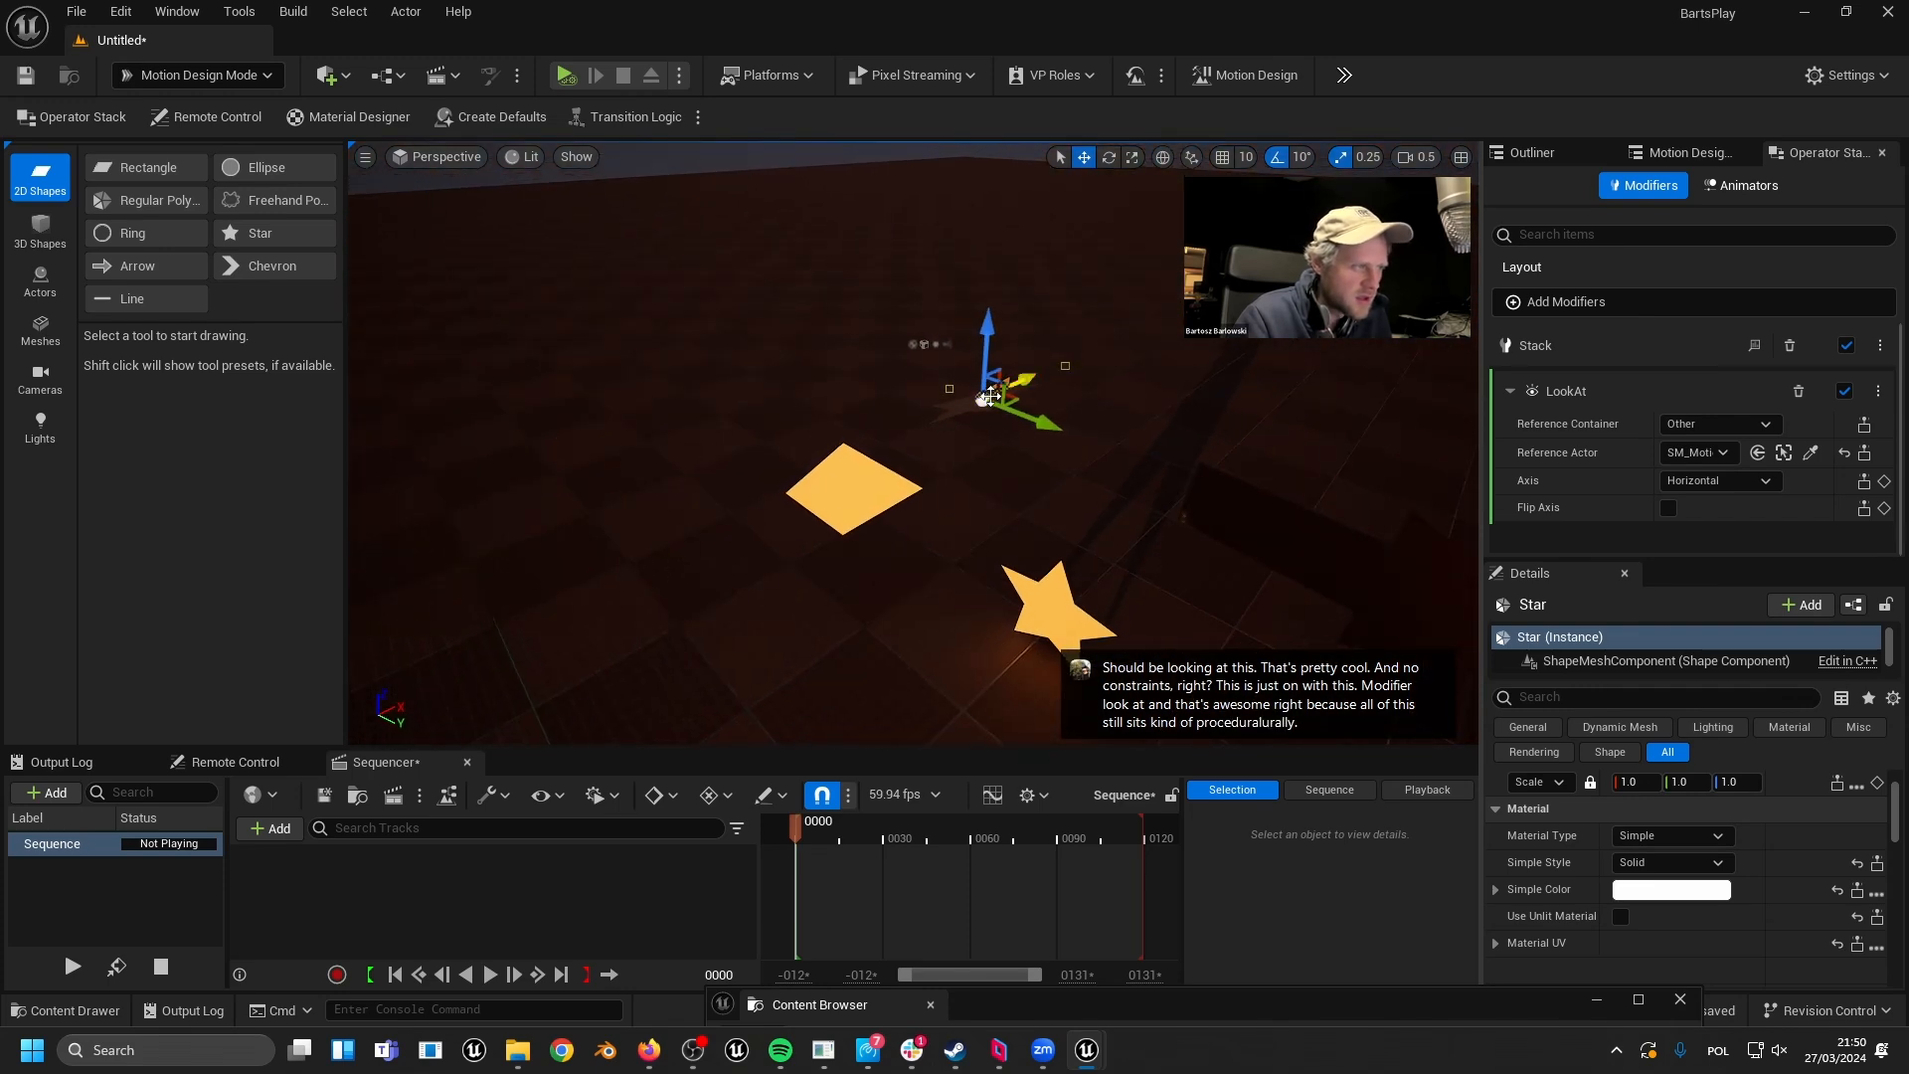
left_click_drag(982, 402, 1310, 487)
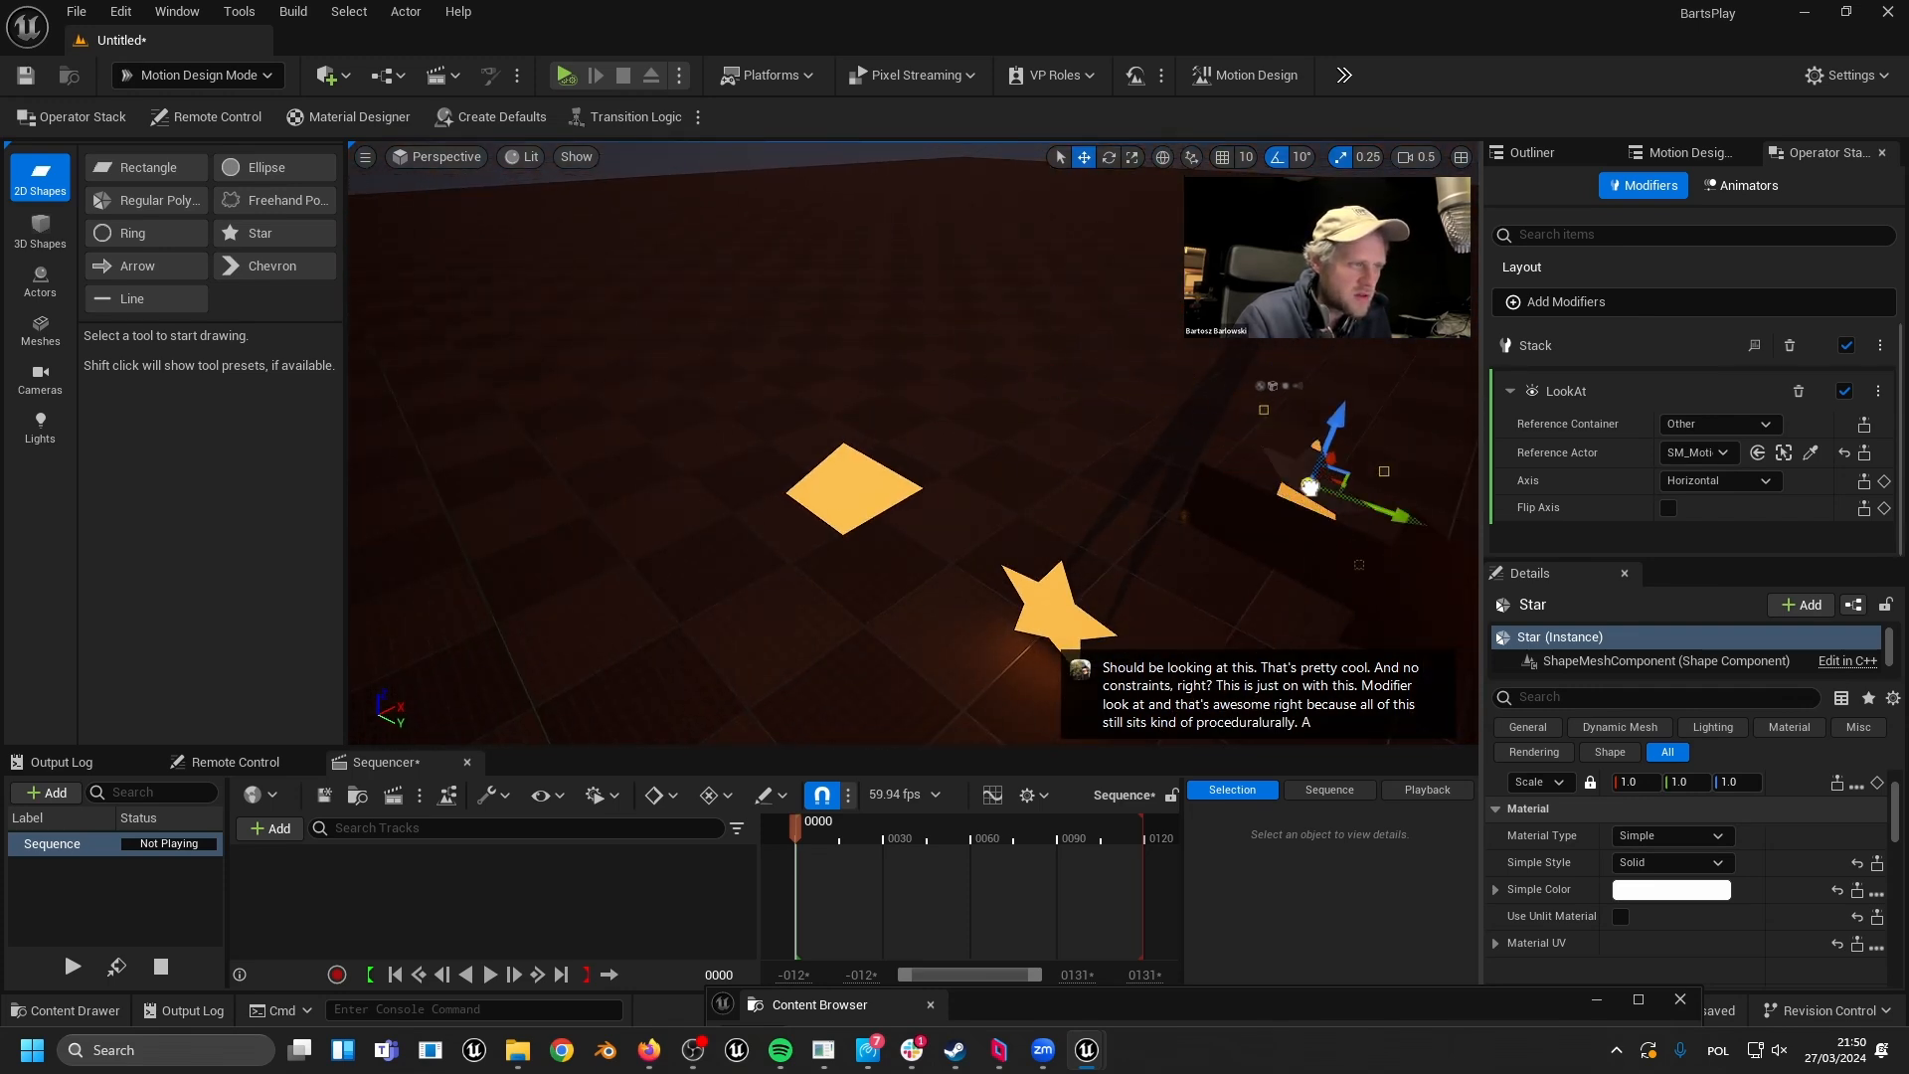
left_click_drag(953, 316, 1168, 289)
left_click_drag(861, 231, 762, 217)
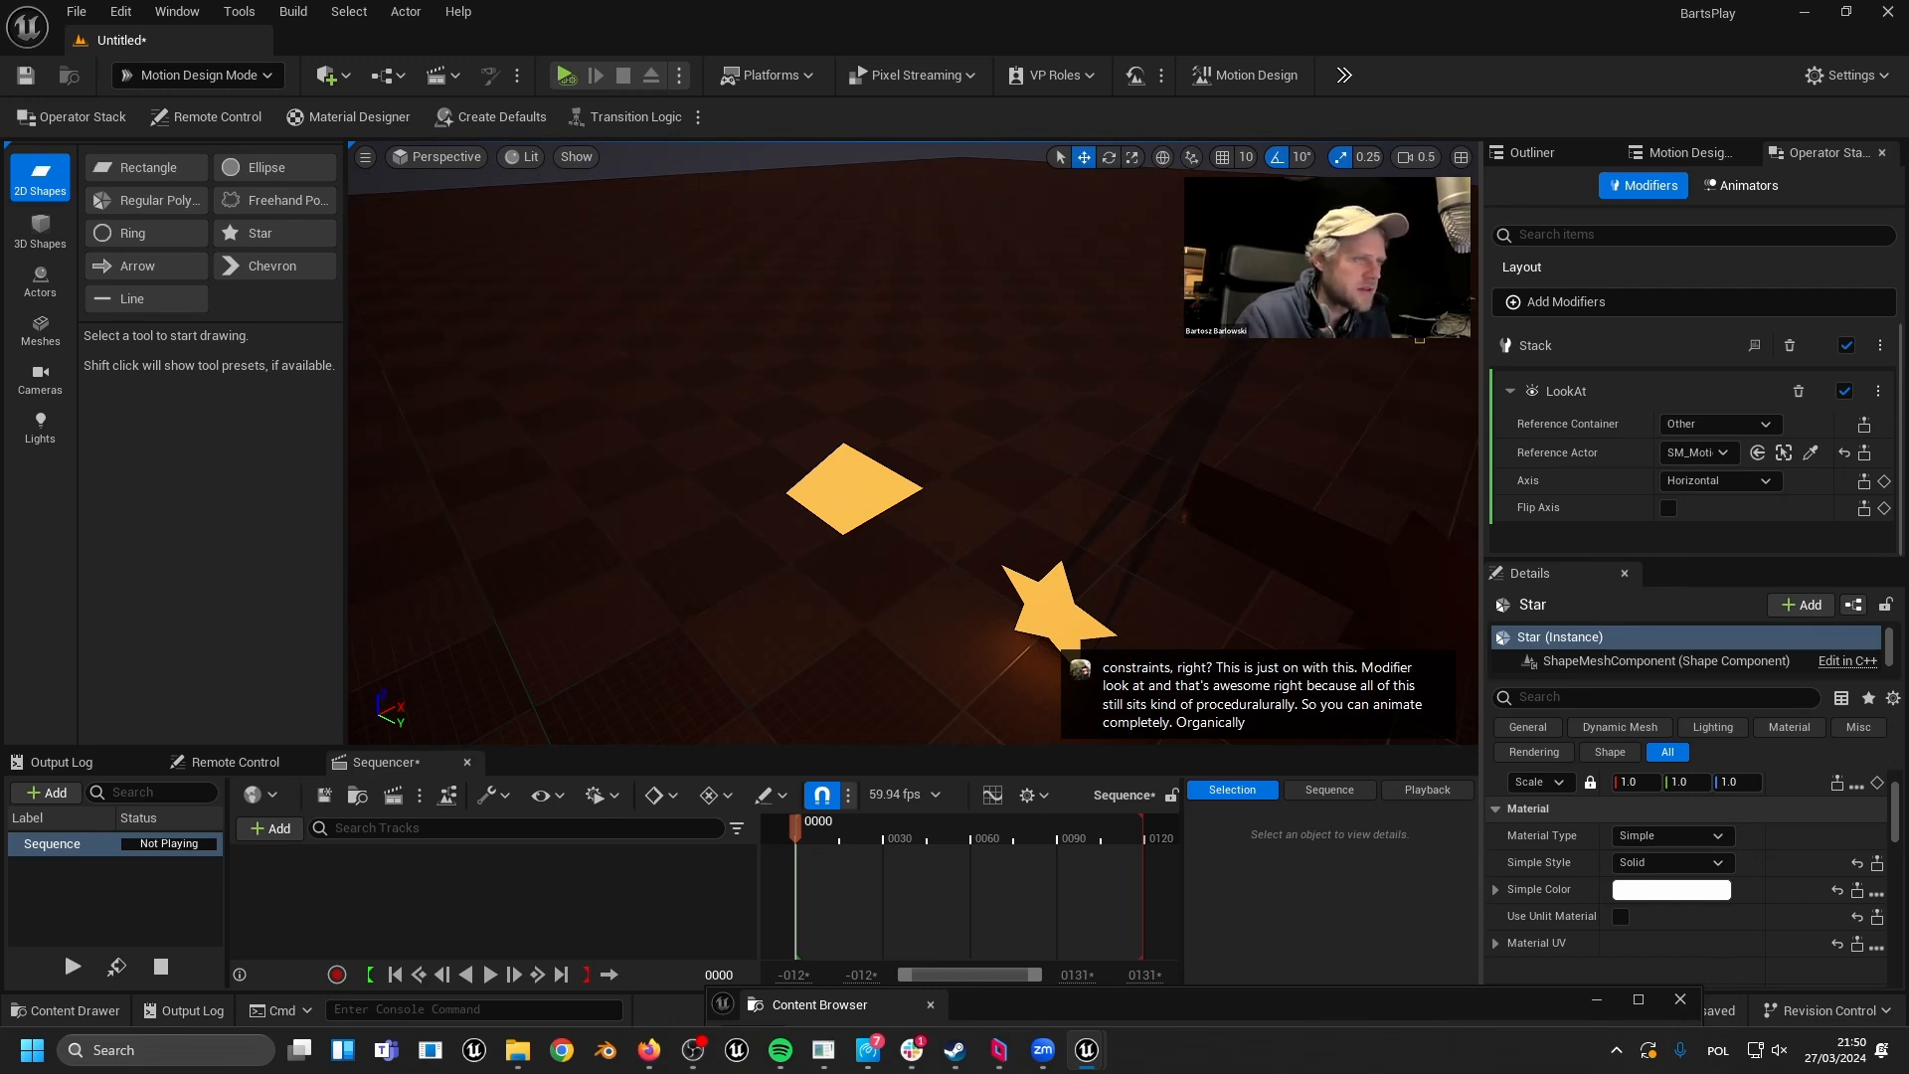
- Add a Pattern geometry modifier to the Look At star
key("f")
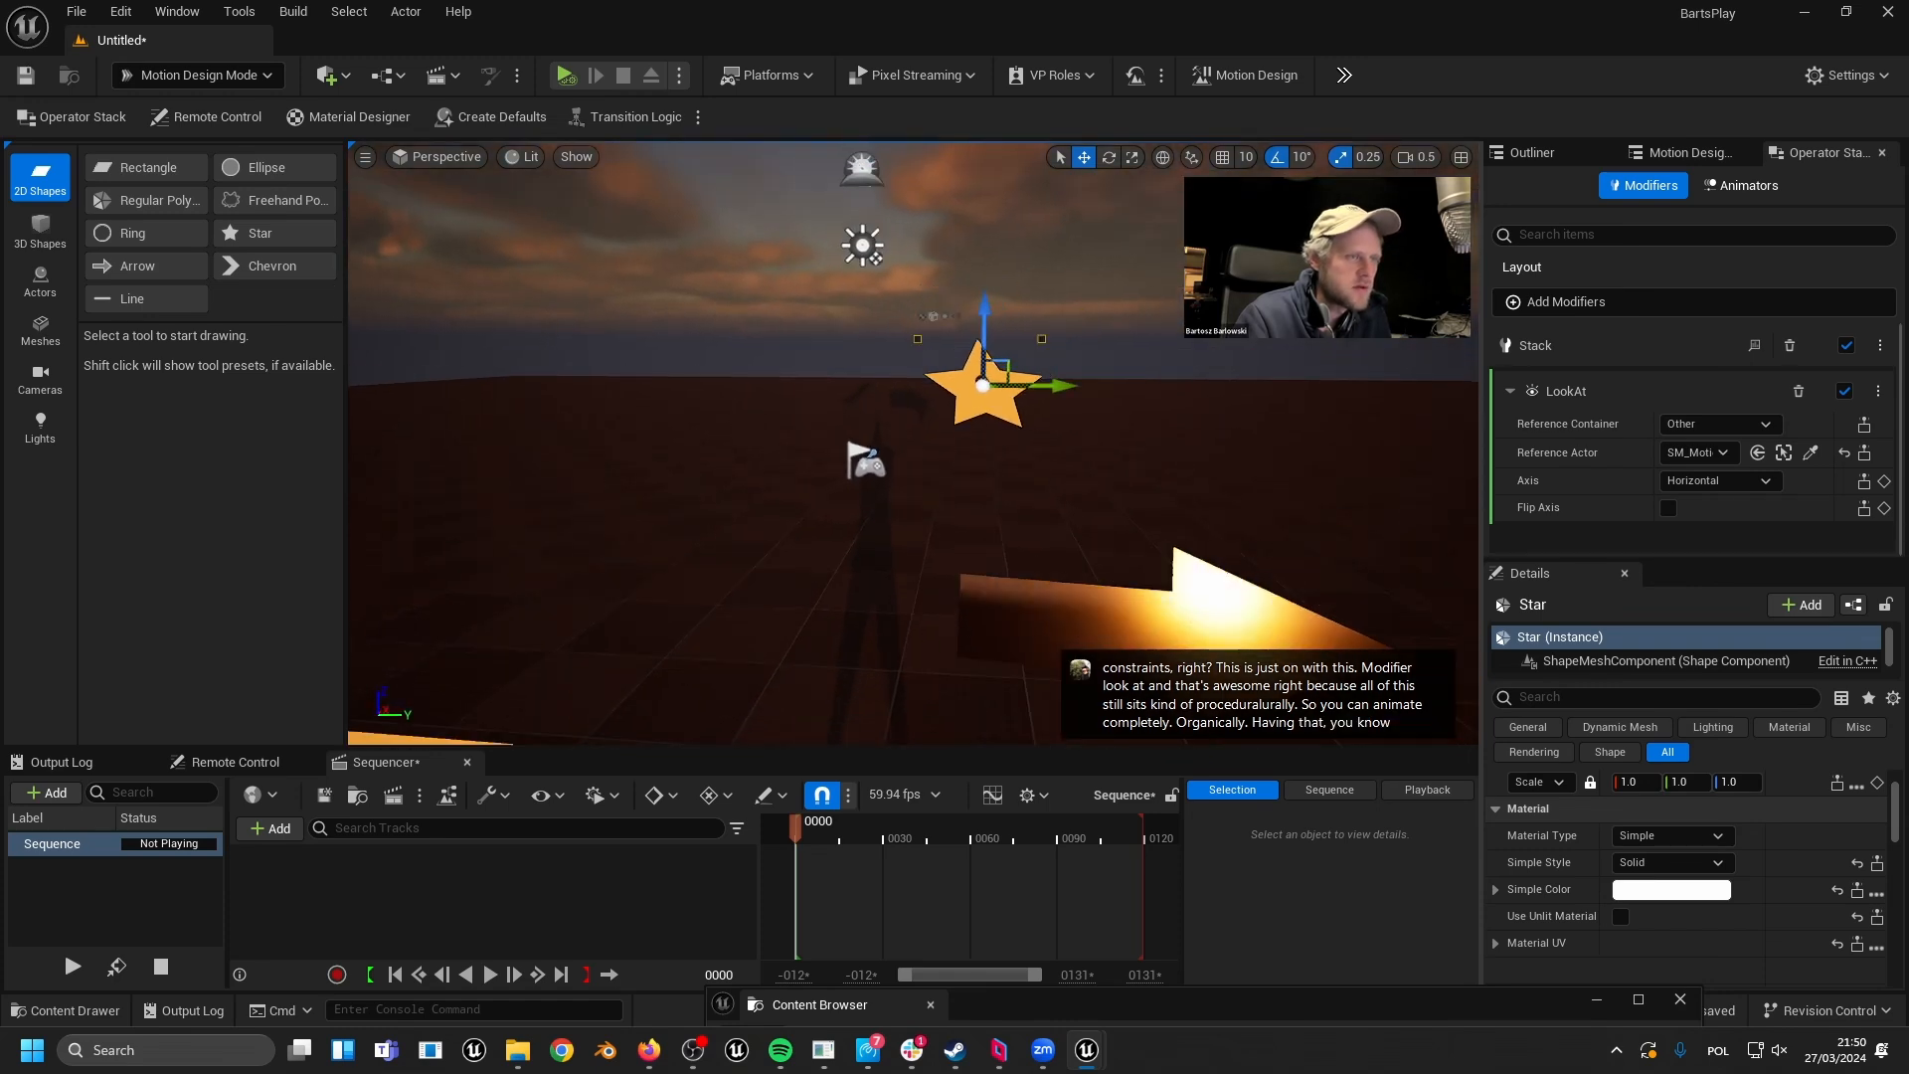
left_click(1631, 301)
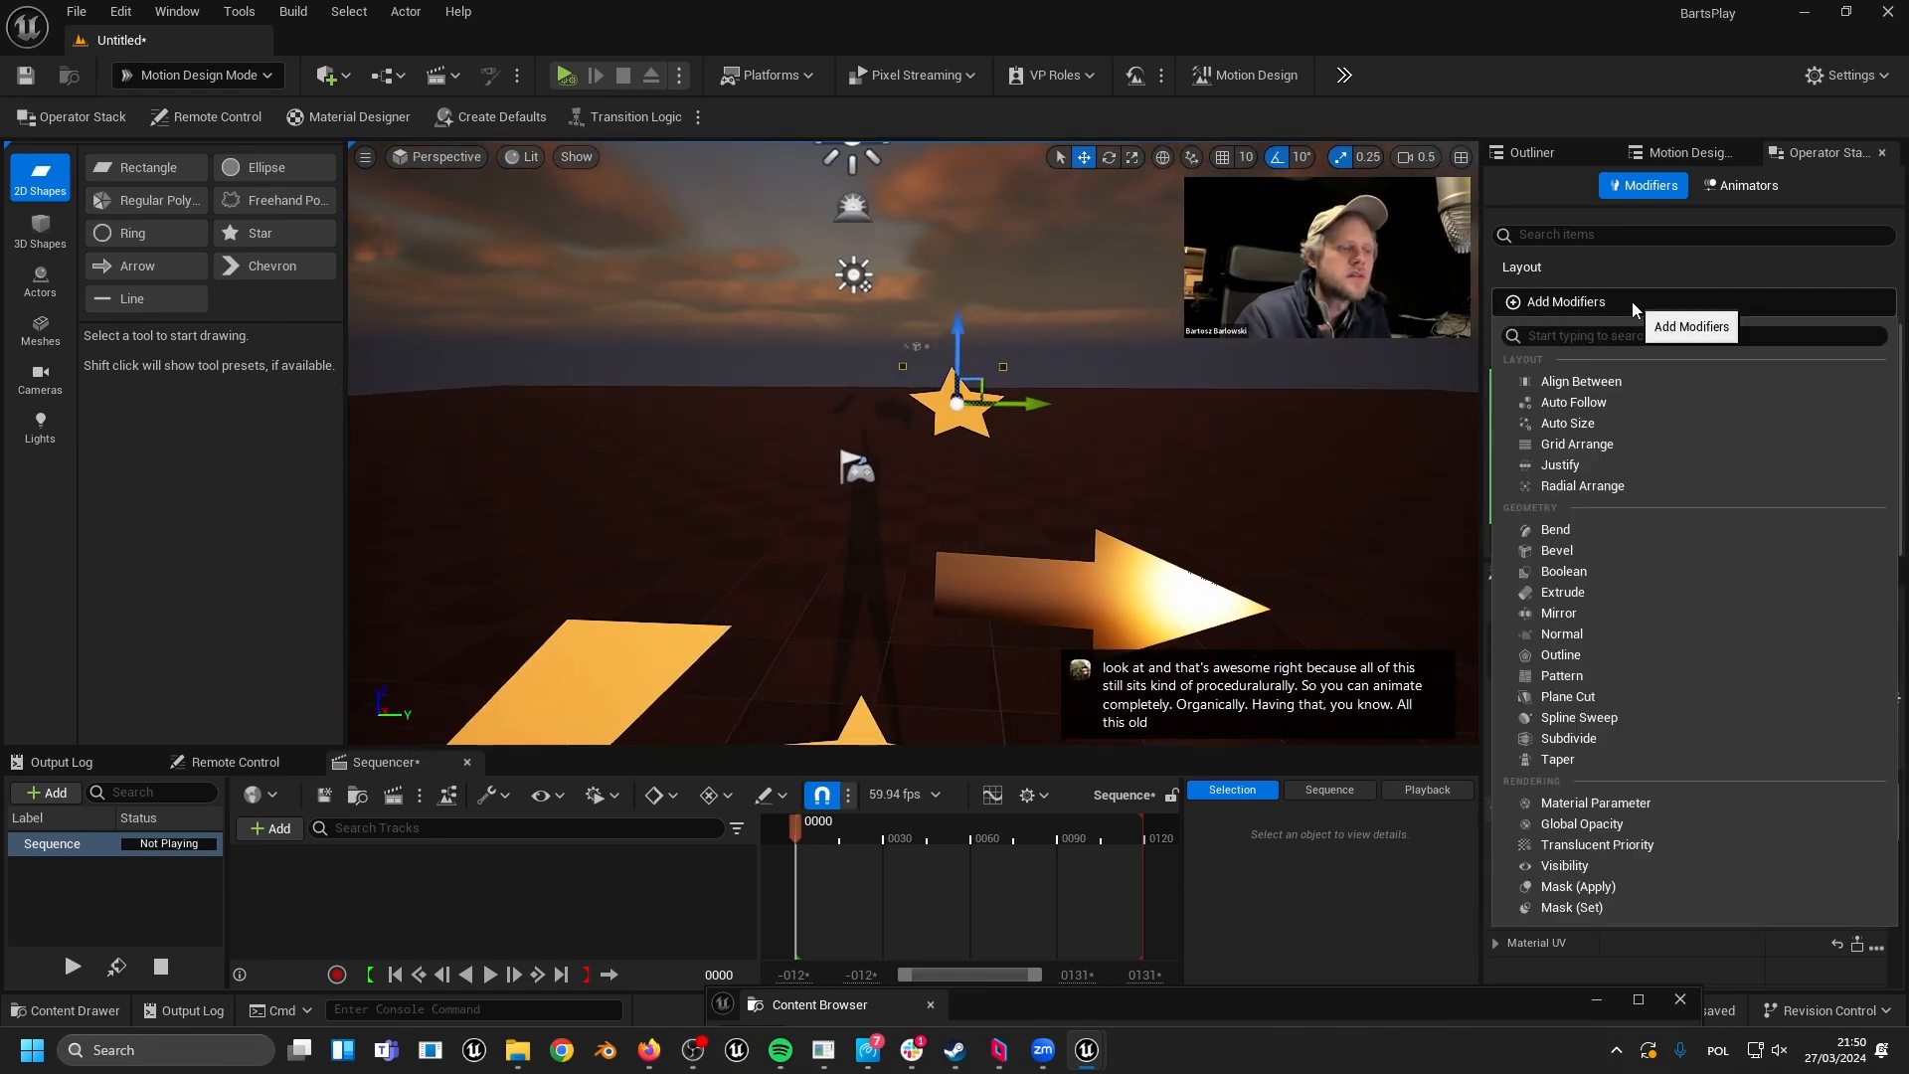
left_click(1540, 678)
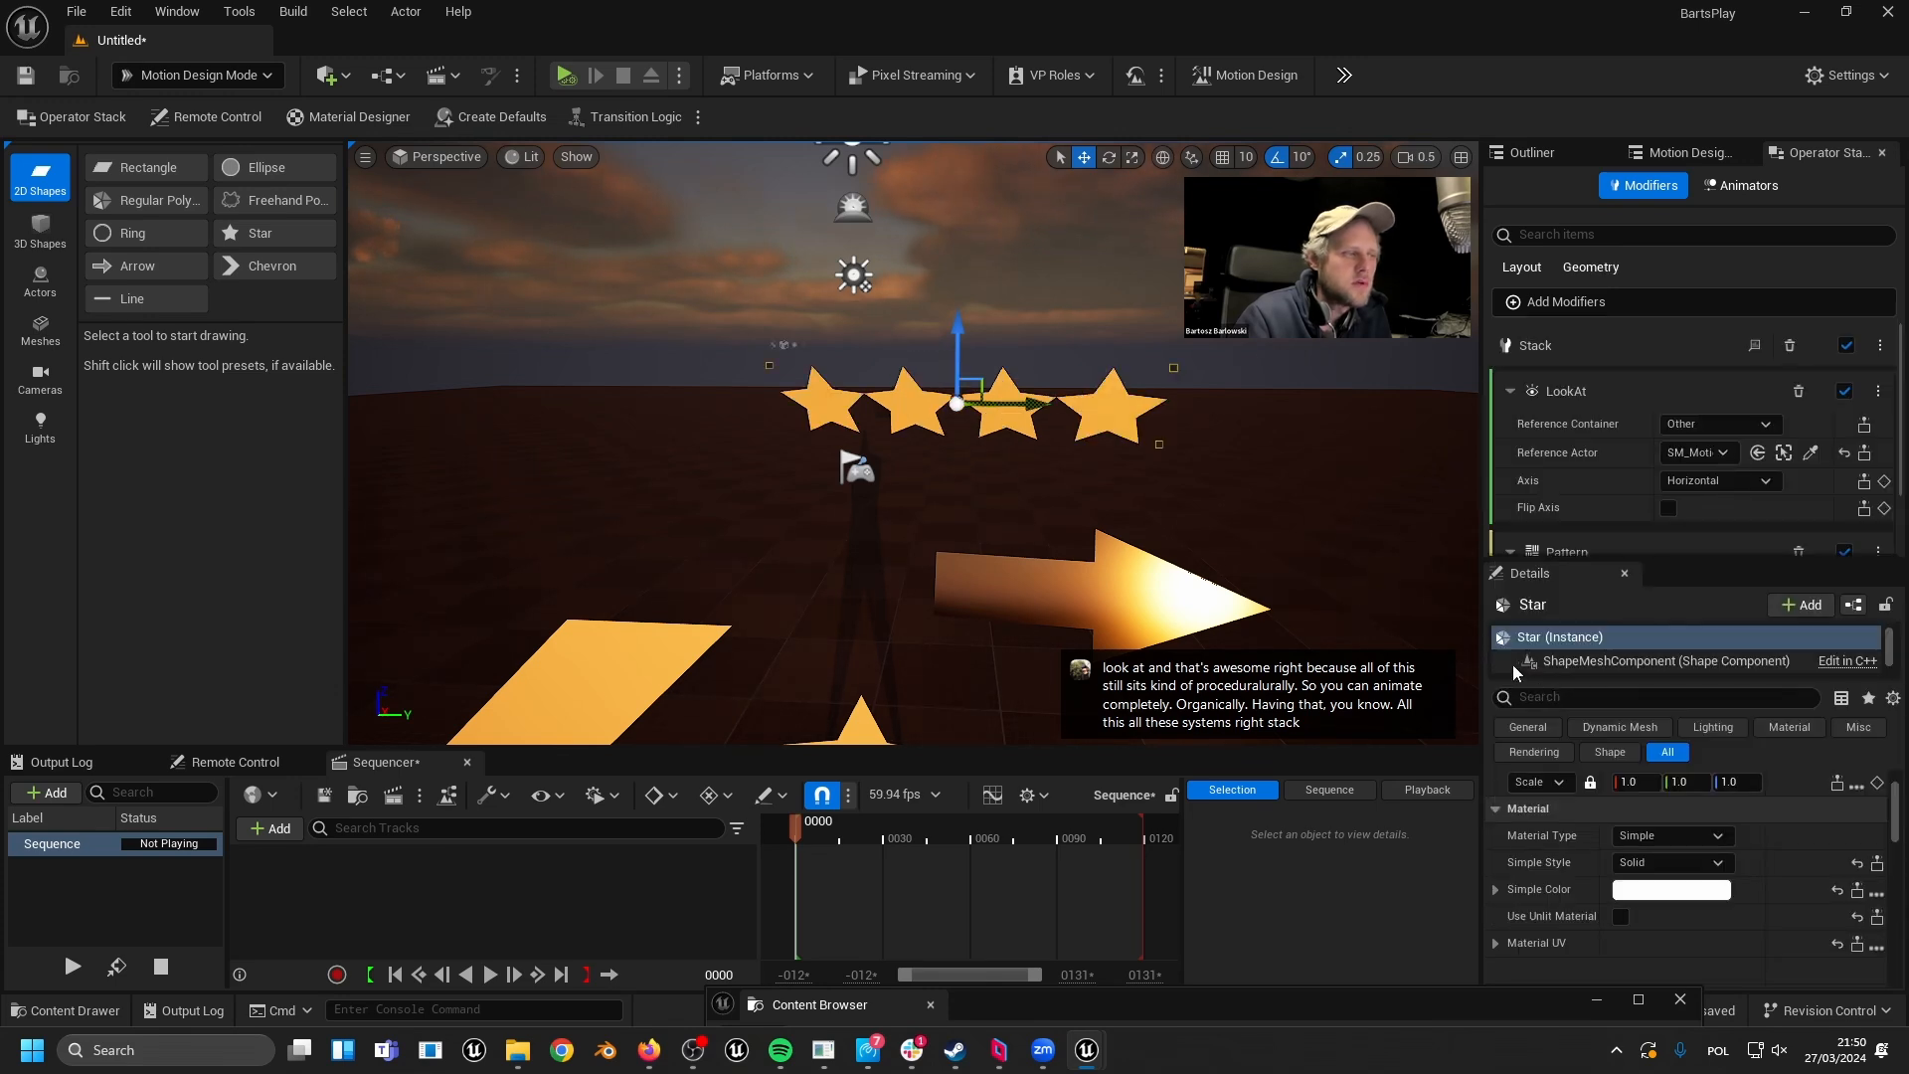
mouse_move(1121, 469)
right_mouse_down()
mouse_move(1096, 495)
mouse_move(1116, 481)
mouse_move(1092, 460)
right_mouse_up()
mouse_move(974, 383)
left_mouse_down()
mouse_move(861, 427)
mouse_move(938, 413)
mouse_move(950, 366)
left_mouse_up()
- Try the Grid layout for the star's Pattern modifier, and switch the layout to Circle
scroll(1610, 447, "down", 2)
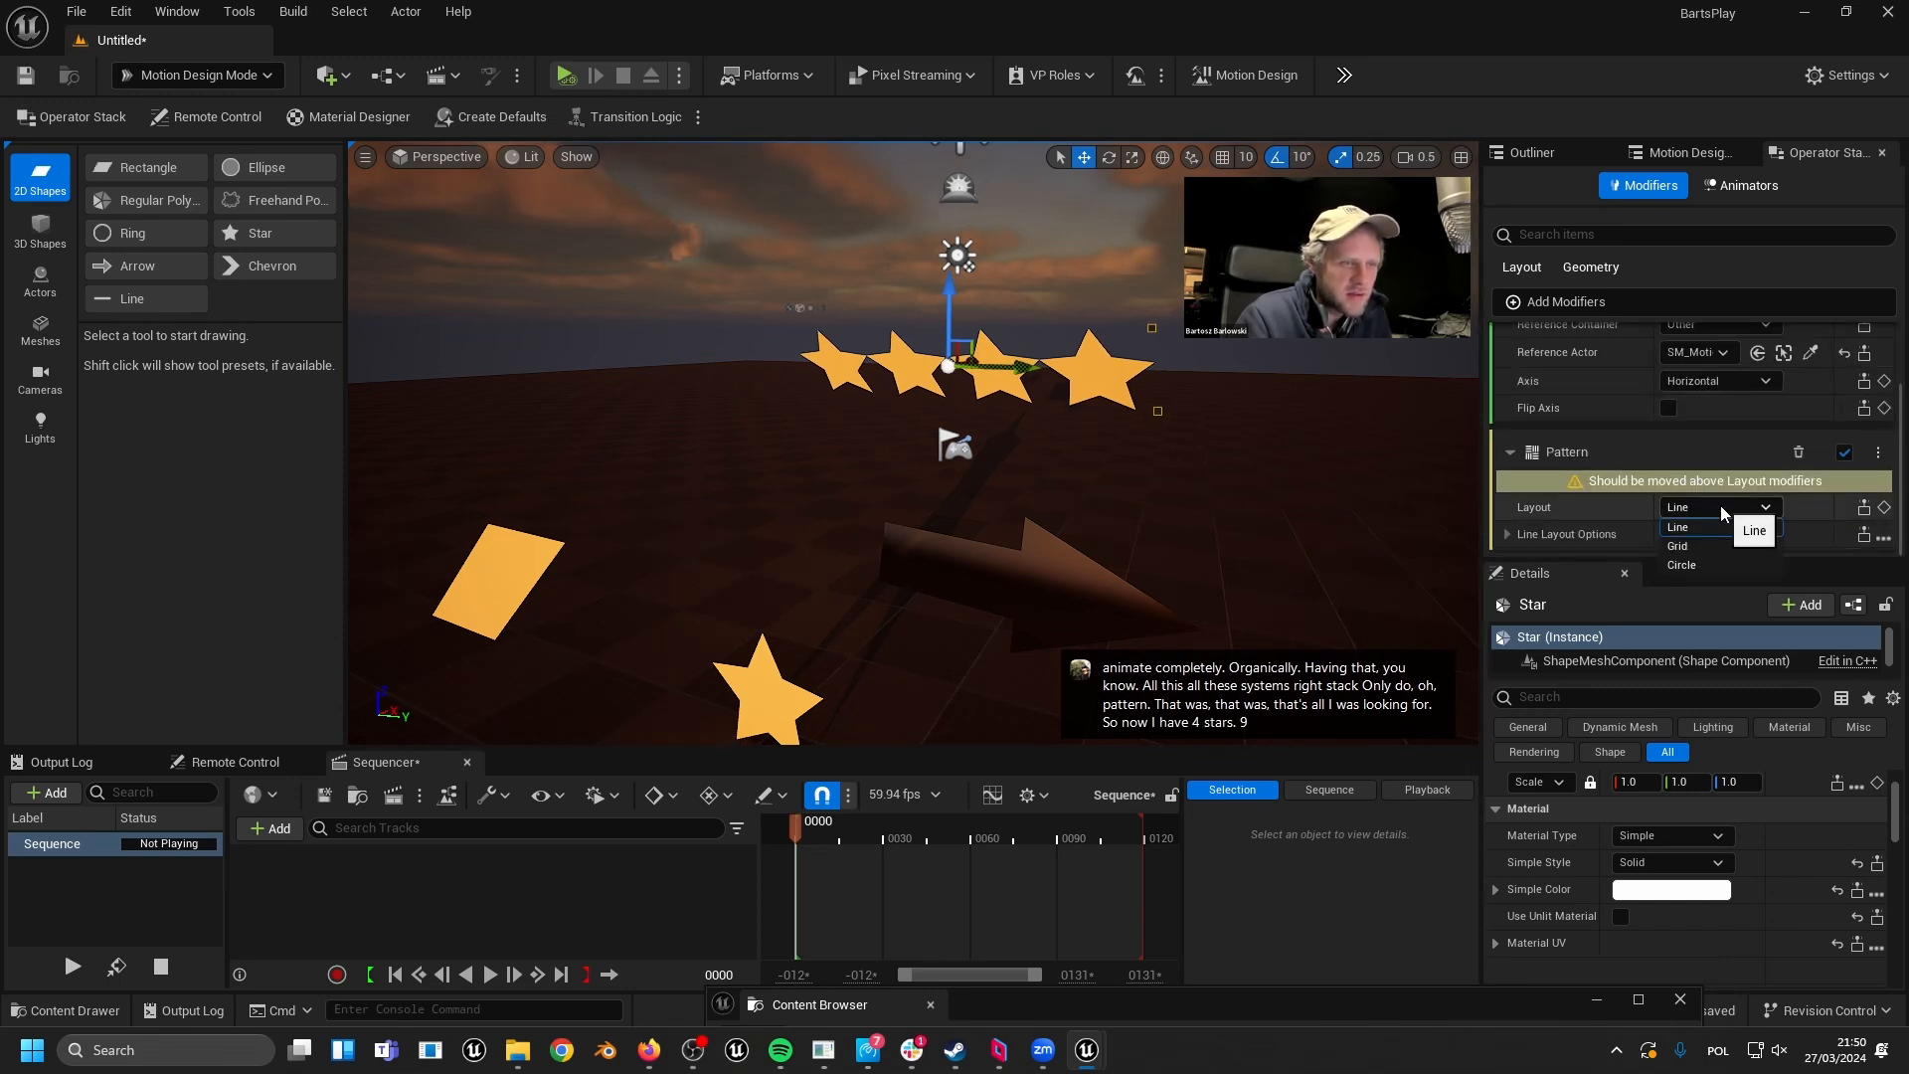
left_click(1680, 545)
left_click(1720, 508)
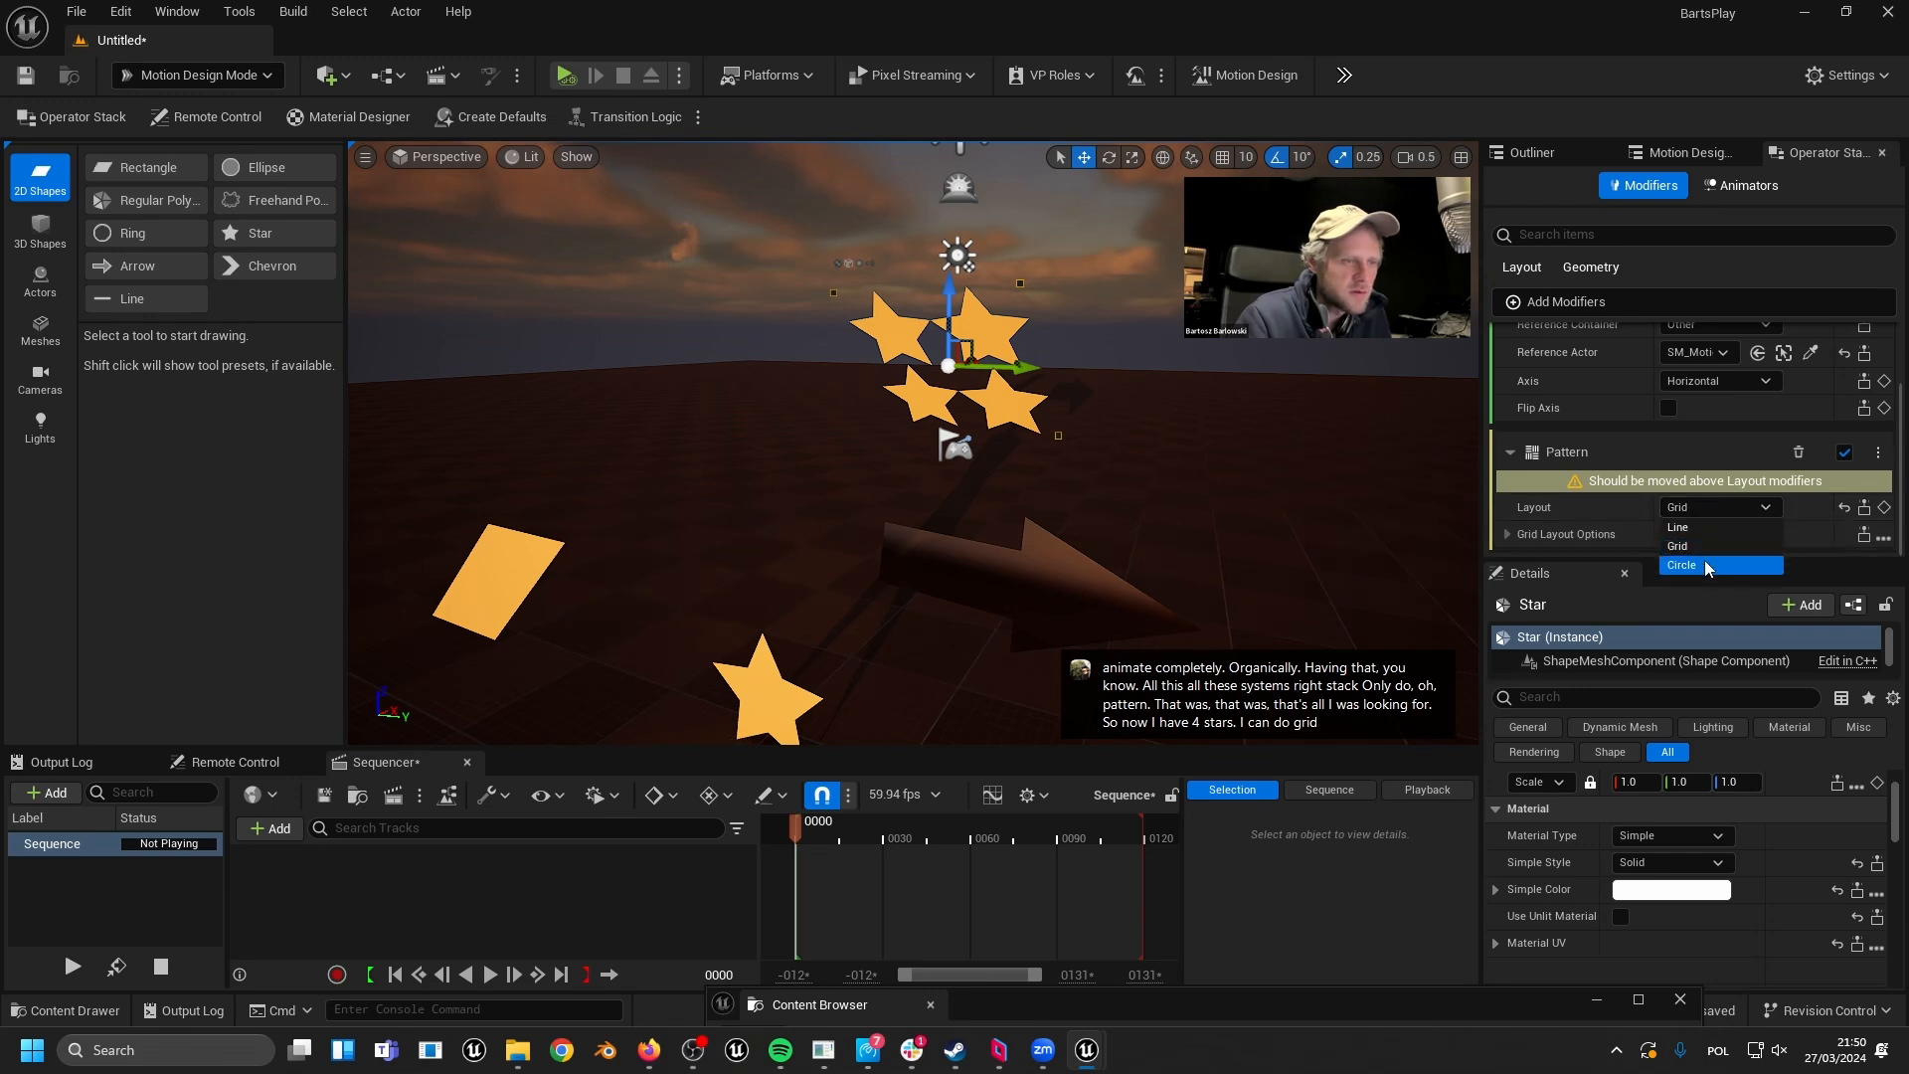
left_click(1705, 565)
right_click_drag(953, 495, 934, 435)
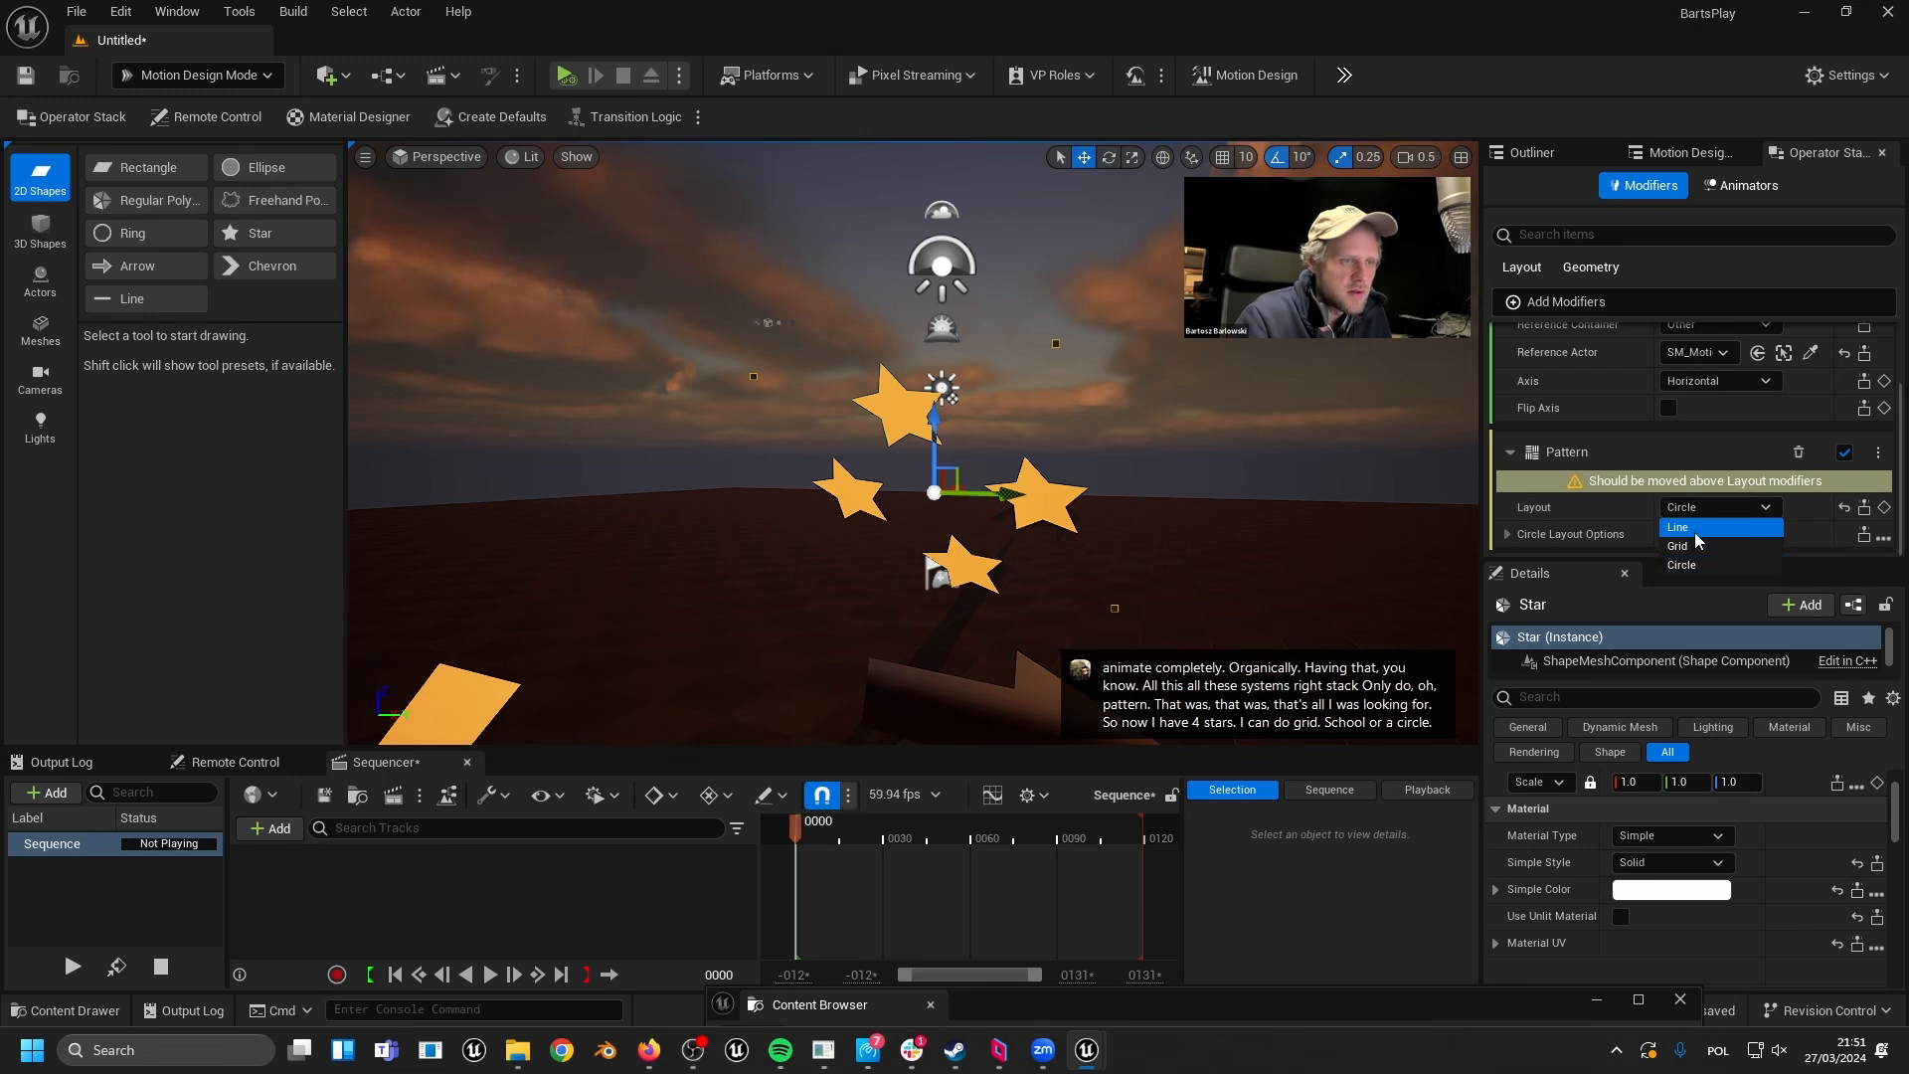
- Switch the star's Pattern layout to Line and set its Repeat Count to 50
left_click(1699, 527)
scroll(1603, 521, "up", 2)
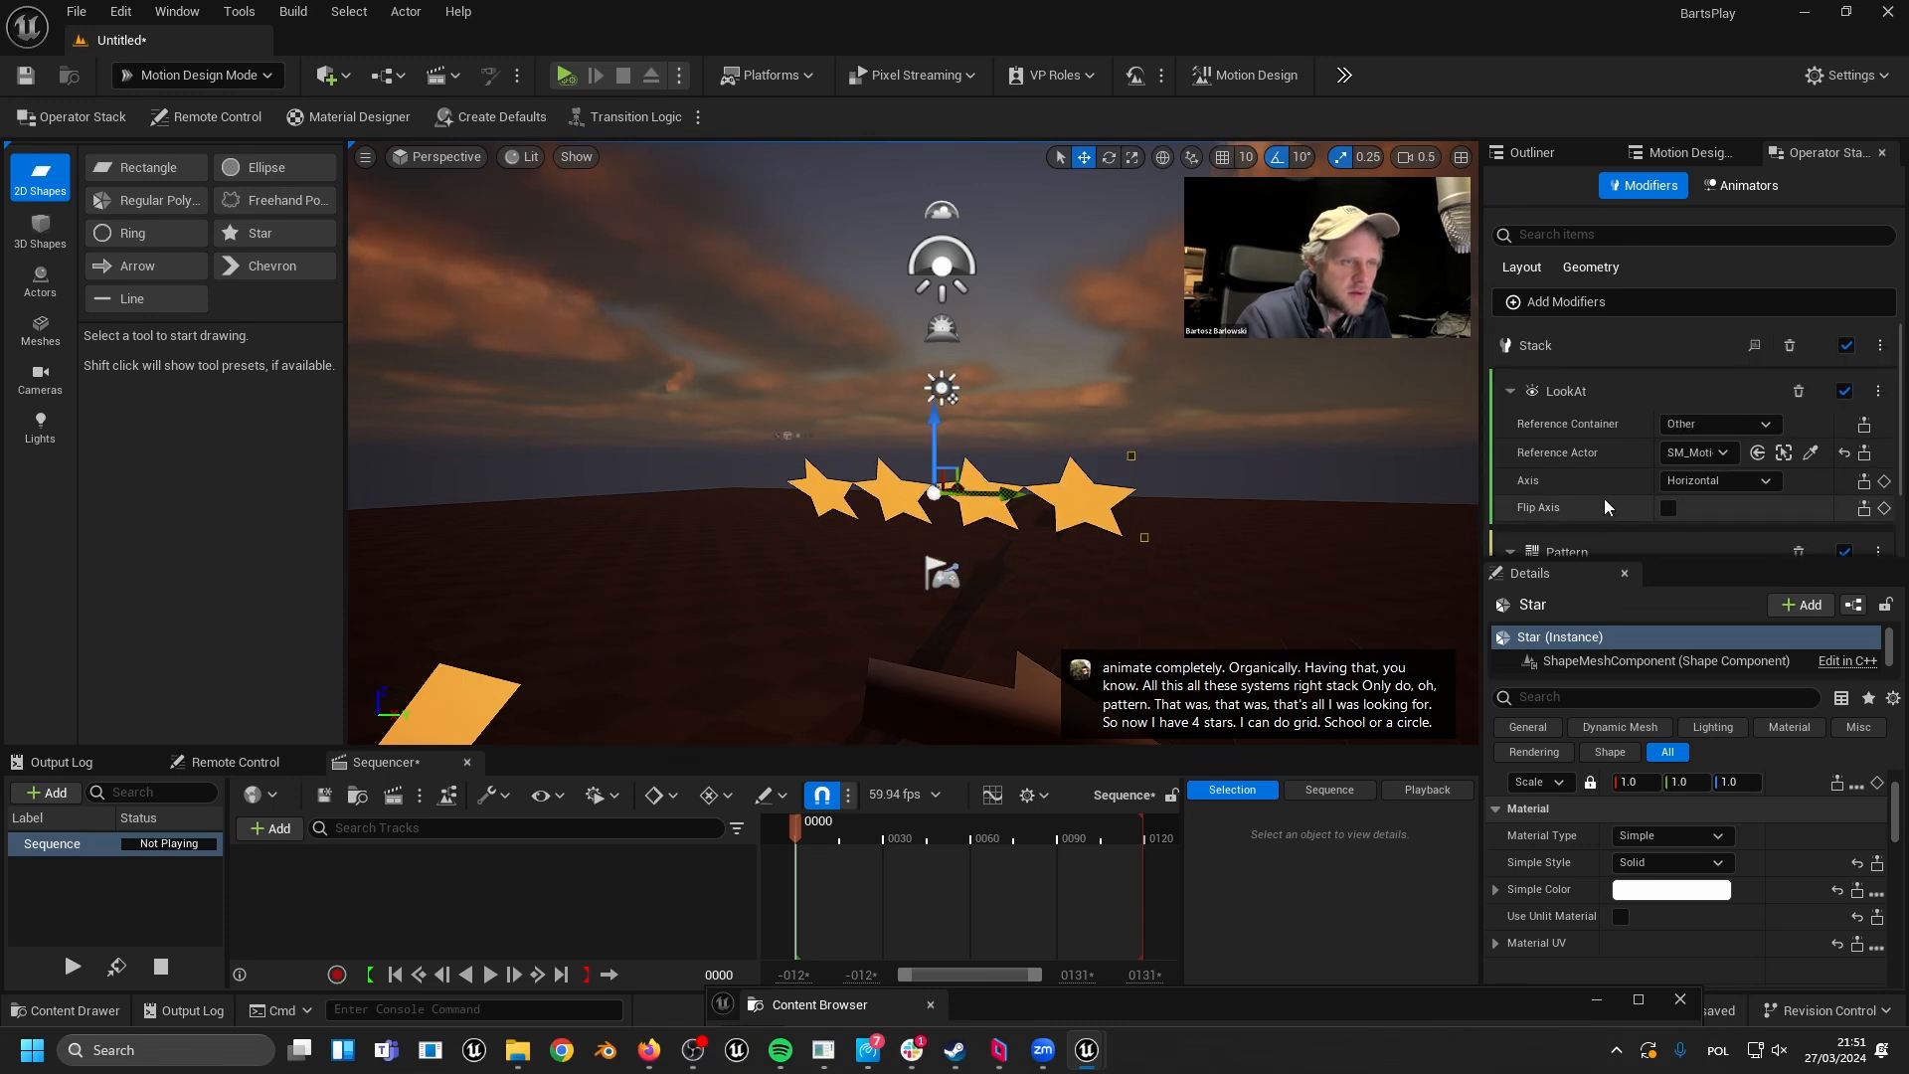
scroll(1603, 498, "down", 2)
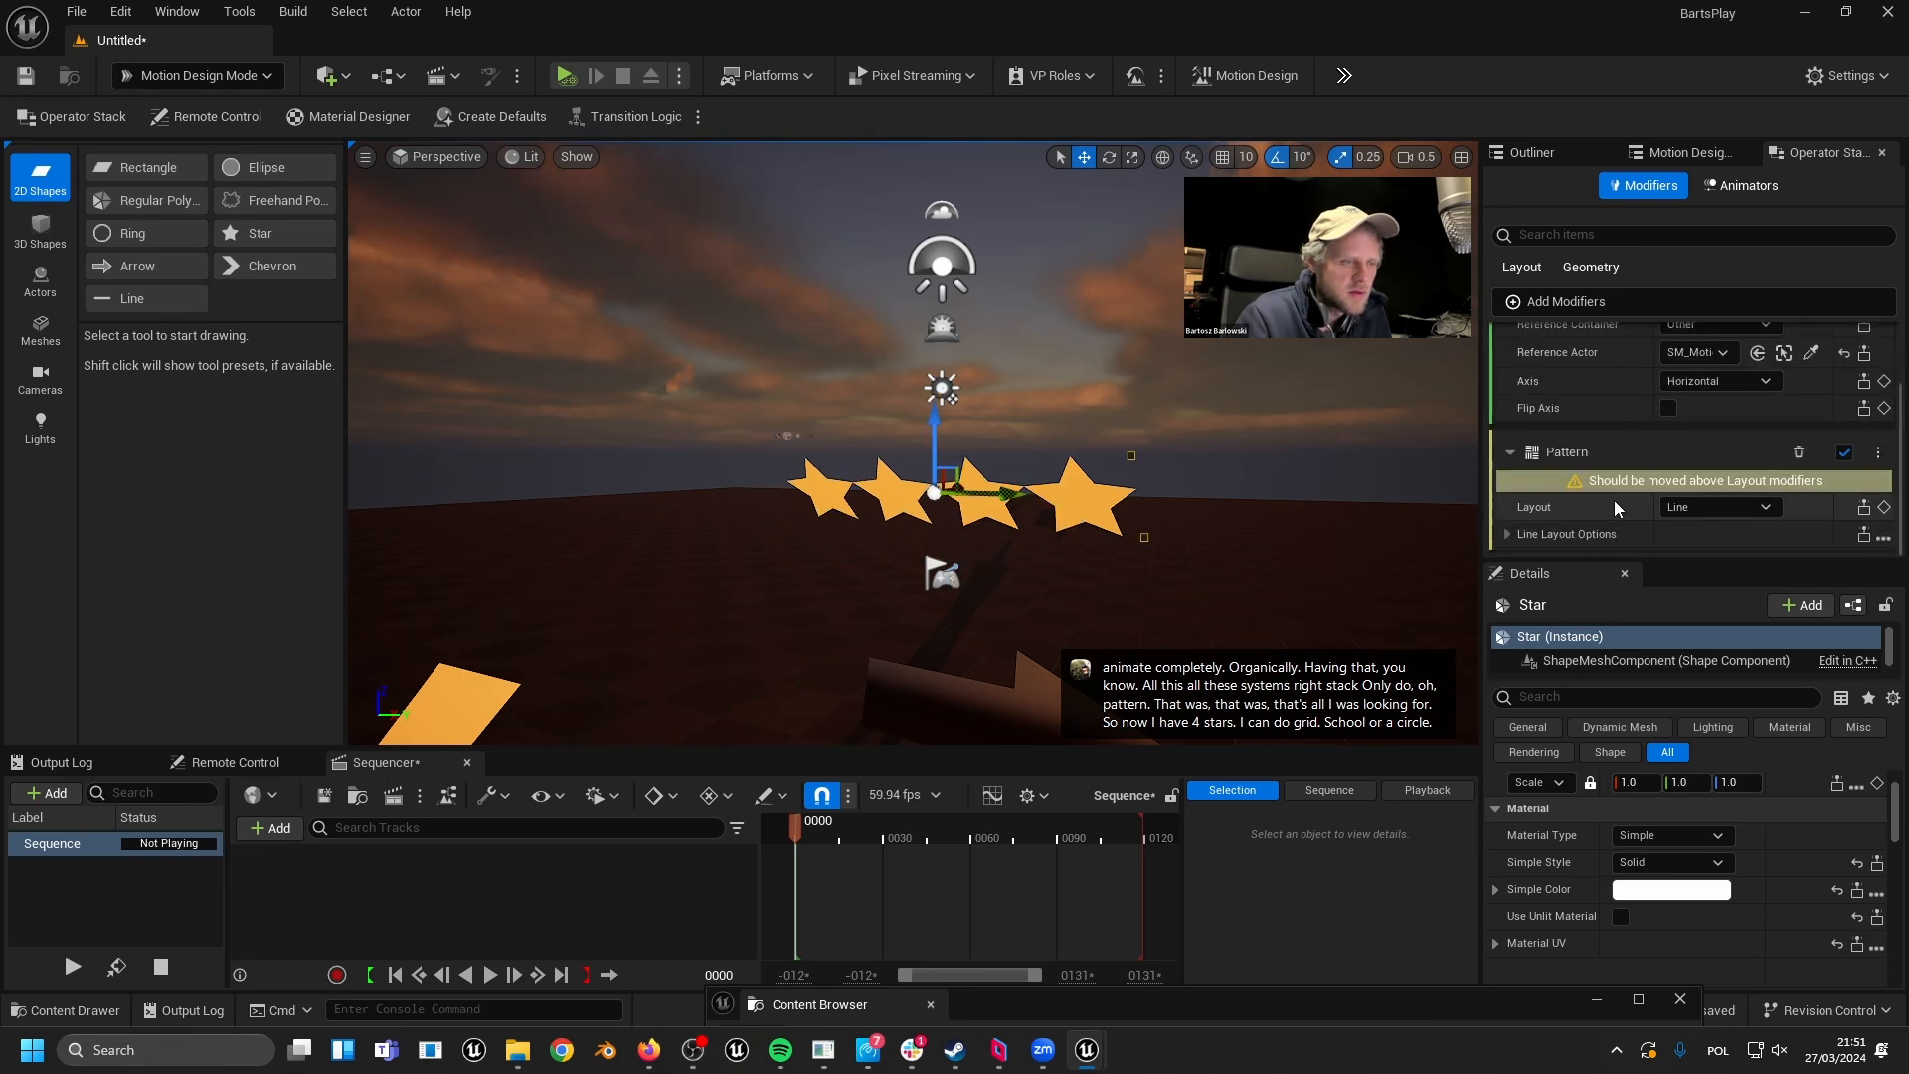
left_click(1508, 533)
scroll(1536, 521, "down", 2)
scroll(1579, 492, "down", 1)
left_click(1688, 506)
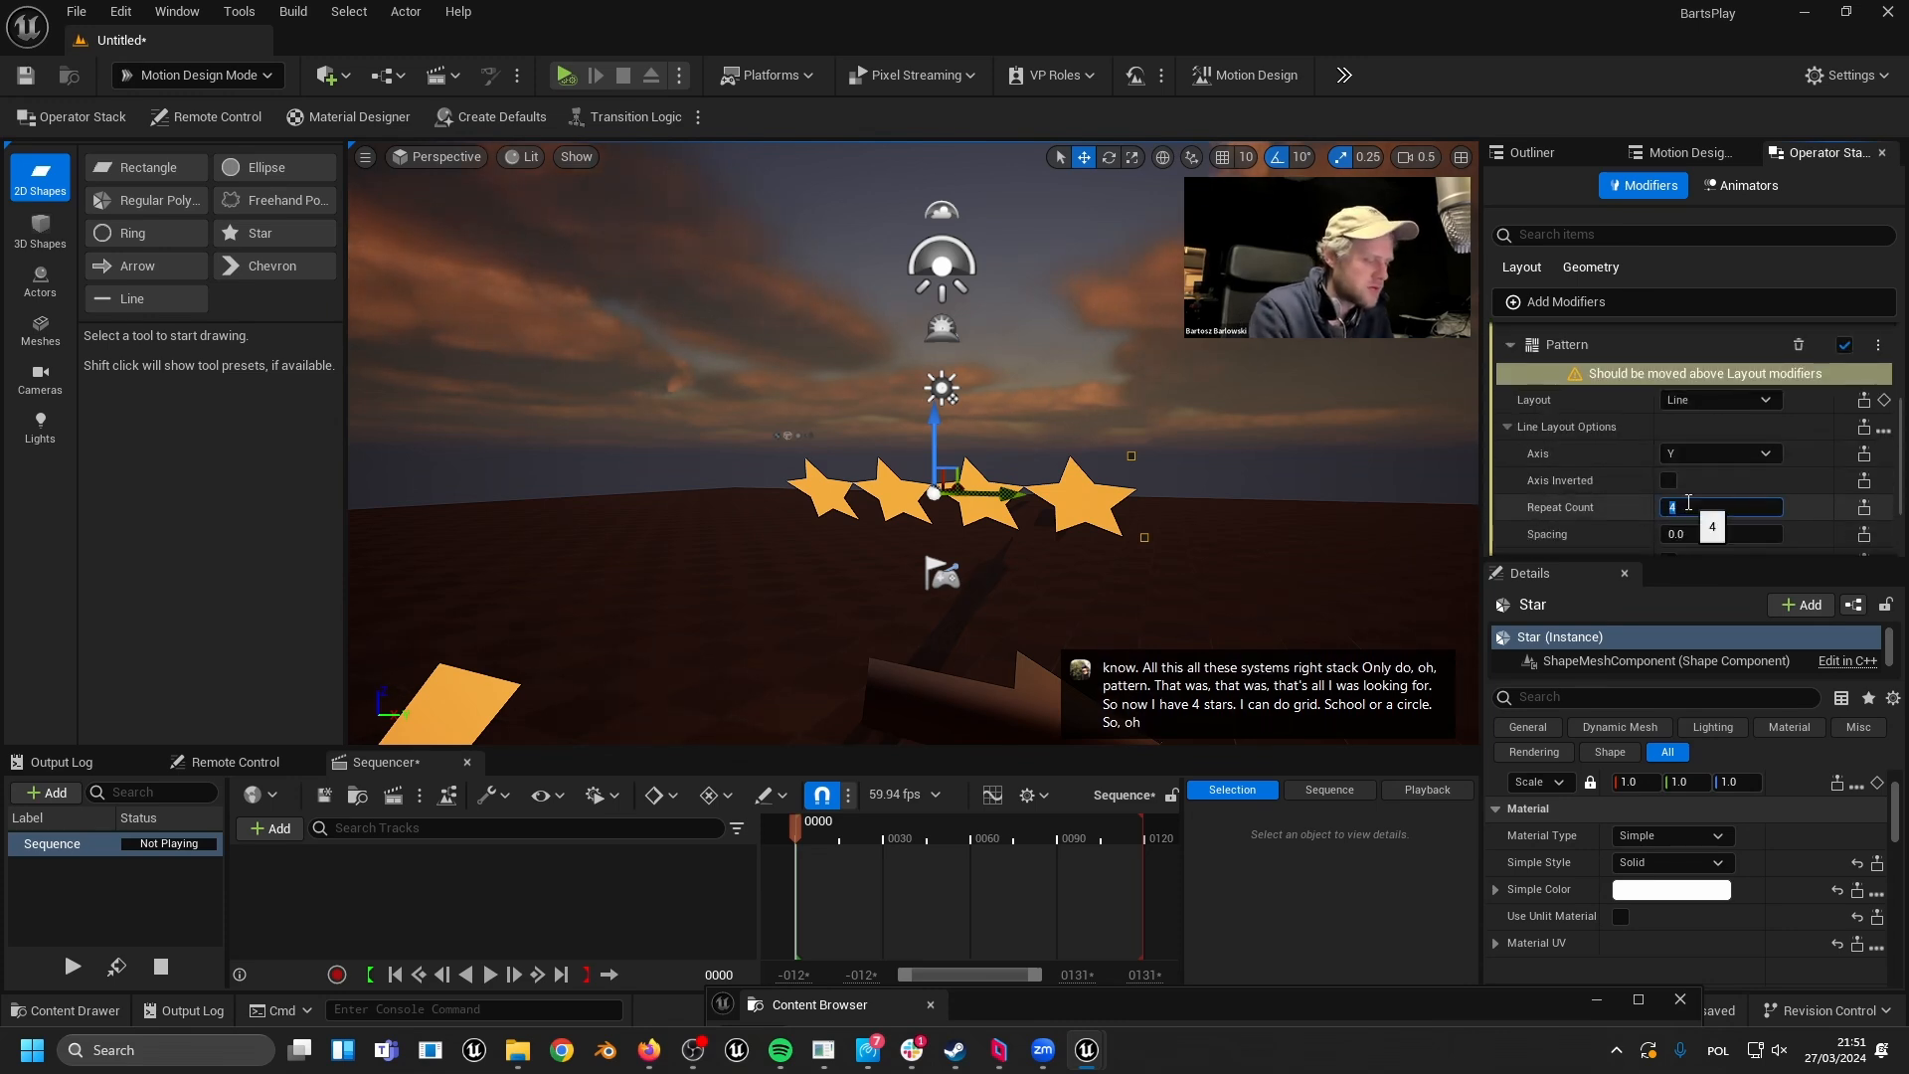
type("50")
key("Return")
- Examine the long line of repeated stars from a closer angle, keeping the patterned star selected
left_click_drag(795, 454, 847, 458)
left_click_drag(1021, 499, 949, 587)
left_click(1022, 571)
right_click_drag(1022, 571, 1084, 622)
right_click_drag(951, 553, 999, 553)
left_click(963, 477)
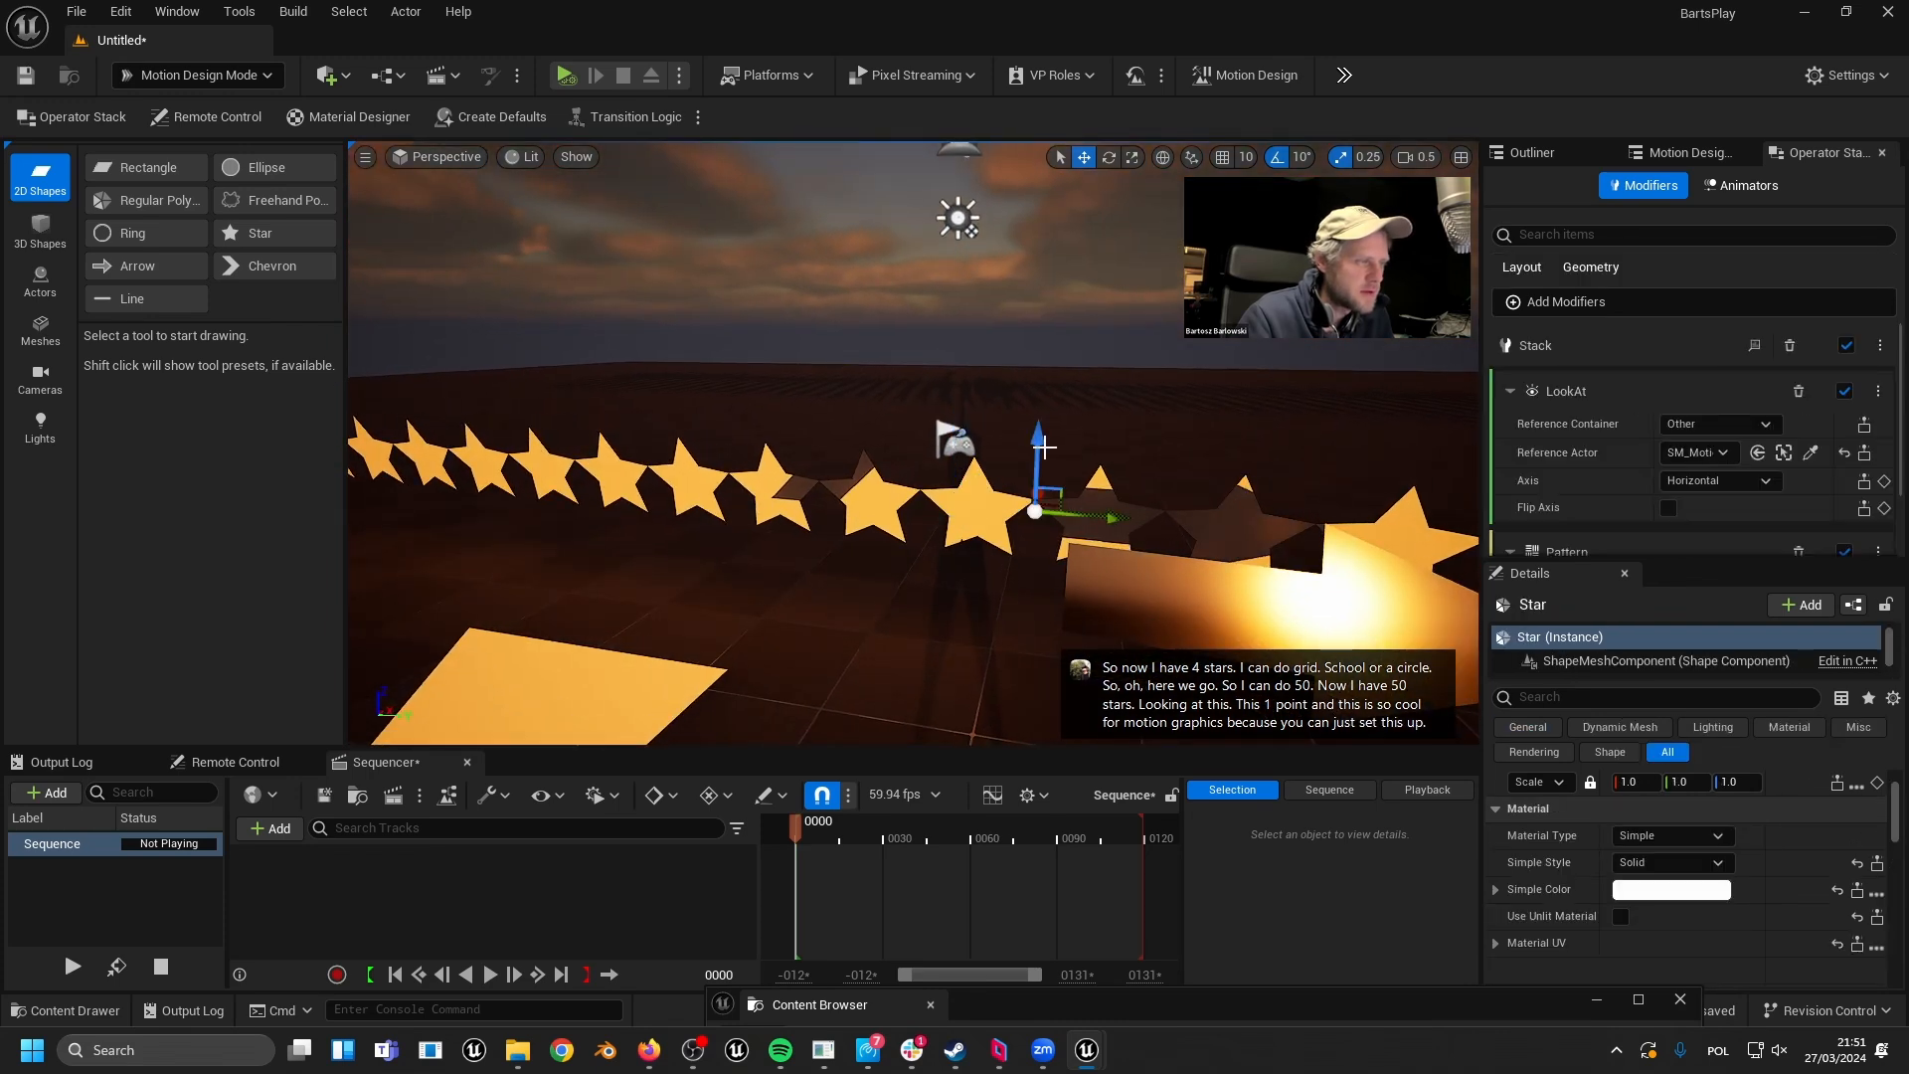
- Switch the star's Pattern layout to Grid and raise the patterned star slightly
scroll(1631, 403, "down", 2)
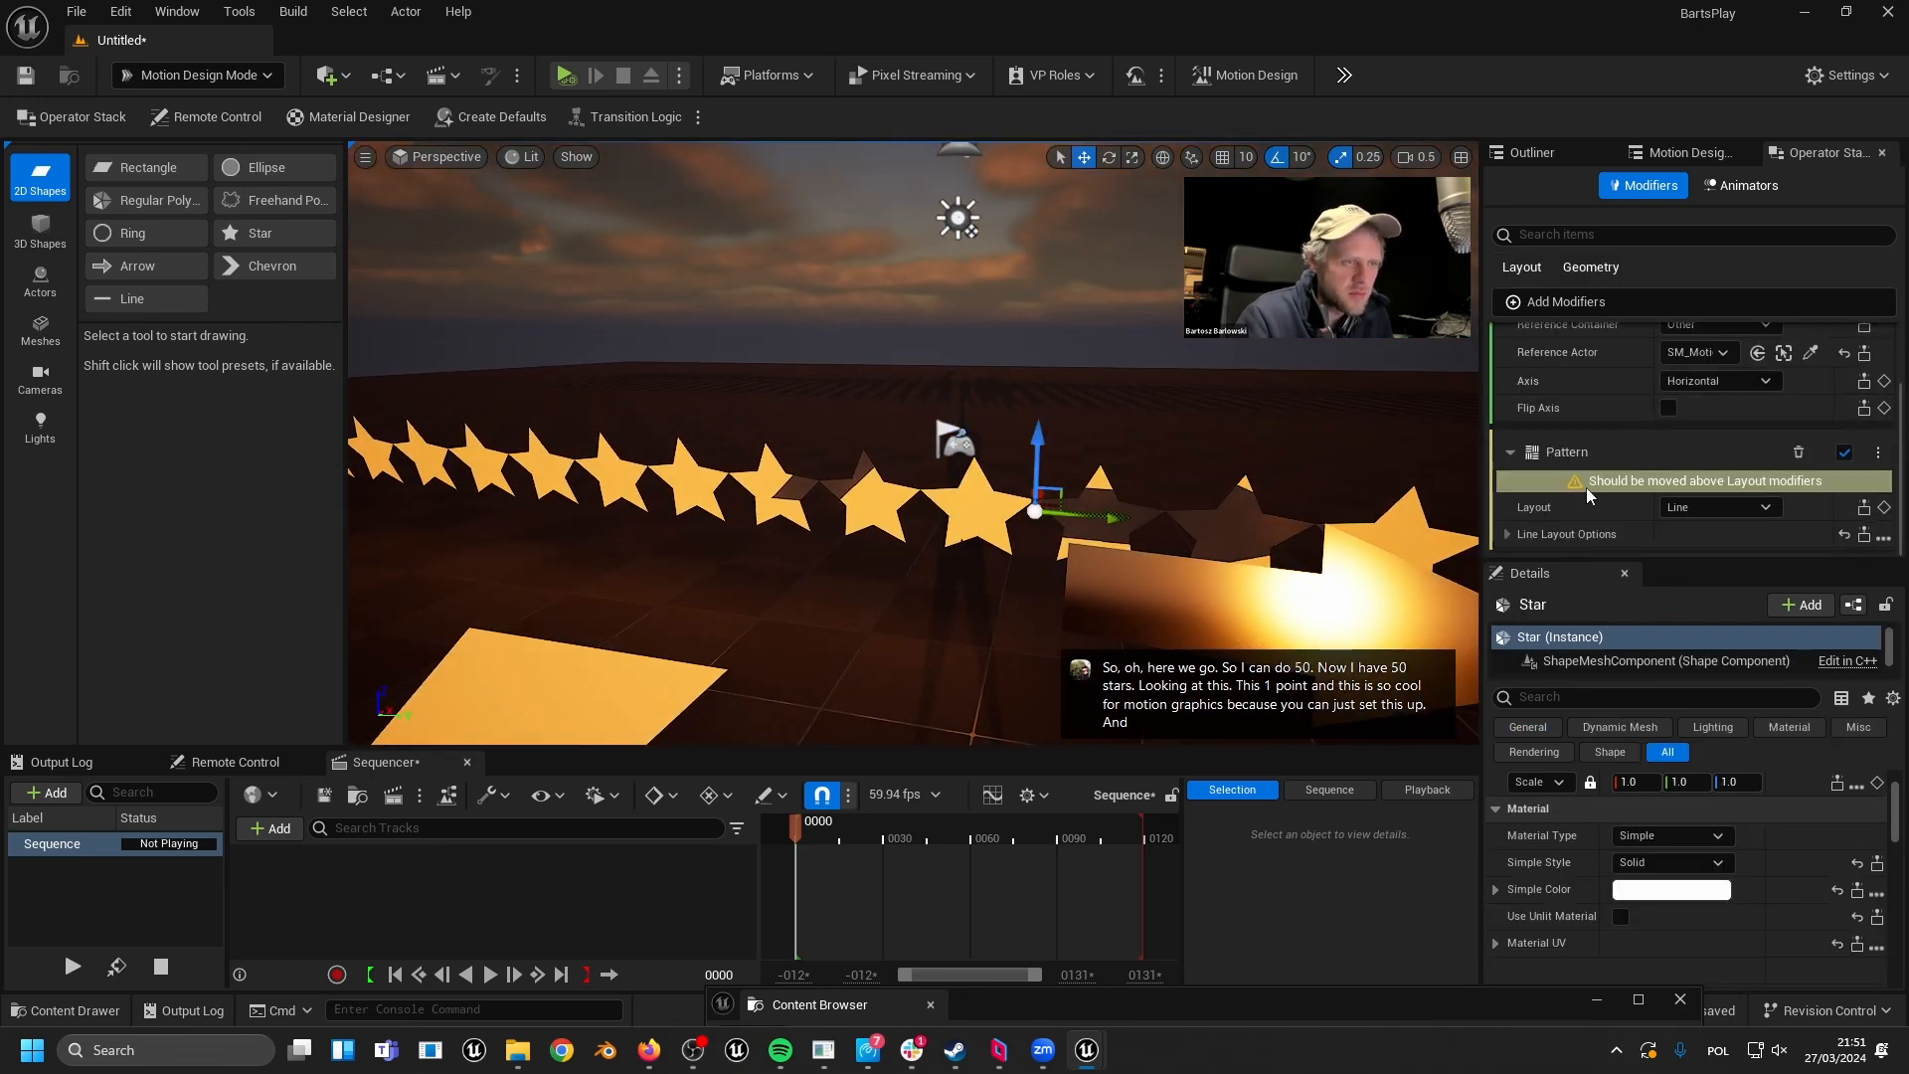
left_click(1754, 507)
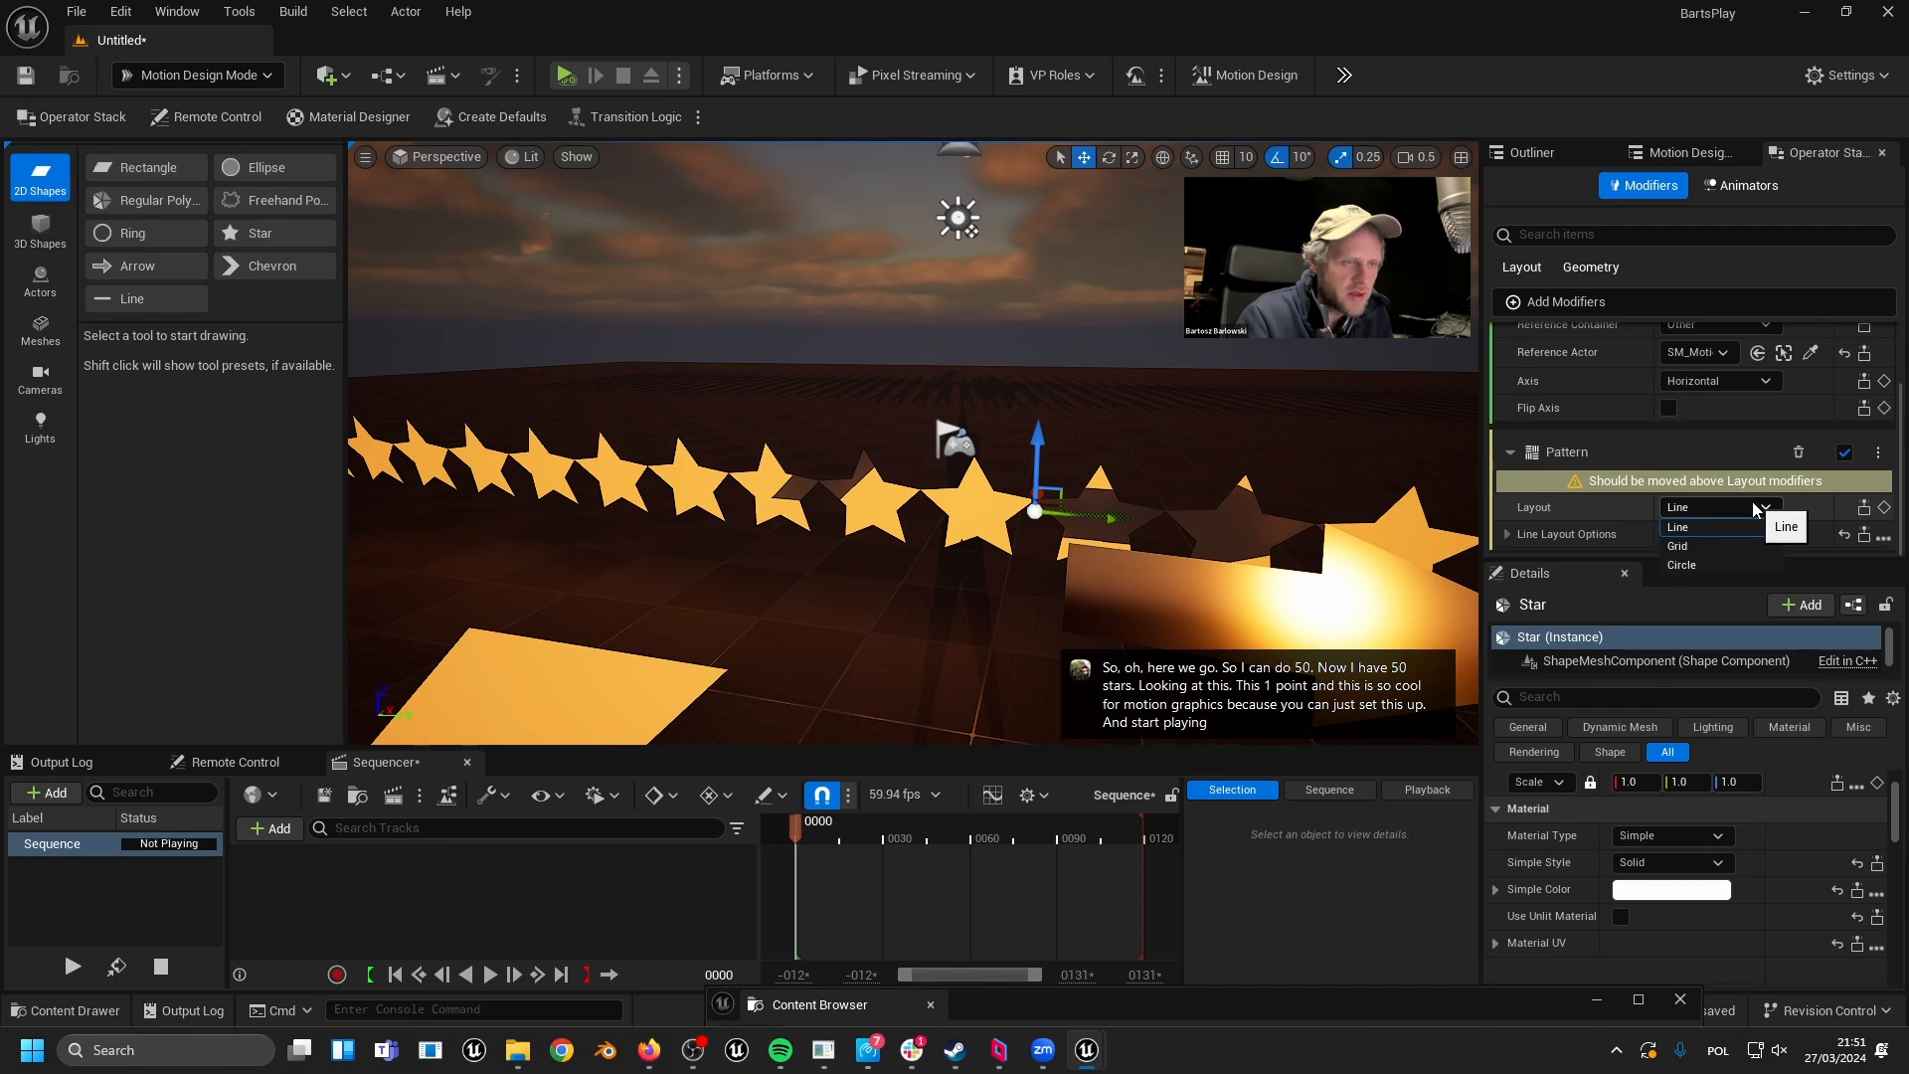
left_click(1729, 547)
mouse_move(1036, 438)
left_mouse_down("shift")
mouse_move(1036, 393)
mouse_move(1036, 419)
left_mouse_up("shift")
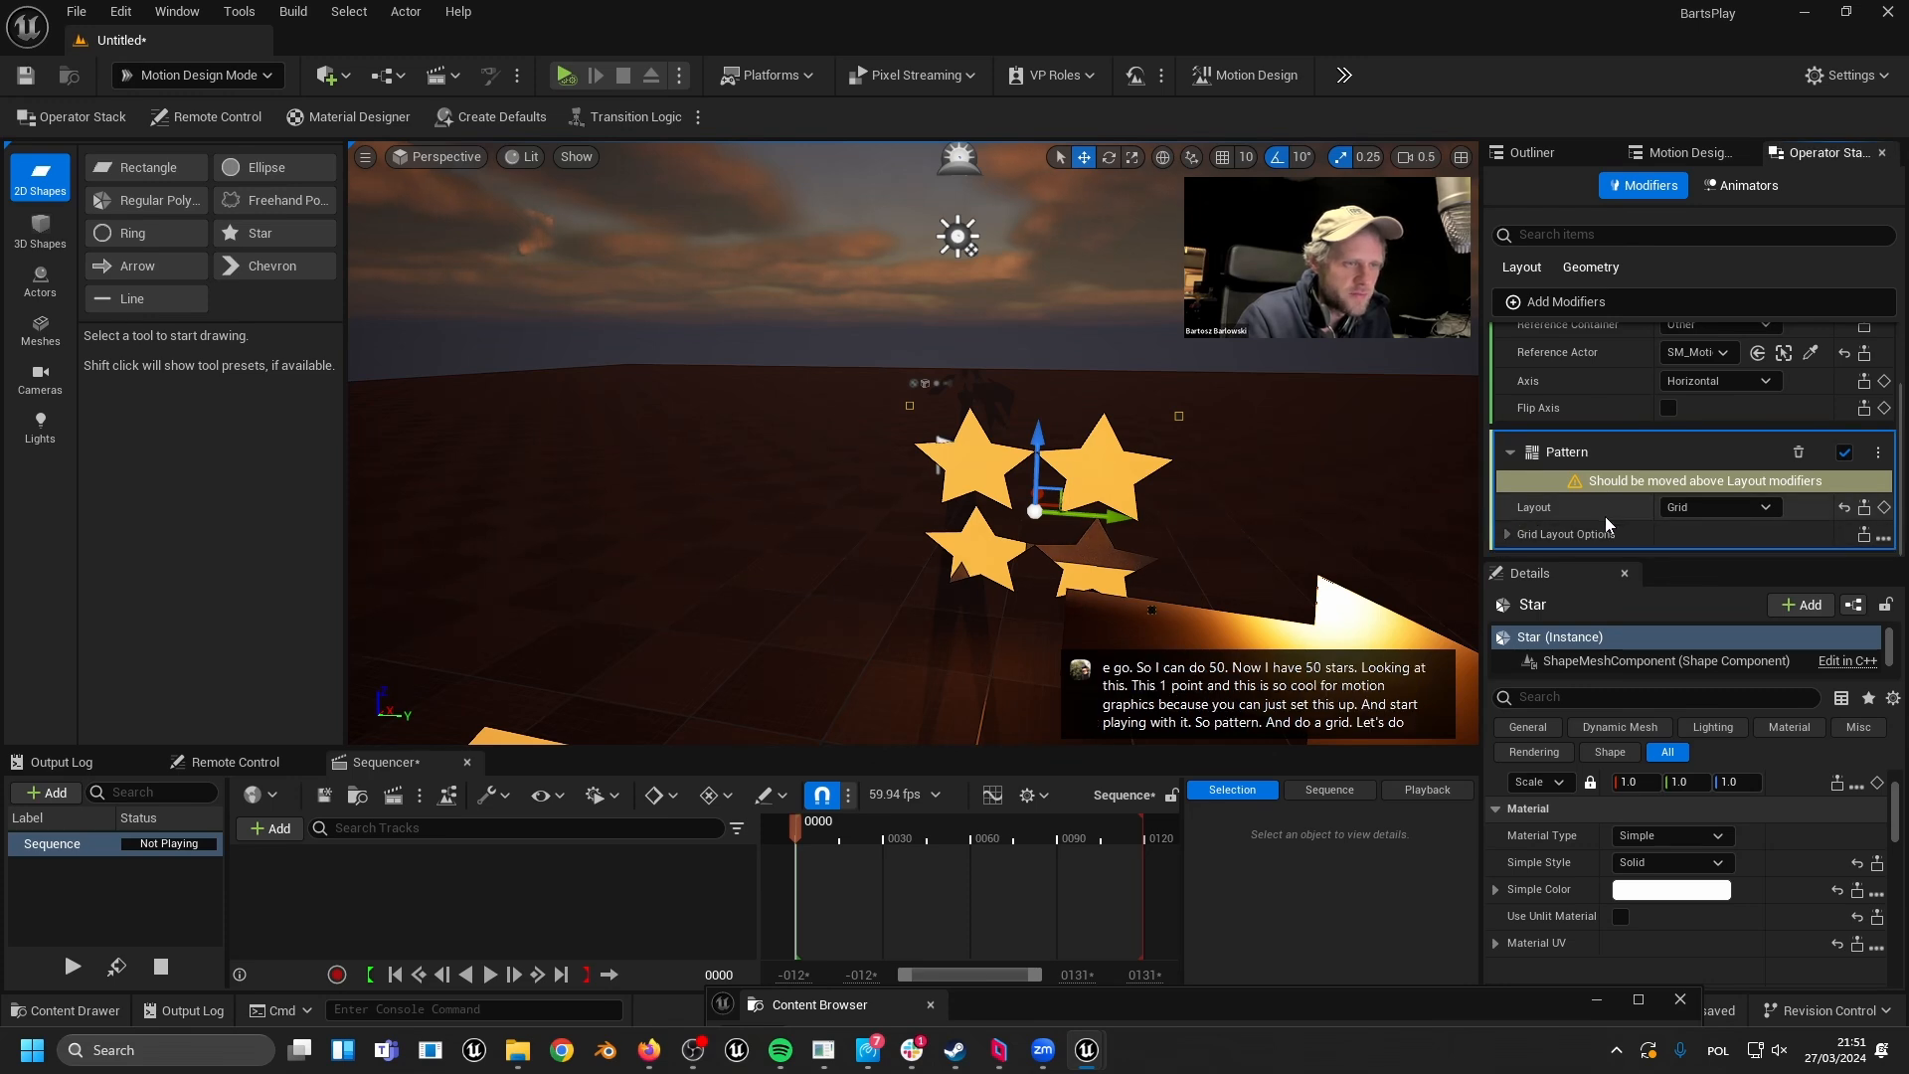
- Set the Grid layout's Repeat Count to 50 by 50 and raise the resulting wall of stars
left_click(1509, 534)
scroll(1551, 527, "down", 3)
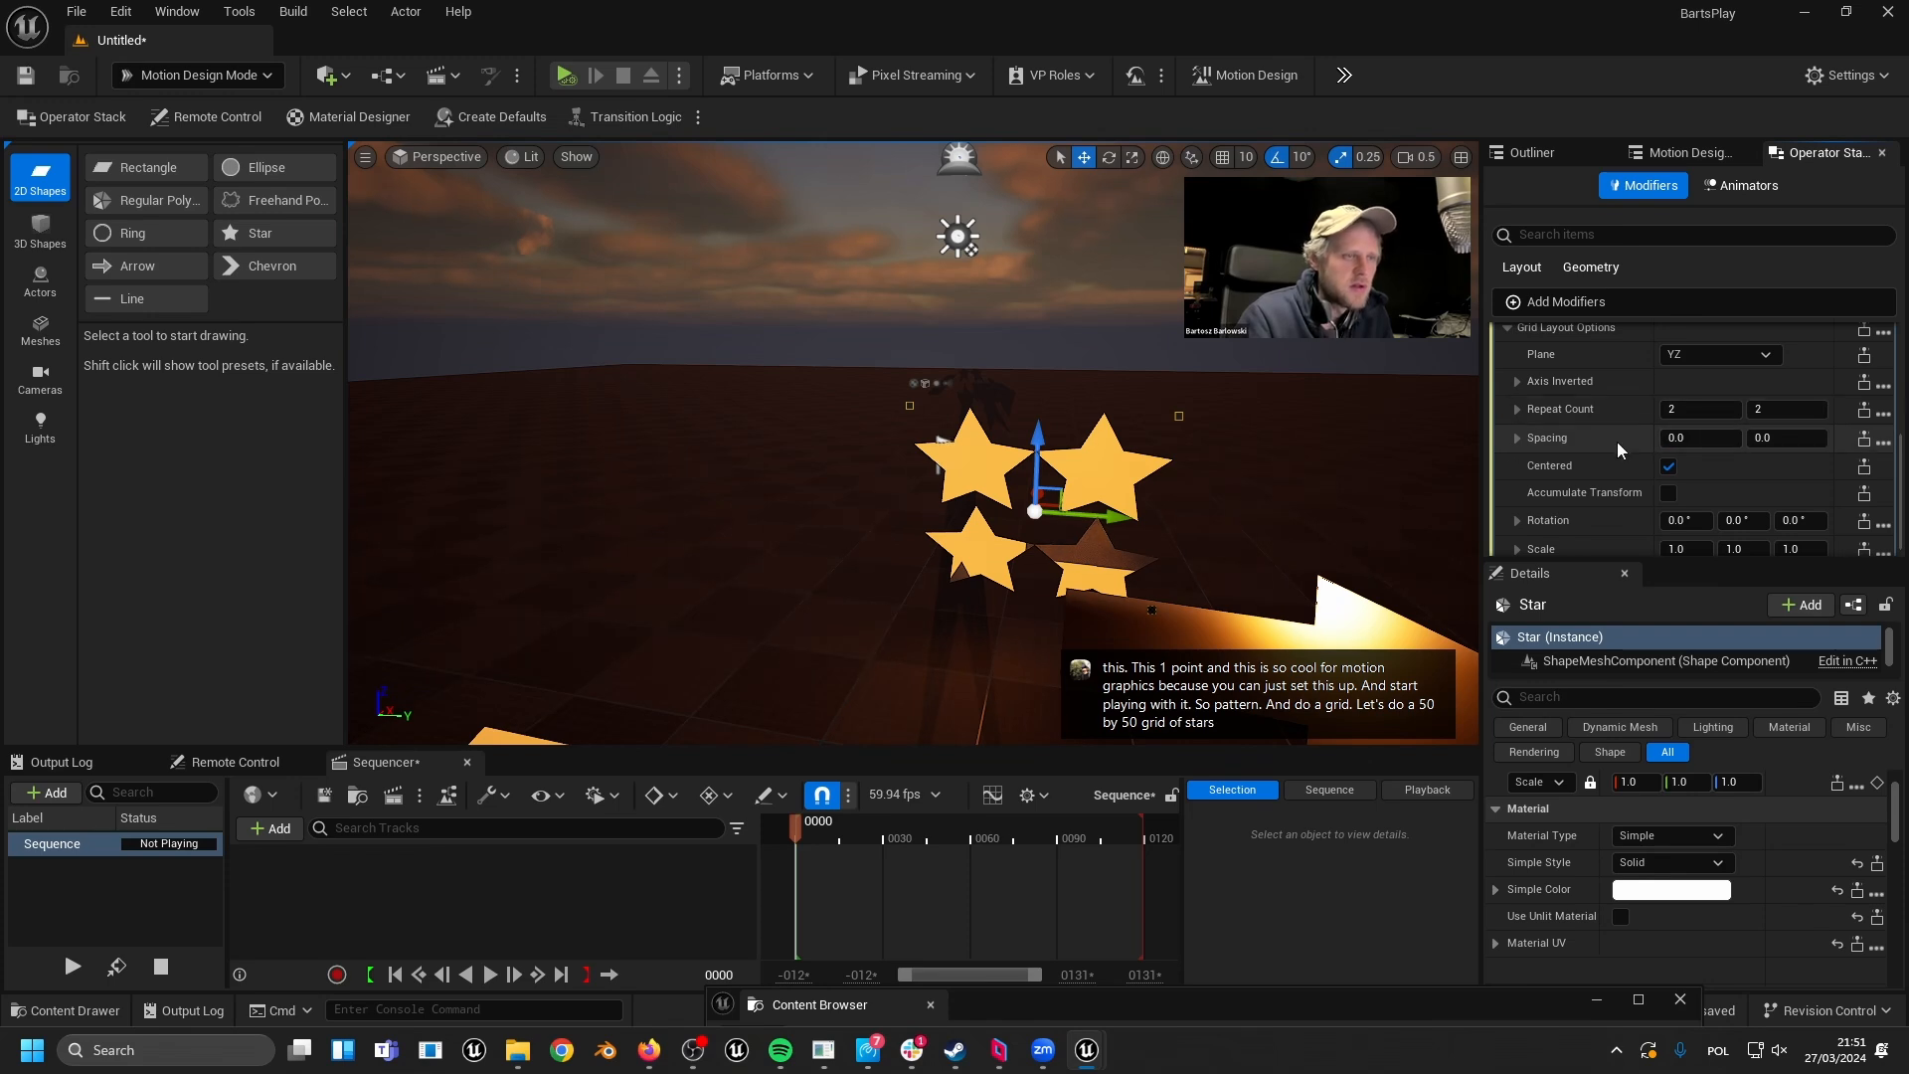
scroll(1617, 442, "up", 1)
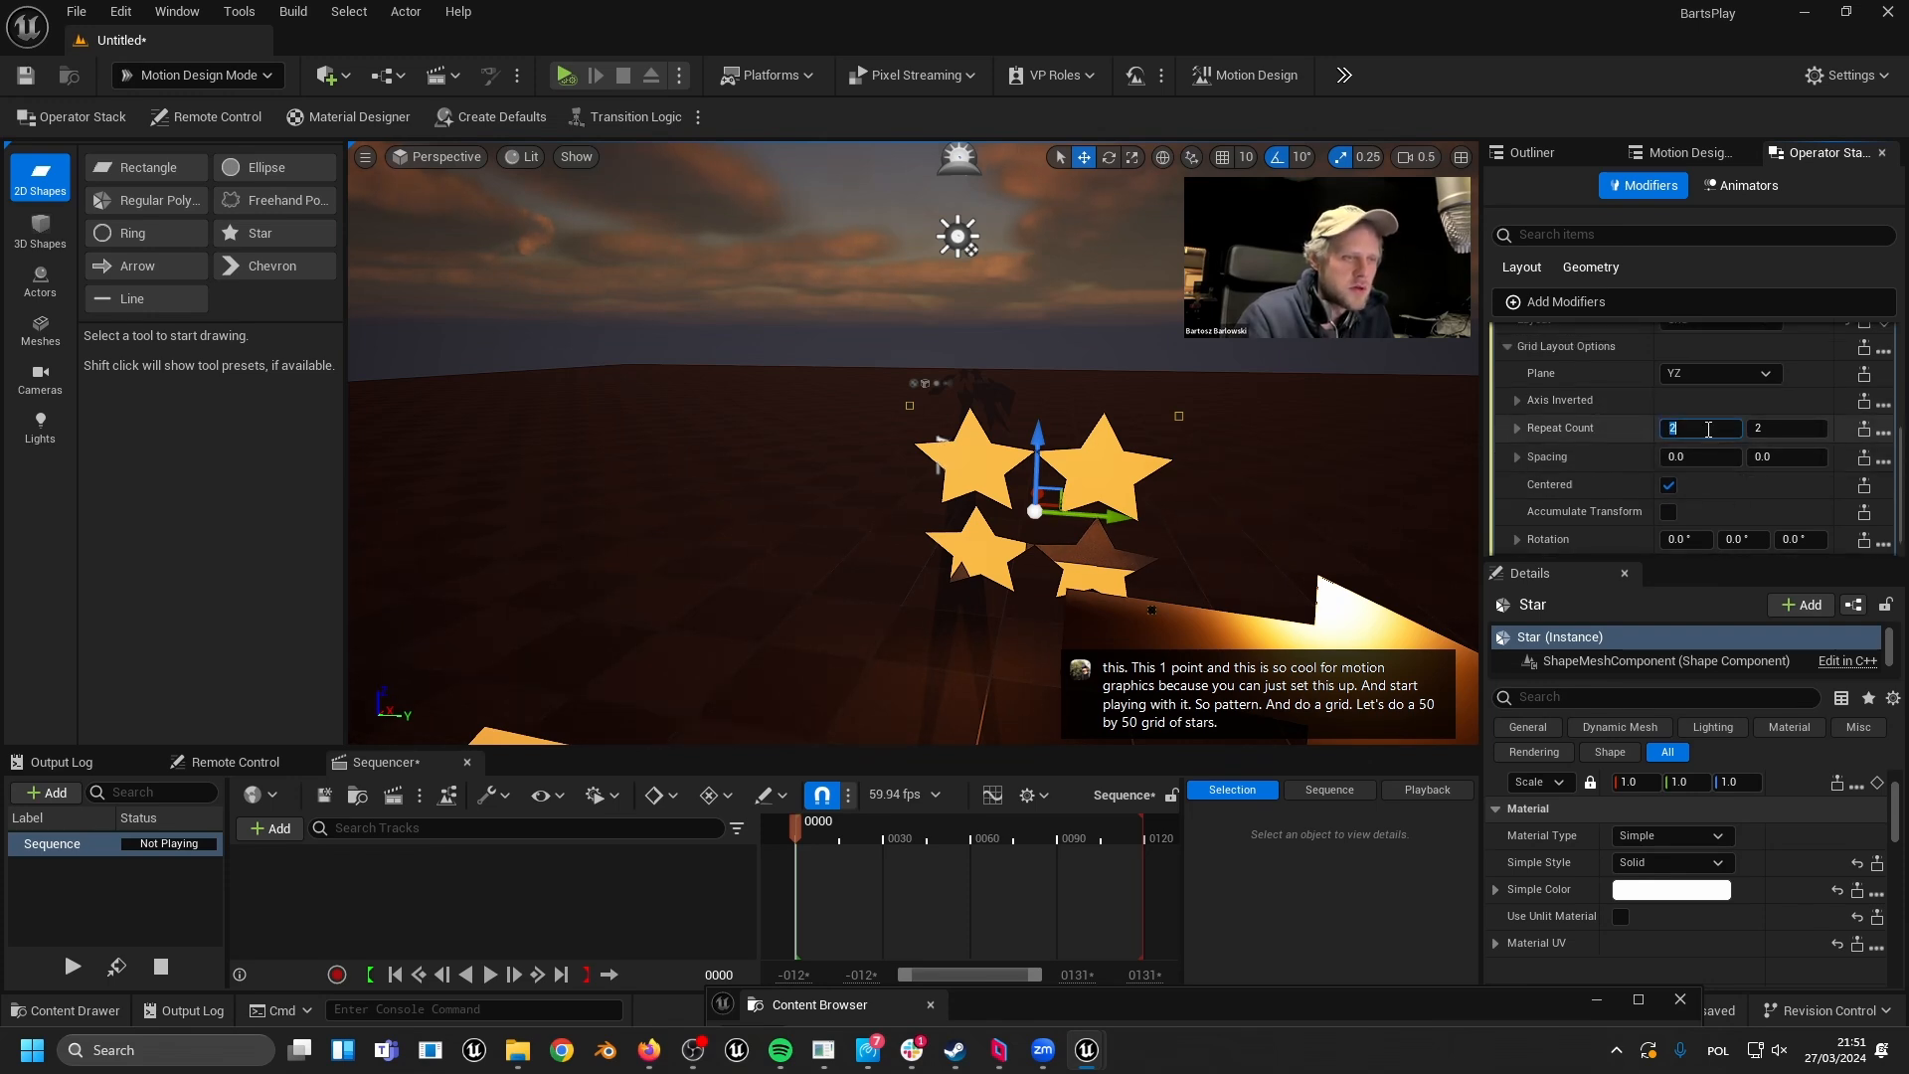
key("Tab")
type("50")
key("Return")
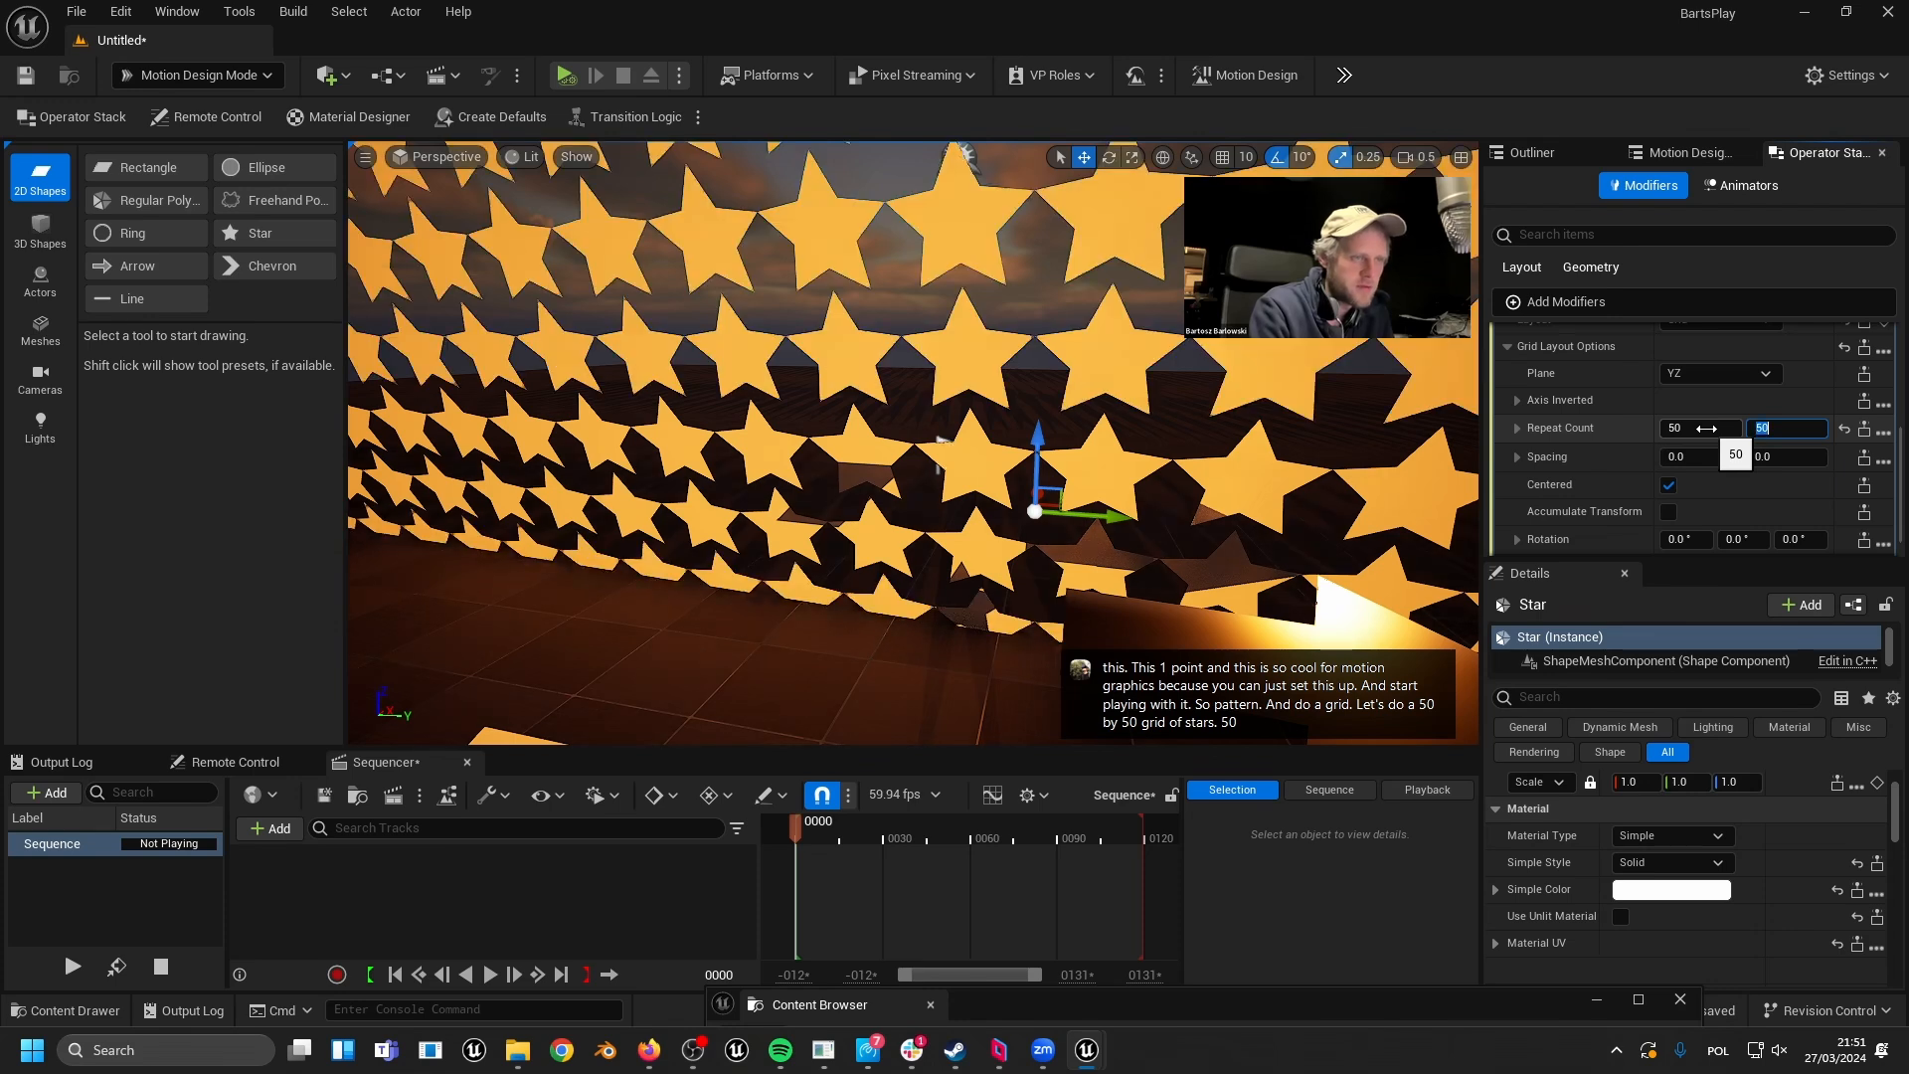
left_click_drag(1037, 440, 1047, 178)
right_click_drag(944, 238, 847, 322)
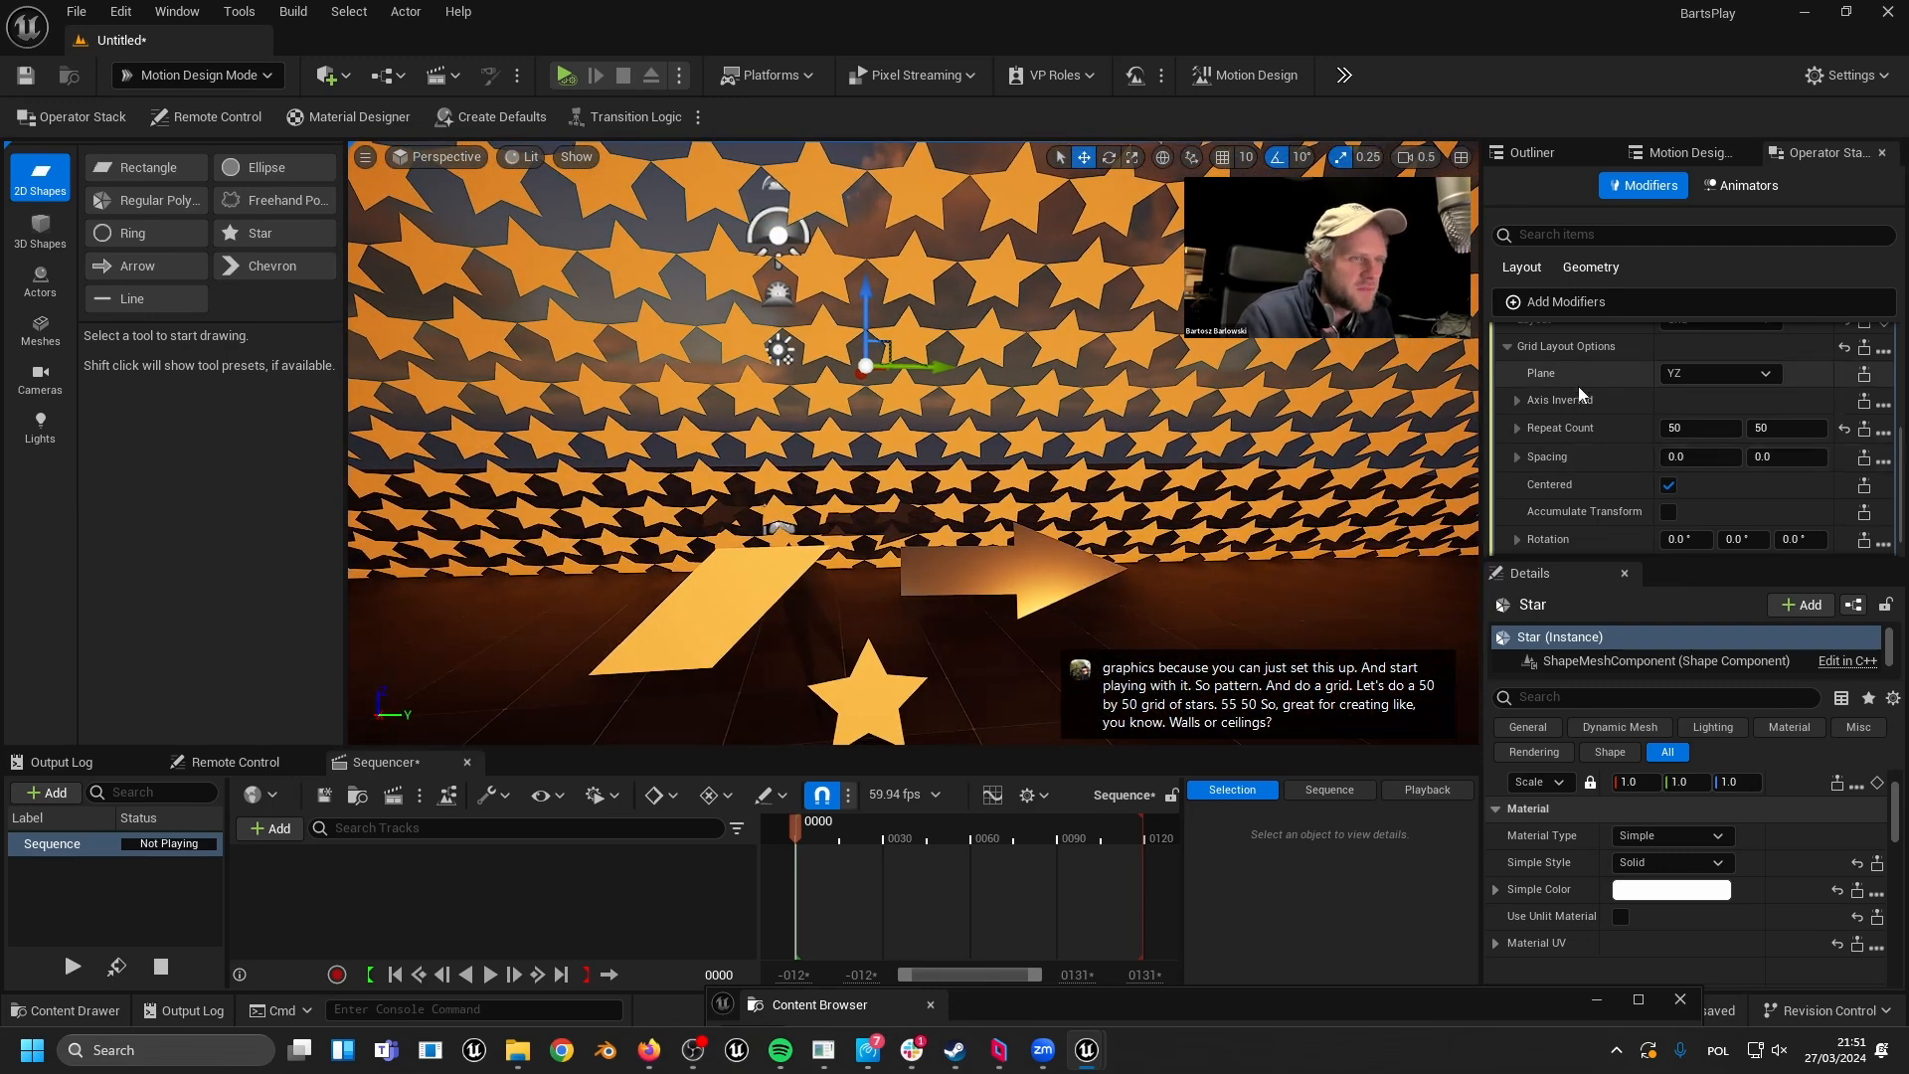
- Collapse the LookAt and Pattern modifiers, and turn LookAt off and on again to compare its effect
scroll(1579, 391, "up", 5)
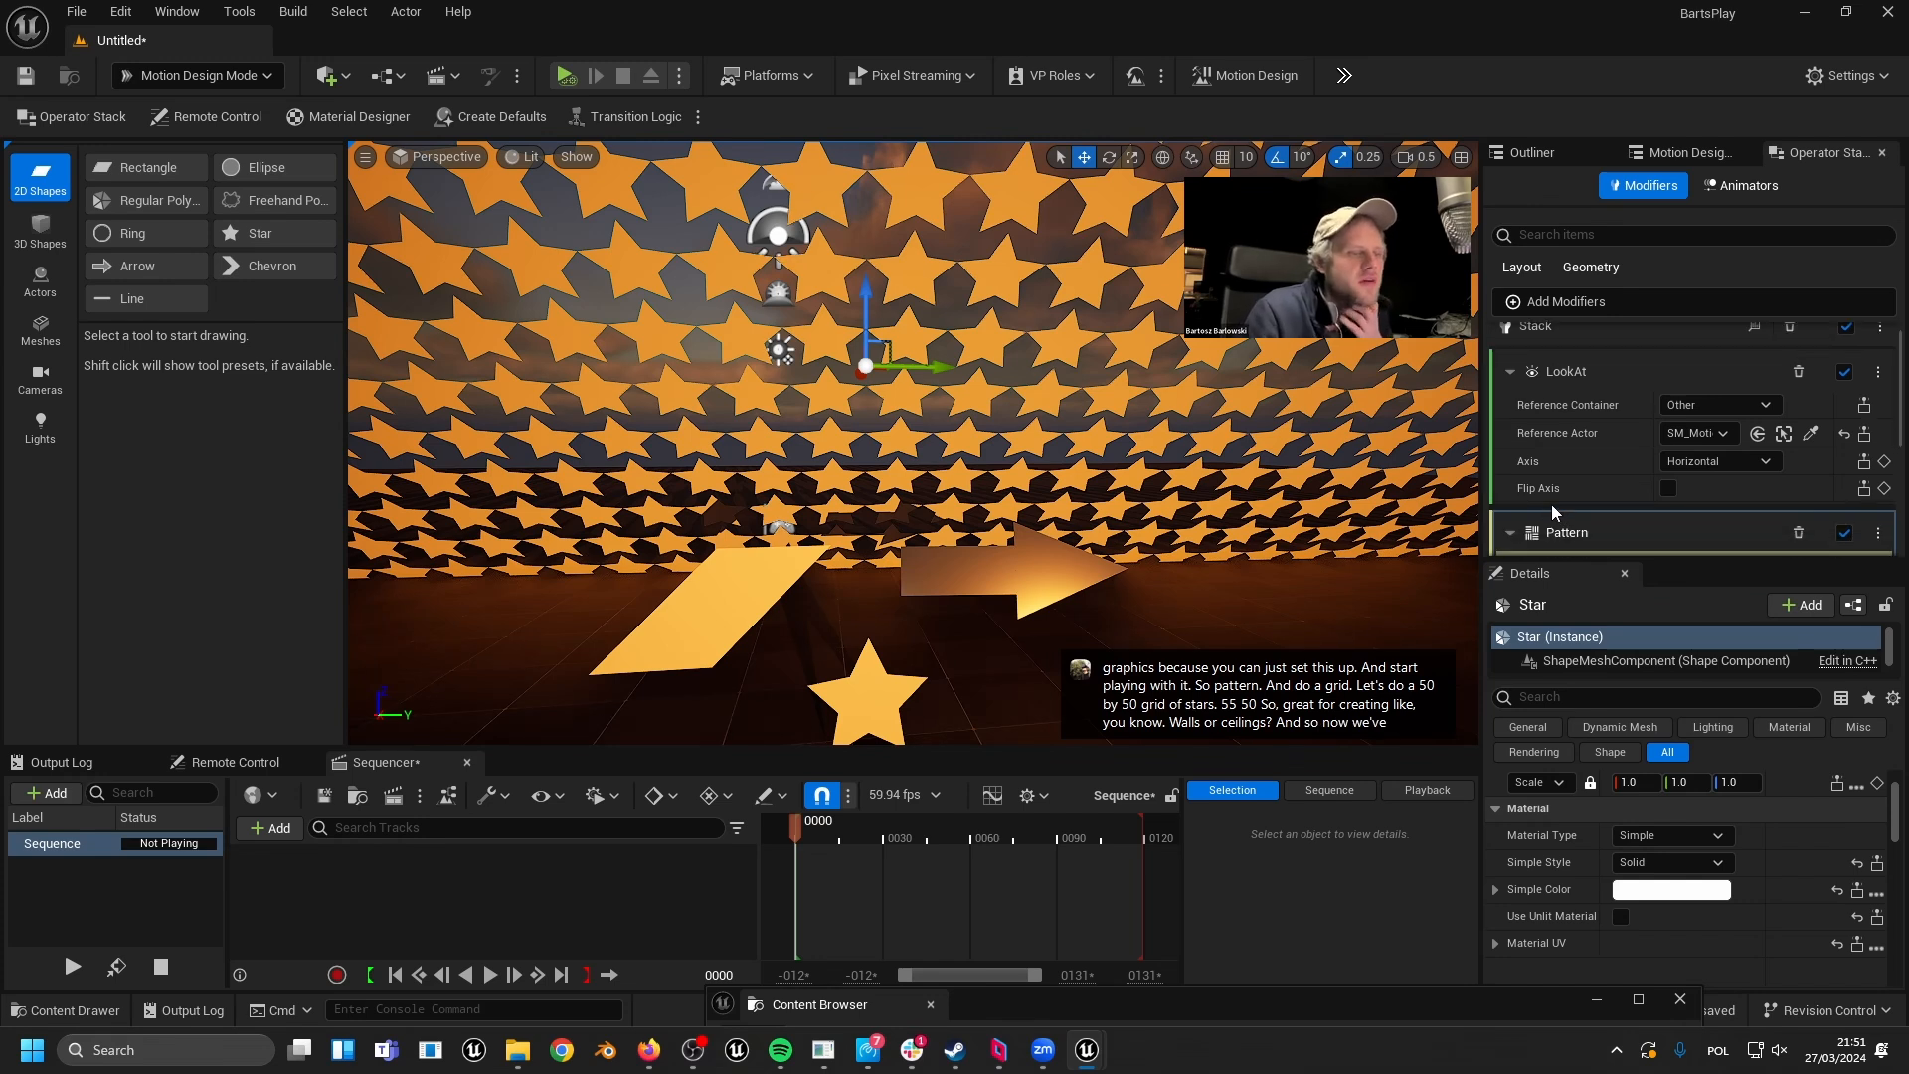
left_click(1510, 391)
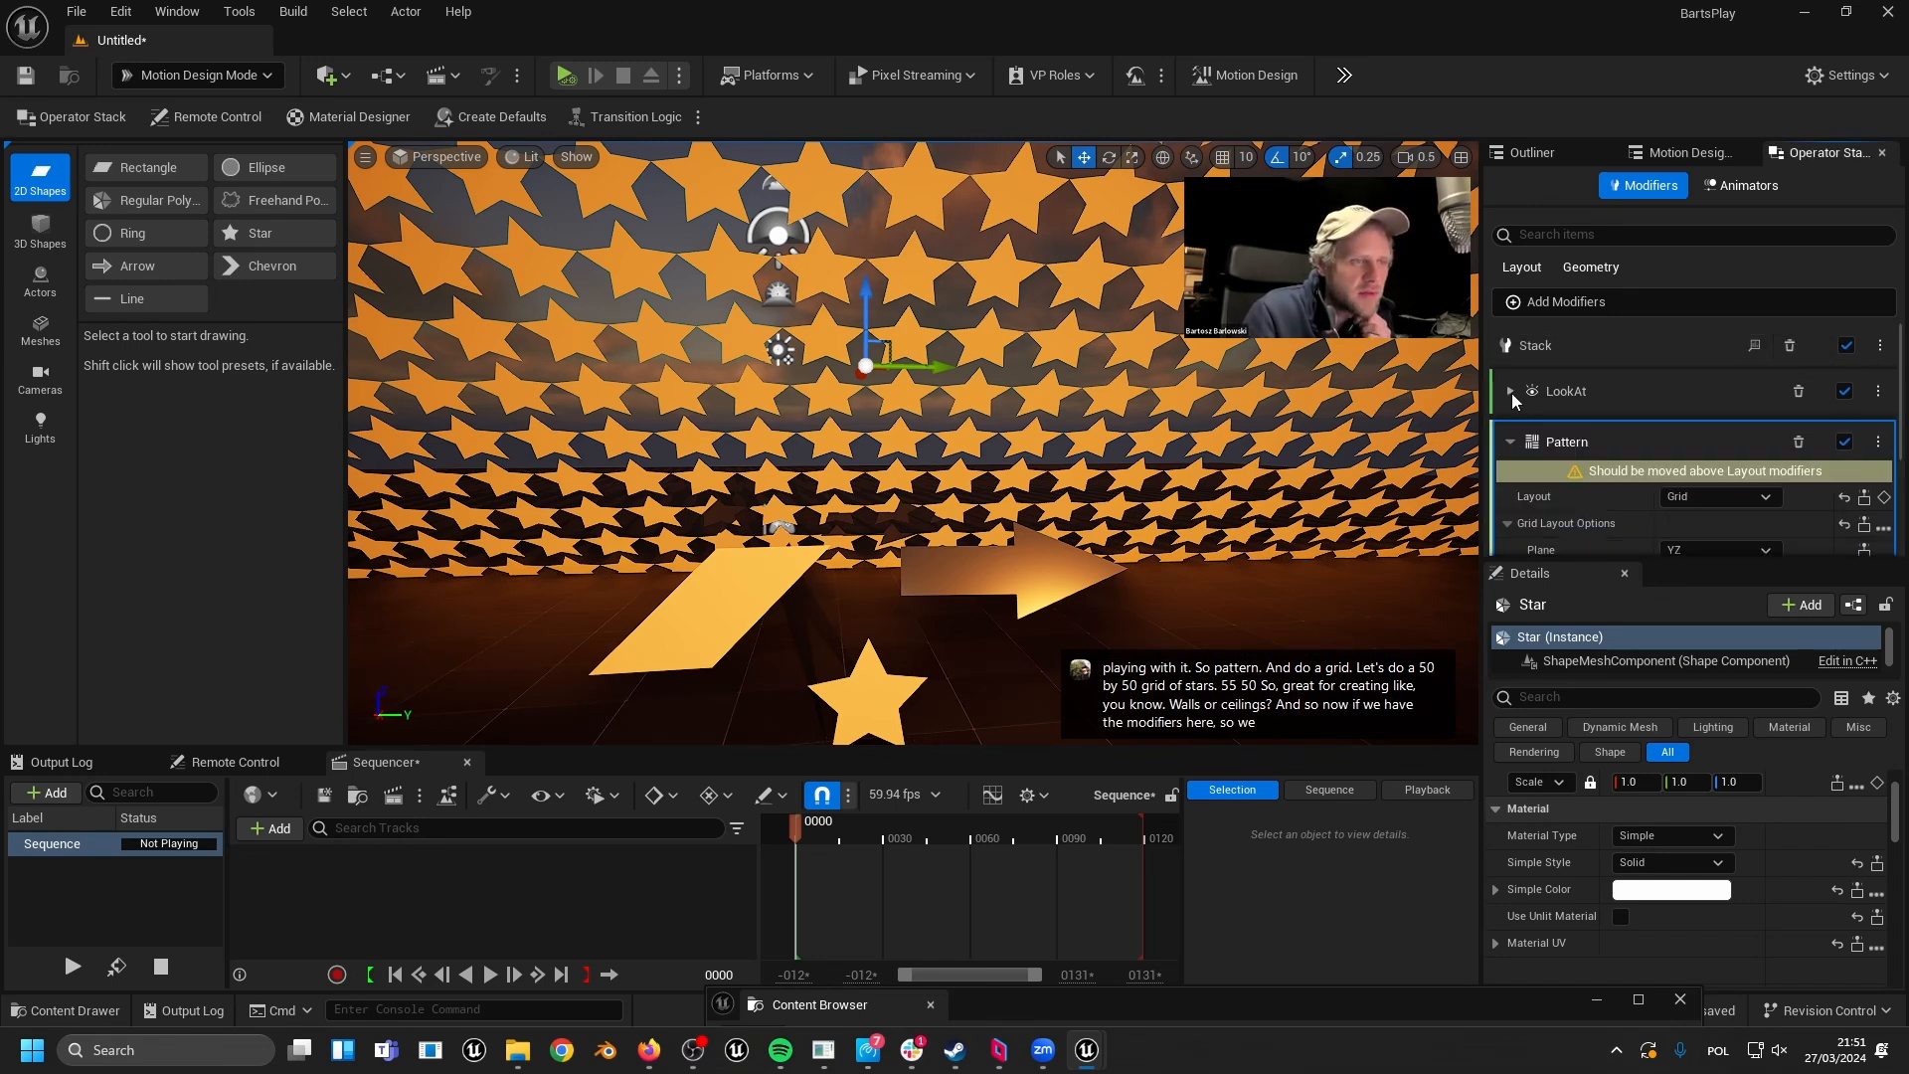
left_click(1509, 440)
left_click(1842, 392)
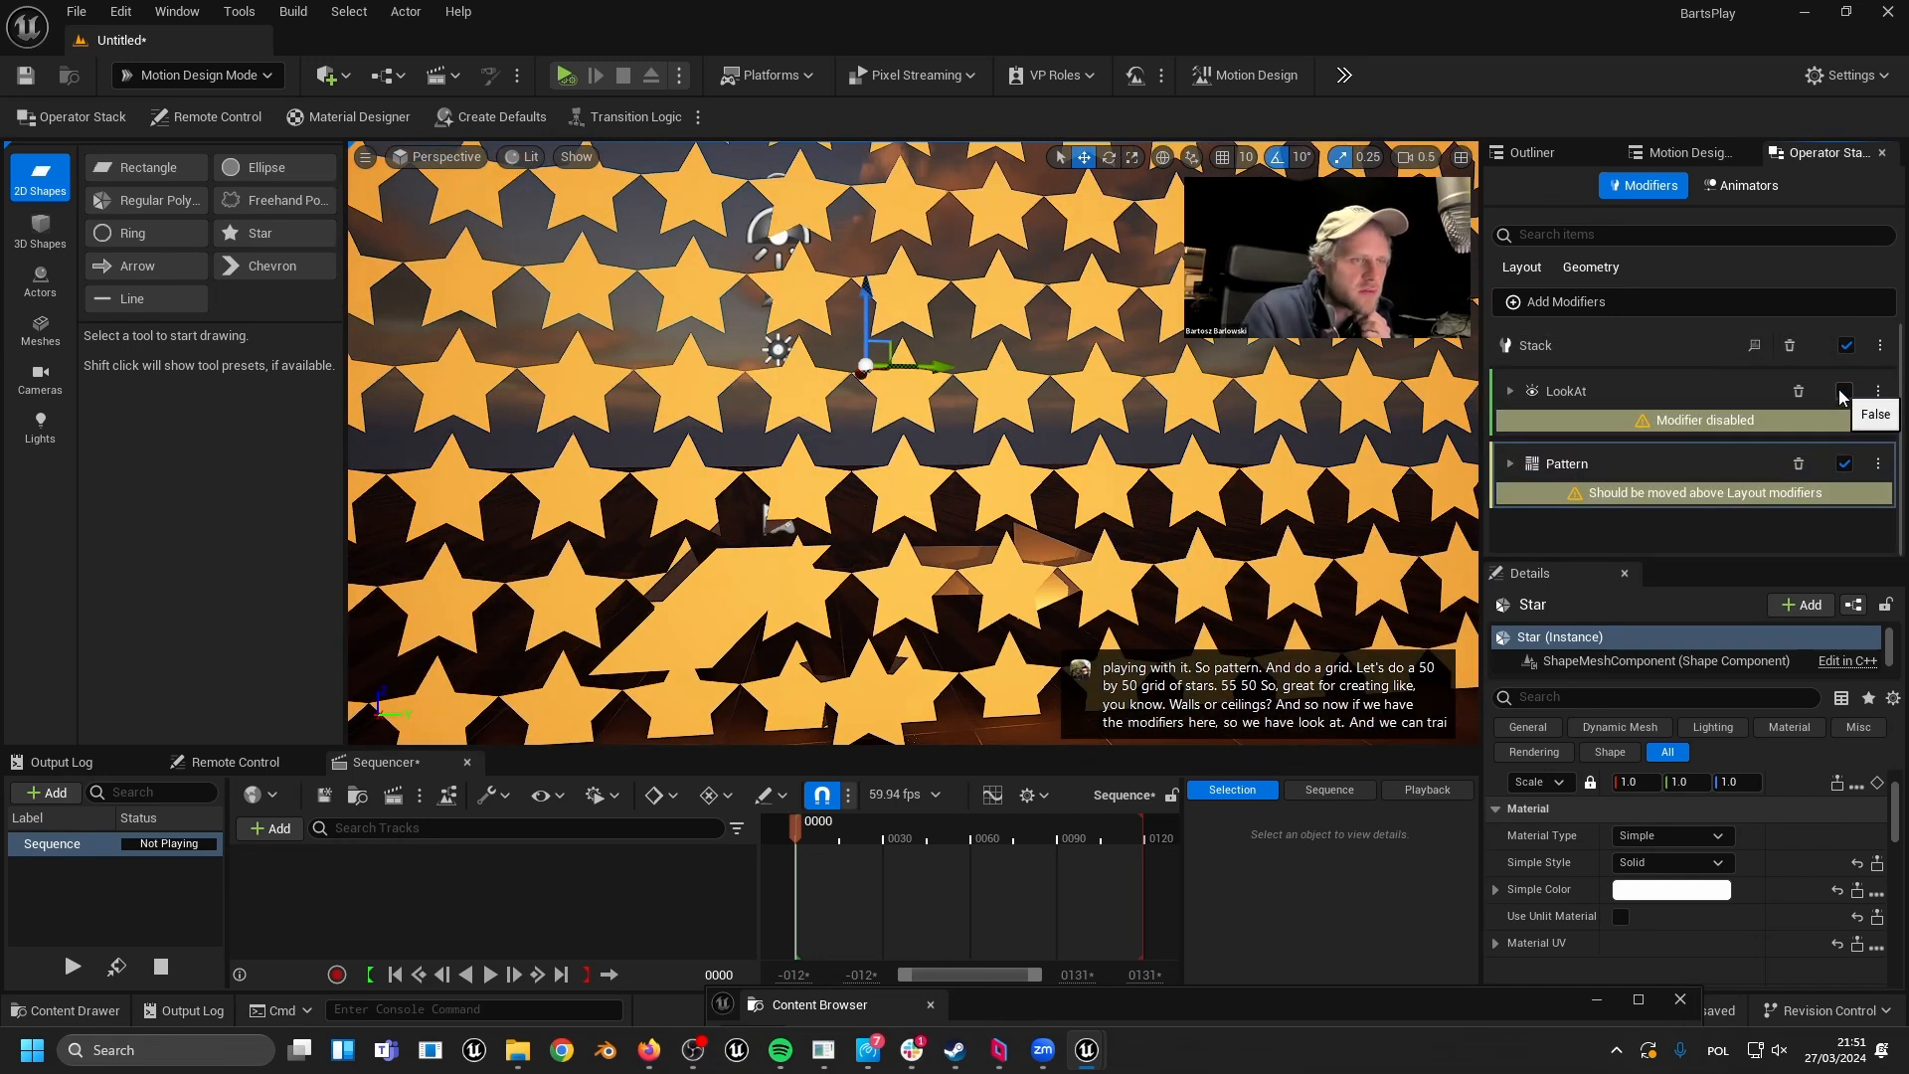
left_click(1842, 393)
- Move SM_MotionDesignStar along the ground in front of the star wall to test its Look At tracking
right_click_drag(1022, 463, 824, 540)
key("s")
left_click(771, 557)
left_click_drag(800, 553, 1201, 540)
right_click_drag(1202, 540, 1256, 503)
left_click_drag(1009, 527, 890, 617)
left_click_drag(920, 542, 832, 557)
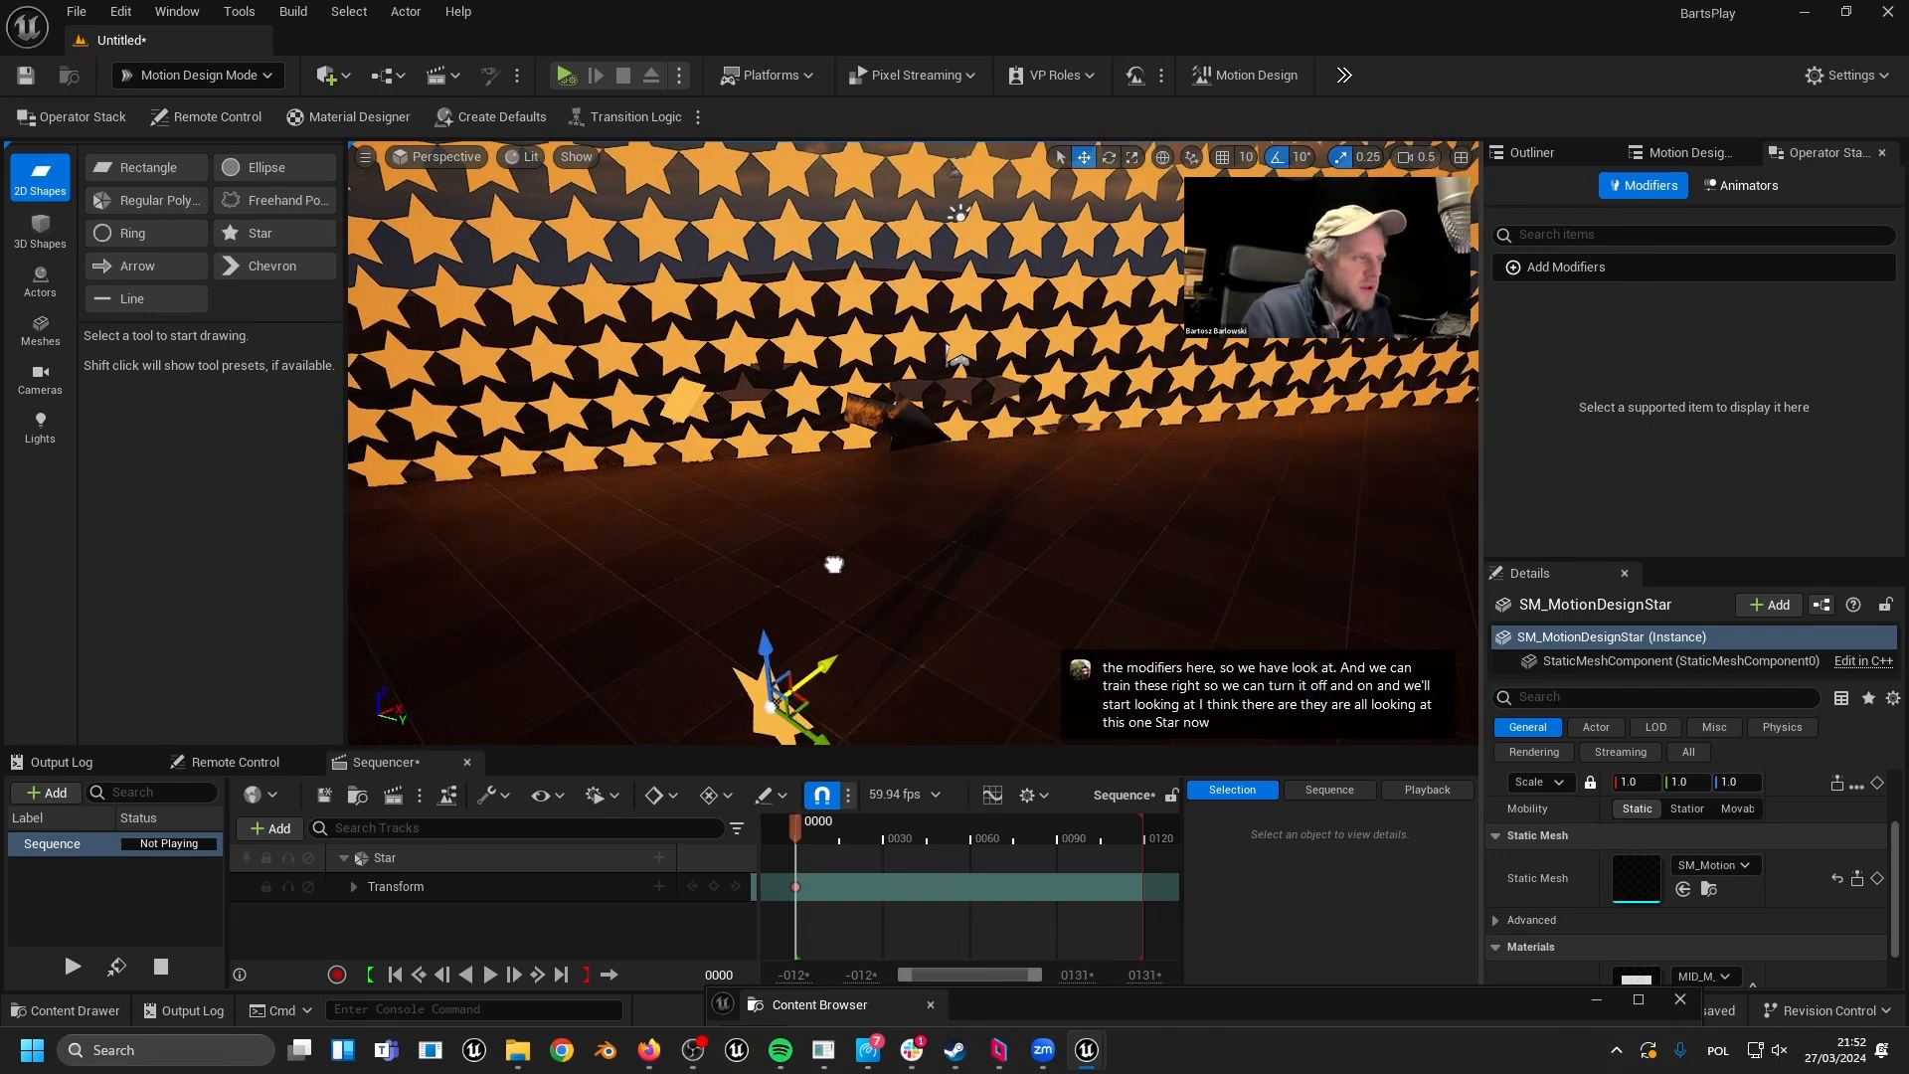
- Add an Extrude geometry modifier to the patterned star
left_click(818, 295)
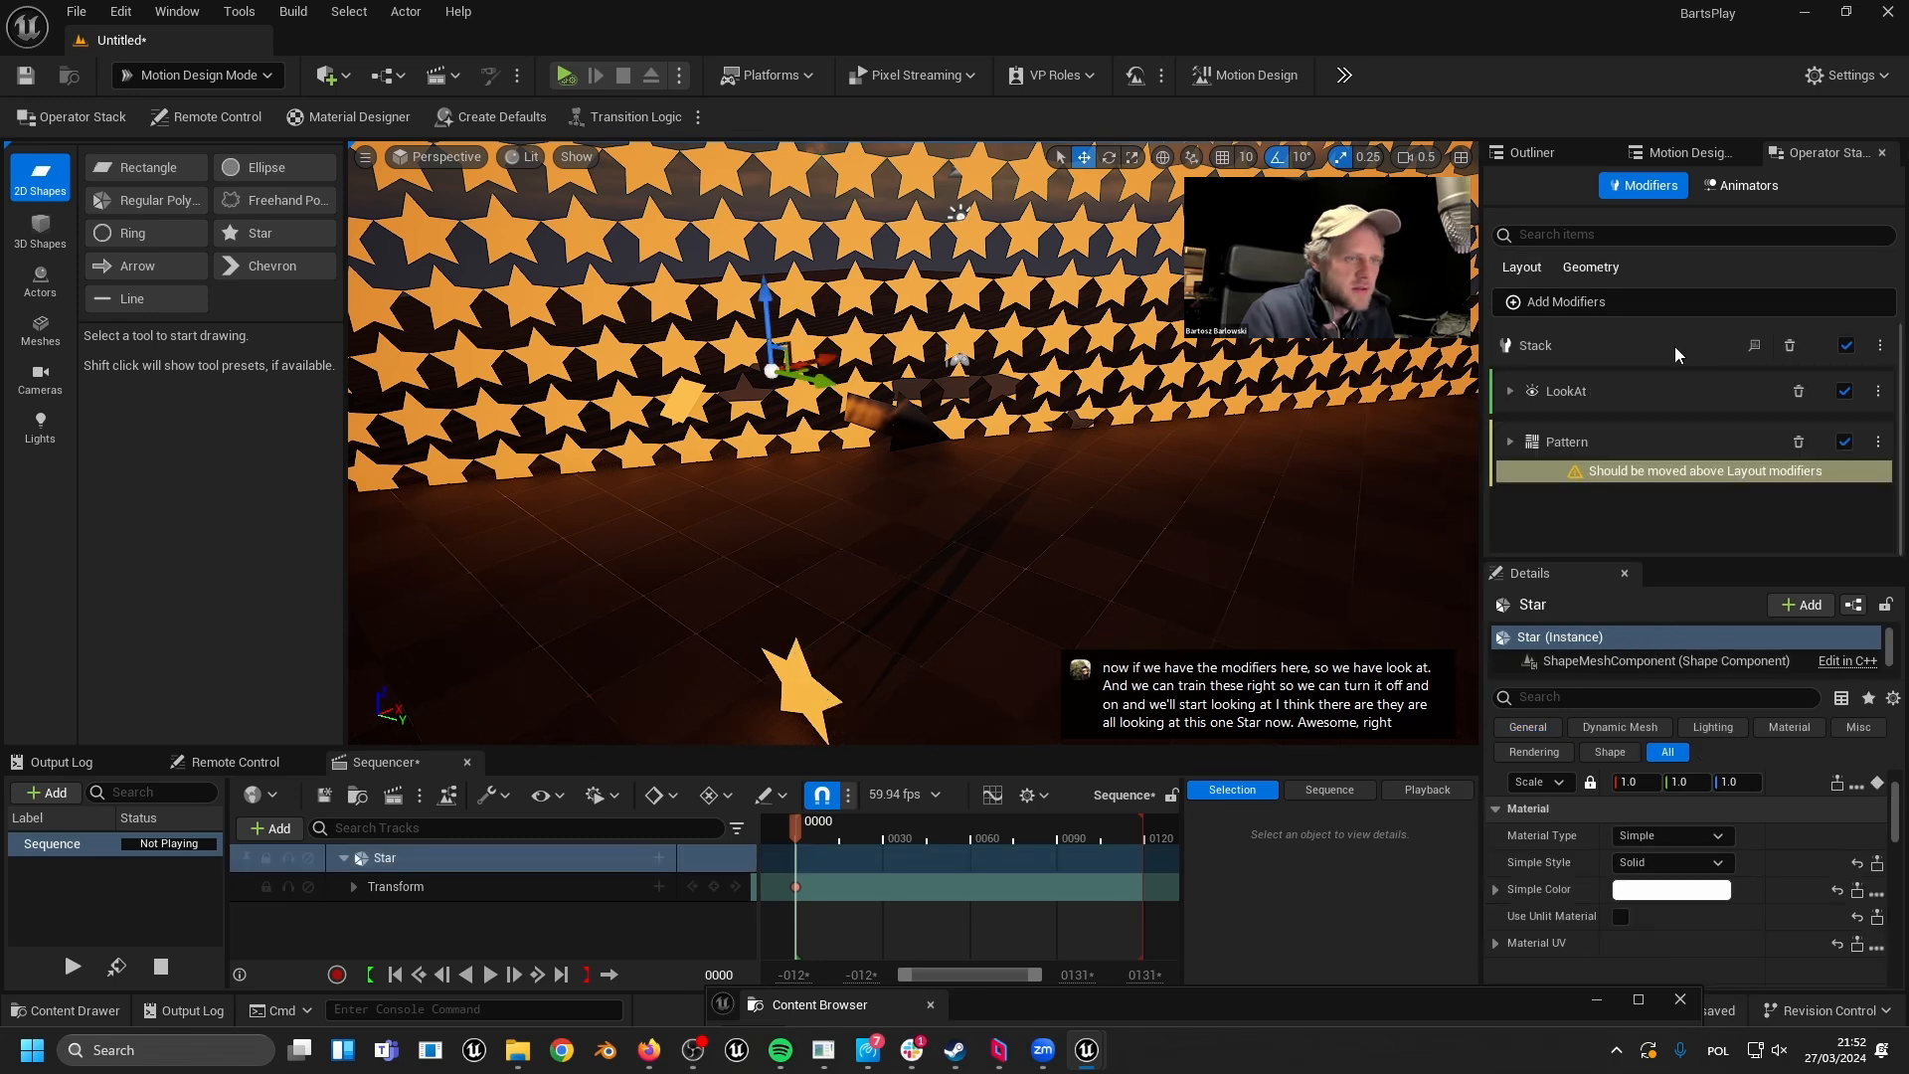
left_click(1577, 302)
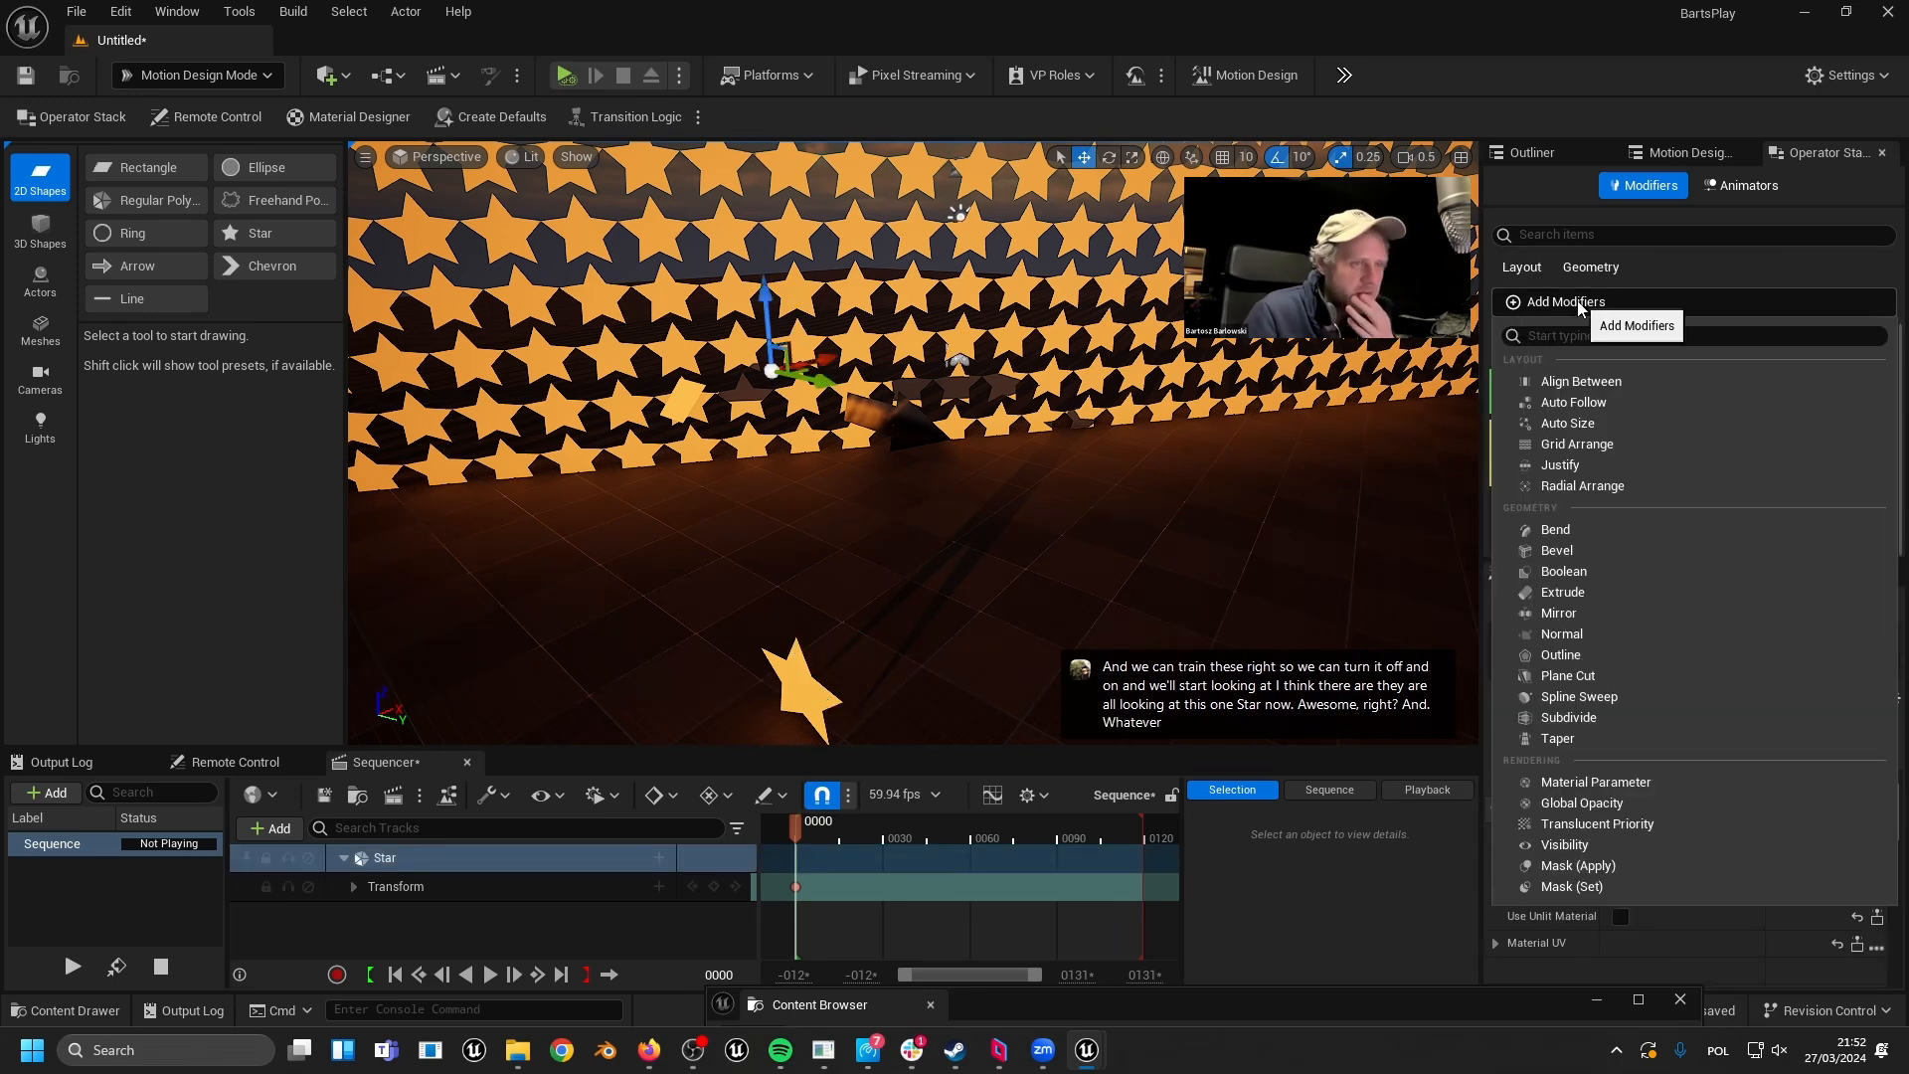
left_click(1581, 592)
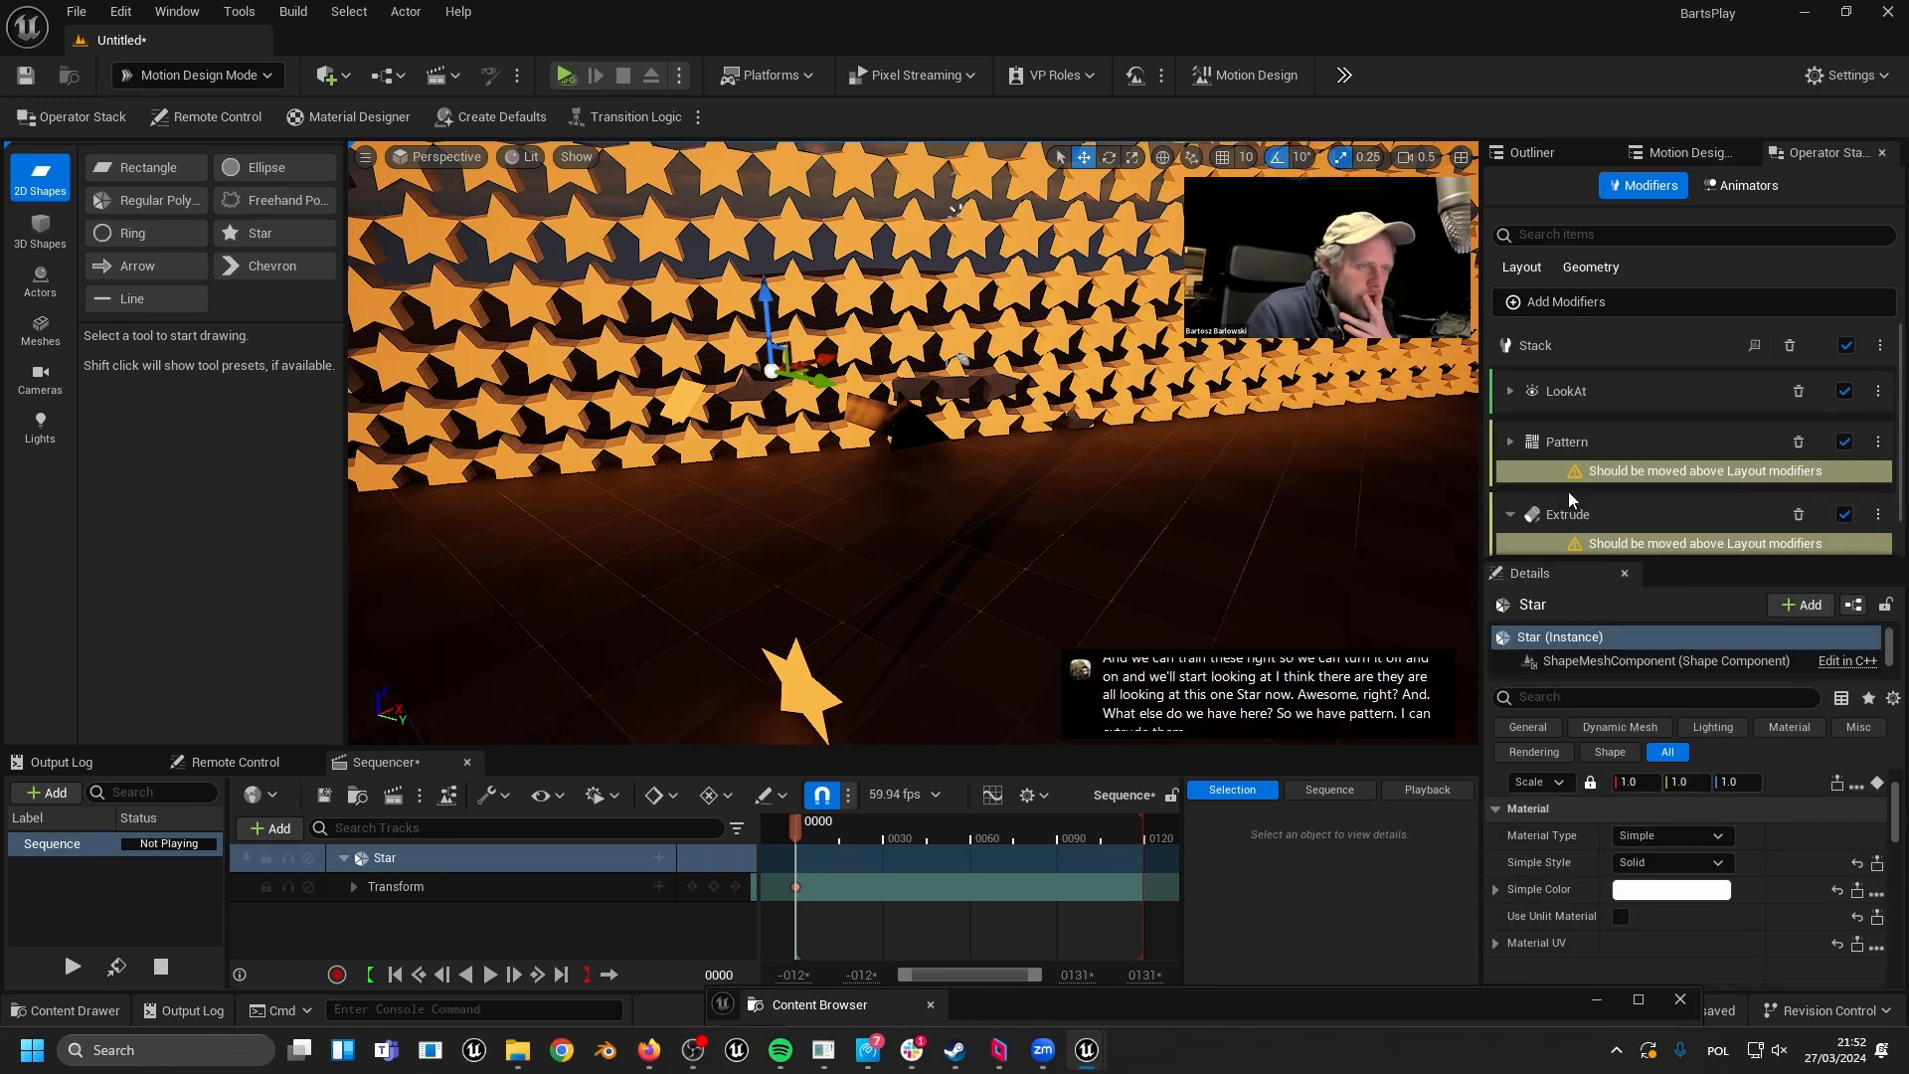
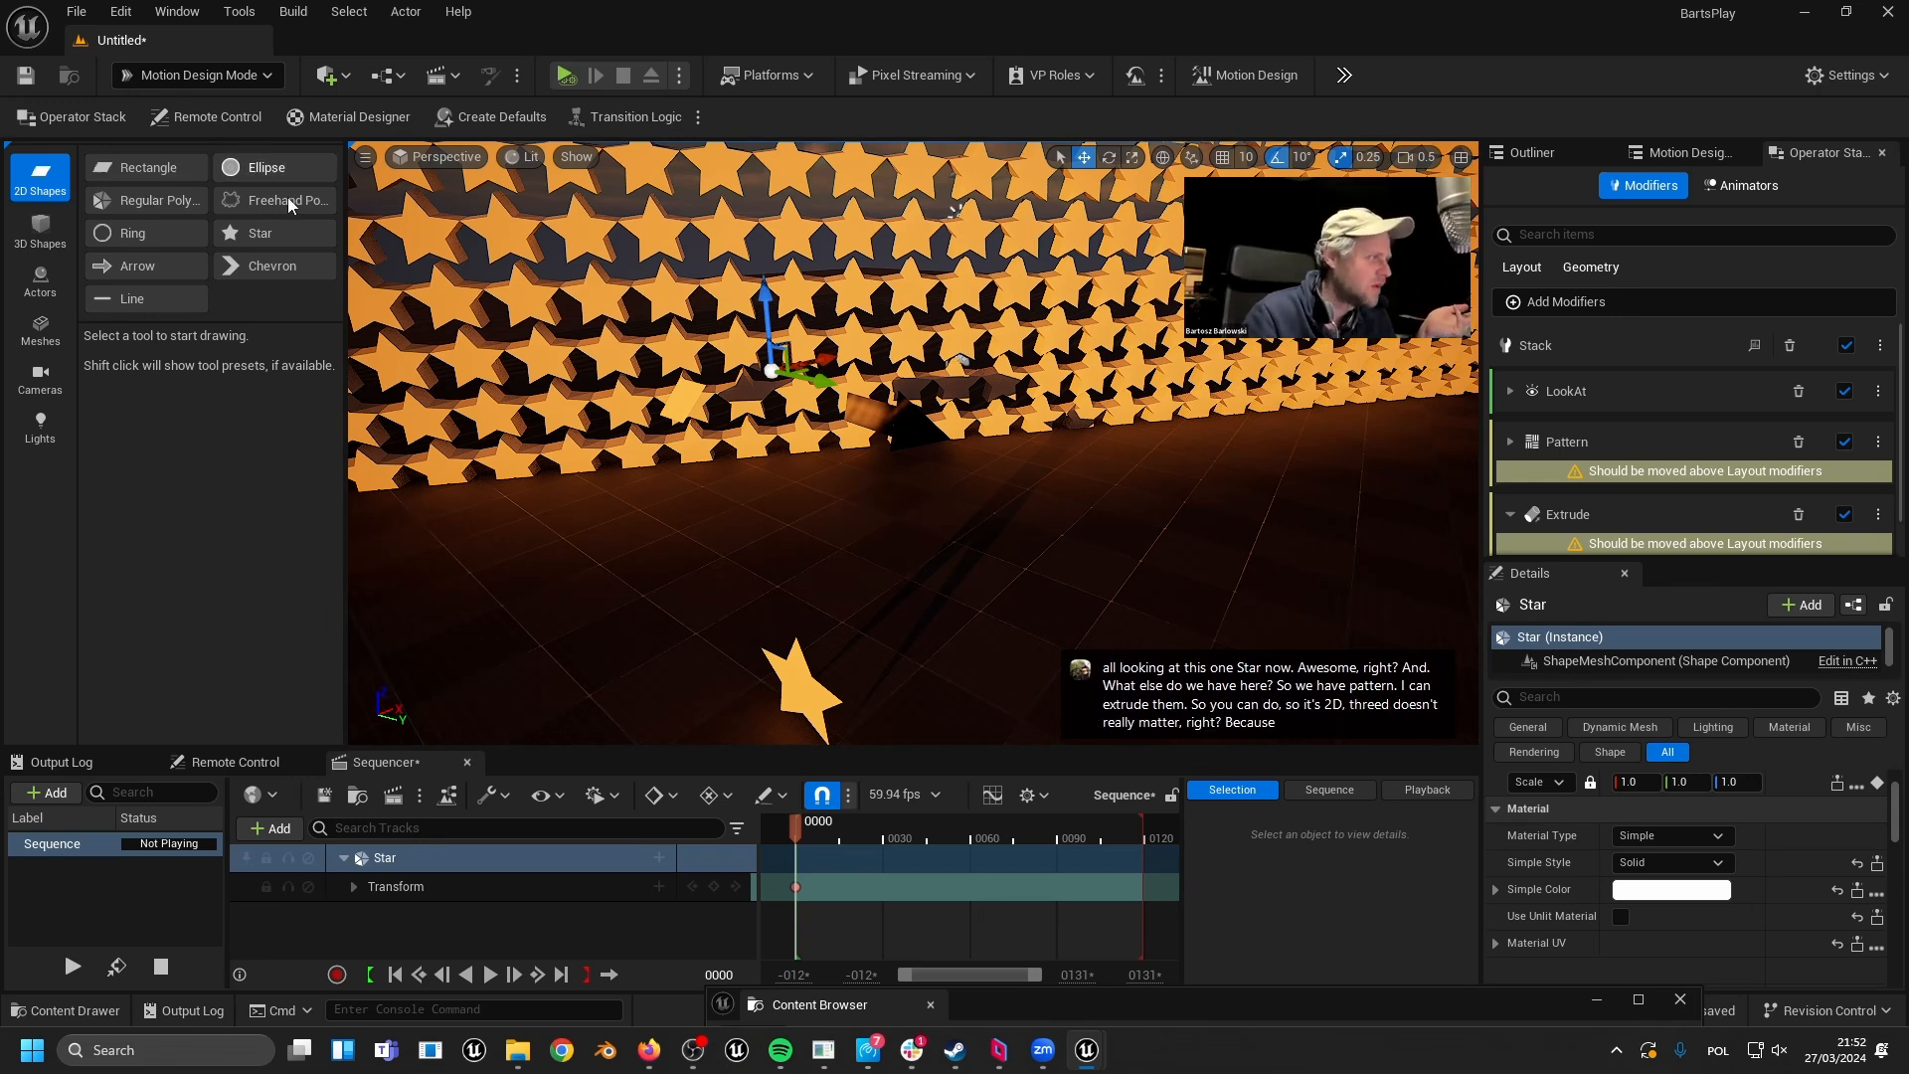
- Set the Extrude depth to 4 cm and check the thickness of the stars in the wall
scroll(1569, 428, "down", 1)
scroll(1595, 456, "down", 3)
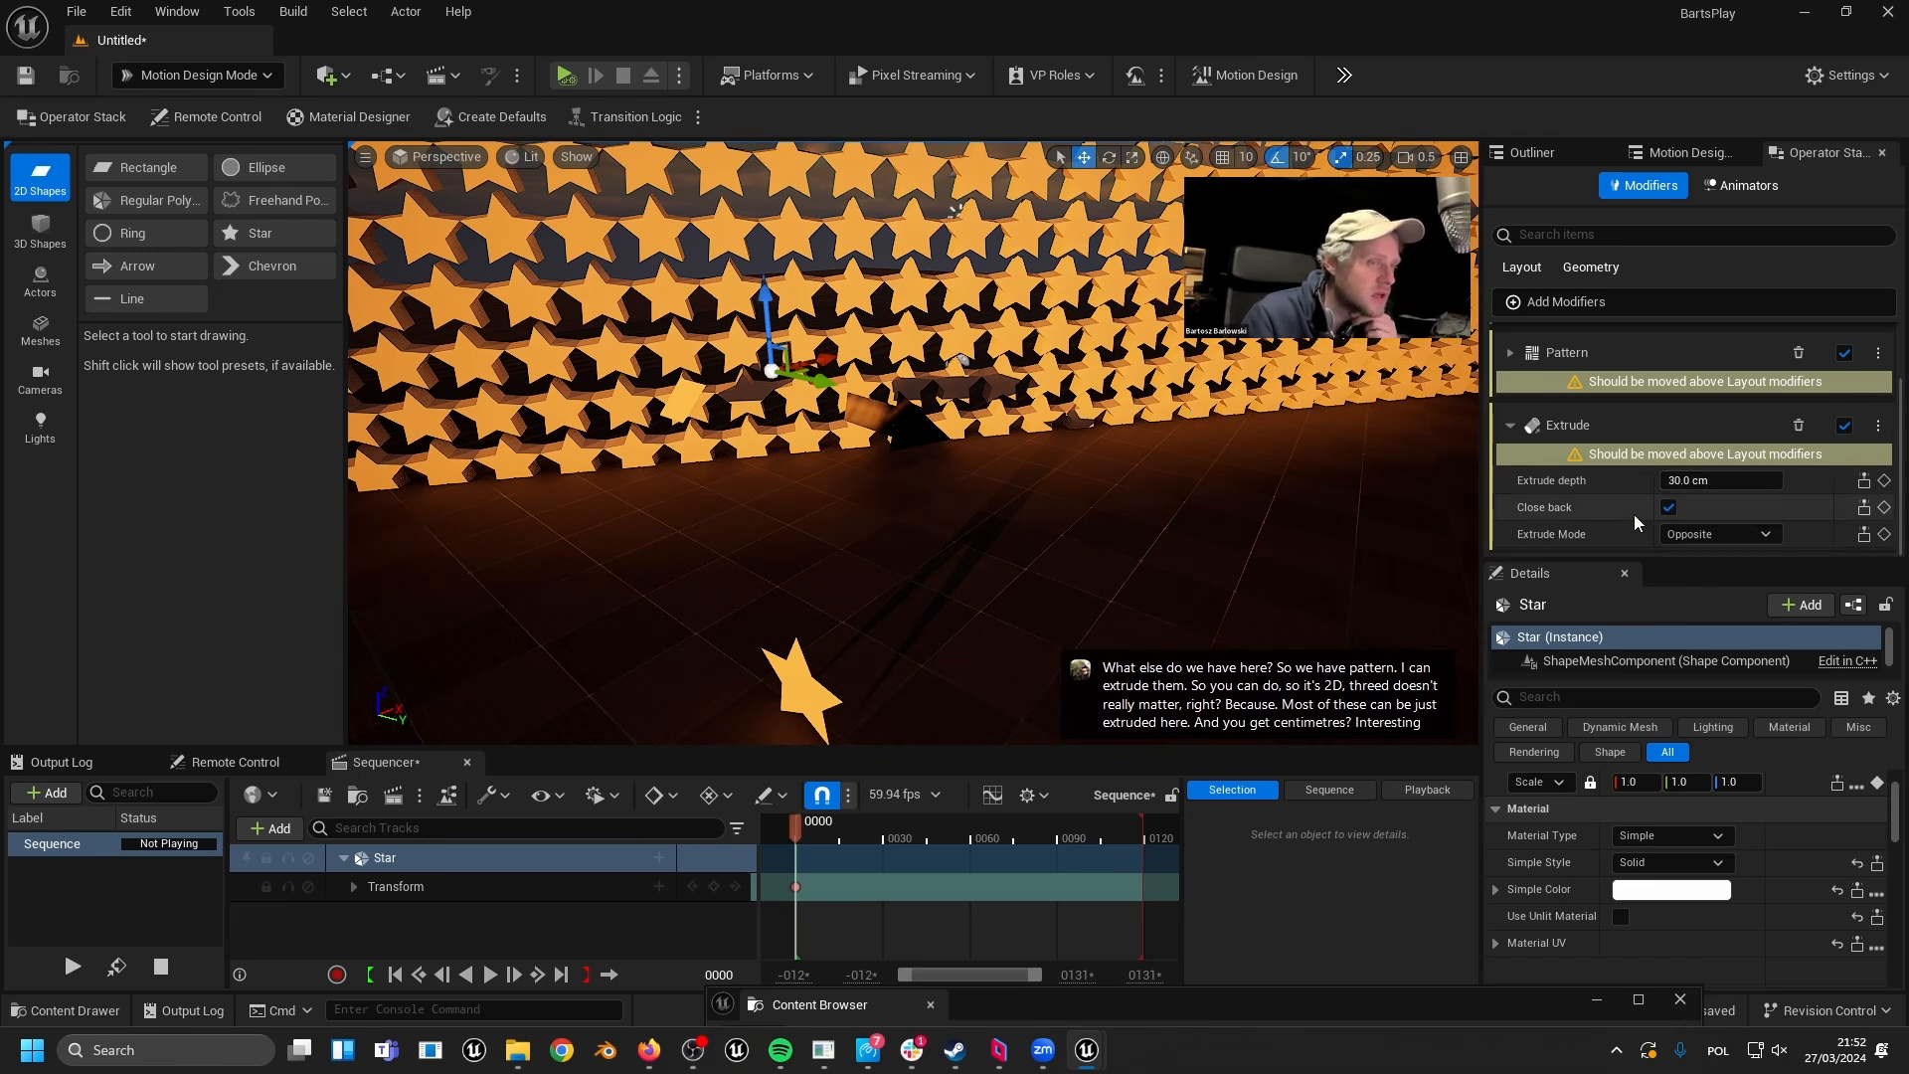
left_click(1698, 481)
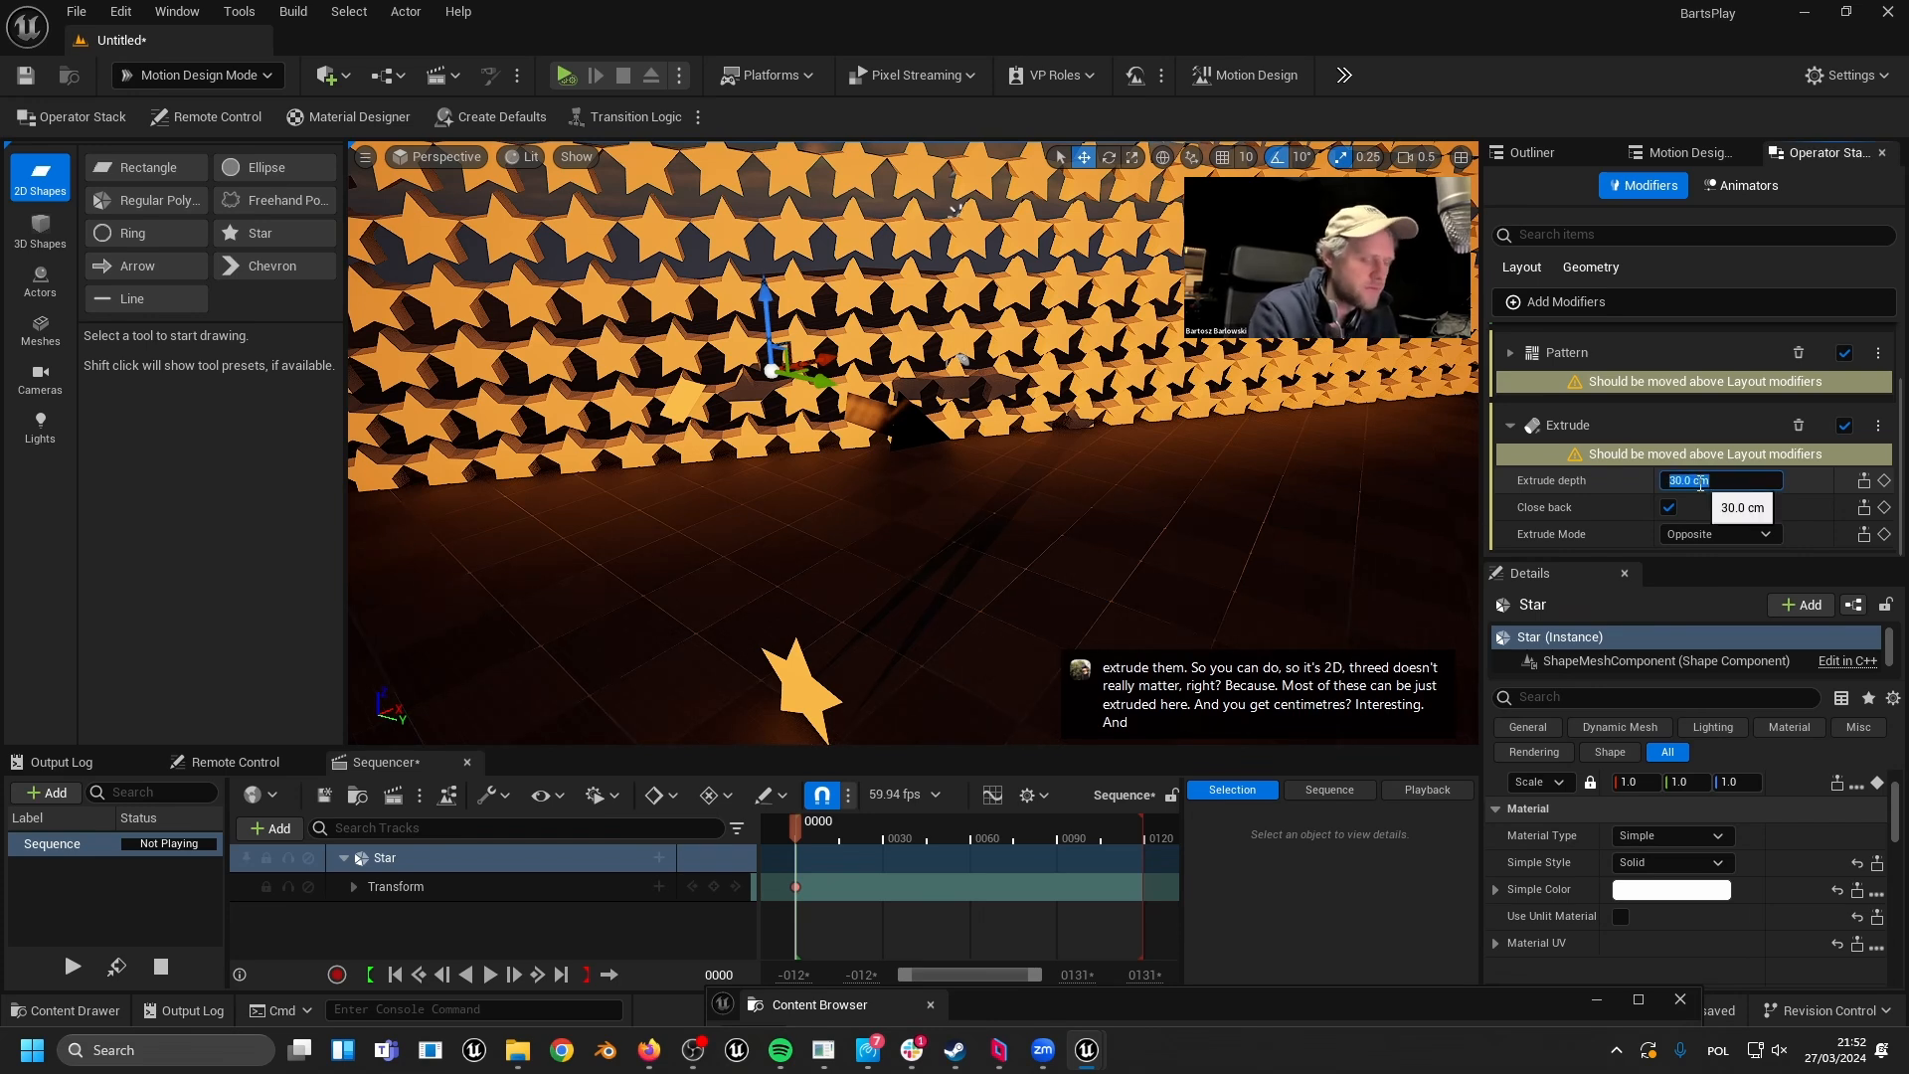
type("4")
key("Return")
mouse_move(912, 444)
right_mouse_down()
mouse_move(1123, 442)
mouse_move(905, 456)
mouse_move(906, 413)
mouse_move(895, 454)
right_mouse_up()
key("w")
scroll(925, 443, "up", 1)
key("s")
key("s")
key("w")
- Try a Bend modifier on the star wall with a Bend Position X of 0.66, and delete the modifier
left_click(1588, 302)
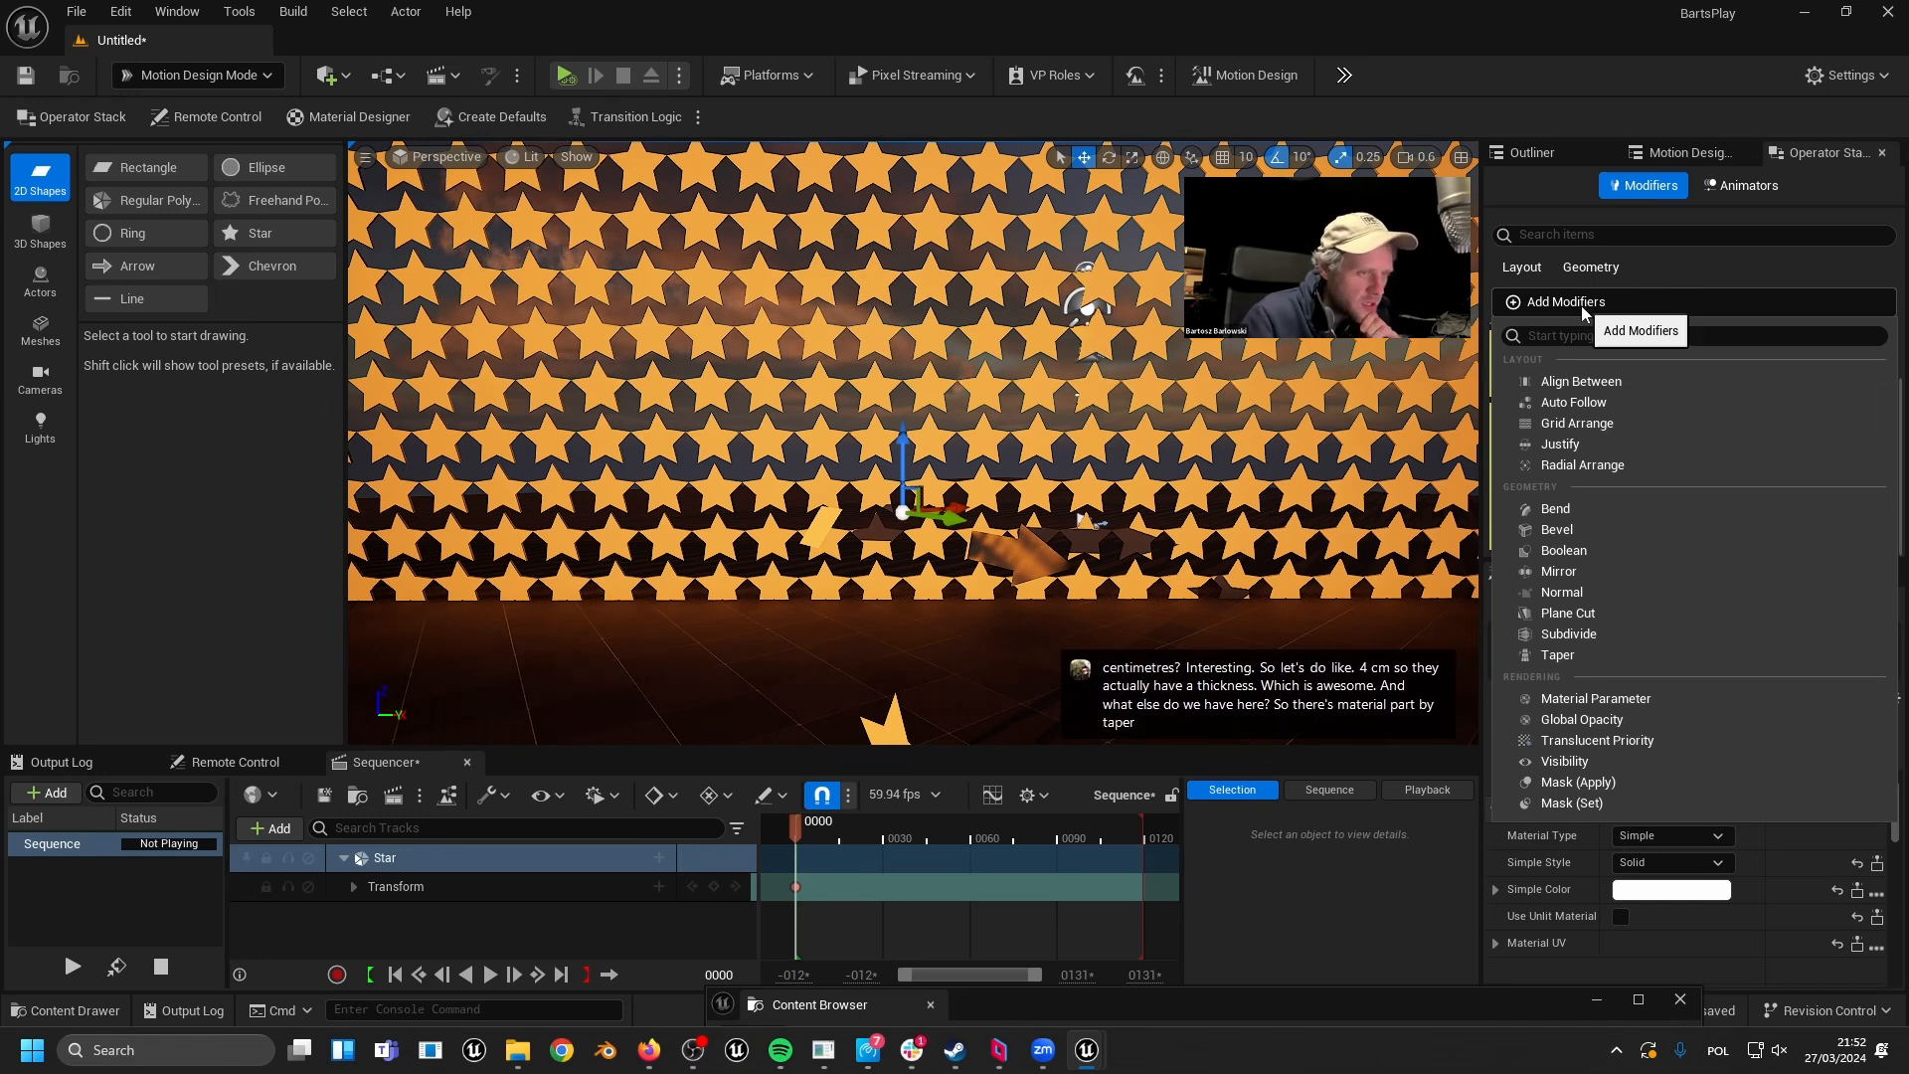
left_click(1559, 507)
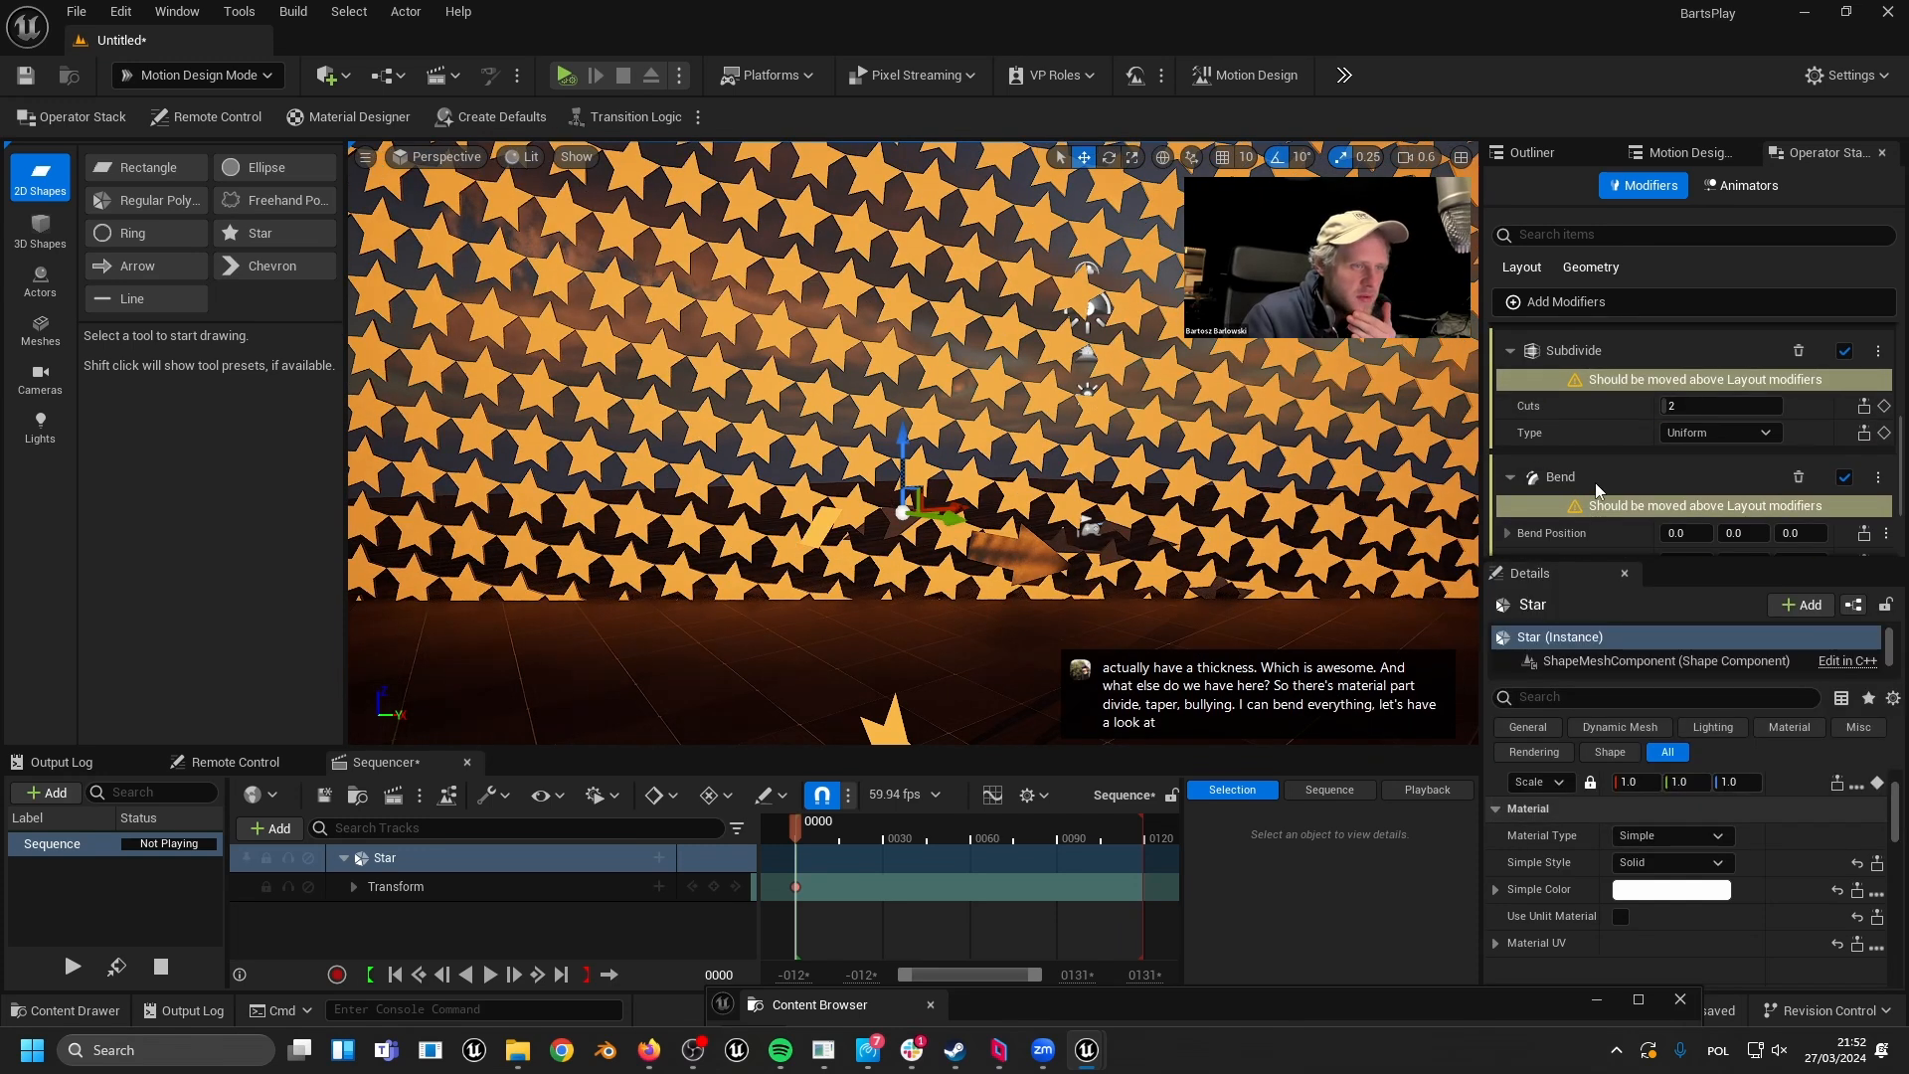
scroll(1597, 484, "down", 1)
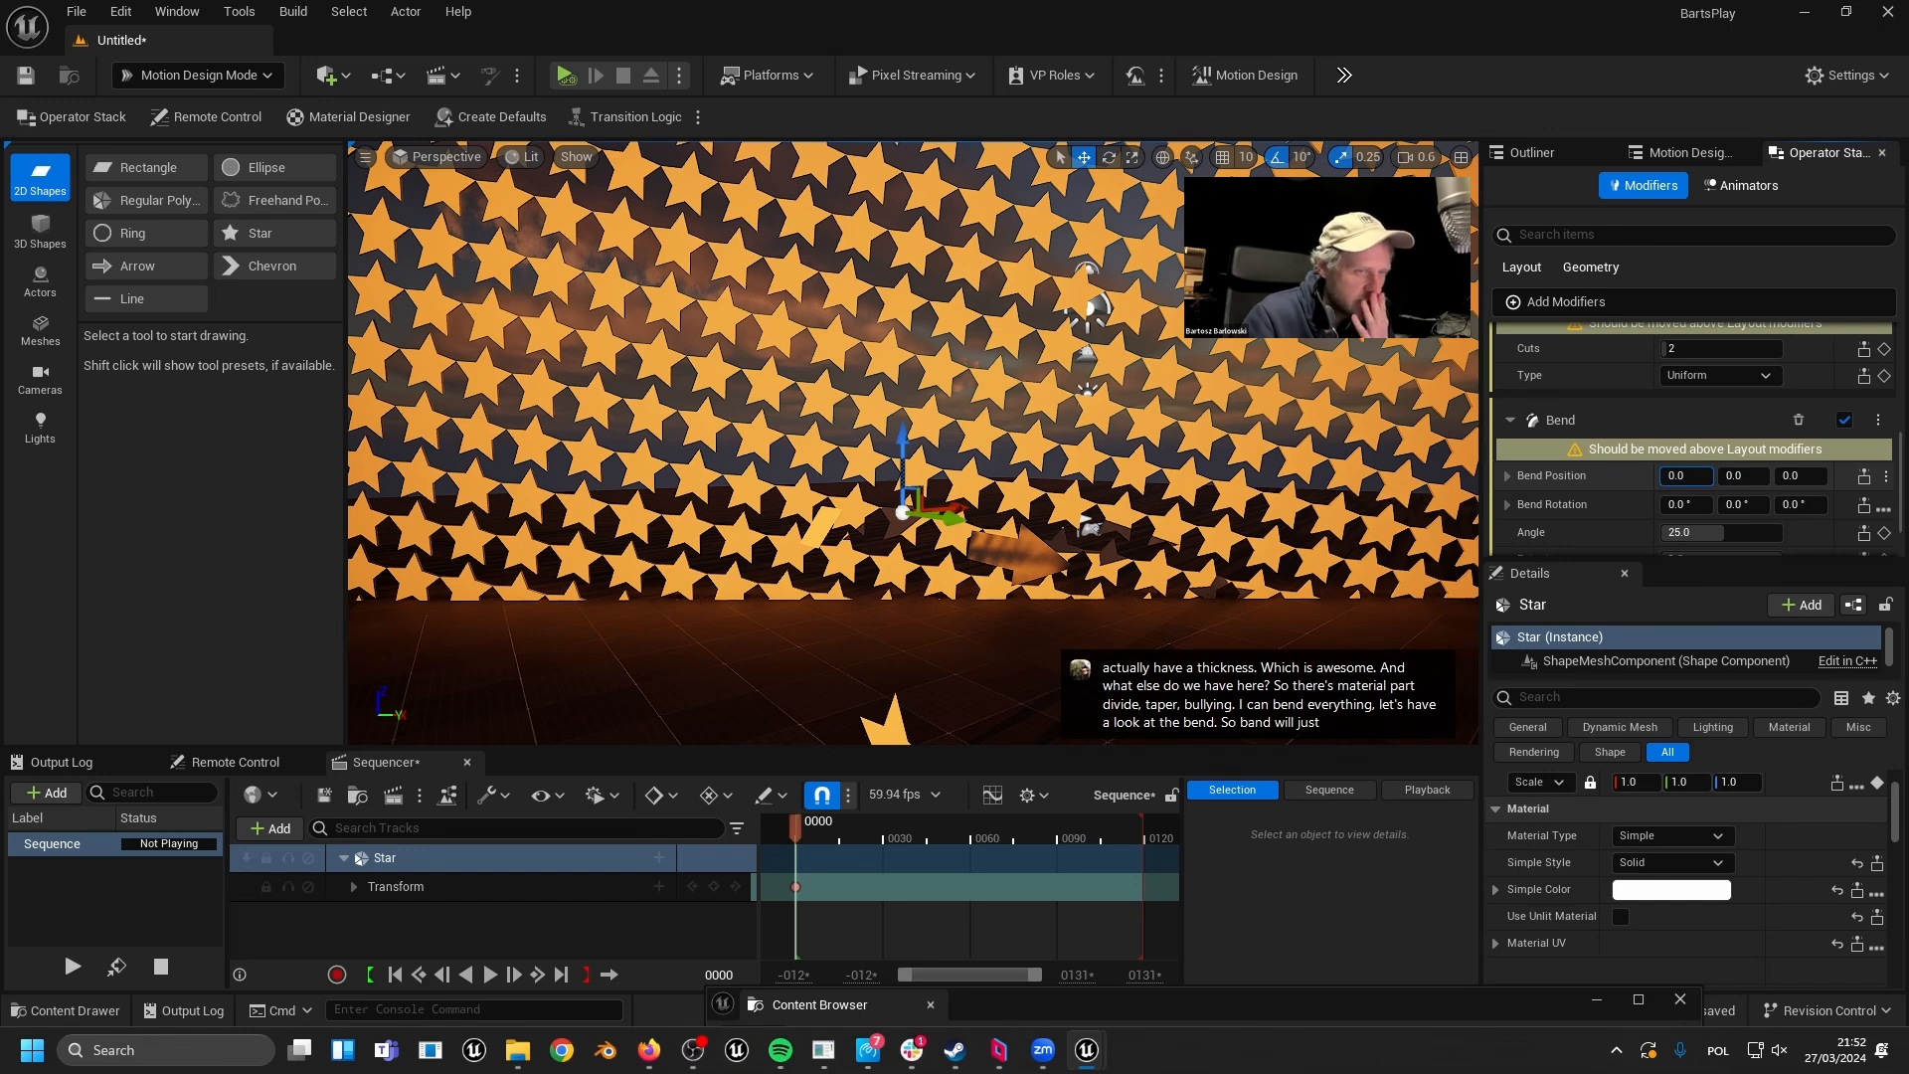
left_click_drag(1685, 476, 1717, 476)
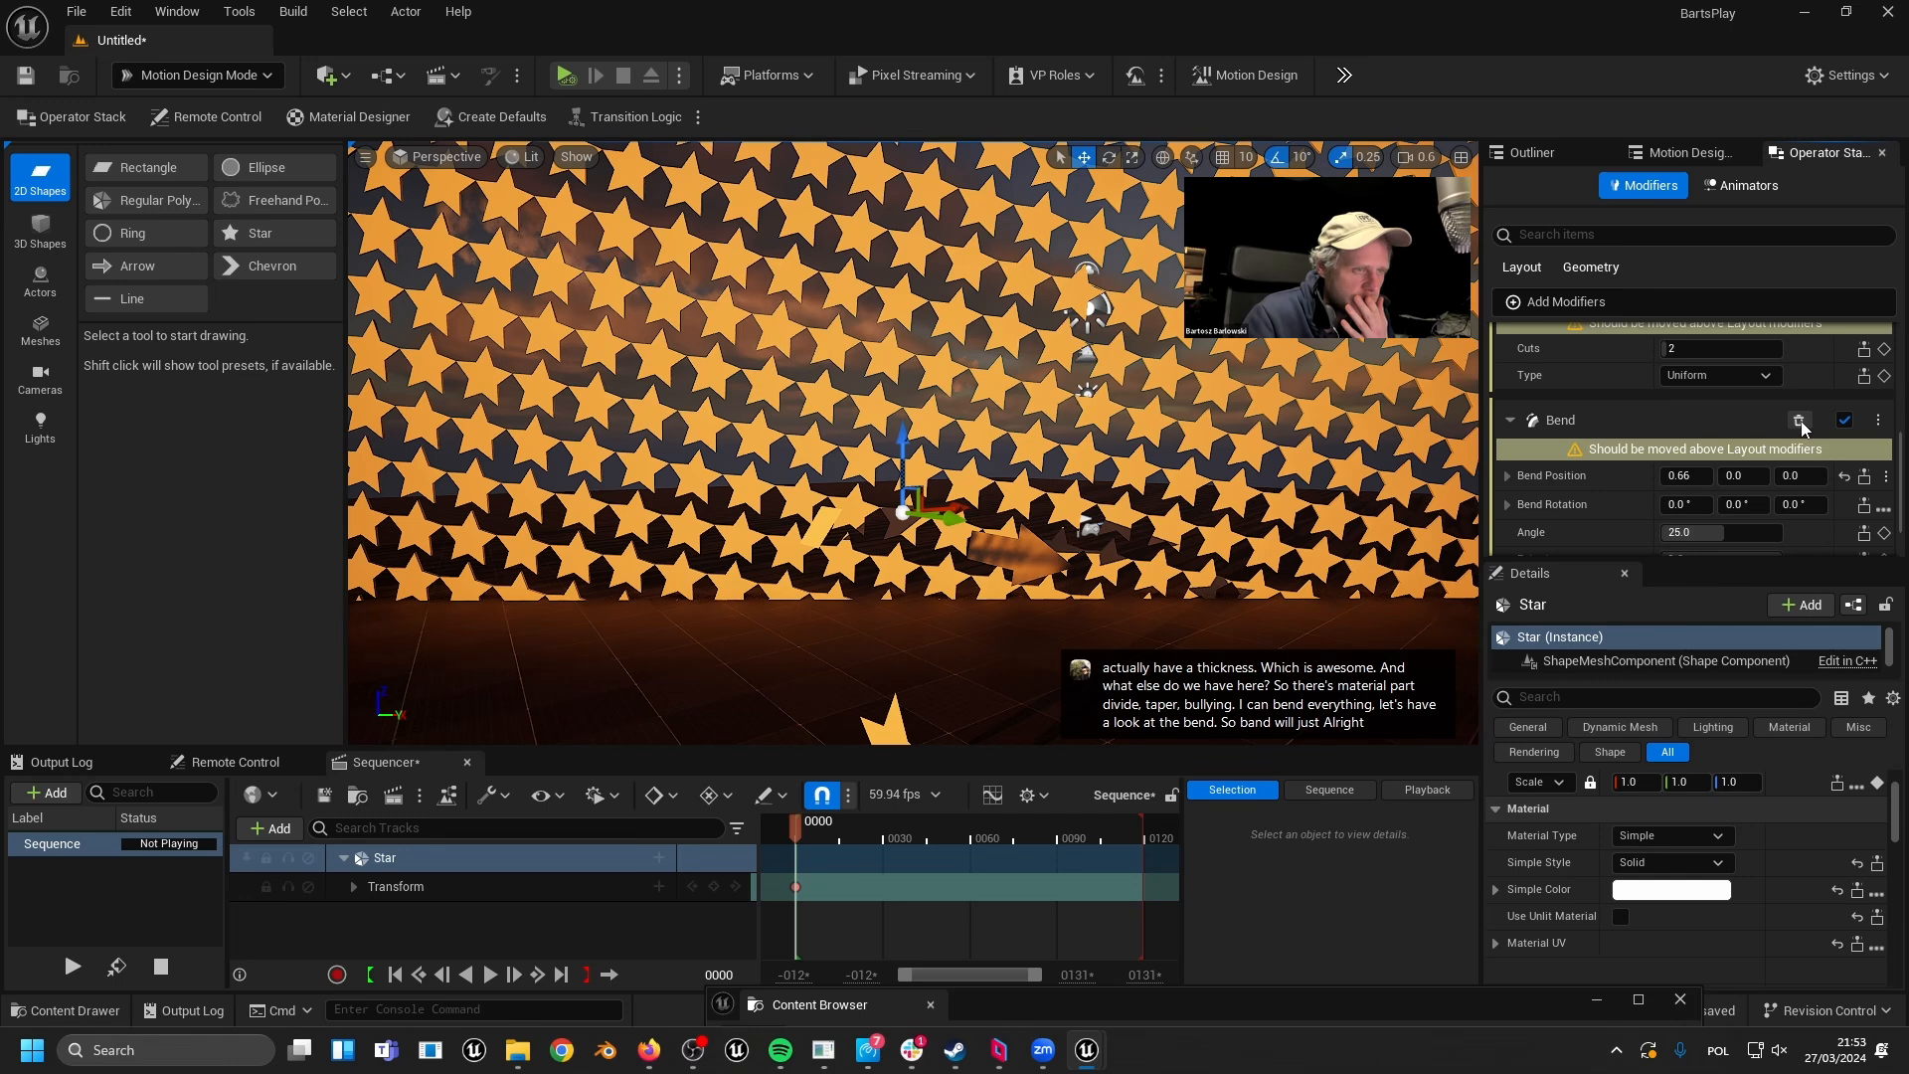
left_click(1799, 421)
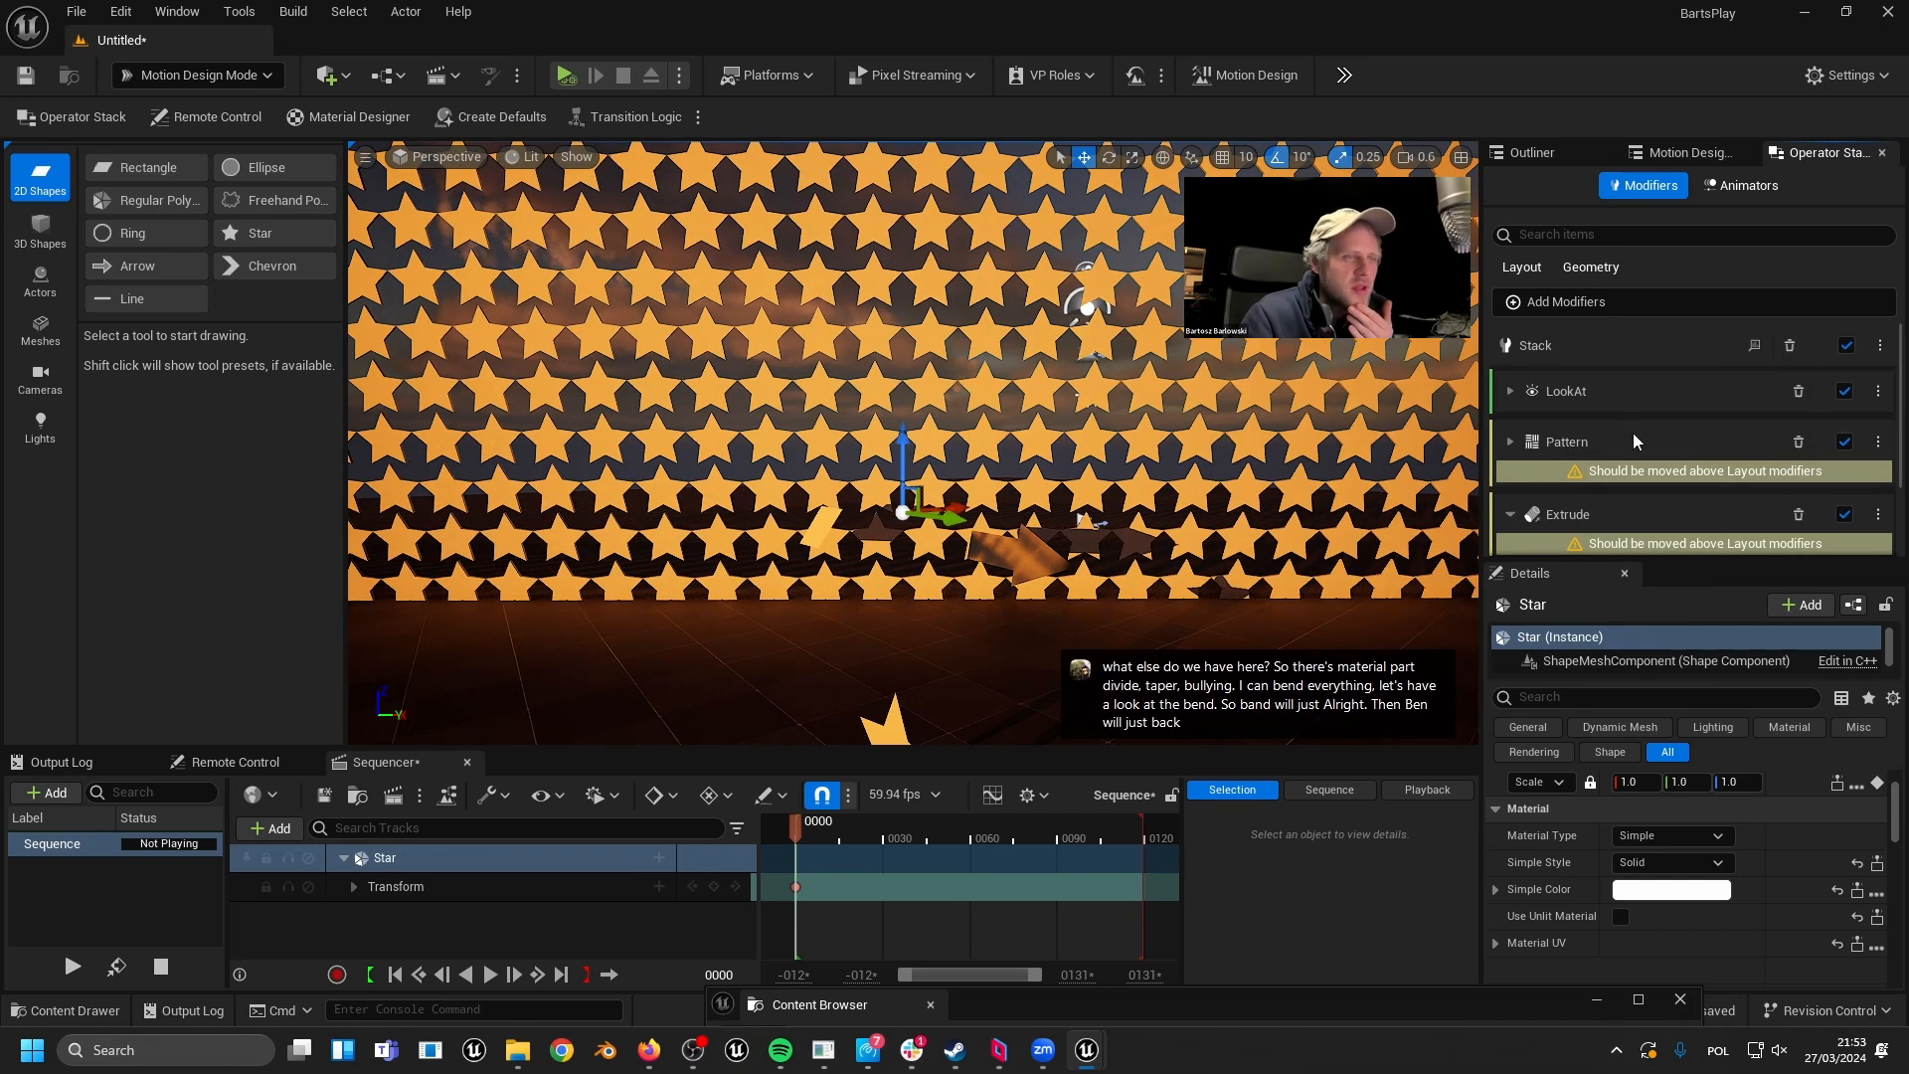
- Try a Pulse animator with the Rotation preset on the patterned star, and delete it
left_click(1742, 185)
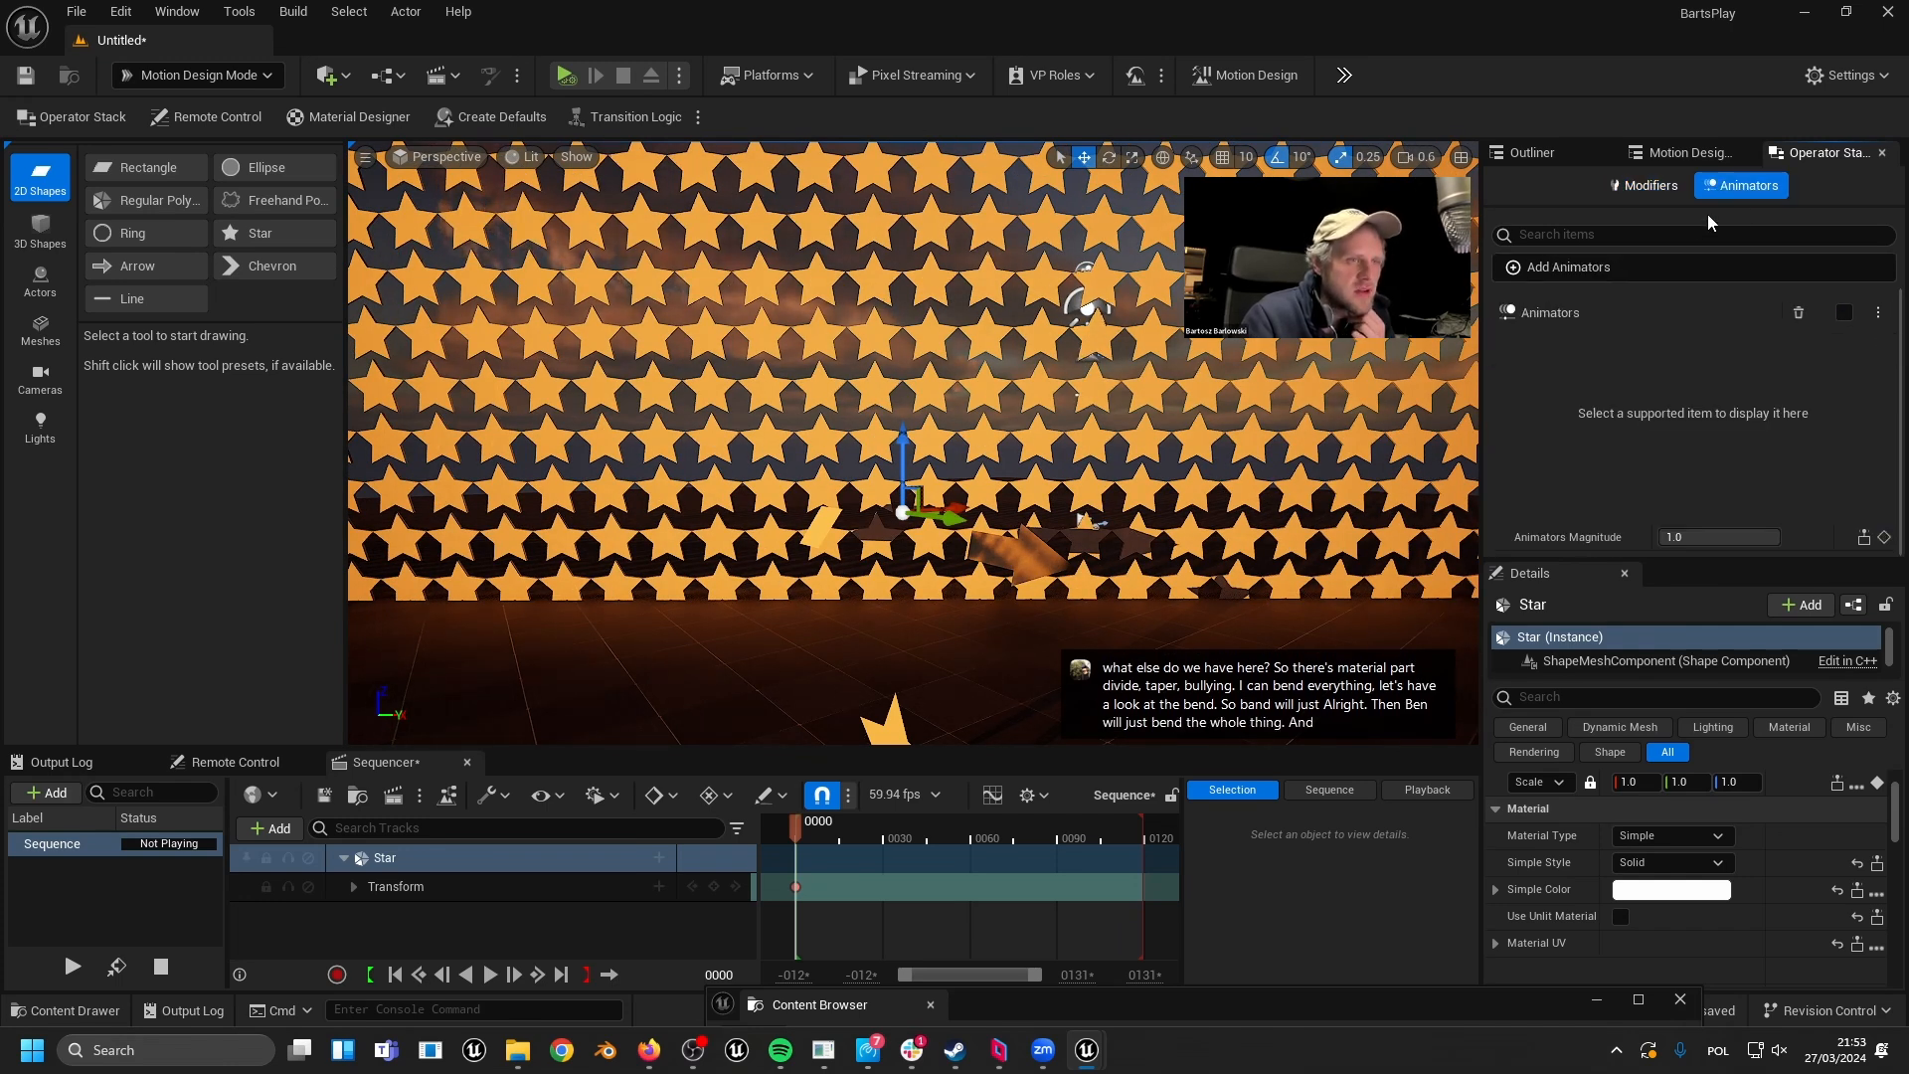
left_click(1615, 267)
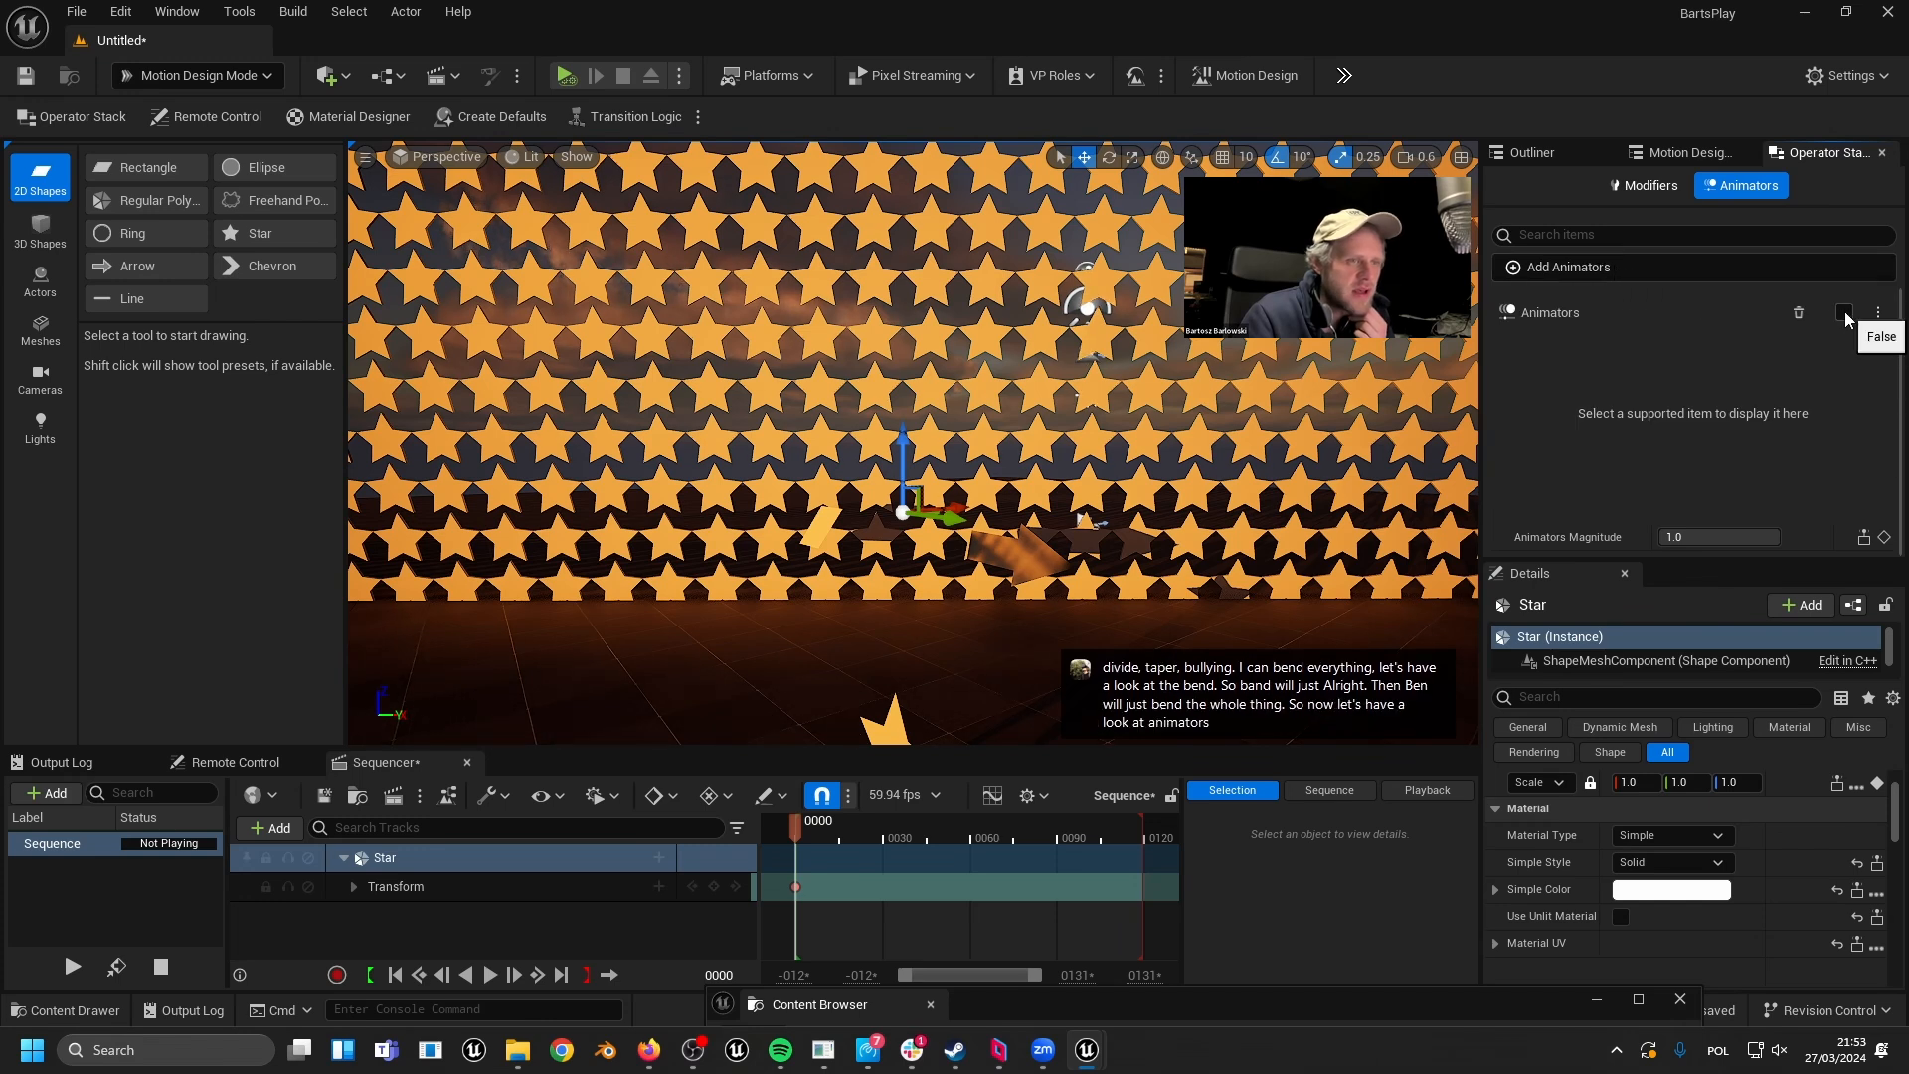
left_click(1589, 267)
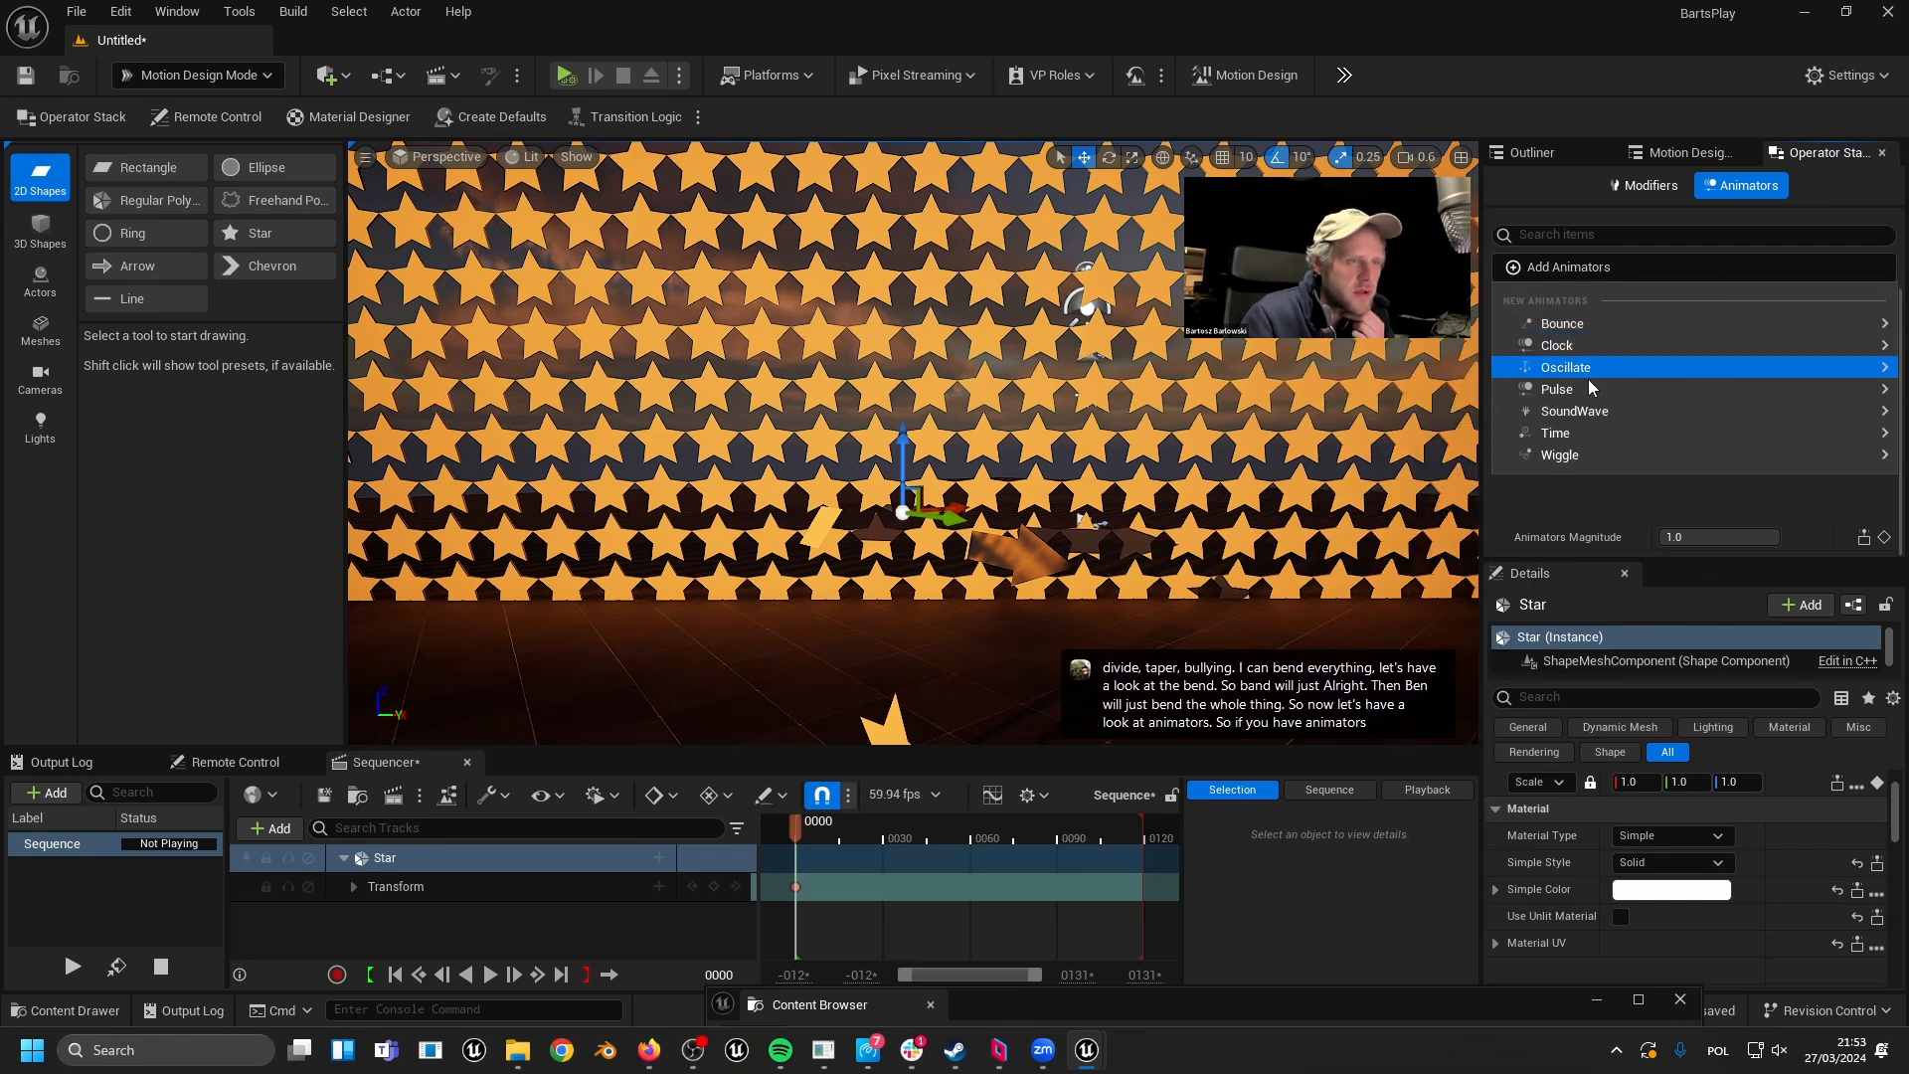
mouse_move(1565, 390)
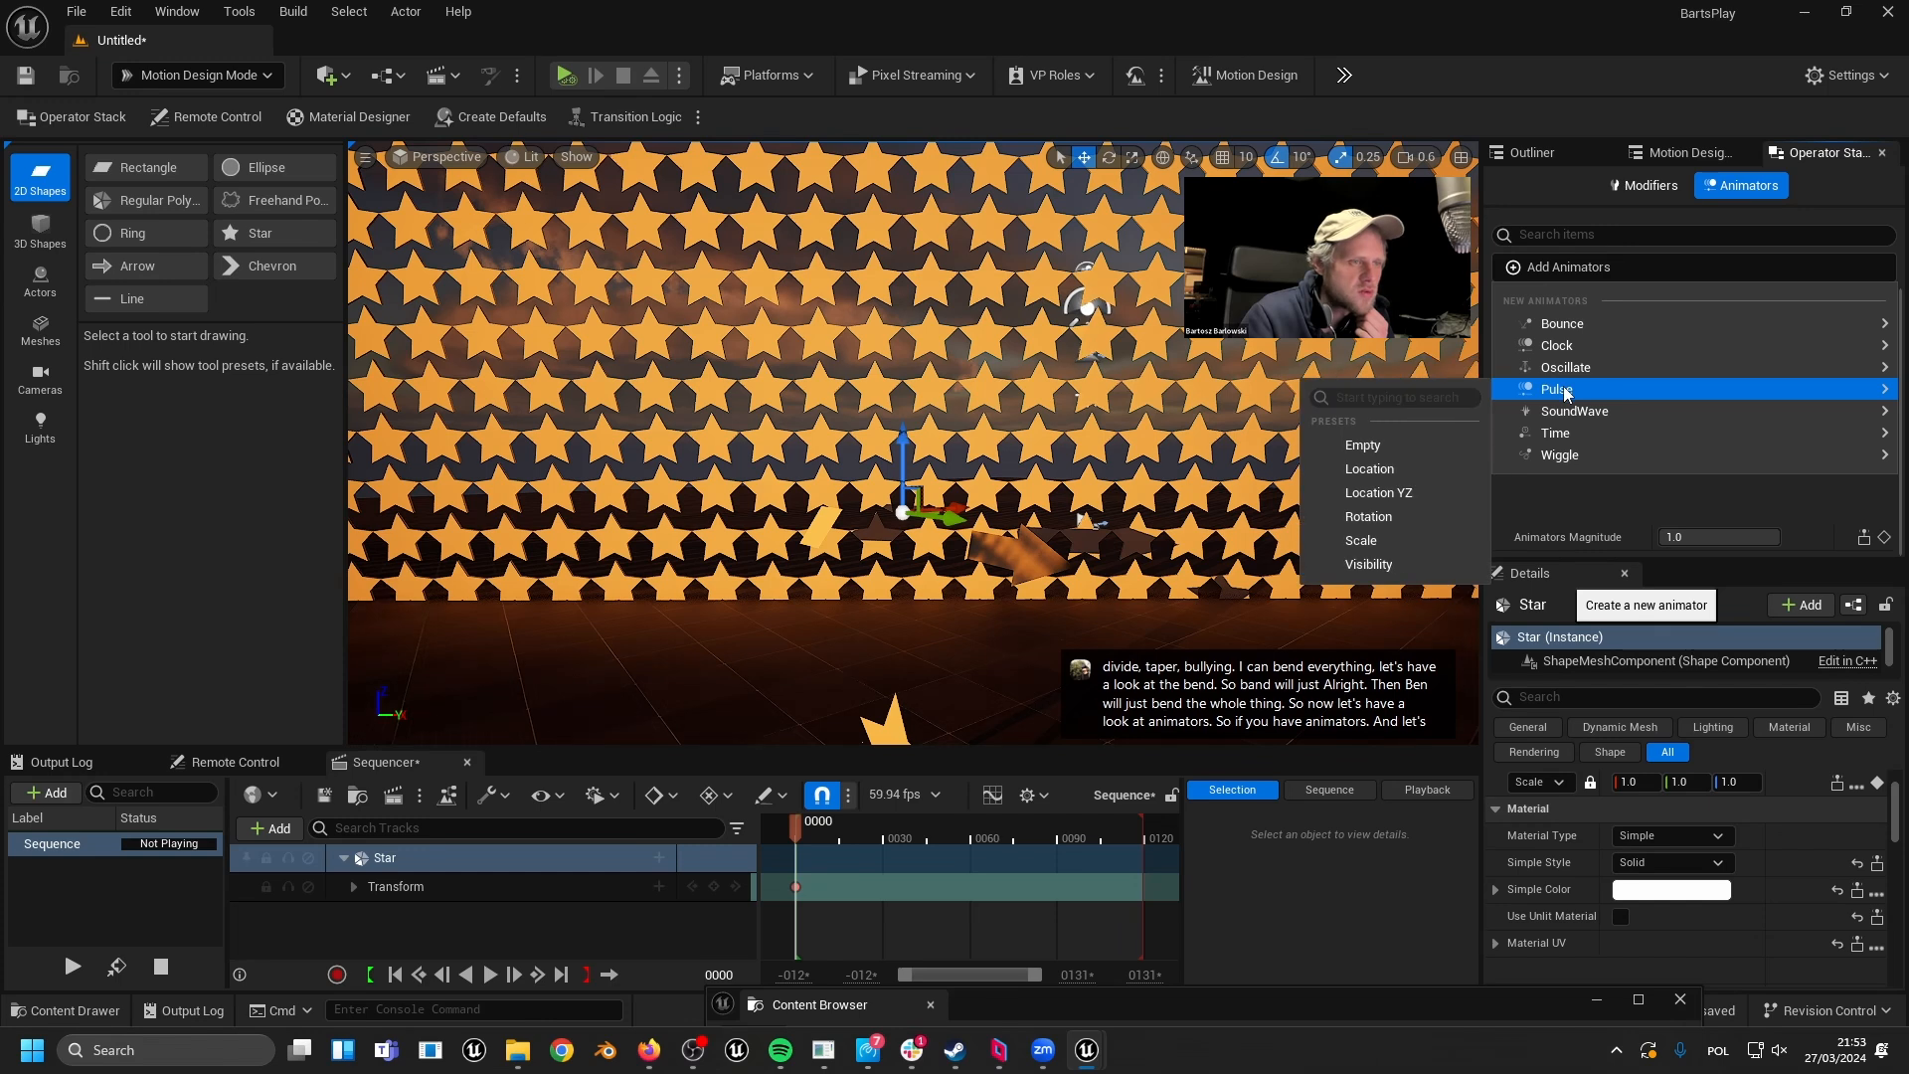
left_click(1379, 519)
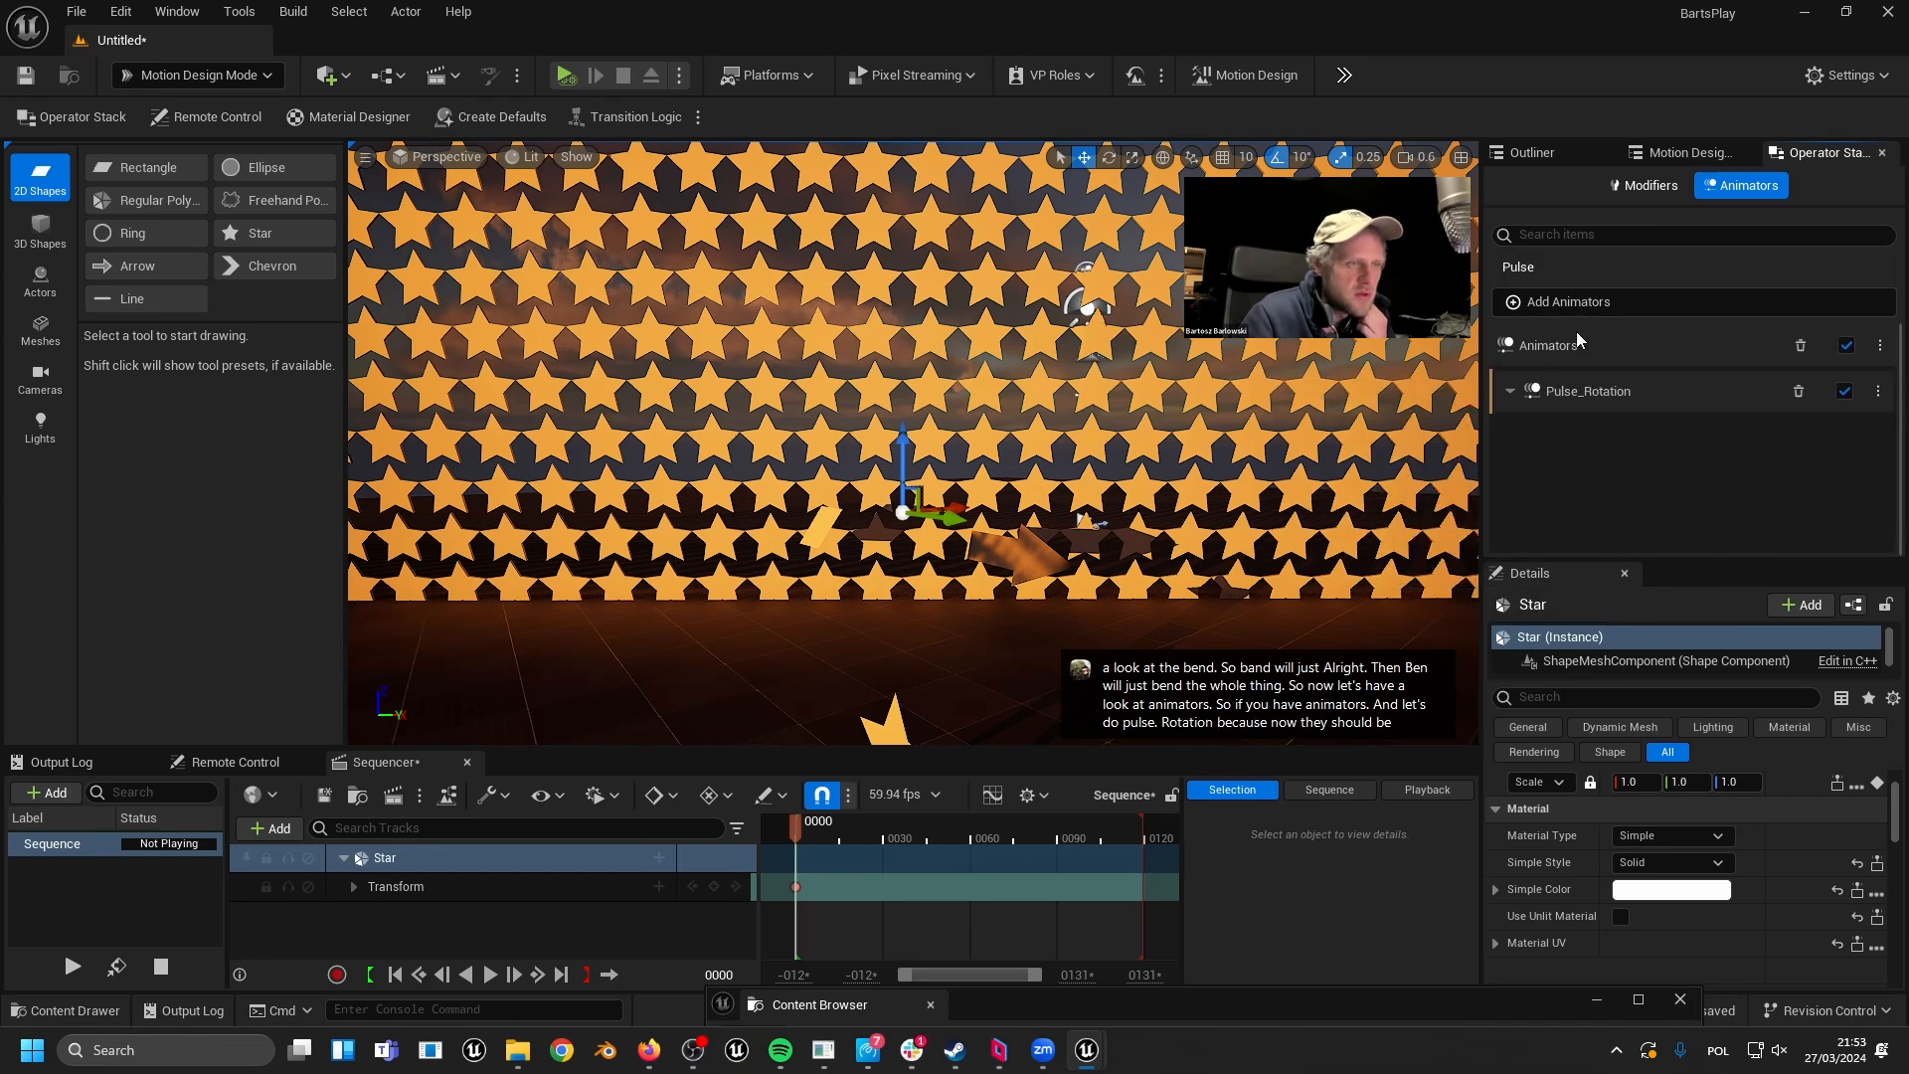
left_click(1511, 392)
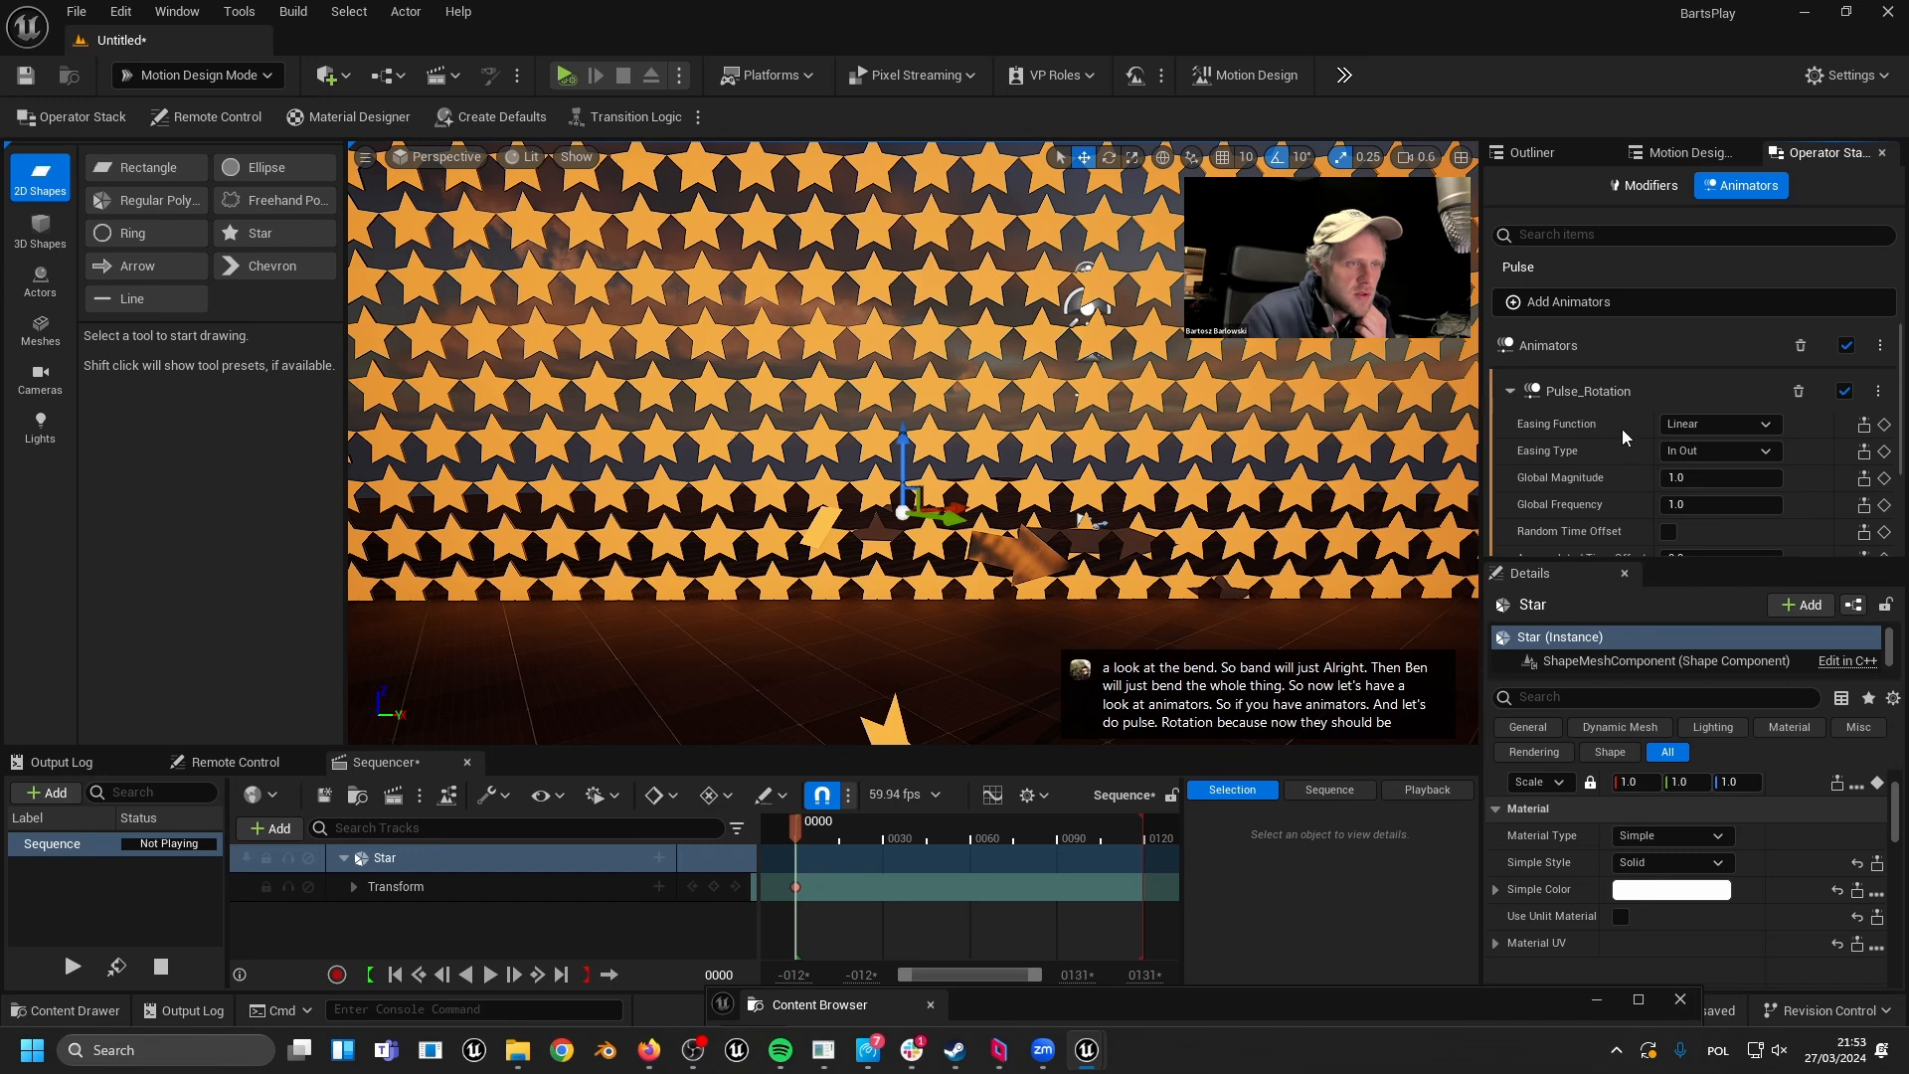
left_click(1645, 391)
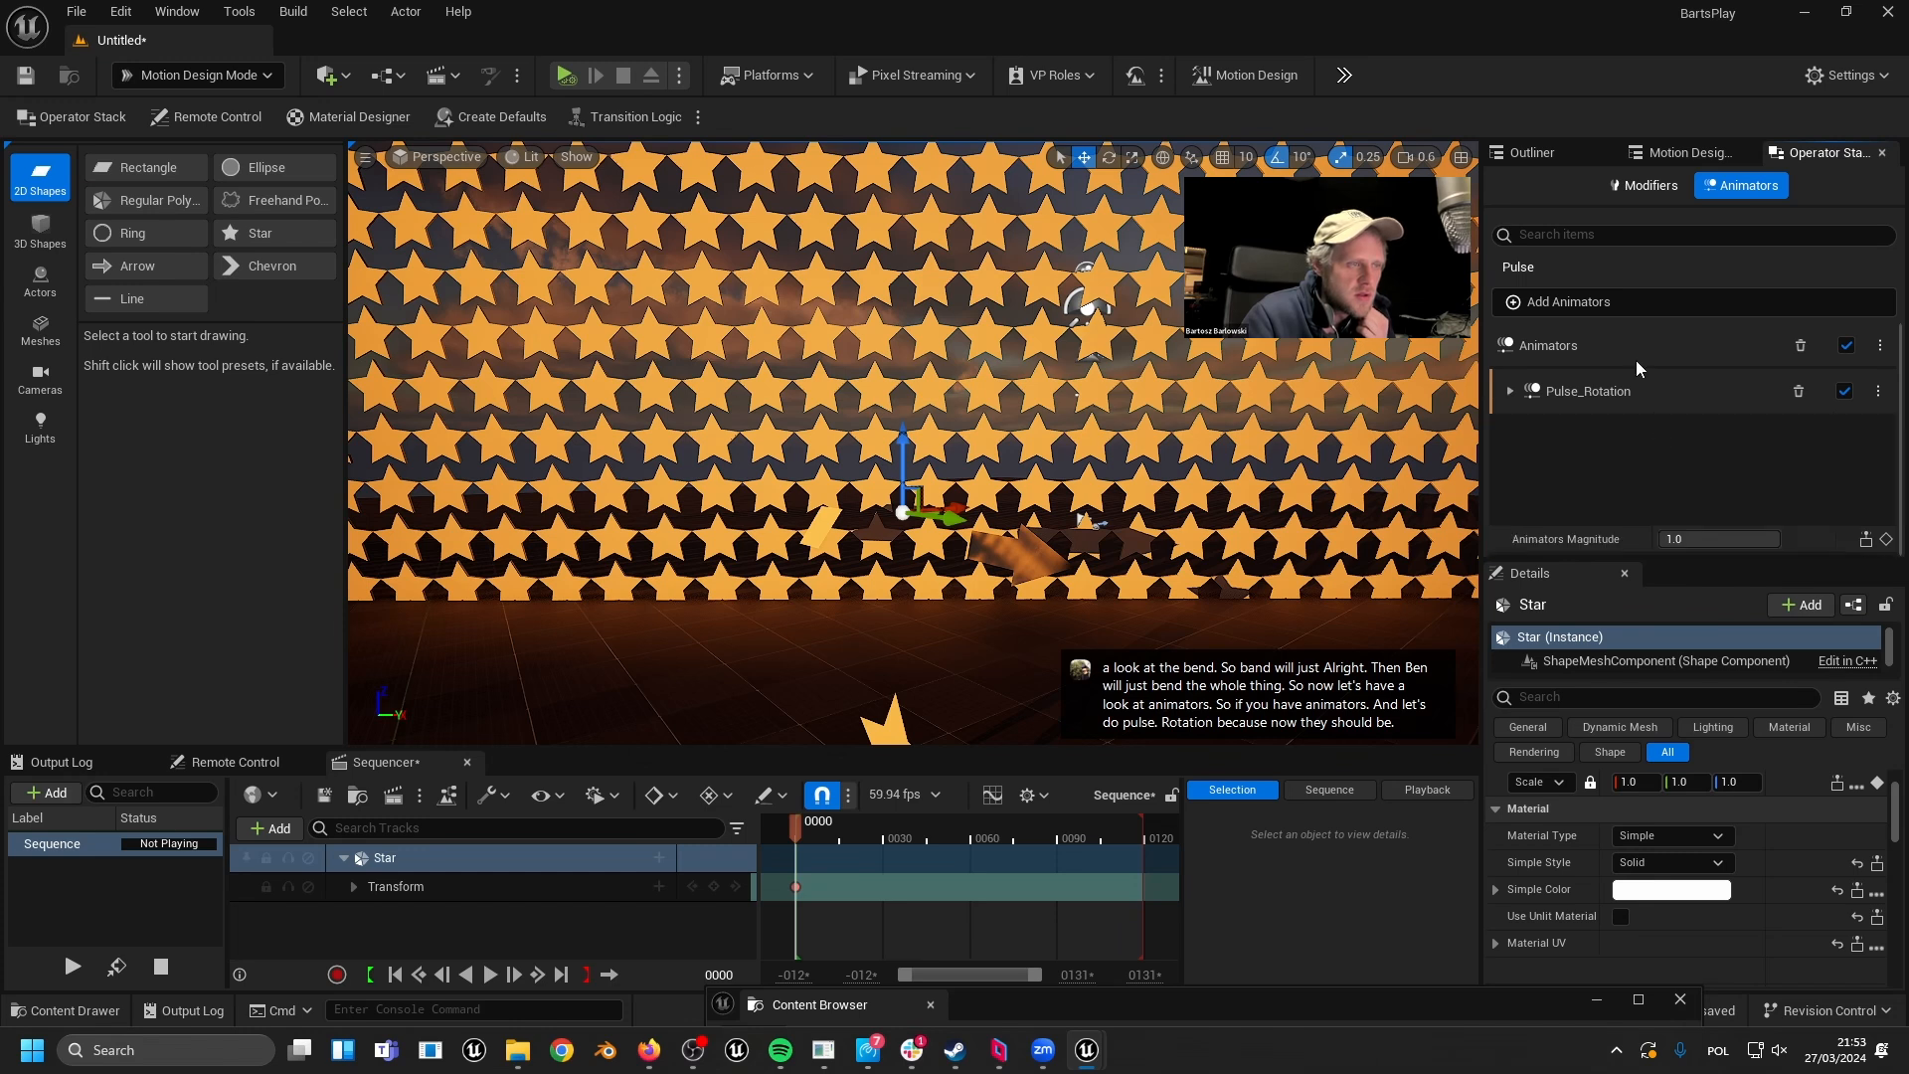
left_click(1800, 392)
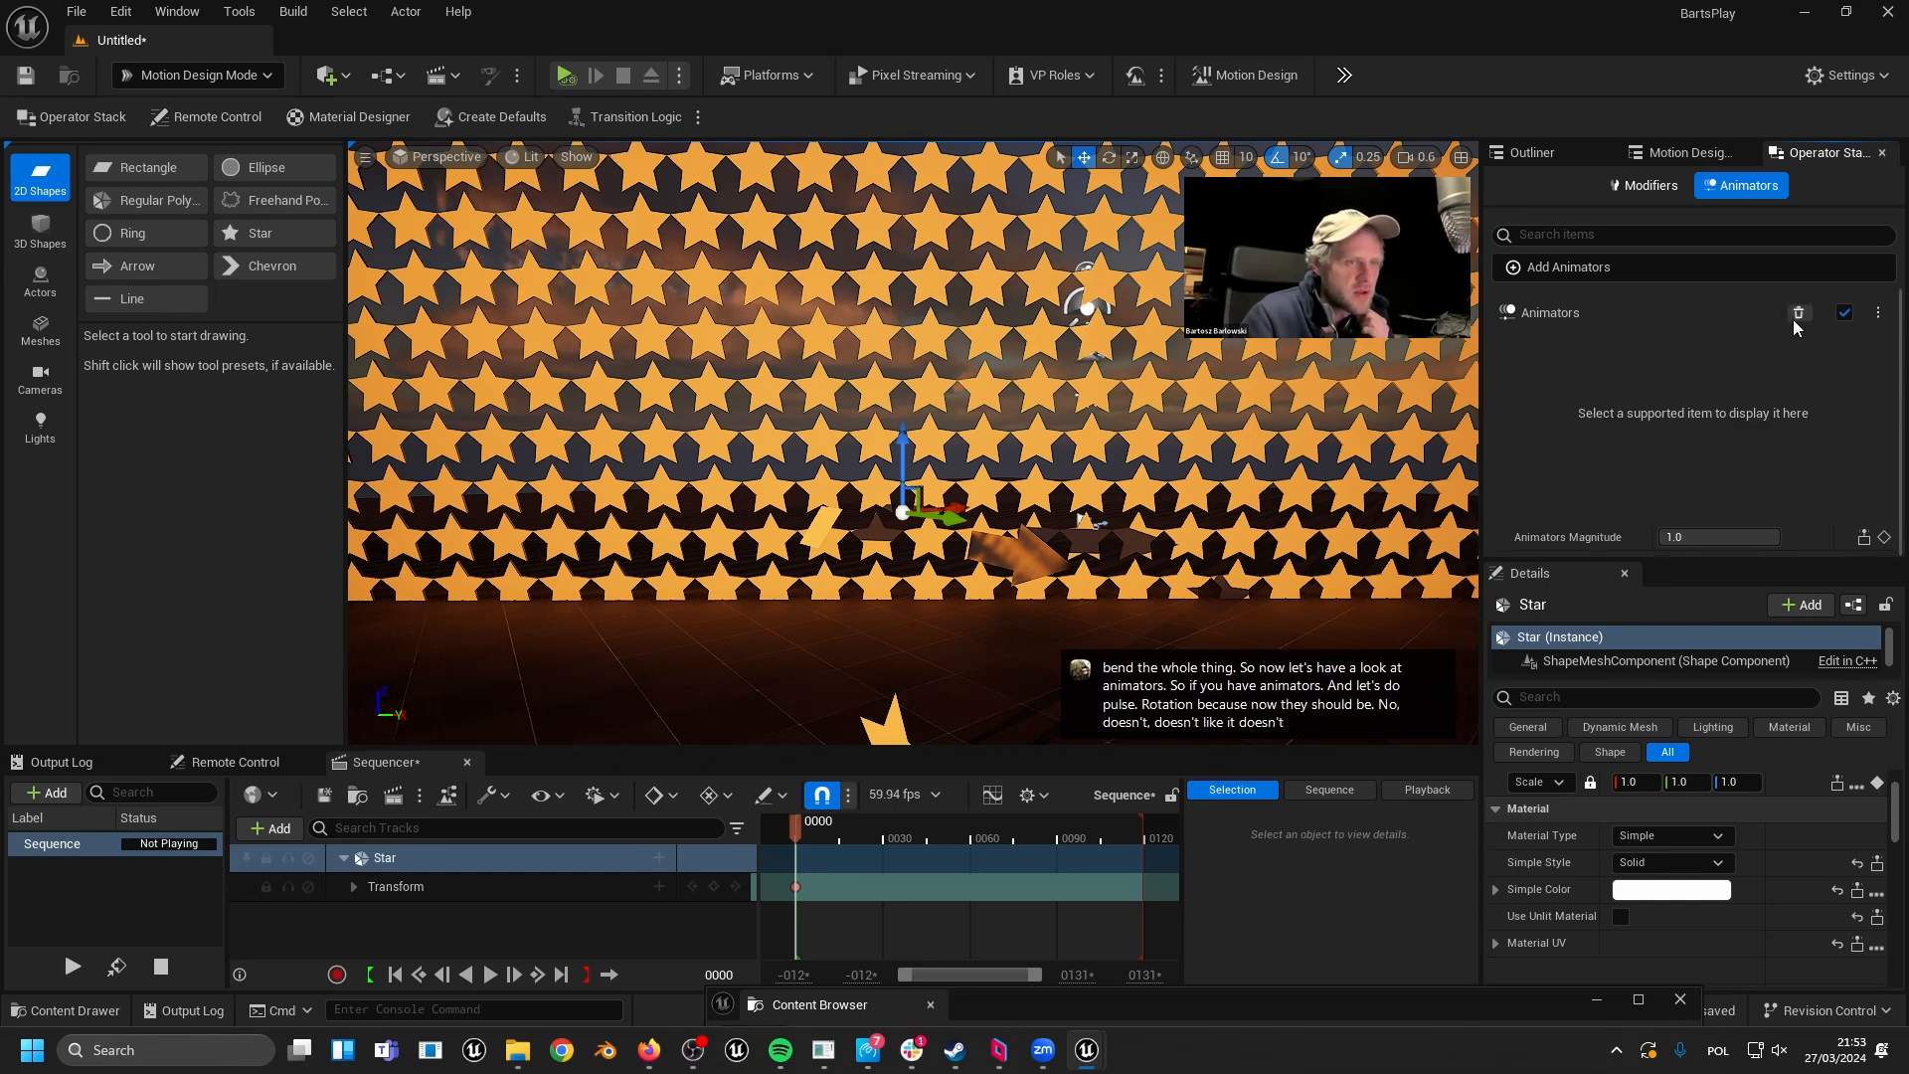
- Try a Wiggle animator with the Location YZ preset on the patterned star, and delete it
left_click(1696, 264)
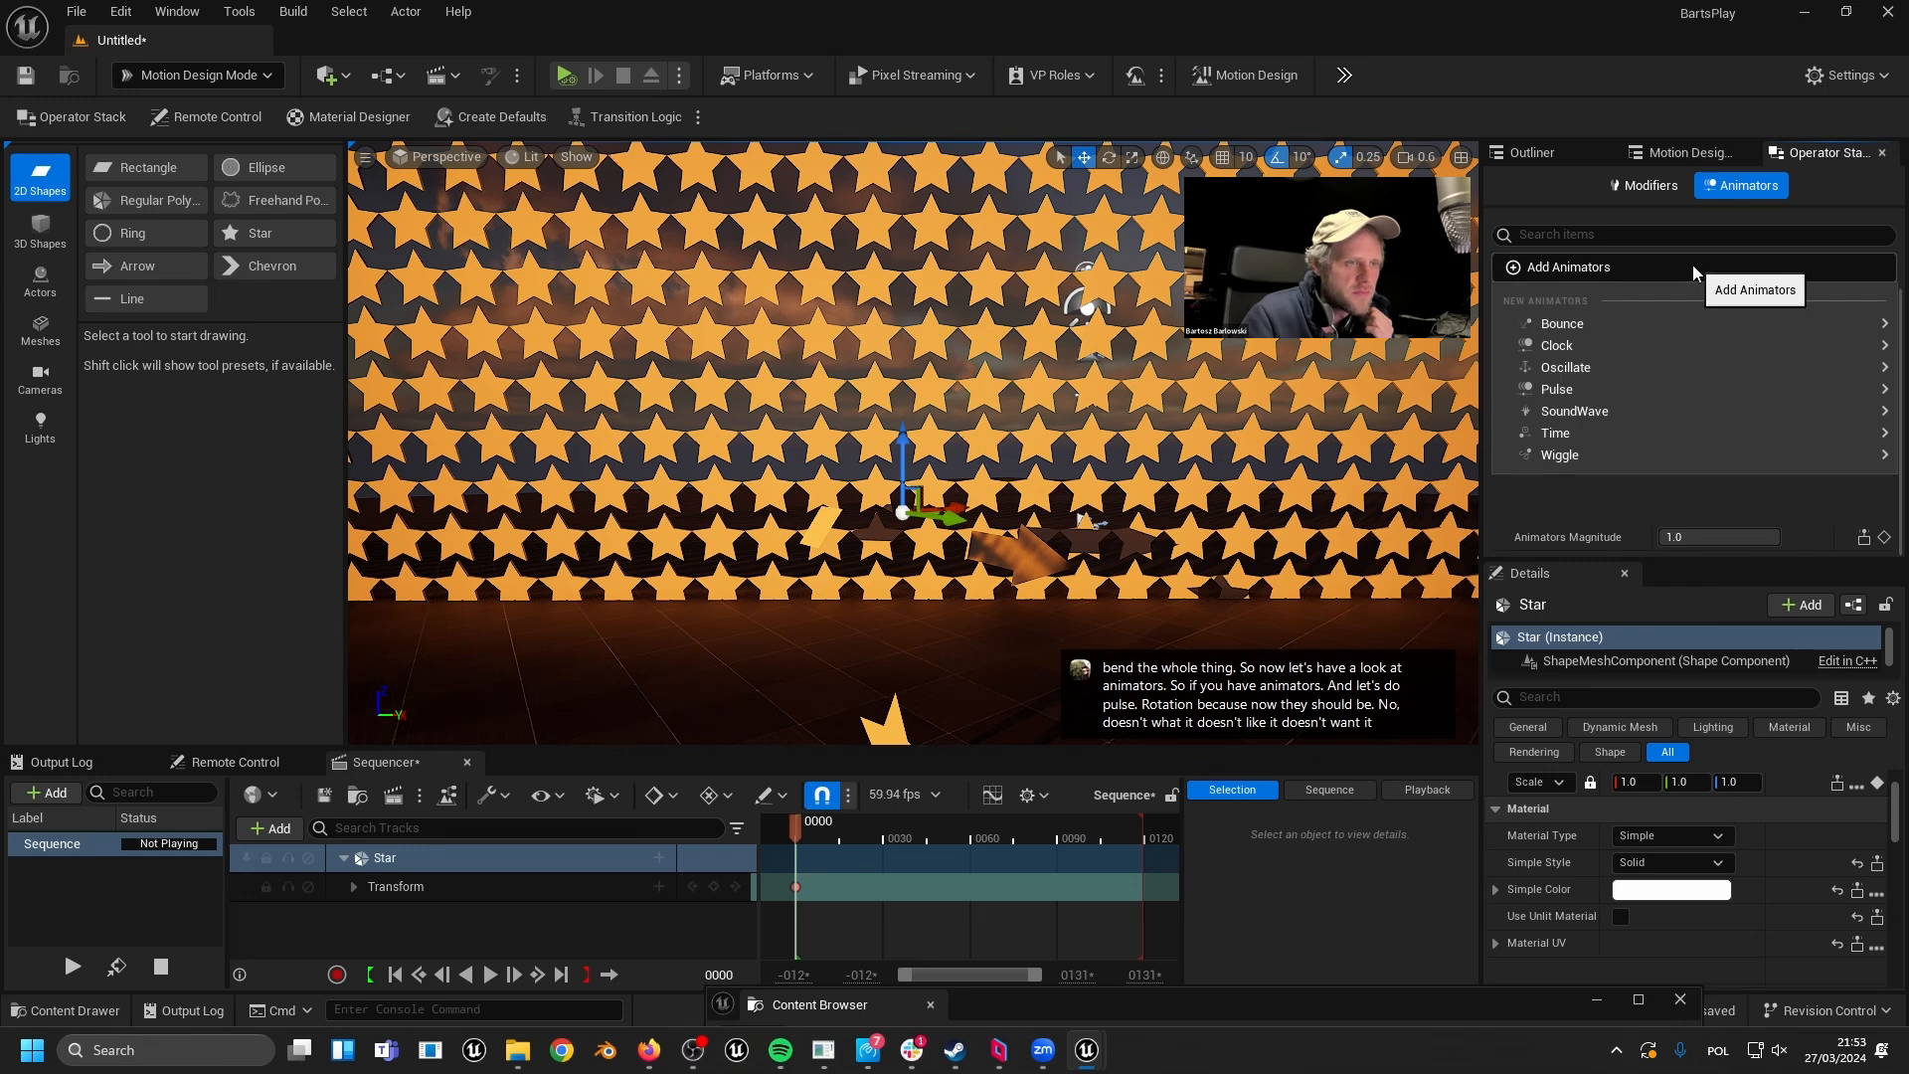
mouse_move(1571, 454)
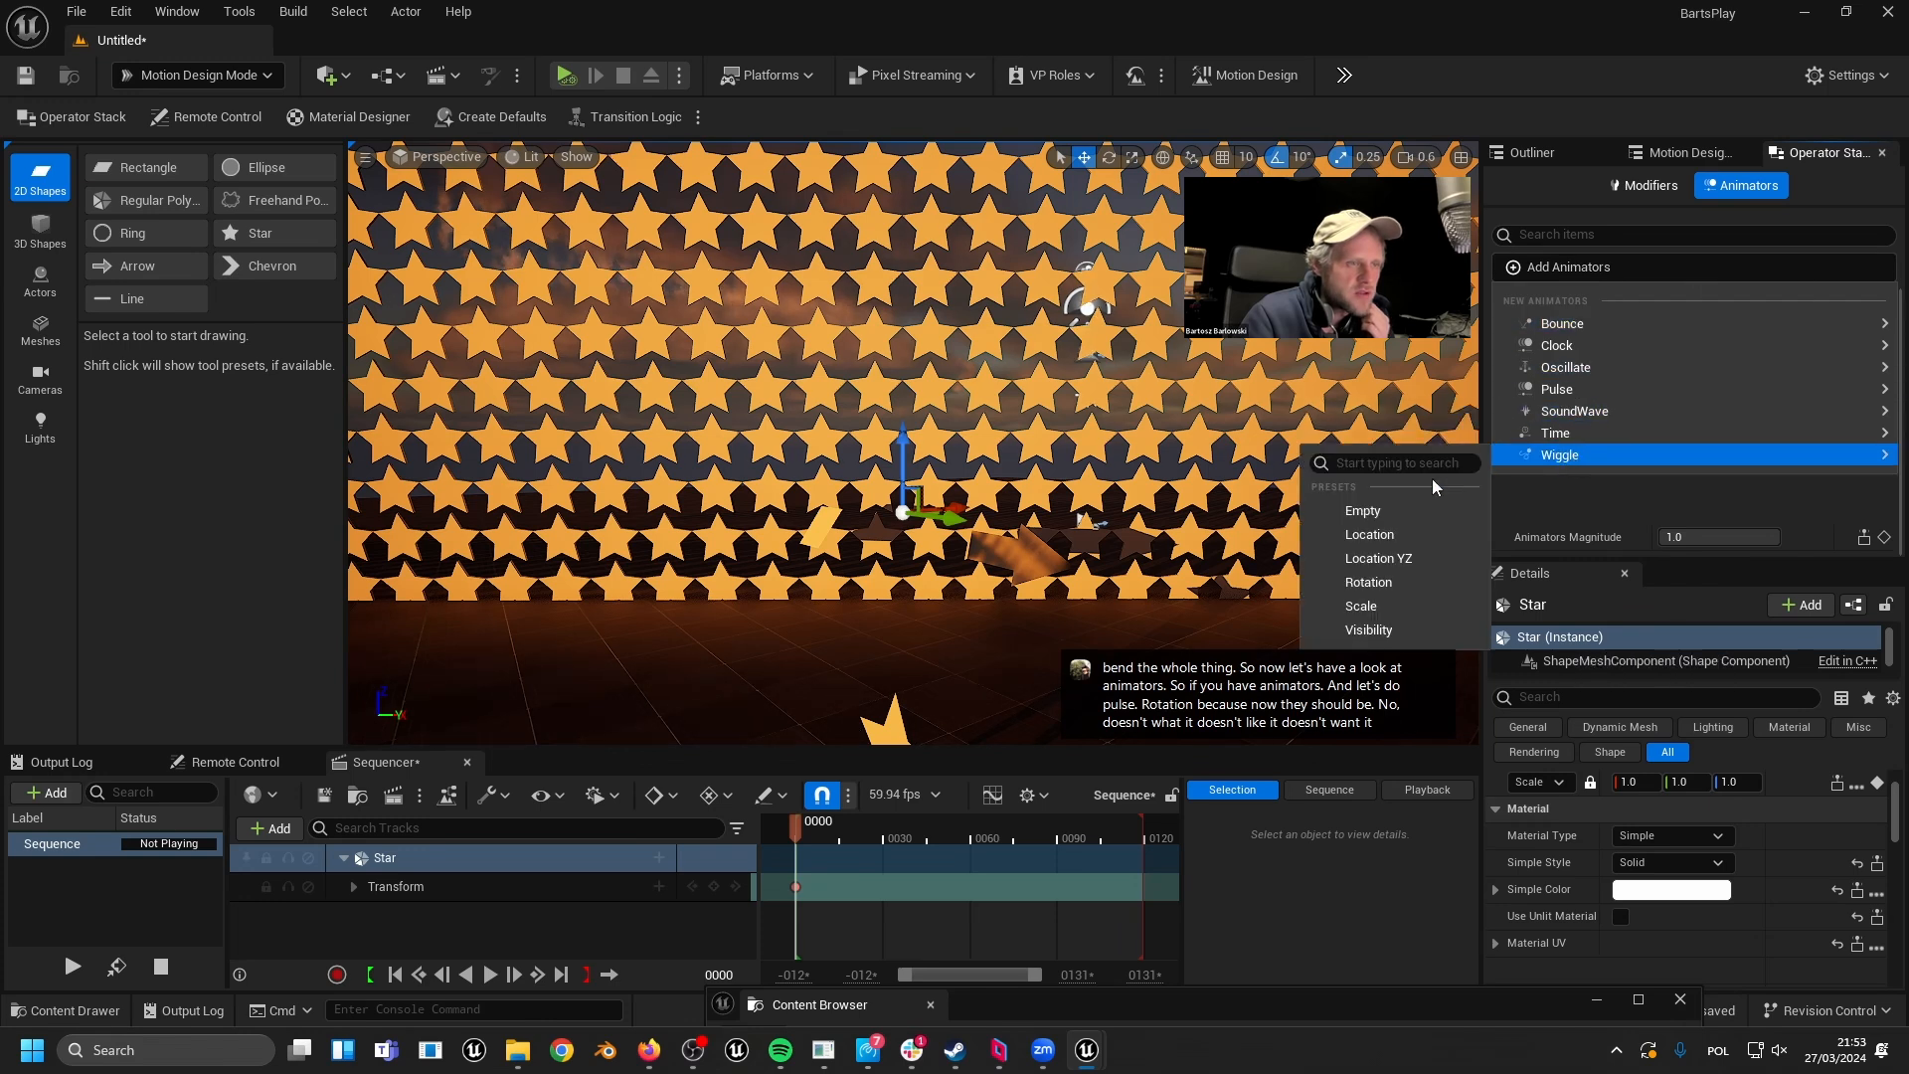
left_click(1397, 555)
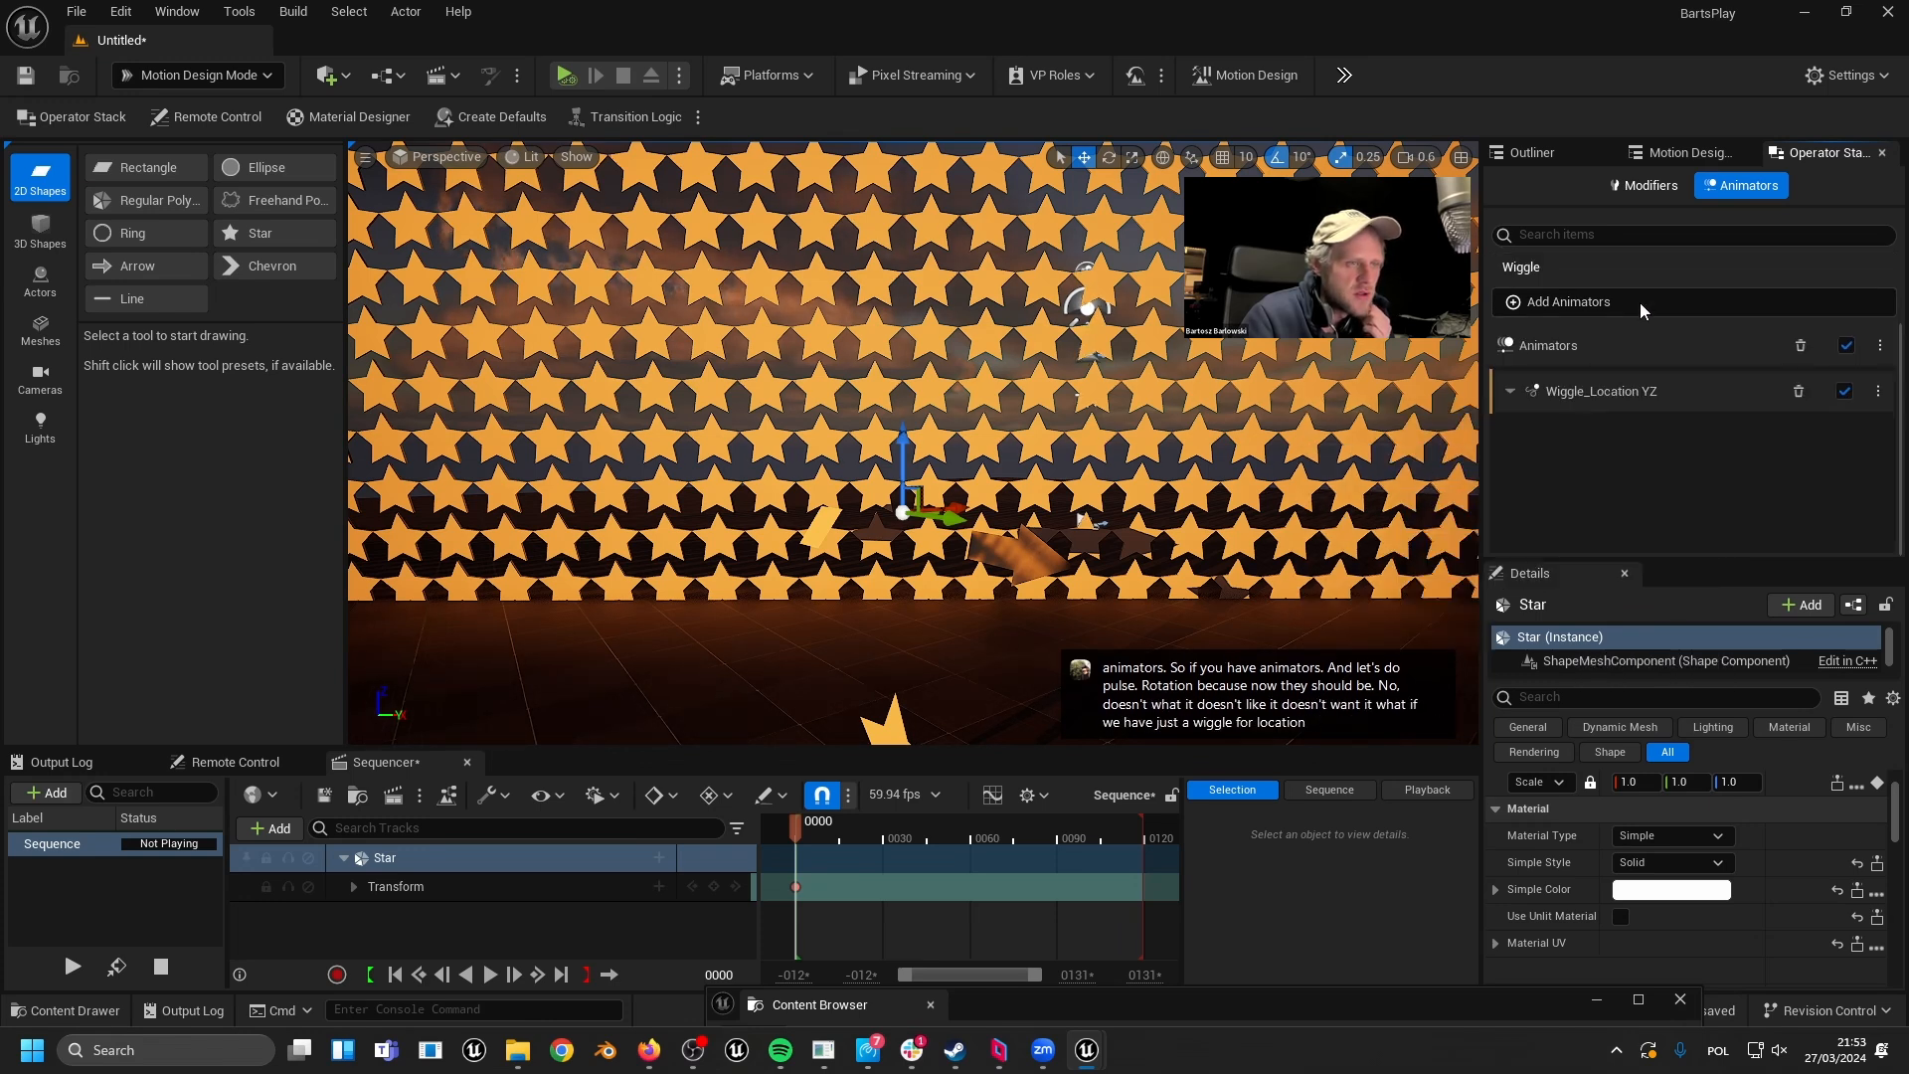
left_click(1509, 391)
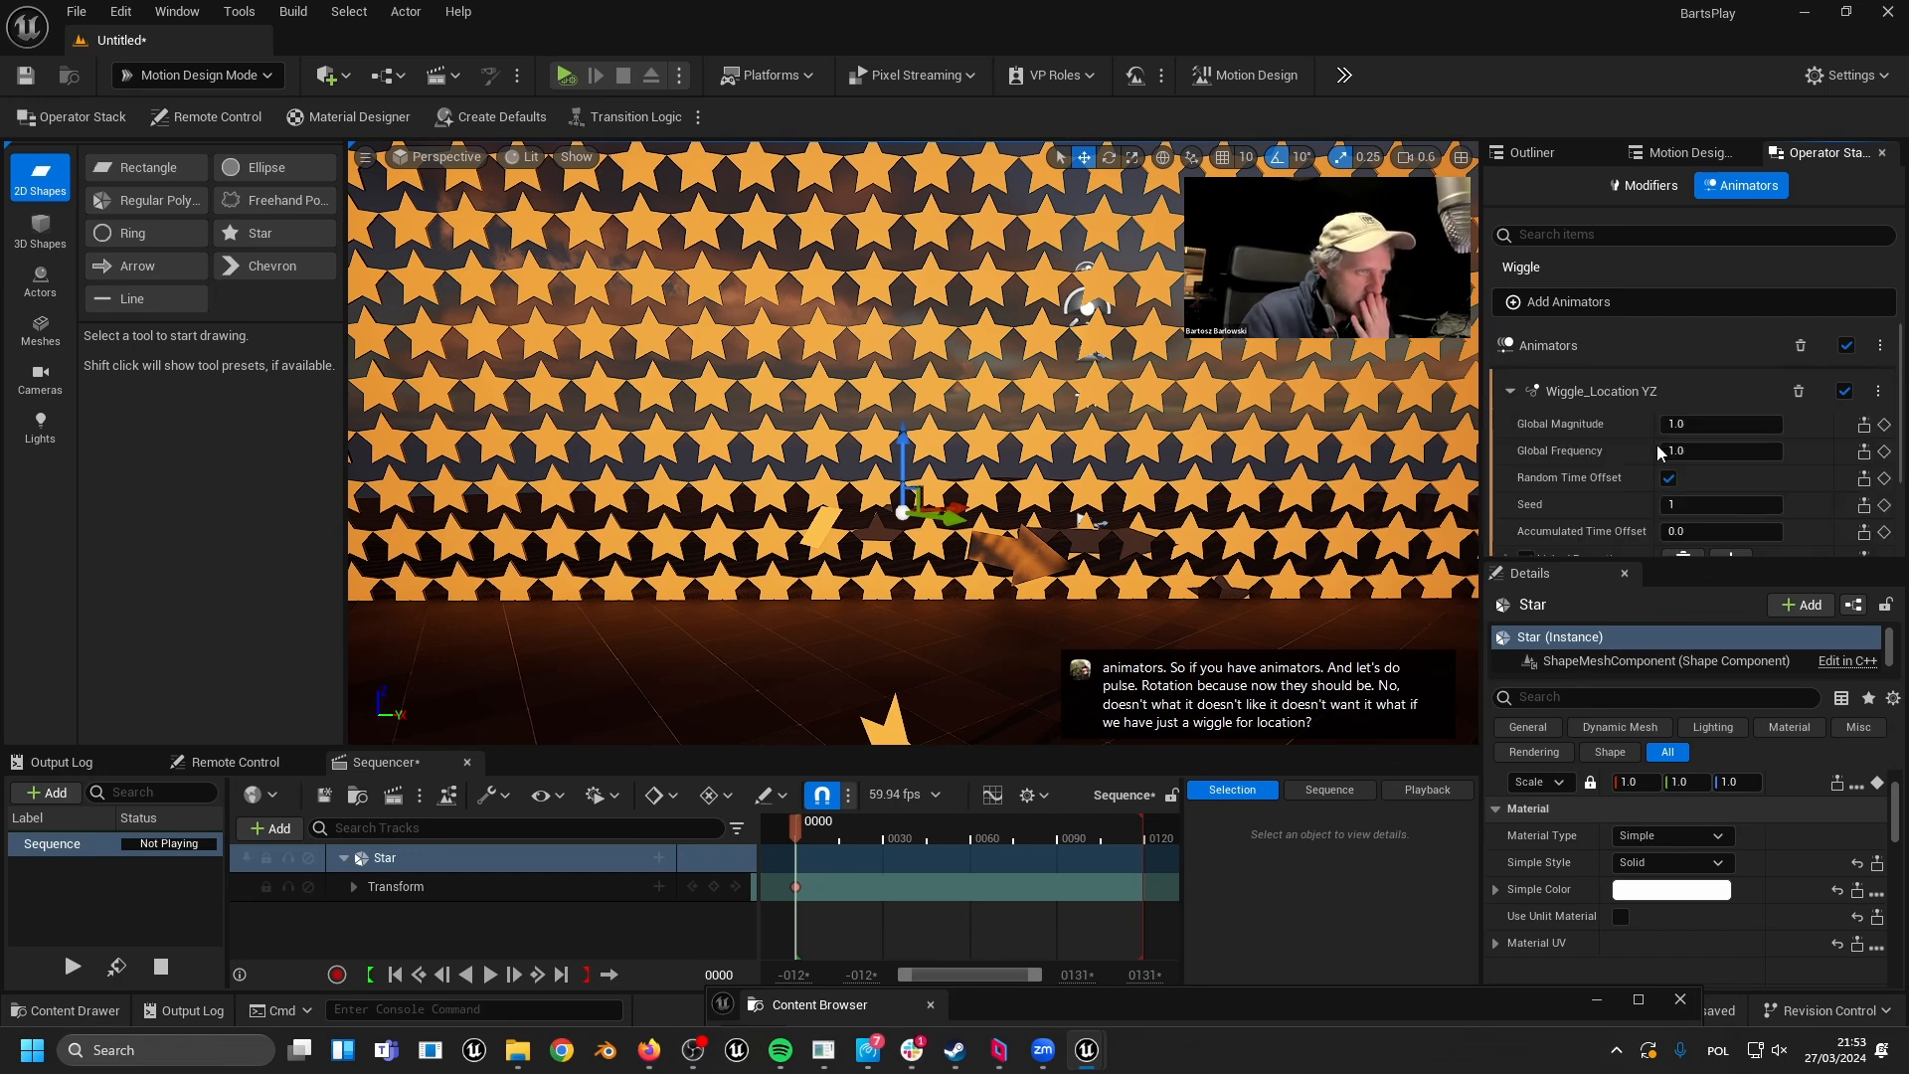
left_click(1665, 403)
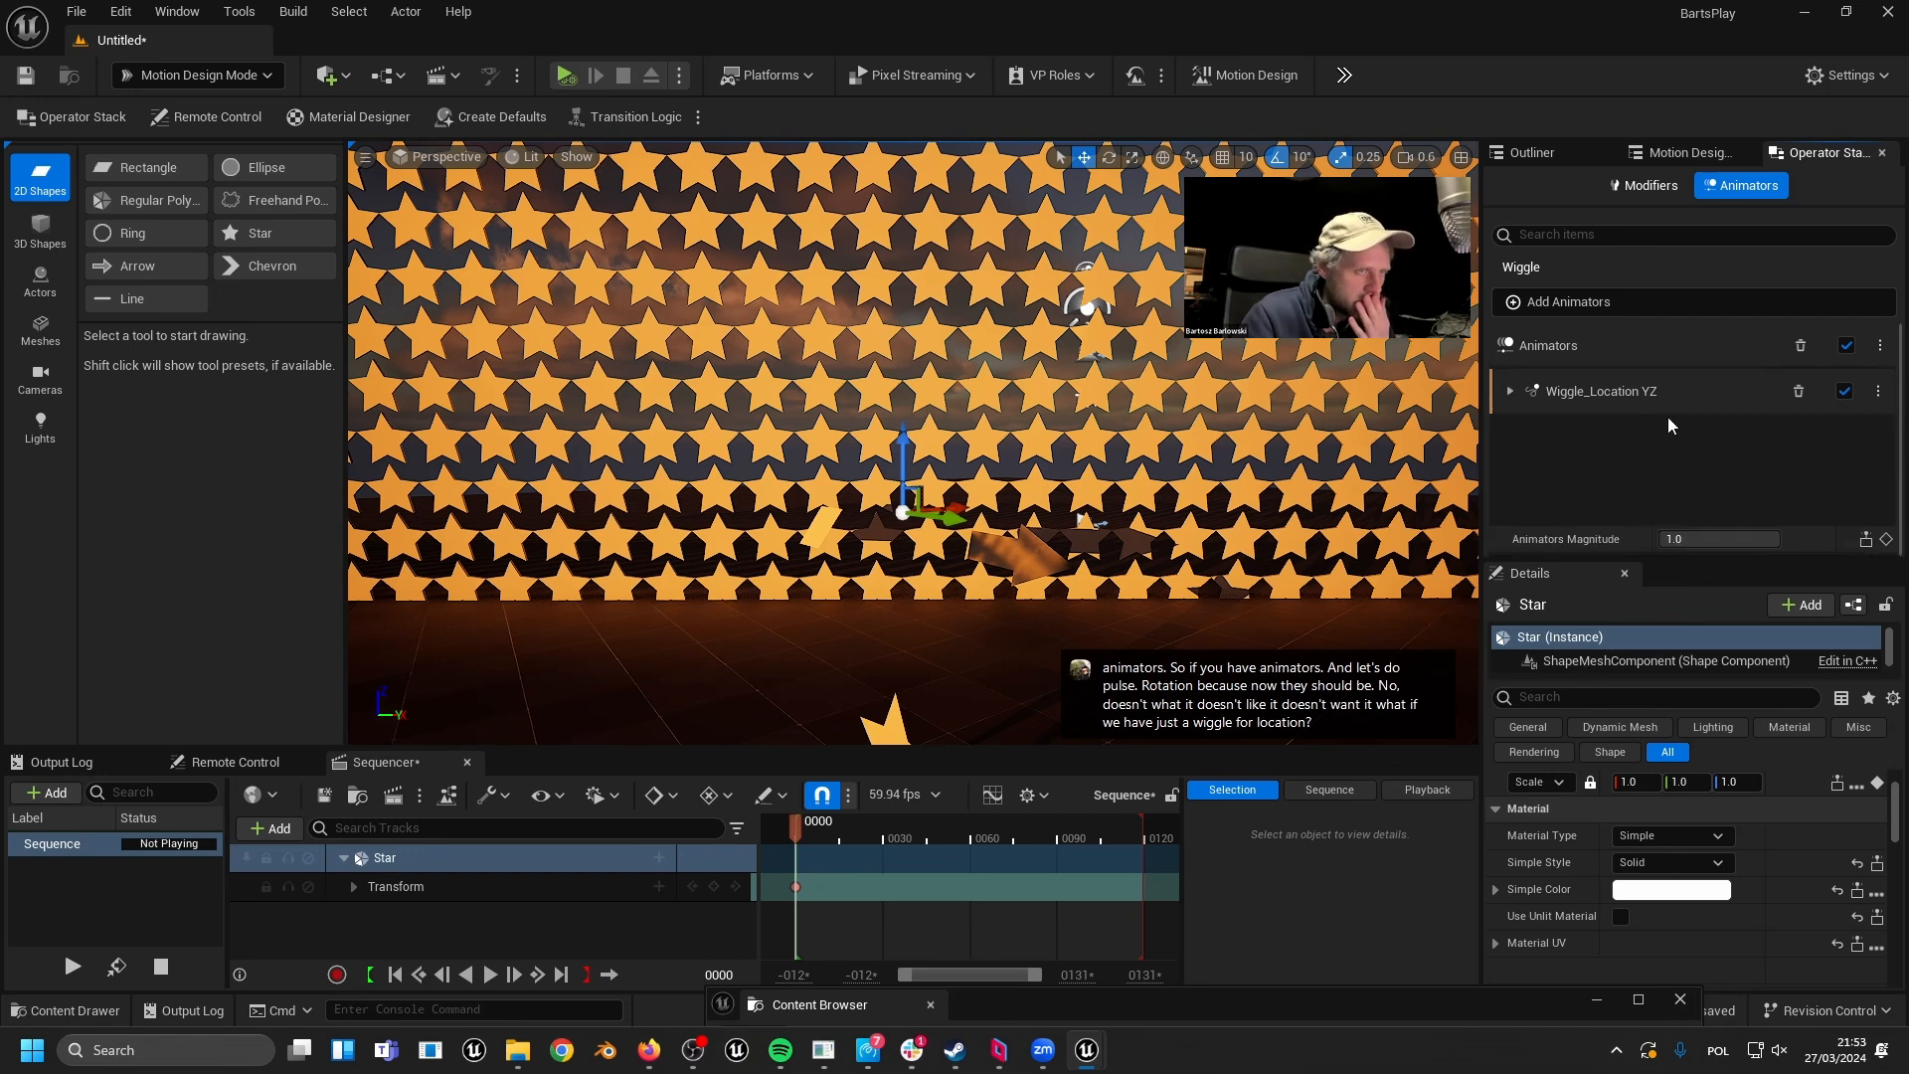
left_click(1799, 392)
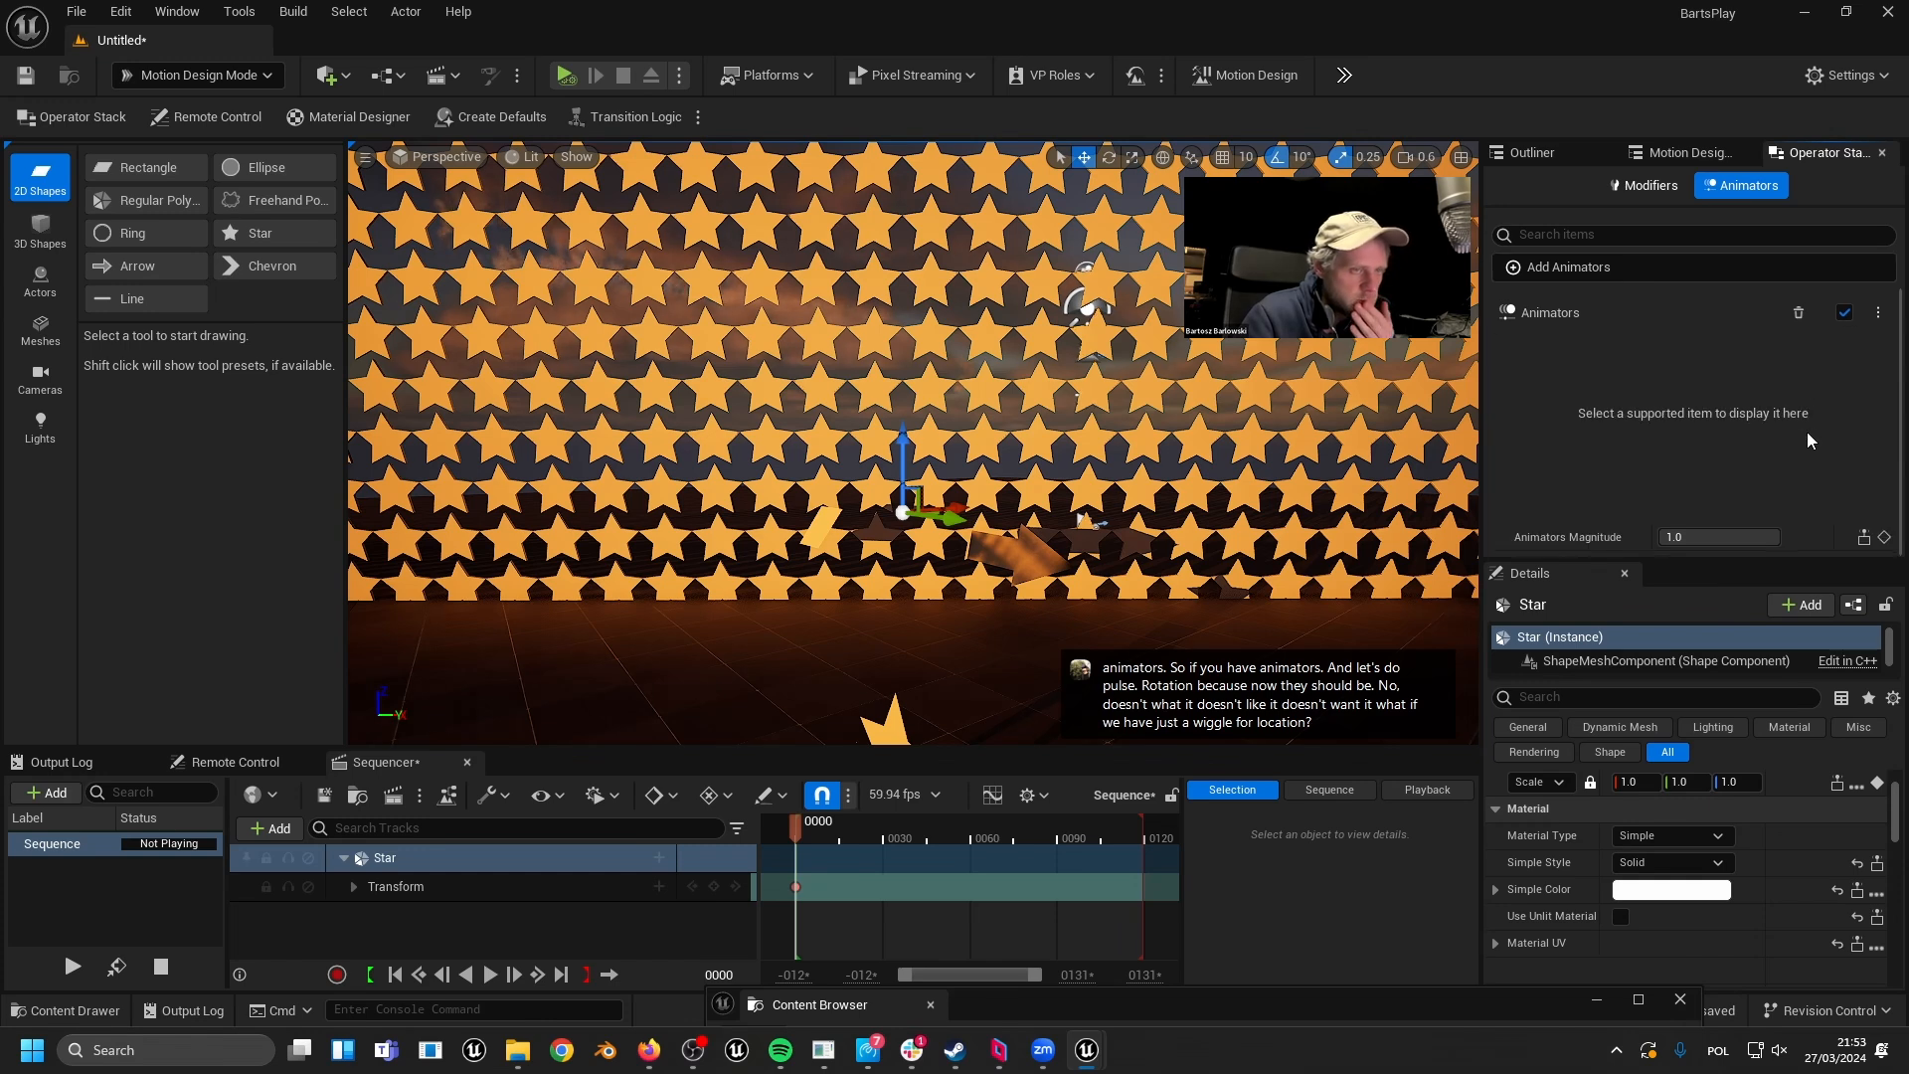
- Return to the star's modifiers and move the Pattern modifier above LookAt in the stack
left_click(1646, 186)
scroll(1724, 396, "up", 3)
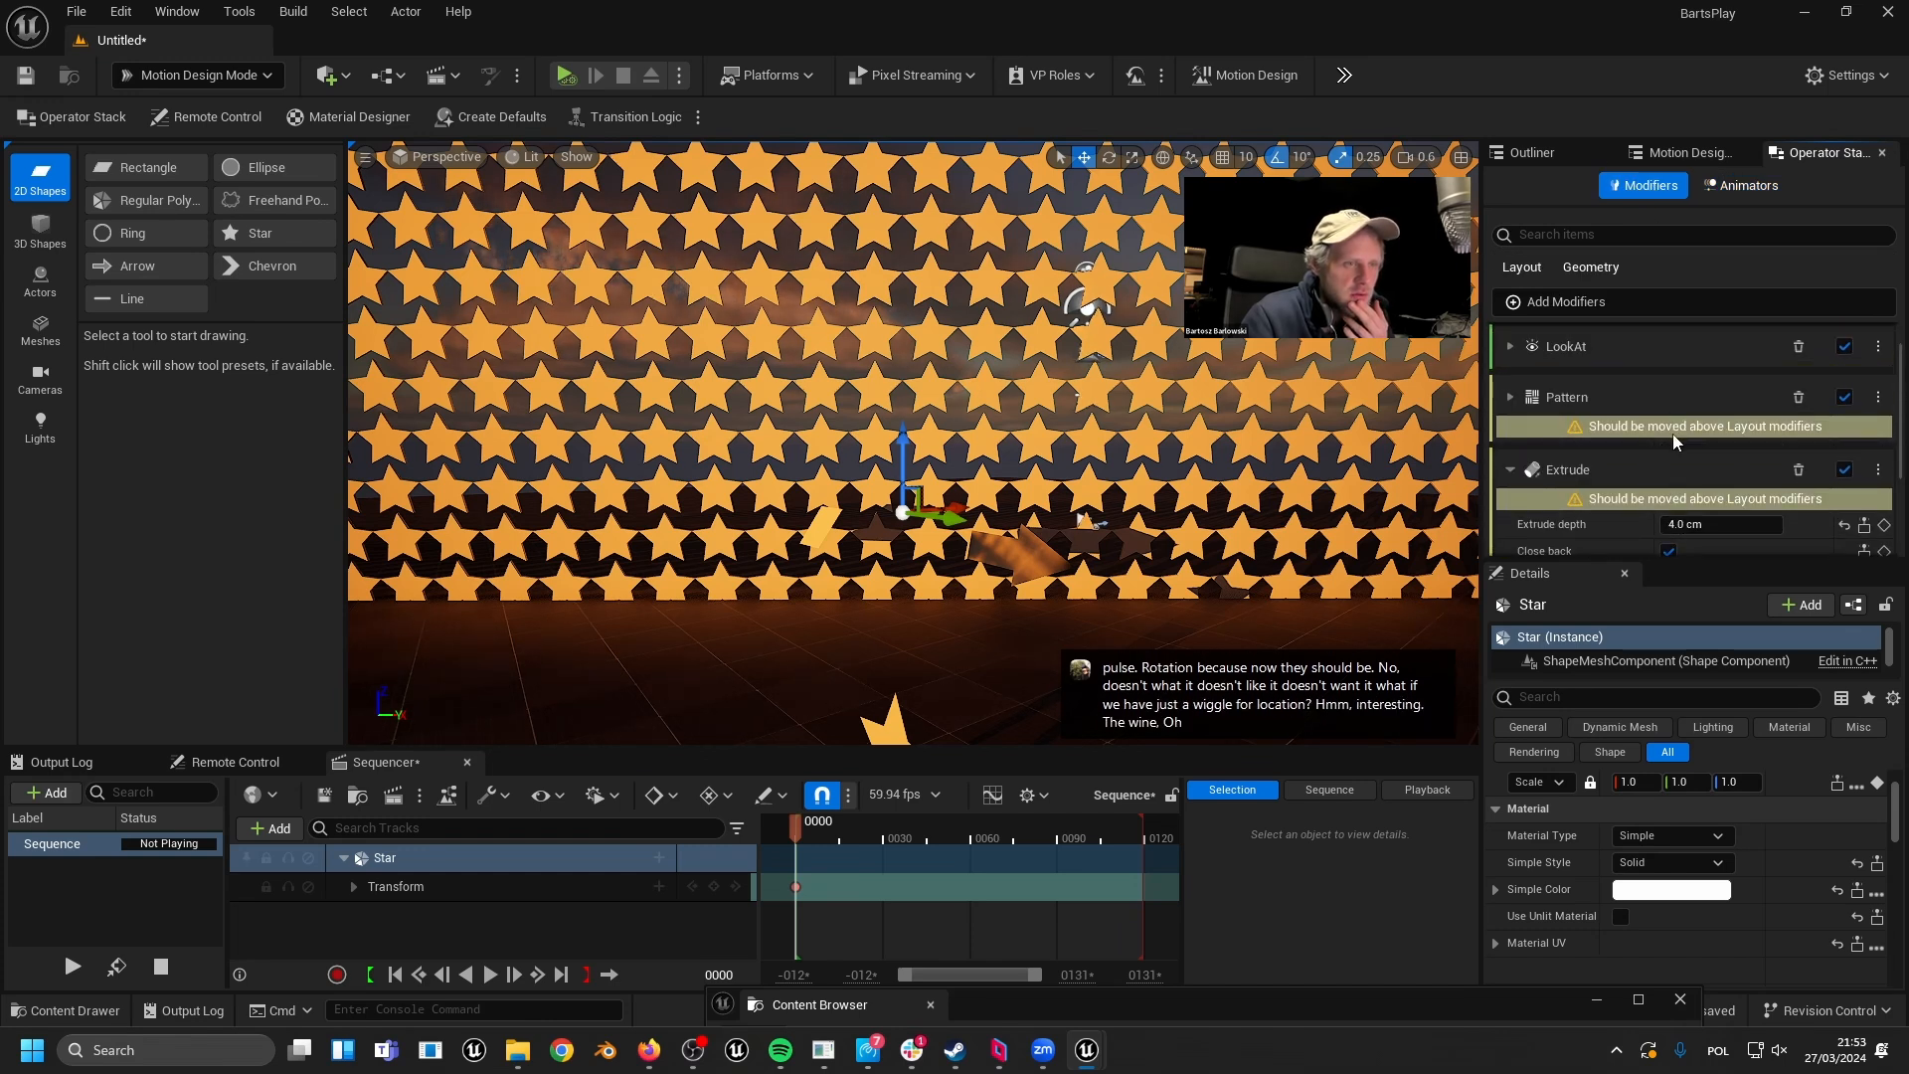
scroll(1599, 422, "up", 1)
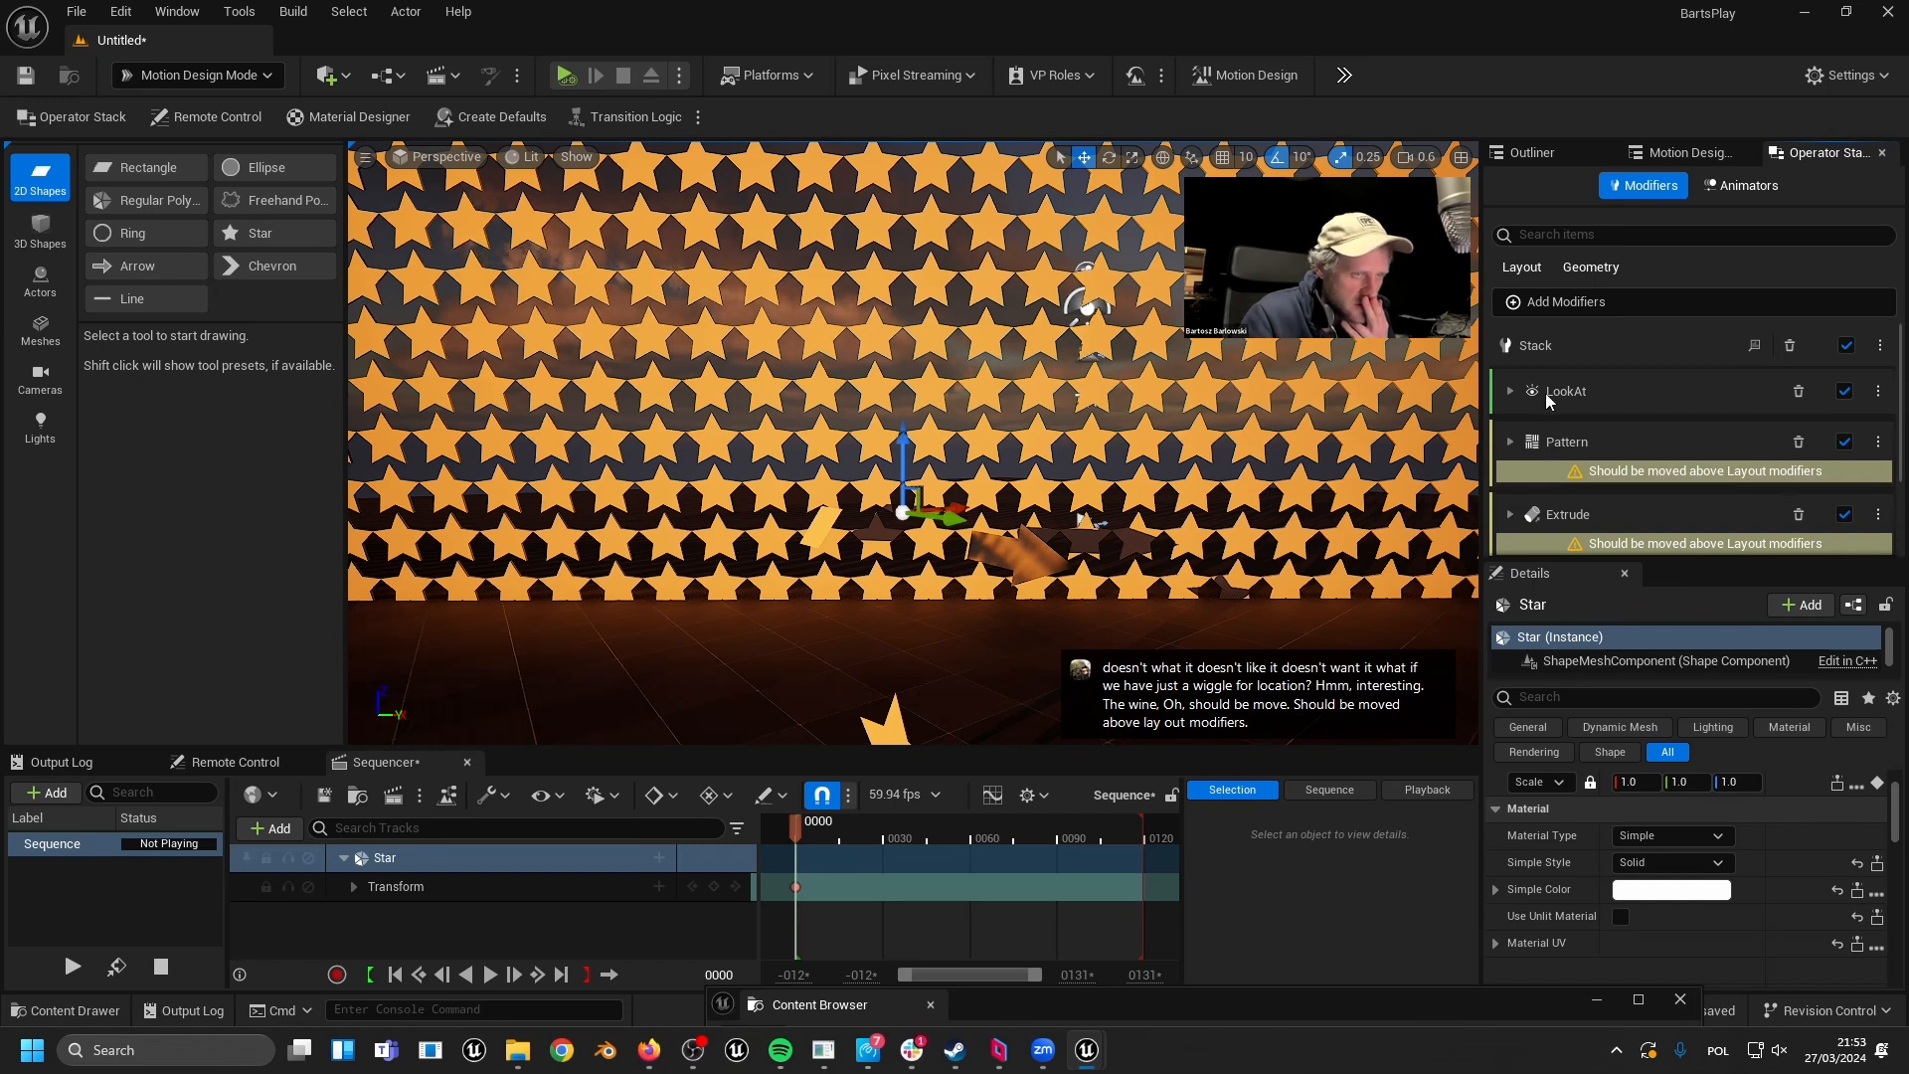
left_click_drag(1547, 445, 1551, 373)
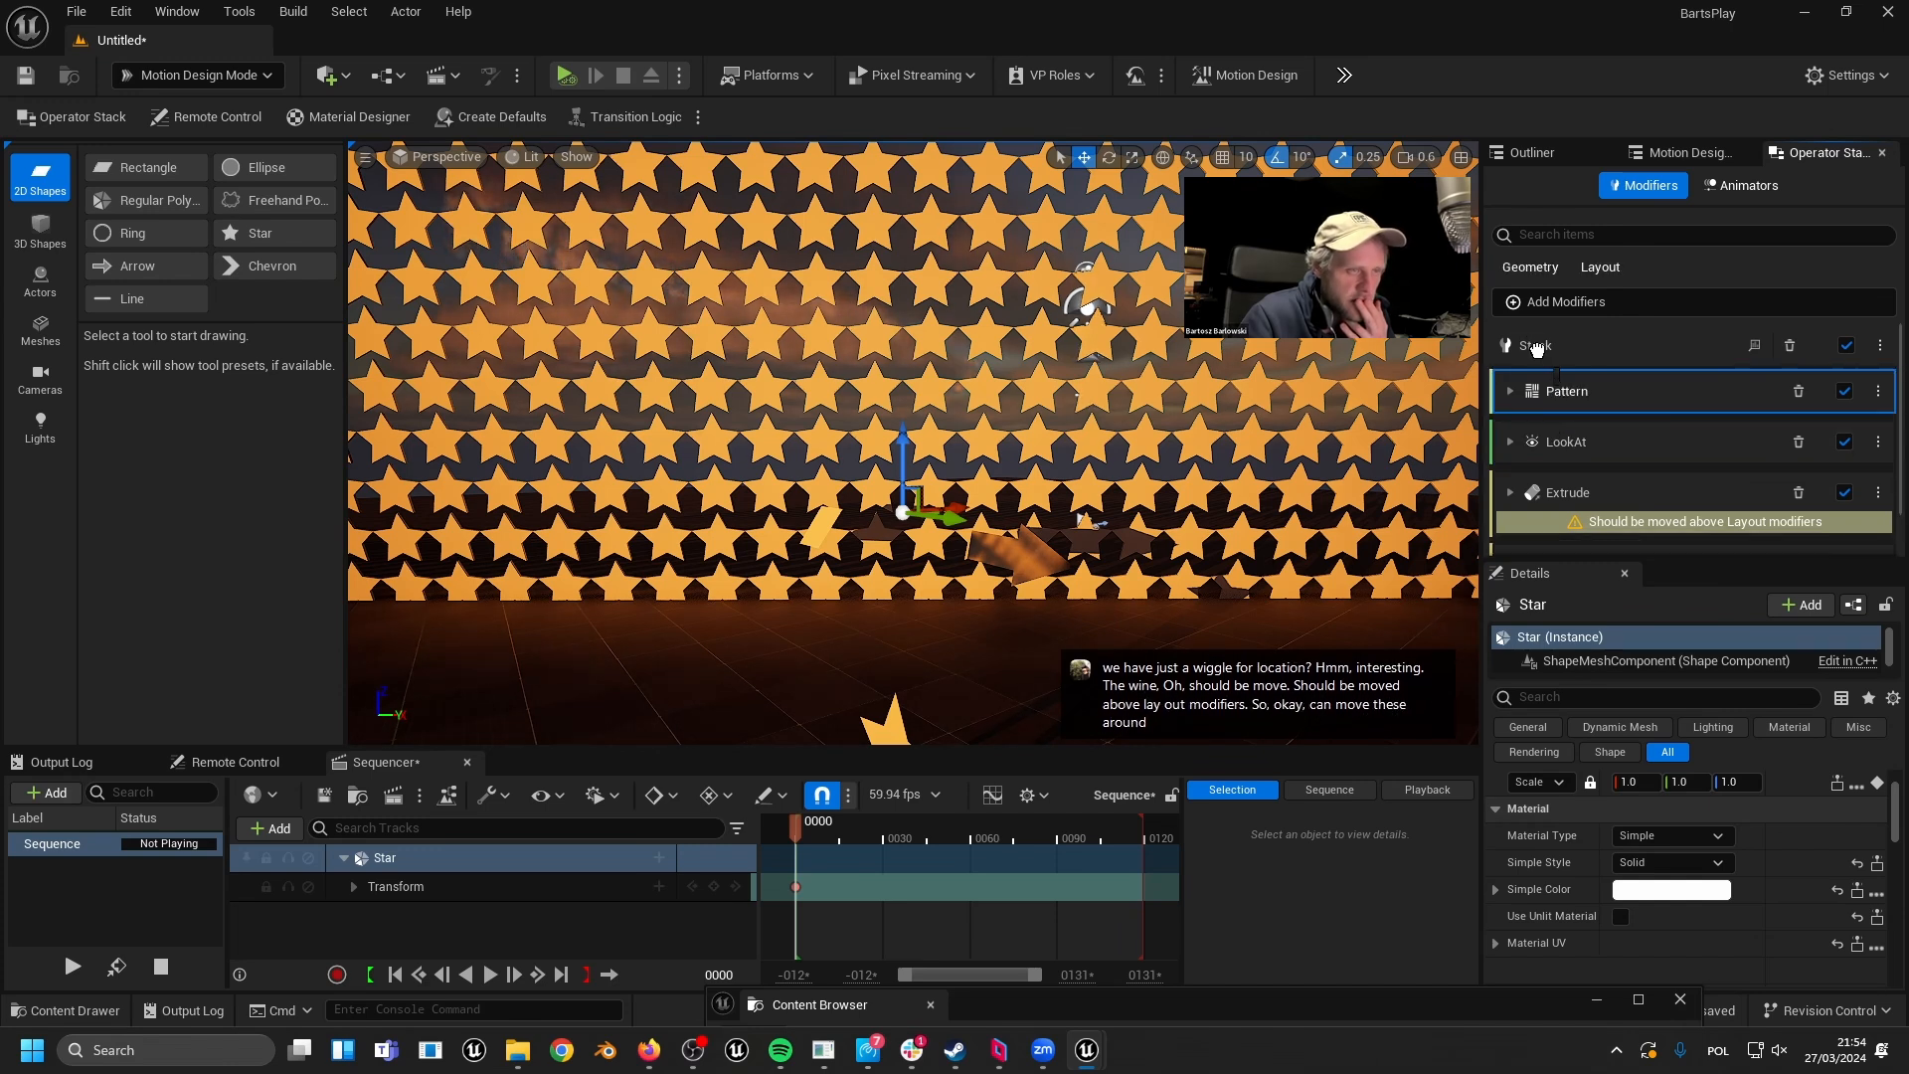
- Move the Extrude and Subdivide modifiers above LookAt so that all geometry modifiers precede the layout modifier
left_click(1581, 480)
scroll(1594, 472, "down", 2)
scroll(1590, 446, "up", 1)
left_click_drag(1567, 457, 1554, 368)
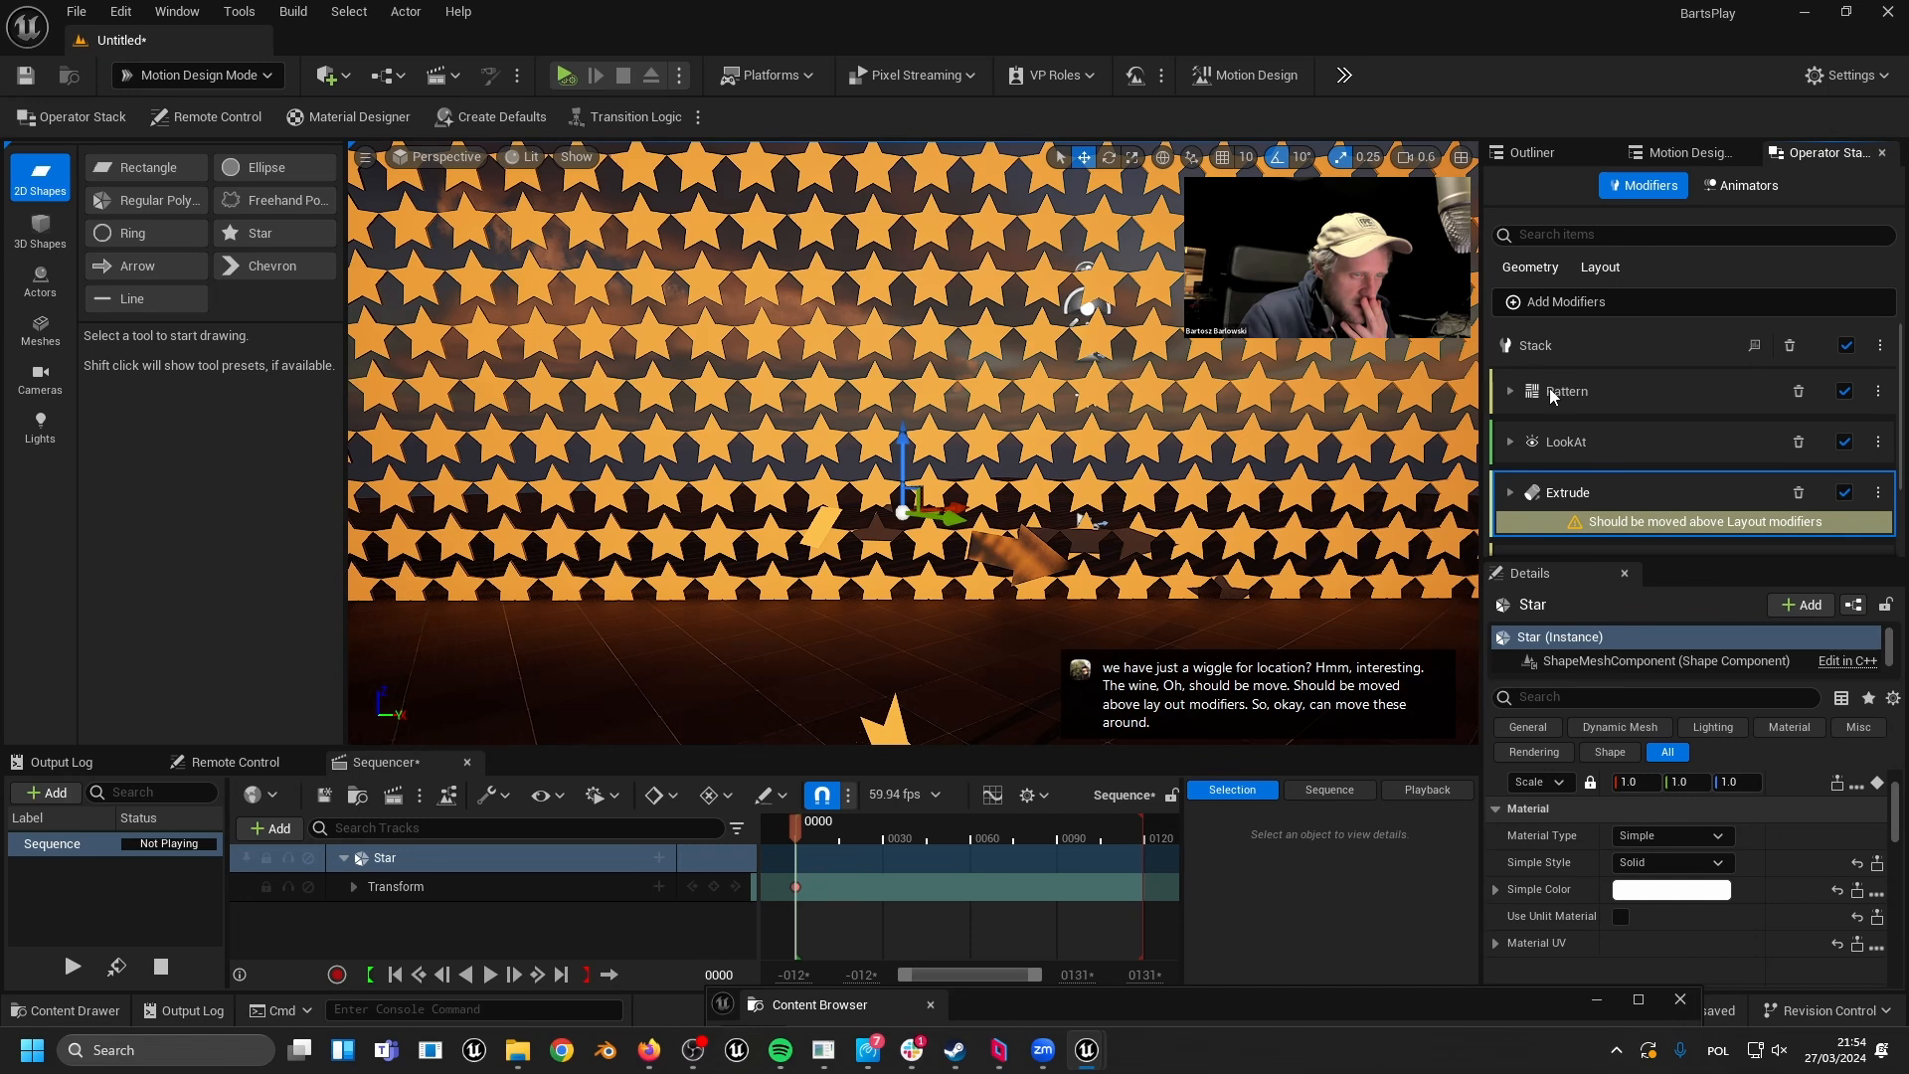
scroll(1563, 442, "down", 1)
left_click_drag(1568, 471, 1578, 422)
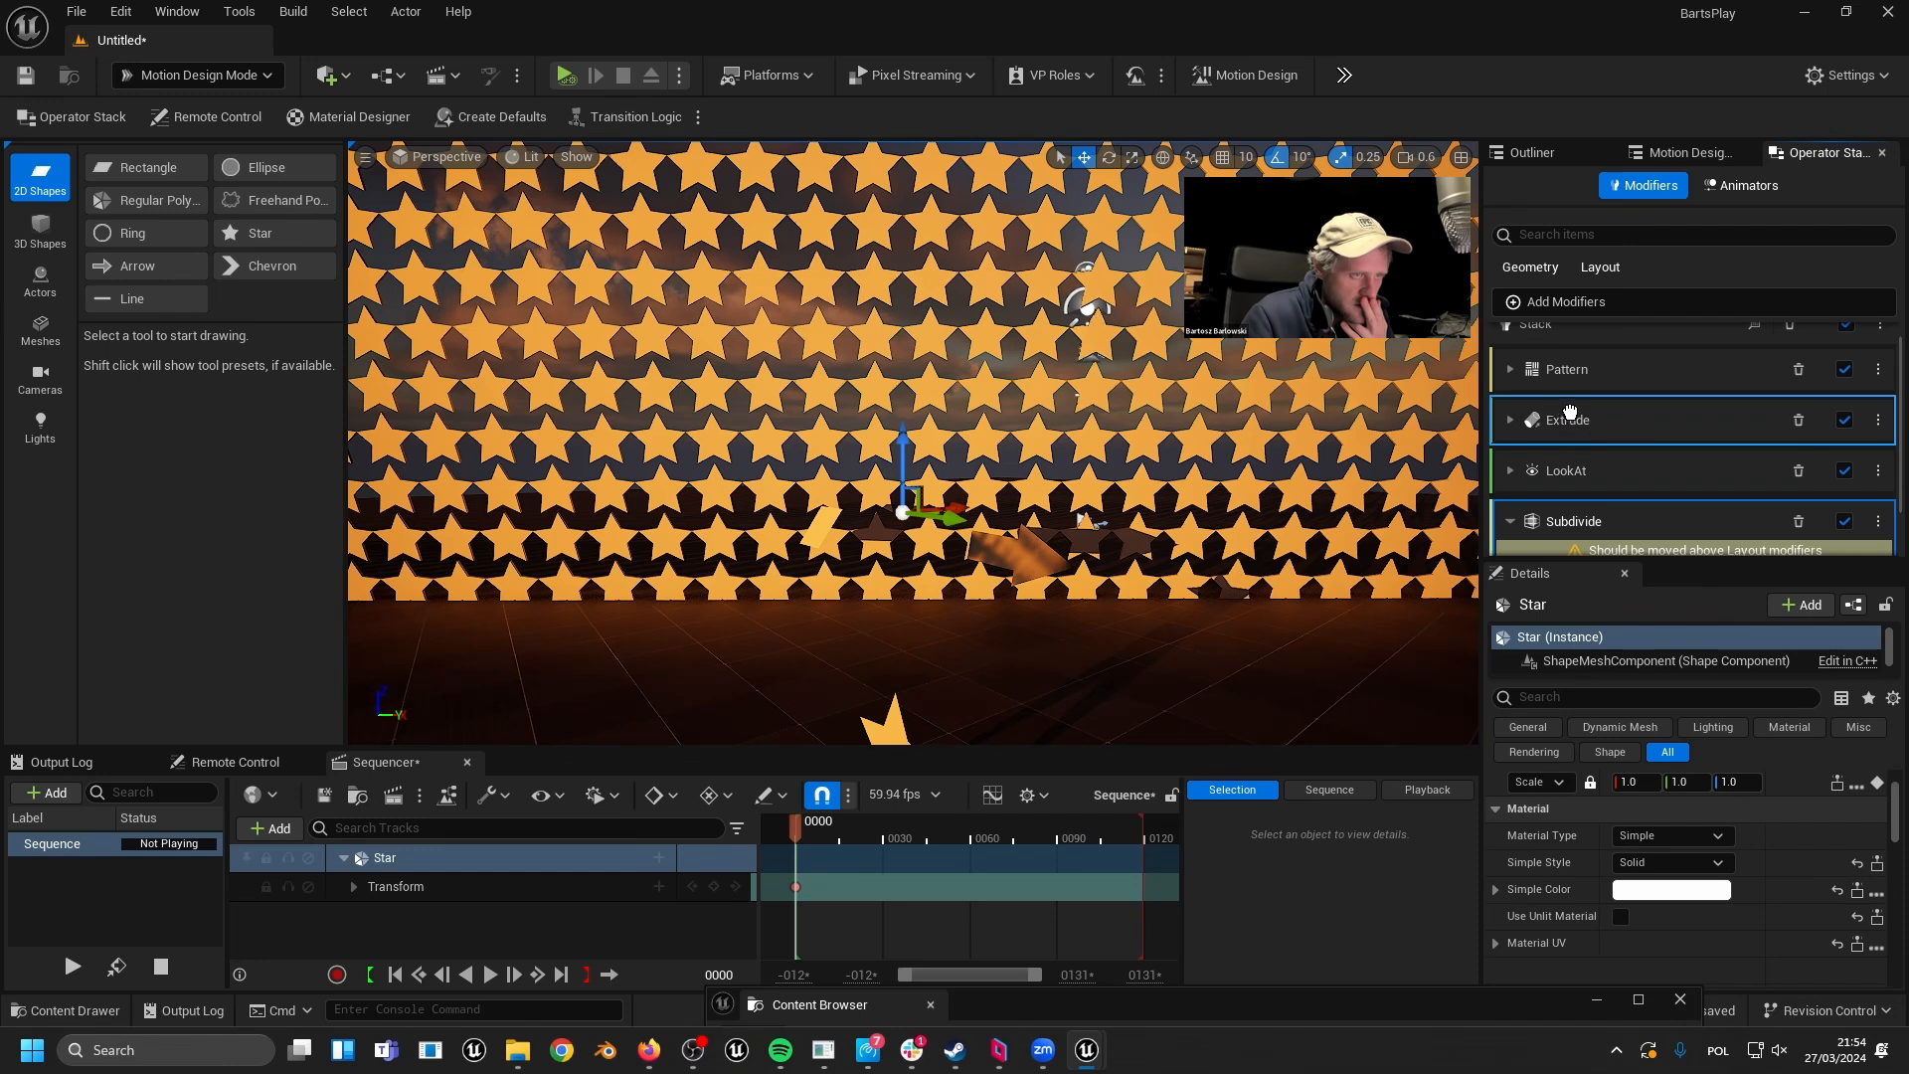
left_click_drag(1570, 411, 1573, 415)
scroll(1600, 442, "down", 2)
left_click(1508, 427)
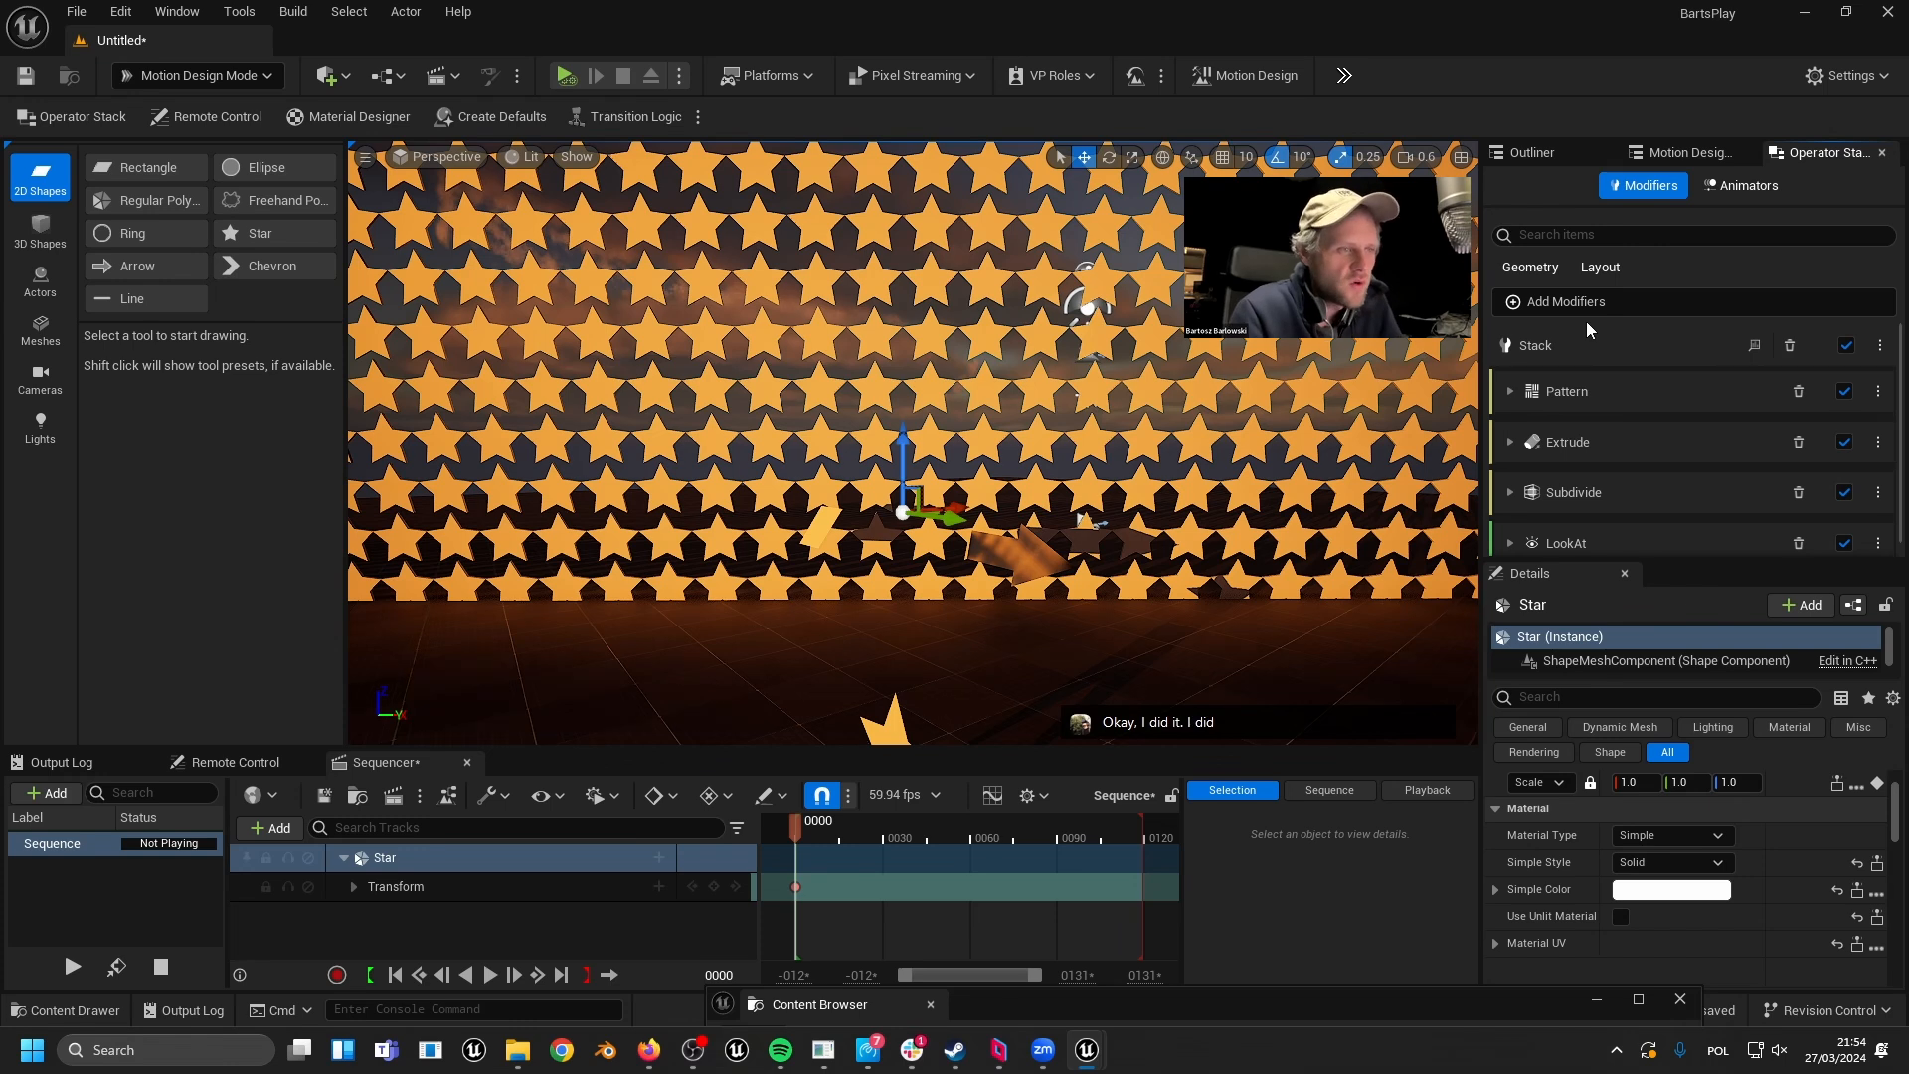
- Enable Accumulate Transform in the Pattern modifier's grid layout options and set the first Rotation value to 50°
left_click(1510, 392)
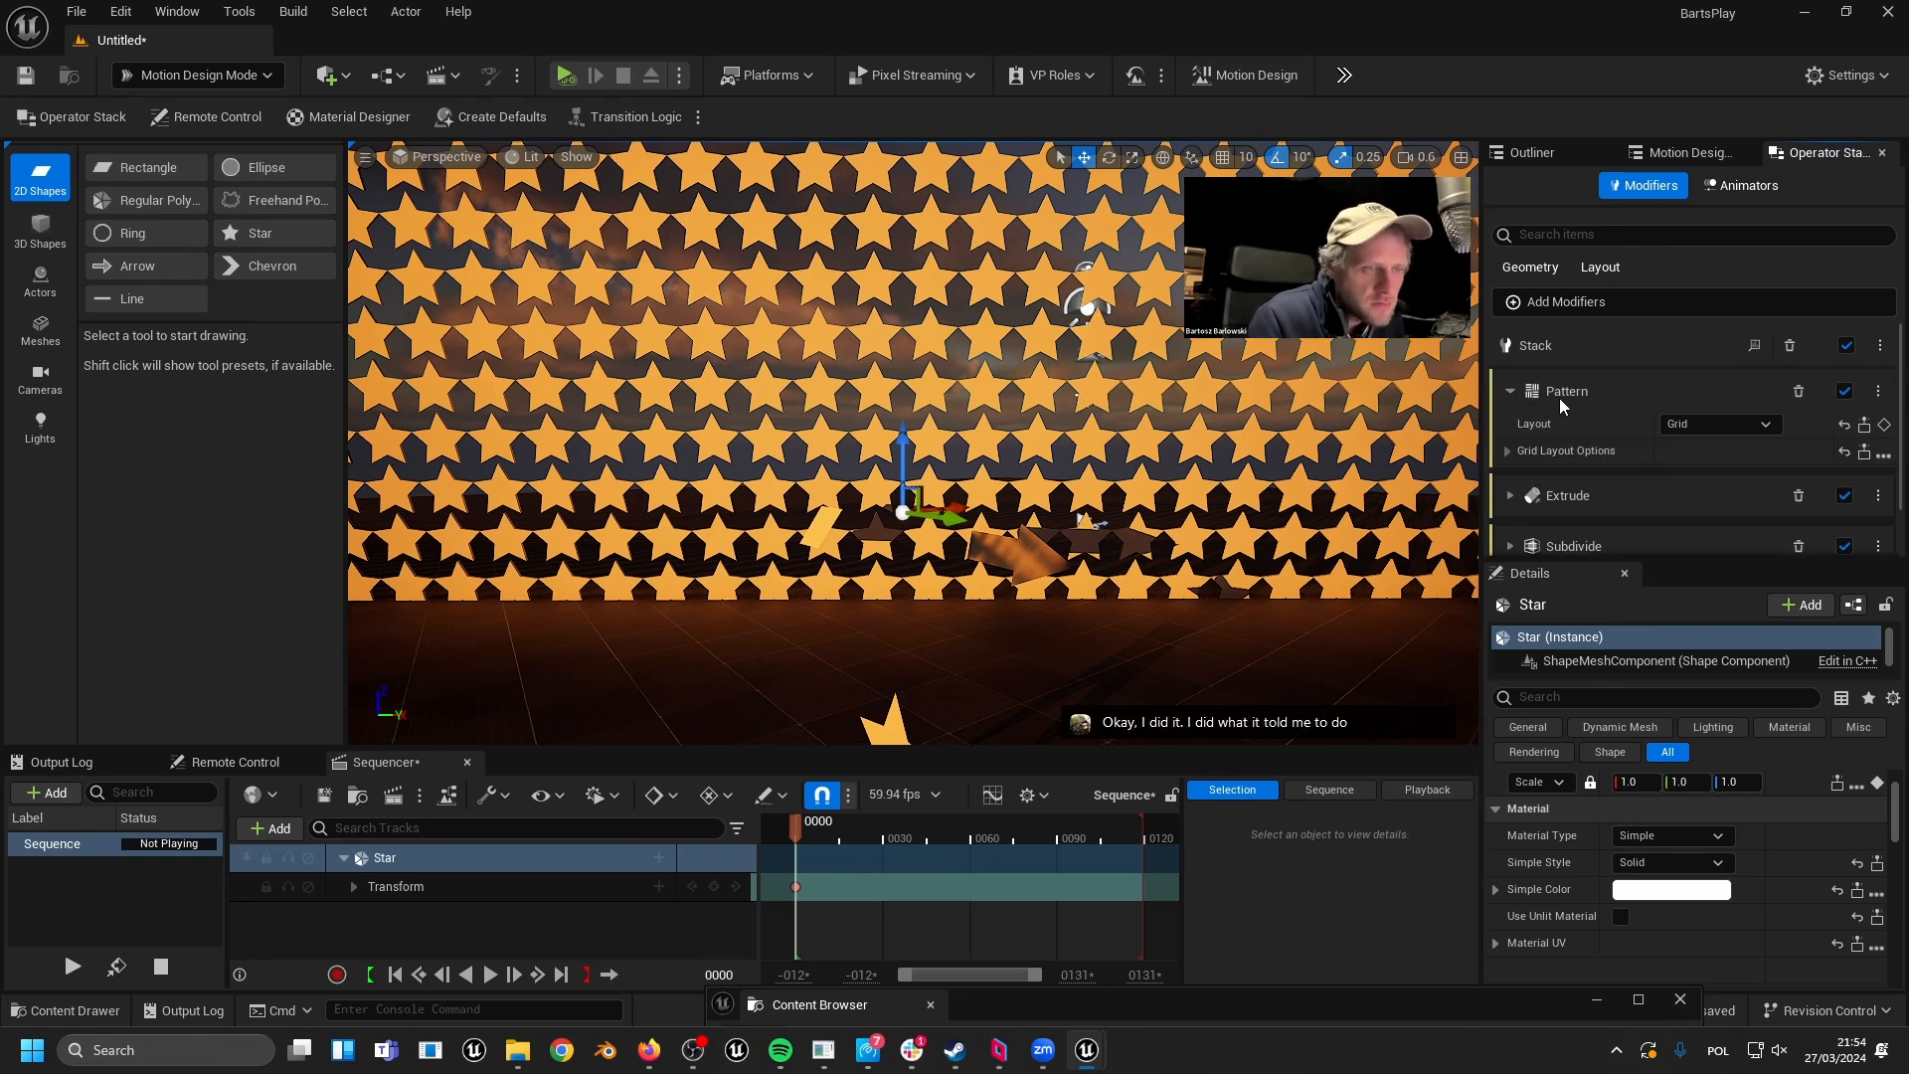
left_click(1539, 453)
left_click(1679, 467)
left_click(1680, 468)
scroll(1589, 473, "down", 3)
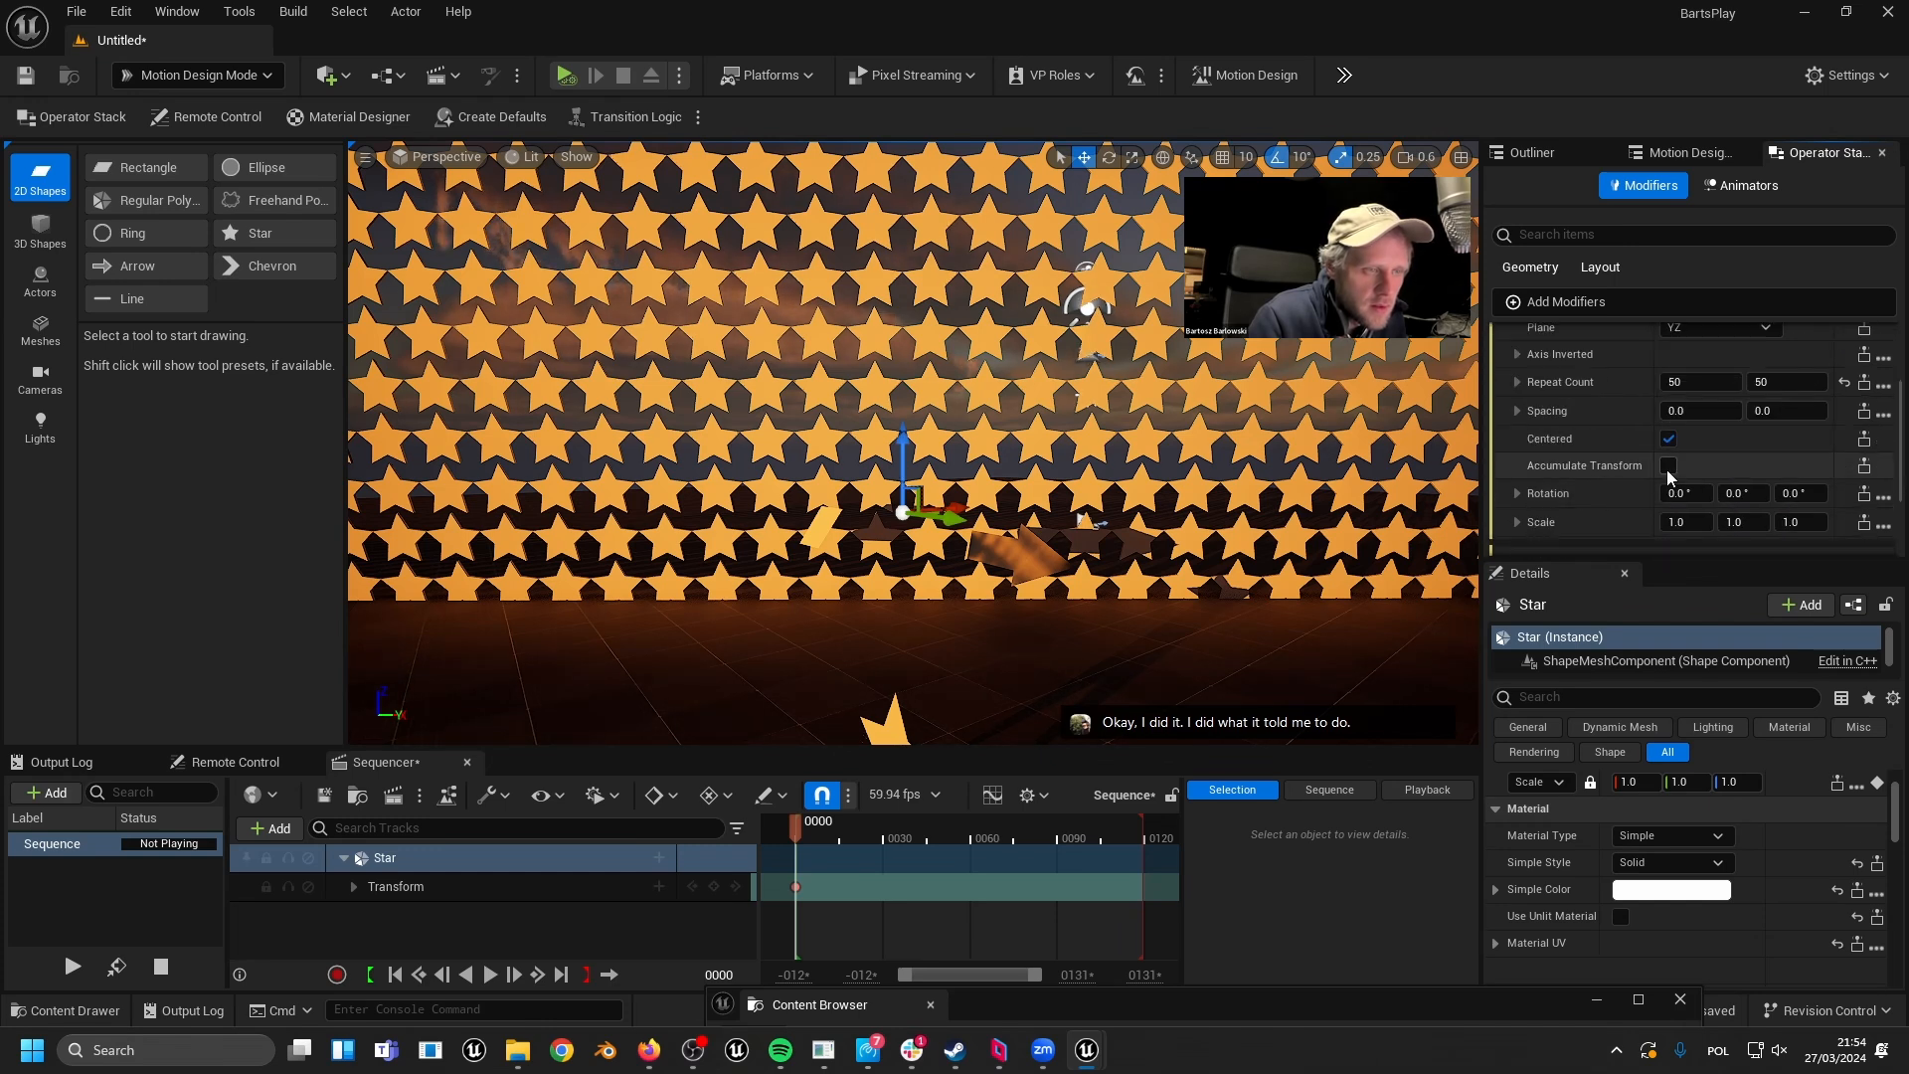
left_click(1669, 468)
left_click(1681, 494)
type("50")
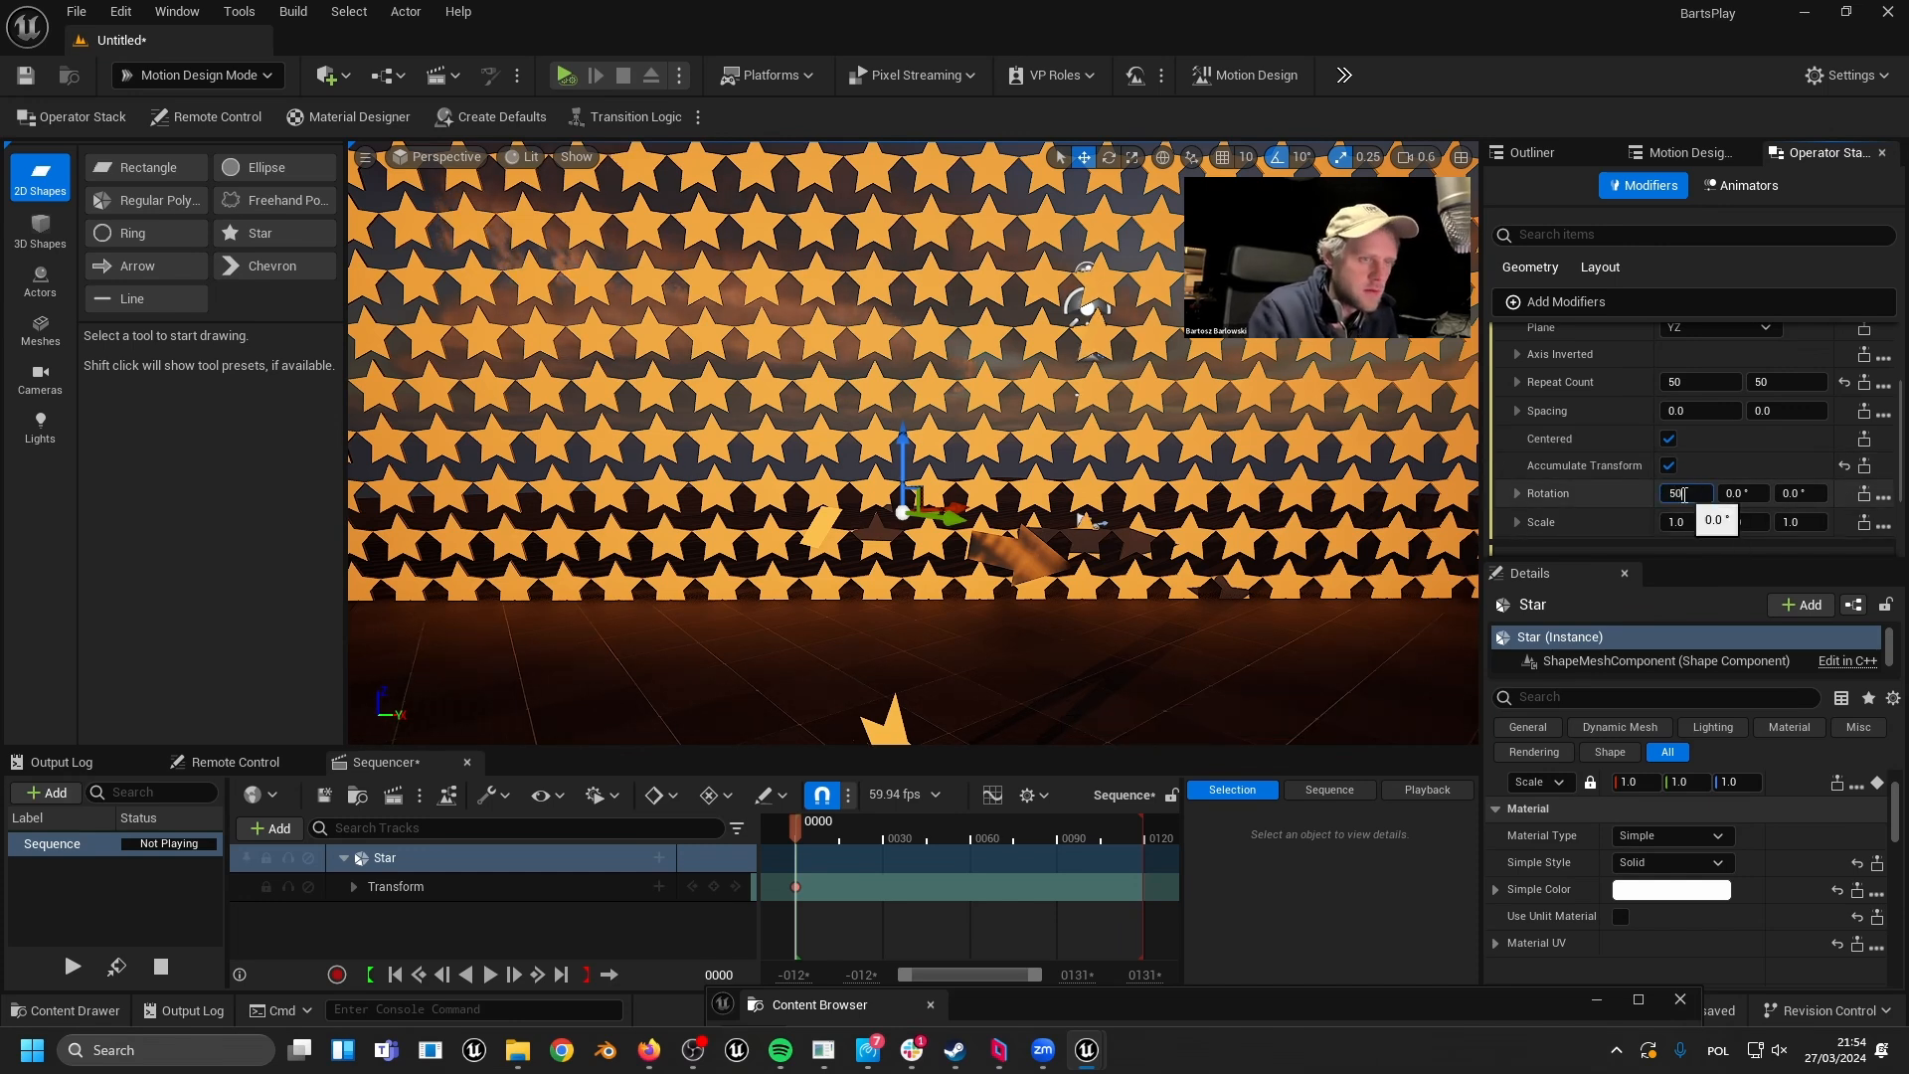
key("Return")
- Try the Pattern's first Rotation value at 10° and at 5°
left_click(1695, 491)
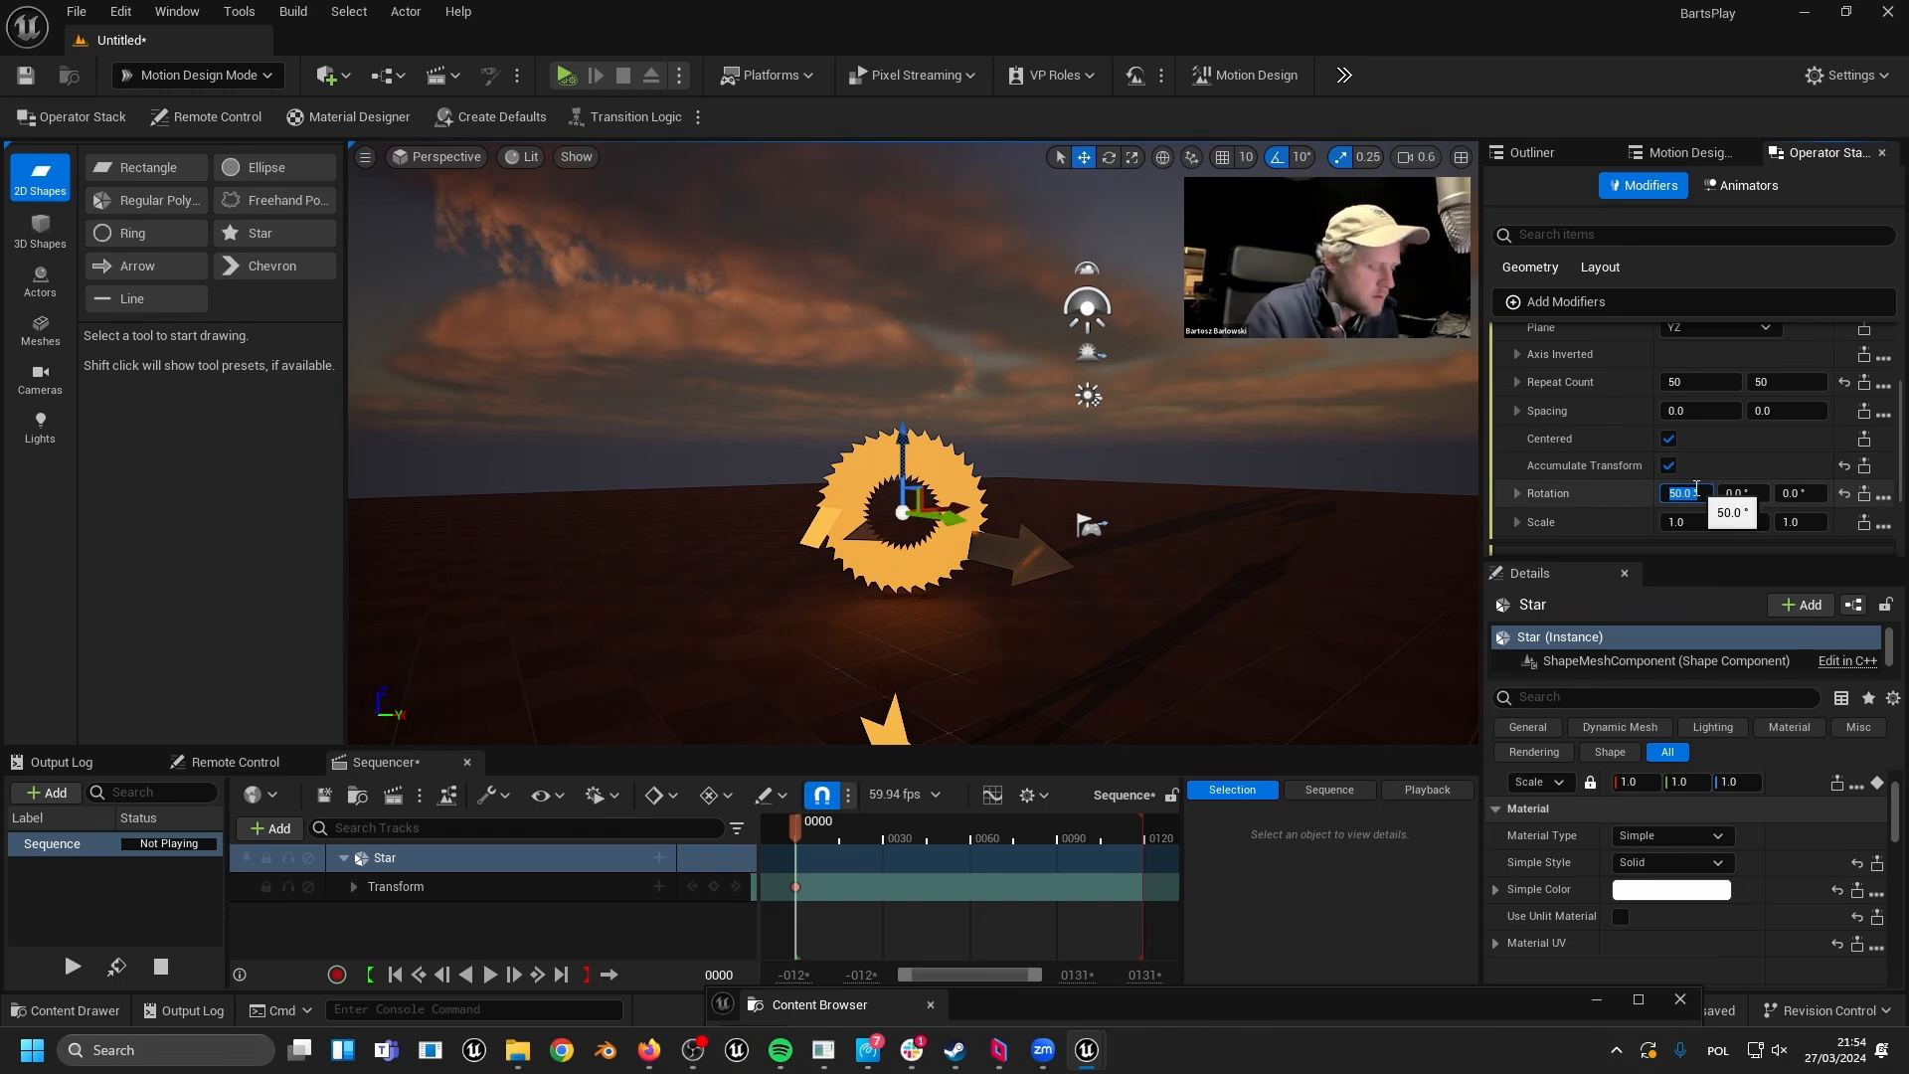
type("10")
key("Return")
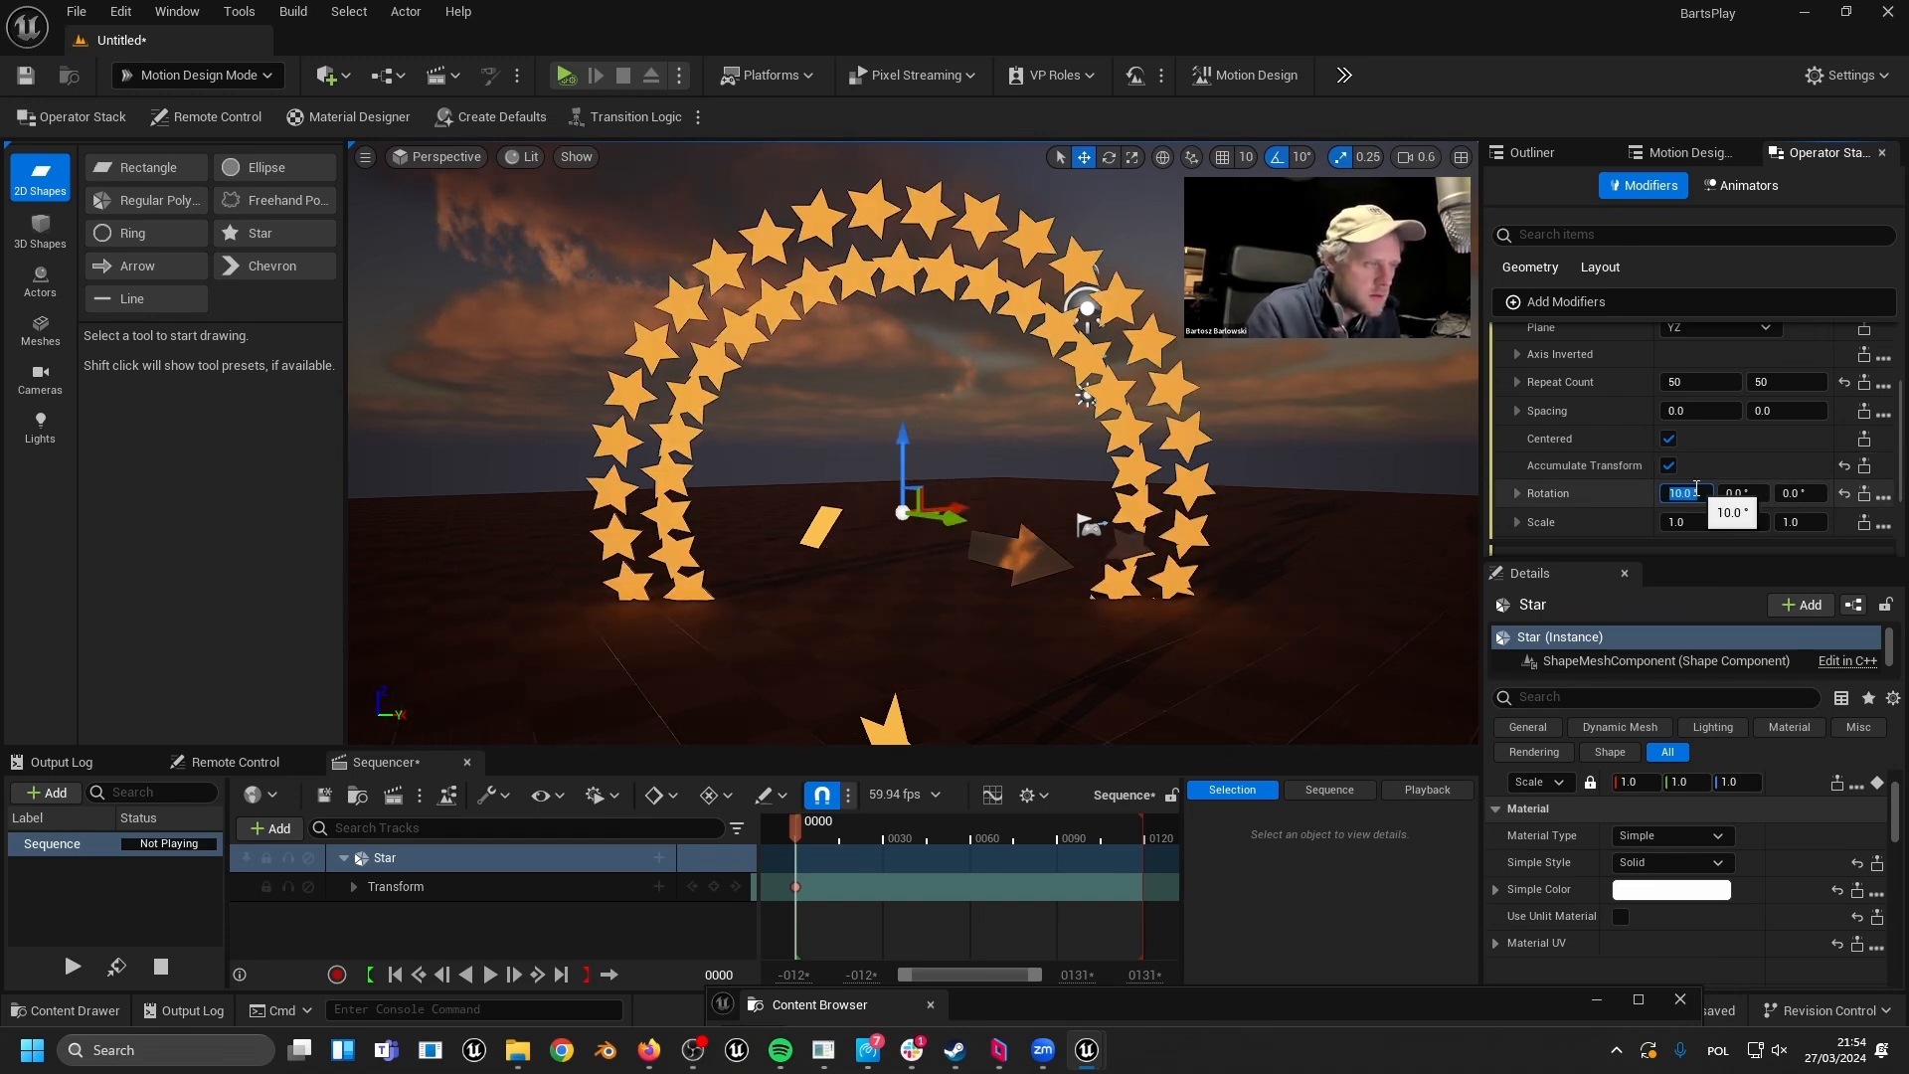
type("5")
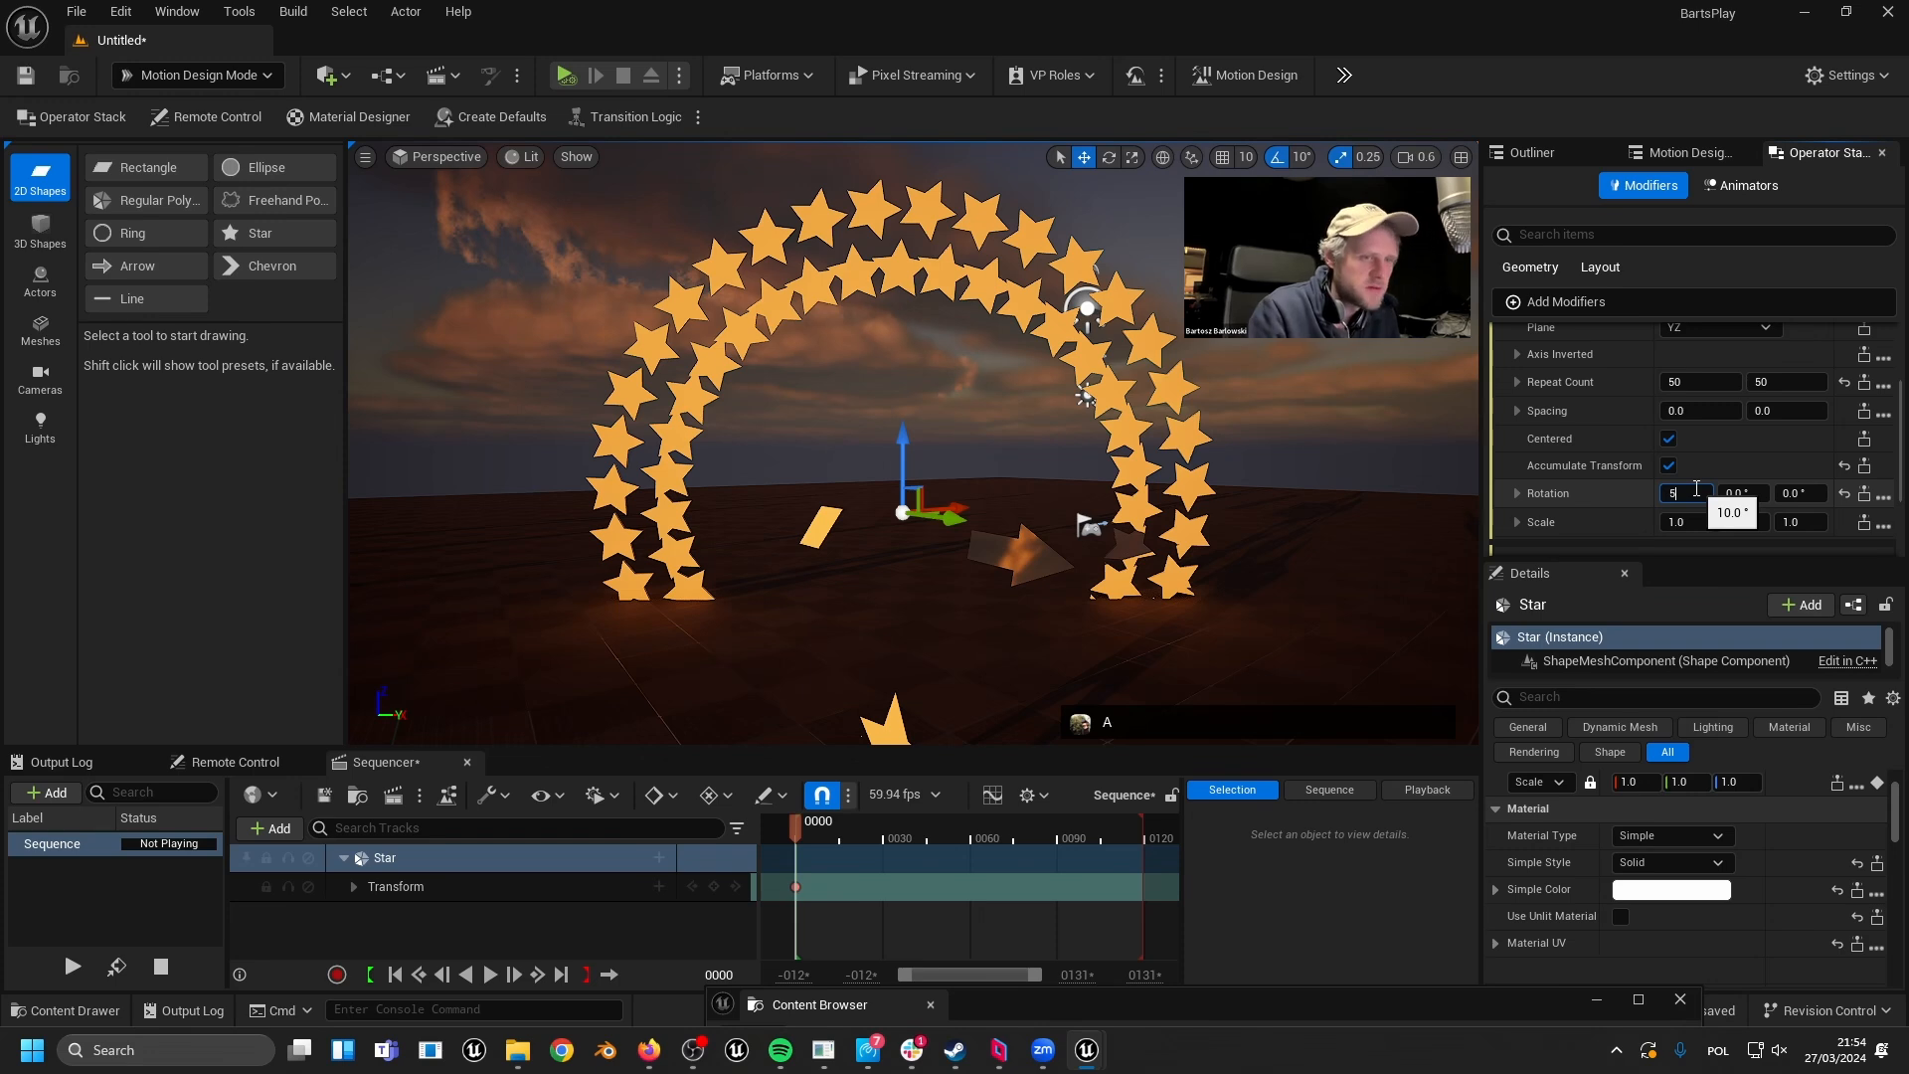
key("Return")
- Raise the patterned star along its Z axis, high above the floor, and inspect the spiral of stars
right_click_drag(1044, 460, 924, 481)
left_click_drag(884, 498, 884, 144)
right_click_drag(884, 149, 884, 149)
right_click_drag(819, 531, 819, 531)
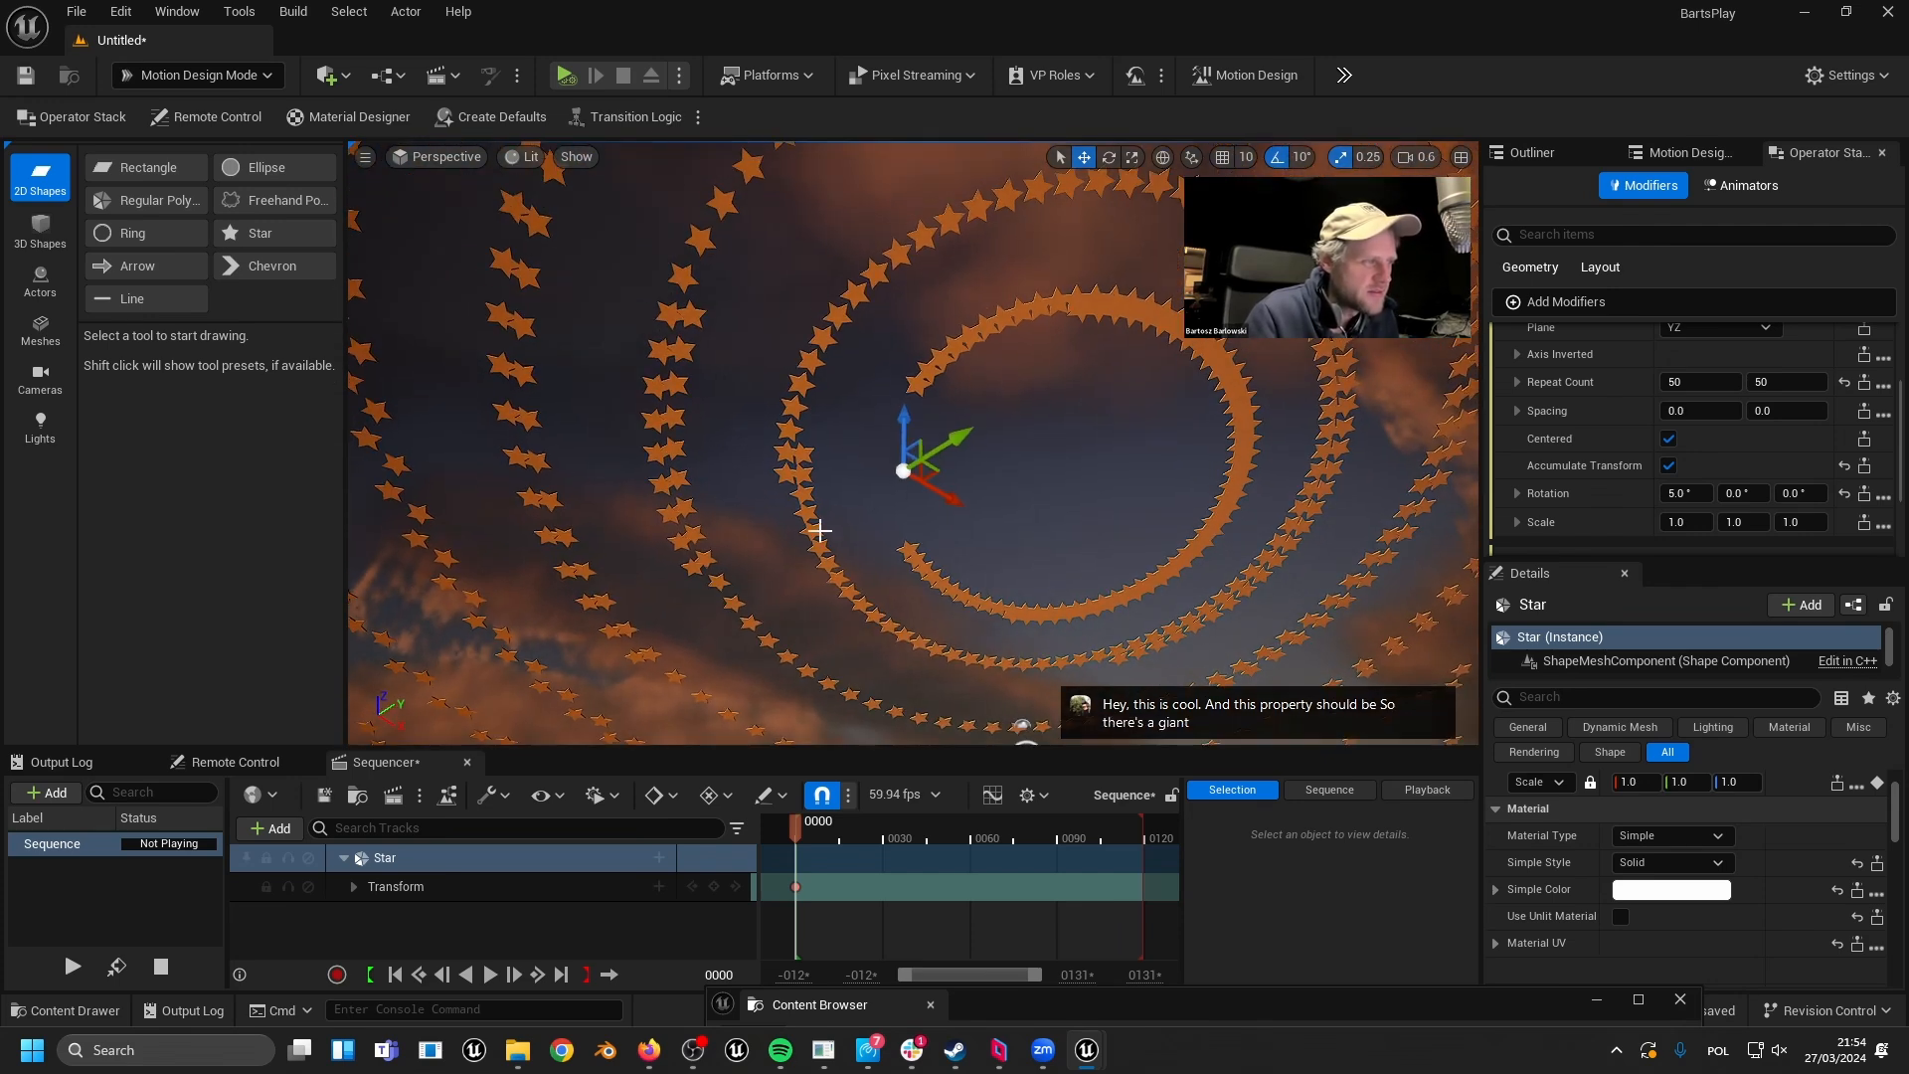
left_click_drag(903, 427, 903, 396)
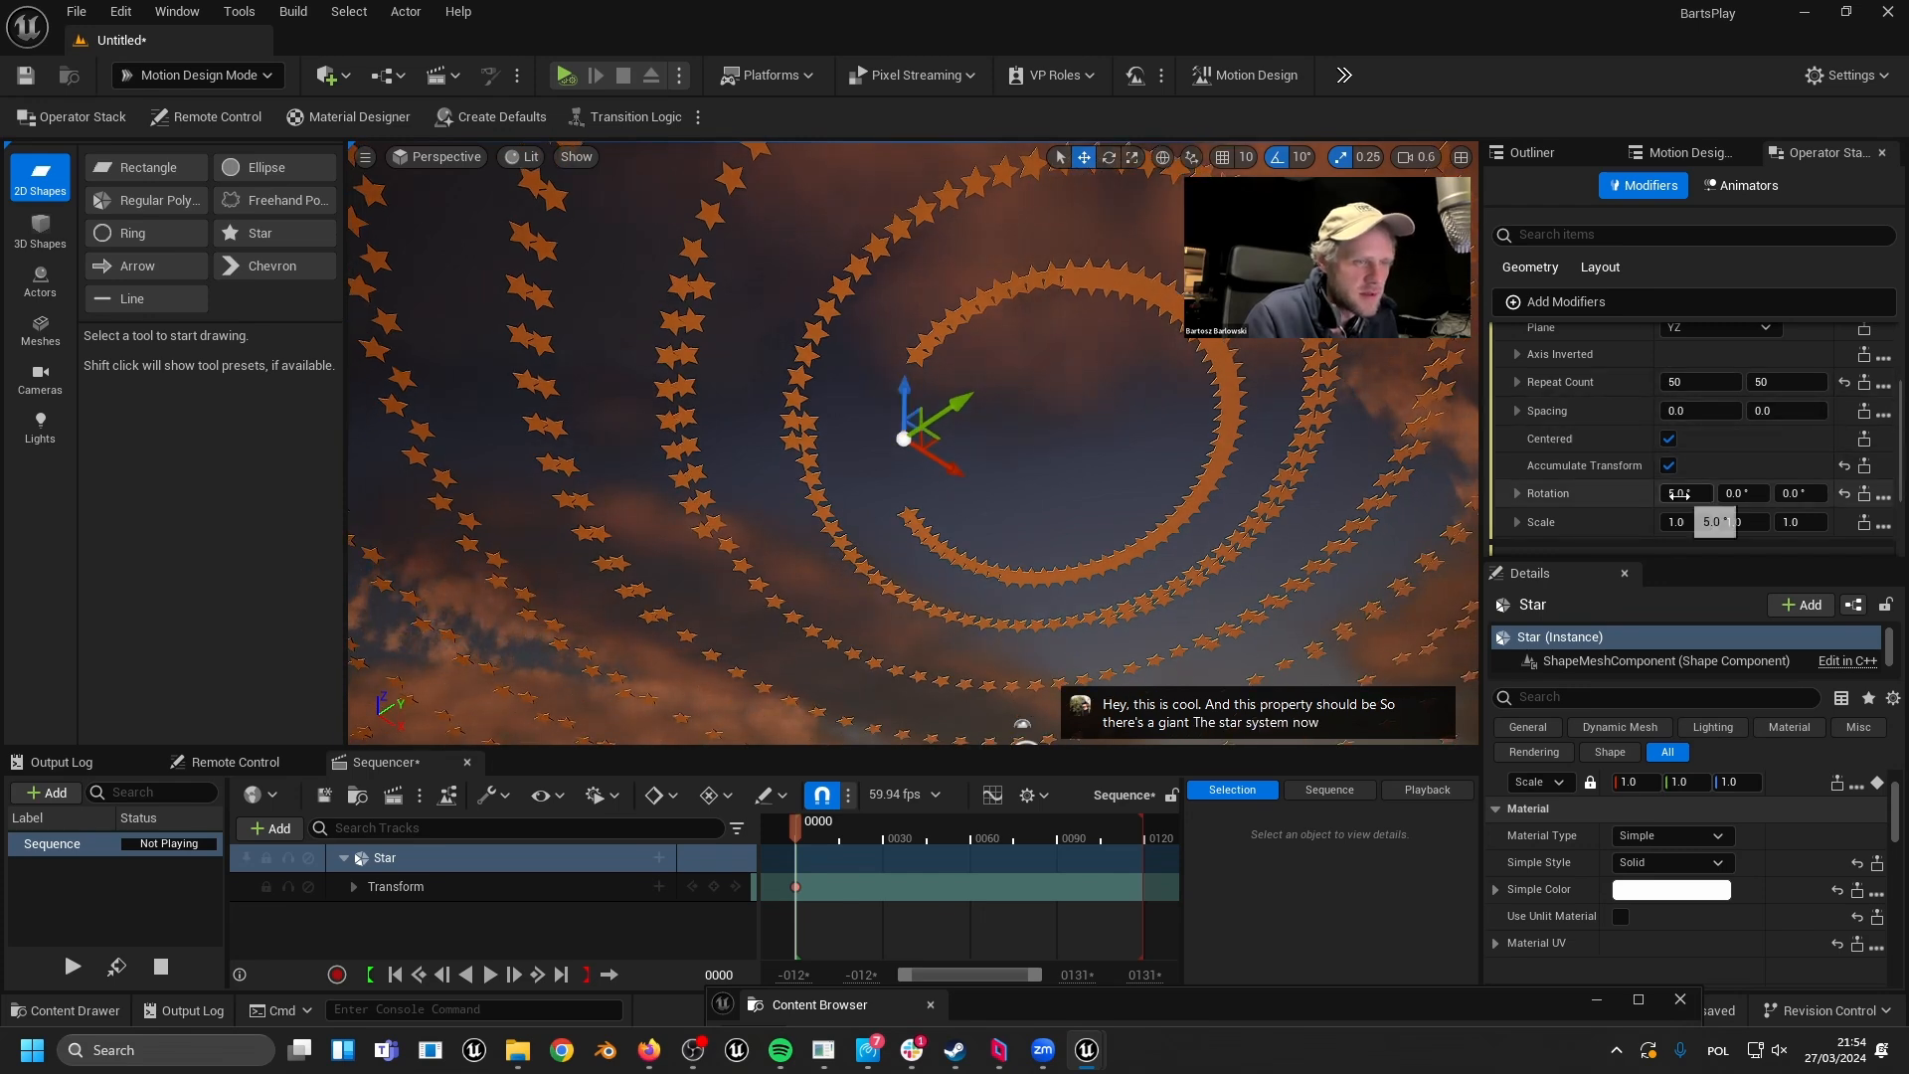
- Try a first Rotation value of 1° on the Pattern modifier and inspect the curved rows of stars
left_click(1688, 497)
type("1")
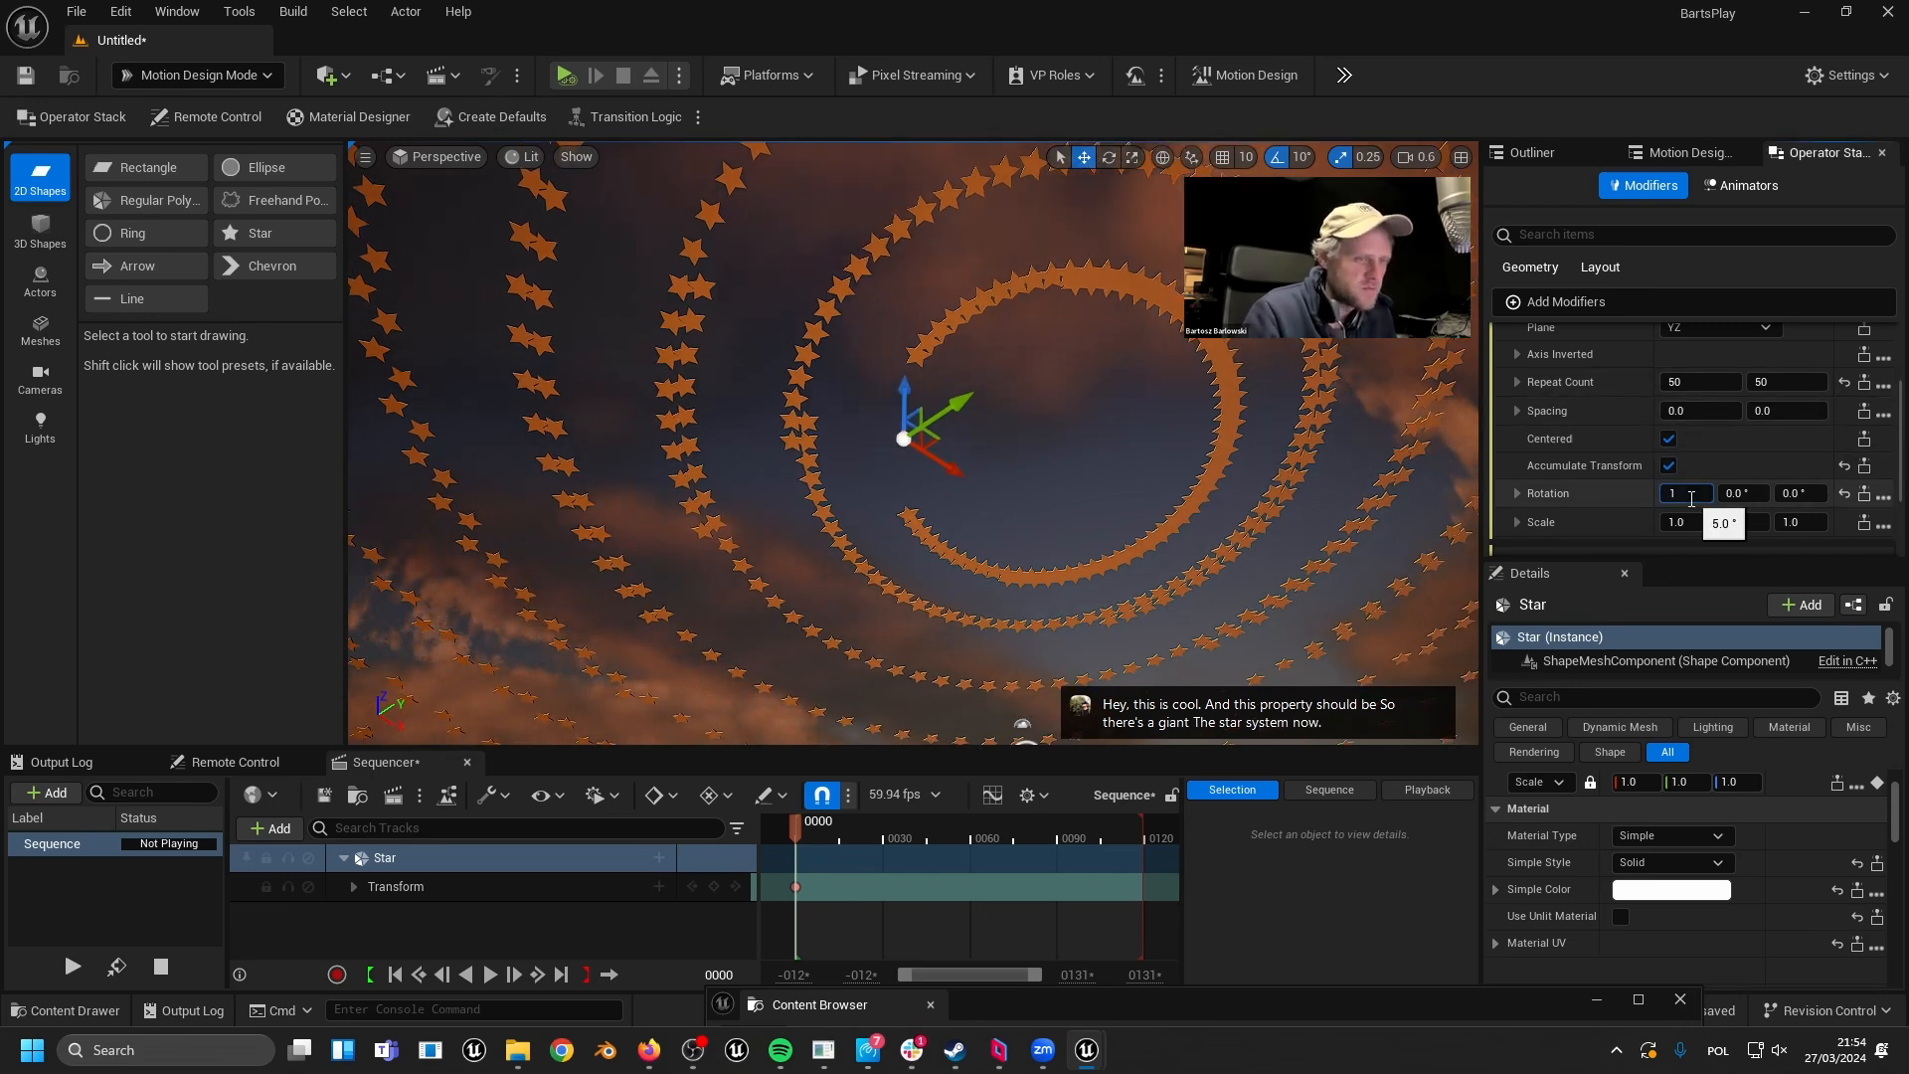
key("Return")
right_click_drag(905, 468, 1184, 487)
scroll(913, 442, "up", 2)
- Try a first Rotation value of 10° on the Pattern modifier and view the rings of stars
left_click(1698, 492)
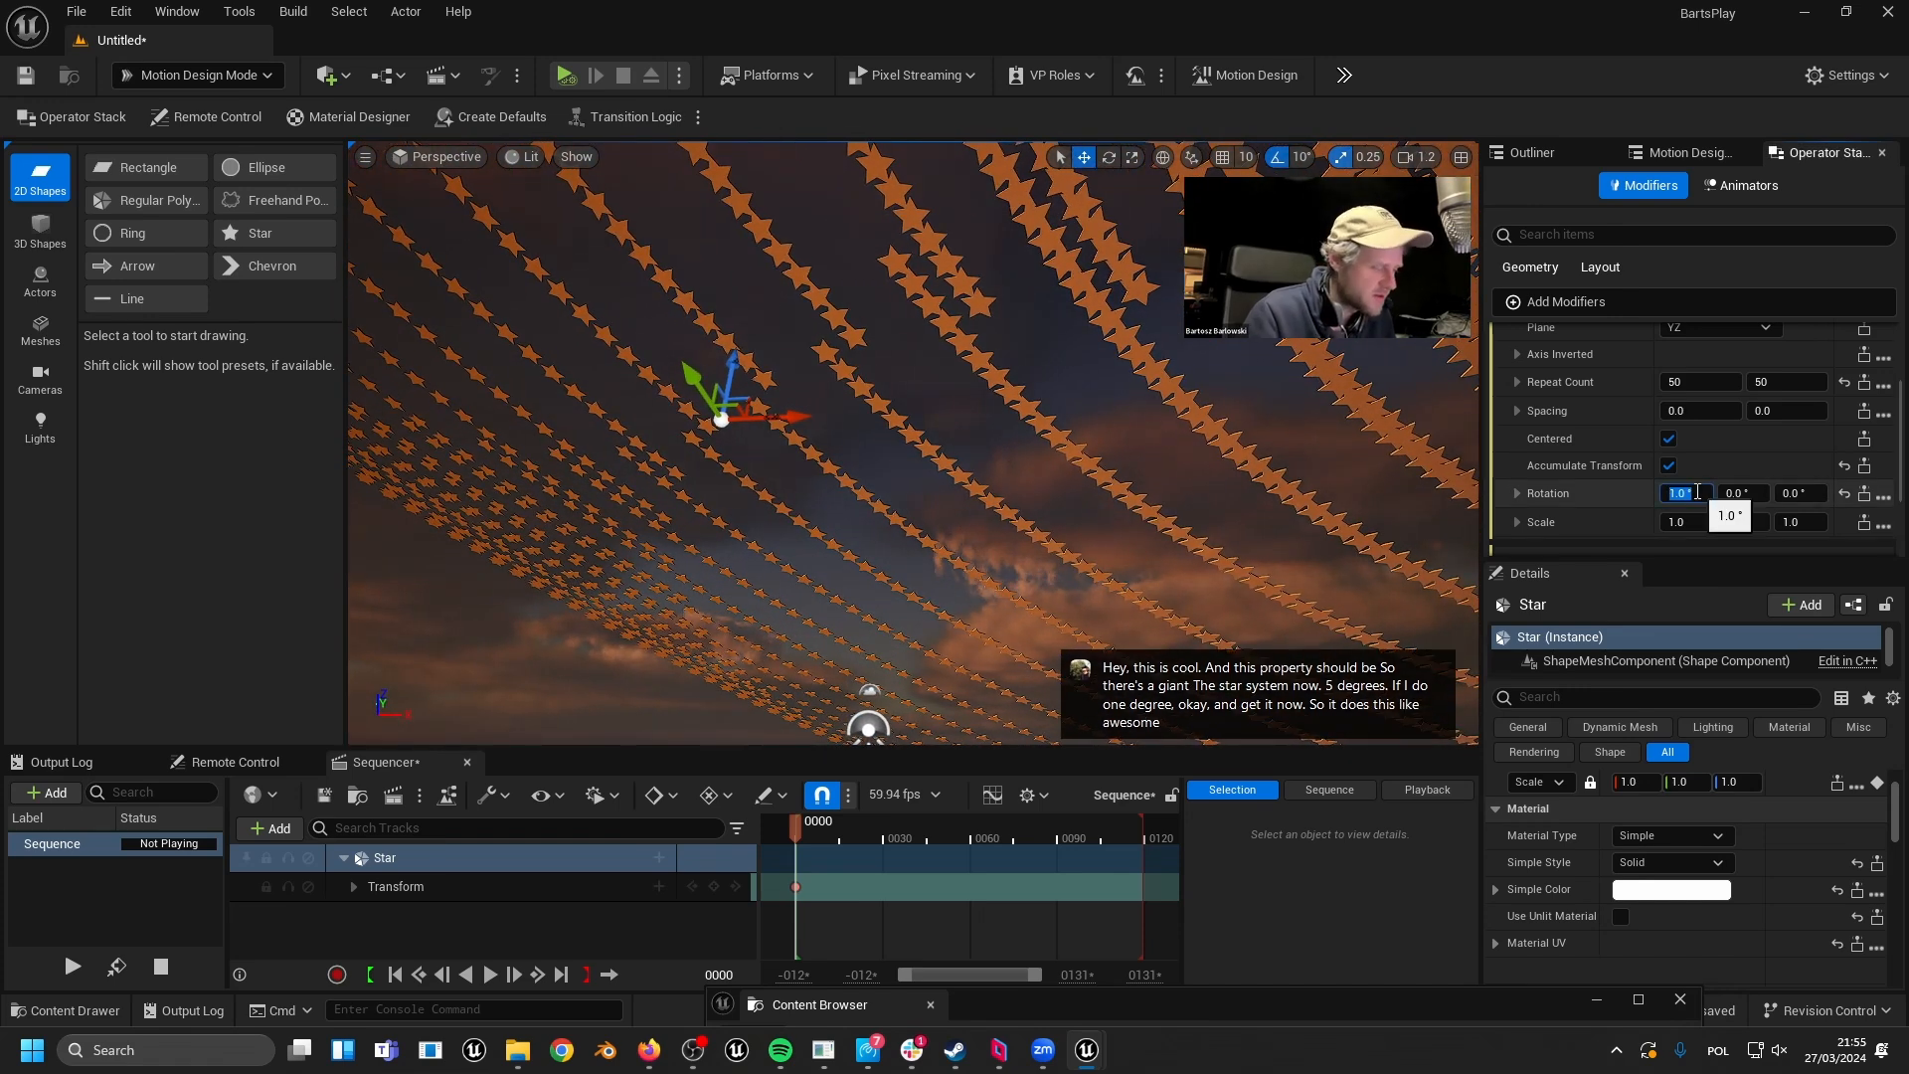
type("10")
key("Return")
mouse_move(906, 468)
right_mouse_down()
mouse_move(890, 442)
mouse_move(886, 460)
mouse_move(910, 468)
mouse_move(906, 448)
right_mouse_up()
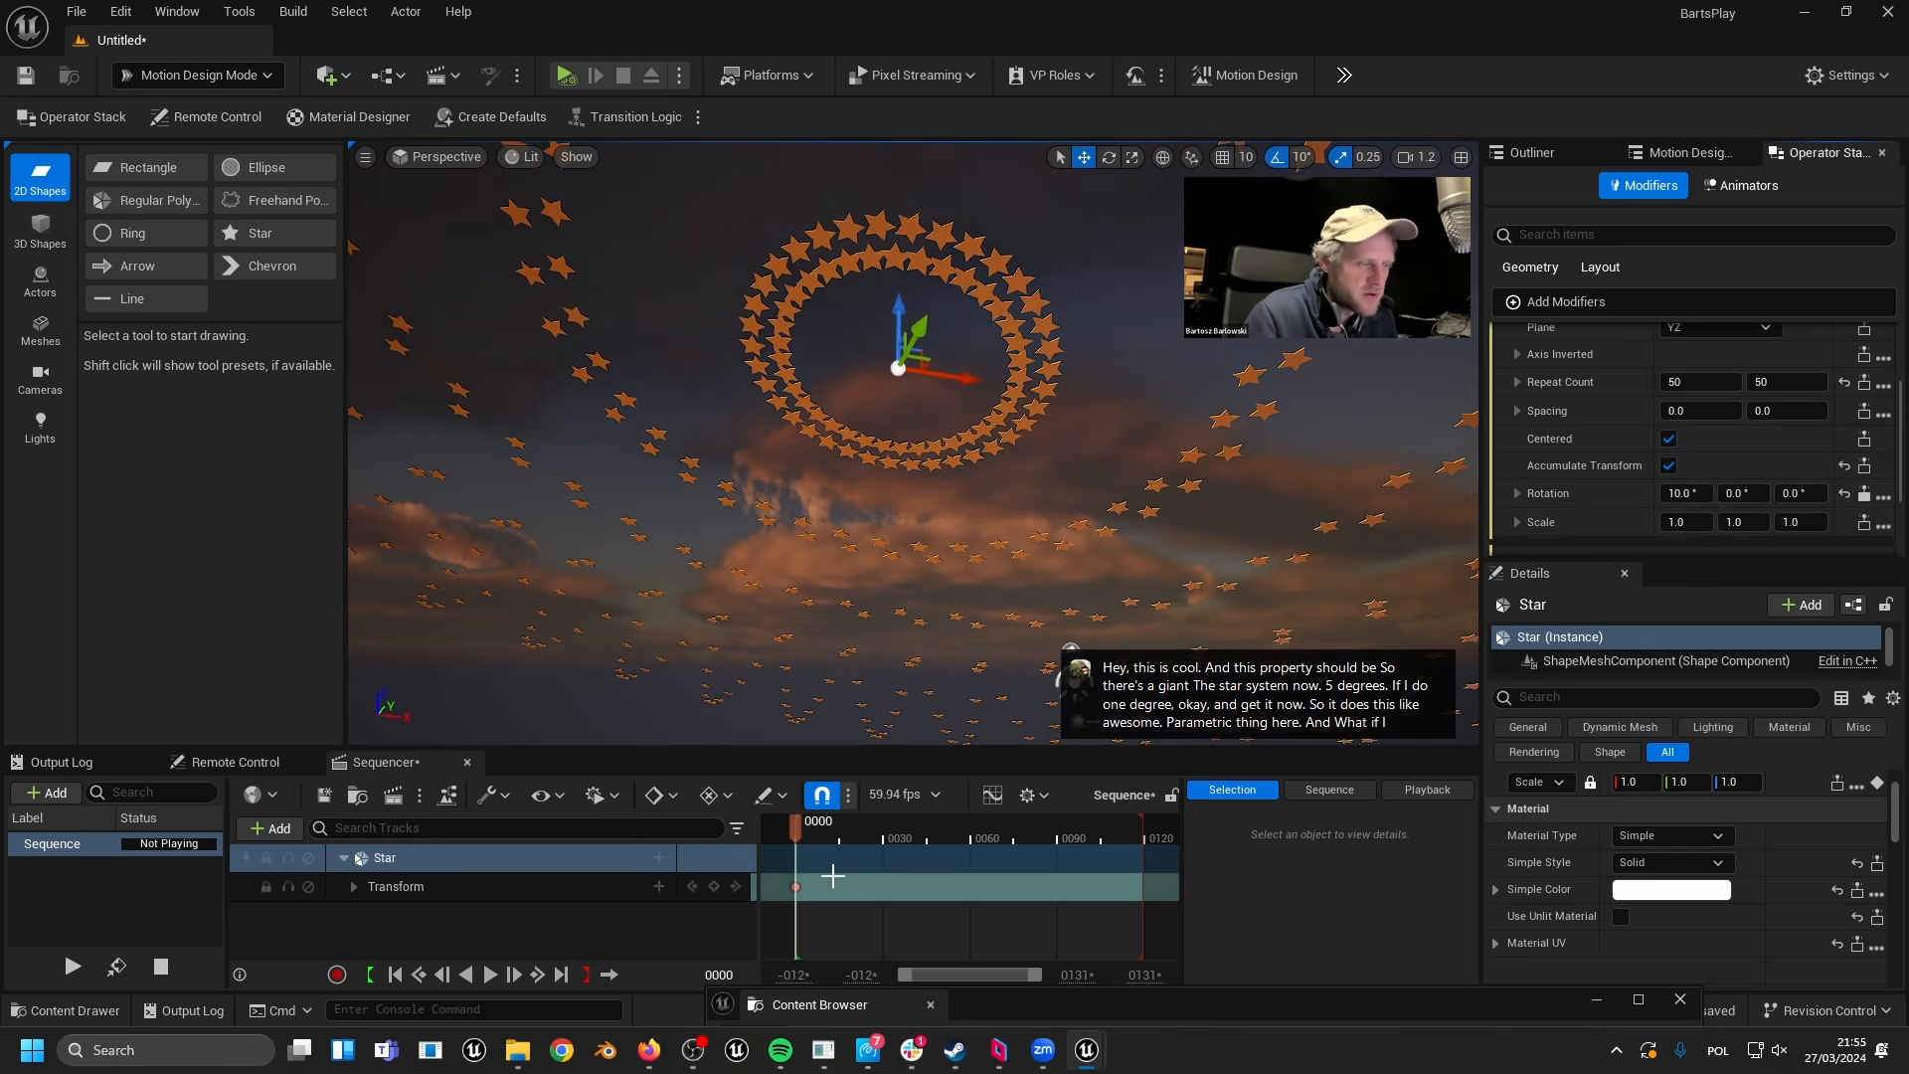
- Move the Sequencer playhead to frame 46 and set the Pattern's first Rotation value to 0°
left_click_drag(802, 838, 929, 838)
left_click(1675, 494)
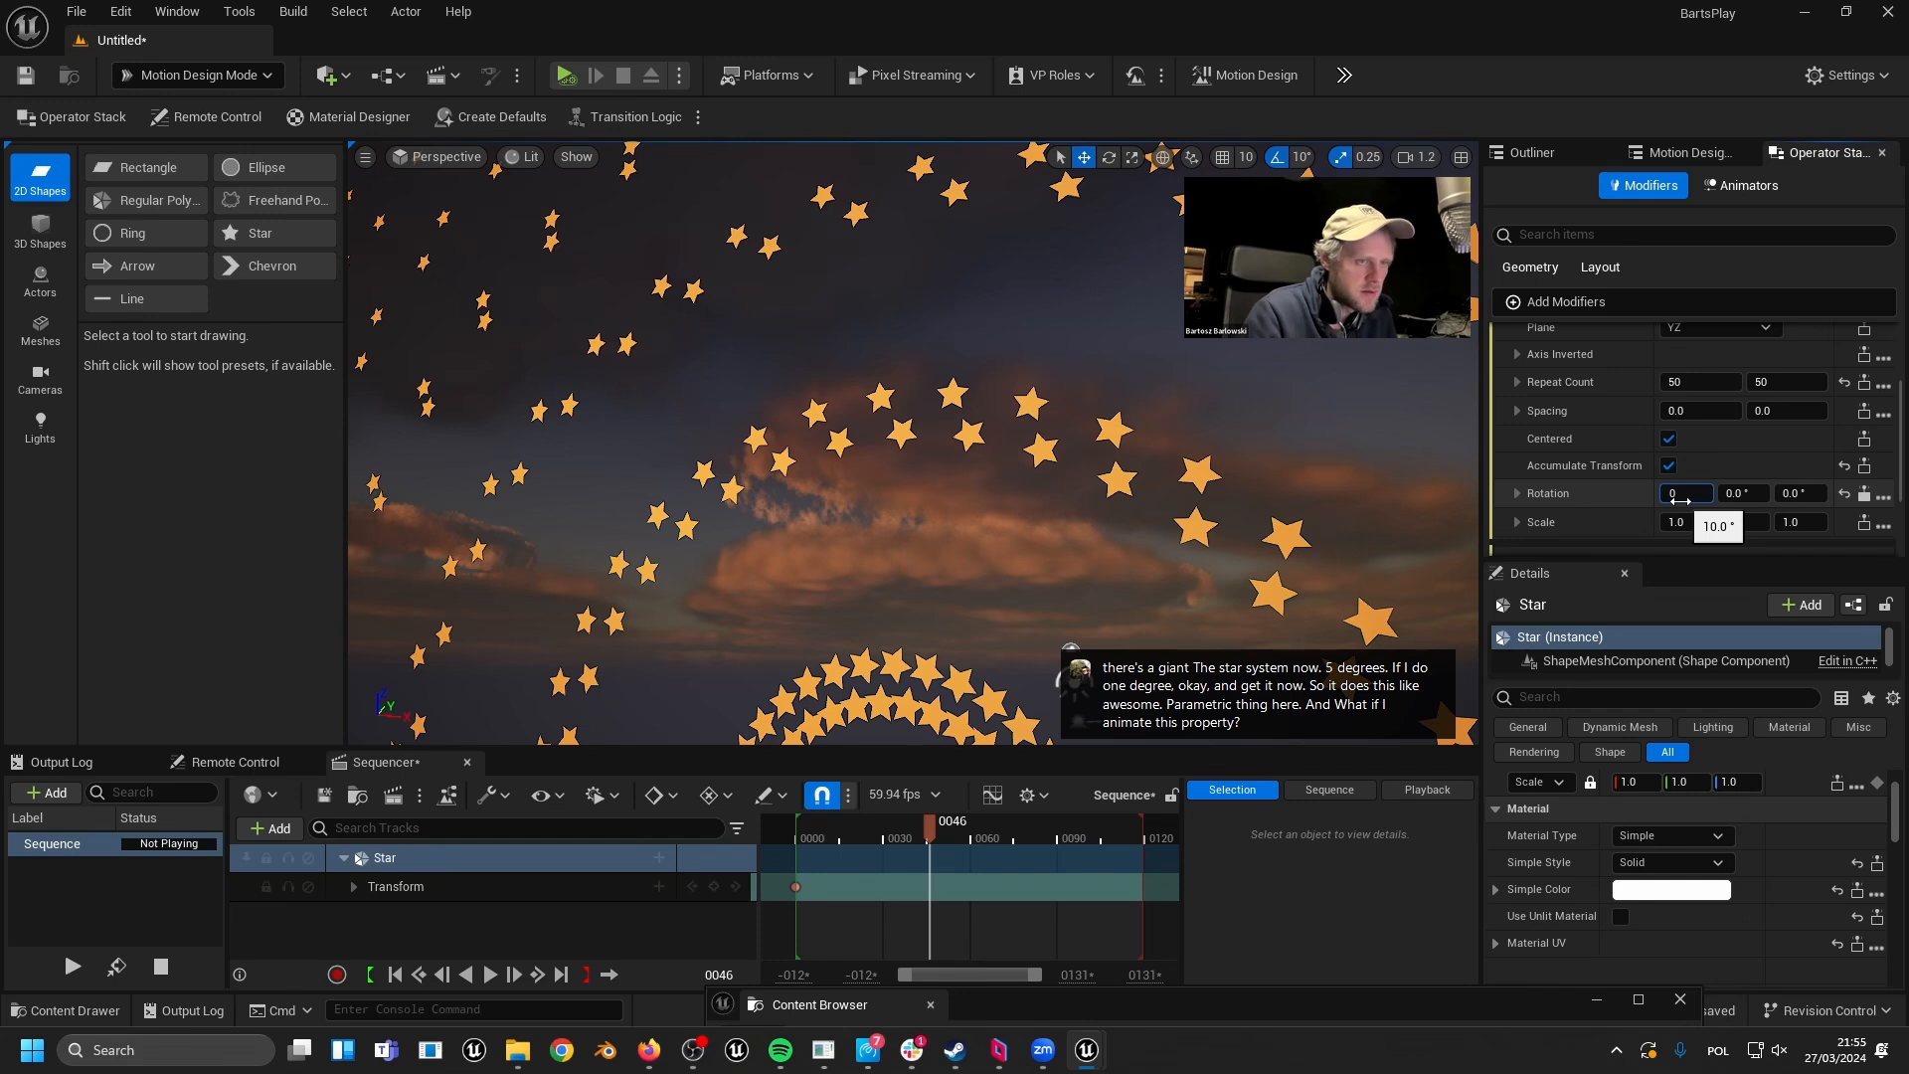
type("0")
key("Return")
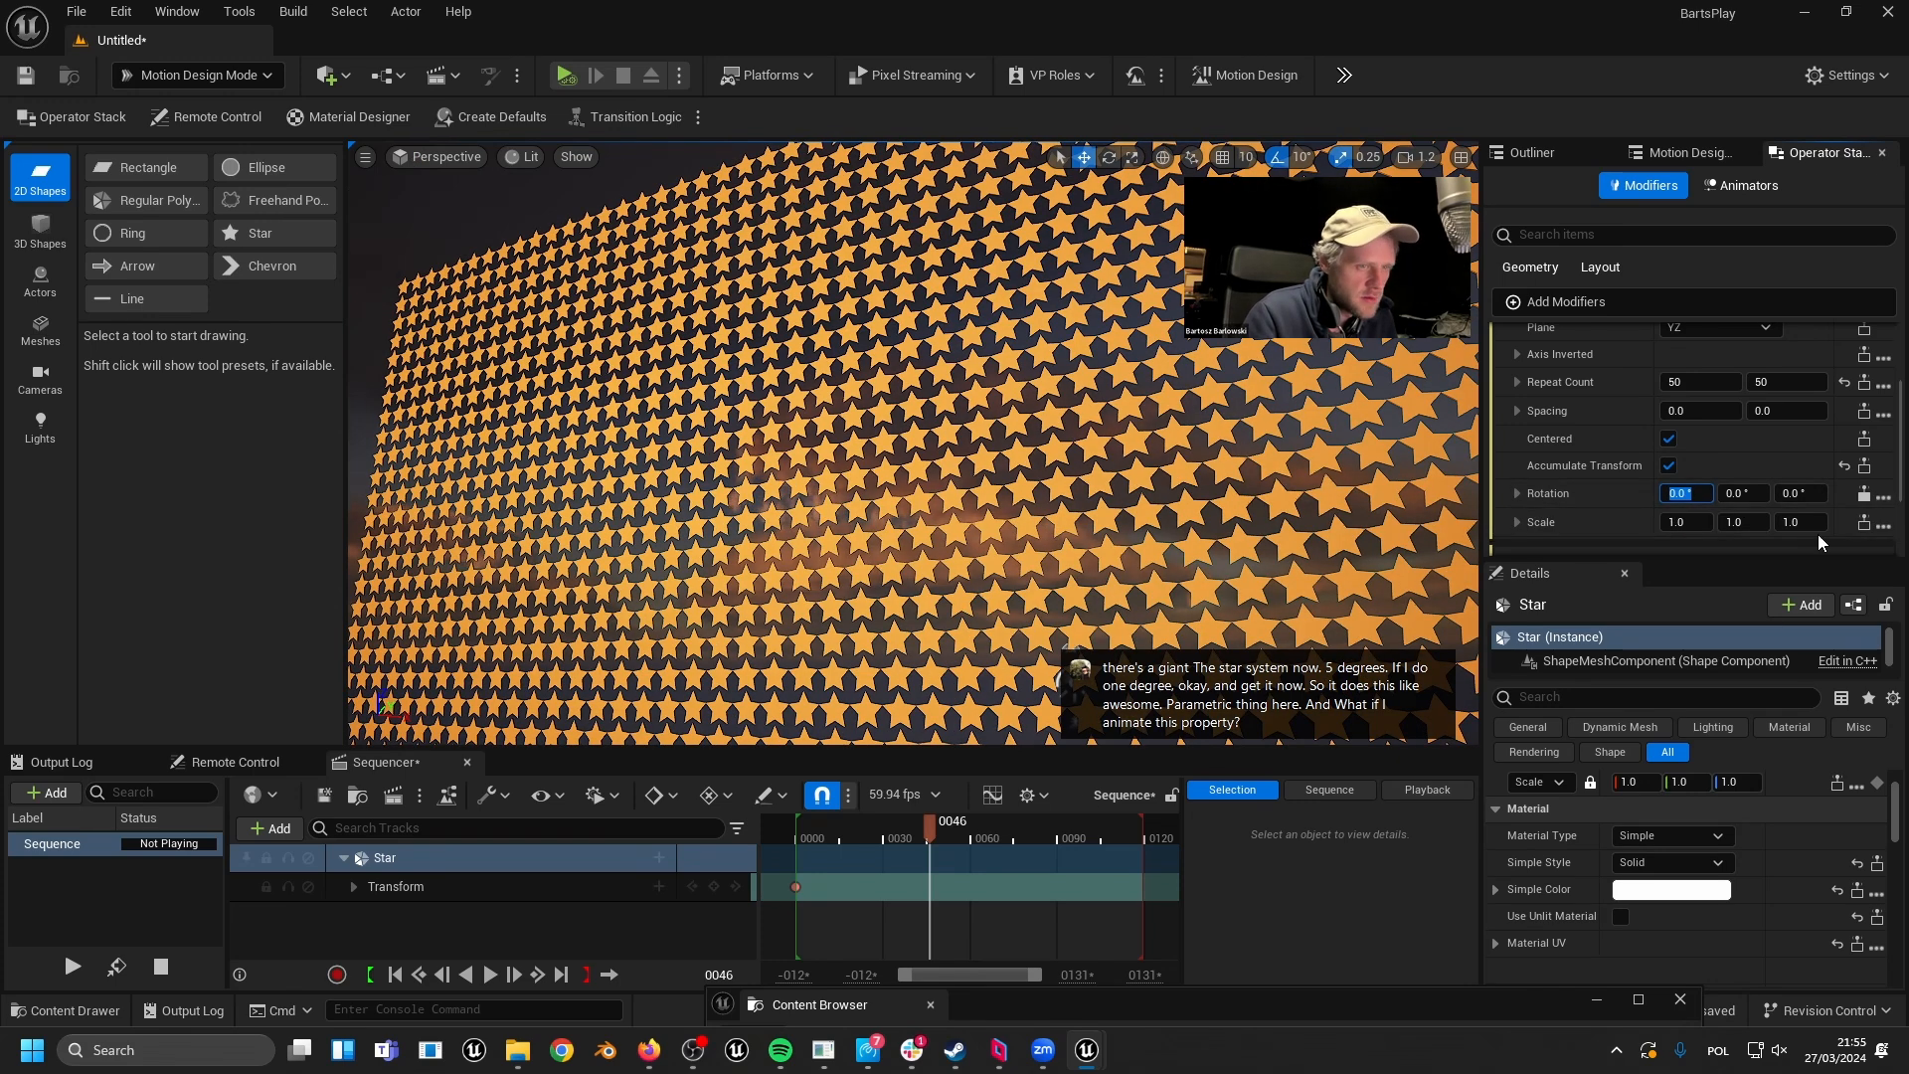
- Toggle the Pattern's Rotation property in the Remote Control preset and leave it exposed
left_click(1867, 496)
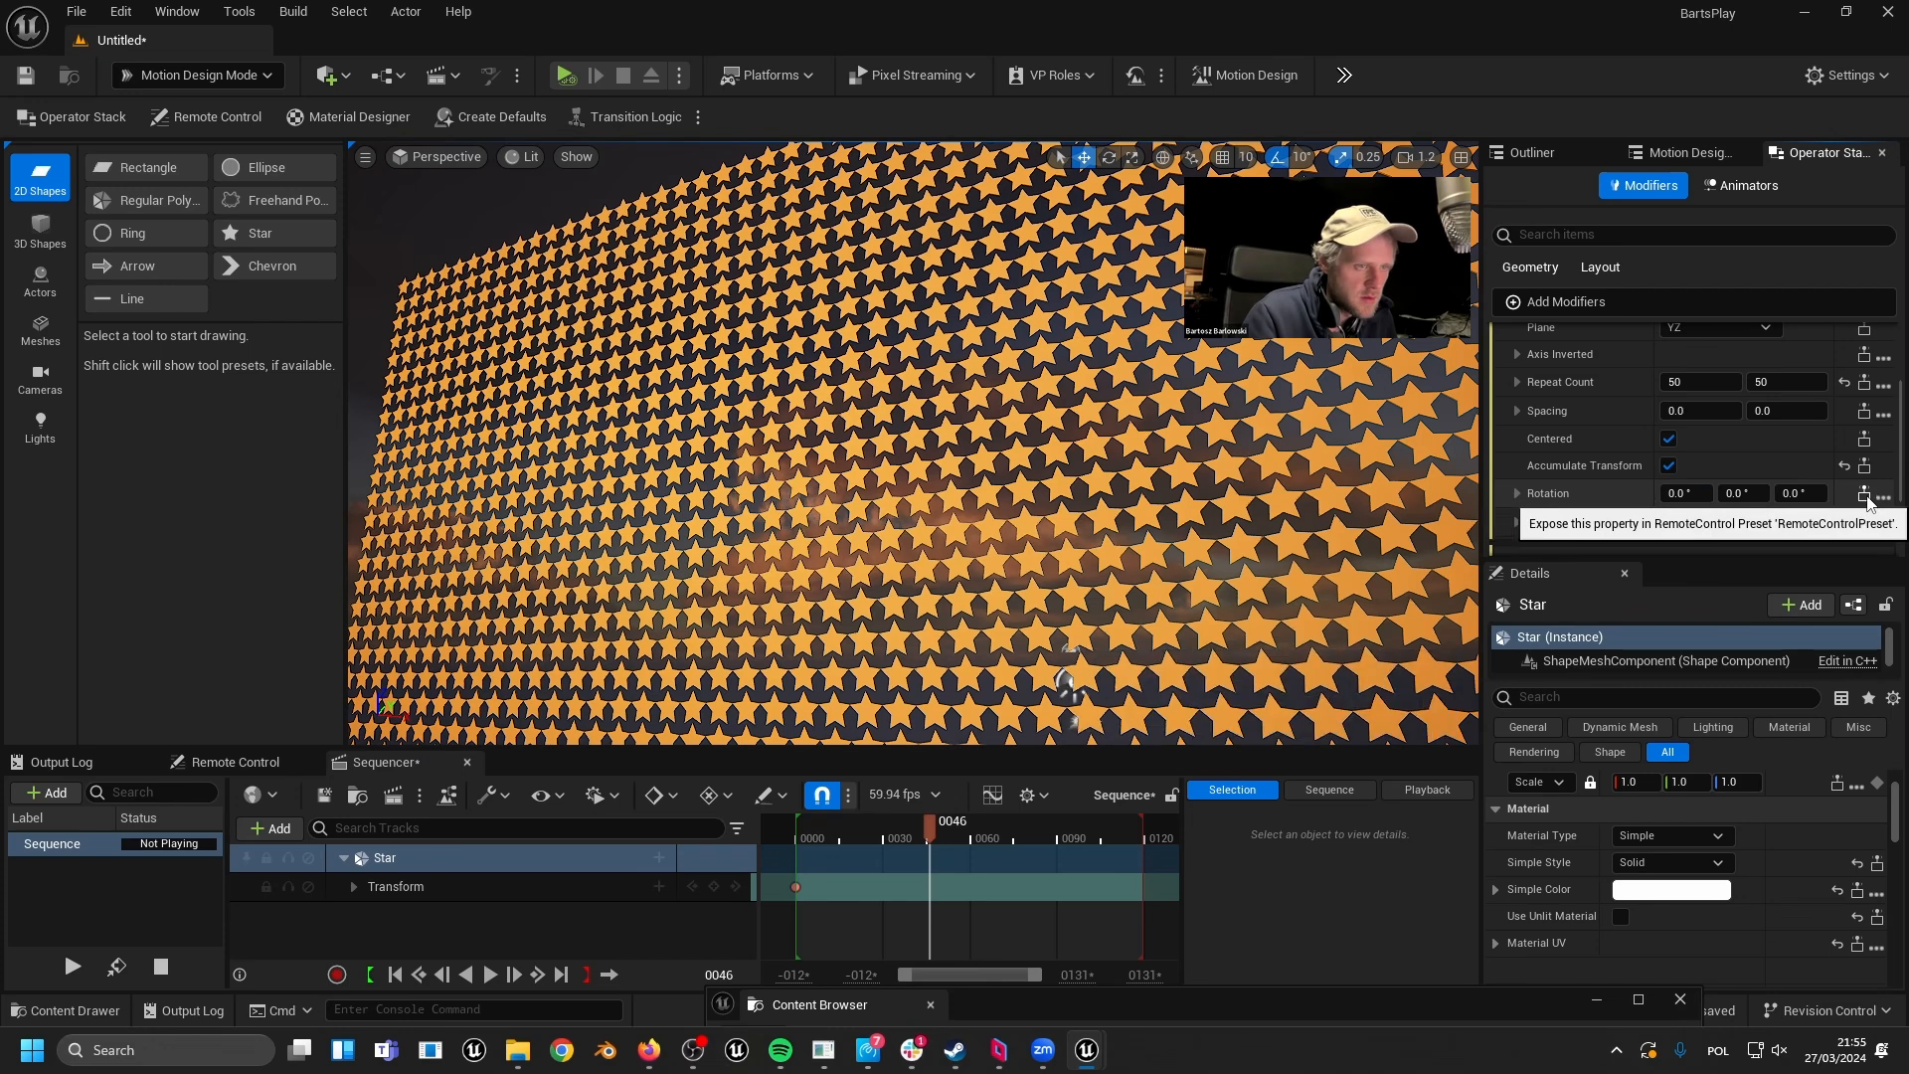
left_click(1865, 496)
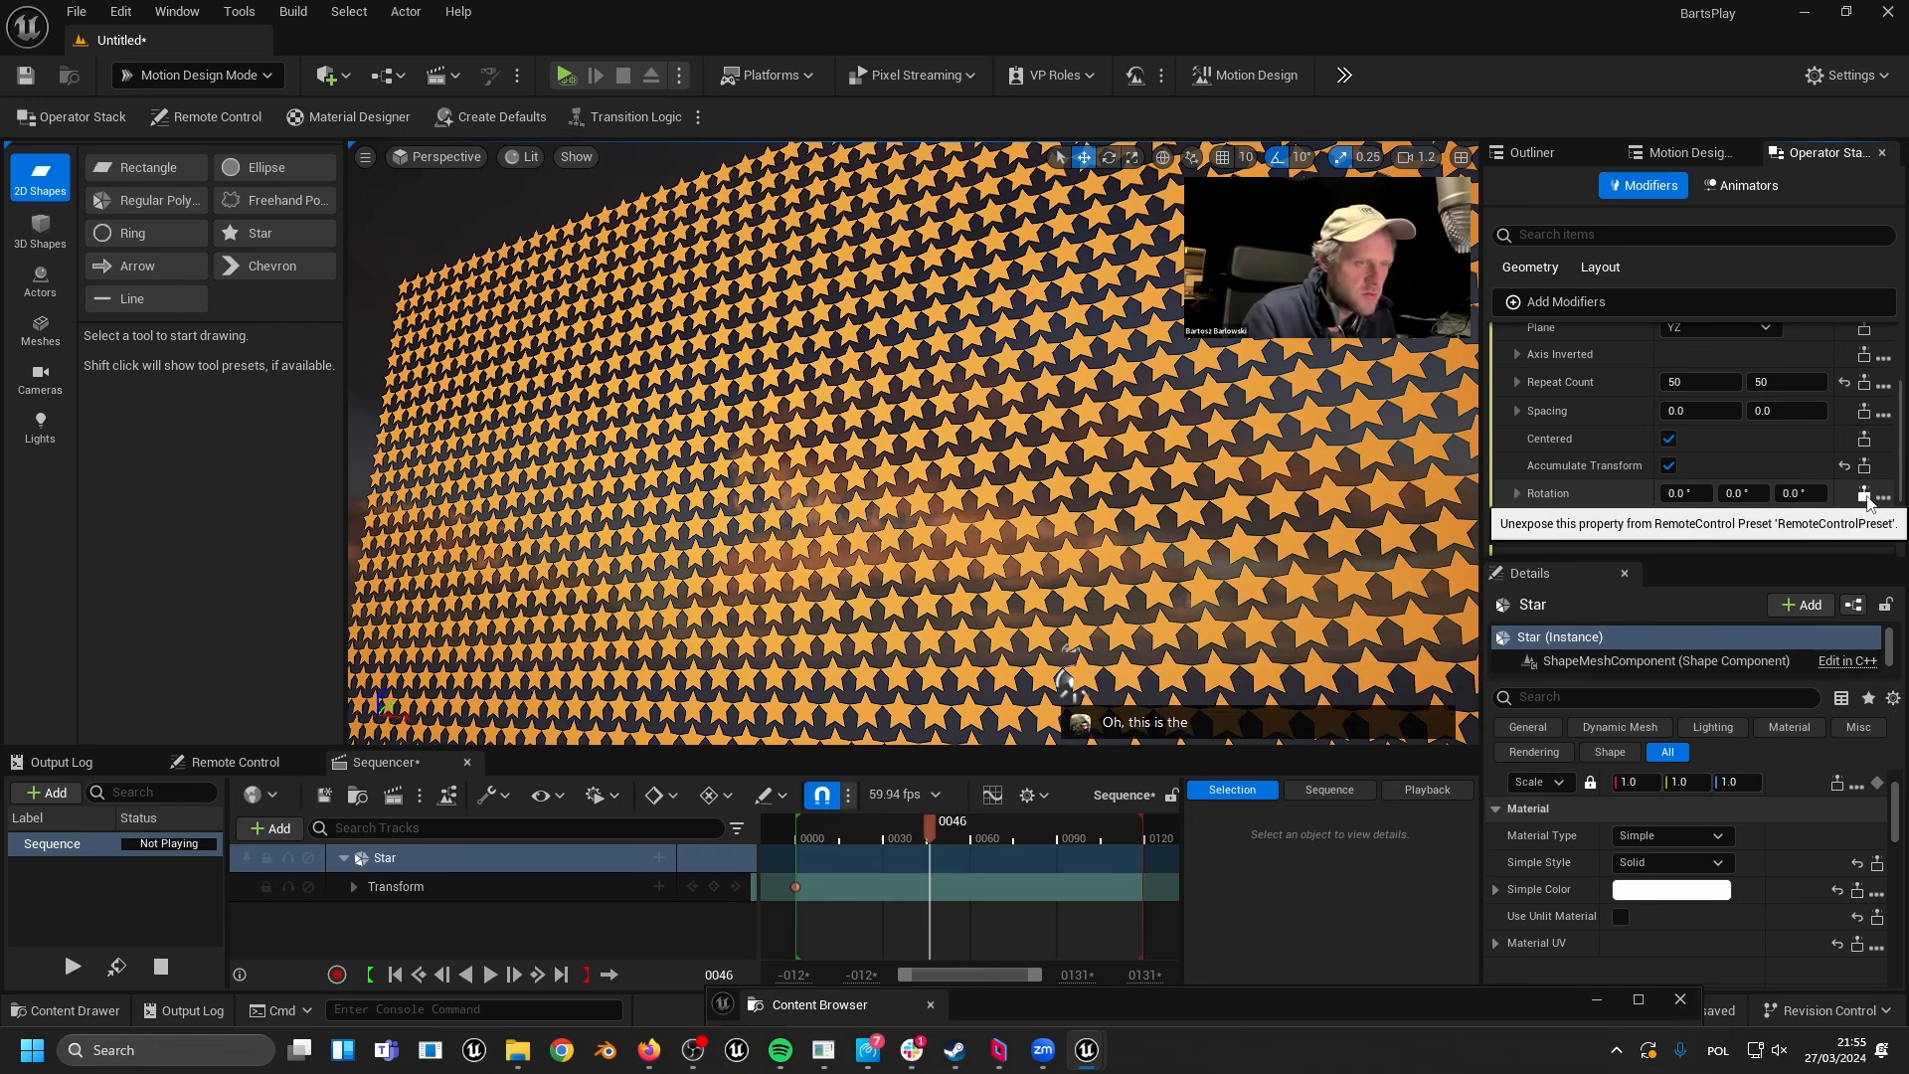
left_click(1865, 497)
left_click(1866, 497)
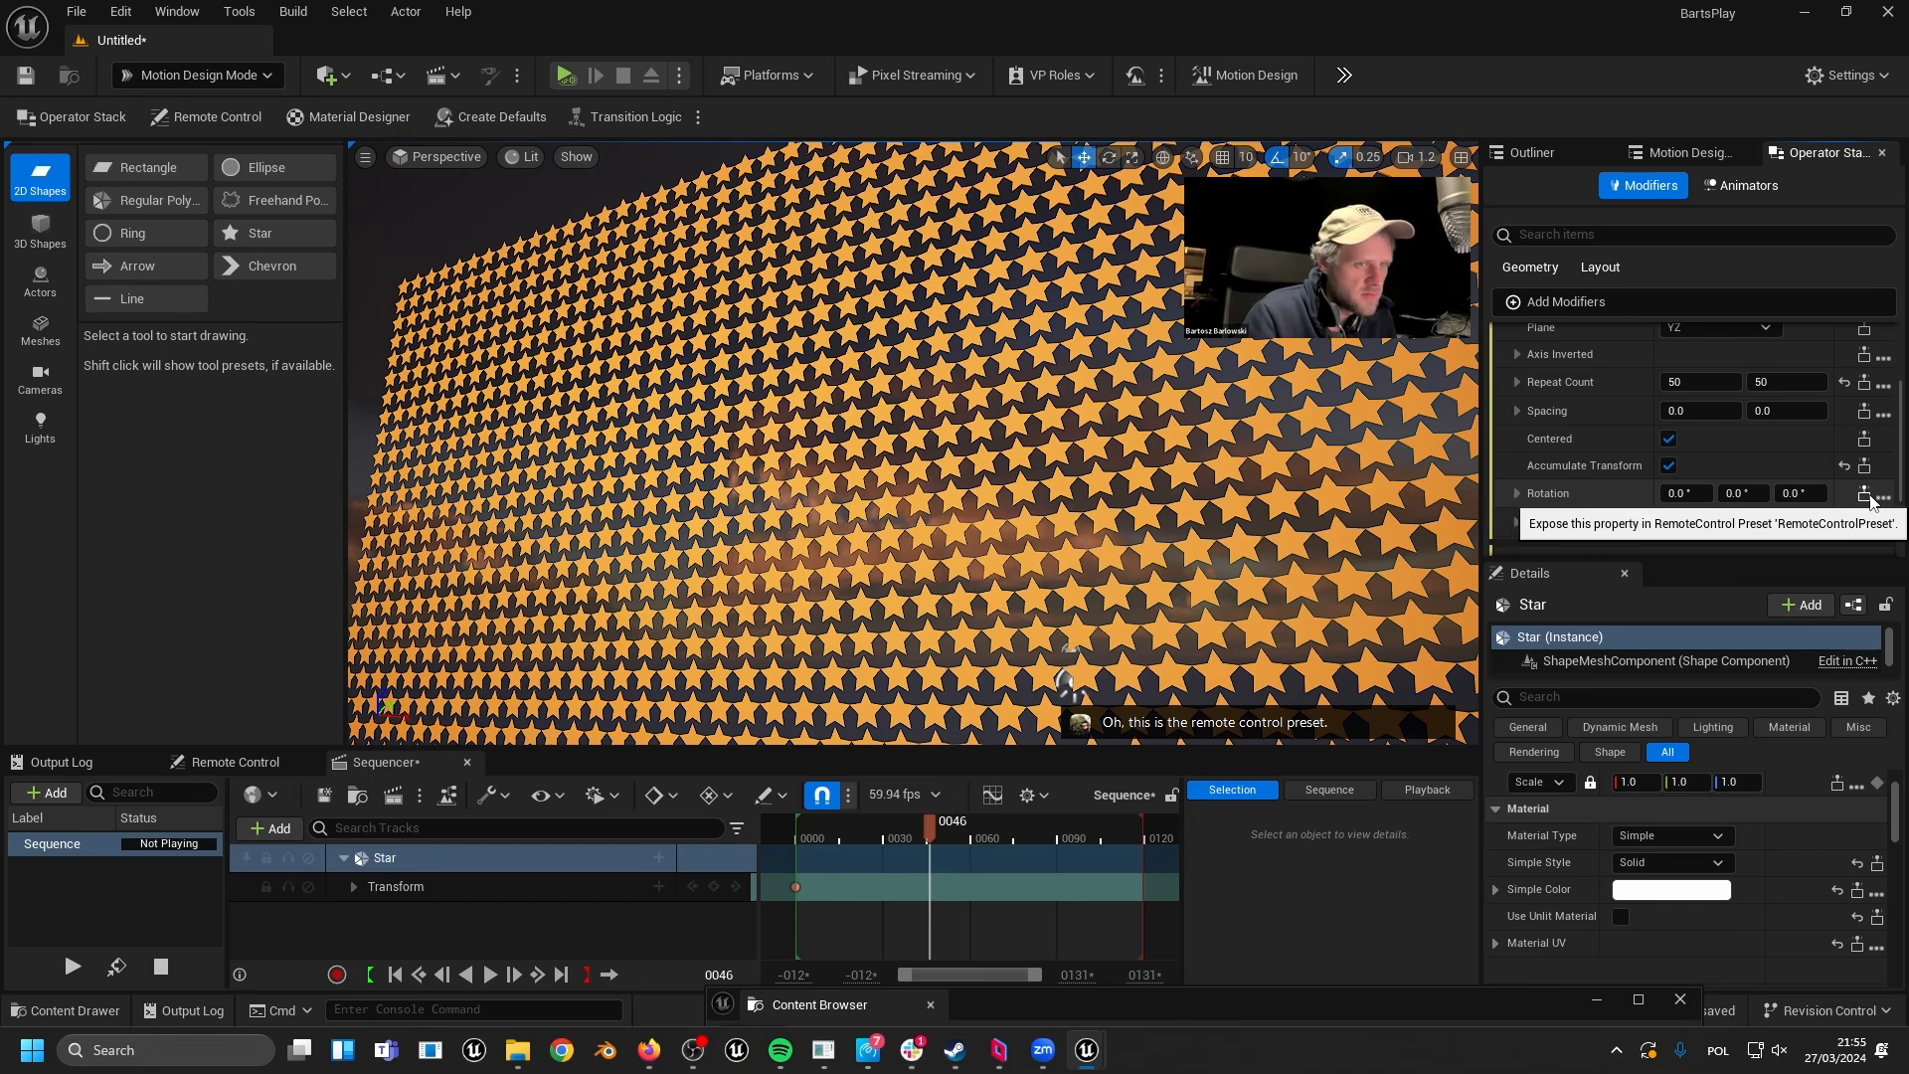
left_click(1865, 497)
- Check the sequence and playback settings, and open the Remote Control preset with more room for its properties
left_click(1338, 791)
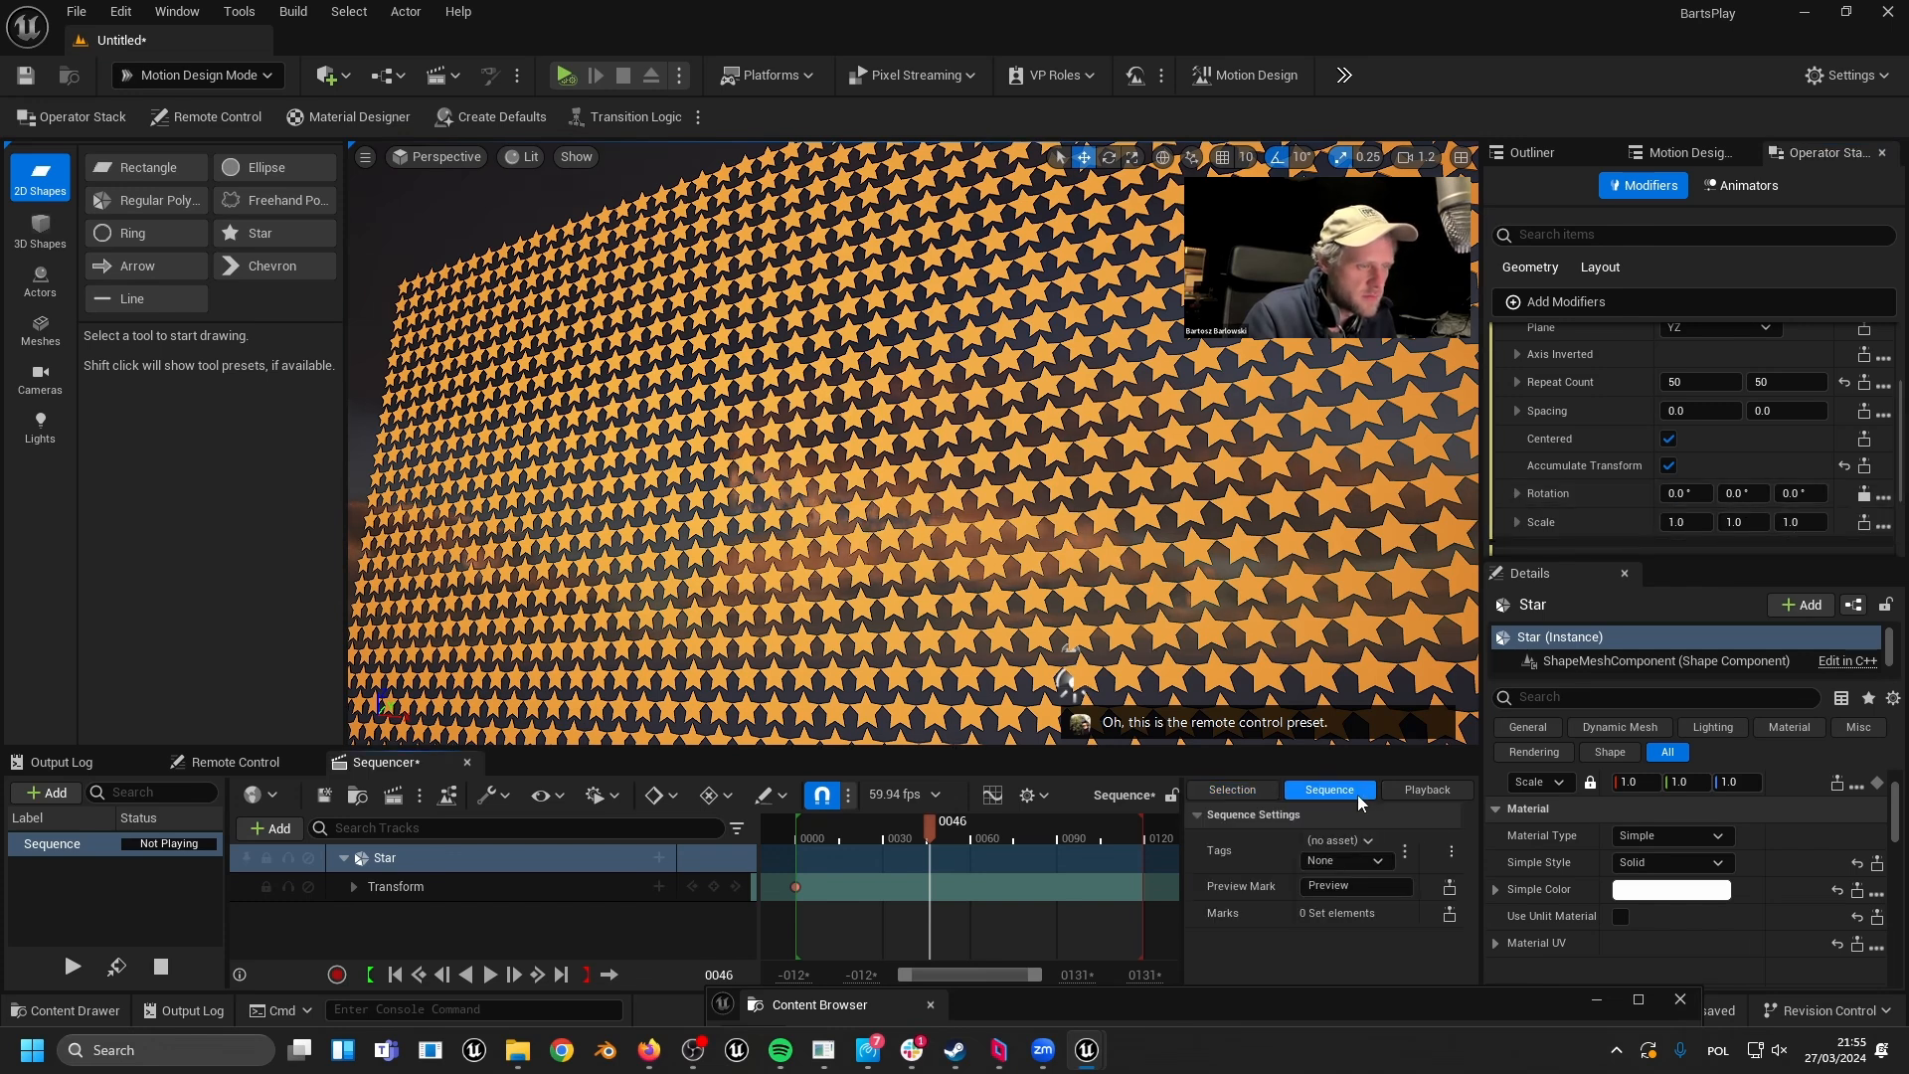
left_click(1426, 791)
left_click(1233, 790)
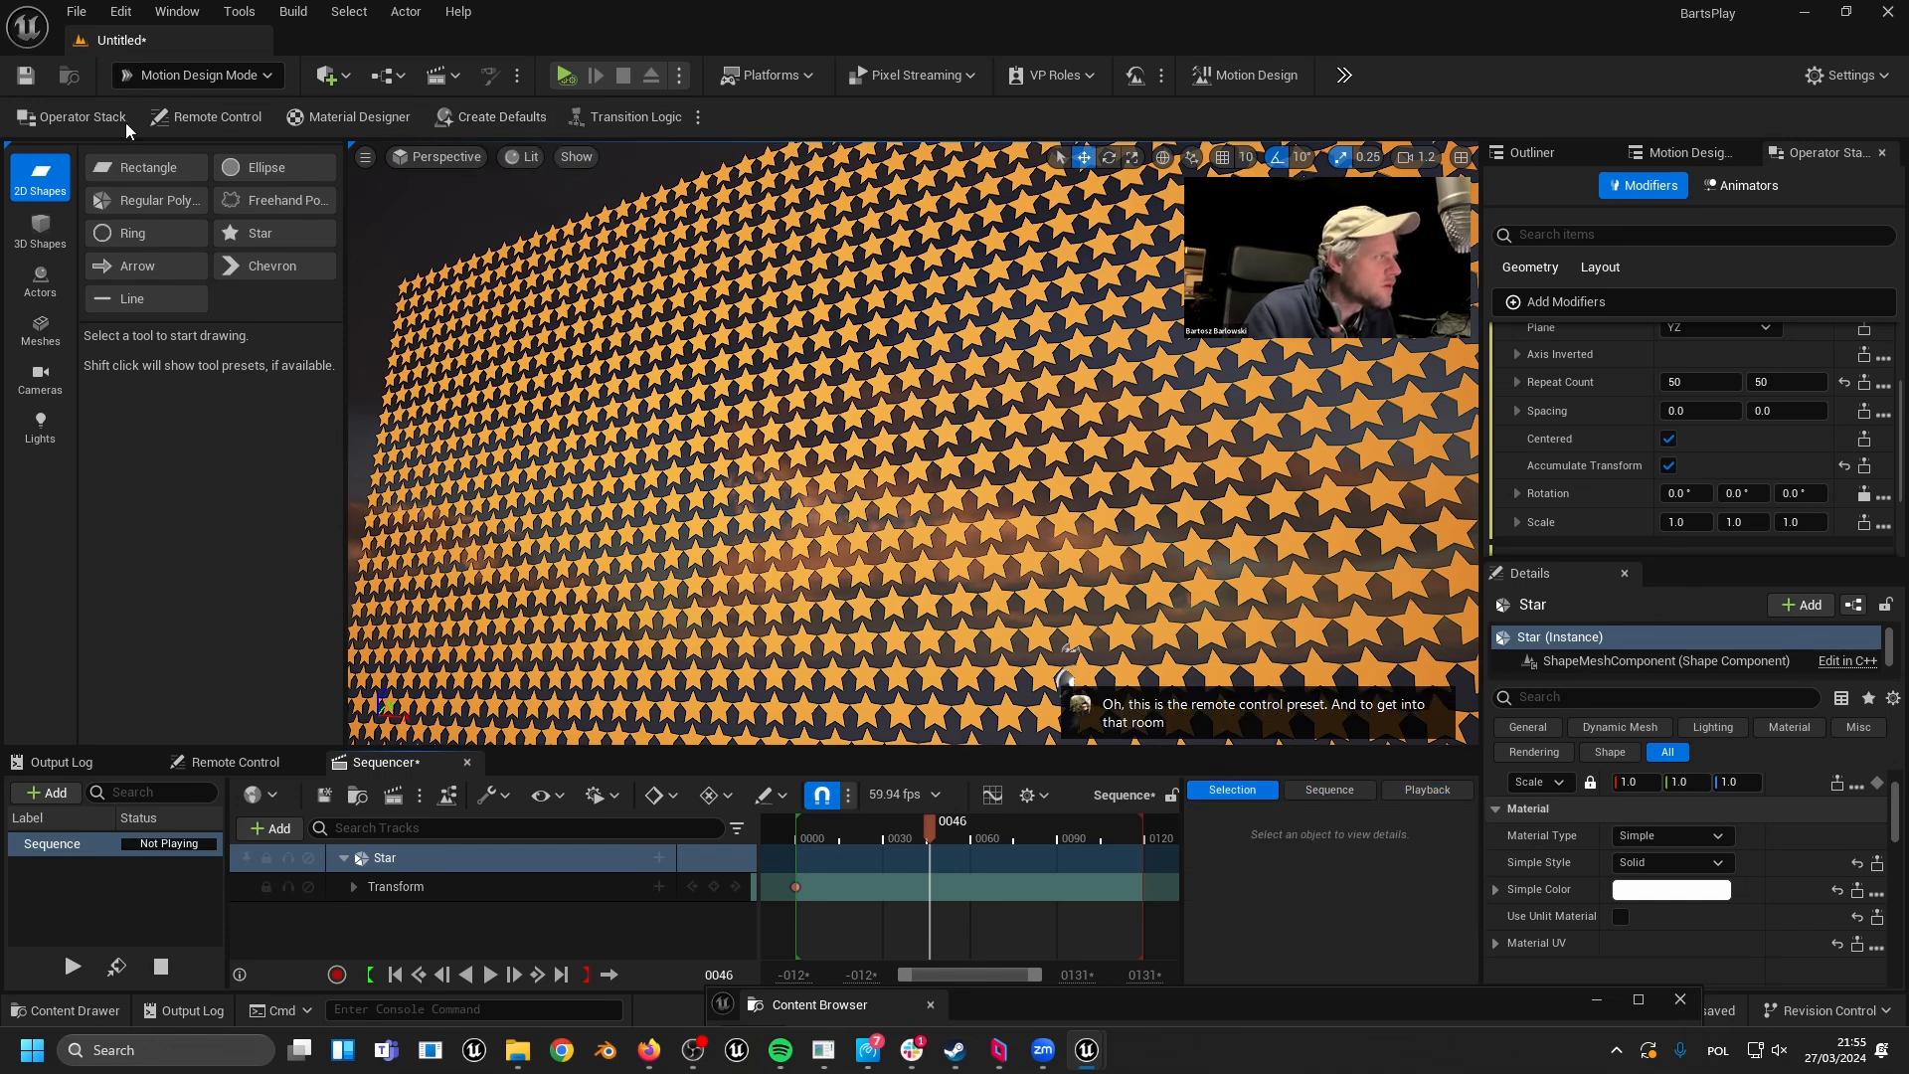
left_click(209, 117)
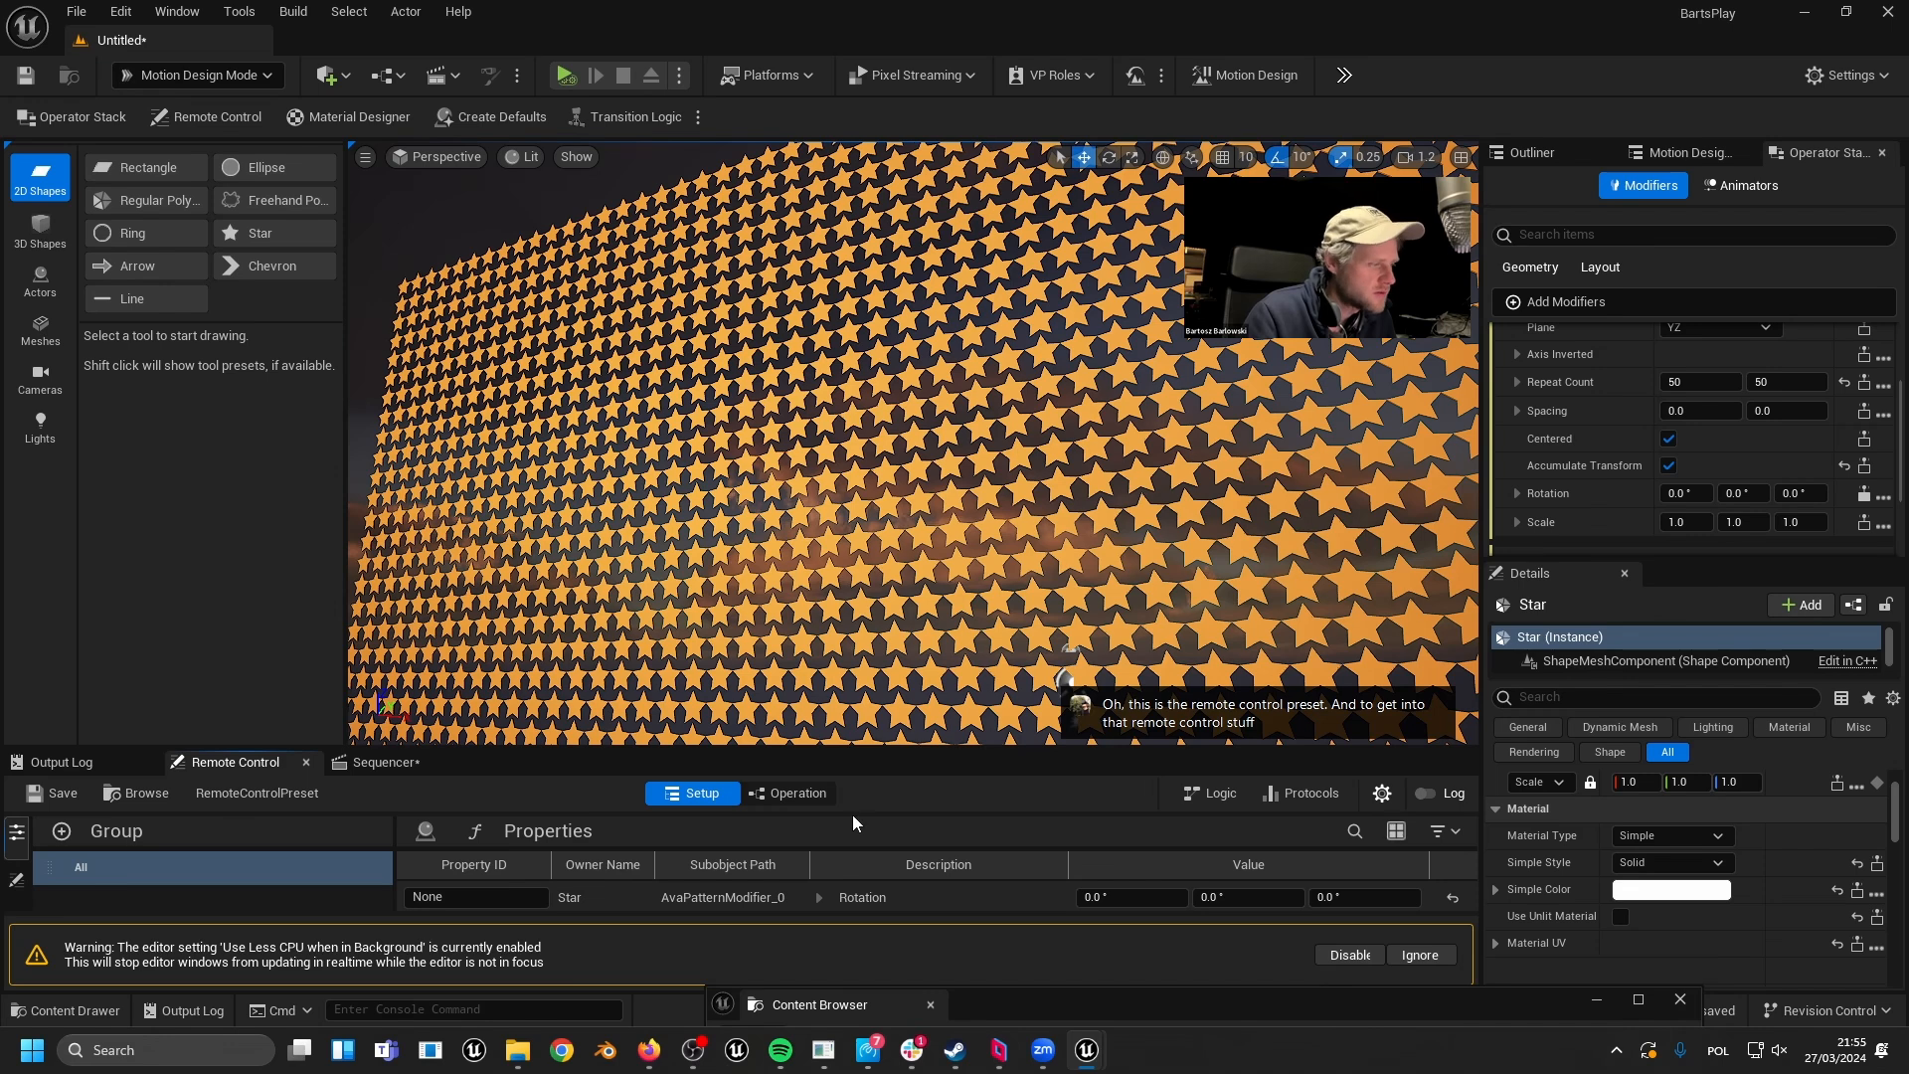
left_click_drag(877, 748, 877, 576)
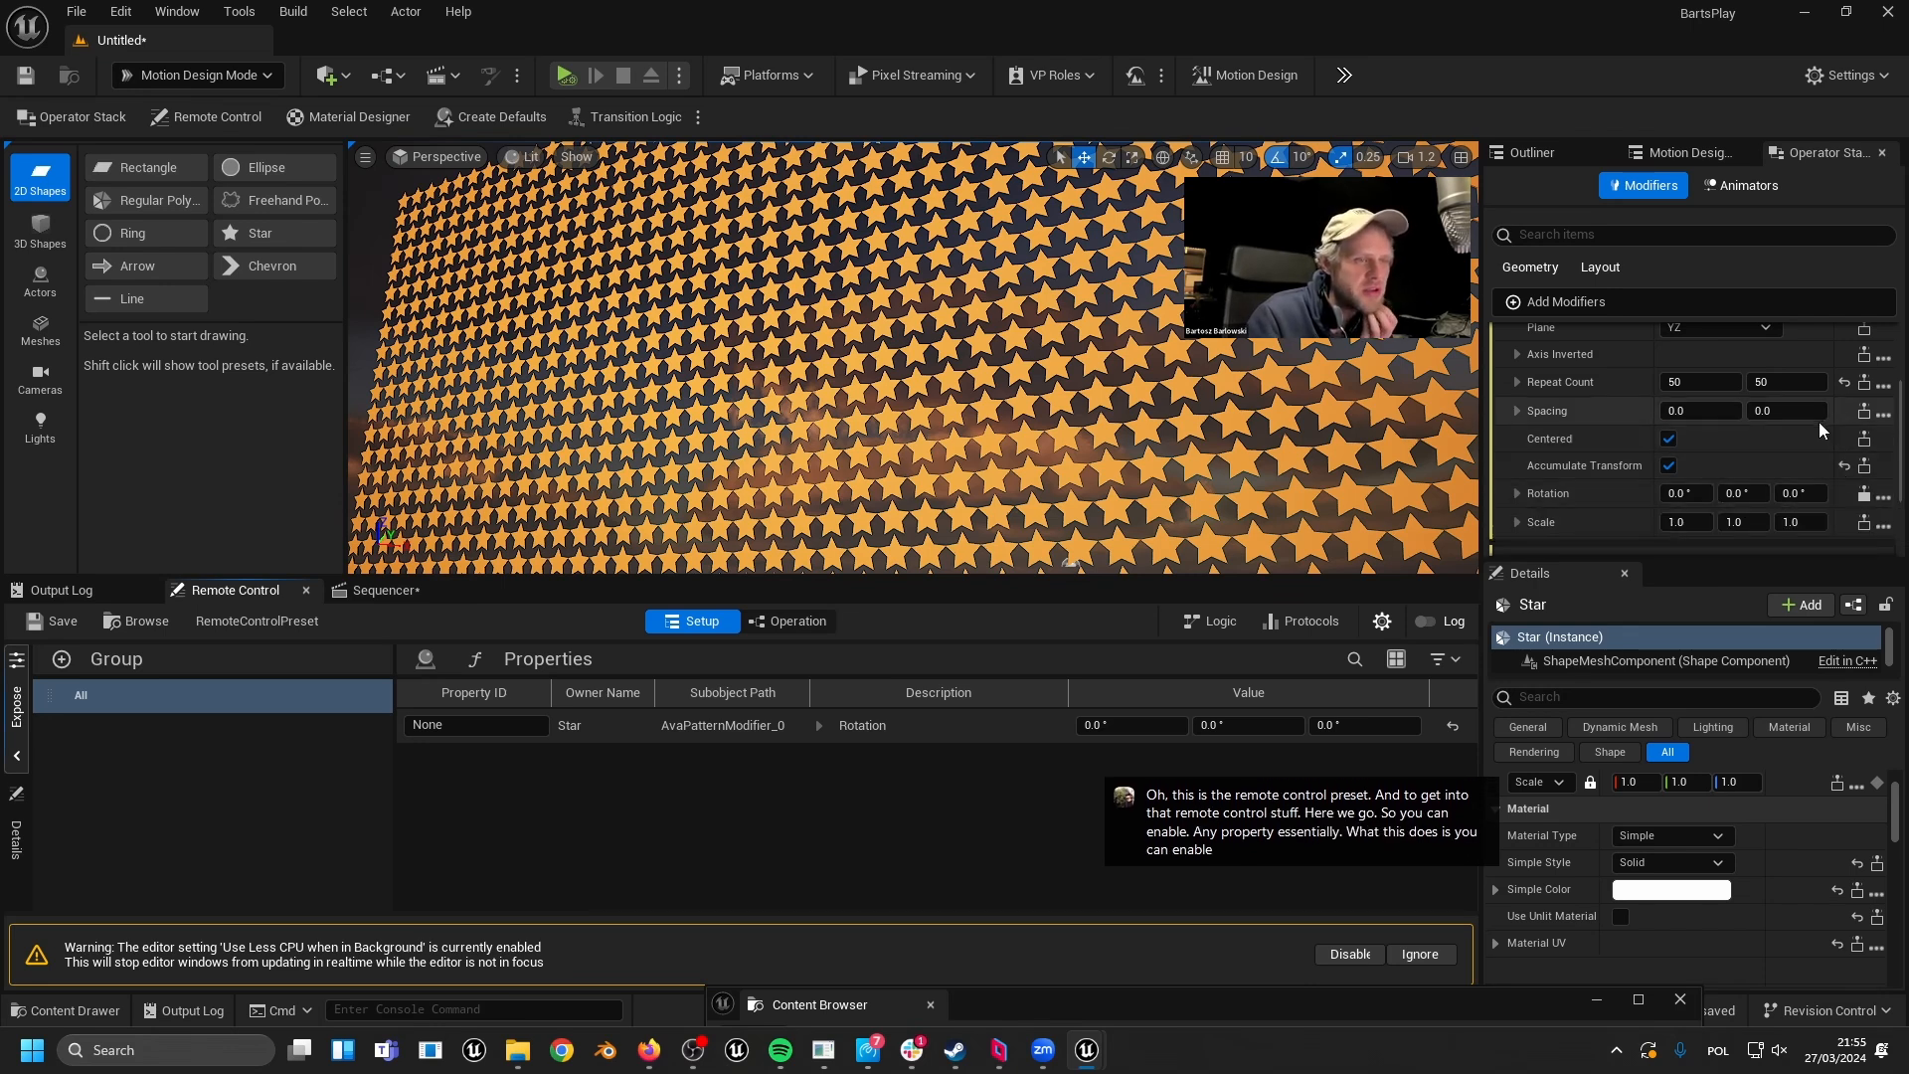
- Expose the Pattern modifier's Plane property in the Remote Control preset
scroll(1834, 466, "up", 1)
scroll(1815, 422, "up", 4)
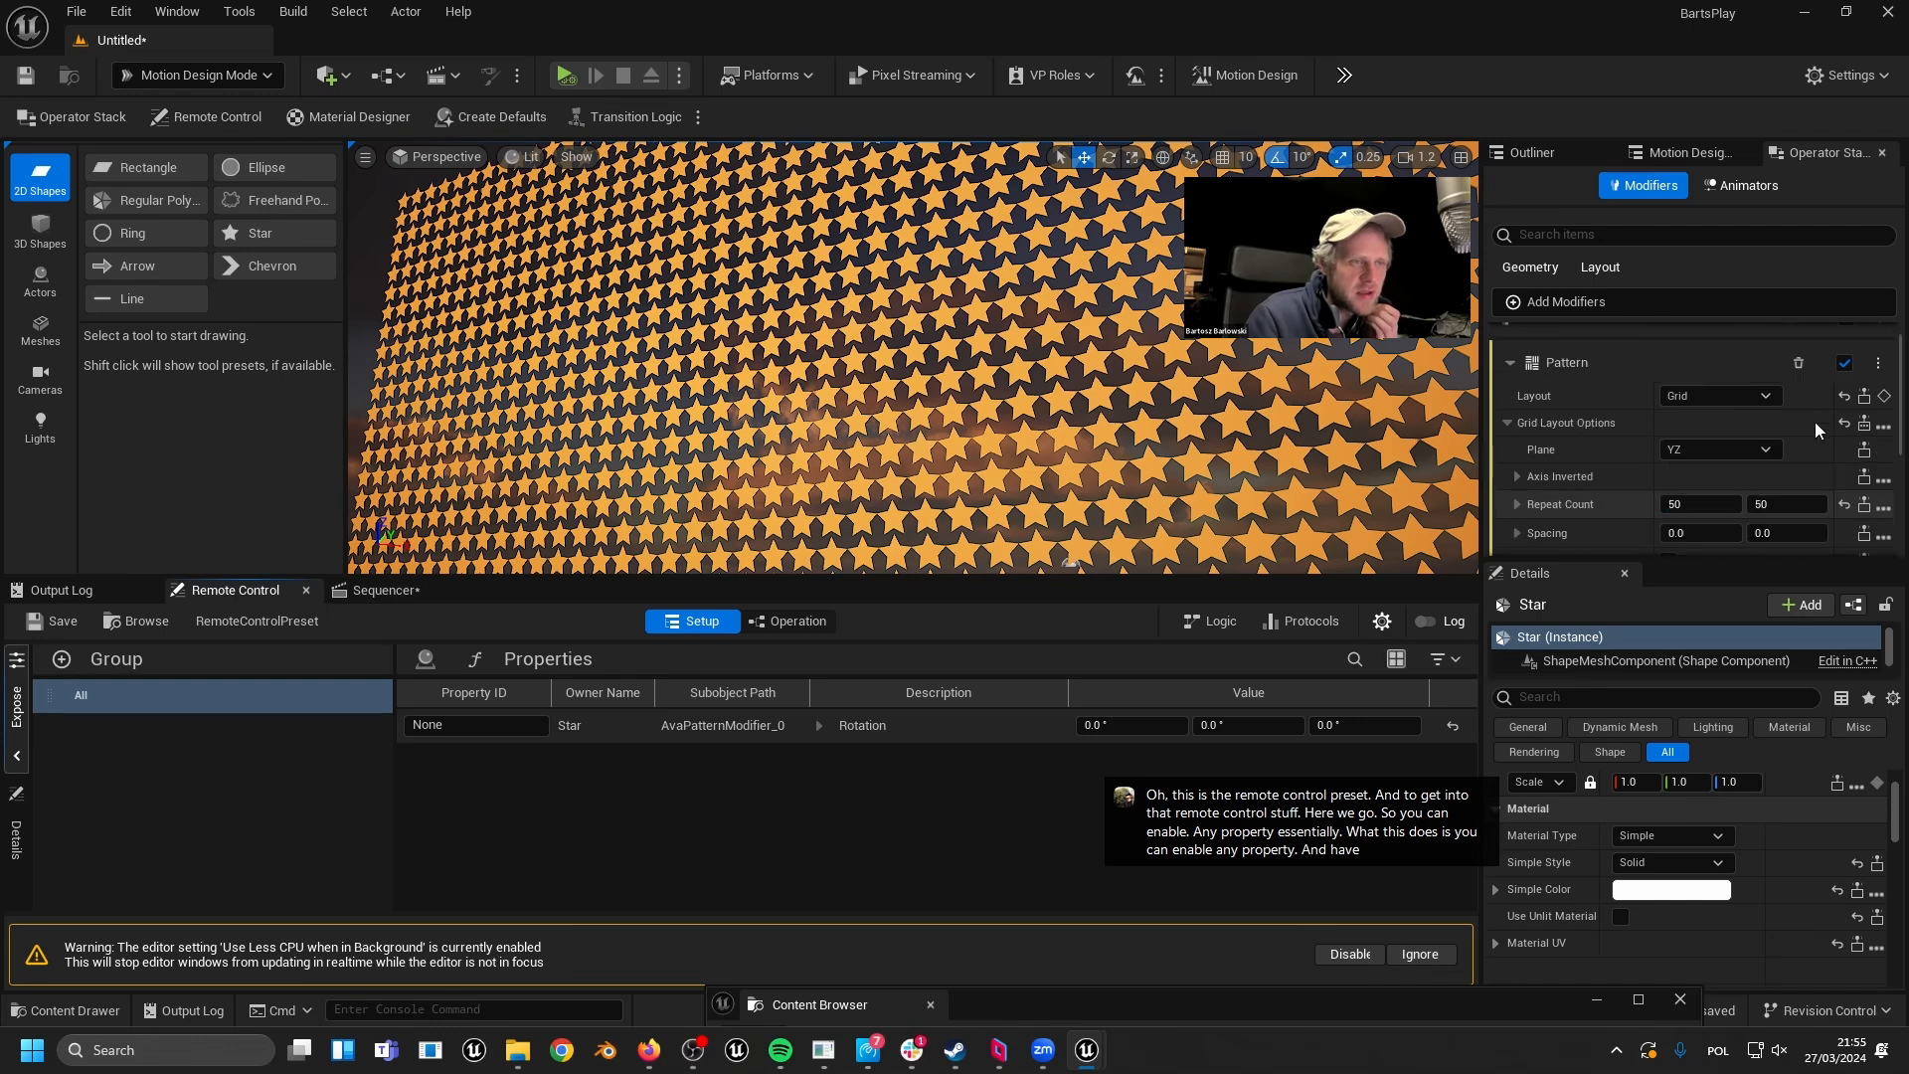
left_click(1864, 453)
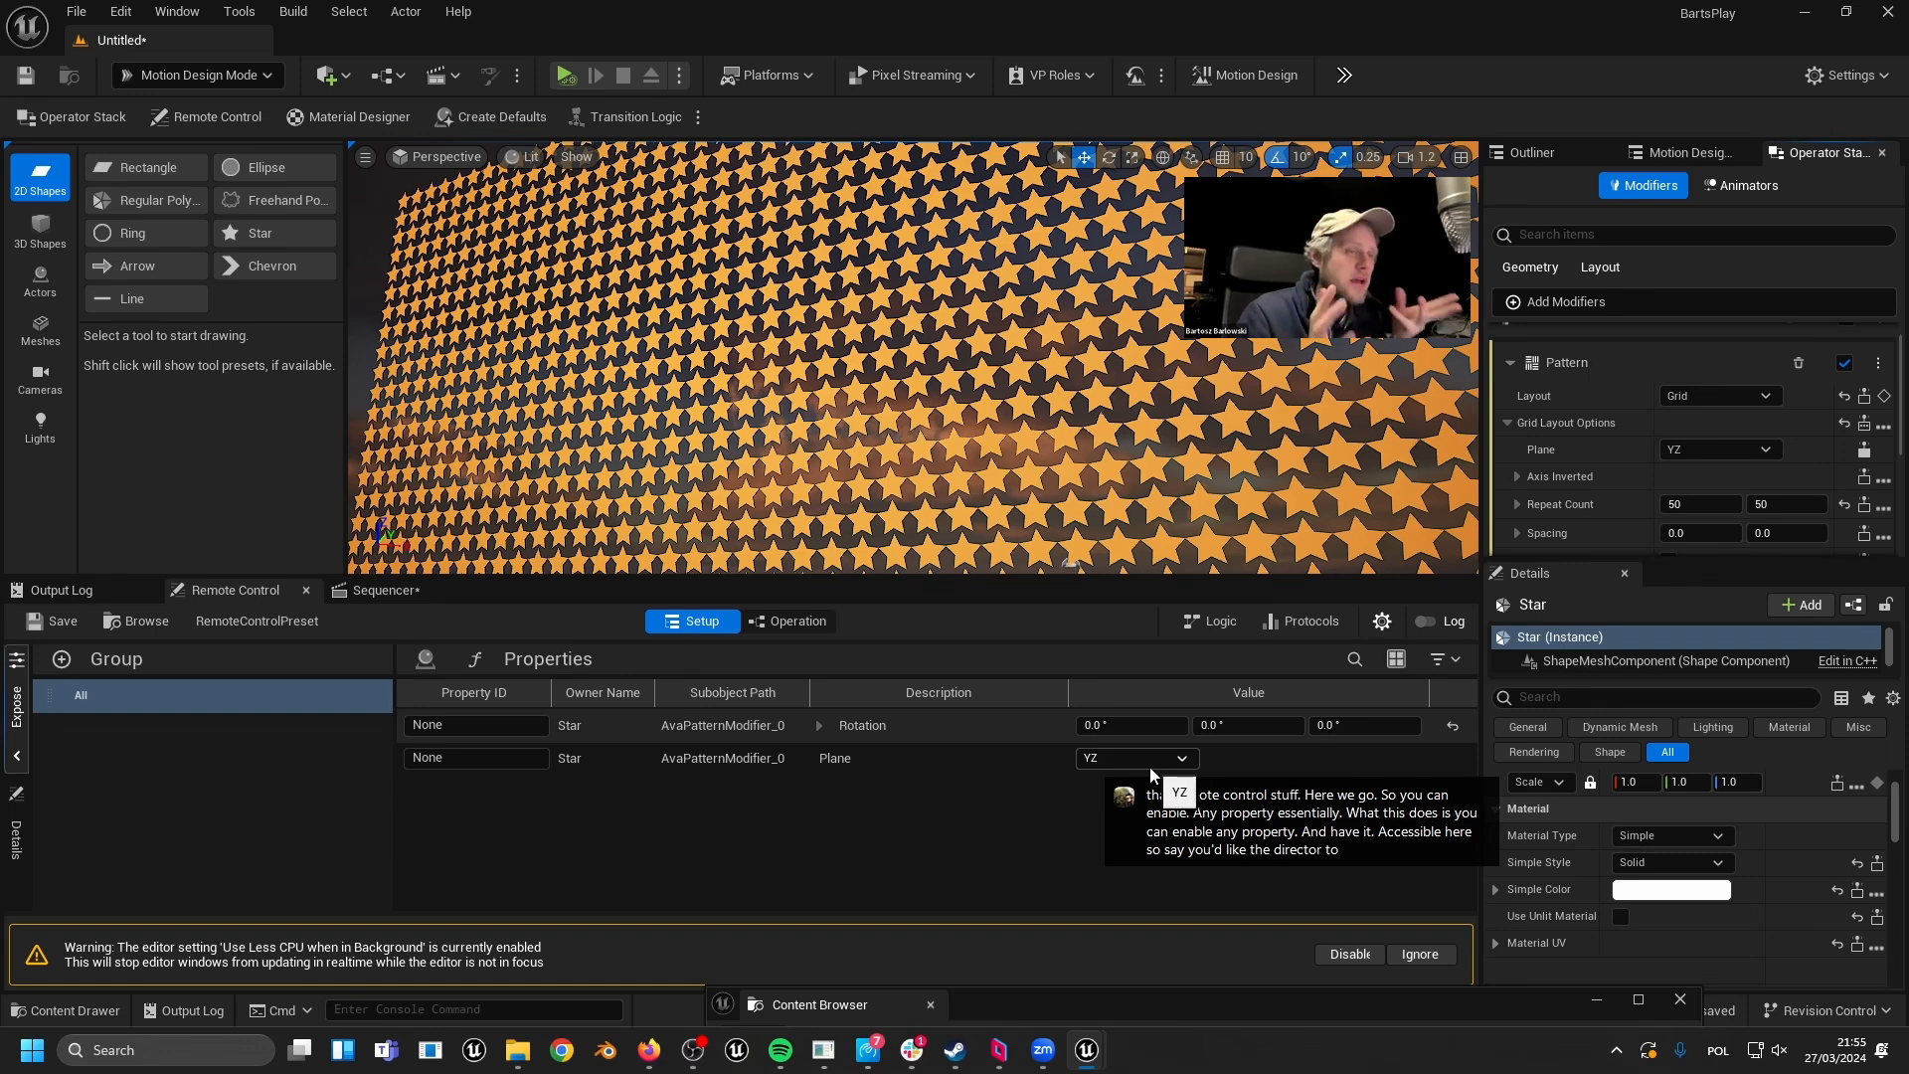
- Test the exposed Plane property from the Remote Control preset by switching it to ZX and back to YZ
right_click_drag(1028, 527, 913, 509)
key("s")
scroll(1054, 529, "up", 2)
key("d")
key("w")
key("s")
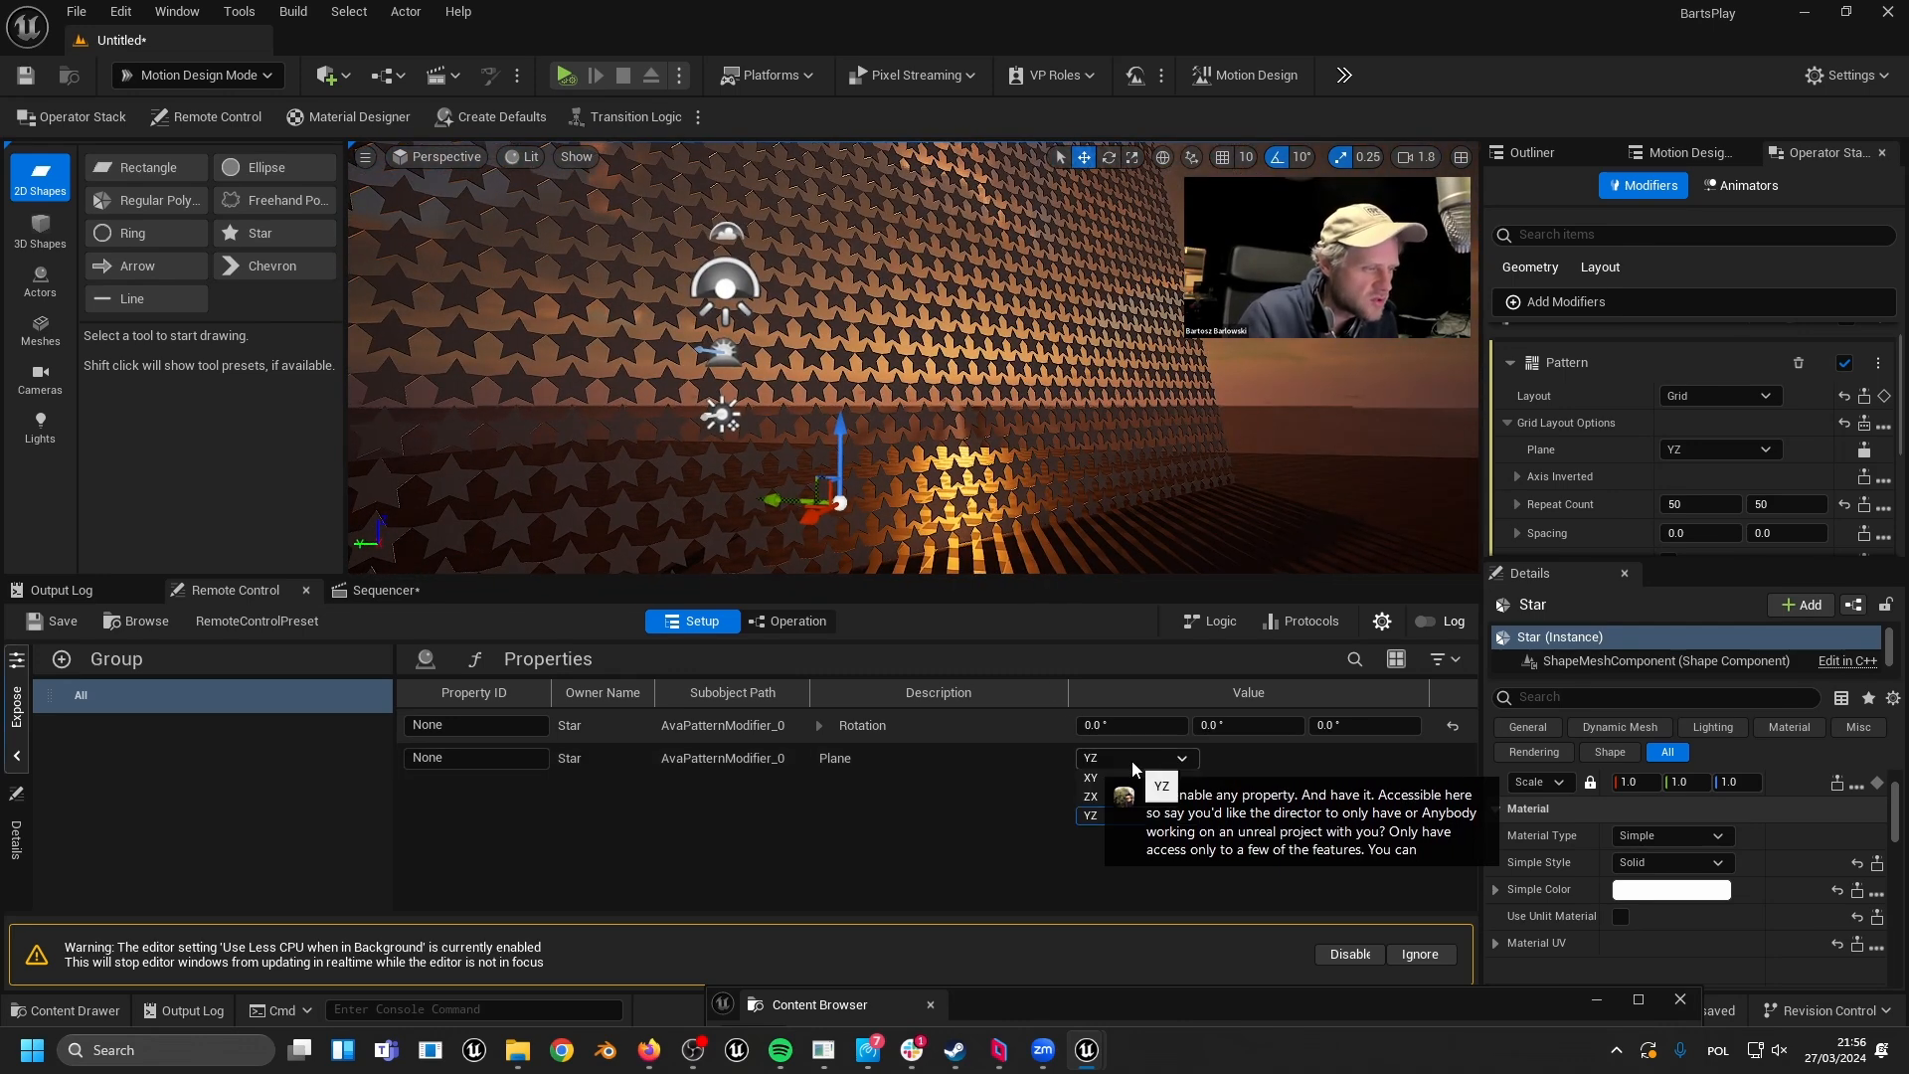
left_click(1090, 798)
mouse_move(972, 448)
right_mouse_down()
mouse_move(913, 394)
mouse_move(983, 424)
right_mouse_up()
left_click(1116, 759)
left_click(1101, 817)
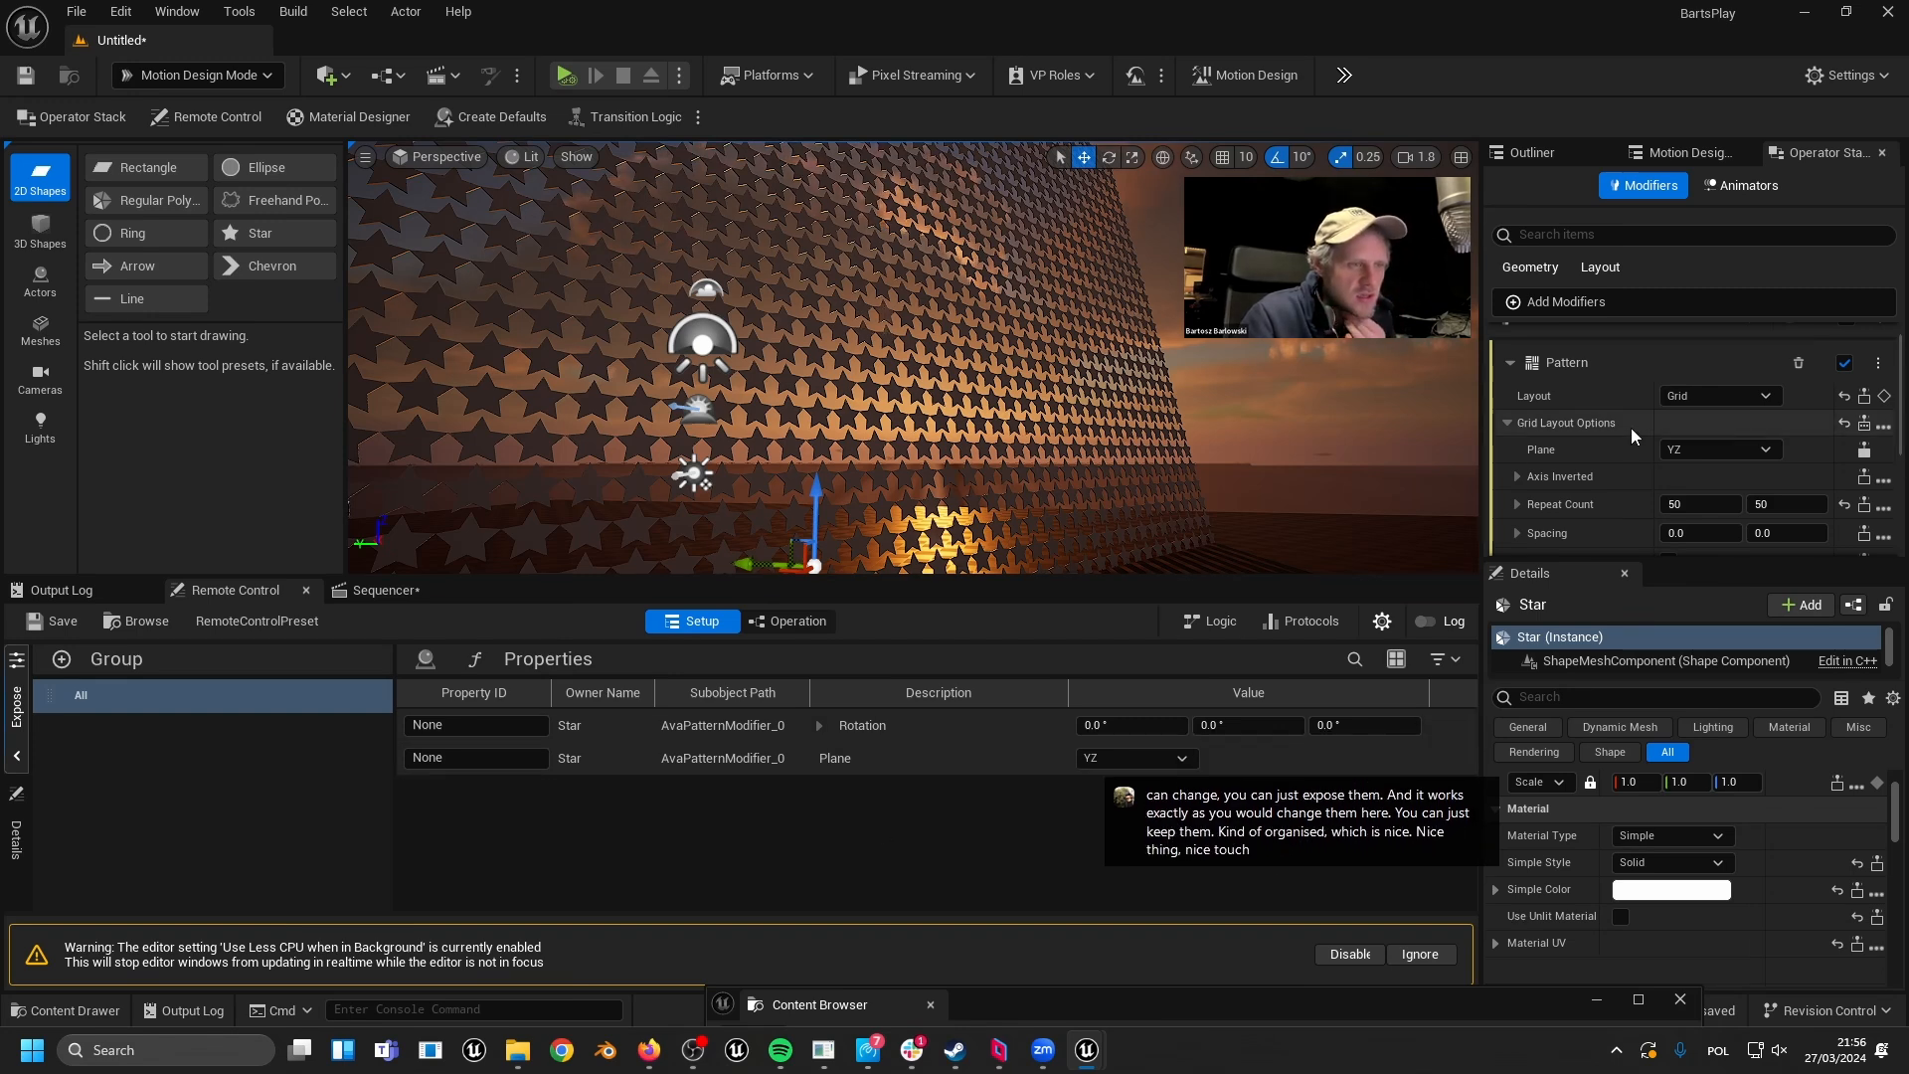
- Remove the Pattern modifier's Plane and Rotation properties from the Remote Control preset
scroll(1626, 443, "down", 5)
scroll(1621, 463, "up", 5)
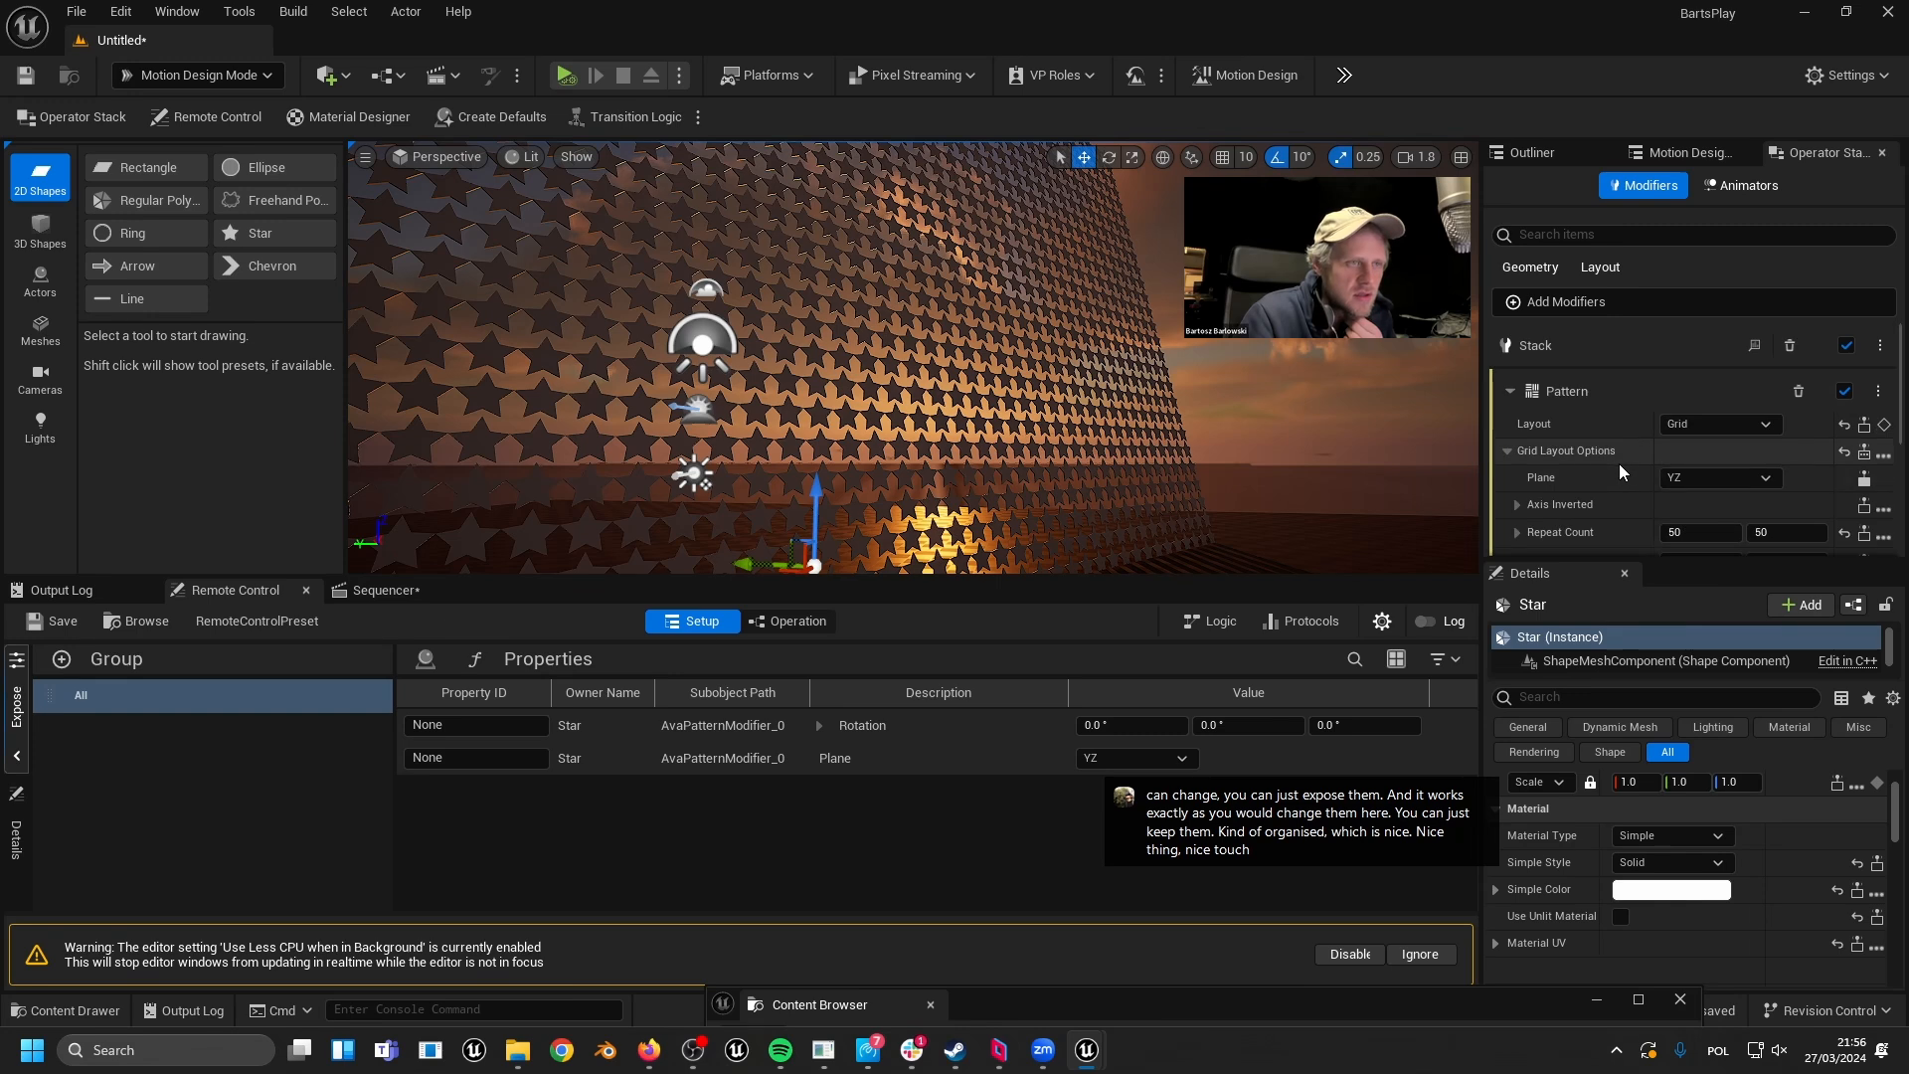
left_click(1863, 482)
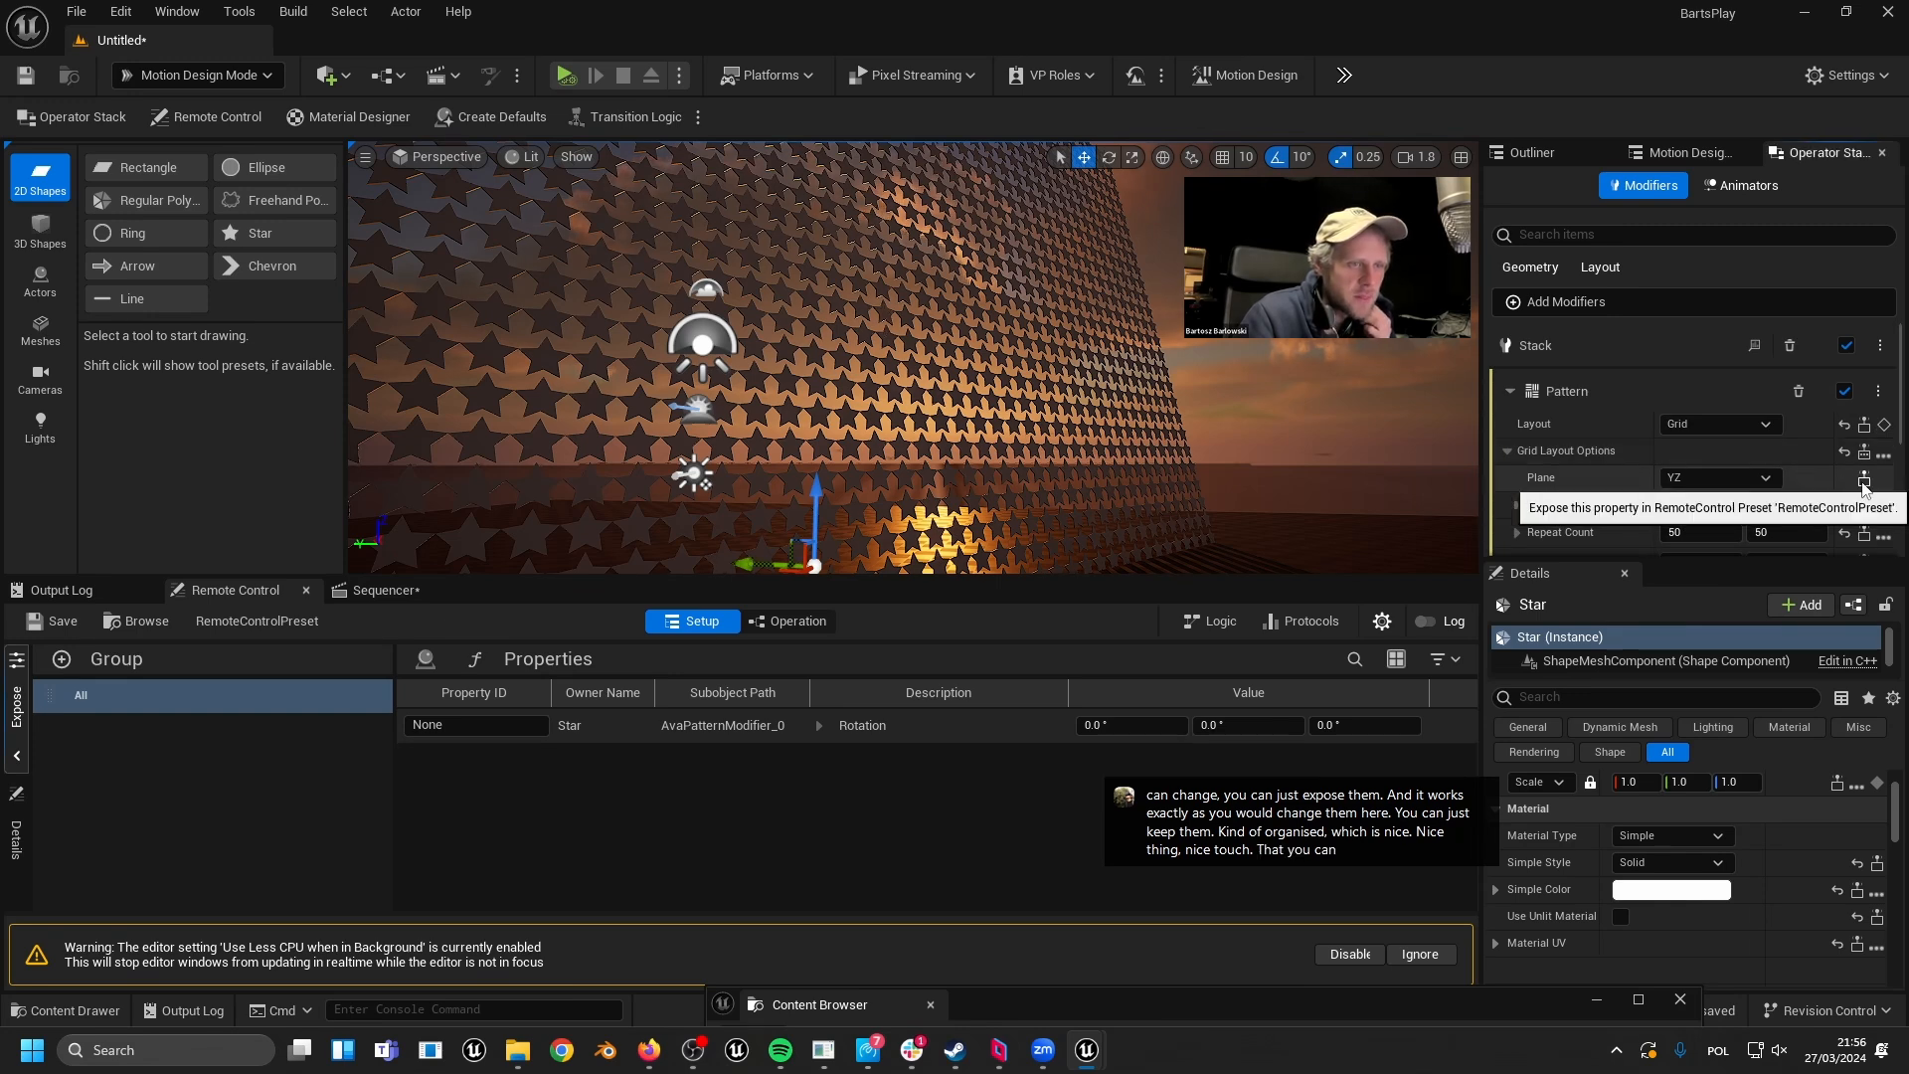
scroll(1862, 467, "down", 3)
left_click(1862, 417)
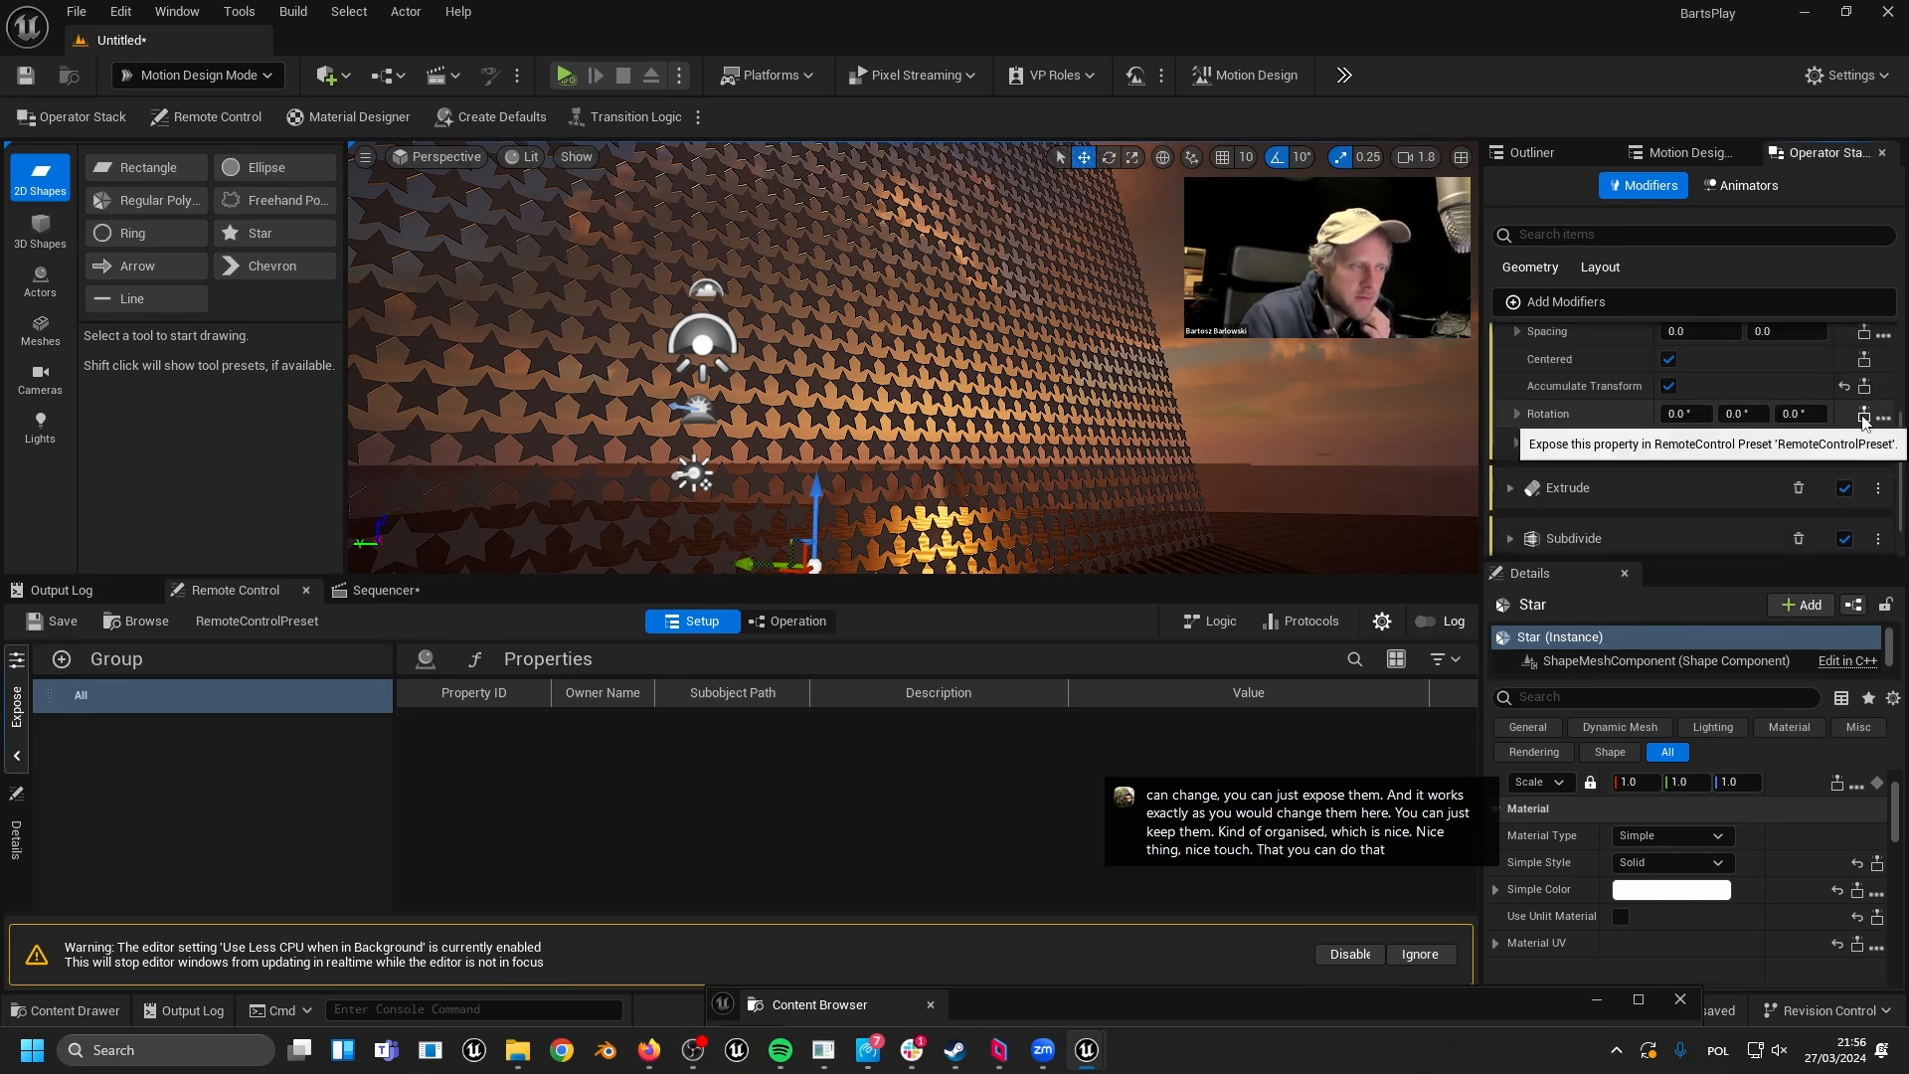
left_click(1747, 185)
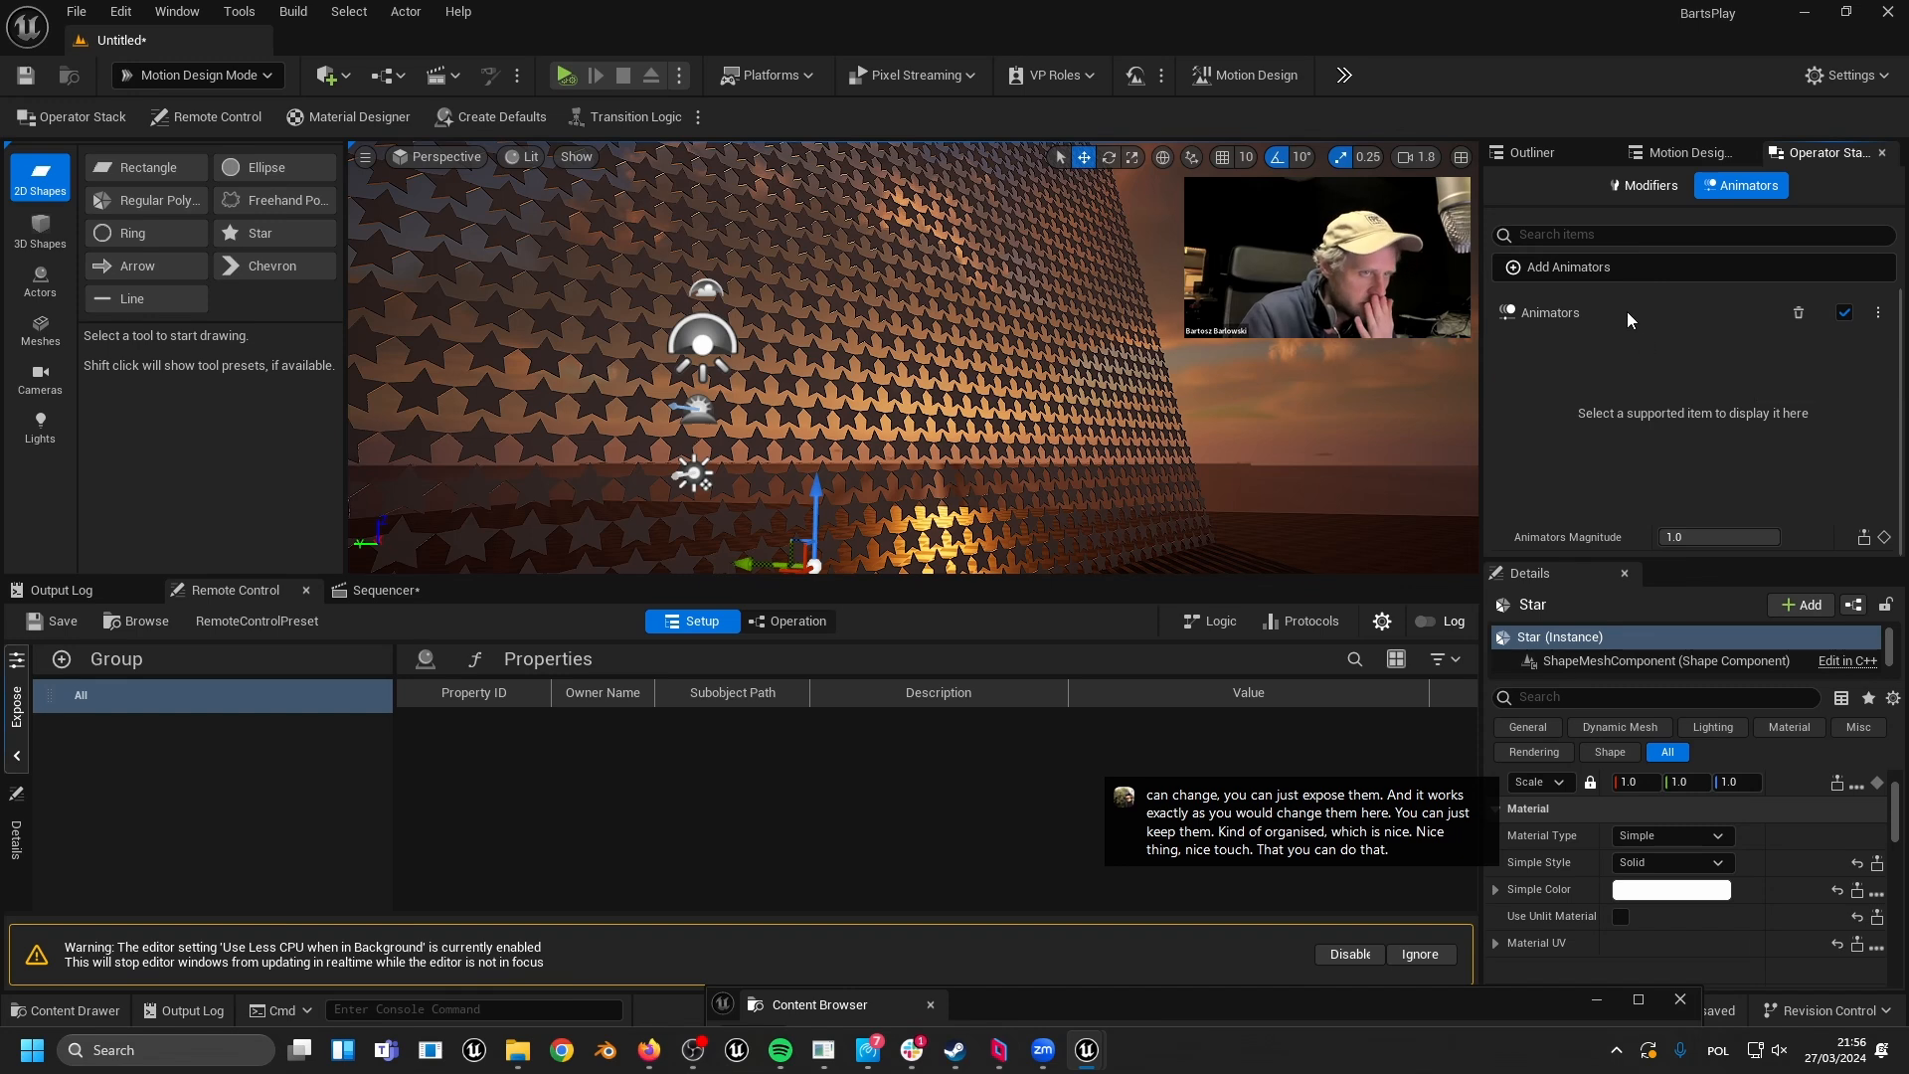
left_click(1601, 268)
left_click(1597, 272)
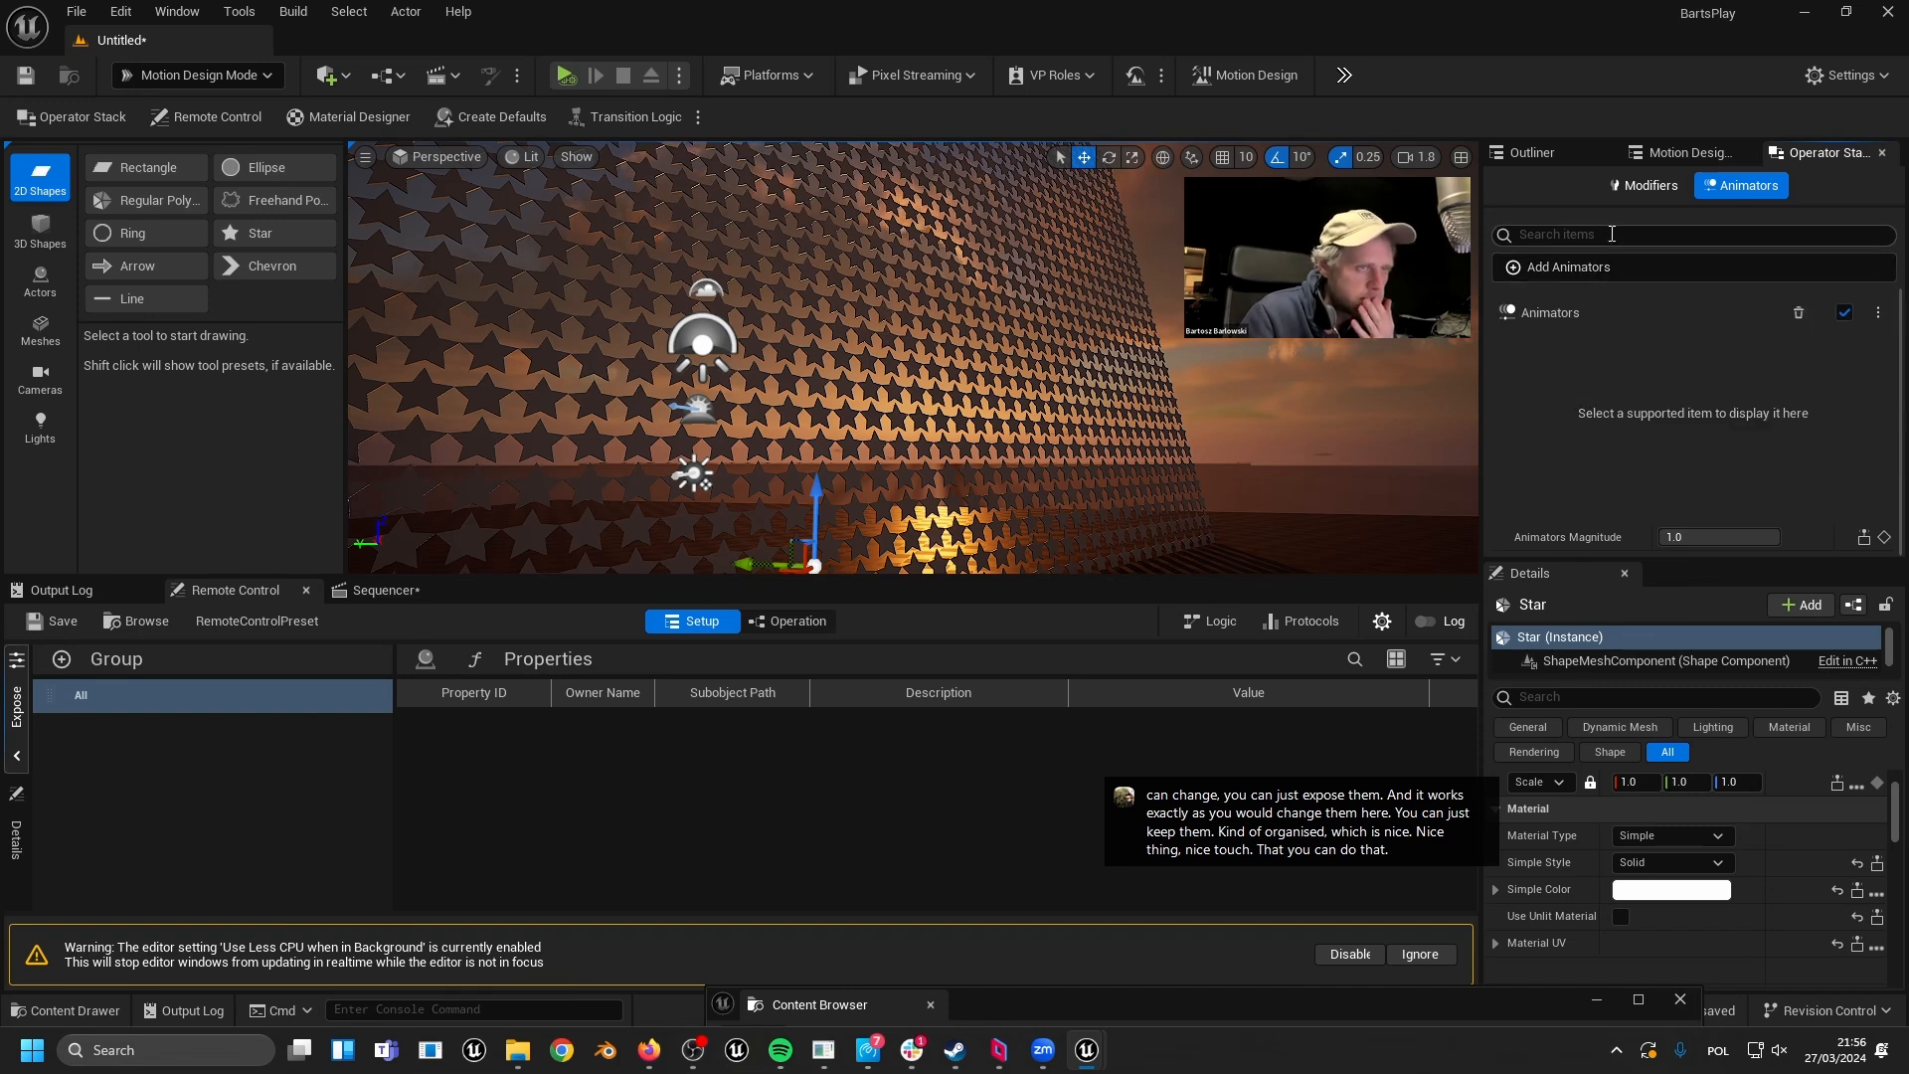
left_click(1640, 189)
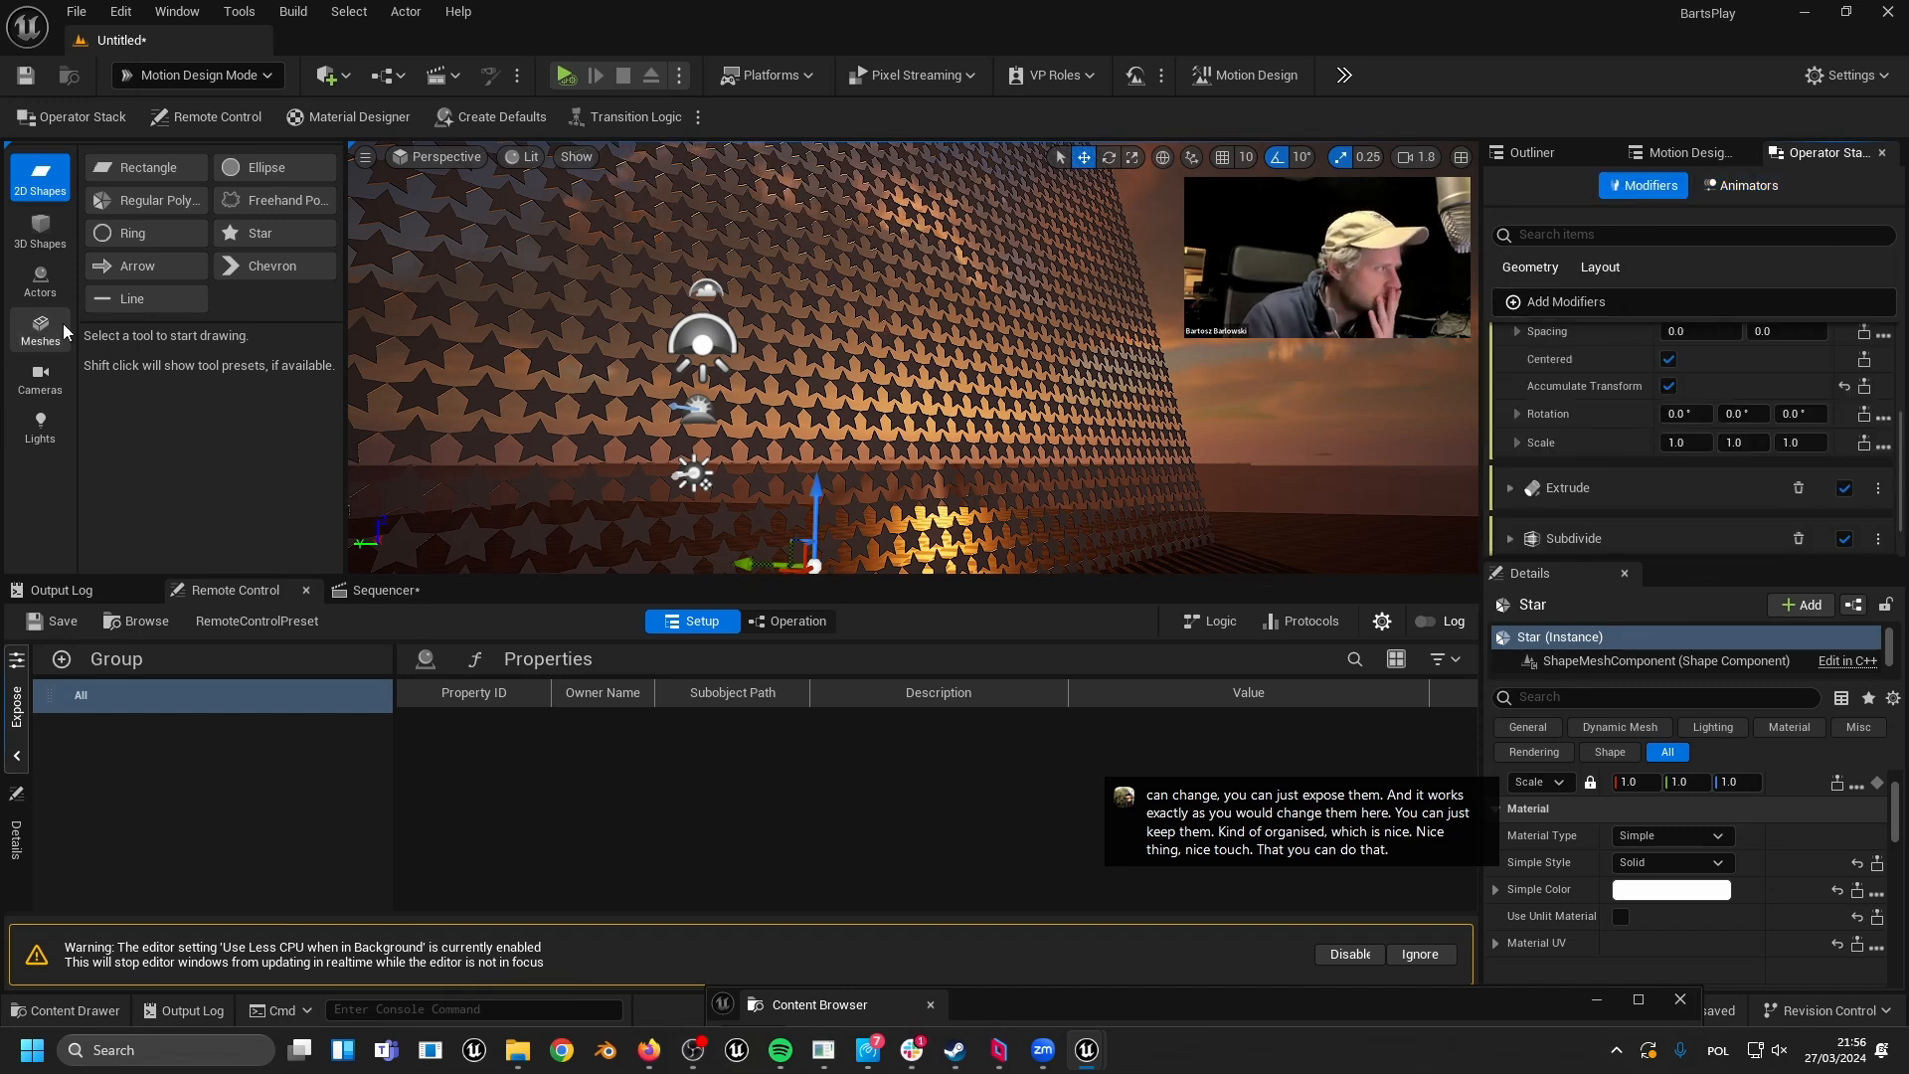
- Hide the Star actor in the level and show it again
left_click(1530, 153)
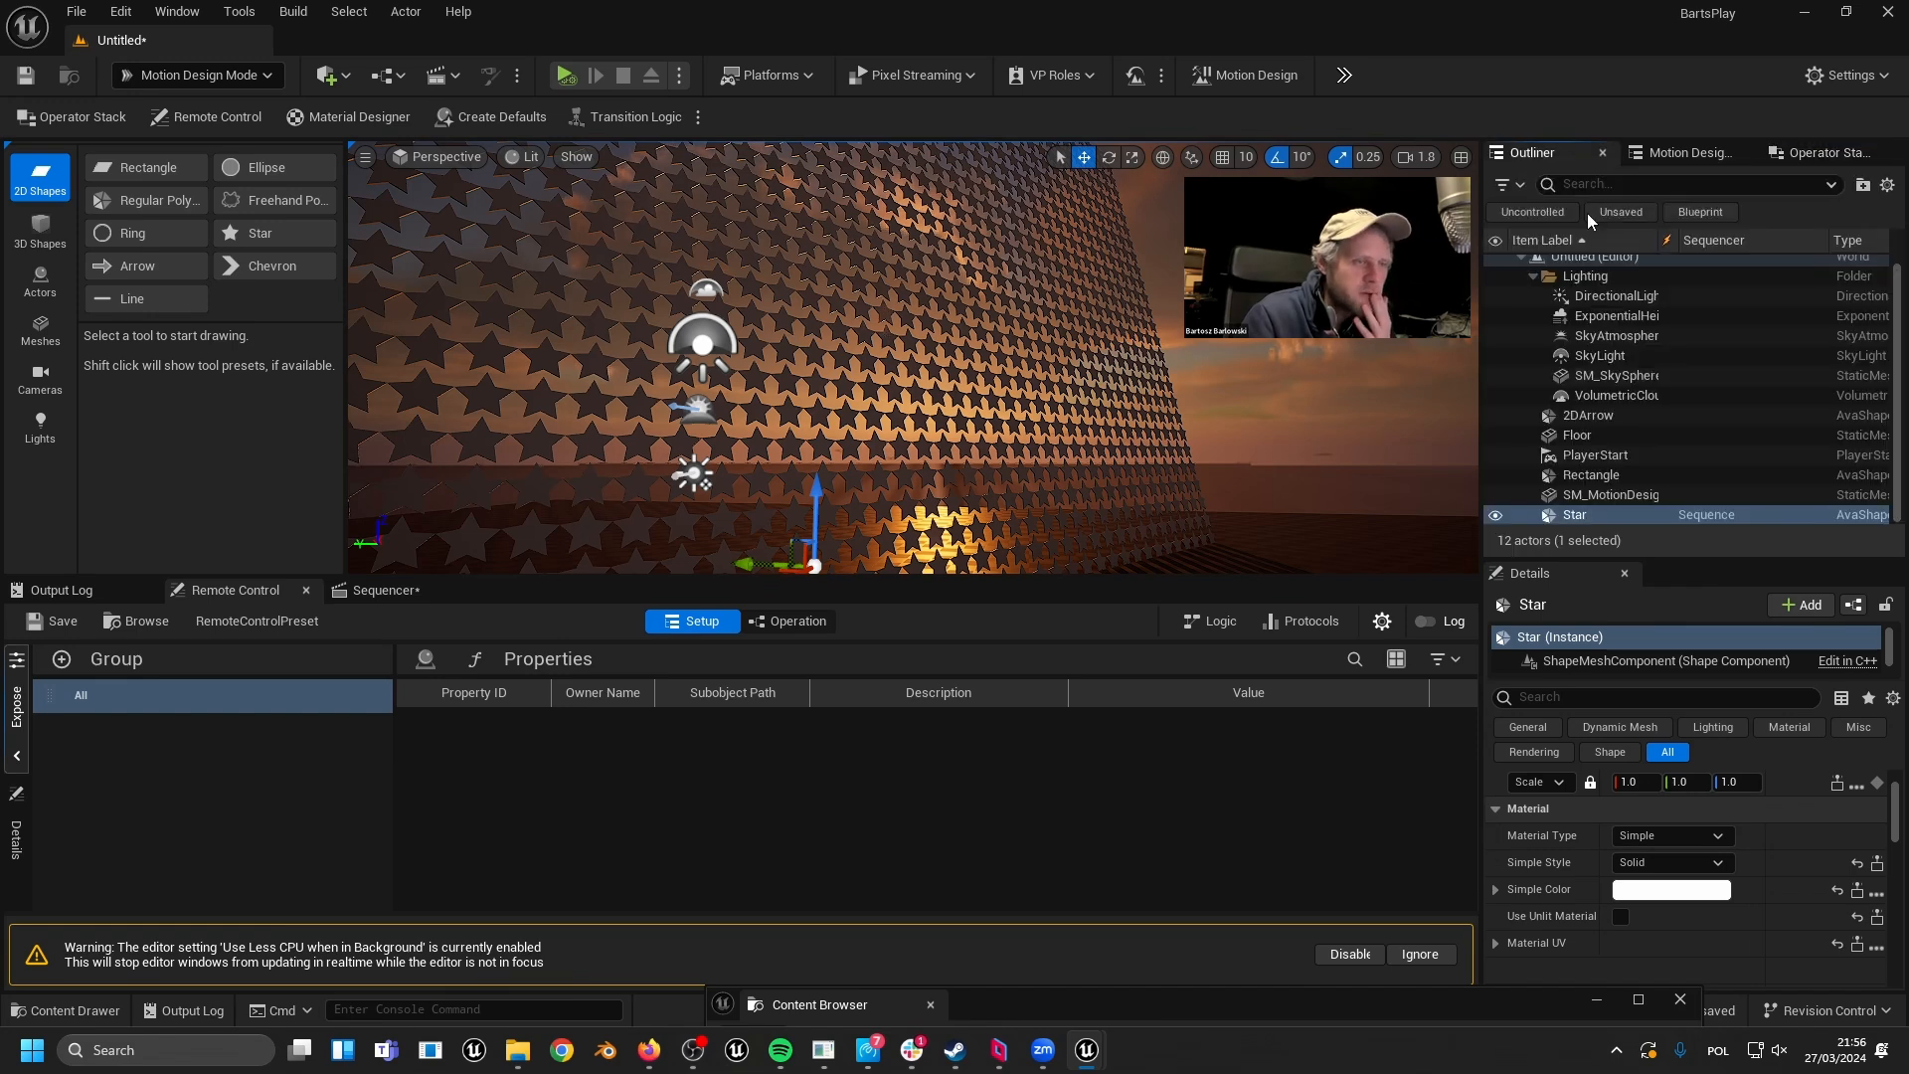
left_click(1495, 515)
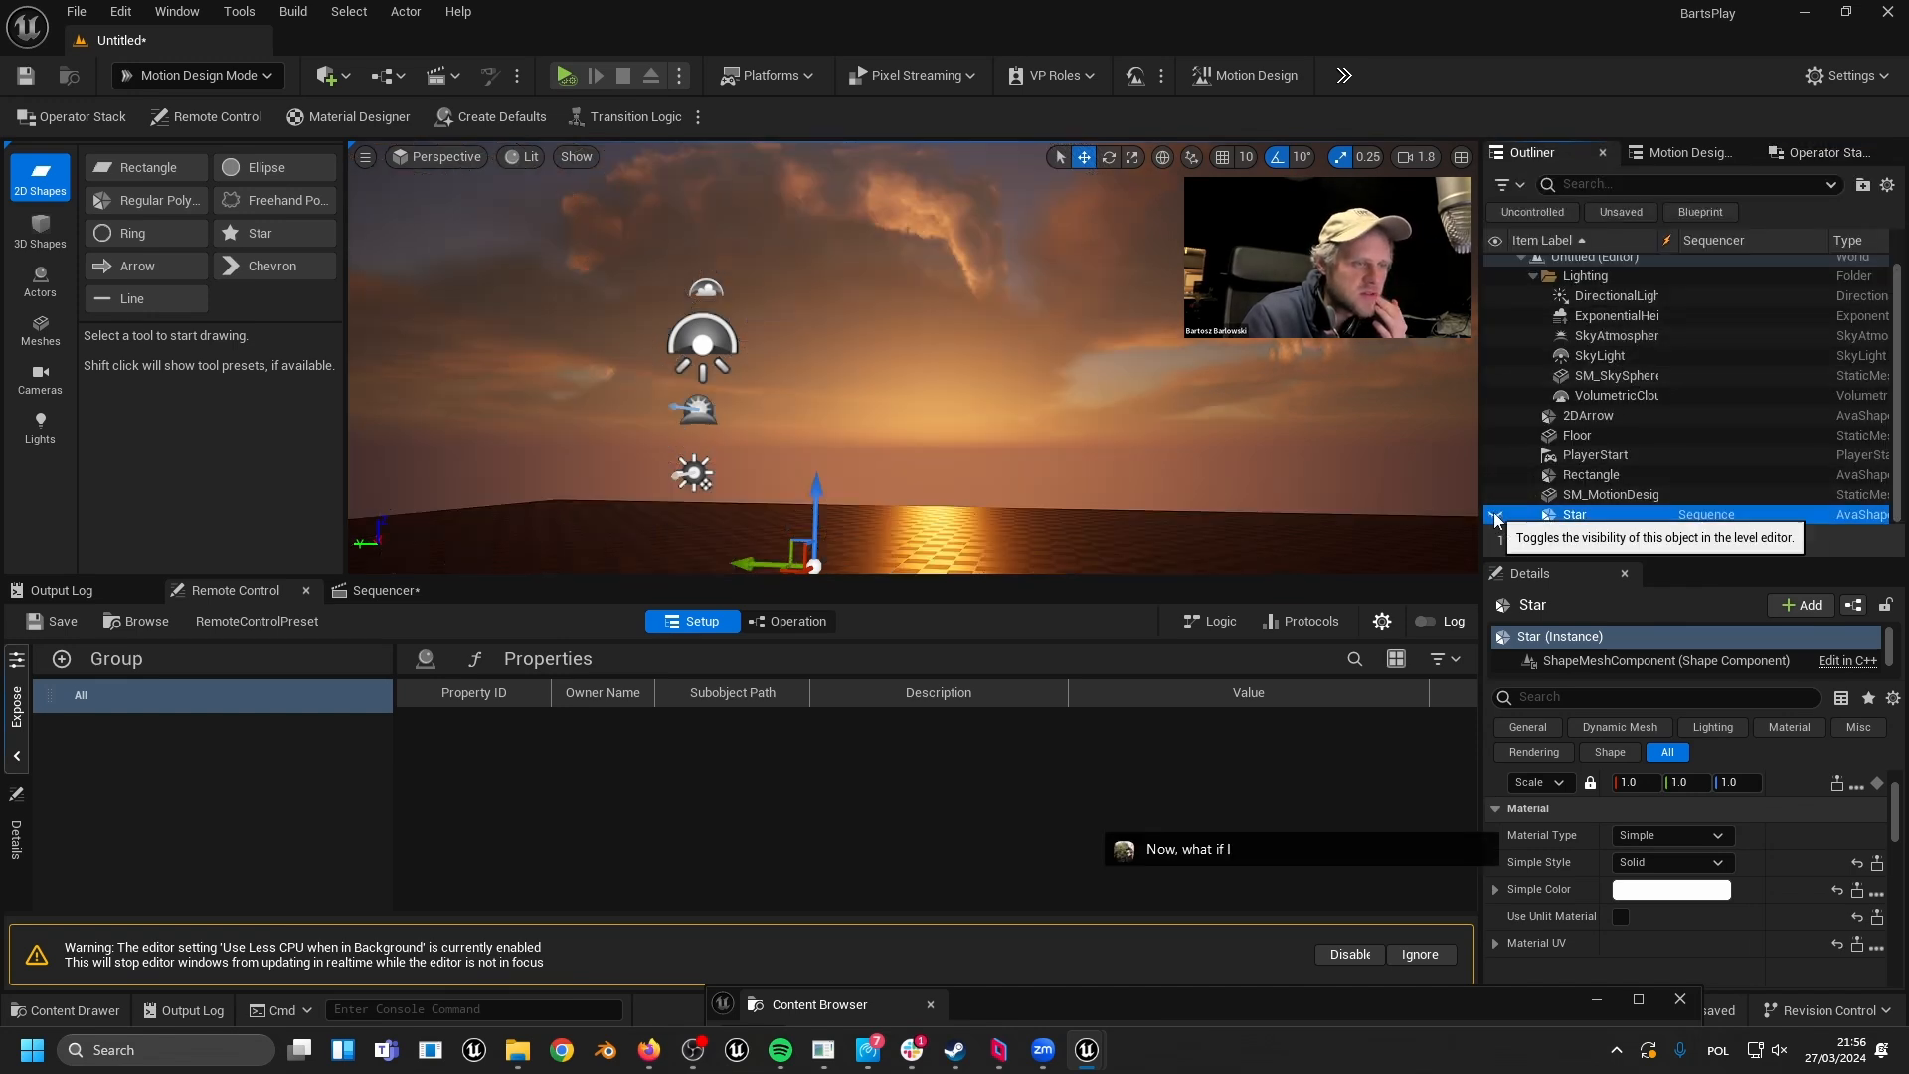
left_click(1498, 518)
key("w")
right_click_drag(1362, 448, 394, 233)
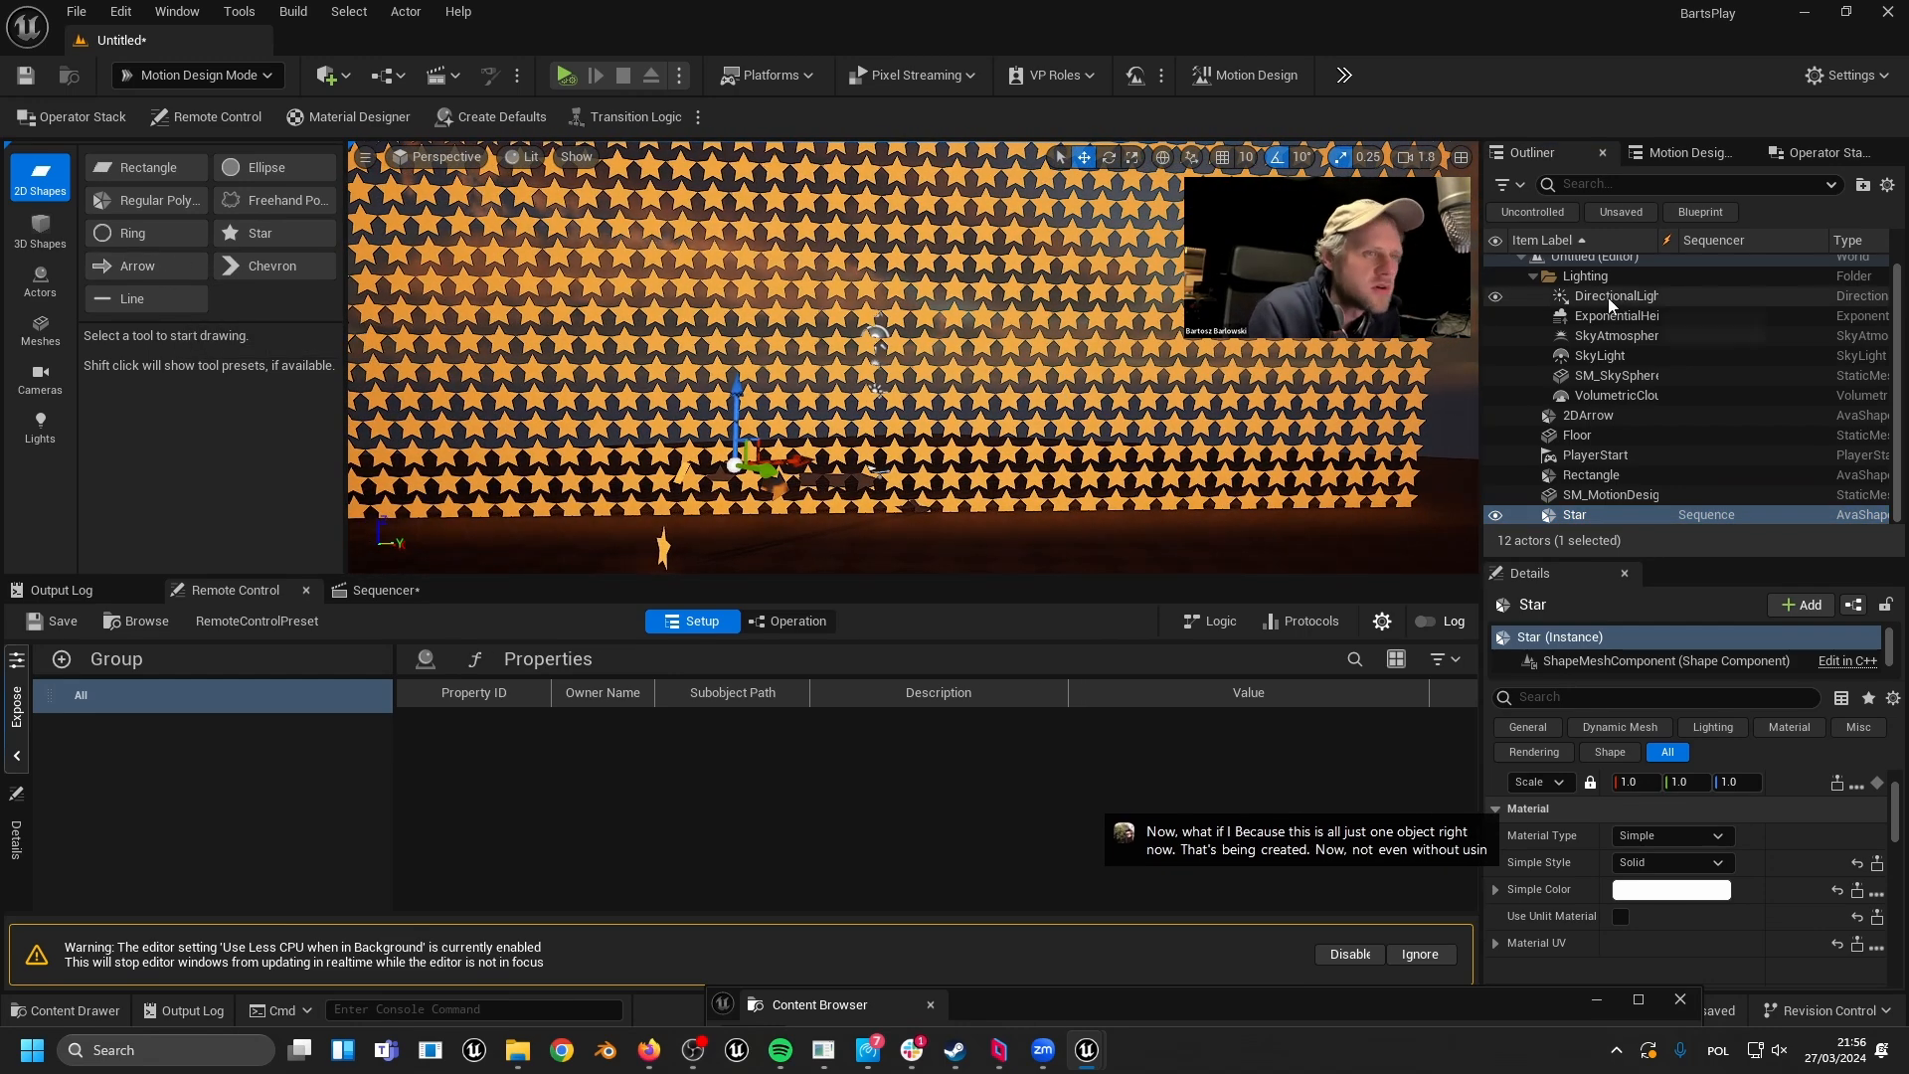
- Examine the properties of the Star and SM_MotionDesignStar actors for a way to export the star pattern as a mesh
left_click(1716, 157)
left_click(1780, 158)
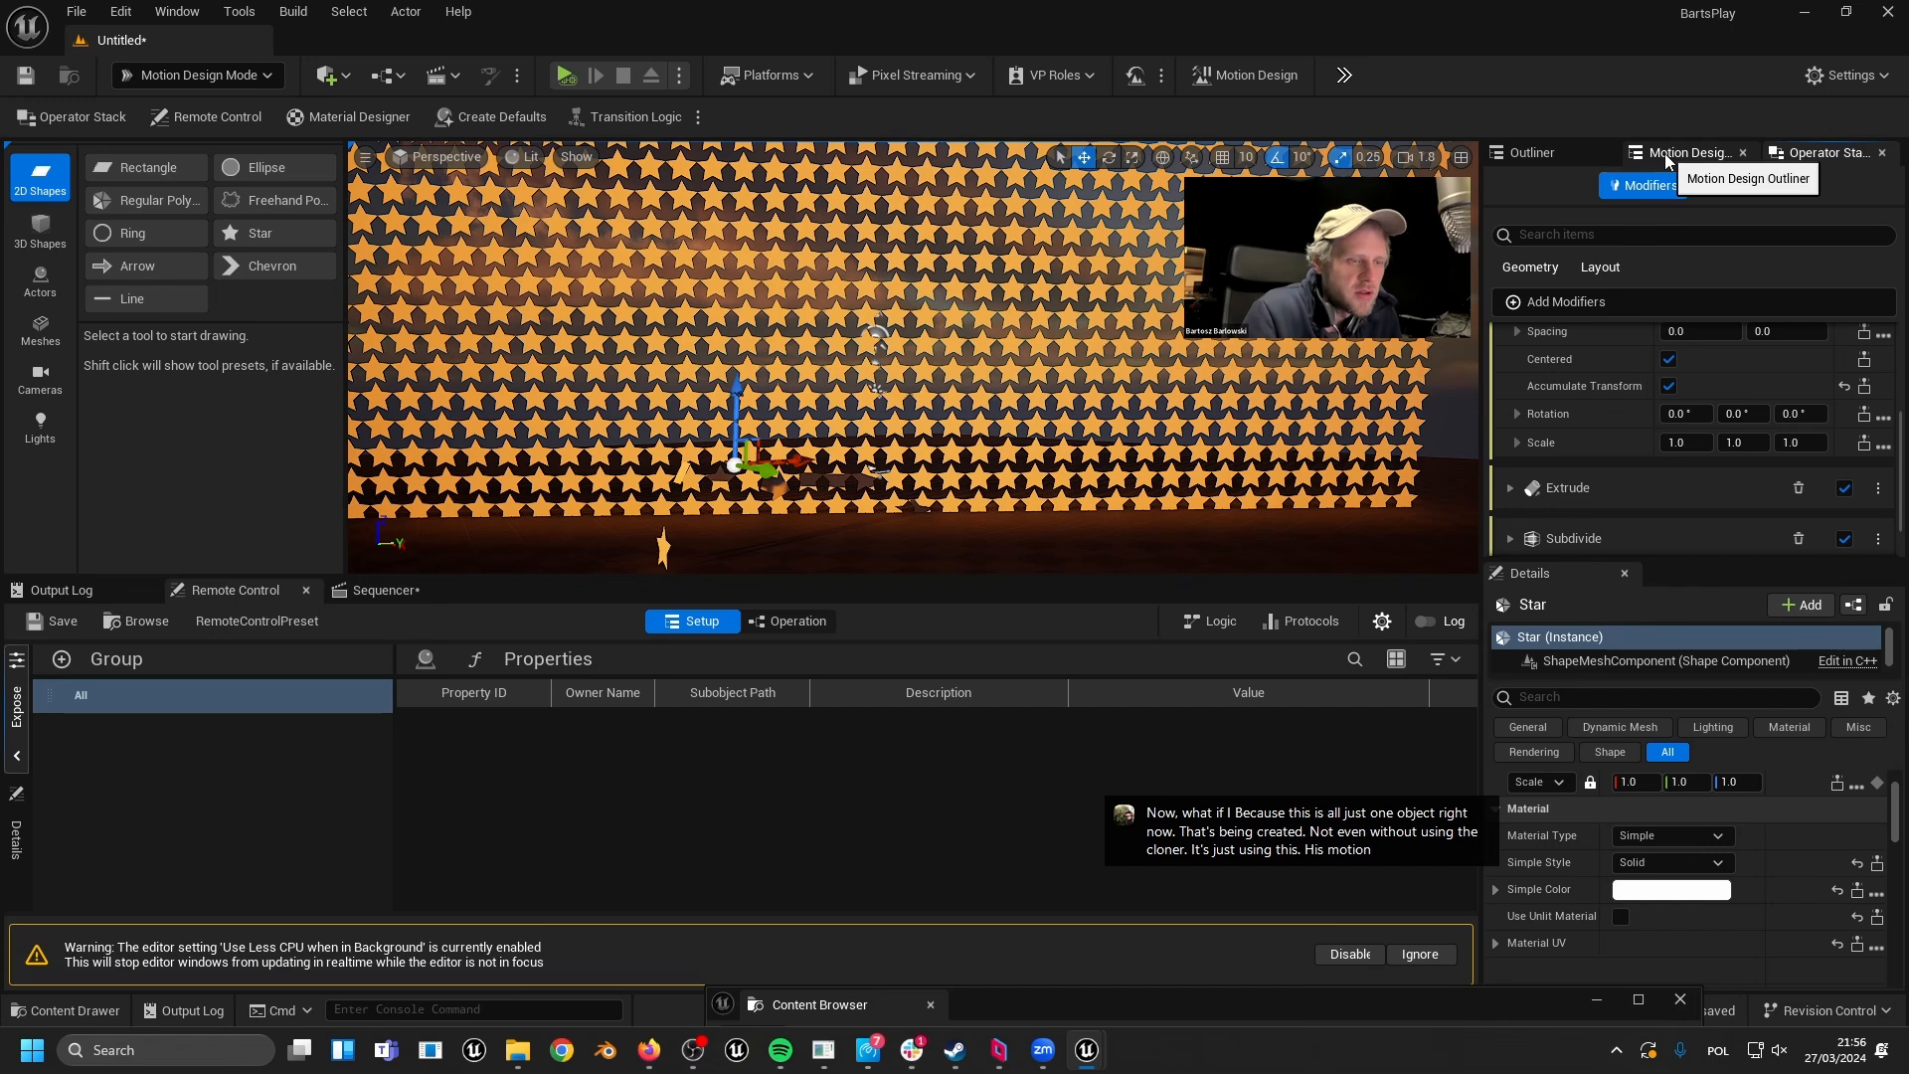
scroll(1572, 868, "down", 3)
scroll(1589, 885, "up", 5)
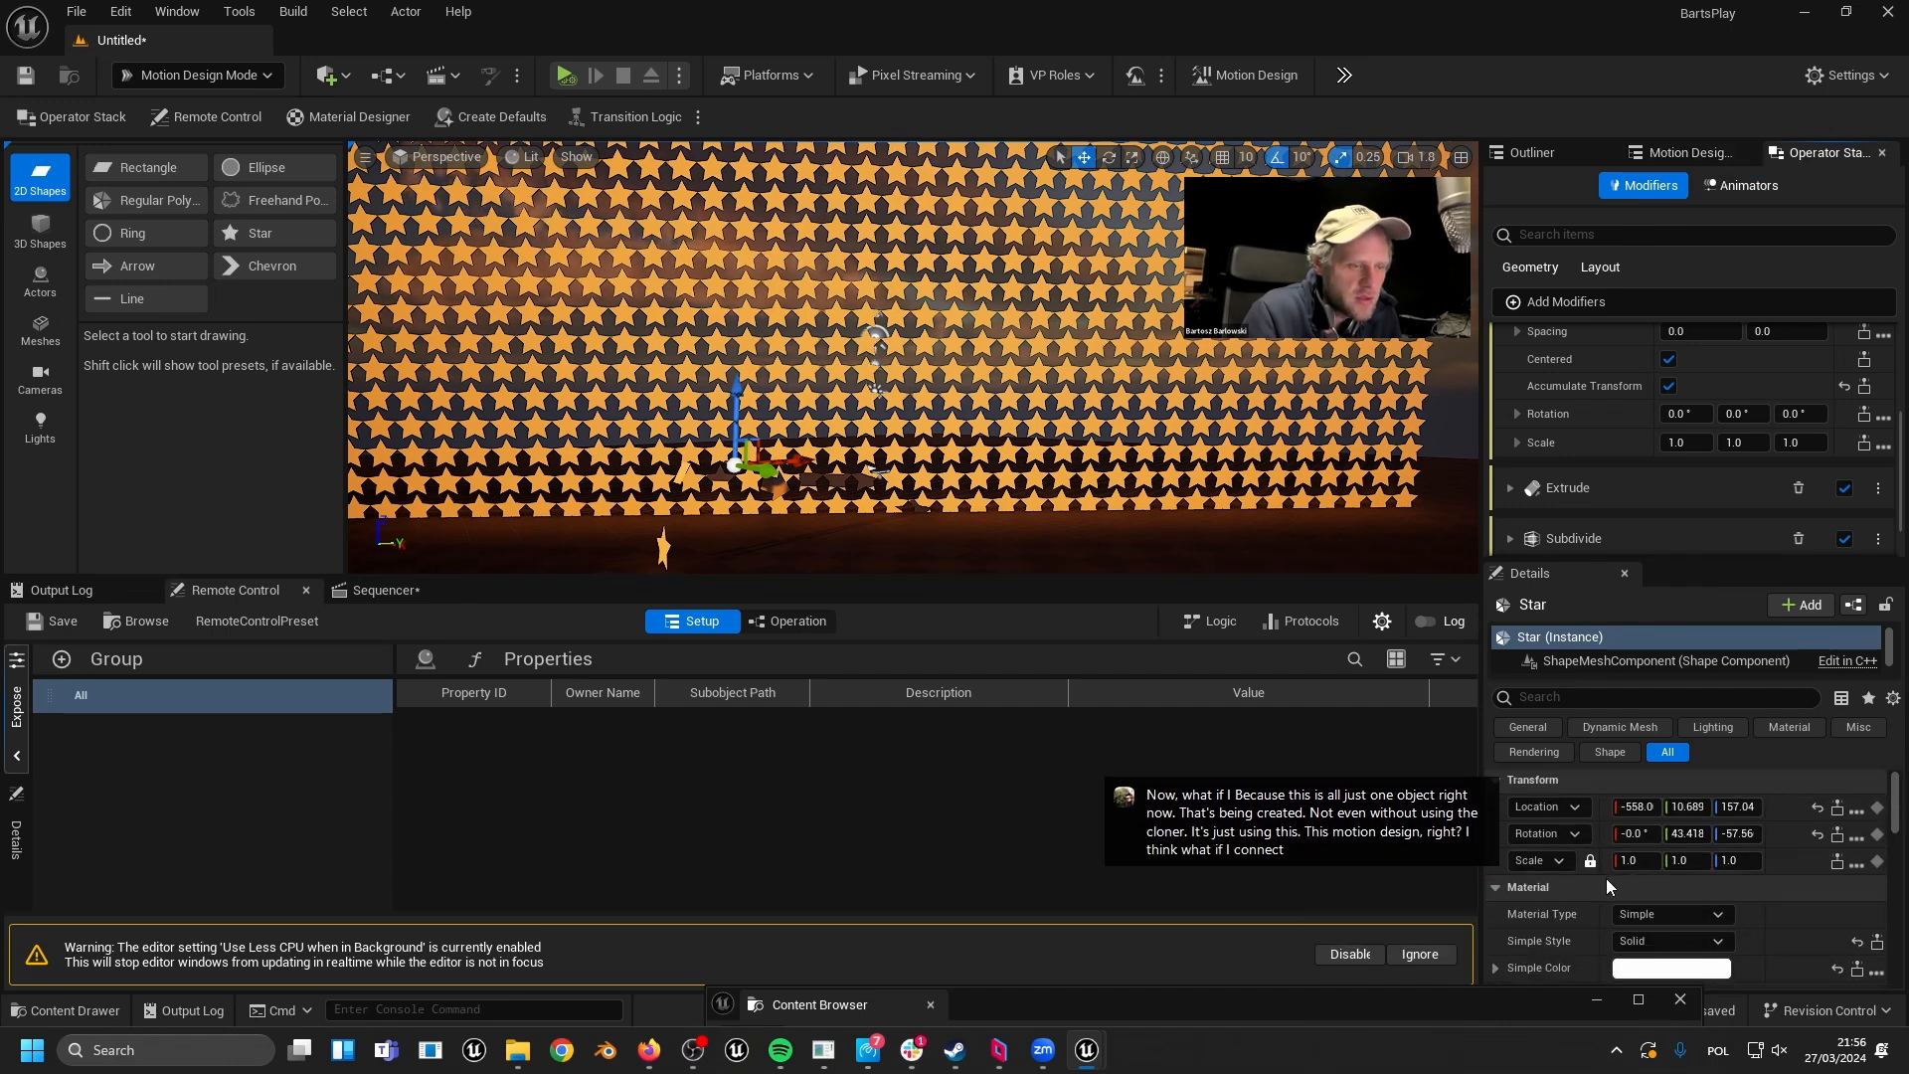
left_click(1690, 153)
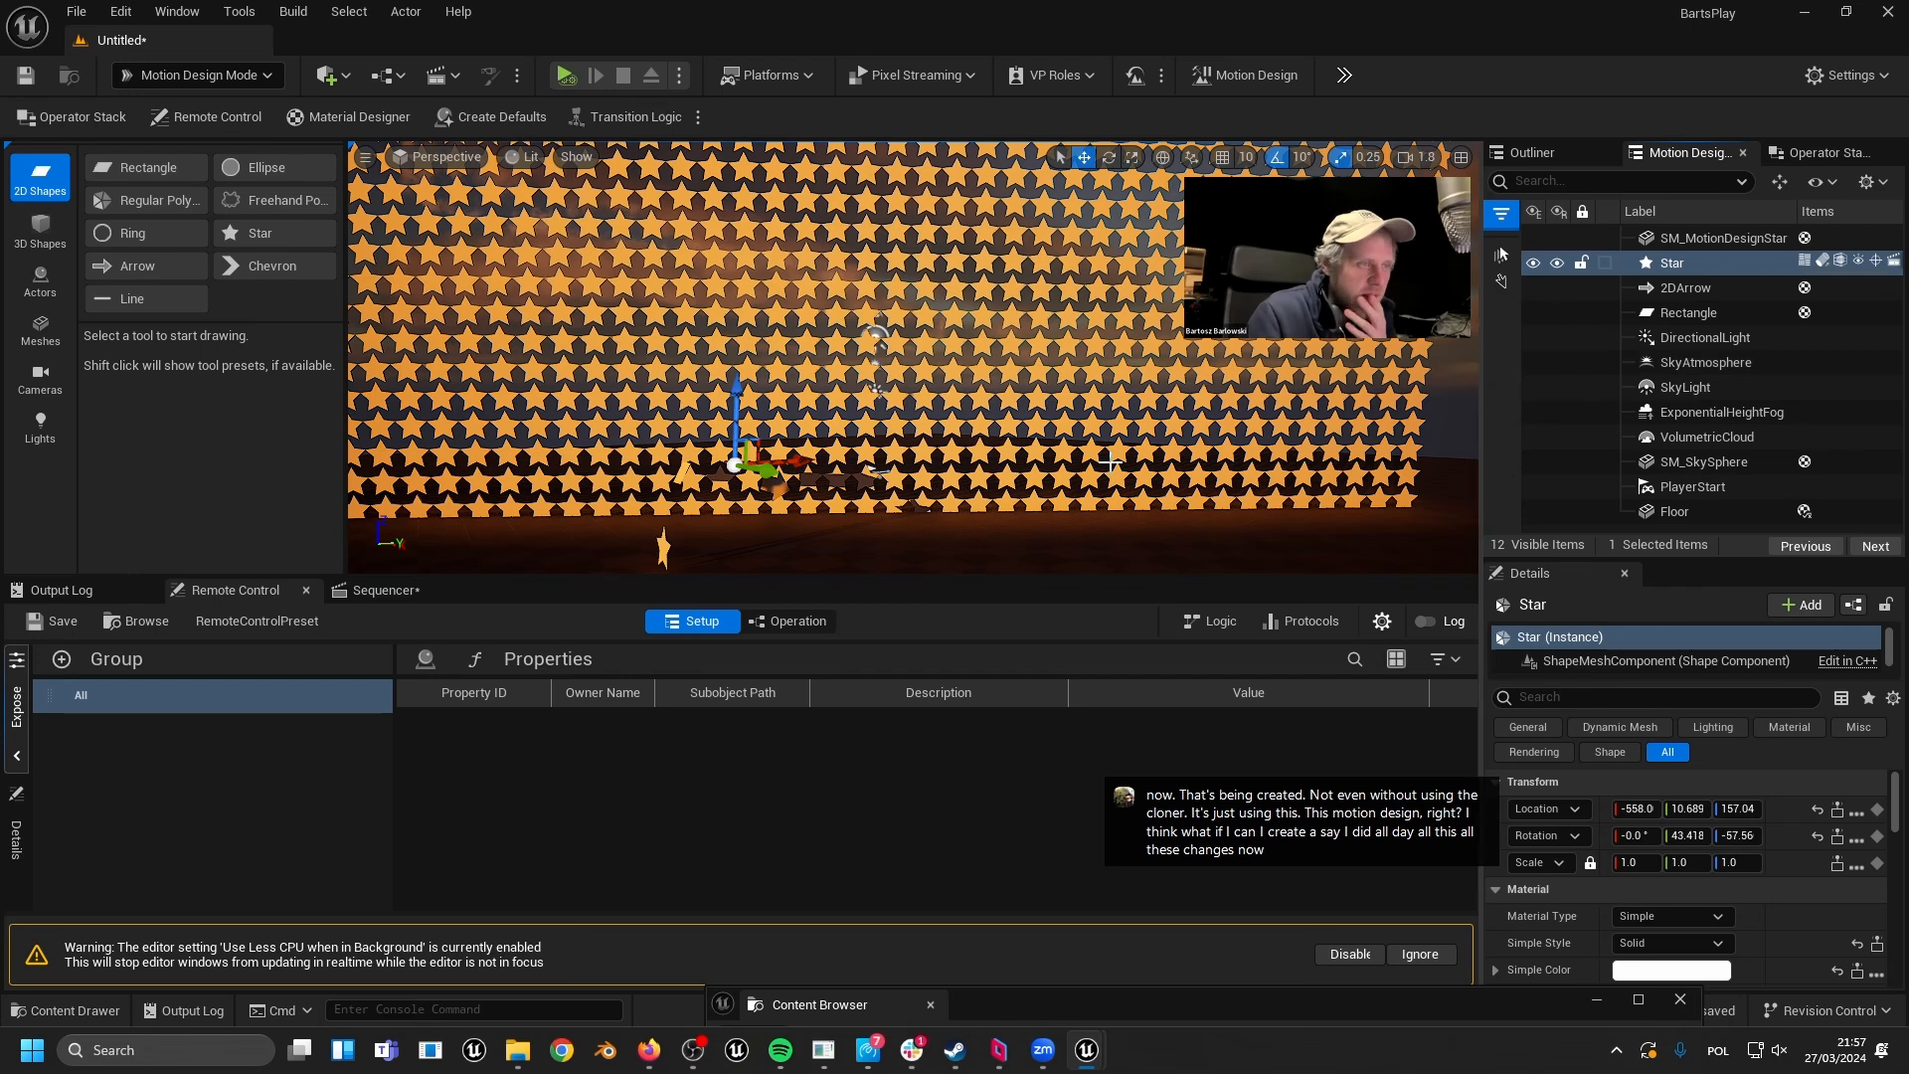
left_click(663, 548)
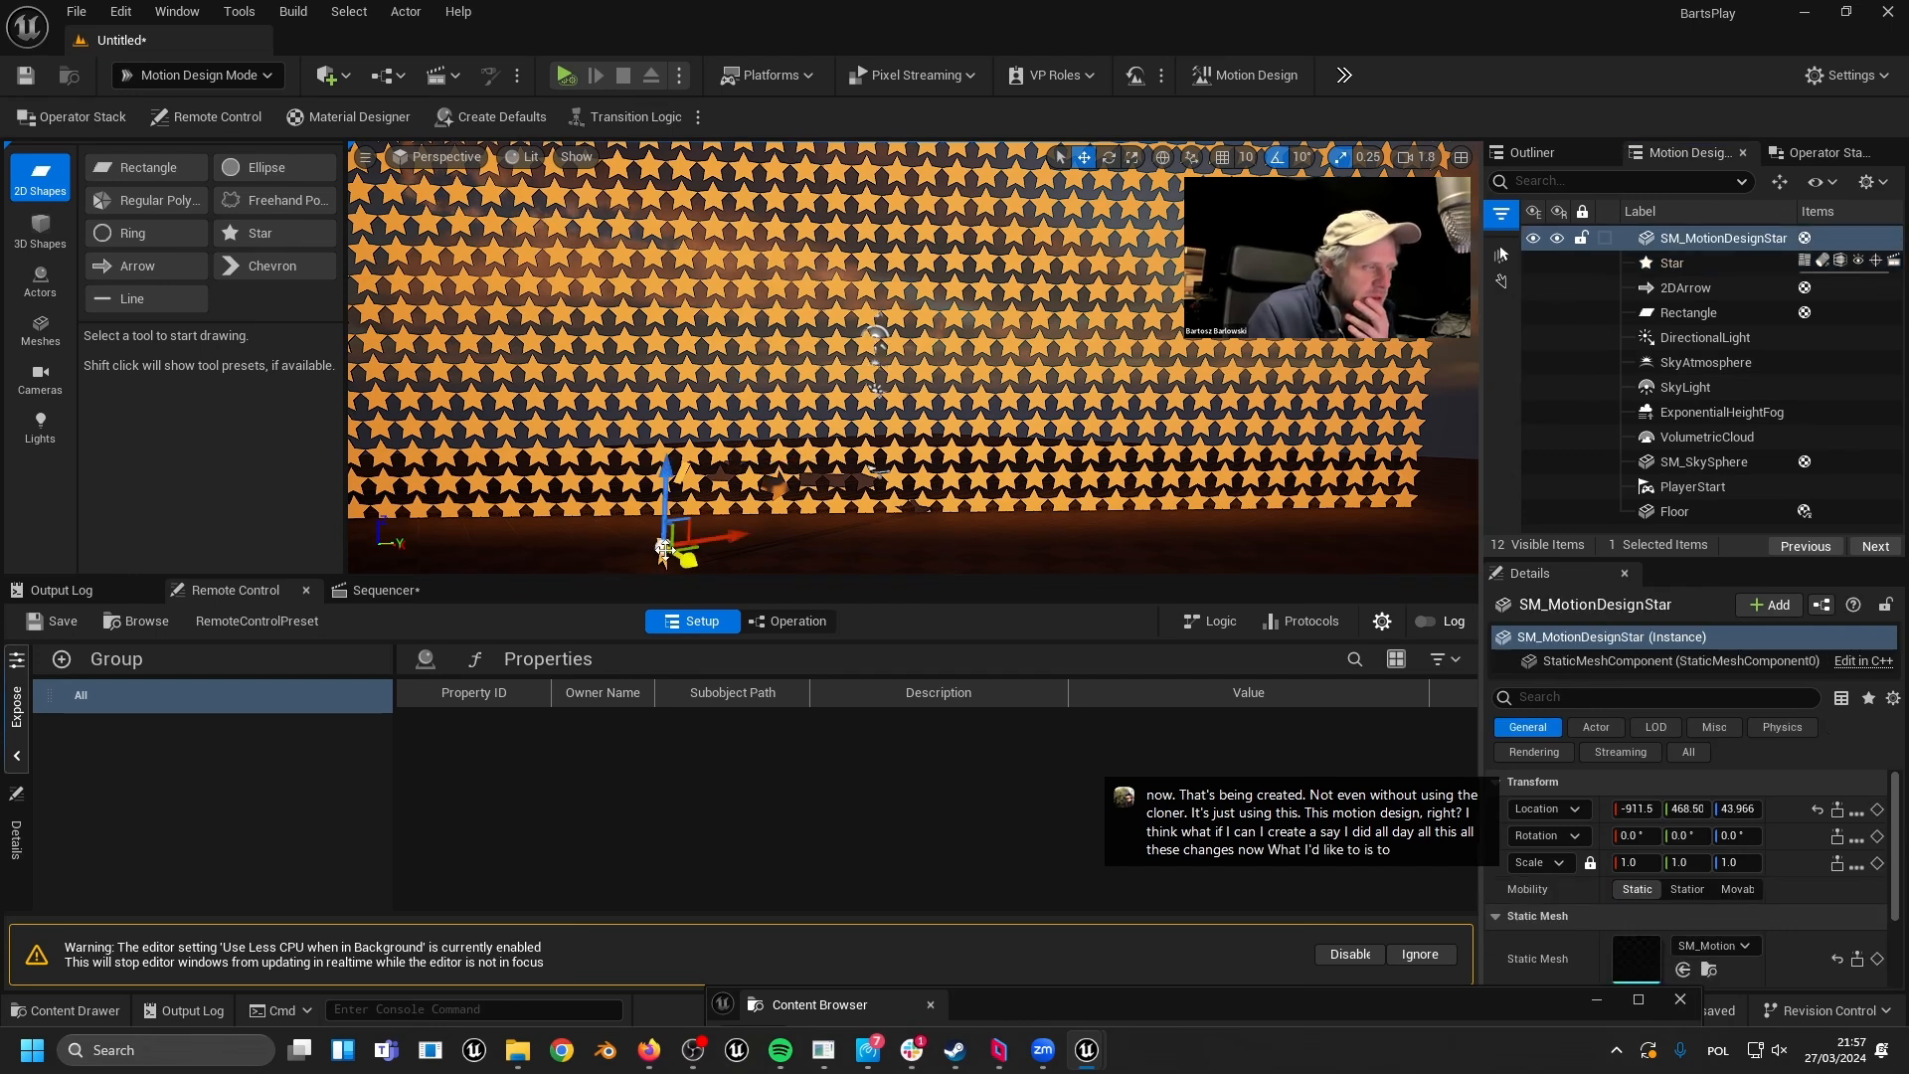
scroll(1593, 843, "down", 3)
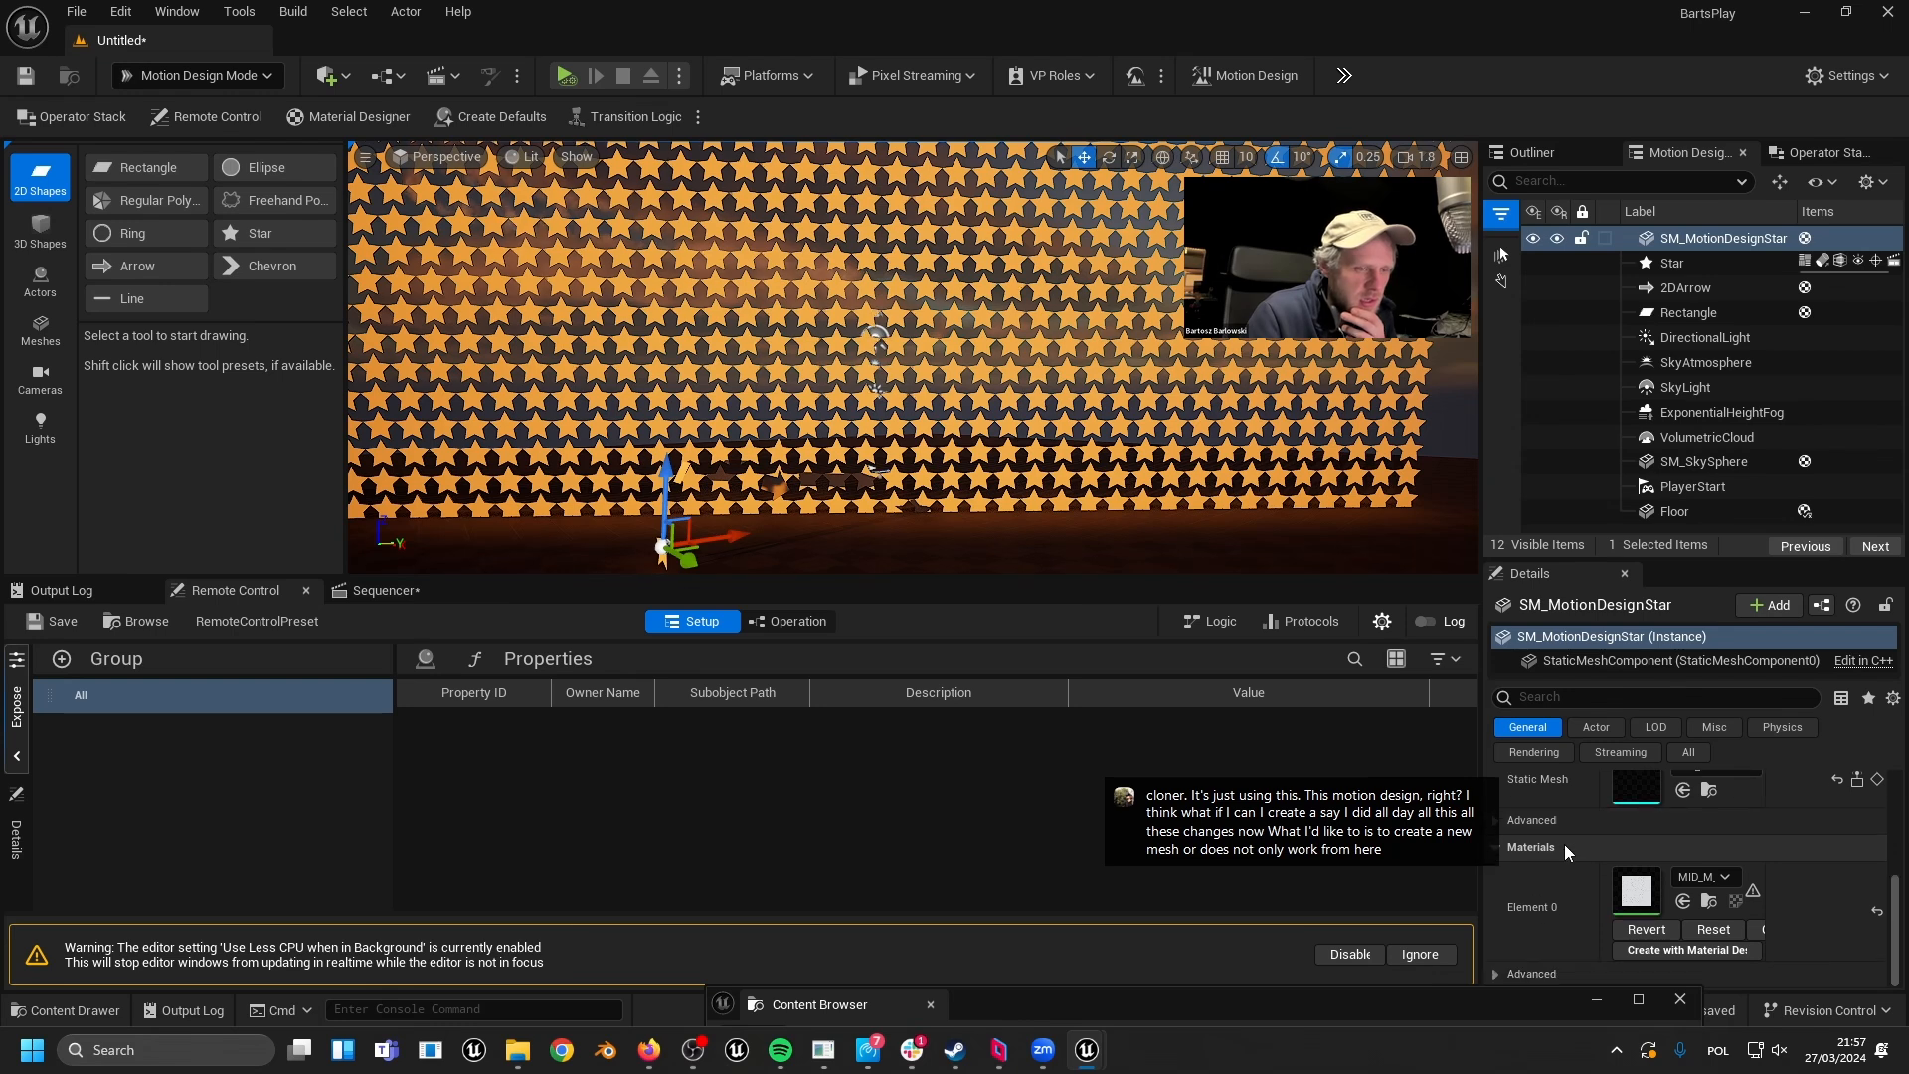
scroll(1569, 850, "up", 3)
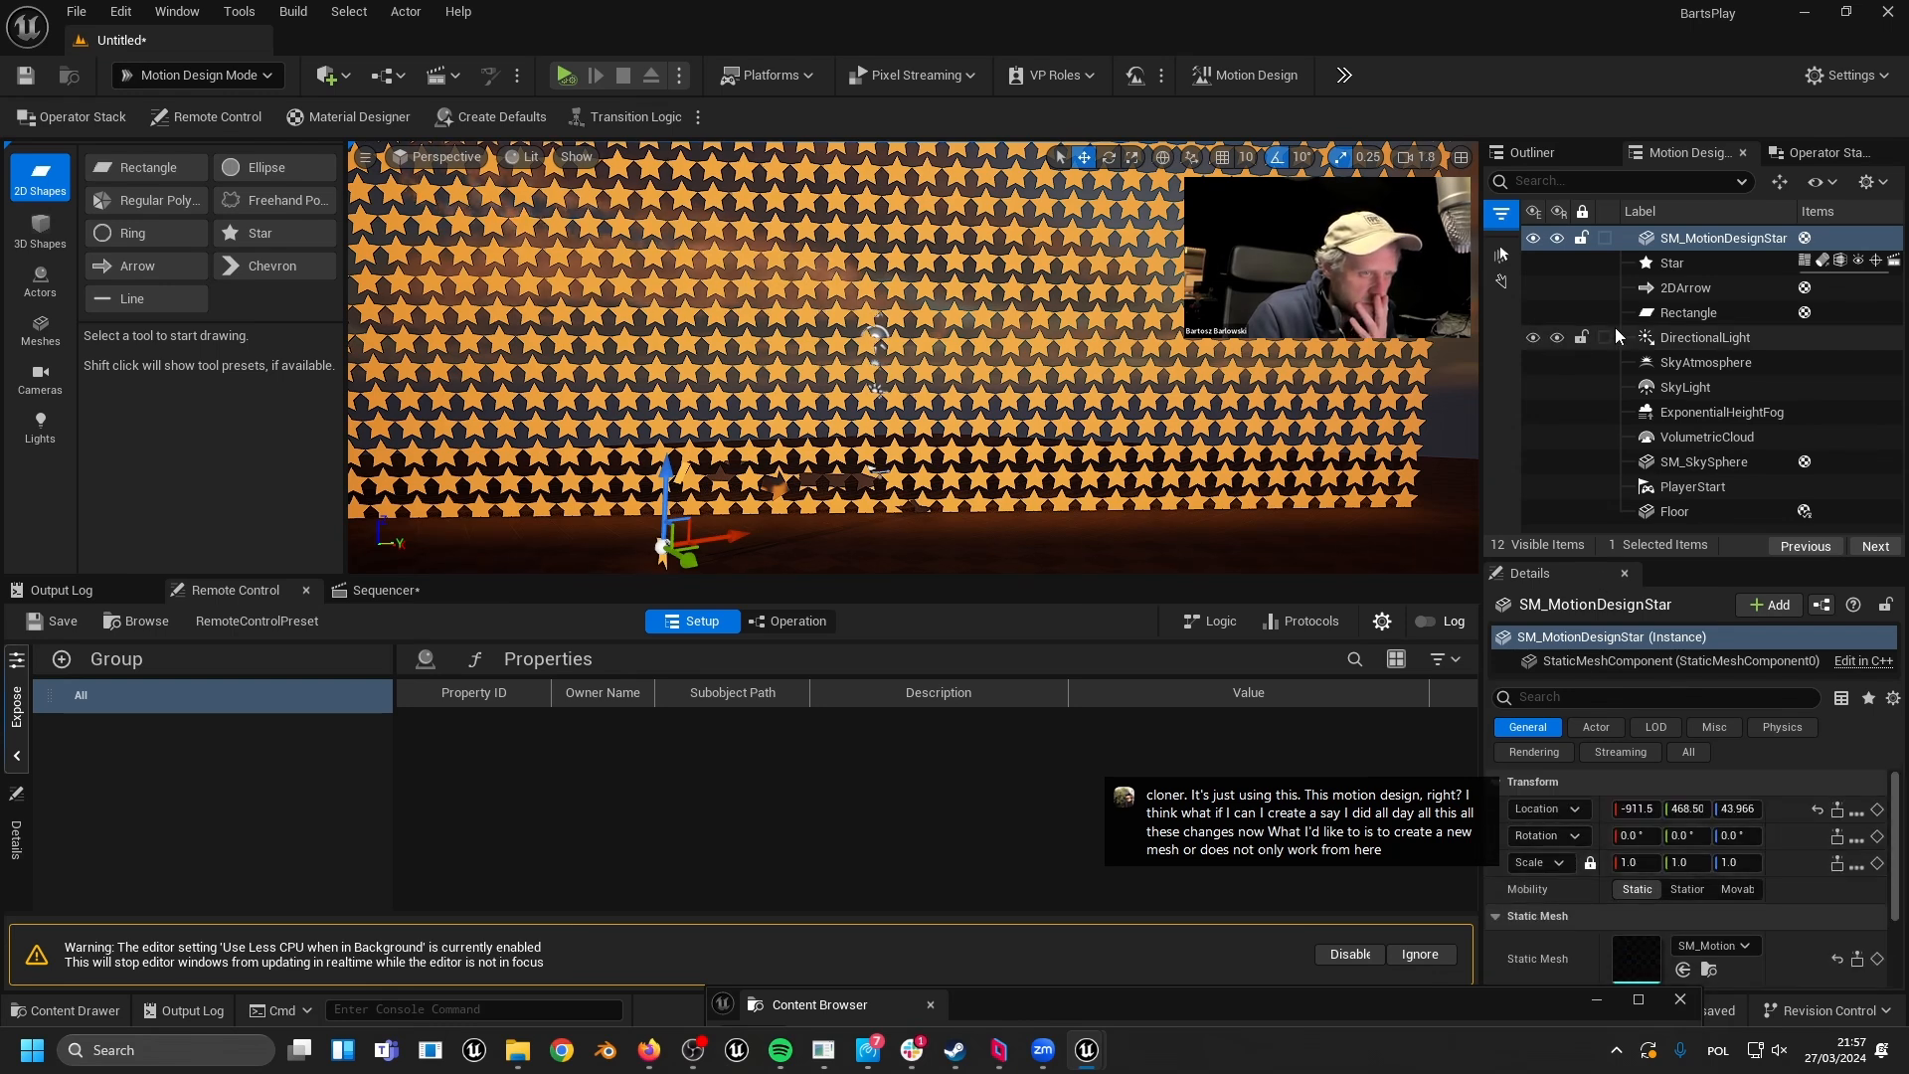
left_click(1666, 265)
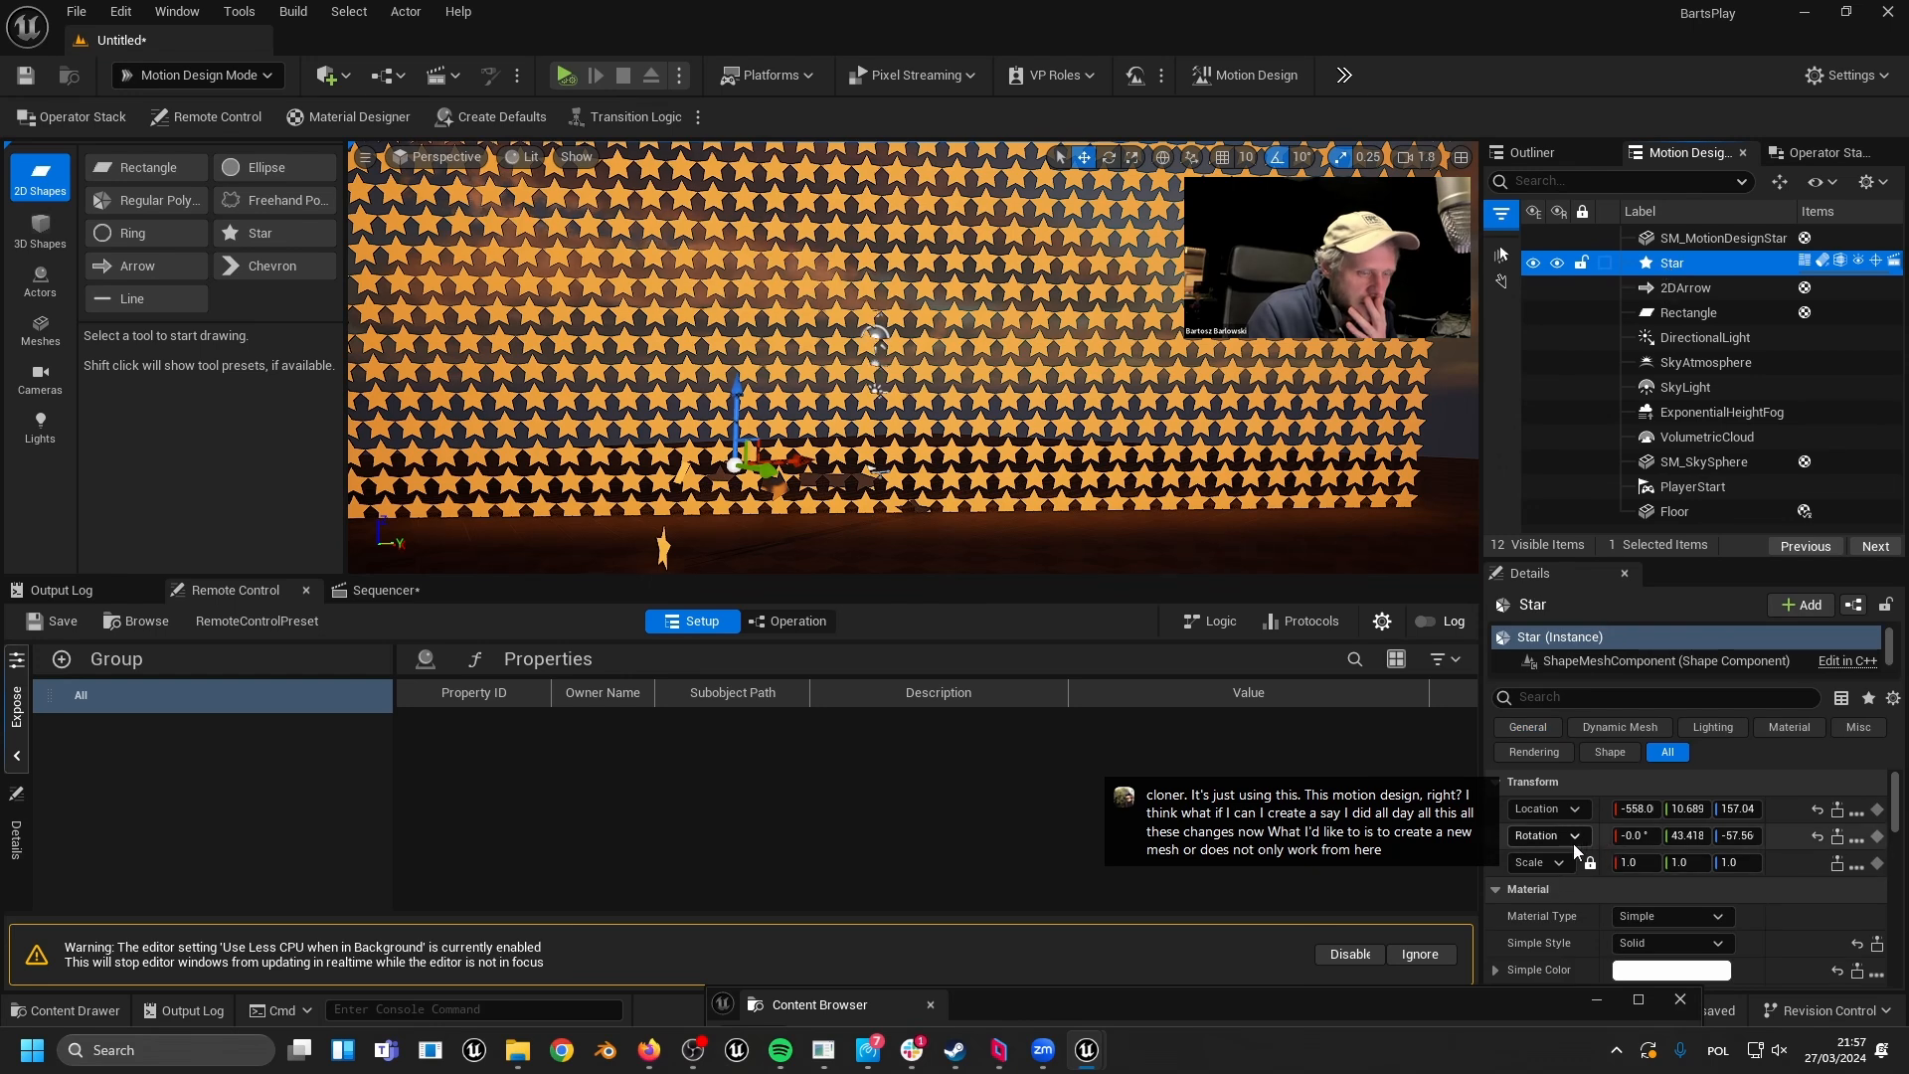
scroll(1563, 843, "down", 8)
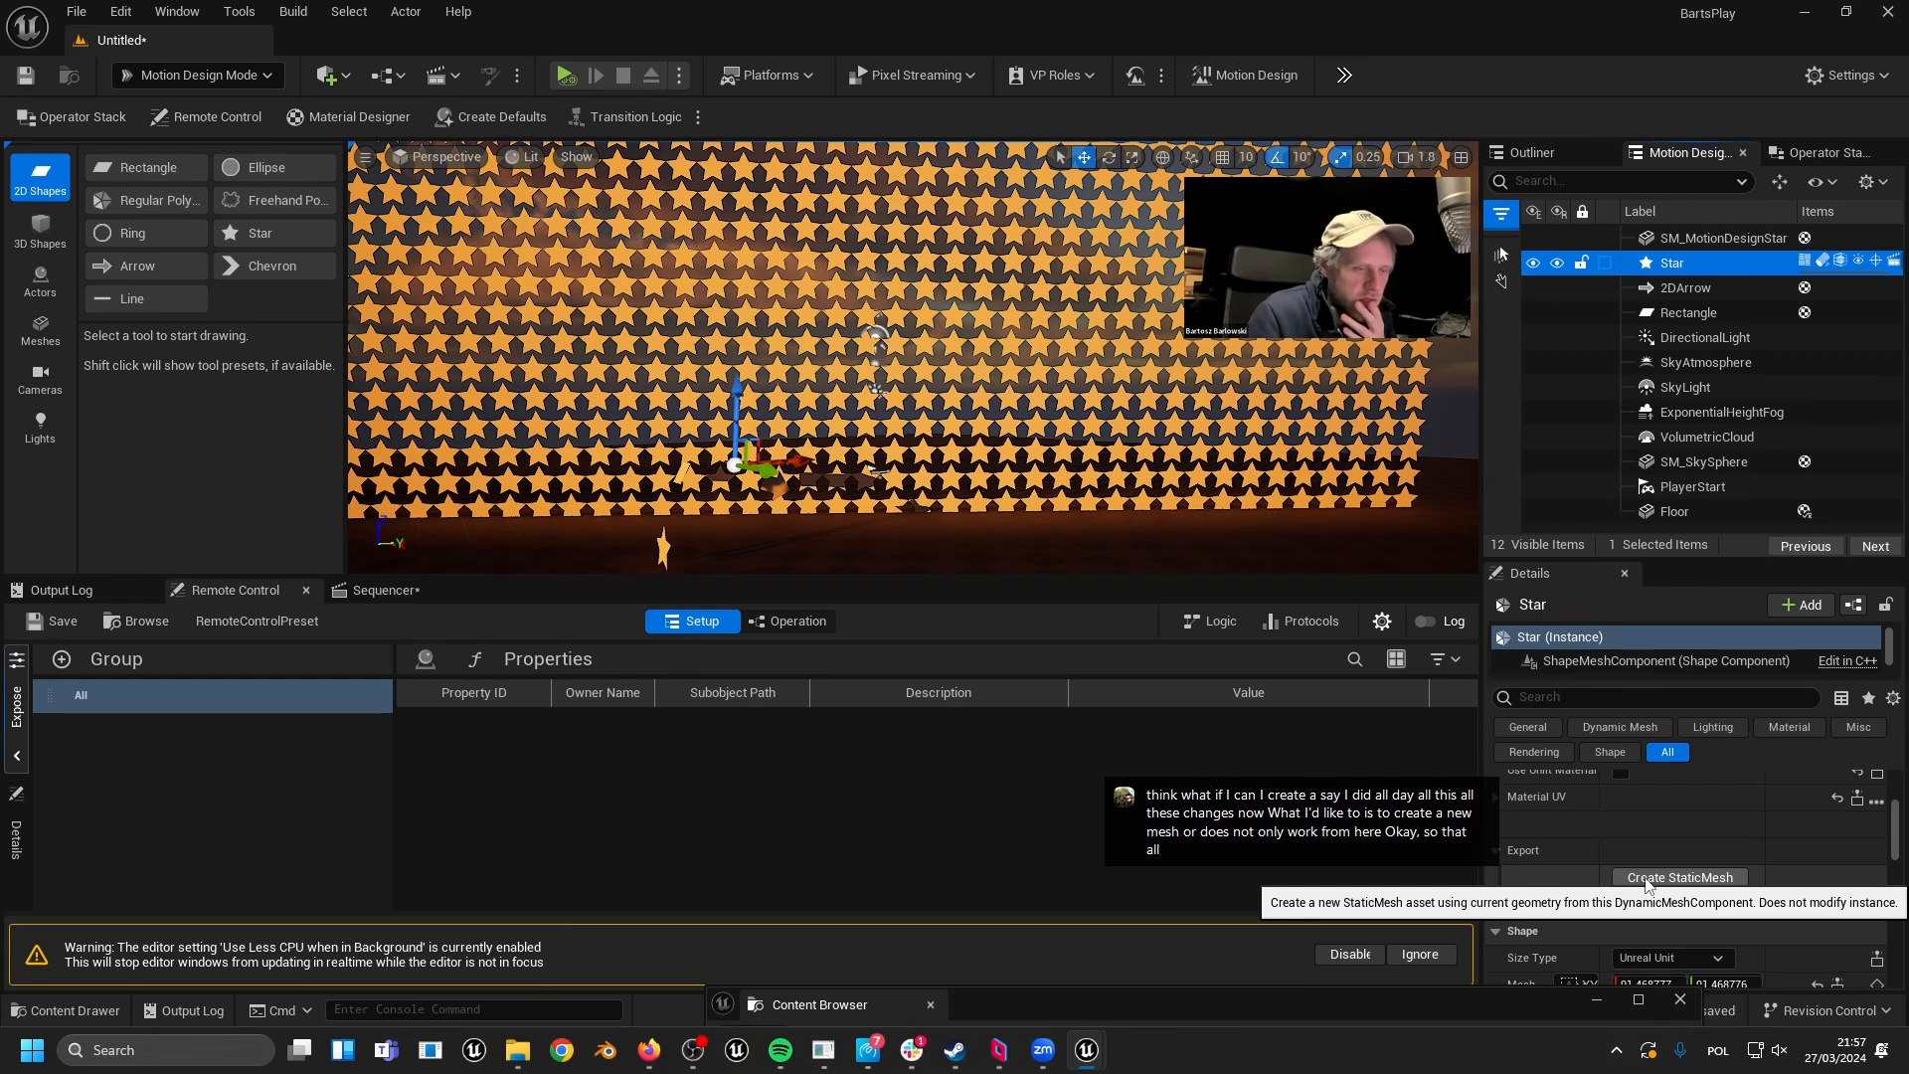
scroll(1605, 839, "up", 8)
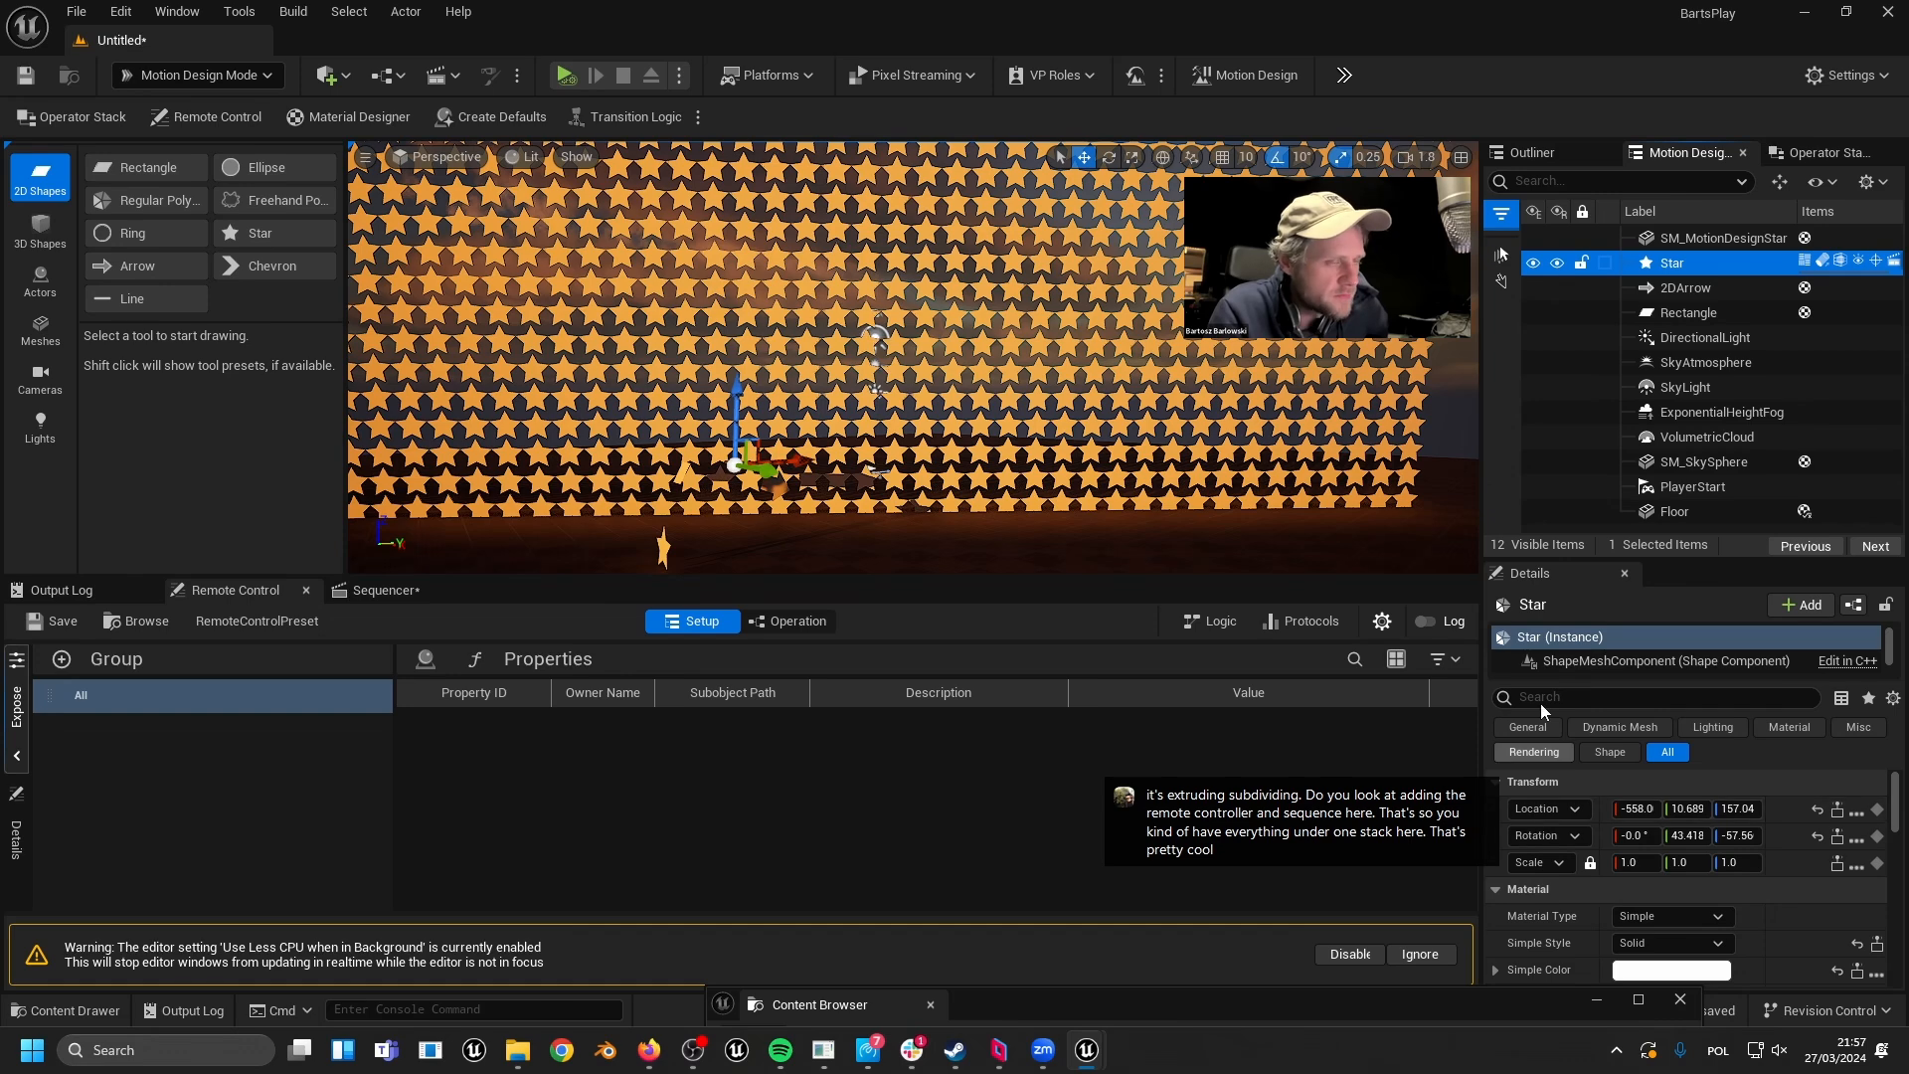
- Create a static mesh from the Star's current geometry, saved as SM_Array in the Meshes folder
left_click(1257, 383)
left_click(1255, 378)
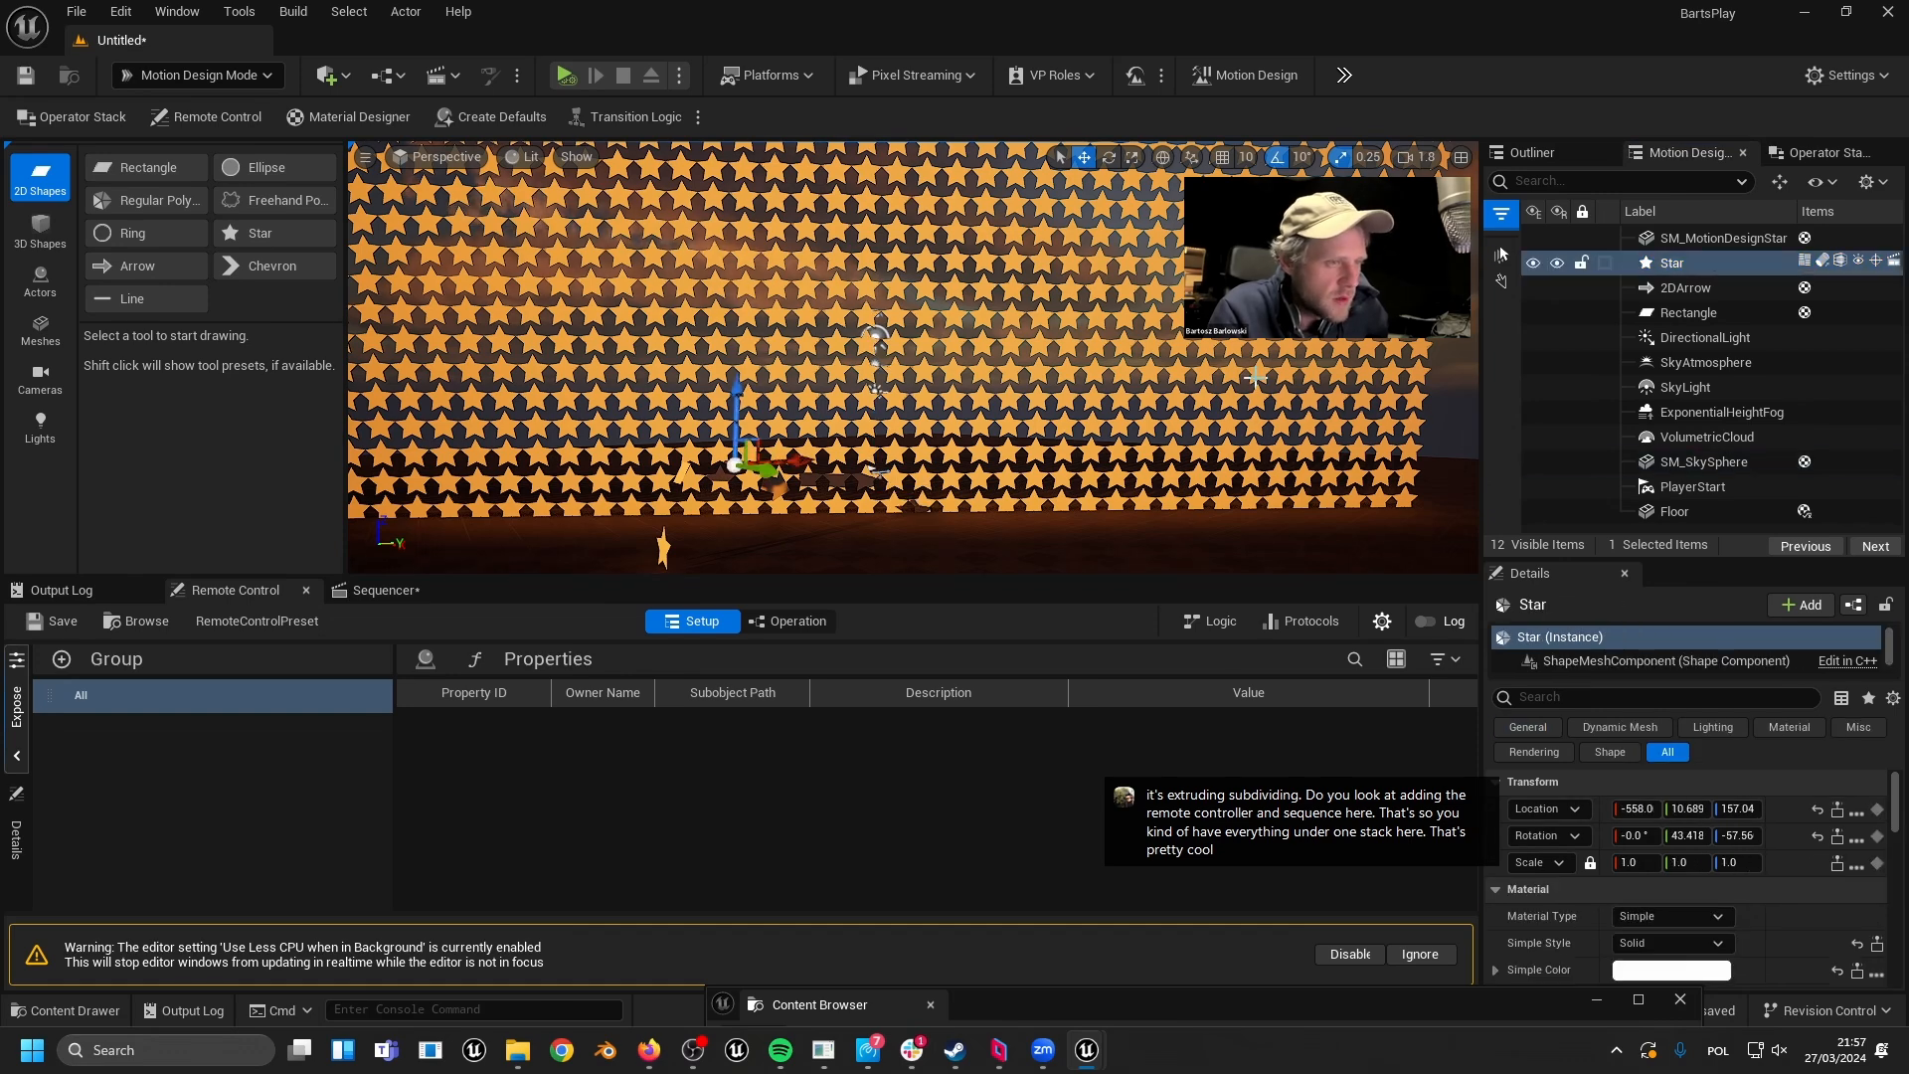
right_click_drag(1256, 371, 915, 426)
left_click_drag(636, 485, 1005, 400)
scroll(1510, 861, "down", 6)
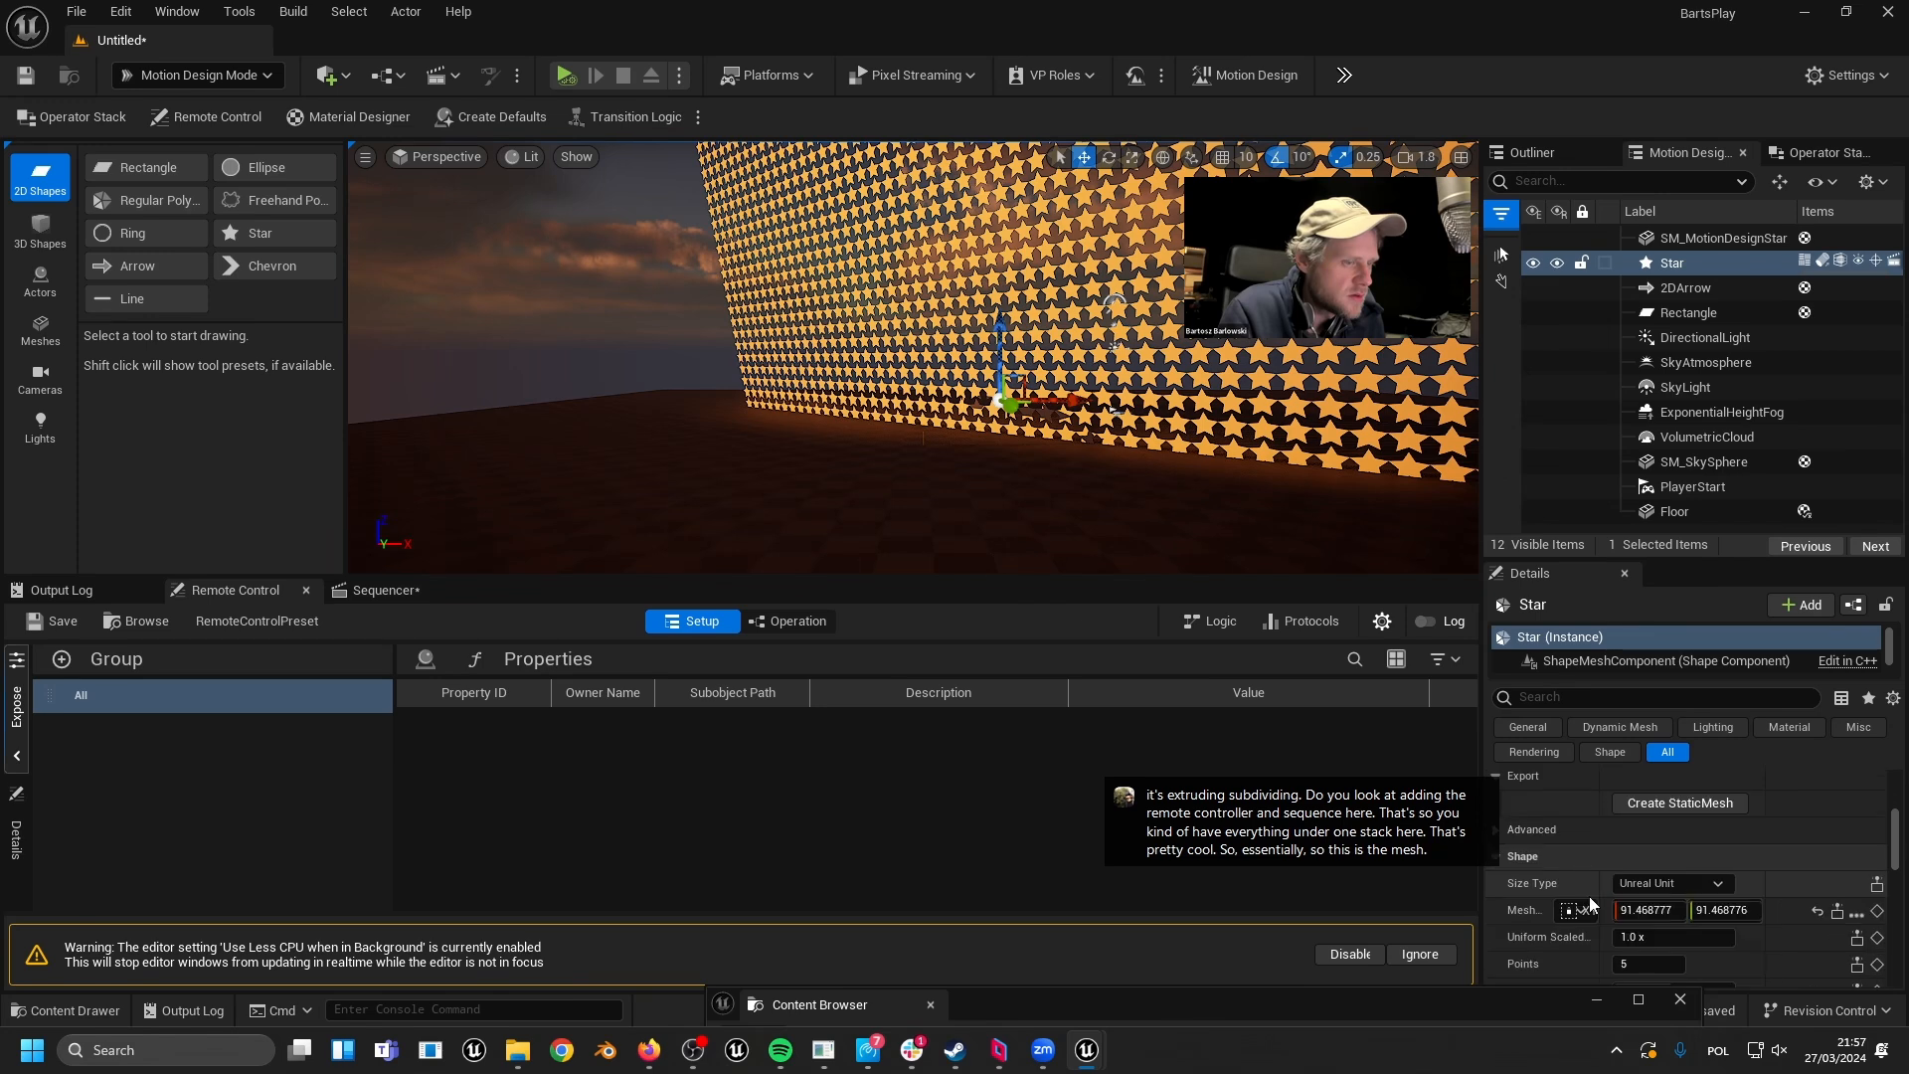
left_click(1654, 808)
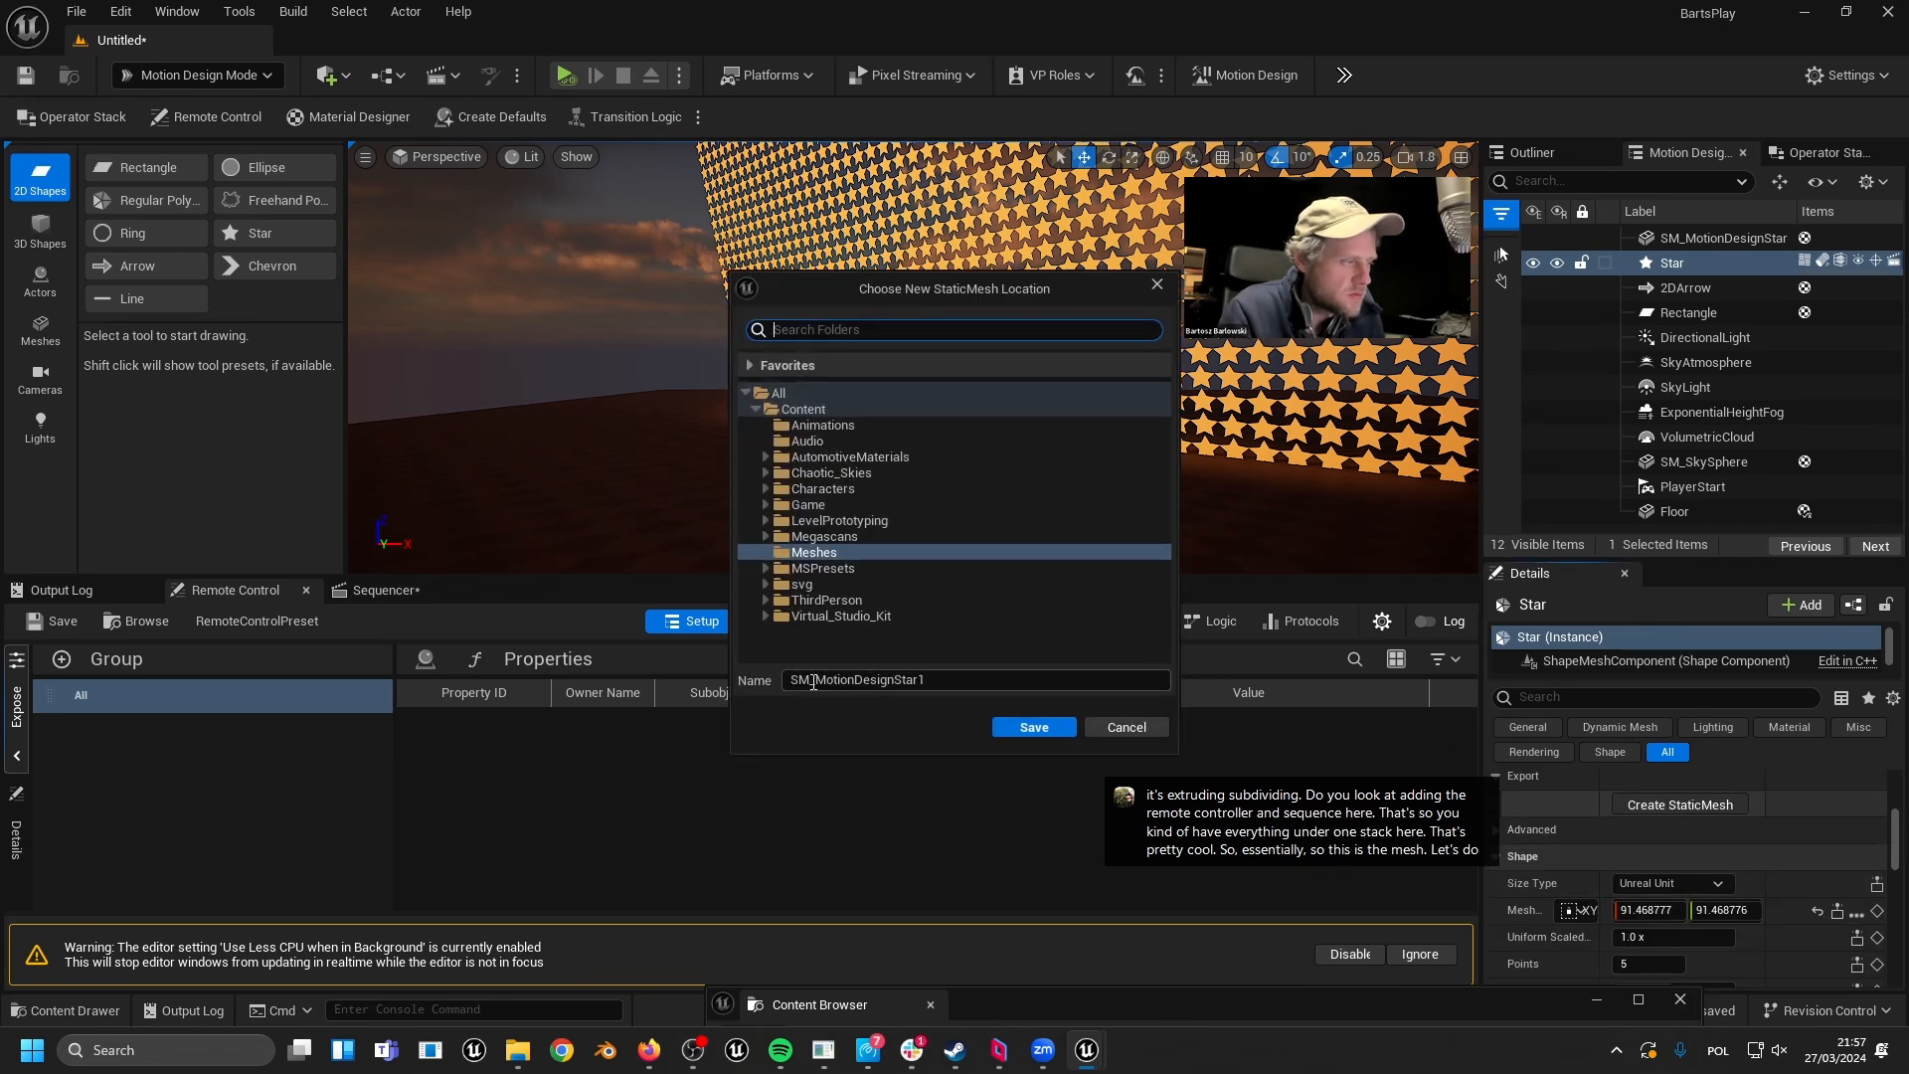
left_click_drag(815, 680, 1129, 694)
type("A")
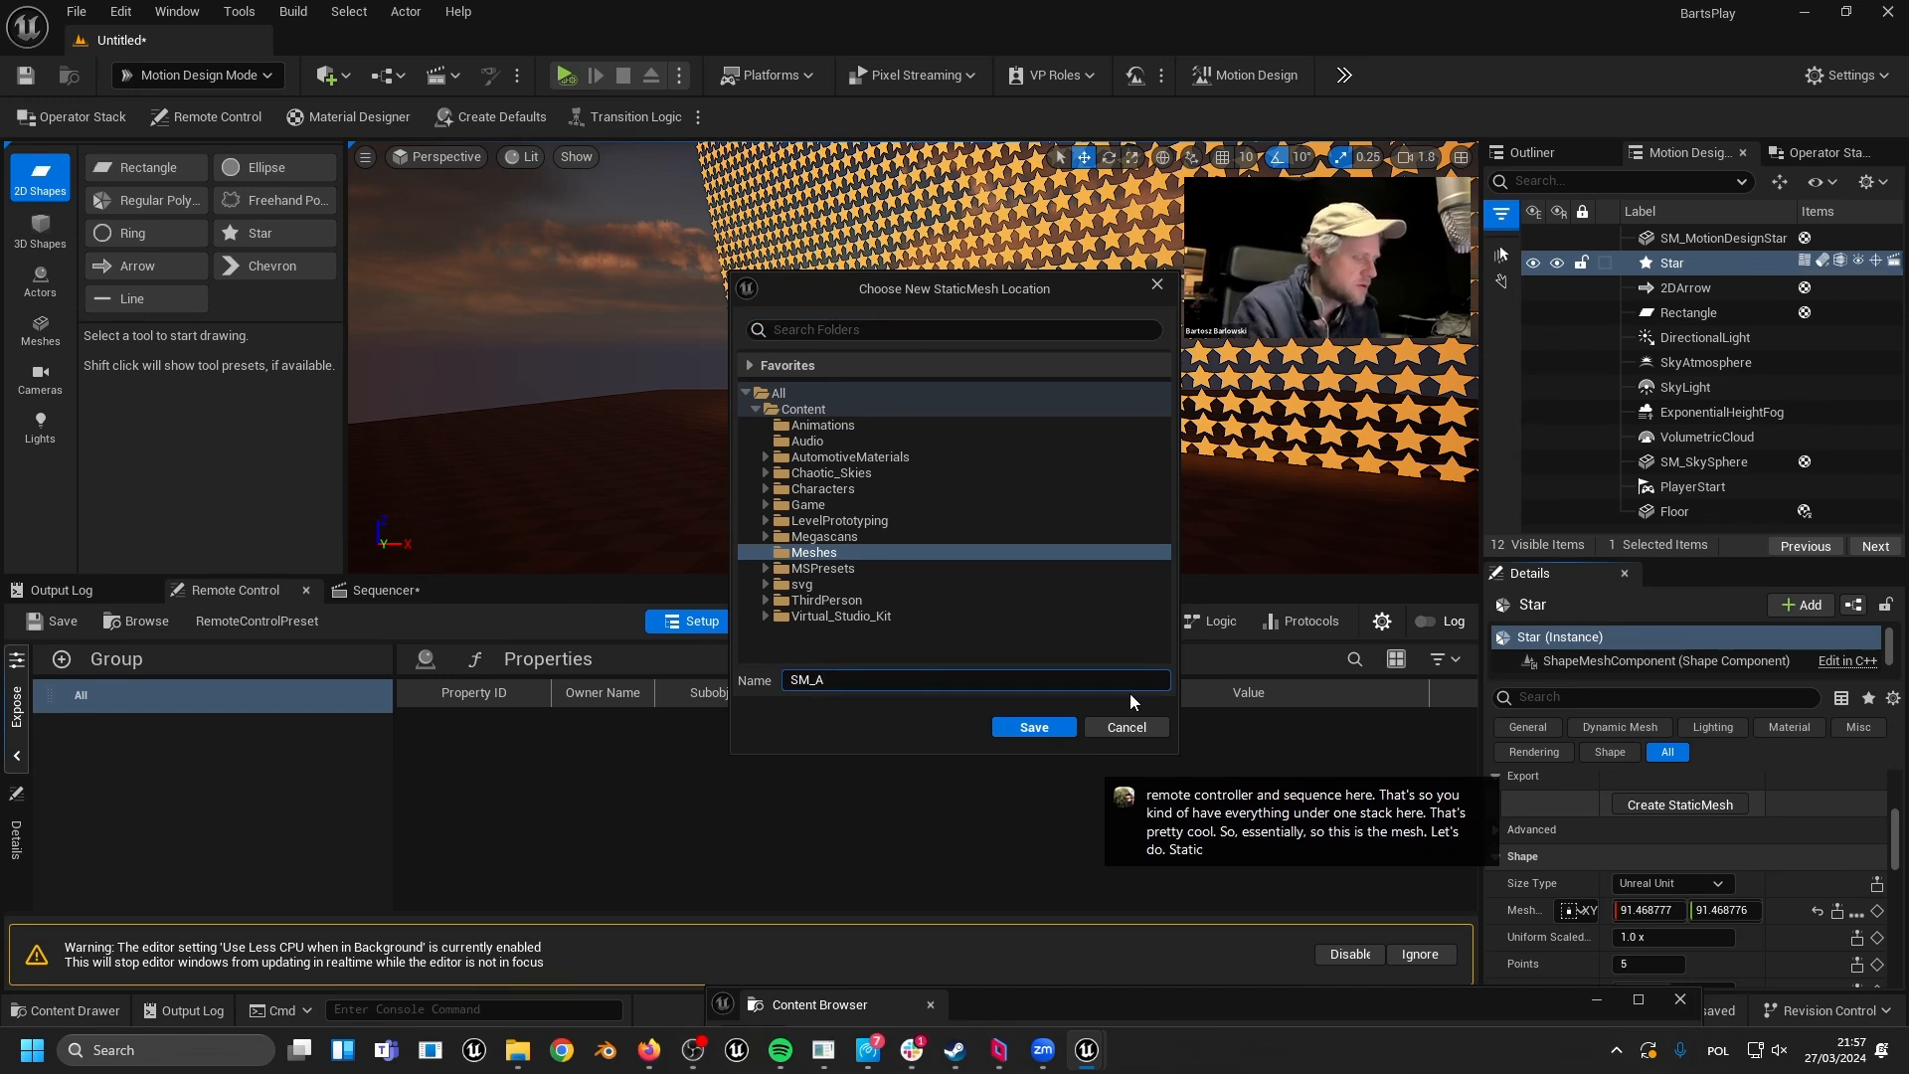
type("rray")
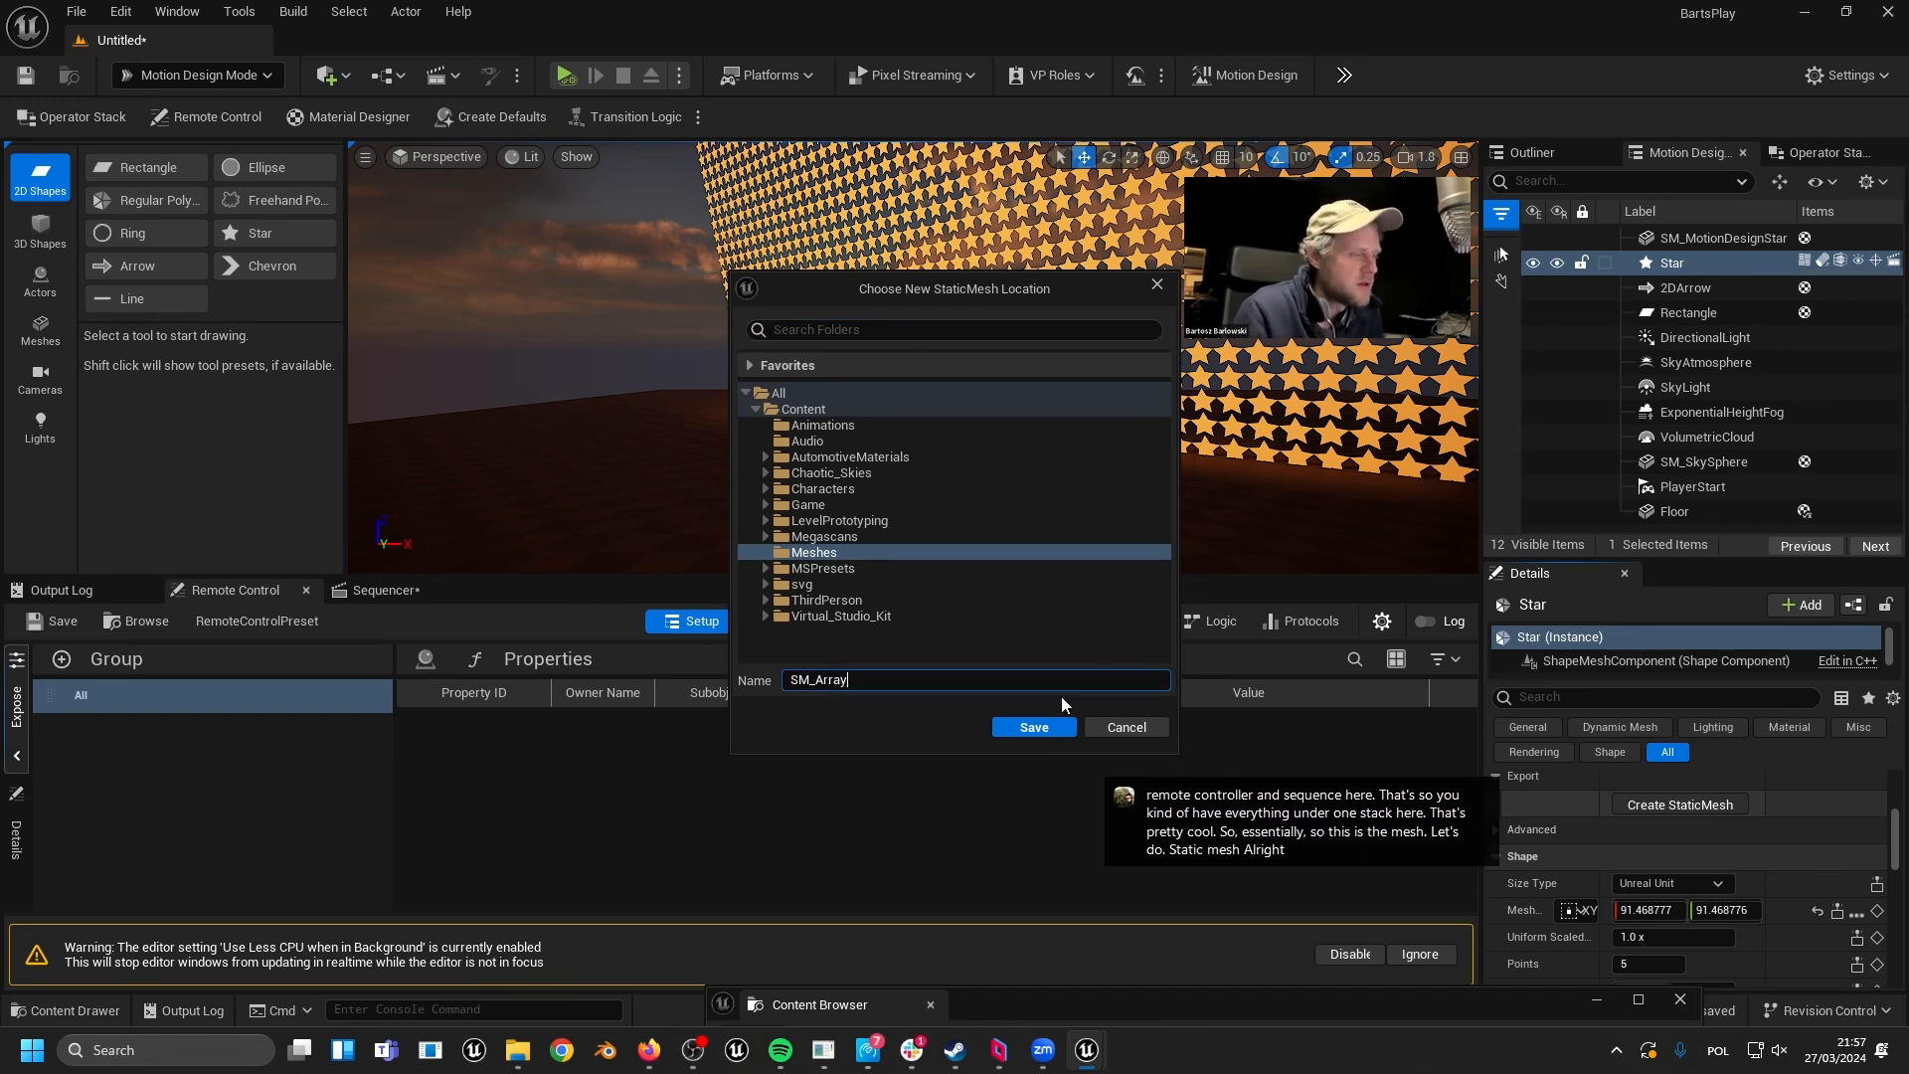
left_click(1041, 723)
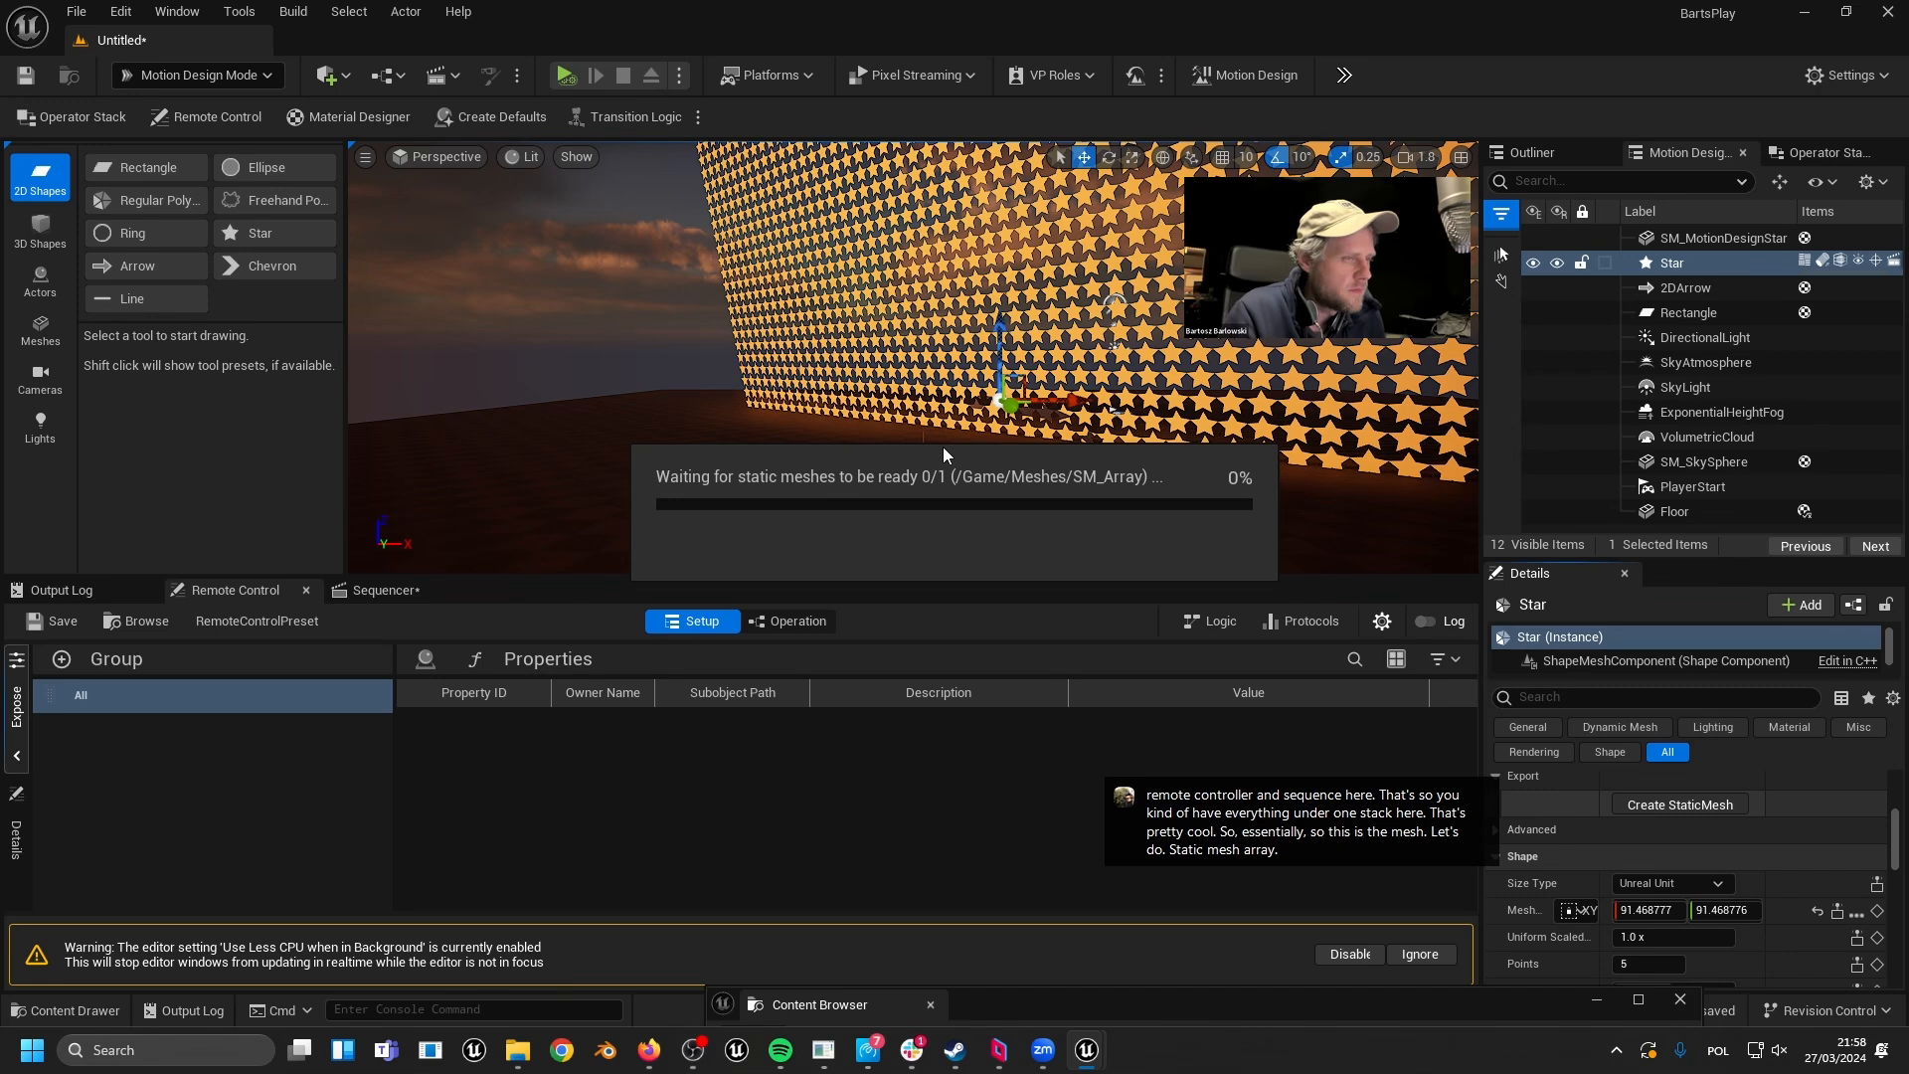
- Place the SM_Array static mesh from the Meshes folder in the level beside the parametric star wall
right_click_drag(921, 446, 944, 441)
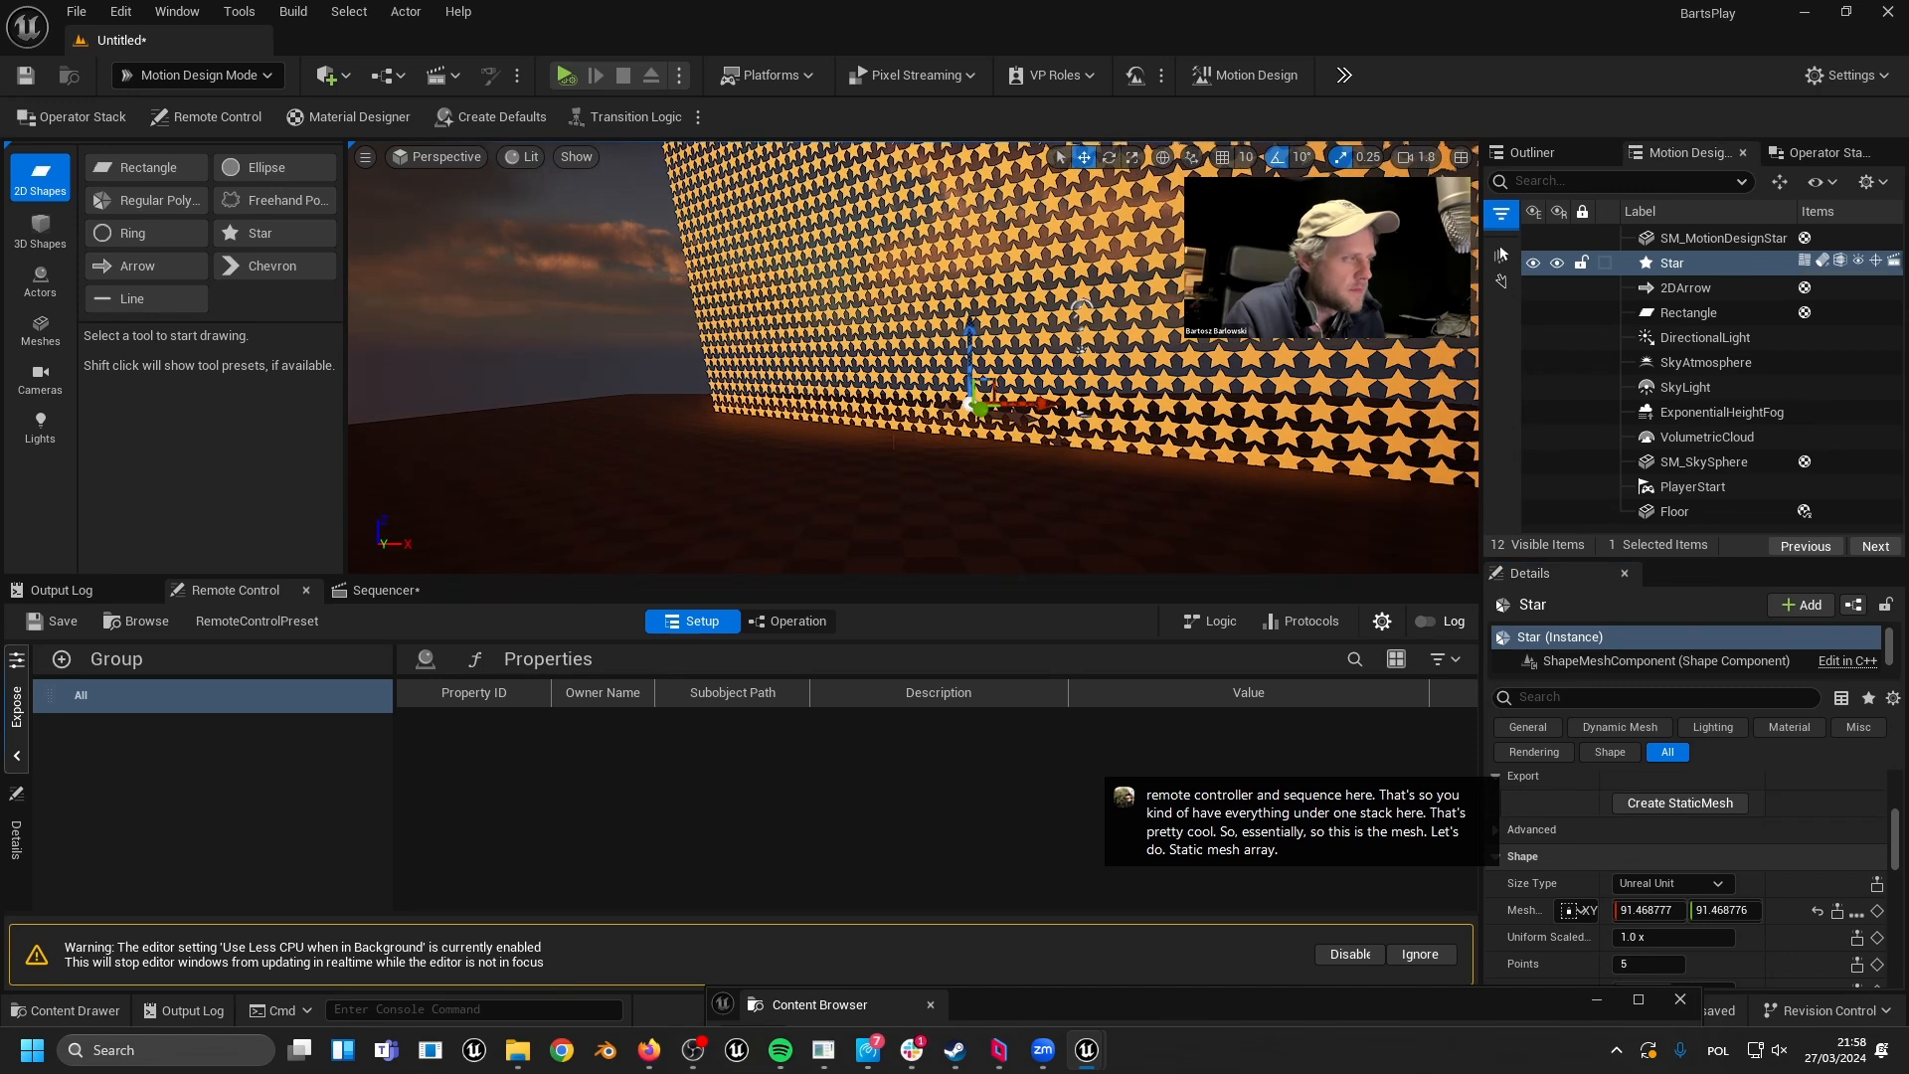
right_click_drag(658, 533, 679, 525)
left_click(82, 1012)
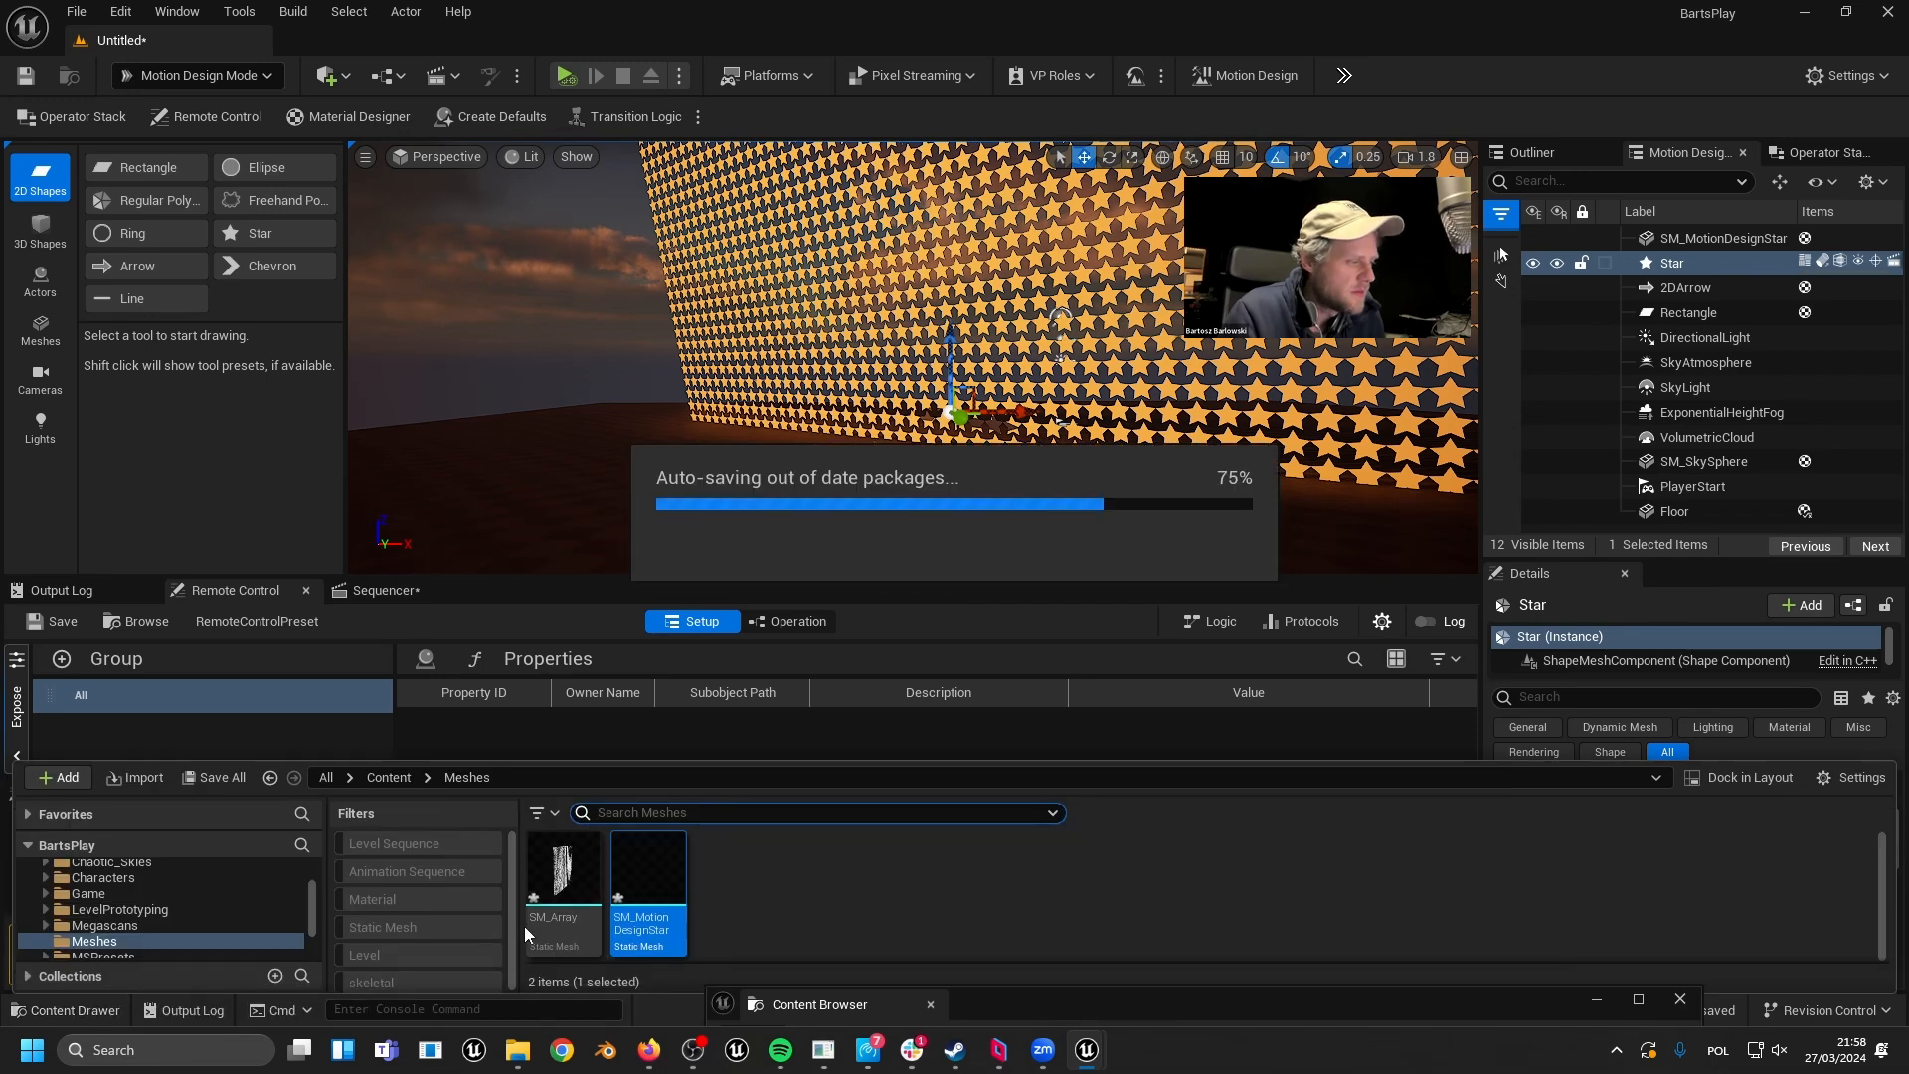
left_click_drag(540, 875, 465, 486)
right_click_drag(464, 486, 464, 487)
right_click_drag(727, 520, 727, 520)
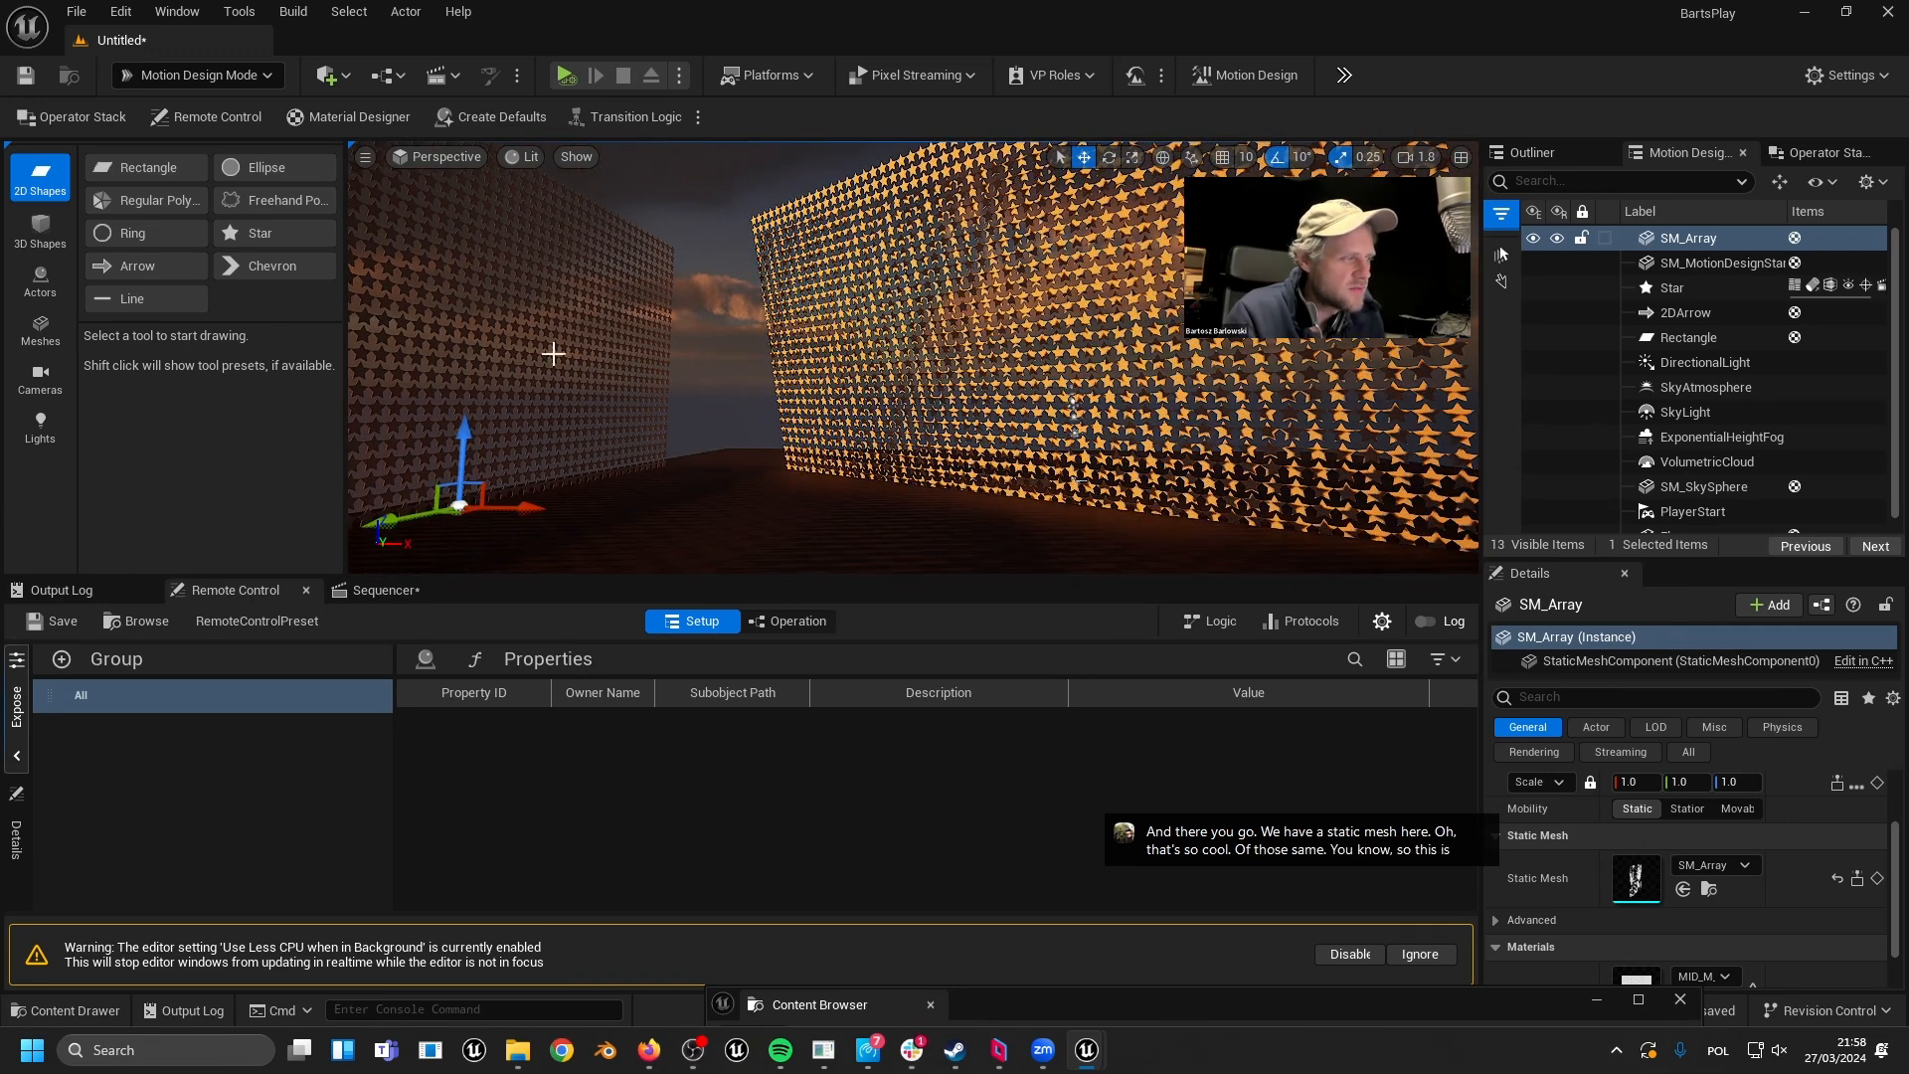
- Compare the placed SM_Array mesh with the parametric star wall and delete it from the level
right_click_drag(532, 374, 532, 374)
mouse_move(914, 358)
right_mouse_down()
mouse_move(724, 357)
mouse_move(760, 350)
right_mouse_up()
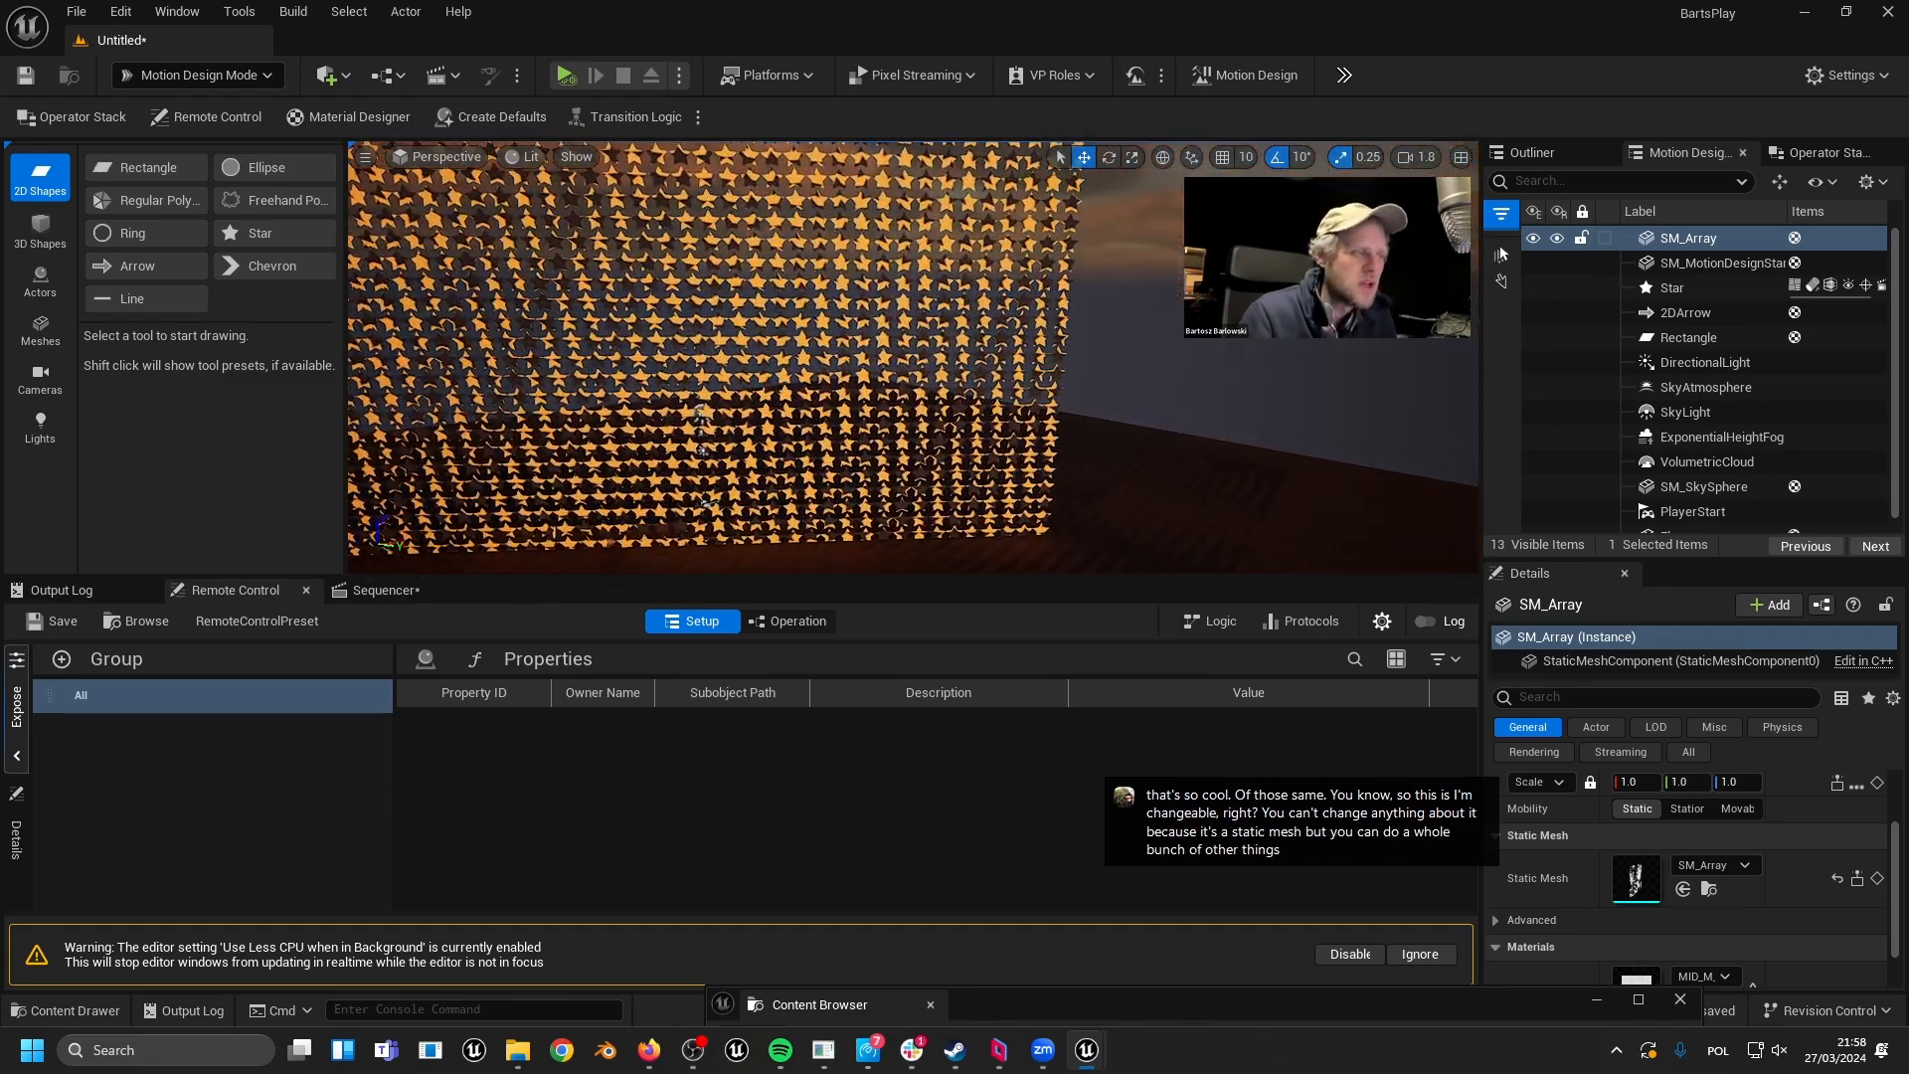
right_click_drag(914, 357, 835, 356)
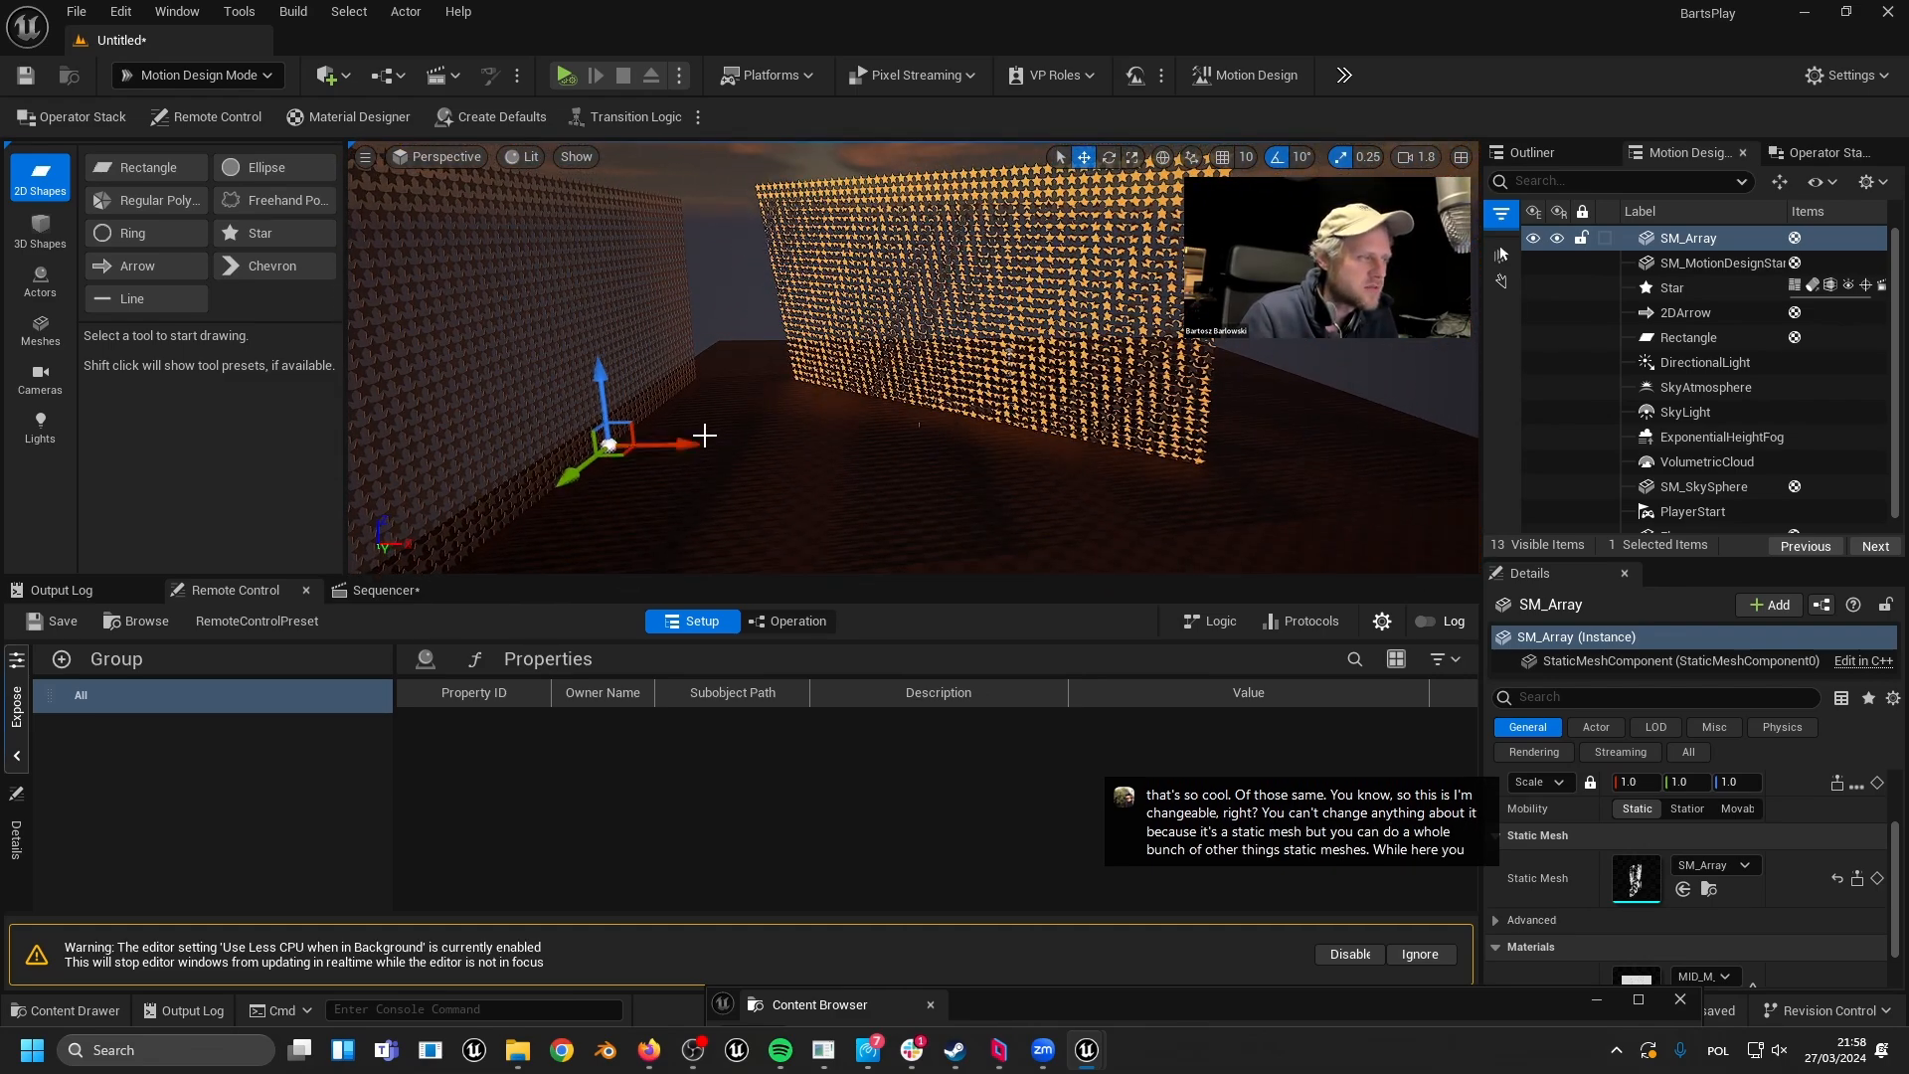
left_click_drag(1055, 458, 728, 483)
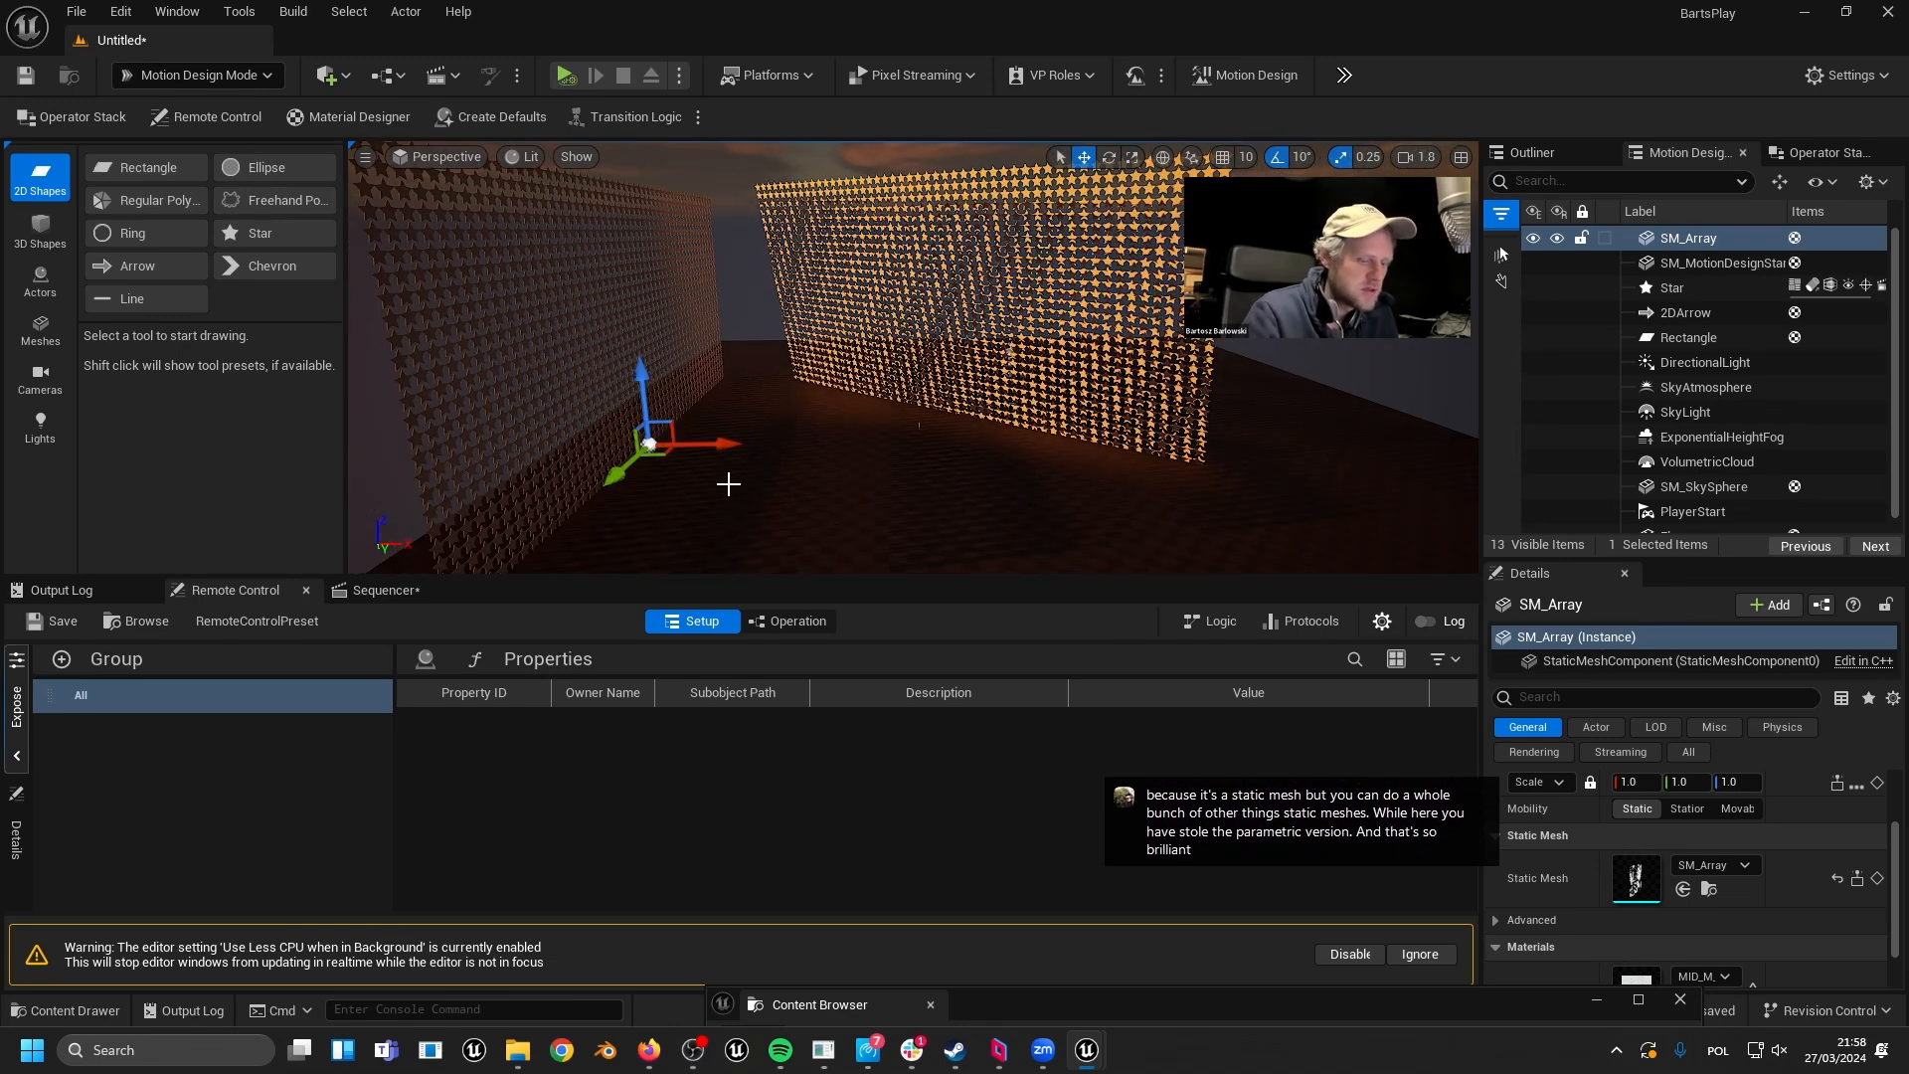
key("Delete")
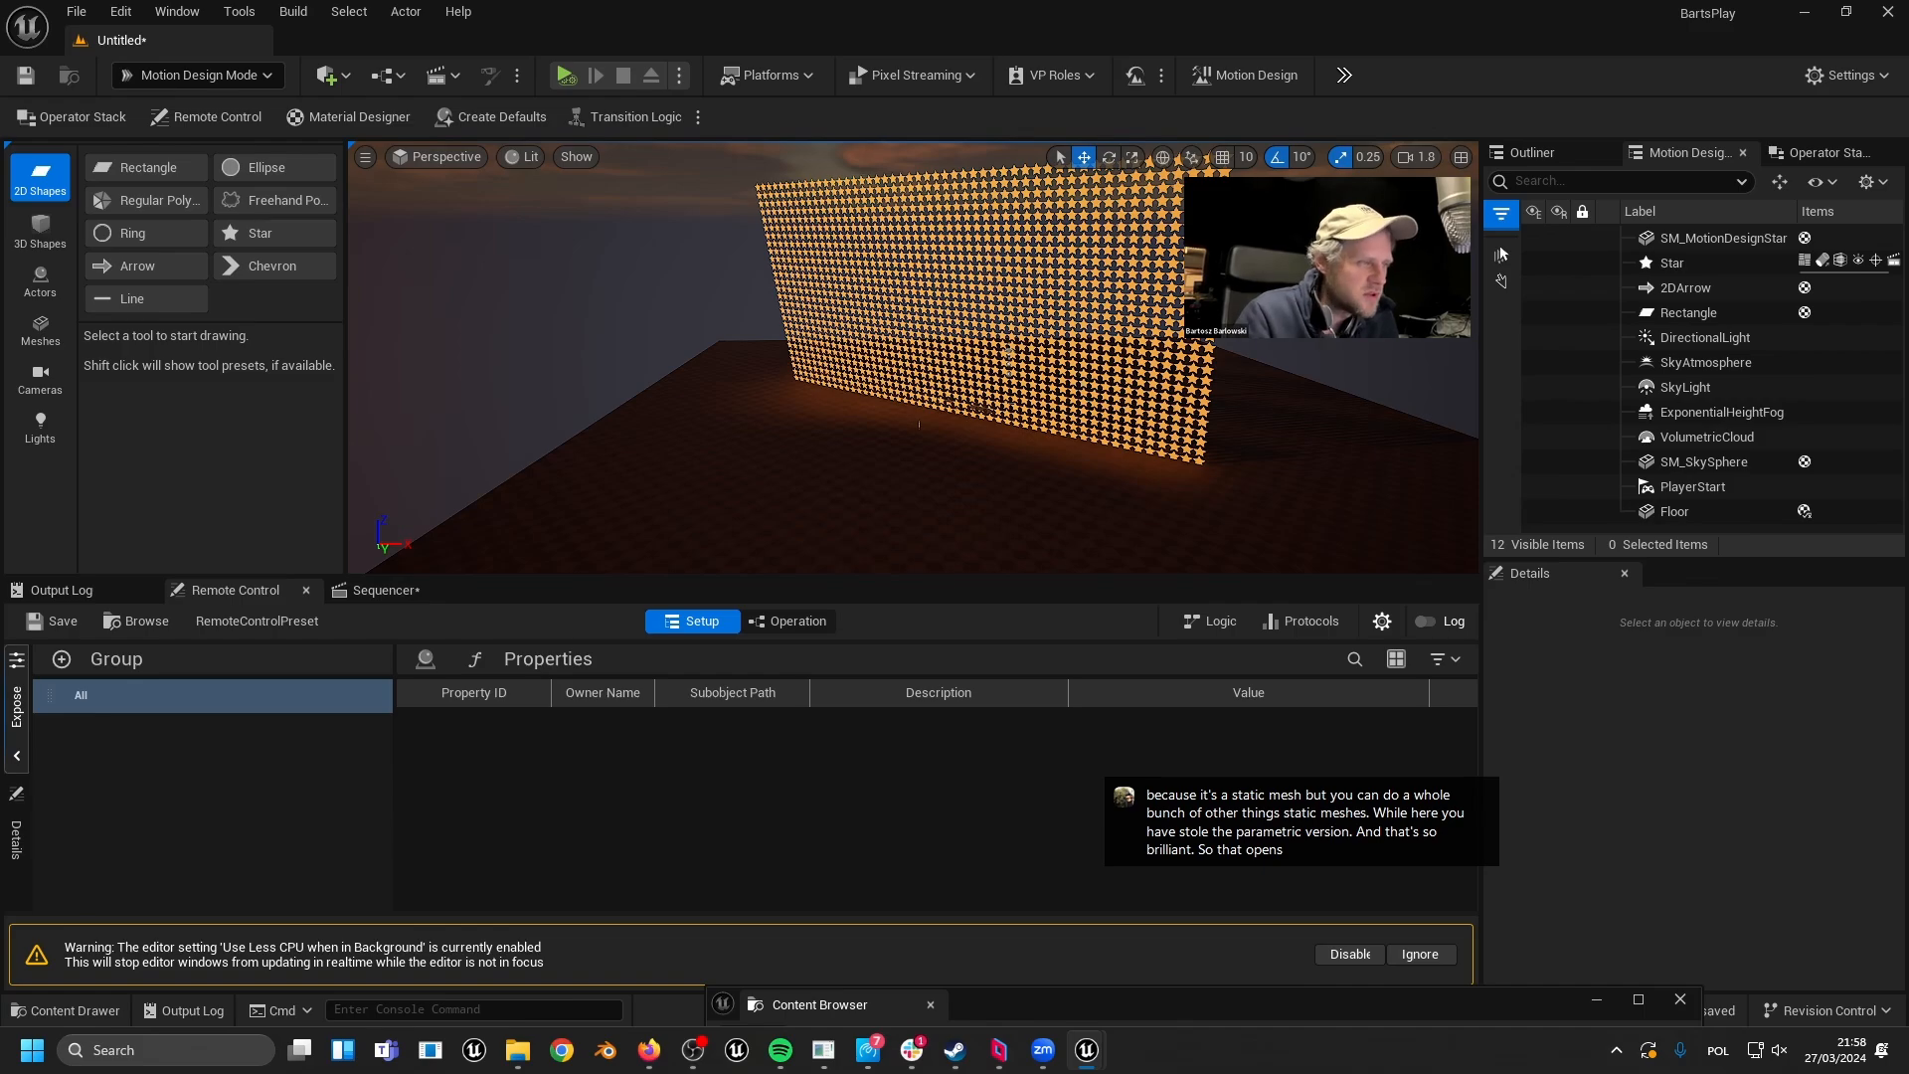
- Place a Text Actor on the floor in front of the star wall
left_click(918, 425)
key("w")
right_click_drag(918, 425, 1002, 318)
key("s")
key("w")
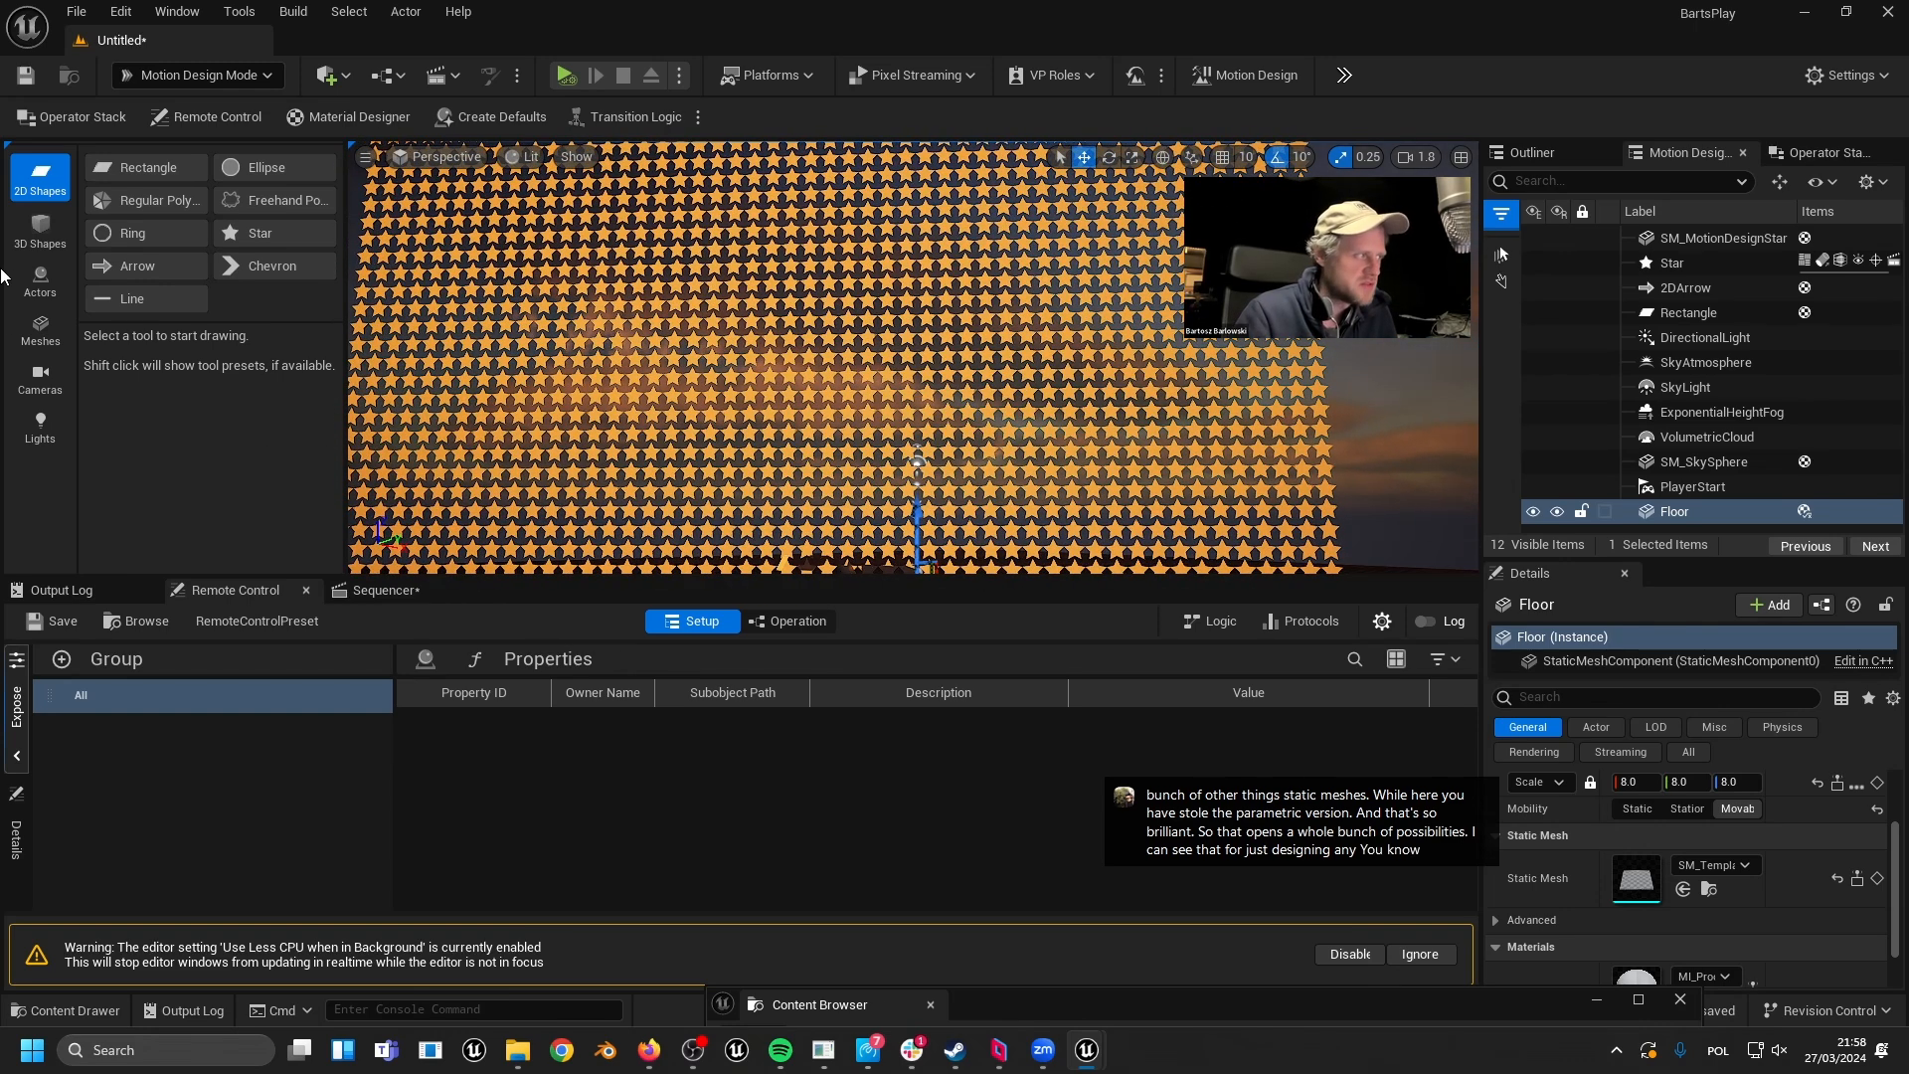
left_click(41, 230)
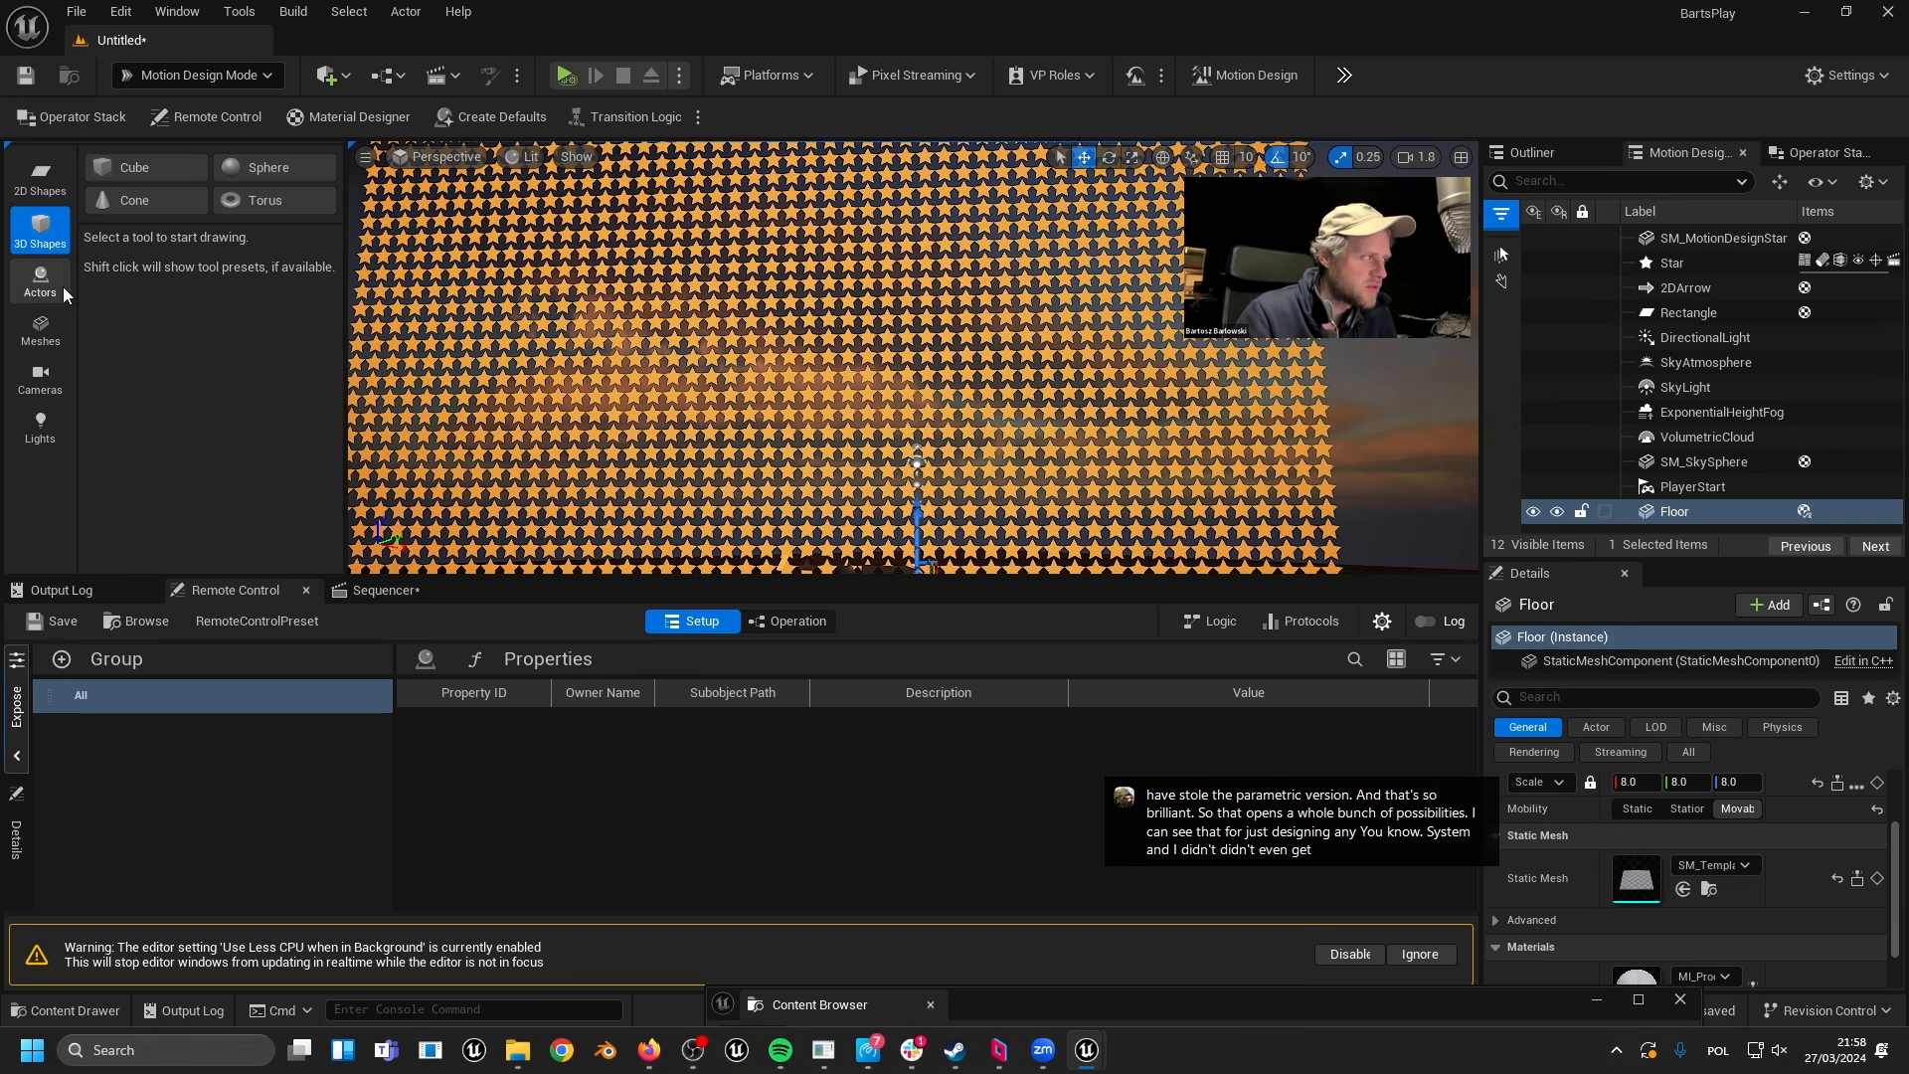
left_click(57, 284)
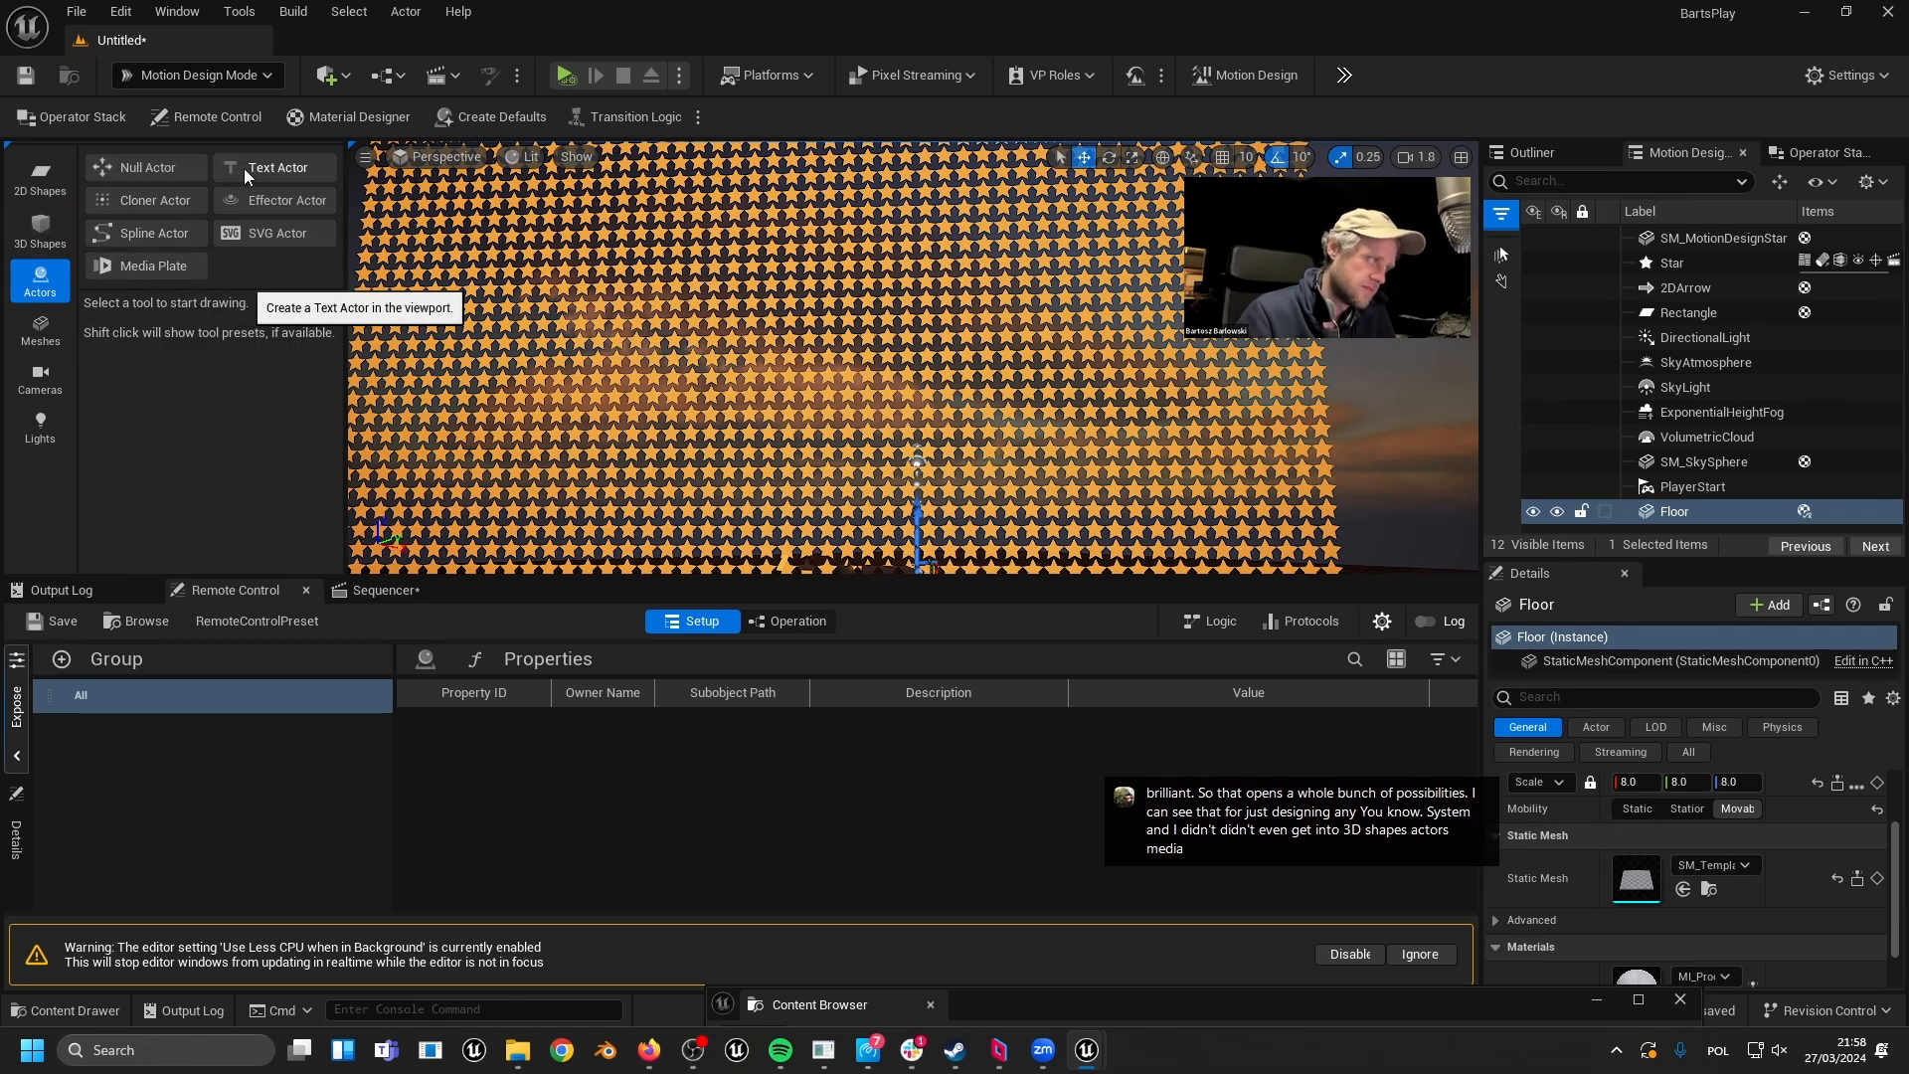
right_click_drag(546, 367, 557, 437)
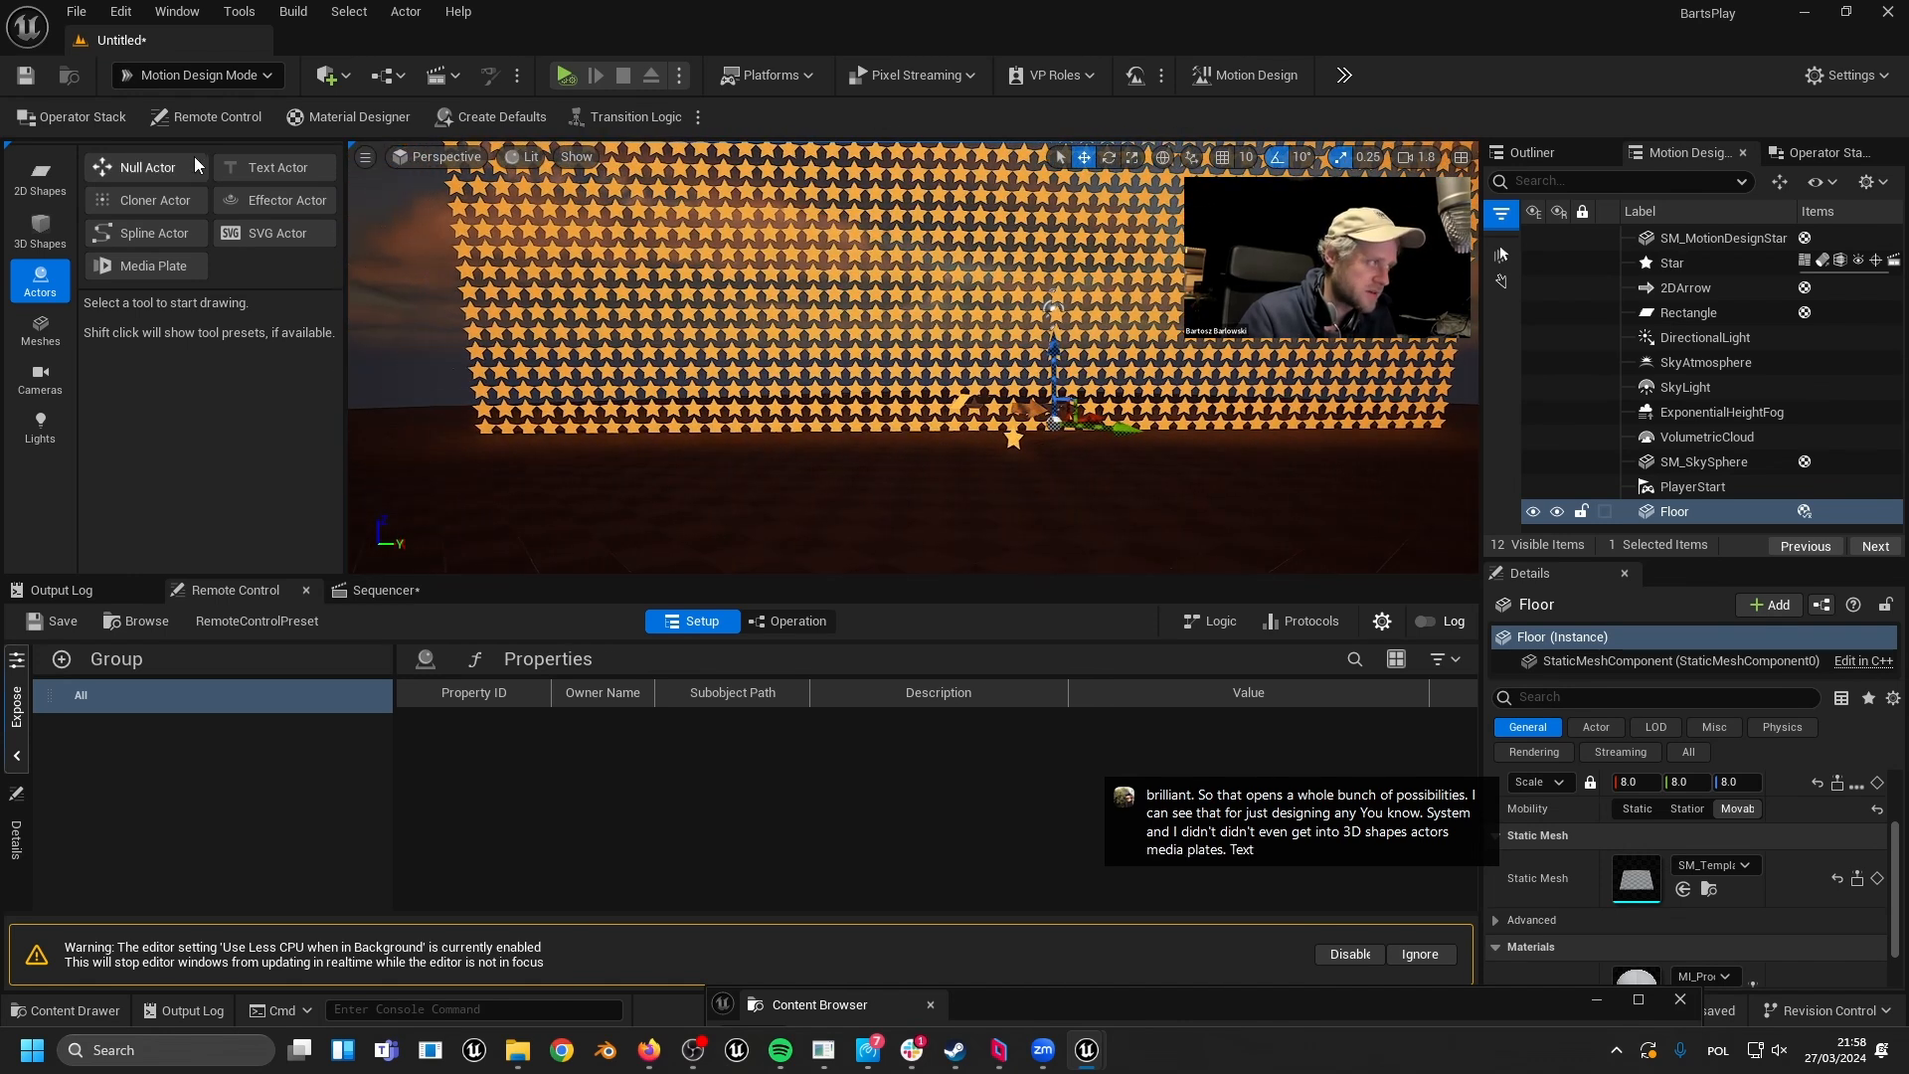
left_click(279, 167)
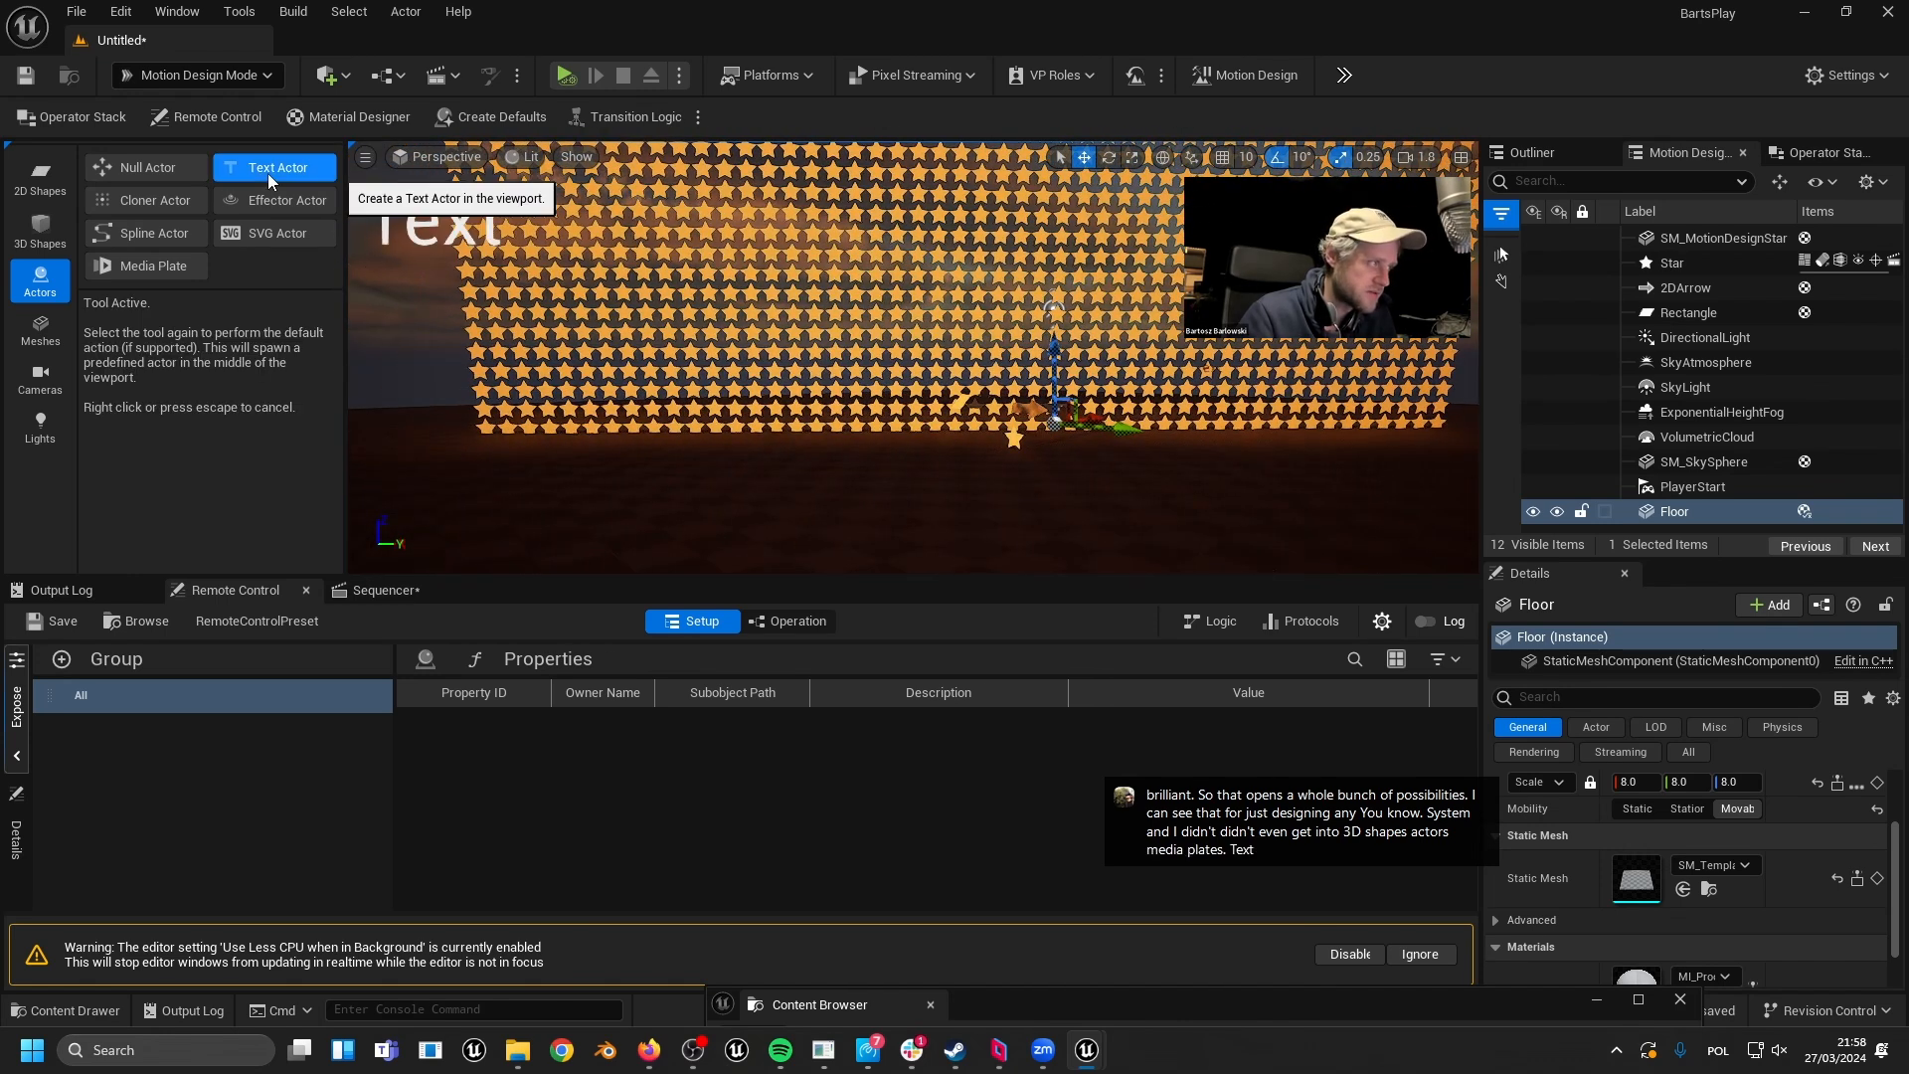
left_click(831, 471)
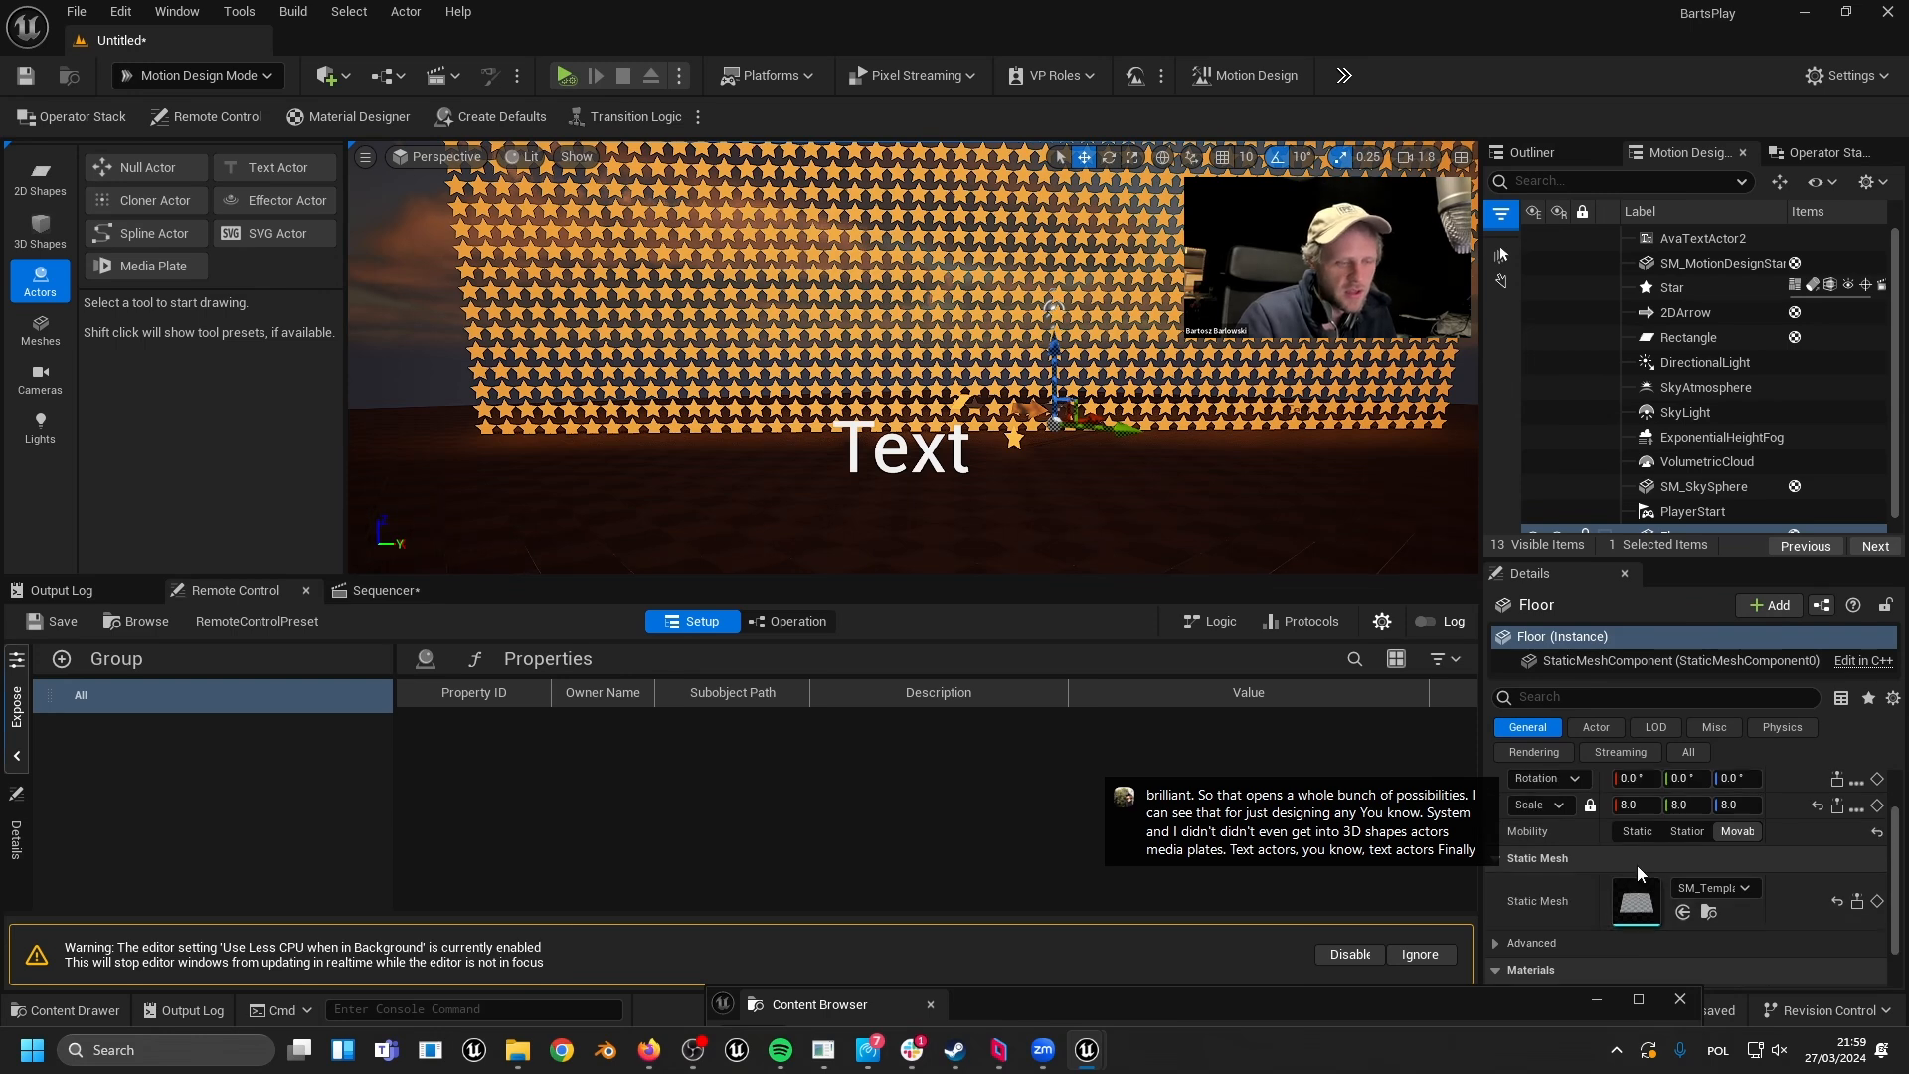
- Select the new text actor and set its Motion Design font to Oswald
scroll(1531, 825, "up", 2)
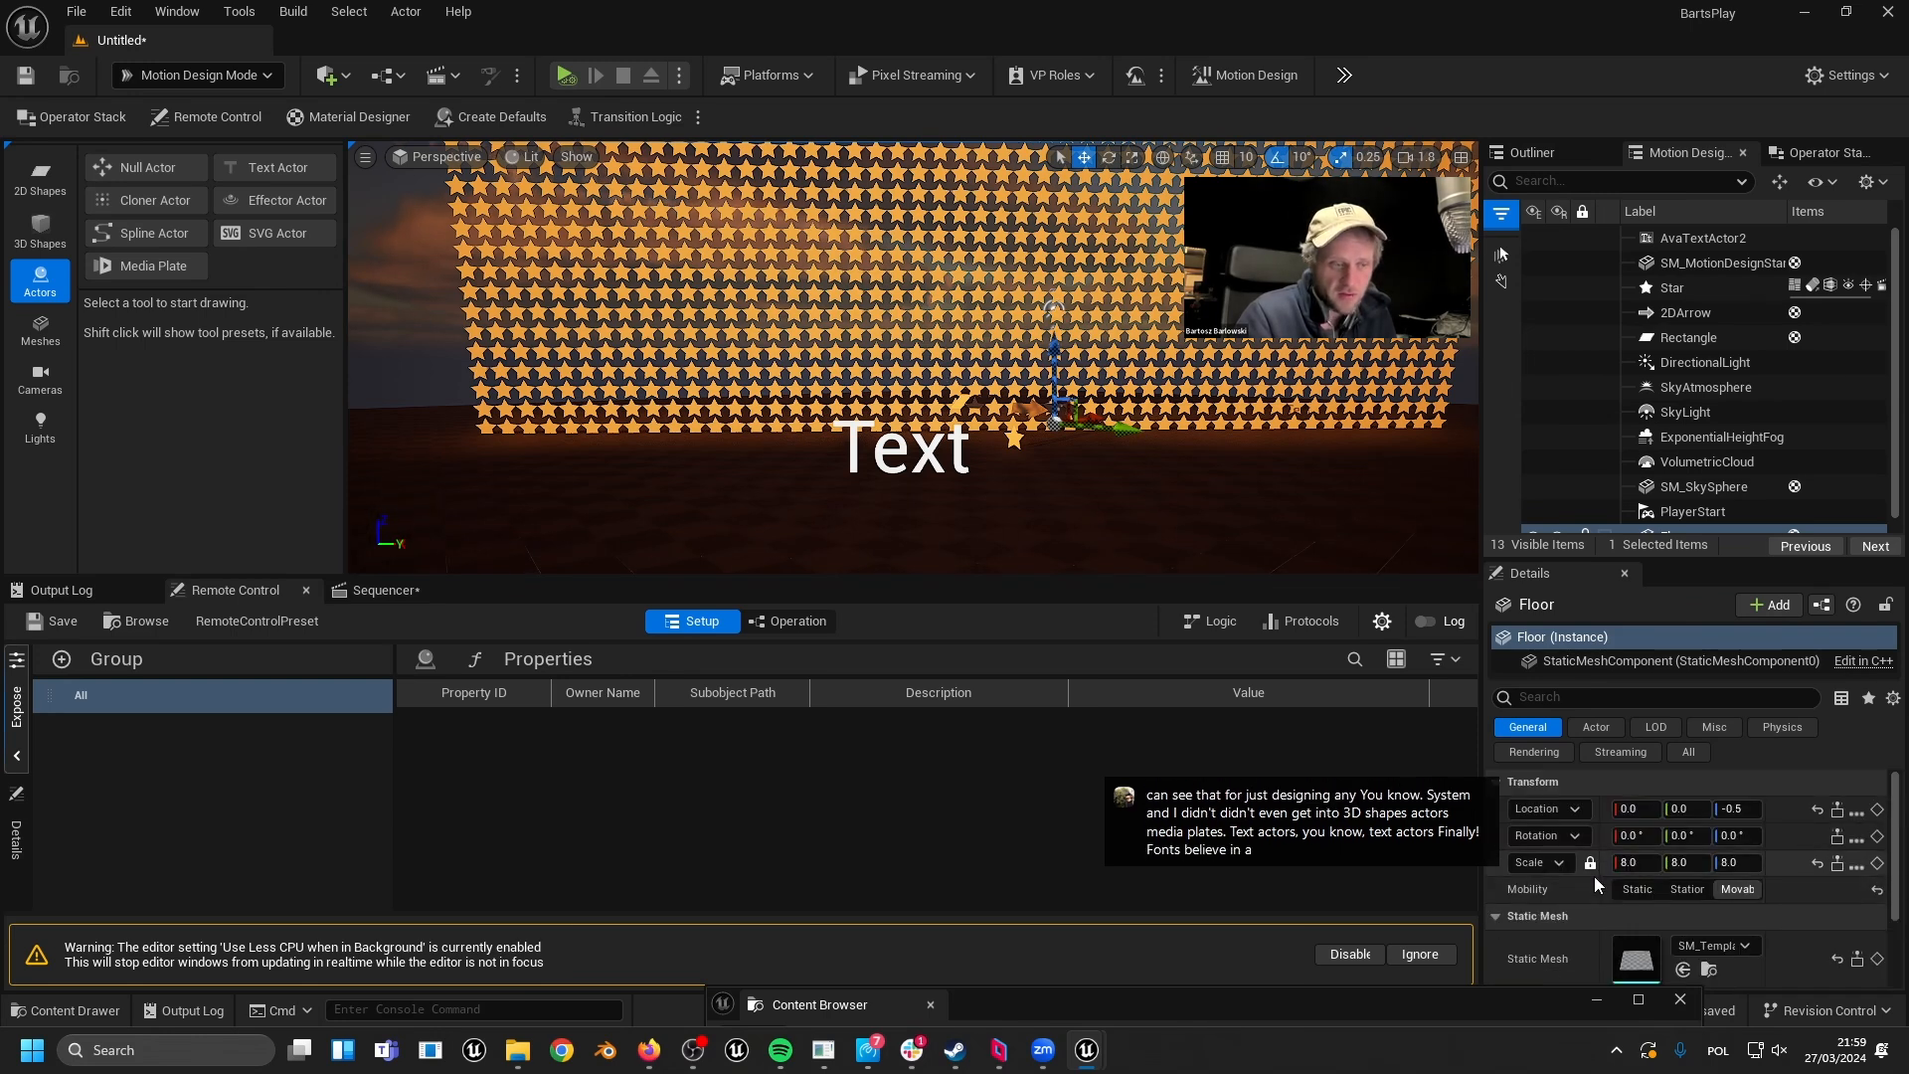
scroll(1597, 825, "down", 3)
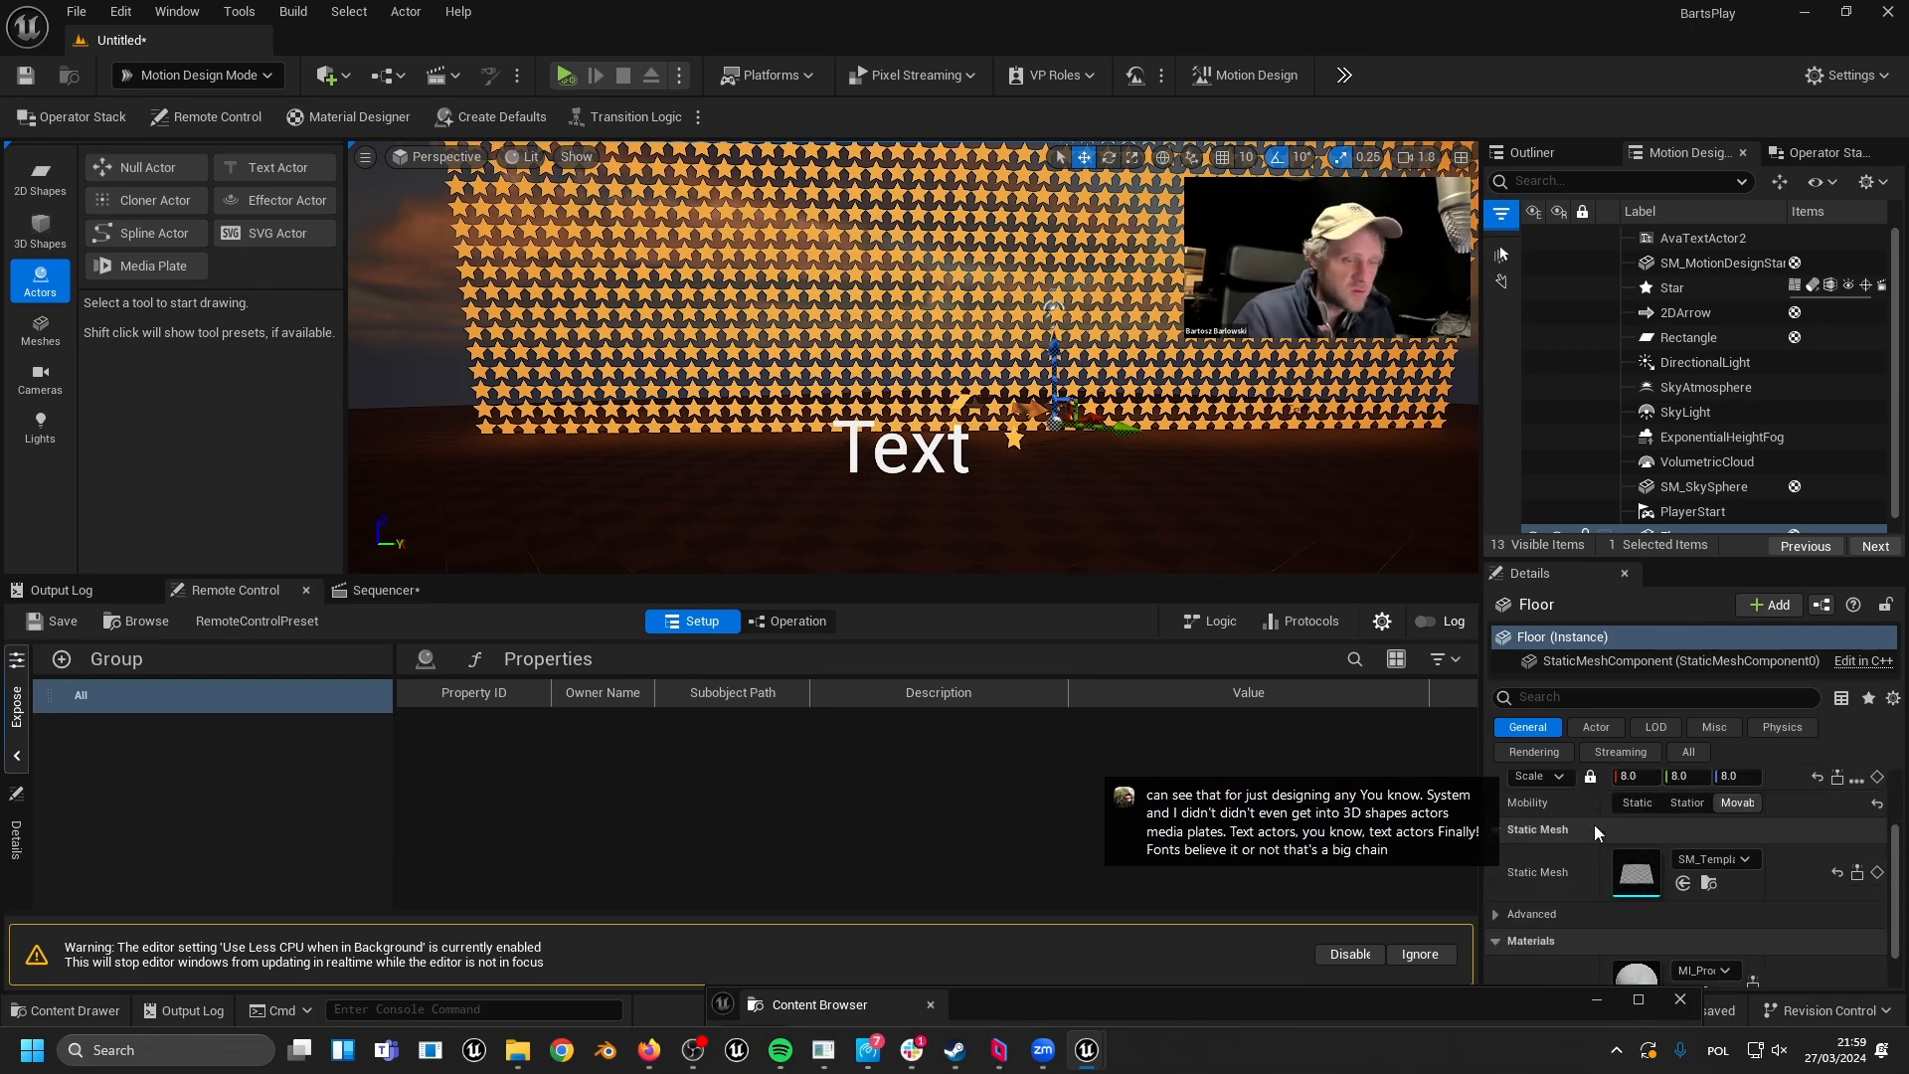
scroll(1673, 354, "down", 1)
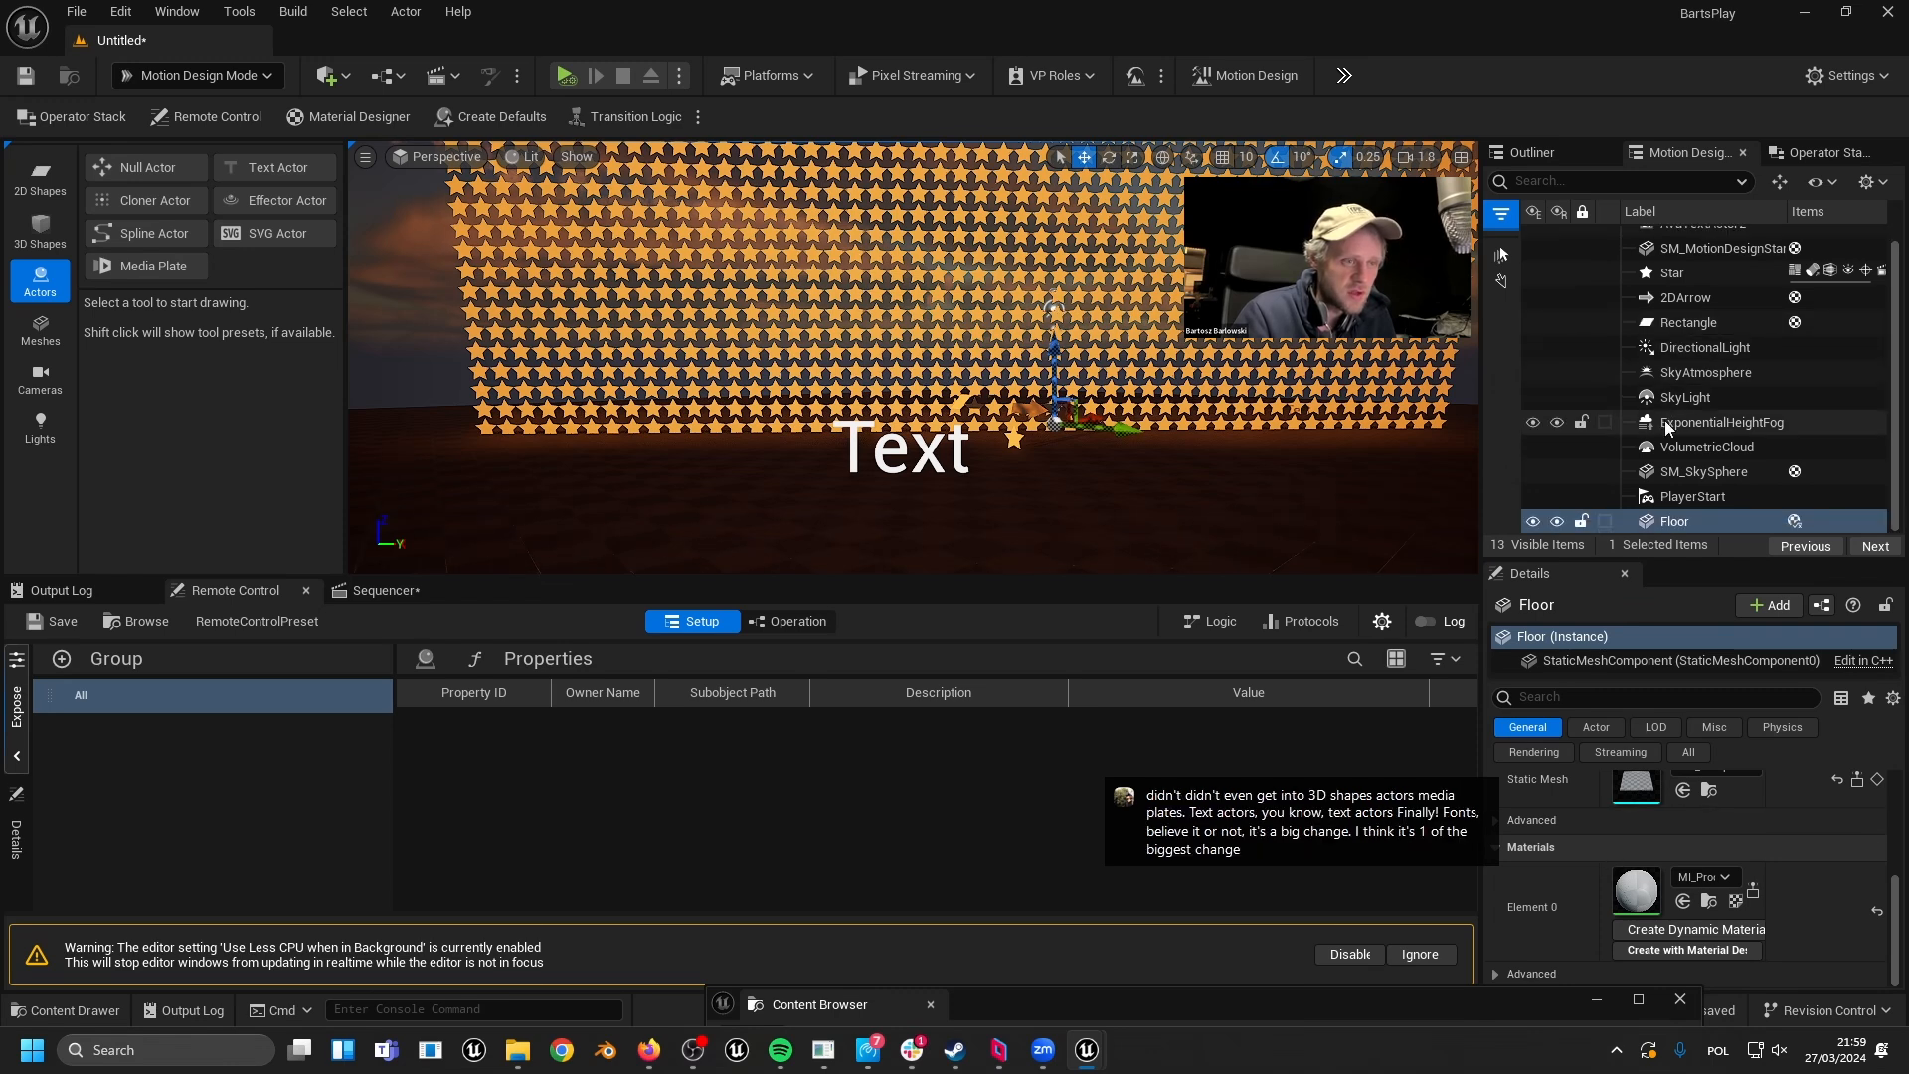
left_click(1557, 150)
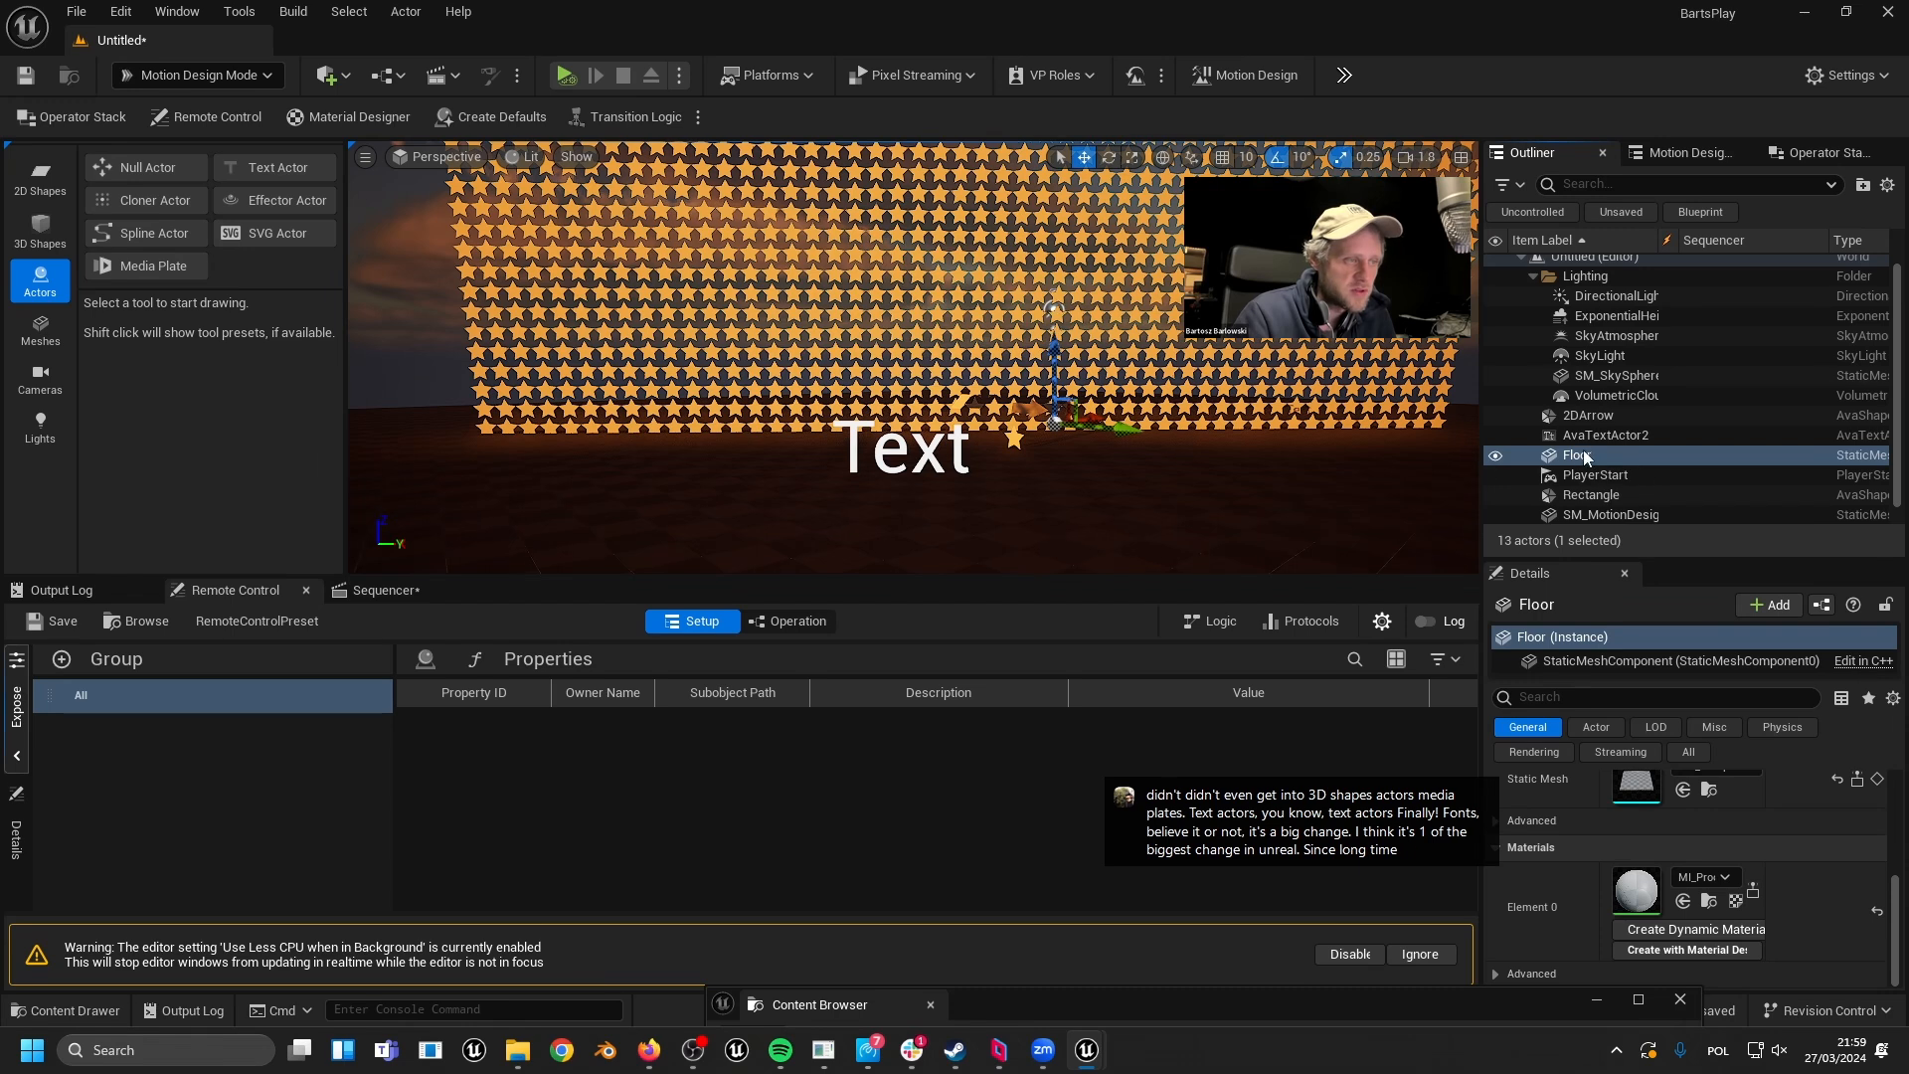
scroll(1601, 453, "up", 1)
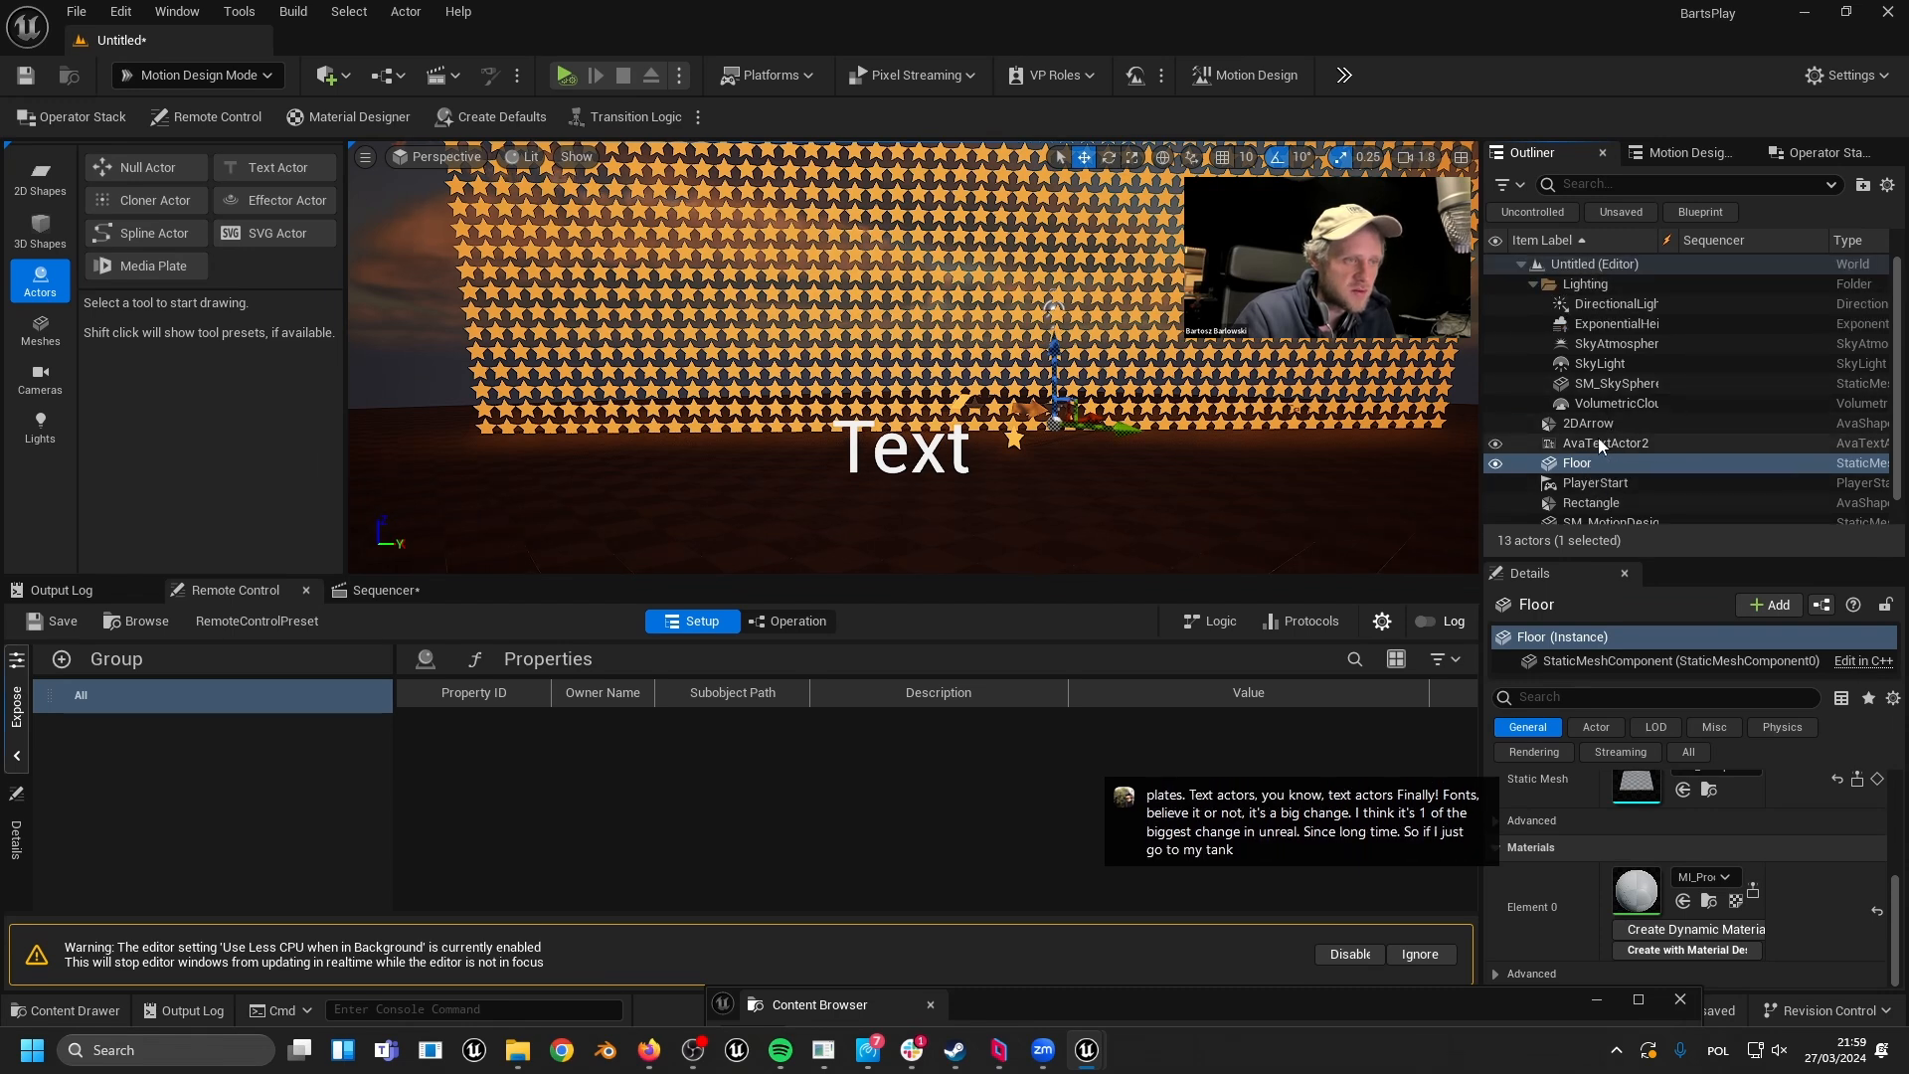
left_click(1597, 441)
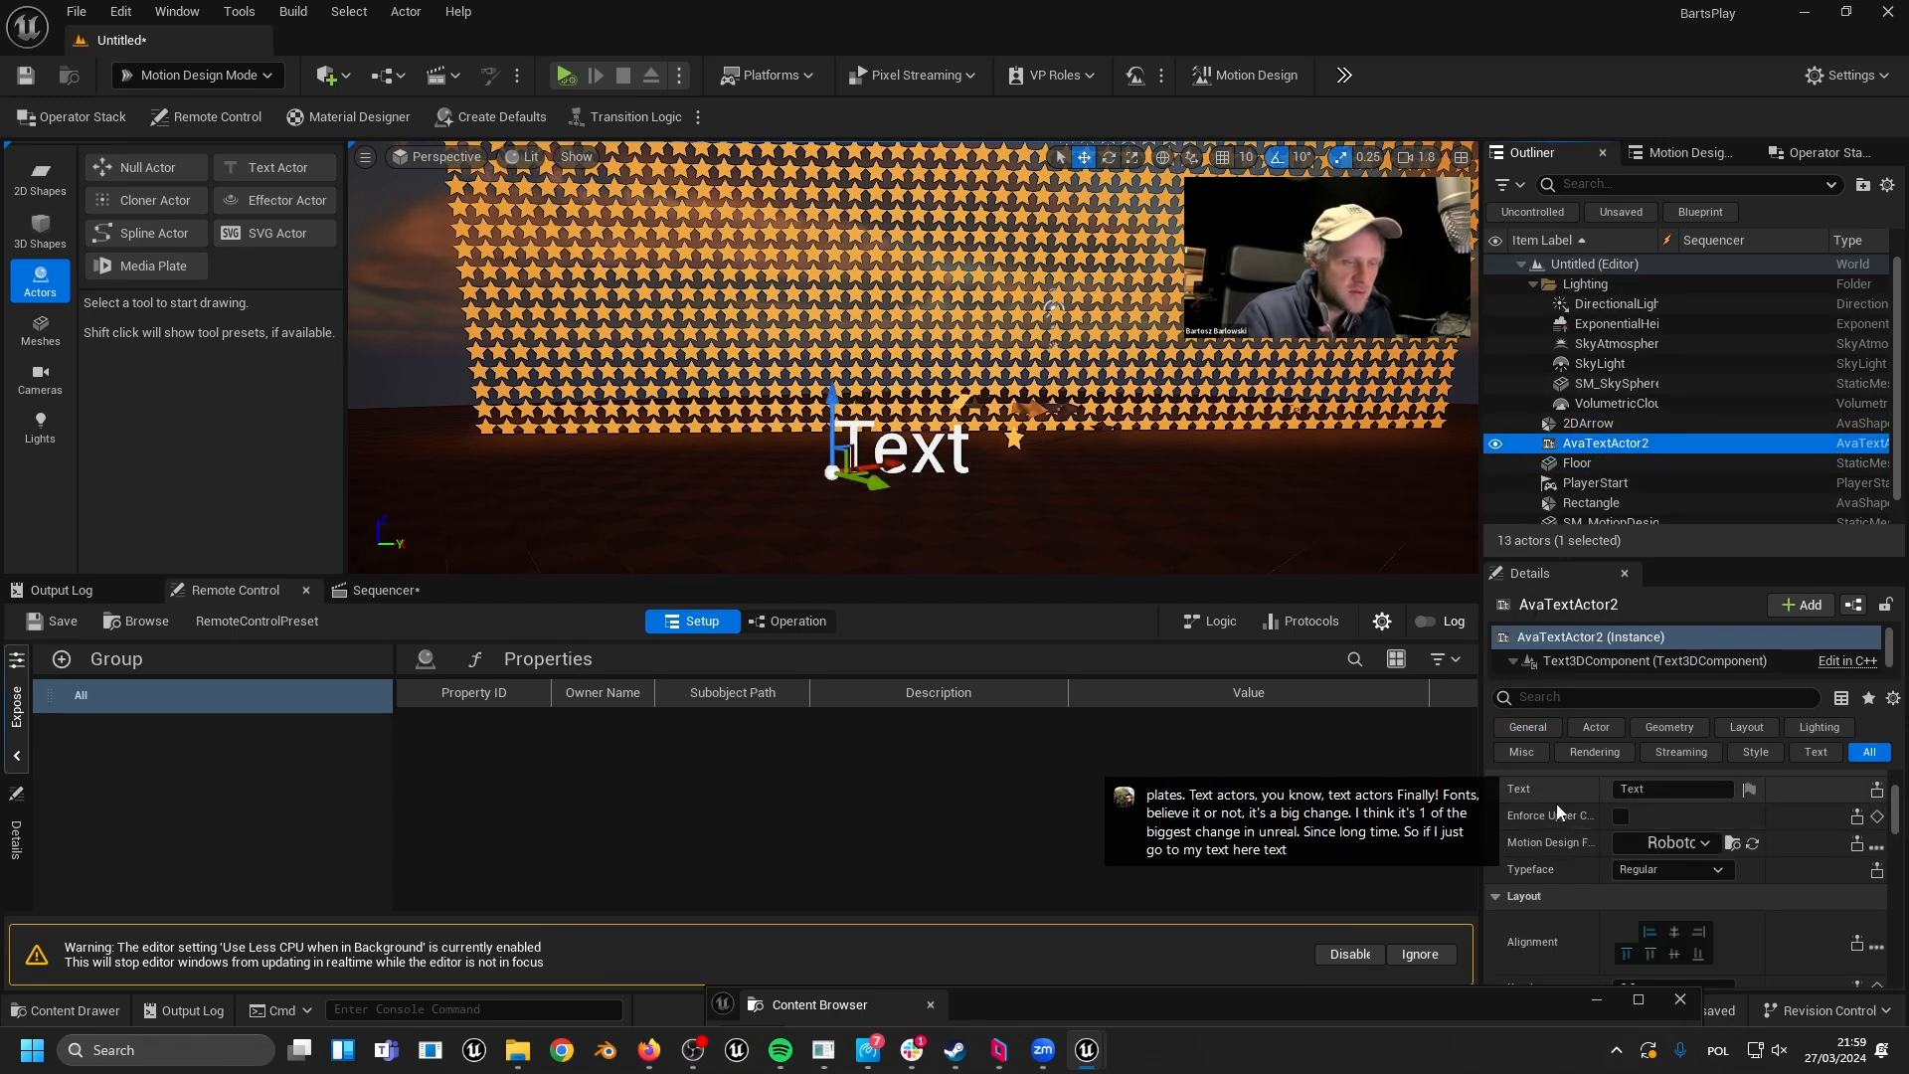
left_click(1639, 837)
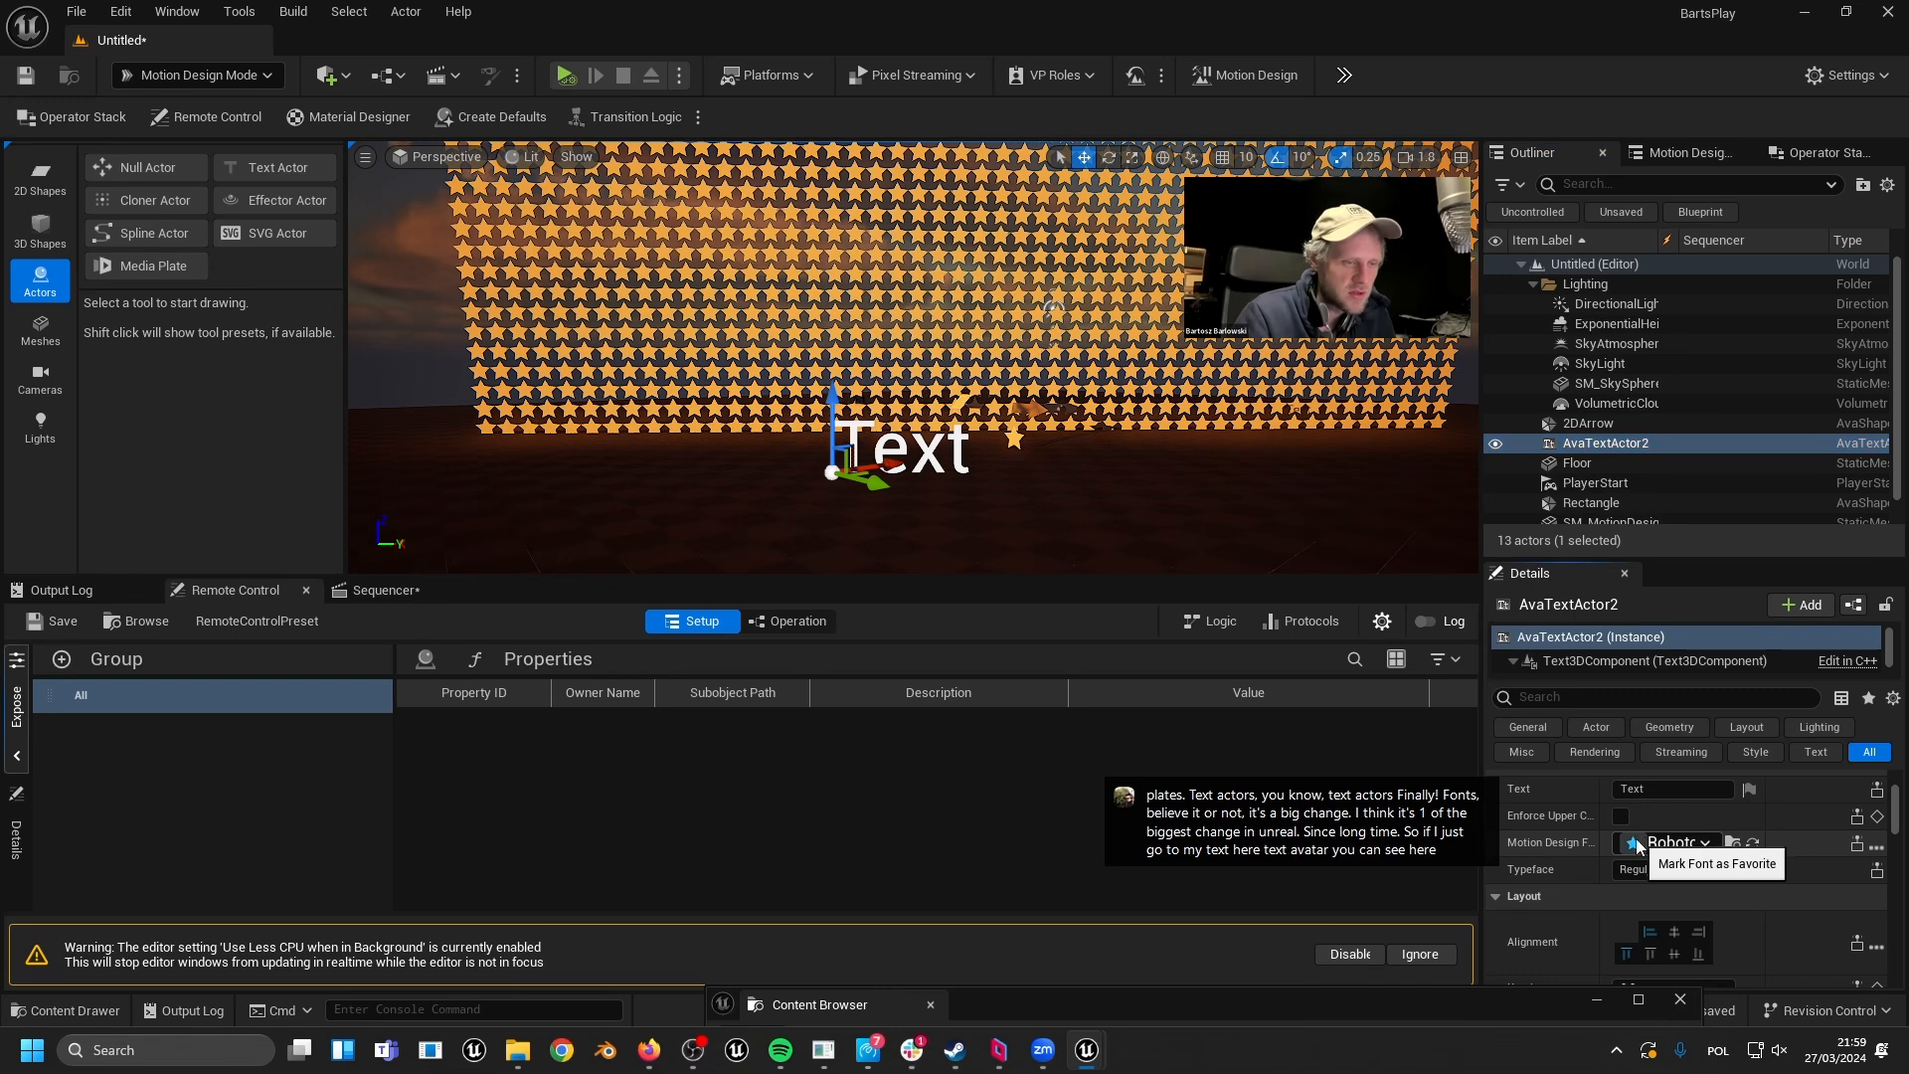
left_click(1670, 843)
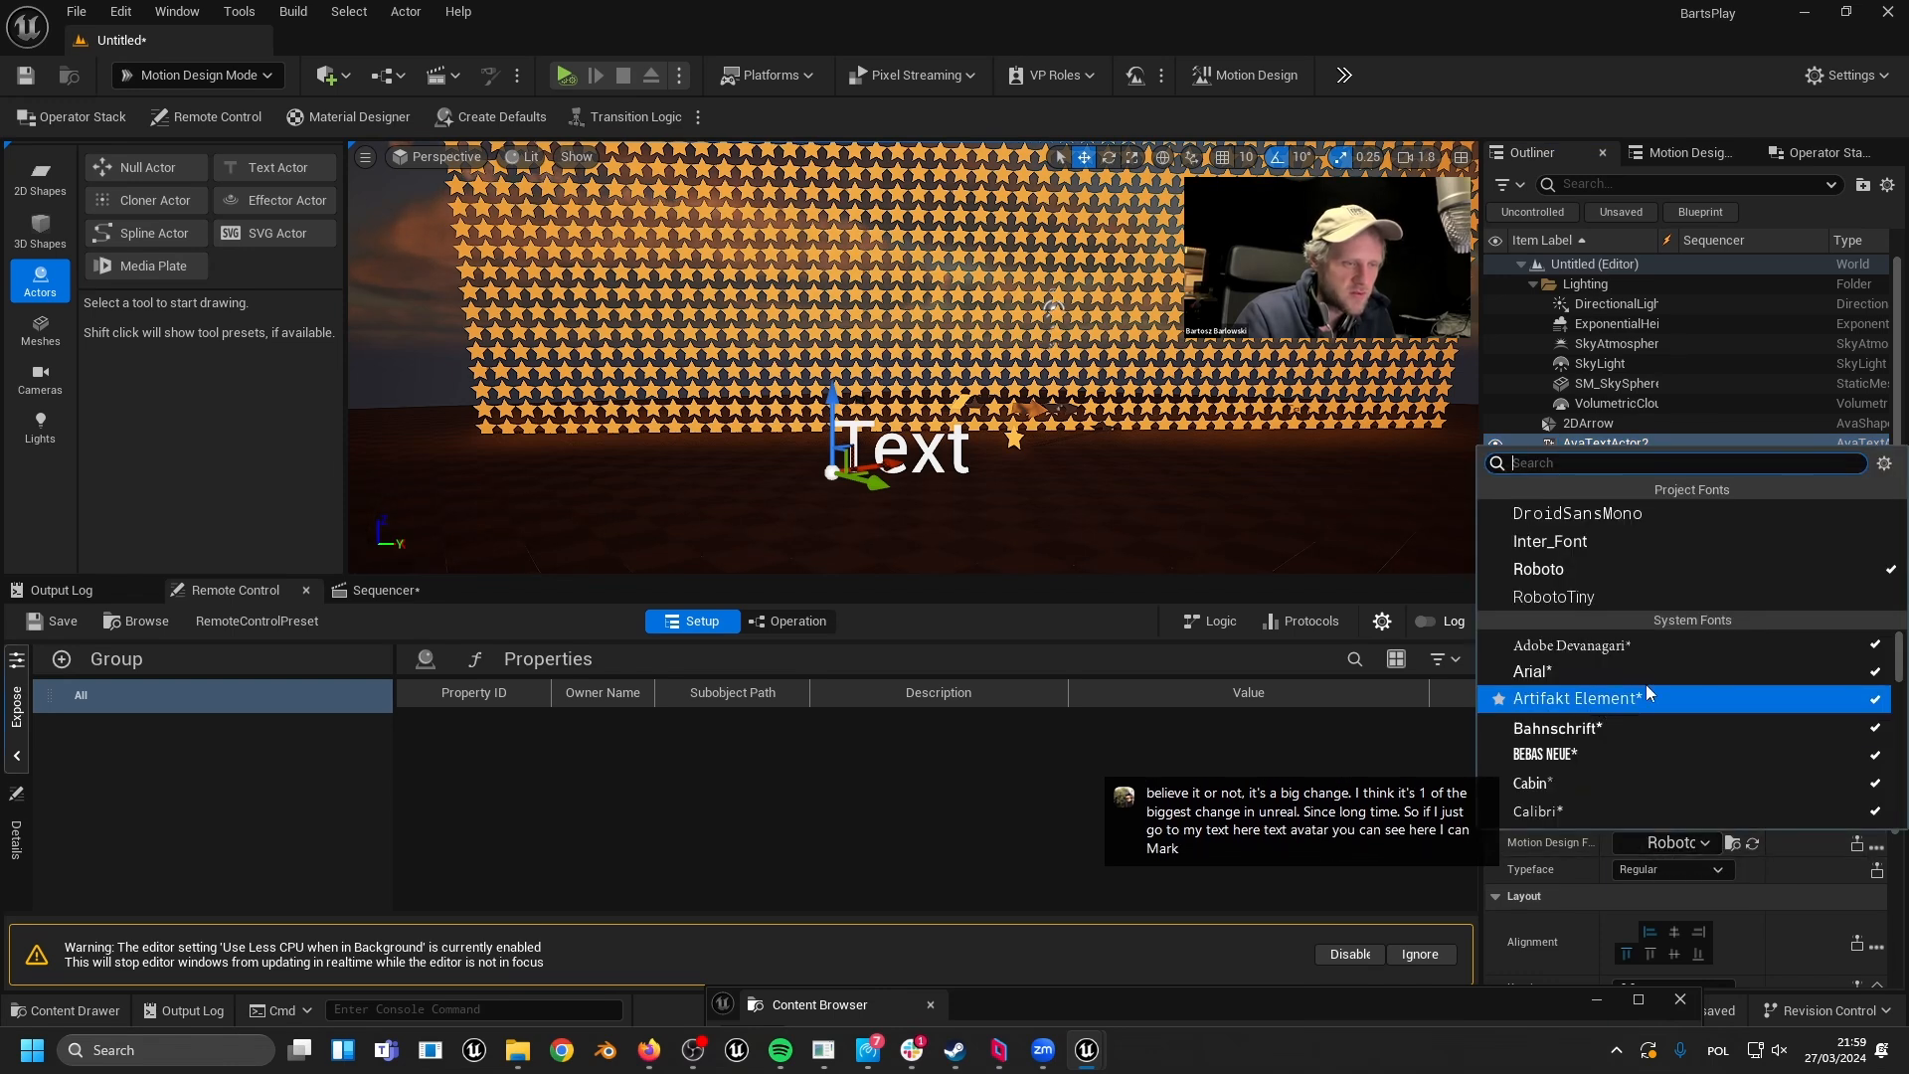
scroll(1794, 708, "down", 15)
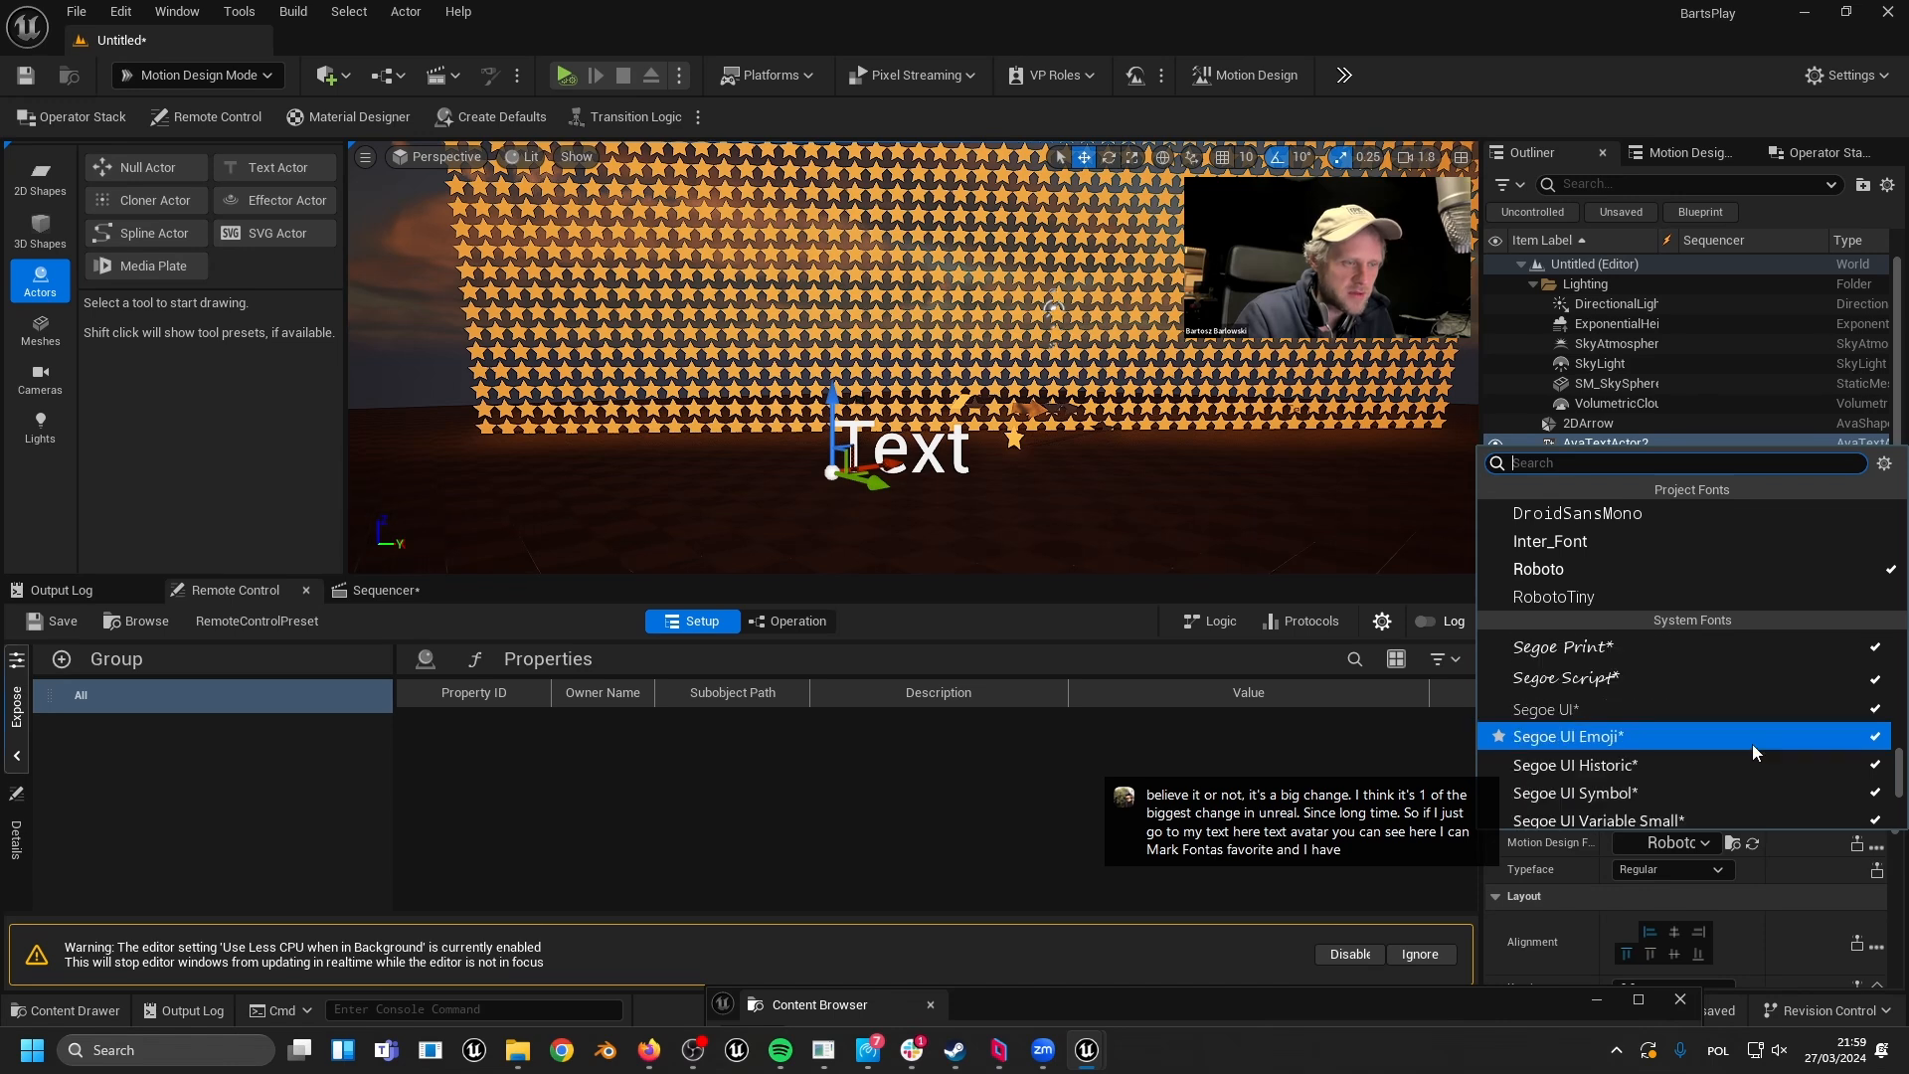
scroll(1731, 754, "up", 7)
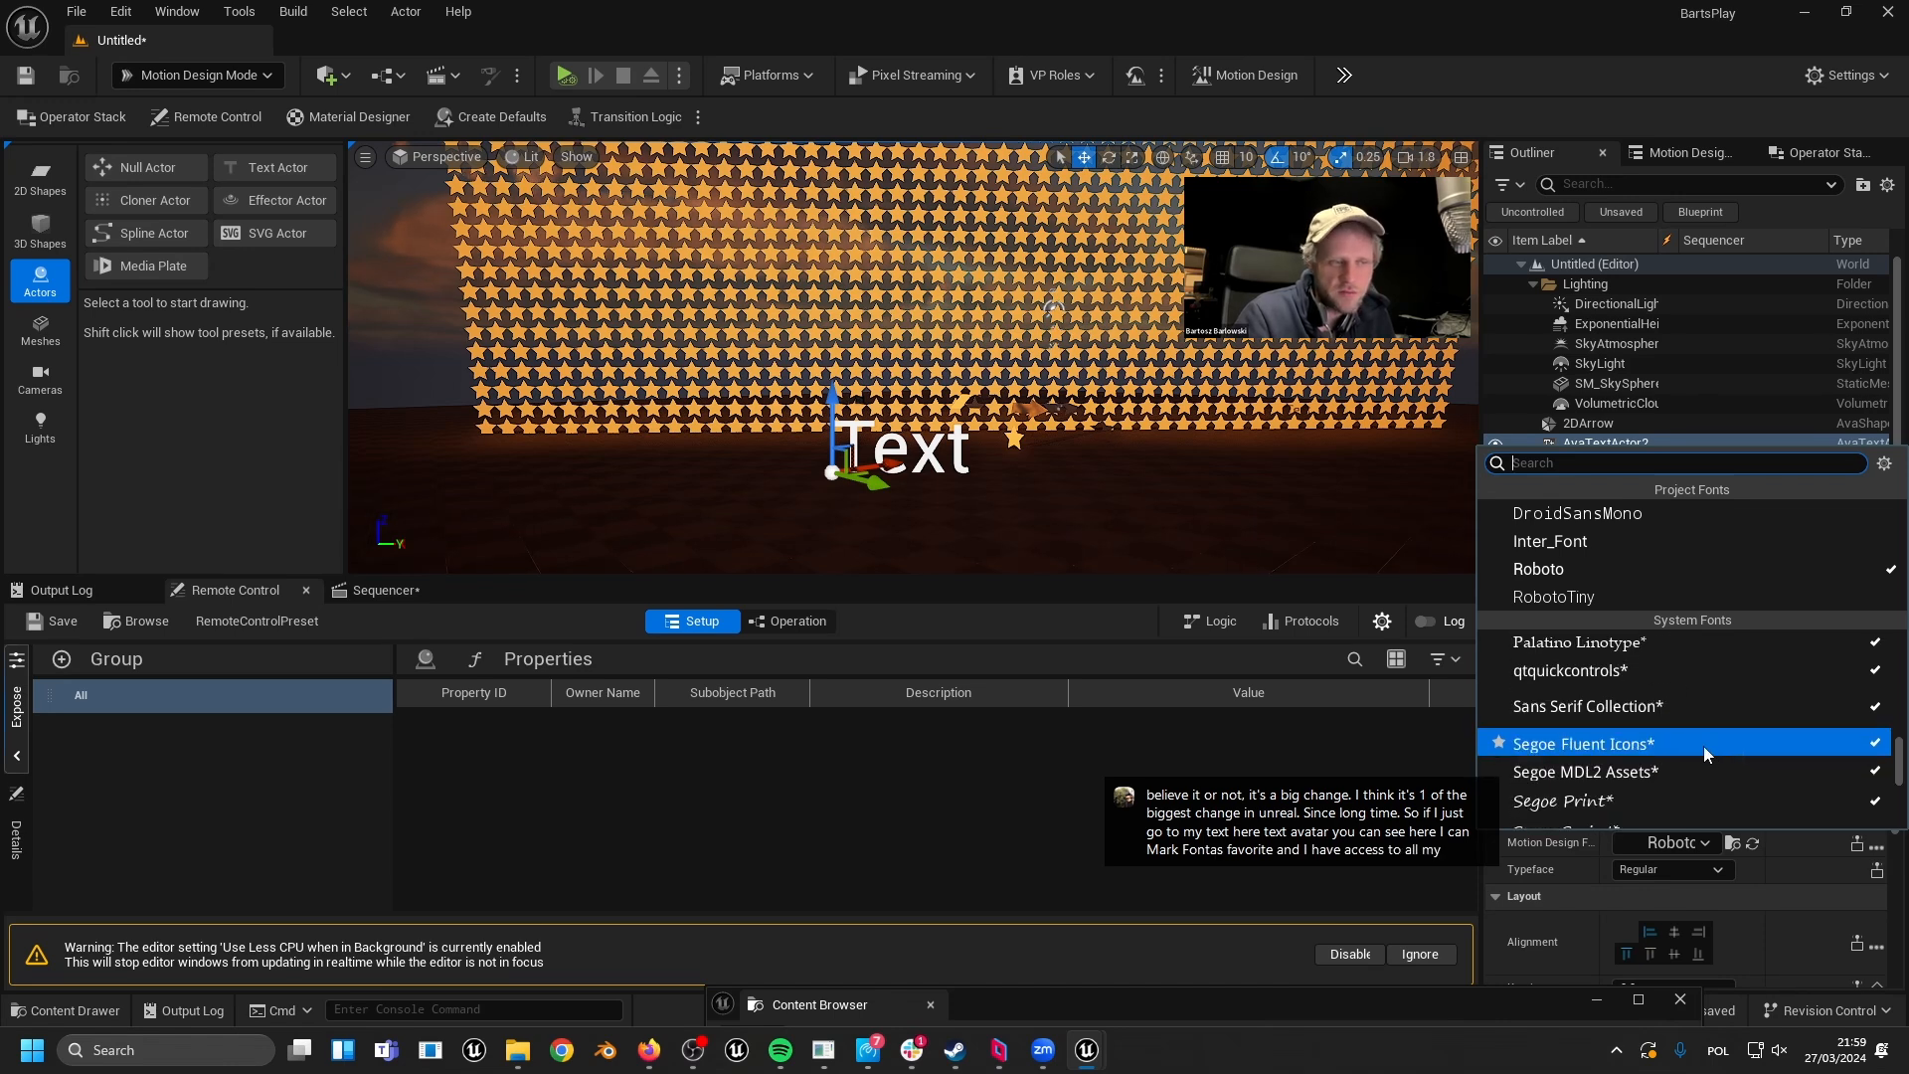
left_click(1588, 742)
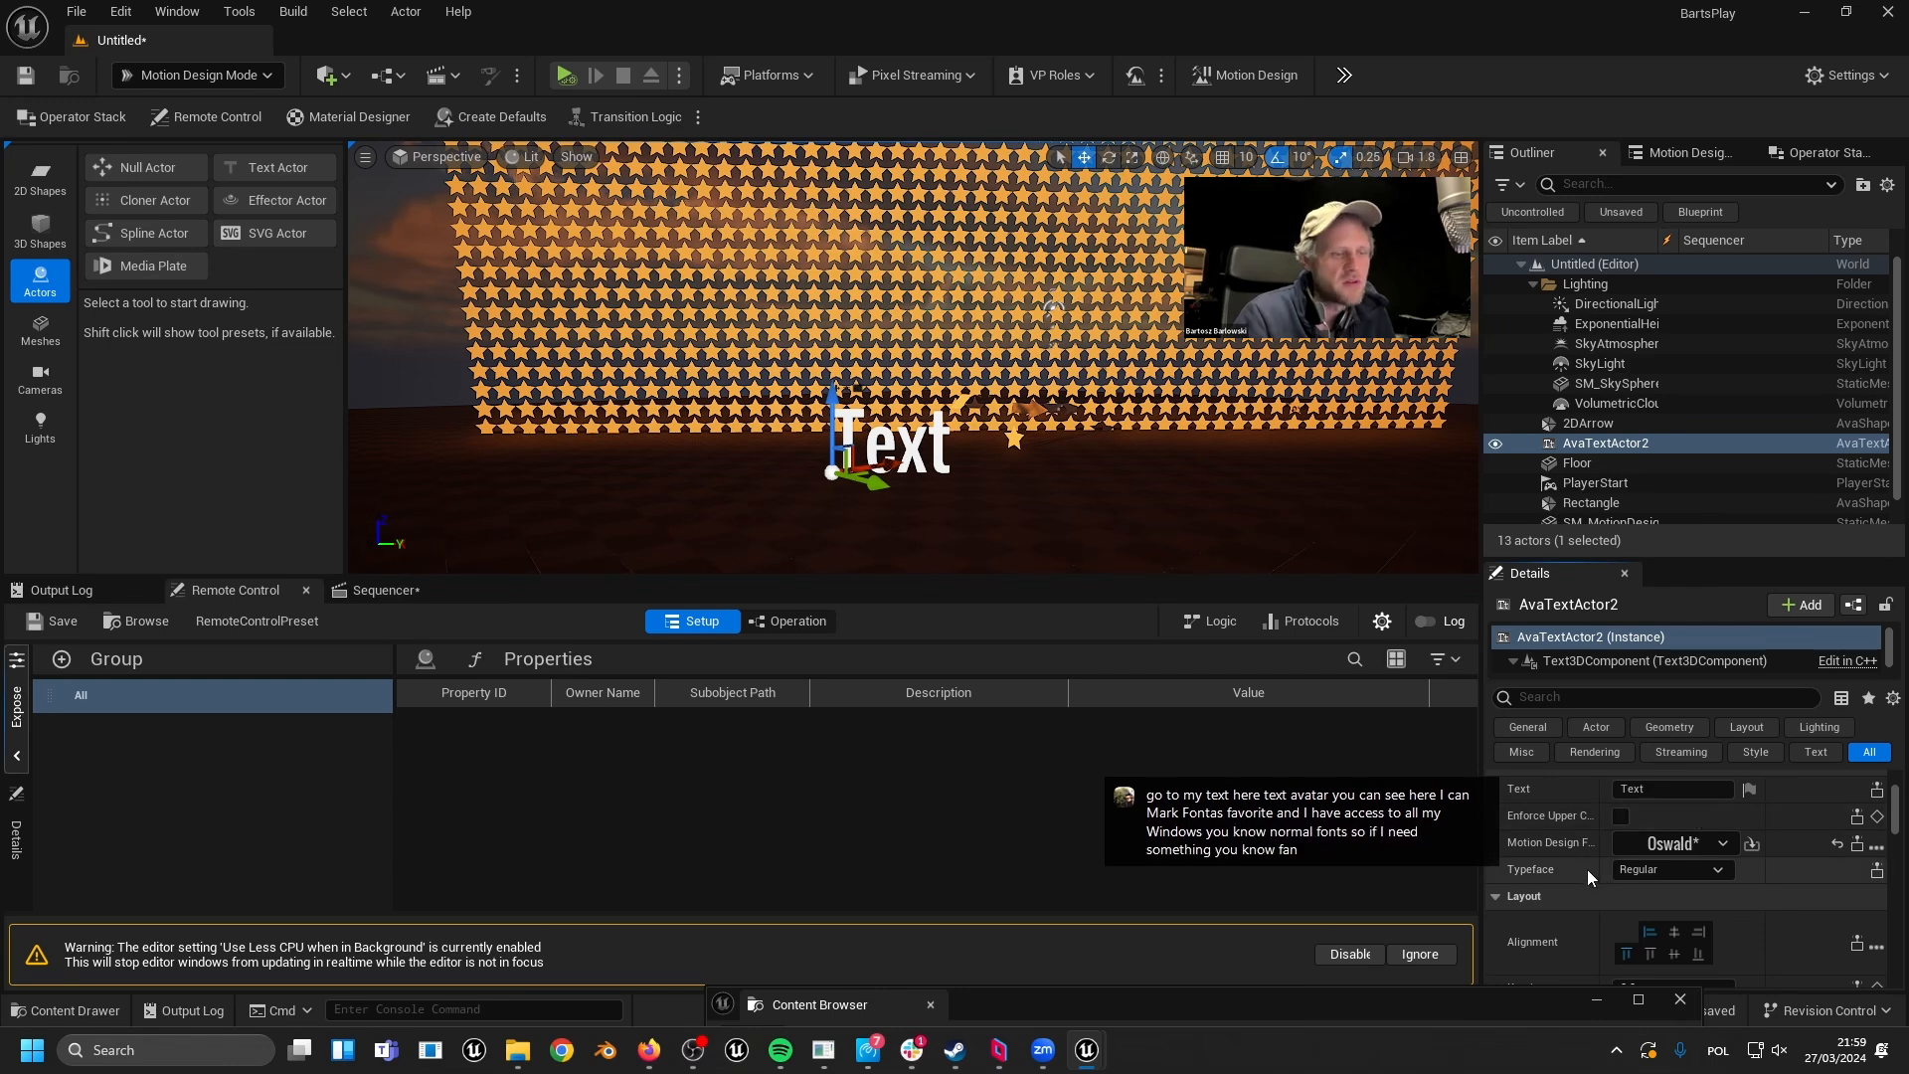
- Change the text actor's wording to the presenter's full name followed by "Unreal Engine"
scroll(1591, 863, "up", 1)
left_click(1636, 833)
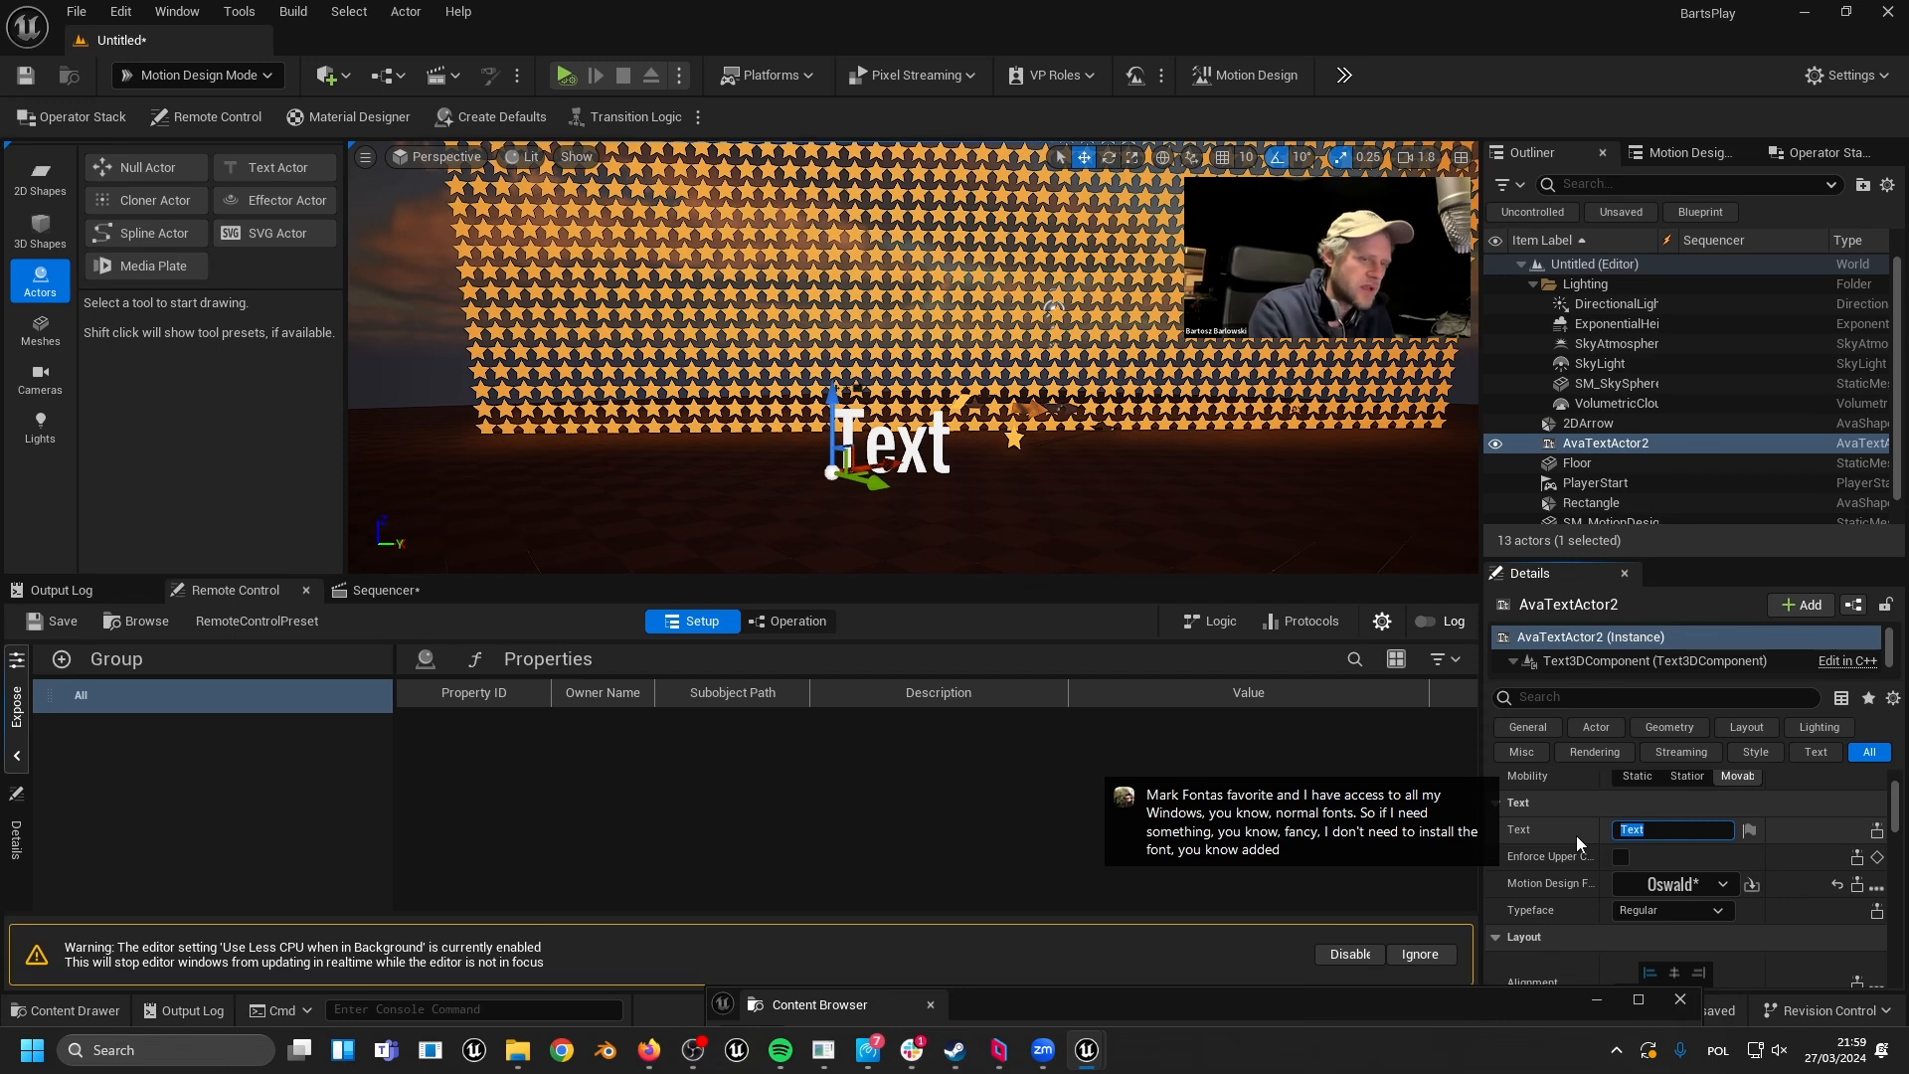
type("Bartosz Barl")
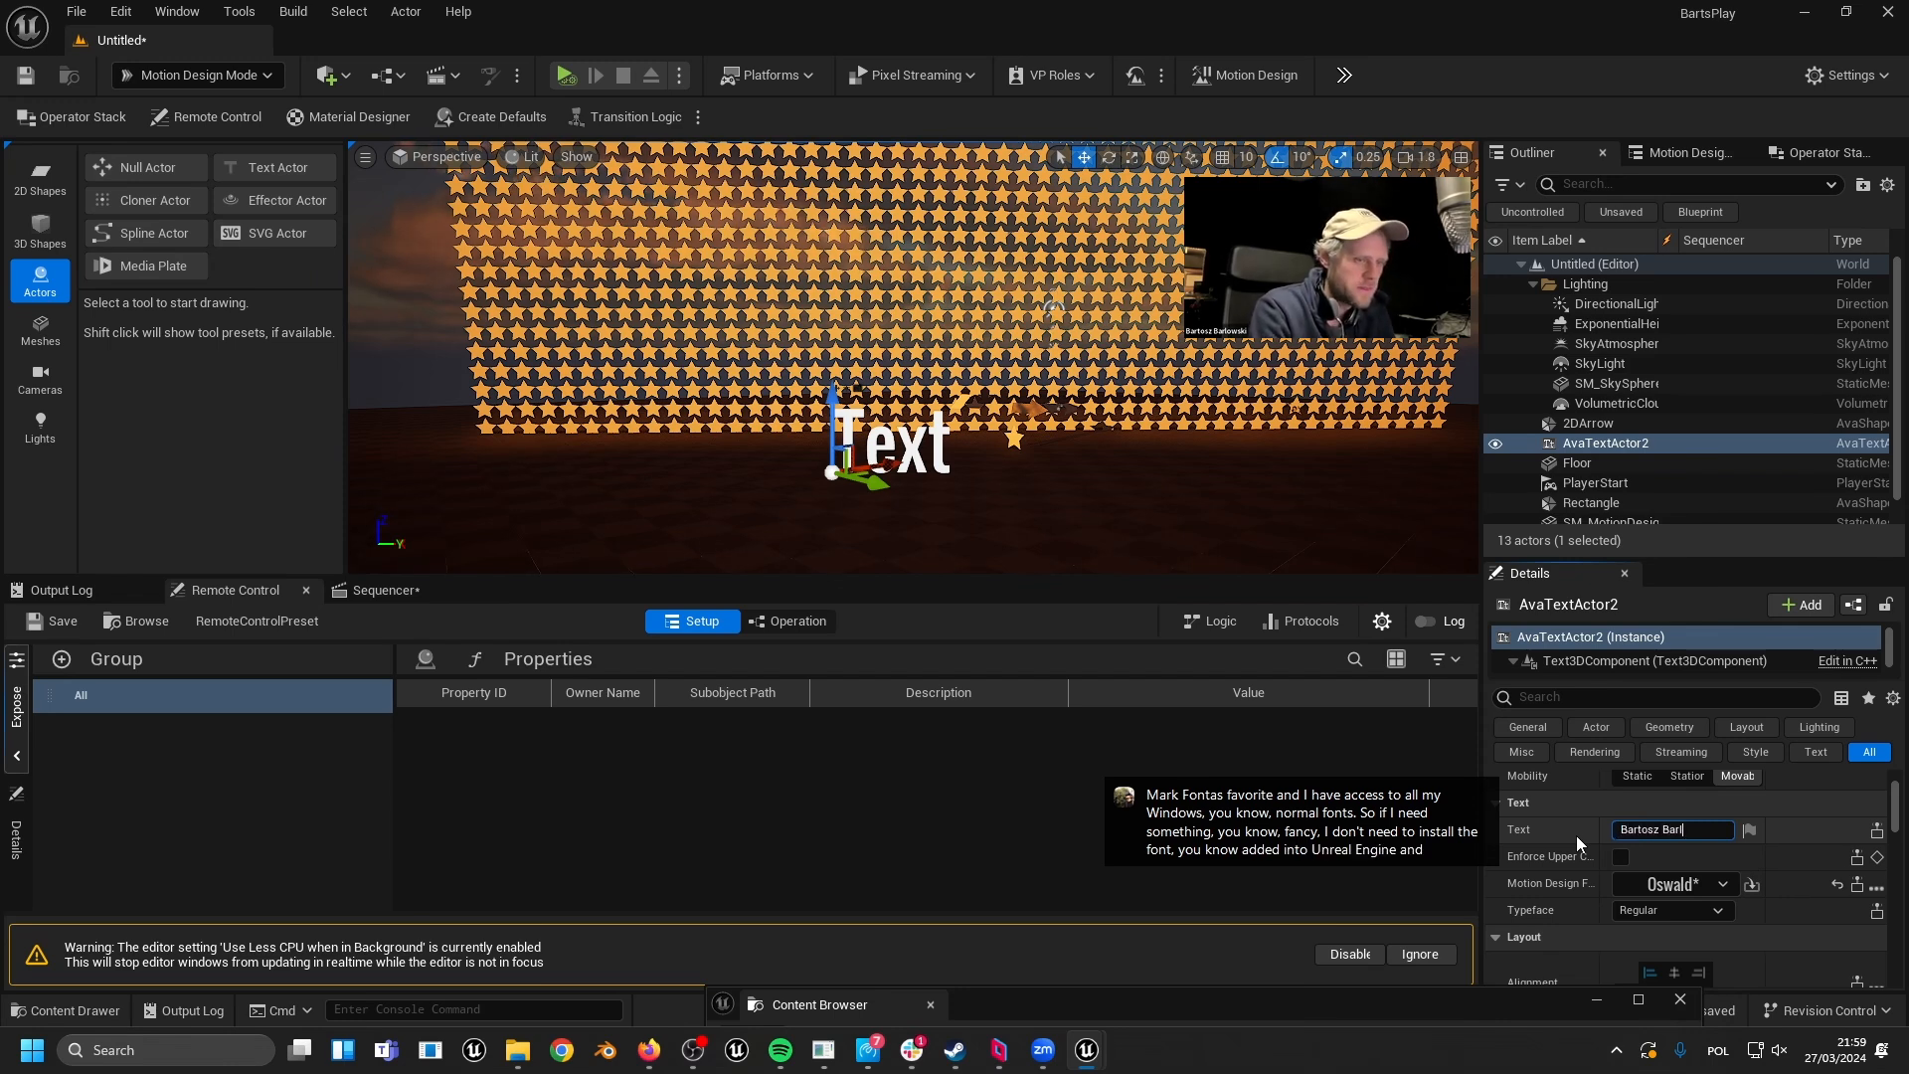
type("owski Unreal Engine")
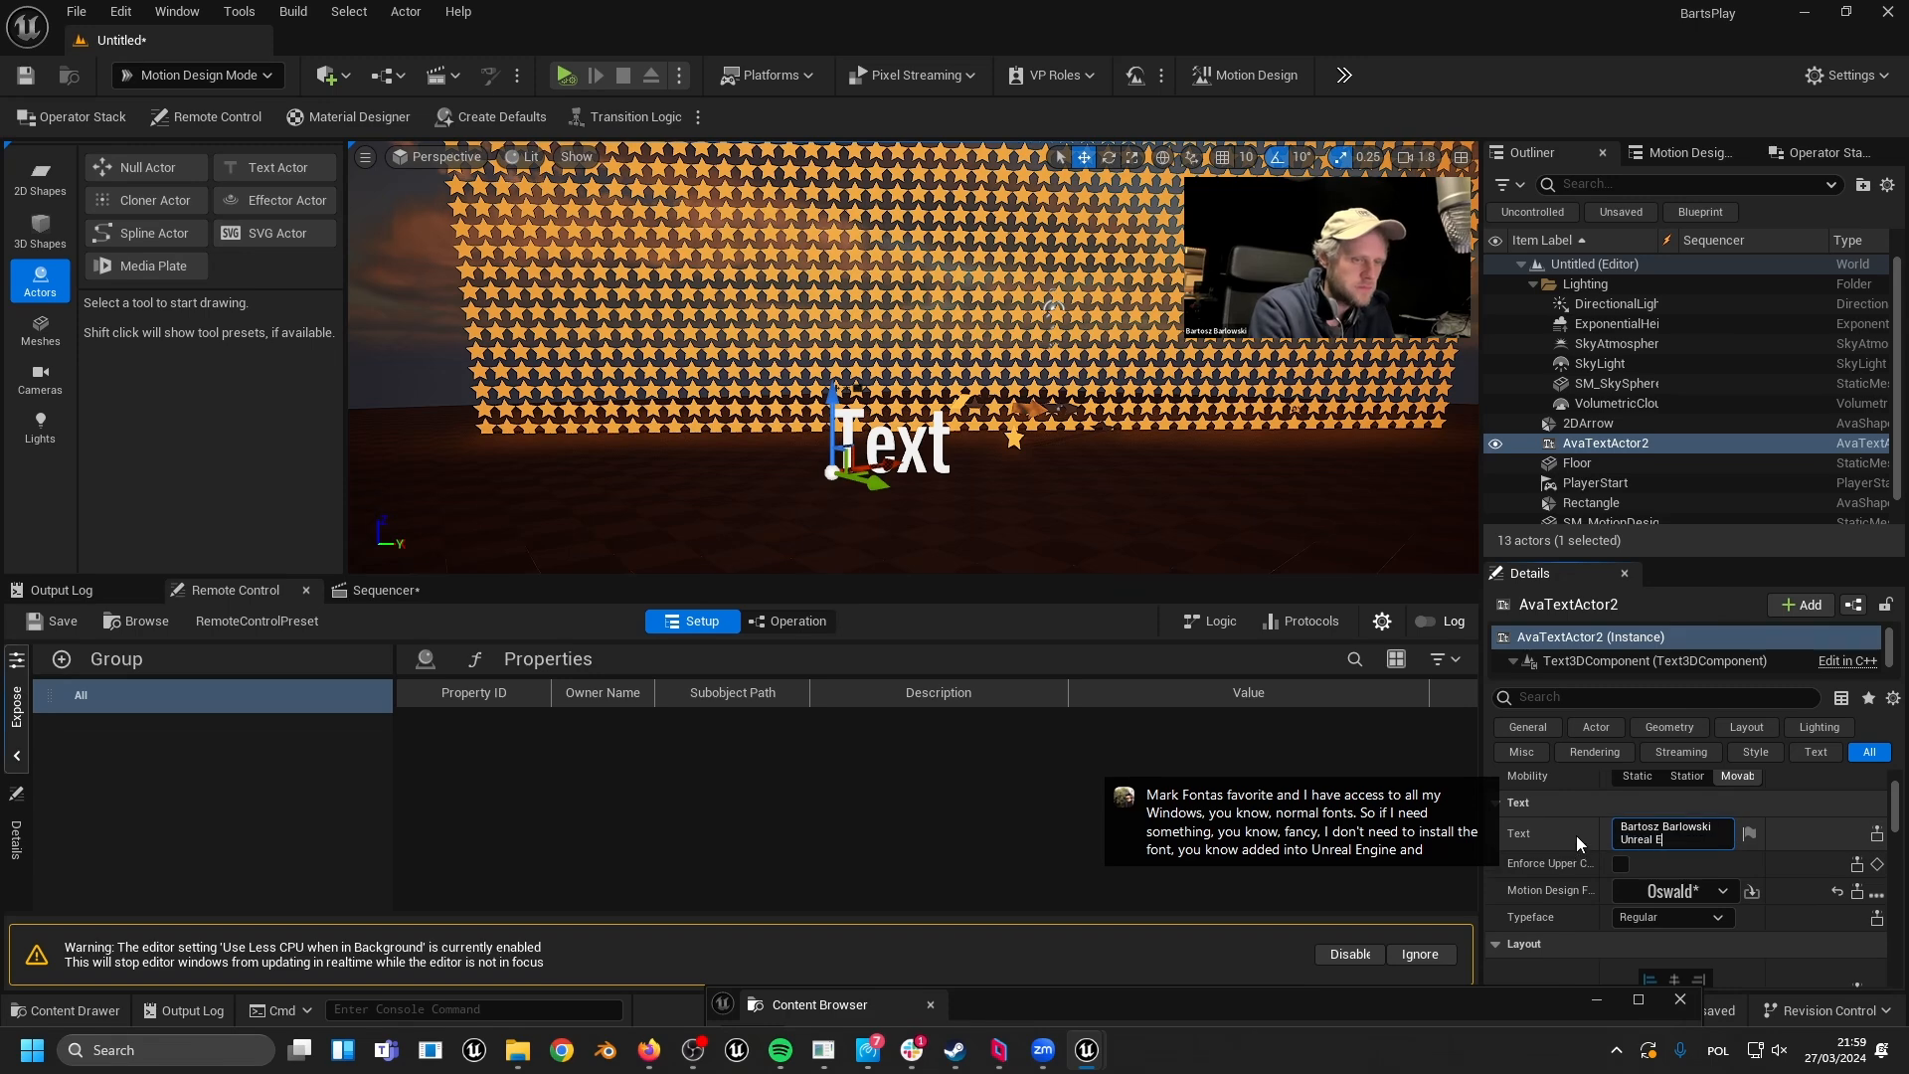
- Give the text 3D depth with an Extrude of about 2.82 and a Bevel of about 1.41
right_click_drag(1334, 542, 855, 547)
mouse_move(1276, 473)
right_mouse_down()
mouse_move(1194, 472)
mouse_move(1276, 472)
right_mouse_up()
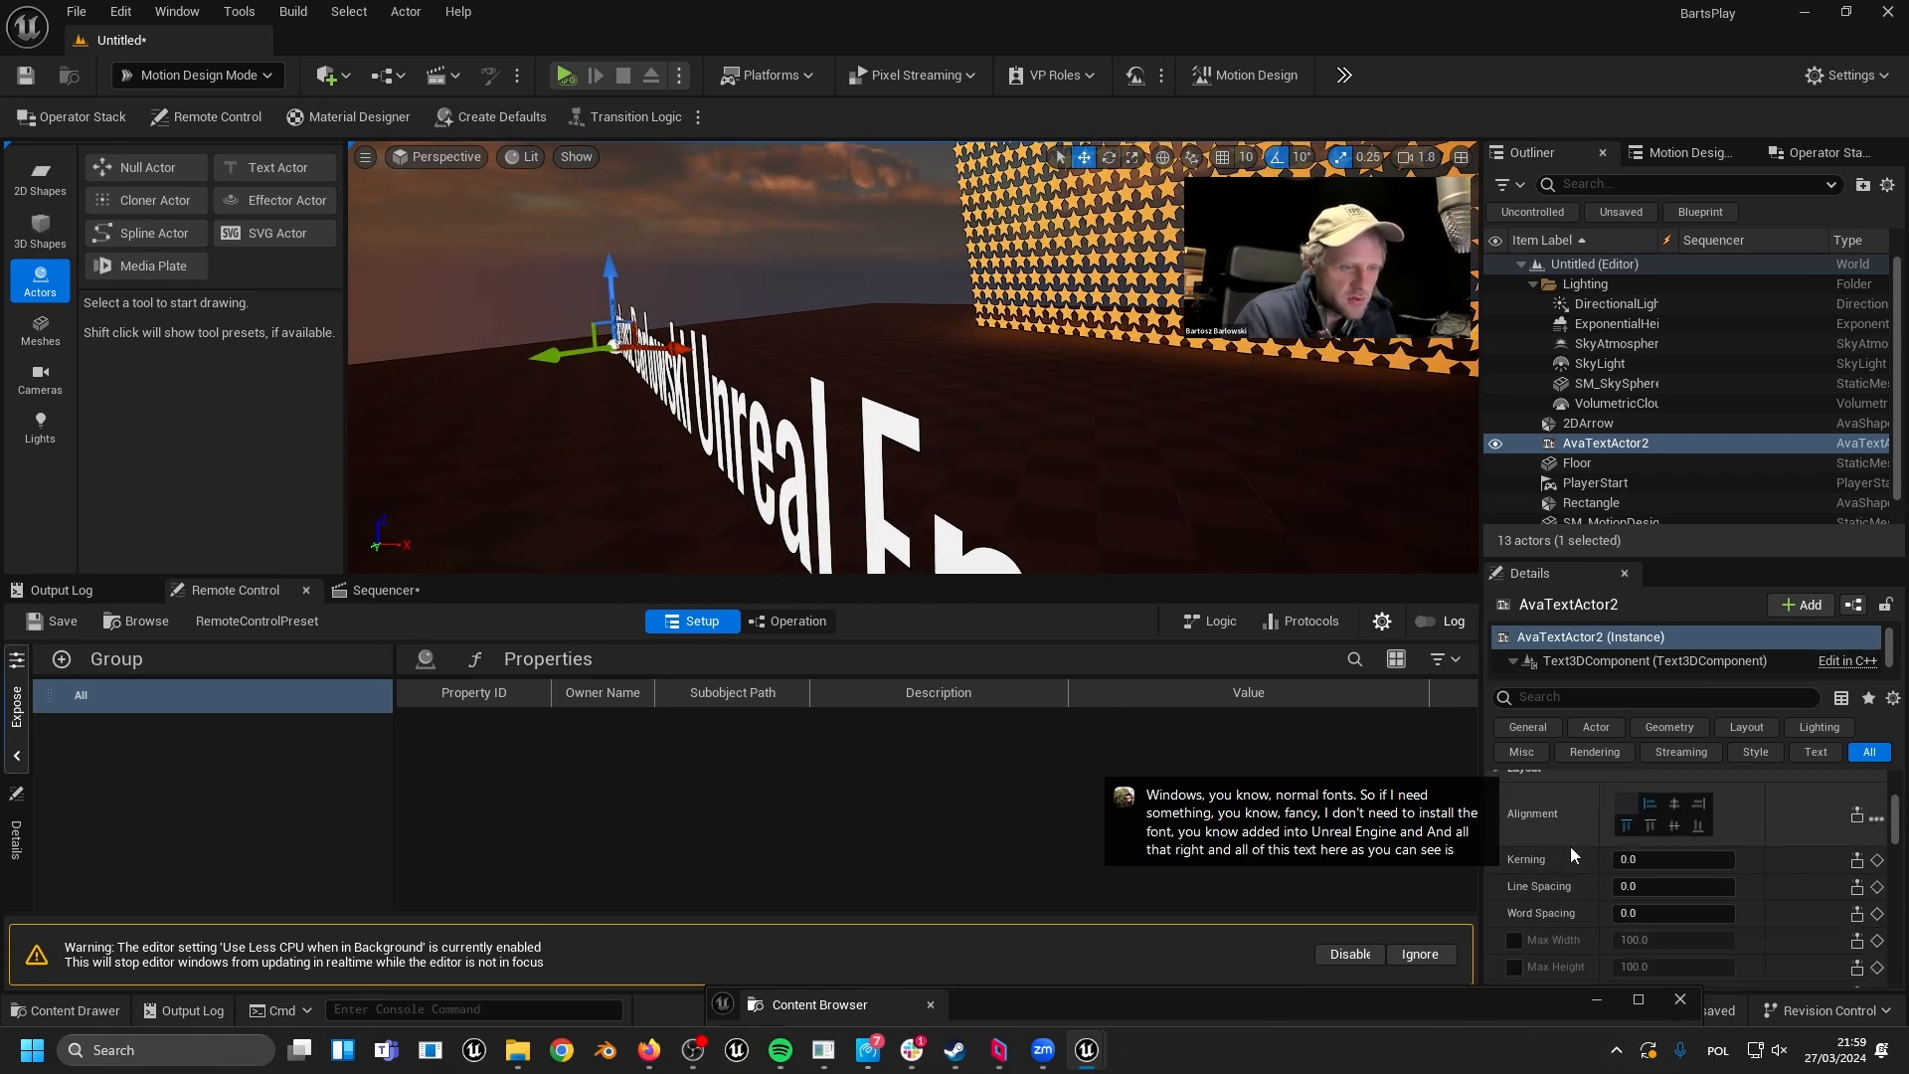
scroll(1567, 851, "up", 2)
scroll(1567, 865, "down", 4)
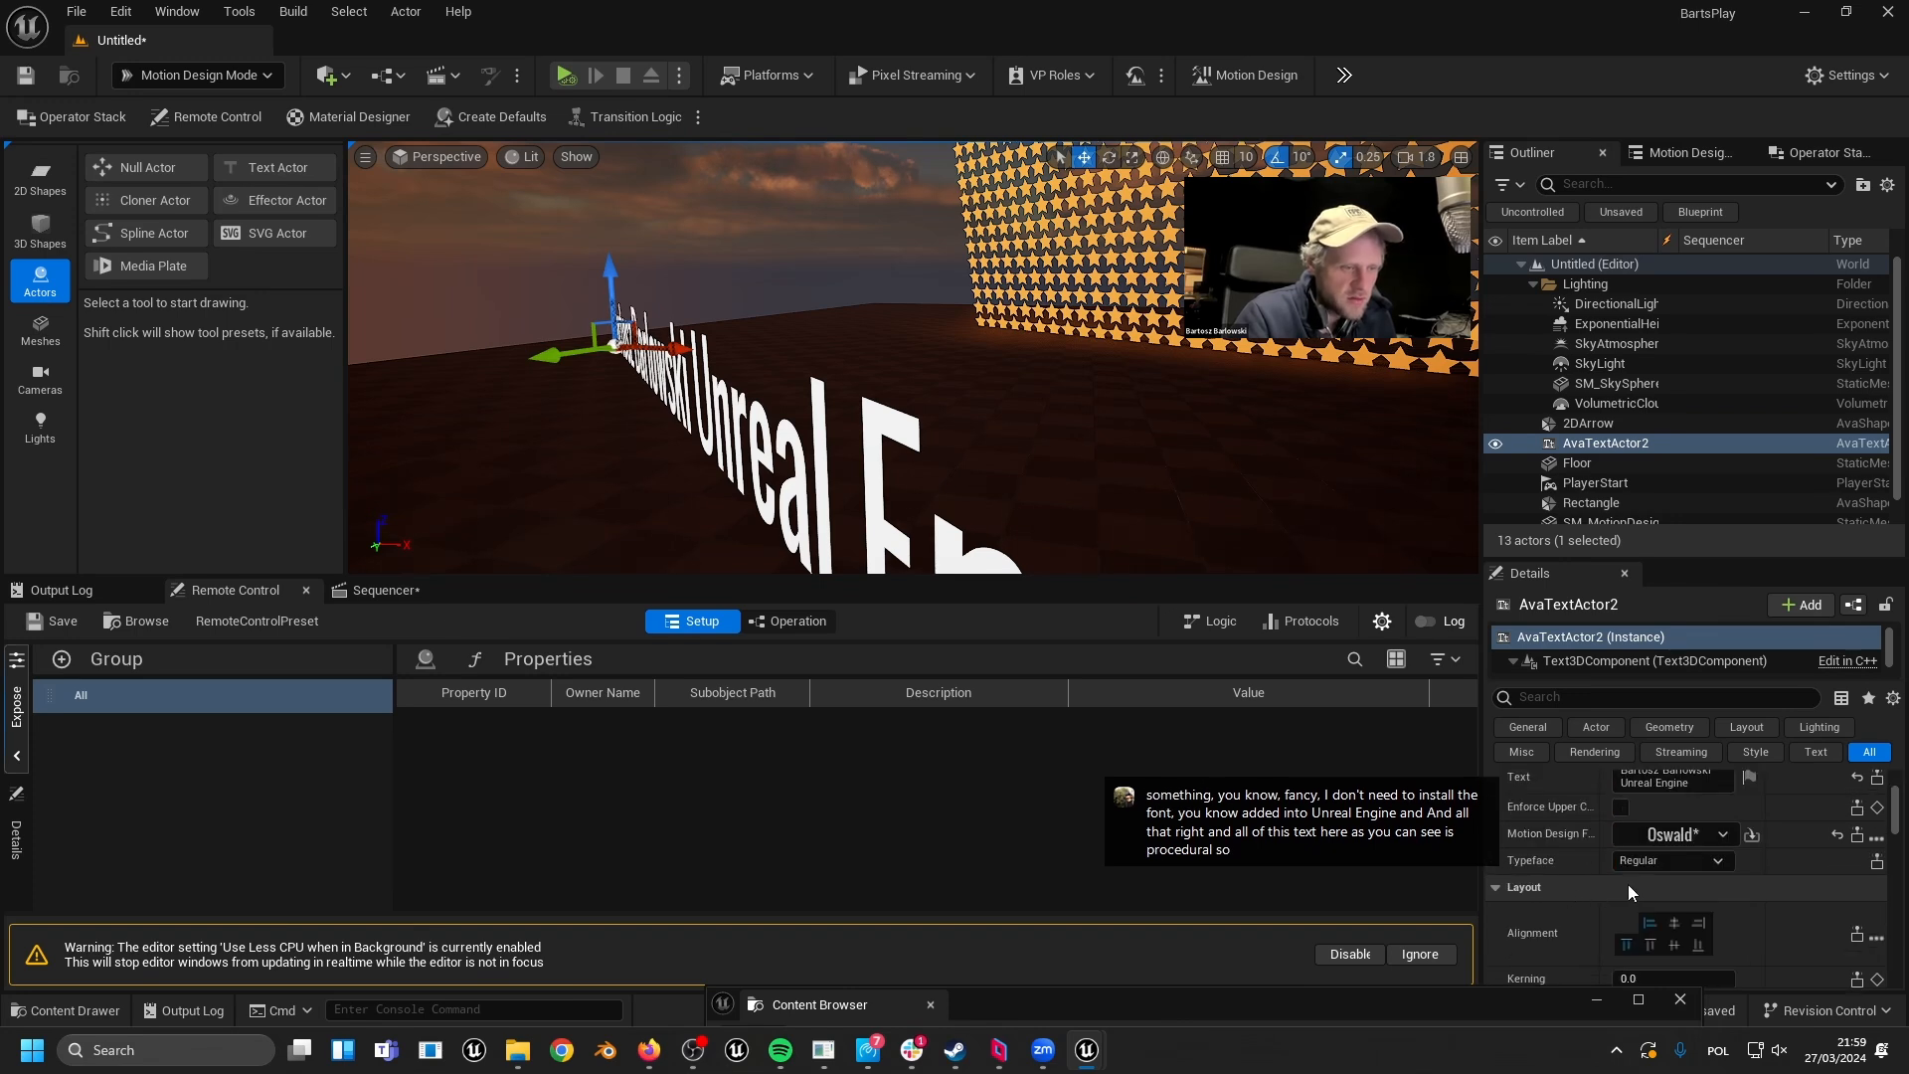
scroll(1572, 875, "down", 4)
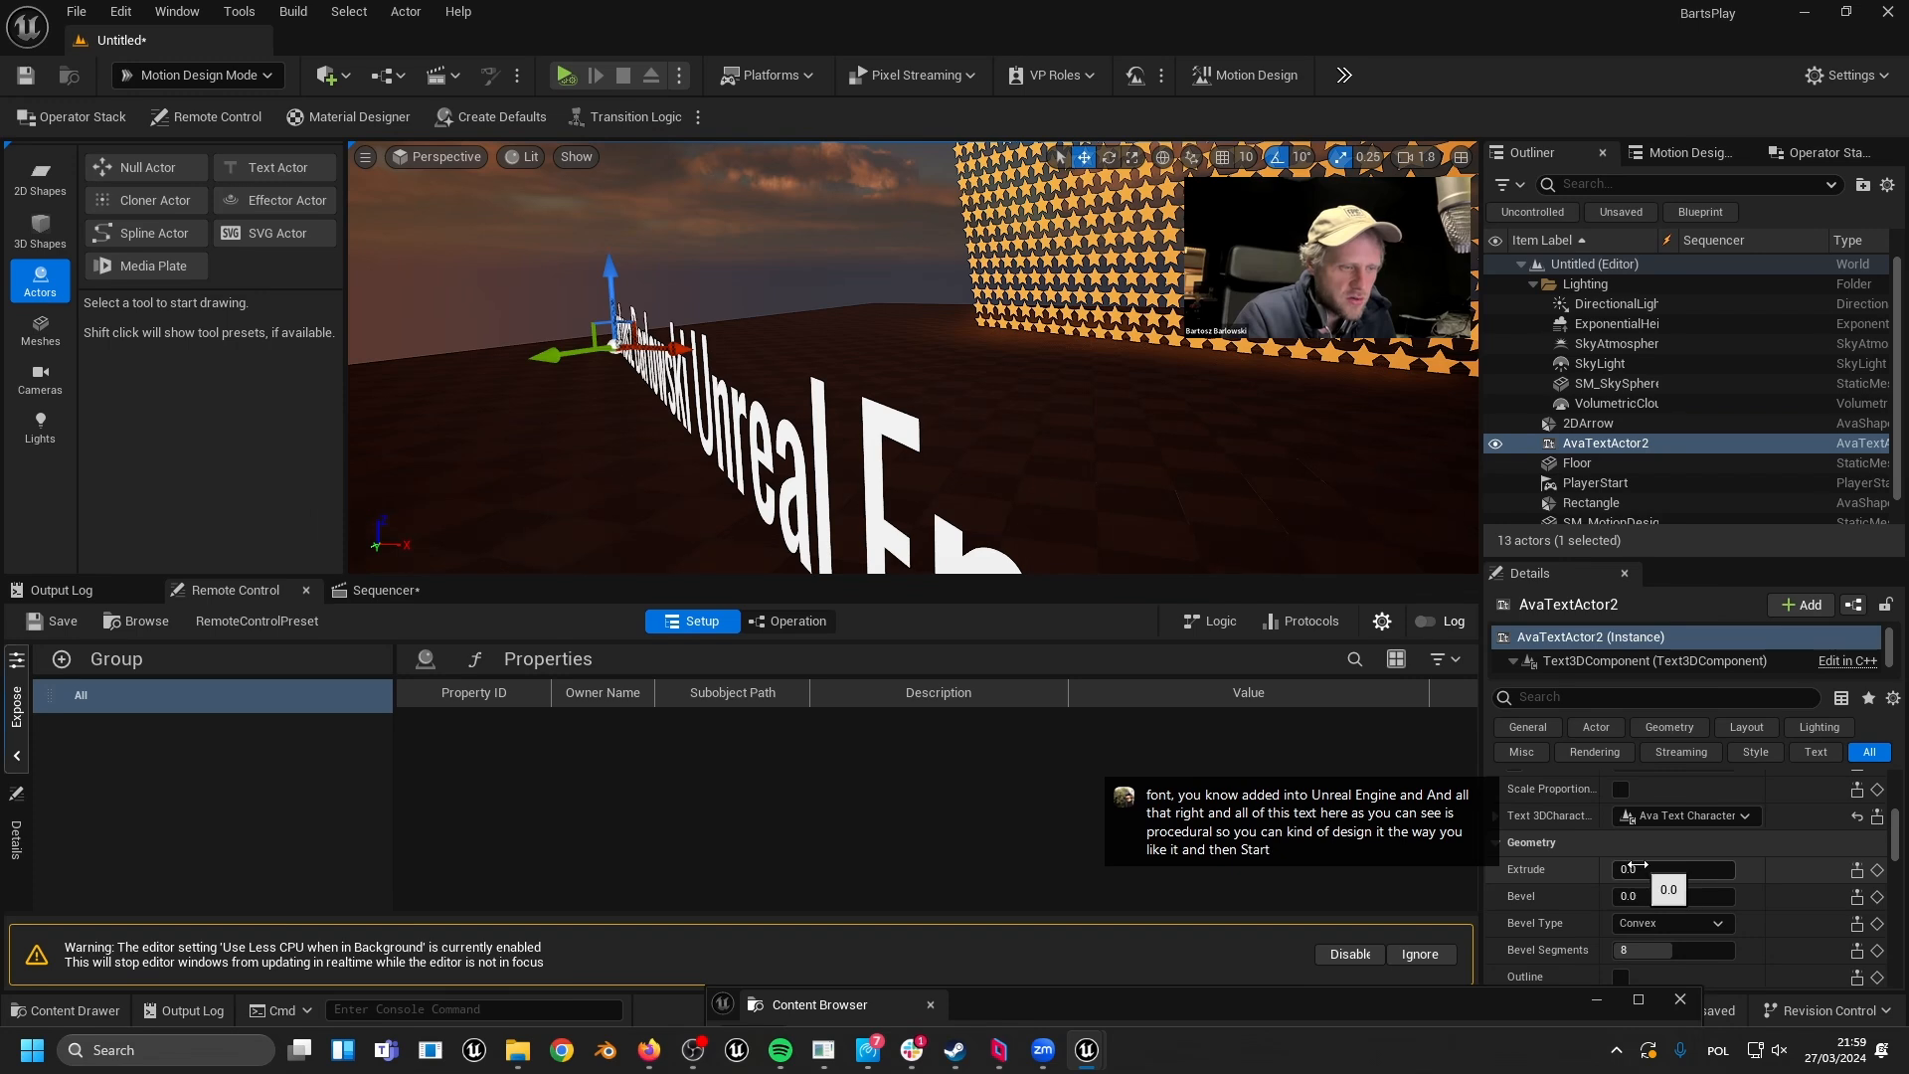
left_click_drag(1674, 869, 1715, 869)
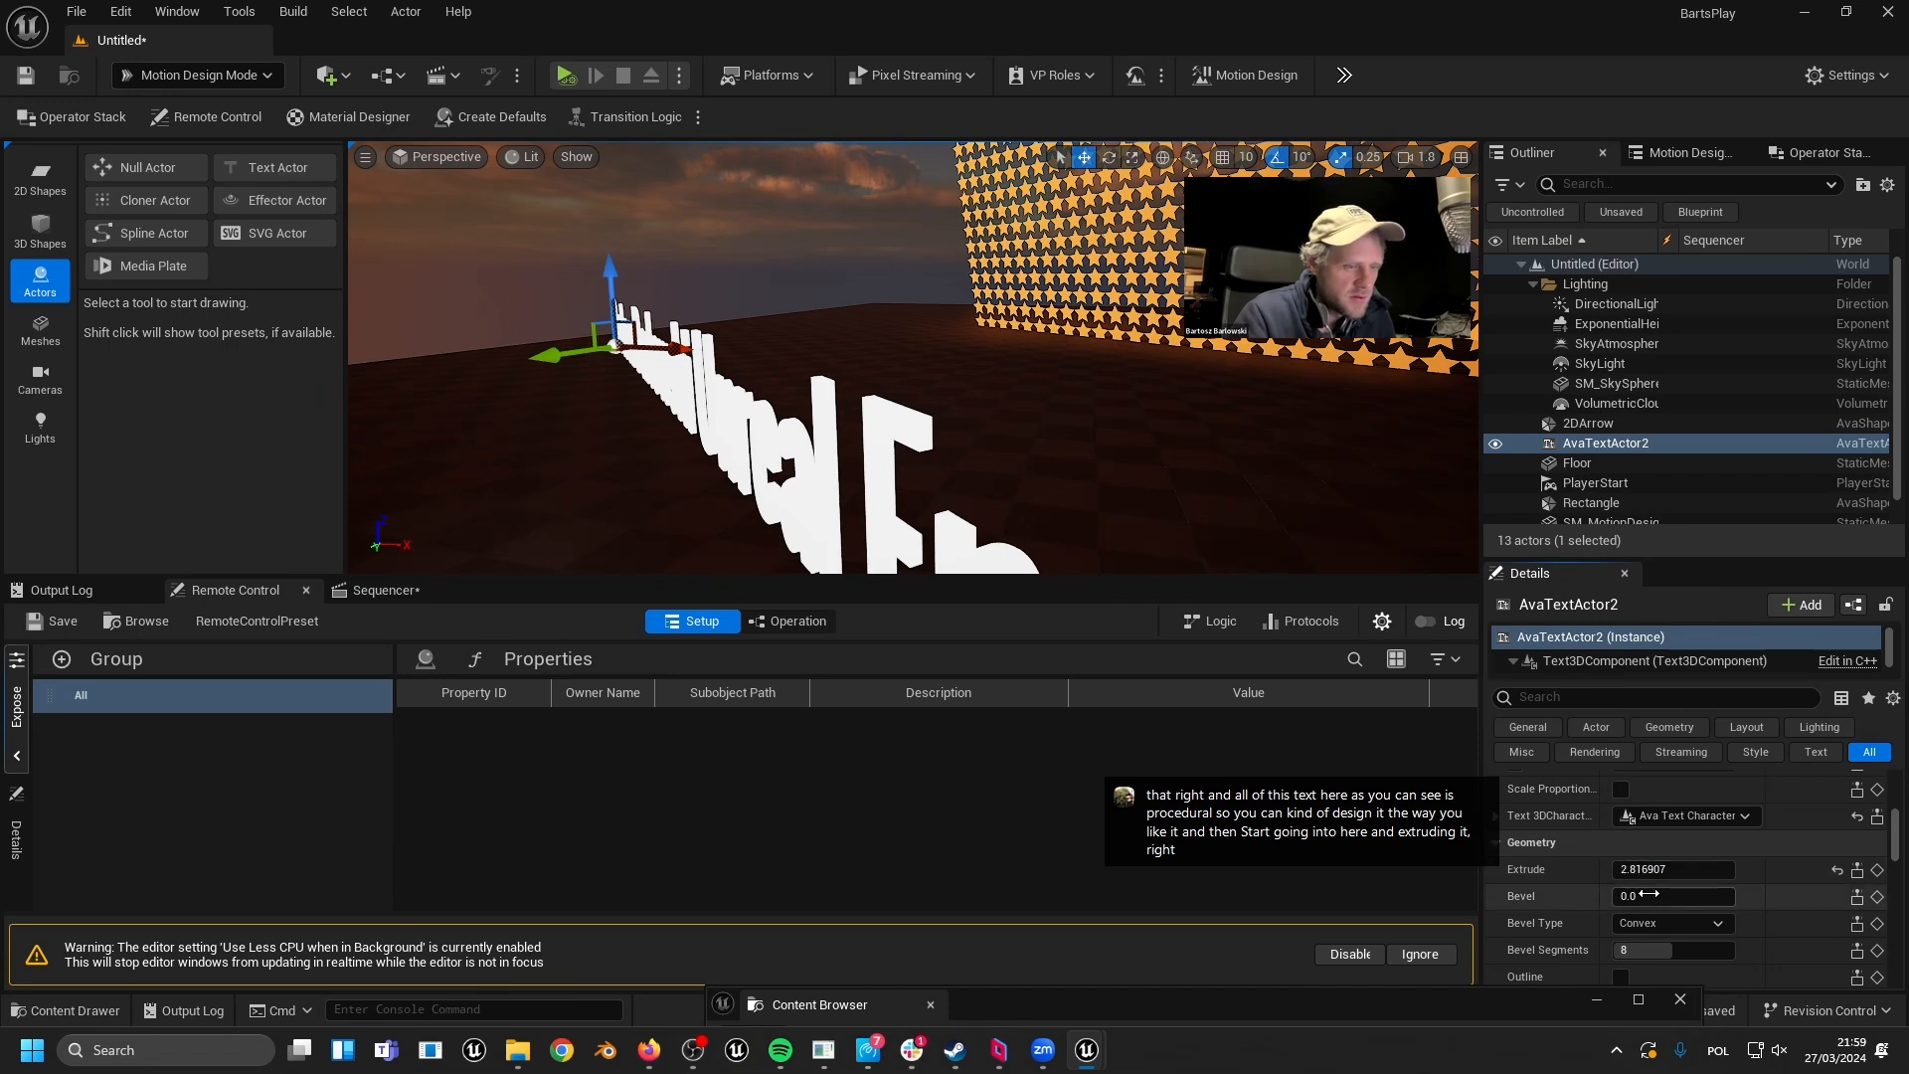
scroll(1630, 887, "down", 2)
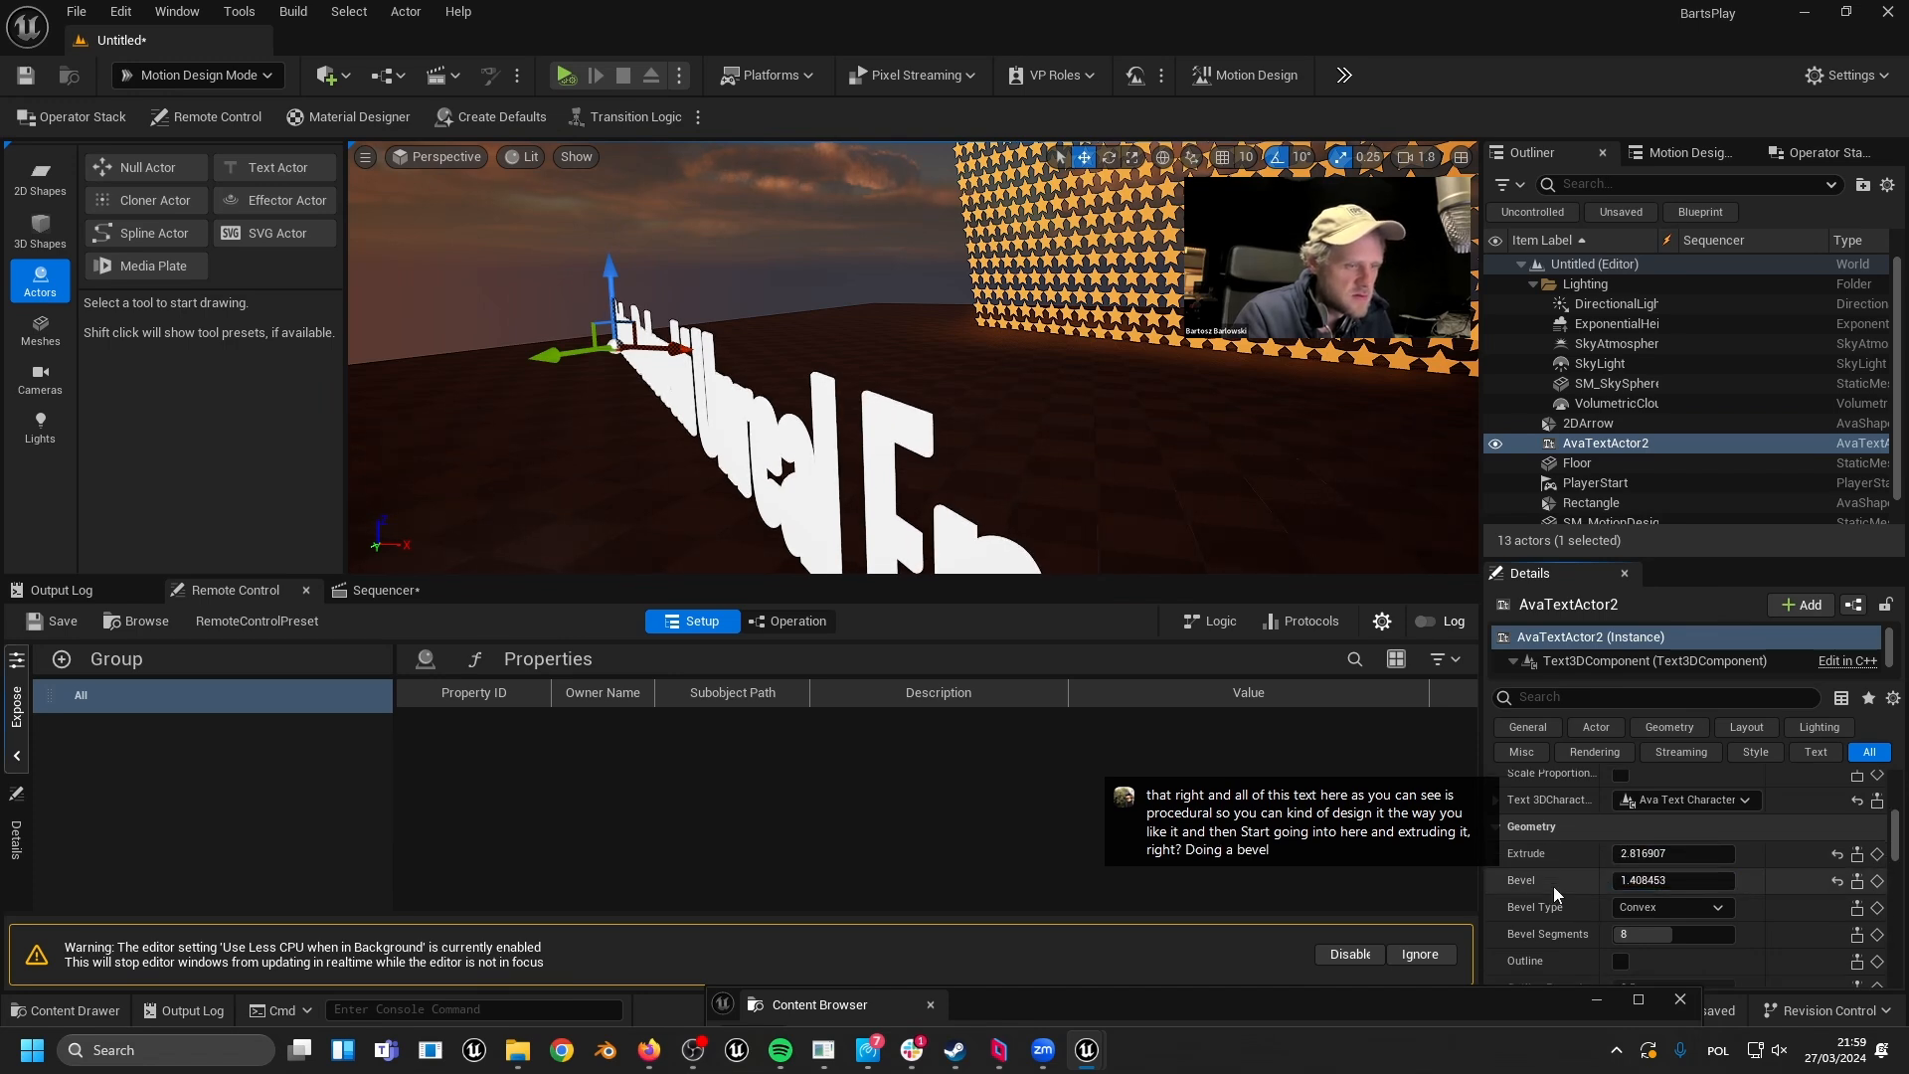
- Set the text's Coloring Style to From Texture and search the available main textures for "chrome"
scroll(1542, 875, "down", 4)
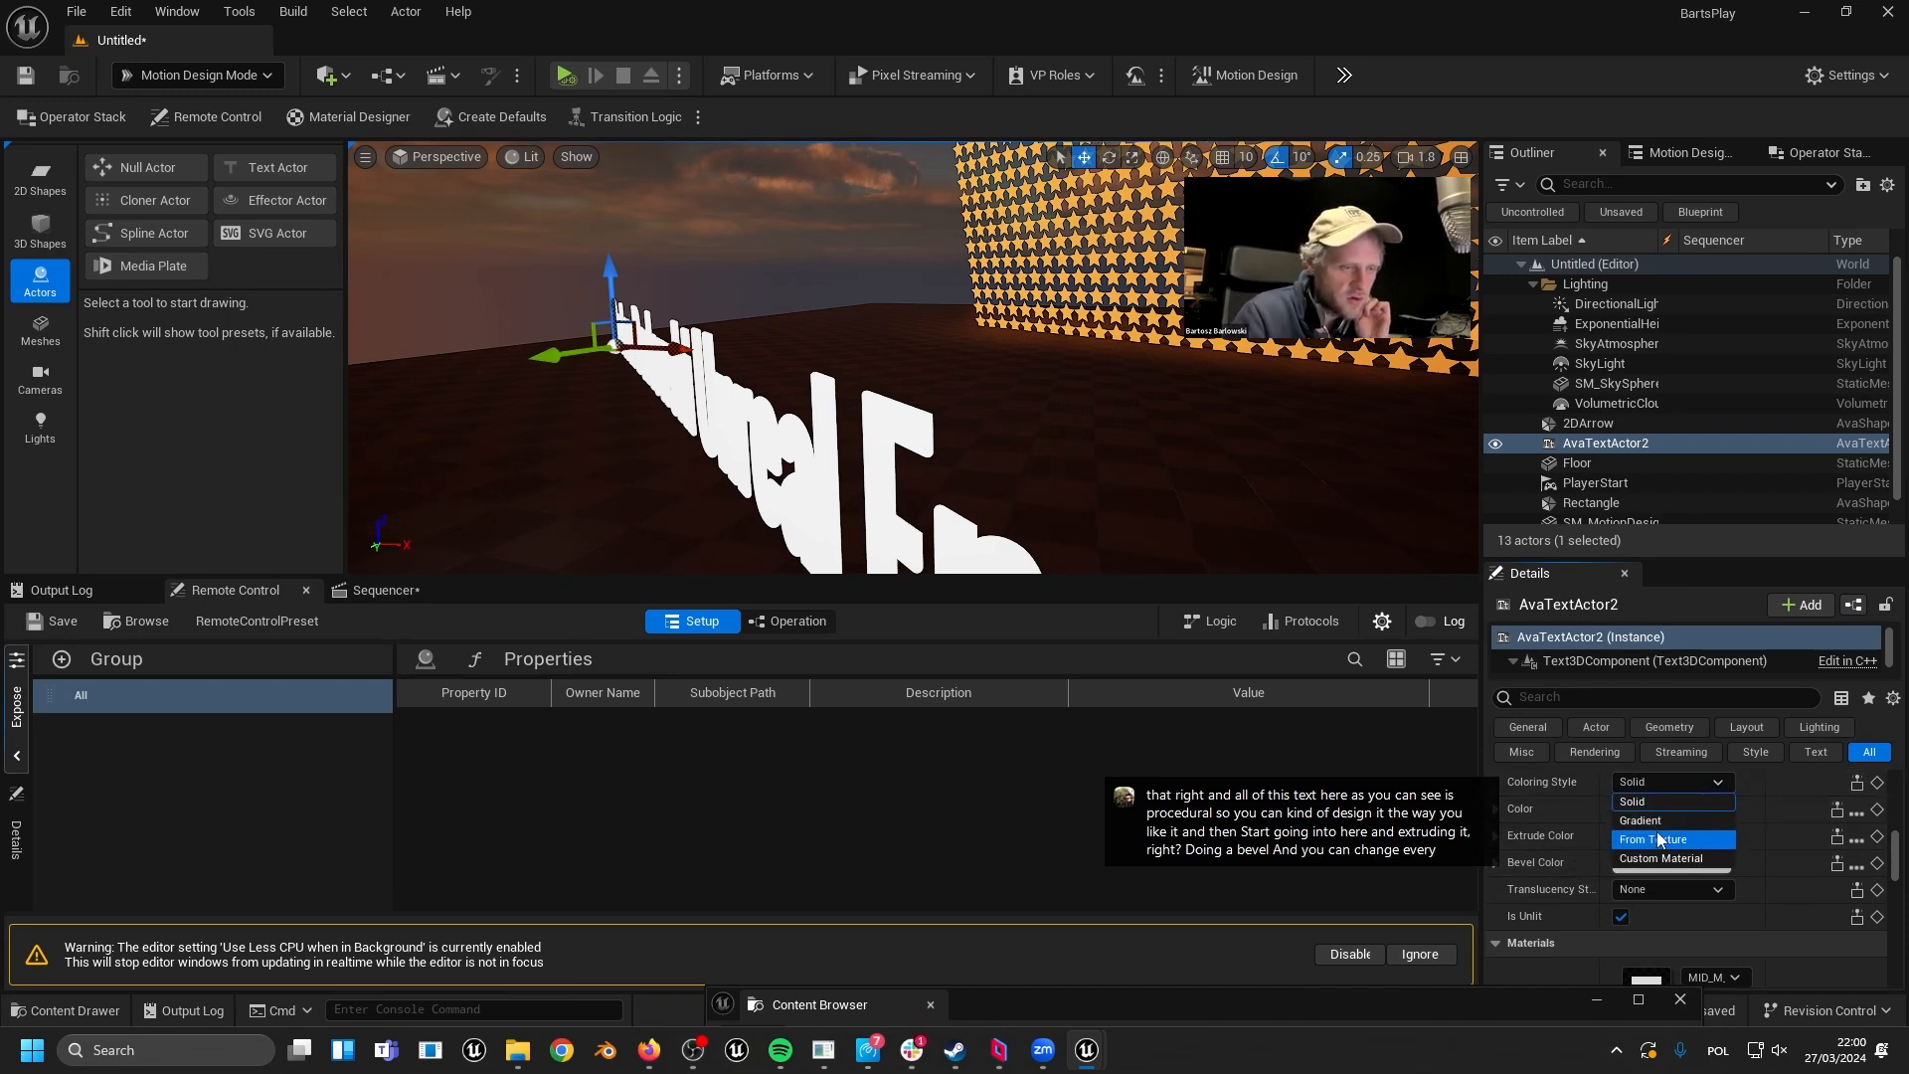
left_click(1659, 840)
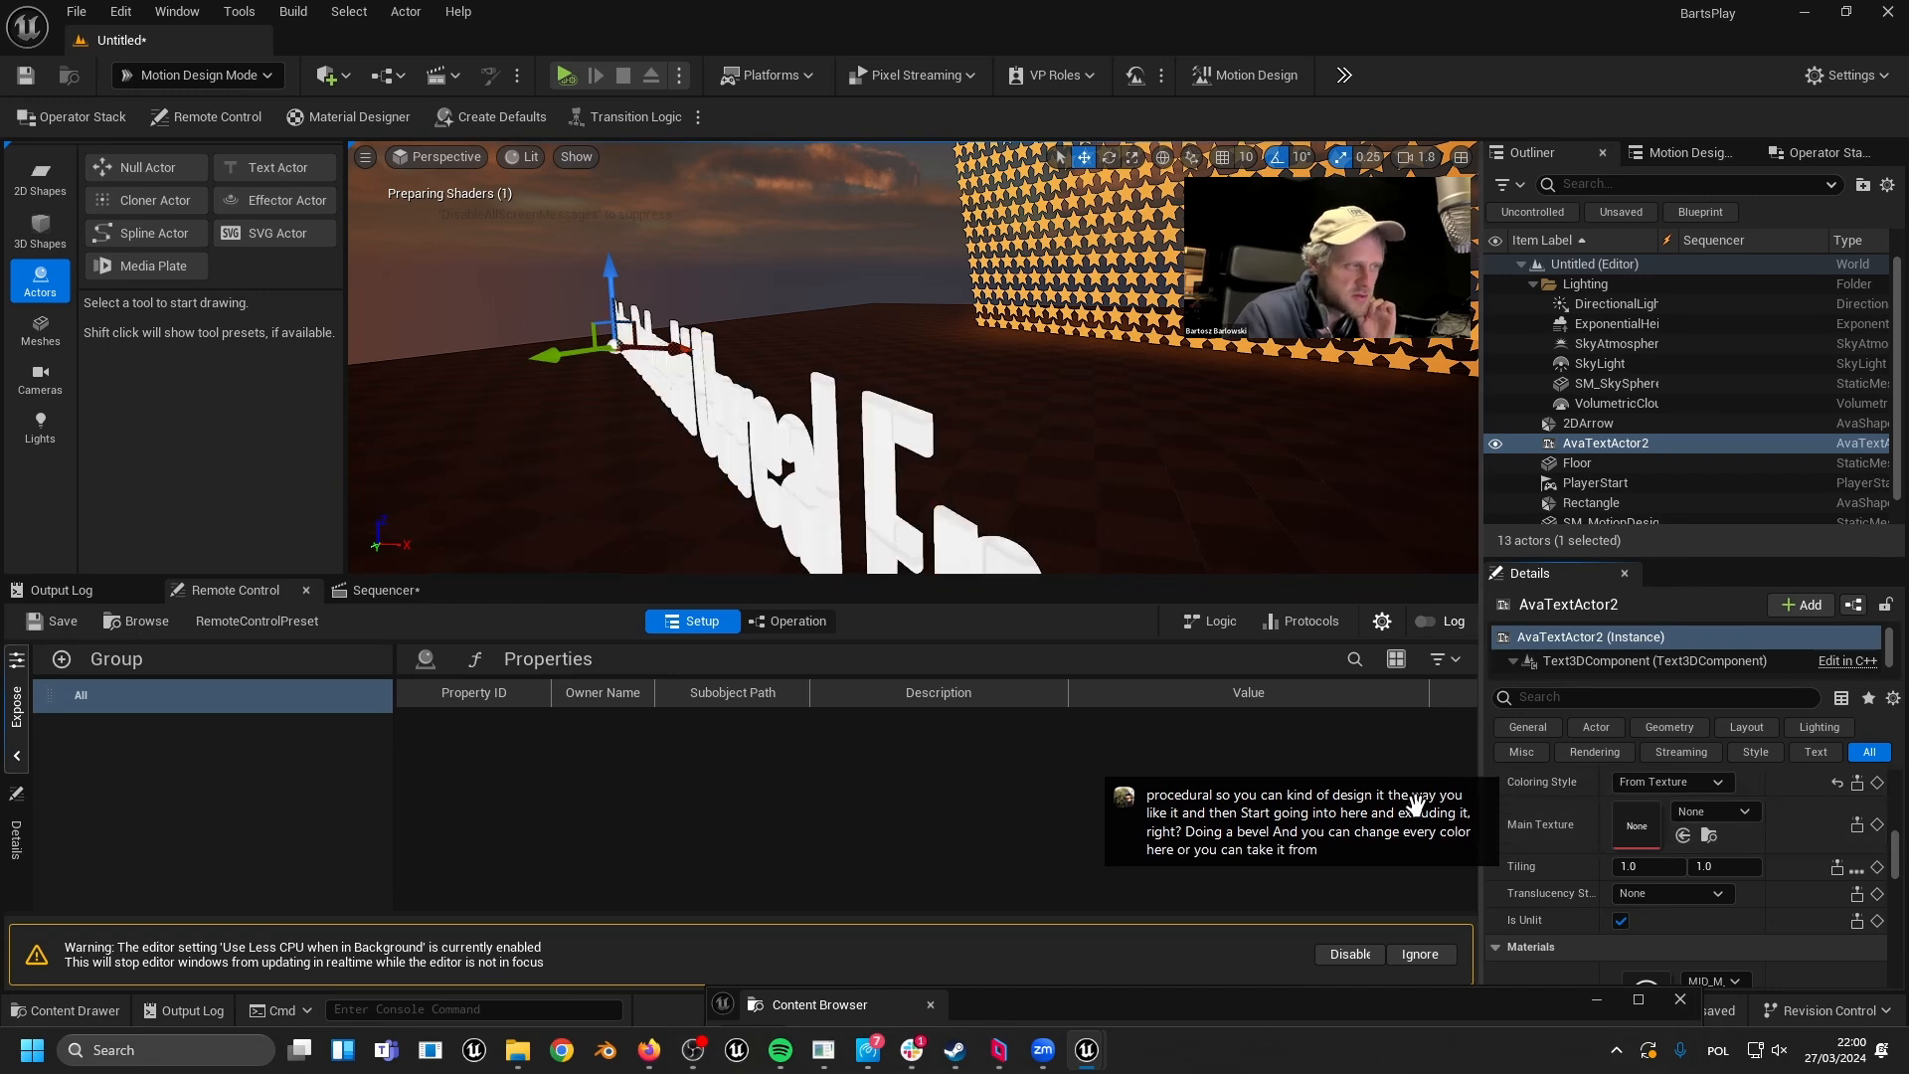
left_click(1754, 813)
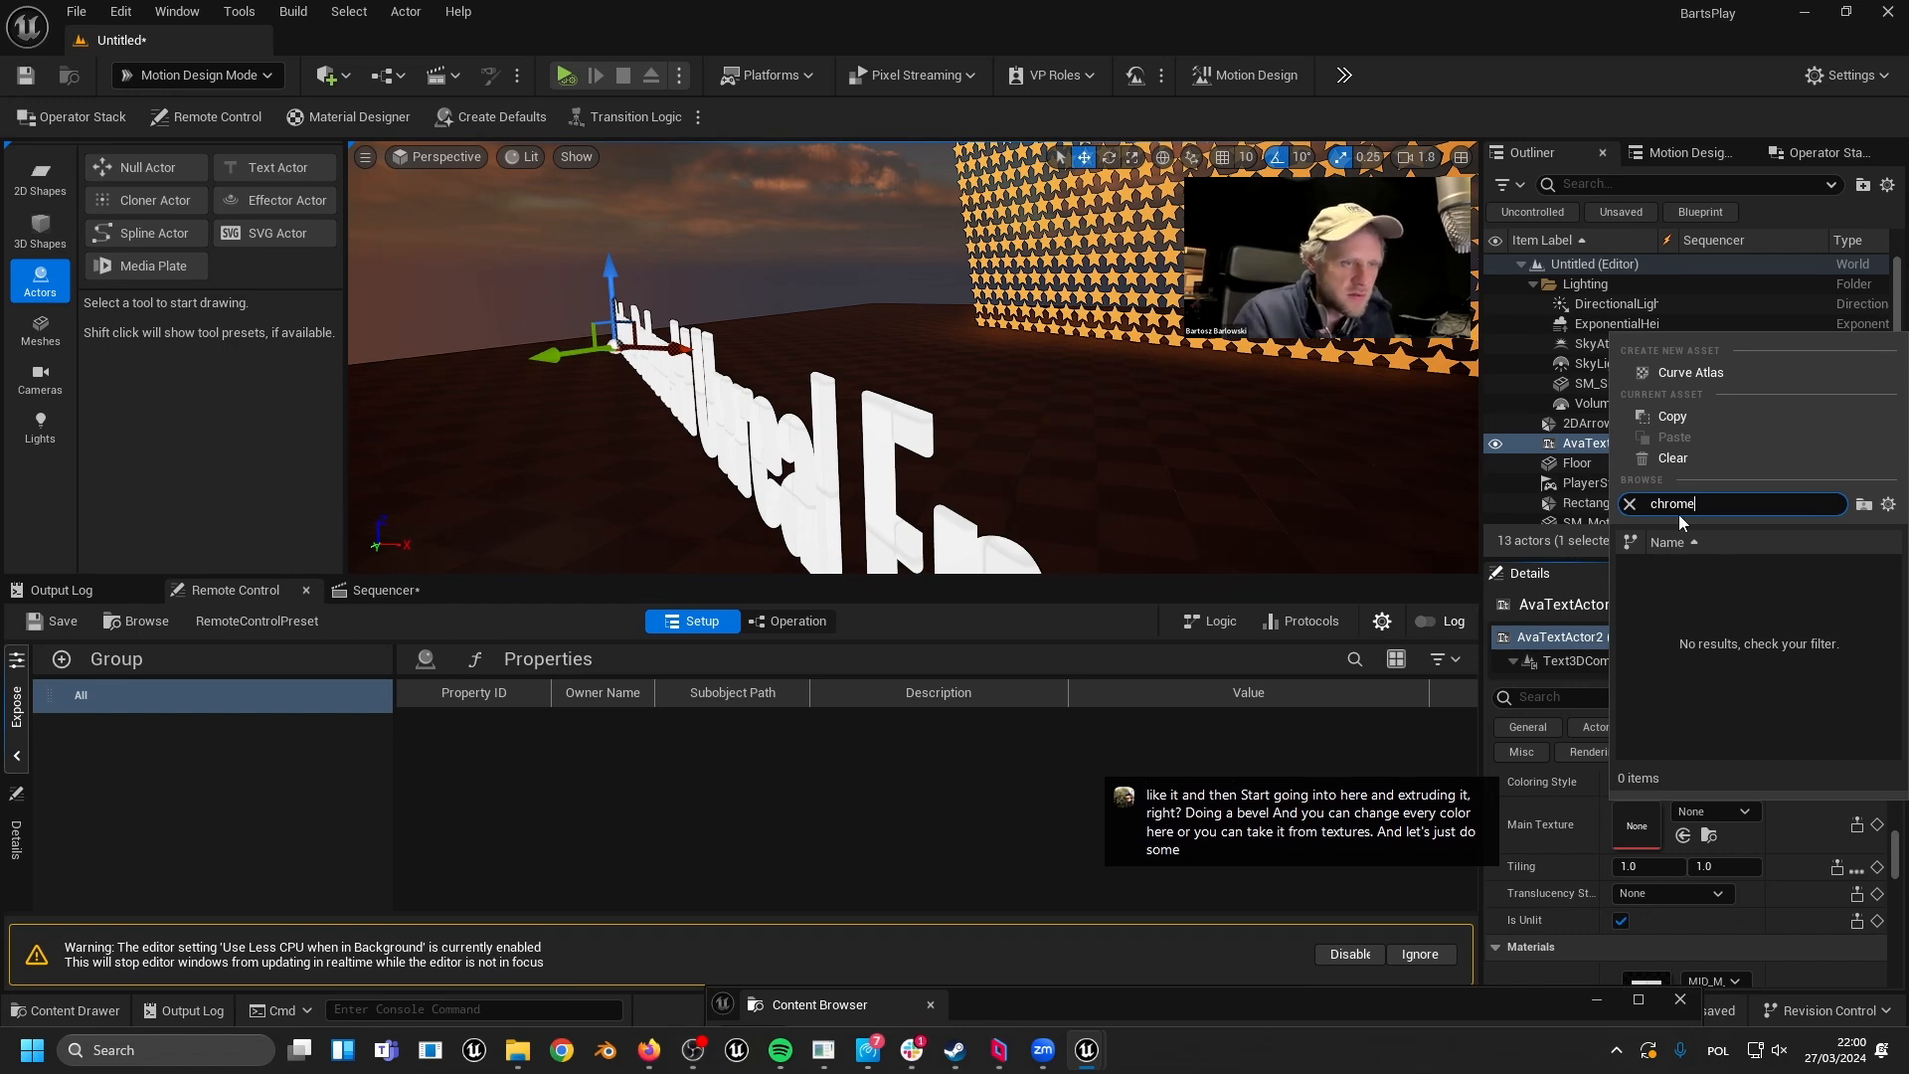
left_click(1630, 504)
- Browse the AutomotiveMaterials exterior material folders, including Metal, Glass, Plastic and Rubber, for a material suited to the text
left_click(66, 1010)
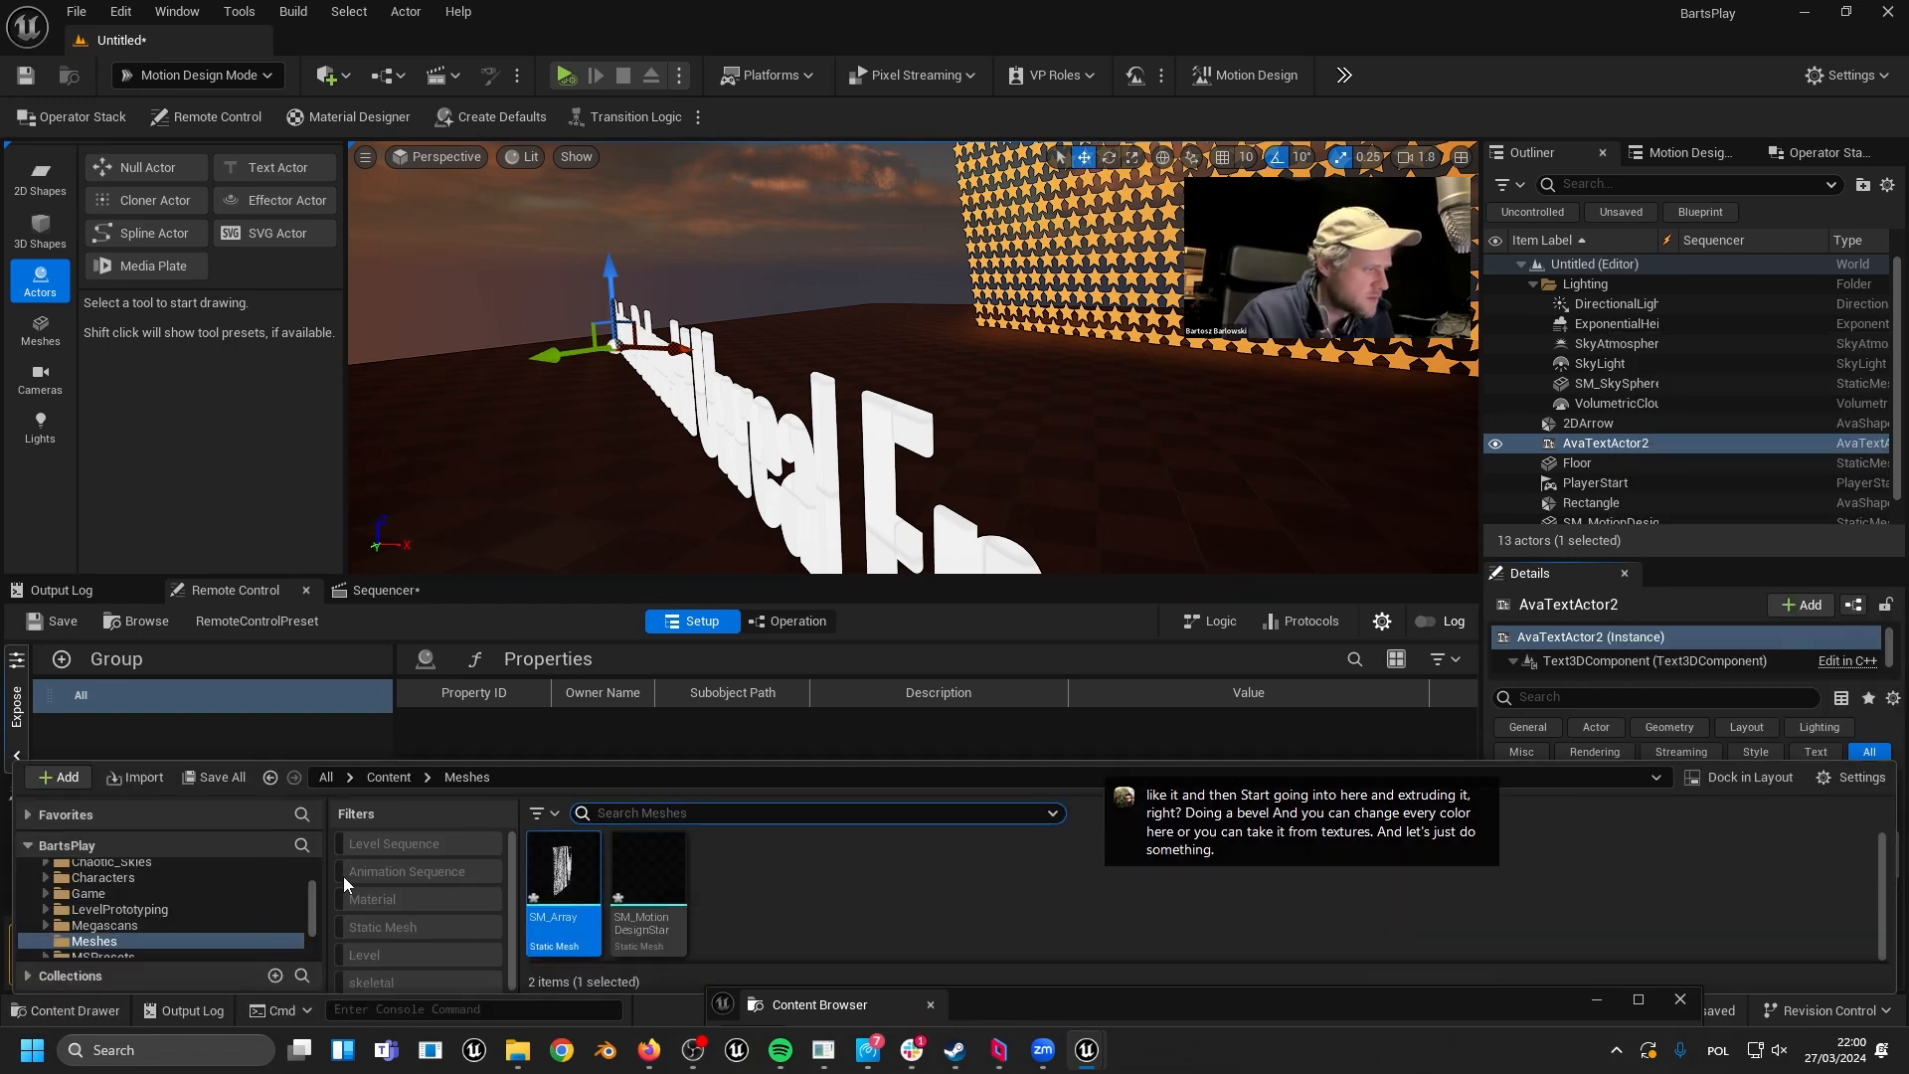
scroll(128, 903, "up", 3)
left_click(129, 933)
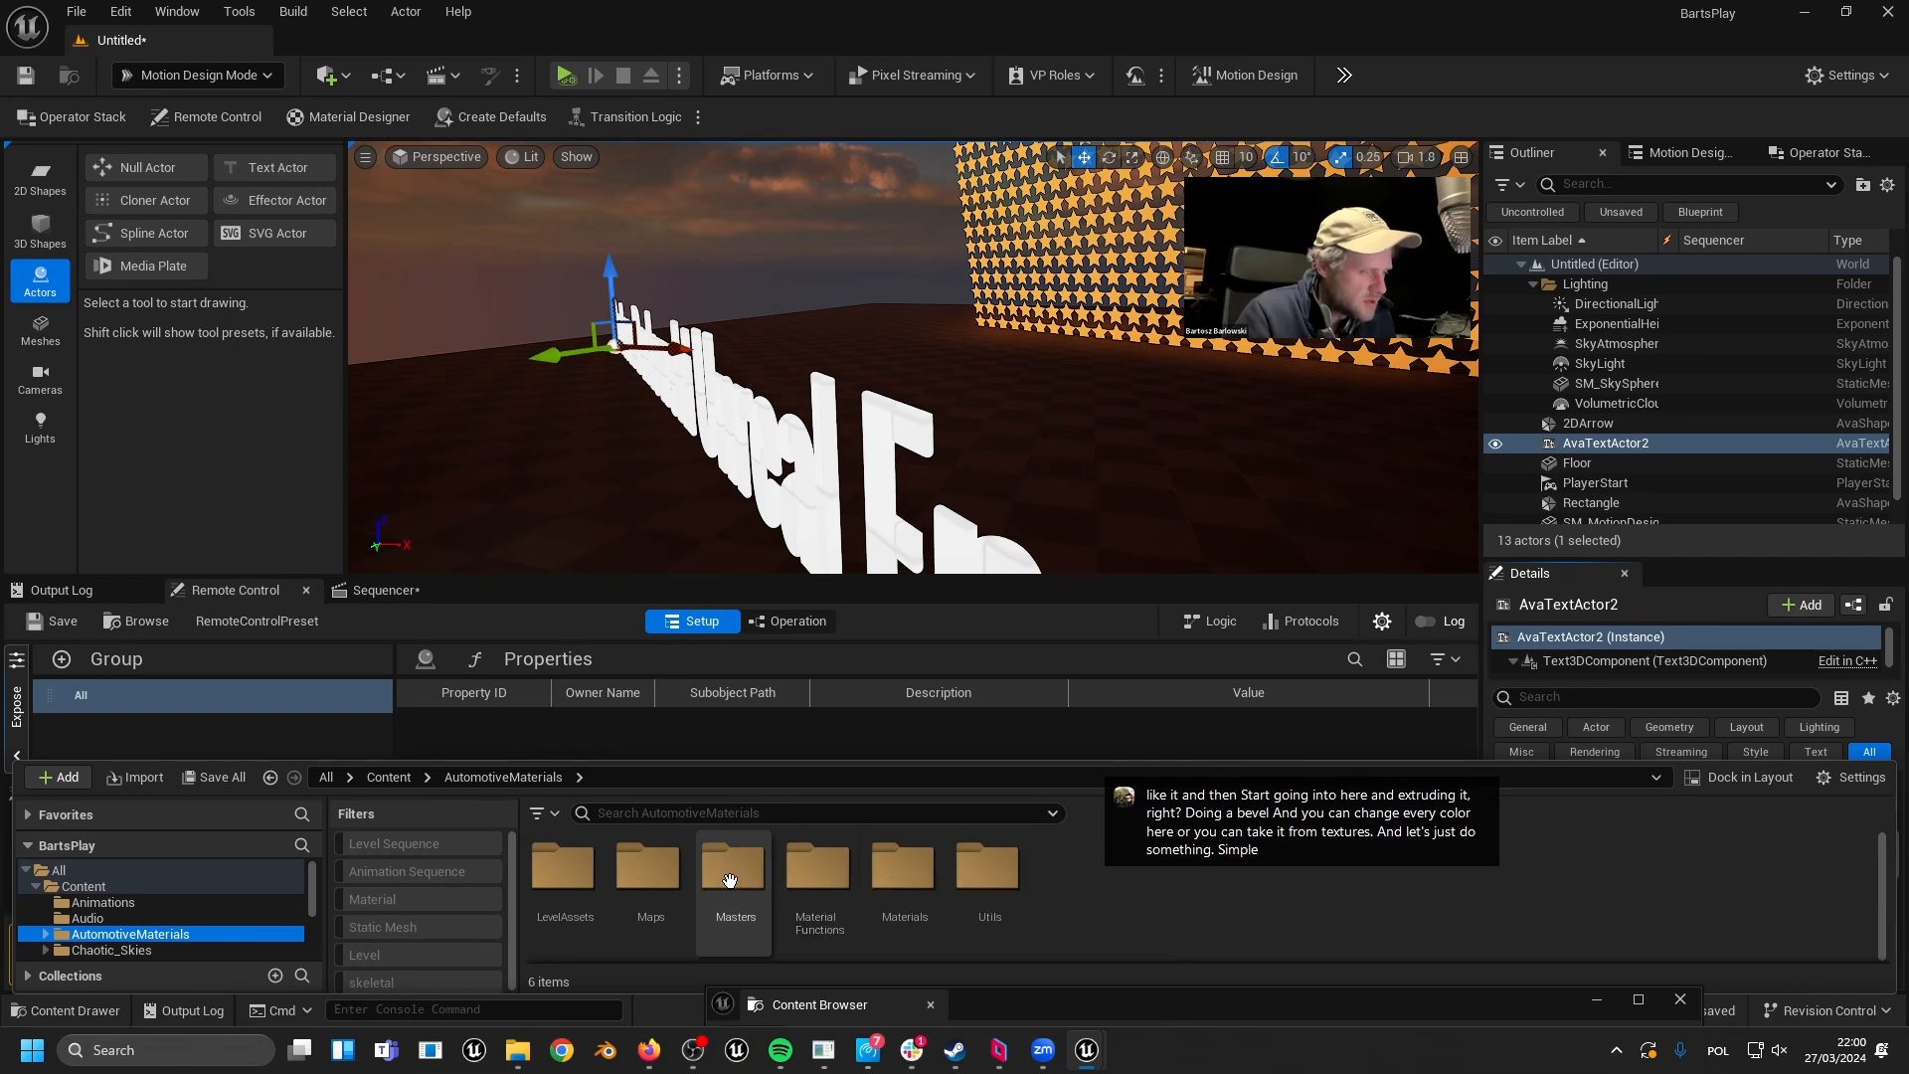
double_click(907, 875)
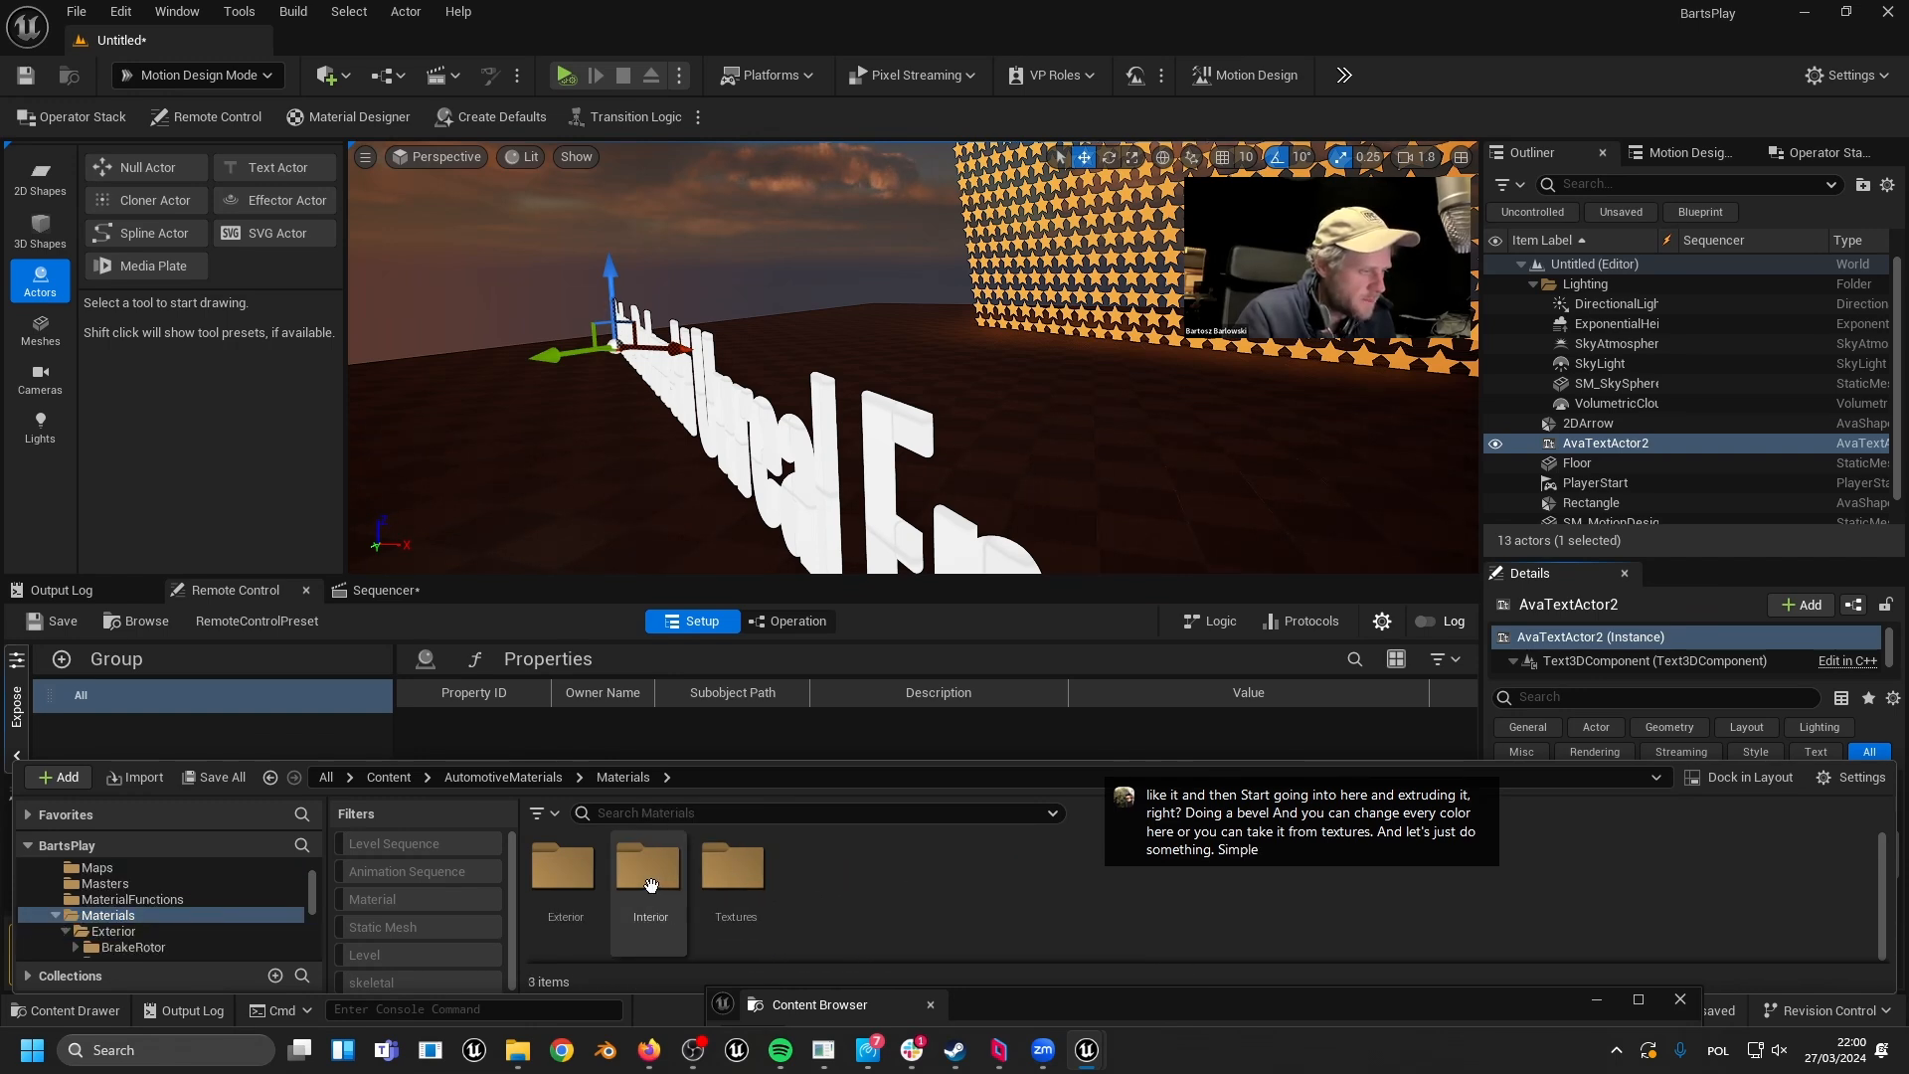
double_click(563, 867)
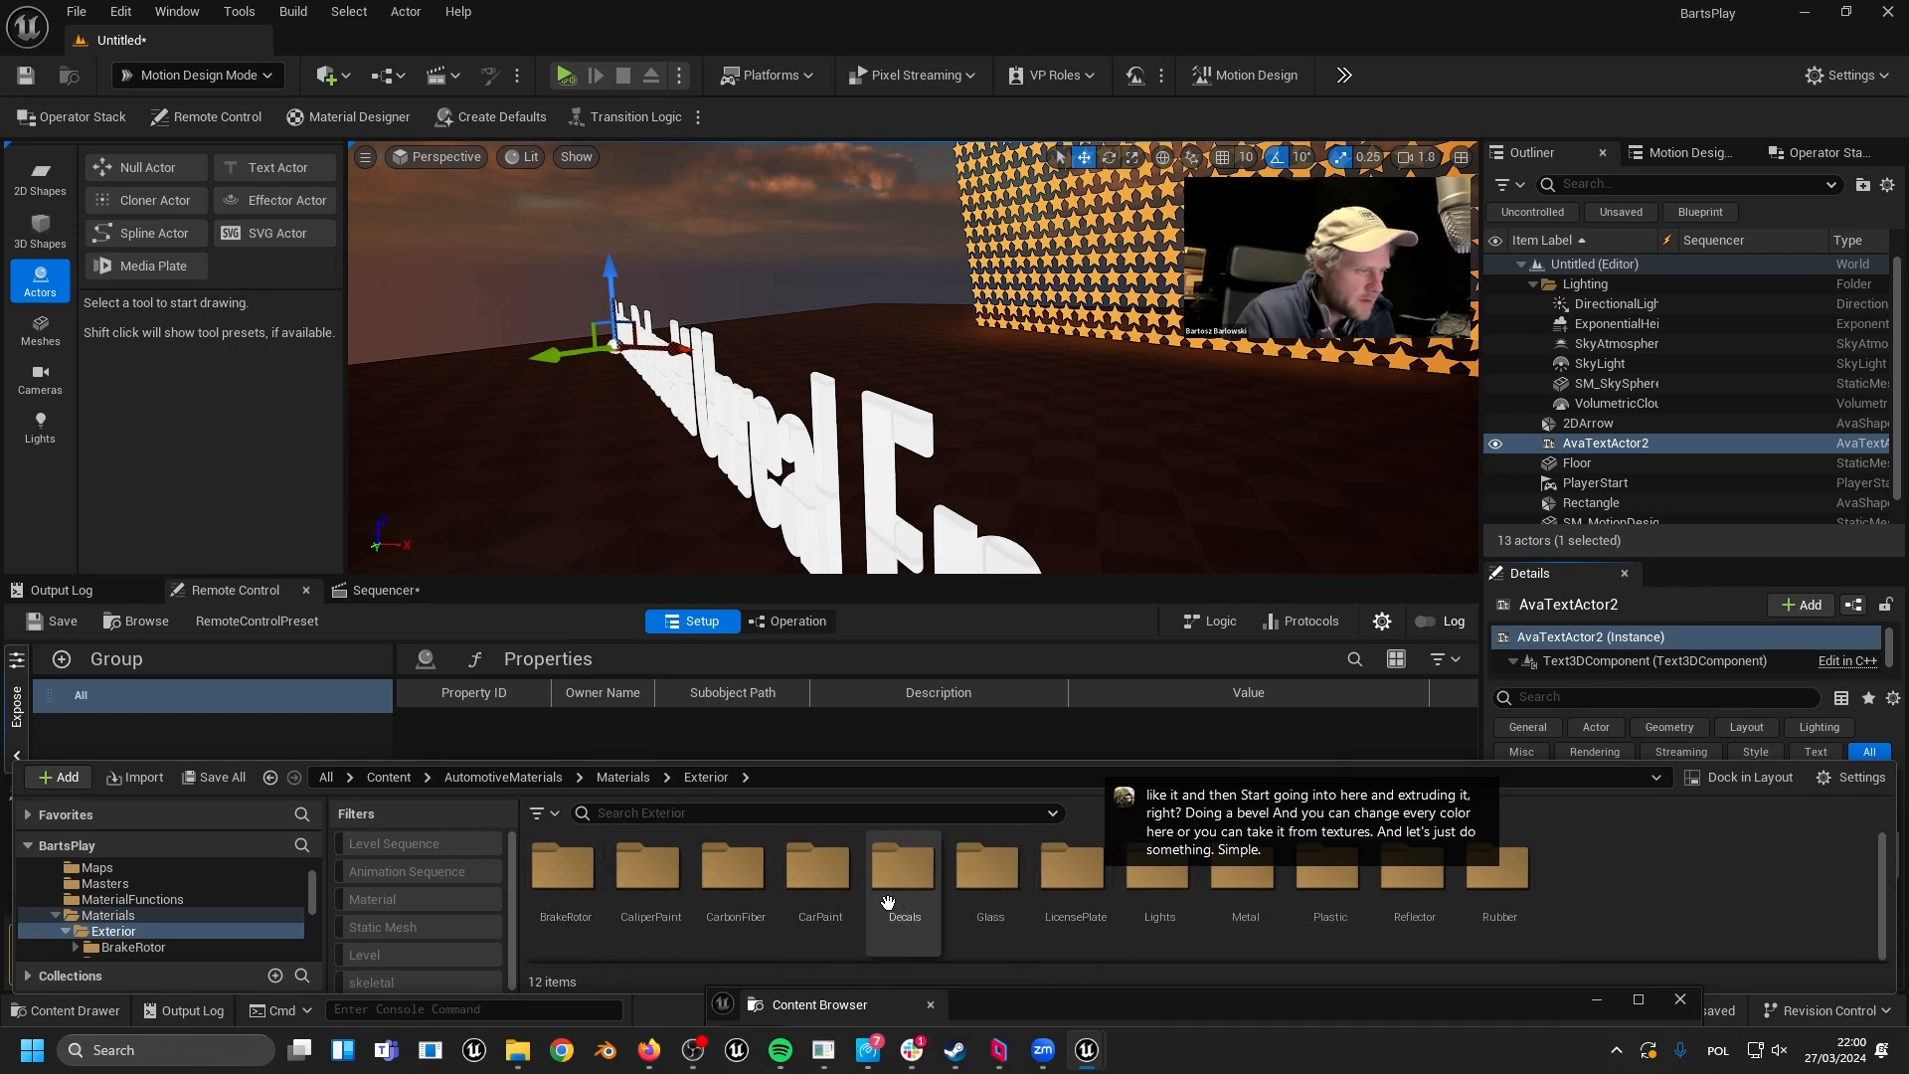
double_click(1252, 895)
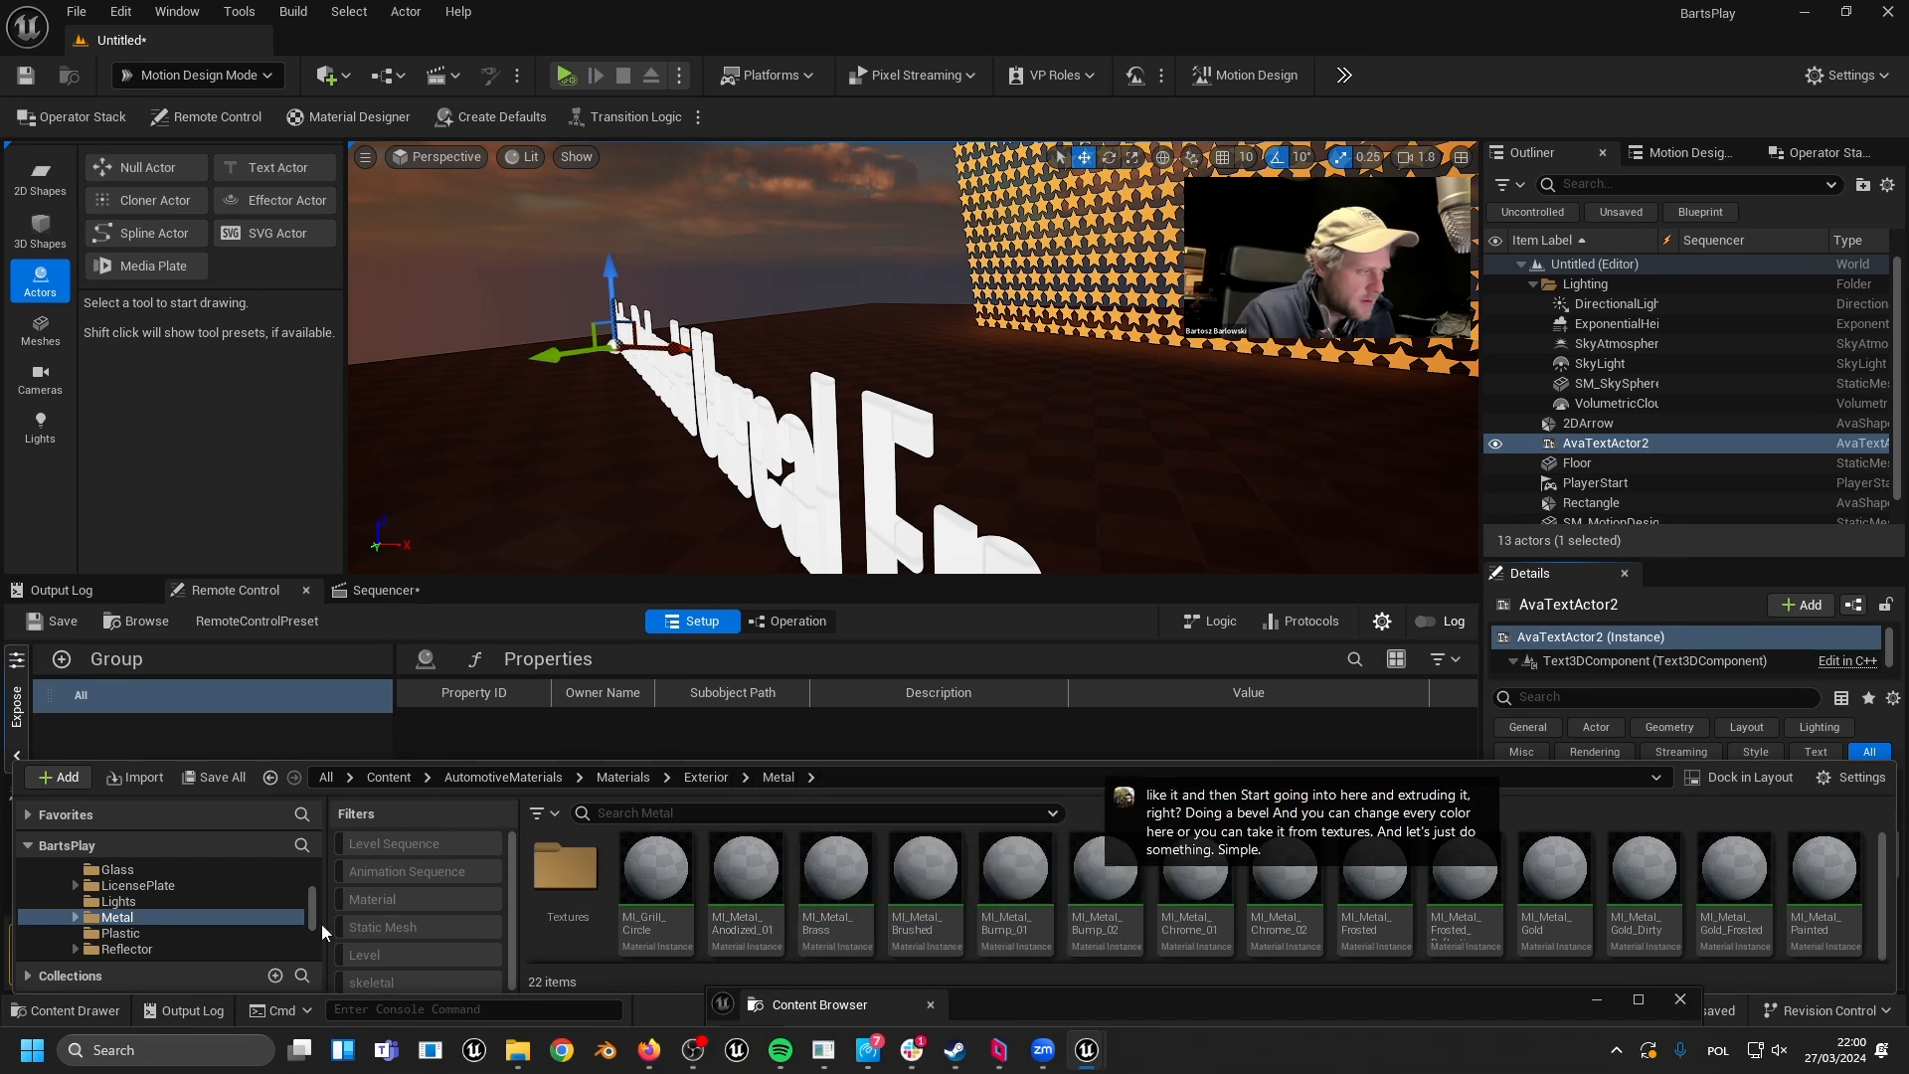
left_click(117, 901)
left_click(117, 871)
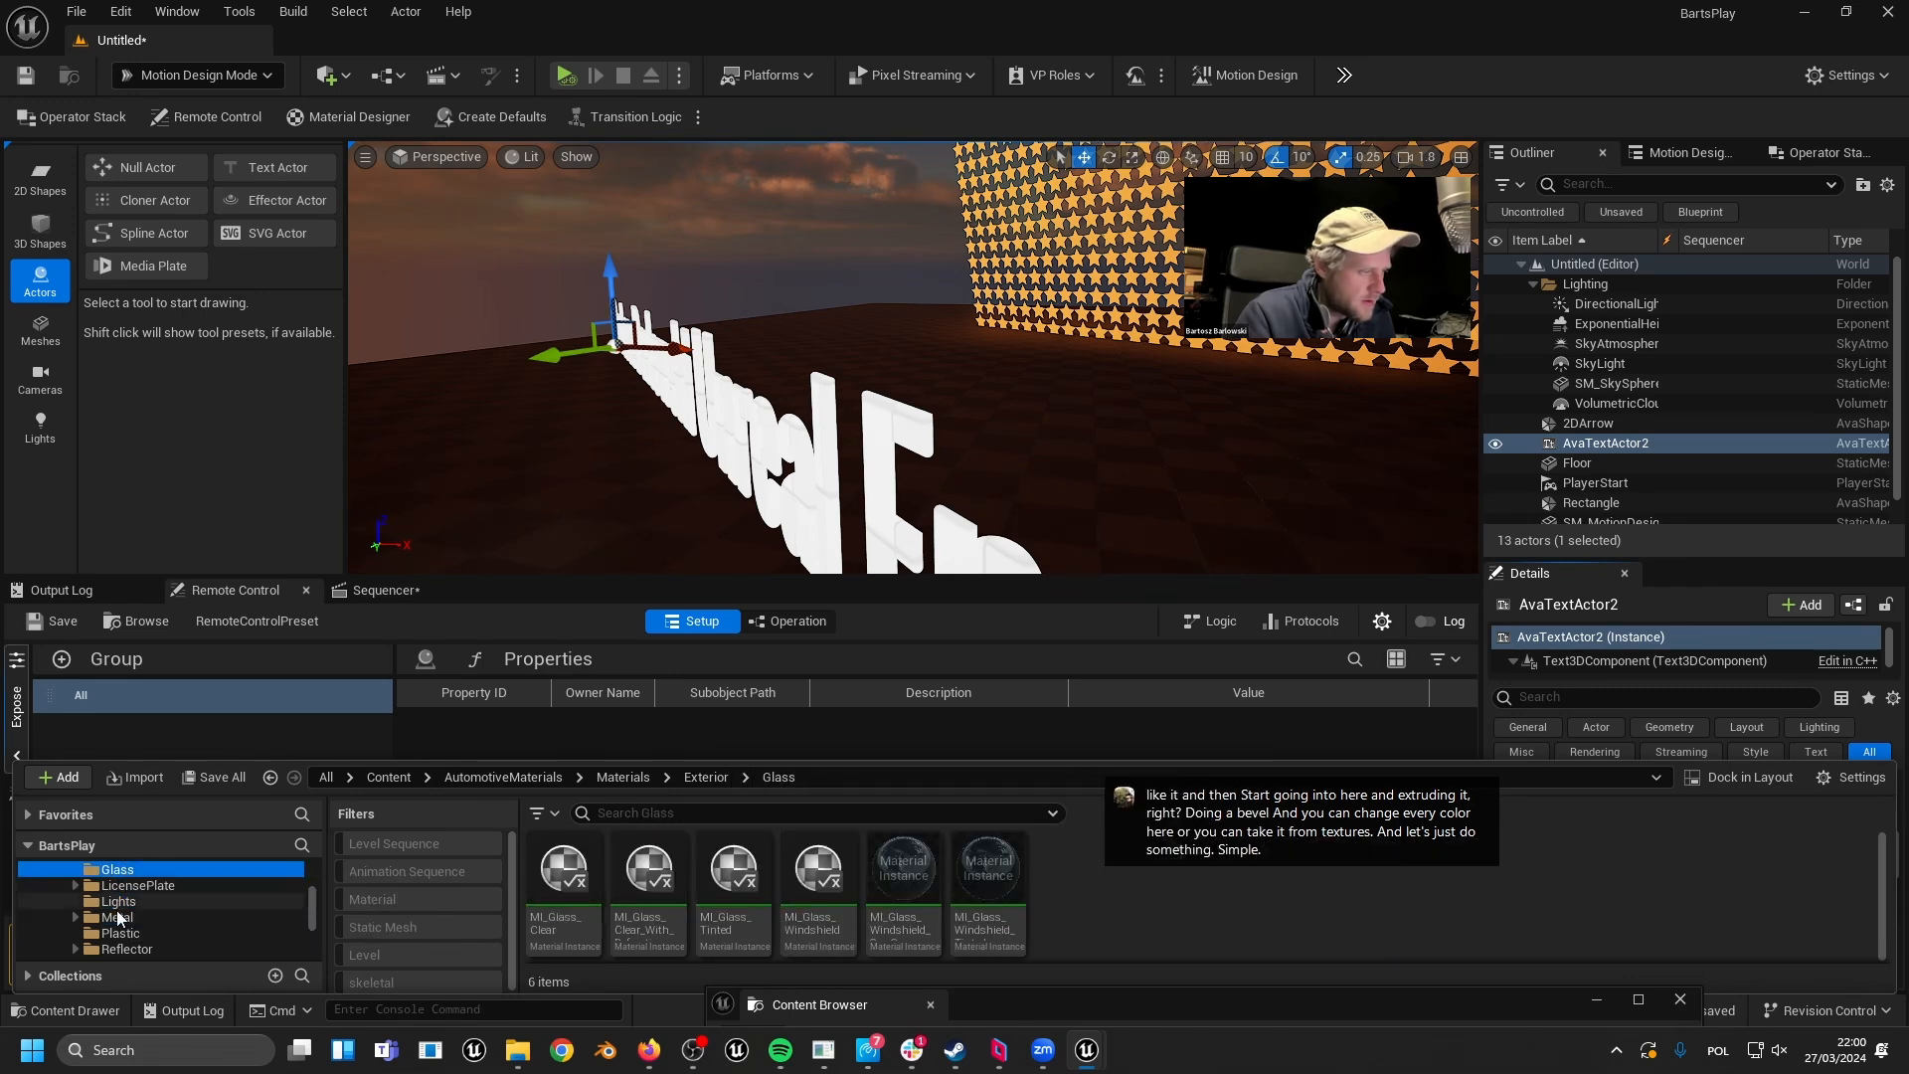
left_click(119, 932)
left_click(126, 948)
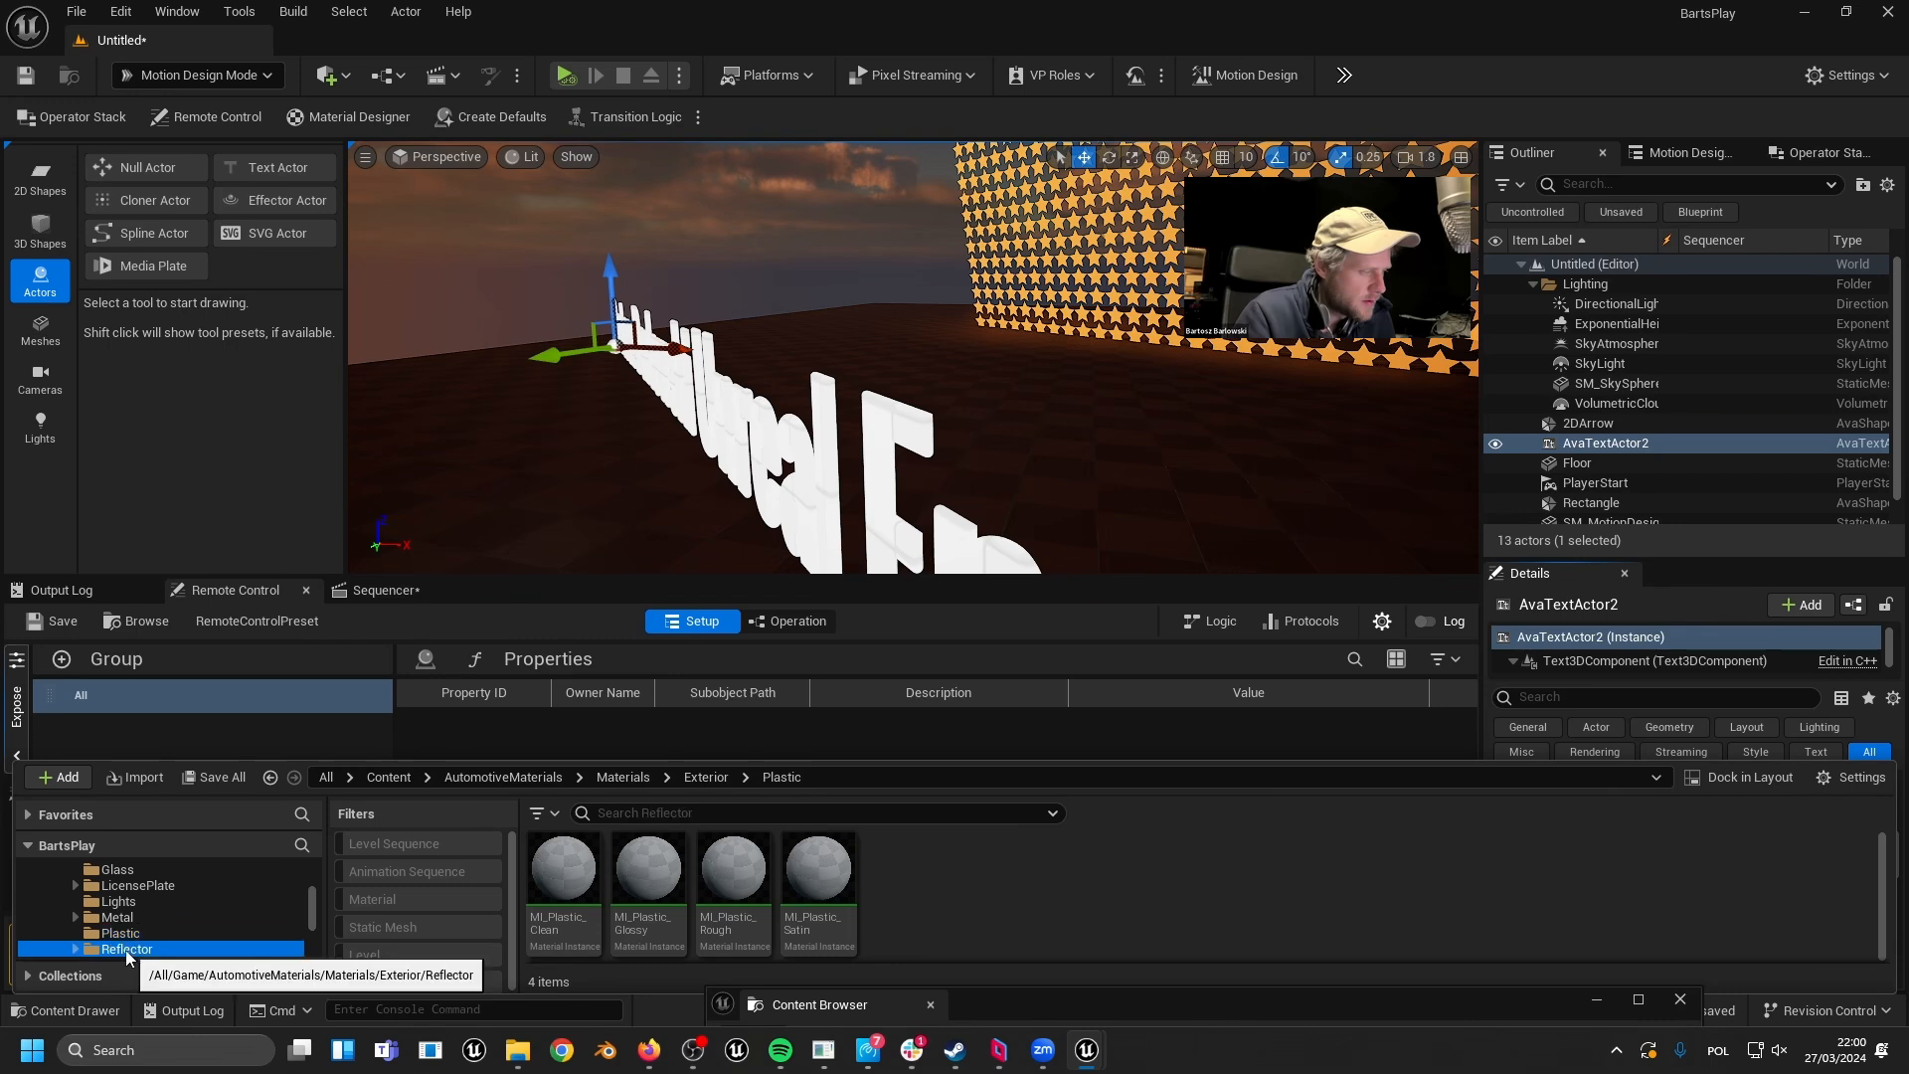
left_click(132, 952)
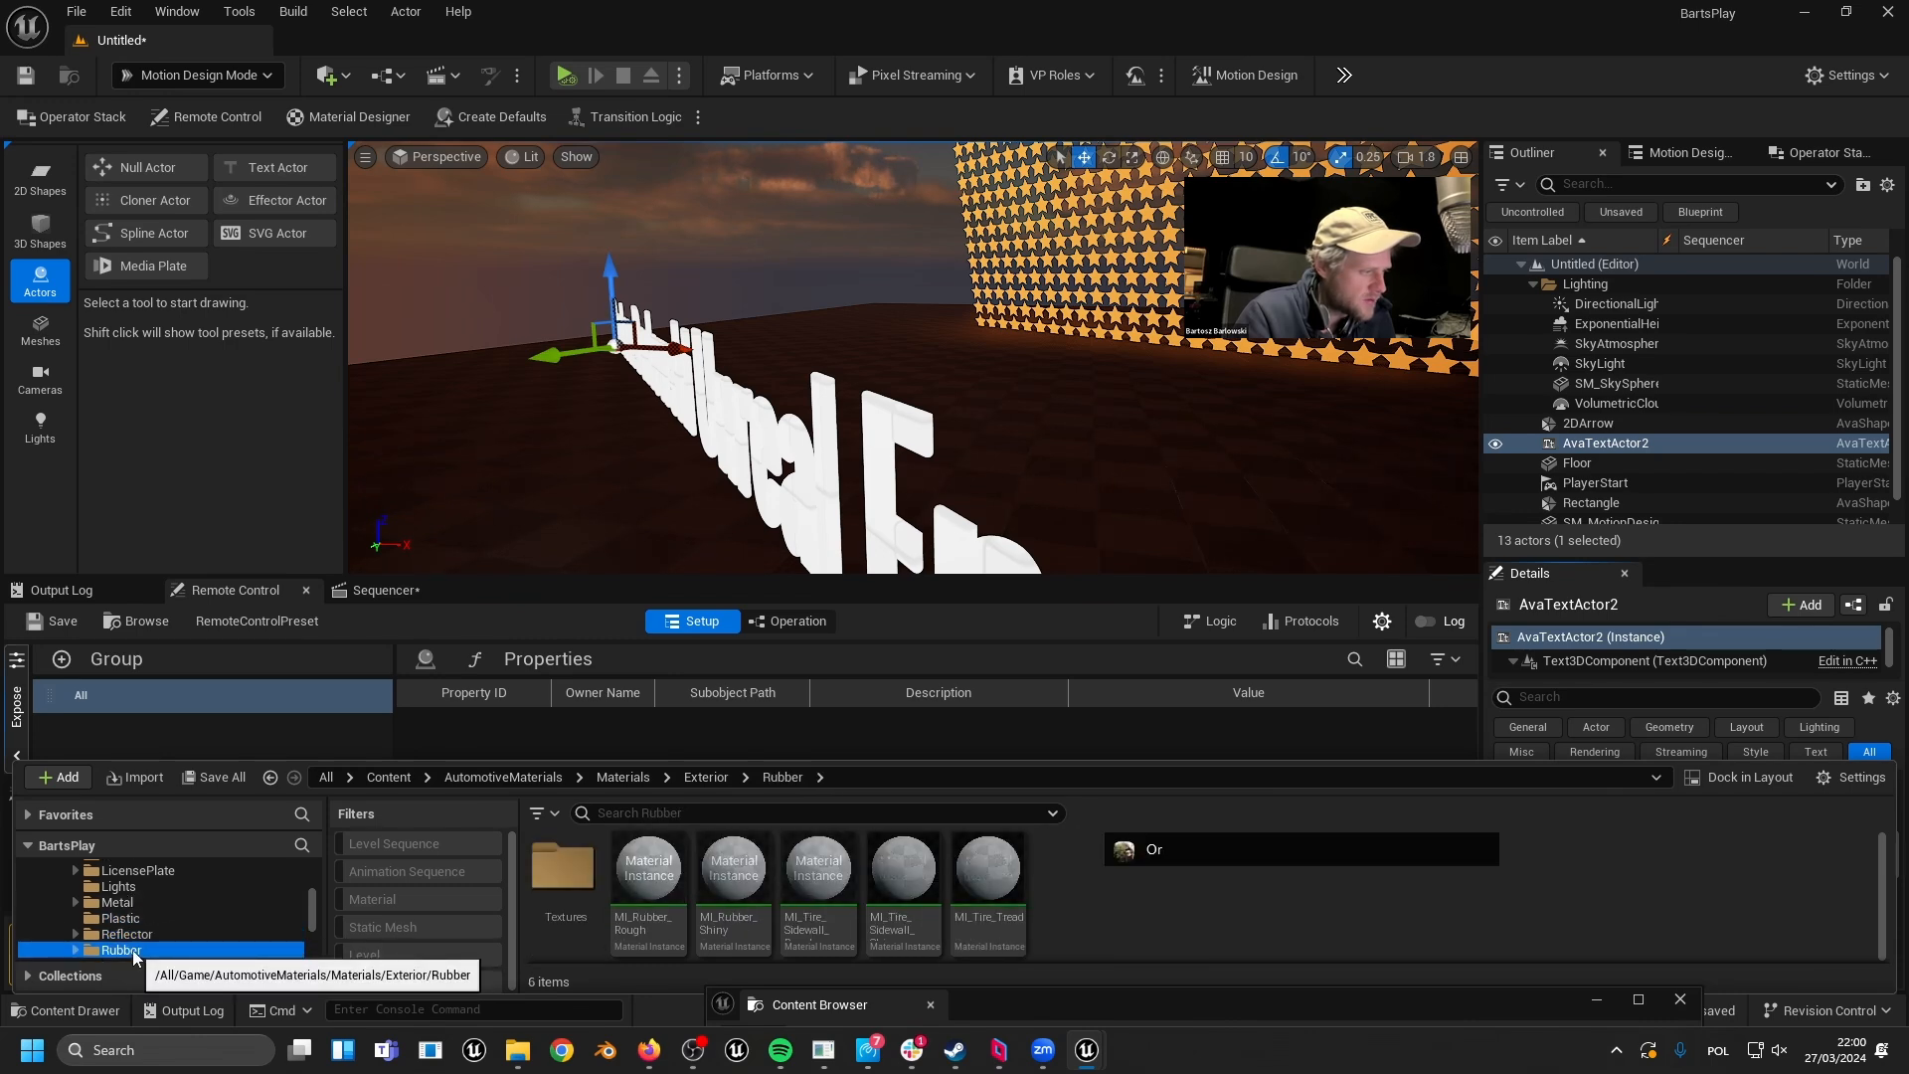
- Check the Interior folder and the Masters materials in AutomotiveMaterials for alternatives to the exterior materials
scroll(123, 898, "up", 5)
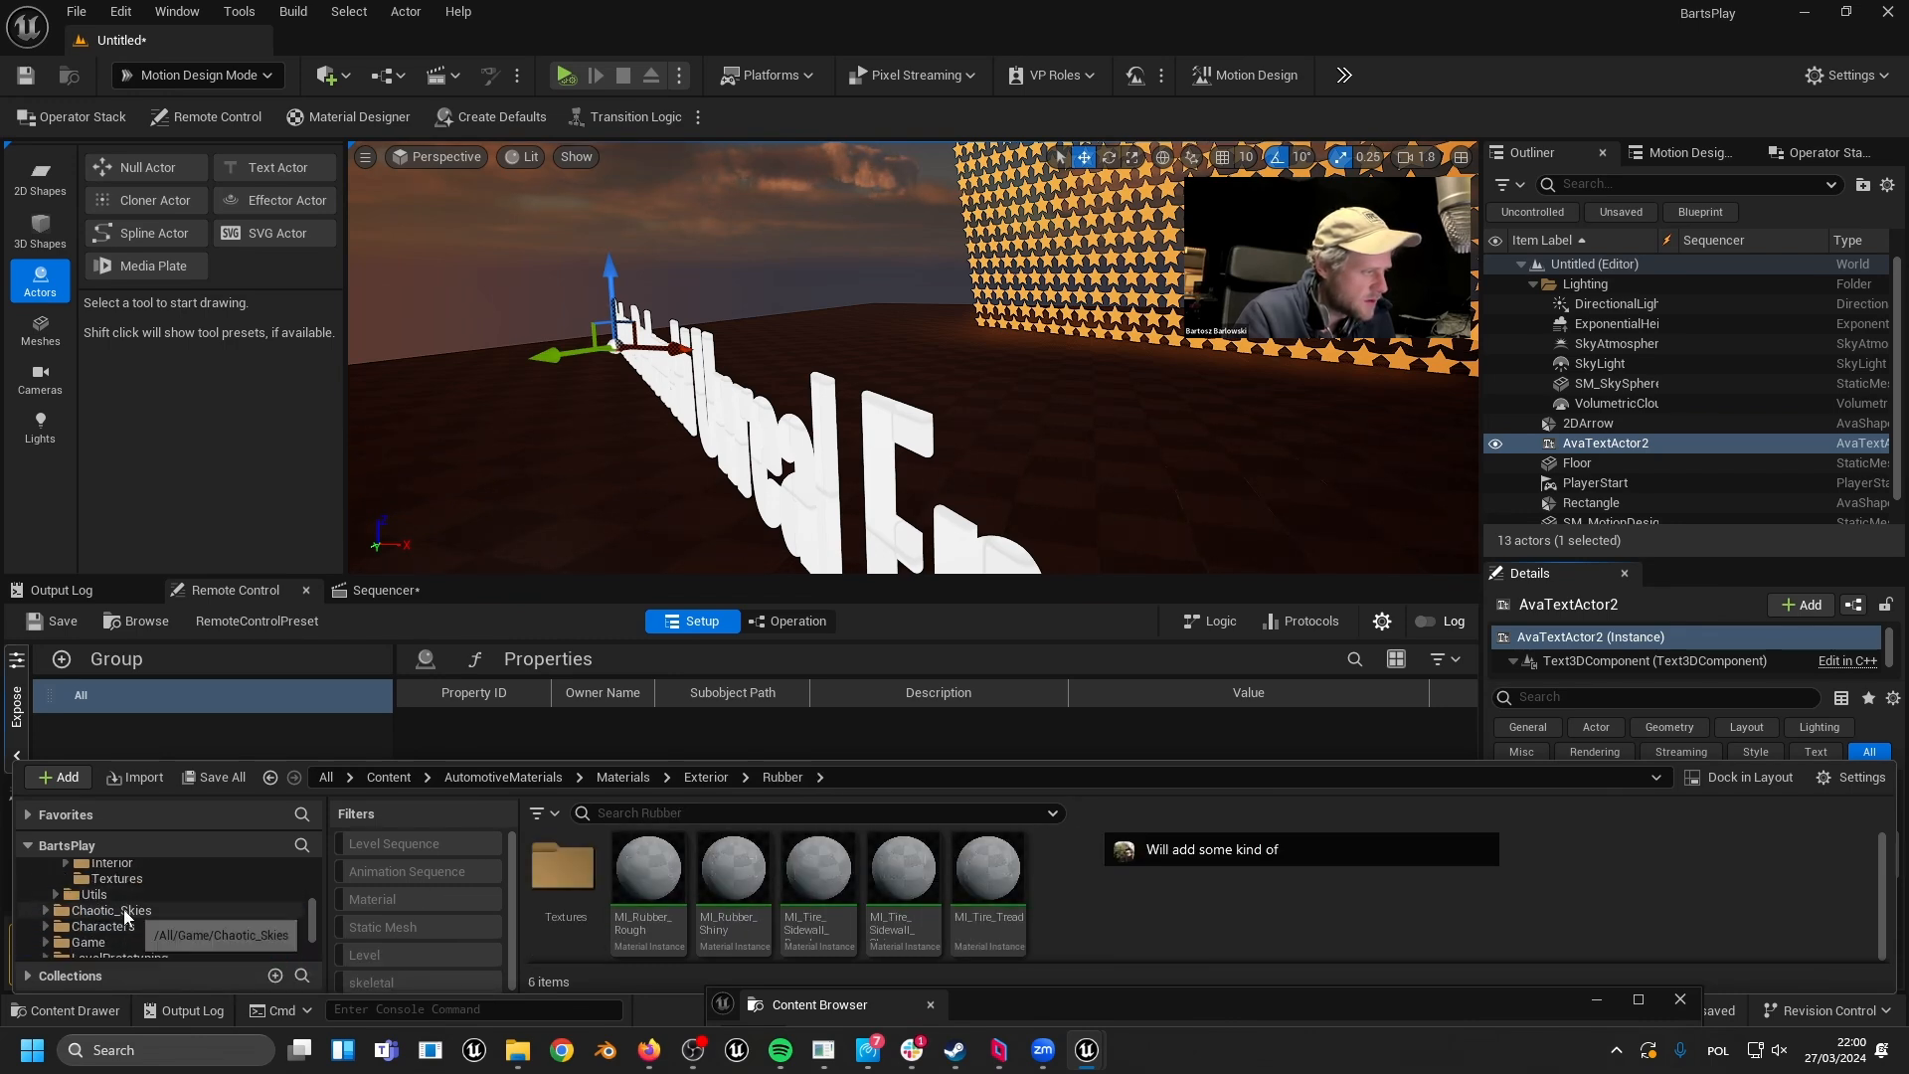
left_click(110, 881)
left_click(109, 865)
scroll(105, 883, "up", 5)
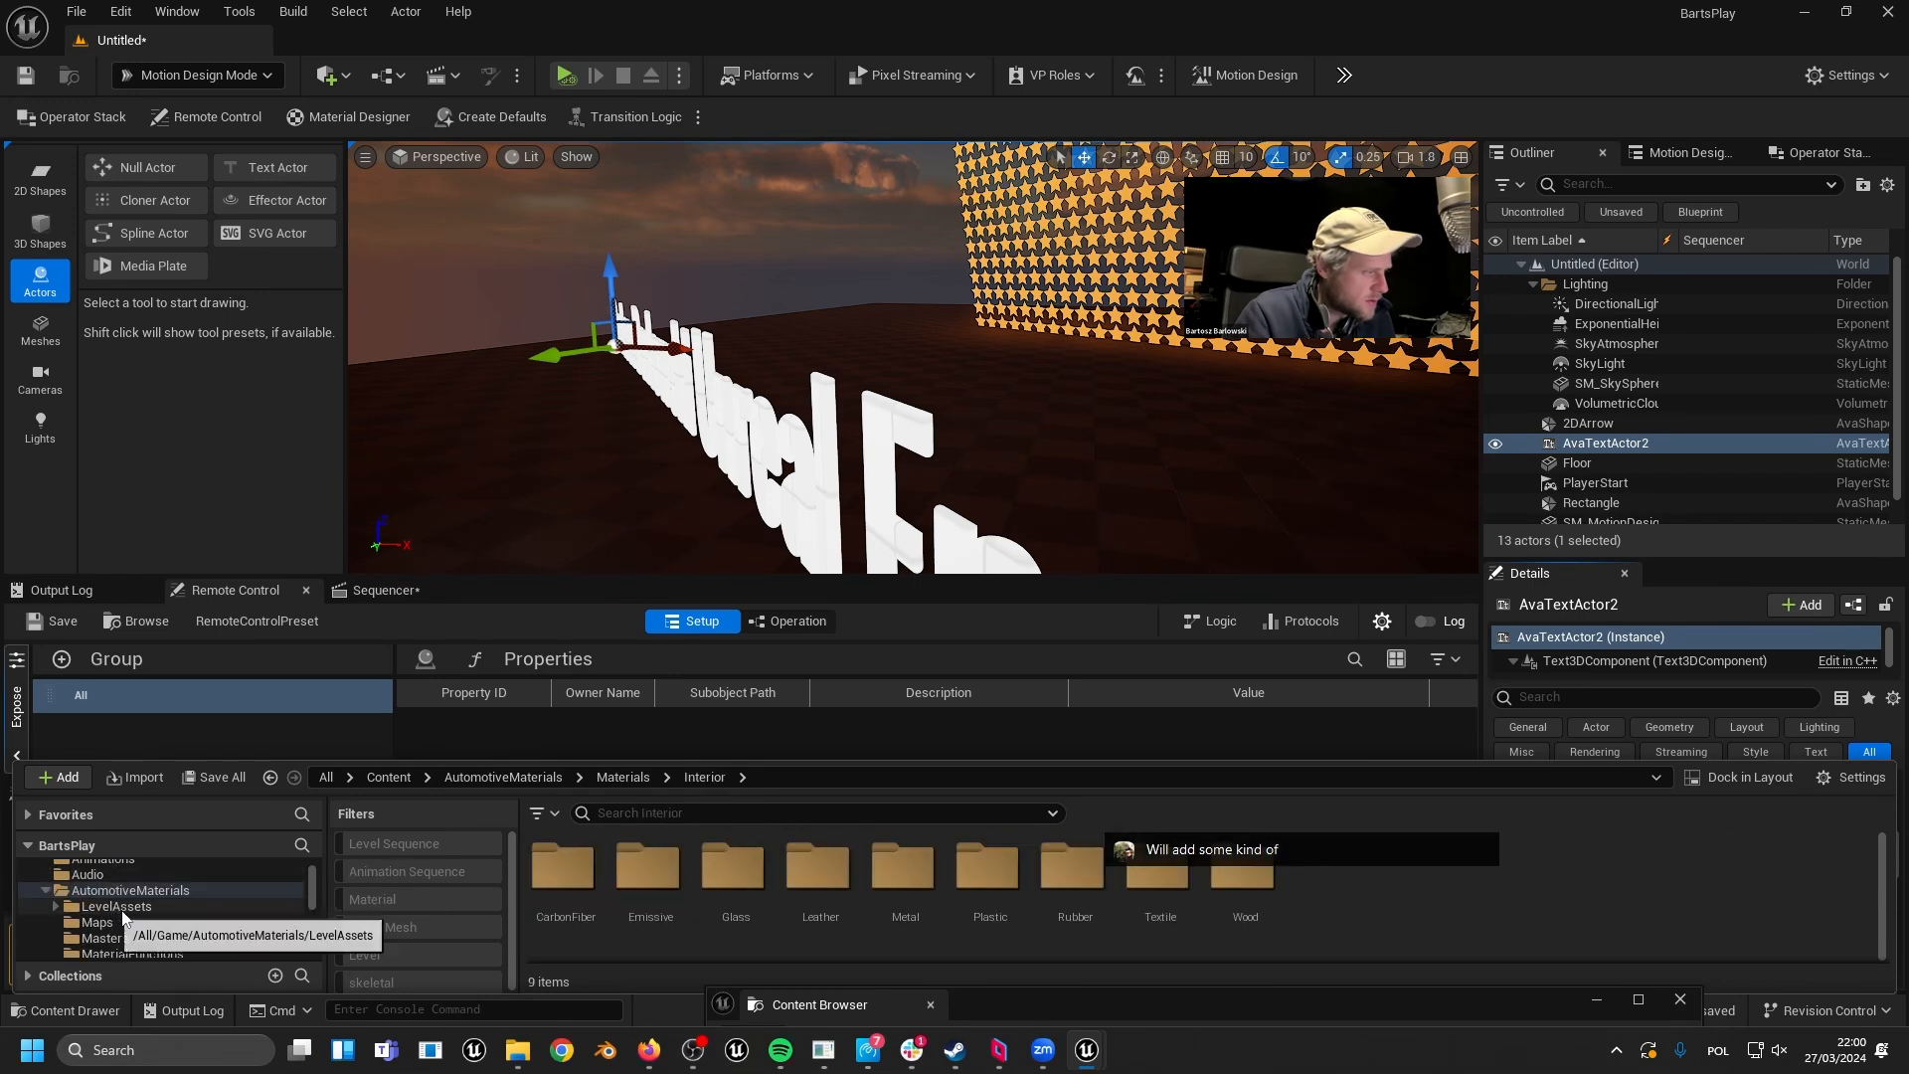
left_click(103, 938)
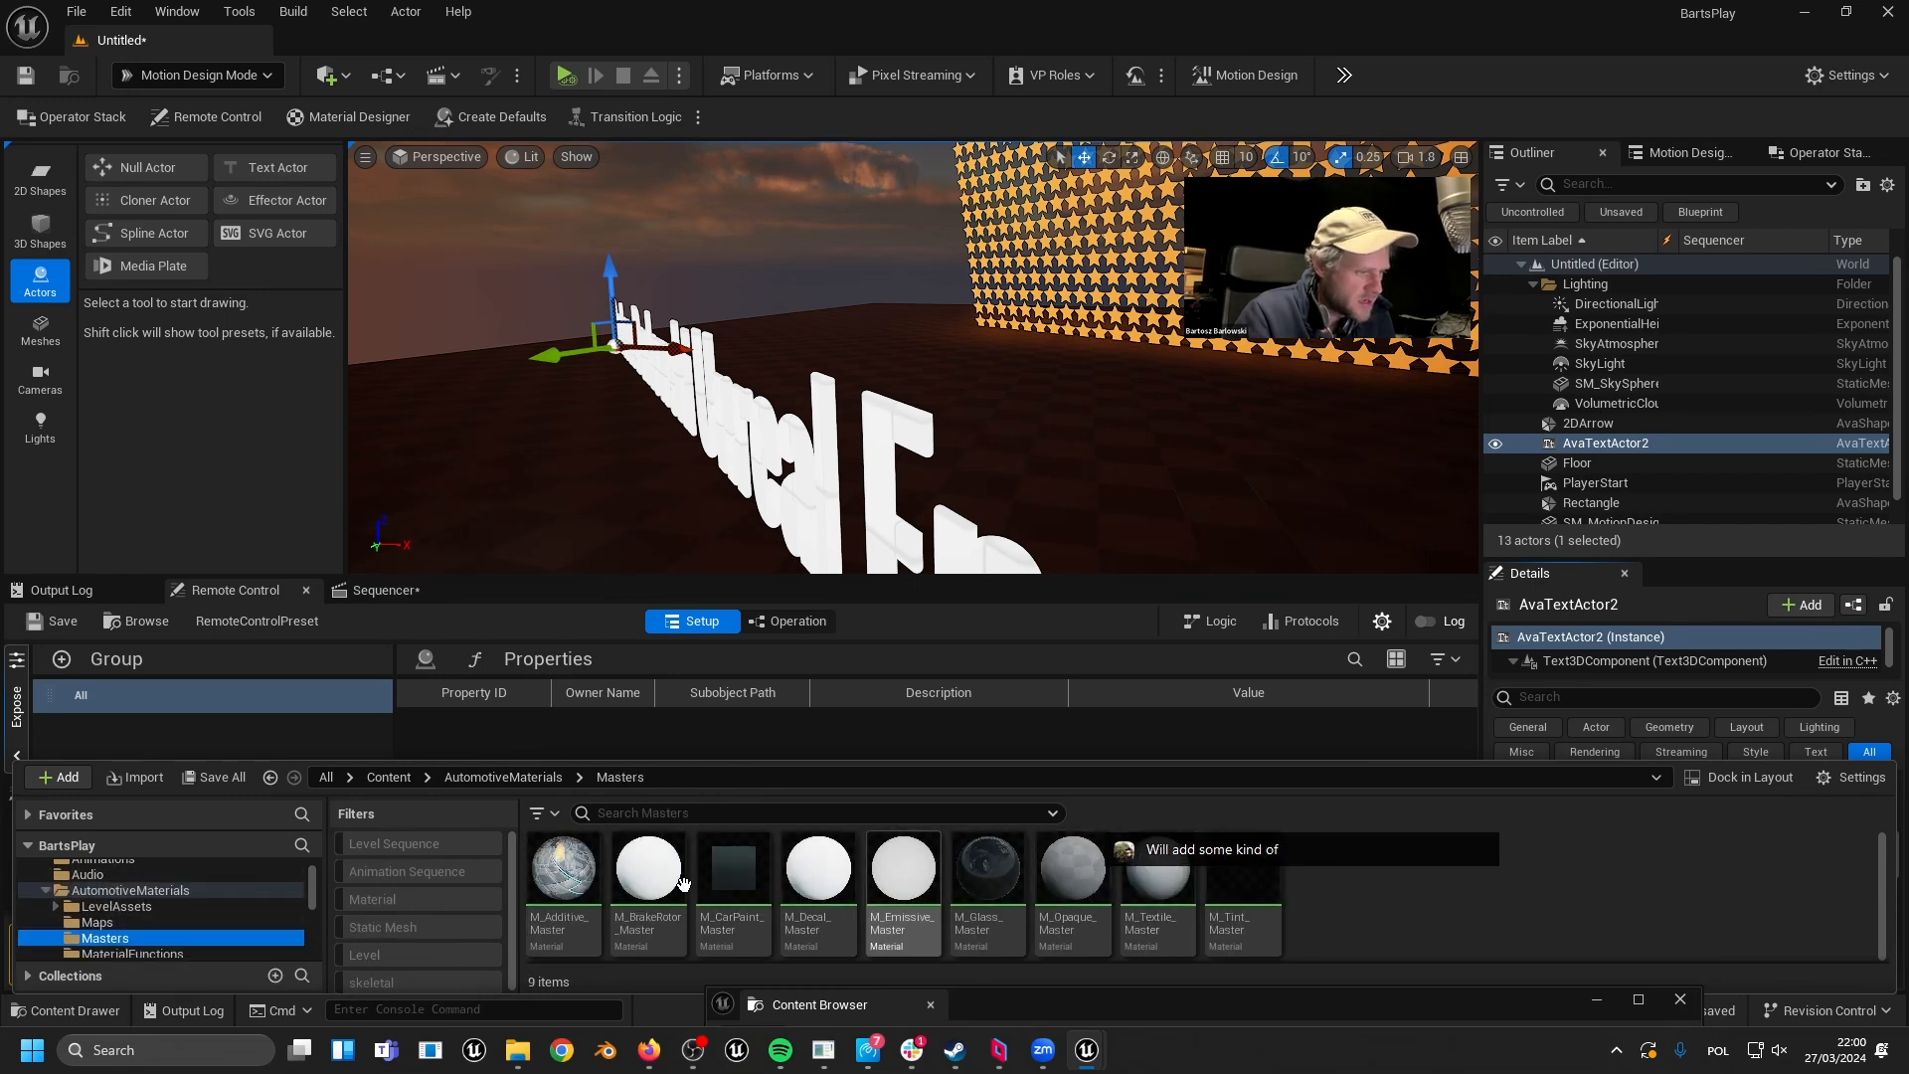
left_click(239, 890)
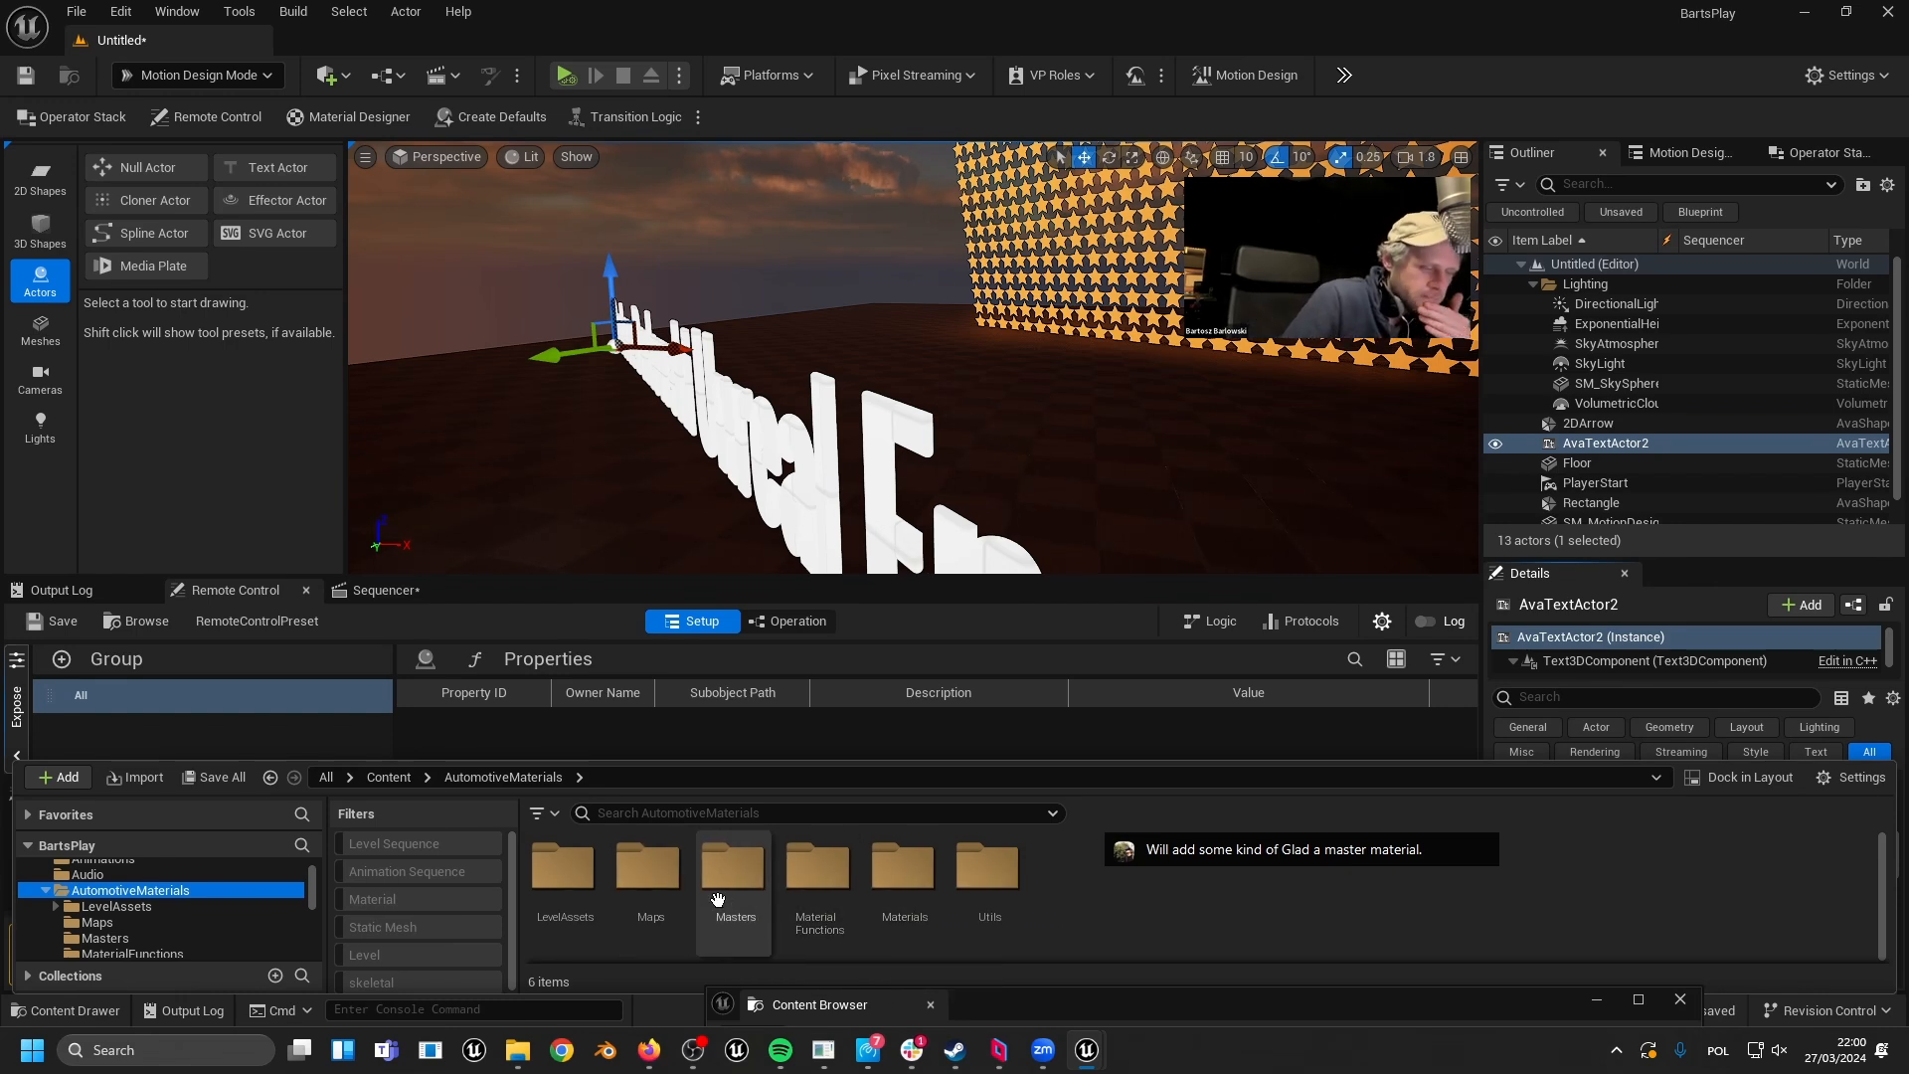
left_click(757, 887)
double_click(757, 888)
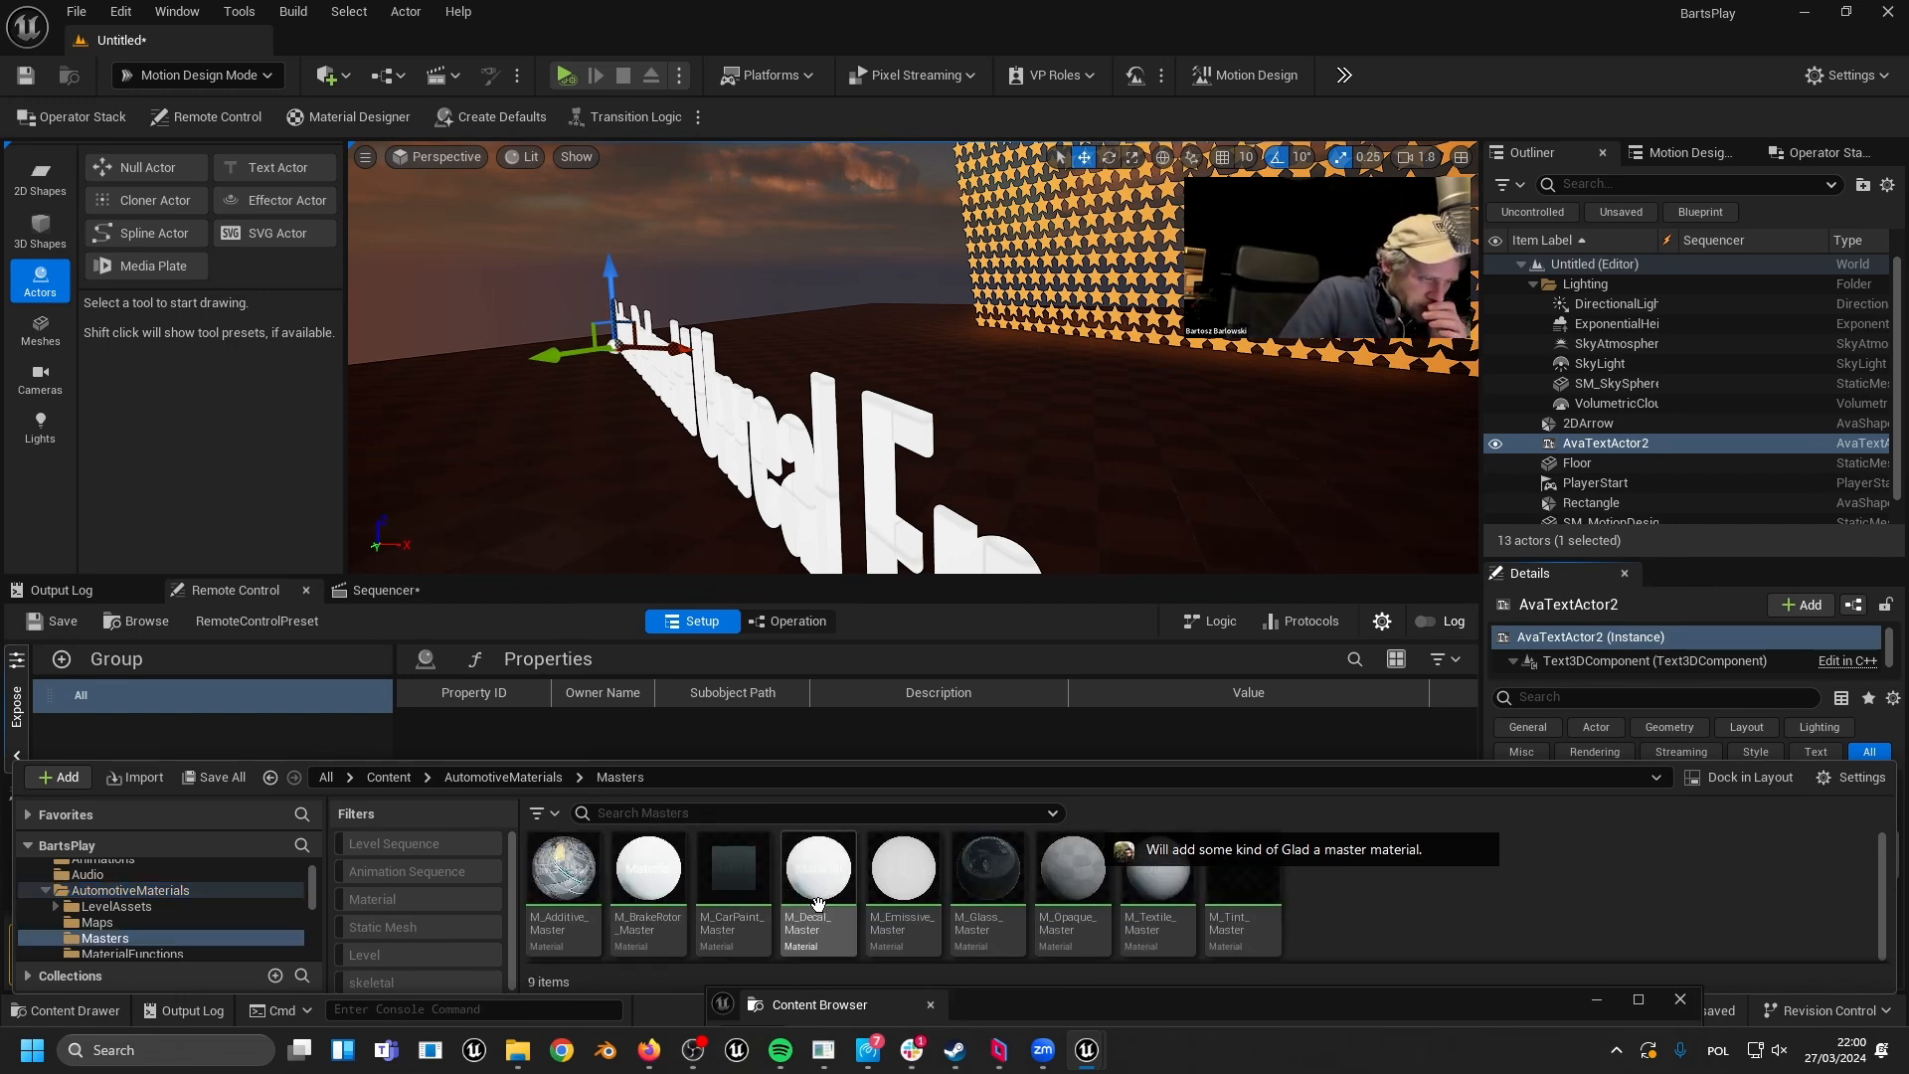
- Apply the second brown leather material from the AutomotiveMaterials Interior Leather folder to the front of the 3D text
left_click(110, 890)
left_click(903, 888)
double_click(903, 887)
double_click(668, 887)
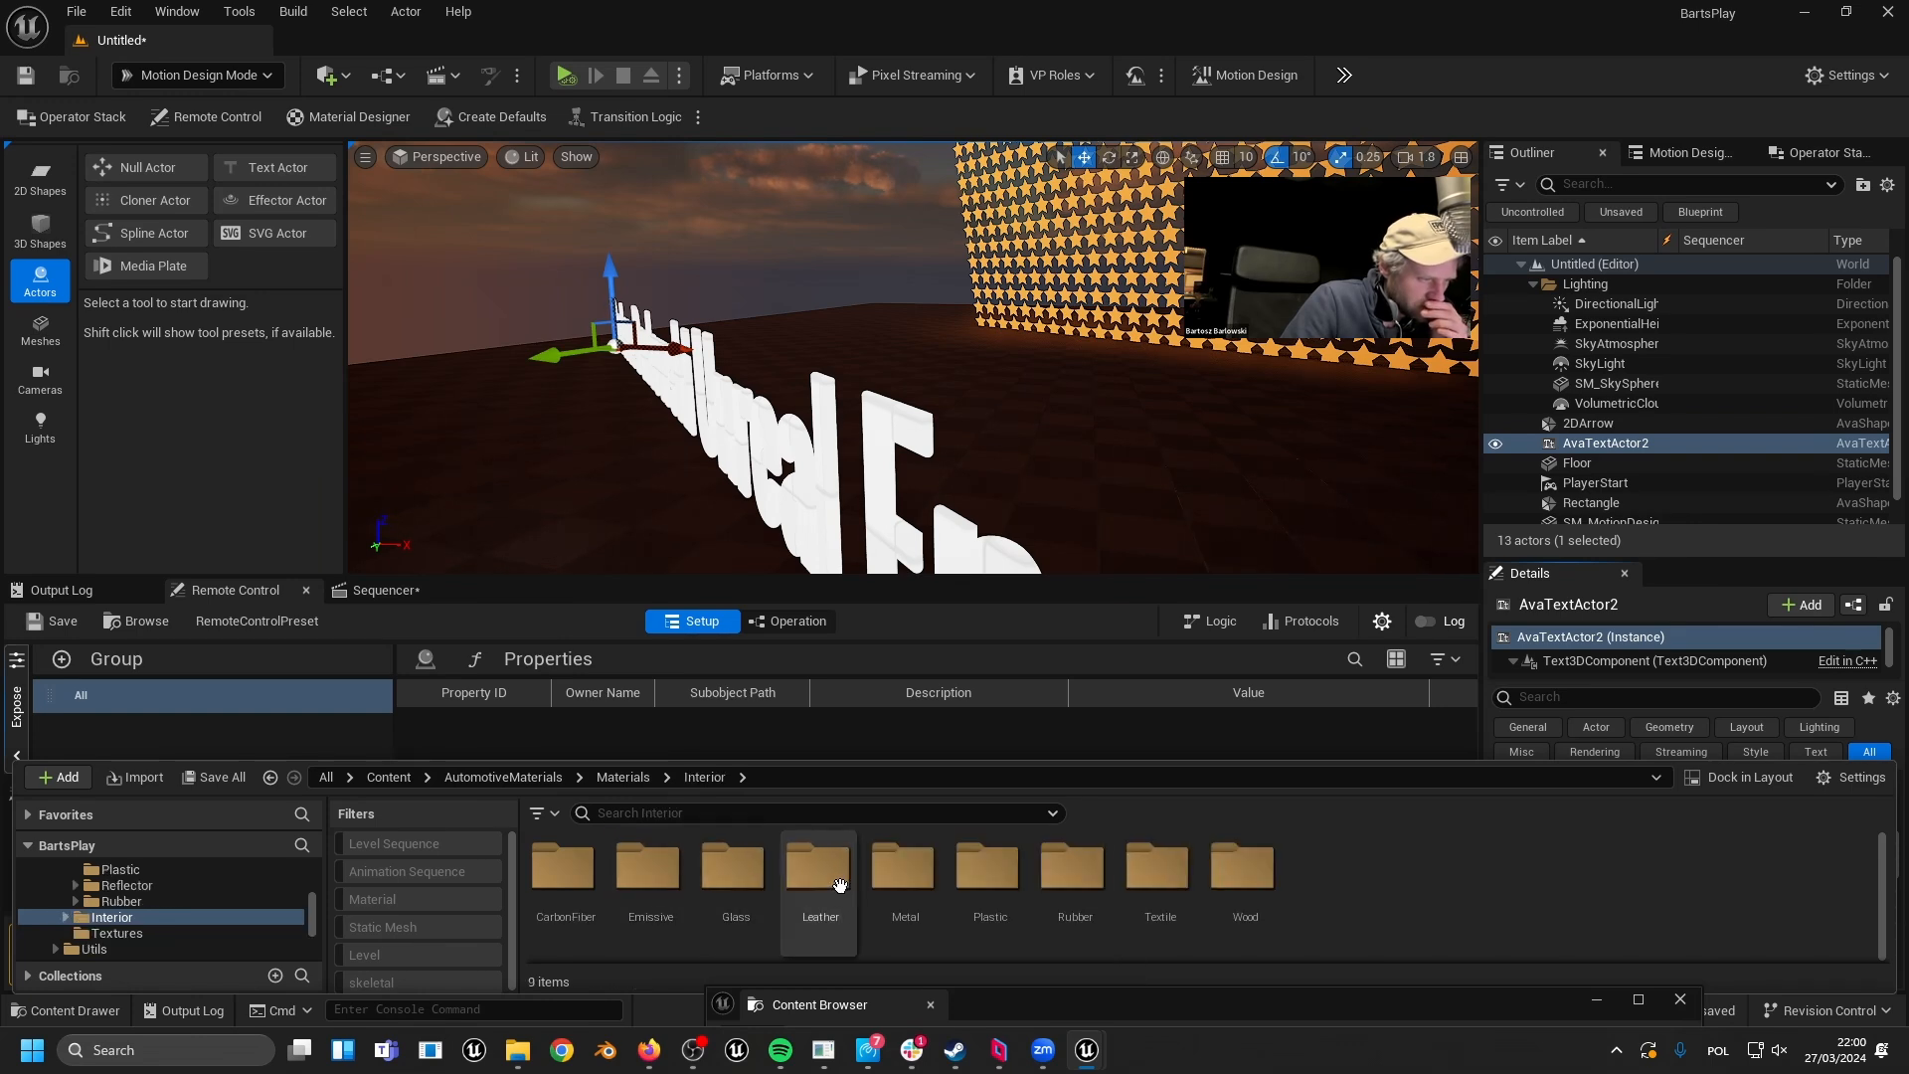
double_click(801, 892)
left_click_drag(1270, 875, 886, 427)
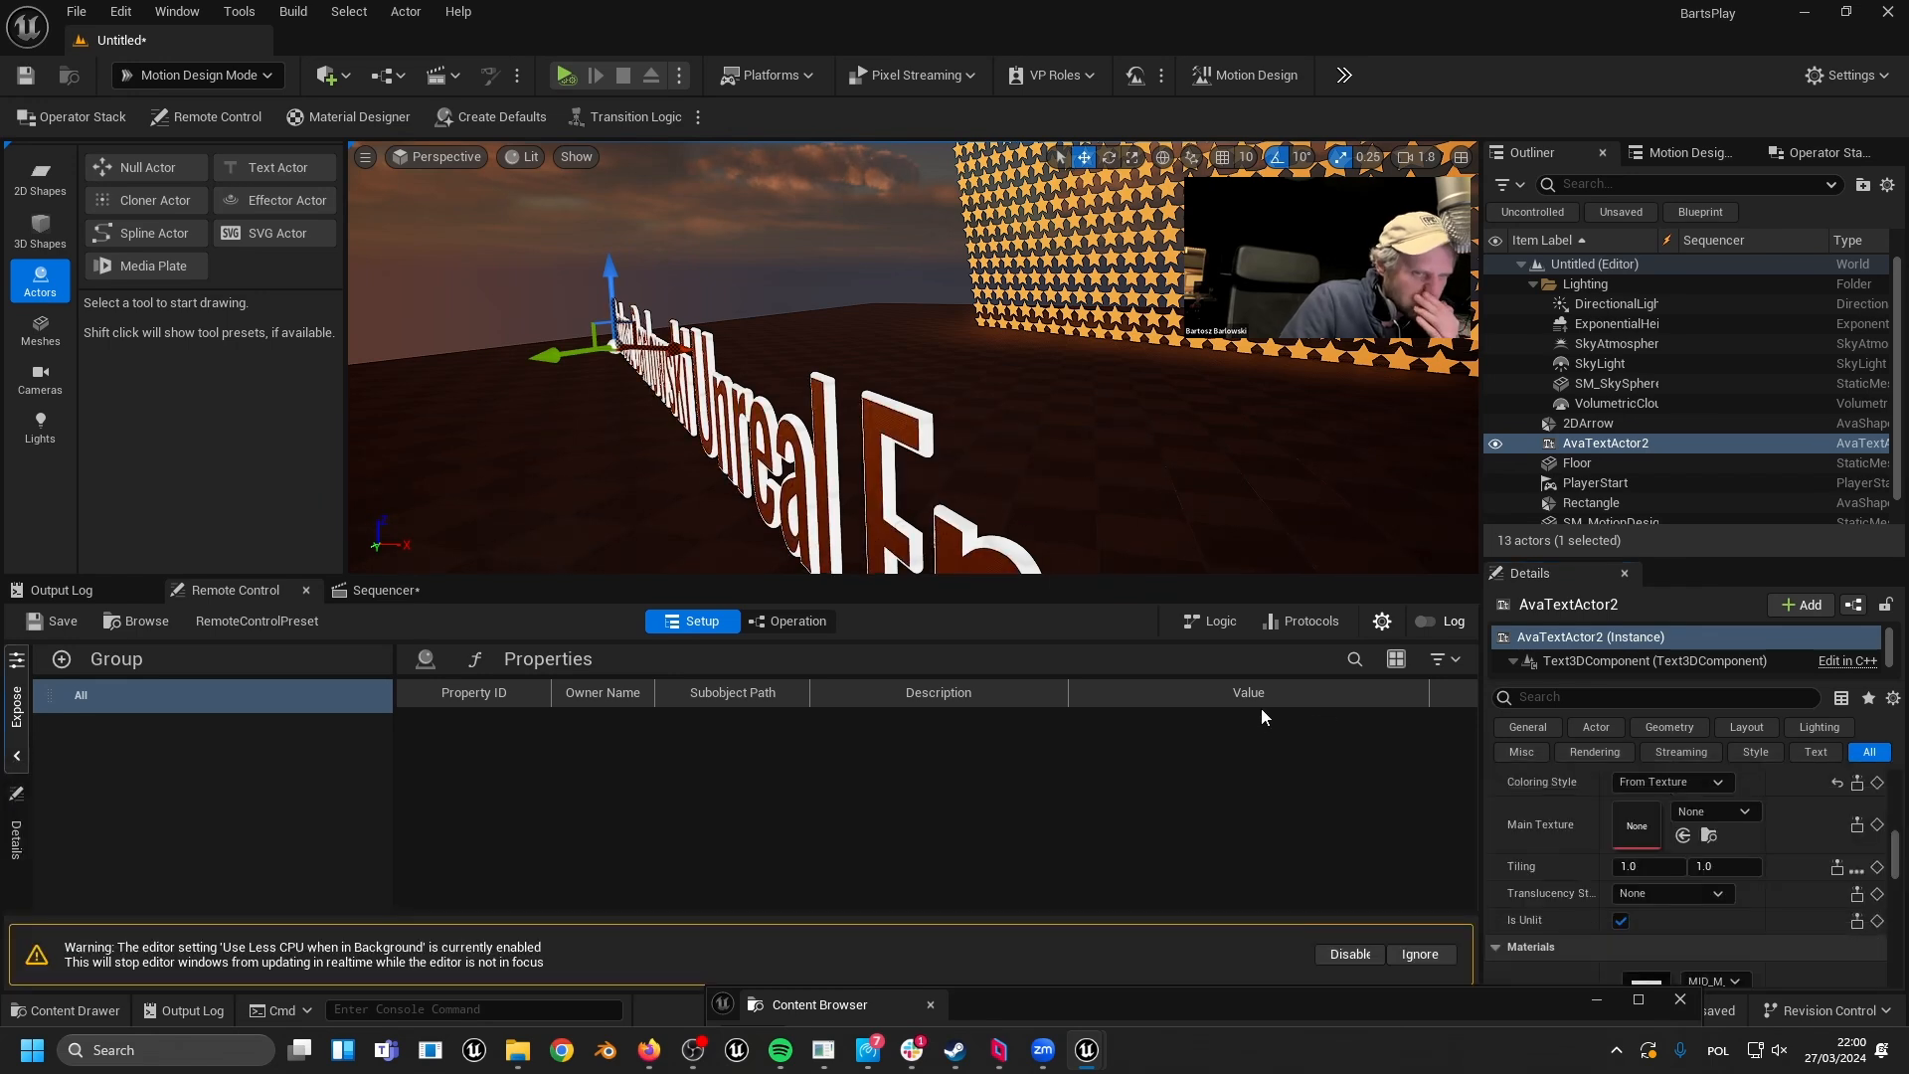
- Assign the MI_Leather_Green material from the Leather folder to the text actor's Bevel Material slot
right_click_drag(989, 421, 963, 454)
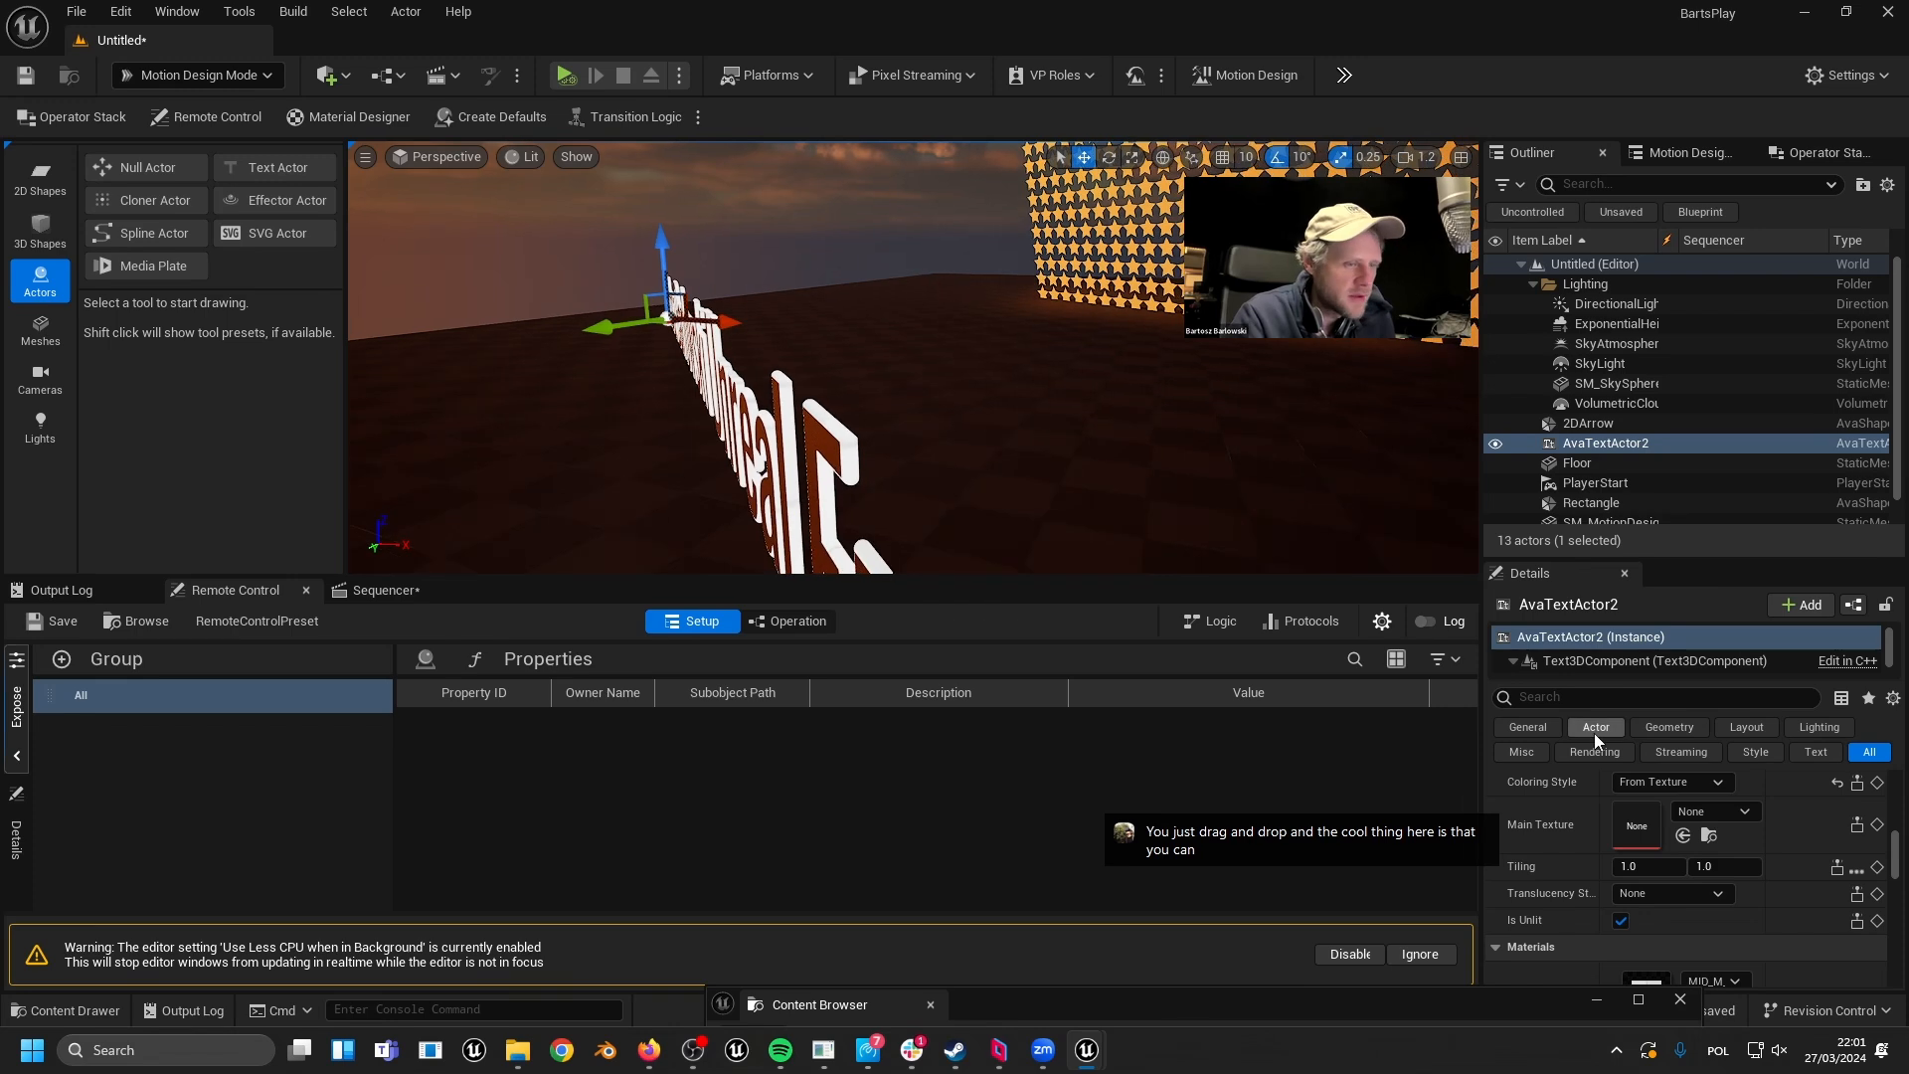
scroll(1611, 825, "down", 3)
scroll(1596, 860, "down", 2)
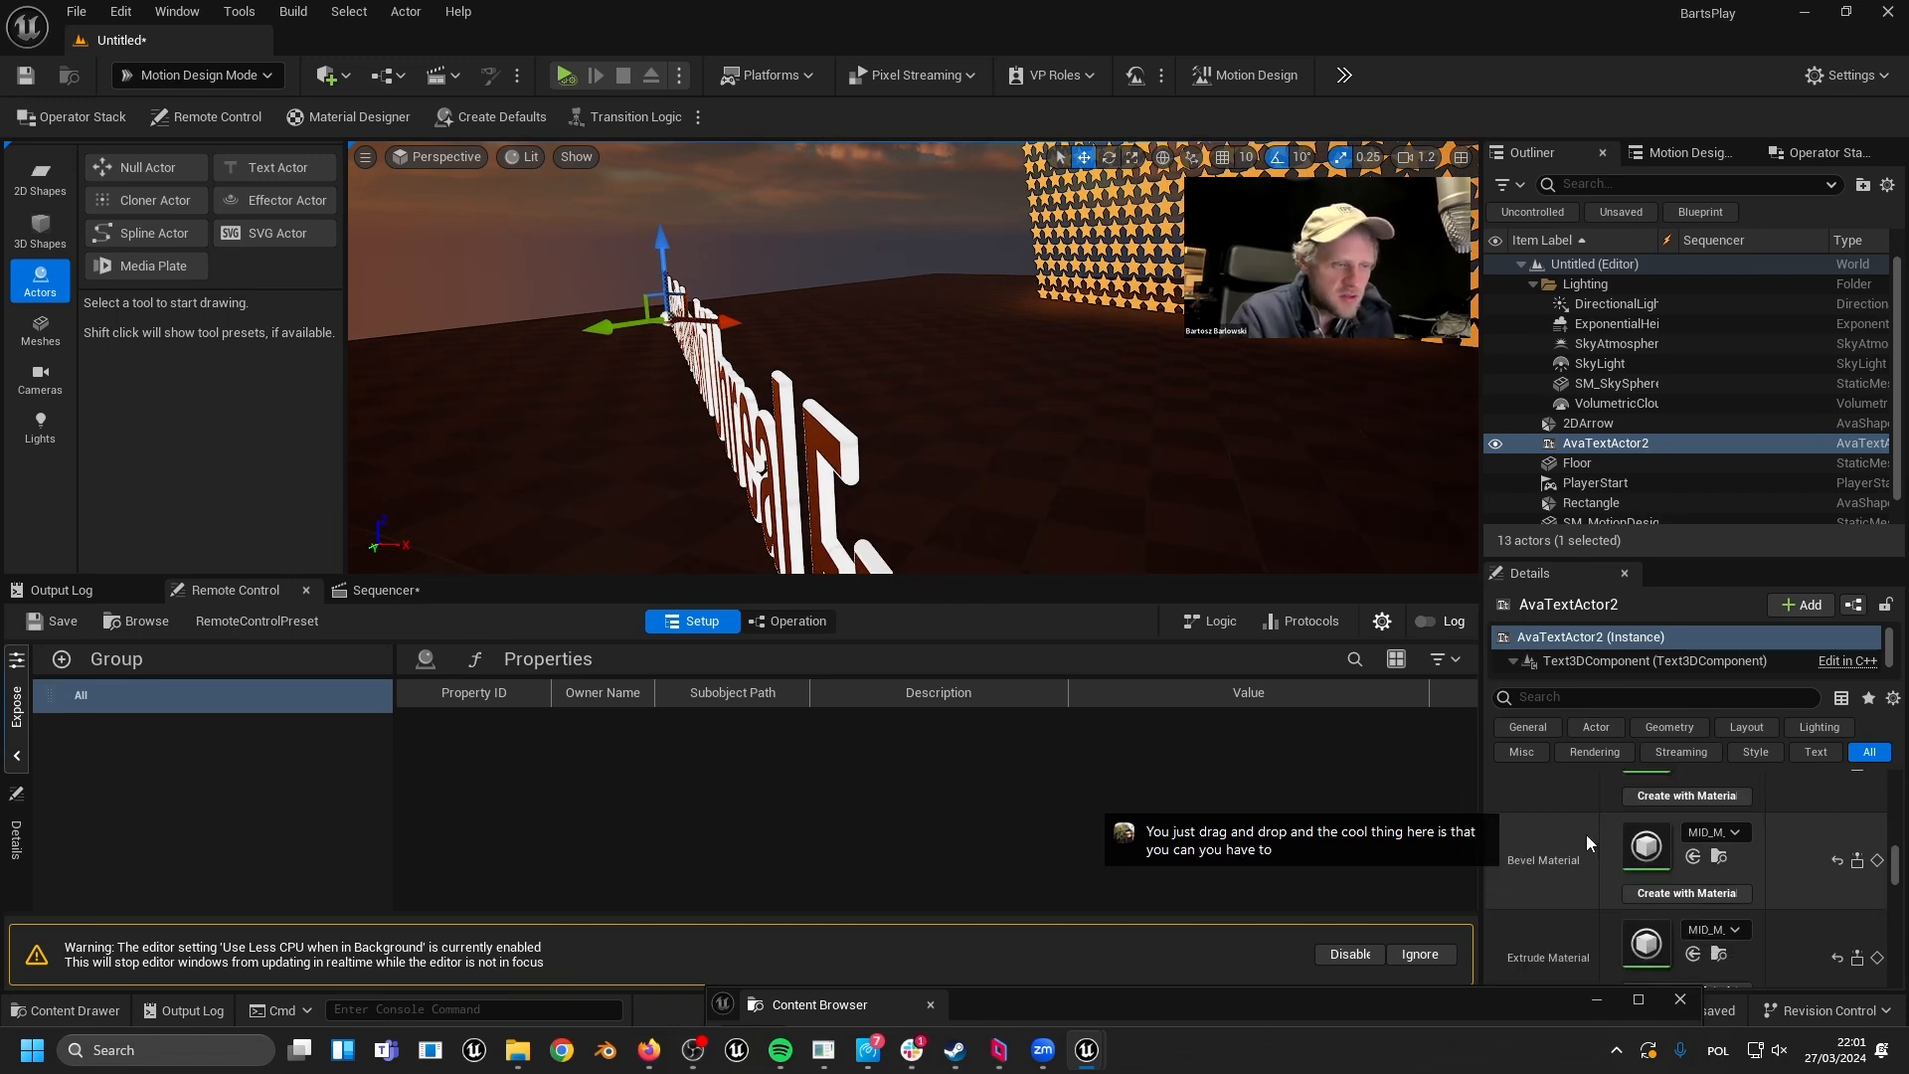
left_click(48, 1024)
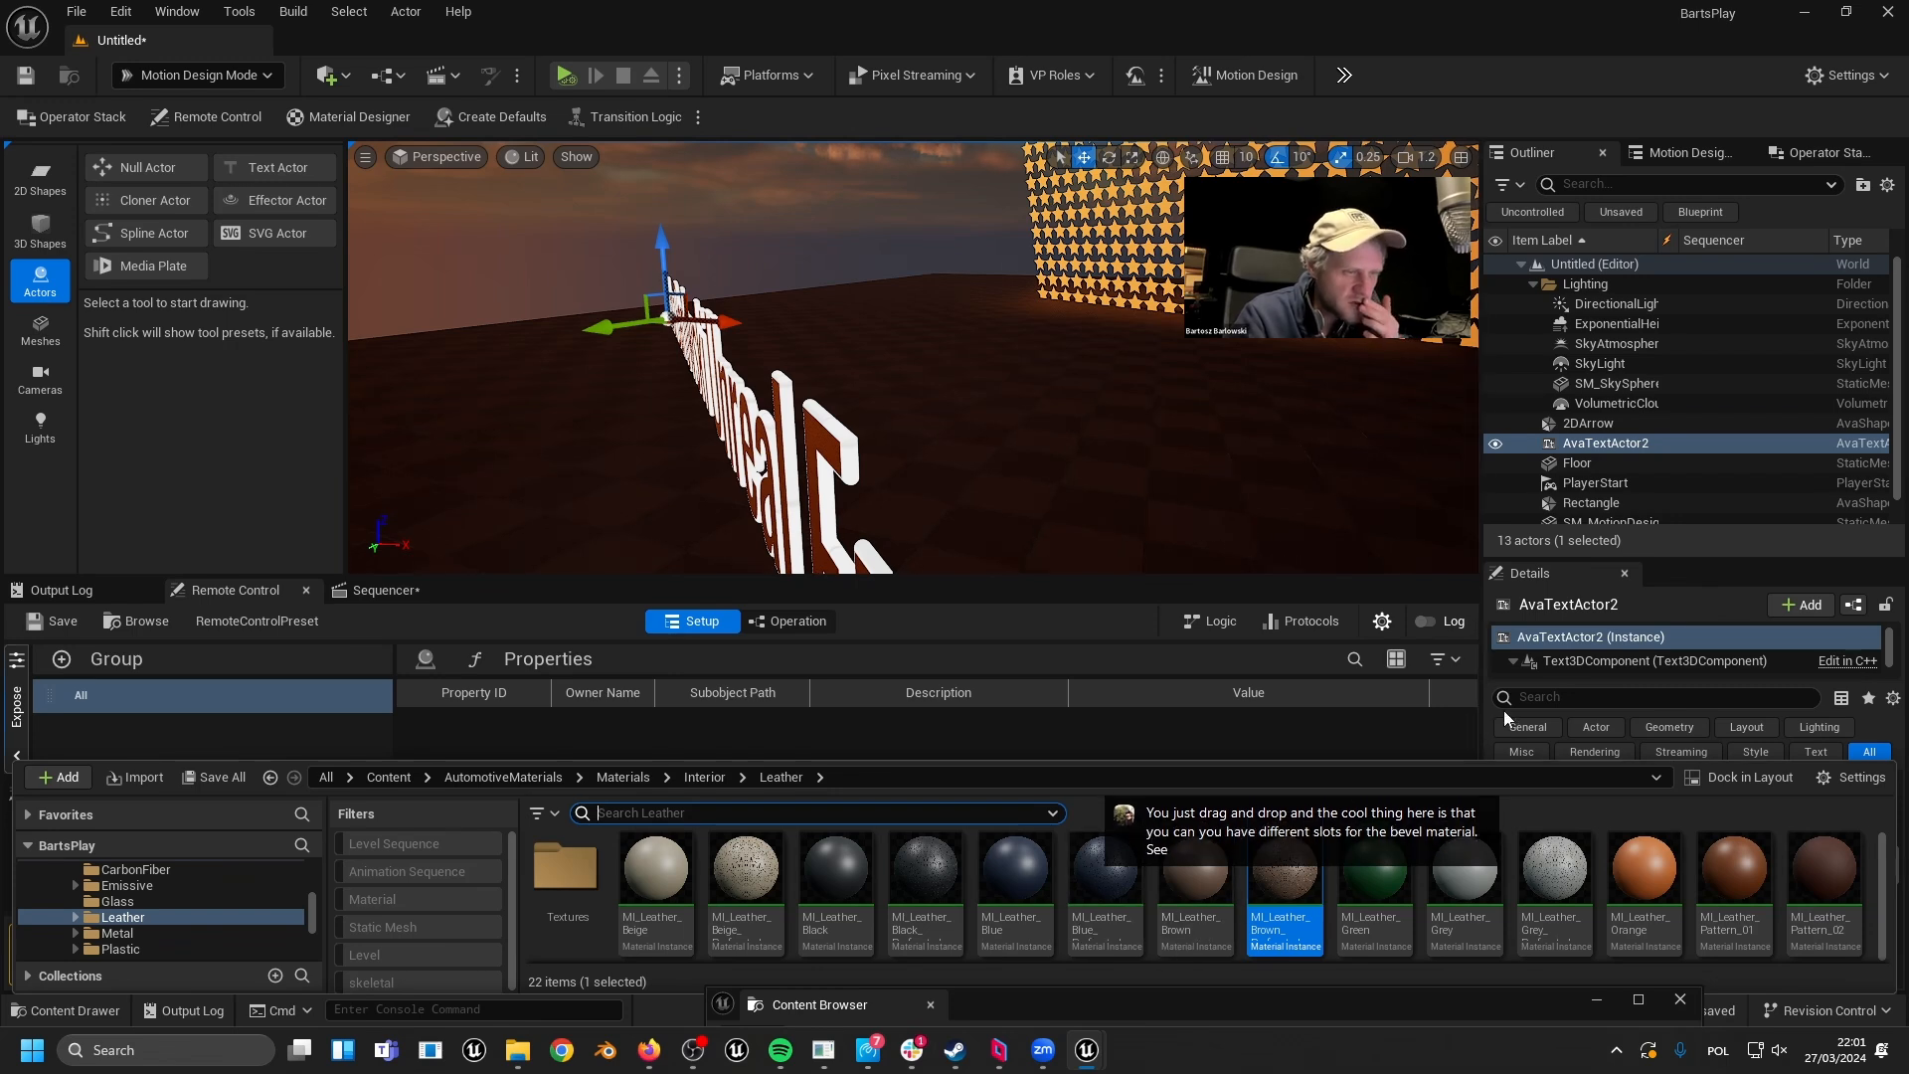
left_click(1397, 867)
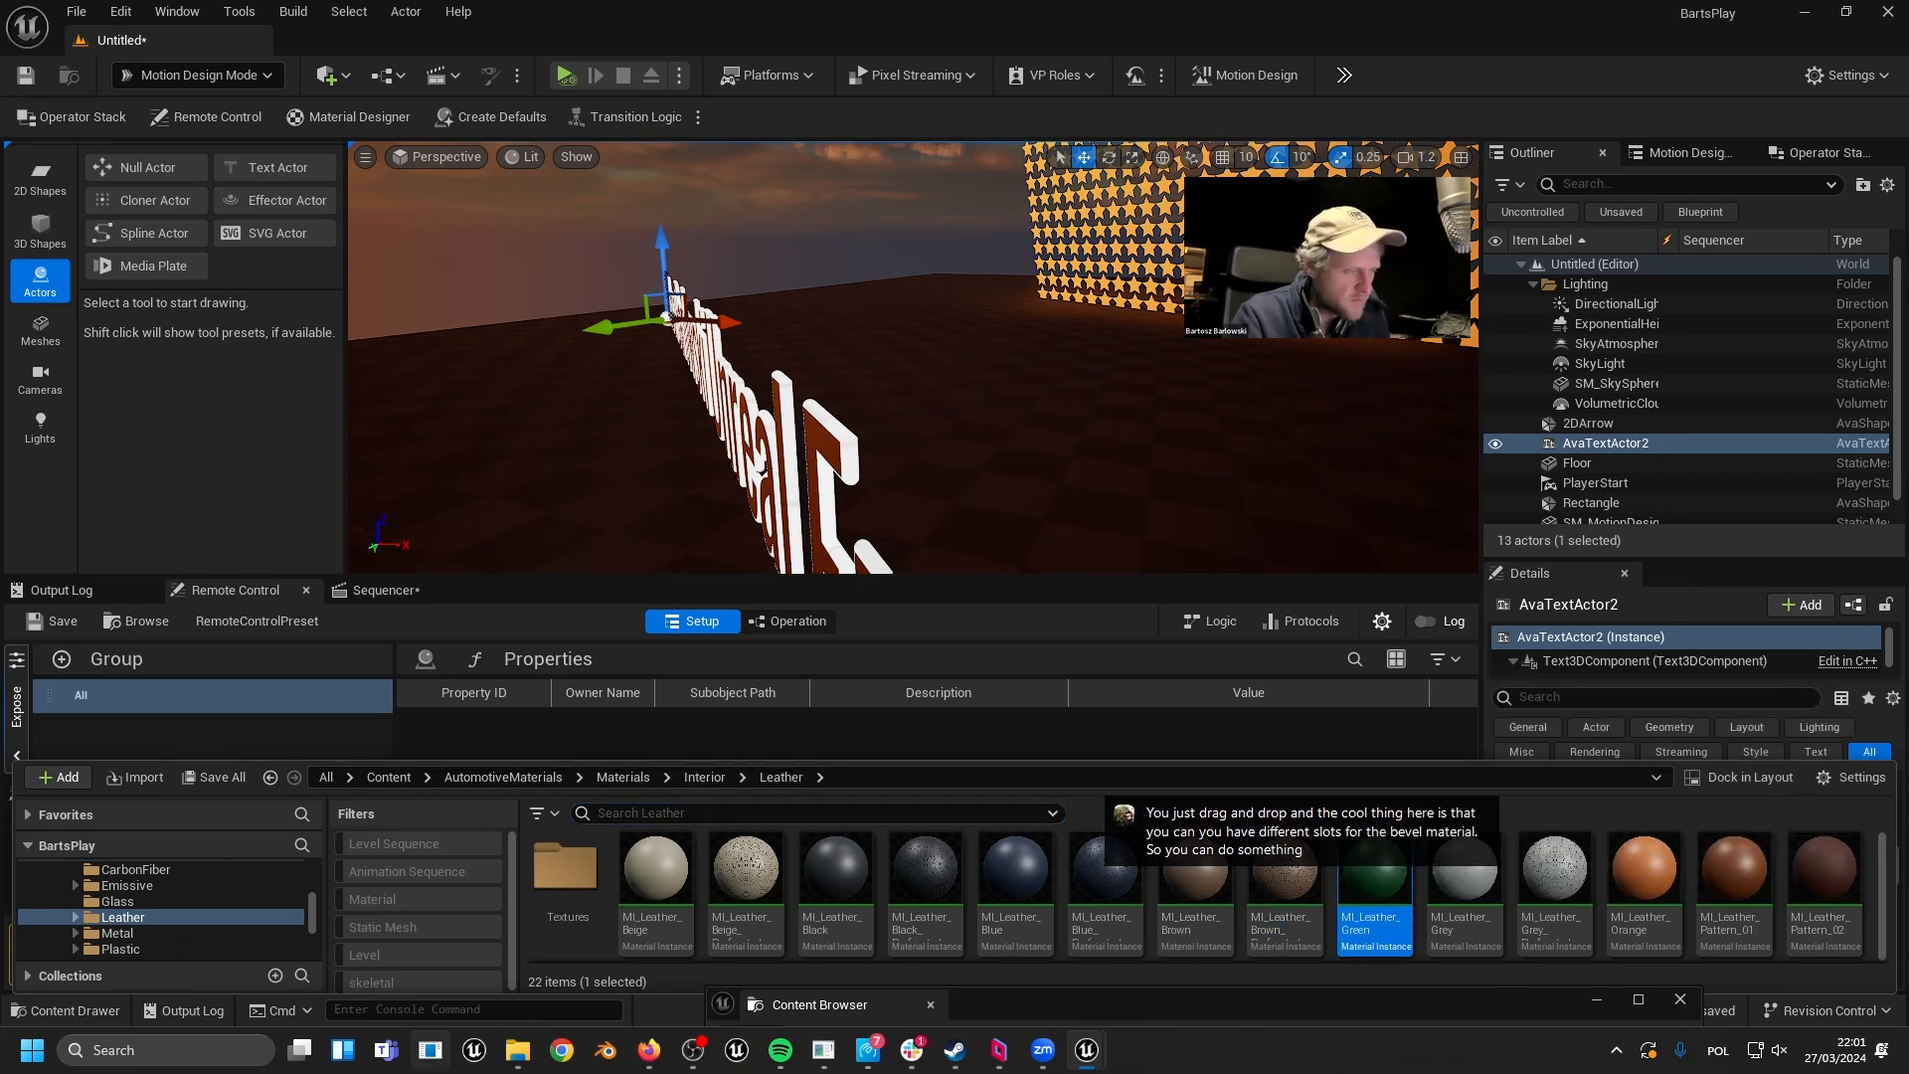
left_click(67, 1027)
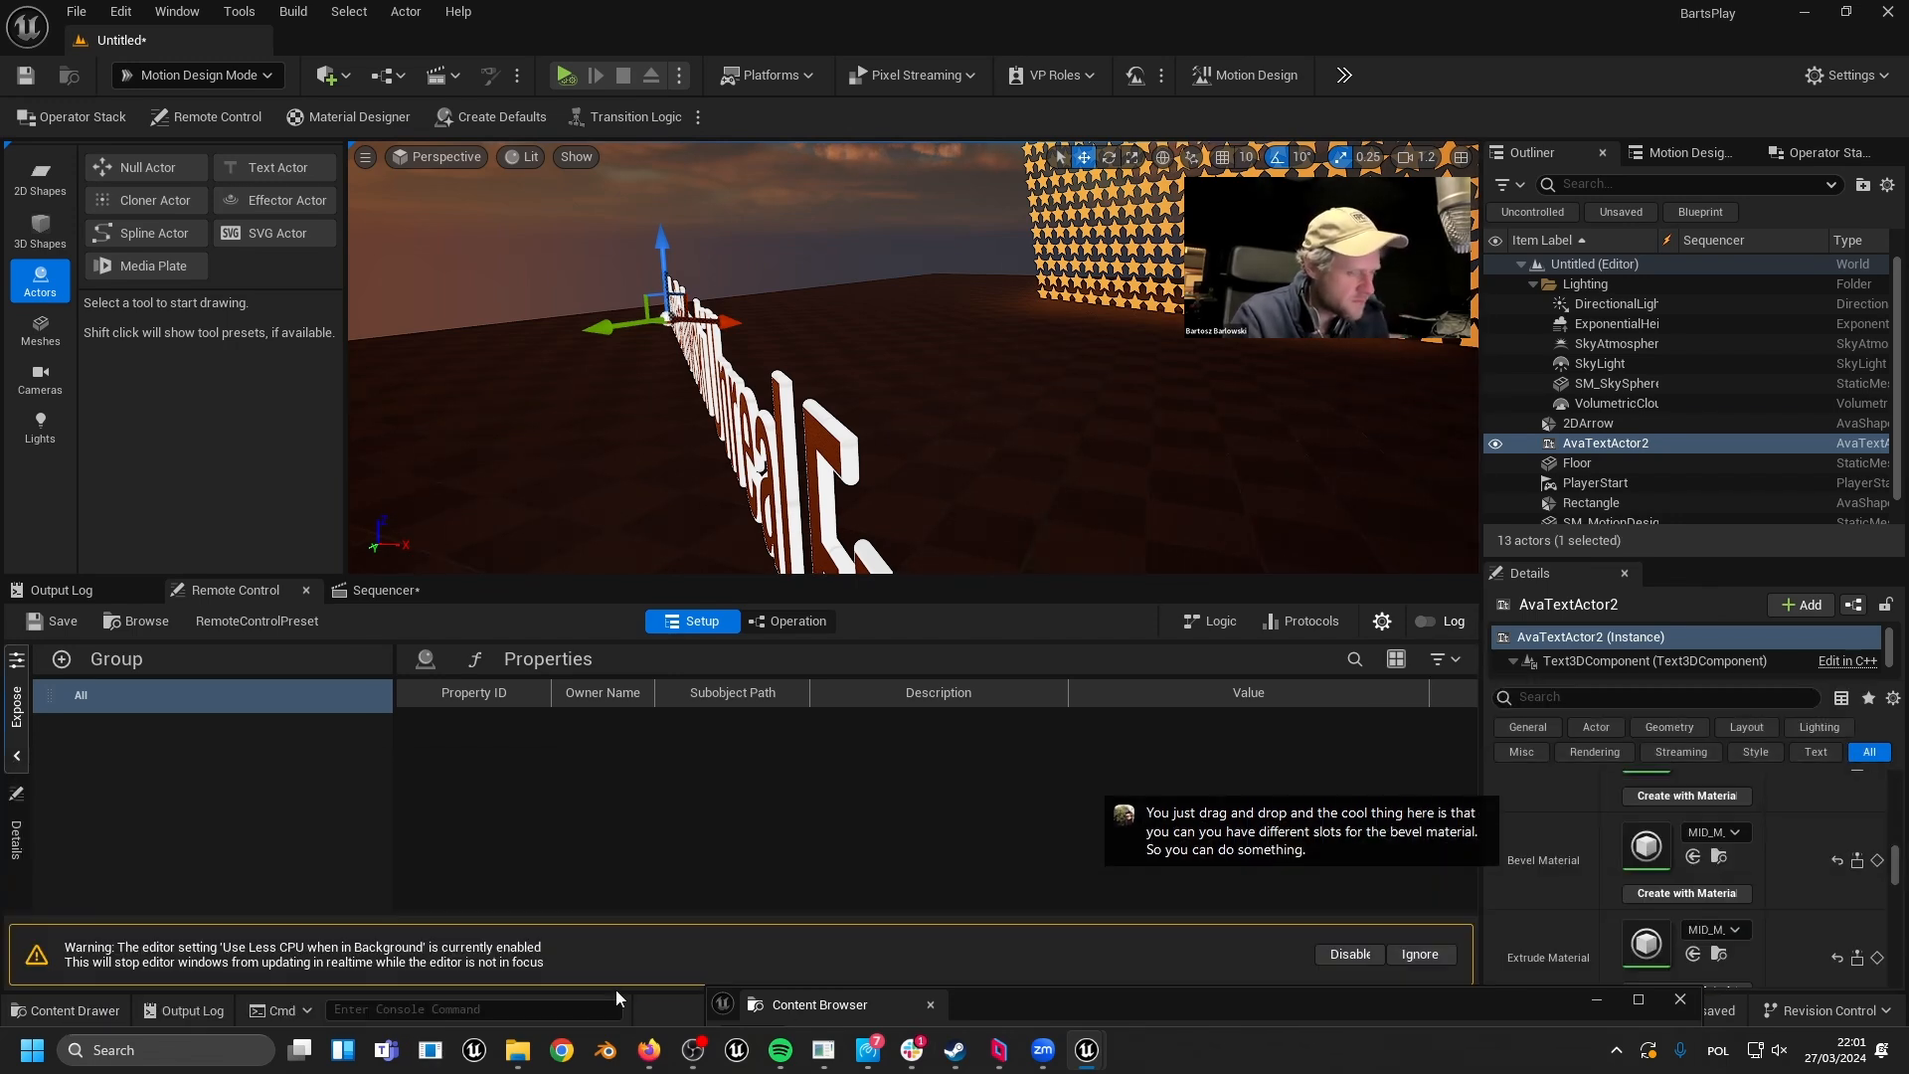
left_click(1692, 857)
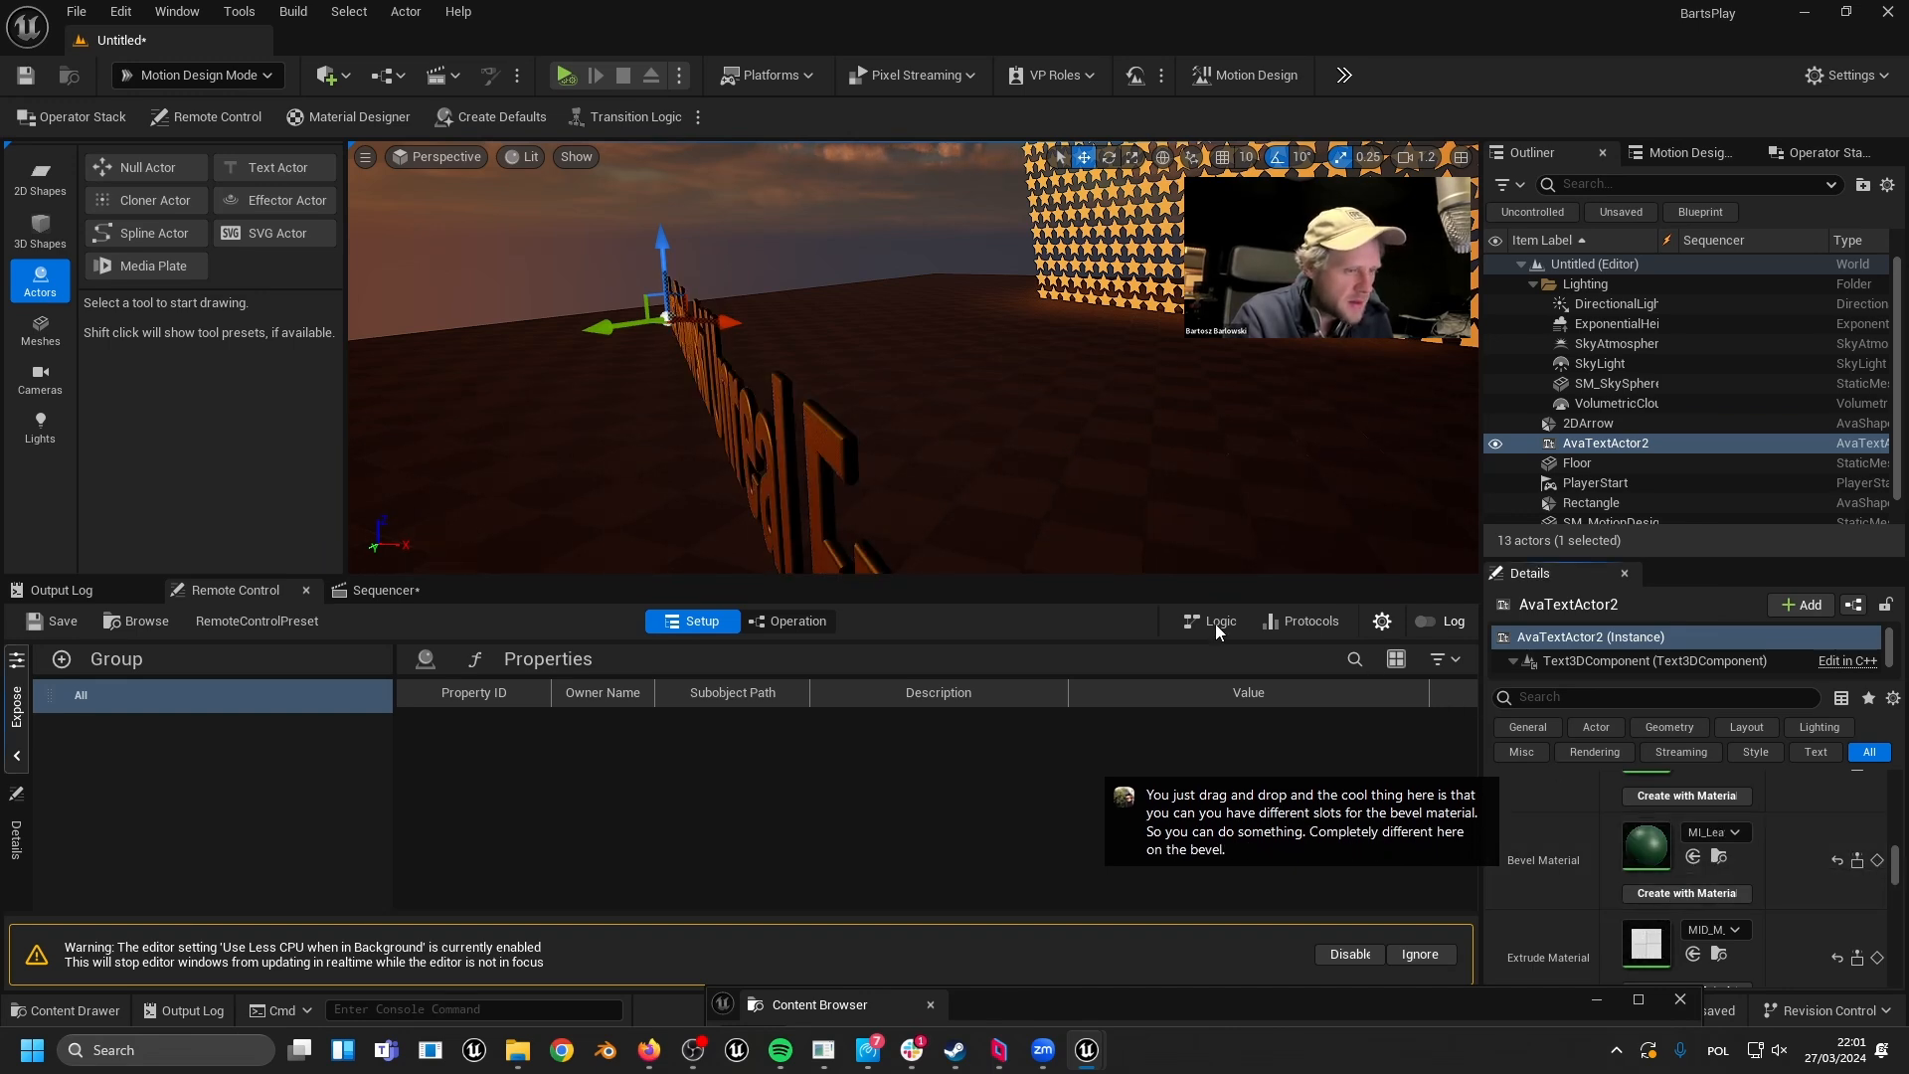
- Inspect the text from the front and review its properties, the Motion Design outliner and the Operator Stack
right_click_drag(946, 507, 833, 505)
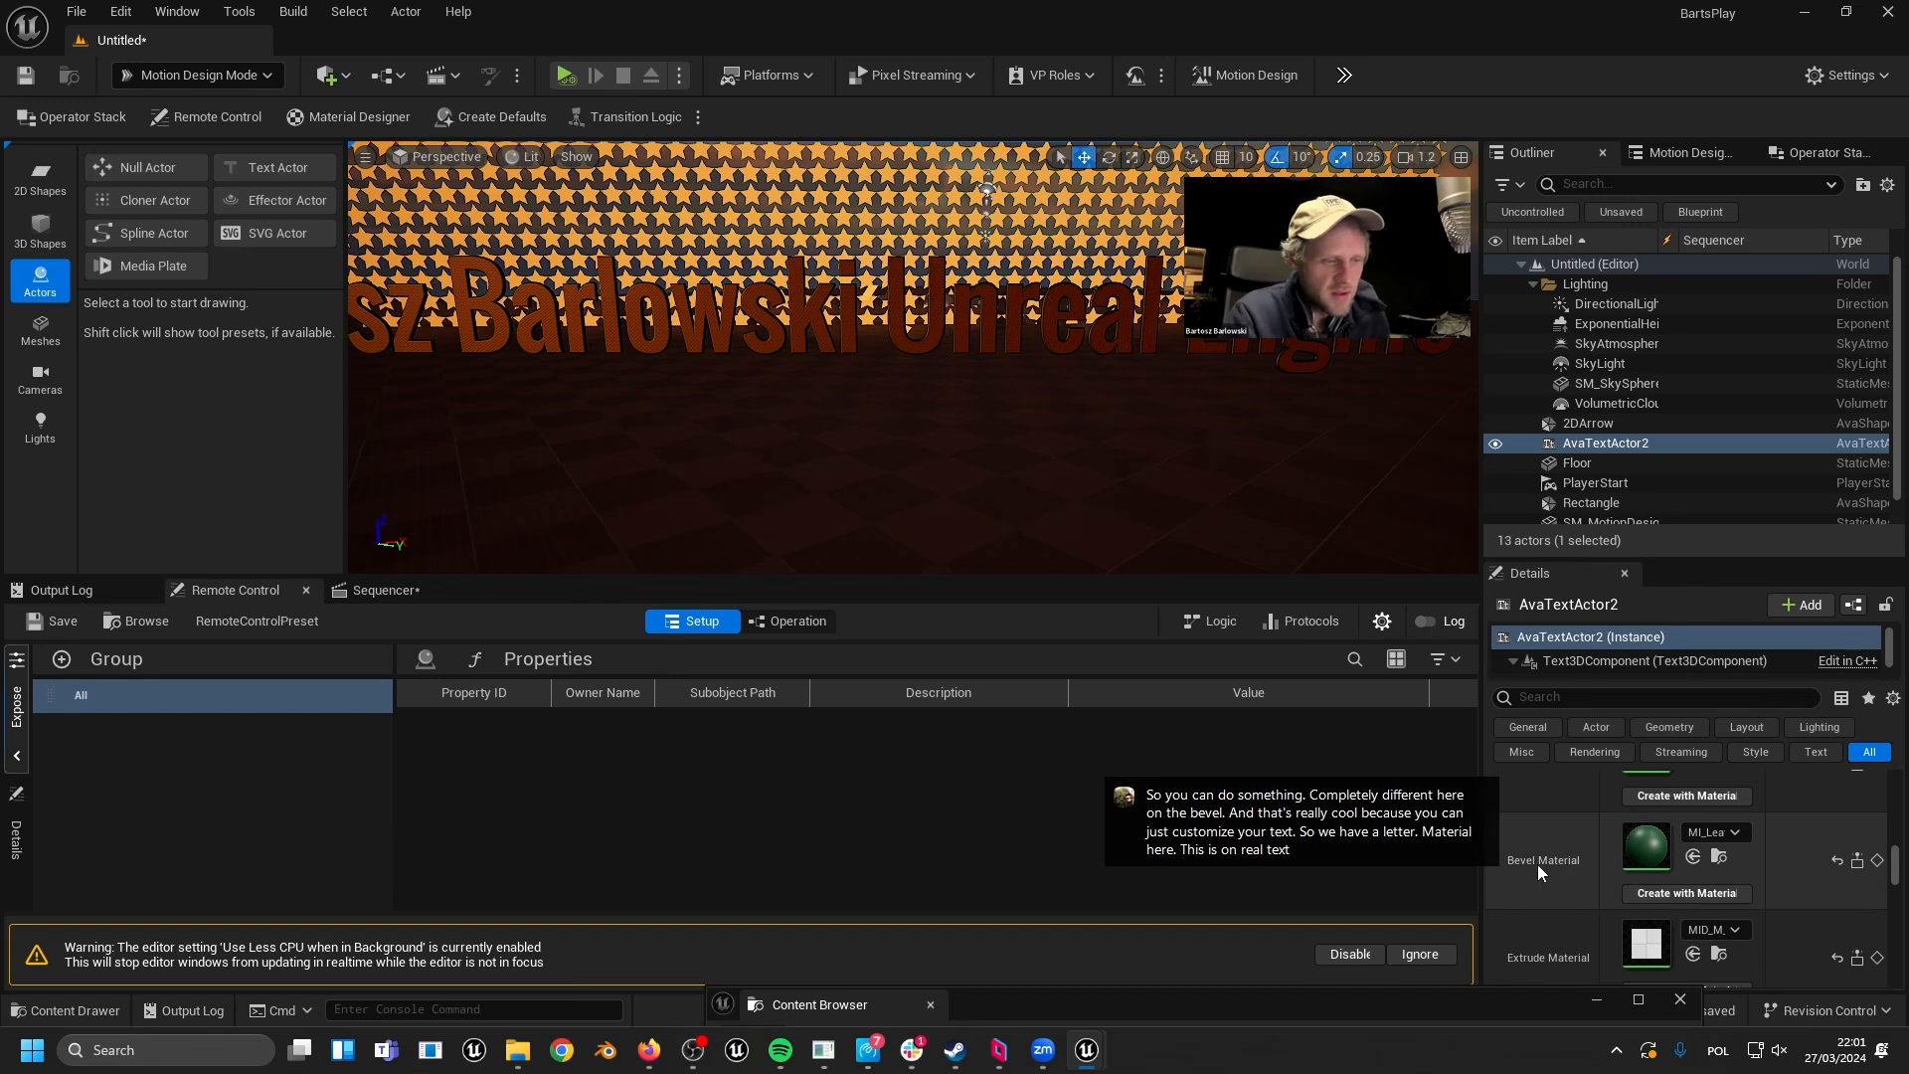
scroll(1542, 865, "down", 10)
scroll(1561, 875, "down", 5)
scroll(1563, 887, "up", 10)
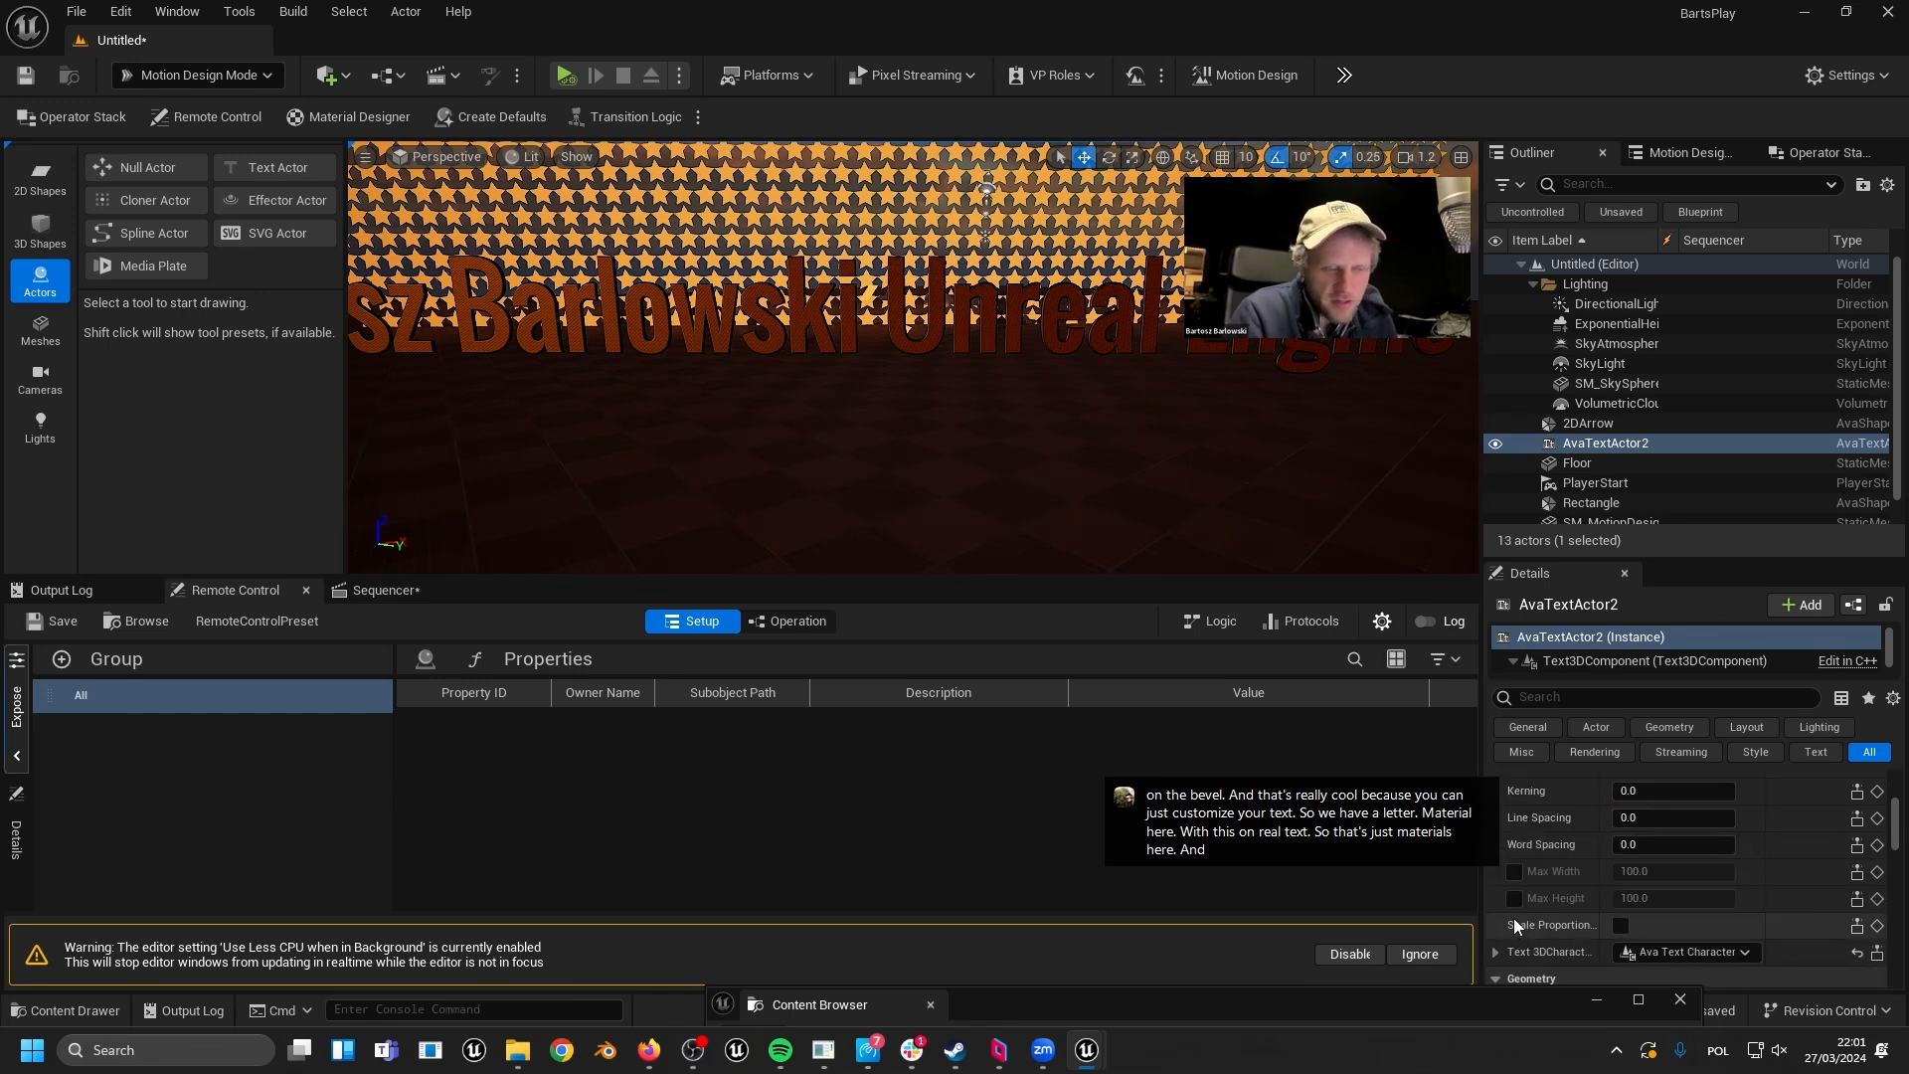
scroll(1551, 889, "up", 8)
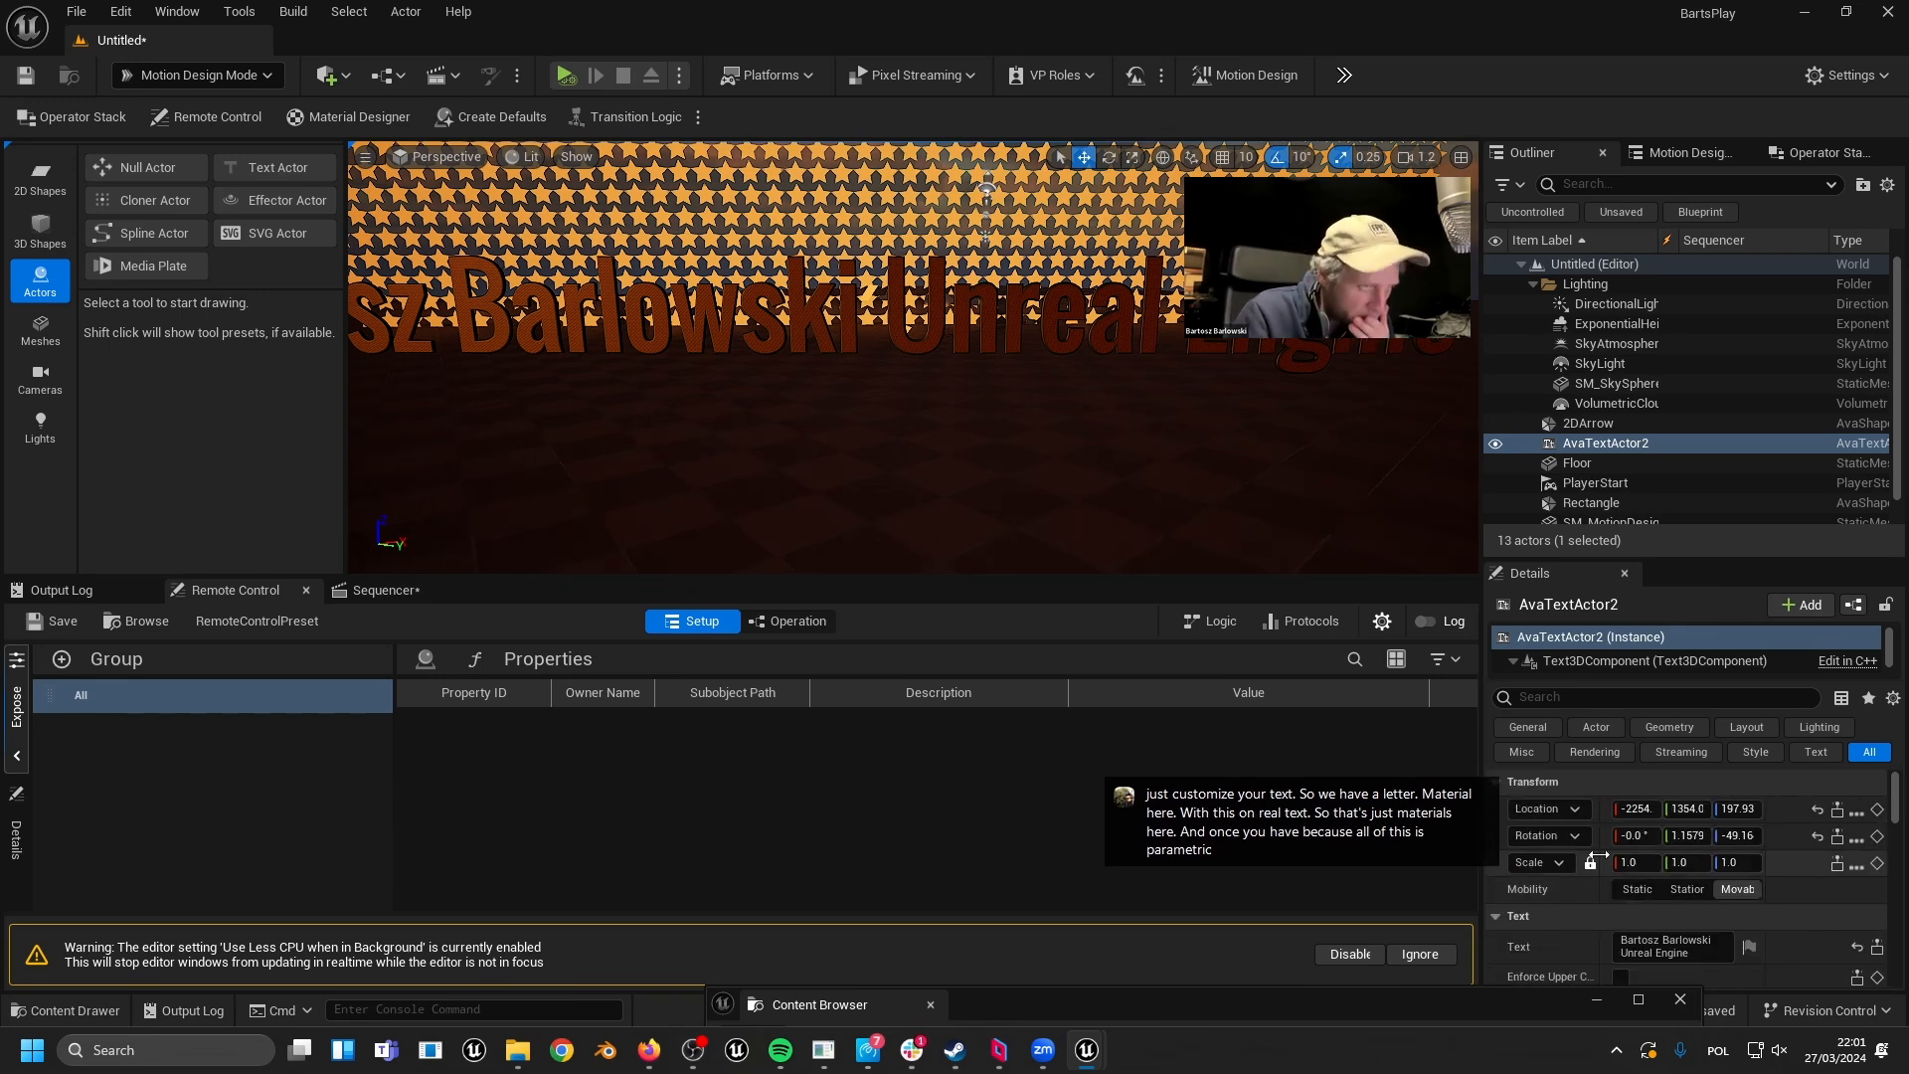
left_click(1717, 152)
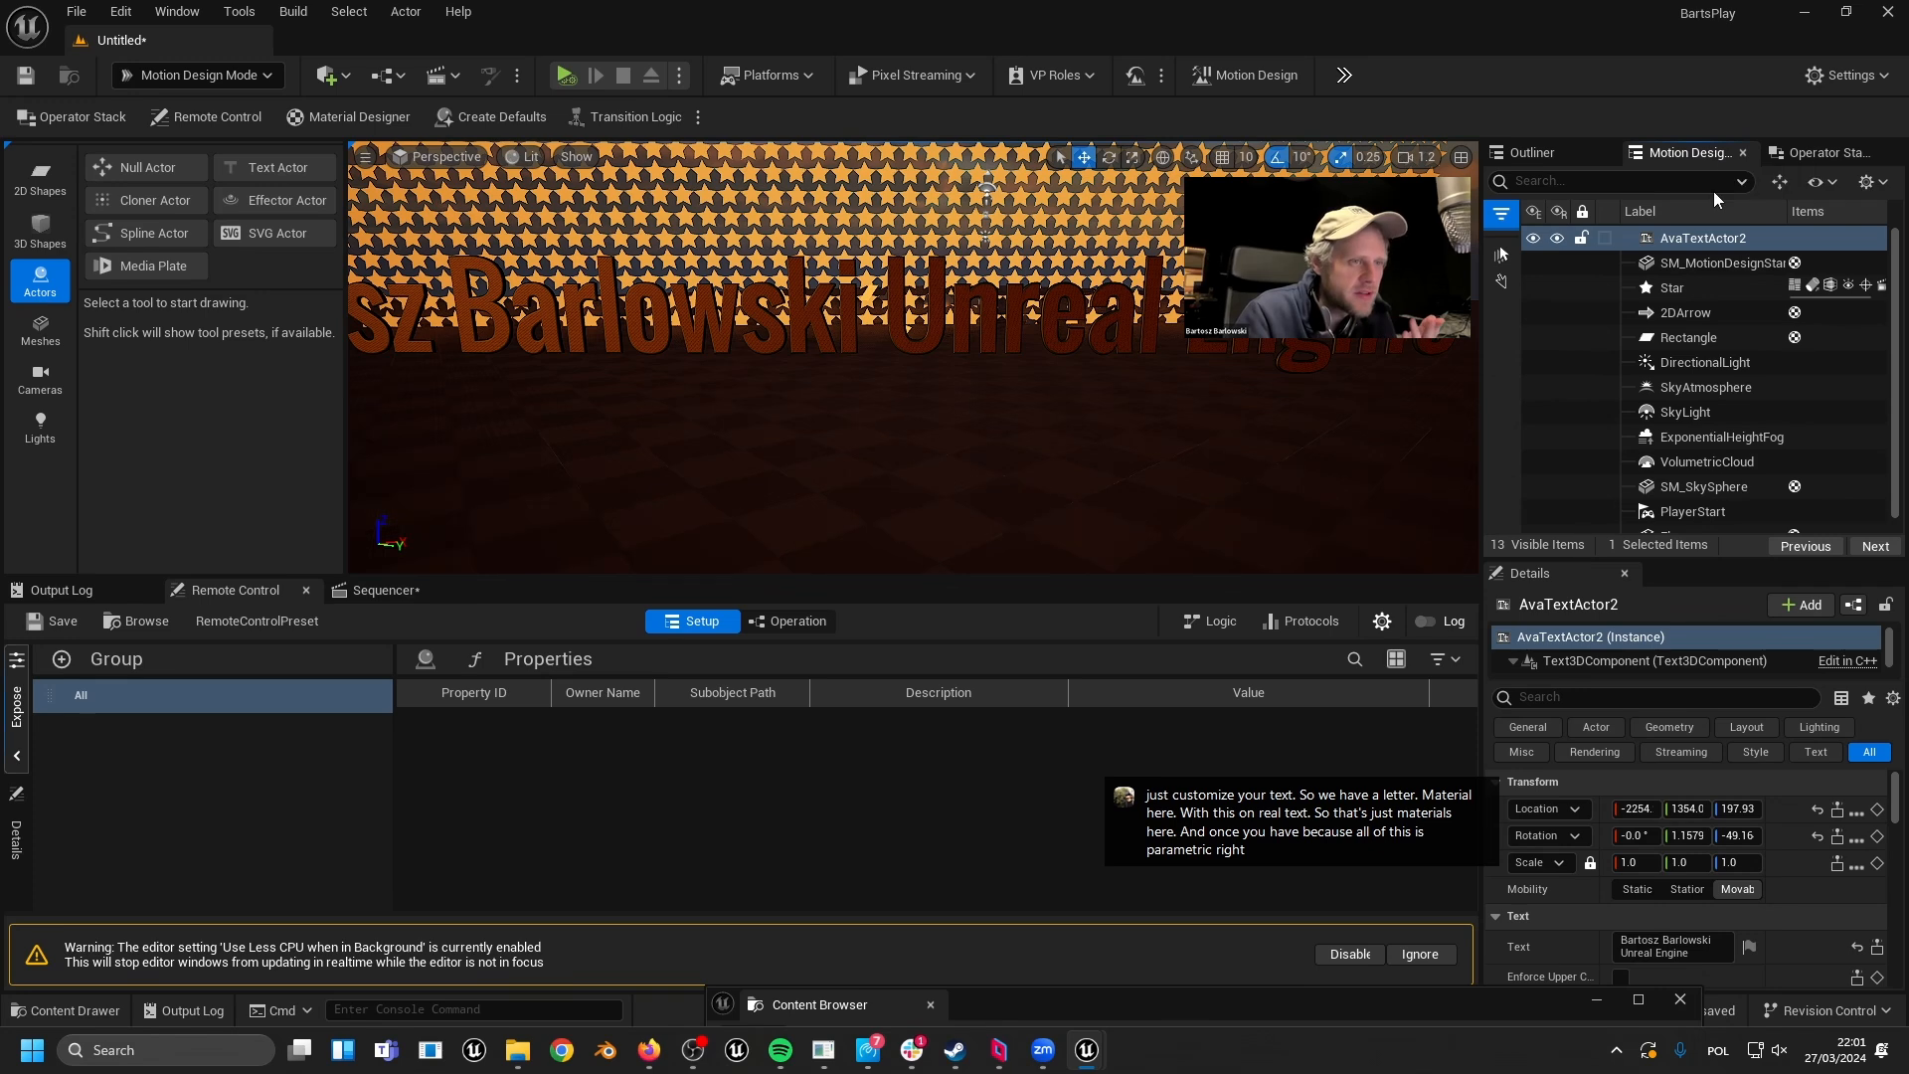
left_click(1792, 154)
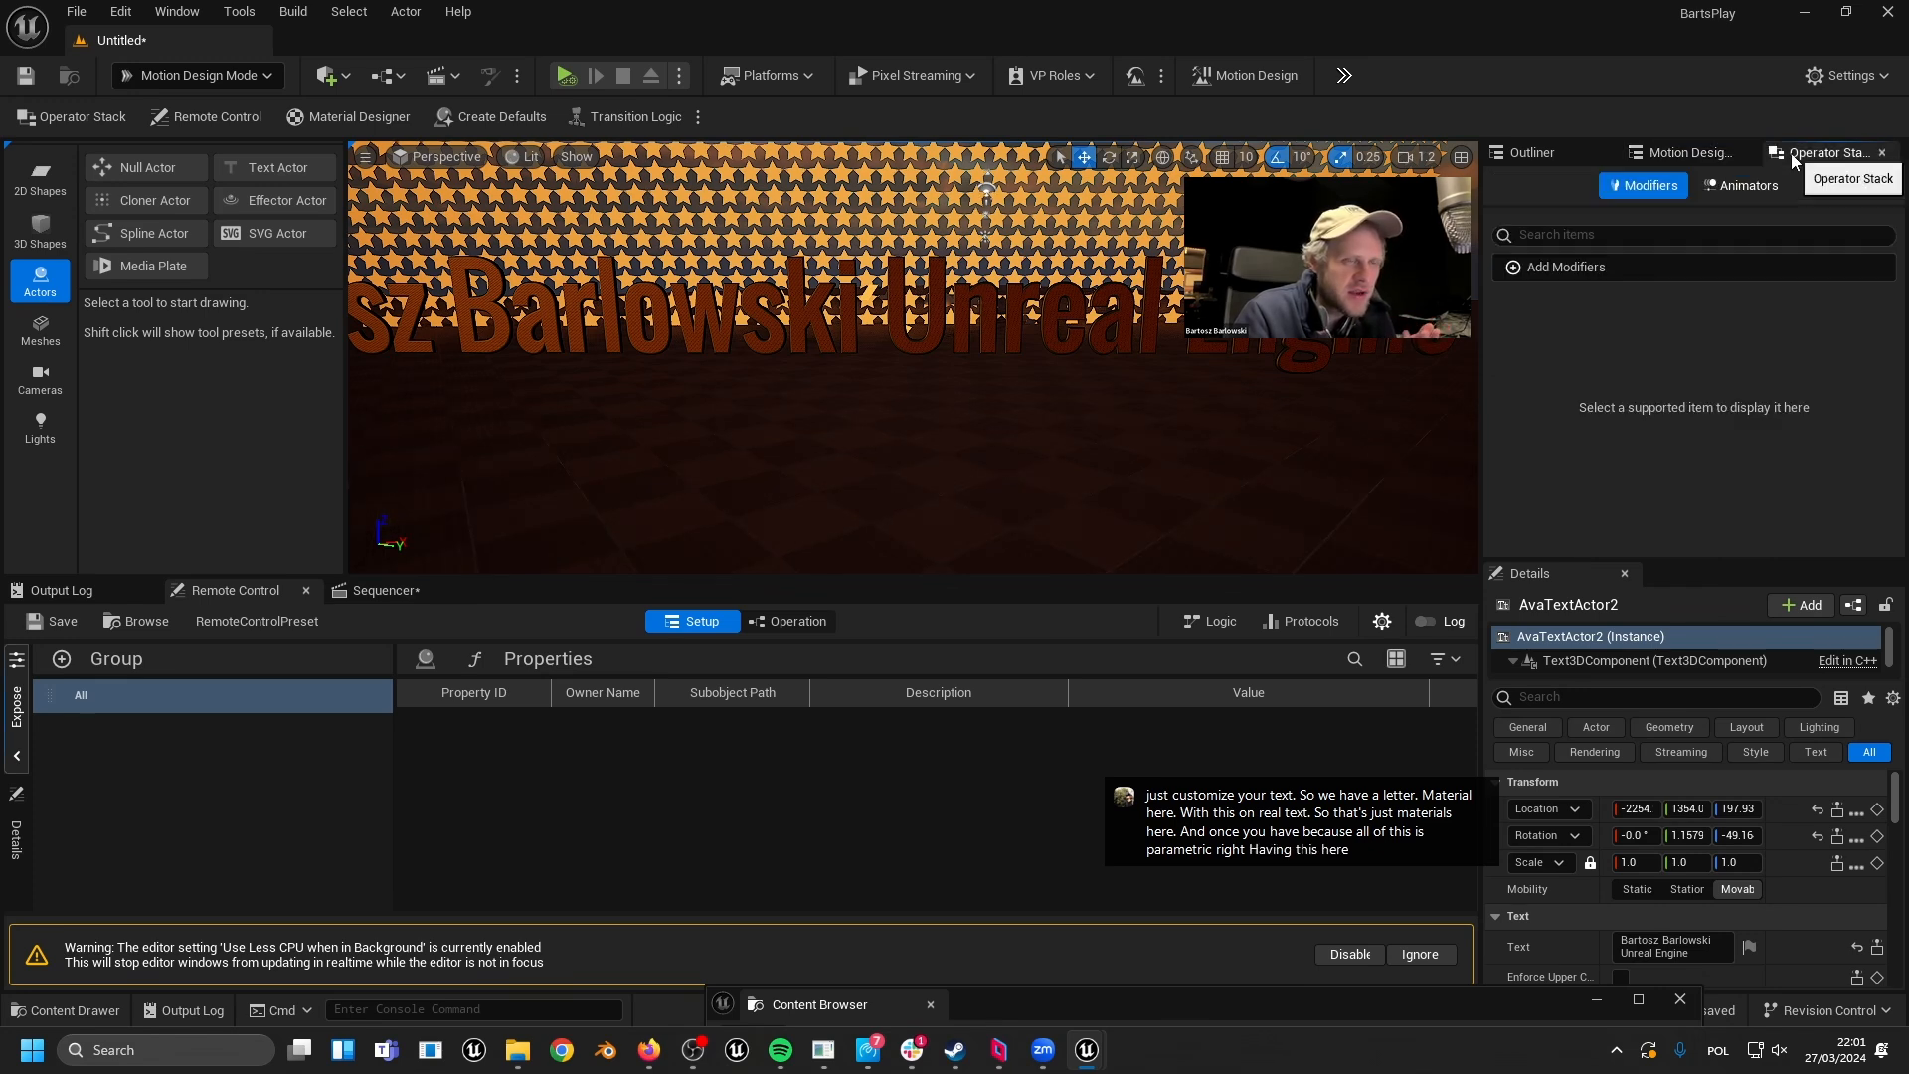
left_click(1661, 153)
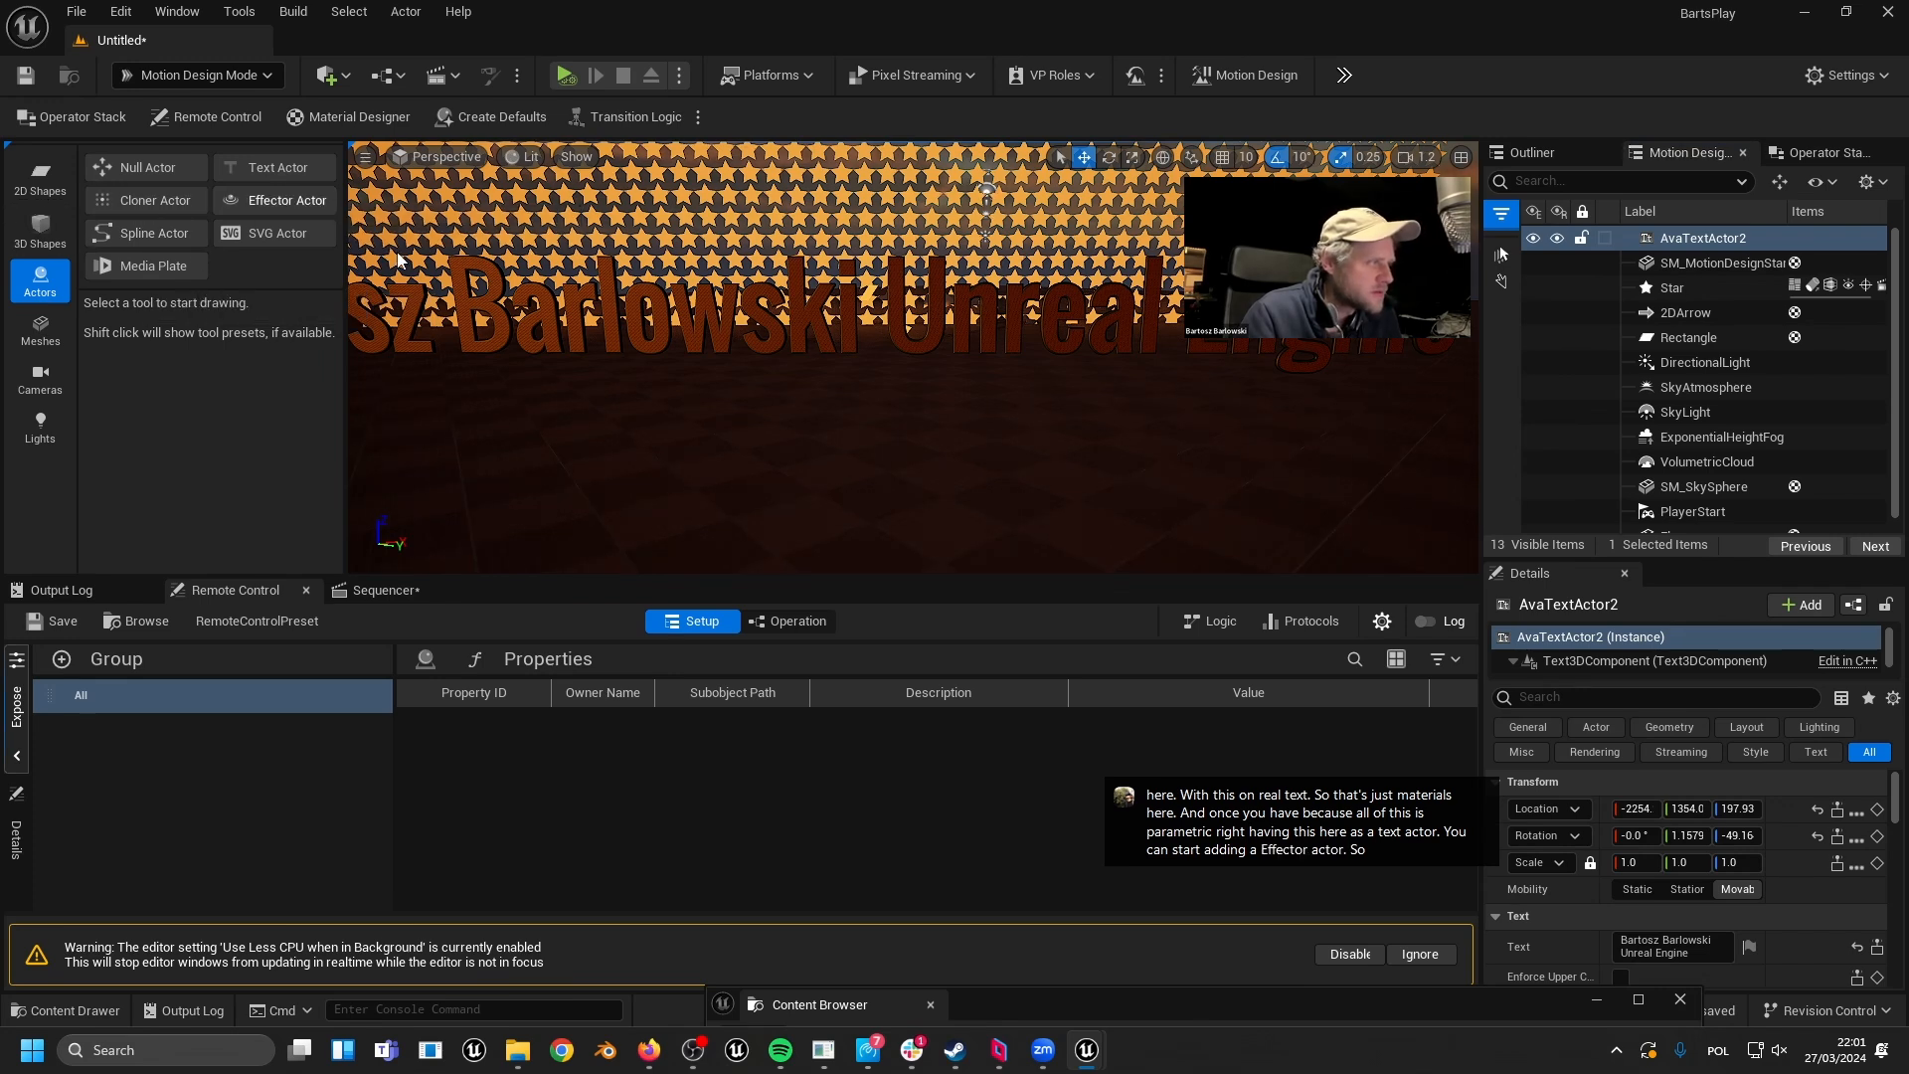
- Add an Effector Actor and move it to the beginning of the text, at about X -2262, Y 1340.5, Z 203.19
left_click(299, 200)
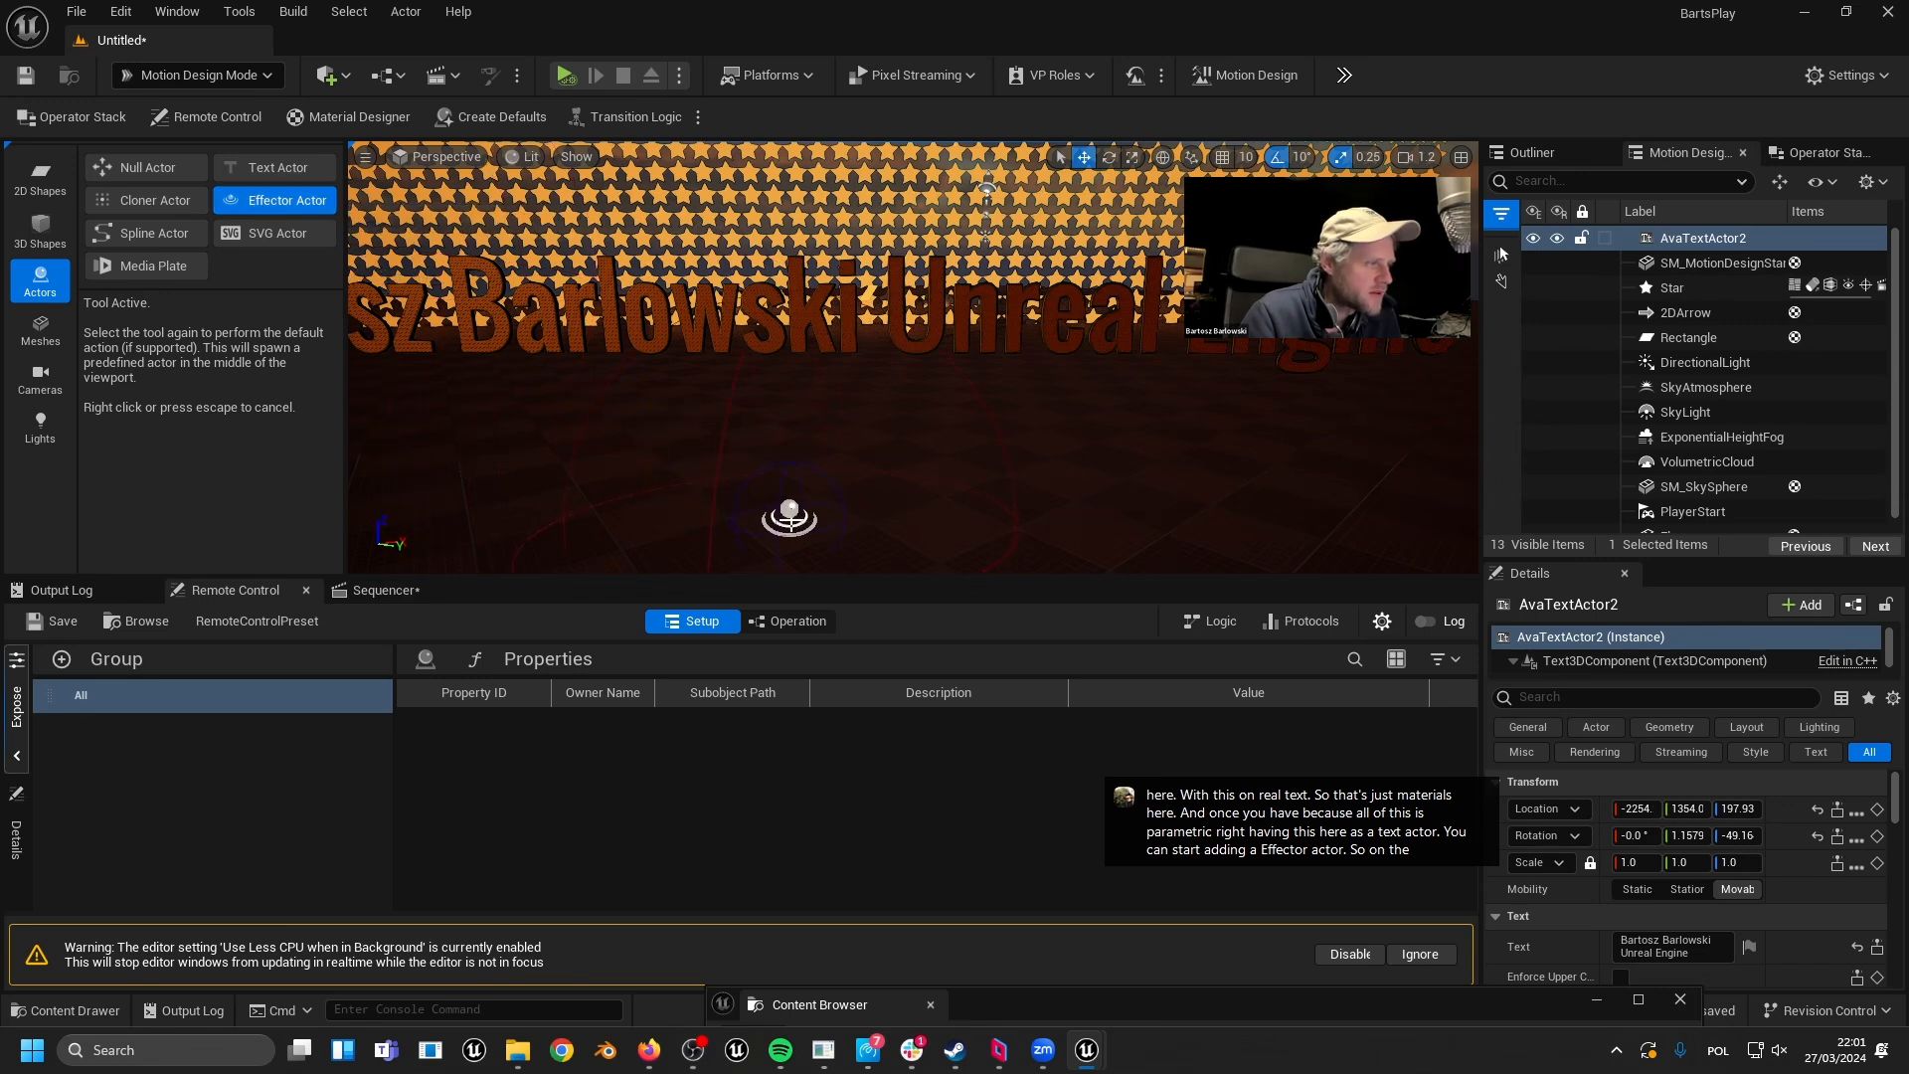
left_click(790, 517)
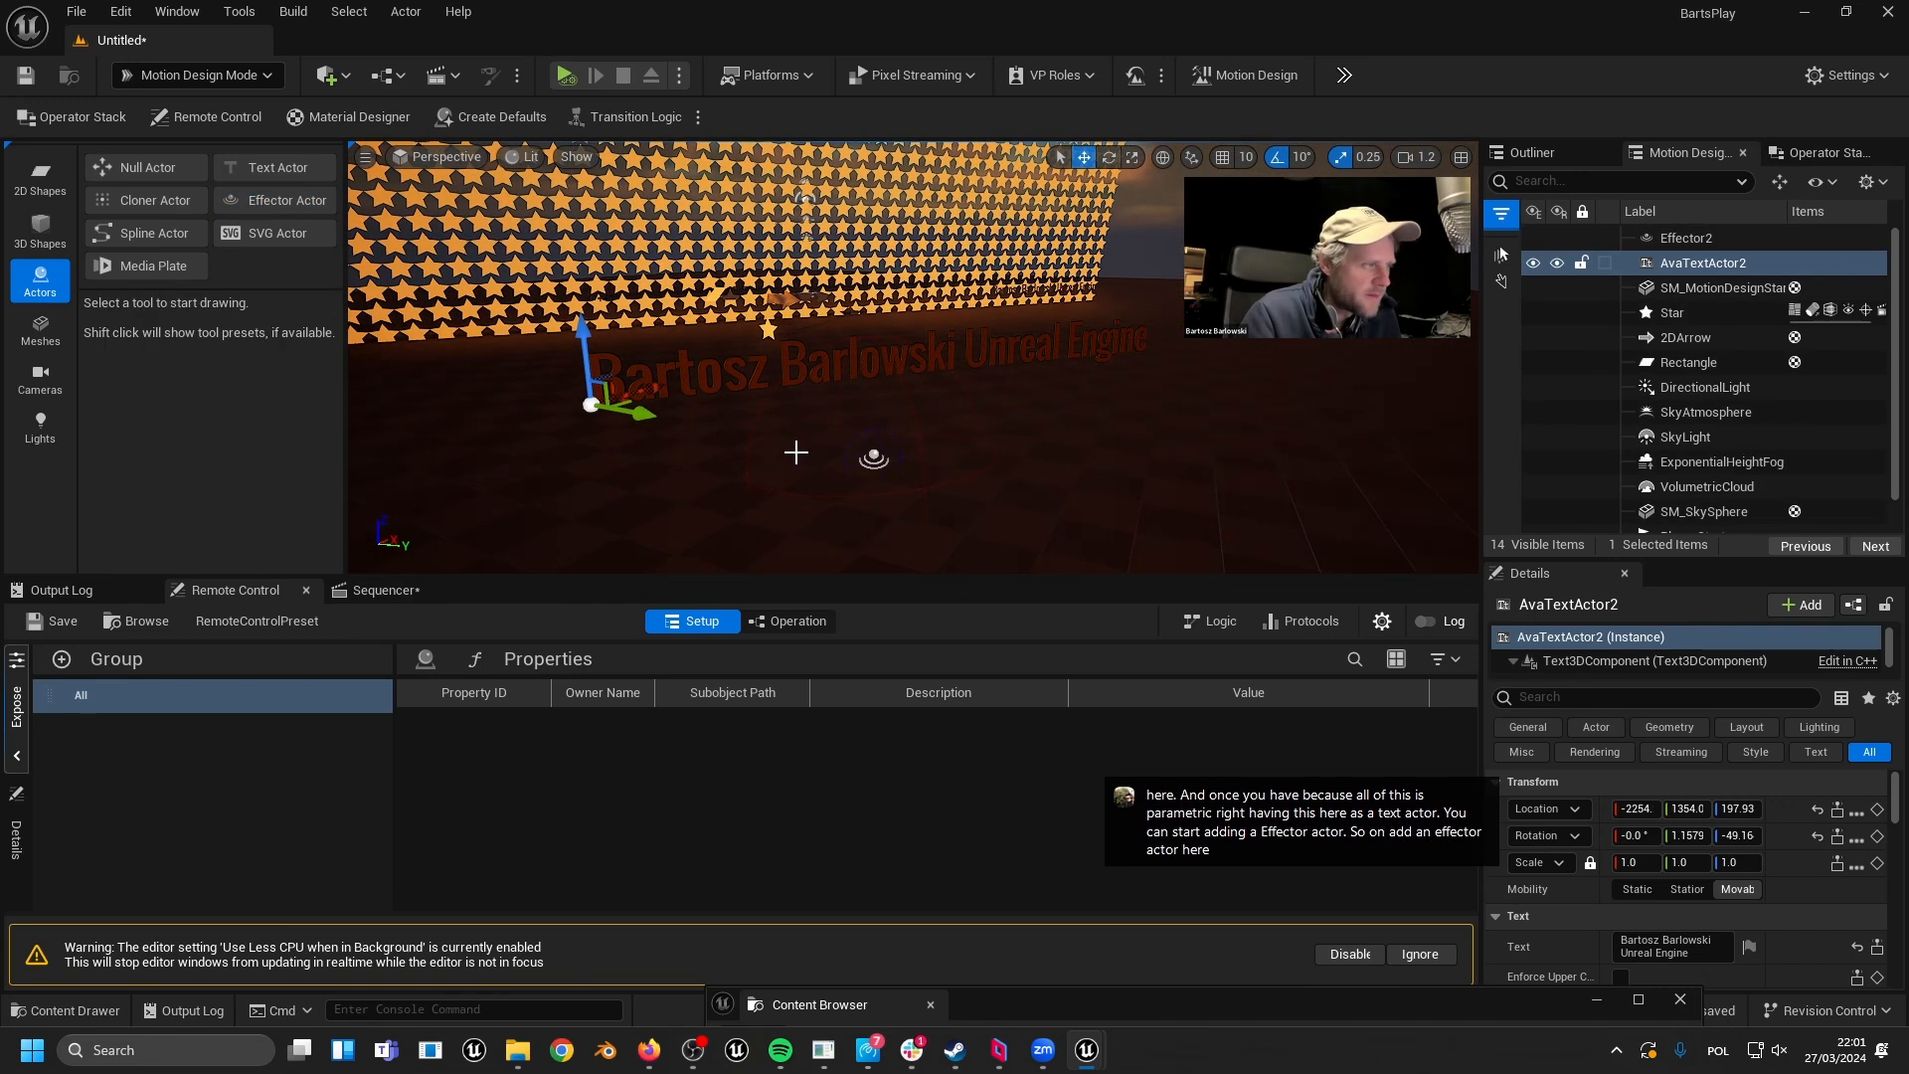
left_click(872, 457)
left_click_drag(861, 401, 717, 416)
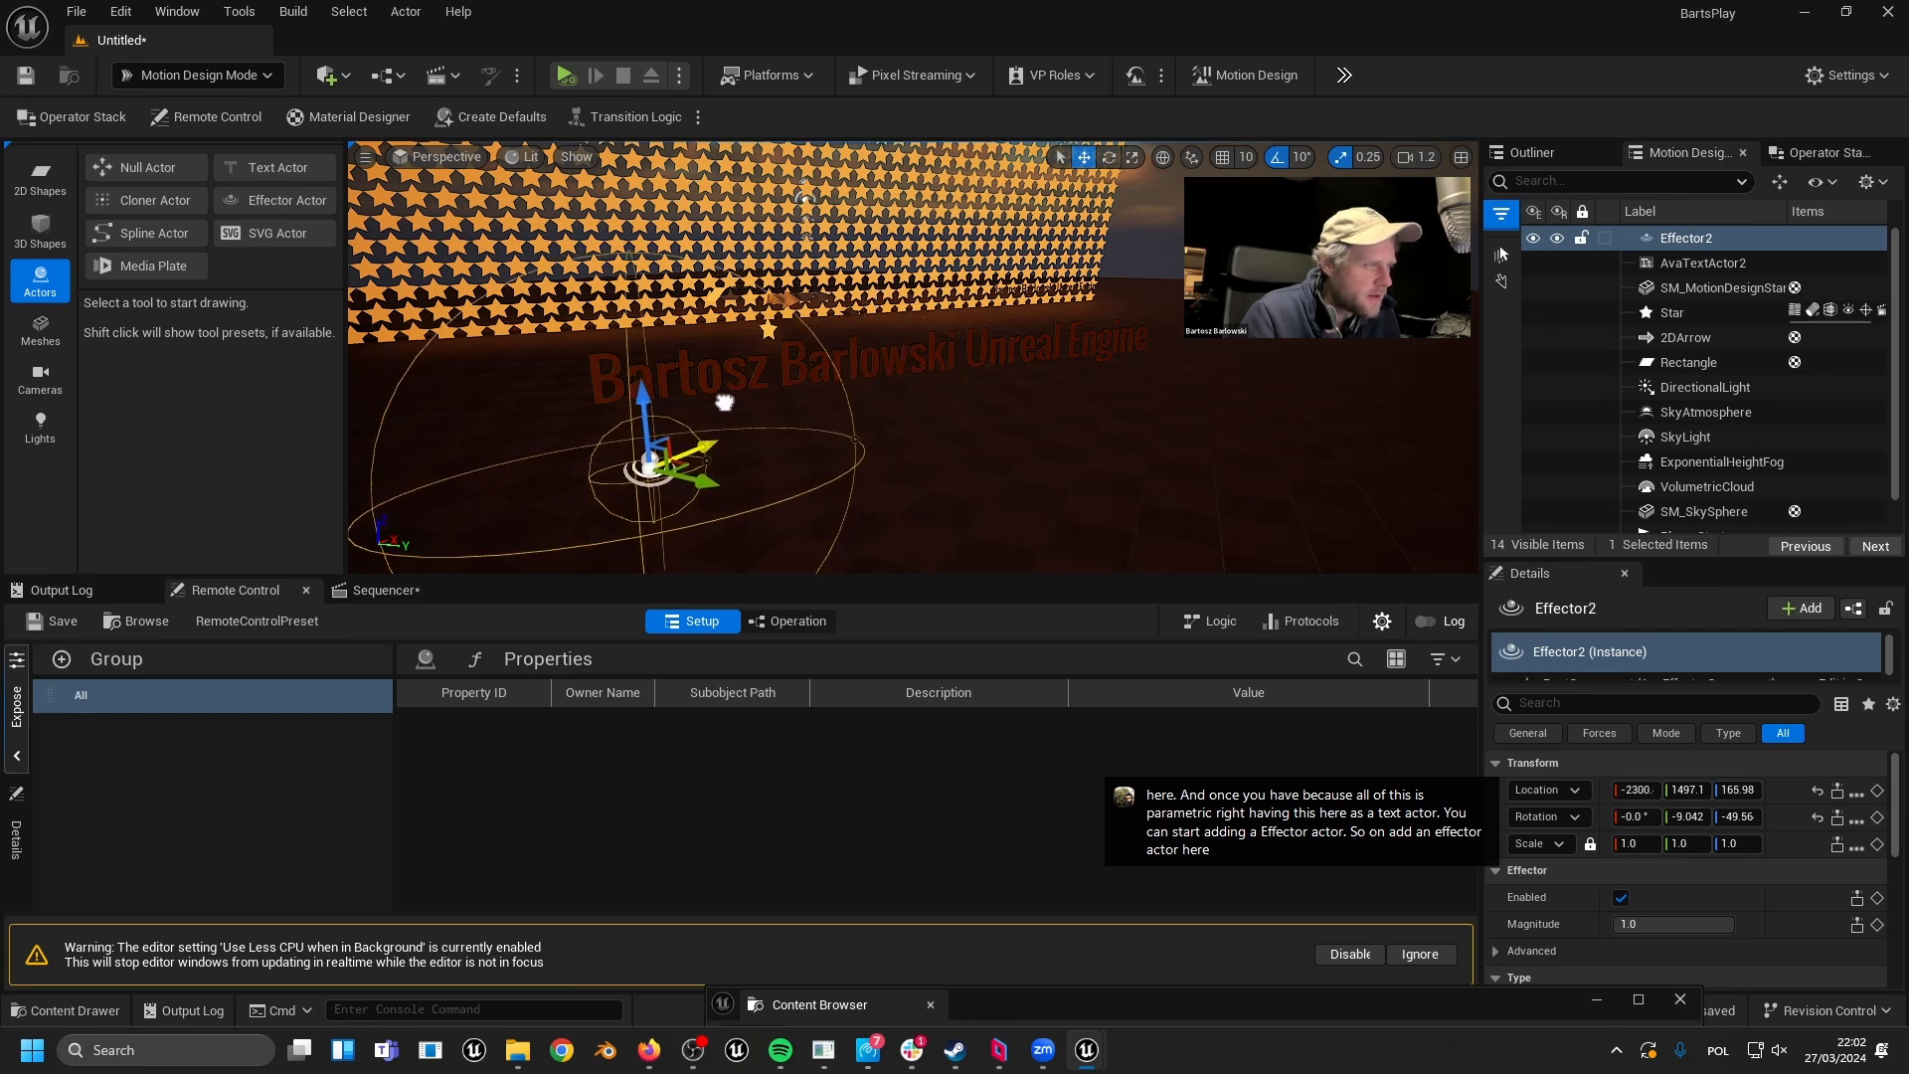
key("f")
left_click_drag(952, 406, 773, 364, "alt")
left_click_drag(772, 364, 870, 333, "alt")
mouse_move(772, 364)
right_mouse_down()
mouse_move(741, 348)
mouse_move(772, 366)
right_mouse_up()
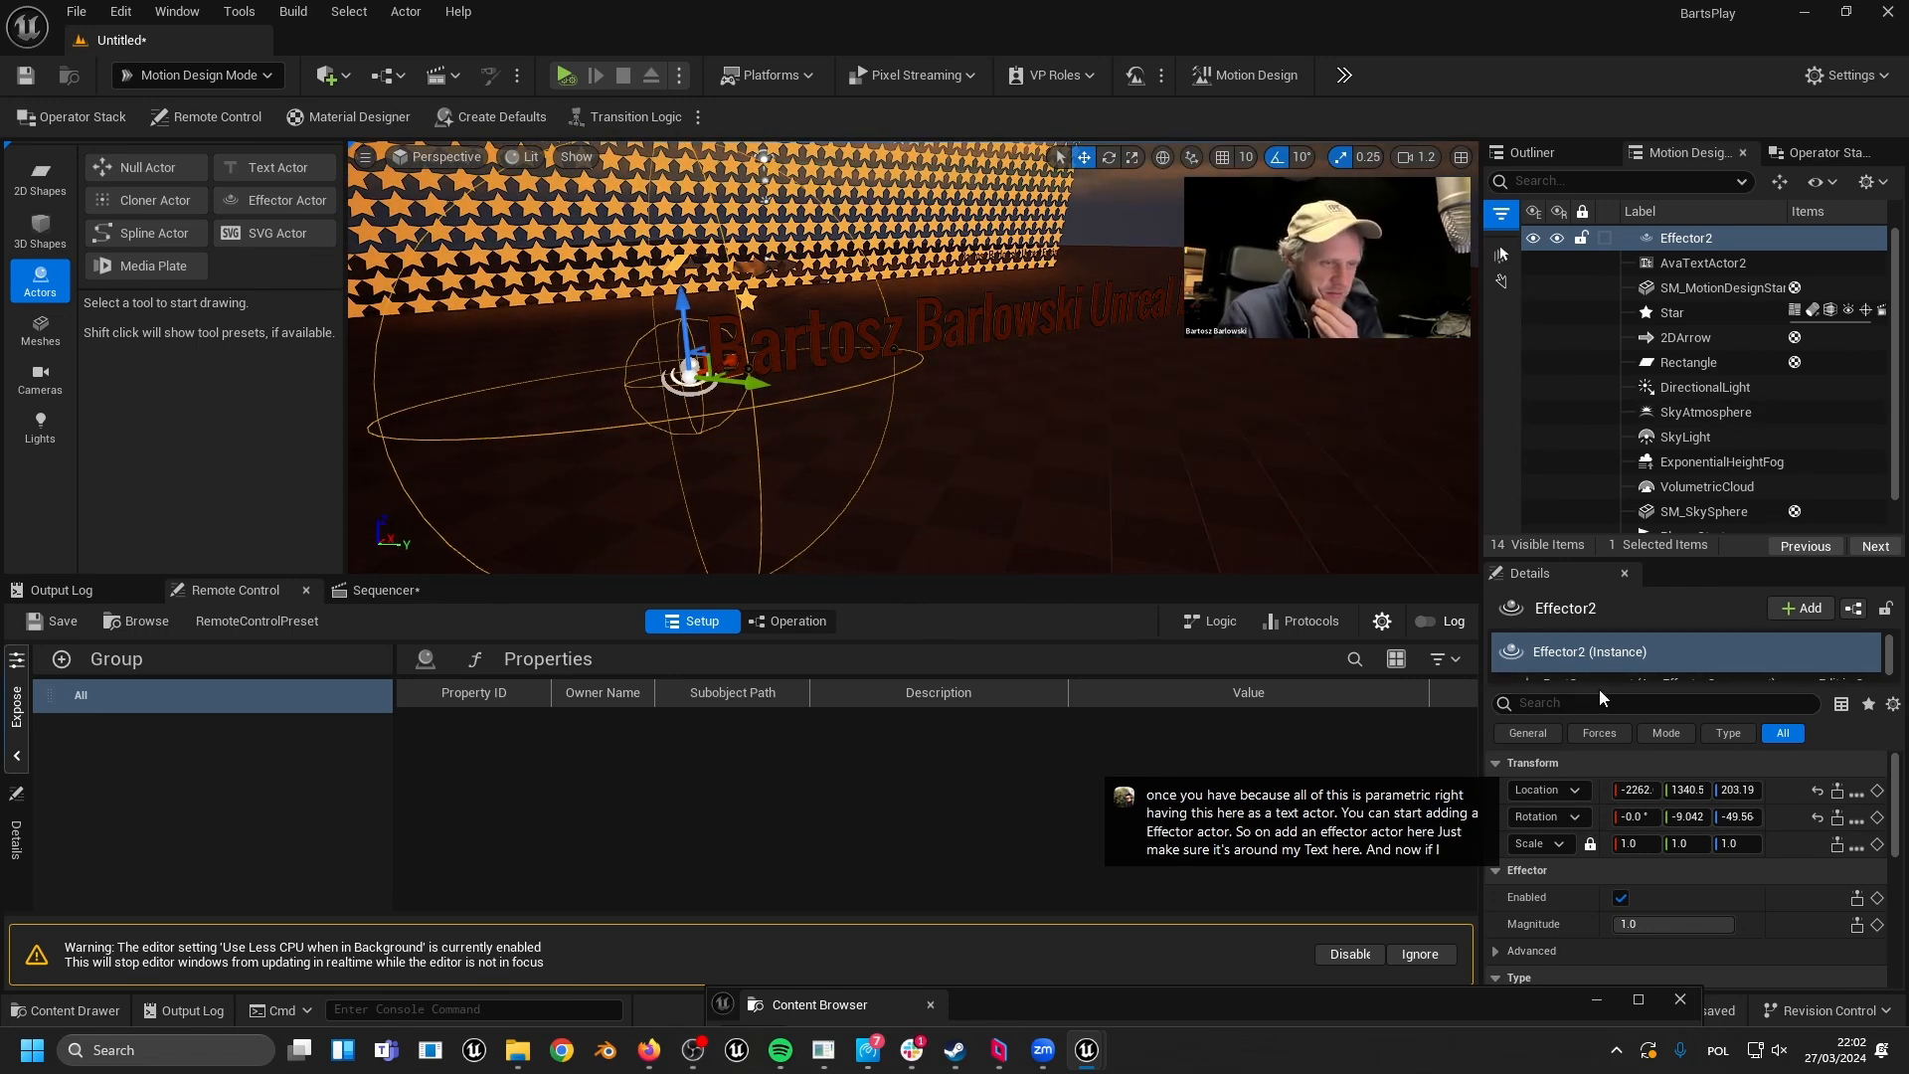
- Check the effector's force options and try to attach the effector to the text actor in the hierarchy
mouse_move(1599, 687)
left_mouse_down()
mouse_move(1607, 760)
mouse_move(1607, 714)
left_mouse_up()
scroll(1609, 875, "down", 3)
scroll(1576, 882, "down", 2)
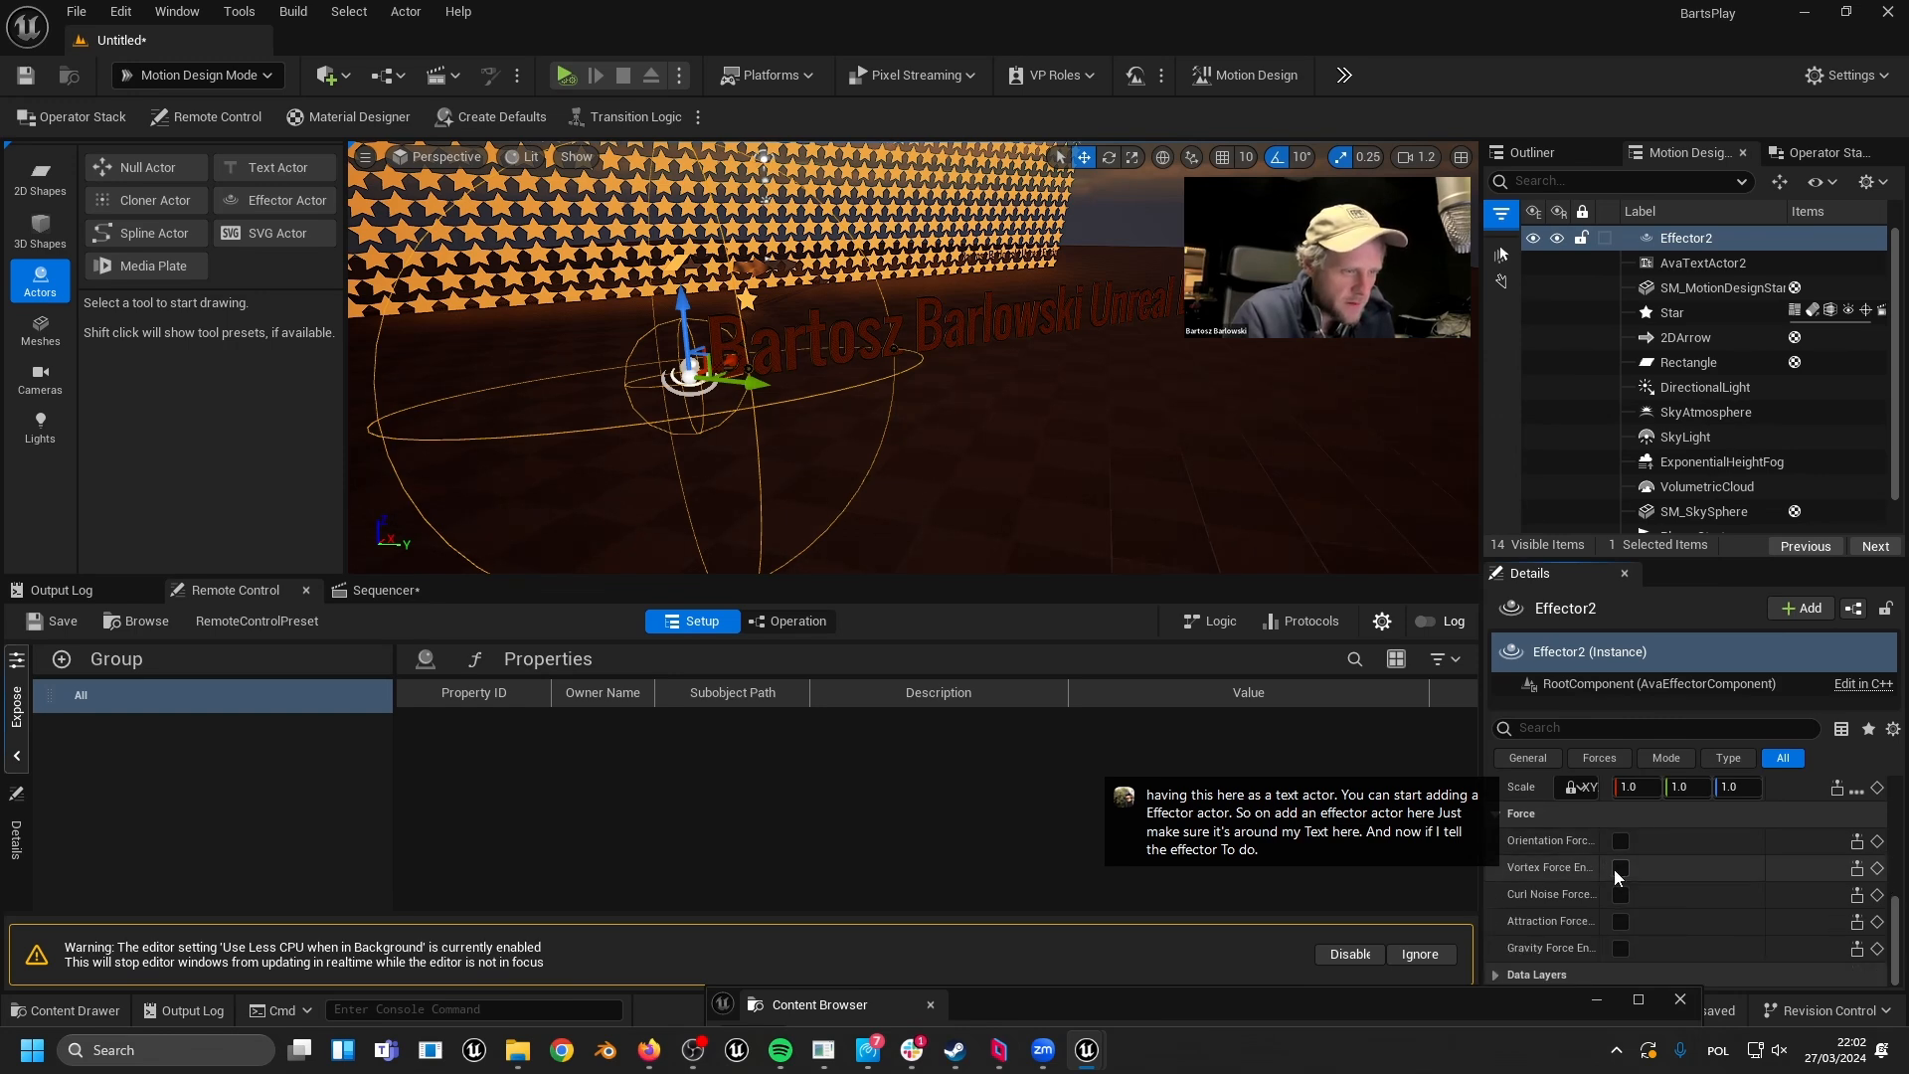
left_click_drag(1687, 239, 1675, 262)
- Examine the effector's transform, magnitude, type, mode and force properties, including the available type options
scroll(1625, 873, "up", 3)
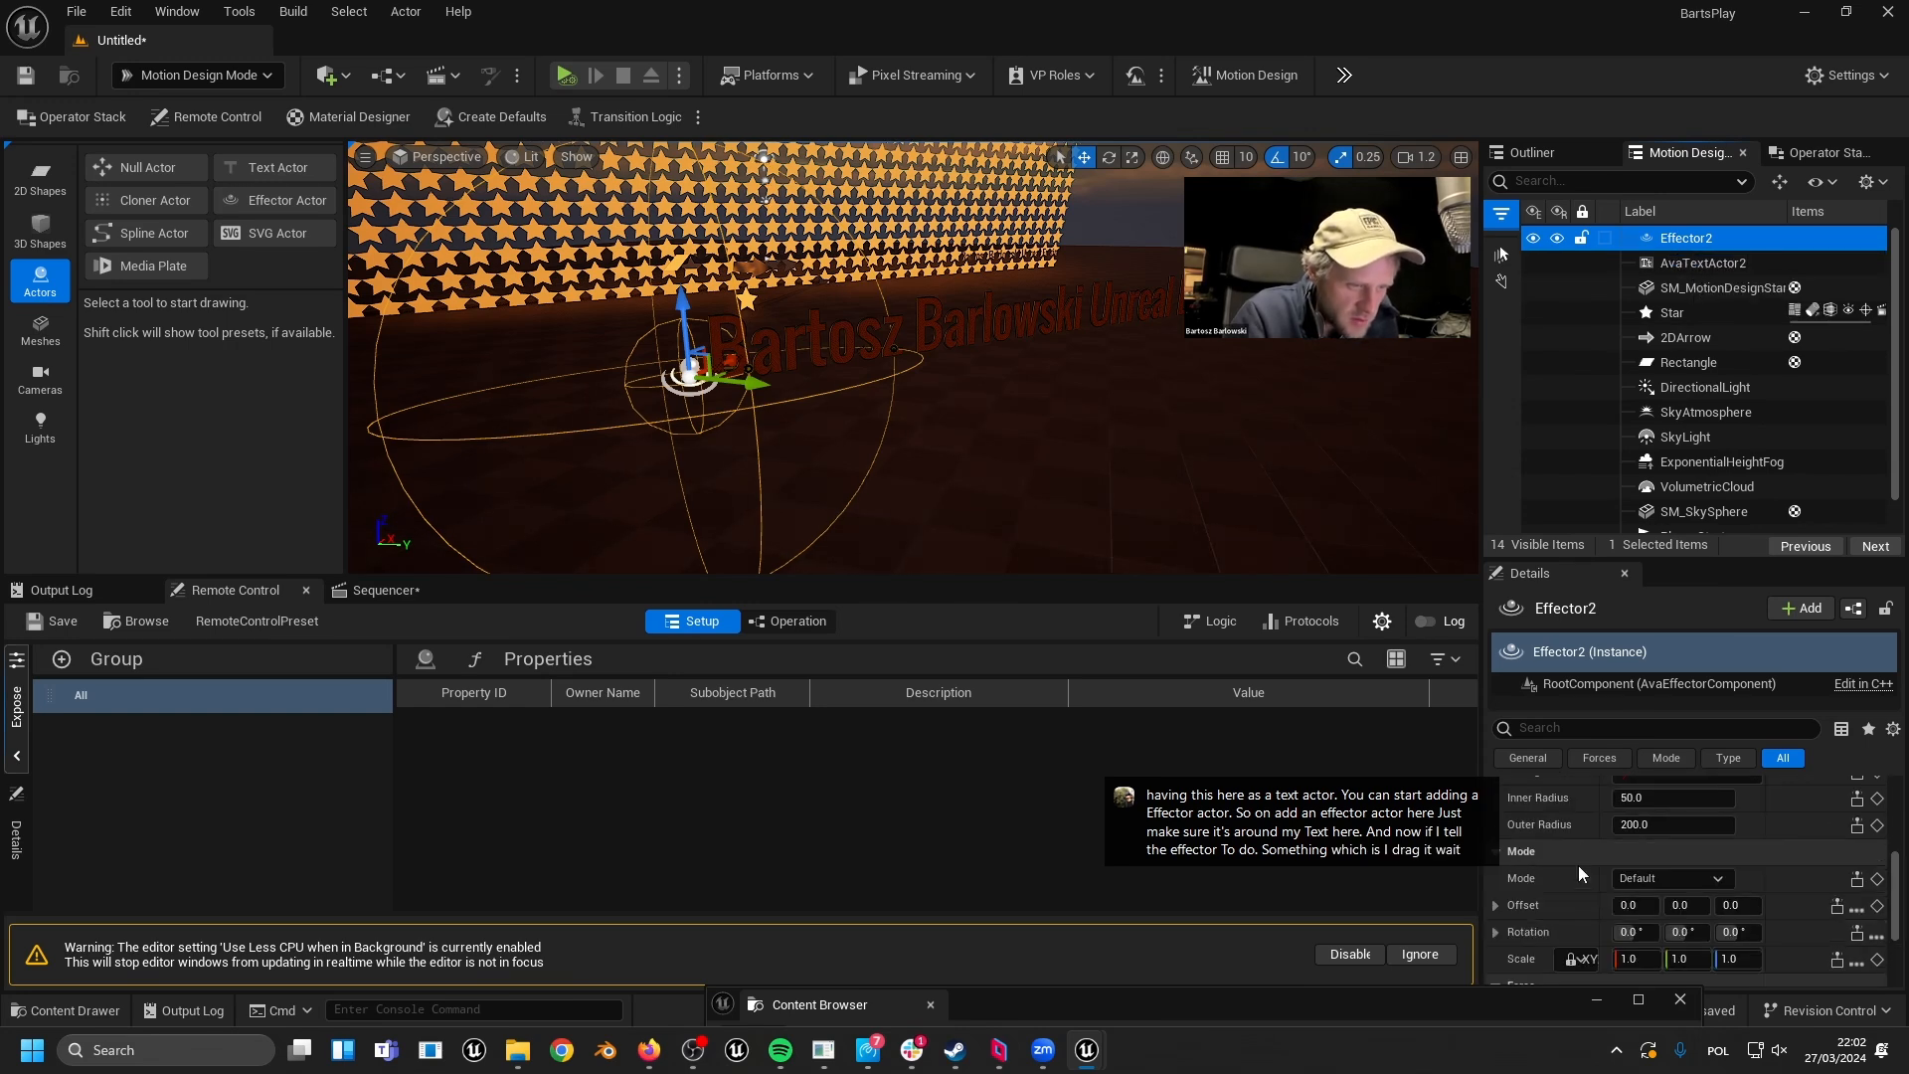
scroll(1578, 865, "down", 5)
scroll(1561, 880, "up", 4)
scroll(1544, 892, "up", 4)
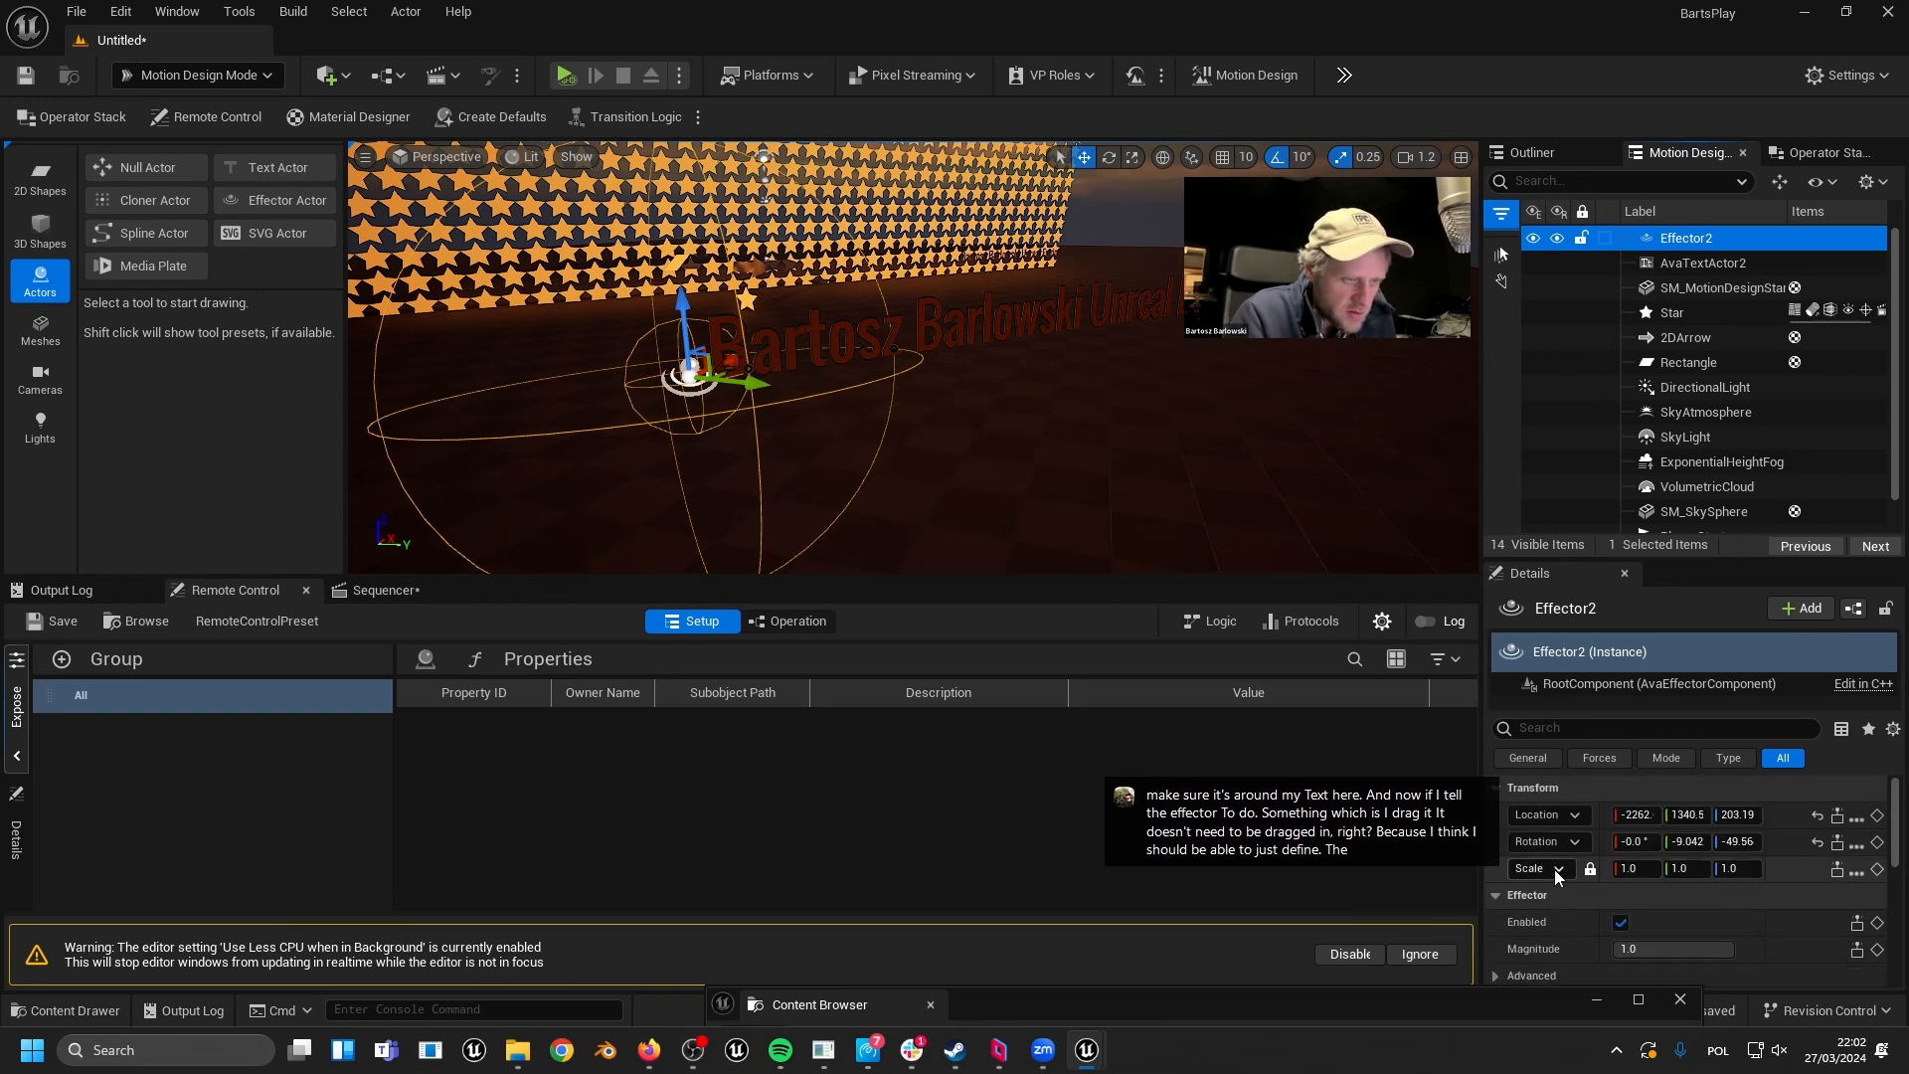
left_click(1530, 756)
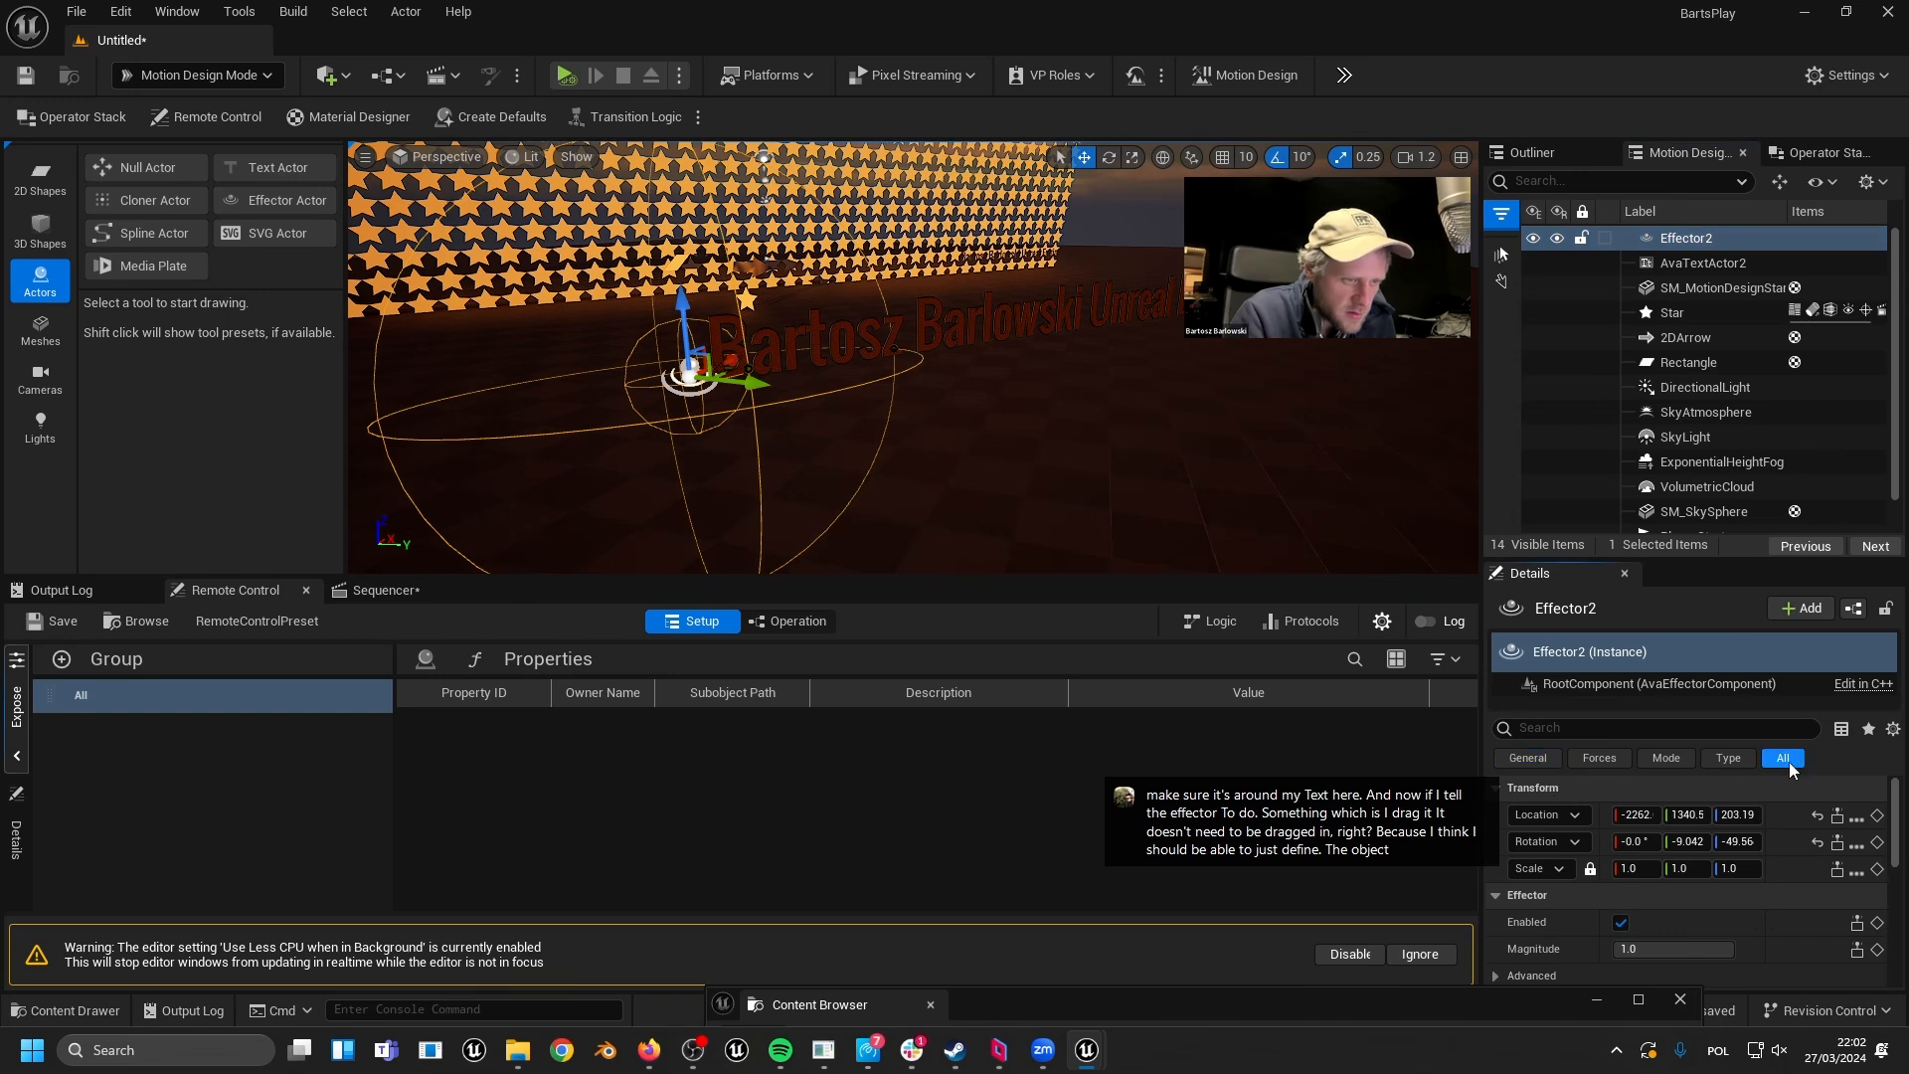
scroll(1531, 893, "down", 3)
scroll(1547, 890, "down", 1)
left_click(1702, 904)
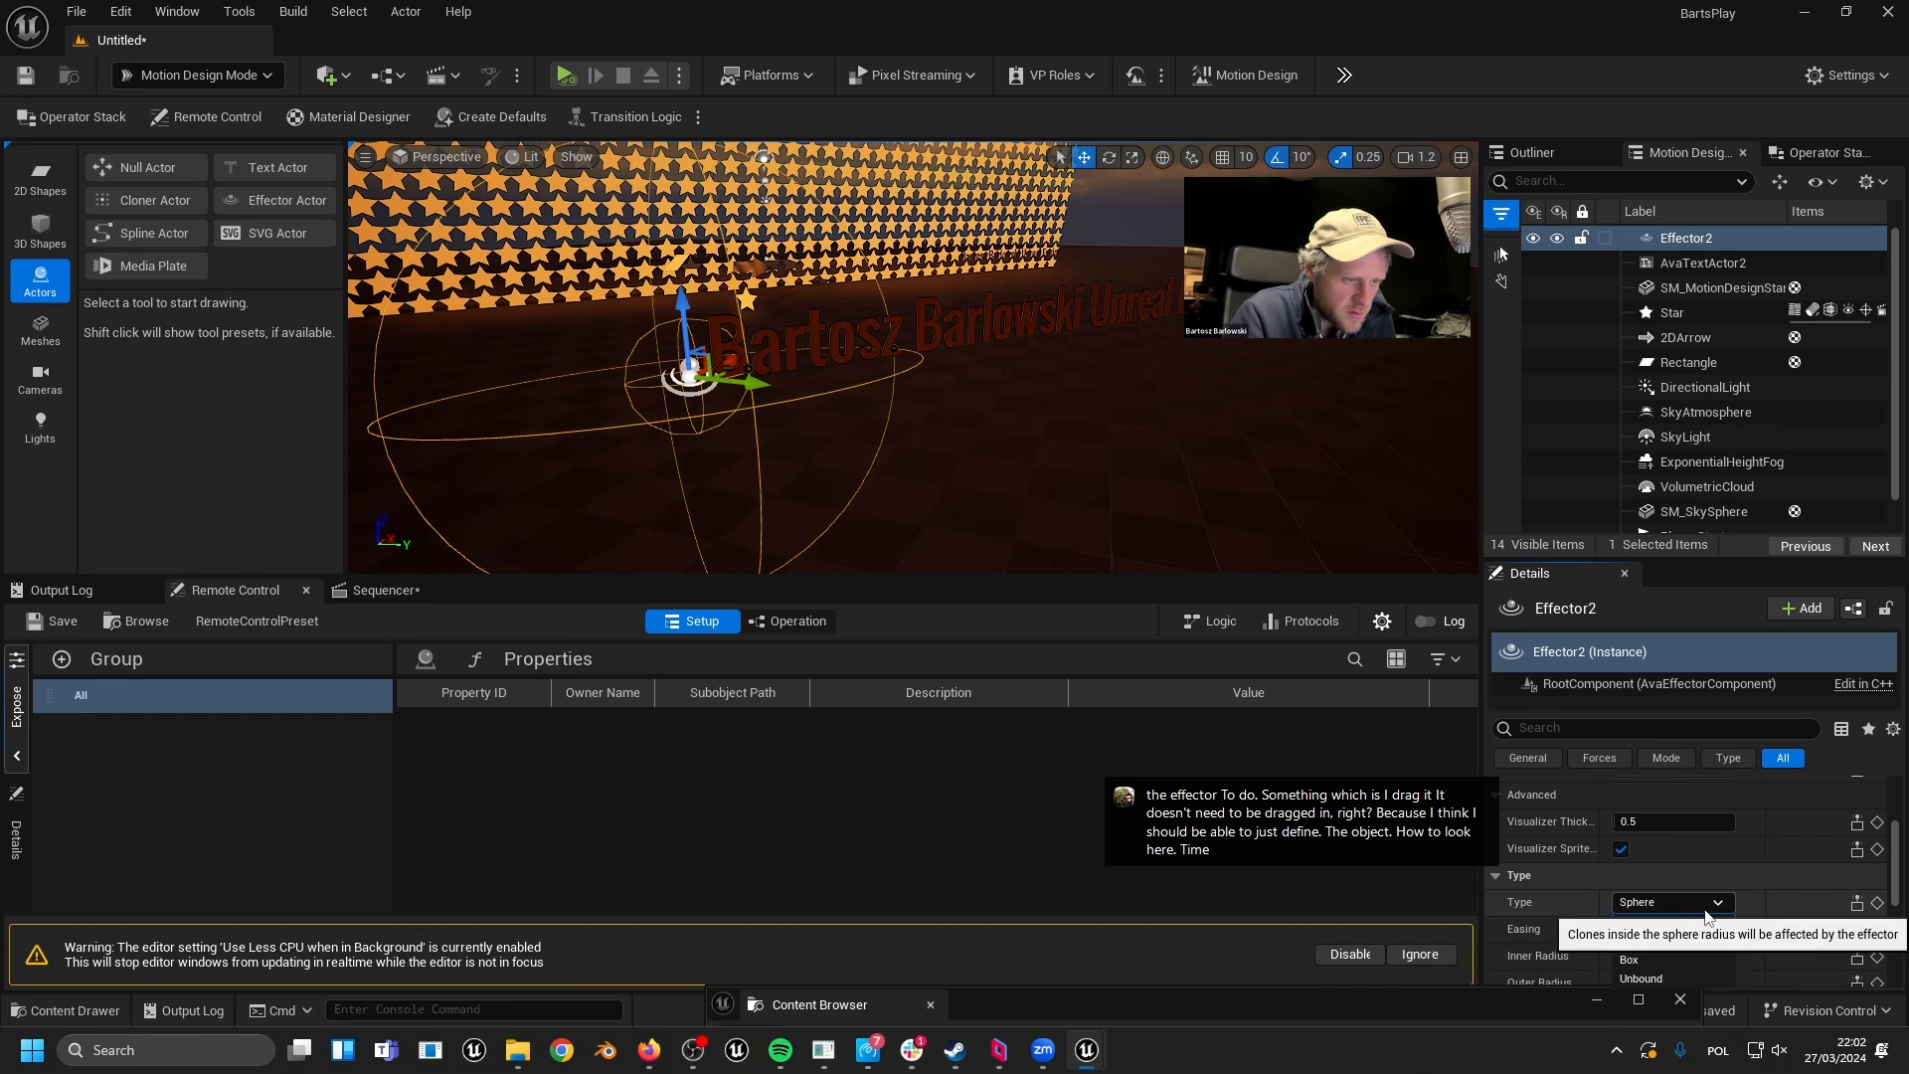
left_click(1543, 886)
- Set the effector's mode to Noise Field with an X location strength of 10, and attach the effector to the text actor
scroll(1555, 892, "down", 4)
left_click(1646, 905)
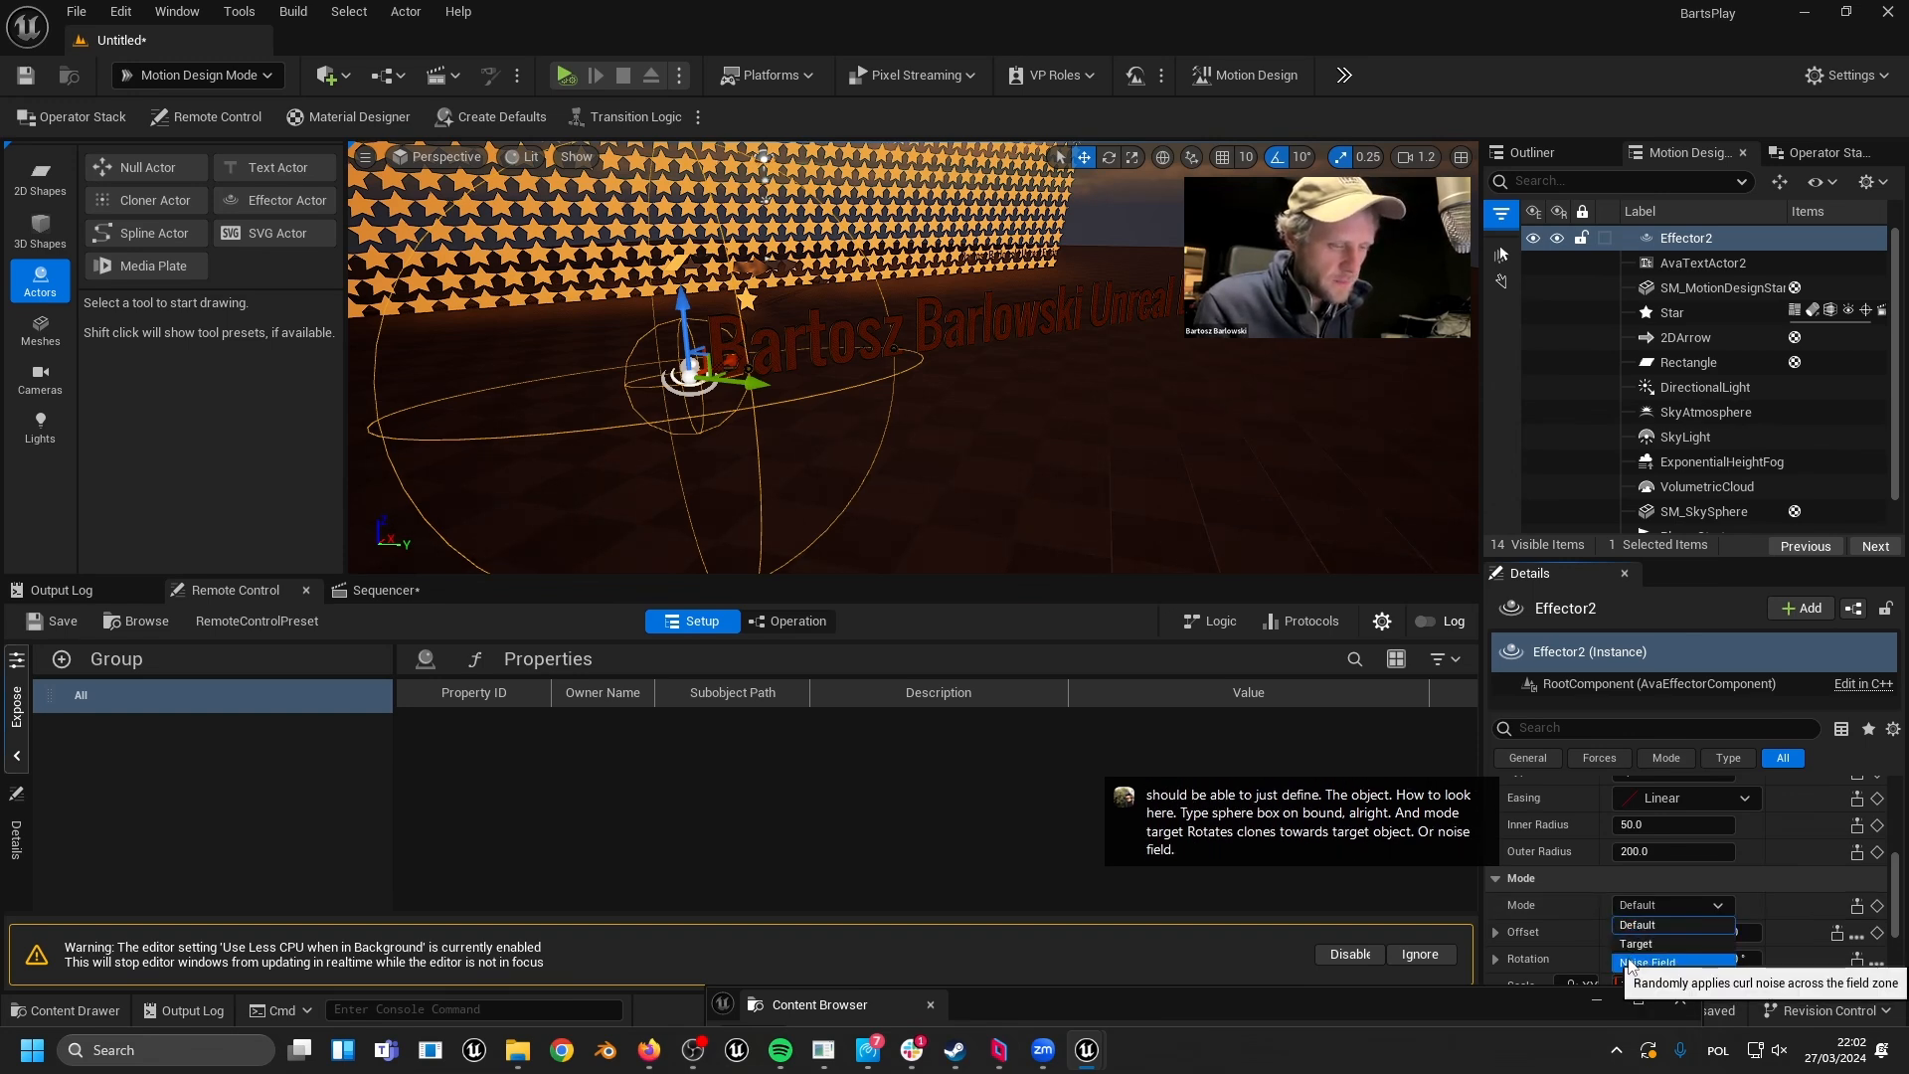
left_click(1628, 963)
scroll(1591, 900, "down", 3)
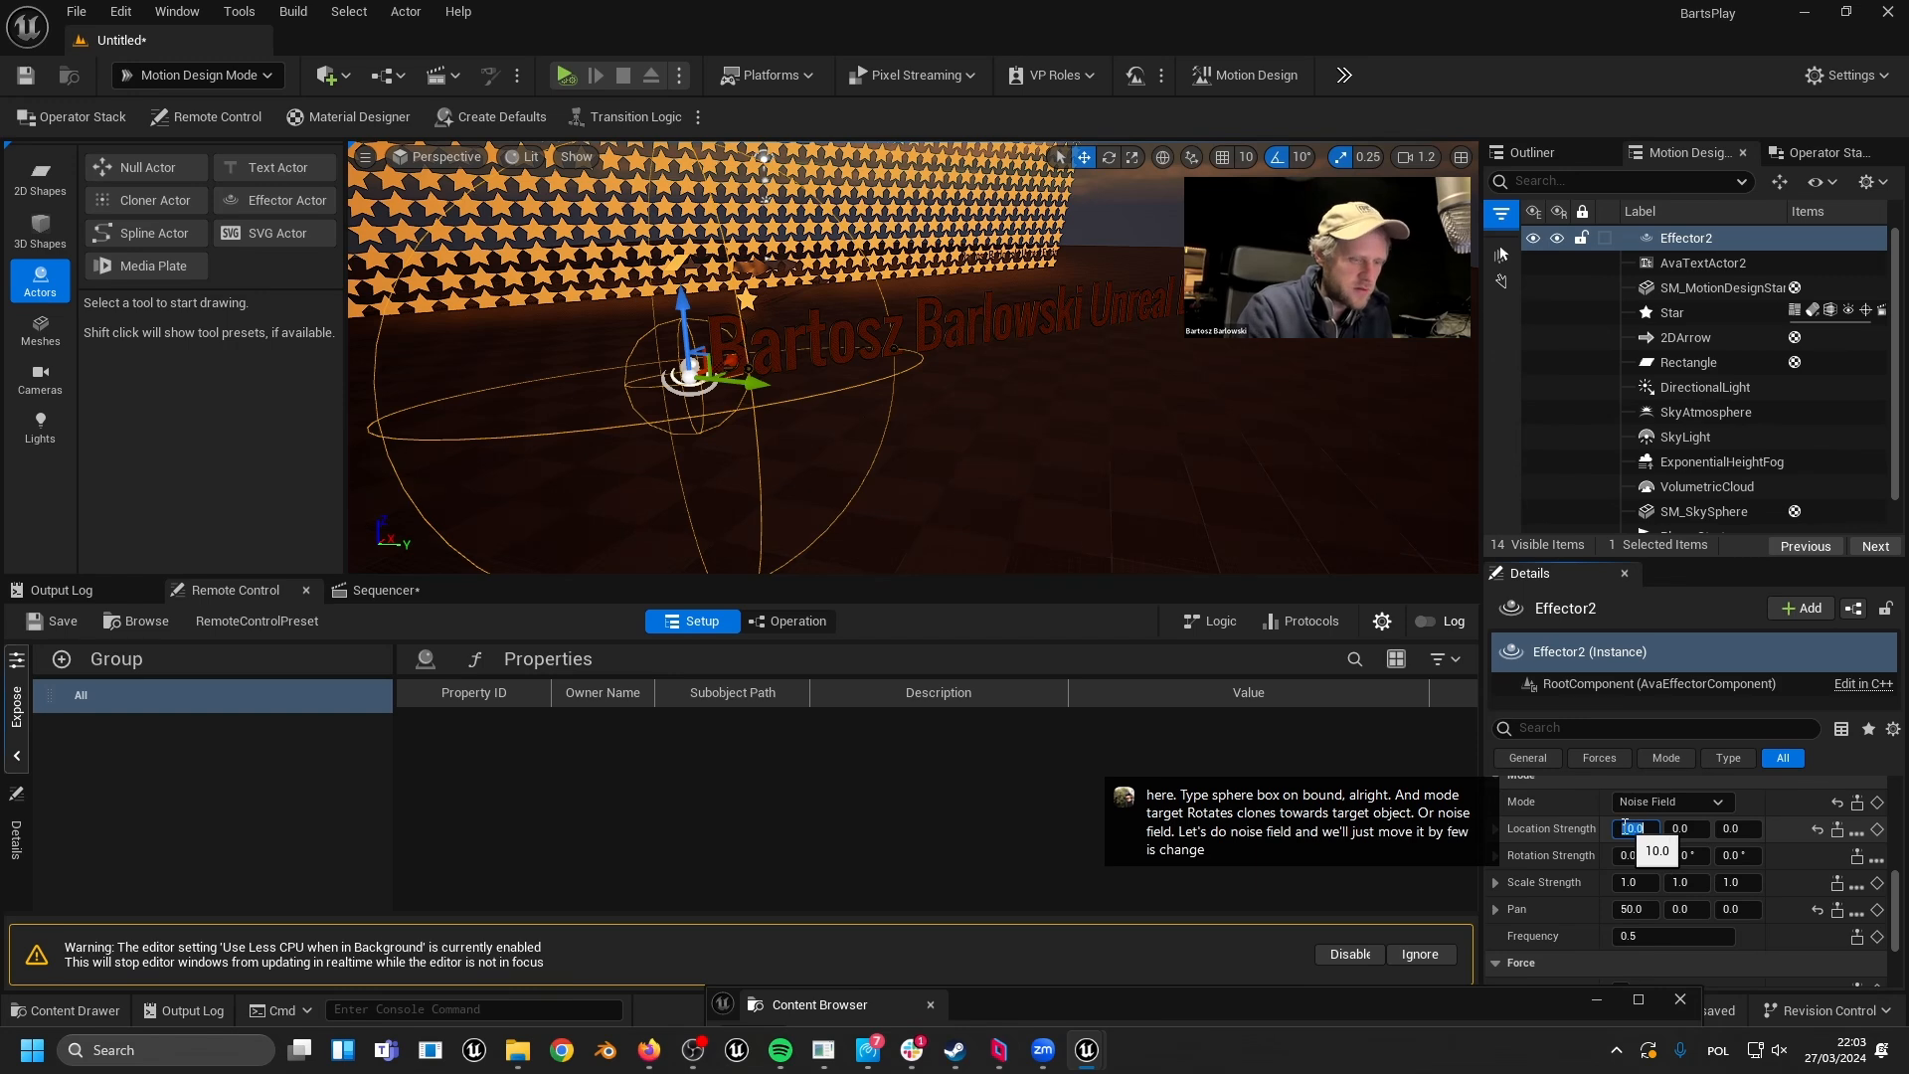
left_click(1675, 247)
left_click_drag(1675, 254, 1672, 267)
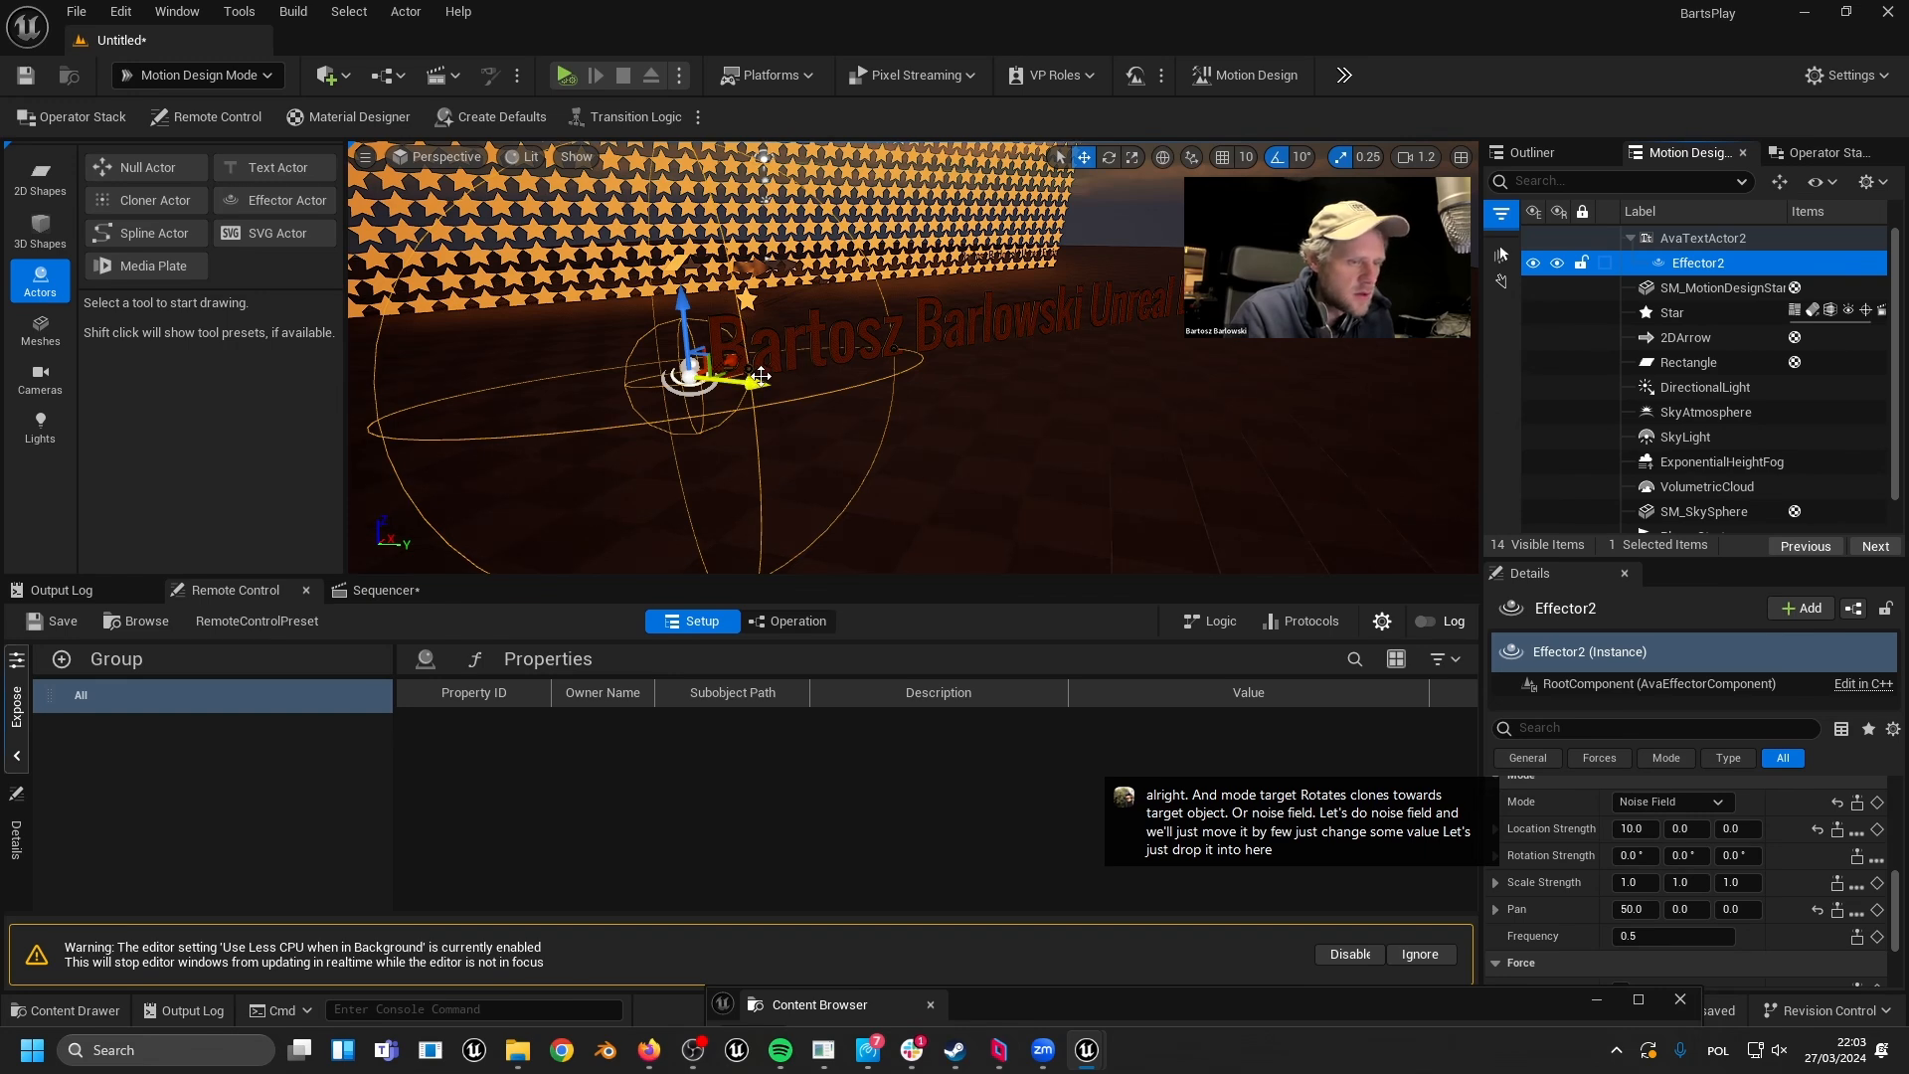
- Change the effector's type to Unbound and try adjusting its X location strength
scroll(1589, 868, "up", 2)
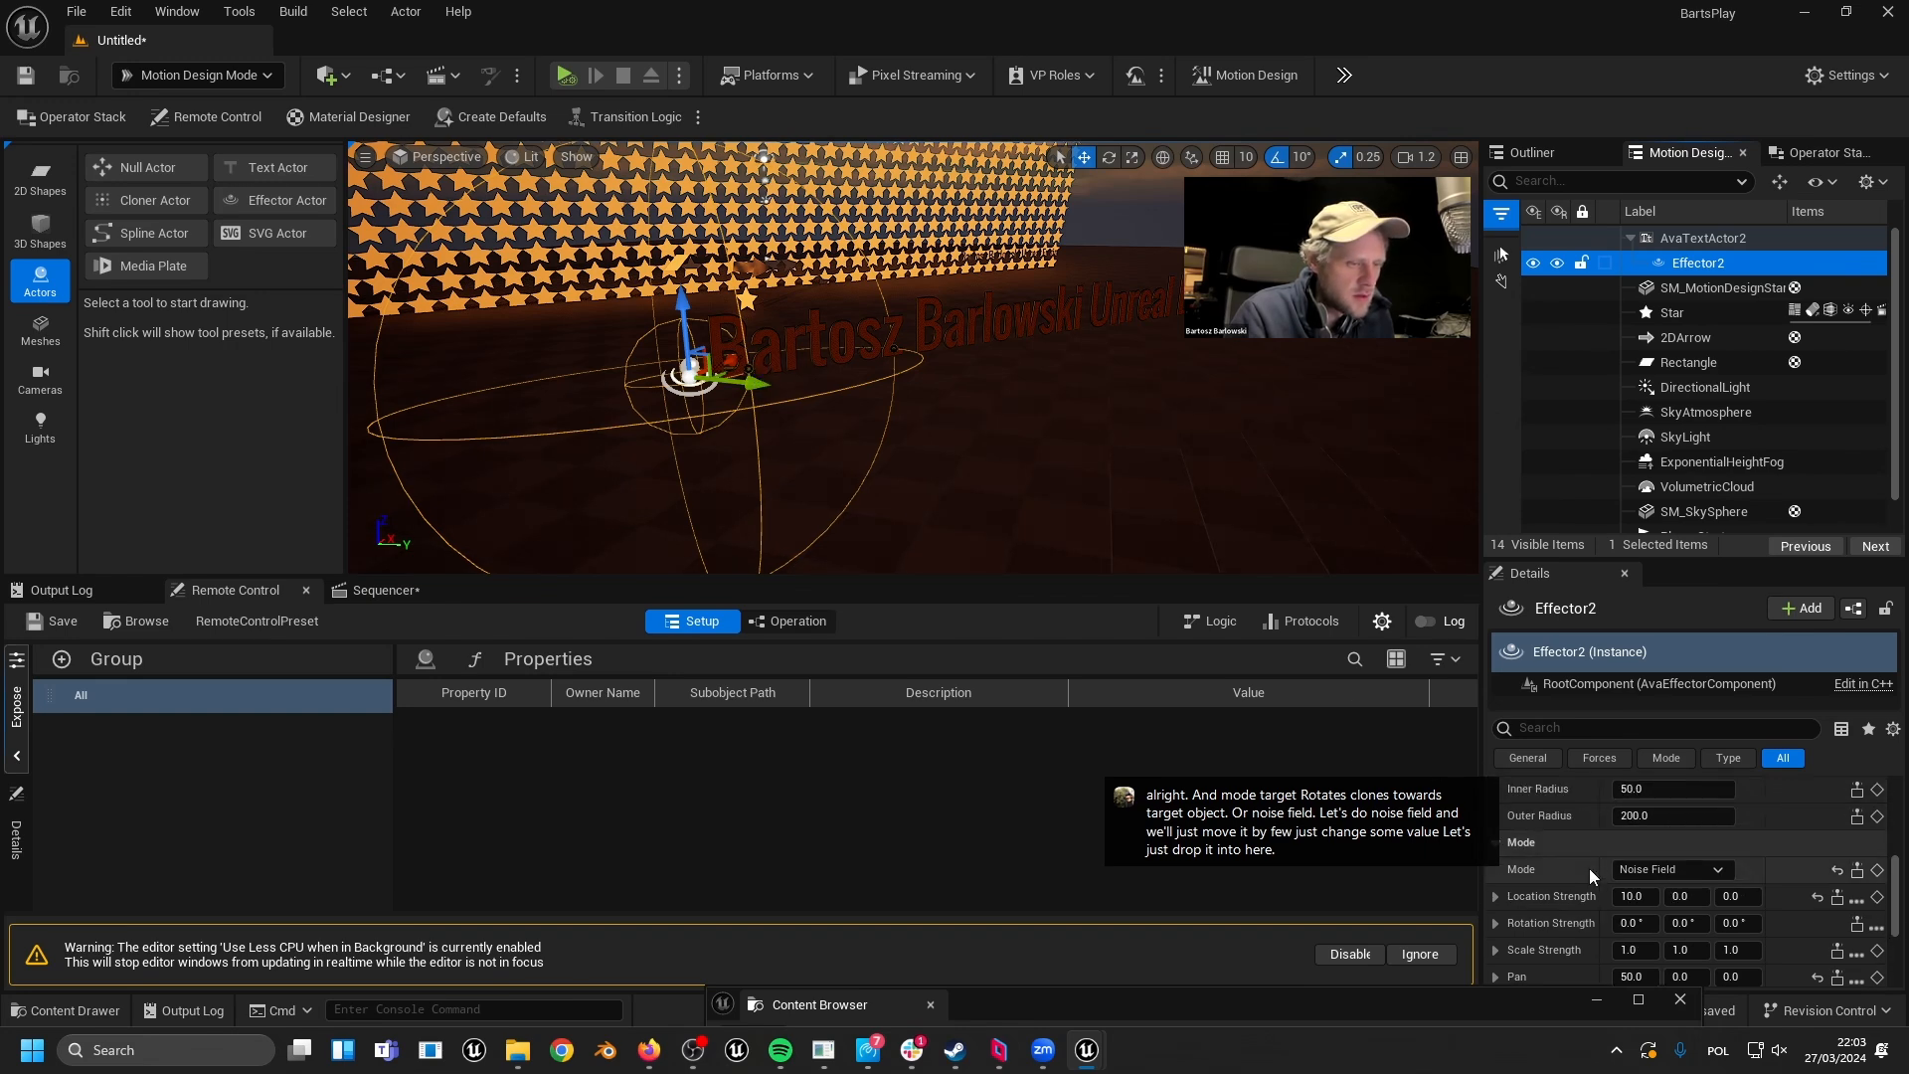
scroll(1596, 871, "up", 4)
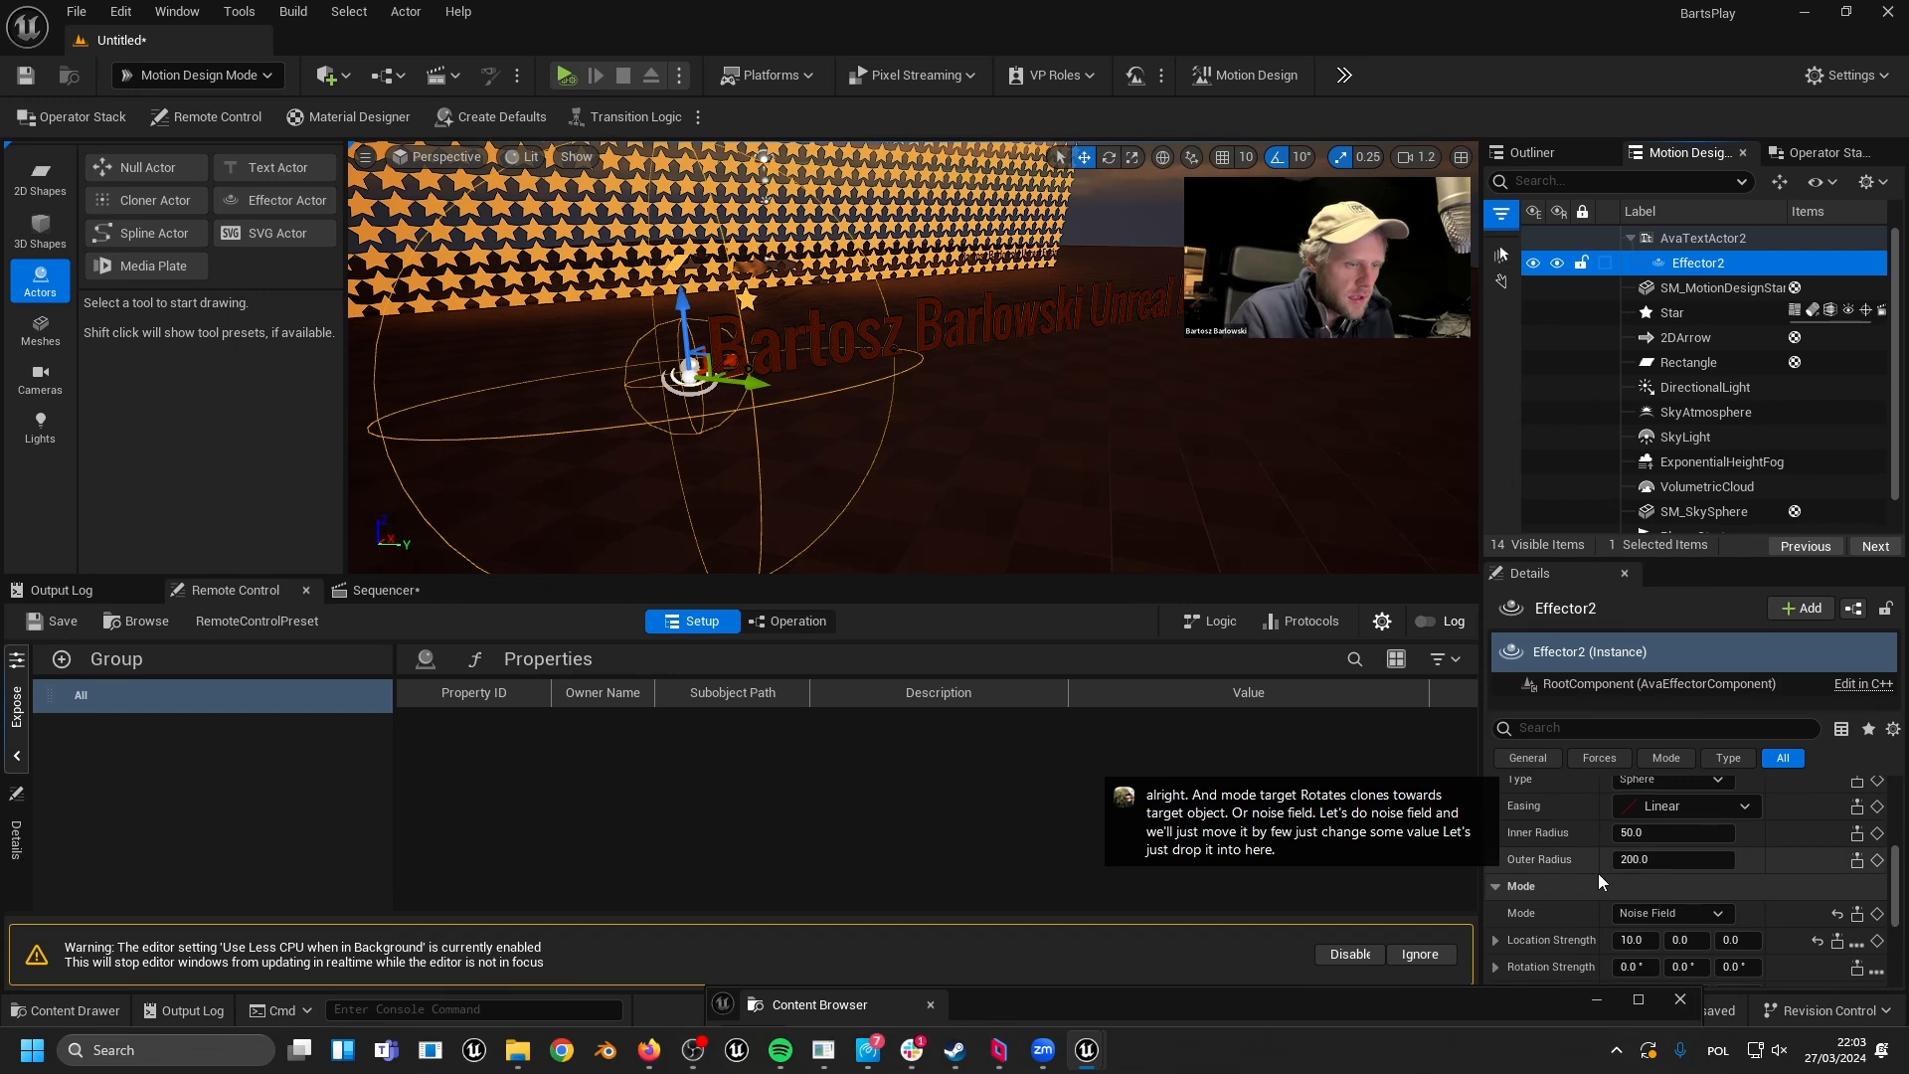
left_click(1629, 871)
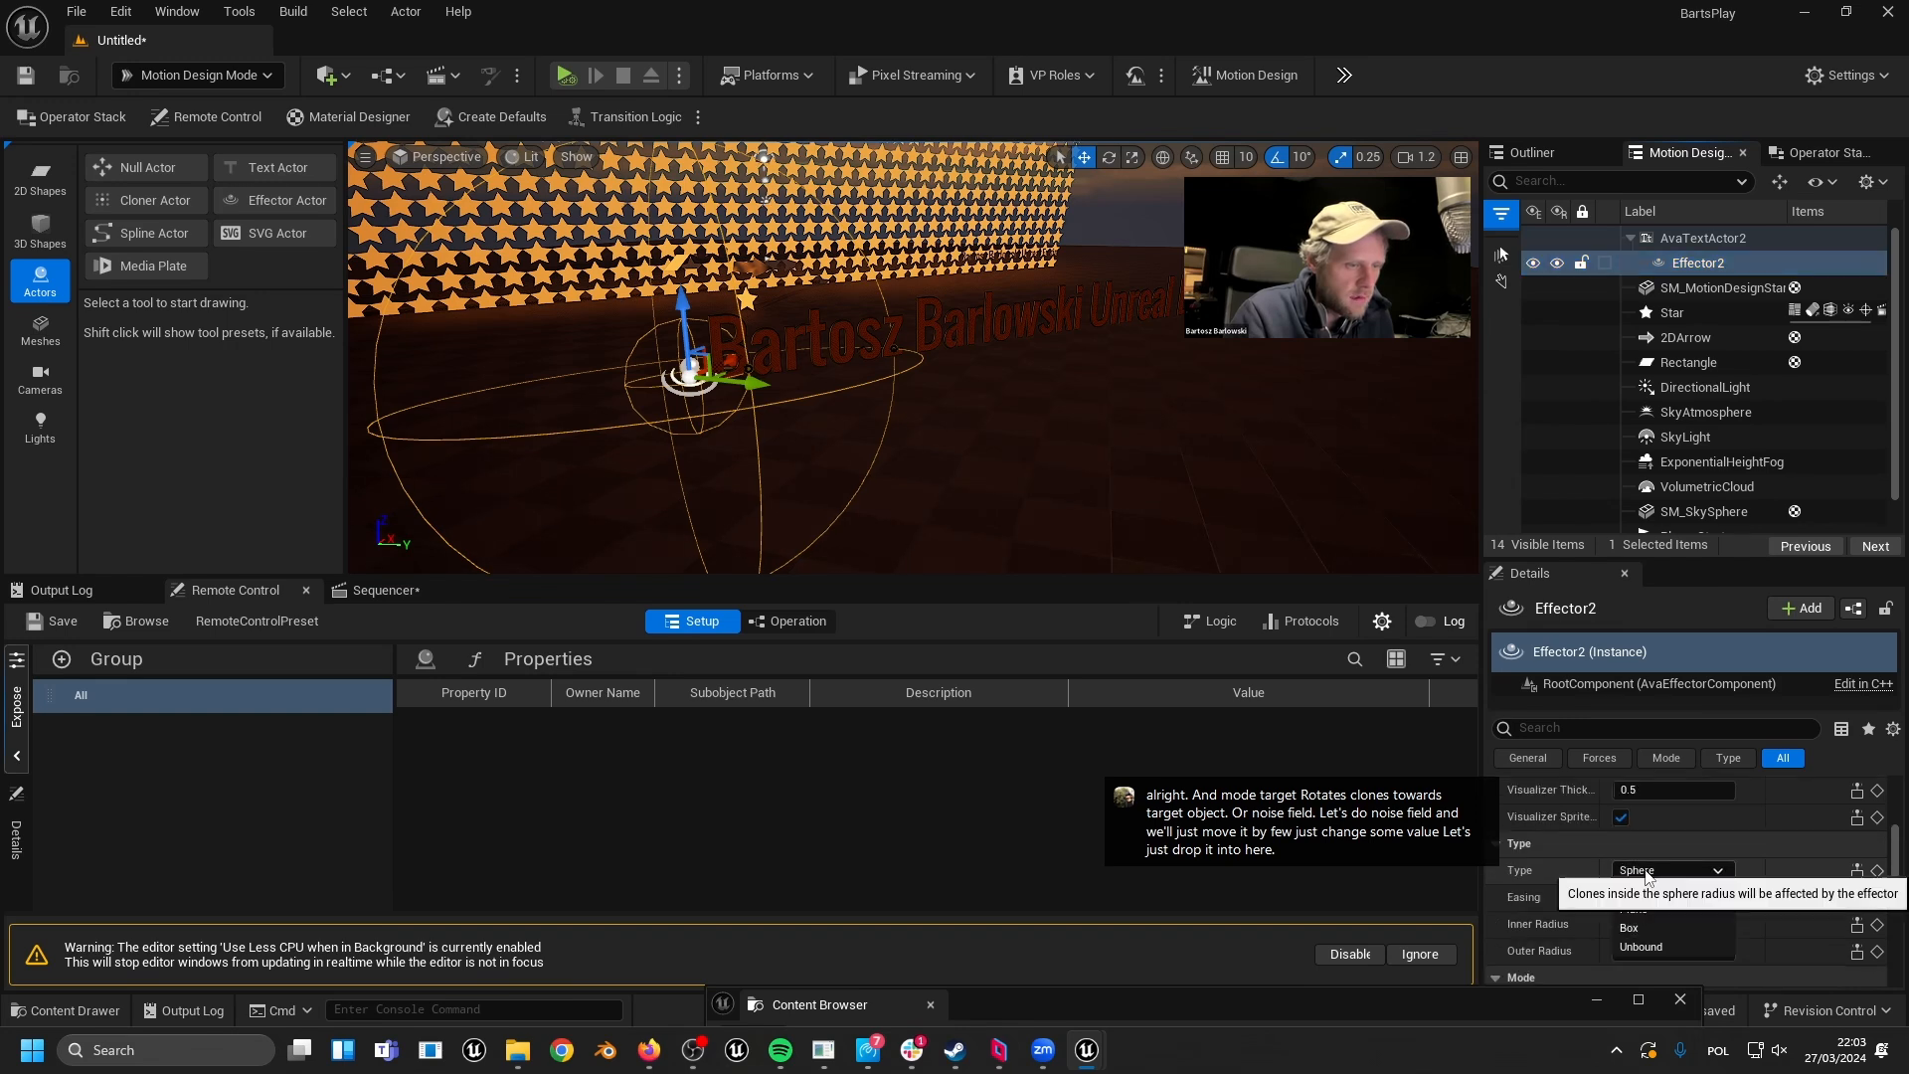
left_click(1637, 938)
scroll(1561, 857, "down", 2)
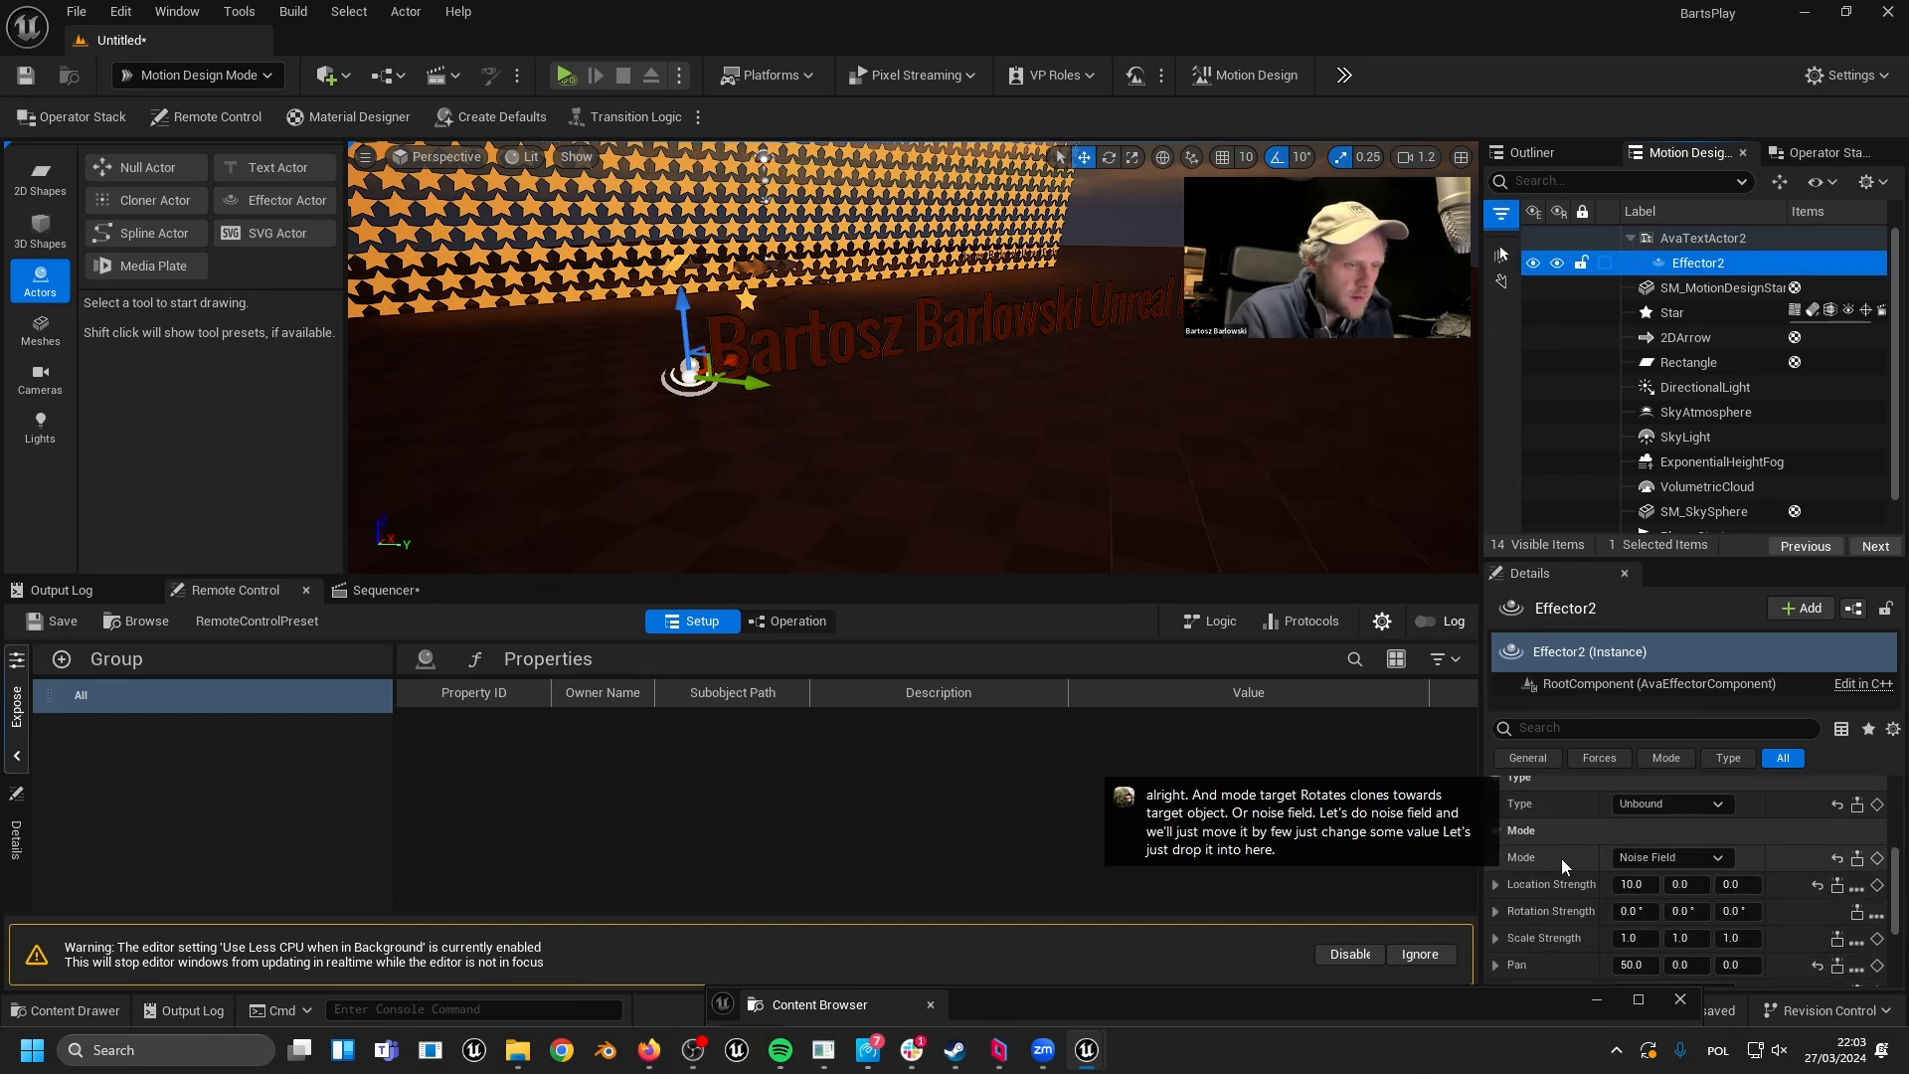
left_click_drag(1631, 888, 1653, 888)
- Set the effector's mode to Default and delete the effector from under the text actor
left_click(1646, 859)
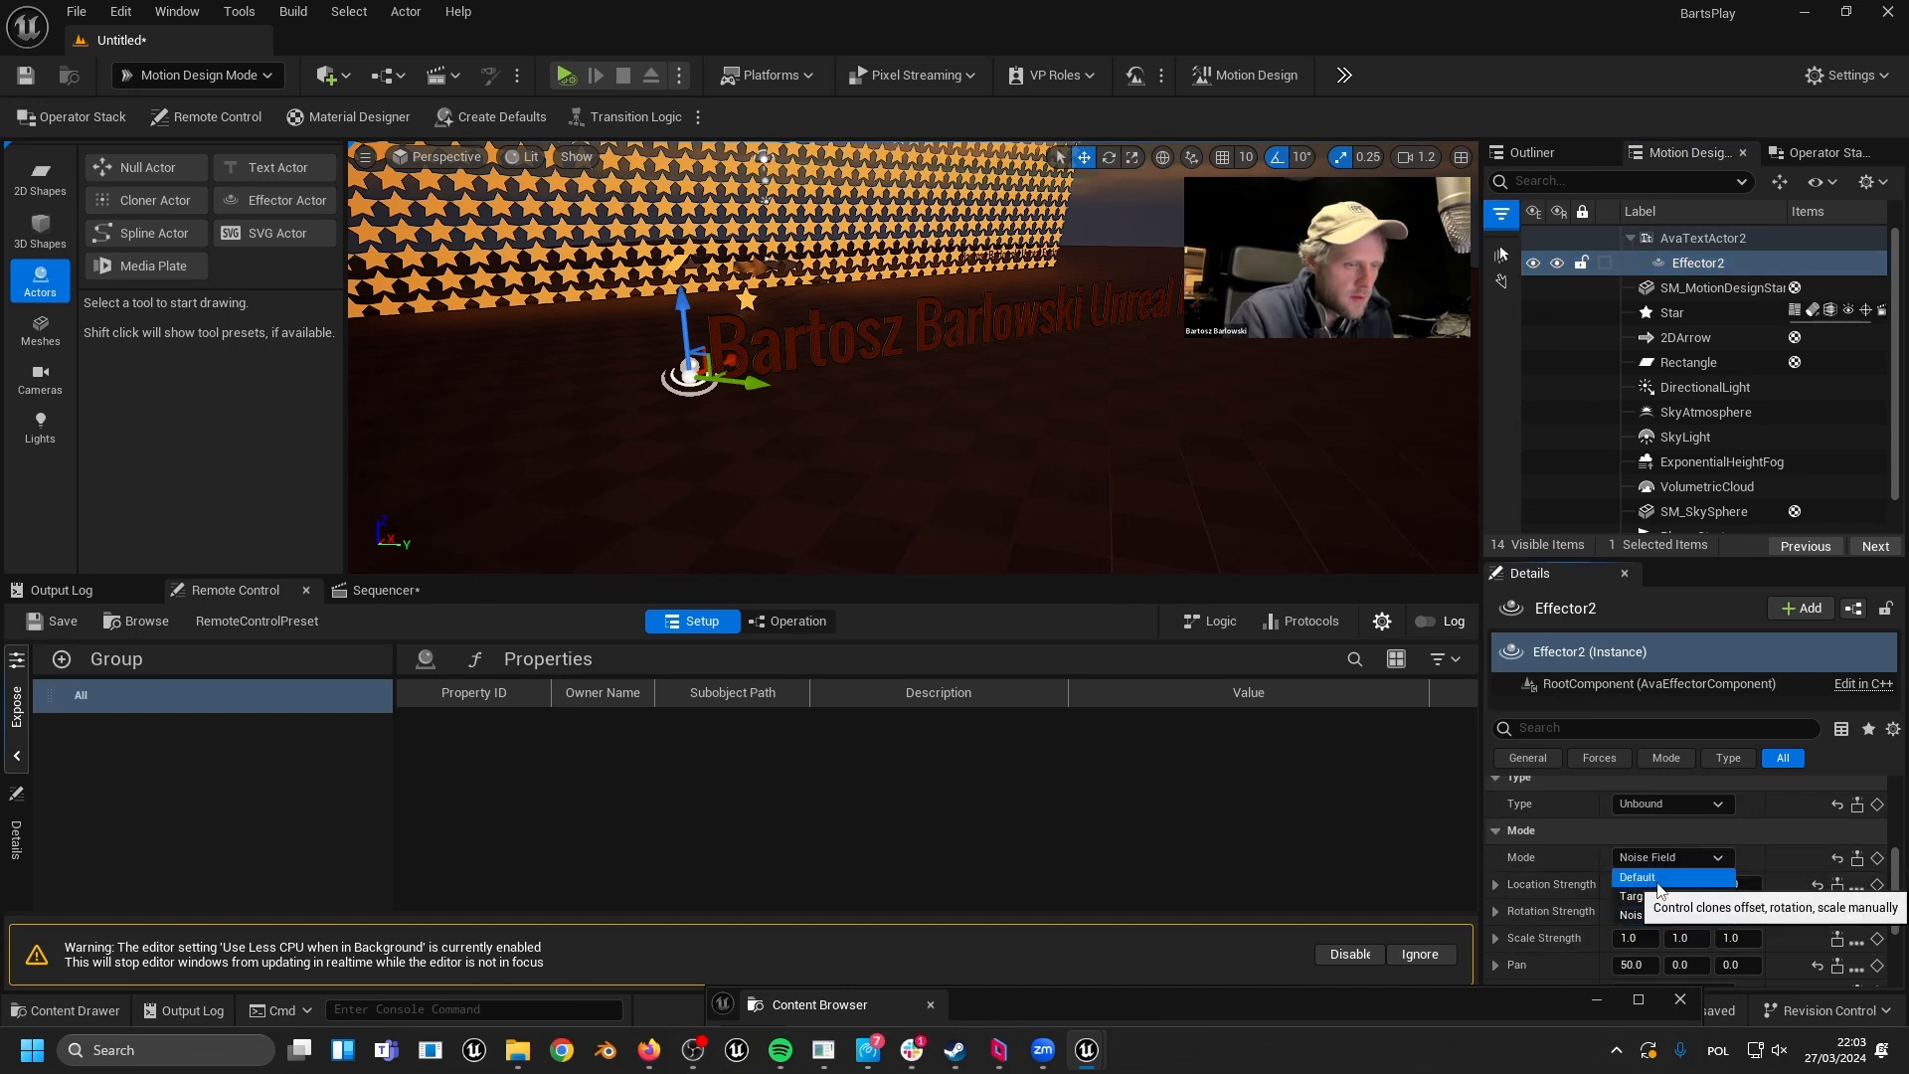
left_click(1646, 881)
left_click(1683, 263)
key("Delete")
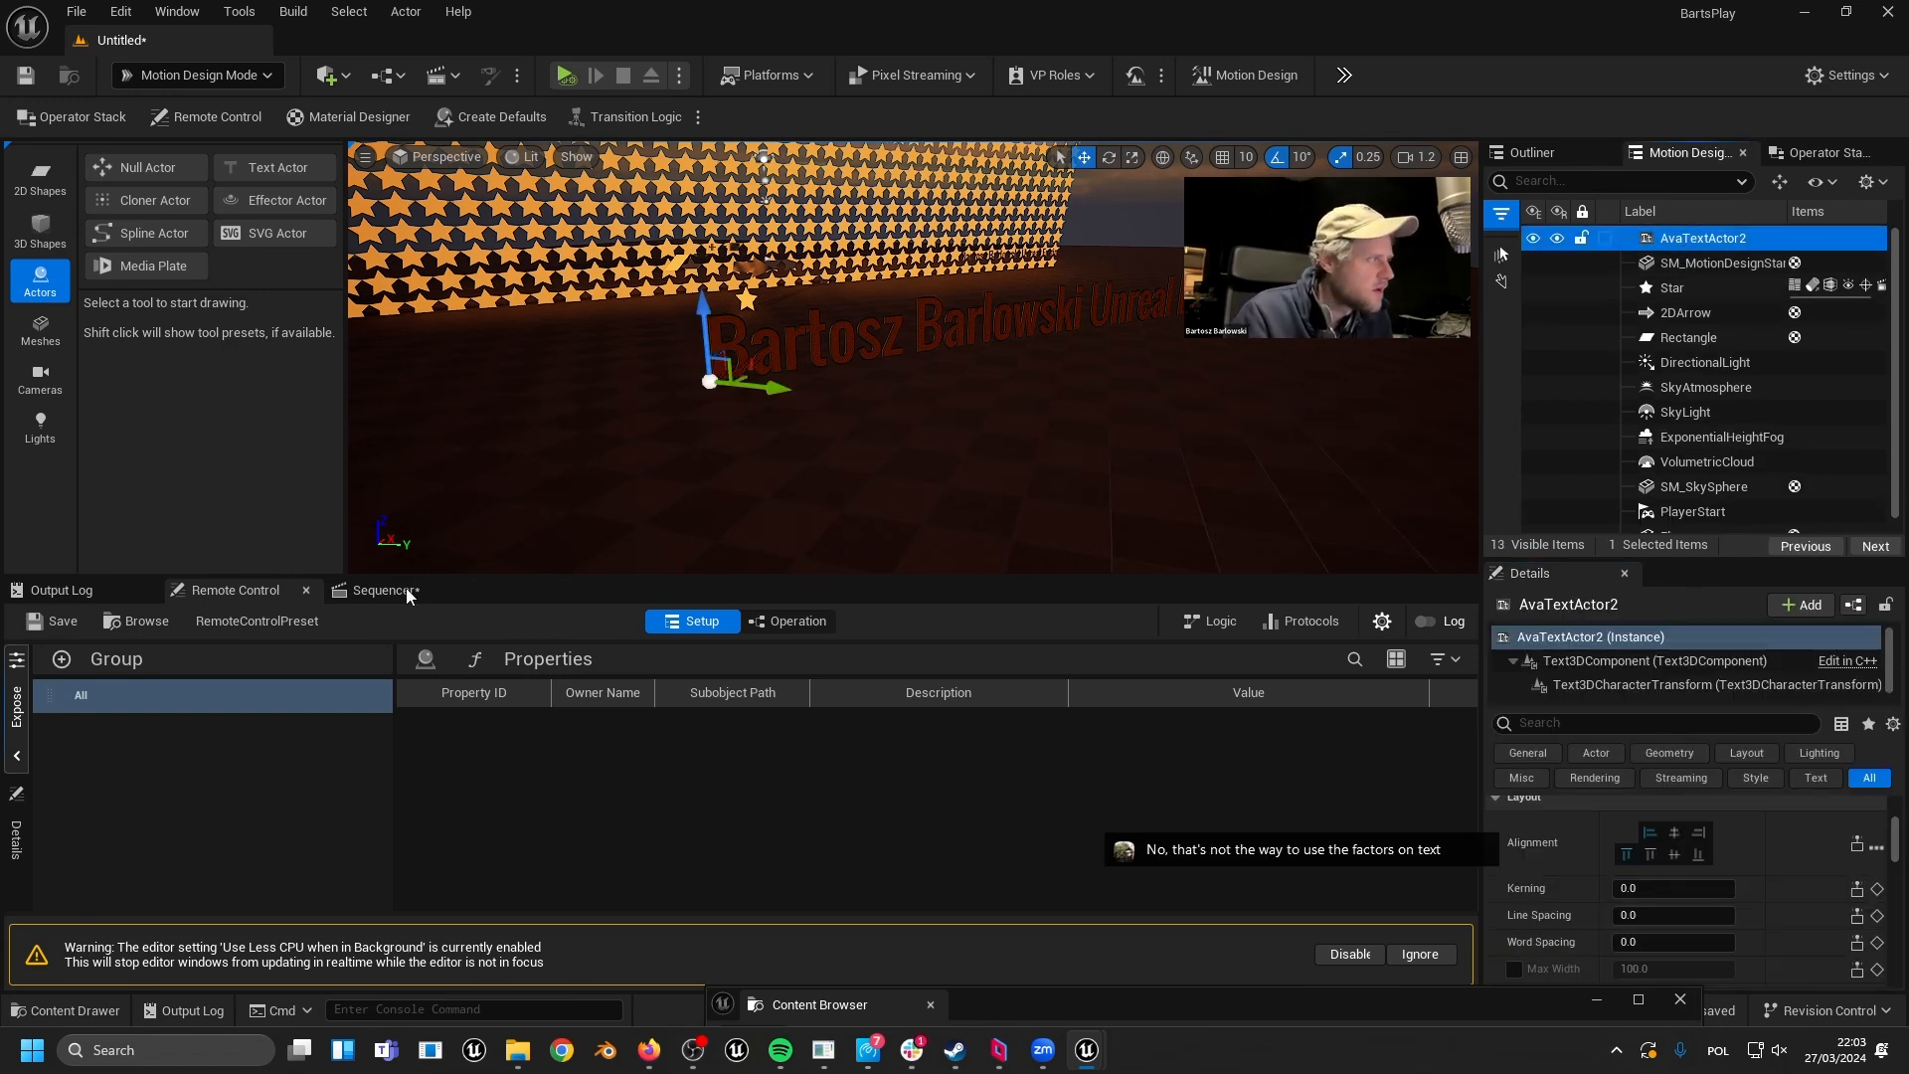
- Add a Bounce animator with the Location preset to the text actor
scroll(1583, 833, "down", 5)
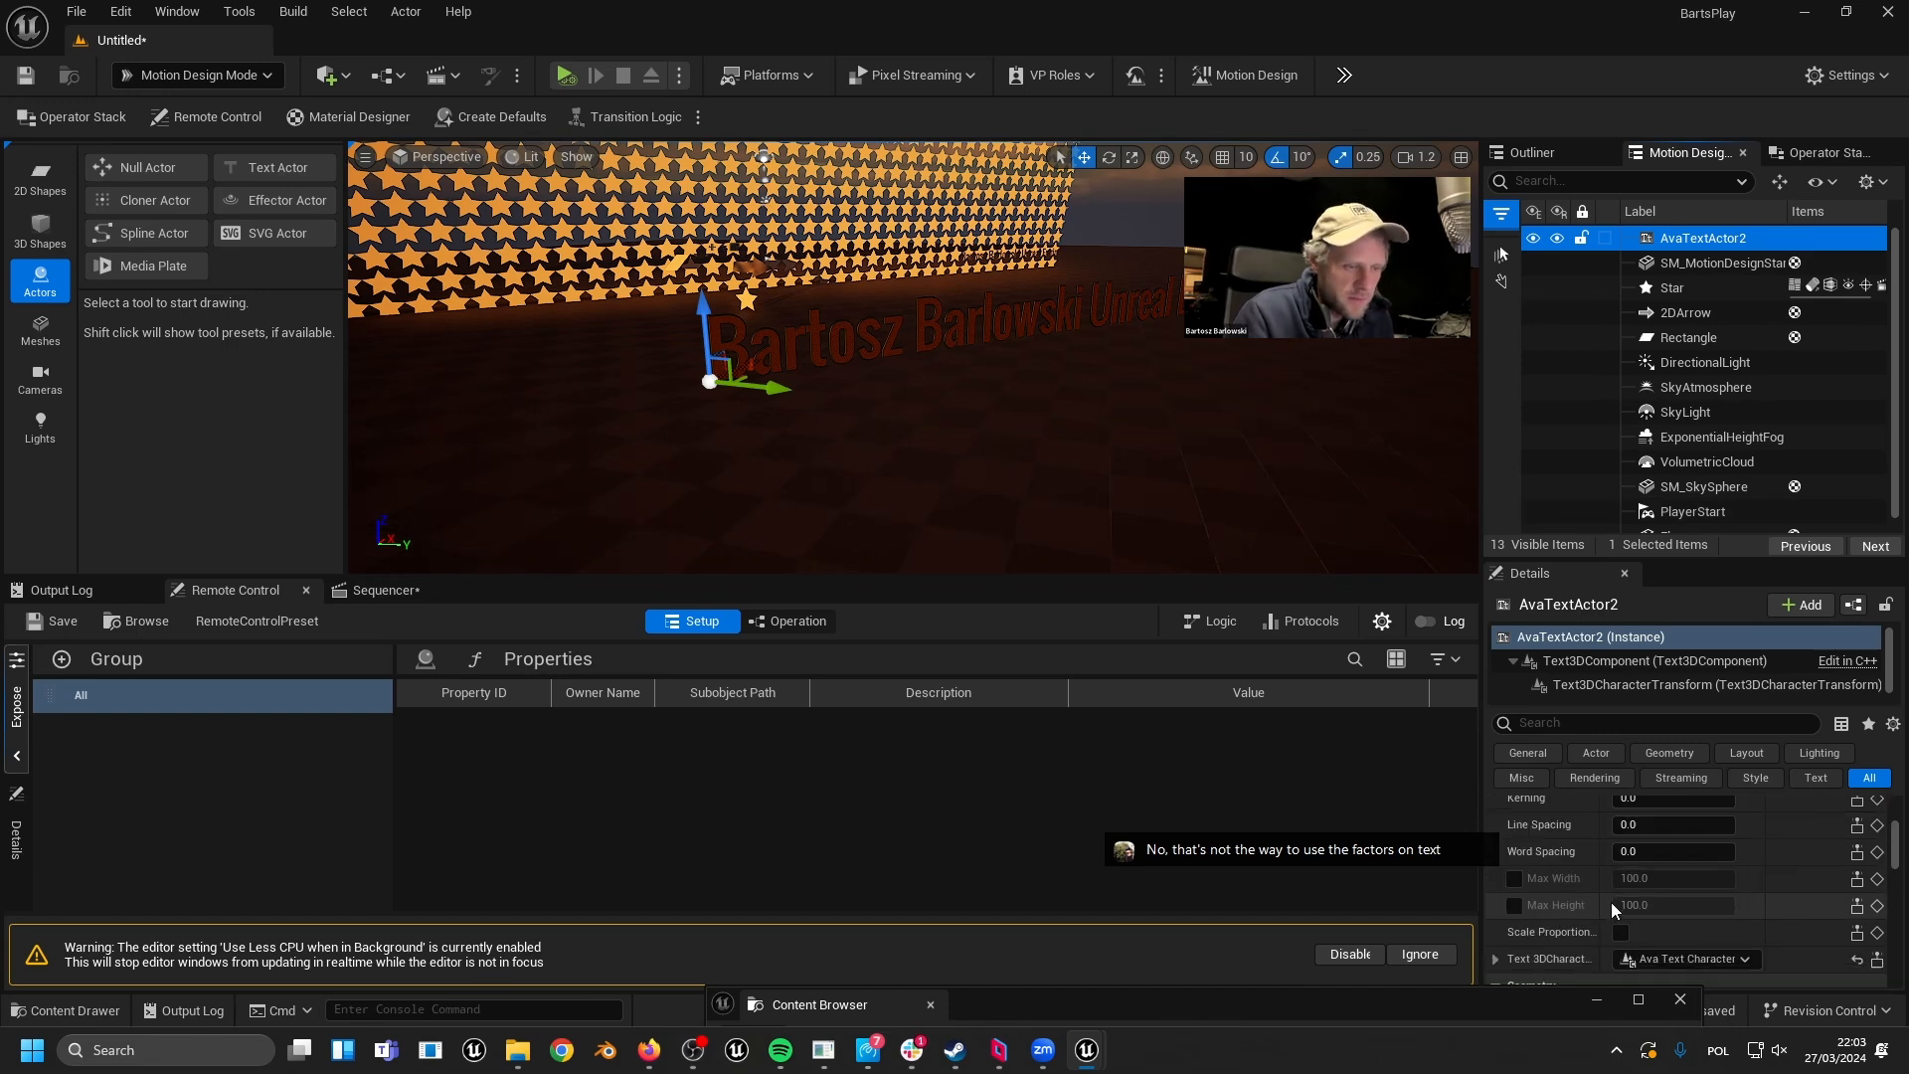
left_click(1825, 152)
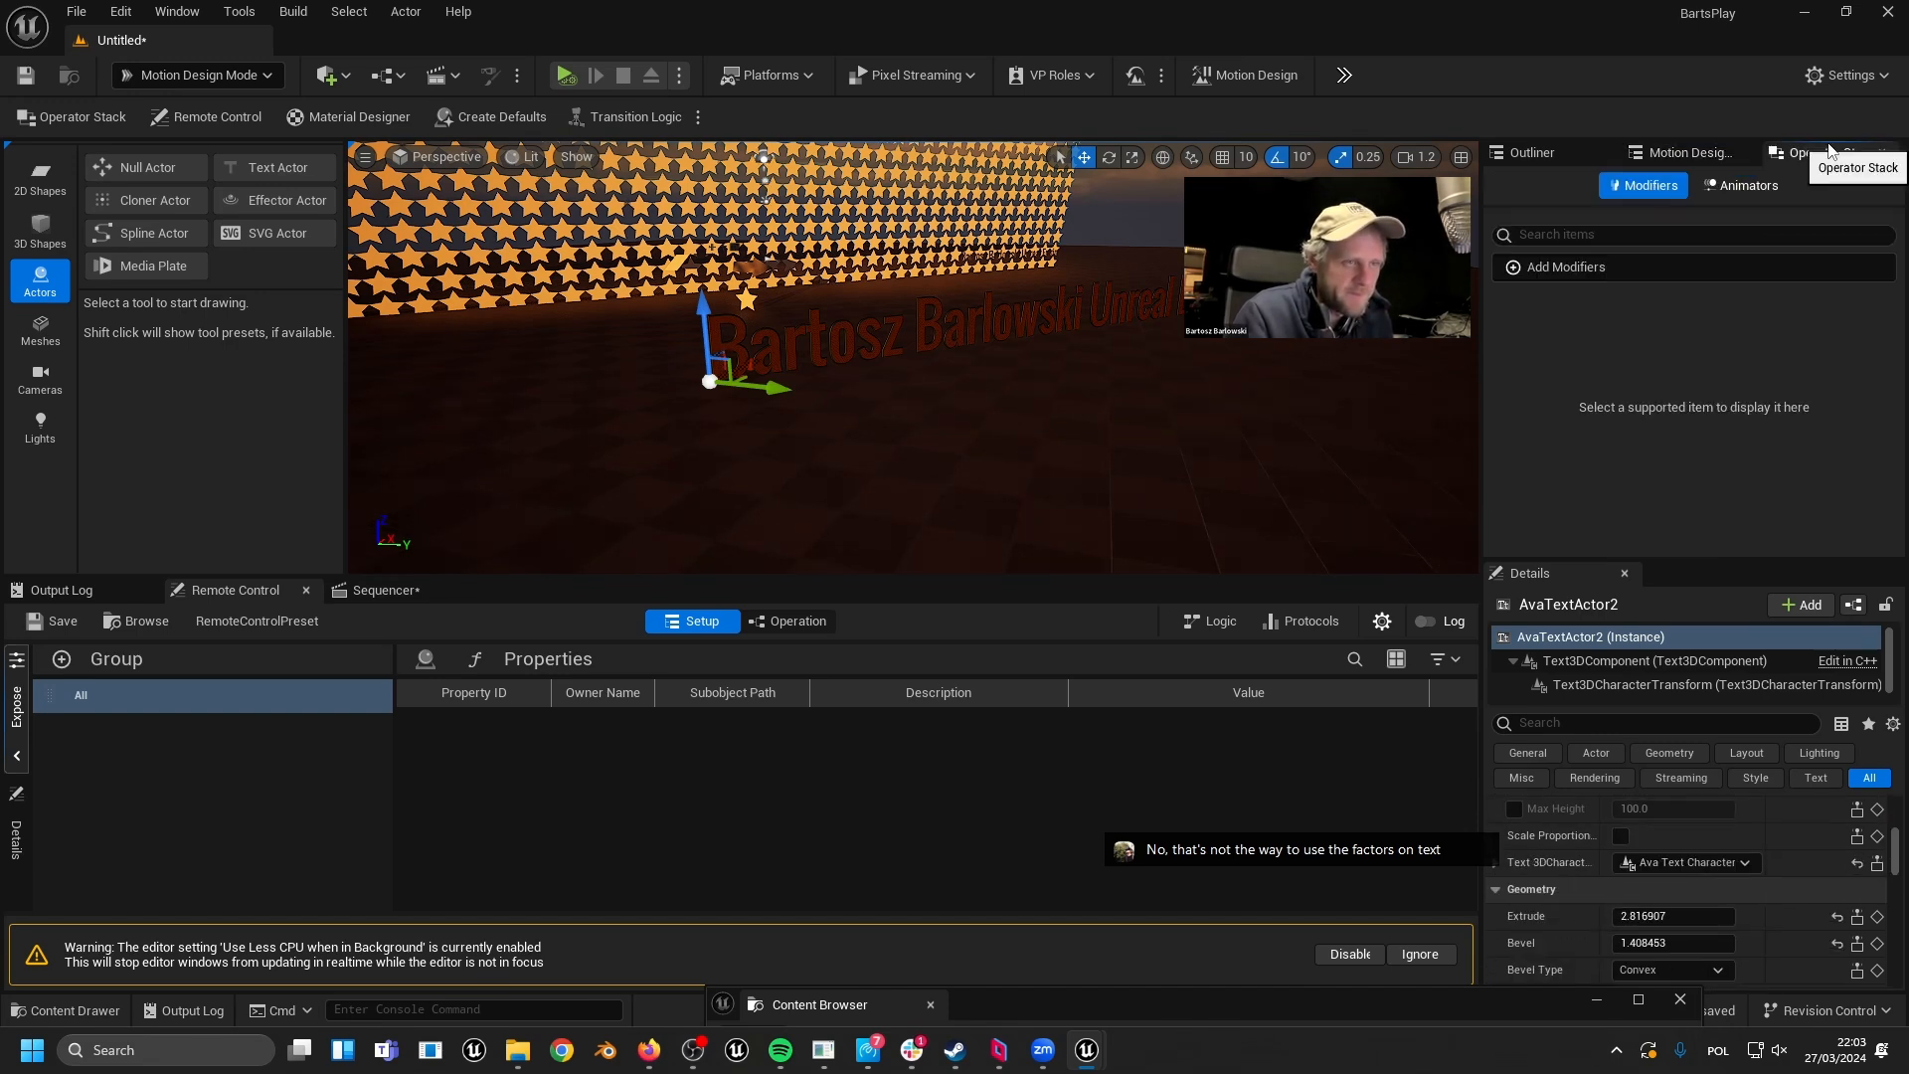
left_click(1588, 264)
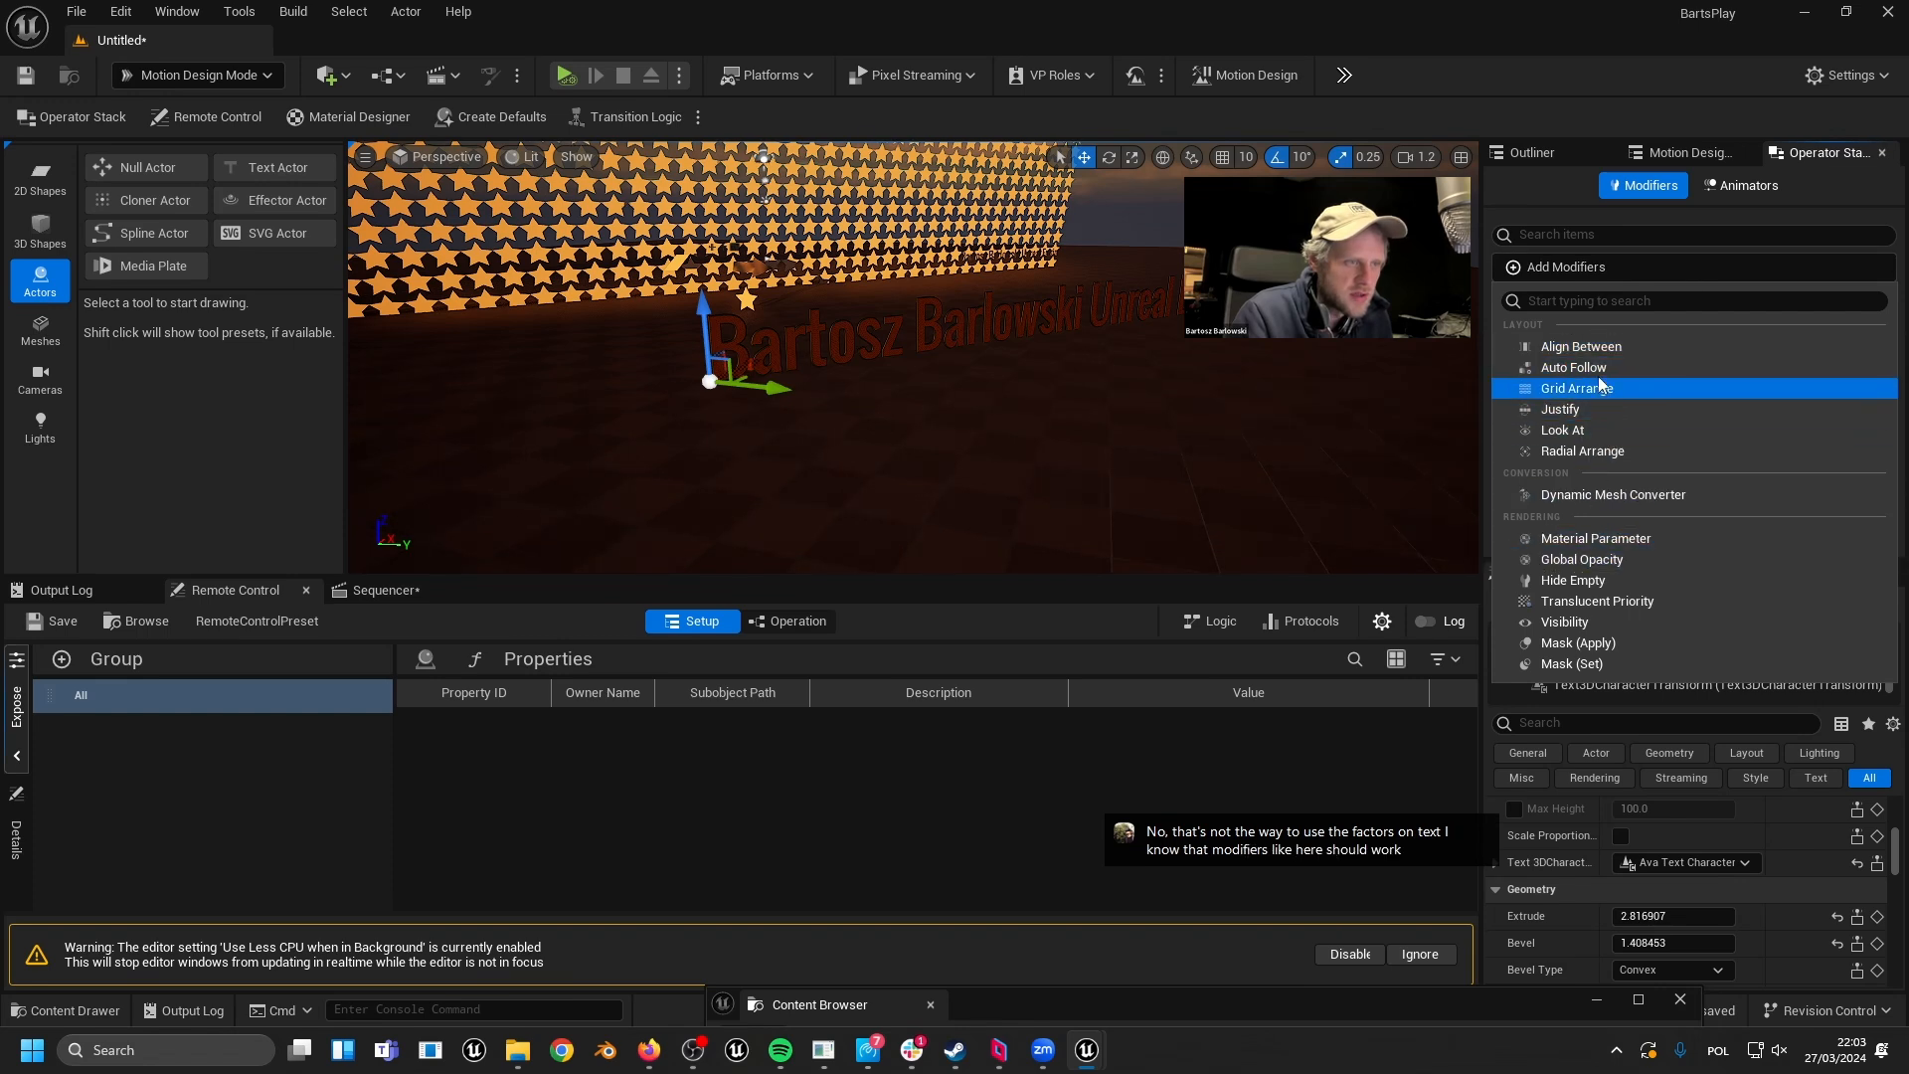
left_click(1726, 191)
left_click(1563, 270)
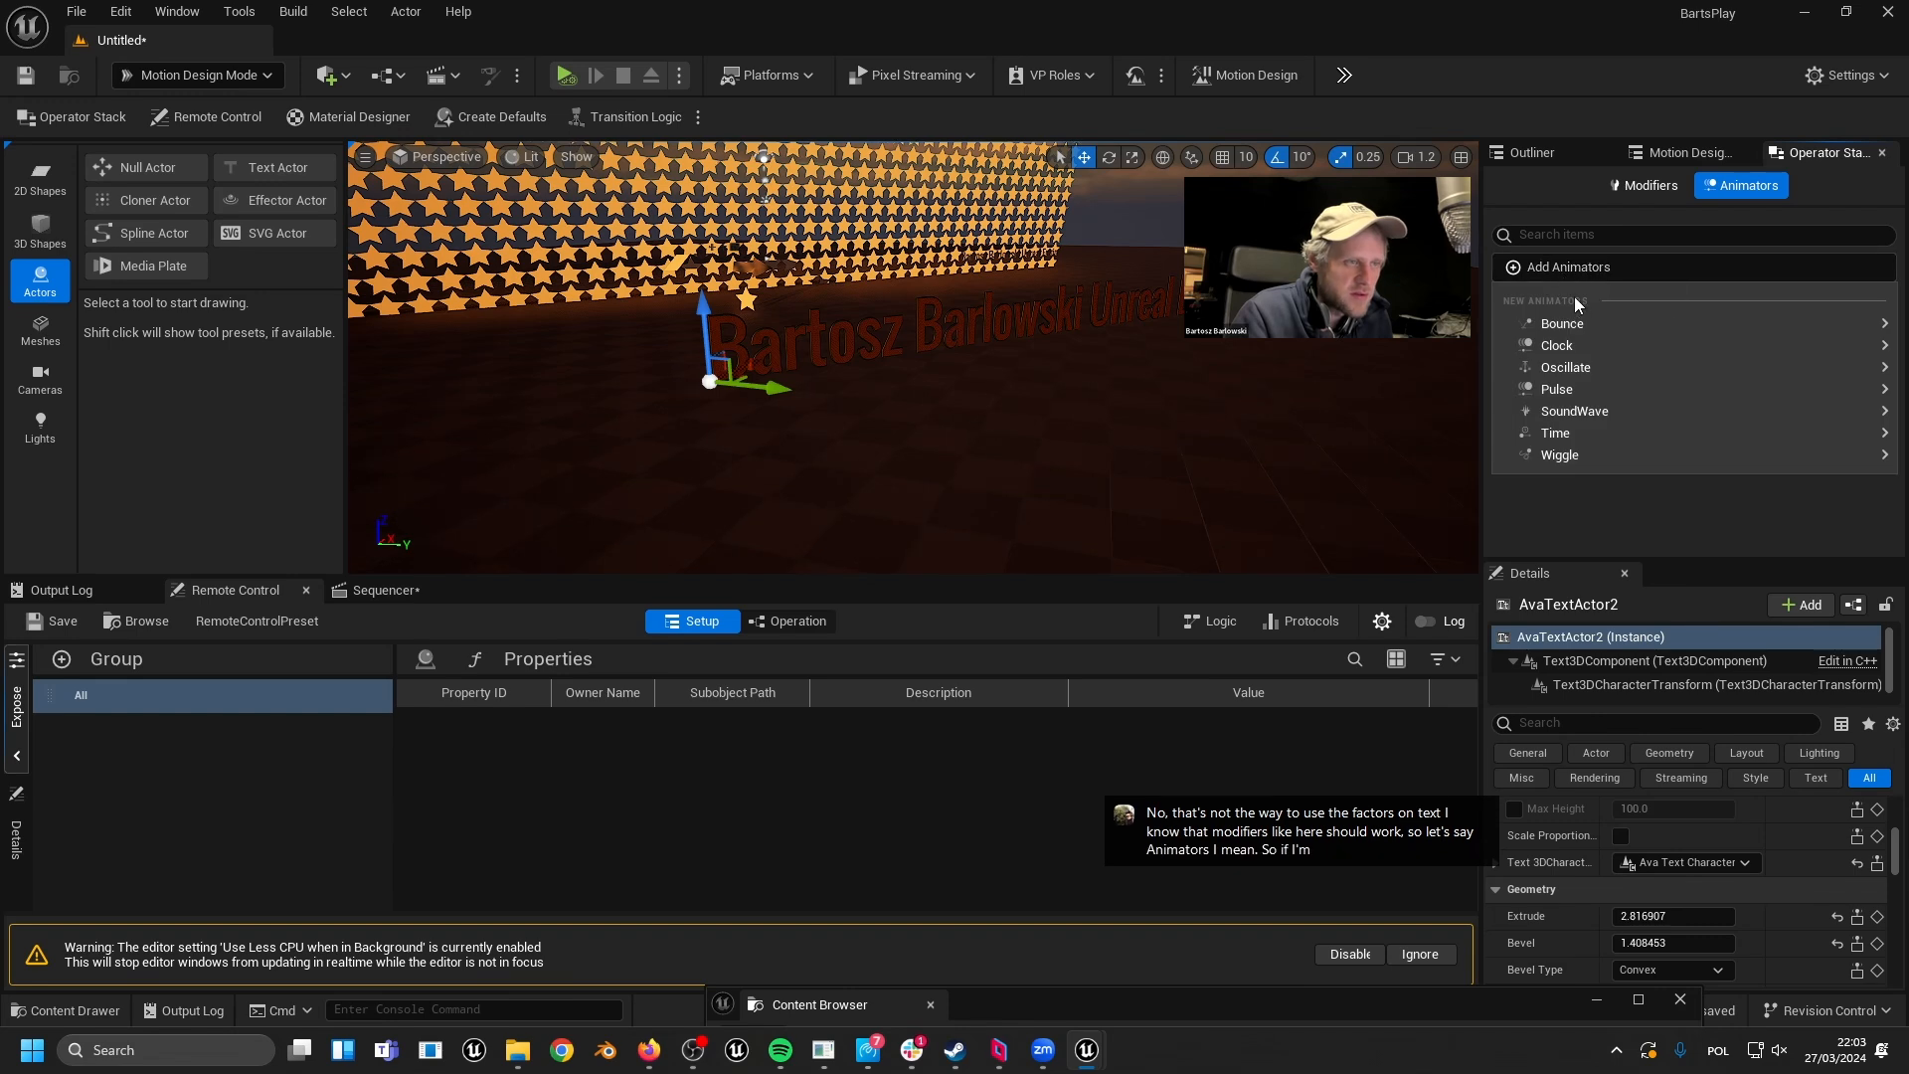
mouse_move(1581, 366)
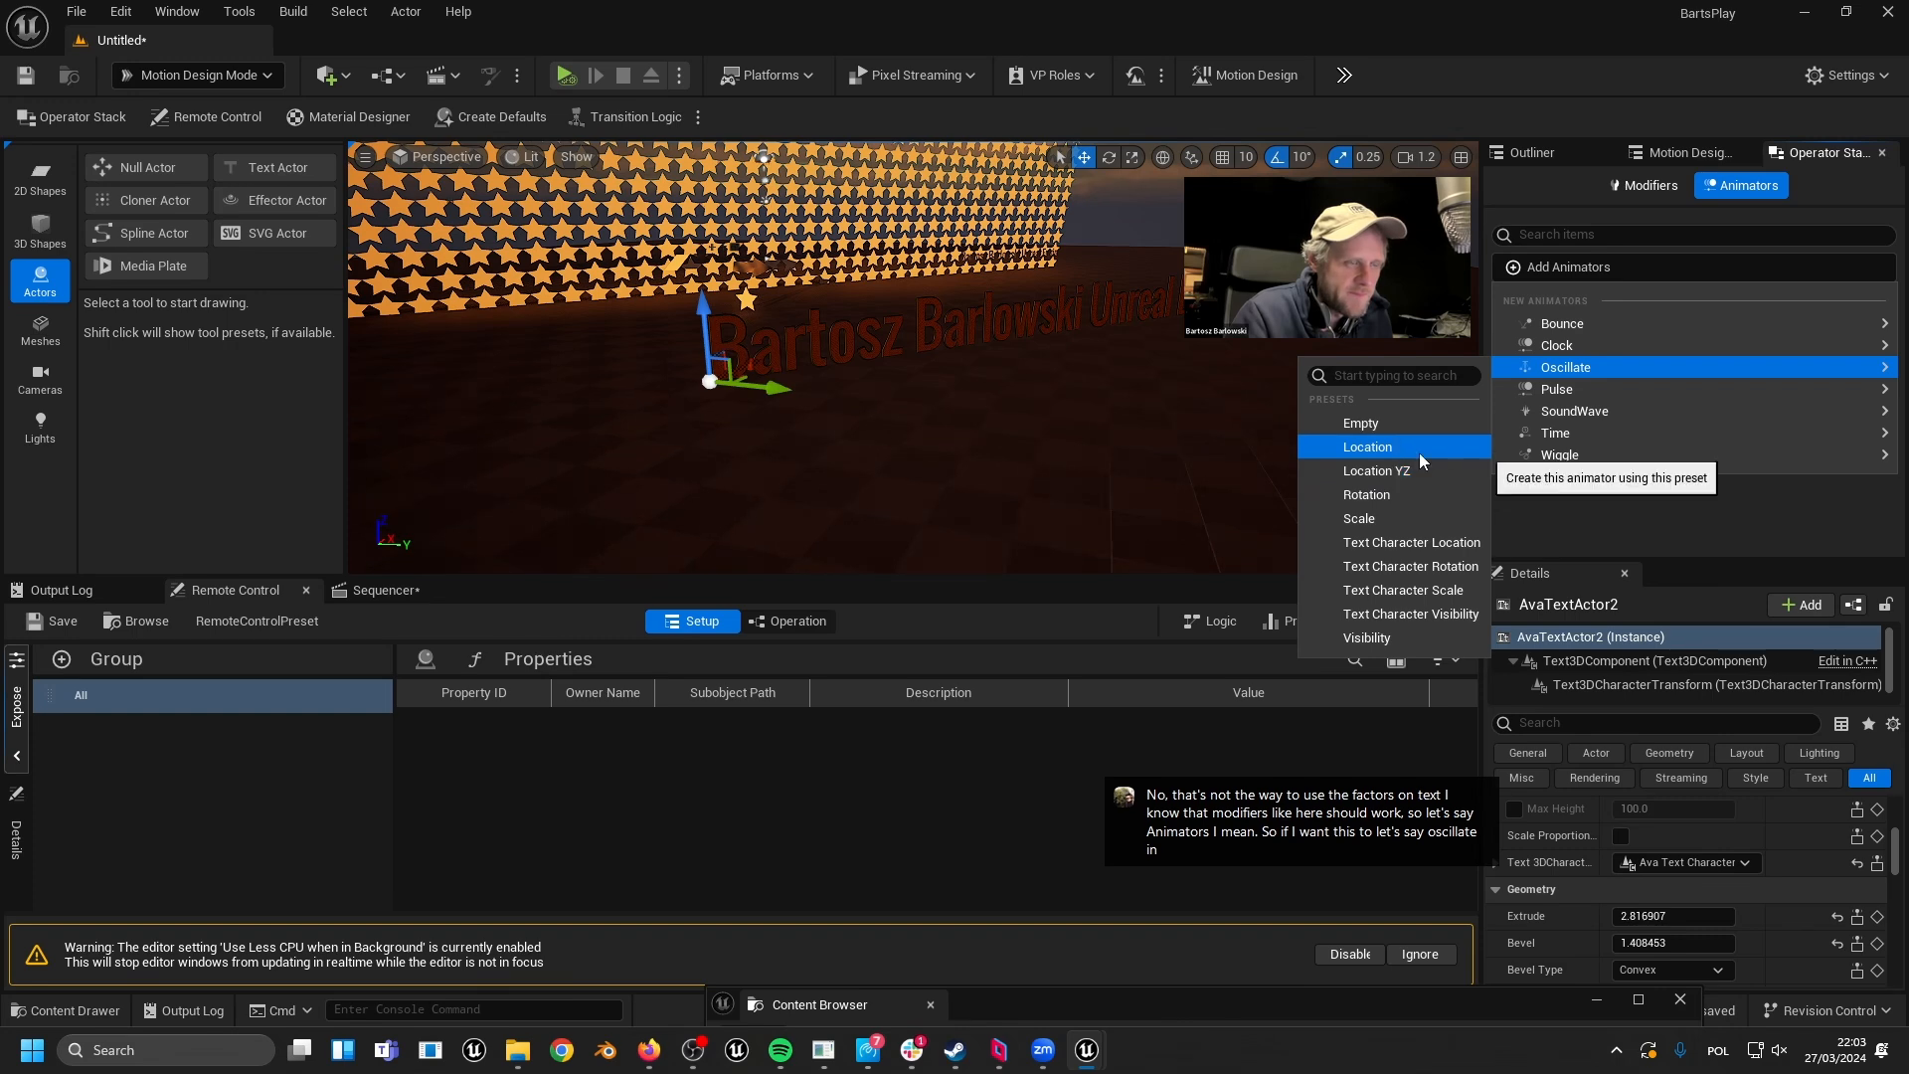
mouse_move(1573, 322)
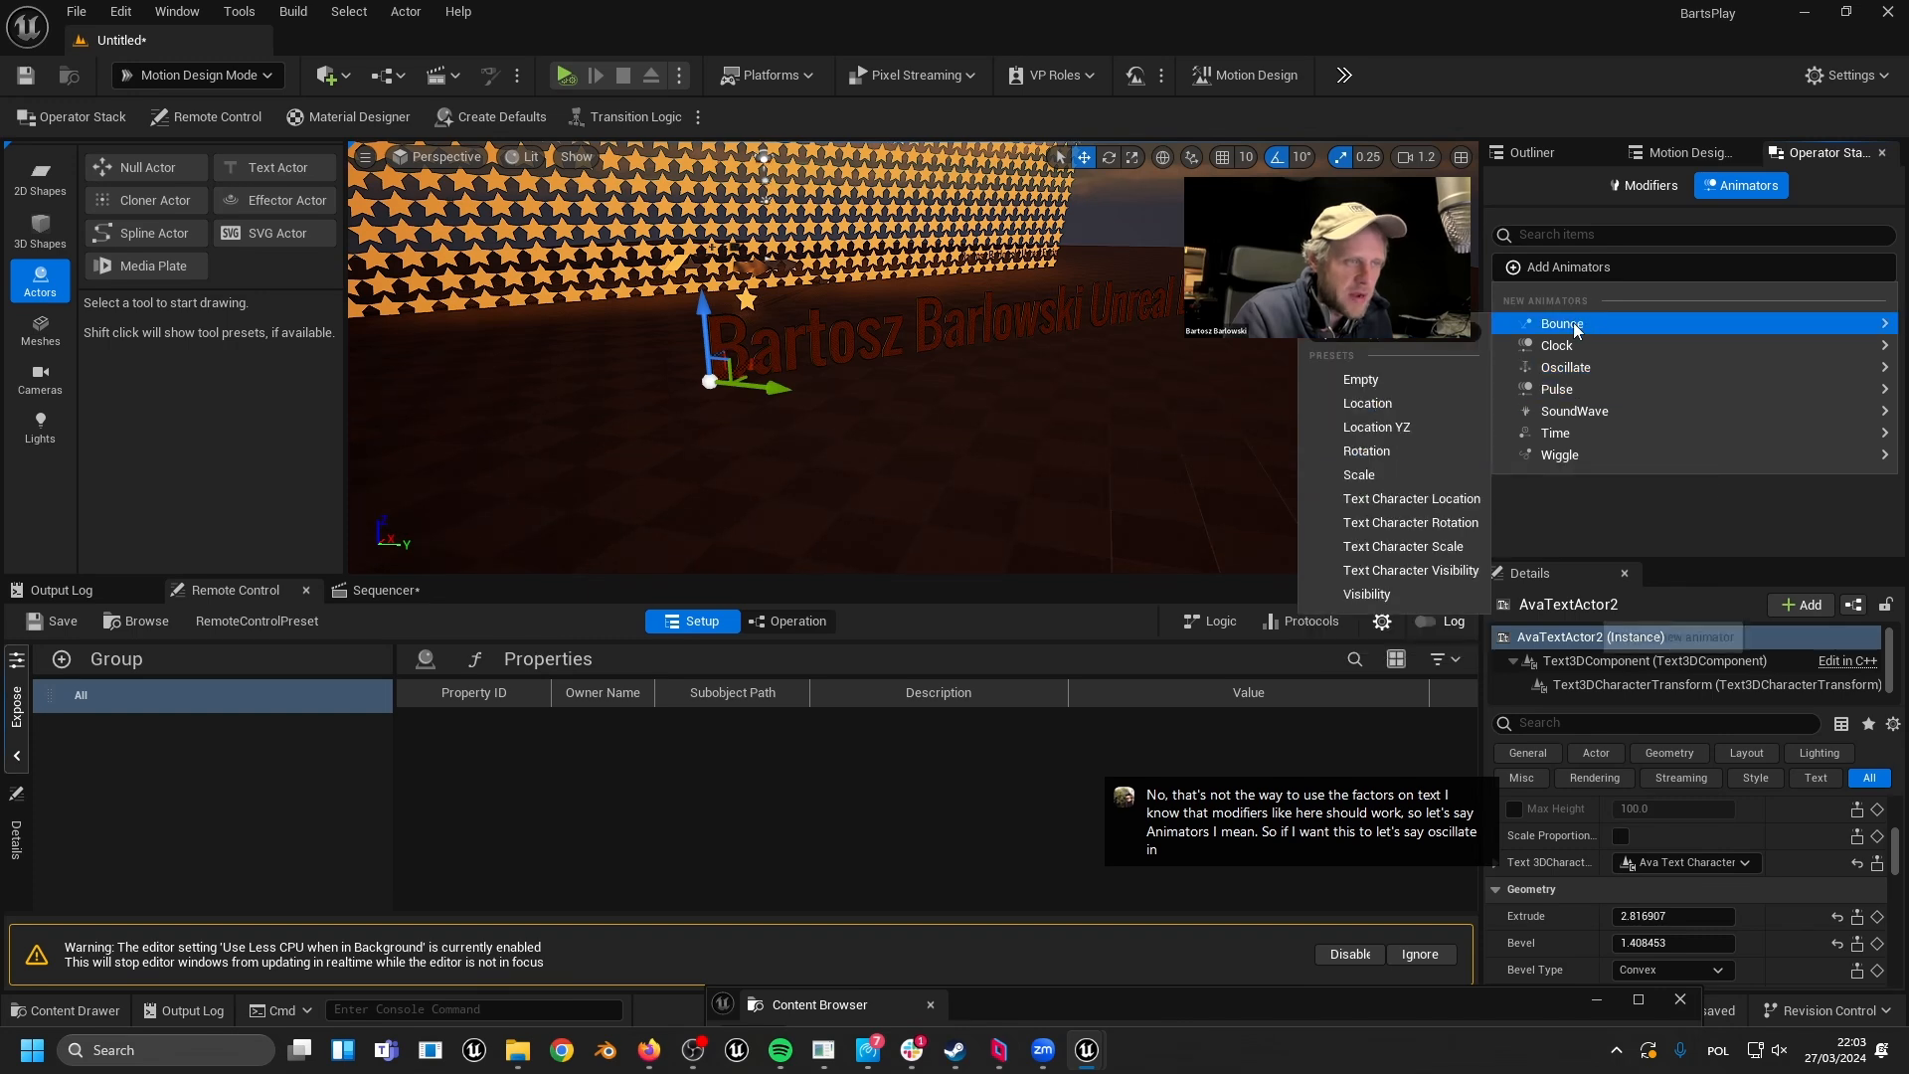
left_click(1434, 408)
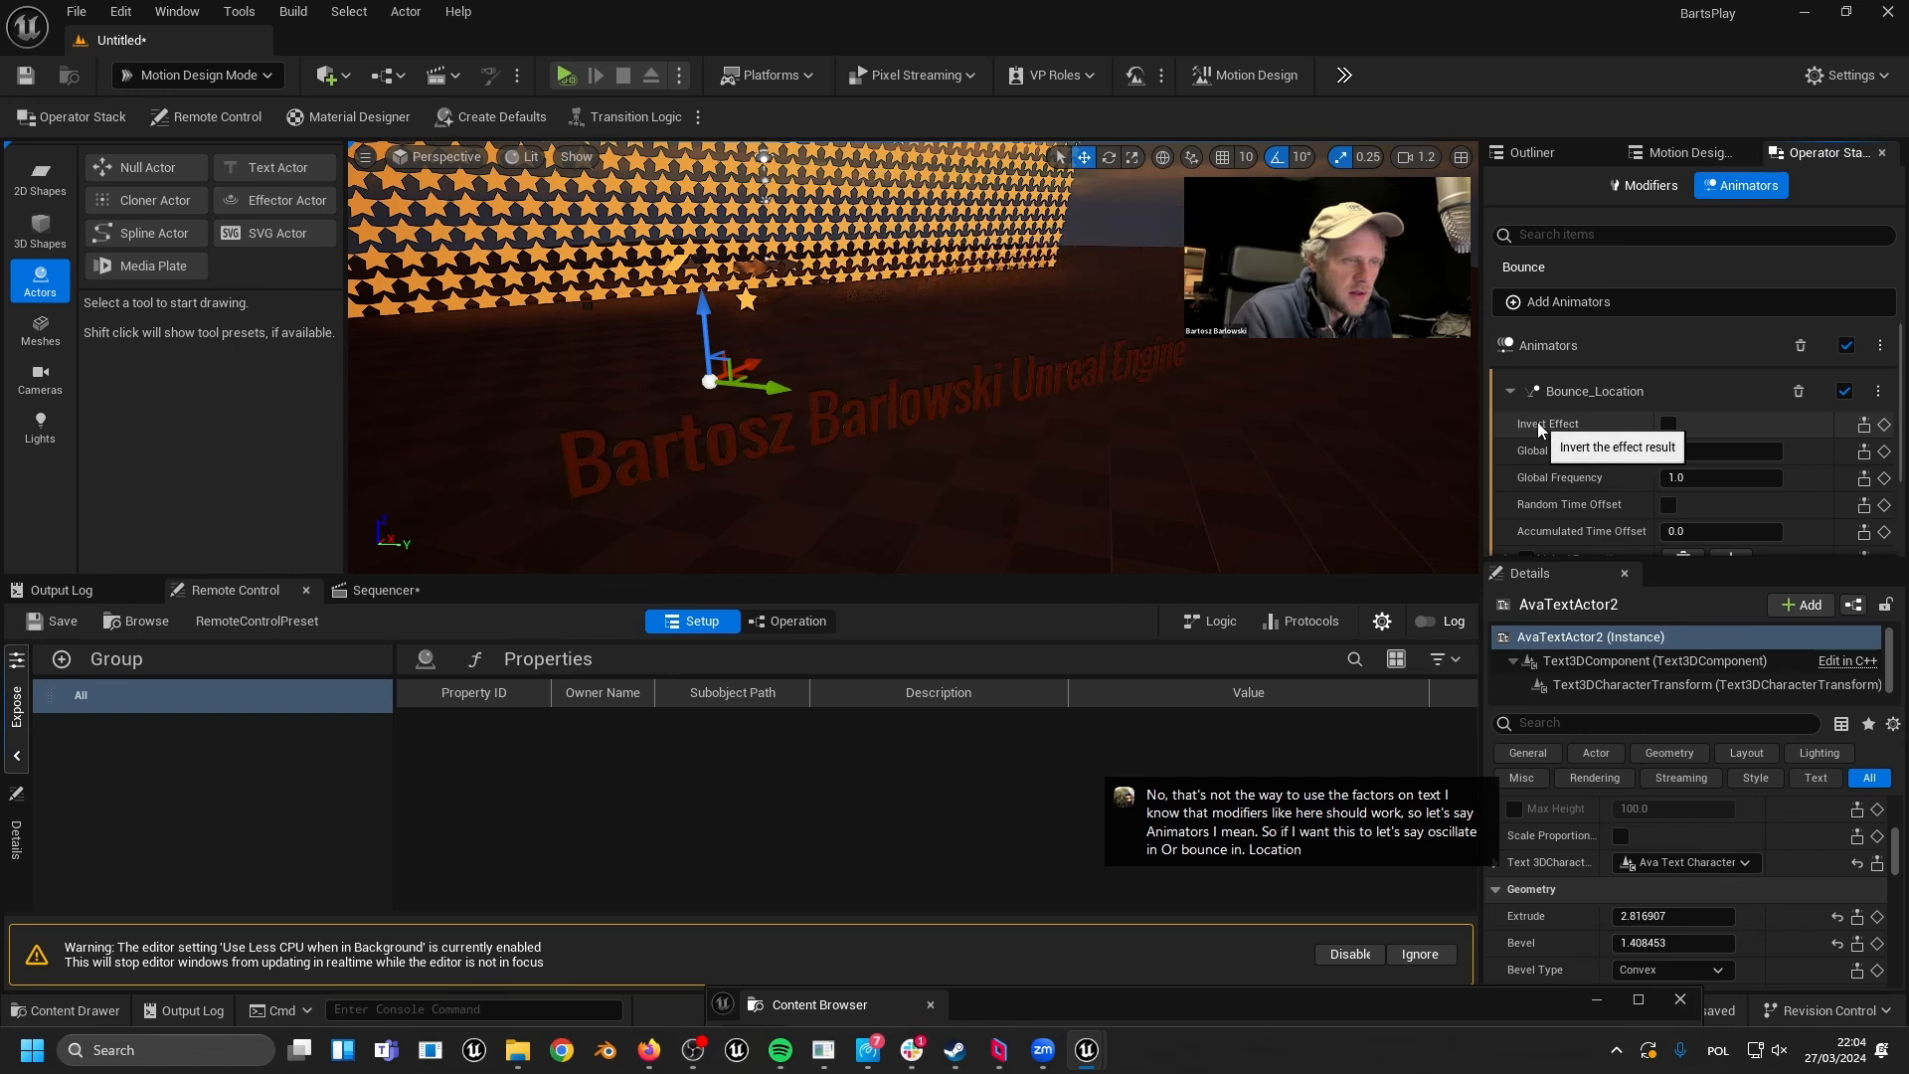
- Review the Bounce animator's settings and remove all animators from the text actor
scroll(1620, 455, "down", 3)
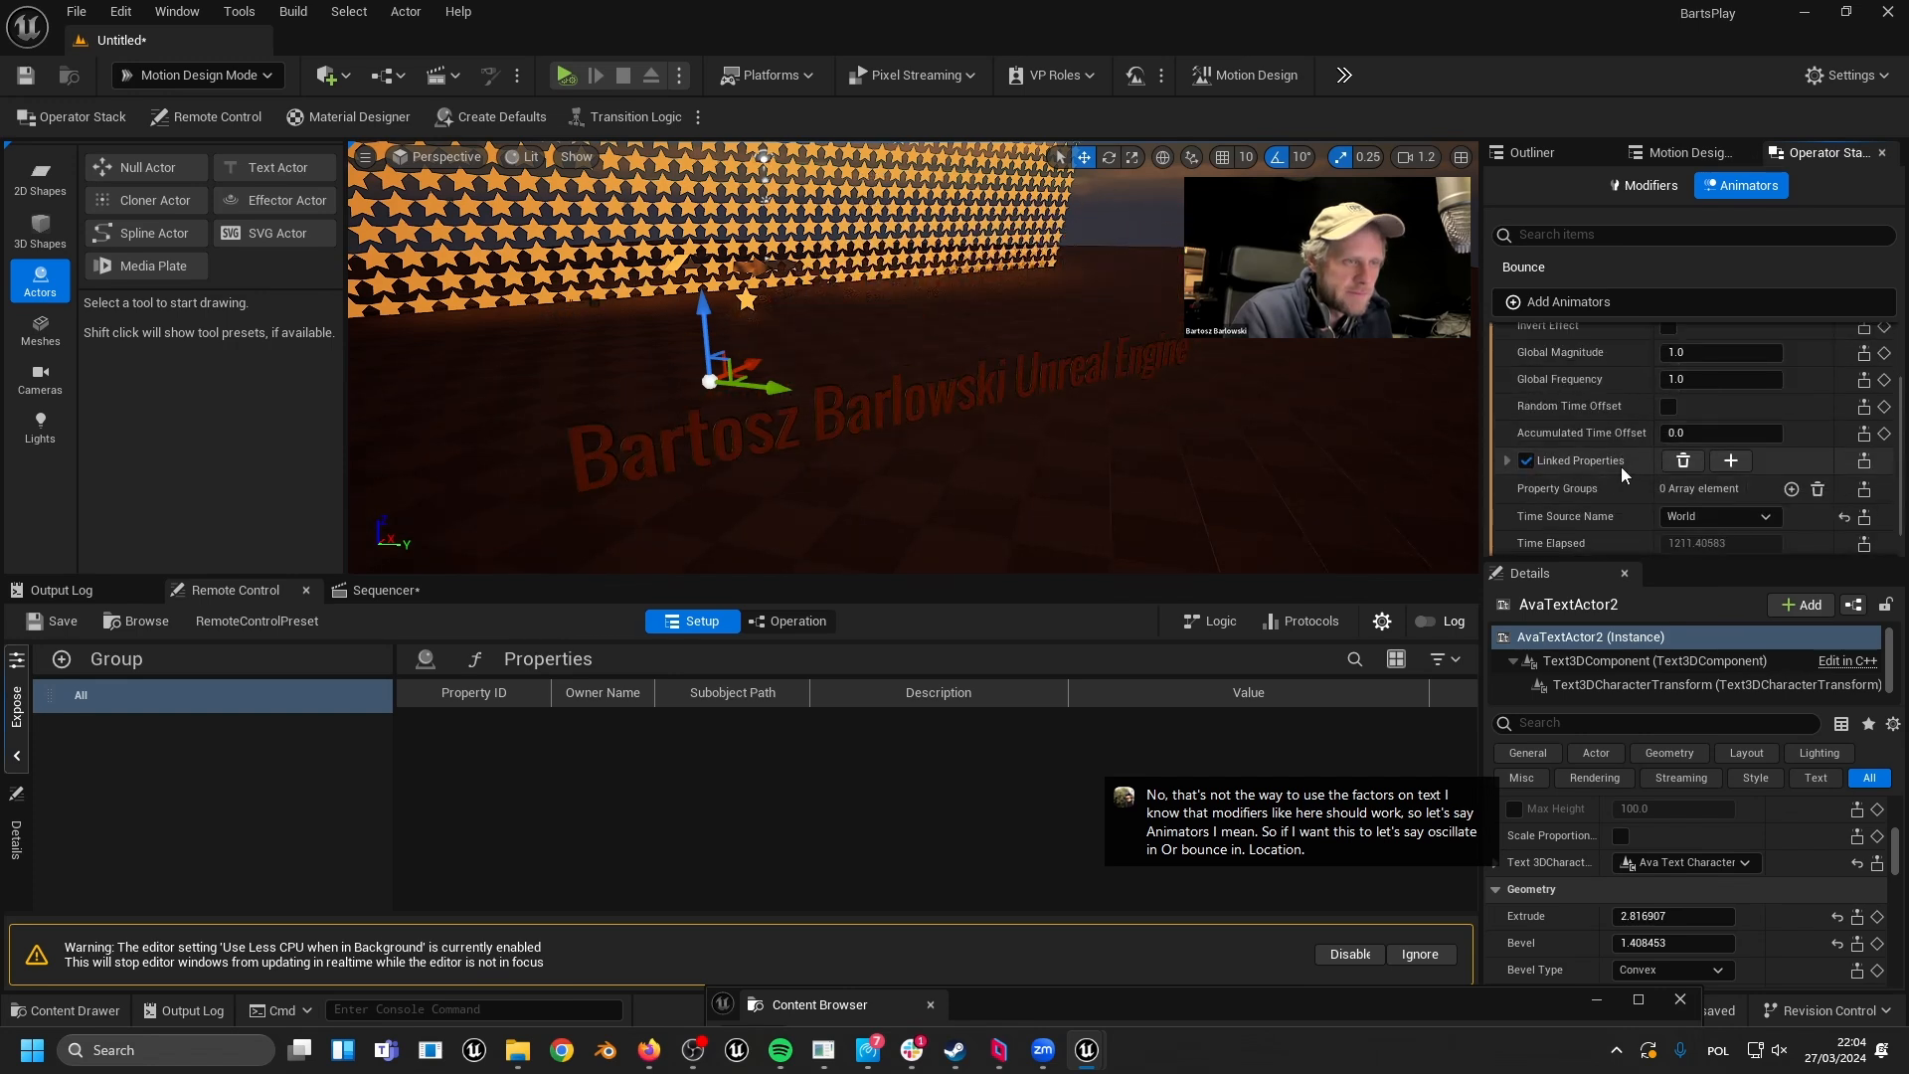
scroll(1644, 489, "up", 3)
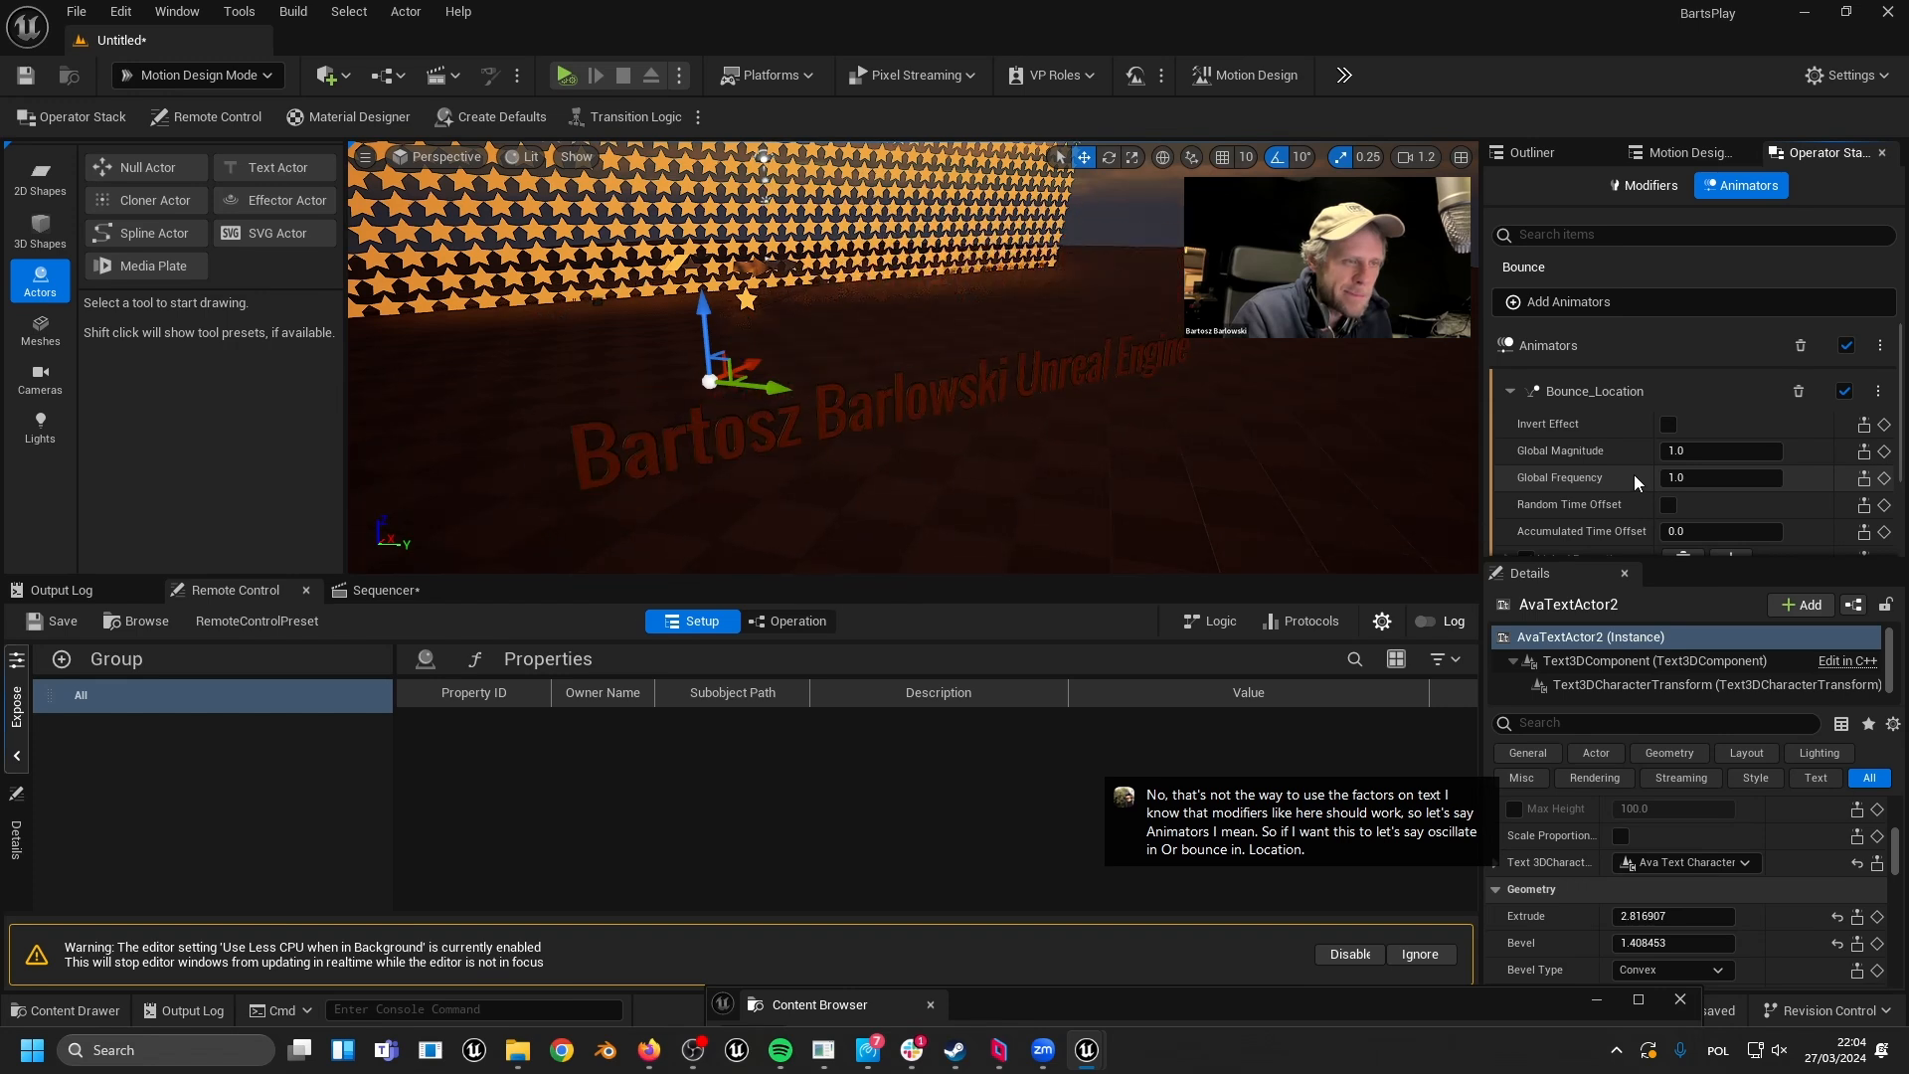
left_click(1799, 345)
left_click(1615, 266)
mouse_move(1601, 326)
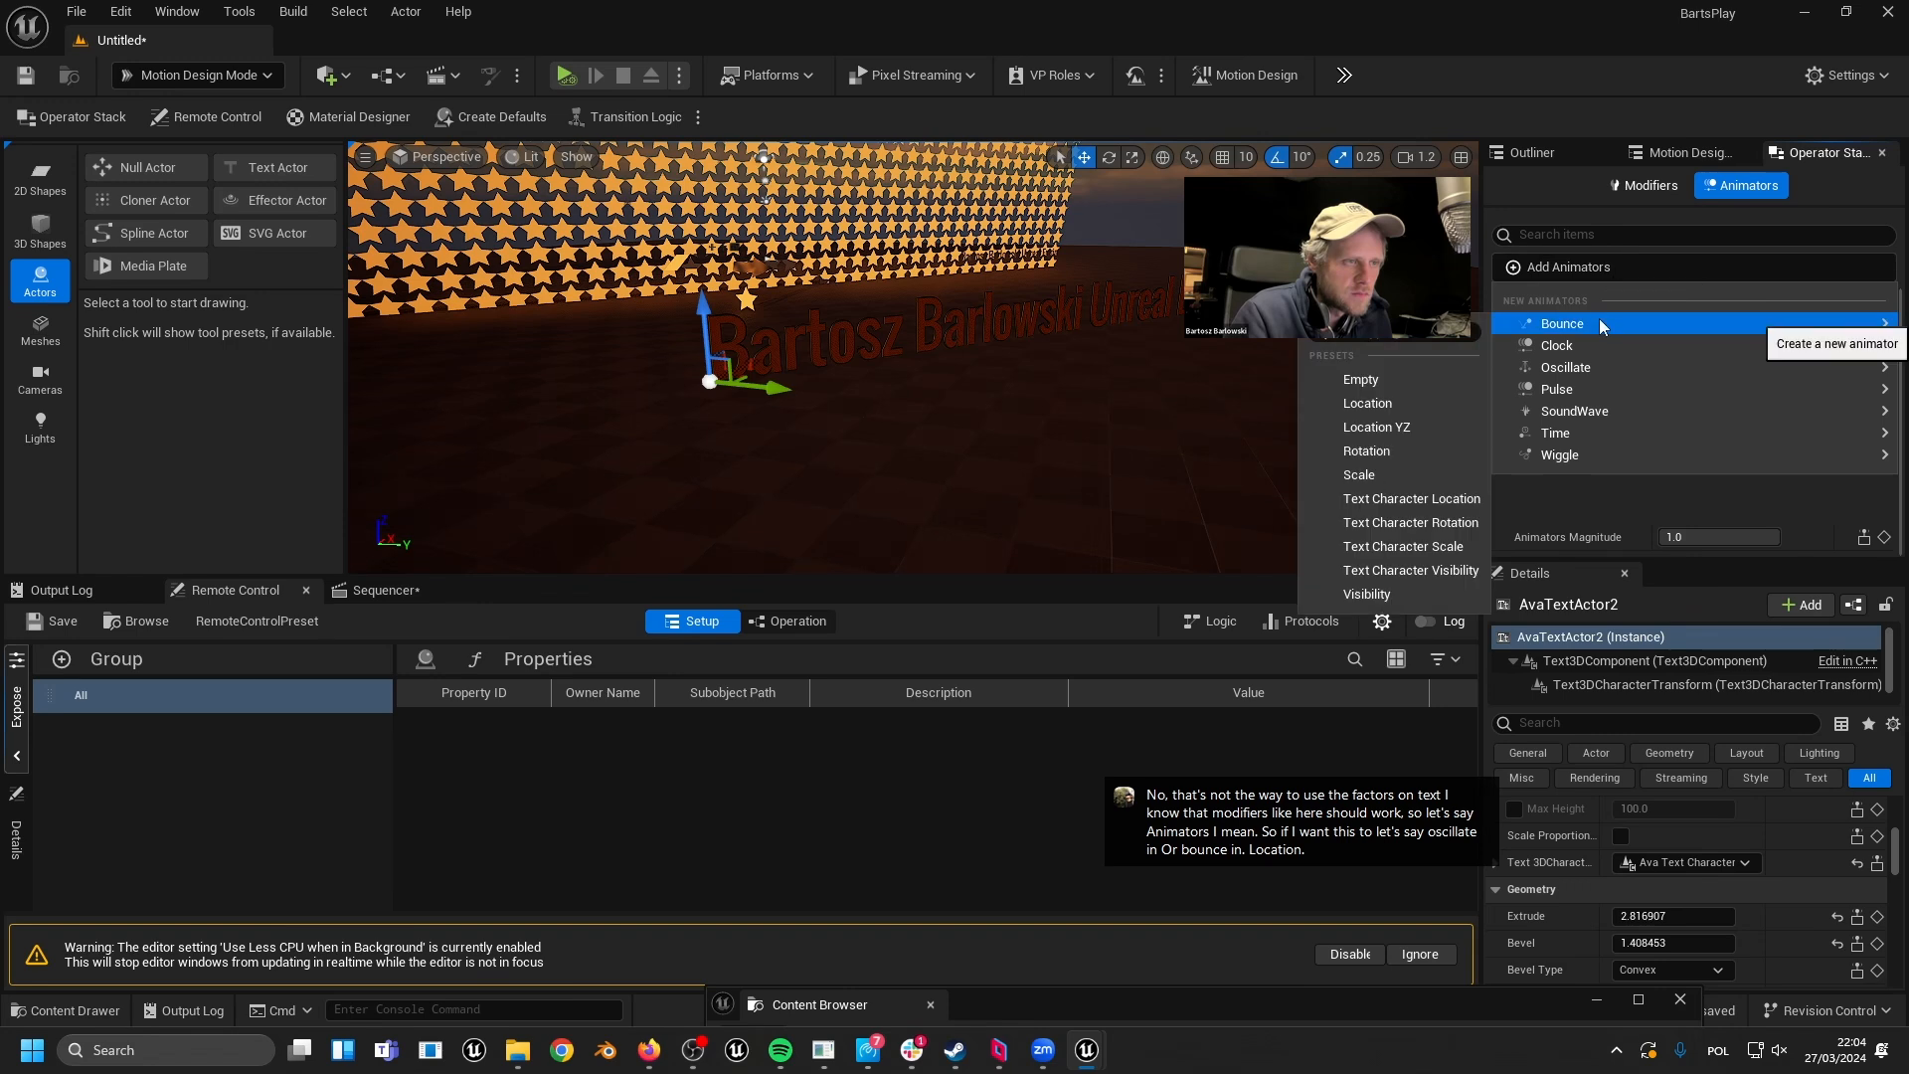
left_click(1663, 157)
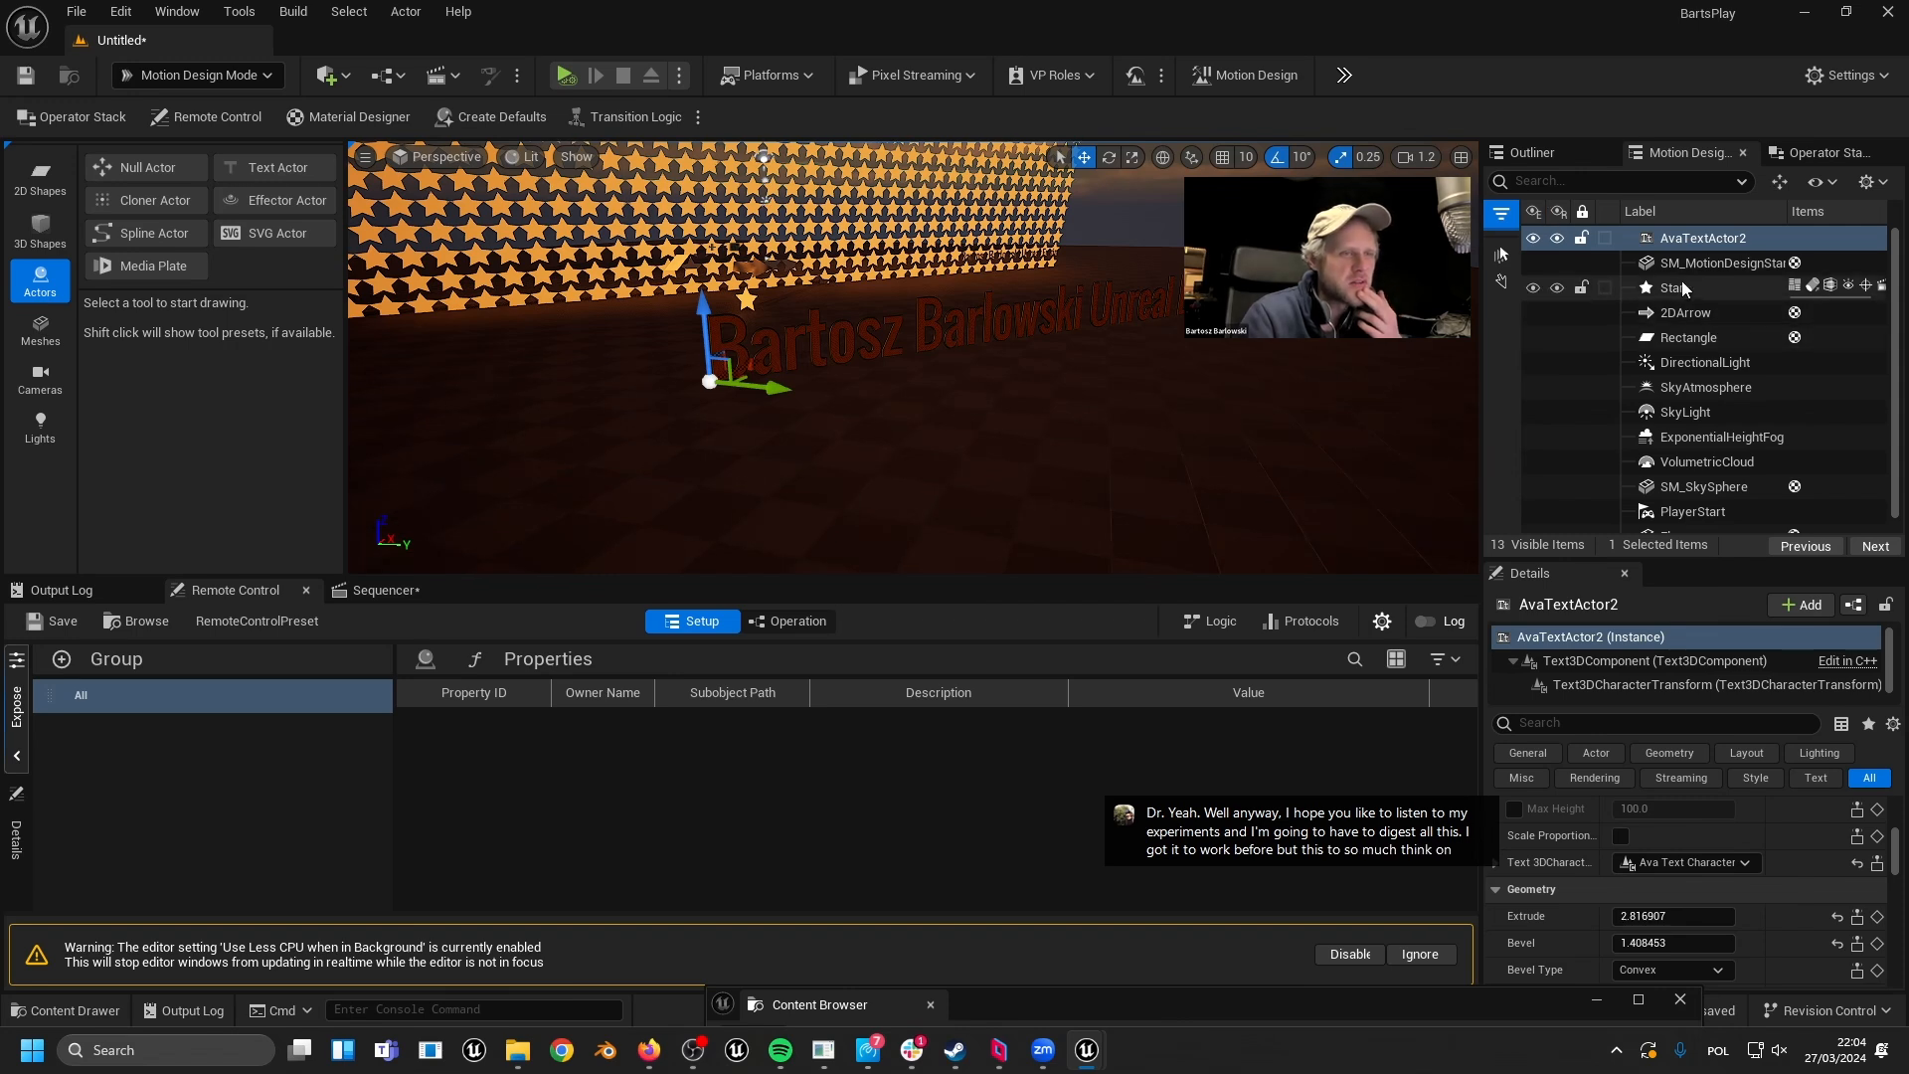
left_click_drag(784, 387, 818, 421)
right_click_drag(818, 421, 788, 387)
left_click_drag(786, 167, 651, 157, "alt")
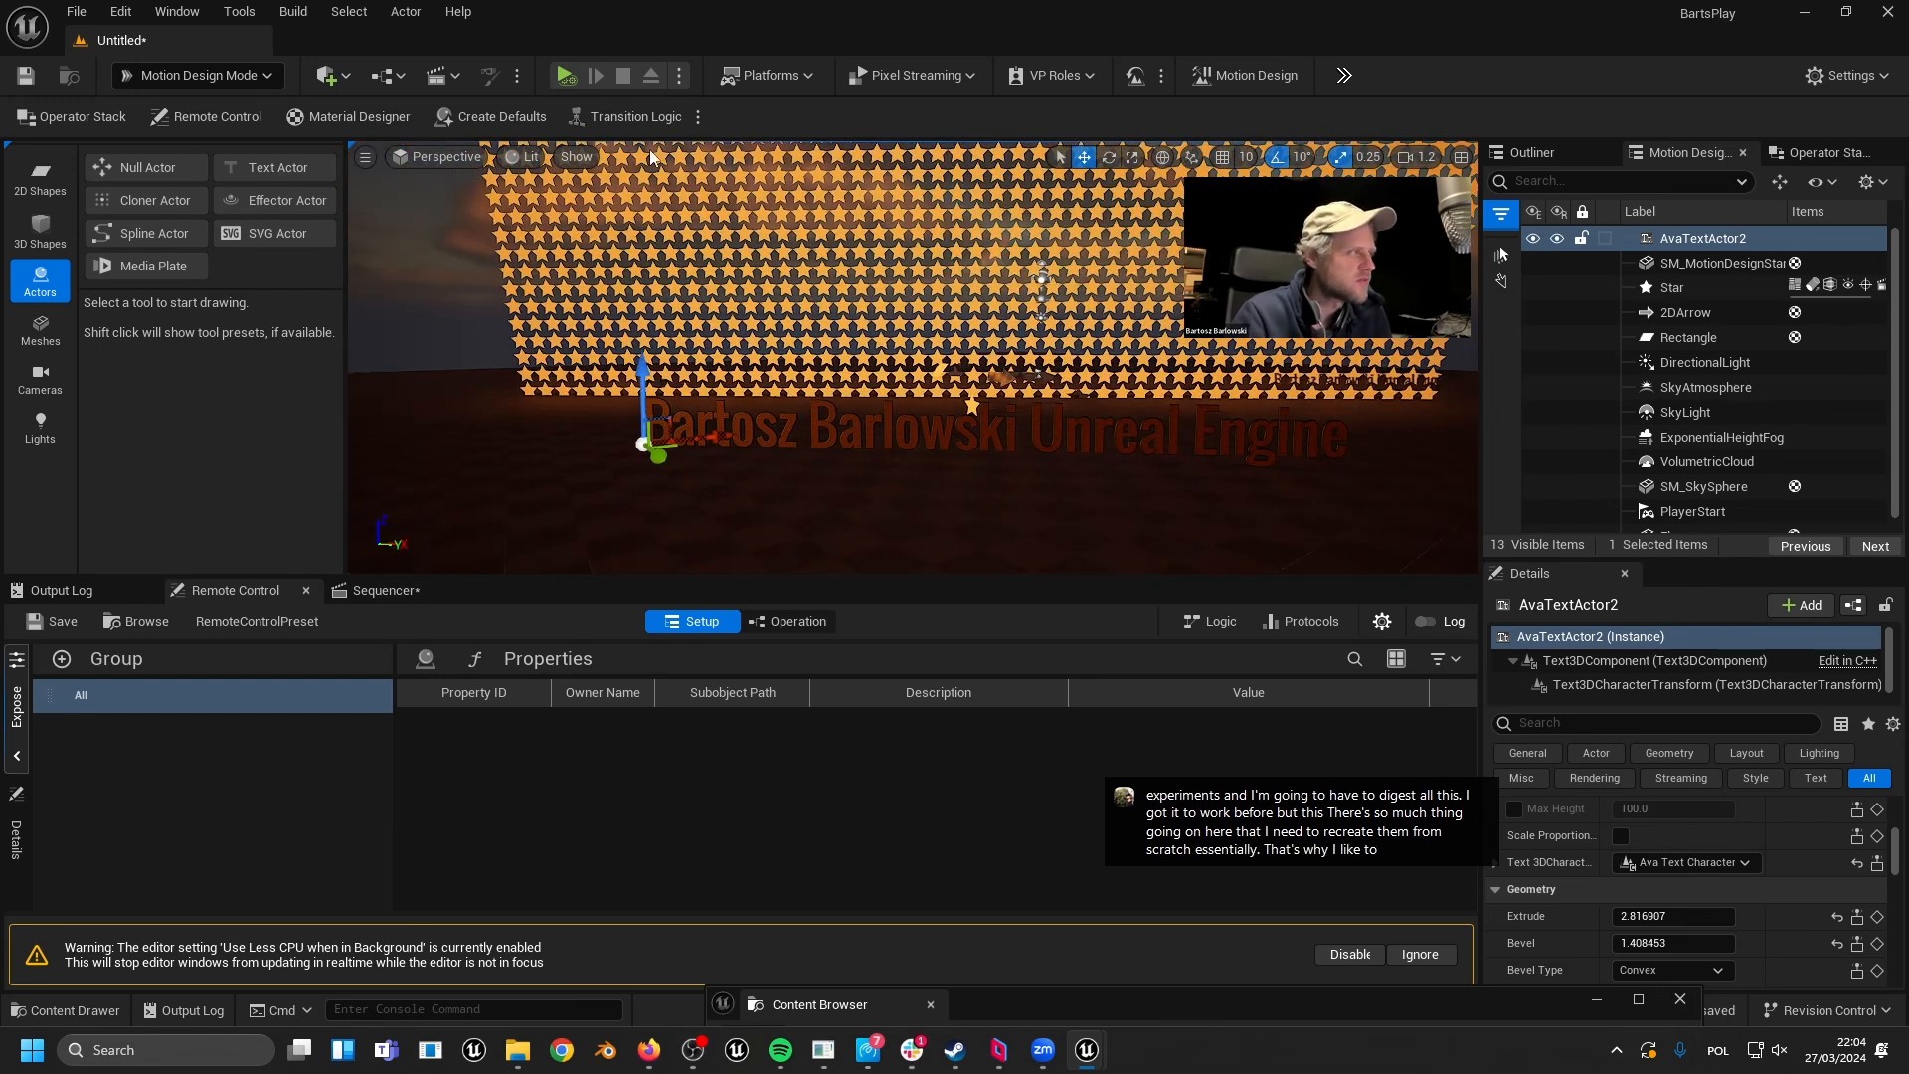
- Open the recent level Main without saving the current untitled level
left_click(74, 12)
mouse_move(249, 152)
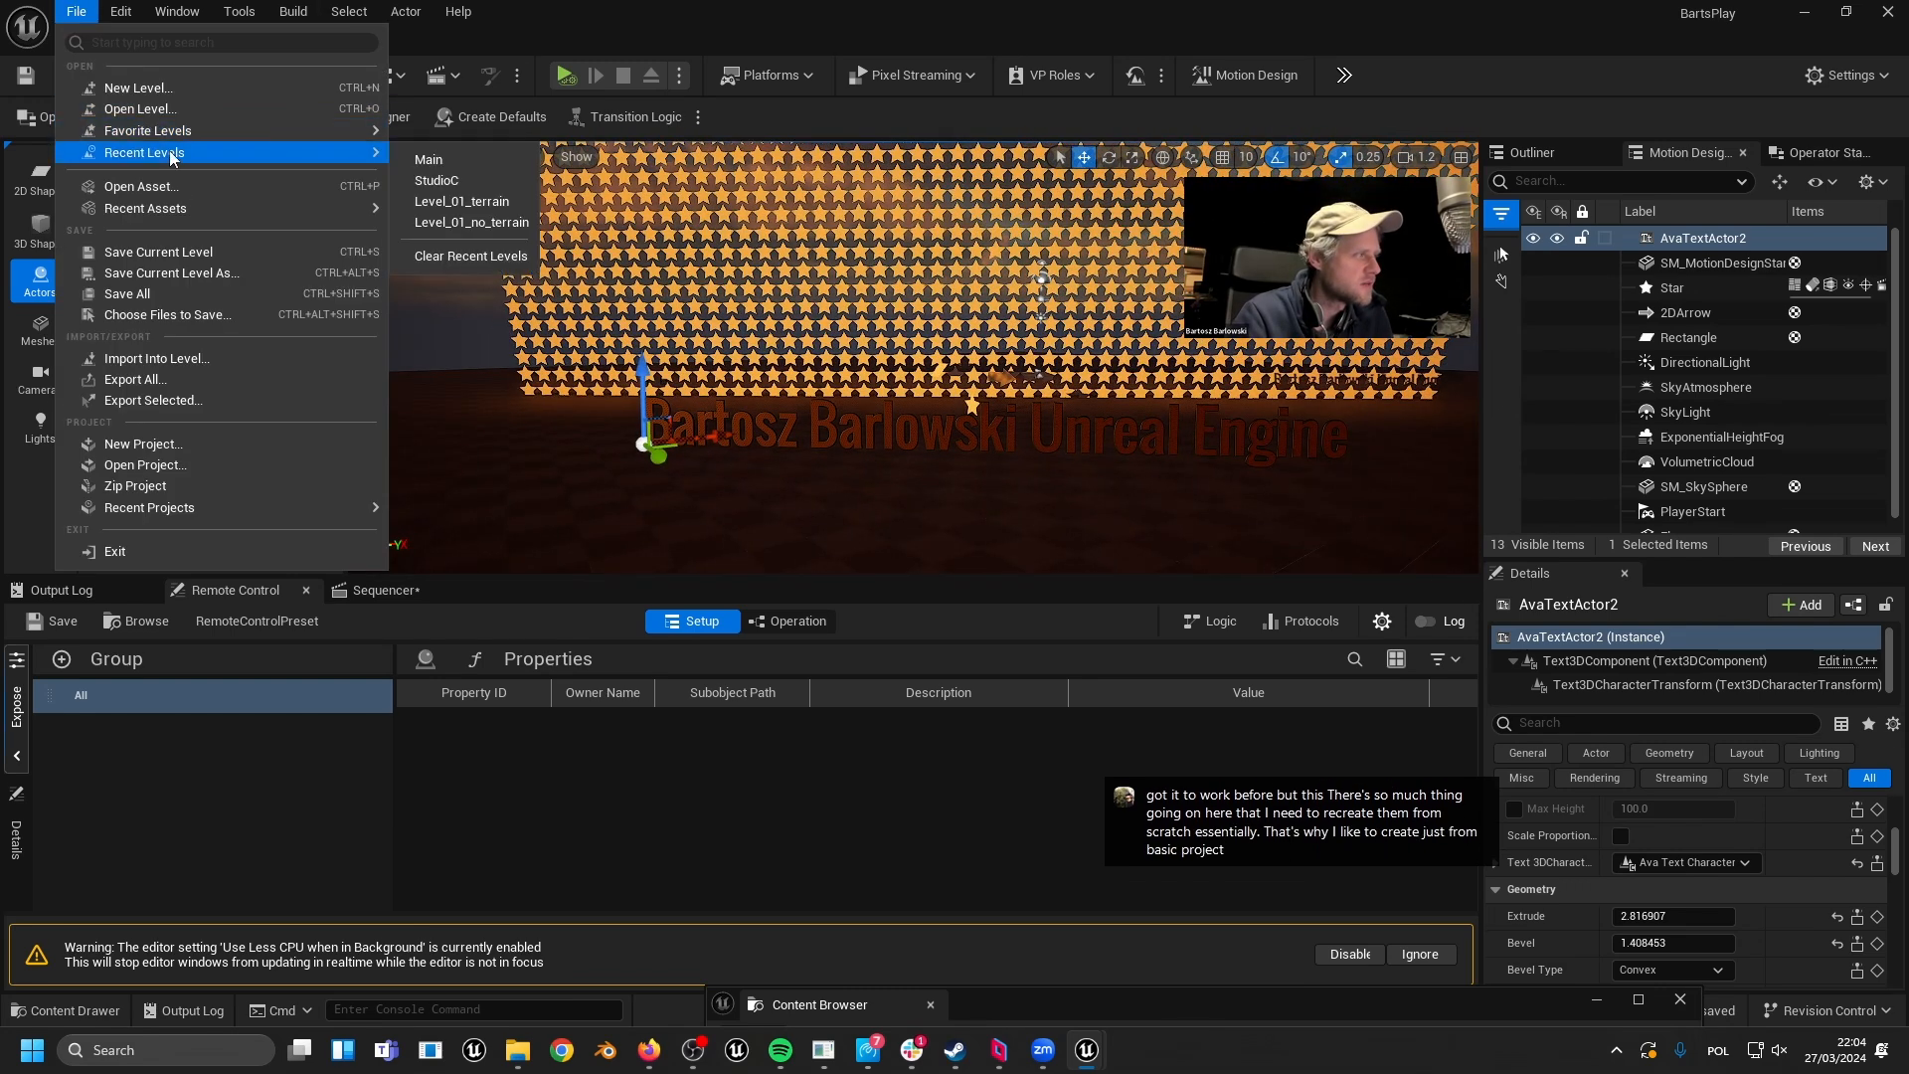
left_click(475, 162)
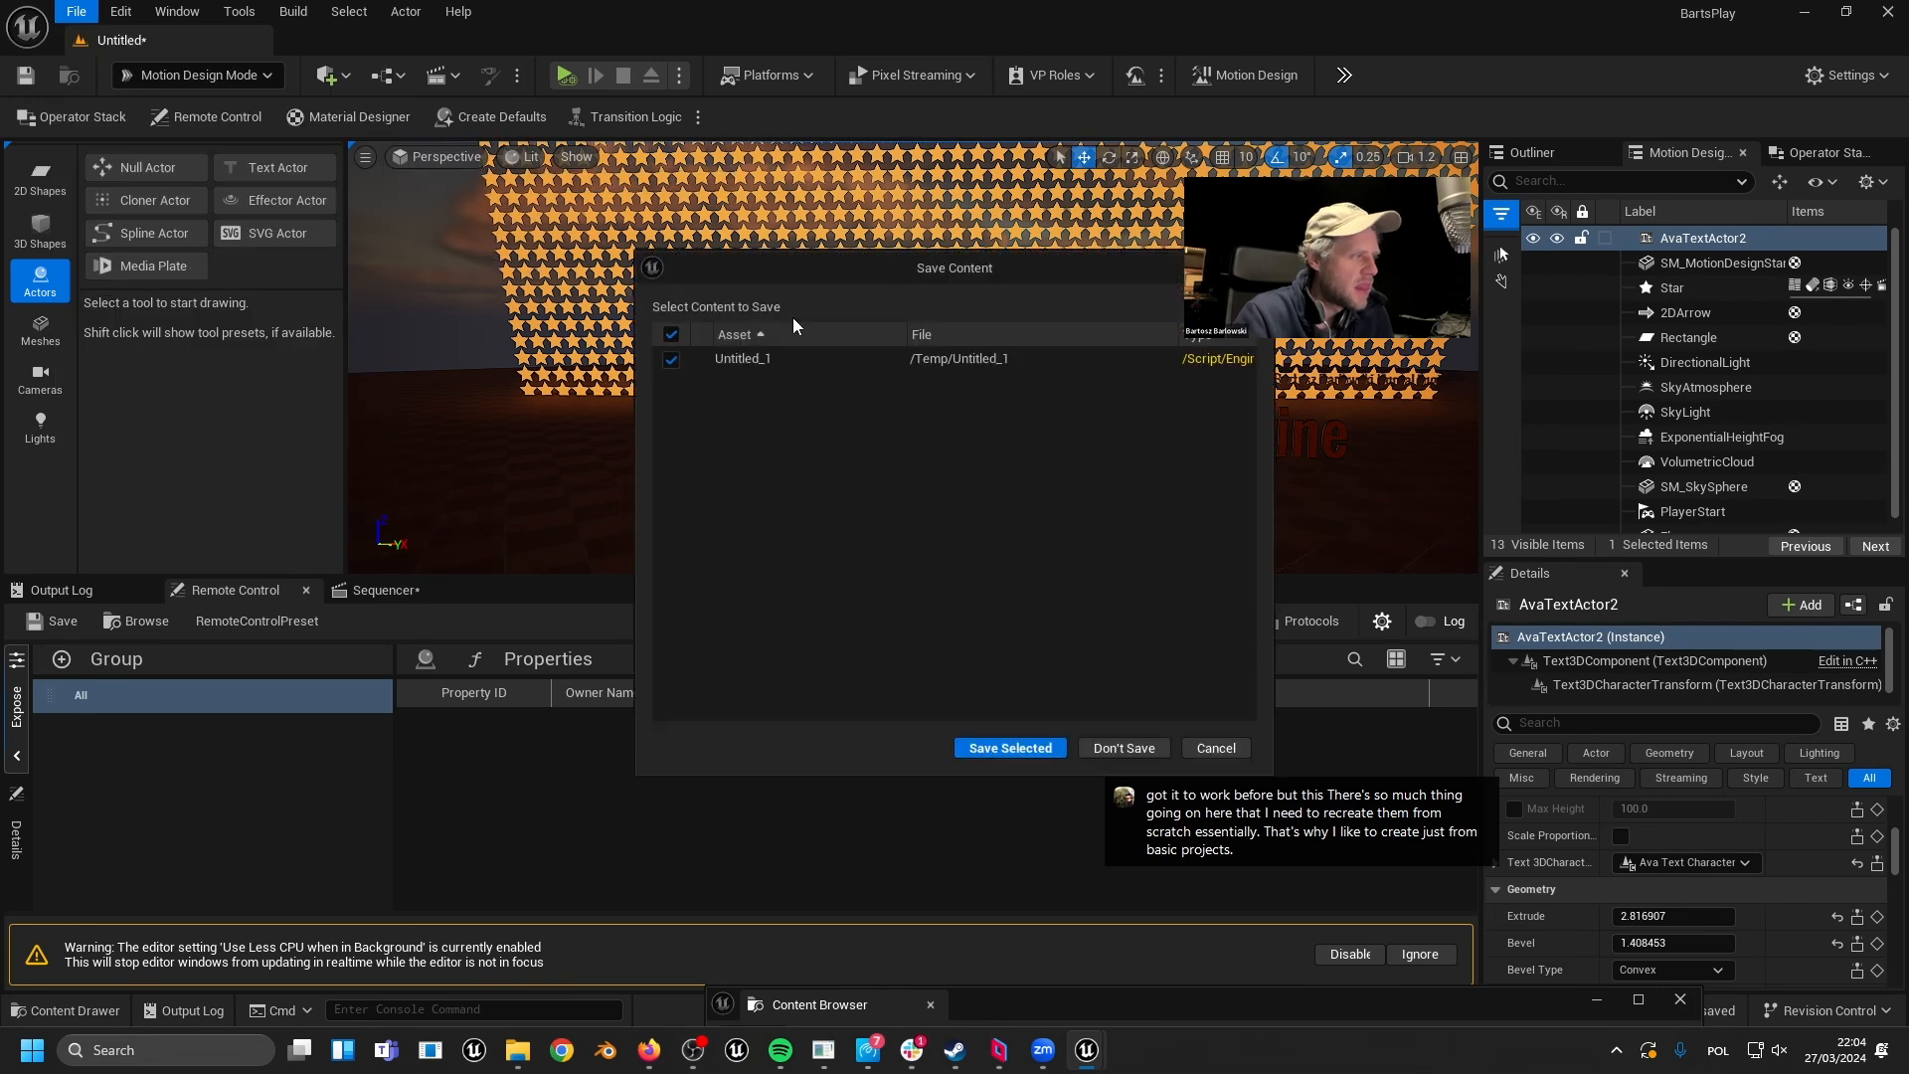
left_click(1136, 749)
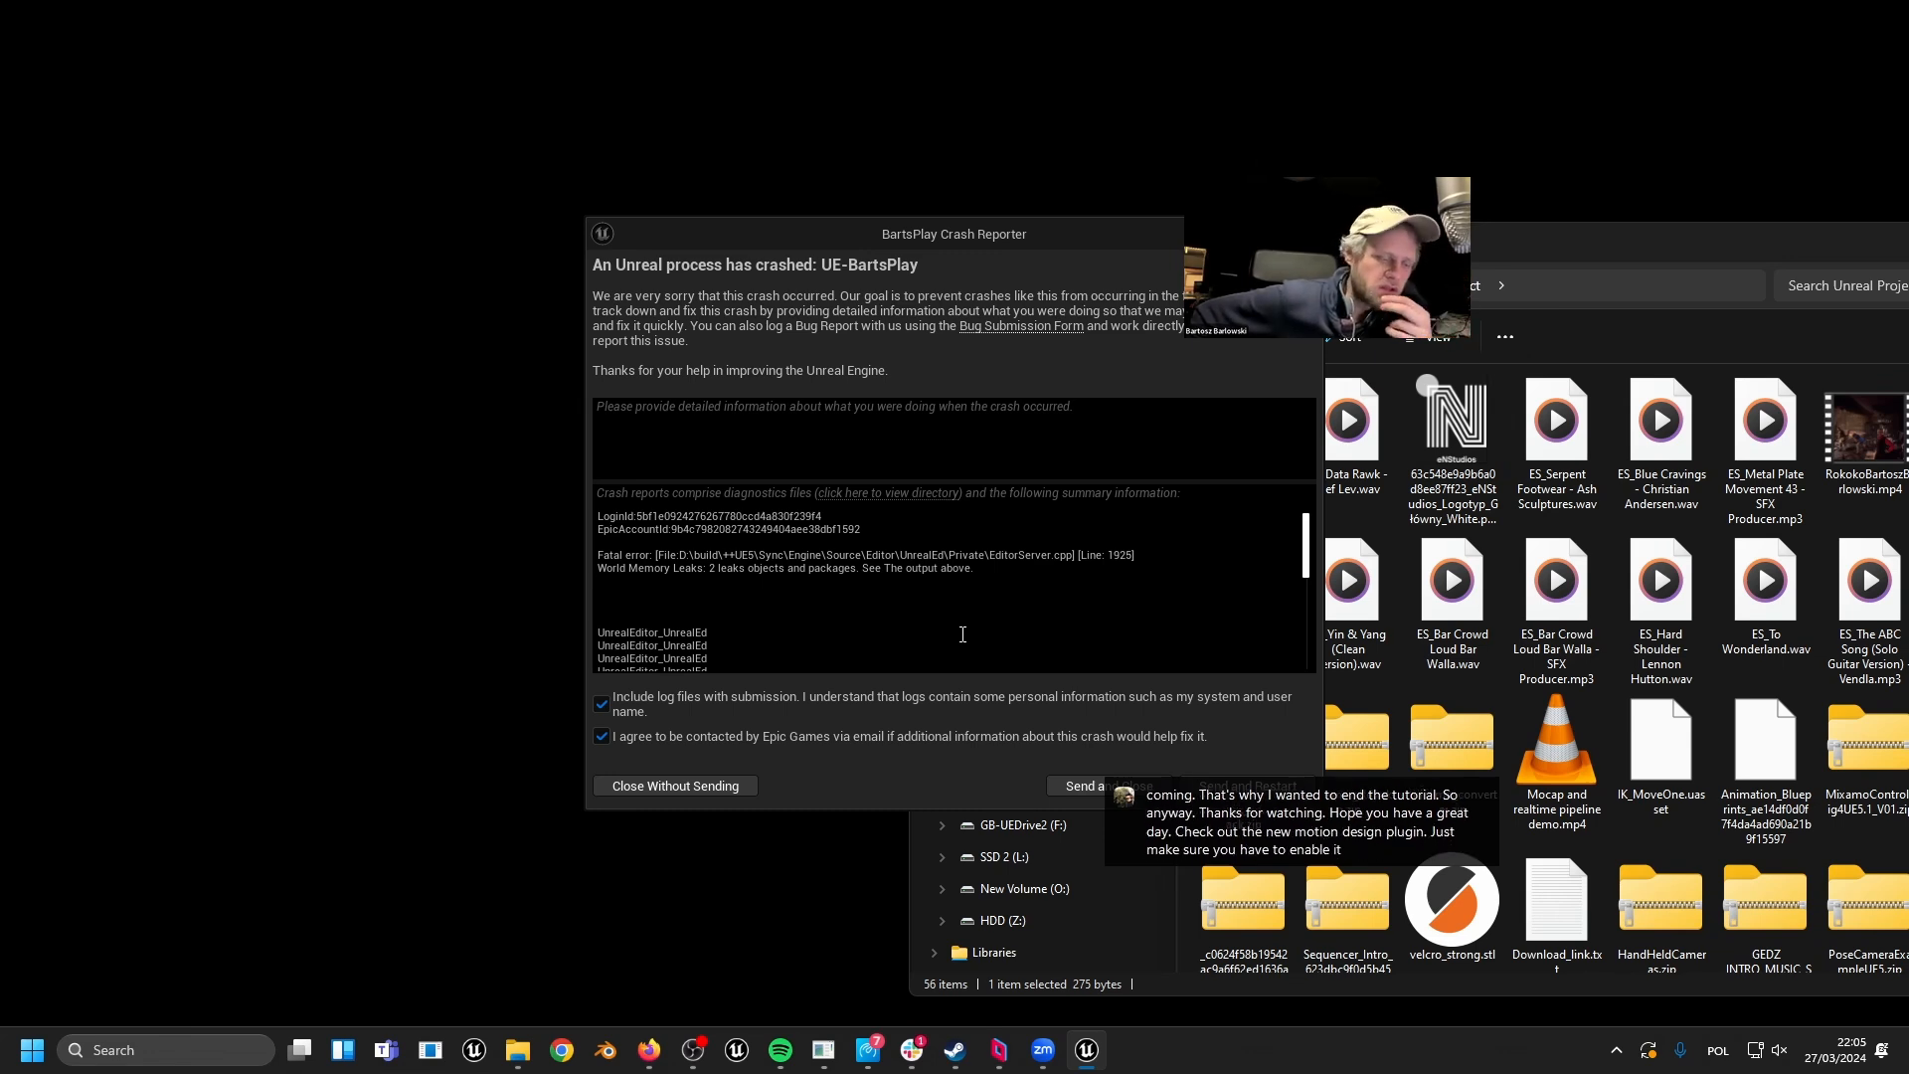
- Dismiss the crash reporter and minimize the Epic Games Launcher and the Unreal Project folder window
left_click_drag(745, 236, 312, 327)
left_click(870, 327)
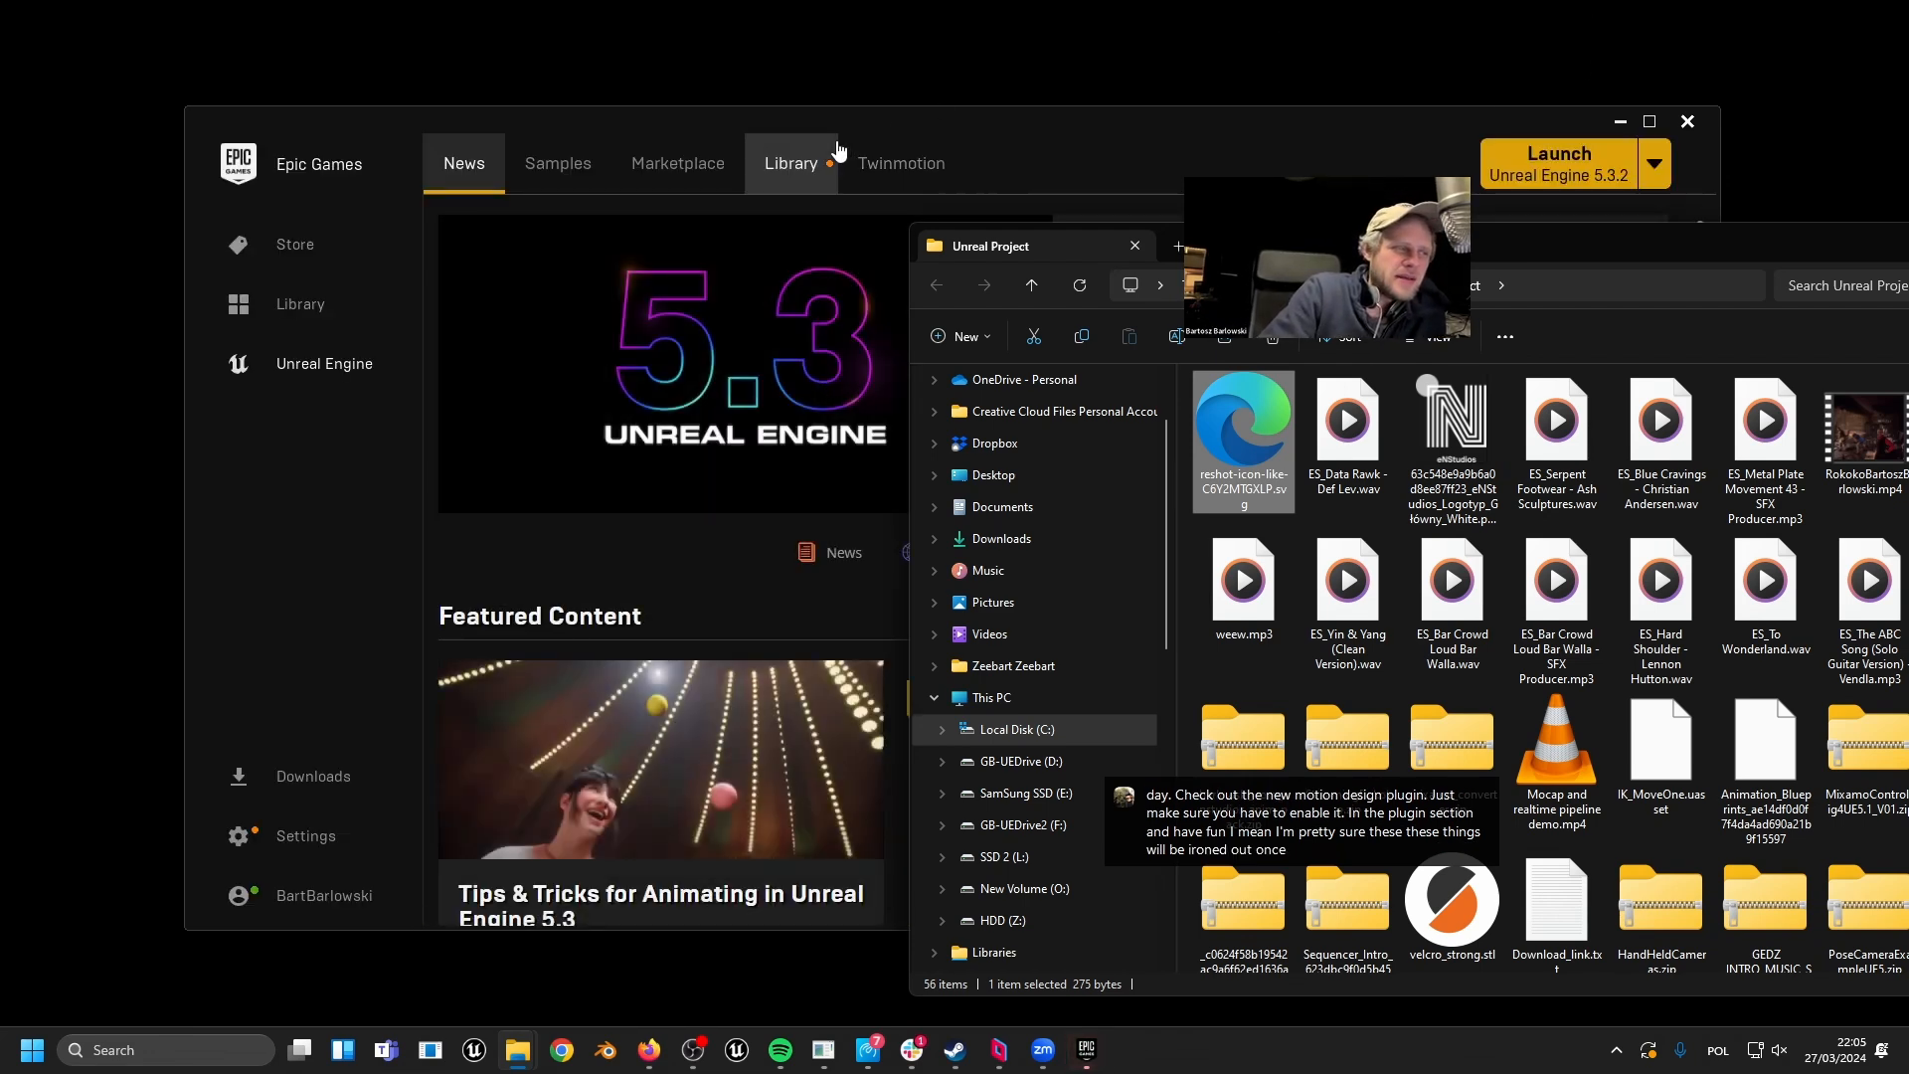
left_click(1617, 118)
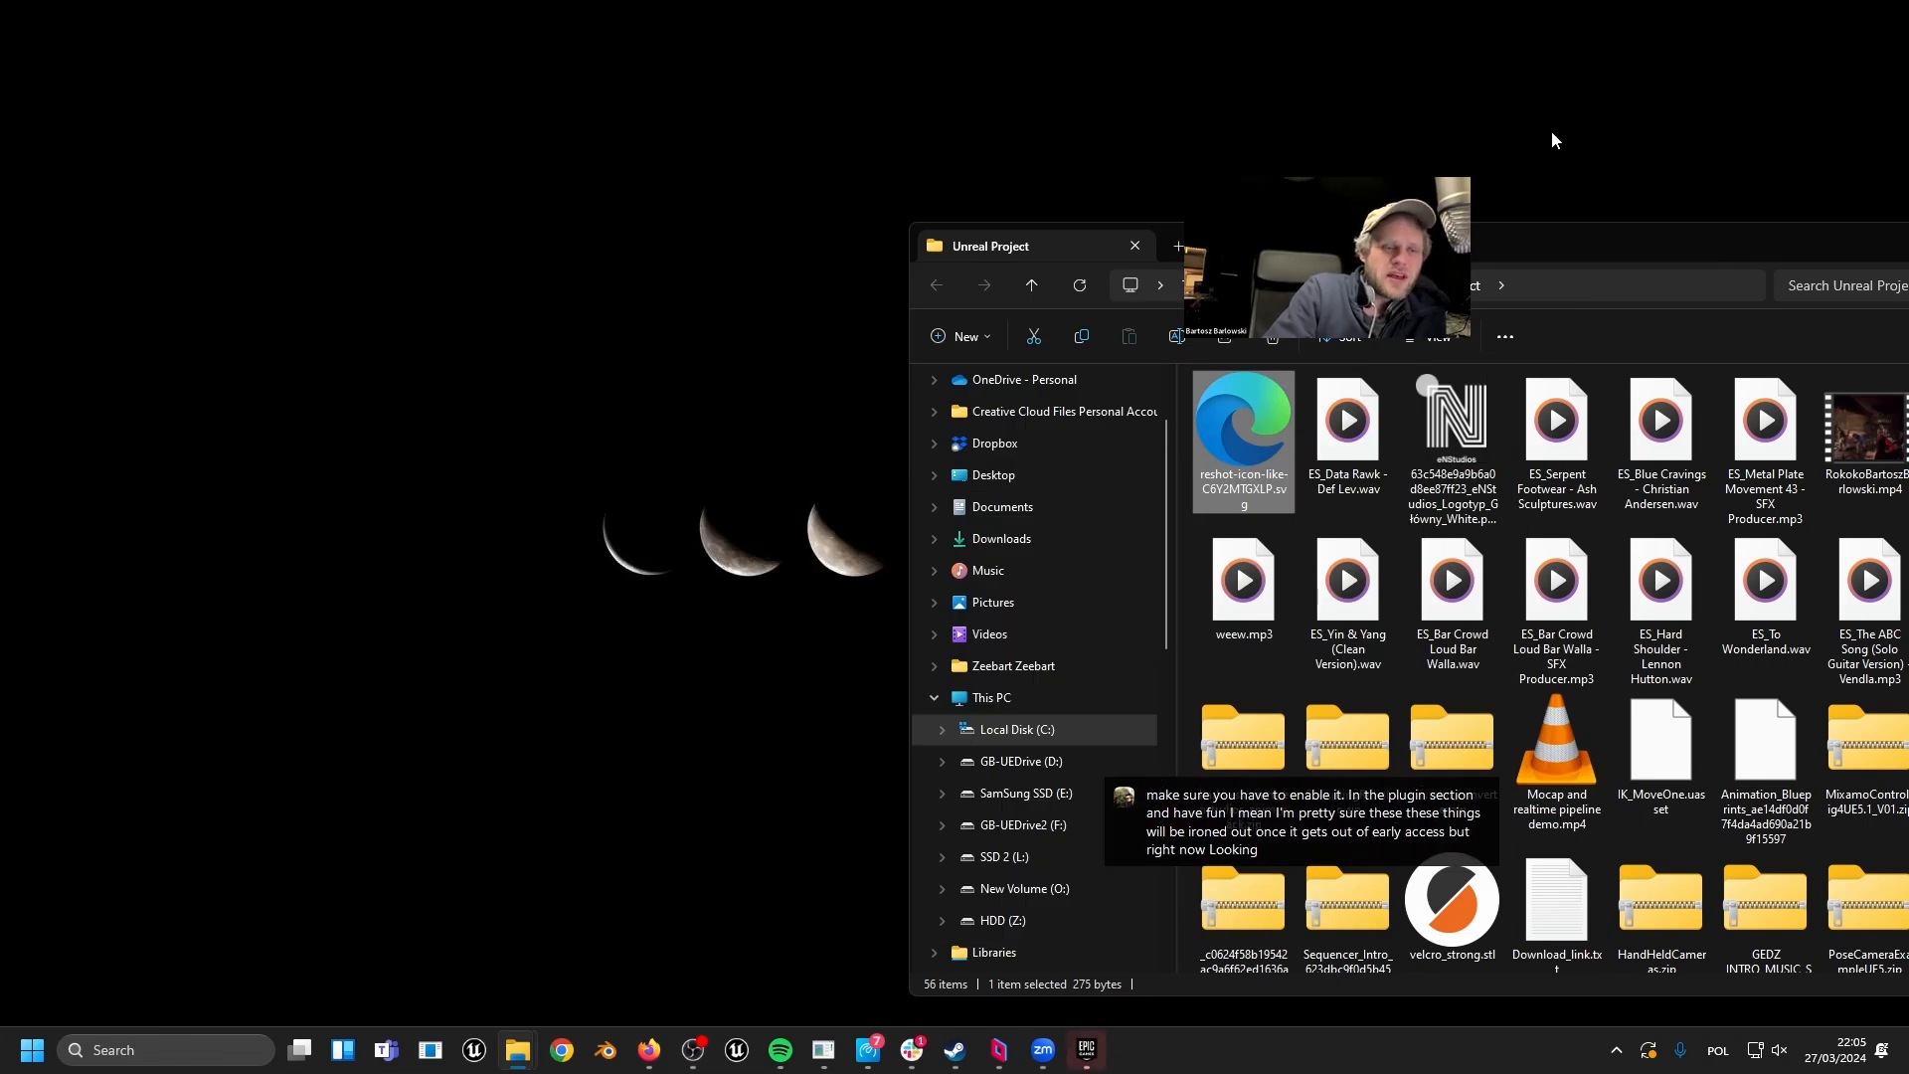
left_click_drag(1829, 229, 1485, 232)
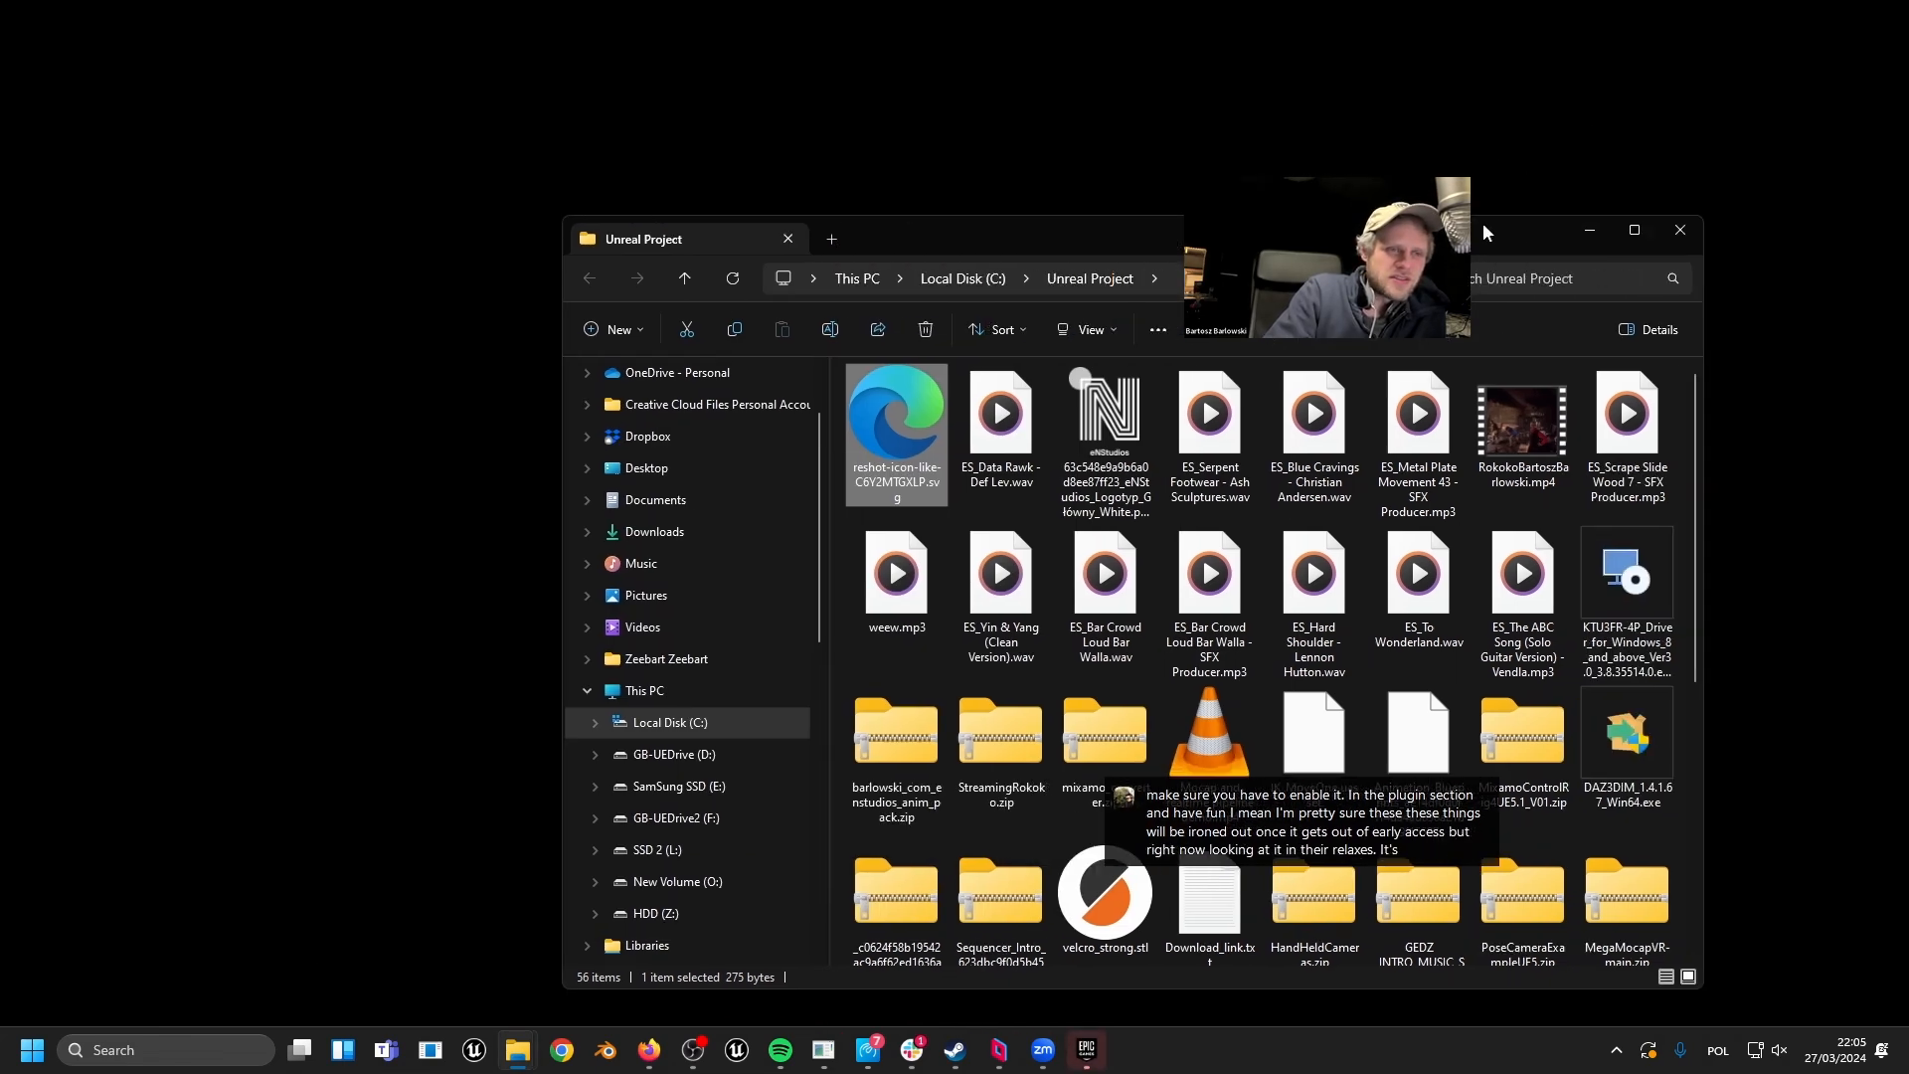
left_click(1590, 234)
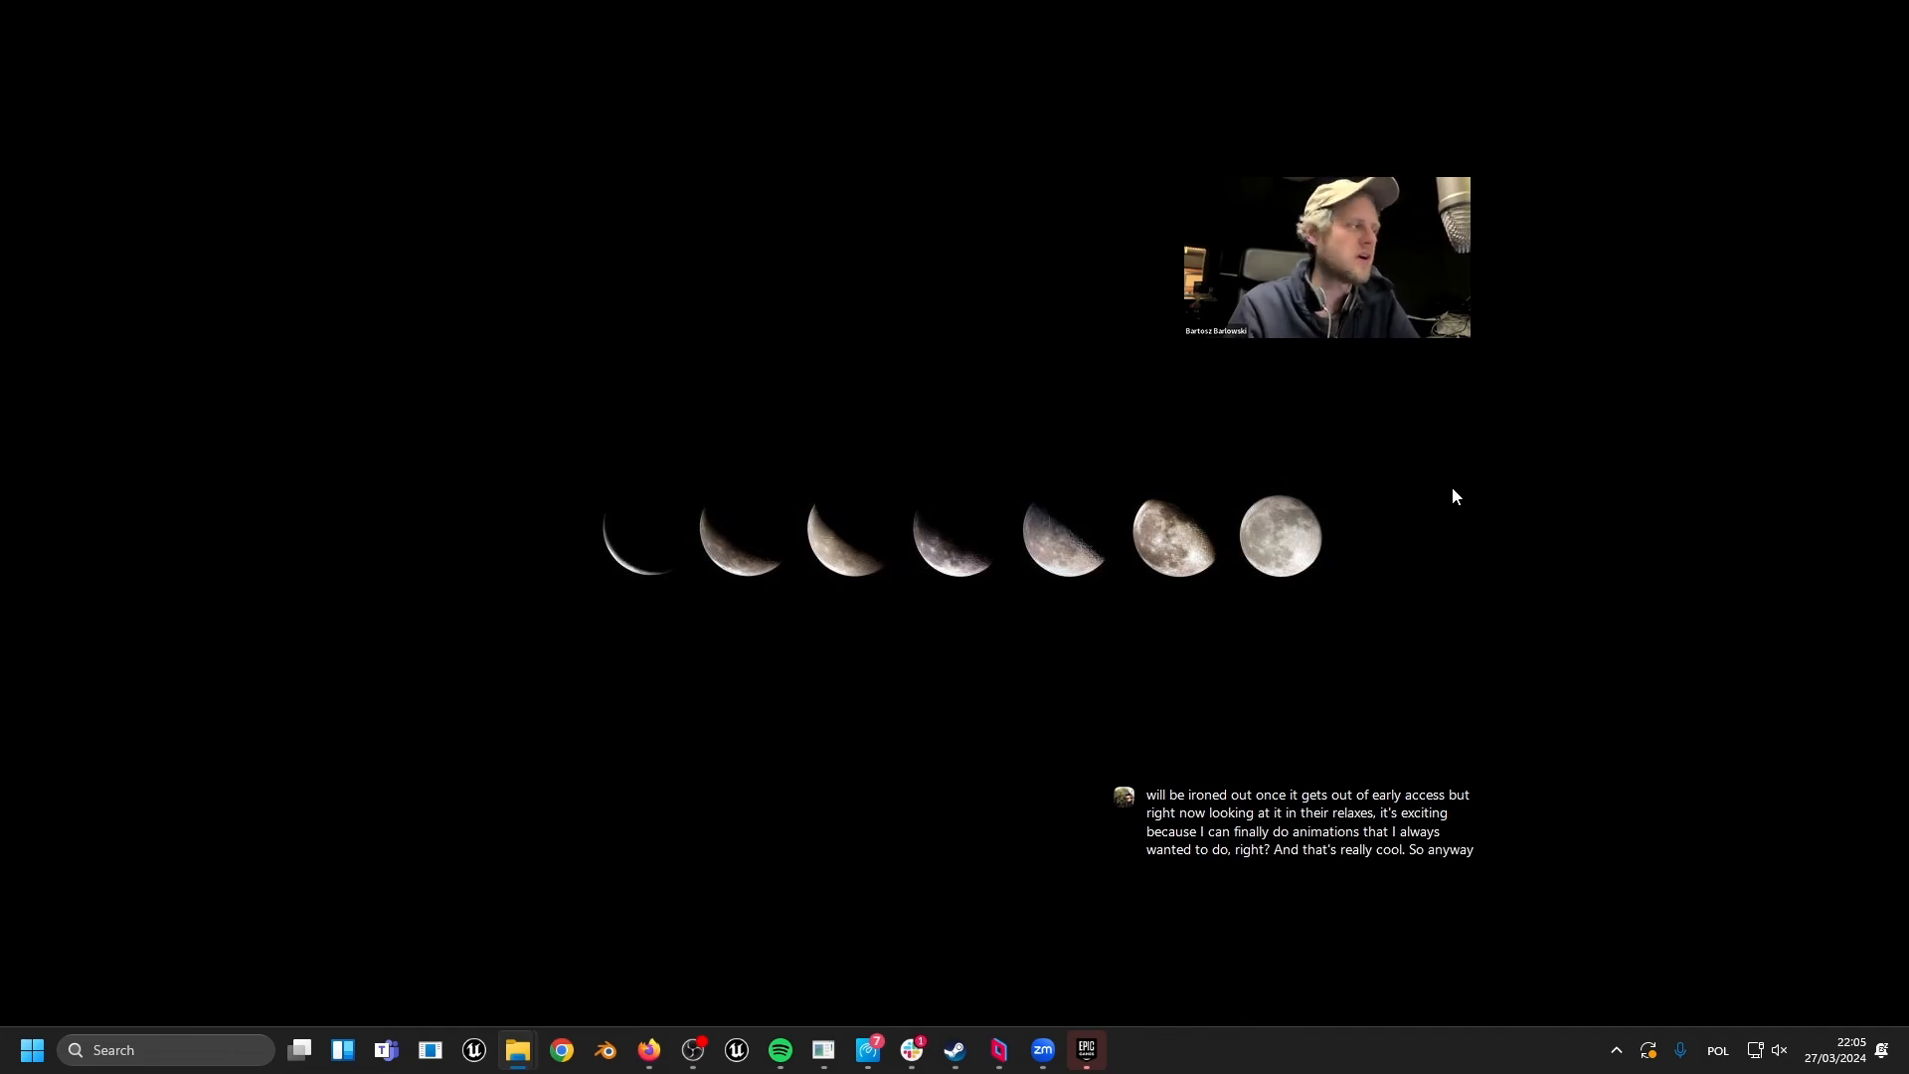
- Switch to OBS Studio
mouse_move(812, 1070)
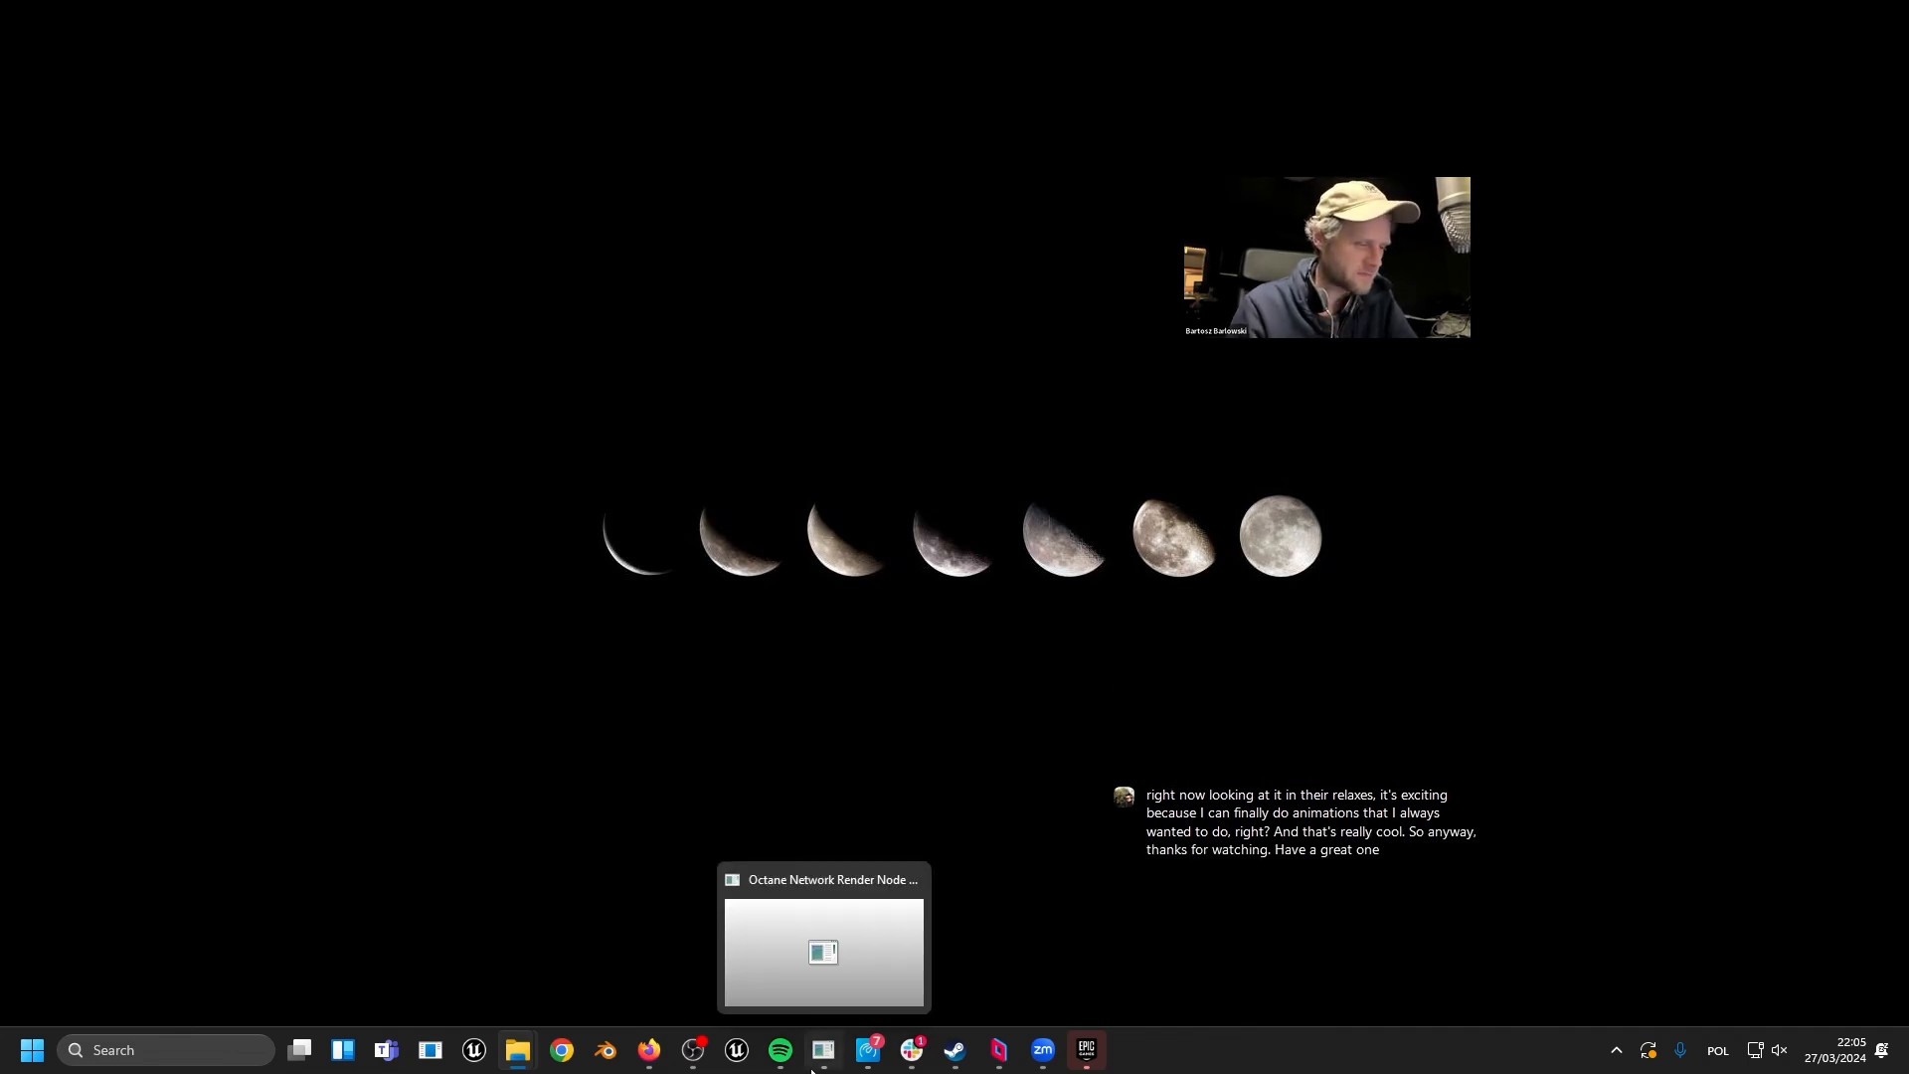
left_click(693, 1050)
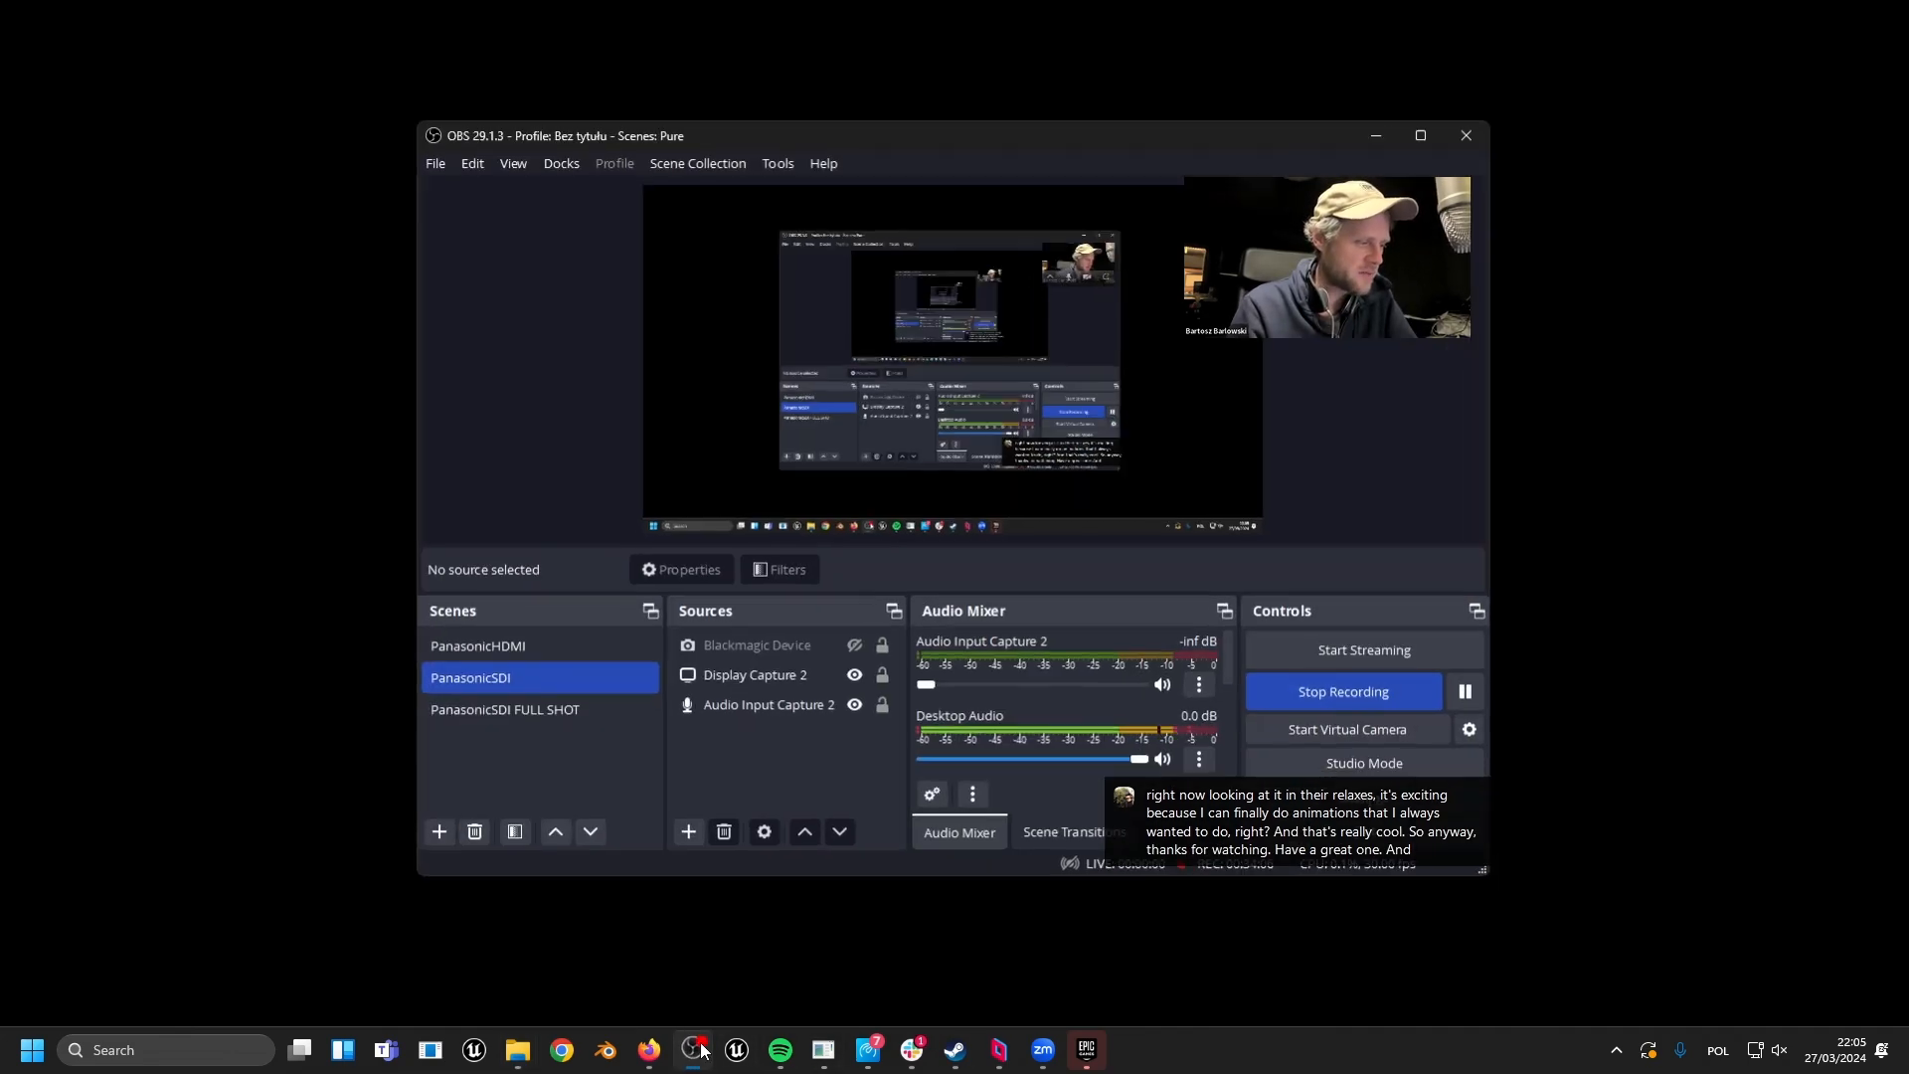